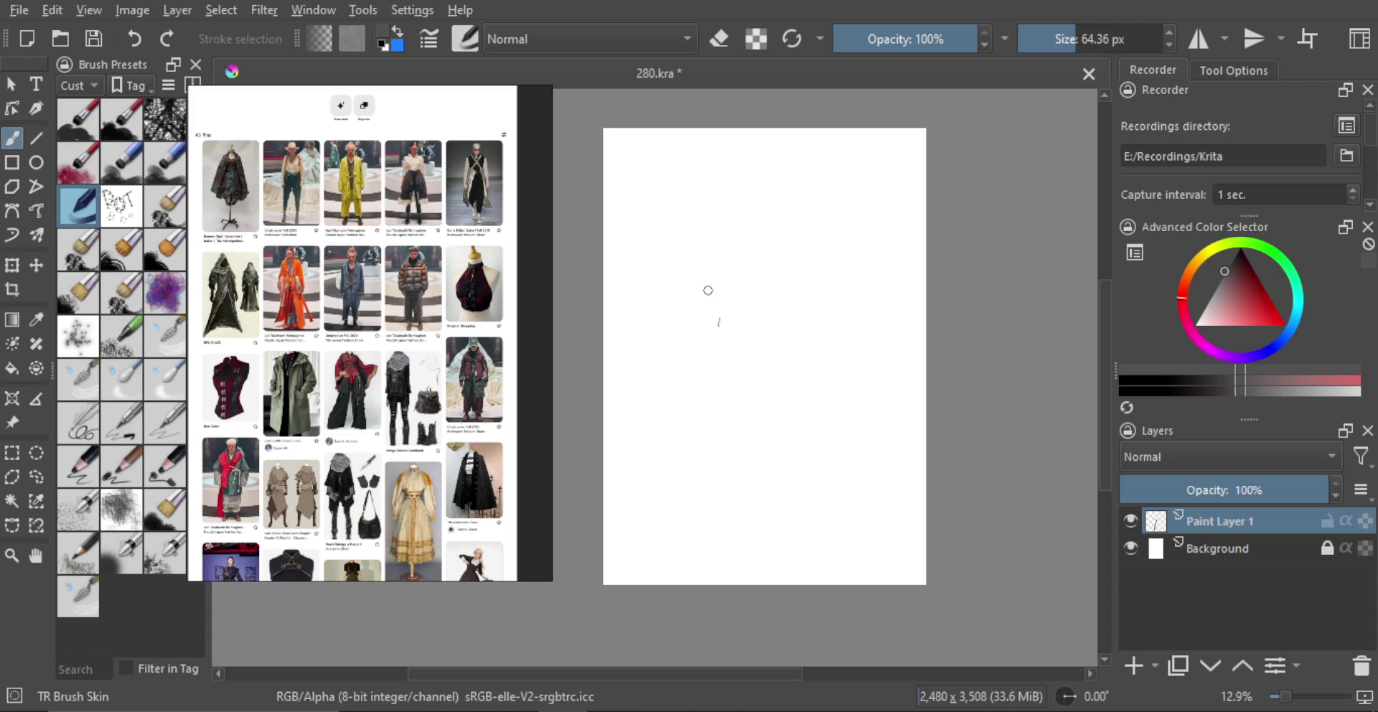
{"action": "left_click_drag", "start_coordinate": [766, 287], "coordinate": [768, 346]}
{"action": "key", "text": "ctrl+z"}
{"action": "mouse_move", "coordinate": [785, 224]}
{"action": "left_mouse_down"}
{"action": "mouse_move", "coordinate": [782, 284]}
{"action": "mouse_move", "coordinate": [761, 280]}
{"action": "mouse_move", "coordinate": [783, 275]}
{"action": "mouse_move", "coordinate": [768, 302]}
{"action": "left_mouse_up"}
{"action": "scroll", "coordinate": [769, 287], "scroll_direction": "up", "scroll_amount": 1}
{"action": "key", "text": "ctrl+z"}
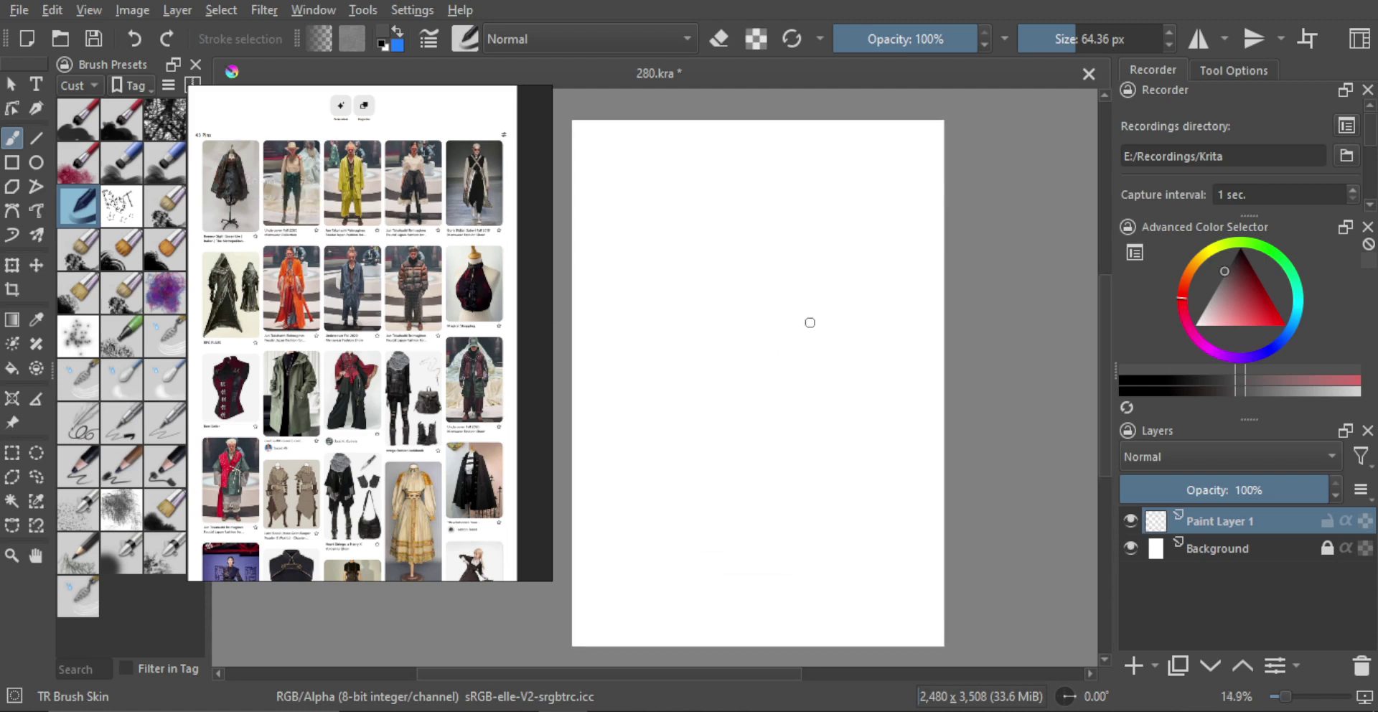
Enable horizontal mirror painting and reduce the brush size to 19.25 px.
{"action": "left_click", "coordinate": [1197, 38]}
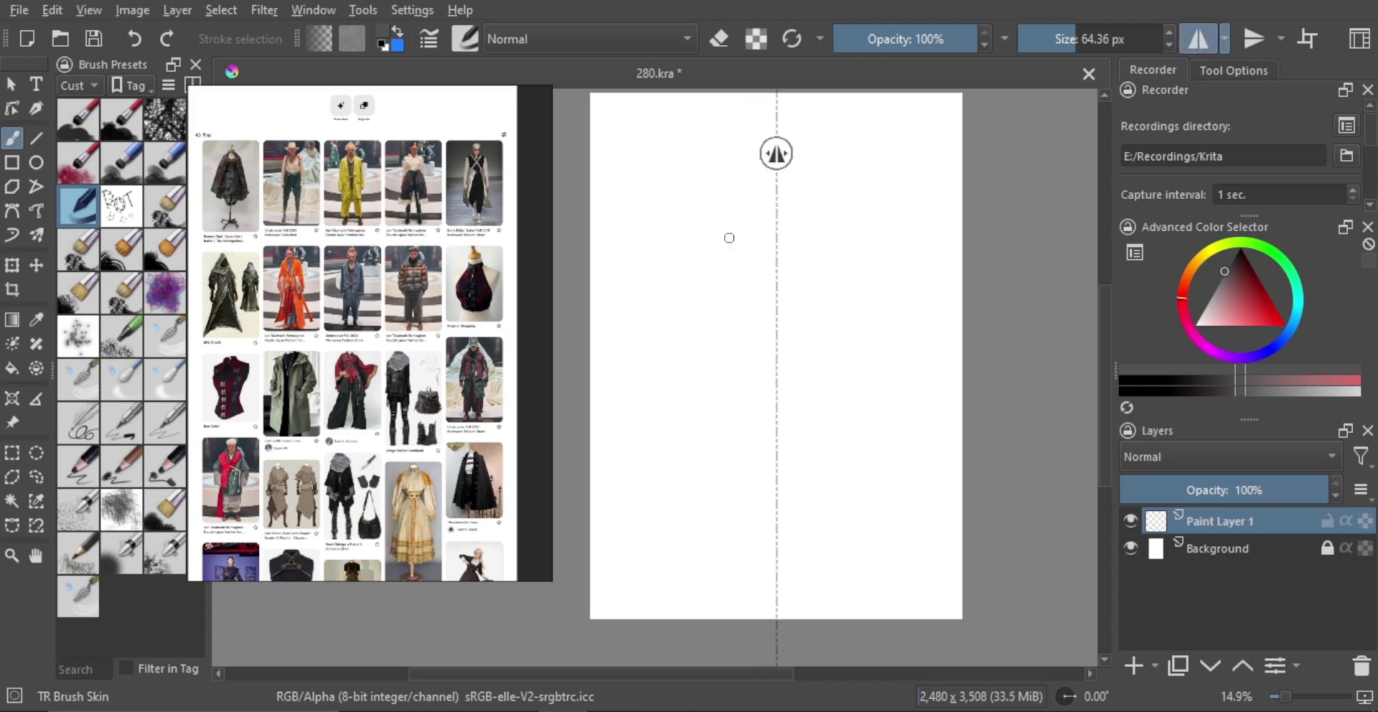
{"action": "scroll", "coordinate": [729, 234], "scroll_direction": "up", "scroll_amount": 1}
{"action": "left_click_drag", "start_coordinate": [819, 259], "coordinate": [760, 256], "text": "shift"}
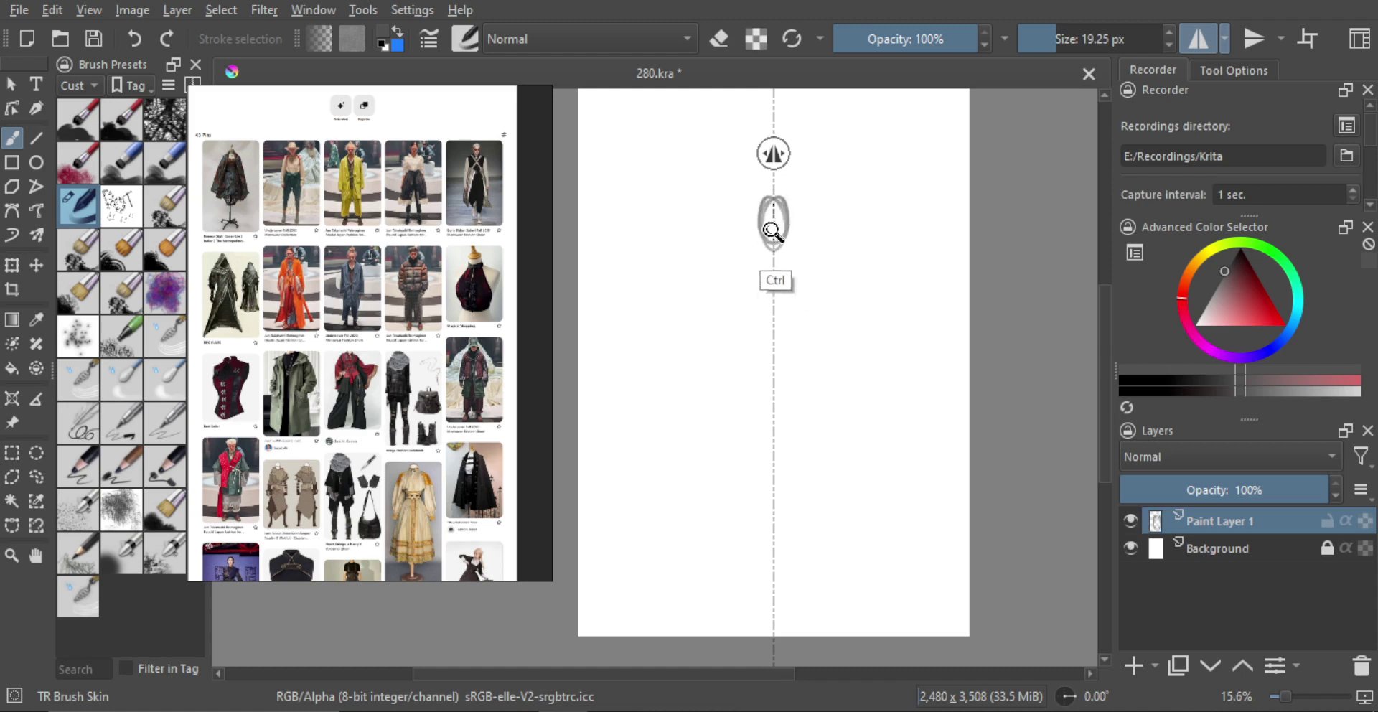
{"action": "left_click_drag", "start_coordinate": [772, 231], "coordinate": [773, 256], "text": "ctrl"}
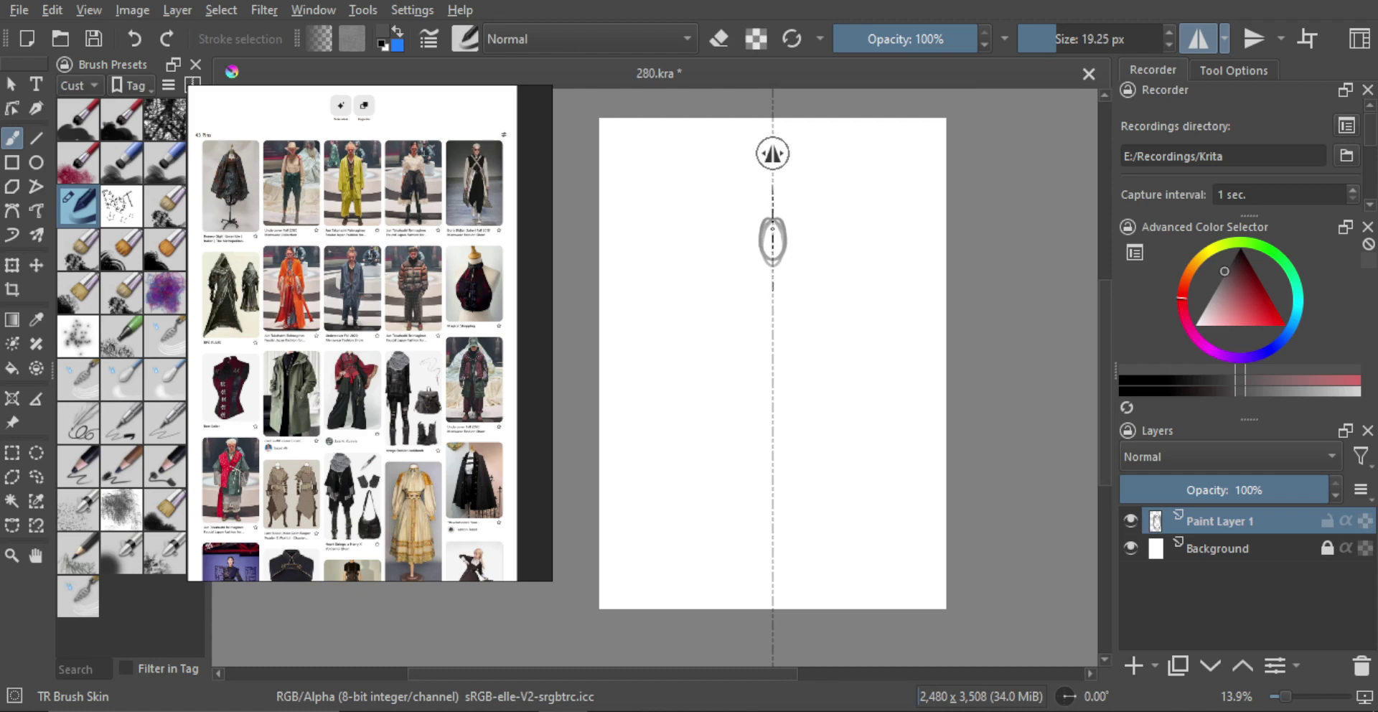
{"action": "key", "text": "ctrl+z"}
{"action": "mouse_move", "coordinate": [763, 222]}
{"action": "left_mouse_down"}
{"action": "mouse_move", "coordinate": [772, 251]}
{"action": "mouse_move", "coordinate": [772, 215]}
{"action": "left_mouse_up"}
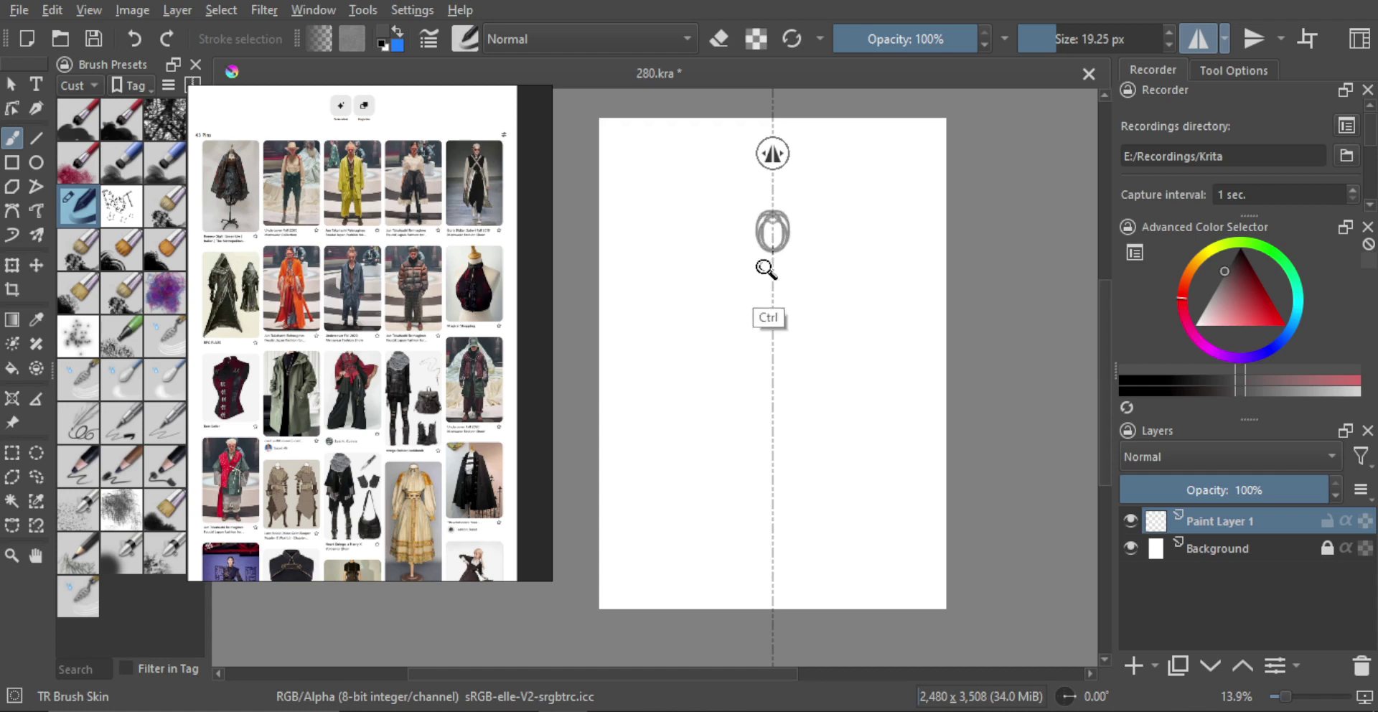
{"action": "scroll", "coordinate": [765, 269], "scroll_direction": "up", "scroll_amount": 1, "text": "ctrl"}
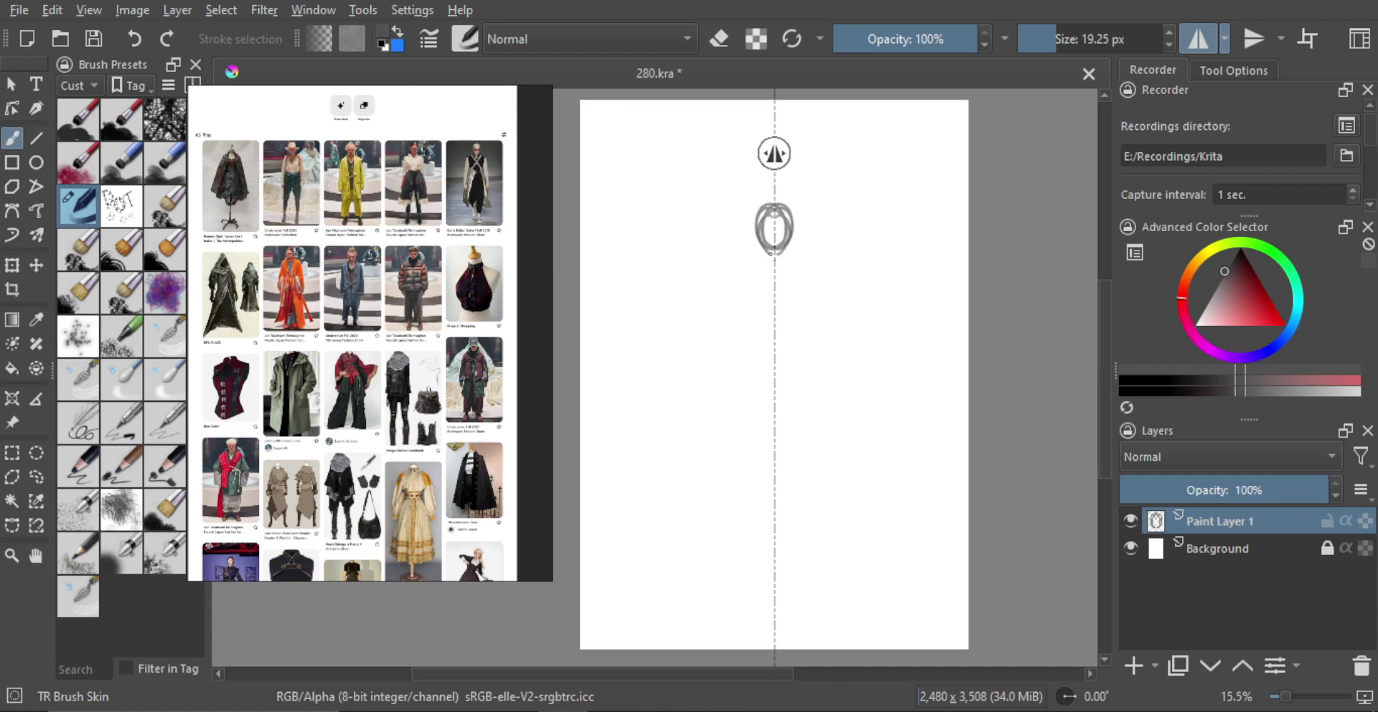
{"action": "key", "text": "ctrl+z"}
{"action": "scroll", "coordinate": [768, 289], "scroll_direction": "down", "scroll_amount": 2, "text": "ctrl"}
{"action": "mouse_move", "coordinate": [762, 307]}
{"action": "left_mouse_down"}
{"action": "mouse_move", "coordinate": [777, 252]}
{"action": "mouse_move", "coordinate": [757, 298]}
{"action": "left_mouse_up"}
{"action": "key", "text": "ctrl+z"}
Sketch a narrow oval ribcage, the spine line and the pelvis along the mirror axis in the upper half of the canvas.
{"action": "left_click_drag", "start_coordinate": [771, 253], "coordinate": [773, 316]}
{"action": "mouse_move", "coordinate": [772, 251]}
{"action": "left_mouse_down"}
{"action": "mouse_move", "coordinate": [758, 278]}
{"action": "mouse_move", "coordinate": [769, 340]}
{"action": "mouse_move", "coordinate": [751, 339]}
{"action": "mouse_move", "coordinate": [774, 355]}
{"action": "left_mouse_up"}
{"action": "scroll", "coordinate": [767, 323], "scroll_direction": "up", "scroll_amount": 1, "text": "ctrl"}
Sketch simple mirrored legs with knees and feet from the pelvis, and angled arms with hands from the shoulders.
{"action": "mouse_move", "coordinate": [751, 335]}
{"action": "left_mouse_down"}
{"action": "mouse_move", "coordinate": [770, 364]}
{"action": "mouse_move", "coordinate": [754, 364]}
{"action": "mouse_move", "coordinate": [752, 342]}
{"action": "mouse_move", "coordinate": [757, 452]}
{"action": "left_mouse_up"}
{"action": "key", "text": "ctrl+z"}
{"action": "key", "text": "ctrl+z"}
{"action": "key", "text": "ctrl+z"}
{"action": "mouse_move", "coordinate": [749, 342]}
{"action": "left_mouse_down"}
{"action": "mouse_move", "coordinate": [750, 555]}
{"action": "mouse_move", "coordinate": [761, 540]}
{"action": "left_mouse_up"}
{"action": "mouse_move", "coordinate": [746, 316]}
{"action": "left_mouse_down"}
{"action": "mouse_move", "coordinate": [748, 262]}
{"action": "mouse_move", "coordinate": [783, 266]}
{"action": "mouse_move", "coordinate": [759, 287]}
{"action": "mouse_move", "coordinate": [738, 263]}
{"action": "mouse_move", "coordinate": [692, 414]}
{"action": "left_mouse_up"}
{"action": "scroll", "coordinate": [731, 298], "scroll_direction": "down", "scroll_amount": 1}
{"action": "scroll", "coordinate": [761, 322], "scroll_direction": "up", "scroll_amount": 1}
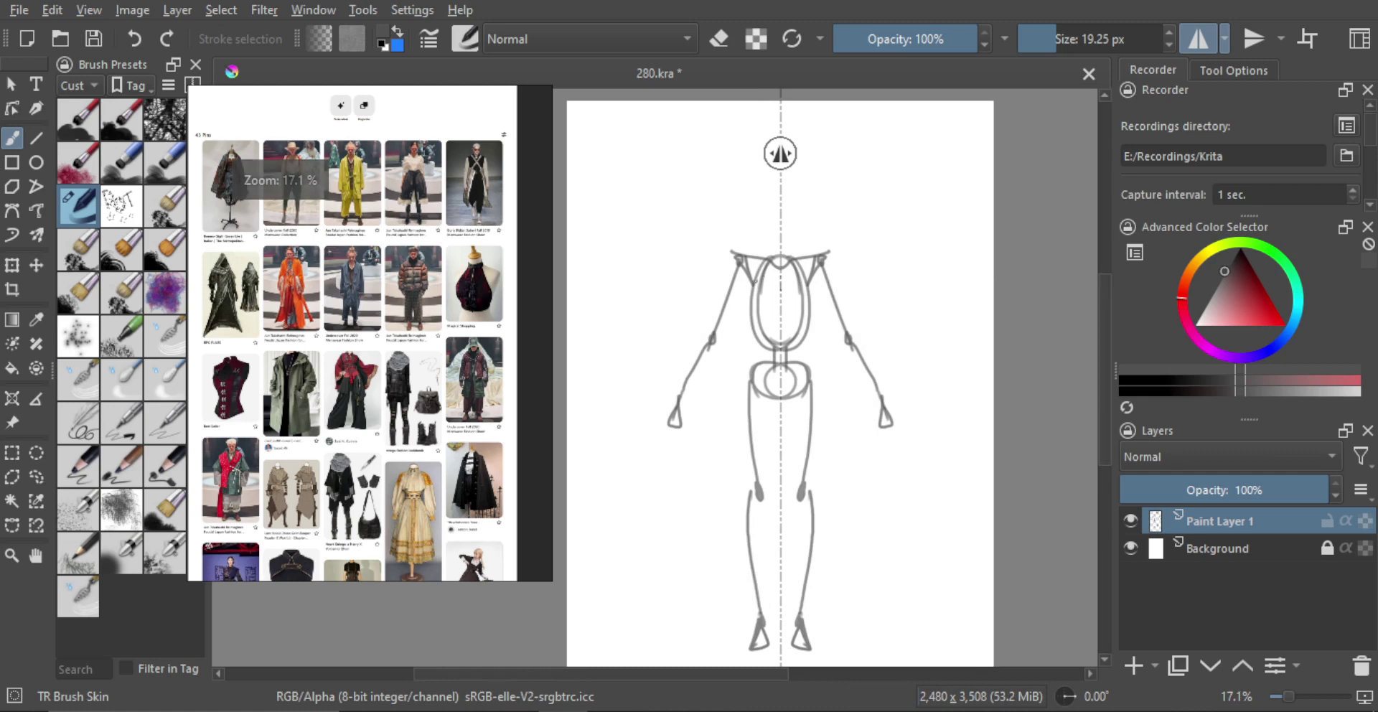
Draw the pointed rib arch at the bottom of the ribcage and curved inner shapes in the pelvis.
{"action": "mouse_move", "coordinate": [765, 332]}
{"action": "left_mouse_down"}
{"action": "mouse_move", "coordinate": [762, 348]}
{"action": "mouse_move", "coordinate": [785, 320]}
{"action": "left_mouse_up"}
{"action": "mouse_move", "coordinate": [762, 369]}
{"action": "left_mouse_down"}
{"action": "mouse_move", "coordinate": [763, 392]}
{"action": "mouse_move", "coordinate": [781, 397]}
{"action": "left_mouse_up"}
{"action": "key", "text": "ctrl+z"}
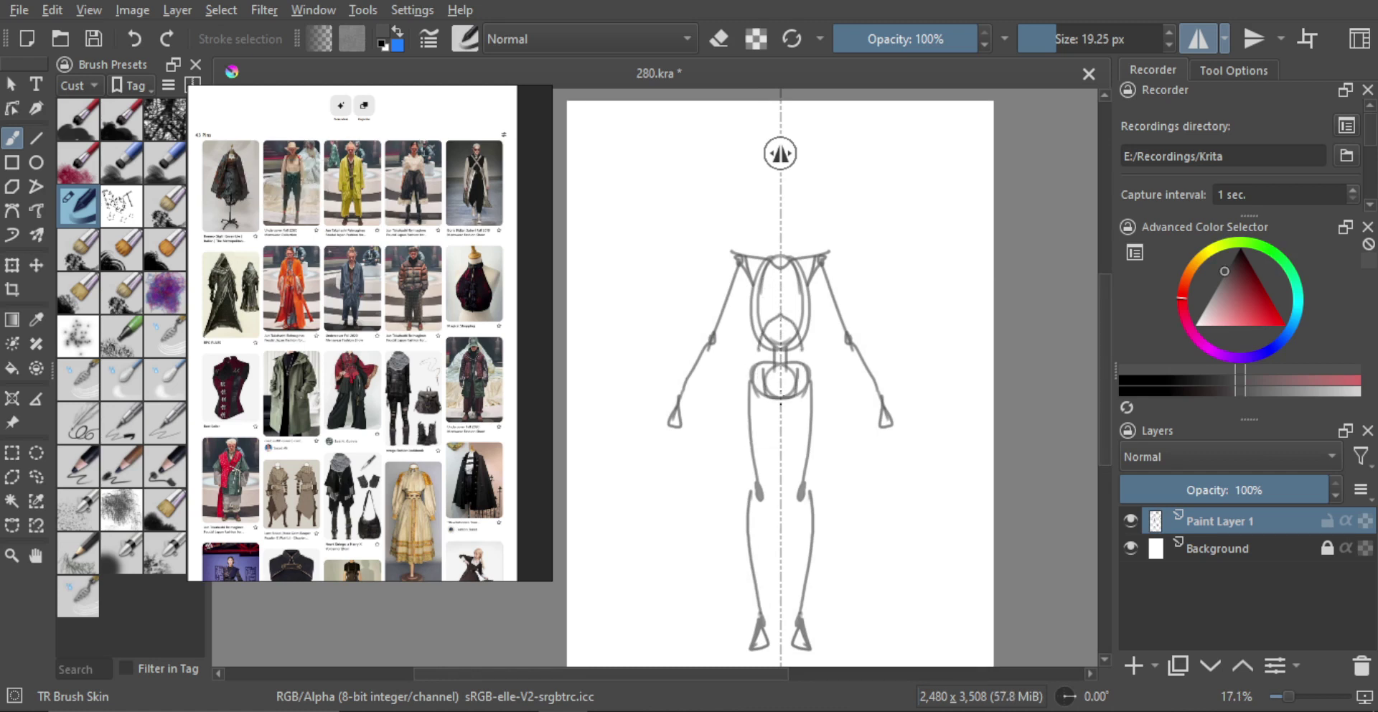
{"action": "key", "text": "ctrl+z"}
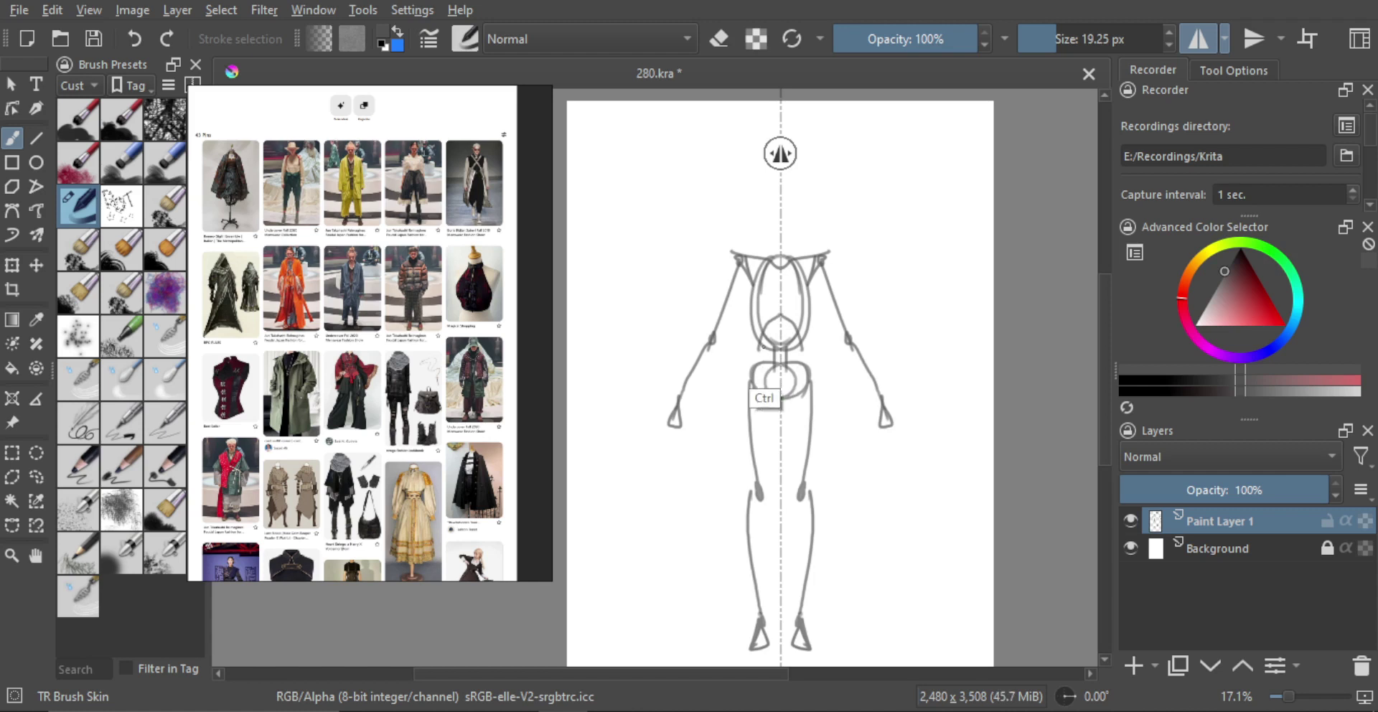
{"action": "key", "text": "ctrl+z"}
{"action": "key", "text": "ctrl+z"}
{"action": "left_click_drag", "start_coordinate": [777, 345], "coordinate": [782, 307]}
{"action": "mouse_move", "coordinate": [763, 357]}
{"action": "left_mouse_down"}
{"action": "mouse_move", "coordinate": [779, 398]}
{"action": "mouse_move", "coordinate": [762, 346]}
{"action": "left_mouse_up"}
{"action": "key", "text": "ctrl+z"}
{"action": "key", "text": "ctrl+z"}
{"action": "key", "text": "ctrl+z"}
{"action": "key", "text": "ctrl+z"}
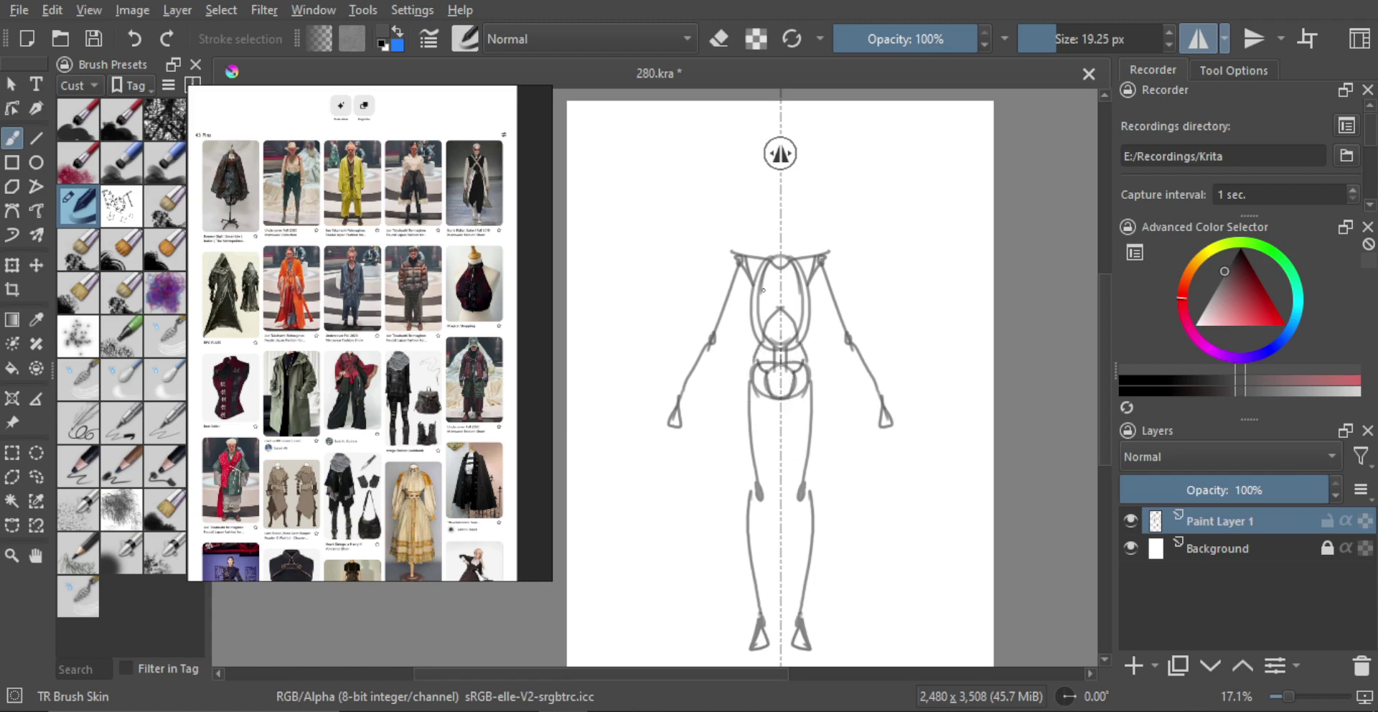
Draw the chest marks, the side contours of the ribcage and the lines running from the armpits into the torso.
{"action": "scroll", "coordinate": [754, 292], "scroll_direction": "up", "scroll_amount": 1}
{"action": "left_click_drag", "start_coordinate": [759, 287], "coordinate": [760, 347]}
{"action": "scroll", "coordinate": [762, 319], "scroll_direction": "up", "scroll_amount": 1}
{"action": "key", "text": "ctrl+z"}
{"action": "left_click_drag", "start_coordinate": [755, 303], "coordinate": [764, 350]}
{"action": "key", "text": "ctrl+z"}
{"action": "left_click_drag", "start_coordinate": [736, 270], "coordinate": [747, 306]}
{"action": "key", "text": "ctrl+z"}
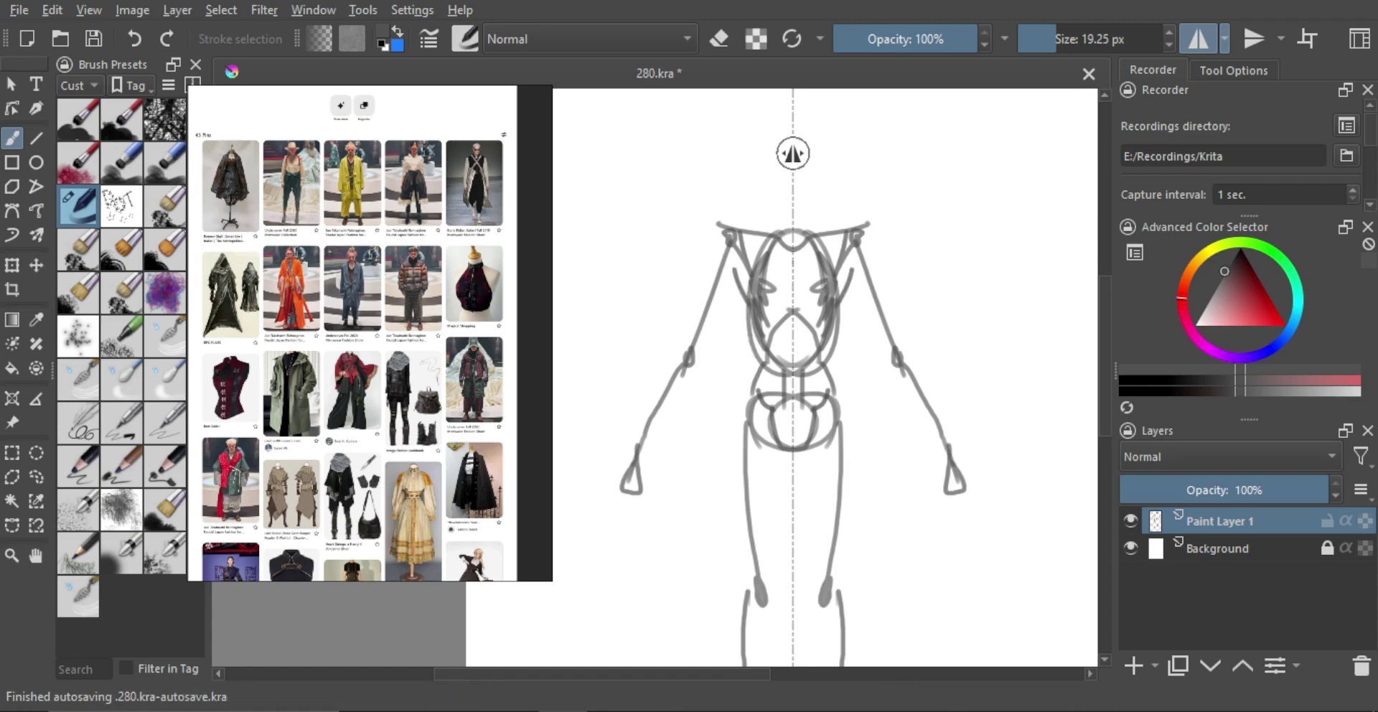
Add second contour lines along the upper arms and forearms to give the arms thickness down to the wrists.
{"action": "scroll", "coordinate": [766, 300], "scroll_direction": "down", "scroll_amount": 2}
{"action": "scroll", "coordinate": [765, 300], "scroll_direction": "up", "scroll_amount": 1}
{"action": "scroll", "coordinate": [750, 287], "scroll_direction": "up", "scroll_amount": 2}
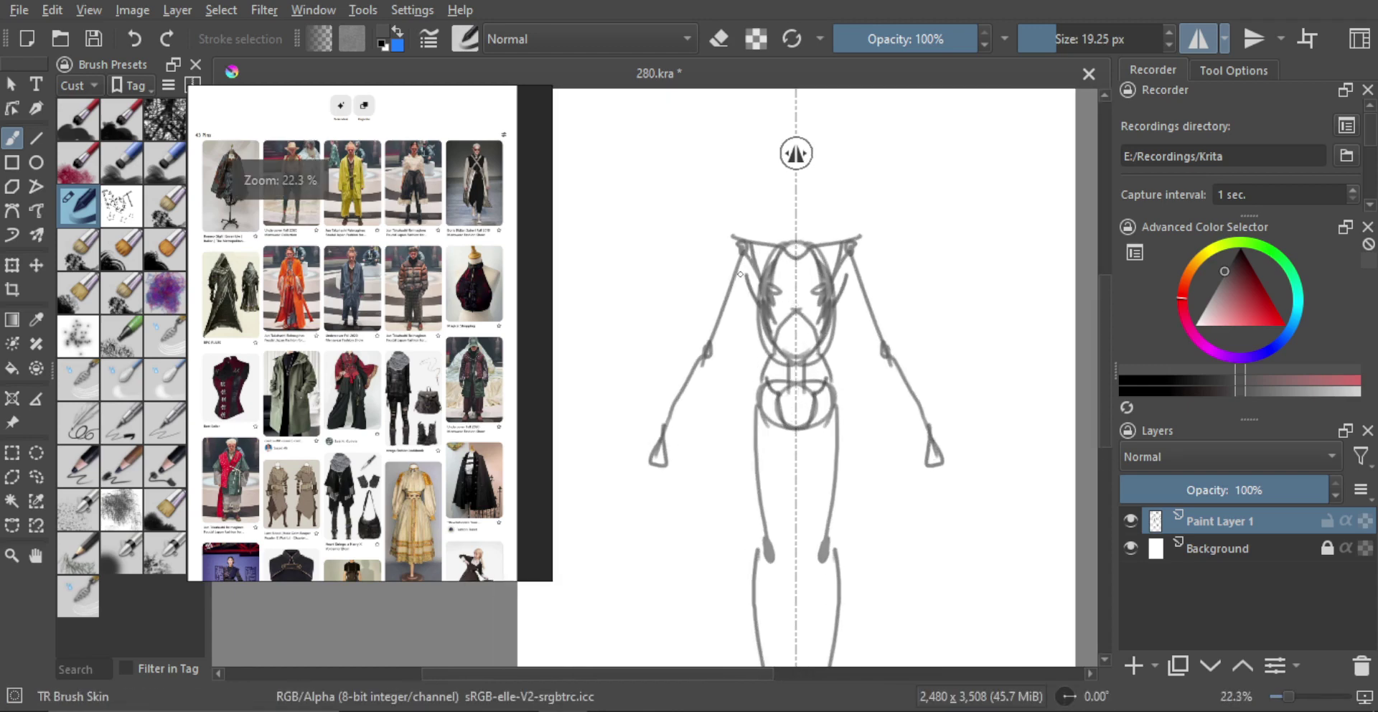
{"action": "scroll", "coordinate": [703, 355], "scroll_direction": "down", "scroll_amount": 1}
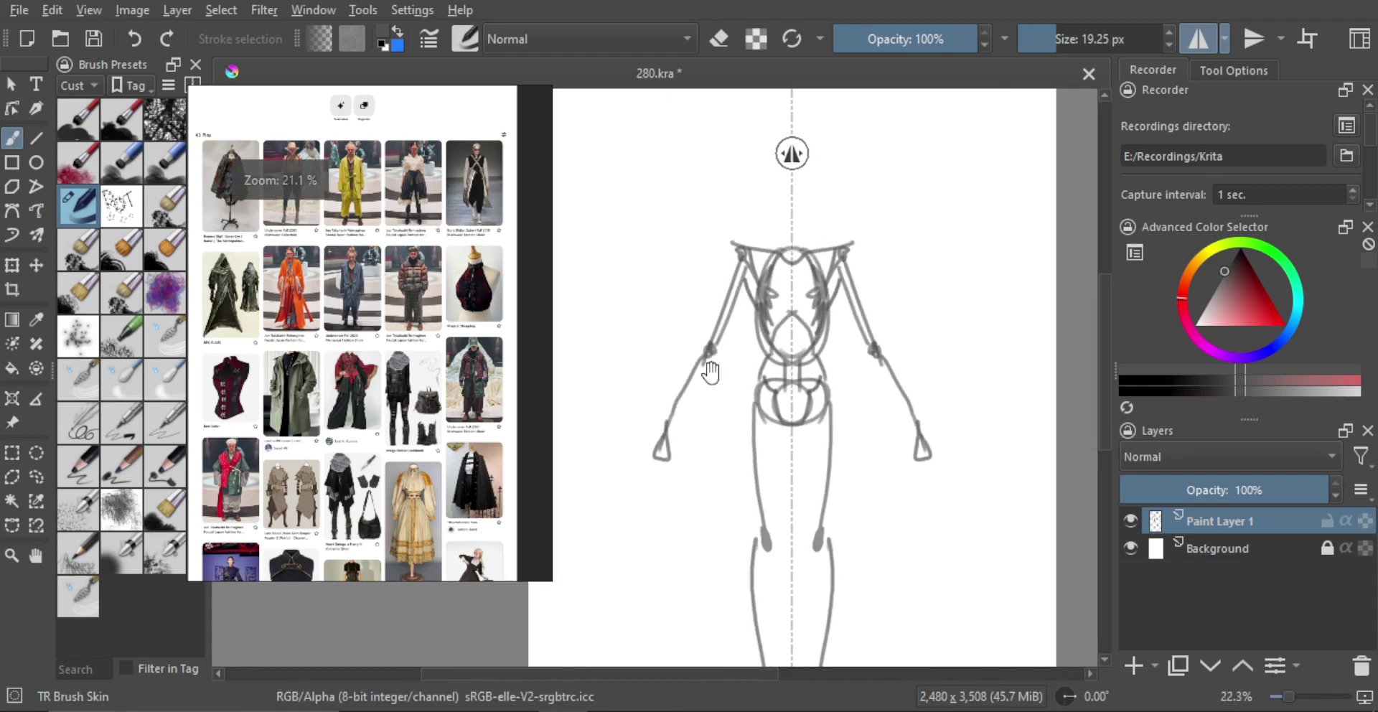
{"action": "left_click_drag", "start_coordinate": [699, 343], "coordinate": [674, 416]}
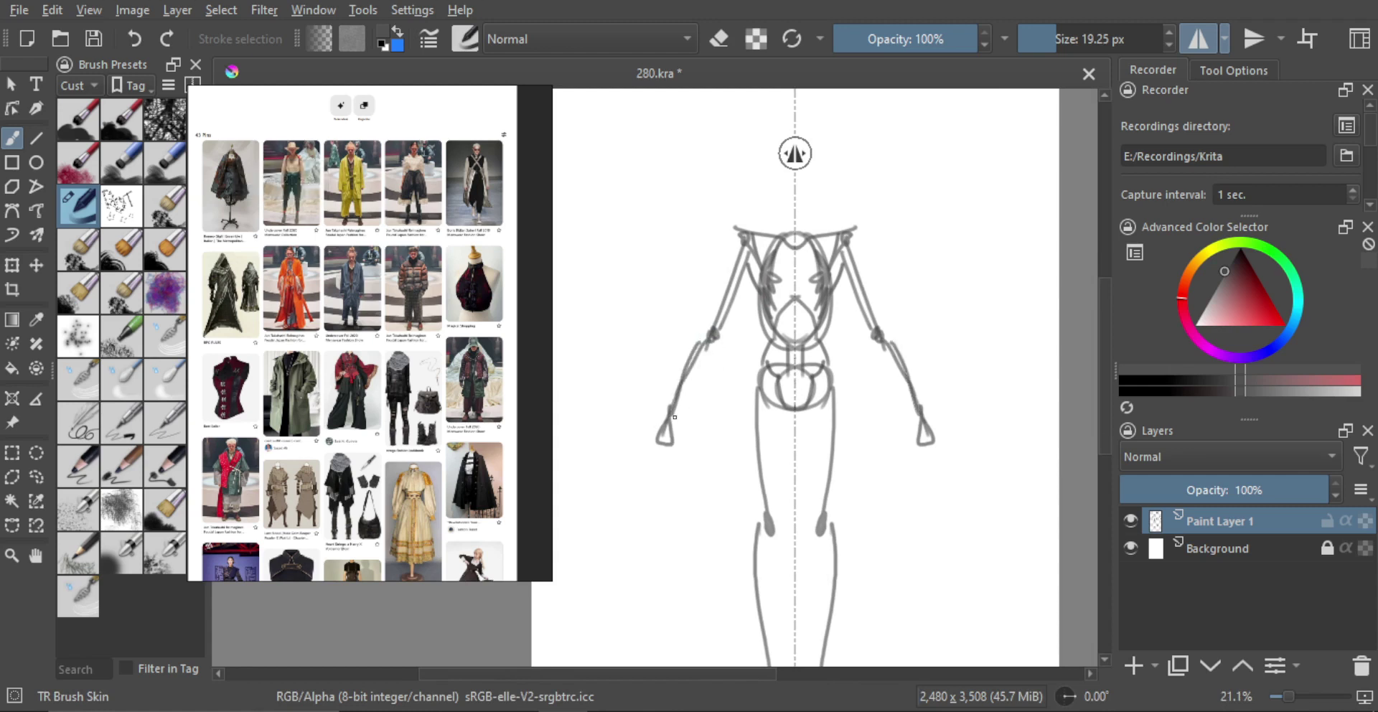
{"action": "key", "text": "ctrl+z"}
{"action": "left_click_drag", "start_coordinate": [714, 350], "coordinate": [675, 418]}
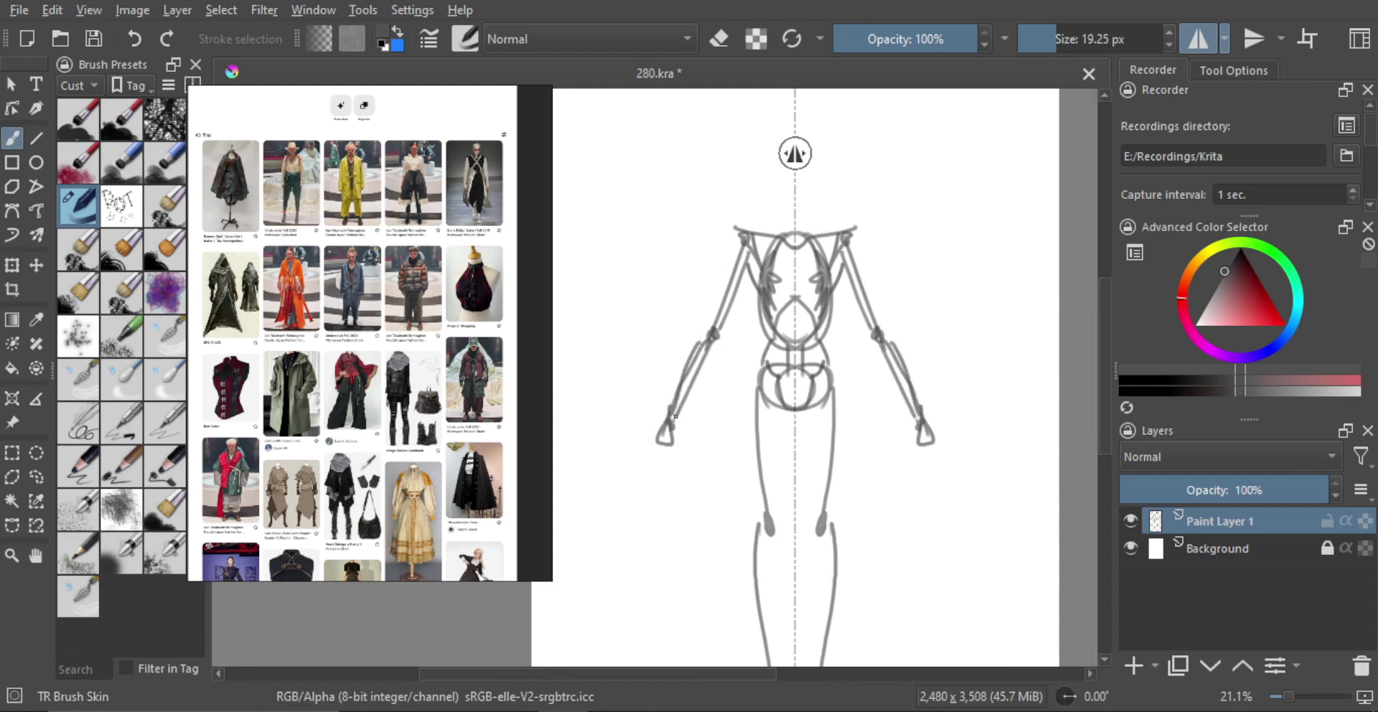
{"action": "left_click_drag", "start_coordinate": [737, 301], "coordinate": [714, 376]}
{"action": "scroll", "coordinate": [736, 303], "scroll_direction": "up", "scroll_amount": 2}
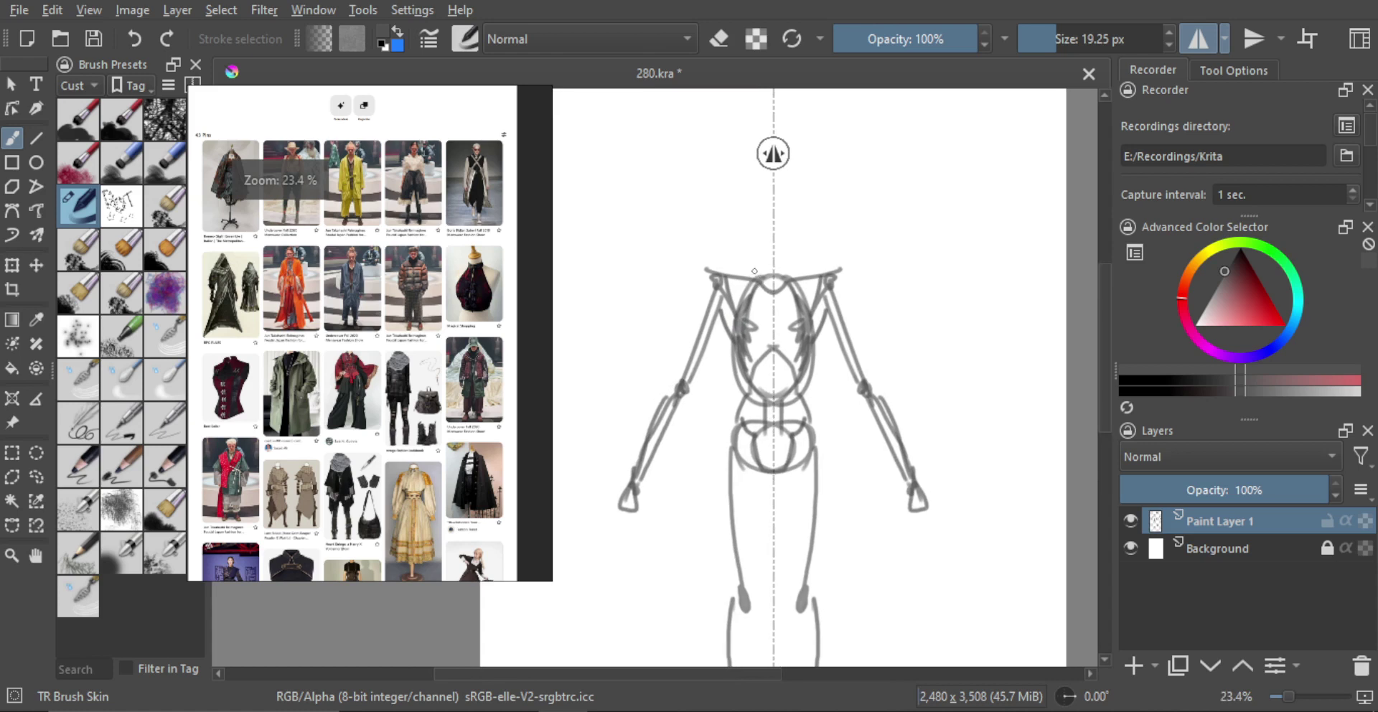
Draw the neck above the collarbones and round the outer shoulder muscles at the tops of both arms.
{"action": "mouse_move", "coordinate": [752, 273]}
{"action": "left_mouse_down"}
{"action": "mouse_move", "coordinate": [757, 230]}
{"action": "mouse_move", "coordinate": [773, 239]}
{"action": "mouse_move", "coordinate": [769, 277]}
{"action": "mouse_move", "coordinate": [726, 273]}
{"action": "mouse_move", "coordinate": [755, 256]}
{"action": "mouse_move", "coordinate": [719, 278]}
{"action": "mouse_move", "coordinate": [740, 263]}
{"action": "mouse_move", "coordinate": [703, 326]}
{"action": "left_mouse_up"}
{"action": "key", "text": "ctrl+z"}
{"action": "key", "text": "ctrl+z"}
{"action": "key", "text": "ctrl+z"}
{"action": "key", "text": "ctrl+z"}
{"action": "key", "text": "ctrl+z"}
{"action": "key", "text": "ctrl+z"}
{"action": "key", "text": "ctrl+z"}
{"action": "left_click_drag", "start_coordinate": [712, 279], "coordinate": [702, 327]}
{"action": "left_click_drag", "start_coordinate": [709, 279], "coordinate": [703, 326]}
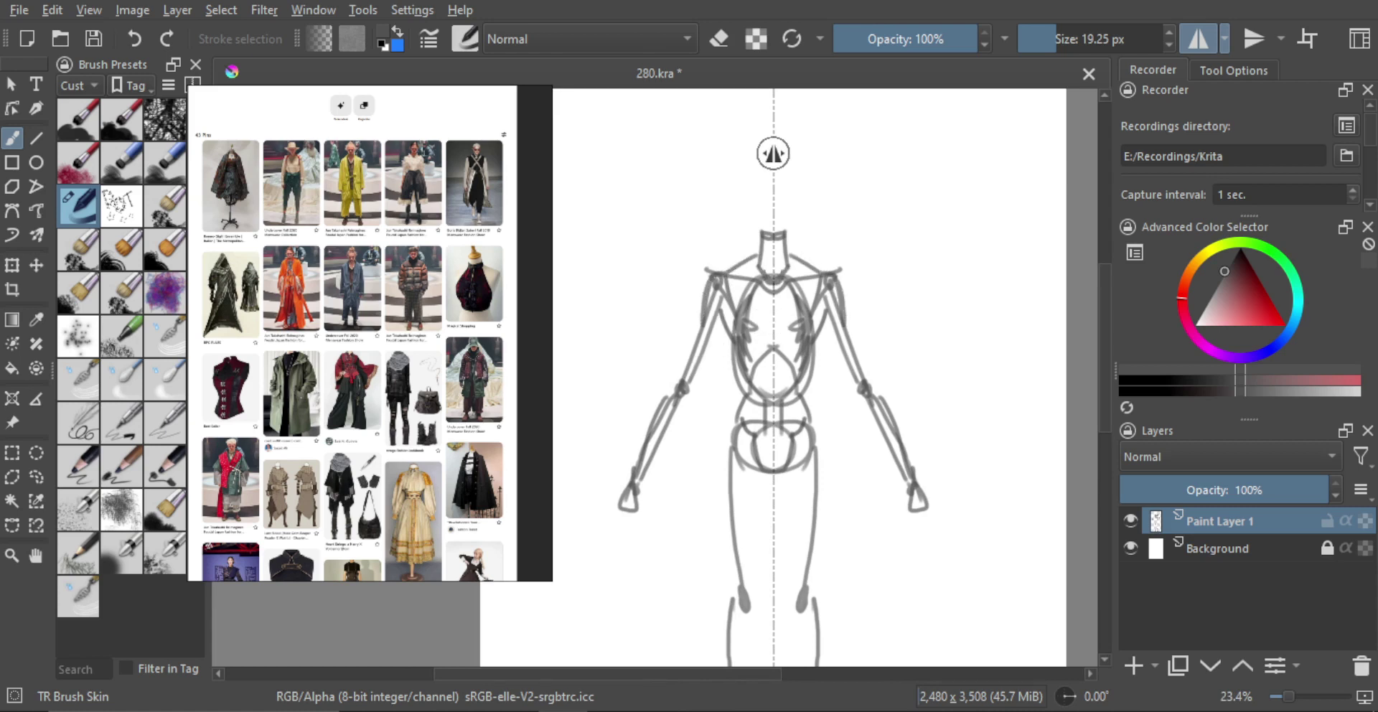
Draw the sloping trapezius lines from the neck down to the shoulders.
{"action": "left_click_drag", "start_coordinate": [729, 268], "coordinate": [759, 250]}
{"action": "scroll", "coordinate": [769, 256], "scroll_direction": "down", "scroll_amount": 3}
{"action": "scroll", "coordinate": [782, 247], "scroll_direction": "up", "scroll_amount": 3}
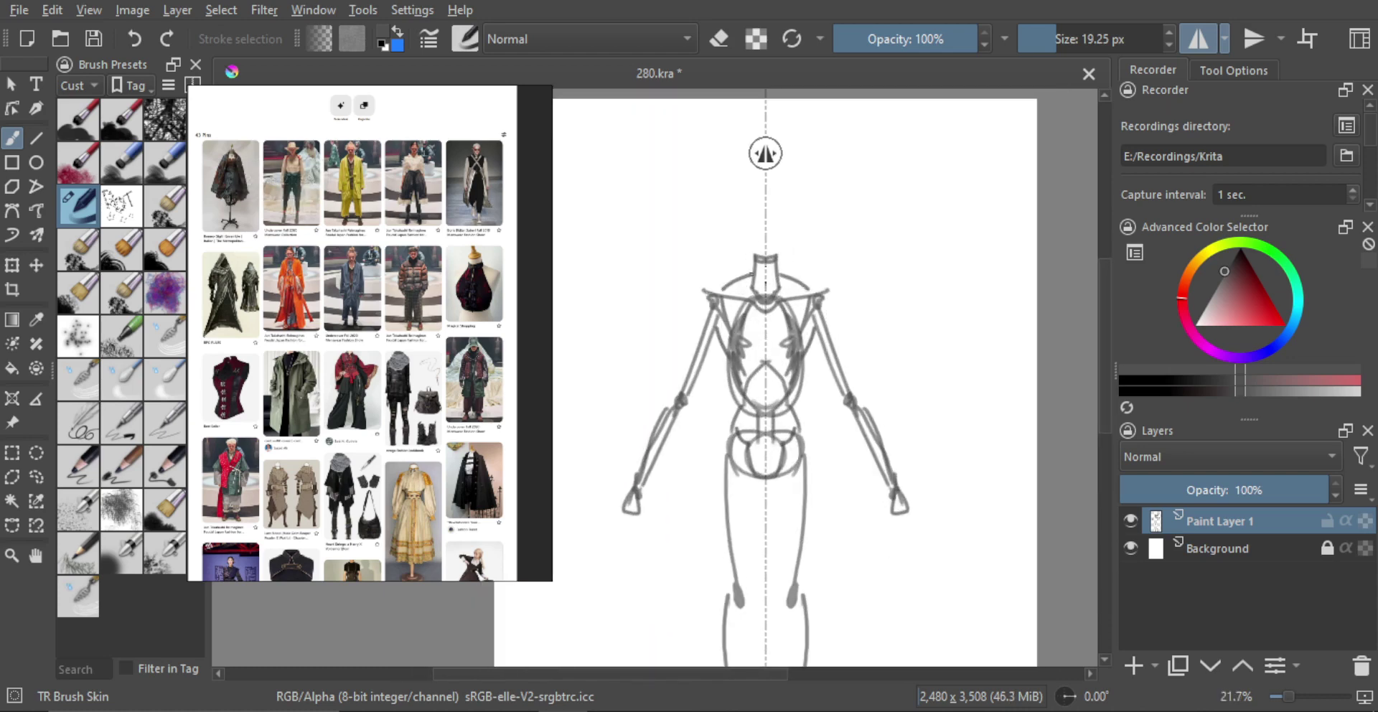
{"action": "mouse_move", "coordinate": [729, 289]}
{"action": "left_mouse_down"}
{"action": "mouse_move", "coordinate": [716, 293]}
{"action": "mouse_move", "coordinate": [750, 276]}
{"action": "mouse_move", "coordinate": [706, 330]}
{"action": "left_mouse_up"}
{"action": "key", "text": "ctrl+z"}
{"action": "key", "text": "ctrl+z"}
{"action": "key", "text": "ctrl+z"}
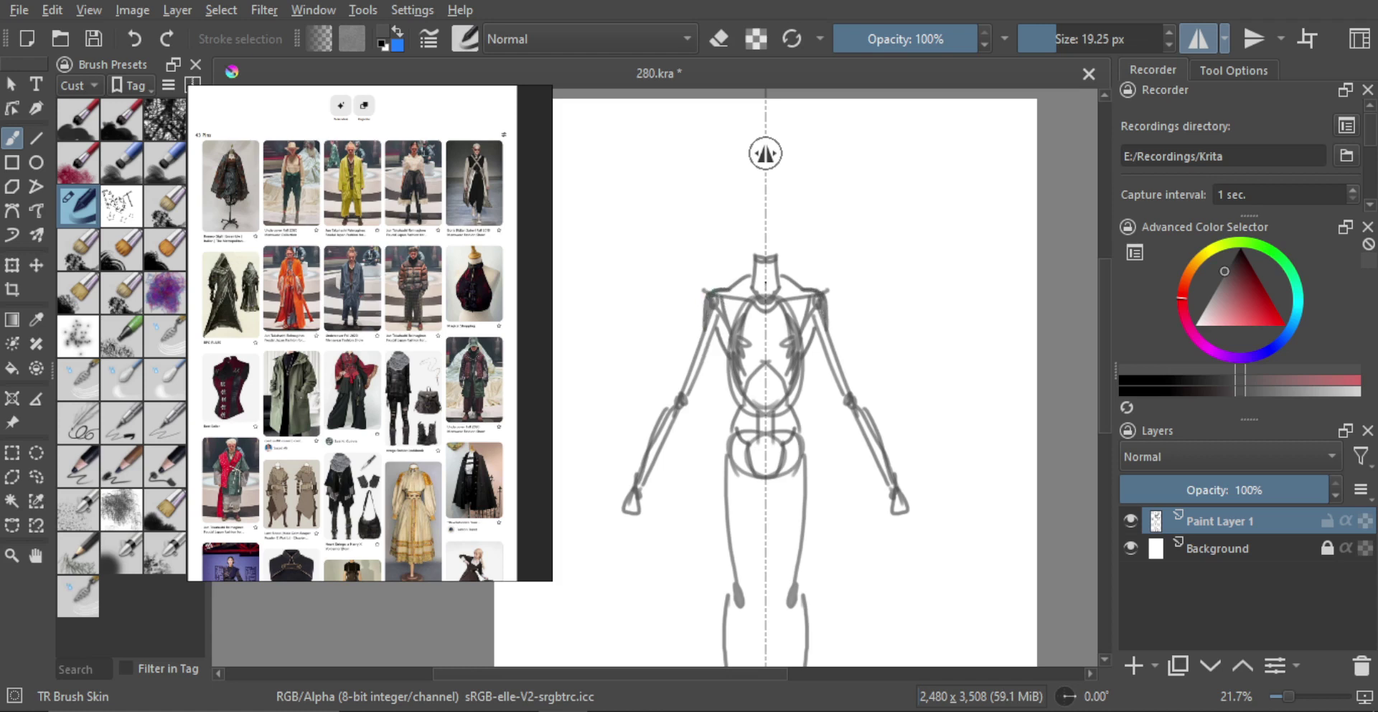
Draw the outer muscle contours of both upper arms from the shoulder down to the elbow.
{"action": "scroll", "coordinate": [705, 339], "scroll_direction": "up", "scroll_amount": 1}
{"action": "left_click_drag", "start_coordinate": [704, 317], "coordinate": [680, 384]}
{"action": "key", "text": "ctrl+z"}
{"action": "key", "text": "ctrl+z"}
{"action": "mouse_move", "coordinate": [701, 322]}
{"action": "left_mouse_down"}
{"action": "mouse_move", "coordinate": [677, 398]}
{"action": "mouse_move", "coordinate": [693, 394]}
{"action": "left_mouse_up"}
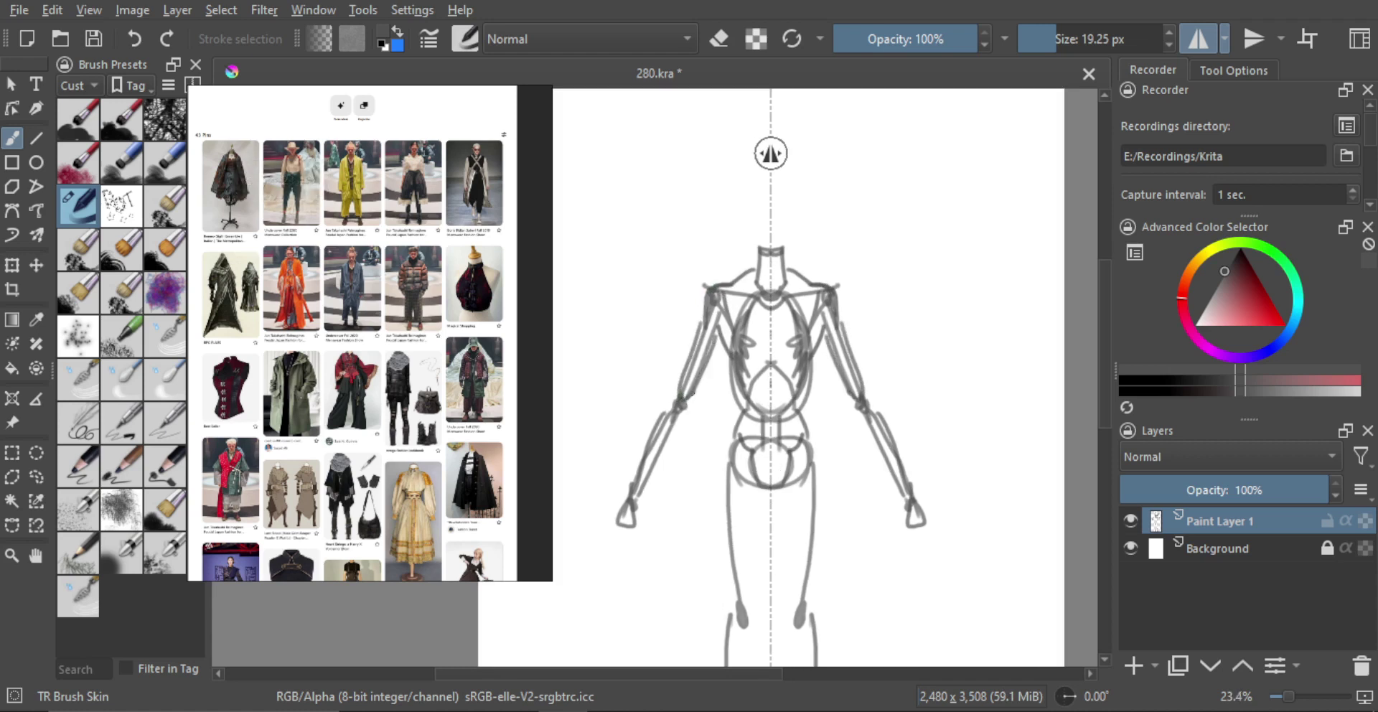
{"action": "scroll", "coordinate": [693, 350], "scroll_direction": "down", "scroll_amount": 2}
{"action": "scroll", "coordinate": [681, 410], "scroll_direction": "down", "scroll_amount": 2}
{"action": "scroll", "coordinate": [752, 342], "scroll_direction": "up", "scroll_amount": 2}
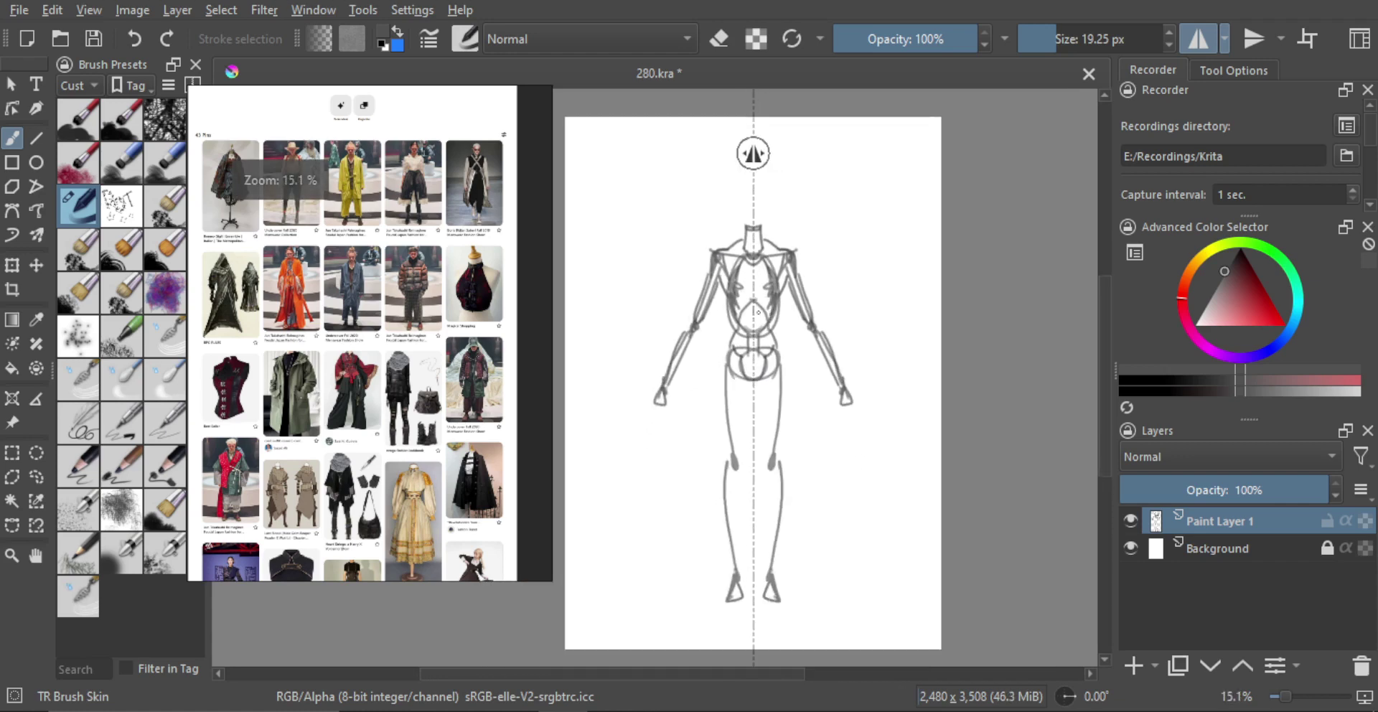
Draw the waist contours between the ribcage and pelvis, widening into the tops of the hips.
{"action": "scroll", "coordinate": [753, 341], "scroll_direction": "up", "scroll_amount": 2}
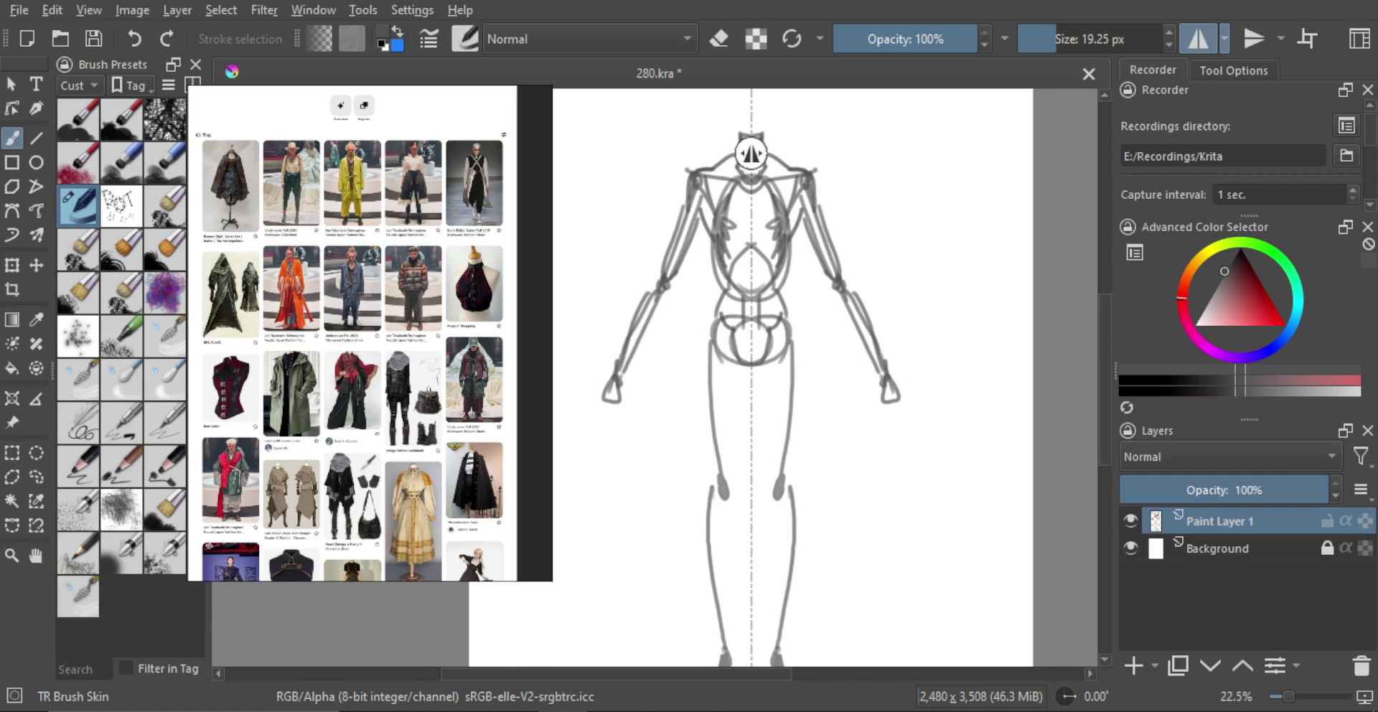
{"action": "left_click_drag", "start_coordinate": [733, 292], "coordinate": [733, 309]}
{"action": "key", "text": "ctrl+z"}
{"action": "mouse_move", "coordinate": [716, 264]}
{"action": "left_mouse_down"}
{"action": "mouse_move", "coordinate": [728, 297]}
{"action": "mouse_move", "coordinate": [706, 324]}
{"action": "mouse_move", "coordinate": [729, 334]}
{"action": "mouse_move", "coordinate": [709, 324]}
{"action": "left_mouse_up"}
{"action": "key", "text": "ctrl+z"}
{"action": "key", "text": "ctrl+z"}
{"action": "key", "text": "ctrl+z"}
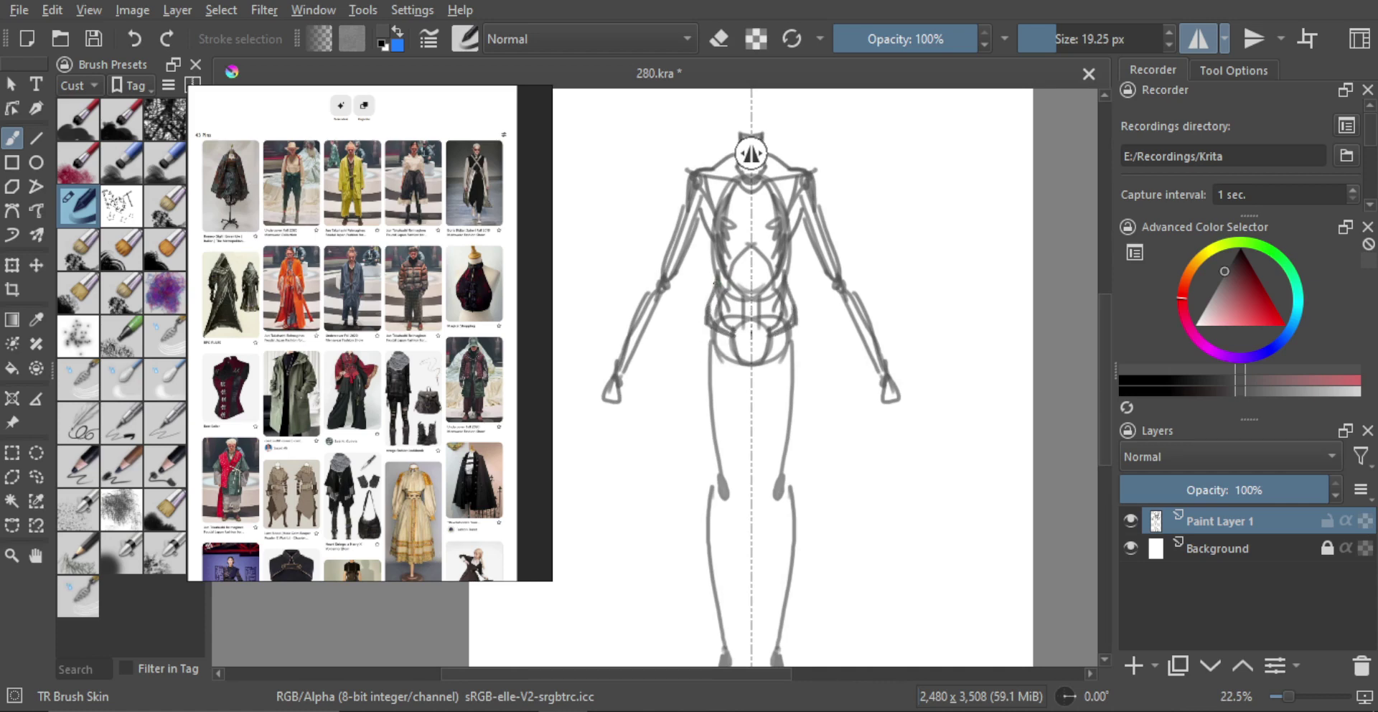
{"action": "scroll", "coordinate": [711, 312], "scroll_direction": "down", "scroll_amount": 2}
{"action": "scroll", "coordinate": [715, 339], "scroll_direction": "up", "scroll_amount": 1}
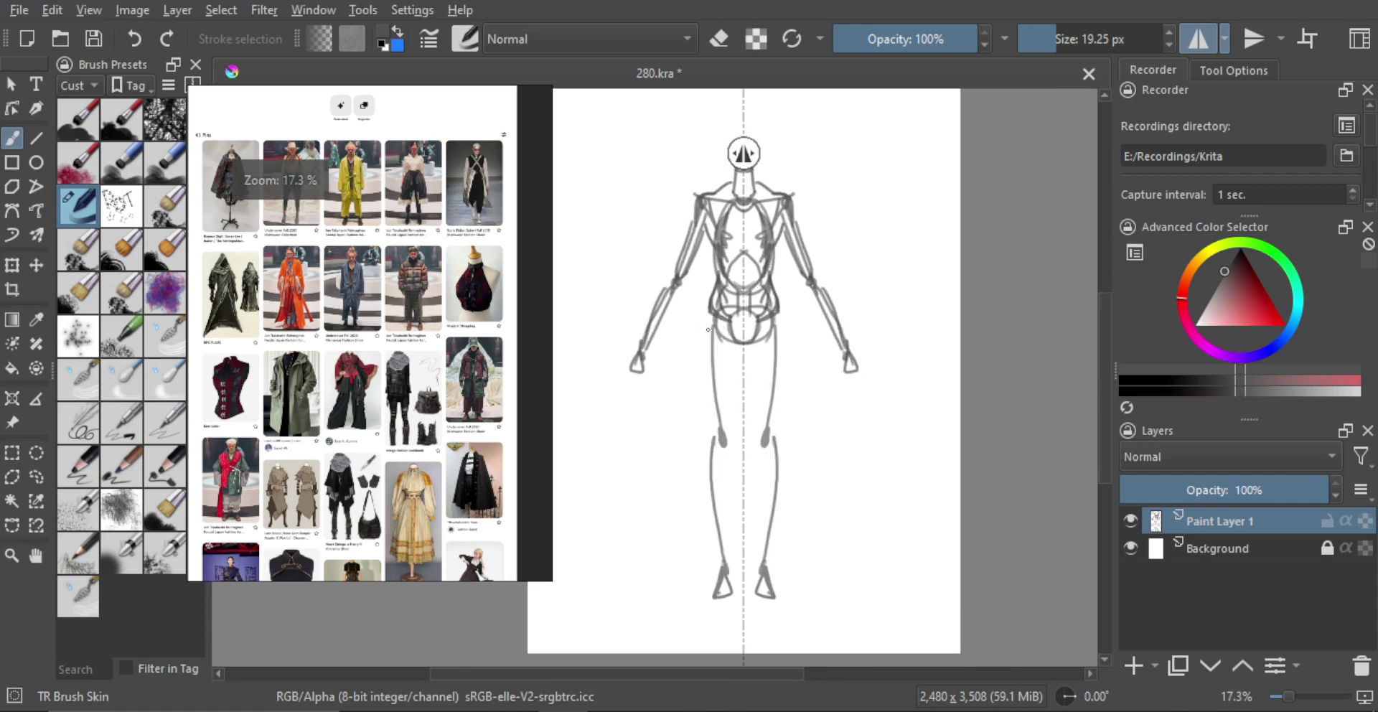
Outline the hips and the outer thighs down to the knees.
{"action": "mouse_move", "coordinate": [719, 334]}
{"action": "left_mouse_down"}
{"action": "mouse_move", "coordinate": [735, 349]}
{"action": "mouse_move", "coordinate": [709, 340]}
{"action": "mouse_move", "coordinate": [701, 361]}
{"action": "left_mouse_up"}
{"action": "scroll", "coordinate": [714, 342], "scroll_direction": "up", "scroll_amount": 1}
{"action": "key", "text": "ctrl+z"}
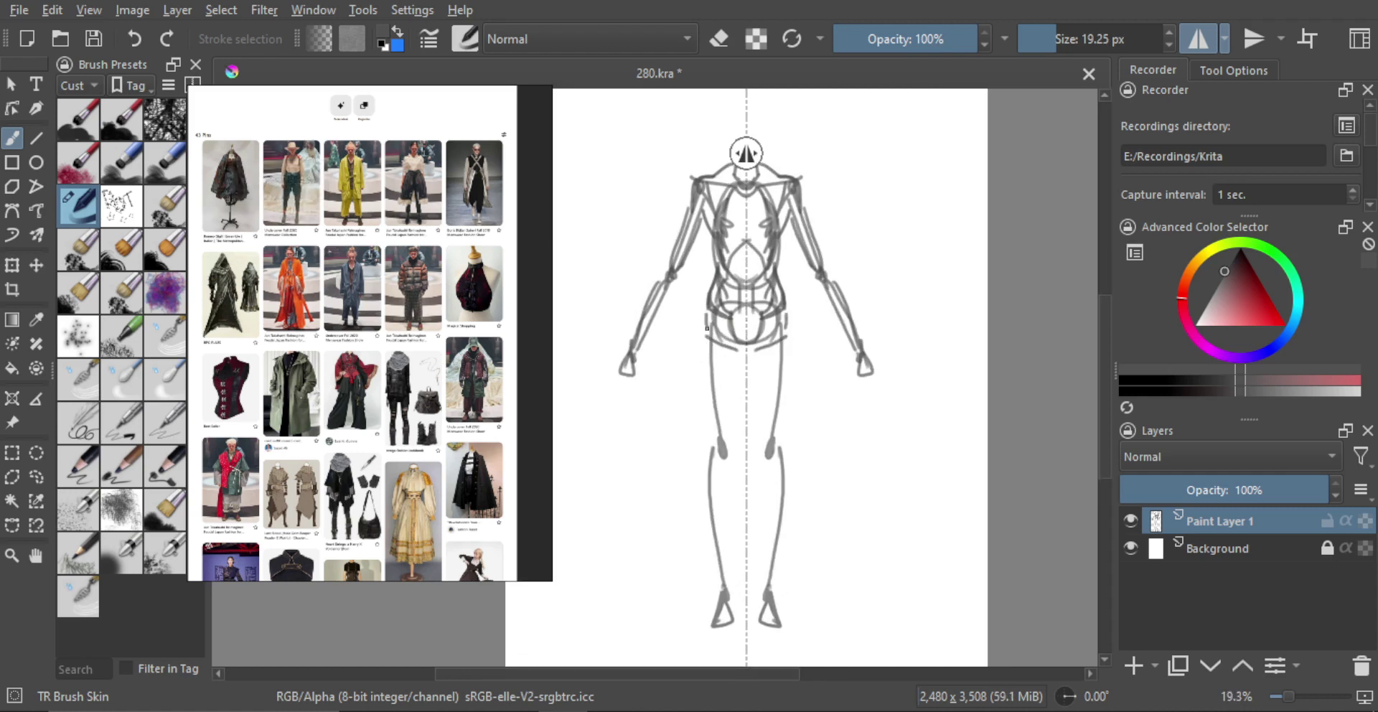
{"action": "mouse_move", "coordinate": [706, 308]}
{"action": "left_mouse_down"}
{"action": "mouse_move", "coordinate": [694, 380]}
{"action": "mouse_move", "coordinate": [697, 346]}
{"action": "mouse_move", "coordinate": [716, 453]}
{"action": "left_mouse_up"}
{"action": "key", "text": "ctrl+z"}
{"action": "left_click_drag", "start_coordinate": [694, 349], "coordinate": [715, 459]}
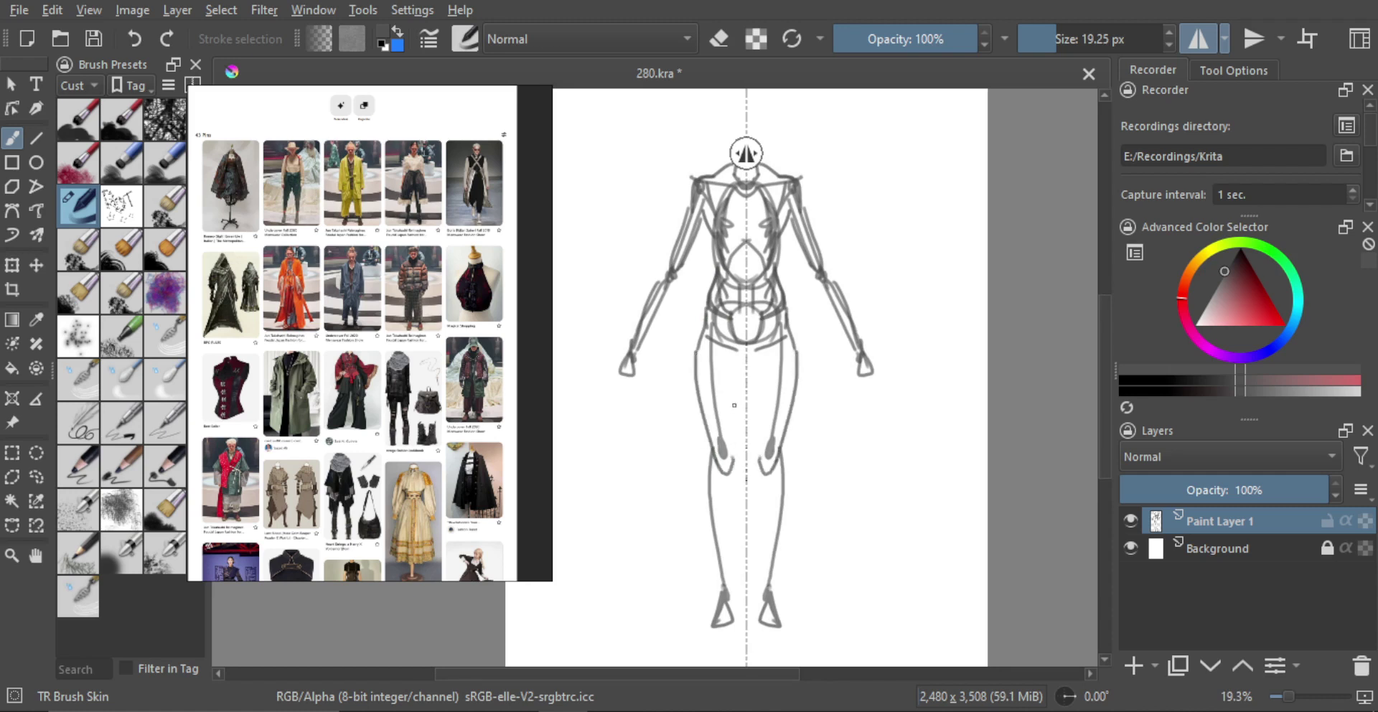
Draw the inner thigh contours from the crotch down to the knees.
{"action": "left_click_drag", "start_coordinate": [730, 346], "coordinate": [736, 450]}
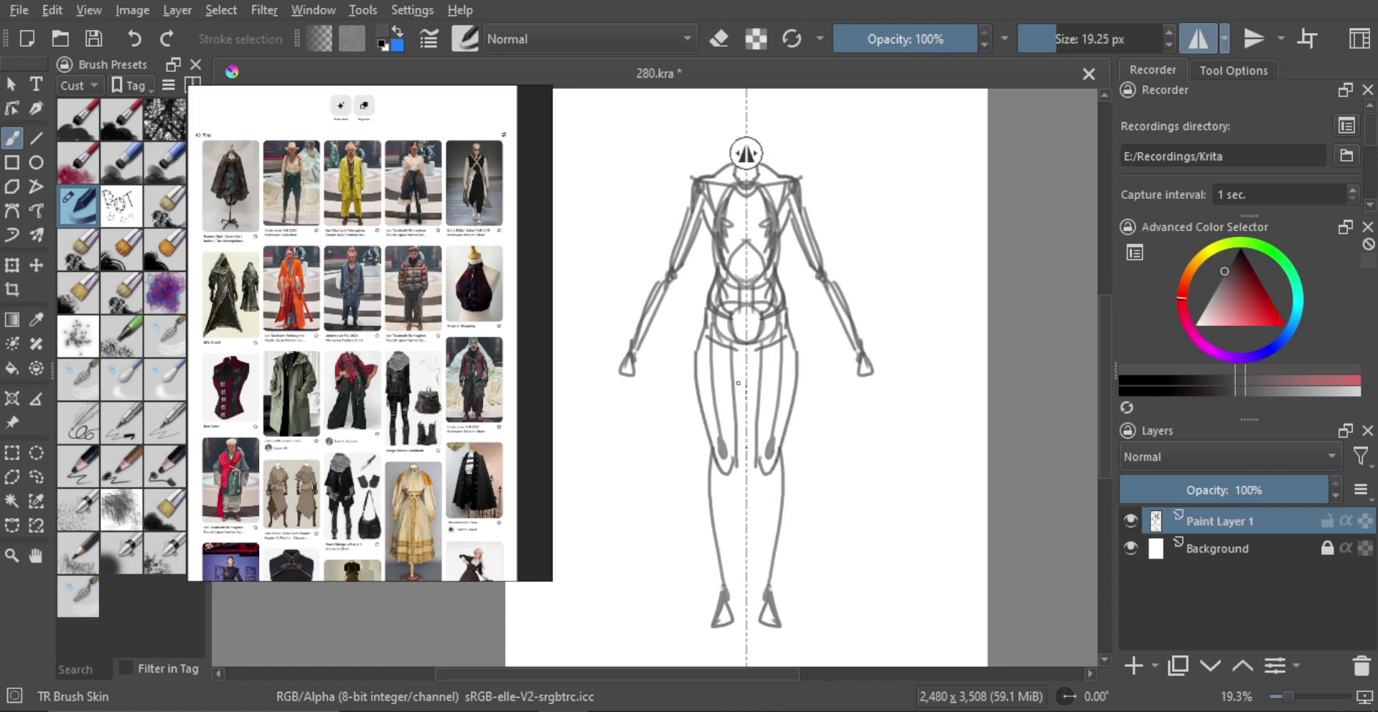
{"action": "key", "text": "ctrl+z"}
{"action": "mouse_move", "coordinate": [731, 345]}
{"action": "left_mouse_down"}
{"action": "mouse_move", "coordinate": [734, 462]}
{"action": "mouse_move", "coordinate": [742, 355]}
{"action": "mouse_move", "coordinate": [734, 398]}
{"action": "left_mouse_up"}
{"action": "key", "text": "ctrl+z"}
{"action": "key", "text": "ctrl+z"}
{"action": "left_click_drag", "start_coordinate": [730, 345], "coordinate": [733, 448]}
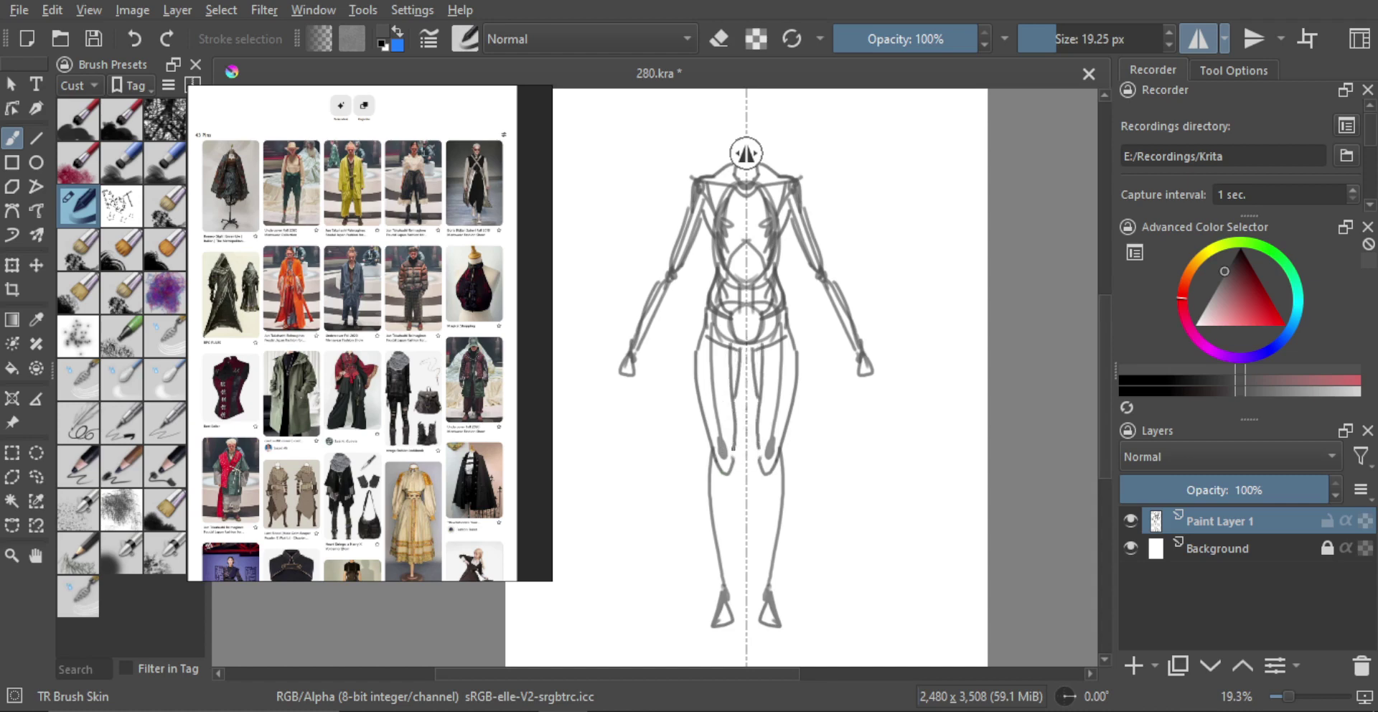
{"action": "scroll", "coordinate": [746, 356], "scroll_direction": "down", "scroll_amount": 2}
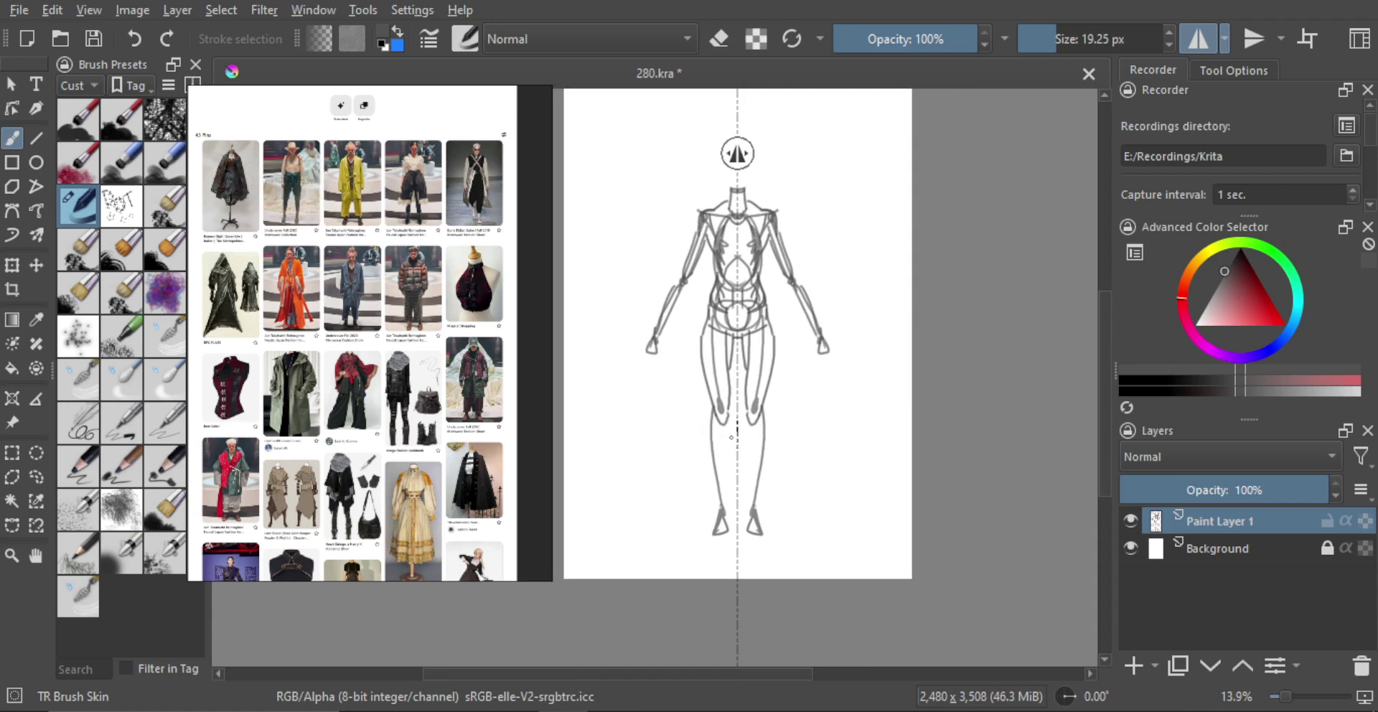
Outline the knees and erase the triangular feet with the brush in eraser mode.
{"action": "left_click_drag", "start_coordinate": [714, 413], "coordinate": [713, 454]}
{"action": "key", "text": "ctrl+z"}
{"action": "key", "text": "ctrl+z"}
{"action": "key", "text": "e"}
{"action": "left_click_drag", "start_coordinate": [721, 511], "coordinate": [716, 536]}
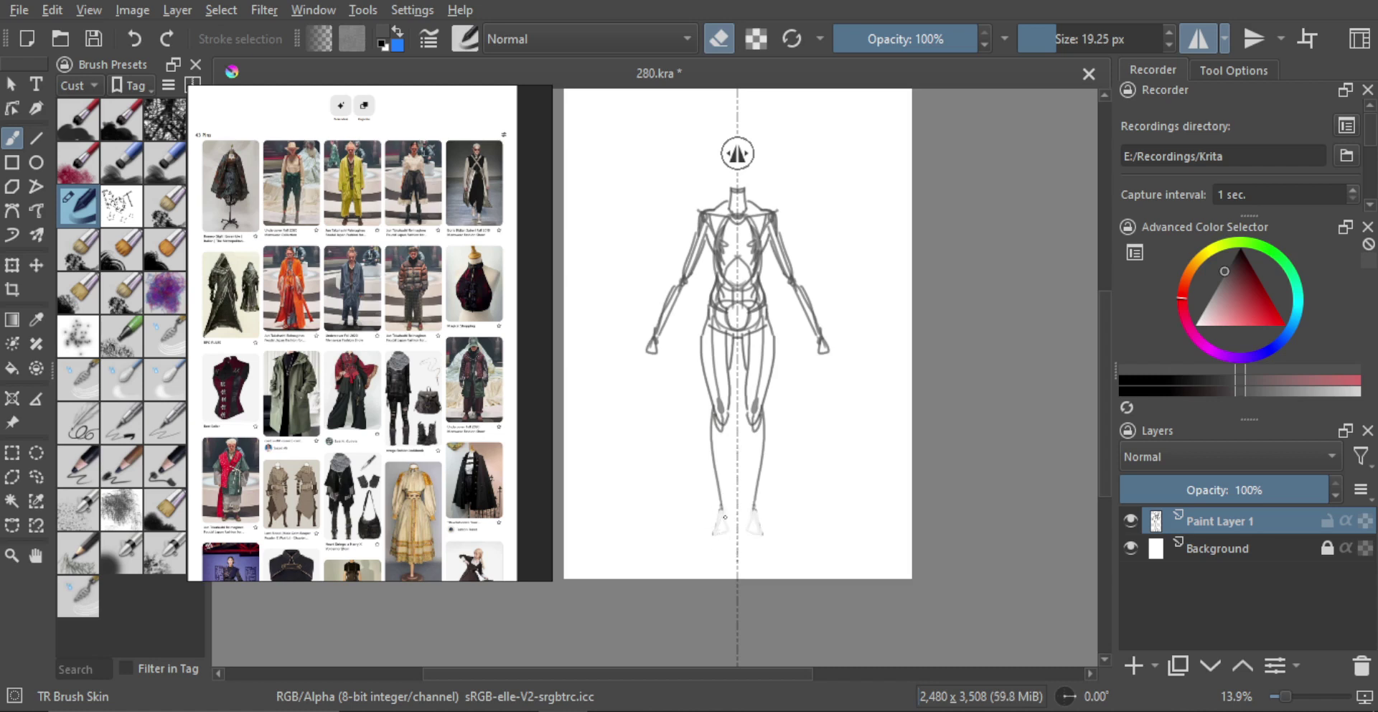
{"action": "key", "text": "e"}
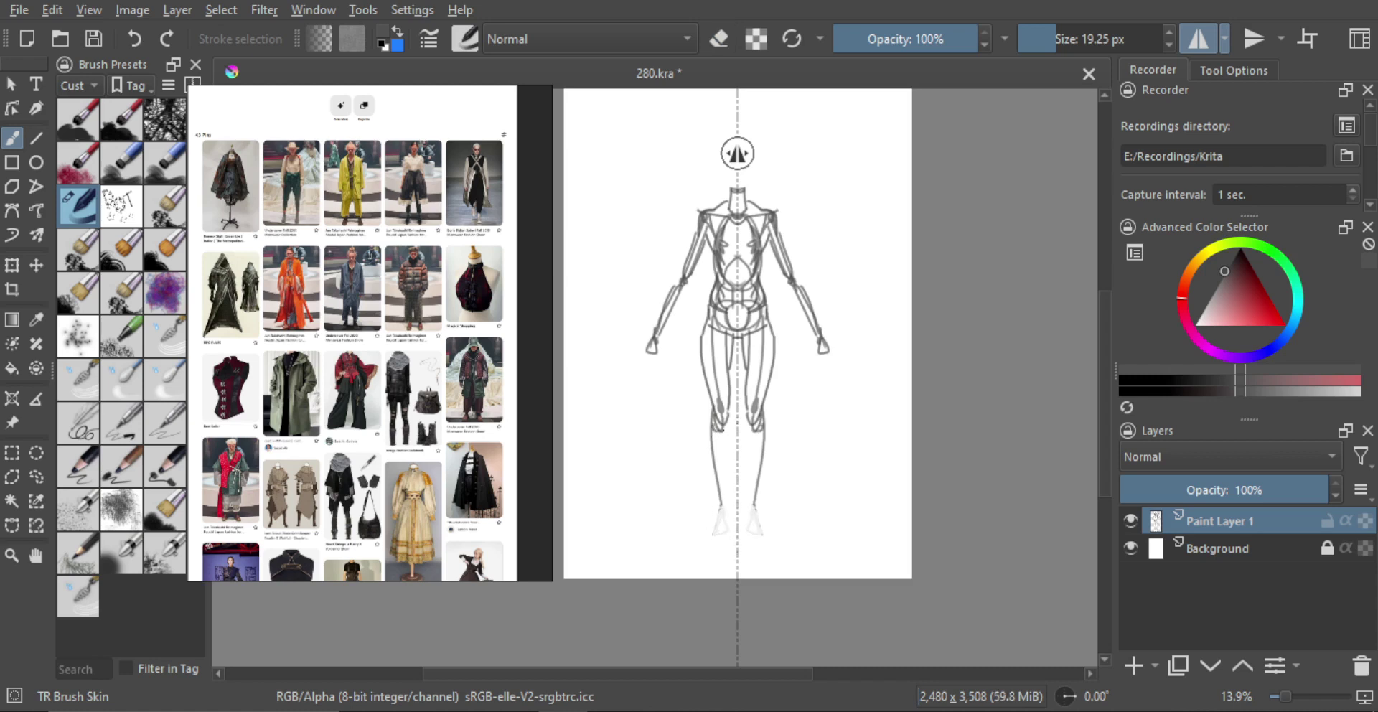
Draw the outer calf contours bulging out below the knees and tapering to the ankles.
{"action": "left_click_drag", "start_coordinate": [723, 430], "coordinate": [719, 532]}
{"action": "key", "text": "ctrl+z"}
{"action": "key", "text": "ctrl+z"}
{"action": "left_click_drag", "start_coordinate": [709, 432], "coordinate": [714, 538]}
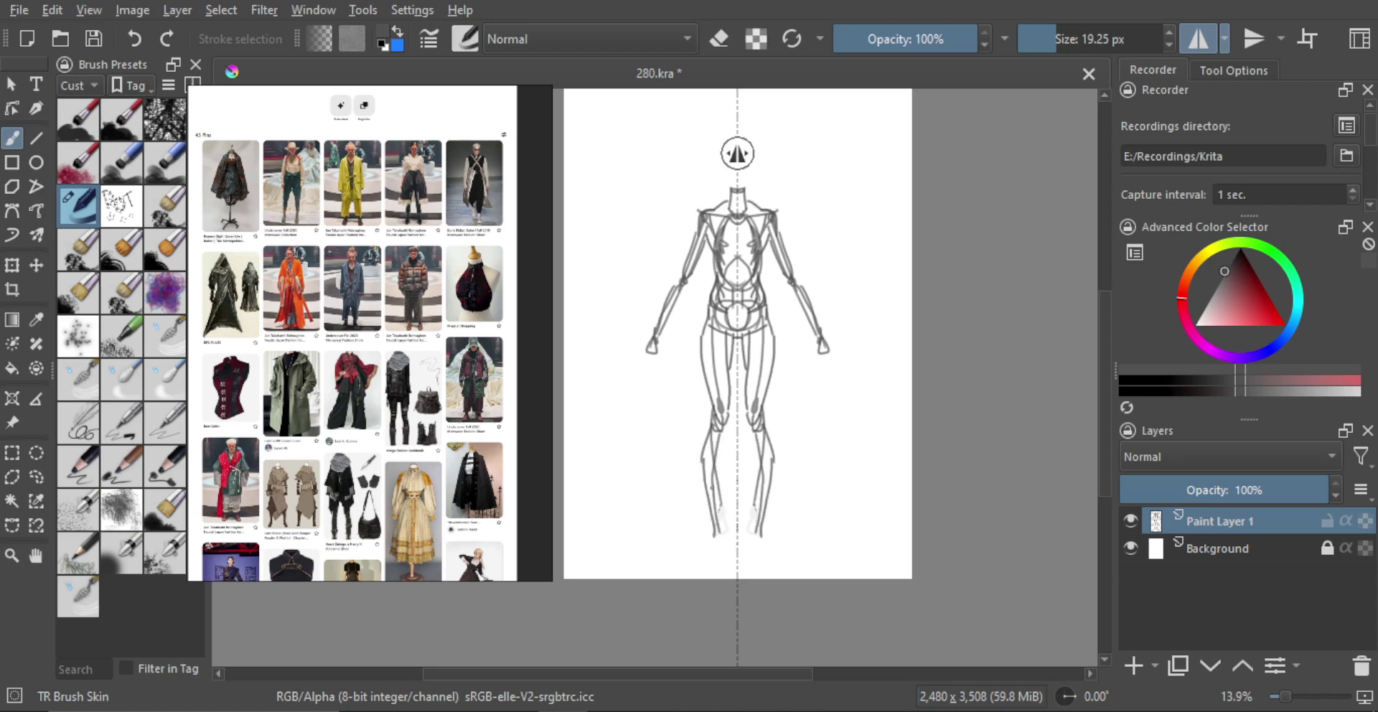
{"action": "key", "text": "ctrl+z"}
{"action": "key", "text": "ctrl+z"}
{"action": "left_click_drag", "start_coordinate": [713, 424], "coordinate": [705, 460]}
{"action": "left_click_drag", "start_coordinate": [705, 455], "coordinate": [716, 533]}
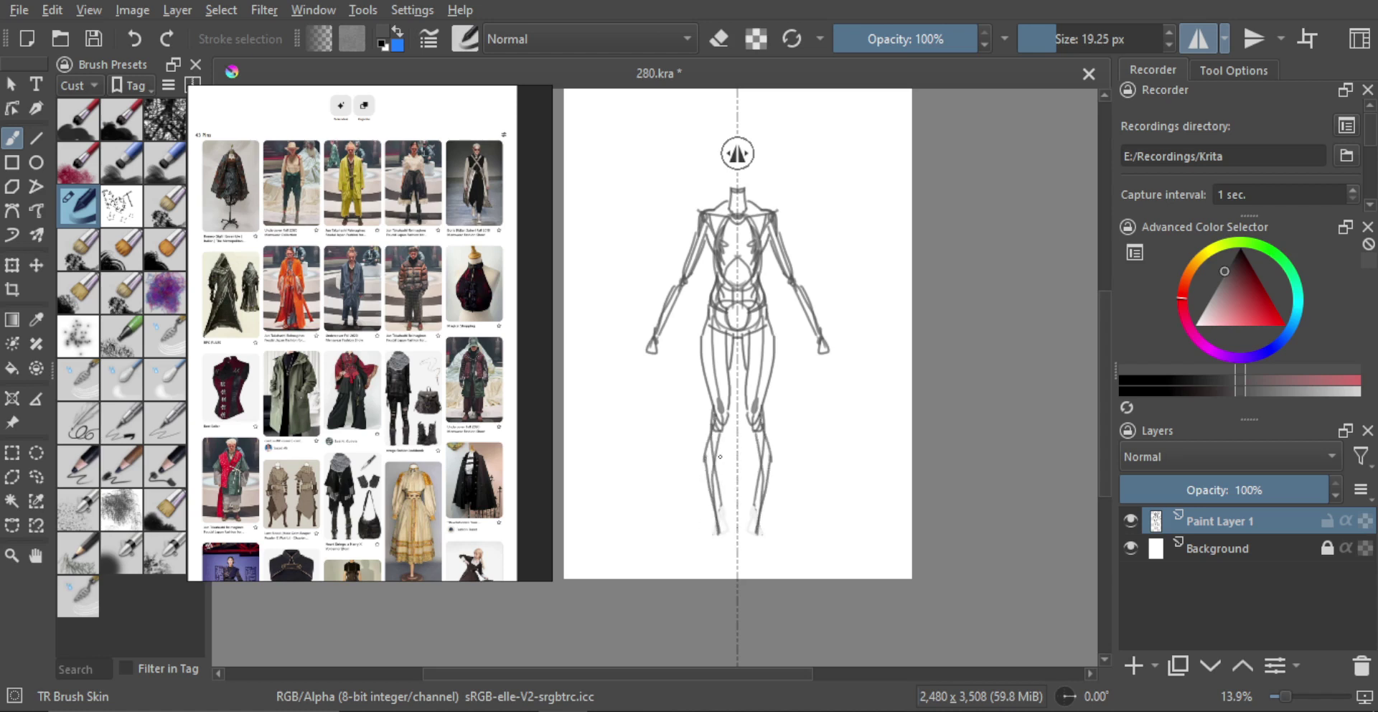
Draw the inner calf contours down to the ankles and sketch new feet at the ends of the legs.
{"action": "left_click_drag", "start_coordinate": [722, 432], "coordinate": [718, 529]}
{"action": "key", "text": "ctrl+z"}
{"action": "key", "text": "ctrl+z"}
{"action": "mouse_move", "coordinate": [718, 471]}
{"action": "left_mouse_down"}
{"action": "mouse_move", "coordinate": [707, 551]}
{"action": "mouse_move", "coordinate": [725, 547]}
{"action": "left_mouse_up"}
{"action": "key", "text": "minus"}
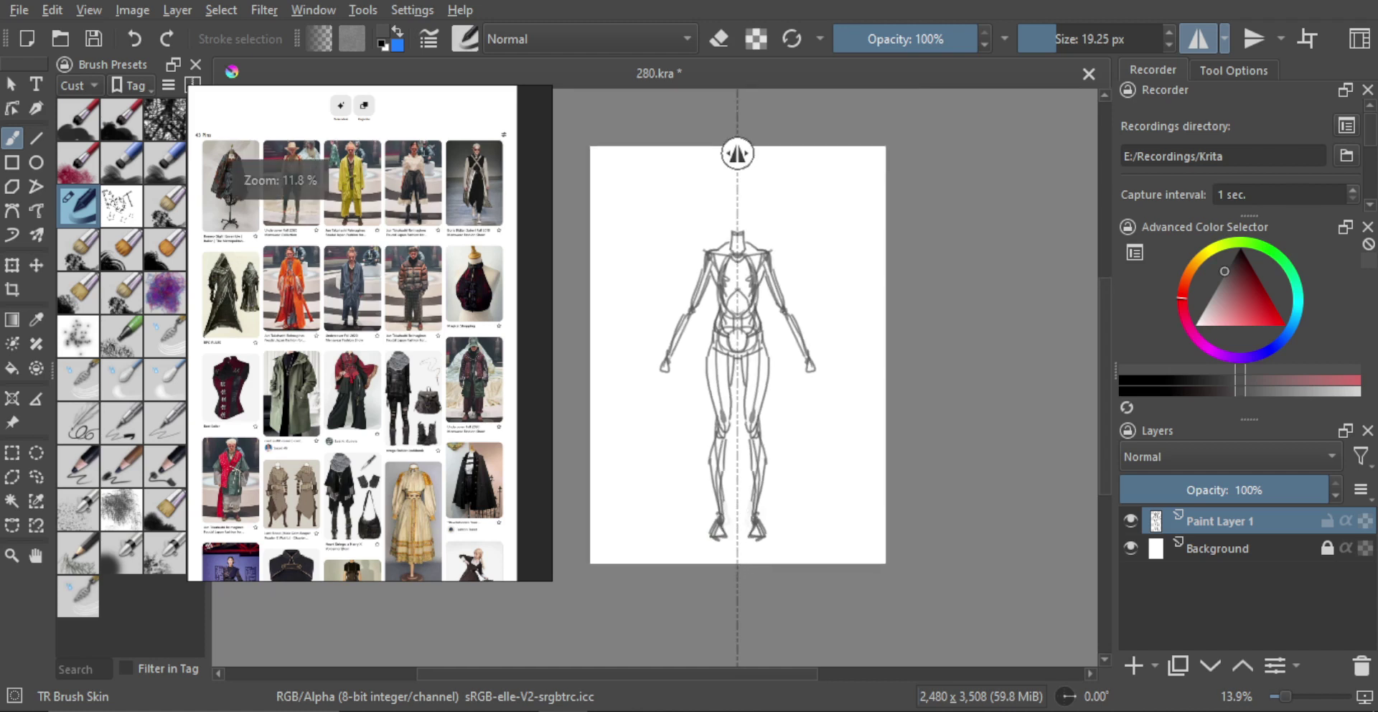
{"action": "key", "text": "plus"}
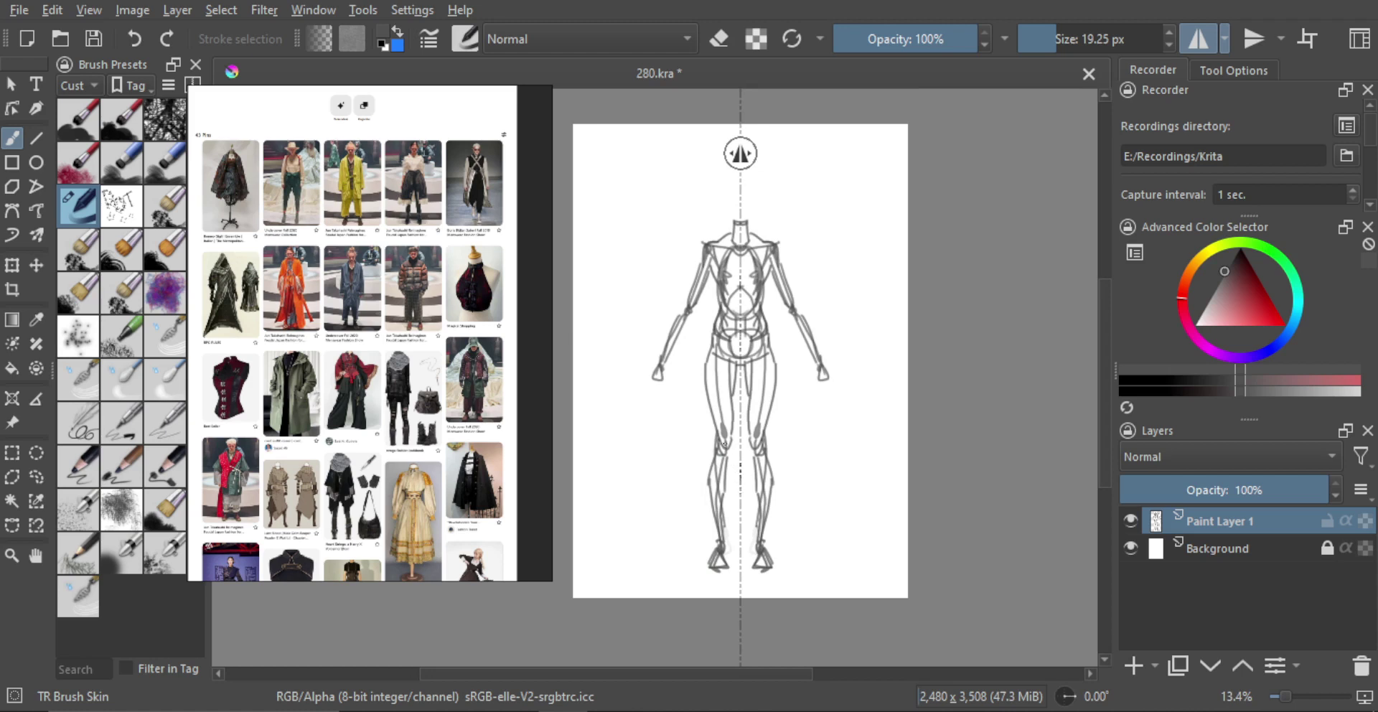
Erase stray lines above the knees and redraw the mirrored outer thigh contours down to the knees.
{"action": "key", "text": "e"}
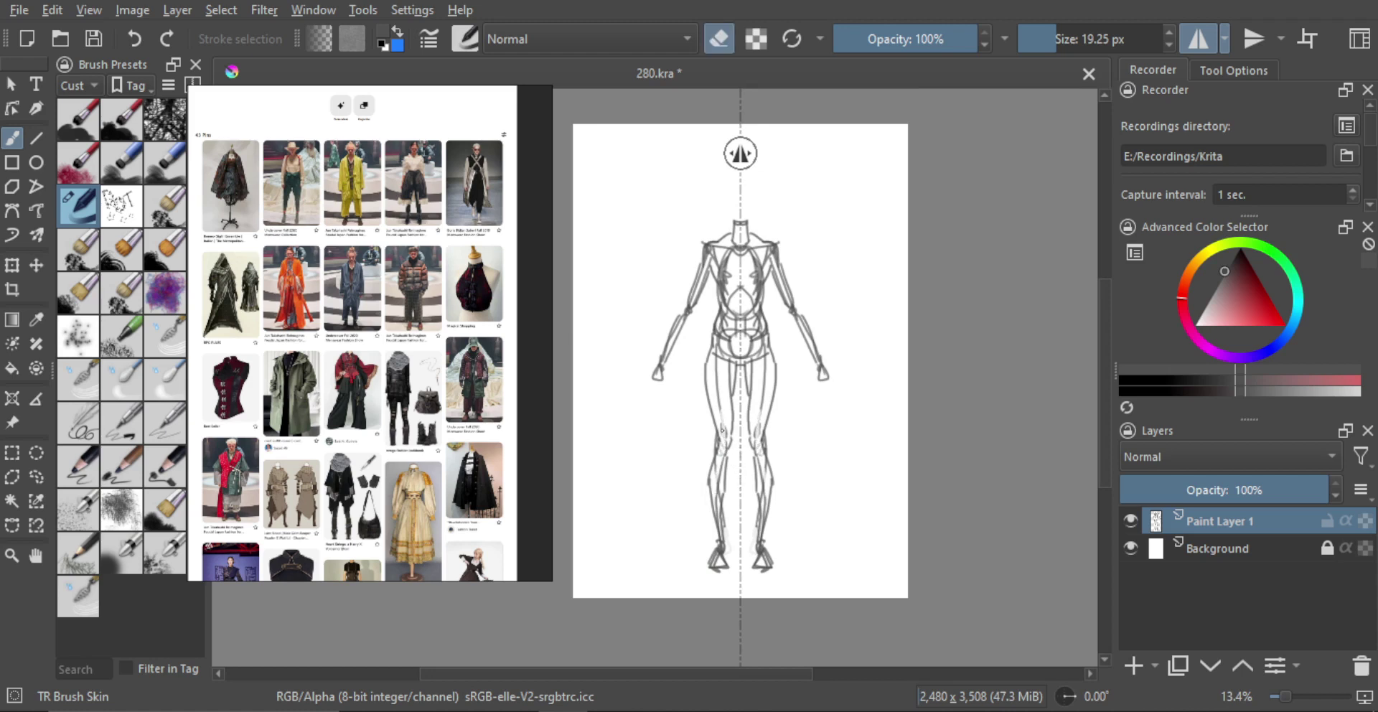
{"action": "key", "text": "e"}
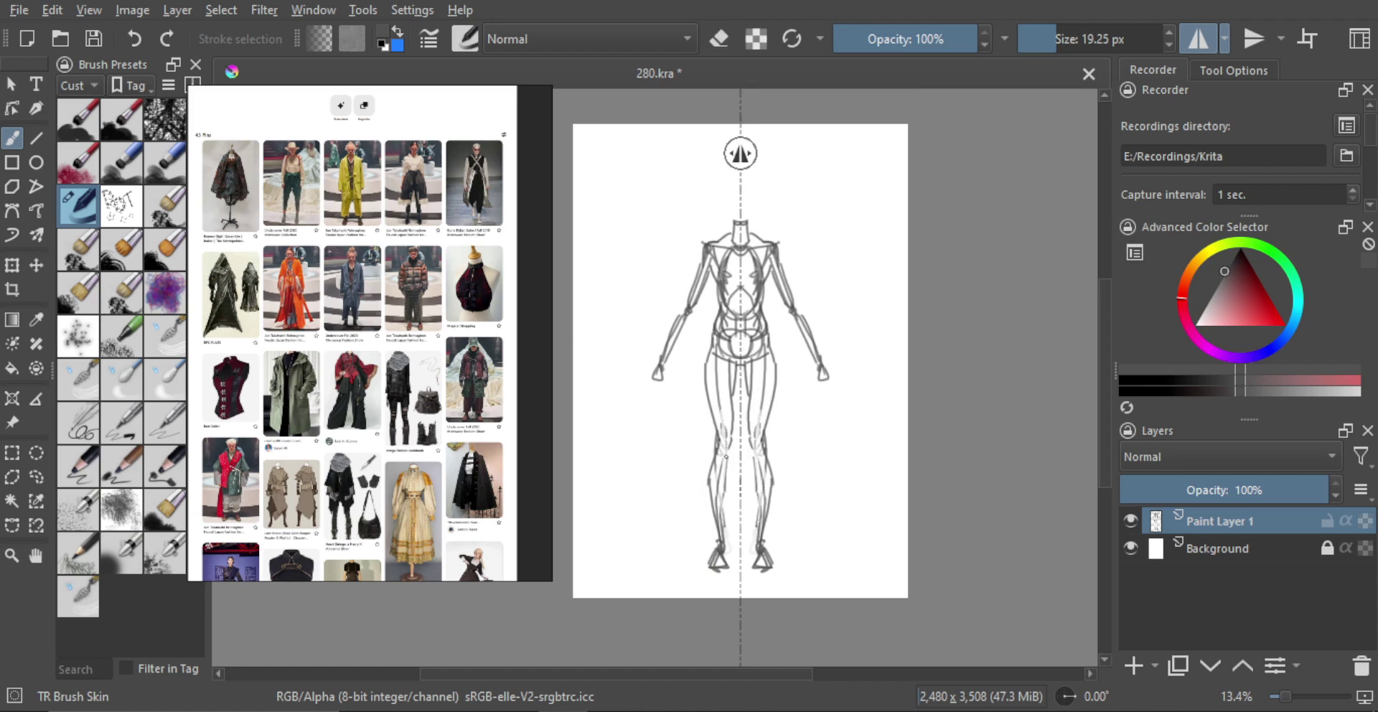
{"action": "left_click_drag", "start_coordinate": [730, 447], "coordinate": [722, 541]}
{"action": "key", "text": "ctrl+z"}
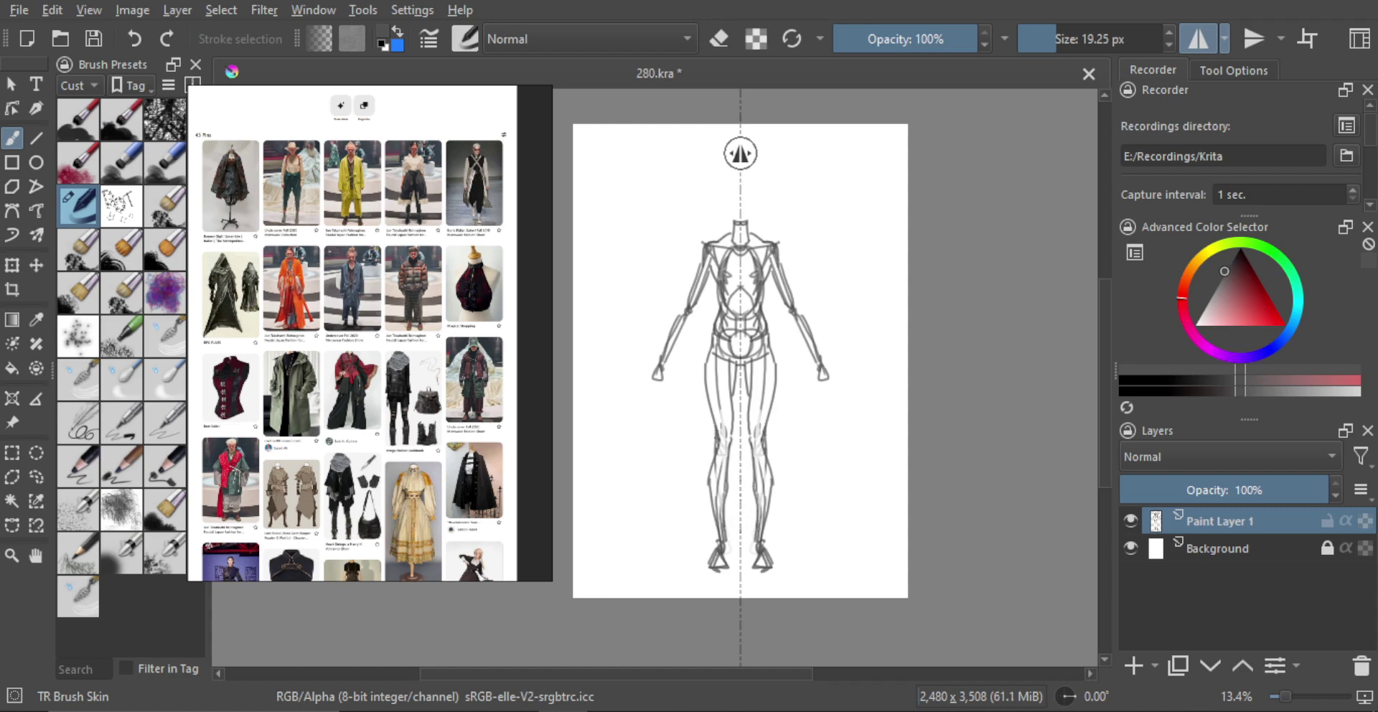
{"action": "key", "text": "e"}
{"action": "mouse_move", "coordinate": [718, 433]}
{"action": "left_mouse_down"}
{"action": "mouse_move", "coordinate": [716, 452]}
{"action": "mouse_move", "coordinate": [707, 387]}
{"action": "mouse_move", "coordinate": [719, 452]}
{"action": "left_mouse_up"}
{"action": "key", "text": "e"}
{"action": "left_click_drag", "start_coordinate": [705, 375], "coordinate": [709, 464]}
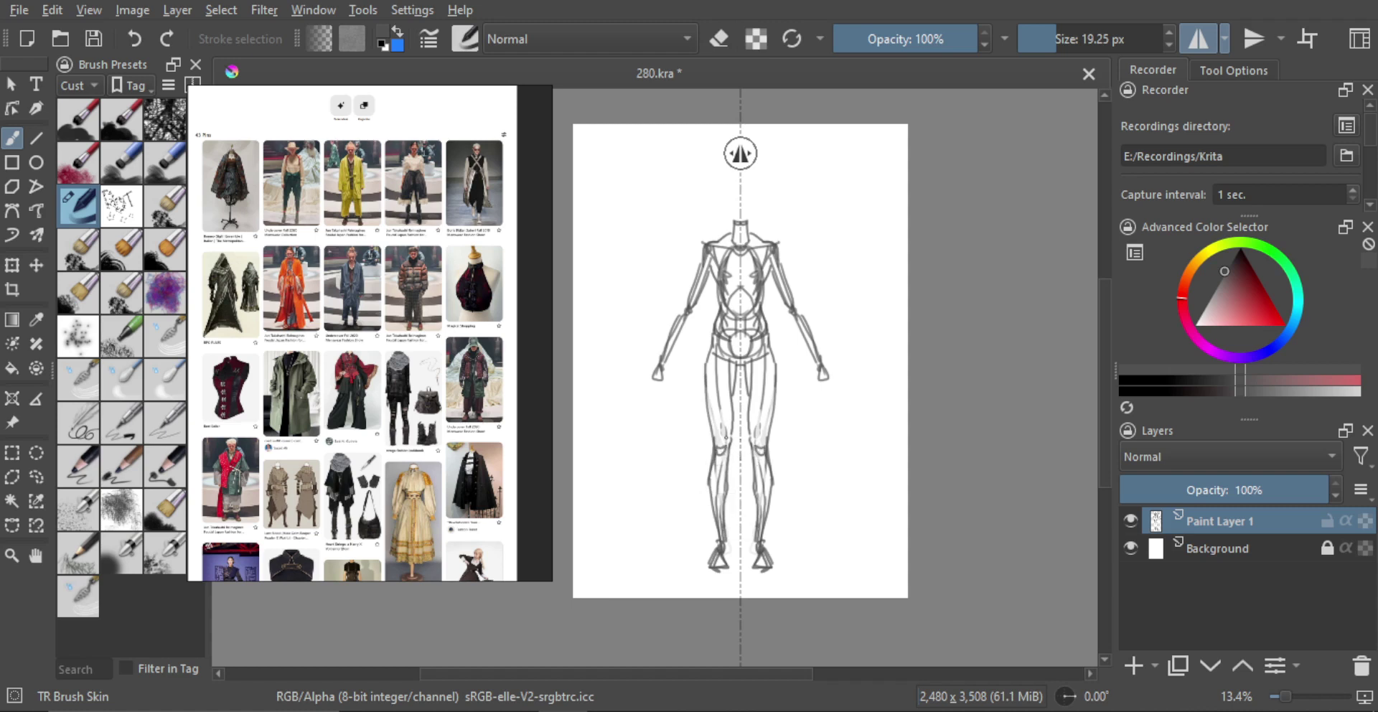
Sketch an elongated oval head with a rounded skull and inner face lines above the neck.
{"action": "scroll", "coordinate": [745, 448], "scroll_direction": "down", "scroll_amount": 2}
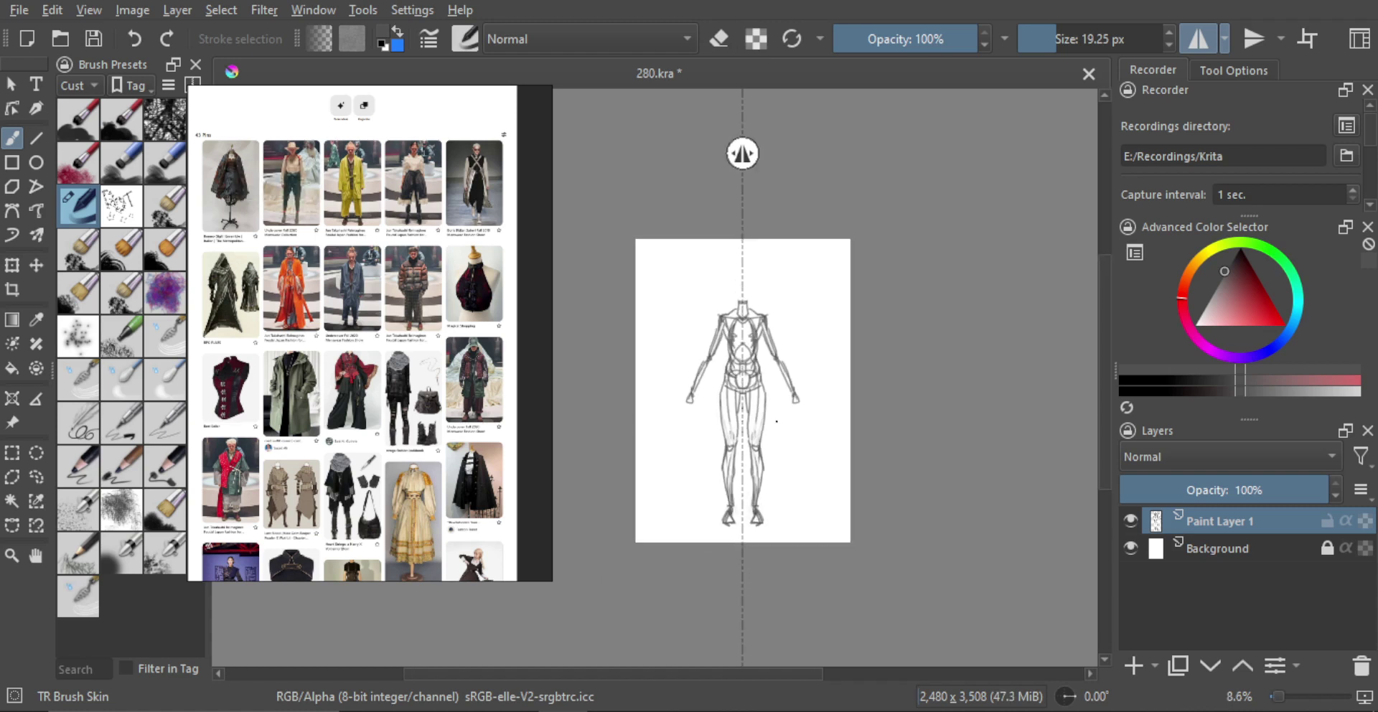
{"action": "scroll", "coordinate": [752, 264], "scroll_direction": "up", "scroll_amount": 3}
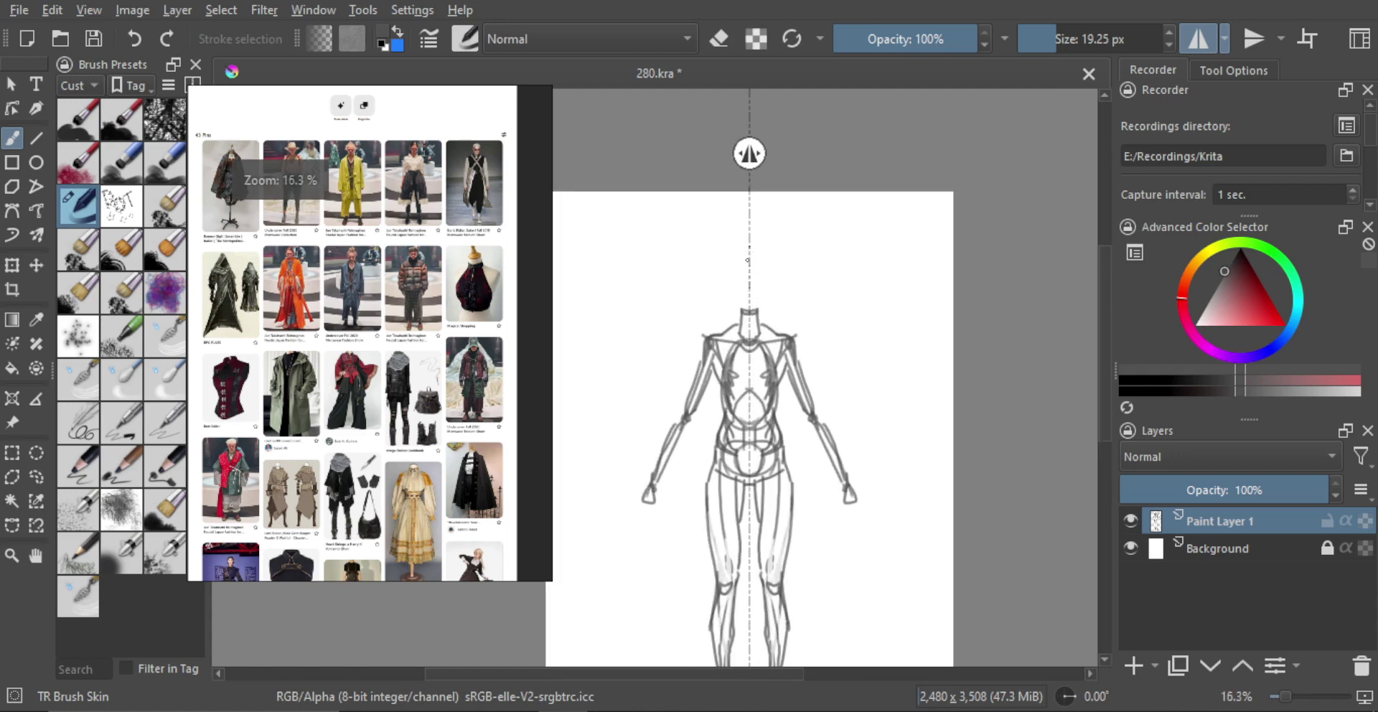
{"action": "mouse_move", "coordinate": [734, 270]}
{"action": "left_mouse_down"}
{"action": "mouse_move", "coordinate": [746, 251]}
{"action": "mouse_move", "coordinate": [749, 302]}
{"action": "left_mouse_up"}
{"action": "key", "text": "ctrl+z"}
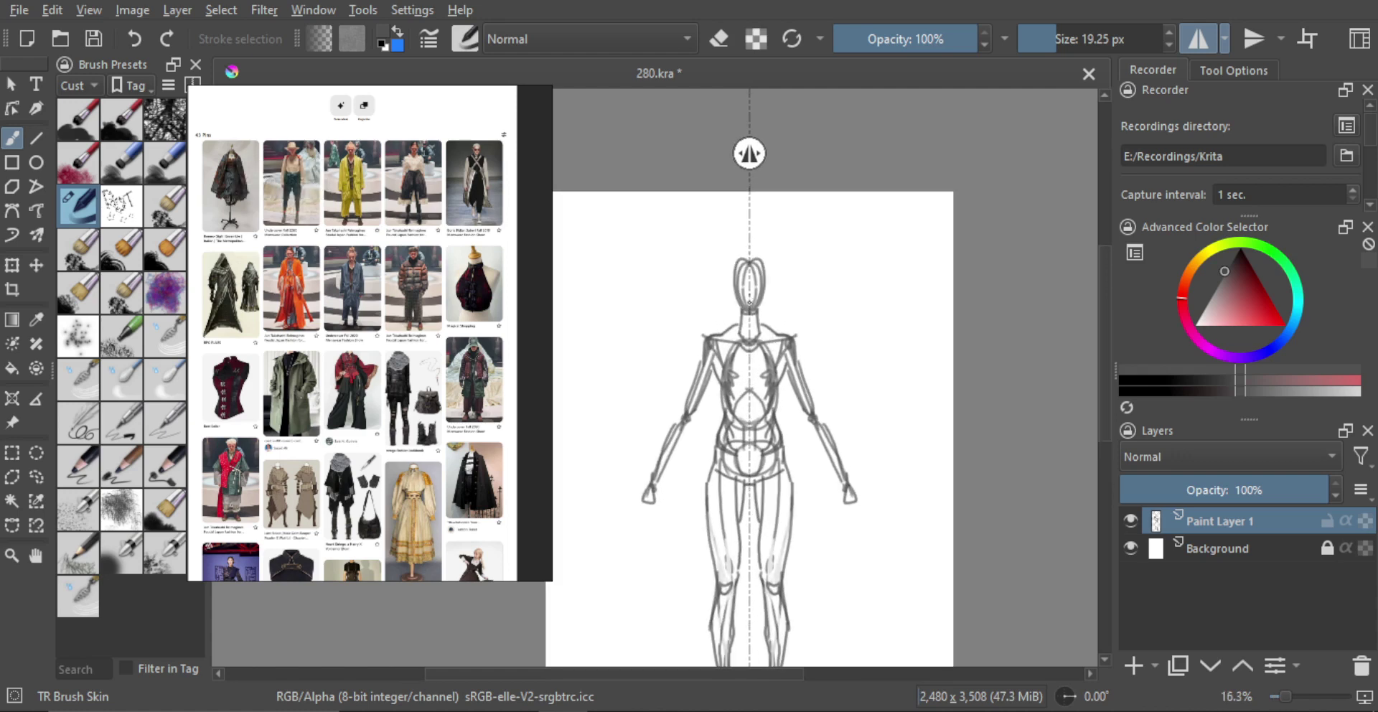
{"action": "left_click_drag", "start_coordinate": [748, 255], "coordinate": [738, 312]}
{"action": "key", "text": "ctrl+z"}
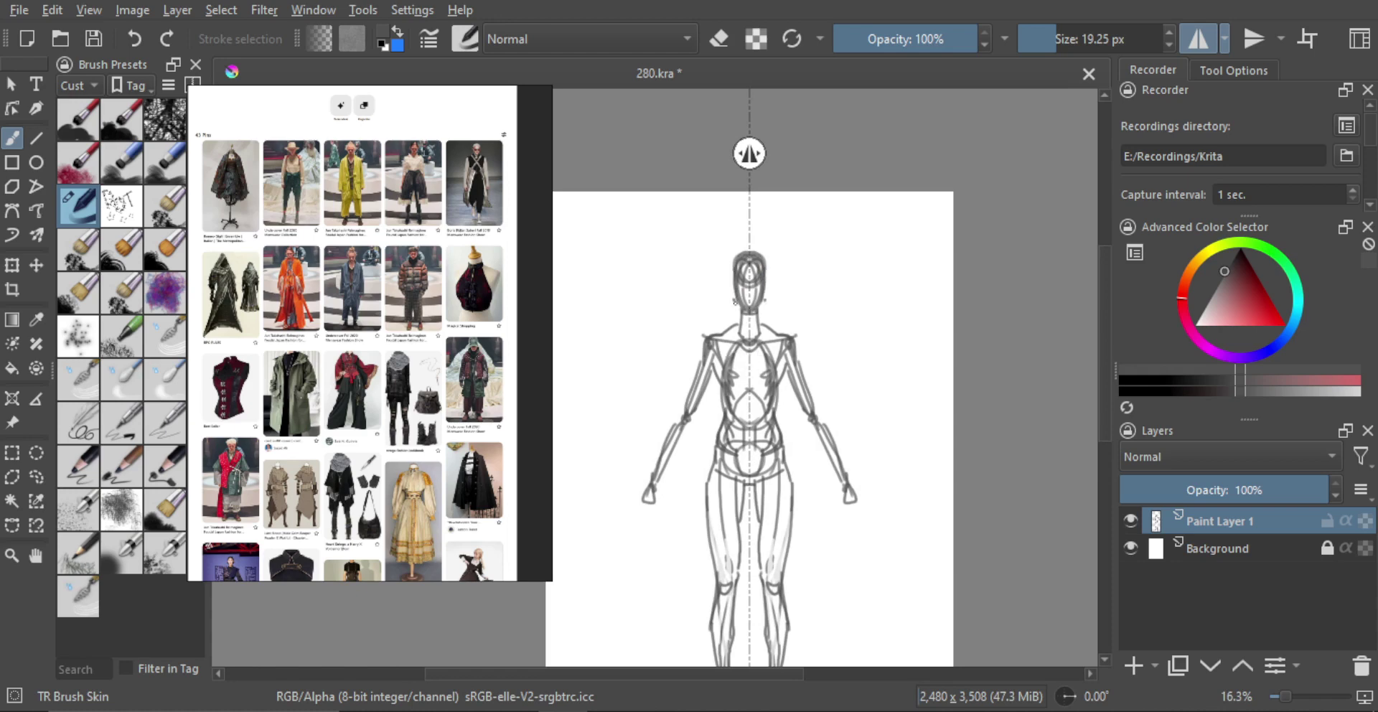
Transform the whole figure, stretching it slightly taller upward from the feet.
{"action": "scroll", "coordinate": [758, 313], "scroll_direction": "down", "scroll_amount": 2}
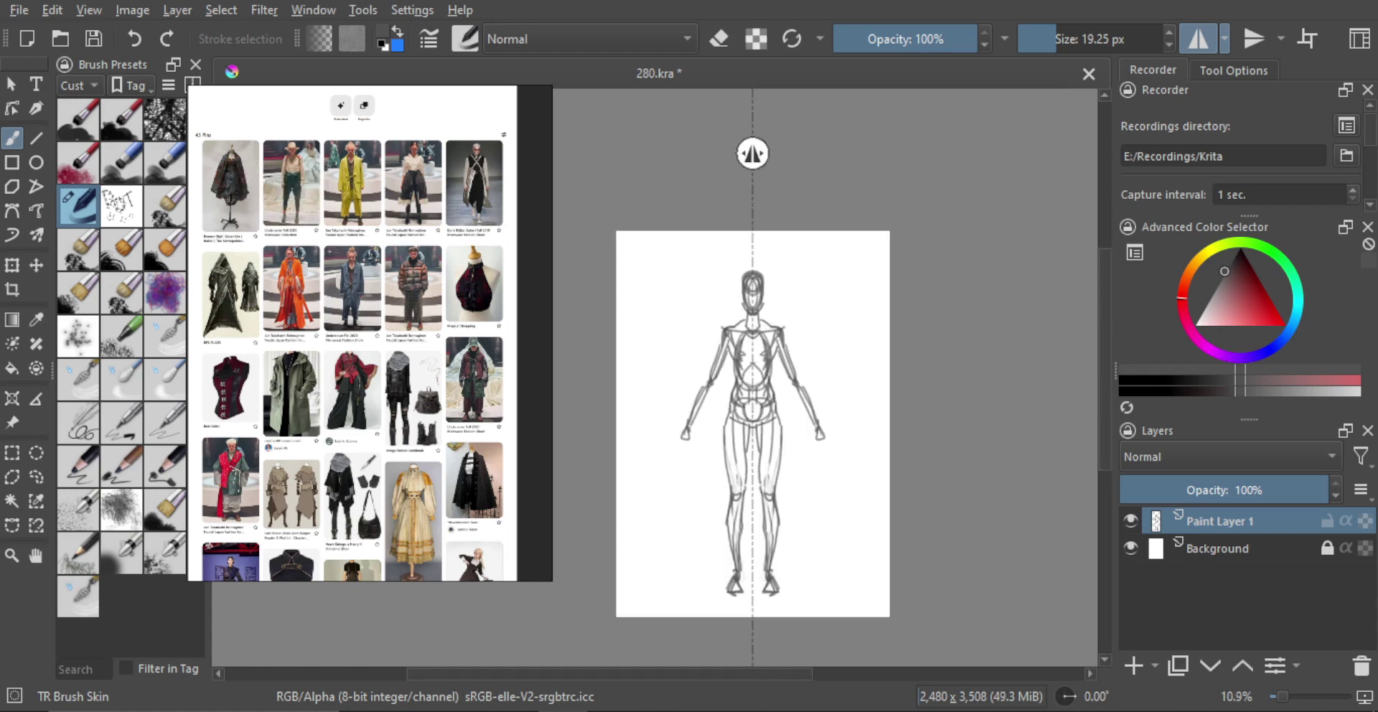
{"action": "scroll", "coordinate": [746, 393], "scroll_direction": "up", "scroll_amount": 1}
{"action": "key", "text": "ctrl+t"}
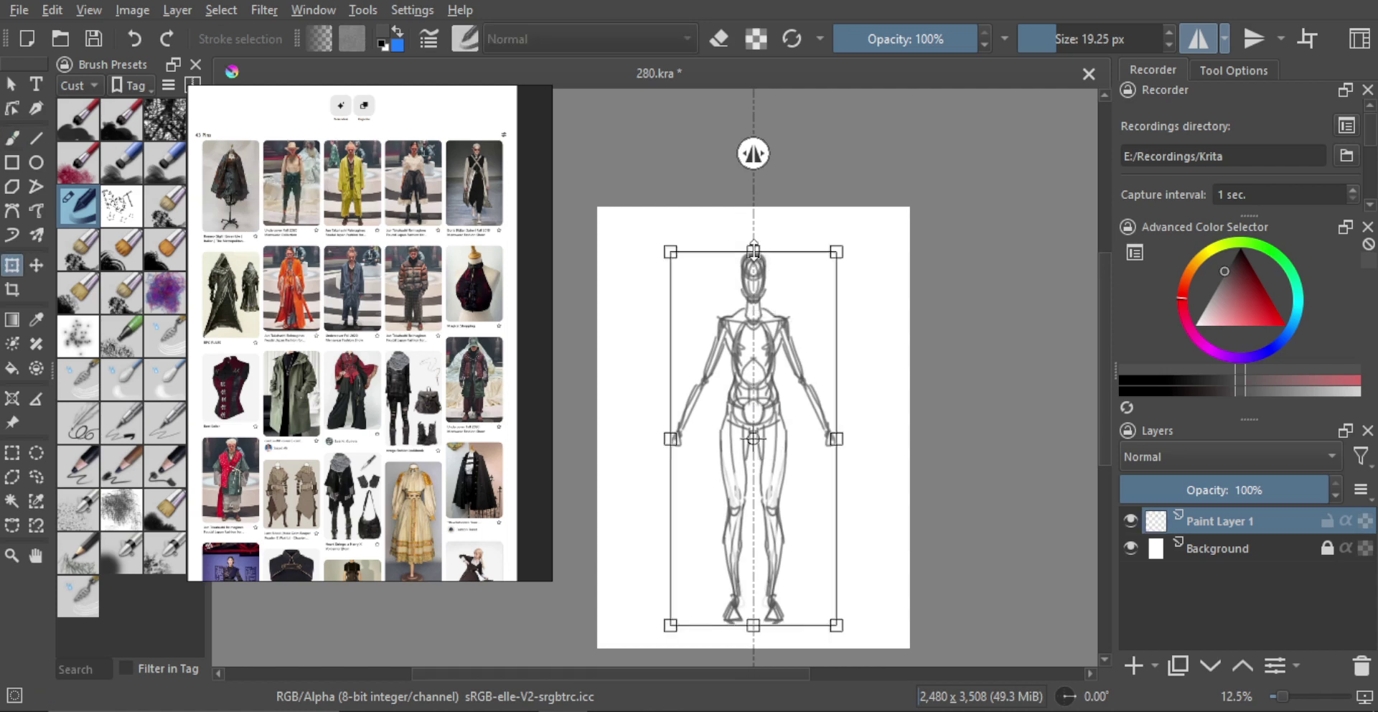
{"action": "left_click_drag", "start_coordinate": [755, 251], "coordinate": [753, 236]}
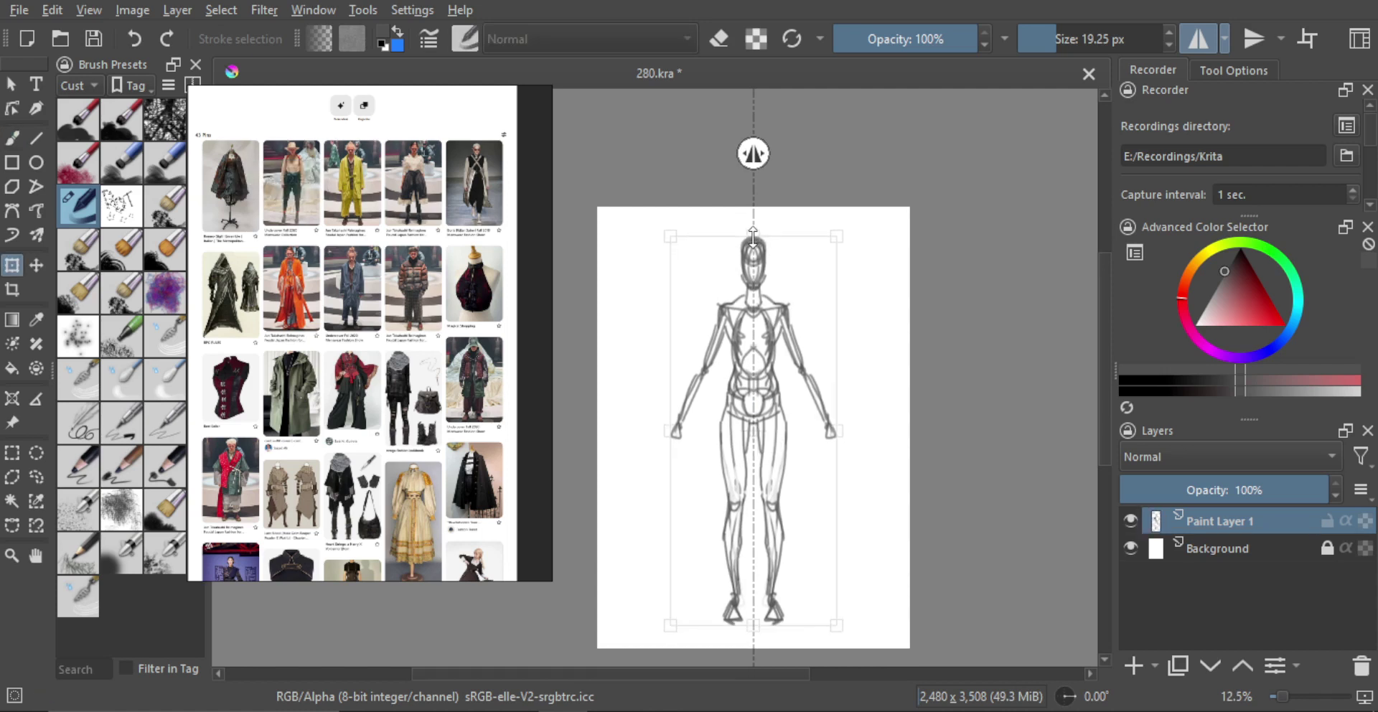
Lasso both lower legs from the knees down, stretch them slightly downward and clear the selection.
{"action": "key", "text": "l"}
{"action": "scroll", "coordinate": [812, 470], "scroll_direction": "down", "scroll_amount": 1}
{"action": "left_click_drag", "start_coordinate": [787, 478], "coordinate": [768, 438]}
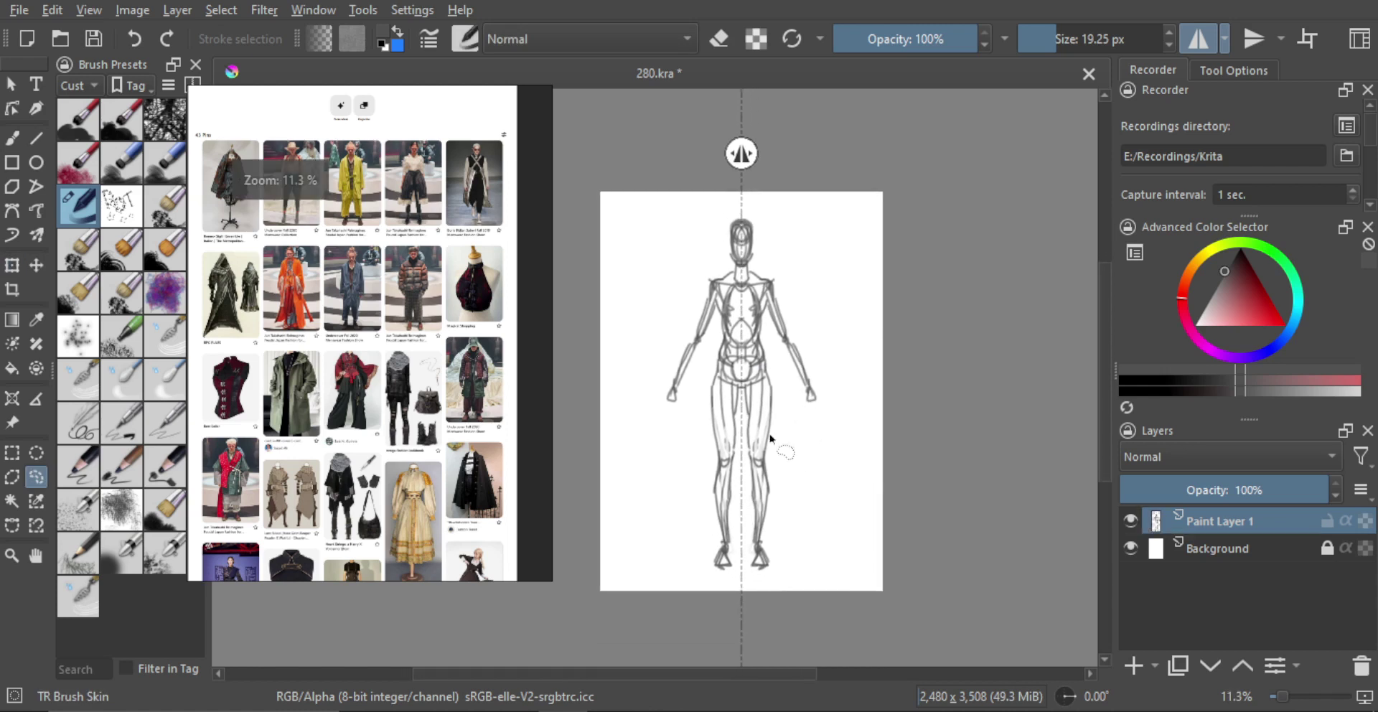
{"action": "left_click_drag", "start_coordinate": [767, 612], "coordinate": [788, 506]}
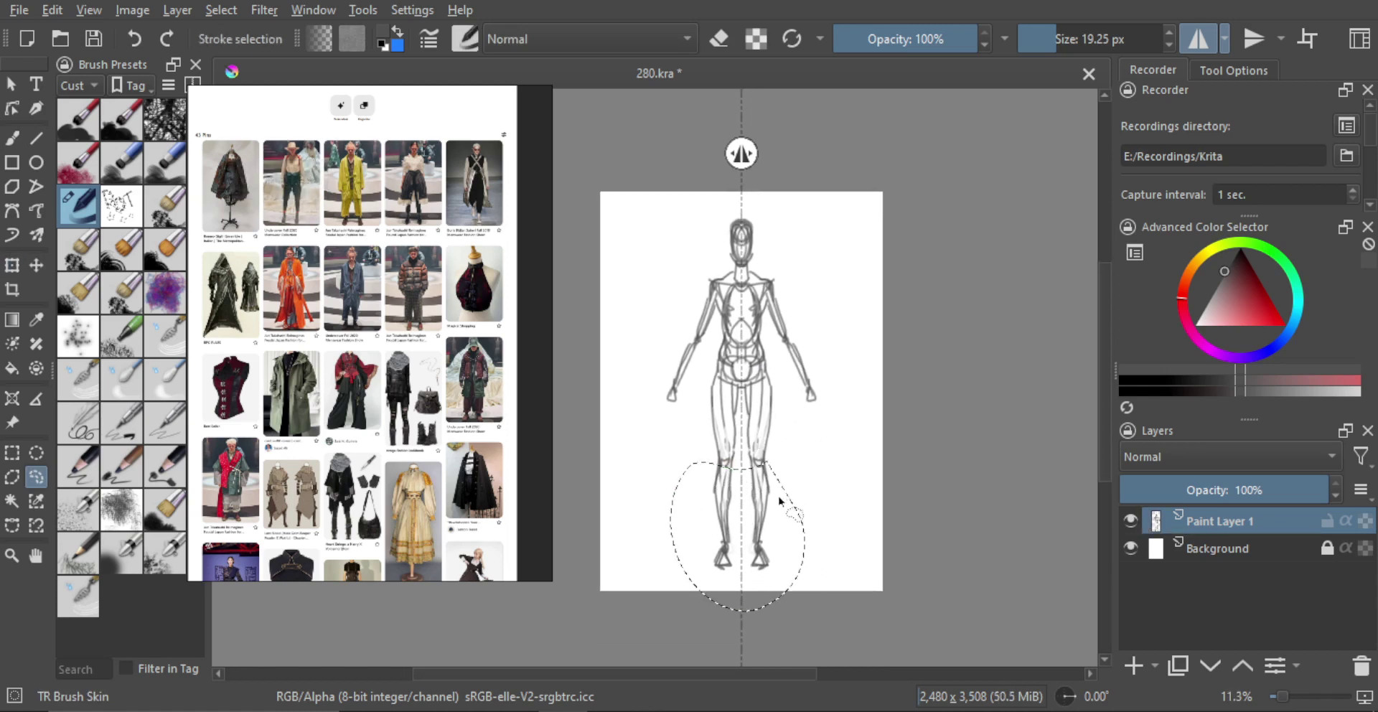
{"action": "key", "text": "ctrl+t"}
{"action": "left_click_drag", "start_coordinate": [737, 612], "coordinate": [738, 624]}
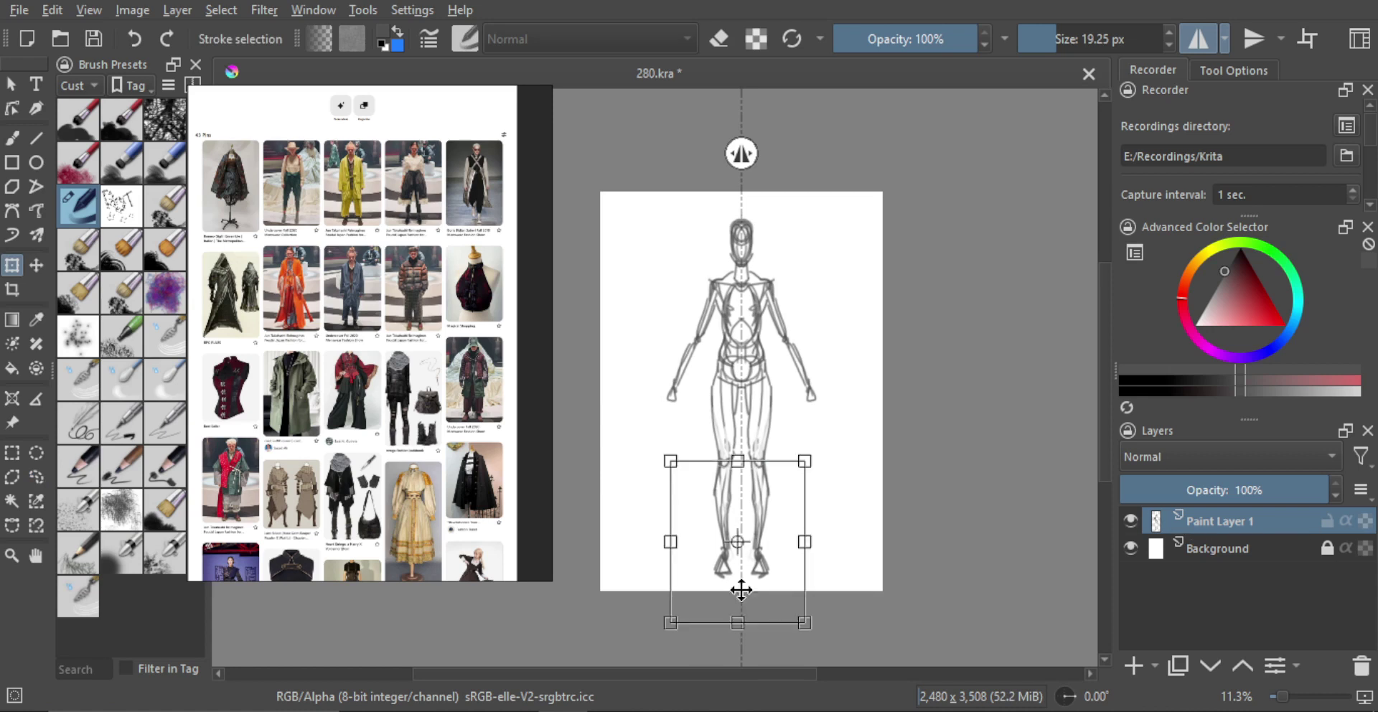
{"action": "key", "text": "l"}
{"action": "left_click", "coordinate": [809, 461]}
Lasso the figure from the waist to the knees with the forearms, stretch it slightly downward and deselect.
{"action": "left_click_drag", "start_coordinate": [815, 424], "coordinate": [806, 501]}
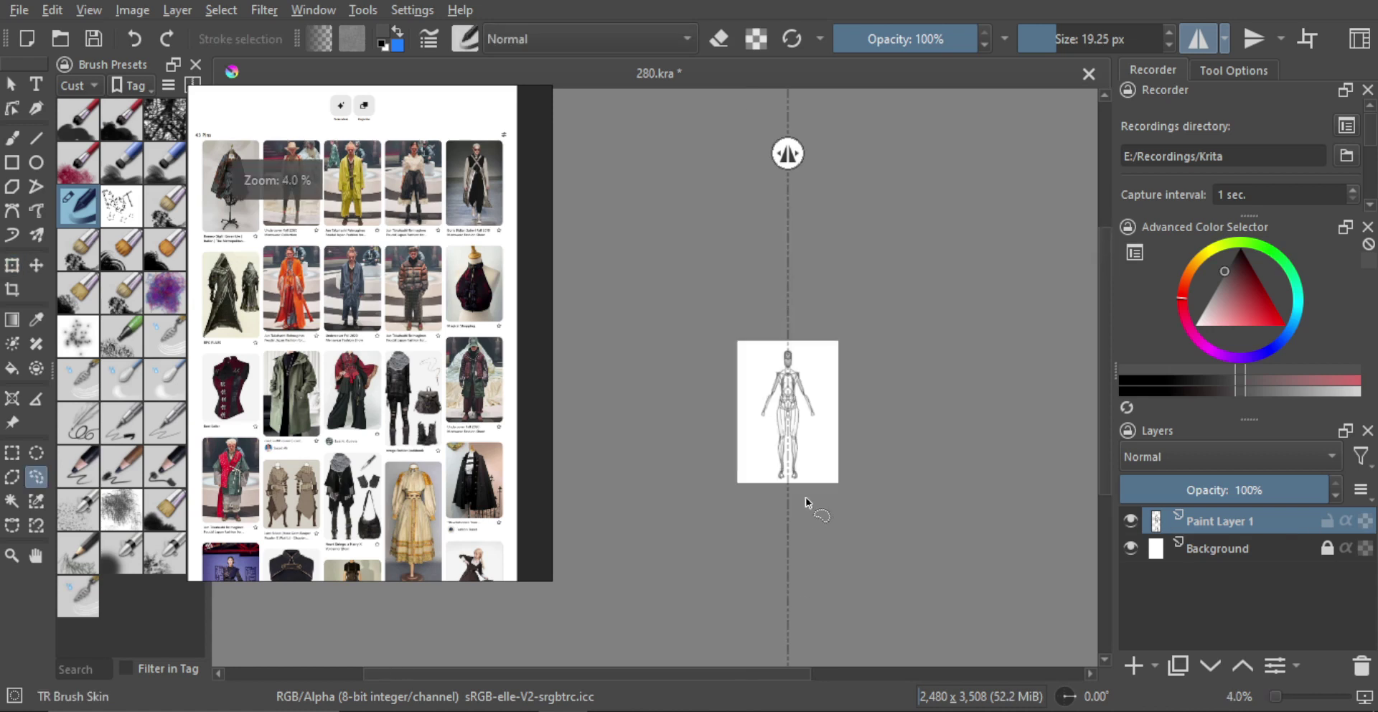
{"action": "mouse_move", "coordinate": [808, 454]}
{"action": "left_mouse_down"}
{"action": "mouse_move", "coordinate": [808, 316]}
{"action": "mouse_move", "coordinate": [813, 350]}
{"action": "left_mouse_up"}
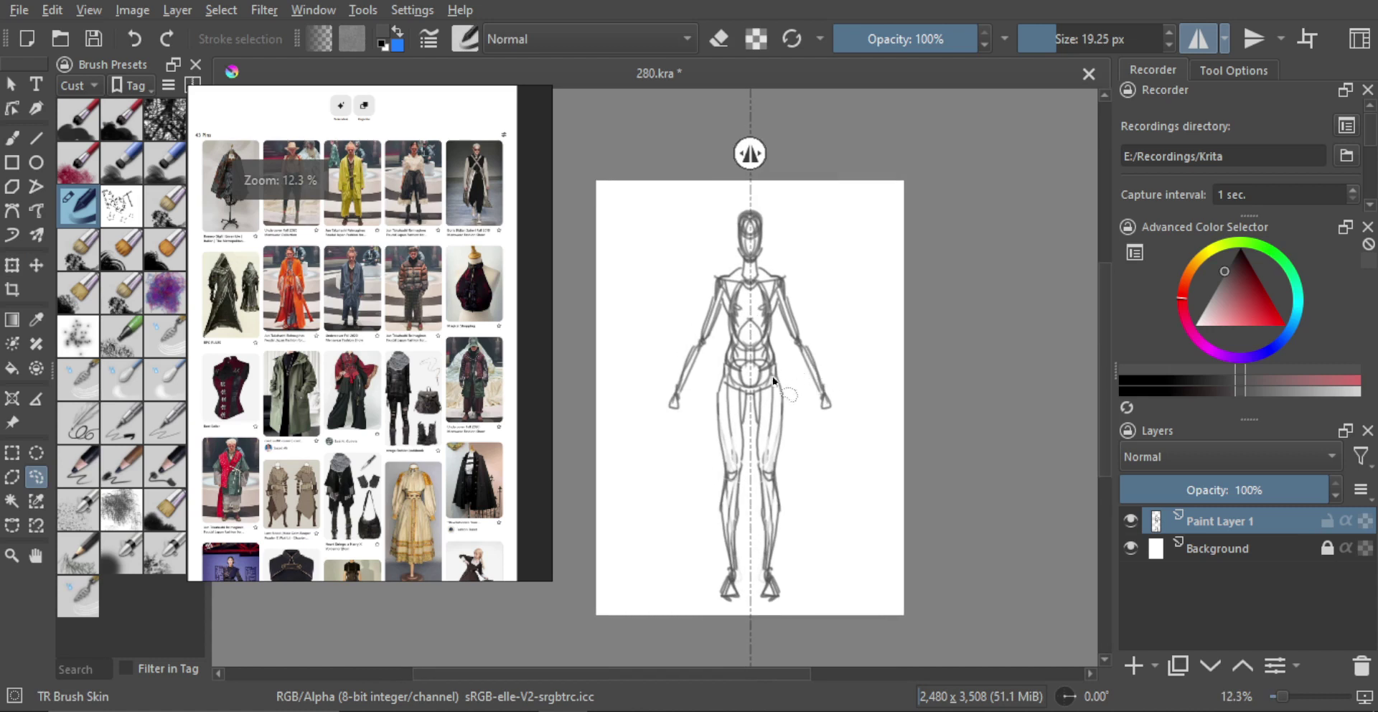
{"action": "key", "text": "b"}
{"action": "mouse_move", "coordinate": [693, 350]}
{"action": "left_mouse_down"}
{"action": "mouse_move", "coordinate": [694, 319]}
{"action": "mouse_move", "coordinate": [708, 369]}
{"action": "mouse_move", "coordinate": [724, 371]}
{"action": "left_mouse_up"}
{"action": "key", "text": "l"}
{"action": "mouse_move", "coordinate": [807, 348]}
{"action": "left_mouse_down"}
{"action": "mouse_move", "coordinate": [881, 338]}
{"action": "mouse_move", "coordinate": [854, 456]}
{"action": "mouse_move", "coordinate": [830, 372]}
{"action": "left_mouse_up"}
{"action": "key", "text": "ctrl+t"}
{"action": "left_click_drag", "start_coordinate": [773, 479], "coordinate": [772, 498]}
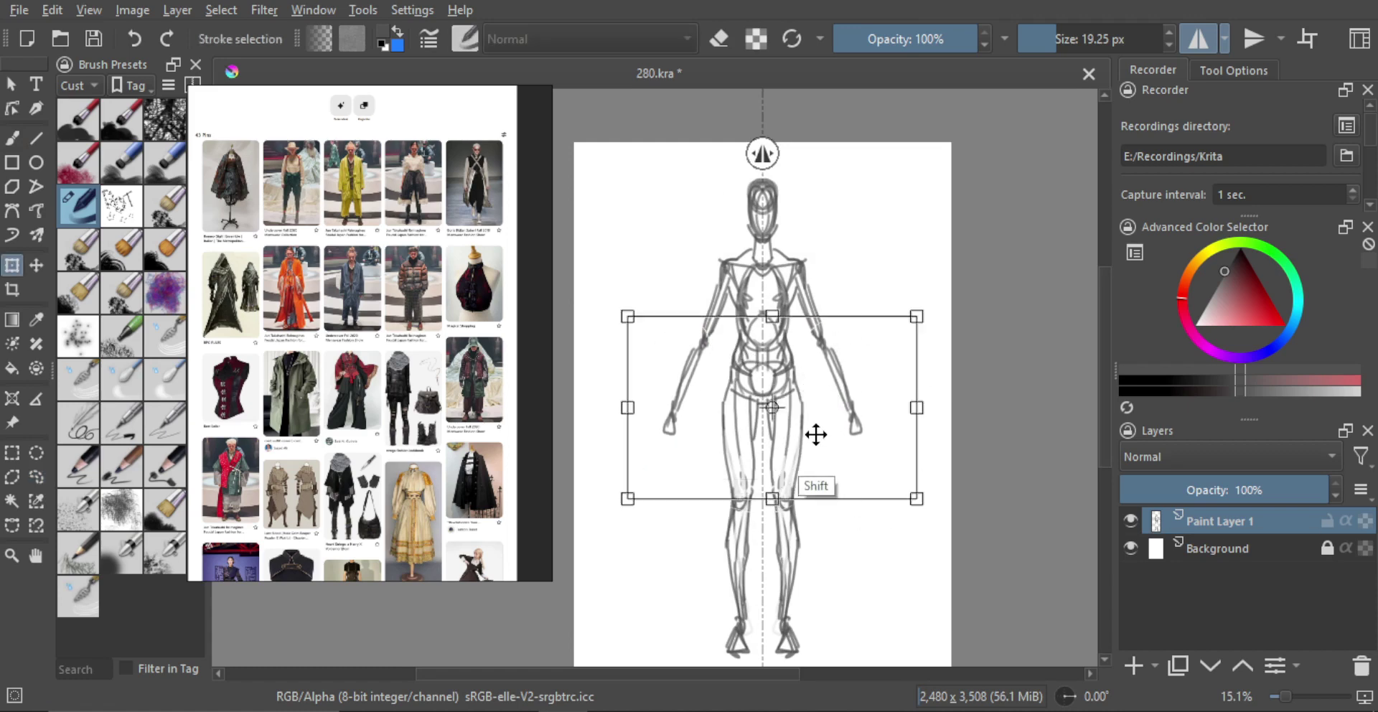
{"action": "left_click_drag", "start_coordinate": [817, 434], "coordinate": [818, 436]}
{"action": "key", "text": "ctrl+z"}
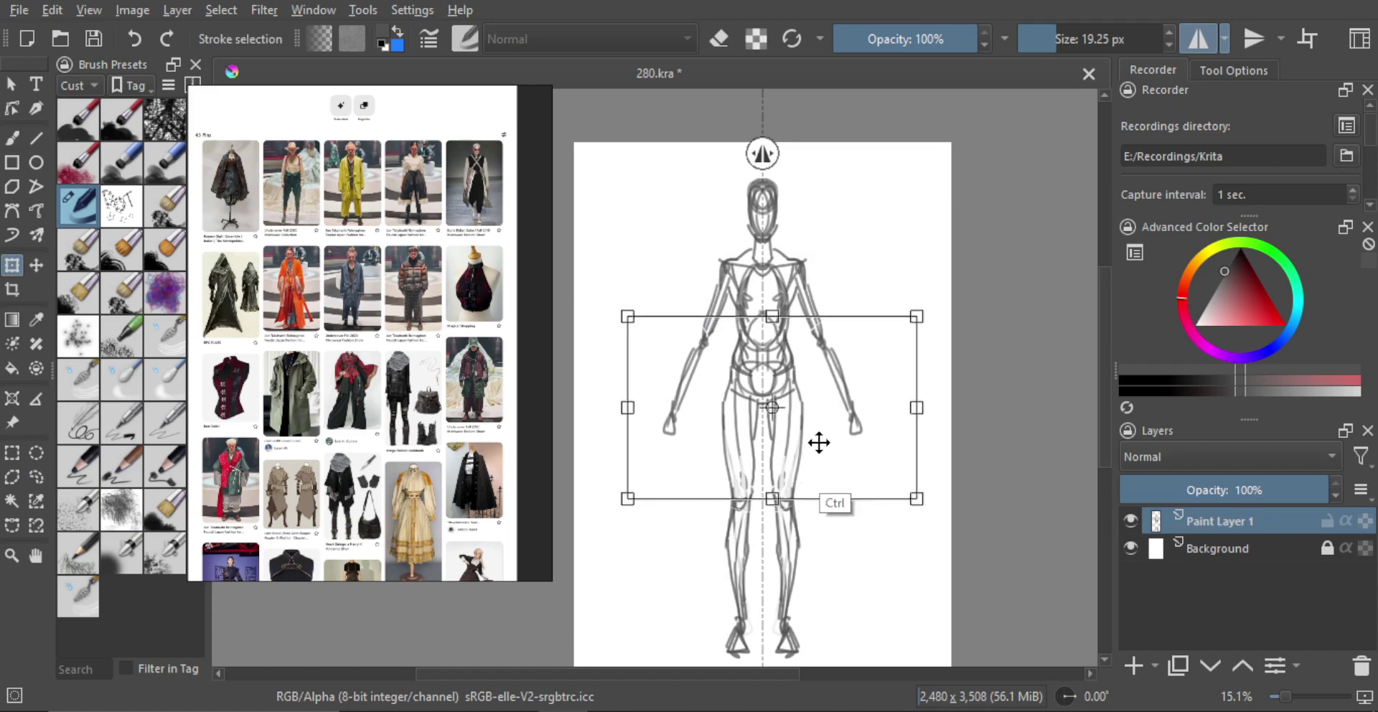
{"action": "key", "text": "l"}
{"action": "left_click", "coordinate": [869, 536]}
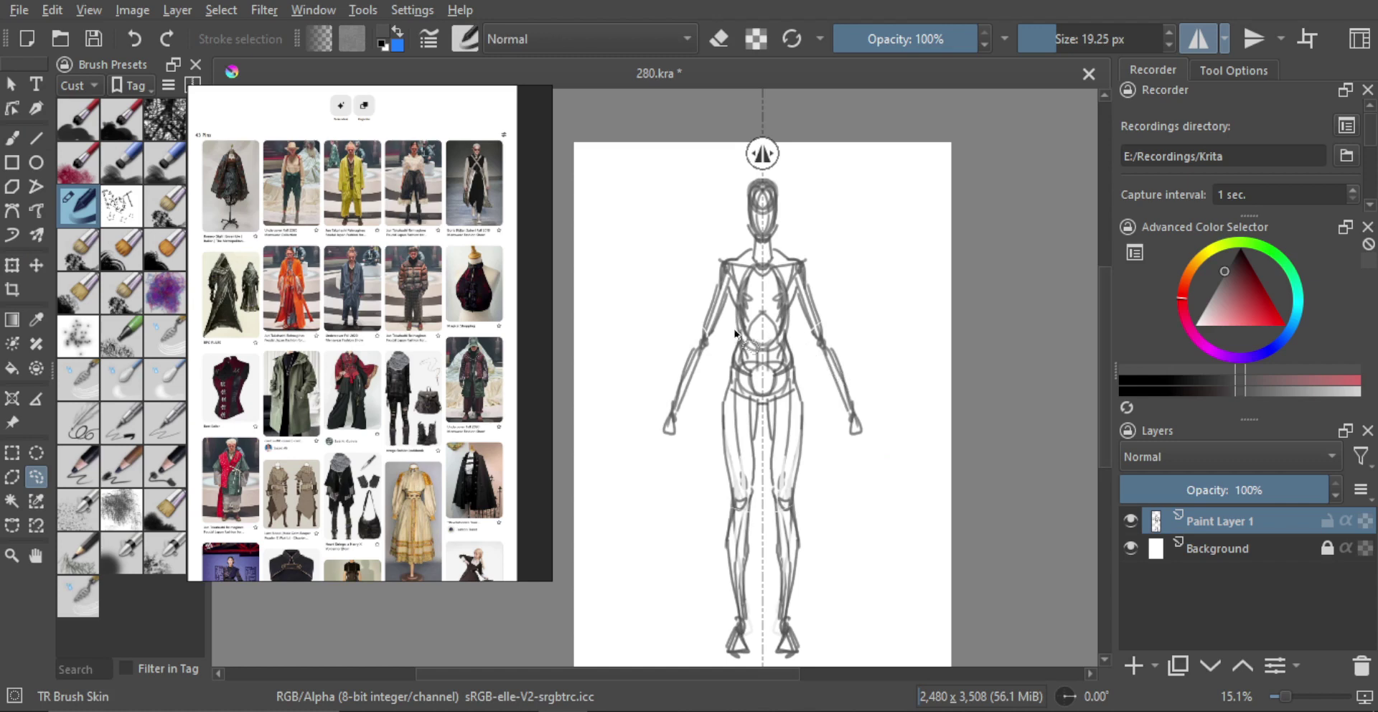
Erase the overlapping lines around the elbows and upper forearms with the brush in eraser mode.
{"action": "key", "text": "b"}
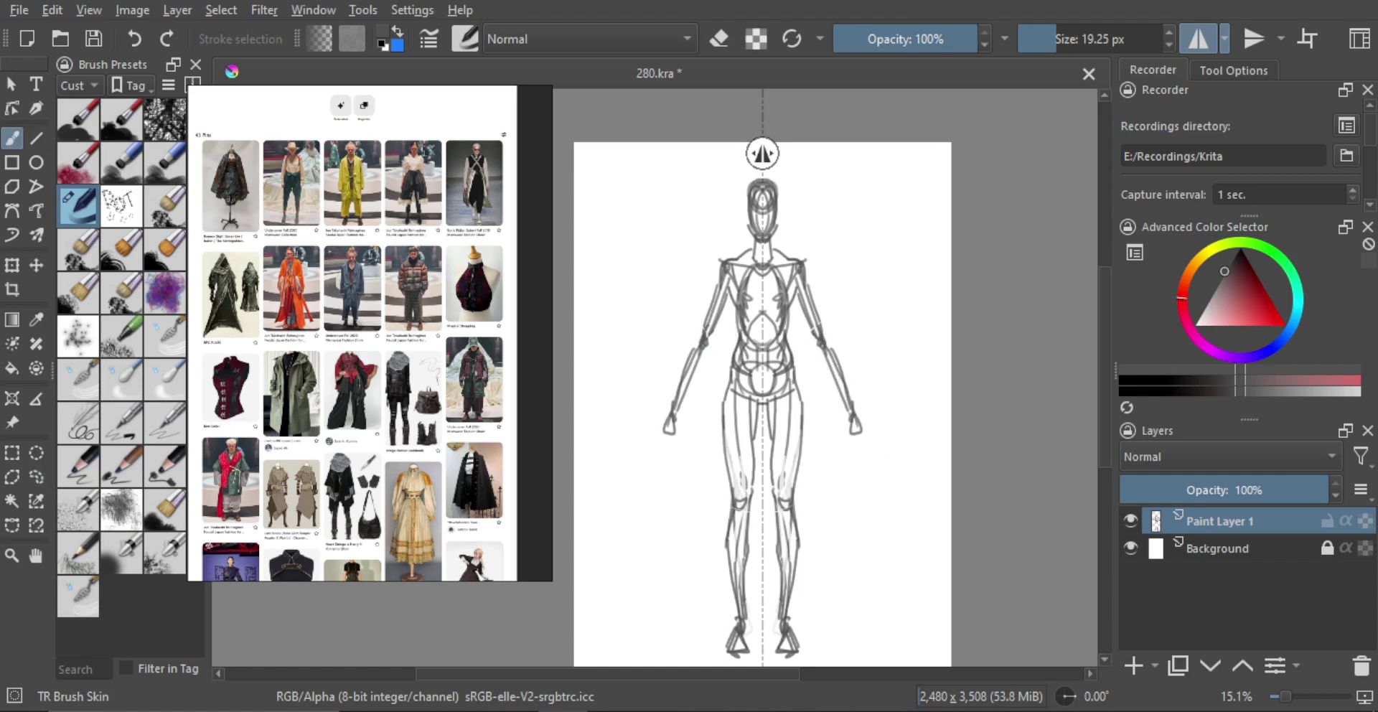
{"action": "key", "text": "e"}
{"action": "left_click_drag", "start_coordinate": [706, 336], "coordinate": [696, 366]}
{"action": "left_click_drag", "start_coordinate": [837, 369], "coordinate": [839, 399]}
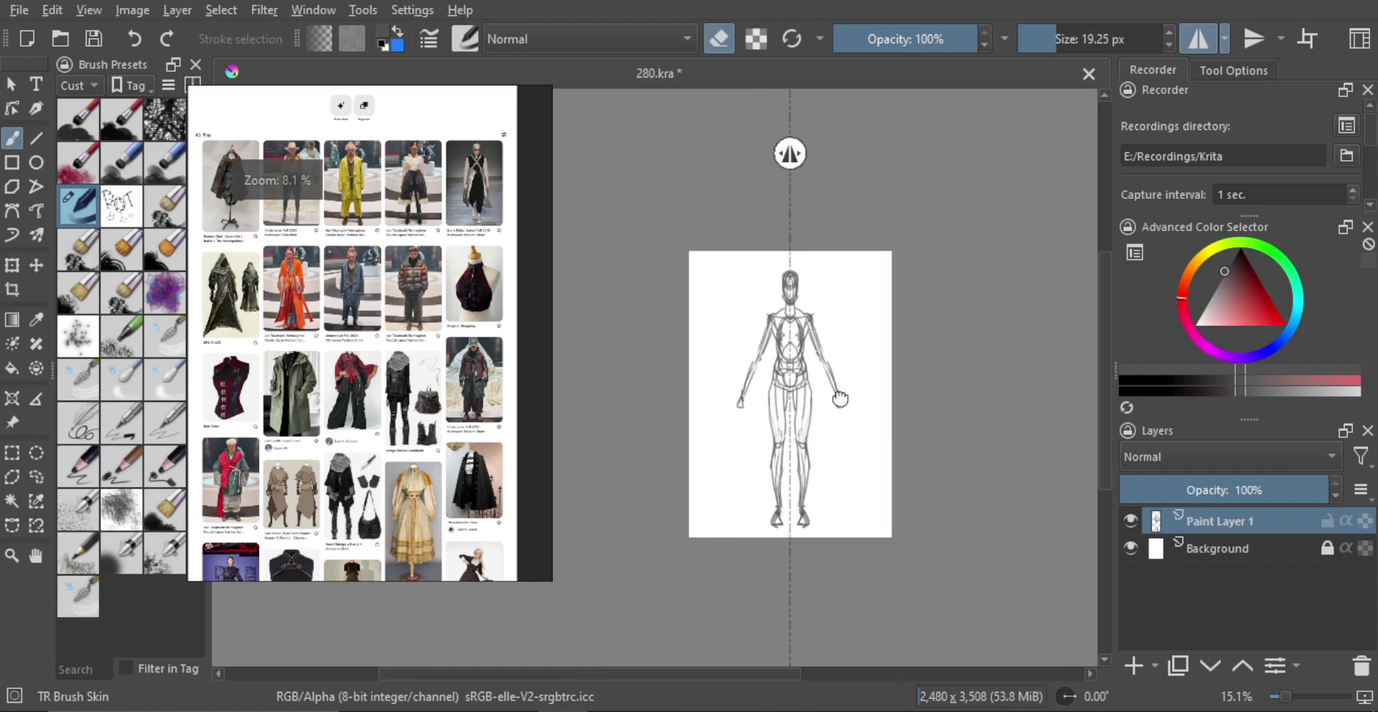
{"action": "left_click_drag", "start_coordinate": [816, 317], "coordinate": [811, 286]}
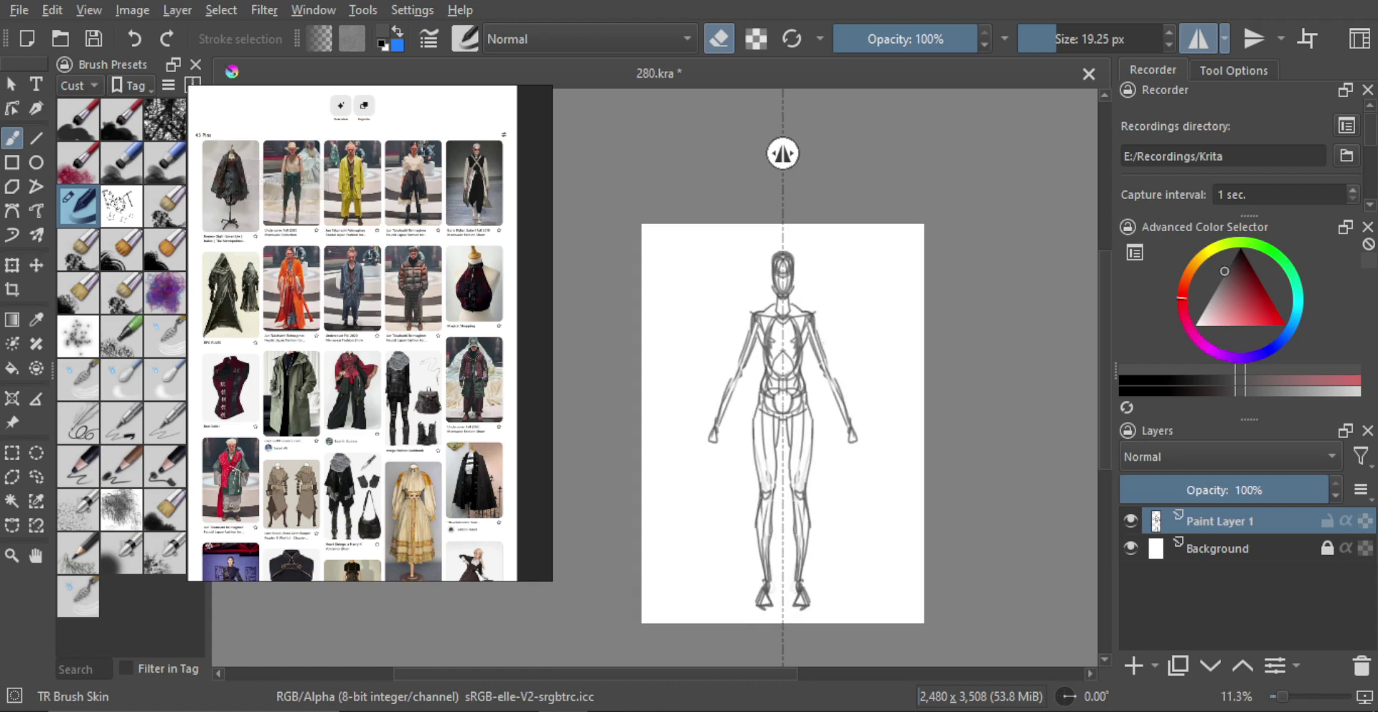
{"action": "left_click_drag", "start_coordinate": [808, 349], "coordinate": [807, 339]}
Lasso the upper body above the waist together with the arms and narrow it slightly from both sides.
{"action": "key", "text": "l"}
{"action": "mouse_move", "coordinate": [726, 380]}
{"action": "left_mouse_down"}
{"action": "mouse_move", "coordinate": [723, 465]}
{"action": "mouse_move", "coordinate": [648, 371]}
{"action": "mouse_move", "coordinate": [736, 207]}
{"action": "mouse_move", "coordinate": [871, 253]}
{"action": "mouse_move", "coordinate": [903, 478]}
{"action": "mouse_move", "coordinate": [848, 477]}
{"action": "mouse_move", "coordinate": [817, 388]}
{"action": "mouse_move", "coordinate": [752, 376]}
{"action": "mouse_move", "coordinate": [806, 369]}
{"action": "left_mouse_up"}
{"action": "key", "text": "ctrl+t"}
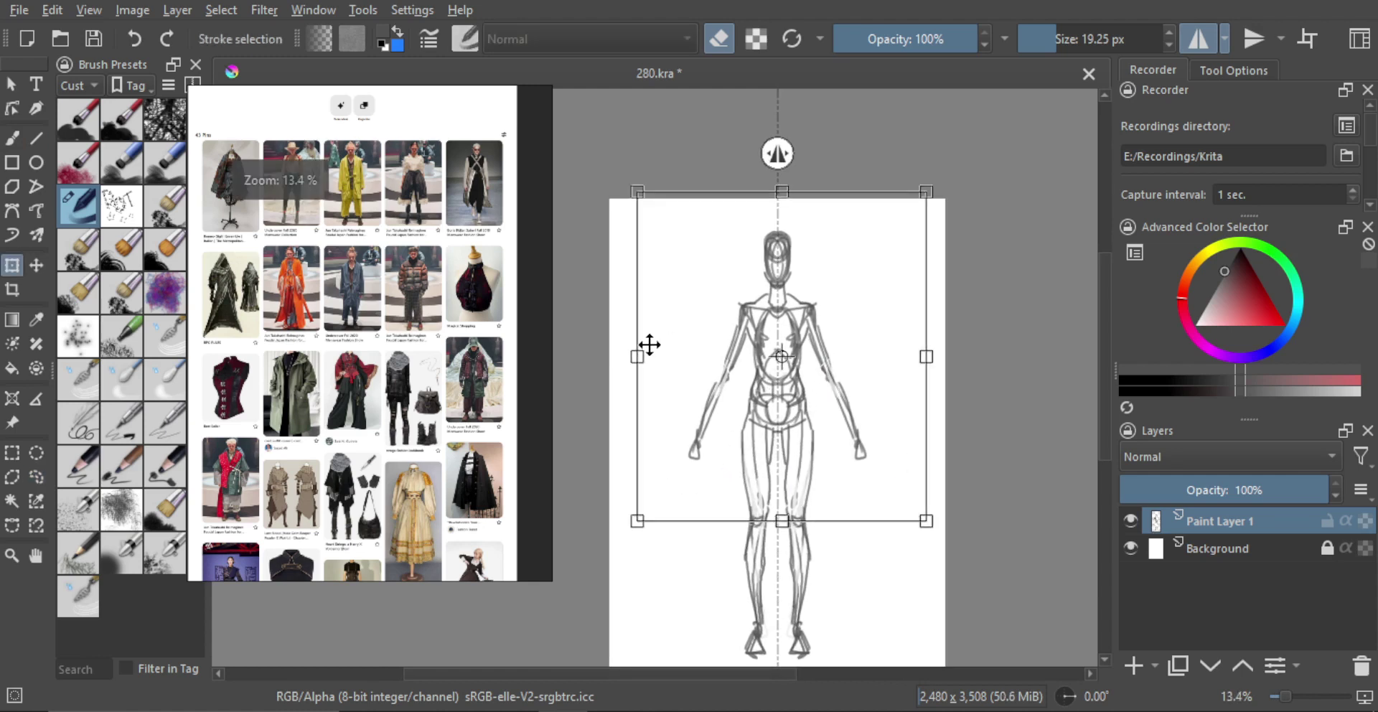
{"action": "left_click_drag", "start_coordinate": [637, 356], "coordinate": [640, 355]}
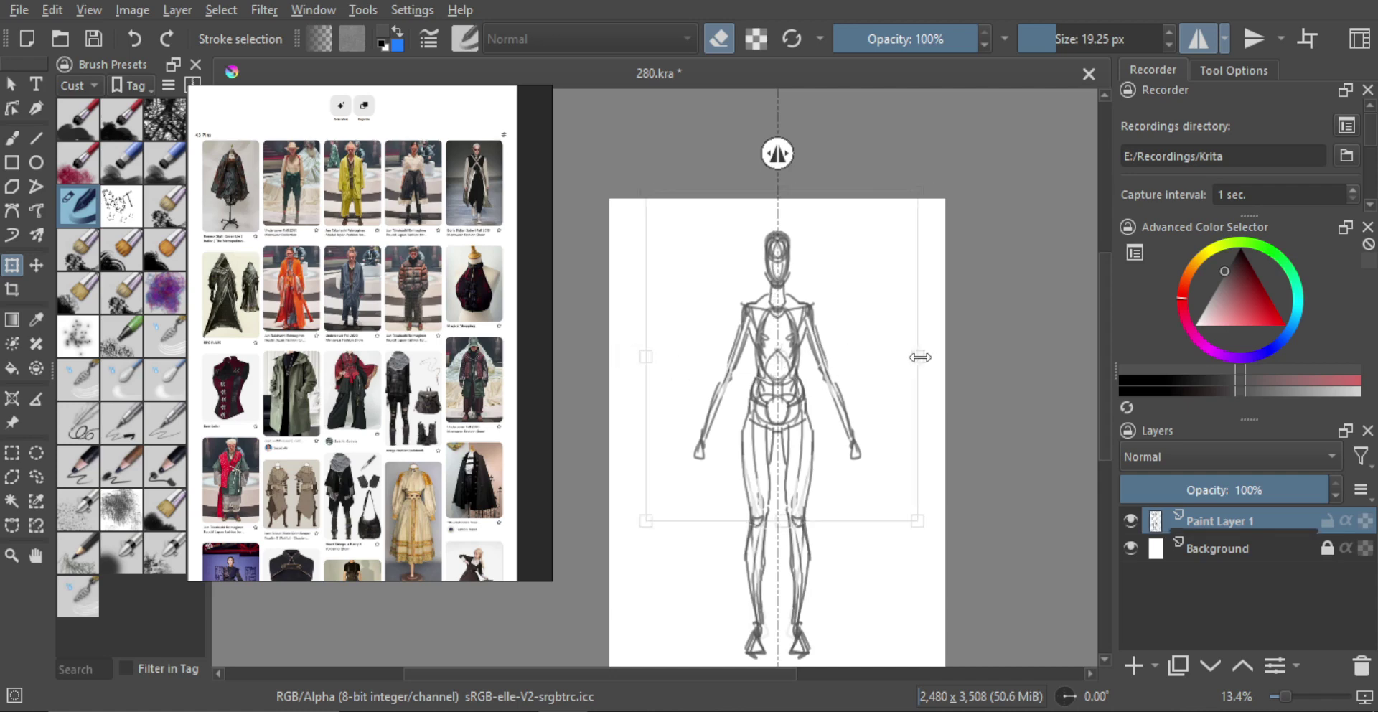
Try to nudge the selected upper body slightly sideways over the waist with the Move tool.
{"action": "scroll", "coordinate": [854, 369], "scroll_direction": "up", "scroll_amount": 1}
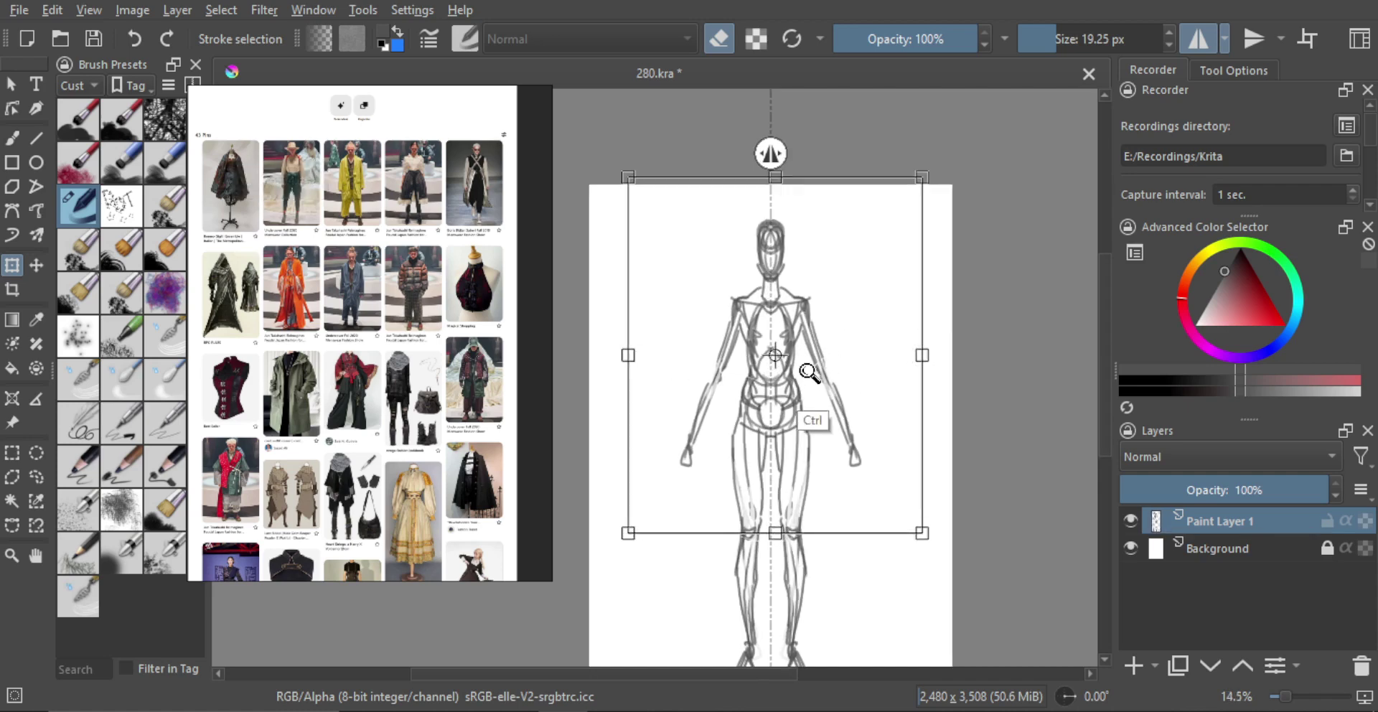
{"action": "scroll", "coordinate": [843, 360], "scroll_direction": "up", "scroll_amount": 6}
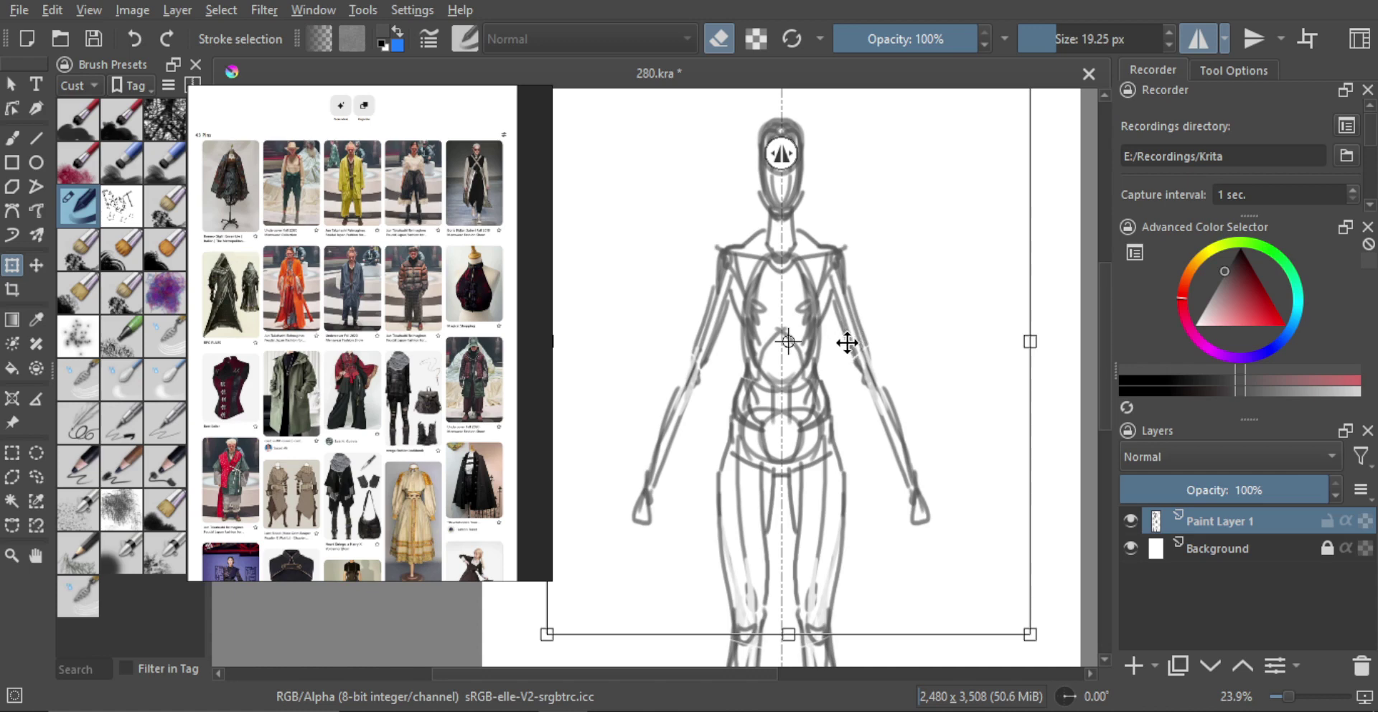
{"action": "scroll", "coordinate": [822, 316], "scroll_direction": "up", "scroll_amount": 5}
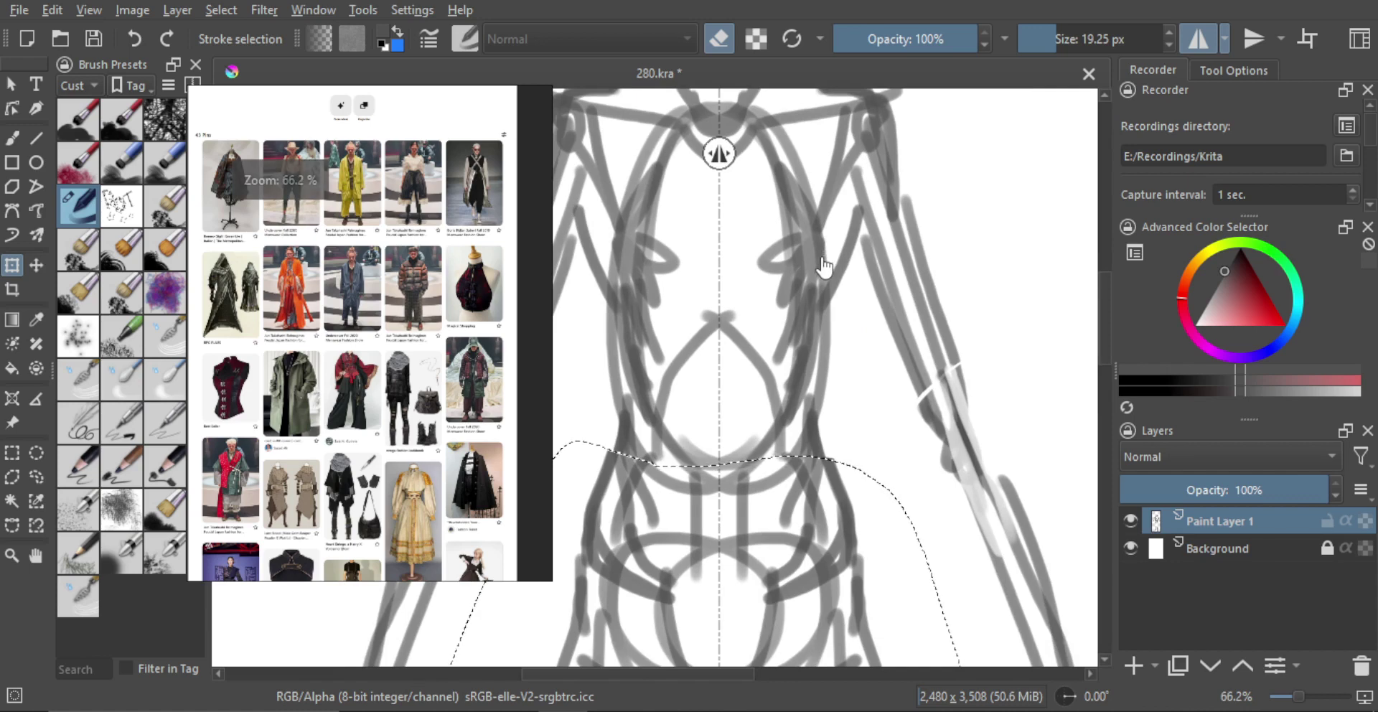
{"action": "scroll", "coordinate": [820, 301], "scroll_direction": "down", "scroll_amount": 3}
{"action": "scroll", "coordinate": [824, 328], "scroll_direction": "up", "scroll_amount": 2}
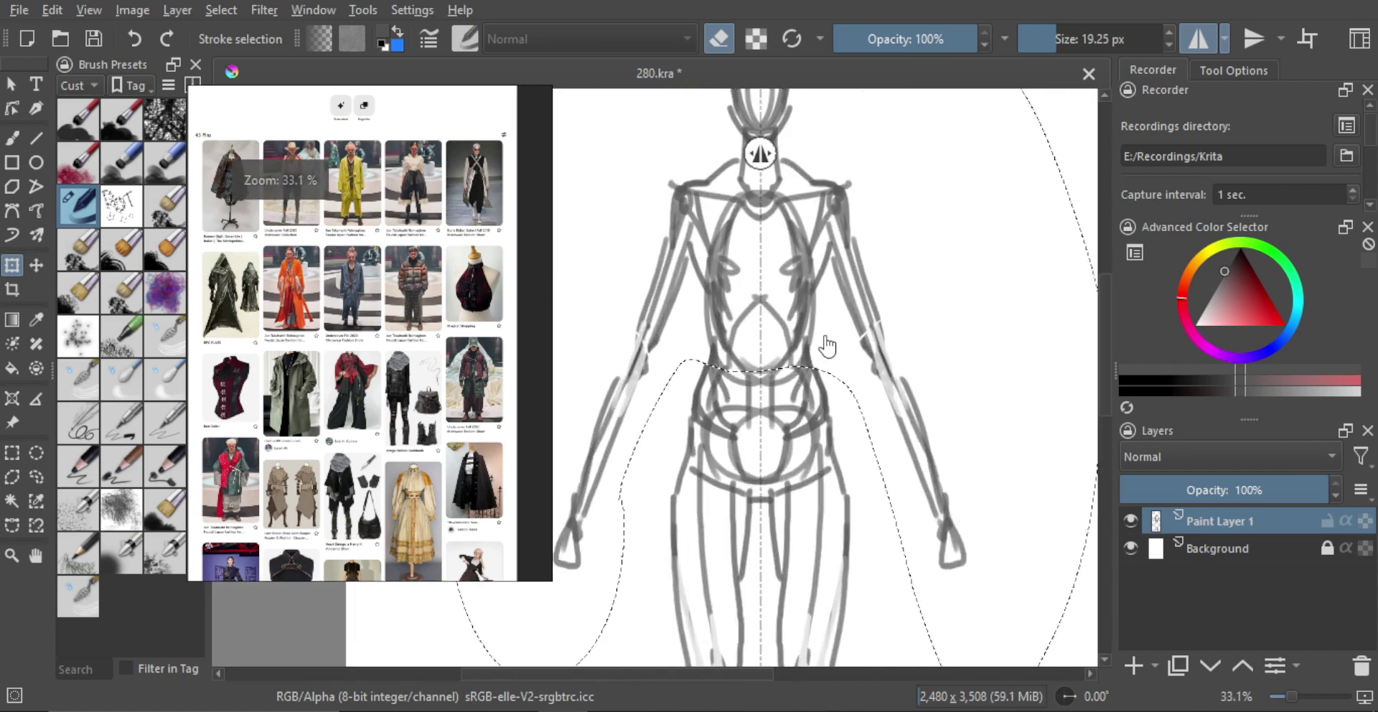
{"action": "key", "text": "shift"}
{"action": "scroll", "coordinate": [818, 330], "scroll_direction": "up", "scroll_amount": 3}
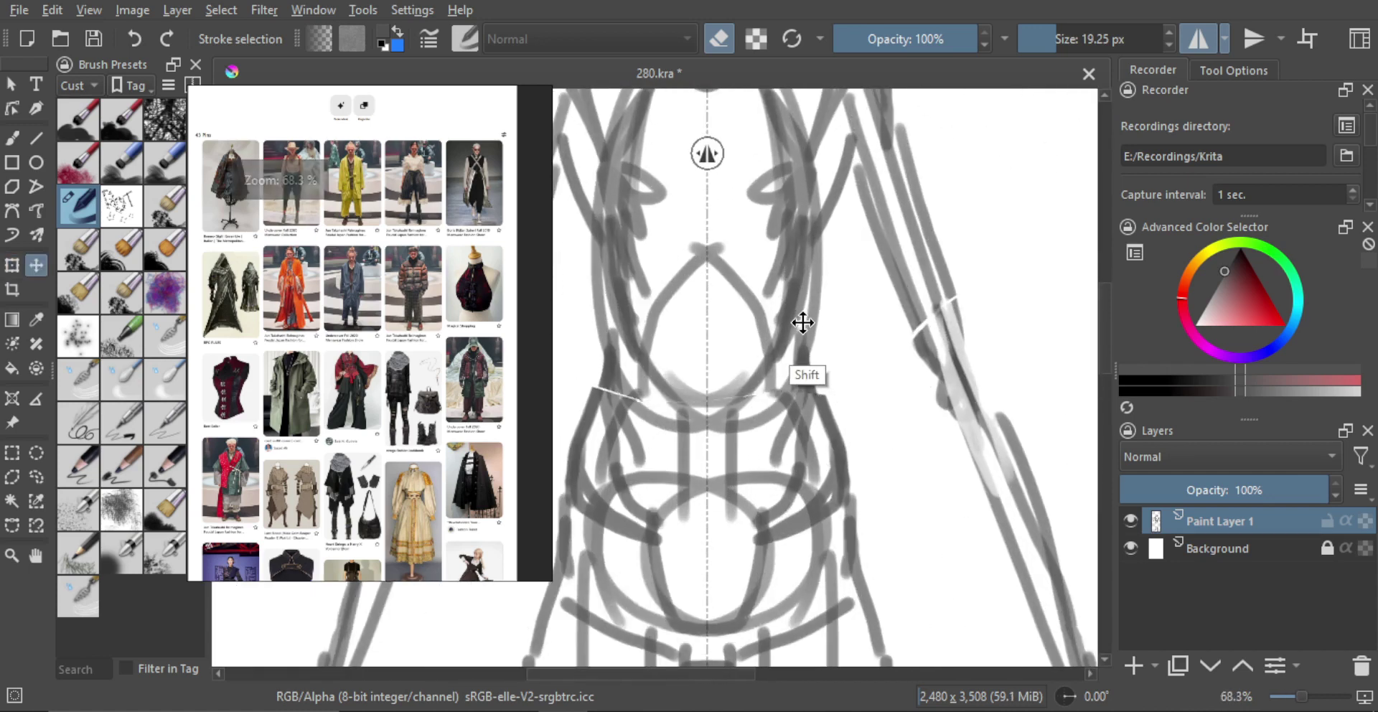
{"action": "left_click_drag", "start_coordinate": [802, 322], "coordinate": [805, 324]}
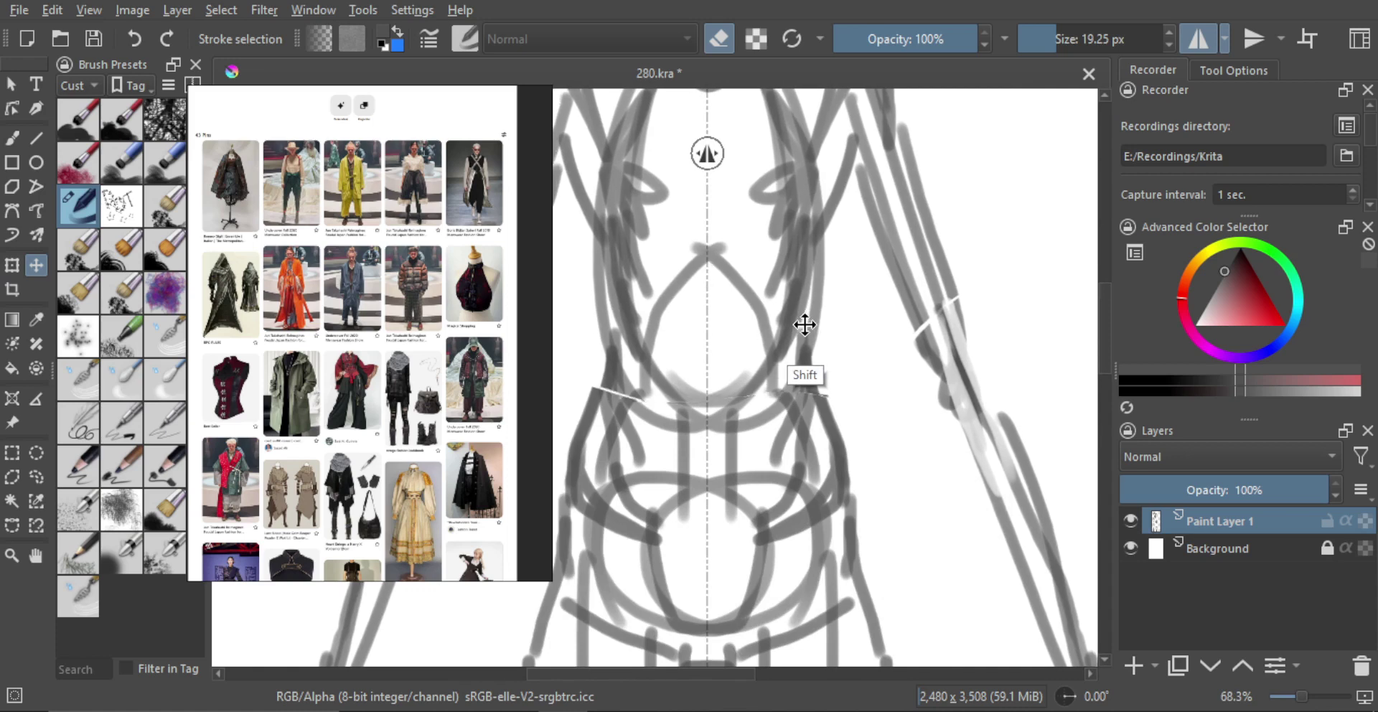
{"action": "key", "text": "ctrl+z"}
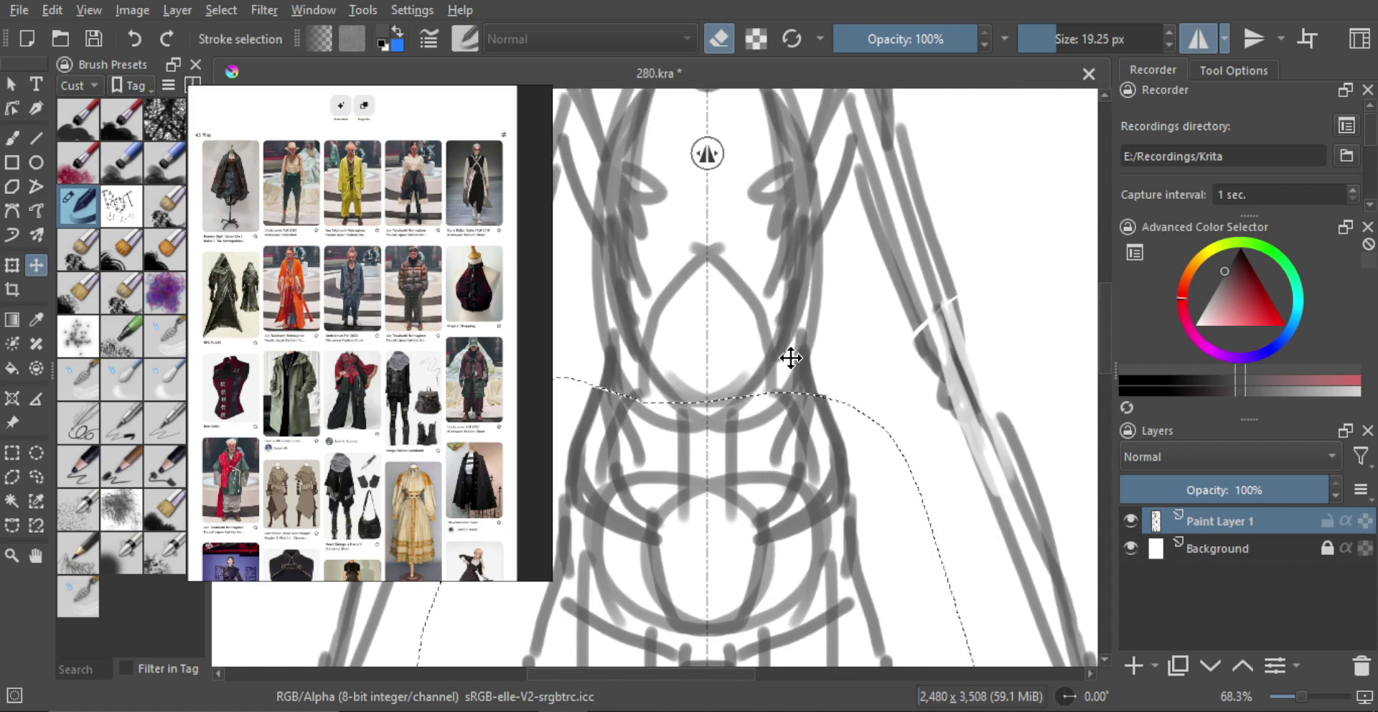
Clear the lasso selection around the upper body and arms.
{"action": "scroll", "coordinate": [816, 283], "scroll_direction": "down", "scroll_amount": 4}
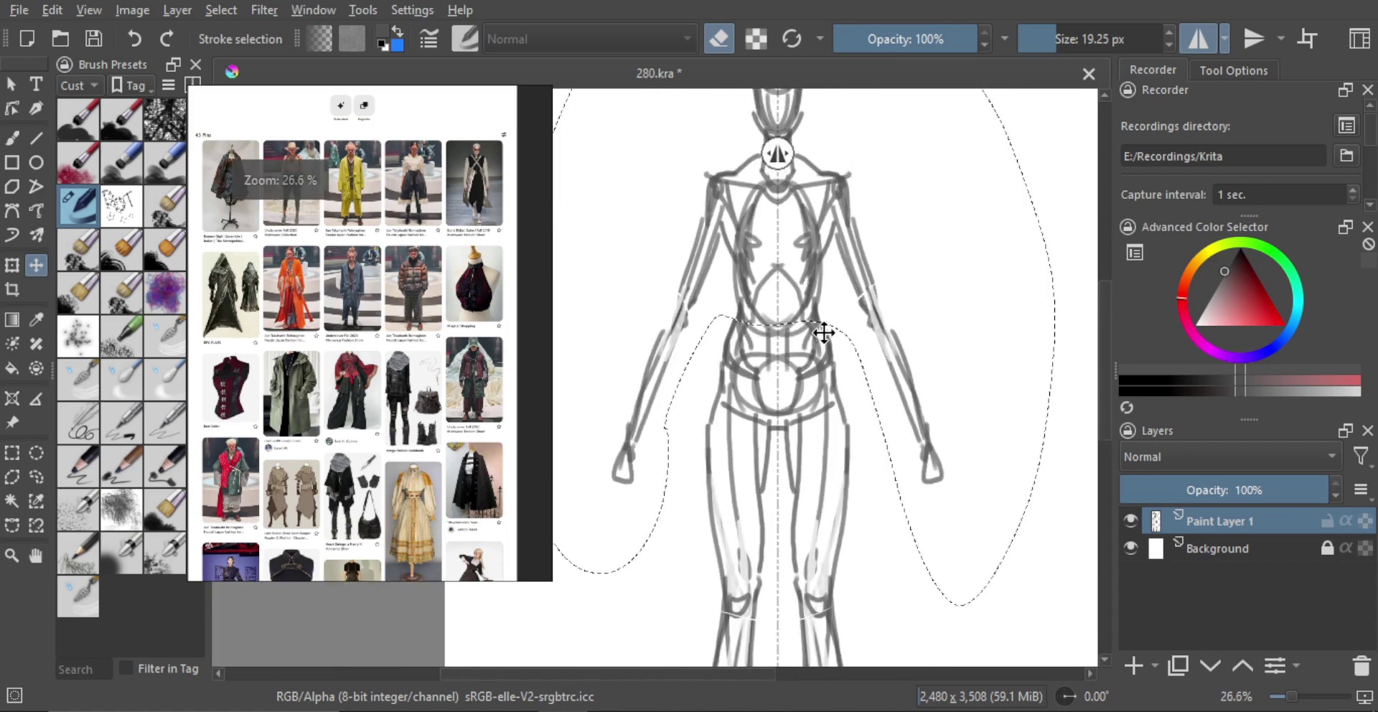
{"action": "key", "text": "l"}
{"action": "left_click", "coordinate": [948, 281]}
{"action": "scroll", "coordinate": [846, 313], "scroll_direction": "down", "scroll_amount": 4}
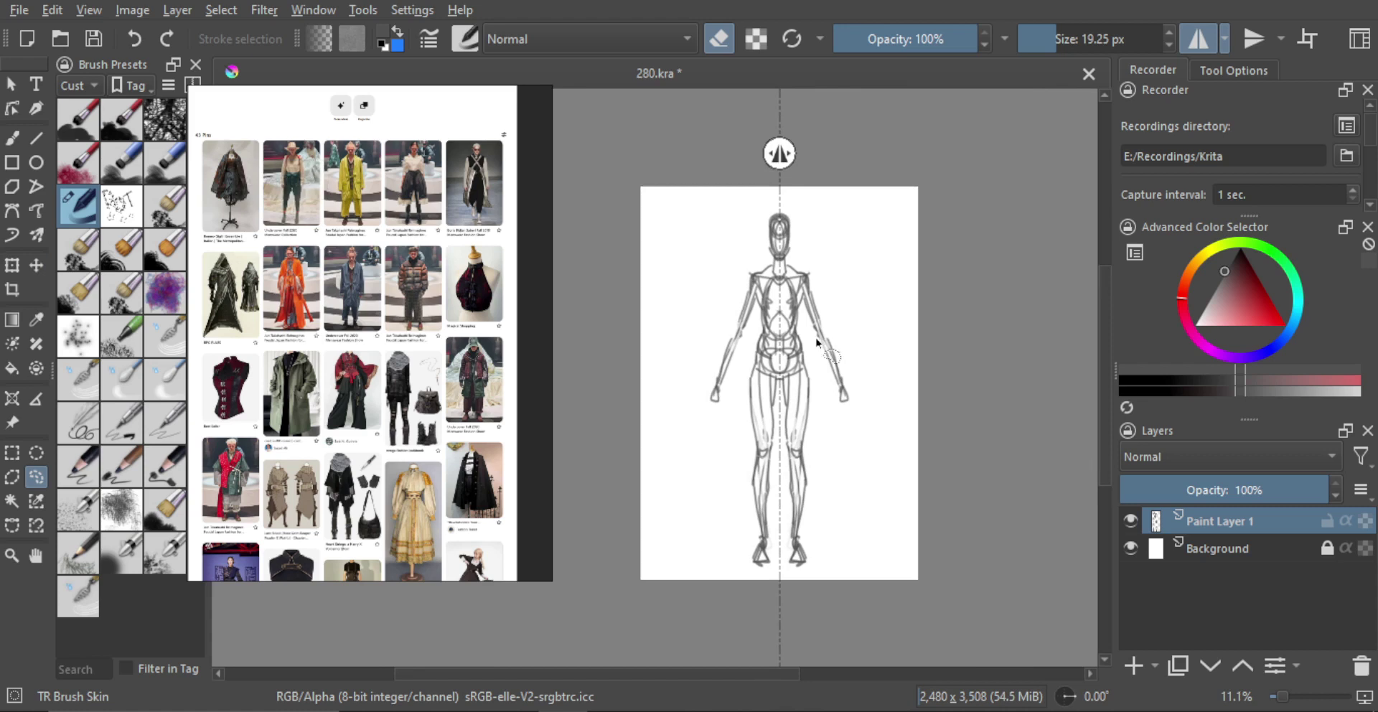
Transform the whole figure on its layer, shortening it slightly from the feet and scaling it down a little overall.
{"action": "key", "text": "b"}
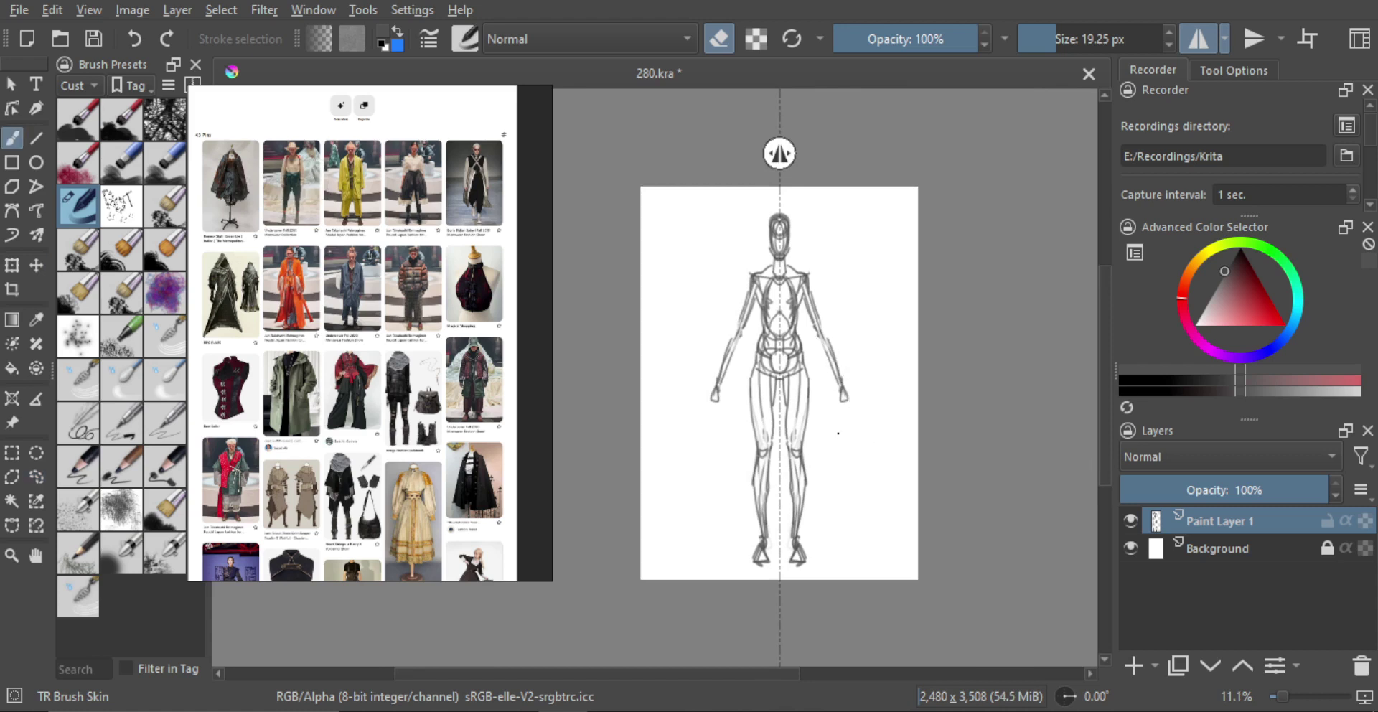
{"action": "key", "text": "ctrl+t"}
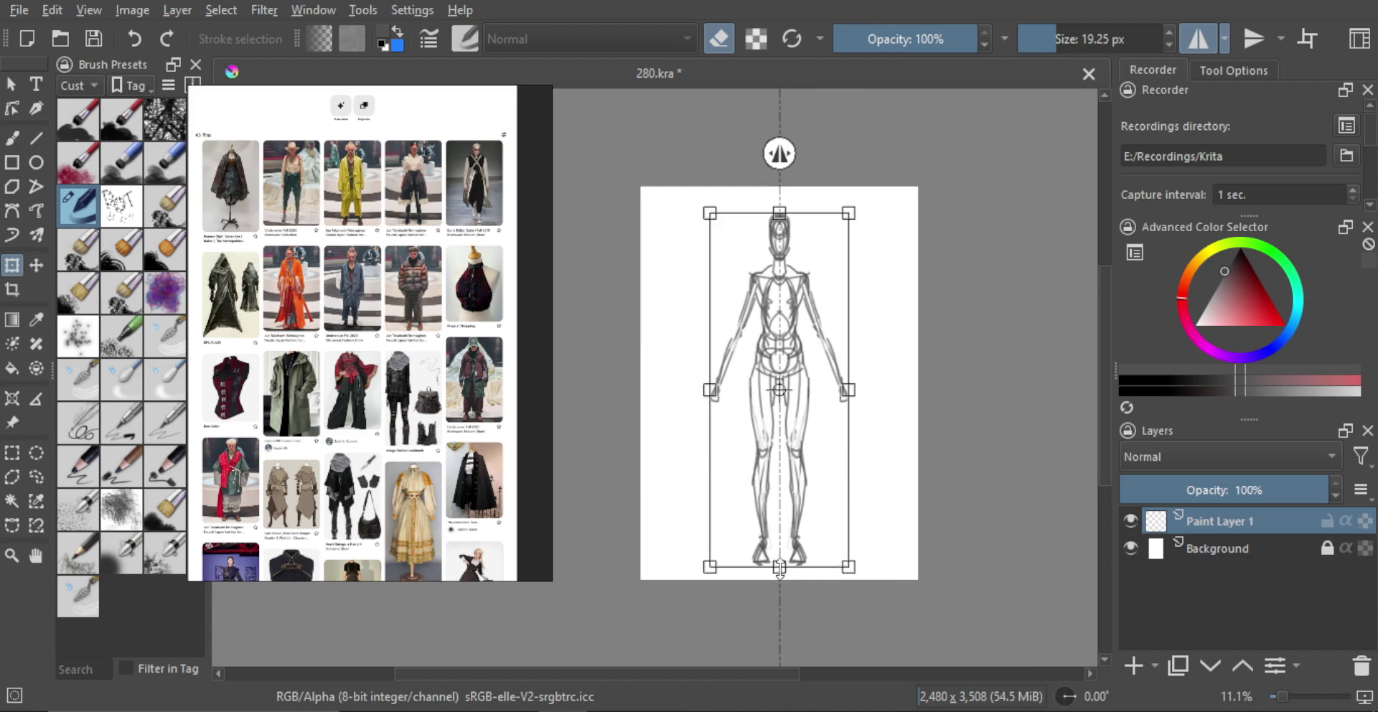
{"action": "left_click_drag", "start_coordinate": [779, 567], "coordinate": [780, 553]}
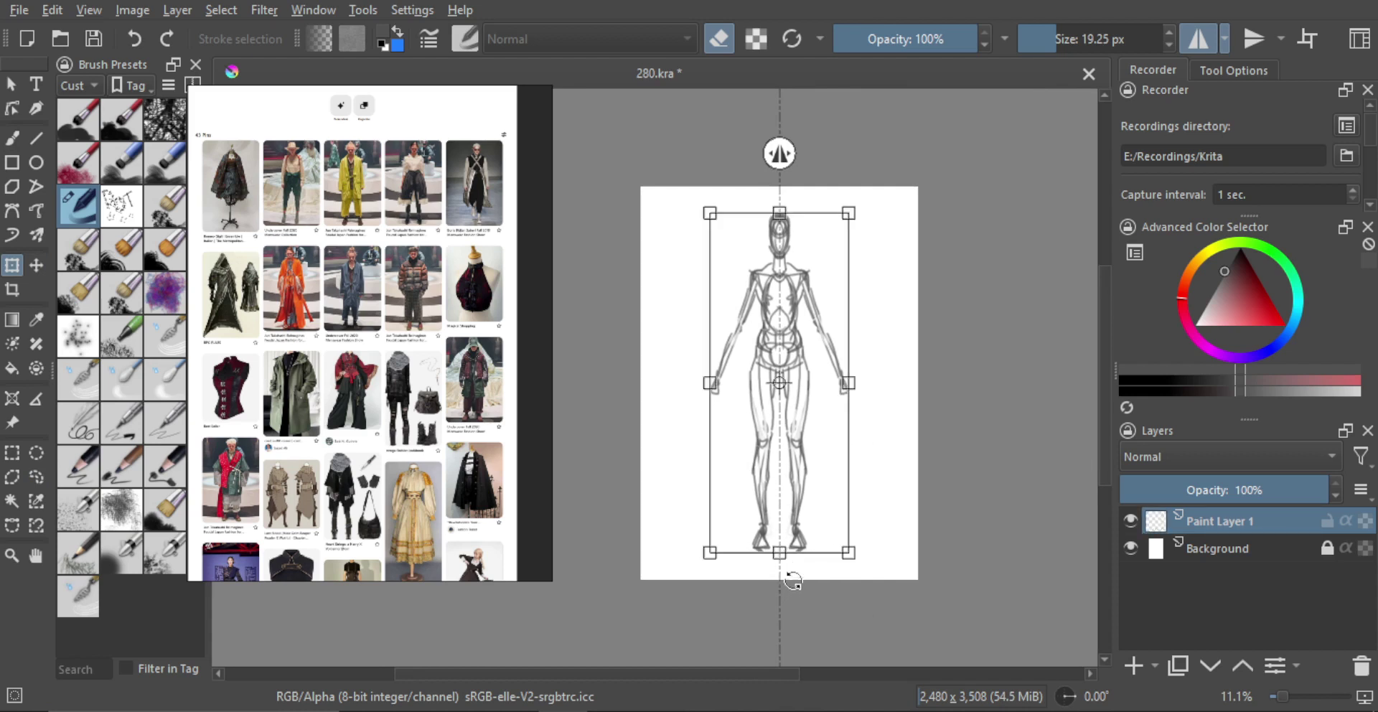
{"action": "key", "text": "shift"}
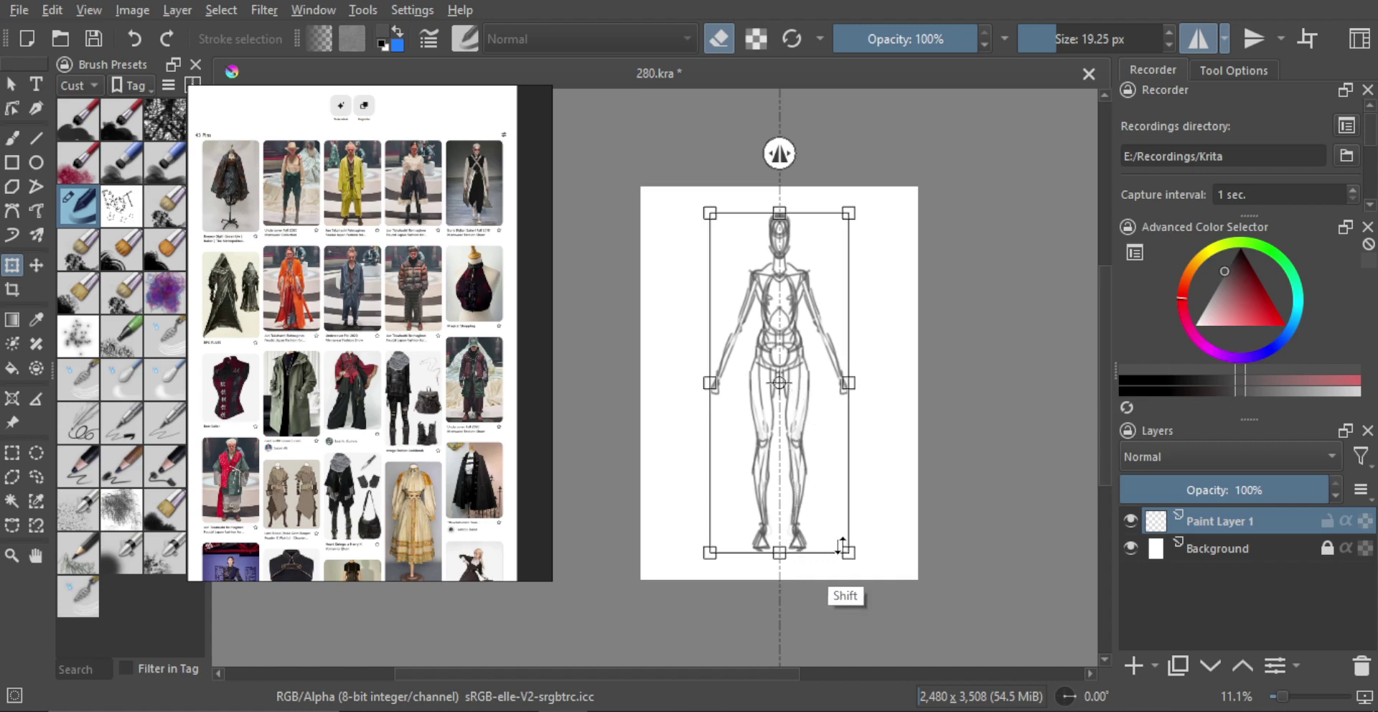
{"action": "left_click_drag", "start_coordinate": [851, 554], "coordinate": [841, 534]}
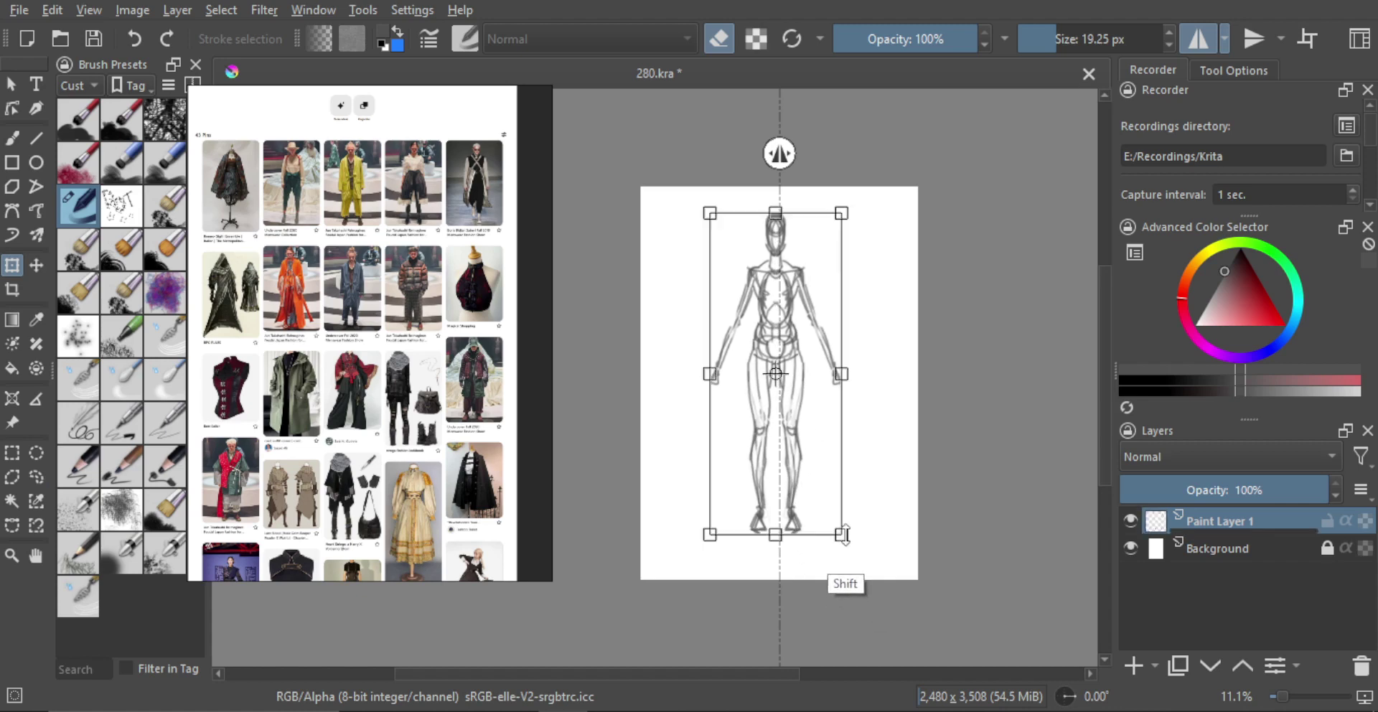
Recentre the scaled figure on the vertical mirror axis, apply the transform and return to the brush.
{"action": "left_click_drag", "start_coordinate": [798, 440], "coordinate": [790, 430]}
{"action": "scroll", "coordinate": [789, 430], "scroll_direction": "up", "scroll_amount": 2}
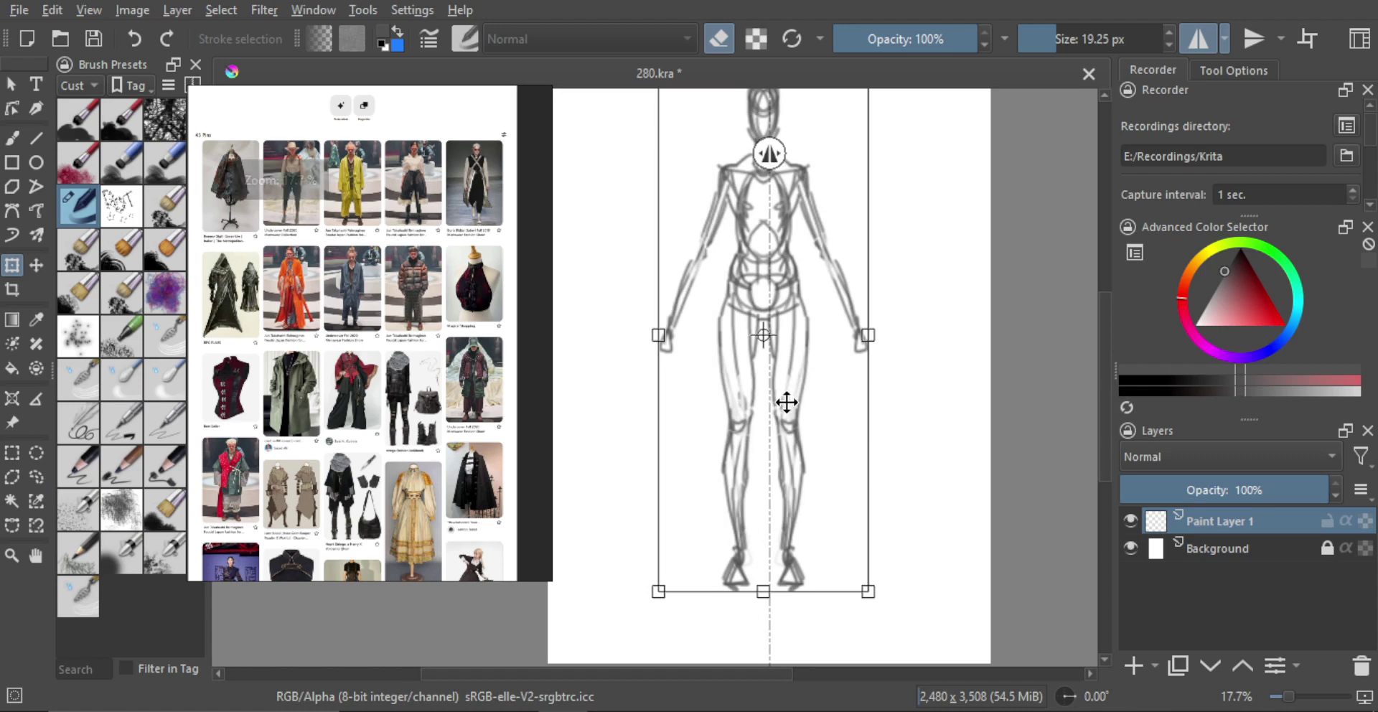
{"action": "scroll", "coordinate": [807, 323], "scroll_direction": "up", "scroll_amount": 1}
{"action": "scroll", "coordinate": [807, 323], "scroll_direction": "up", "scroll_amount": 1}
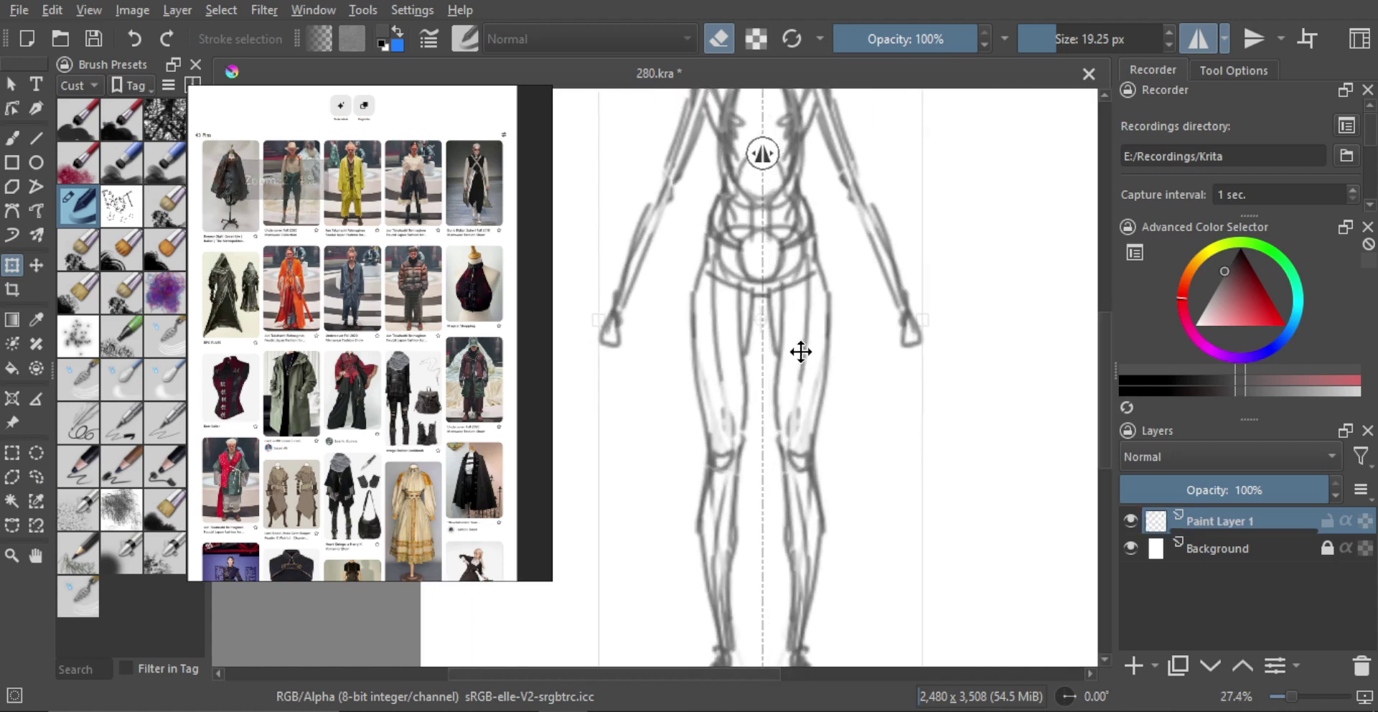
{"action": "scroll", "coordinate": [795, 345], "scroll_direction": "up", "scroll_amount": 2}
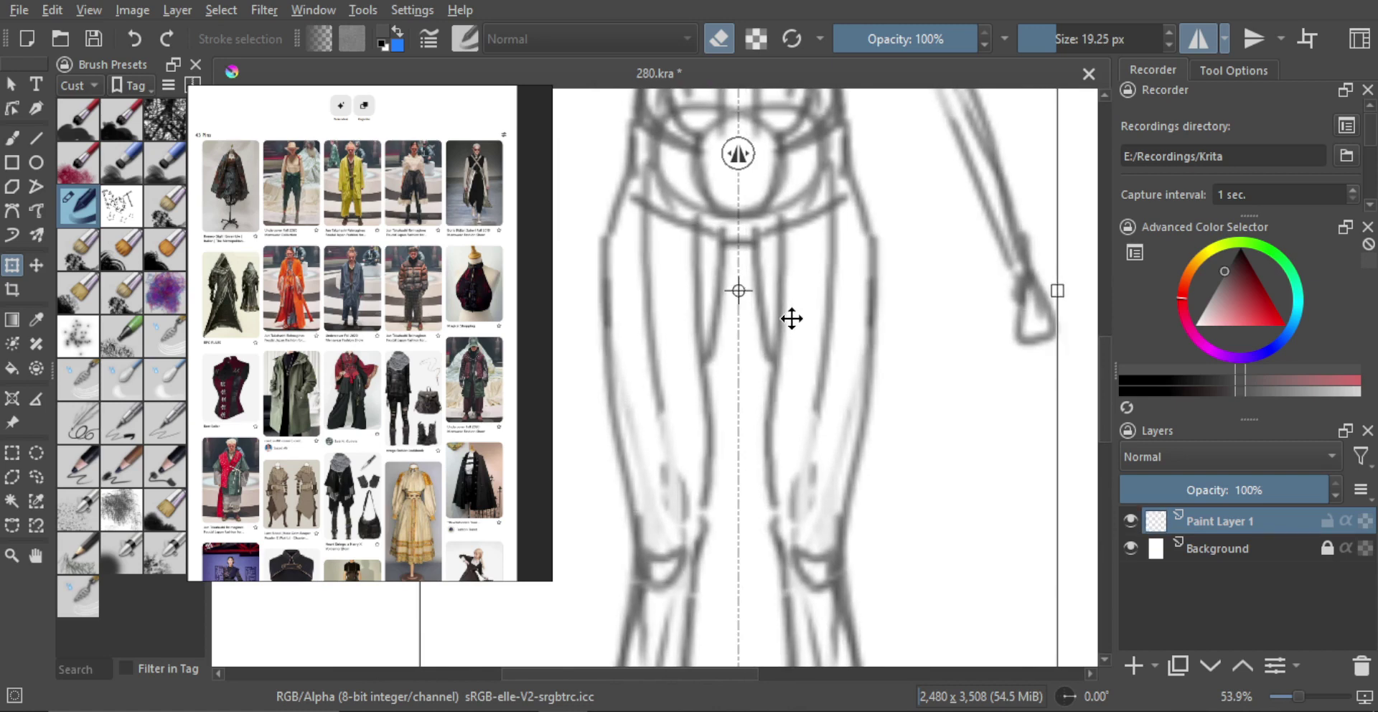
{"action": "key", "text": "l"}
{"action": "mouse_move", "coordinate": [809, 327]}
{"action": "left_mouse_down"}
{"action": "mouse_move", "coordinate": [807, 467]}
{"action": "mouse_move", "coordinate": [785, 351]}
{"action": "mouse_move", "coordinate": [804, 387]}
{"action": "left_mouse_up"}
{"action": "key", "text": "b"}
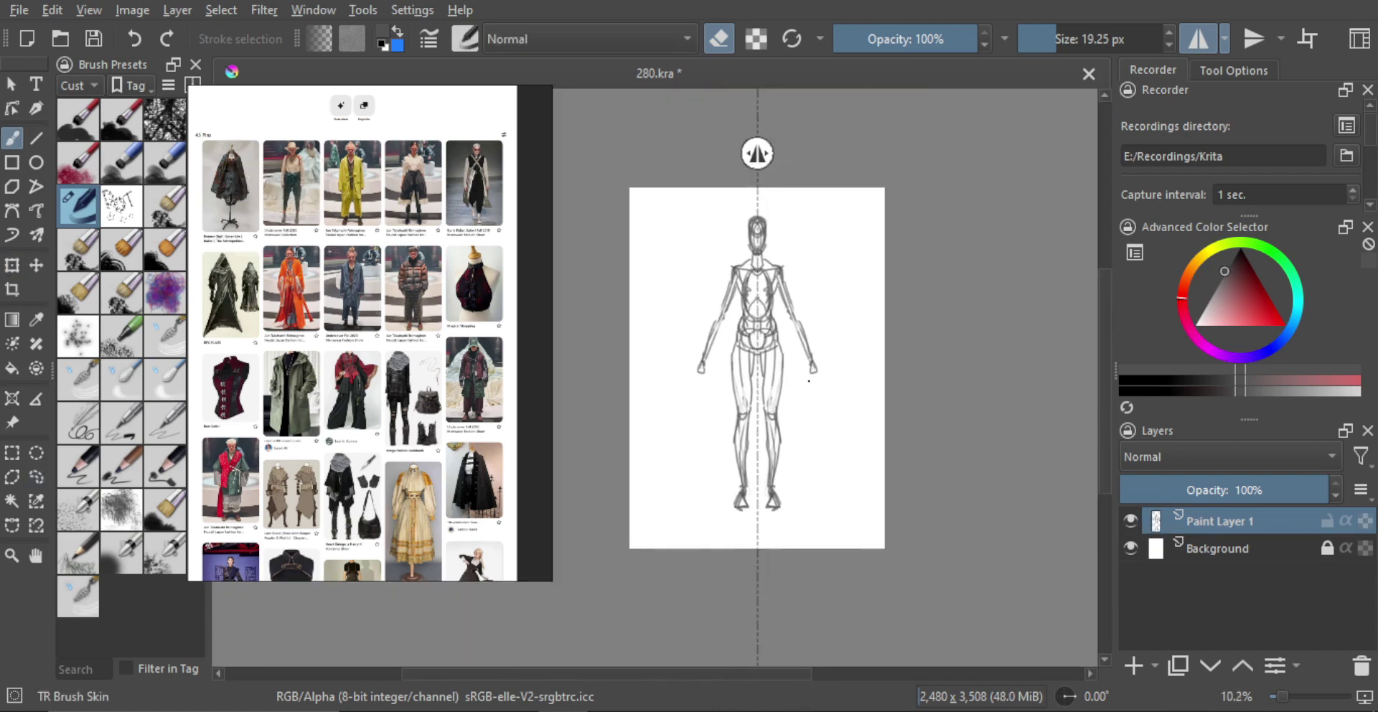
Lower the figure sketch layer's opacity to 63% and add a new paint layer above it.
{"action": "scroll", "coordinate": [786, 448], "scroll_direction": "up", "scroll_amount": 1}
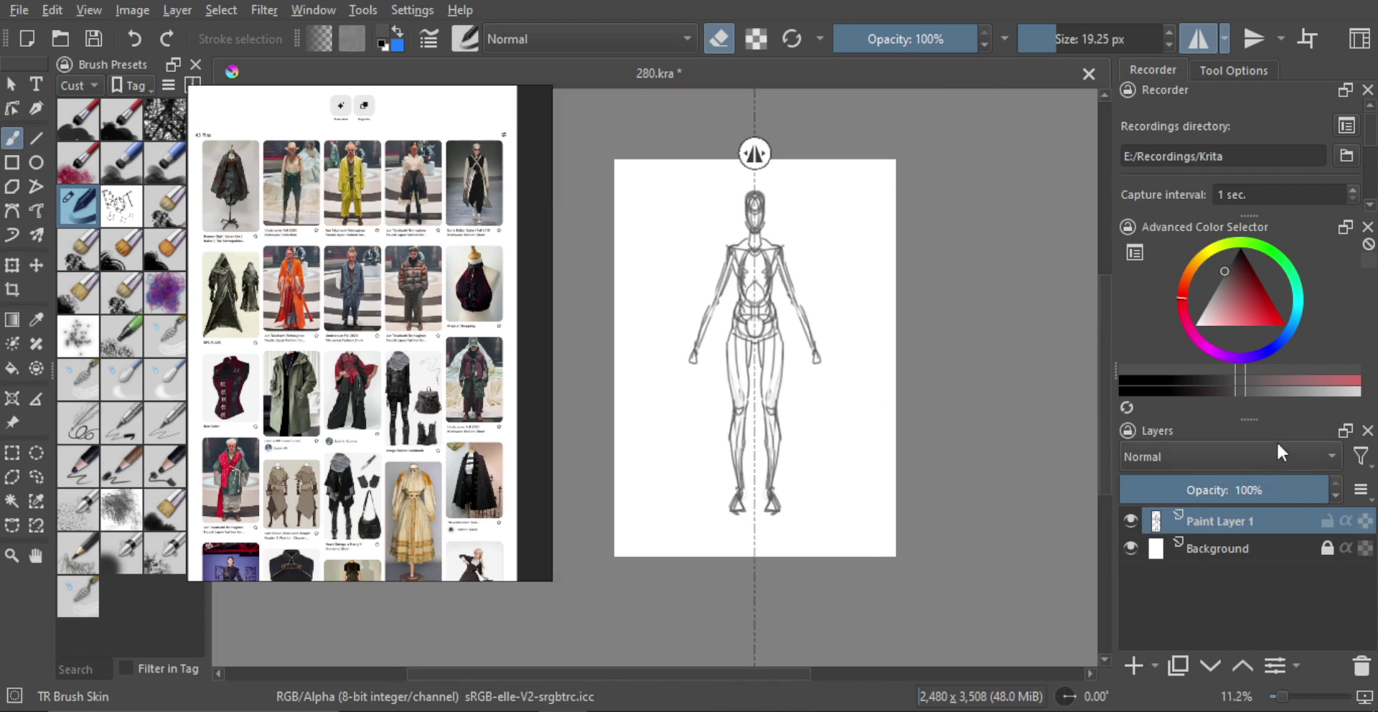
{"action": "left_click_drag", "start_coordinate": [1300, 489], "coordinate": [1251, 489]}
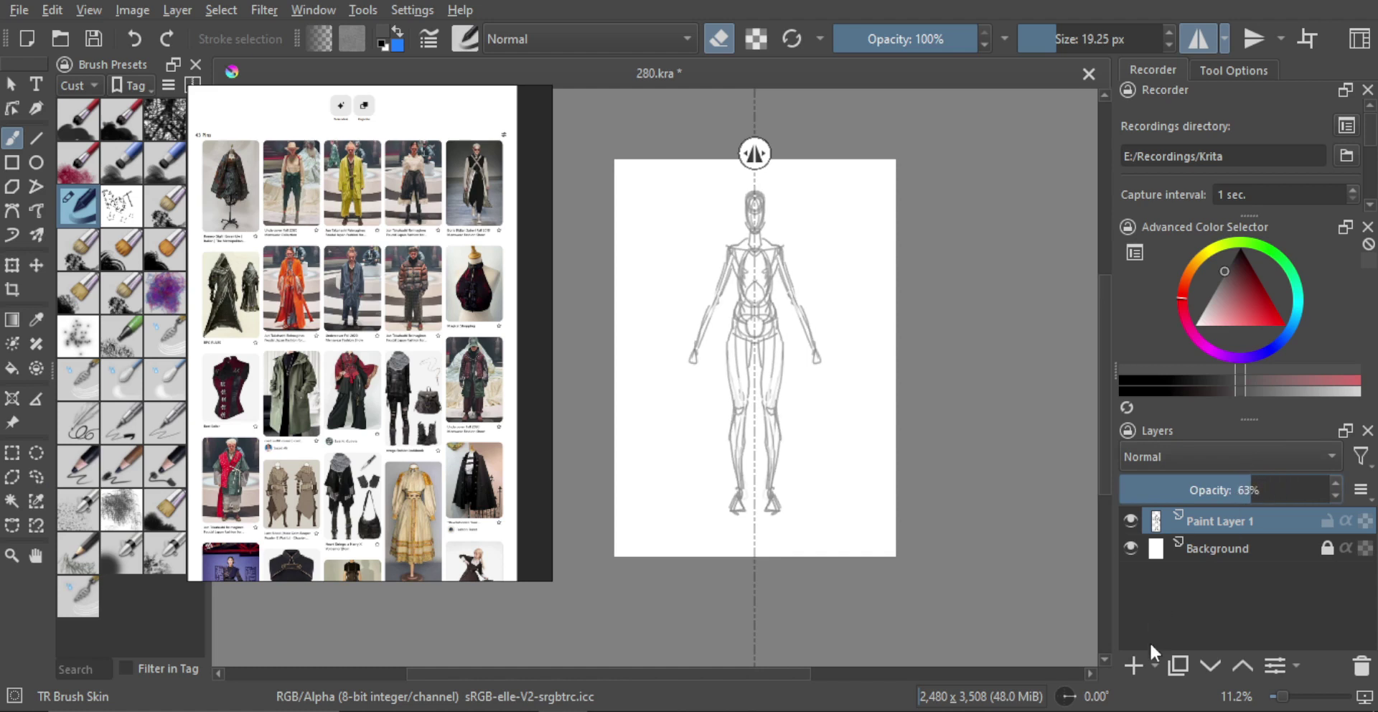
{"action": "left_click", "coordinate": [1133, 665]}
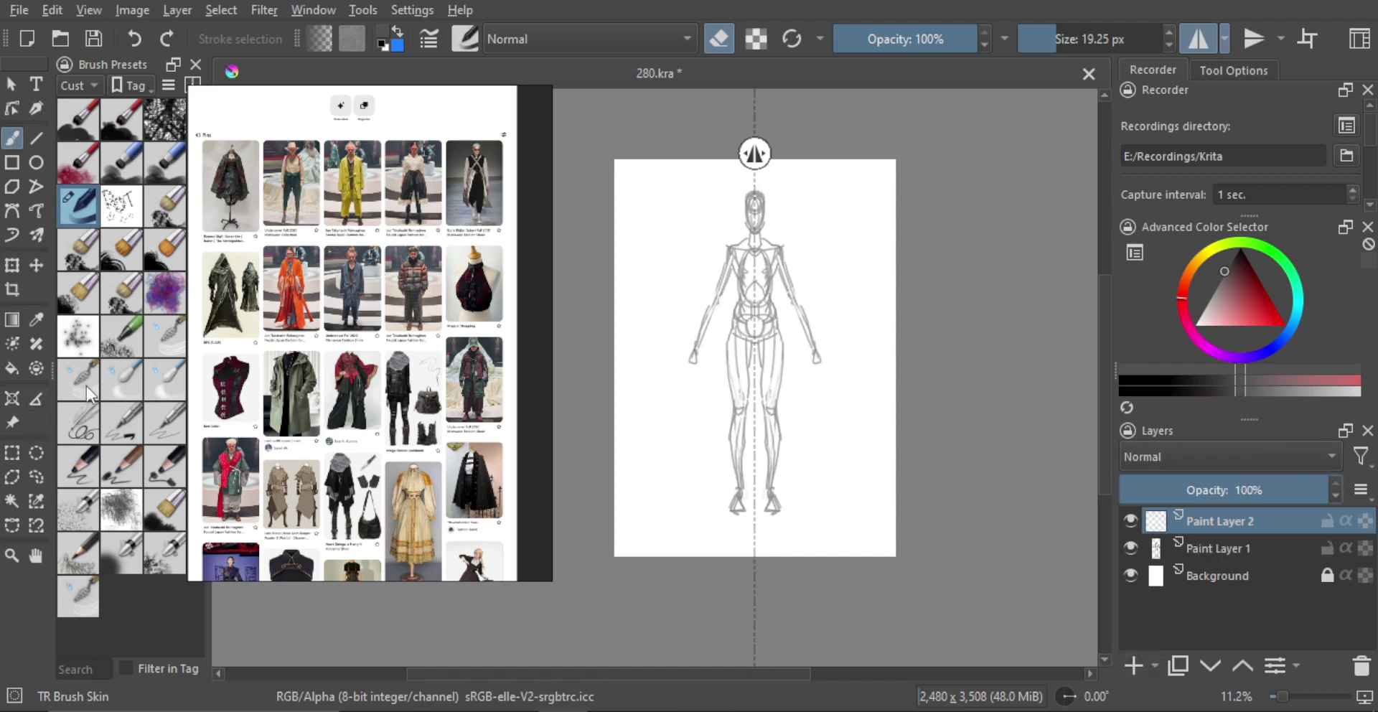
Choose the TR Pen preset with blue as the foreground colour, make a test stroke and undo it.
{"action": "left_click", "coordinate": [79, 422]}
{"action": "key", "text": "x"}
{"action": "left_click_drag", "start_coordinate": [784, 277], "coordinate": [825, 251]}
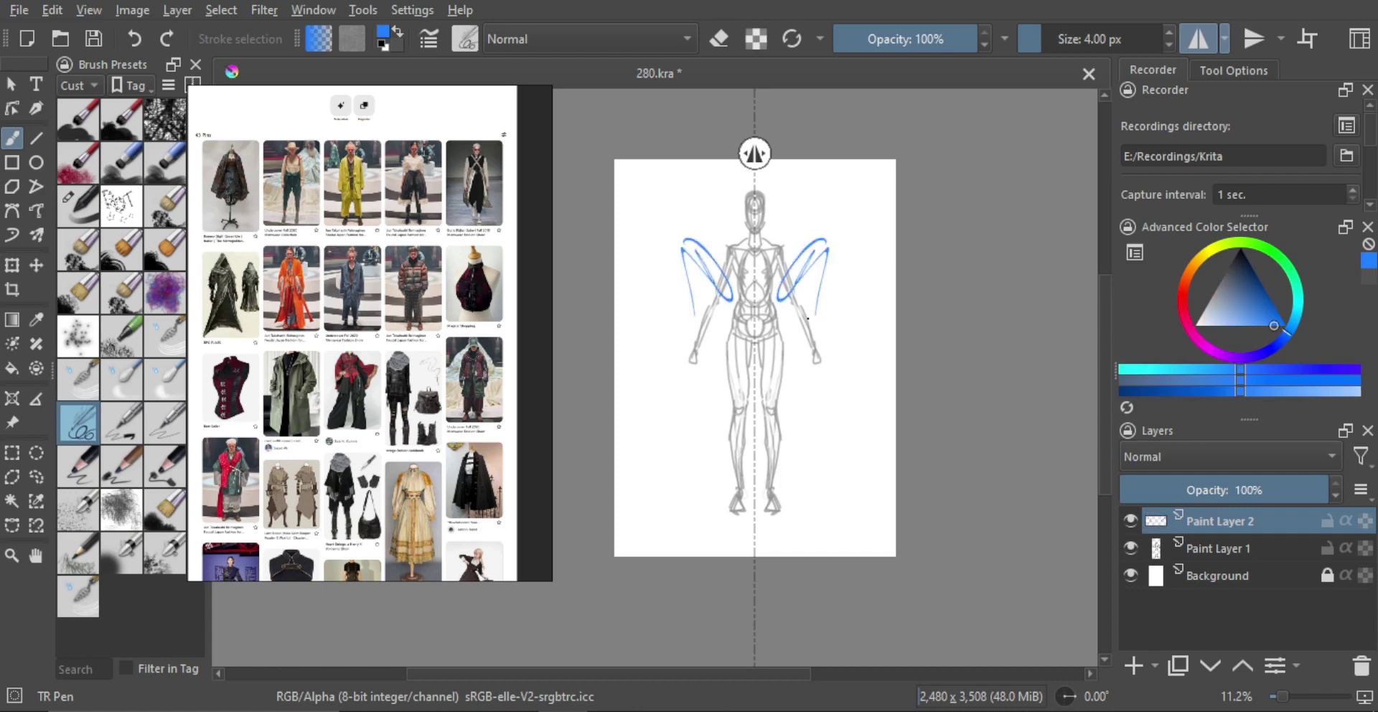
{"action": "key", "text": "ctrl+z"}
Examine the outfits on the fashion reference board, ending close up on the puffer jacket with plaid wide trousers.
{"action": "double_click", "coordinate": [363, 411]}
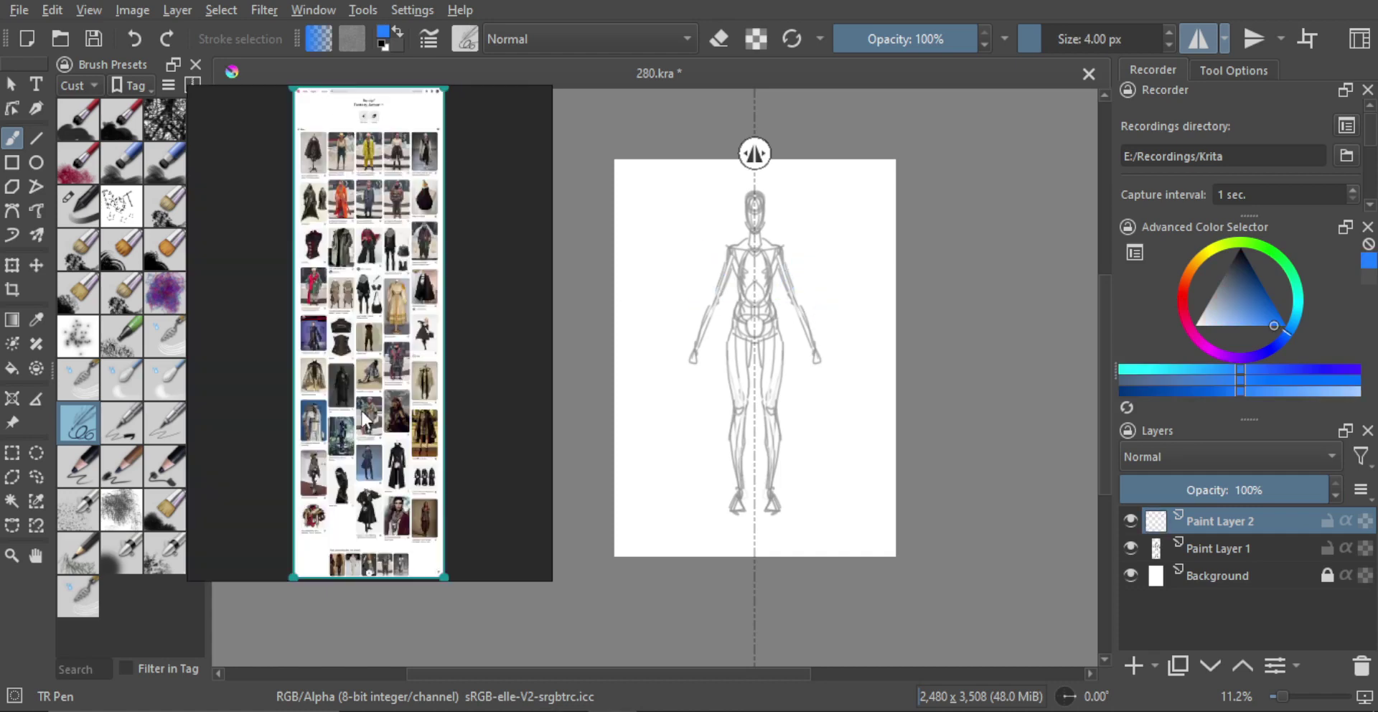
{"action": "scroll", "coordinate": [335, 384], "scroll_direction": "up", "scroll_amount": 5}
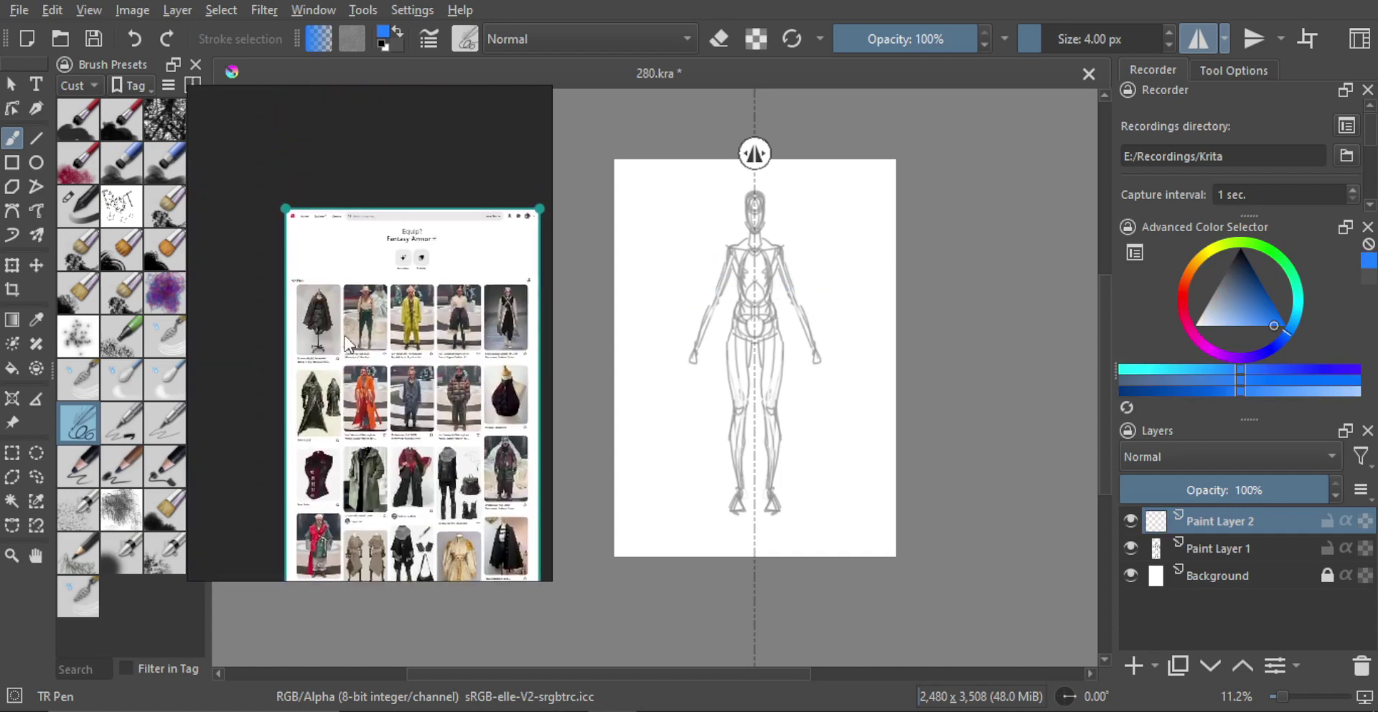
{"action": "left_click_drag", "start_coordinate": [392, 316], "coordinate": [363, 261]}
{"action": "left_click_drag", "start_coordinate": [420, 294], "coordinate": [373, 320]}
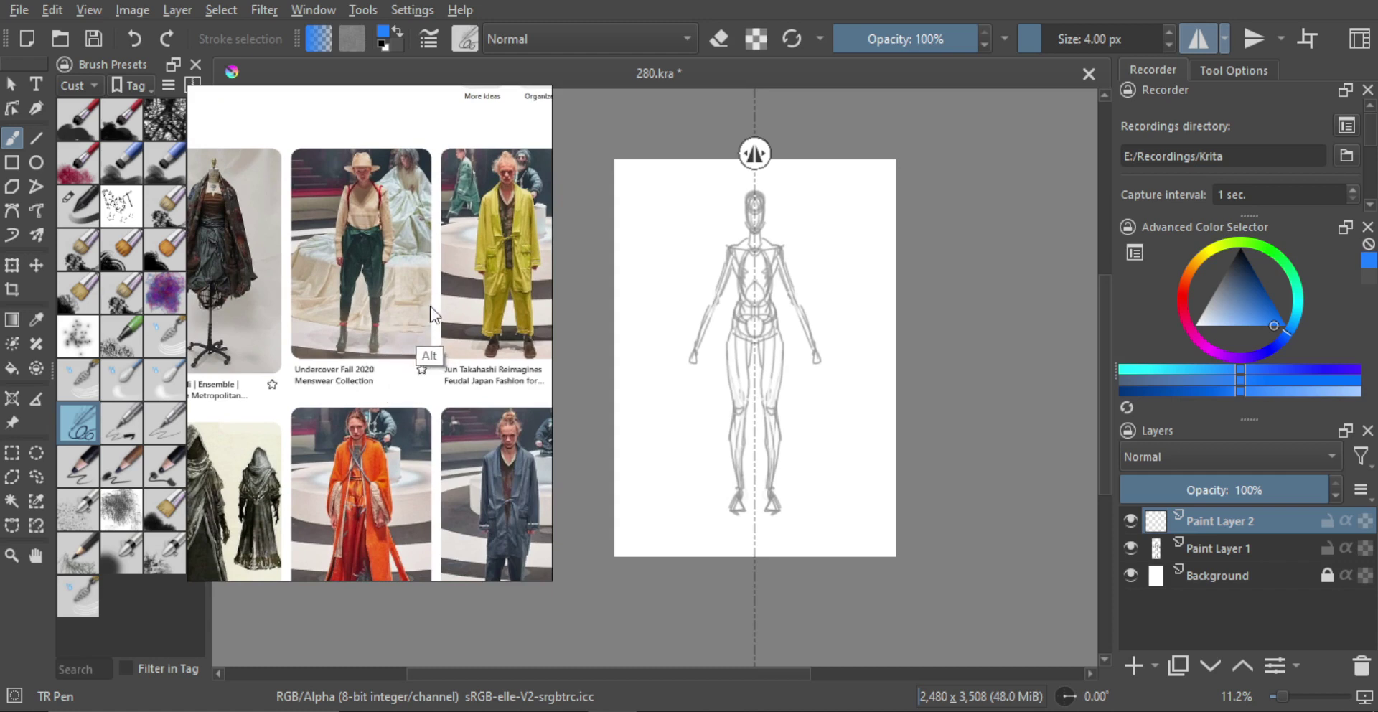
{"action": "left_click_drag", "start_coordinate": [429, 309], "coordinate": [364, 210]}
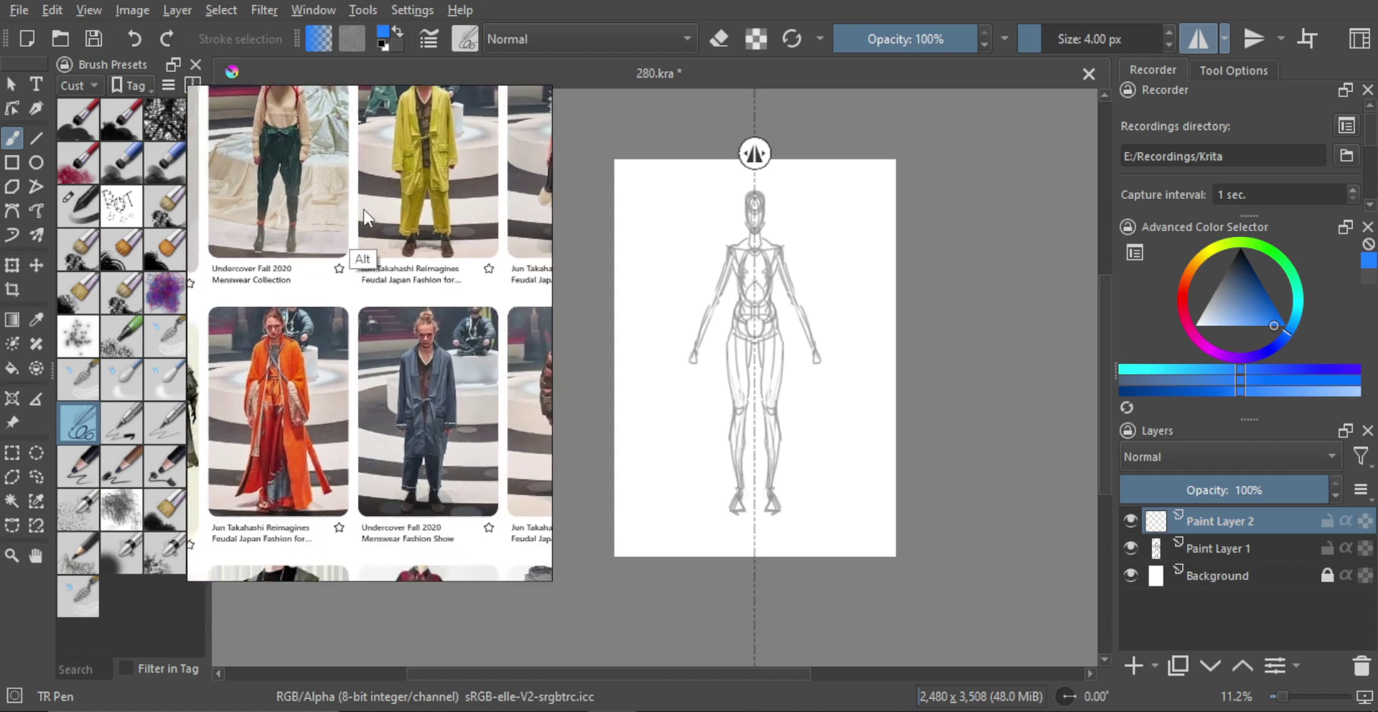
{"action": "left_click_drag", "start_coordinate": [485, 264], "coordinate": [367, 325]}
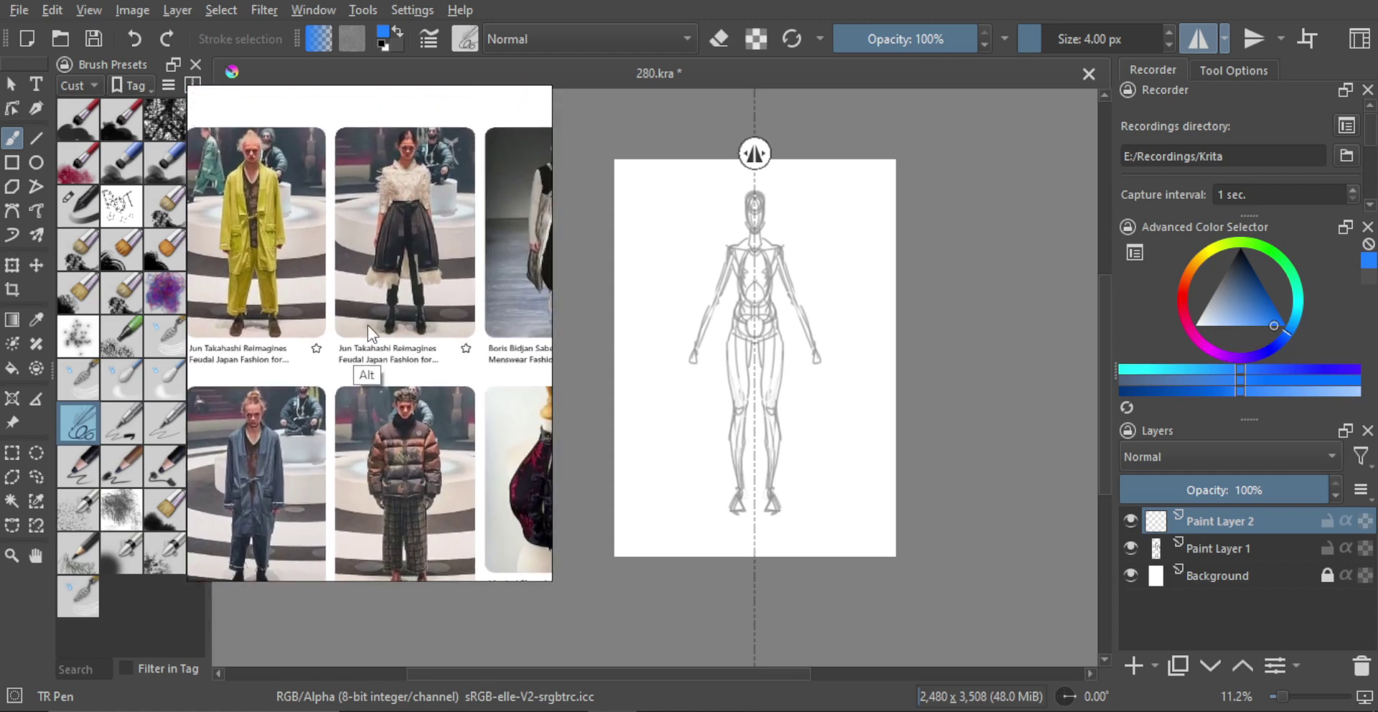
{"action": "scroll", "coordinate": [369, 311], "scroll_direction": "down", "scroll_amount": 1}
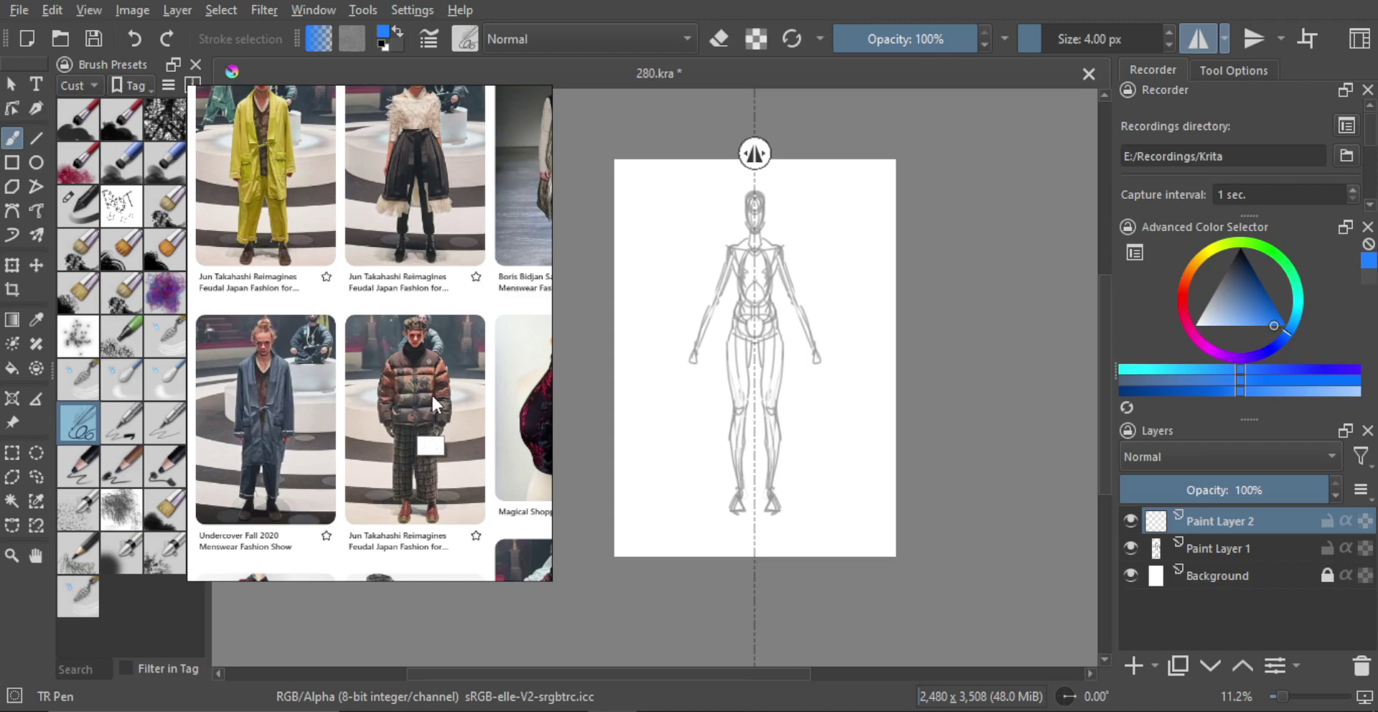
{"action": "scroll", "coordinate": [432, 393], "scroll_direction": "up", "scroll_amount": 4}
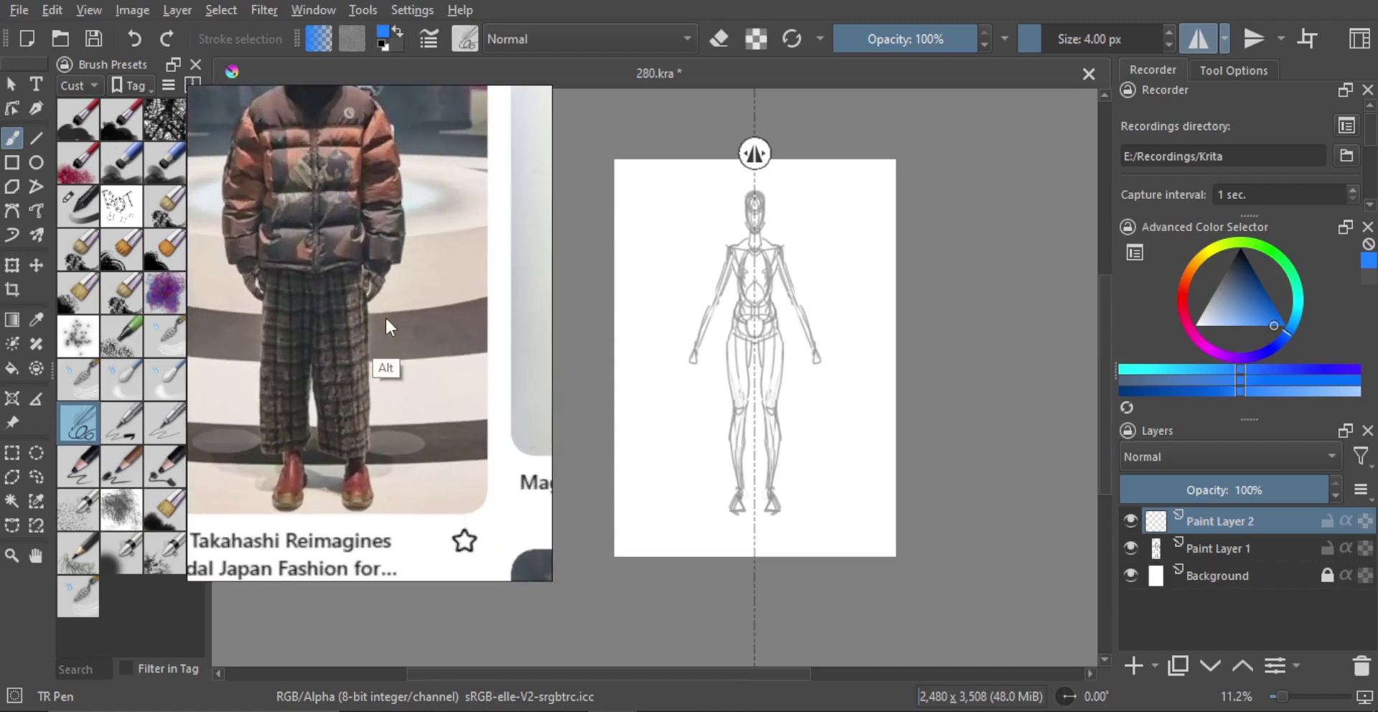
{"action": "left_click_drag", "start_coordinate": [386, 317], "coordinate": [405, 334]}
Set the pen size to 9 px and draw a narrow mirrored blue waistband across the figure's waist, undoing faulty strokes.
{"action": "left_click_drag", "start_coordinate": [824, 395], "coordinate": [811, 420]}
{"action": "key", "text": "ctrl+z"}
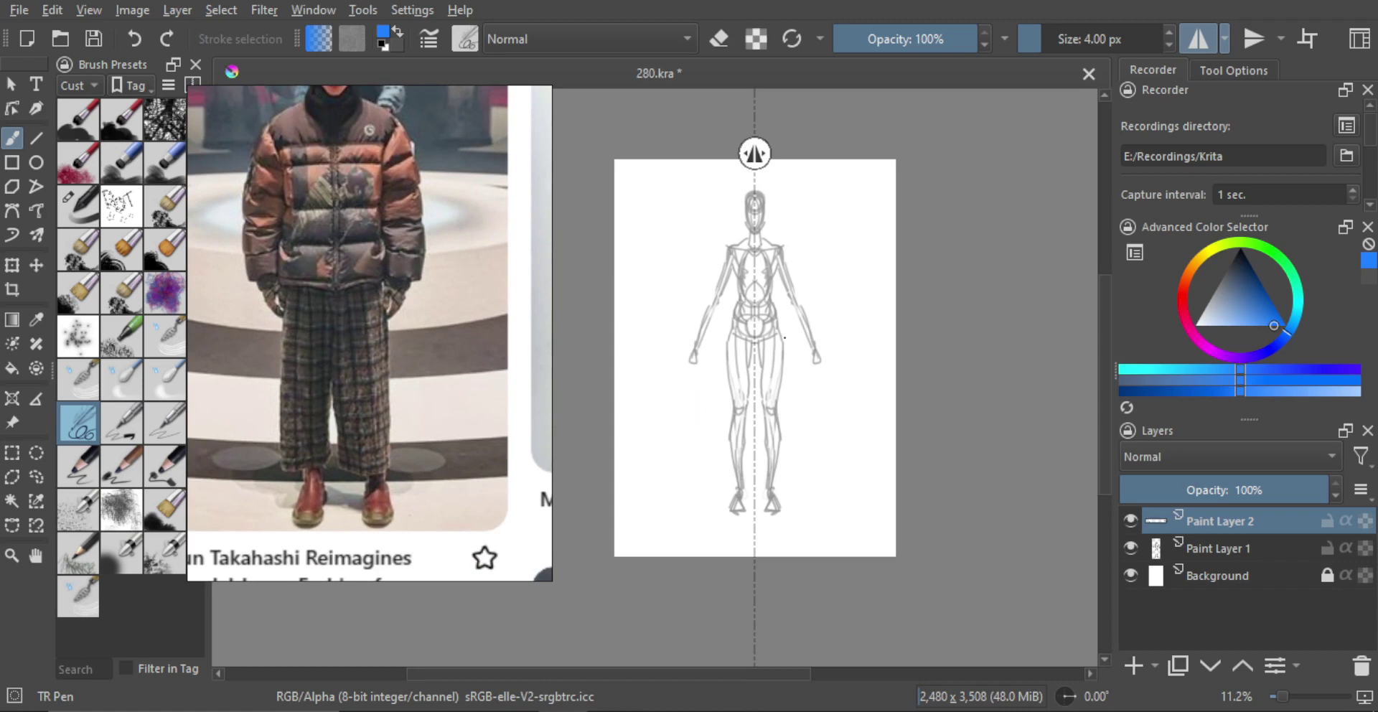
{"action": "scroll", "coordinate": [773, 409], "scroll_direction": "up", "scroll_amount": 5}
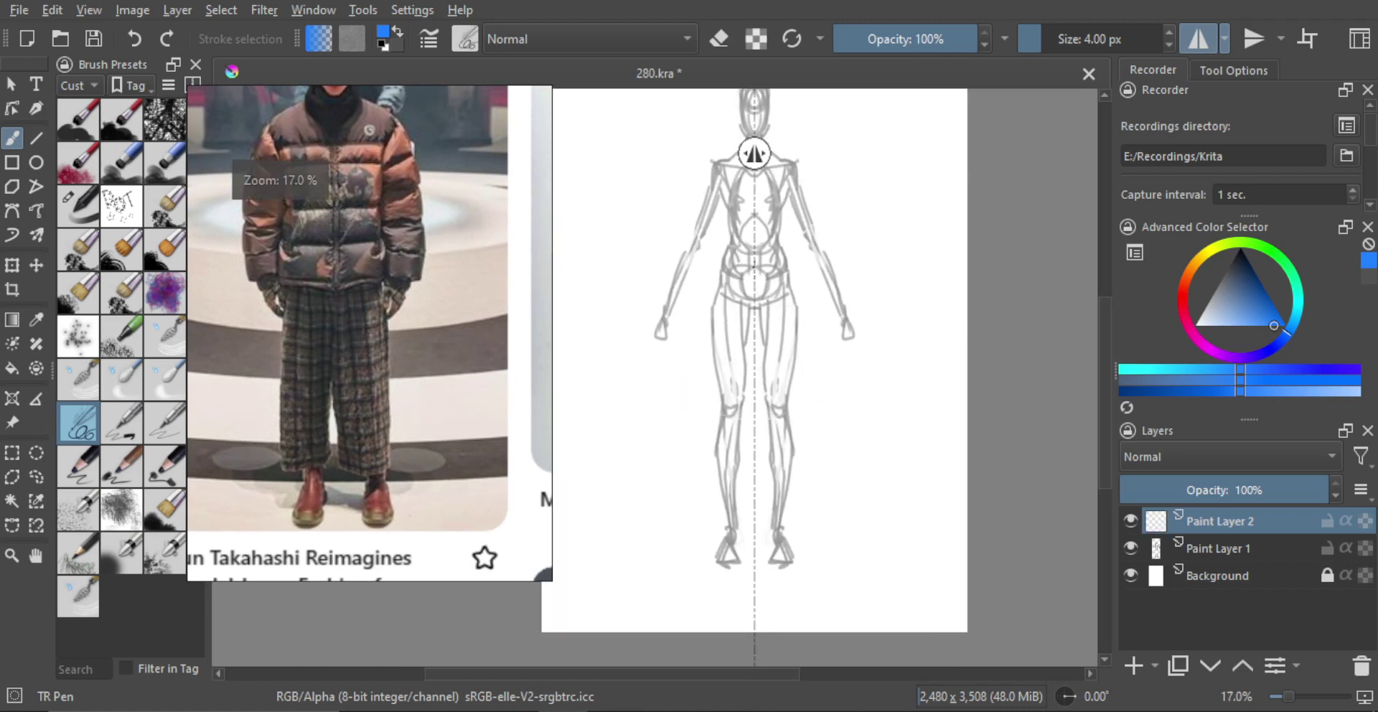
{"action": "scroll", "coordinate": [752, 267], "scroll_direction": "up", "scroll_amount": 2}
{"action": "left_click_drag", "start_coordinate": [720, 267], "coordinate": [752, 273]}
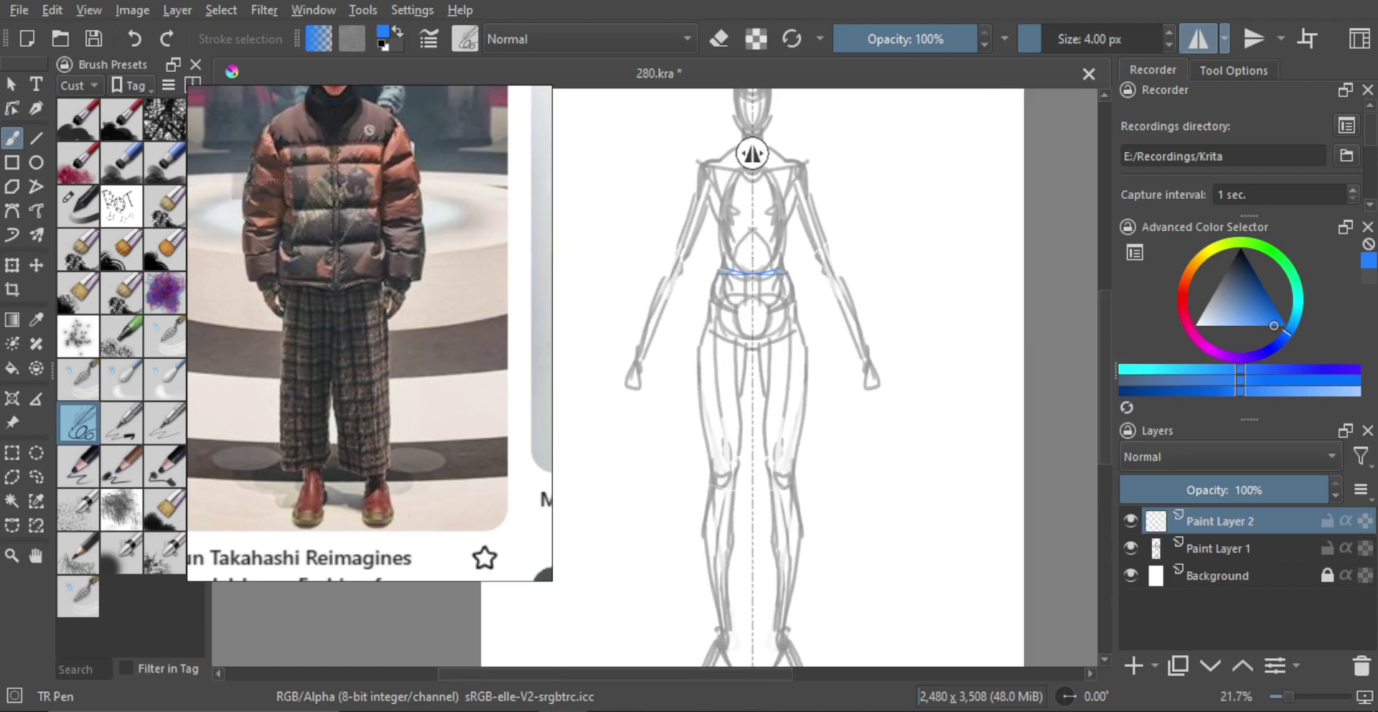
{"action": "key", "text": "ctrl+z"}
{"action": "left_click_drag", "start_coordinate": [736, 321], "coordinate": [741, 320], "text": "shift"}
{"action": "mouse_move", "coordinate": [724, 263]}
{"action": "left_mouse_down"}
{"action": "mouse_move", "coordinate": [752, 279]}
{"action": "mouse_move", "coordinate": [722, 277]}
{"action": "left_mouse_up"}
{"action": "key", "text": "ctrl+z"}
{"action": "key", "text": "ctrl+z"}
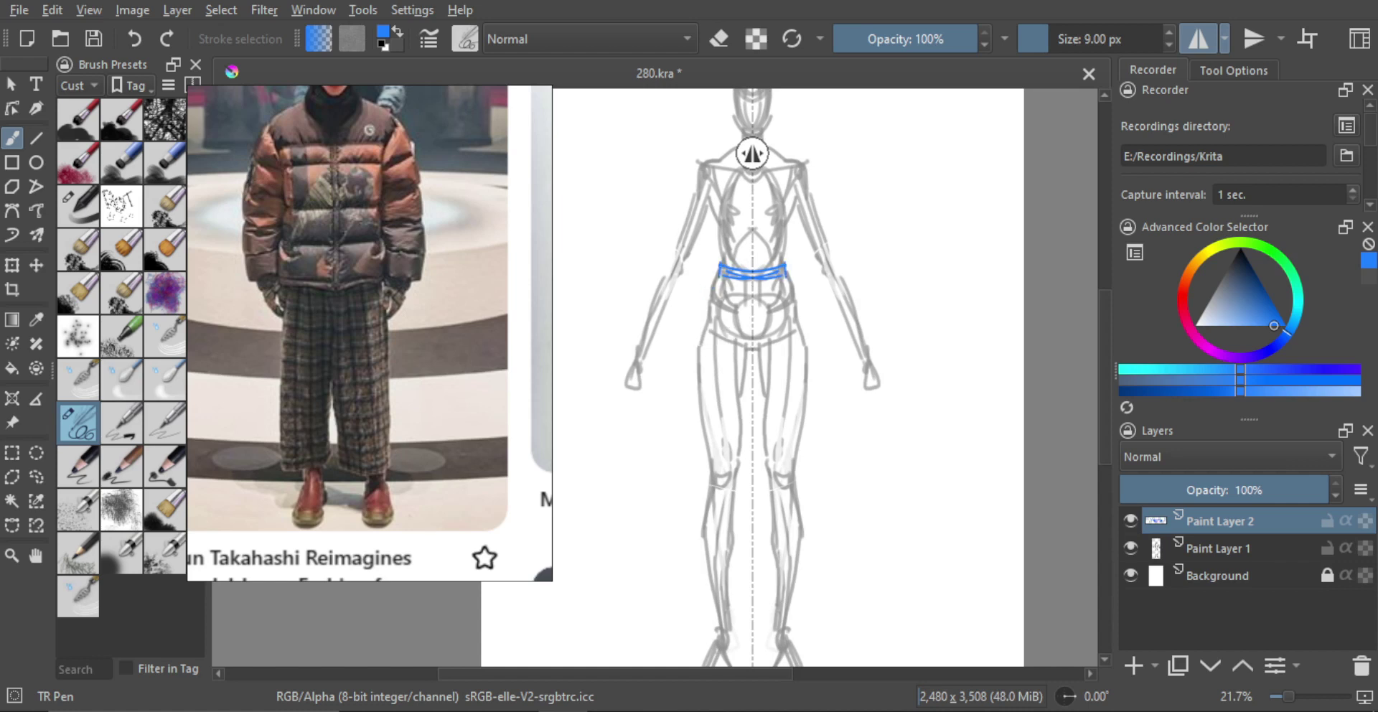
Draw the mirrored outer contours of baggy trousers, flaring from the waistband over the hips to pointed hems on the lower shins.
{"action": "left_click_drag", "start_coordinate": [695, 348], "coordinate": [696, 402], "text": "ctrl"}
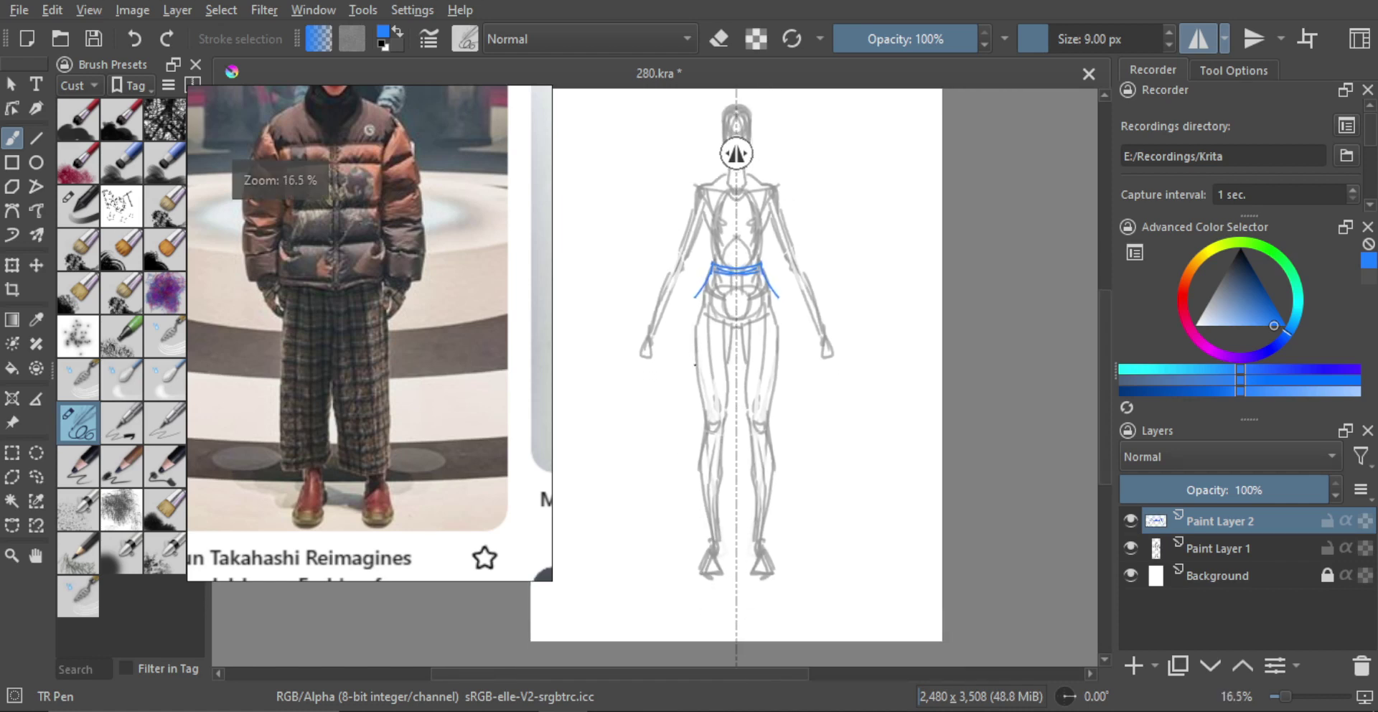
{"action": "left_click_drag", "start_coordinate": [693, 298], "coordinate": [694, 488]}
{"action": "key", "text": "ctrl+z"}
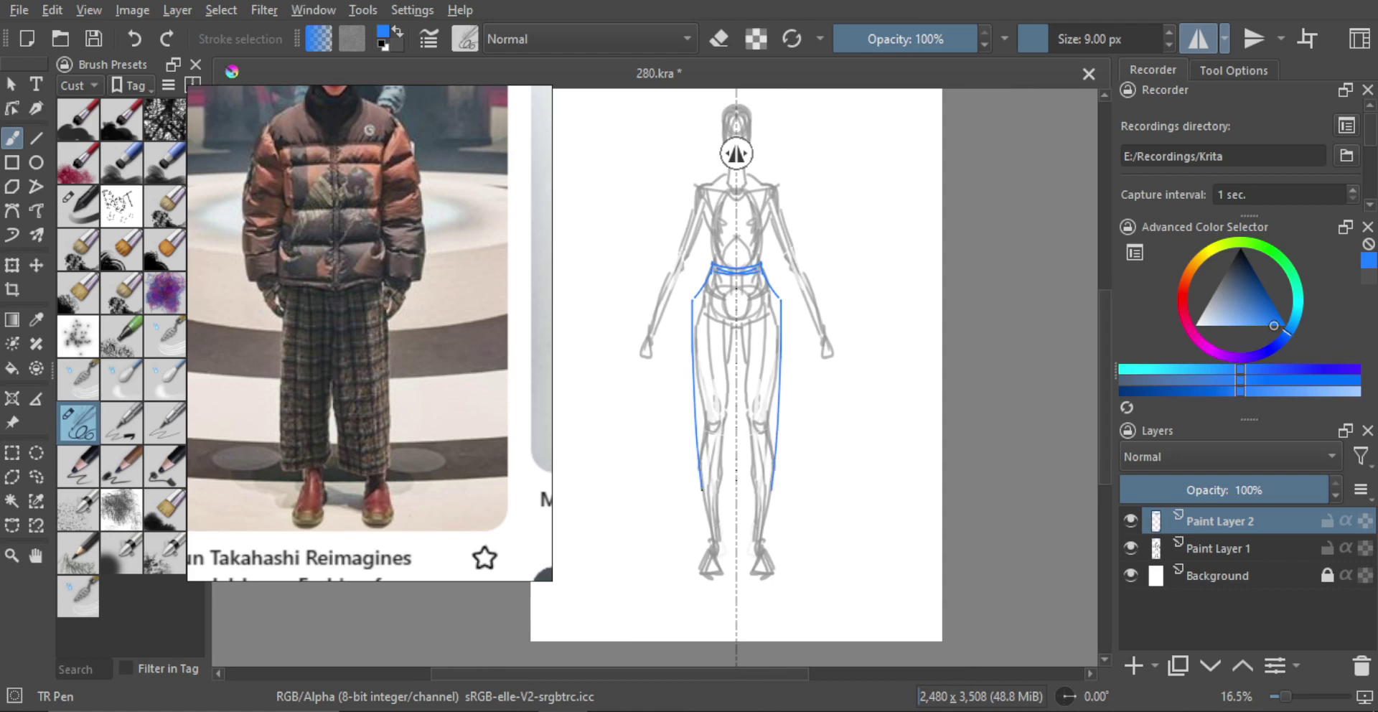
{"action": "key", "text": "ctrl+z"}
{"action": "left_click_drag", "start_coordinate": [695, 301], "coordinate": [689, 472]}
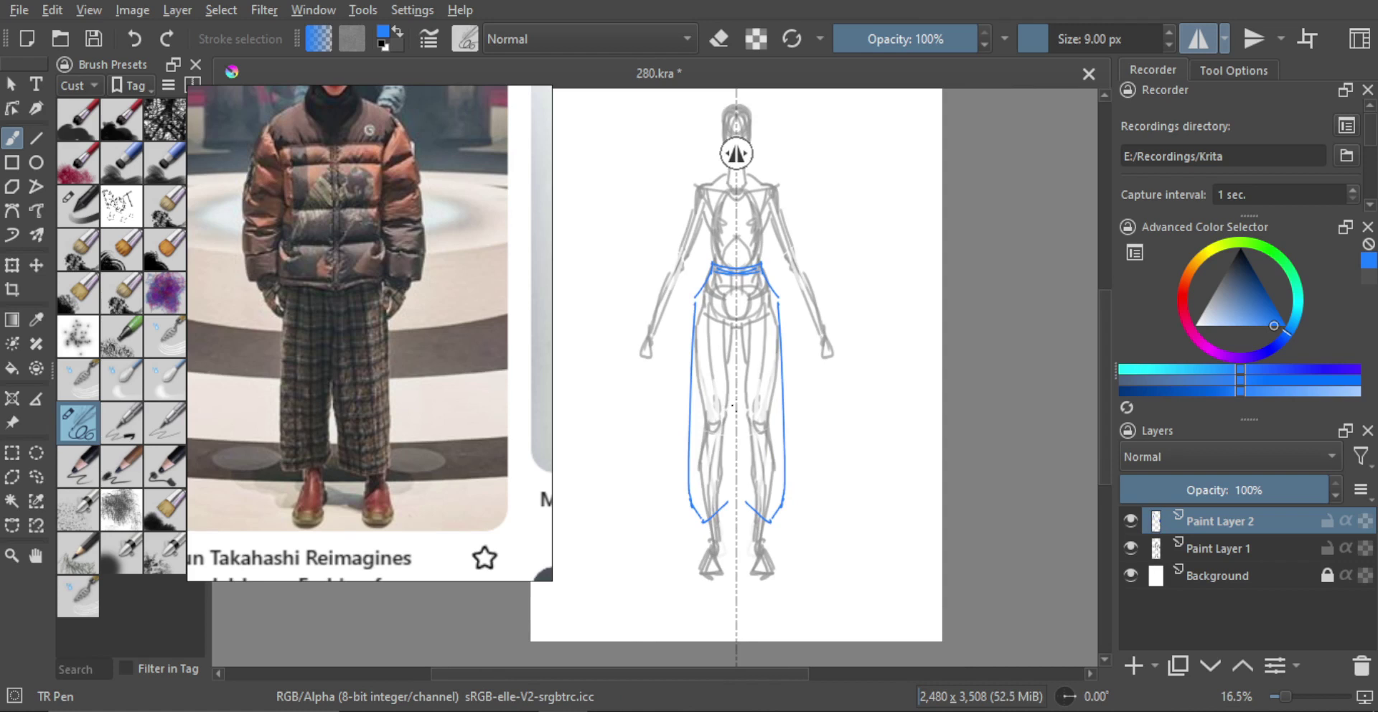
Draw the mirrored inner leg lines of the trousers from between the thighs down to the hems, redoing the first attempt.
{"action": "left_click_drag", "start_coordinate": [735, 392], "coordinate": [729, 484]}
{"action": "key", "text": "ctrl+z"}
{"action": "left_click_drag", "start_coordinate": [736, 376], "coordinate": [730, 490]}
{"action": "scroll", "coordinate": [729, 396], "scroll_direction": "up", "scroll_amount": 2}
{"action": "key", "text": "e"}
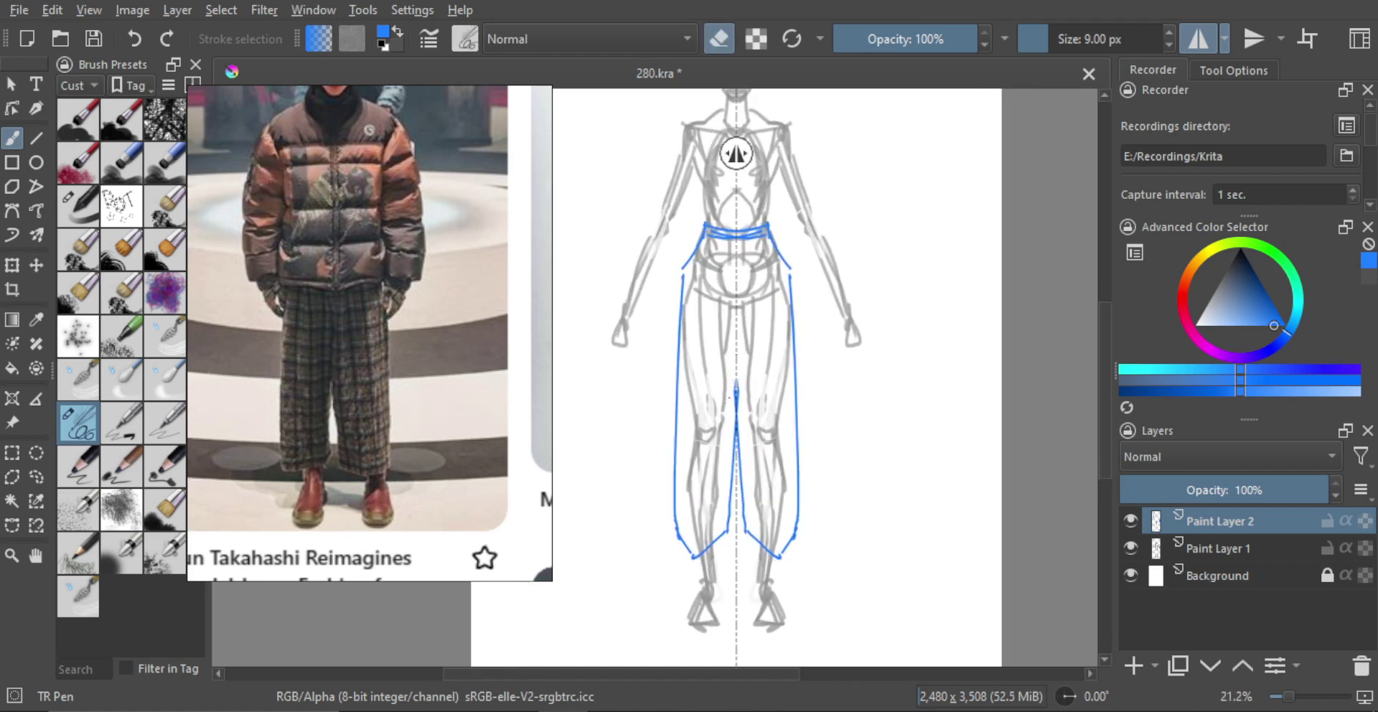
{"action": "key", "text": "e"}
Draw mirrored drawstrings with knotted ends hanging from the waistband, and check the trousers with the figure sketch layer briefly hidden.
{"action": "mouse_move", "coordinate": [734, 241]}
{"action": "left_mouse_down"}
{"action": "mouse_move", "coordinate": [718, 303]}
{"action": "mouse_move", "coordinate": [747, 319]}
{"action": "mouse_move", "coordinate": [758, 300]}
{"action": "mouse_move", "coordinate": [766, 379]}
{"action": "left_mouse_up"}
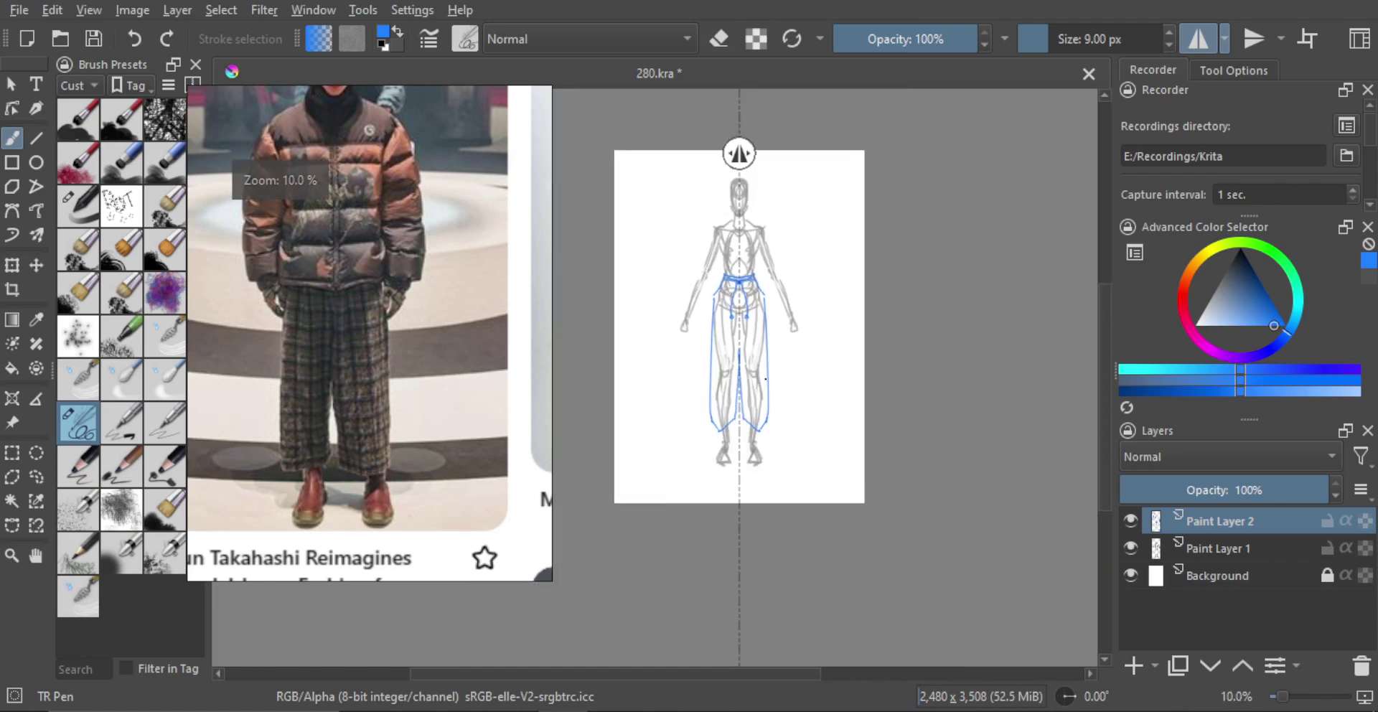
{"action": "left_click", "coordinate": [1129, 548]}
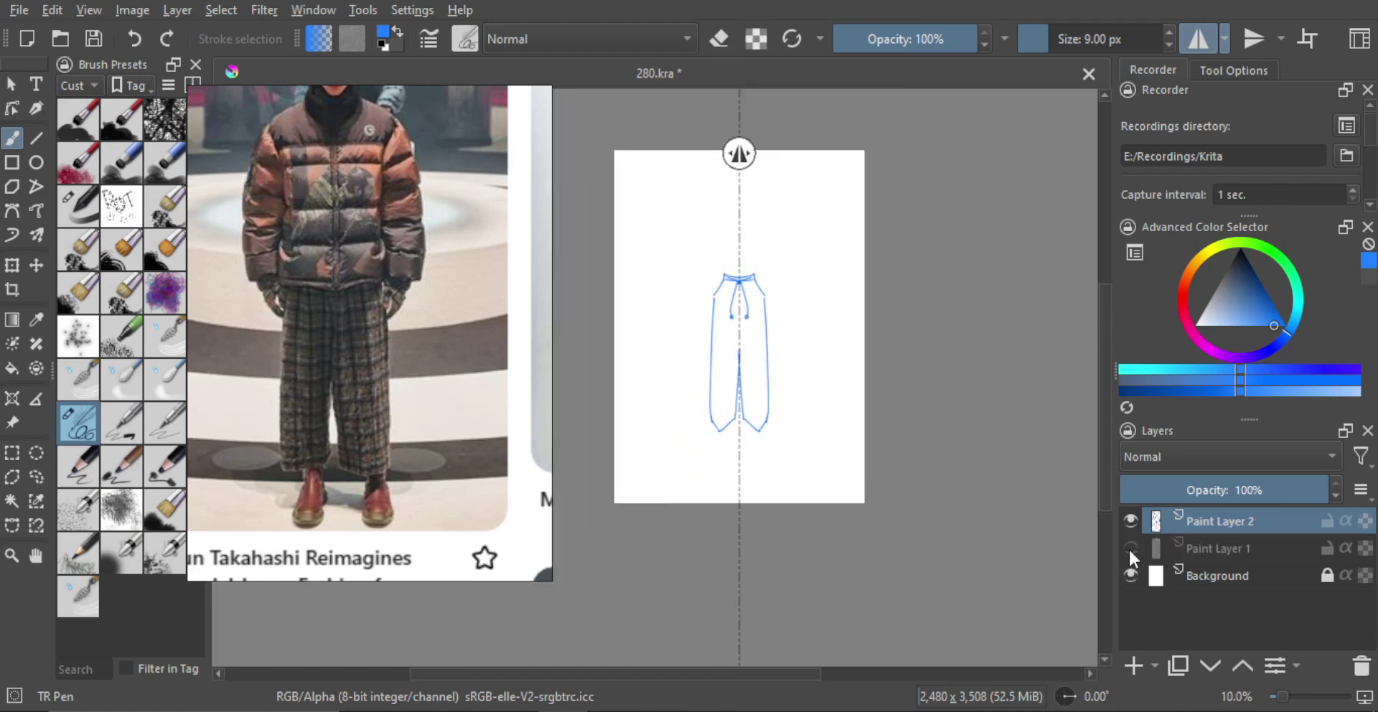
{"action": "left_click", "coordinate": [1128, 545]}
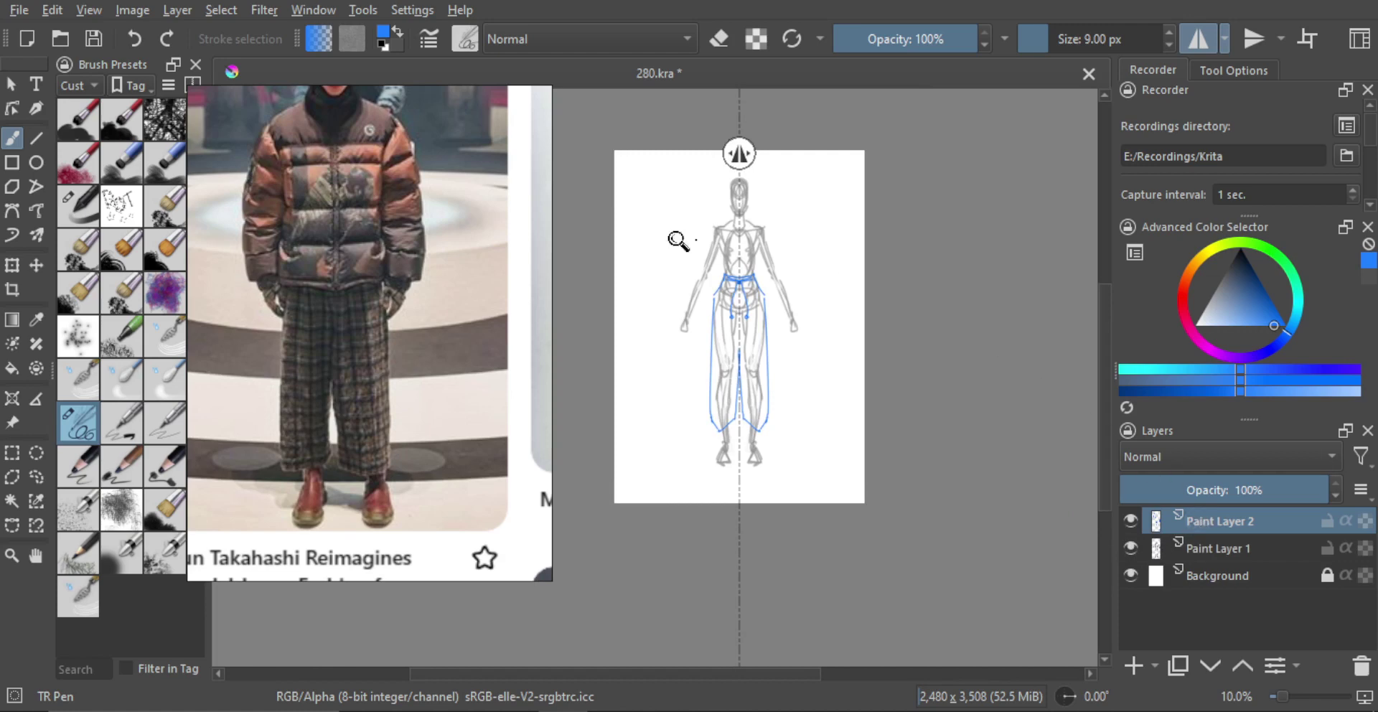
Draw a short crotch line below the drawstrings with mirrored fold lines fanning down from its centre, undoing a faulty stroke.
{"action": "scroll", "coordinate": [753, 283], "scroll_direction": "up", "scroll_amount": 4}
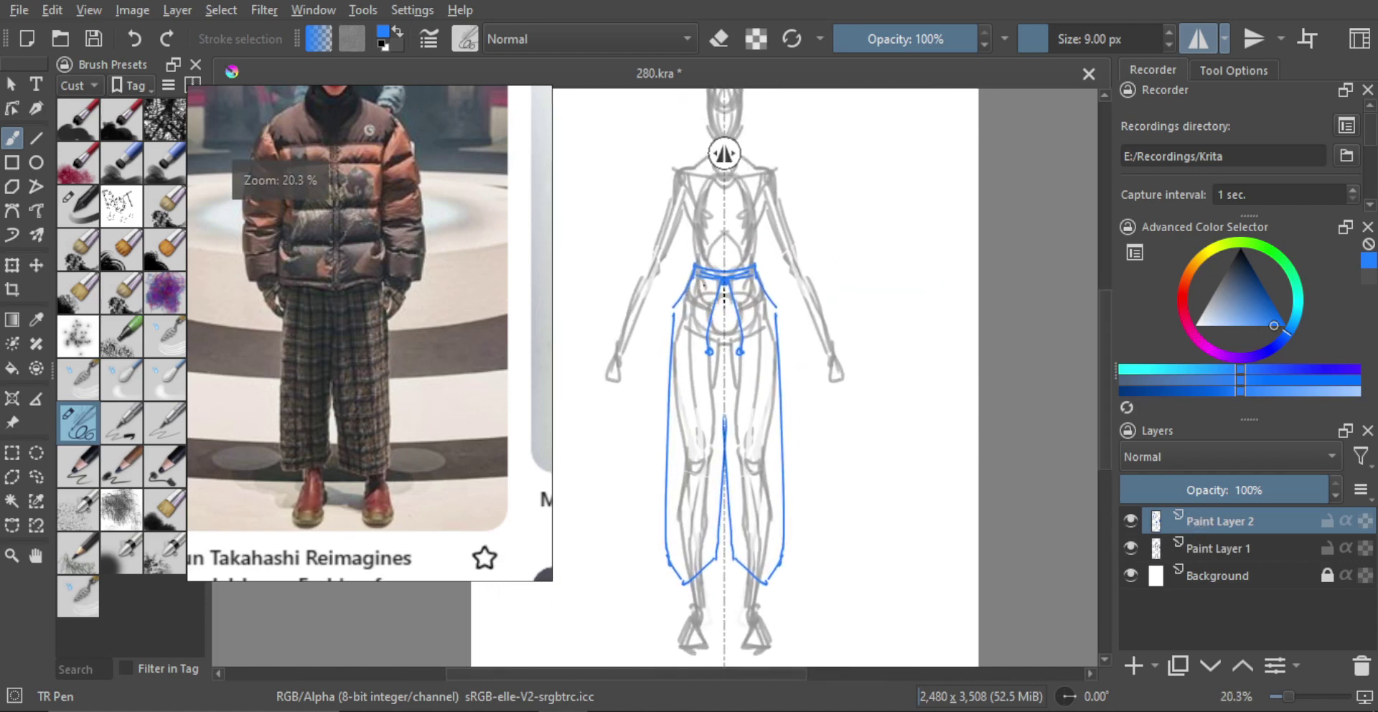
{"action": "scroll", "coordinate": [710, 265], "scroll_direction": "up", "scroll_amount": 1}
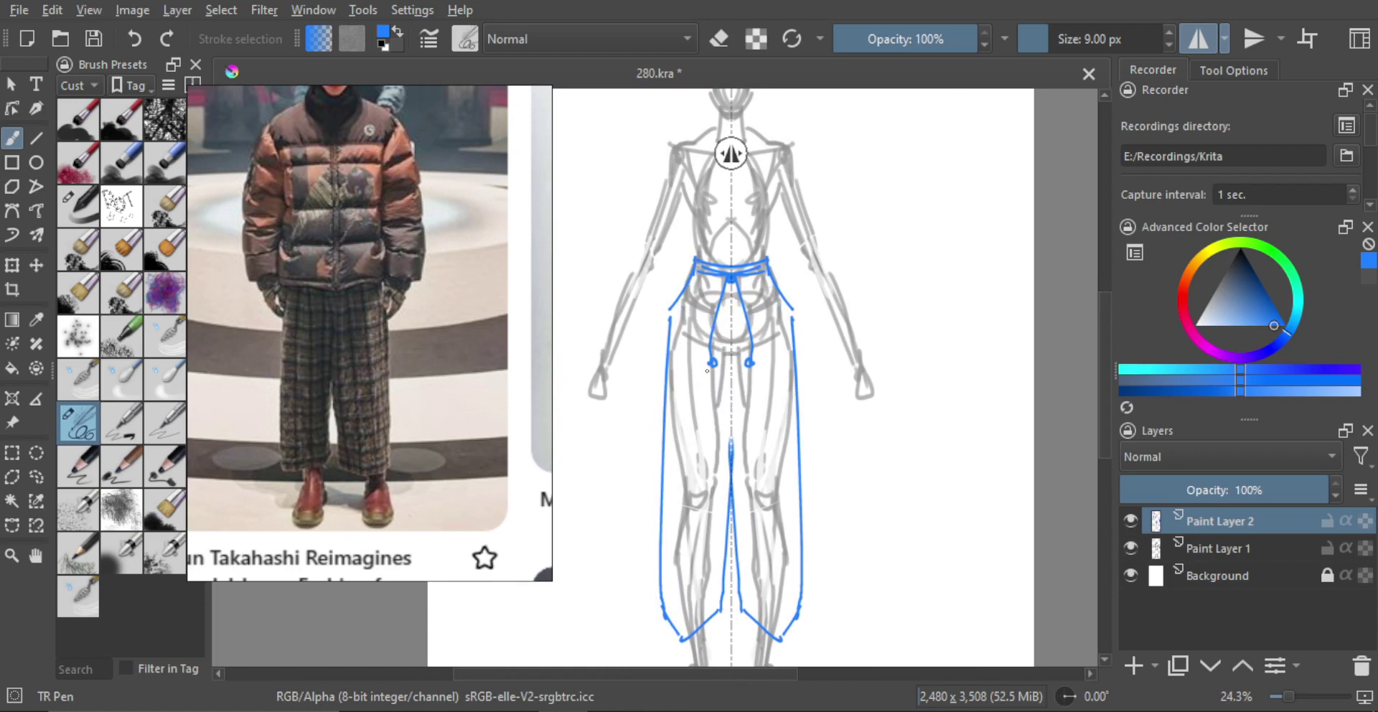
{"action": "key", "text": "ctrl+z"}
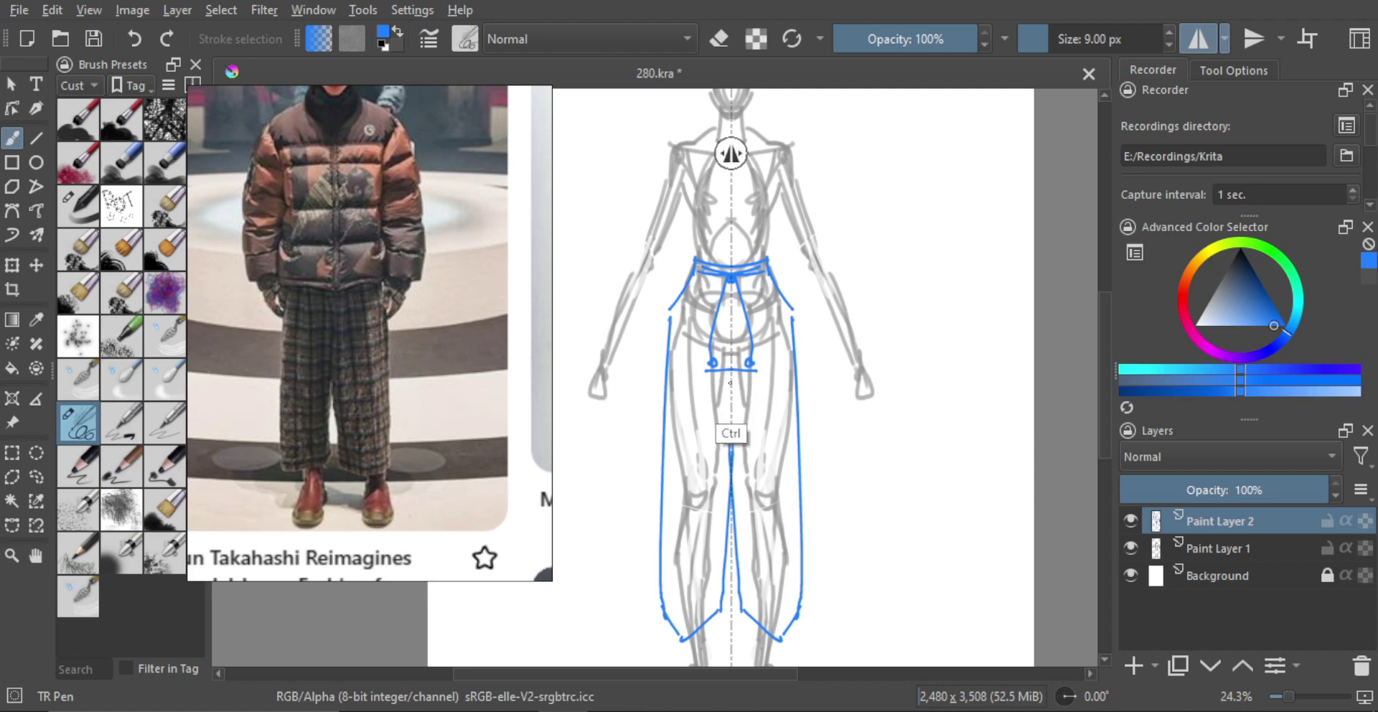
{"action": "left_click_drag", "start_coordinate": [731, 374], "coordinate": [703, 426]}
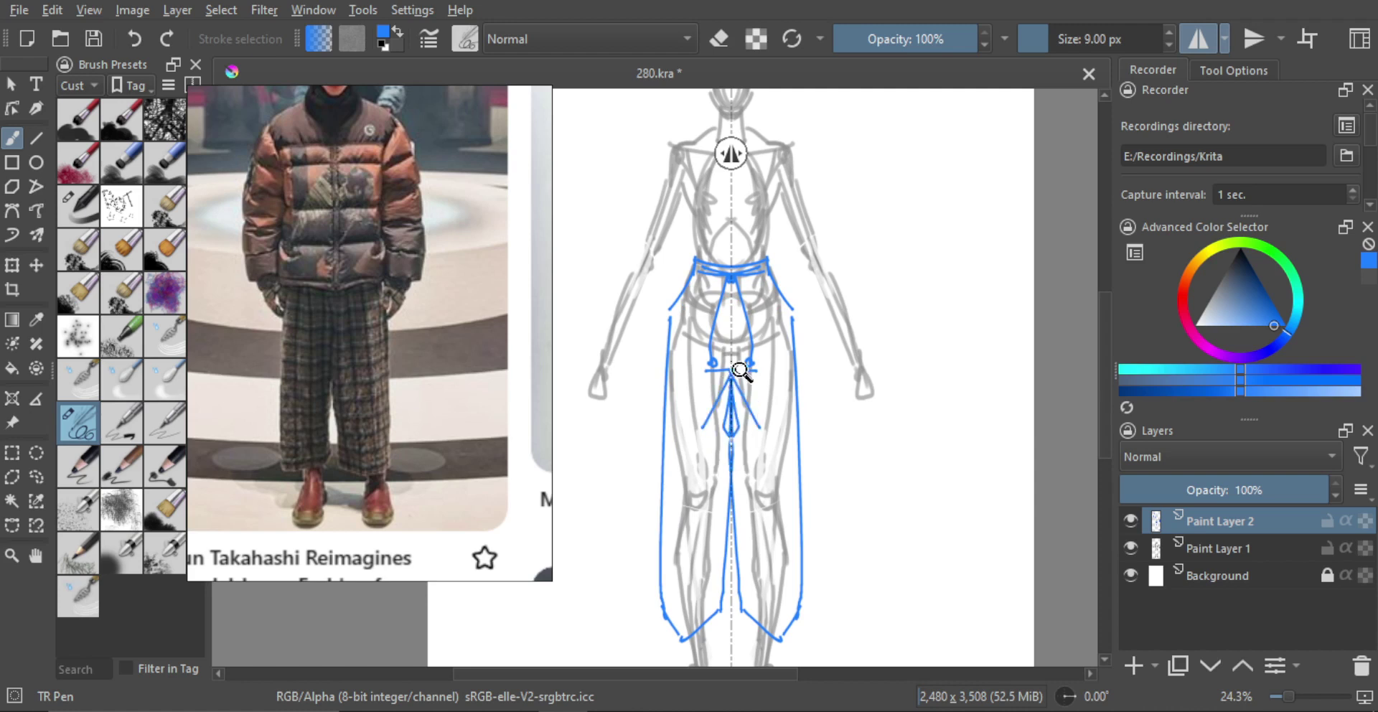
Draw mirrored curved horizontal plaid bands across the trousers, from the hips down to the hems.
{"action": "scroll", "coordinate": [740, 371], "scroll_direction": "down", "scroll_amount": 2}
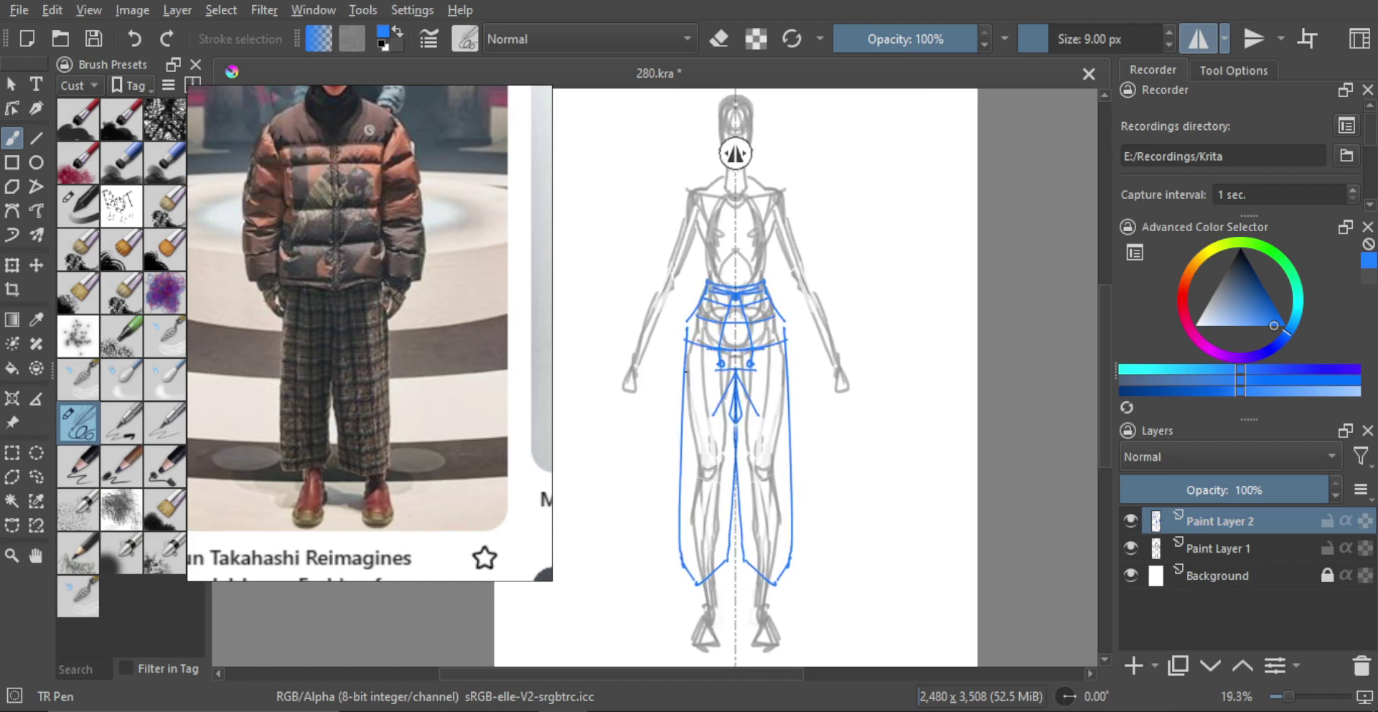
{"action": "mouse_move", "coordinate": [687, 371]}
{"action": "left_mouse_down"}
{"action": "mouse_move", "coordinate": [712, 378]}
{"action": "mouse_move", "coordinate": [711, 405]}
{"action": "left_mouse_up"}
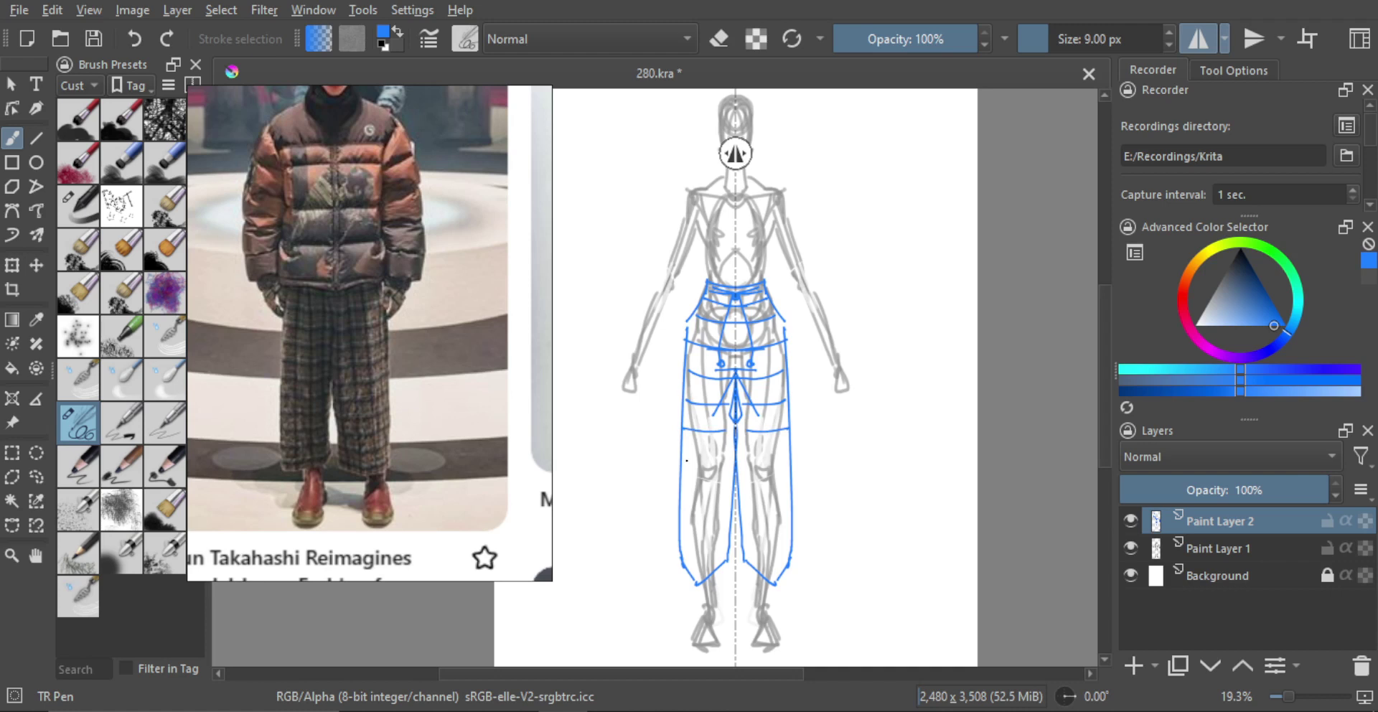
{"action": "left_click_drag", "start_coordinate": [682, 460], "coordinate": [723, 458]}
{"action": "key", "text": "ctrl+z"}
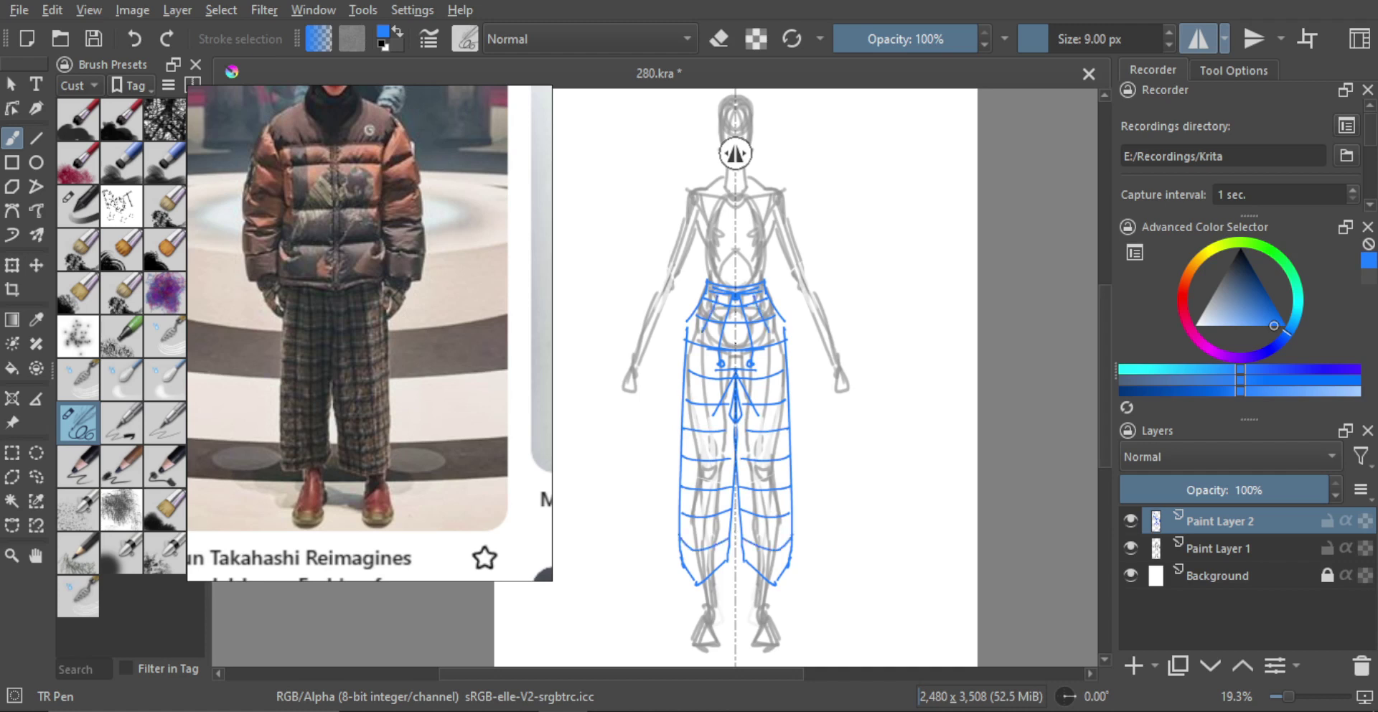
Draw a mirrored vertical plaid line down each trouser leg from hip to hem, undoing the short or faulty attempts.
{"action": "left_click_drag", "start_coordinate": [703, 332], "coordinate": [695, 385]}
{"action": "key", "text": "ctrl+z"}
{"action": "left_click_drag", "start_coordinate": [705, 324], "coordinate": [704, 376]}
{"action": "key", "text": "ctrl+z"}
{"action": "left_click_drag", "start_coordinate": [707, 479], "coordinate": [704, 395]}
{"action": "key", "text": "ctrl+z"}
{"action": "left_click_drag", "start_coordinate": [705, 319], "coordinate": [700, 448]}
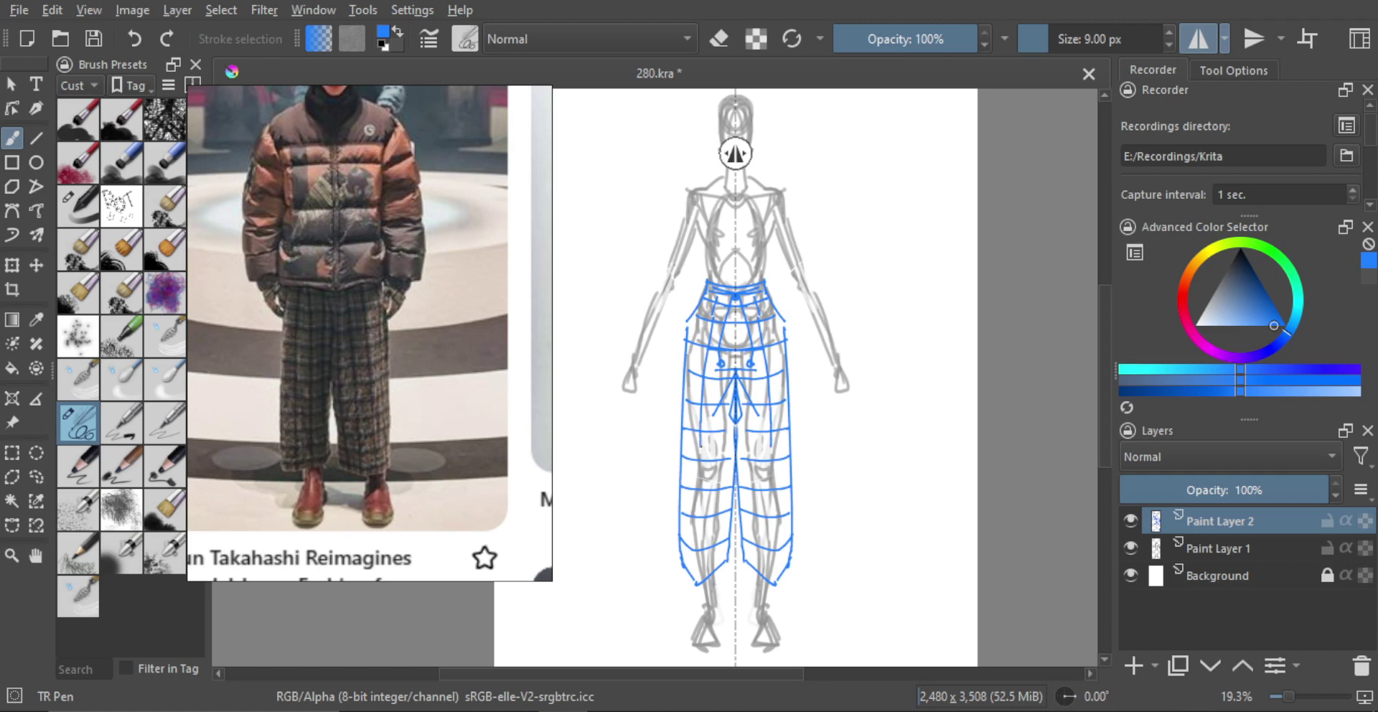
{"action": "key", "text": "ctrl+z"}
{"action": "left_click_drag", "start_coordinate": [706, 321], "coordinate": [699, 574]}
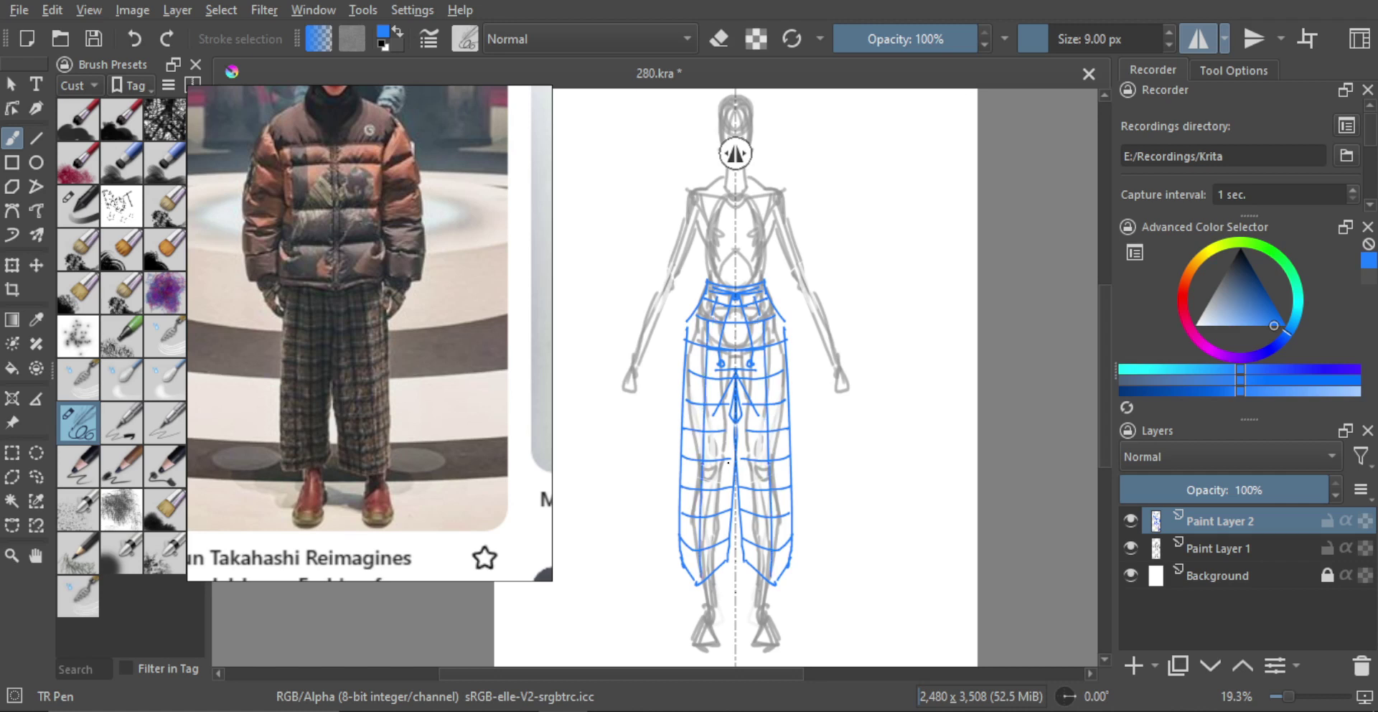
{"action": "scroll", "coordinate": [746, 323], "scroll_direction": "down", "scroll_amount": 1}
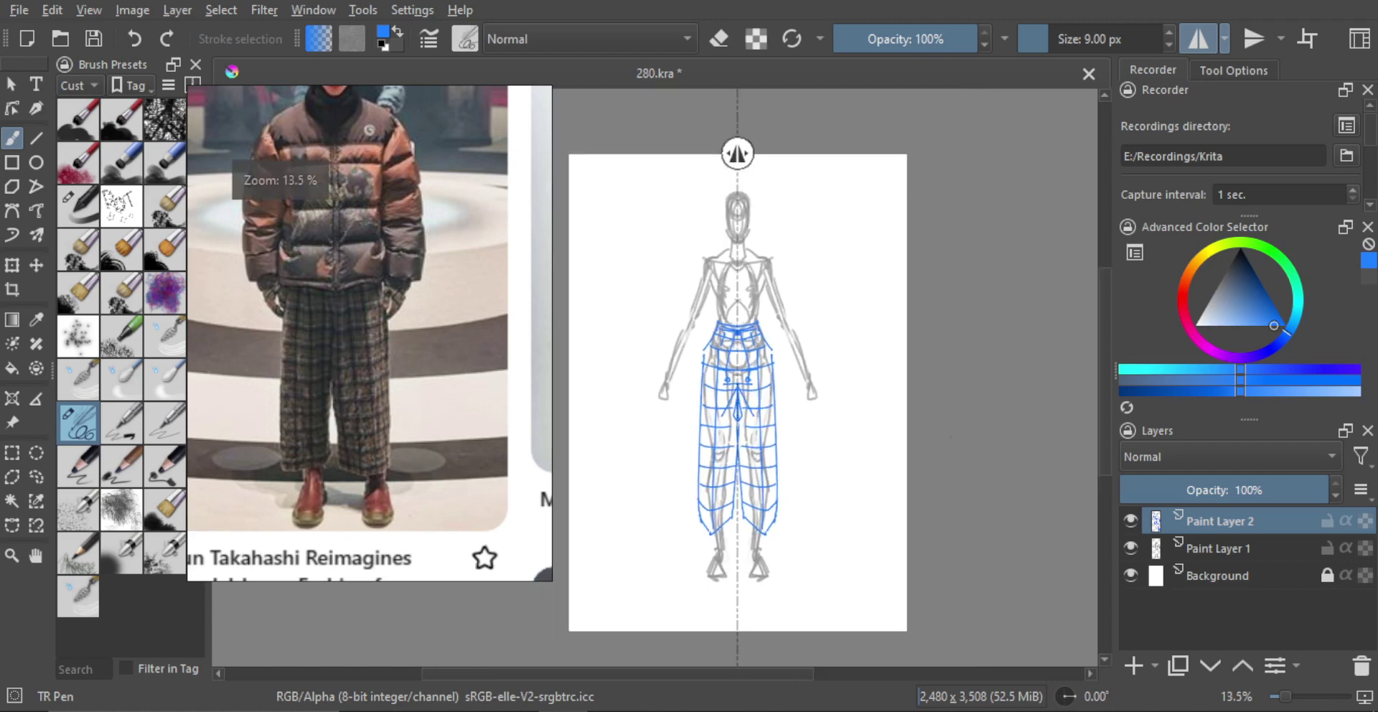
{"action": "left_click_drag", "start_coordinate": [764, 281], "coordinate": [771, 342]}
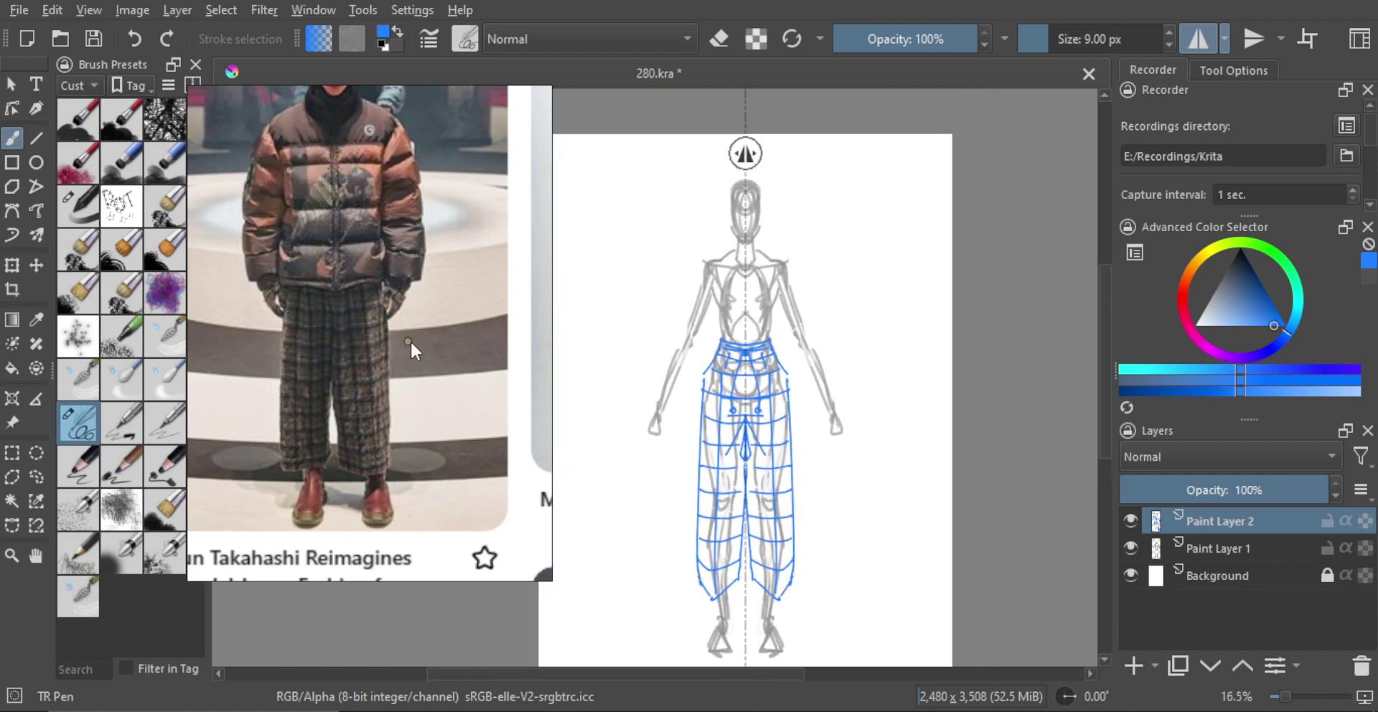
Check the boots in the plaid trousers reference and draw mirrored ankle shafts below the hems, flaring into pointed cuffs.
{"action": "scroll", "coordinate": [411, 339], "scroll_direction": "down", "scroll_amount": 5}
{"action": "scroll", "coordinate": [411, 337], "scroll_direction": "up", "scroll_amount": 5}
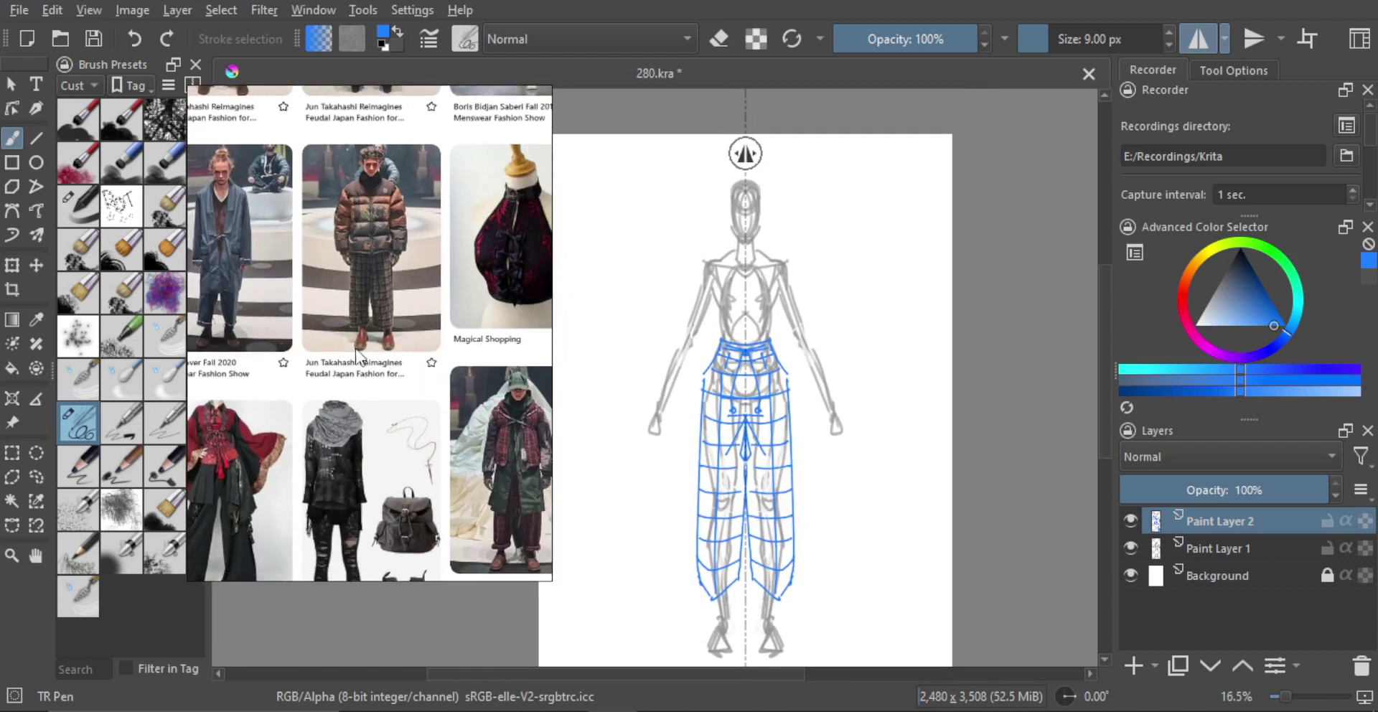
{"action": "scroll", "coordinate": [415, 380], "scroll_direction": "up", "scroll_amount": 1}
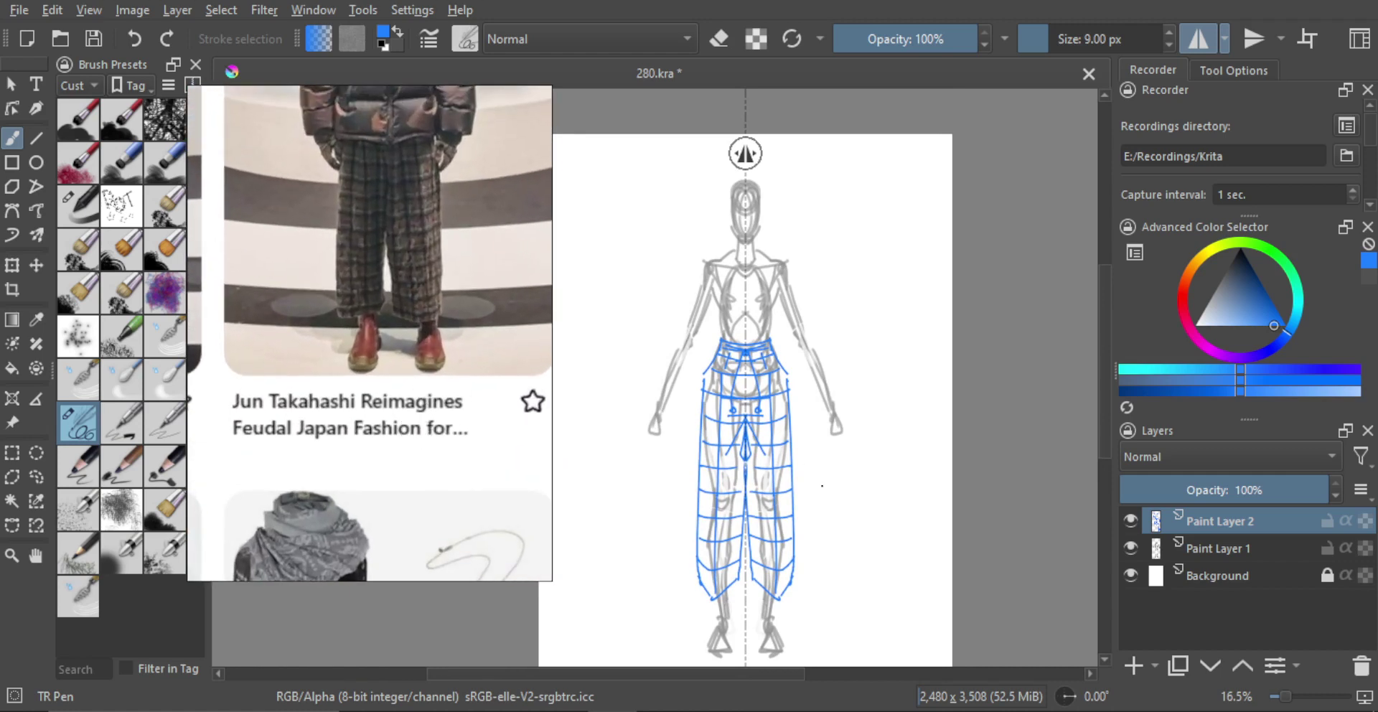
{"action": "left_click_drag", "start_coordinate": [840, 522], "coordinate": [839, 533]}
{"action": "key", "text": "ctrl+z"}
{"action": "mouse_move", "coordinate": [775, 599]}
{"action": "left_mouse_down"}
{"action": "mouse_move", "coordinate": [723, 436]}
{"action": "mouse_move", "coordinate": [738, 393]}
{"action": "mouse_move", "coordinate": [725, 467]}
{"action": "left_mouse_up"}
{"action": "key", "text": "ctrl+z"}
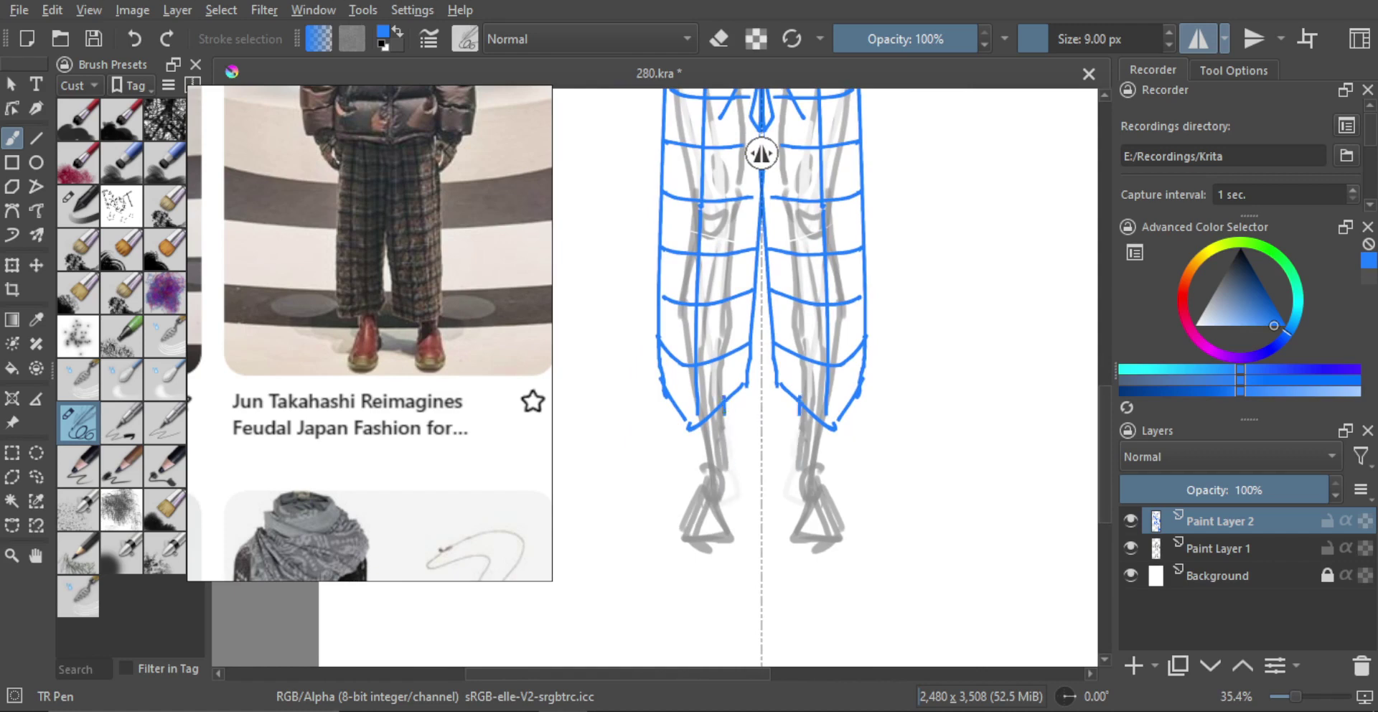
{"action": "key", "text": "ctrl+z"}
{"action": "mouse_move", "coordinate": [724, 414]}
{"action": "left_mouse_down"}
{"action": "mouse_move", "coordinate": [731, 474]}
{"action": "mouse_move", "coordinate": [693, 490]}
{"action": "mouse_move", "coordinate": [700, 463]}
{"action": "left_mouse_up"}
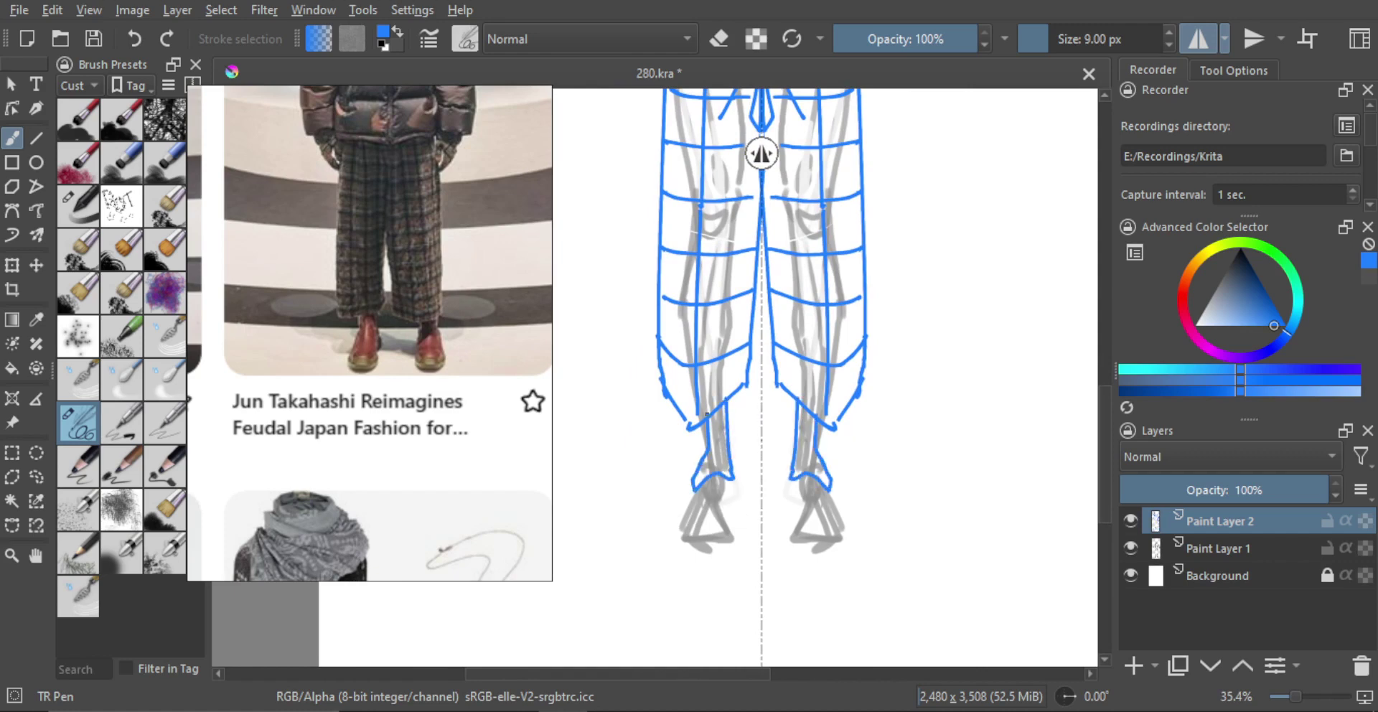
Draw mirrored overlapping shoe straps and toe shapes over the ankles and feet, undoing faulty strokes.
{"action": "scroll", "coordinate": [726, 459], "scroll_direction": "up", "scroll_amount": 1}
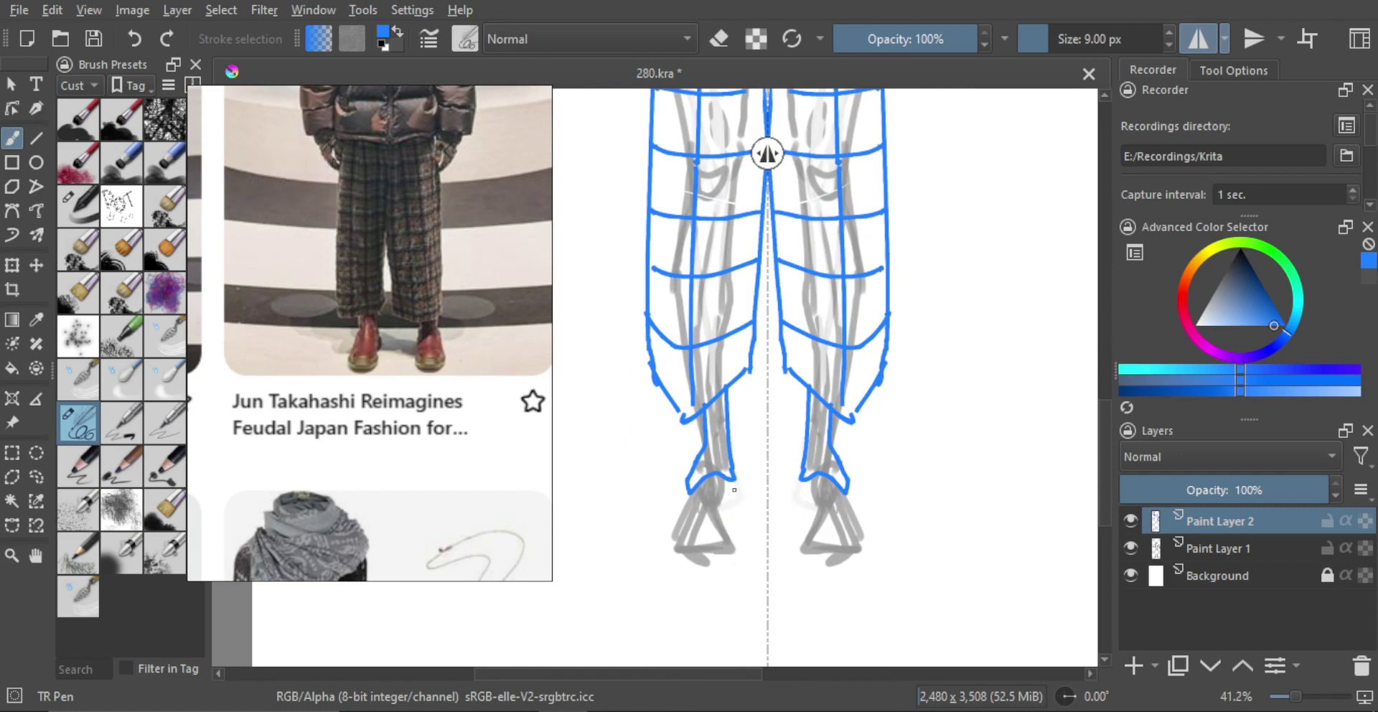
{"action": "mouse_move", "coordinate": [733, 480]}
{"action": "left_mouse_down"}
{"action": "mouse_move", "coordinate": [726, 522]}
{"action": "mouse_move", "coordinate": [707, 482]}
{"action": "mouse_move", "coordinate": [673, 522]}
{"action": "mouse_move", "coordinate": [728, 514]}
{"action": "left_mouse_up"}
{"action": "key", "text": "ctrl+z"}
{"action": "key", "text": "ctrl+z"}
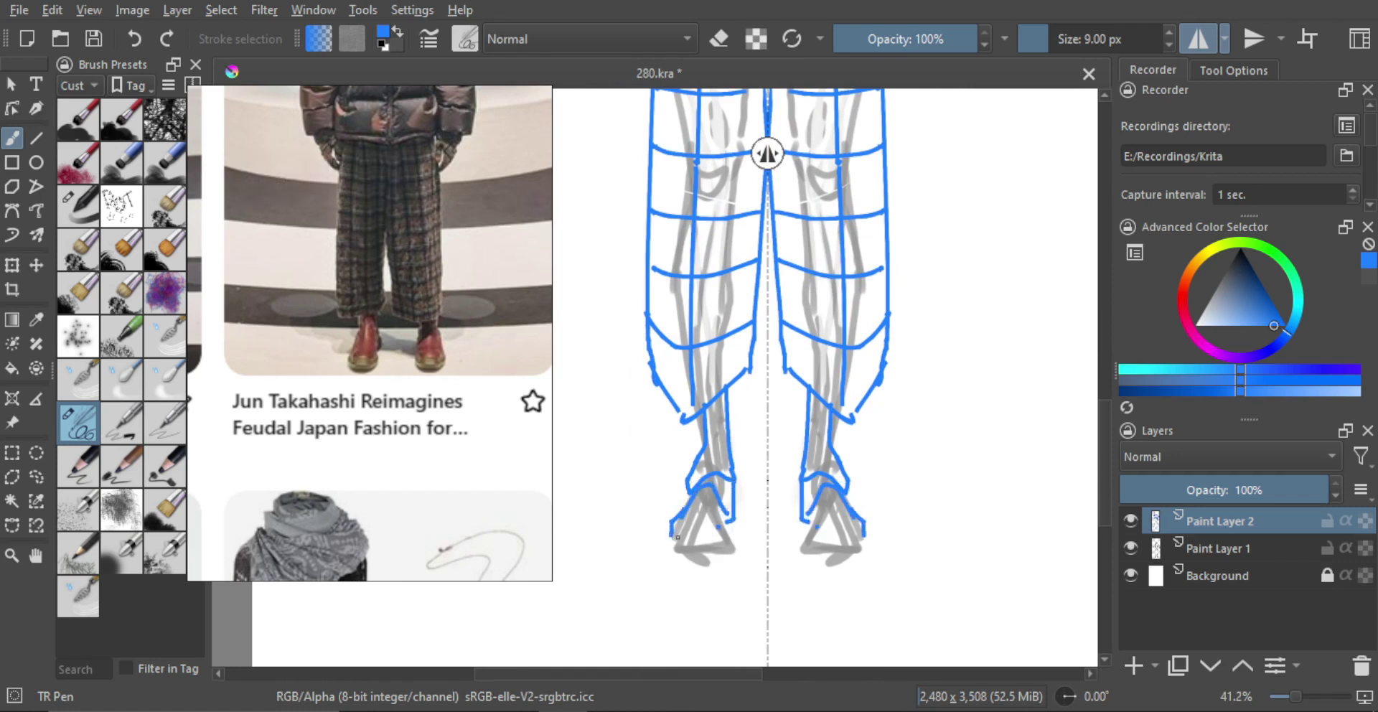
{"action": "key", "text": "ctrl+z"}
{"action": "mouse_move", "coordinate": [661, 539]}
{"action": "left_mouse_down"}
{"action": "mouse_move", "coordinate": [714, 522]}
{"action": "mouse_move", "coordinate": [722, 548]}
{"action": "mouse_move", "coordinate": [677, 550]}
{"action": "mouse_move", "coordinate": [719, 555]}
{"action": "mouse_move", "coordinate": [691, 526]}
{"action": "mouse_move", "coordinate": [716, 503]}
{"action": "mouse_move", "coordinate": [729, 514]}
{"action": "left_mouse_up"}
{"action": "key", "text": "ctrl+z"}
{"action": "key", "text": "ctrl+z"}
{"action": "key", "text": "ctrl+z"}
{"action": "key", "text": "ctrl+z"}
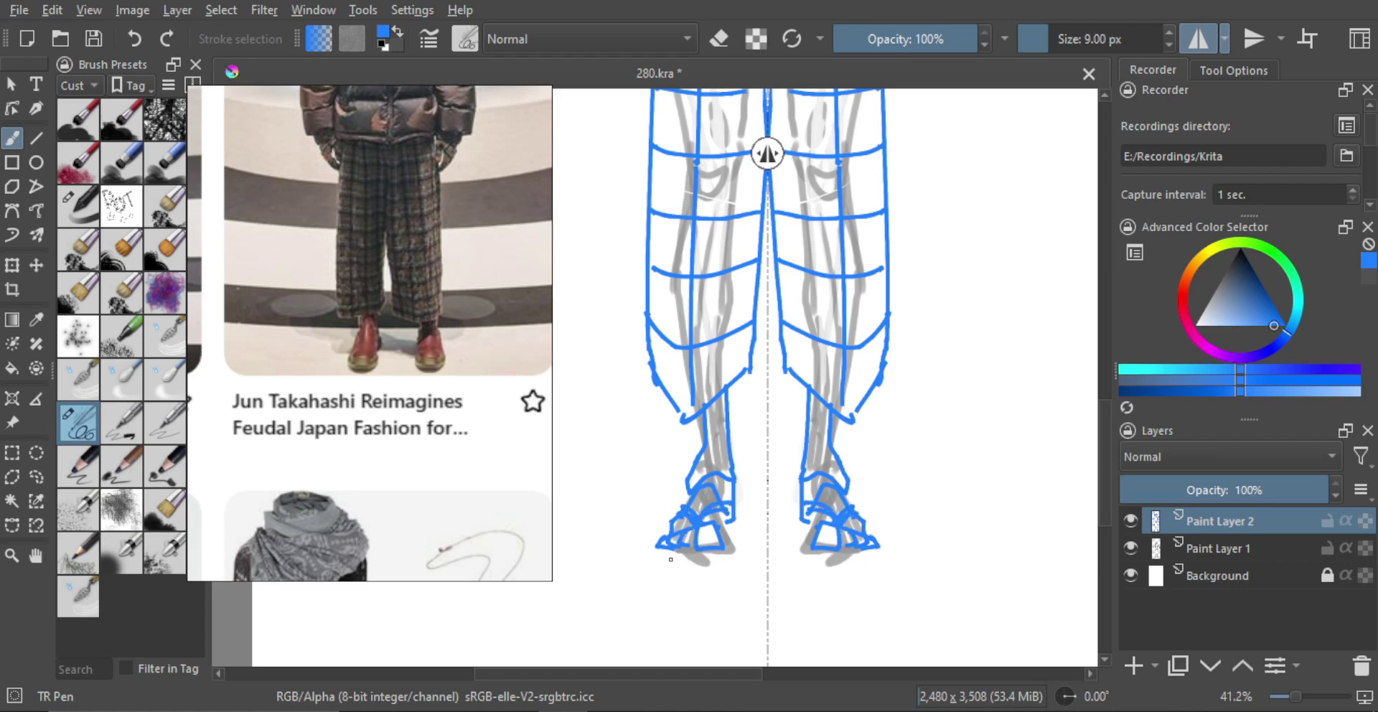
Finish the mirrored shoes with sole strokes under the toes and an inner heel line.
{"action": "left_click_drag", "start_coordinate": [661, 551], "coordinate": [684, 557]}
{"action": "key", "text": "ctrl+z"}
{"action": "left_click_drag", "start_coordinate": [737, 495], "coordinate": [737, 528]}
{"action": "scroll", "coordinate": [700, 538], "scroll_direction": "down", "scroll_amount": 2}
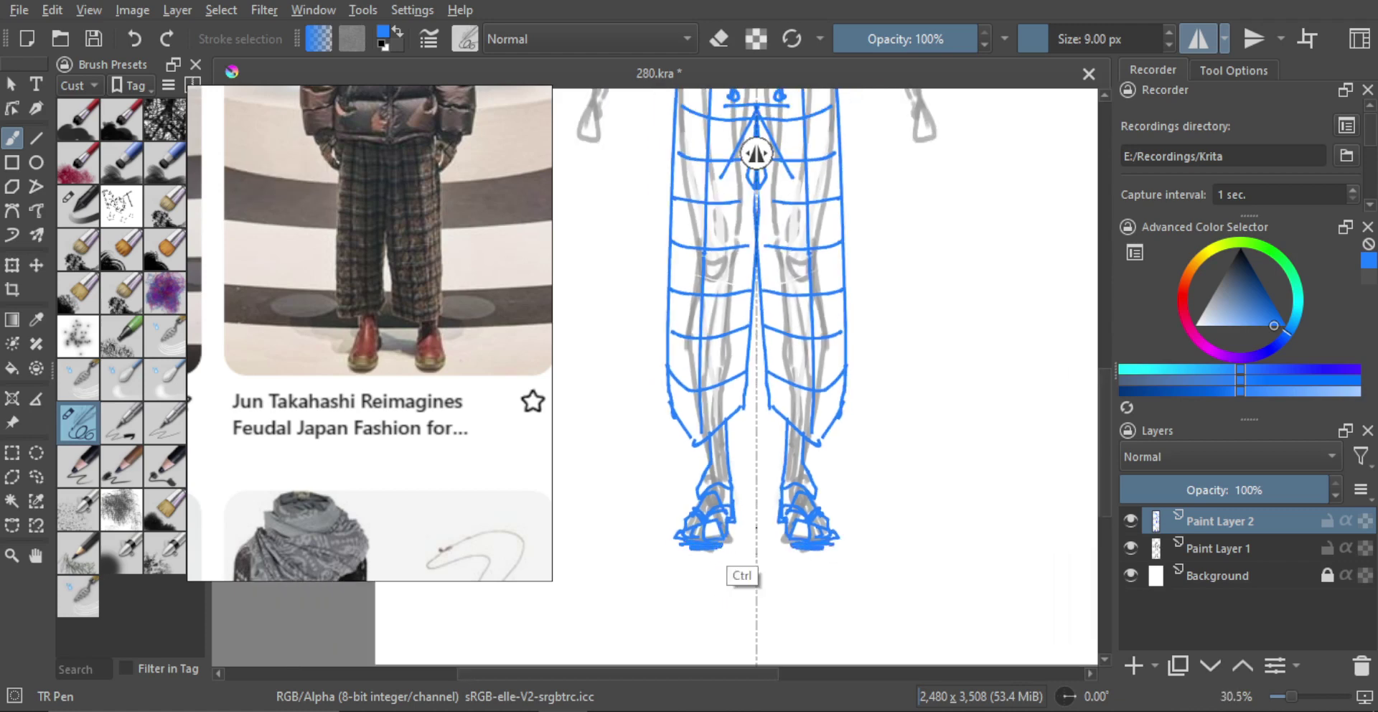
{"action": "scroll", "coordinate": [743, 574], "scroll_direction": "down", "scroll_amount": 4}
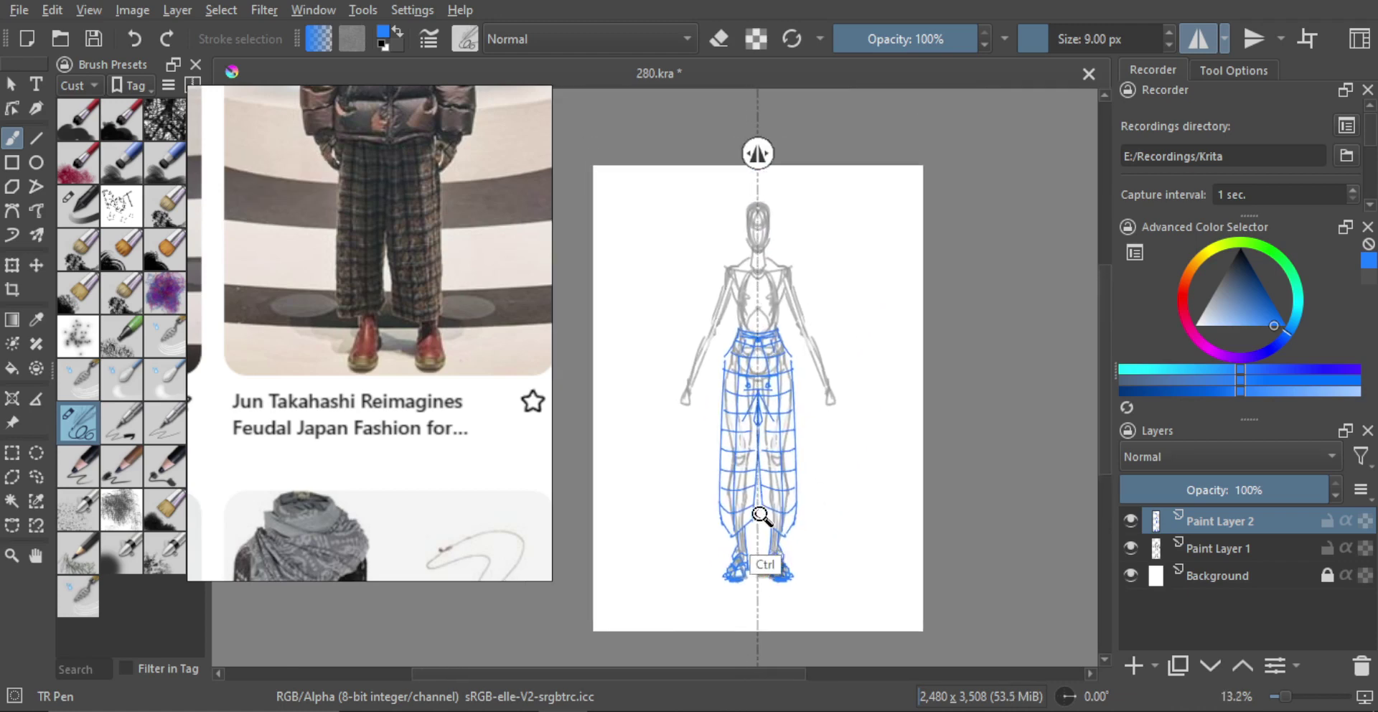
Select both shoes with freehand outlines, transform them to be slightly shorter from the soles, and clear the selection.
{"action": "scroll", "coordinate": [744, 559], "scroll_direction": "up", "scroll_amount": 4}
{"action": "key", "text": "l"}
{"action": "mouse_move", "coordinate": [698, 438]}
{"action": "left_mouse_down"}
{"action": "mouse_move", "coordinate": [724, 419]}
{"action": "mouse_move", "coordinate": [655, 542]}
{"action": "mouse_move", "coordinate": [695, 440]}
{"action": "left_mouse_up"}
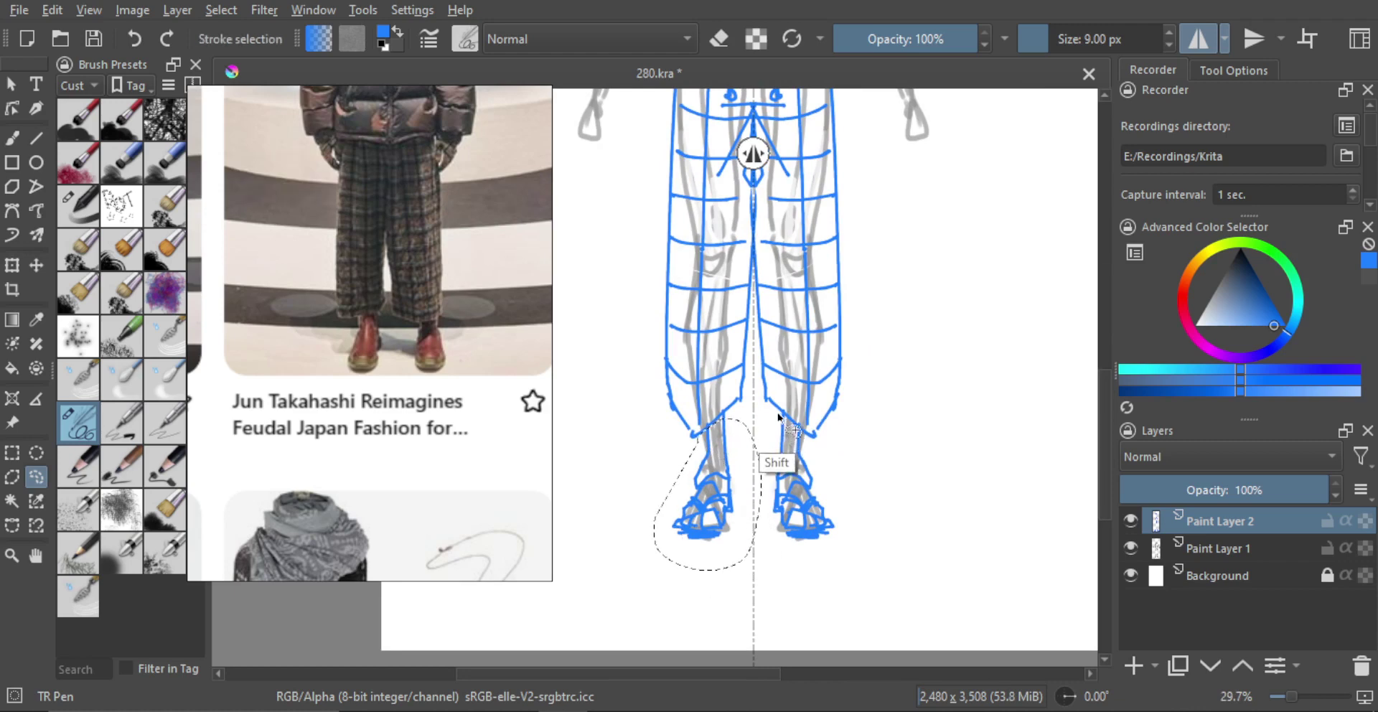
{"action": "mouse_move", "coordinate": [800, 437]}
{"action": "left_mouse_down"}
{"action": "mouse_move", "coordinate": [845, 484]}
{"action": "mouse_move", "coordinate": [798, 568]}
{"action": "mouse_move", "coordinate": [750, 509]}
{"action": "mouse_move", "coordinate": [773, 412]}
{"action": "left_mouse_up"}
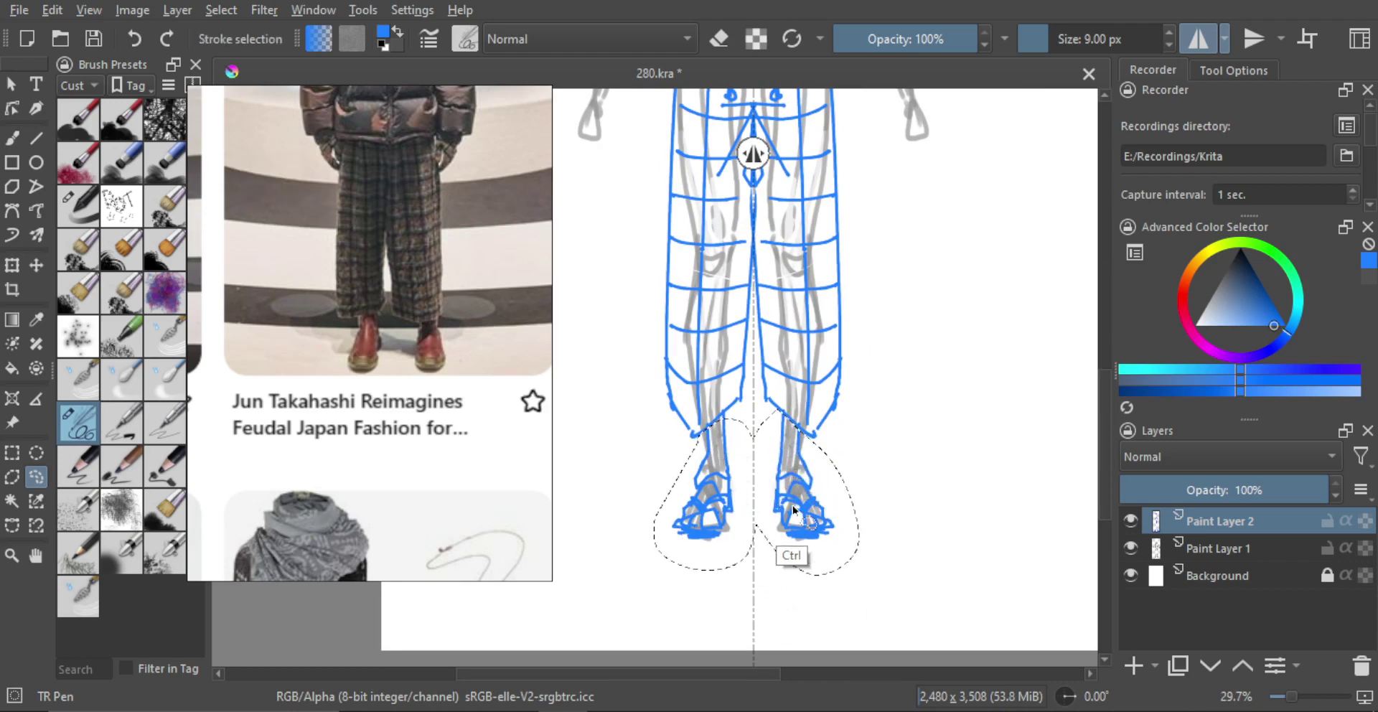
{"action": "key", "text": "ctrl+y"}
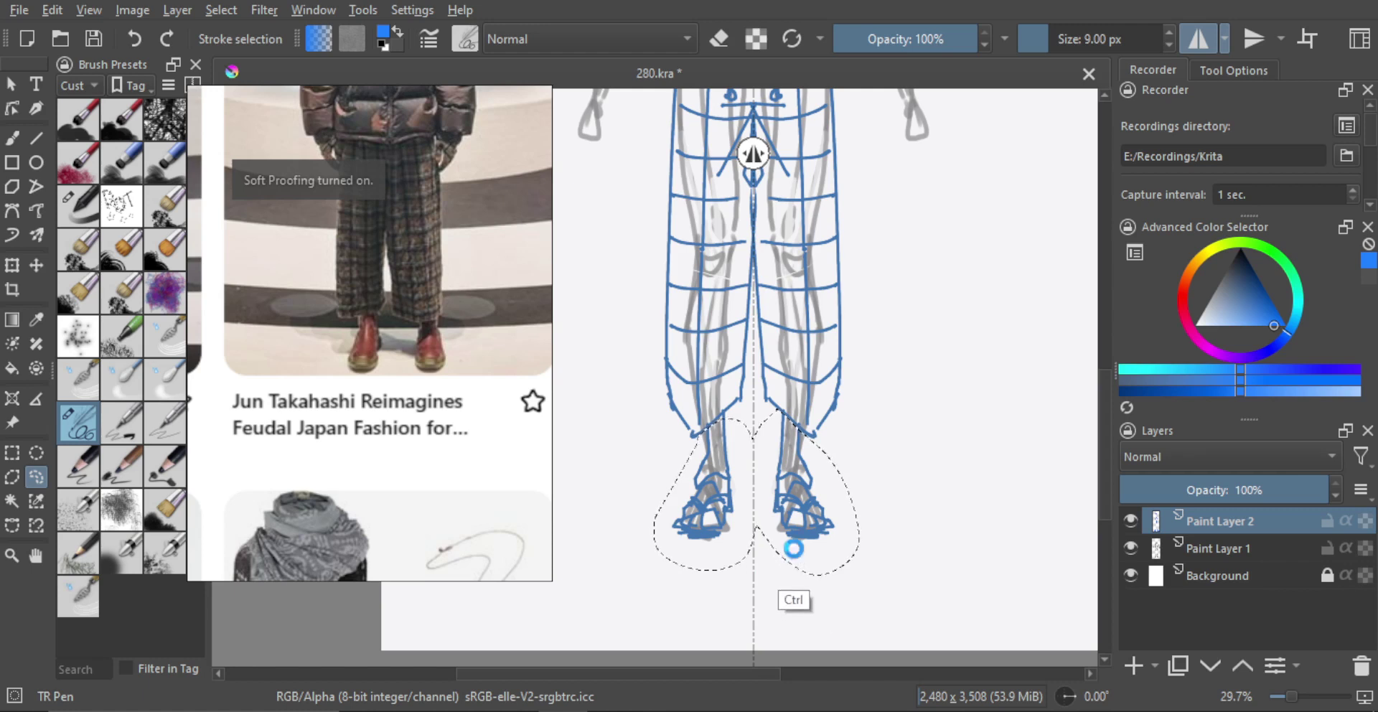
{"action": "key", "text": "ctrl+t"}
{"action": "left_click_drag", "start_coordinate": [757, 574], "coordinate": [757, 559]}
{"action": "key", "text": "Return"}
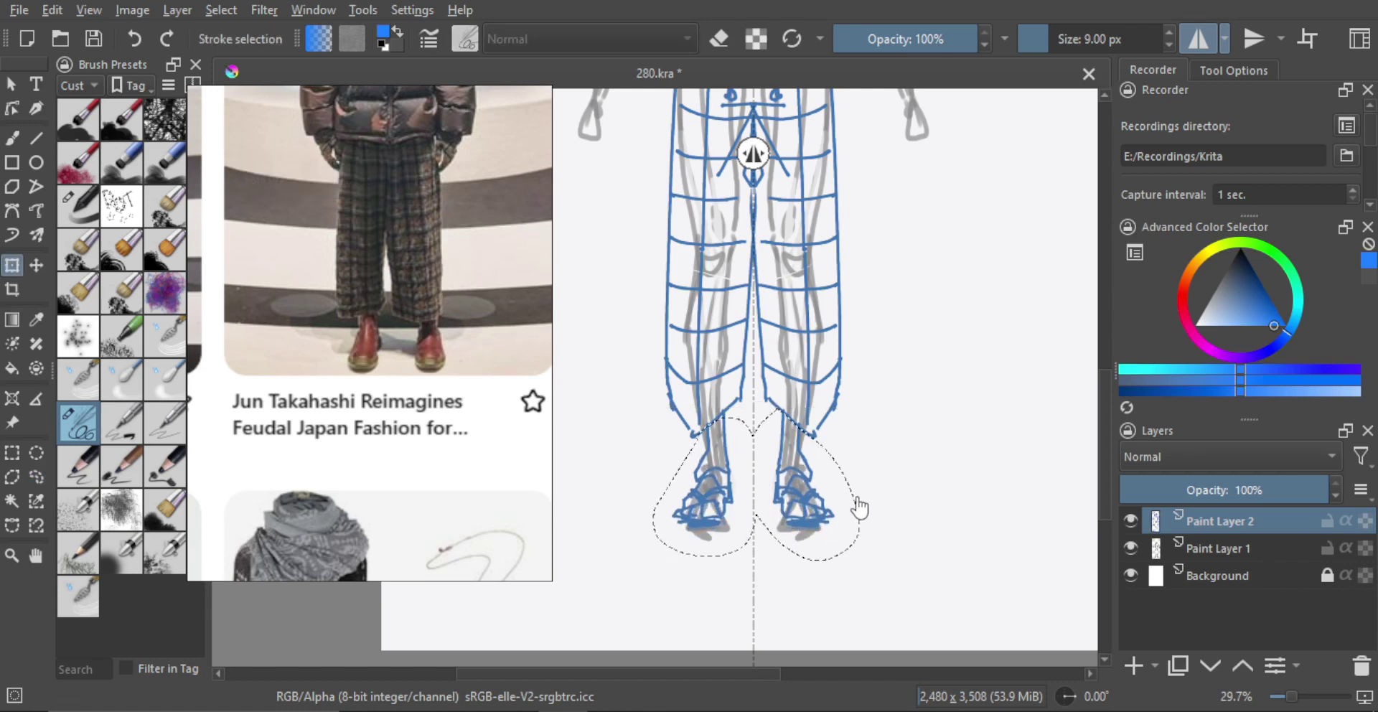
{"action": "key", "text": "l"}
{"action": "key", "text": "ctrl+shift+a"}
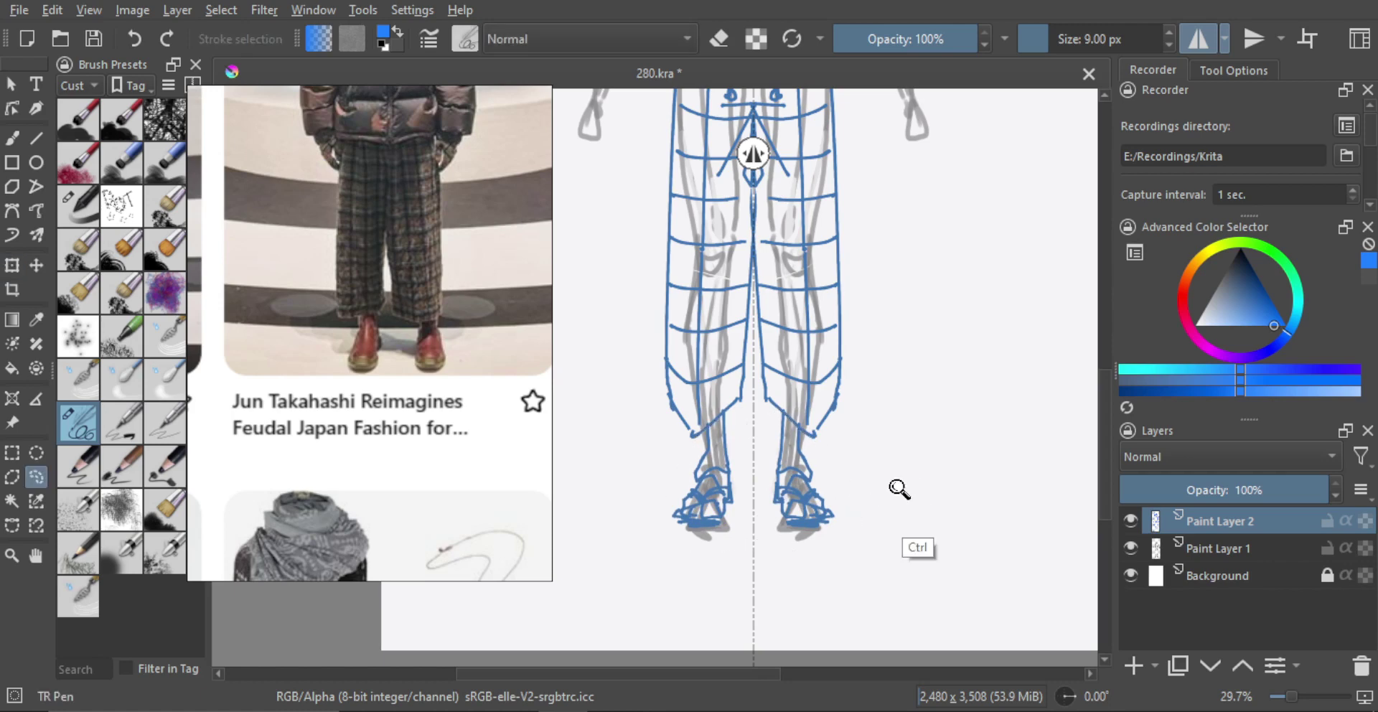
{"action": "key", "text": "ctrl+y"}
{"action": "key", "text": "b"}
{"action": "left_click_drag", "start_coordinate": [913, 371], "coordinate": [871, 417]}
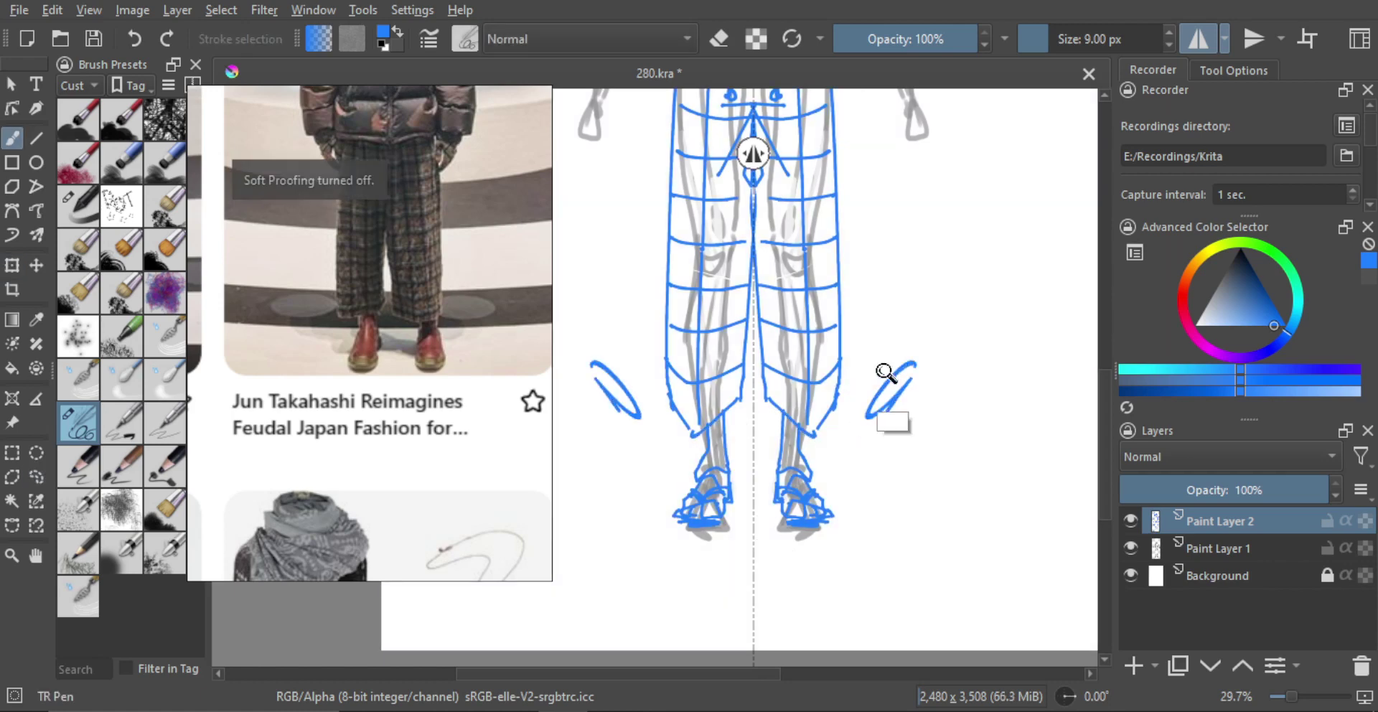
{"action": "key", "text": "ctrl+z"}
Browse the fashion references and examine the long blue coat and the draped mannequin dress up close.
{"action": "left_click_drag", "start_coordinate": [859, 315], "coordinate": [803, 529]}
{"action": "left_click_drag", "start_coordinate": [790, 369], "coordinate": [787, 399]}
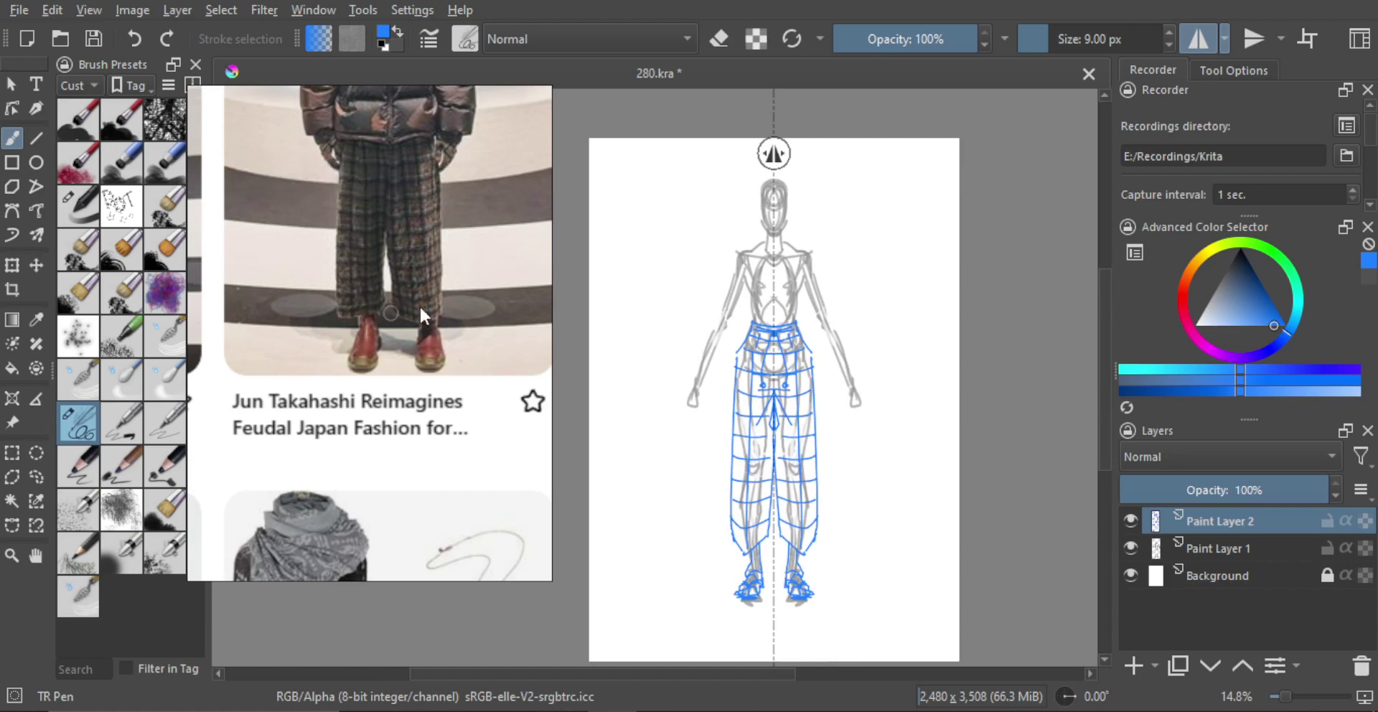
{"action": "scroll", "coordinate": [420, 307], "scroll_direction": "down", "scroll_amount": 6}
{"action": "left_click_drag", "start_coordinate": [345, 239], "coordinate": [377, 296]}
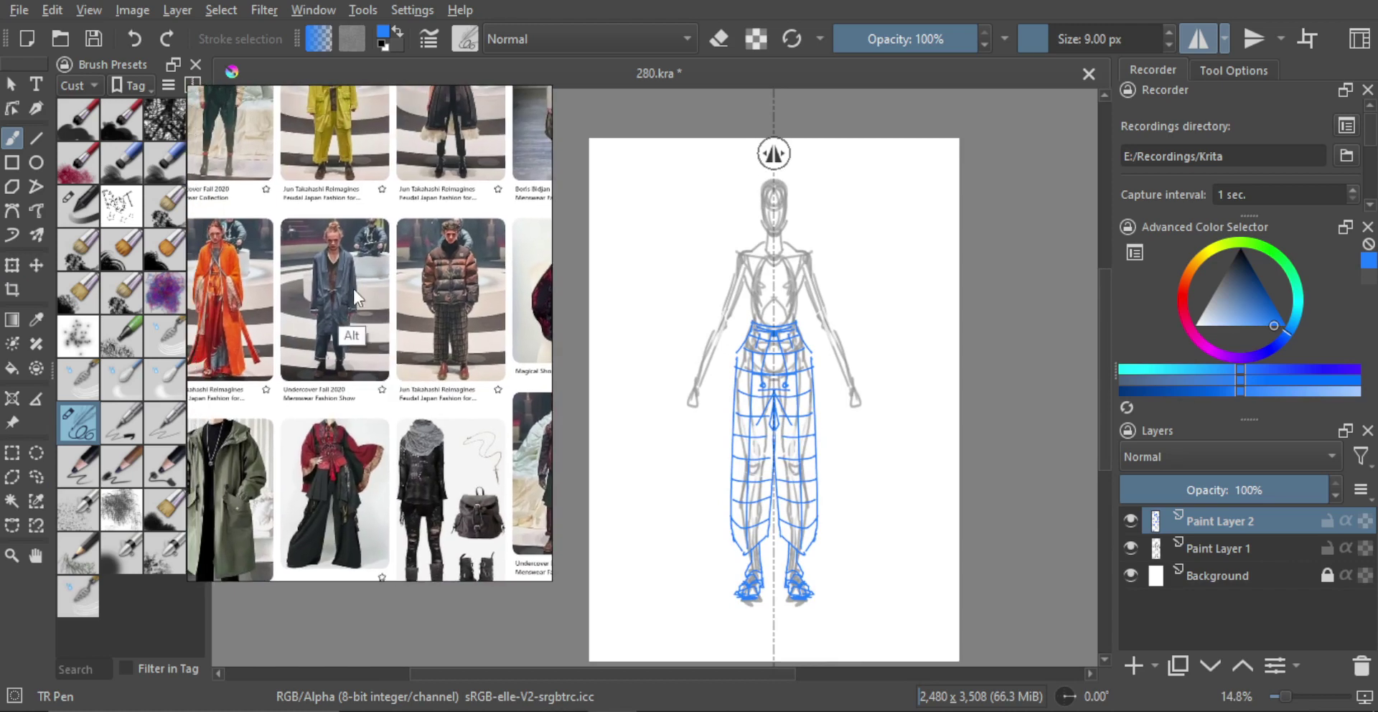
{"action": "scroll", "coordinate": [401, 316], "scroll_direction": "up", "scroll_amount": 4}
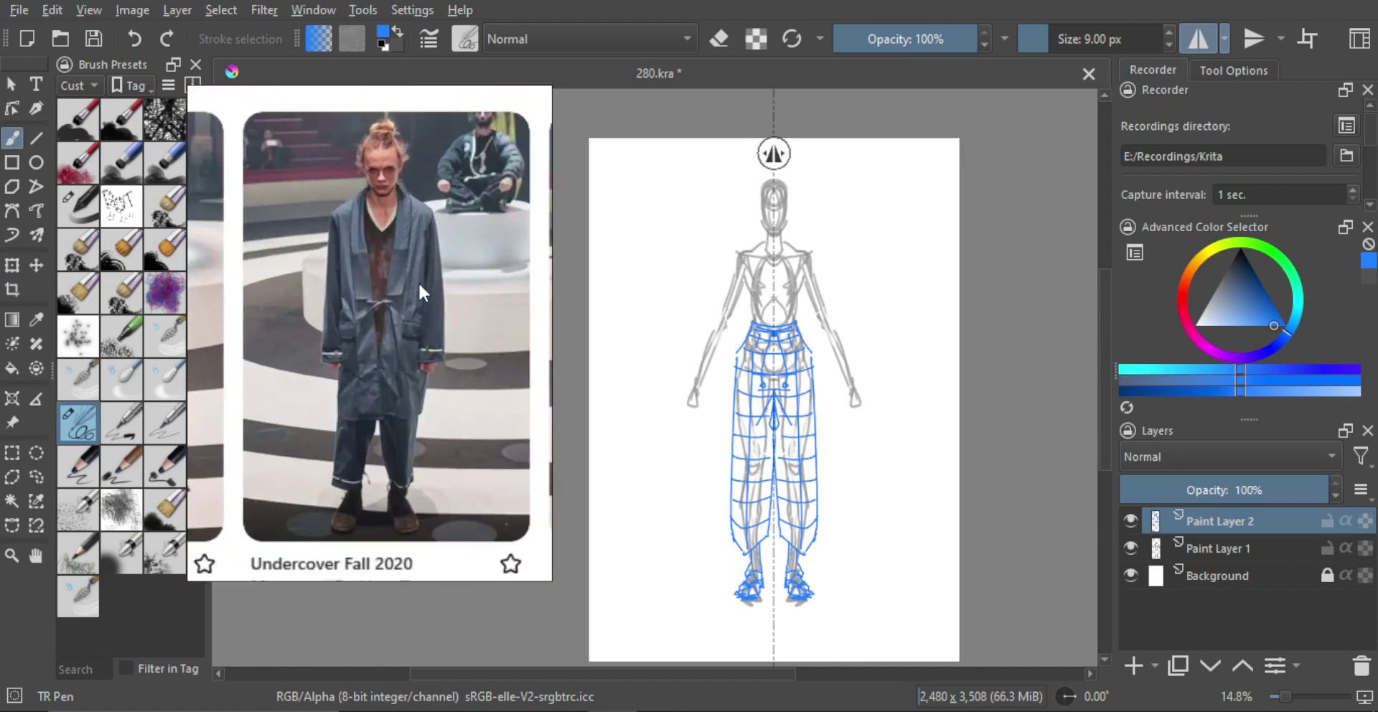
{"action": "scroll", "coordinate": [412, 297], "scroll_direction": "down", "scroll_amount": 3}
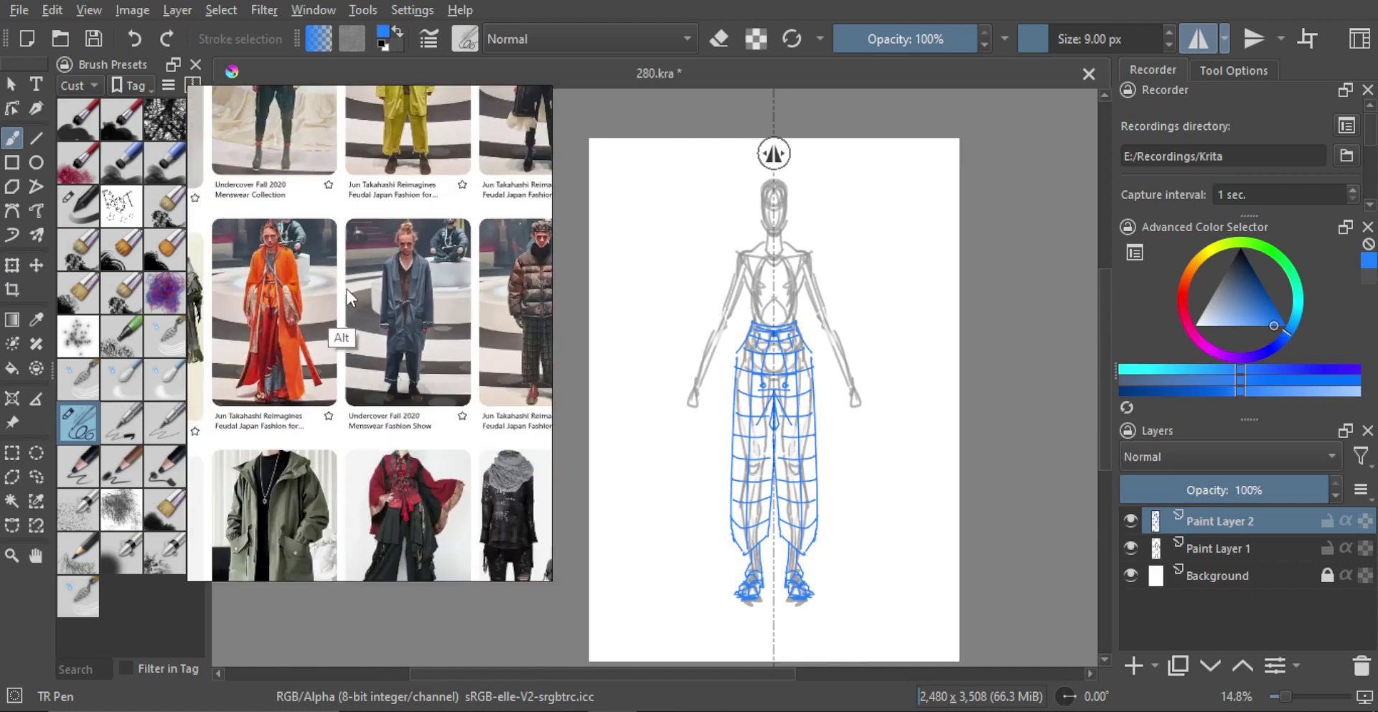
{"action": "scroll", "coordinate": [424, 378], "scroll_direction": "up", "scroll_amount": 1}
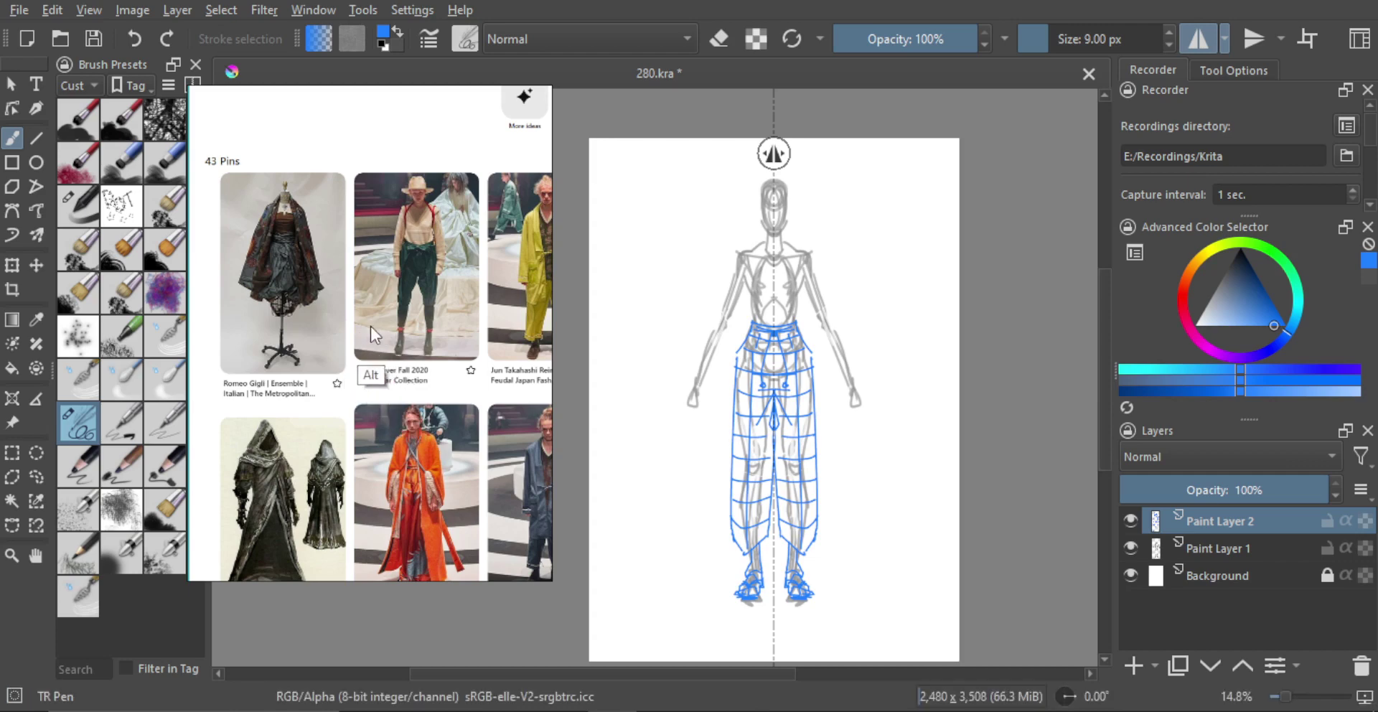
{"action": "scroll", "coordinate": [363, 381], "scroll_direction": "up", "scroll_amount": 4}
{"action": "scroll", "coordinate": [378, 304], "scroll_direction": "up", "scroll_amount": 4}
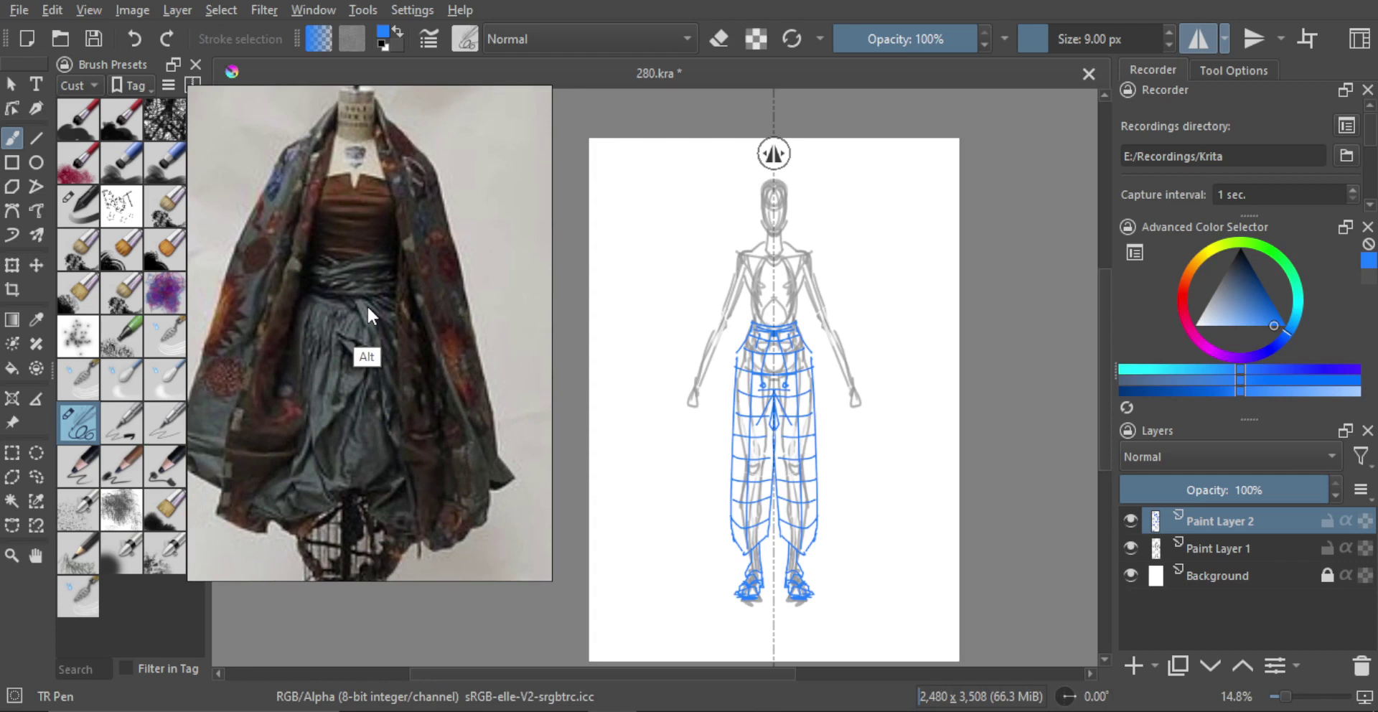
{"action": "scroll", "coordinate": [393, 315], "scroll_direction": "down", "scroll_amount": 2}
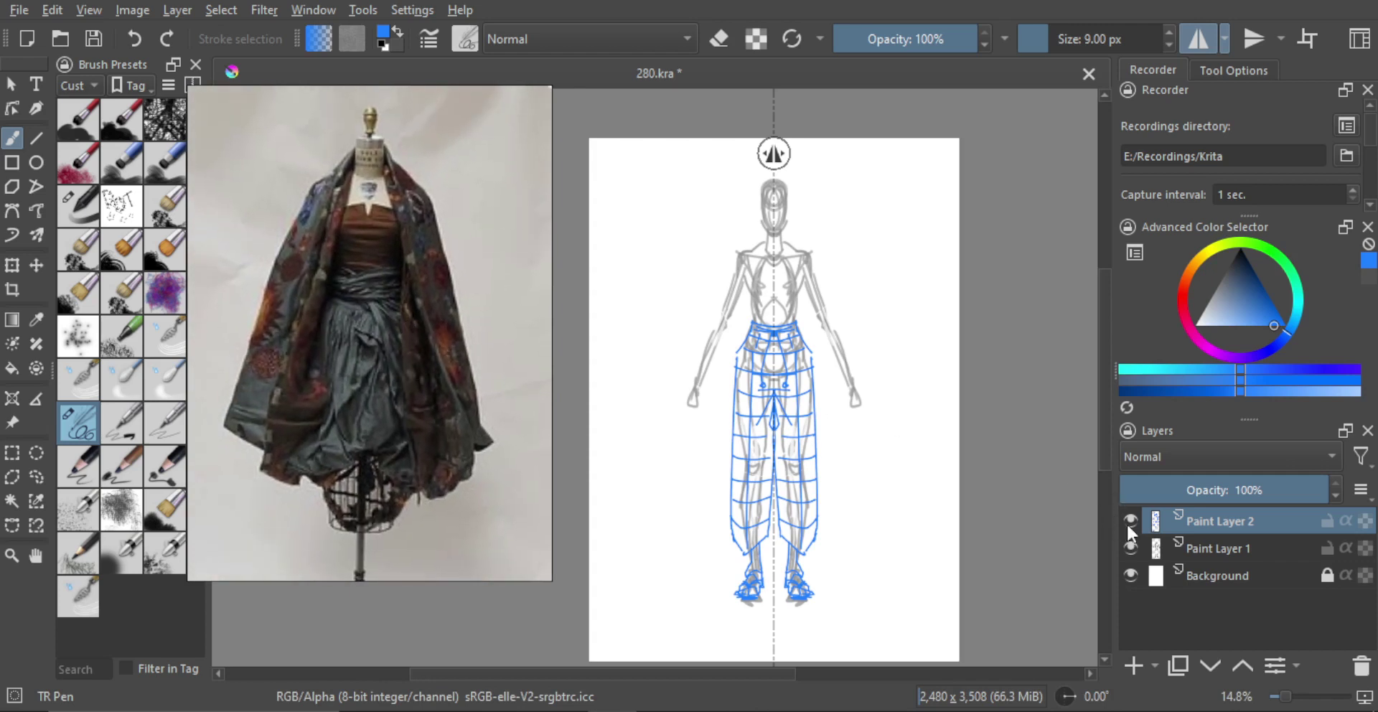
Add a new paint layer above the trousers and draw mirrored straps from the shoulders down to the chest.
{"action": "left_click", "coordinate": [1133, 665]}
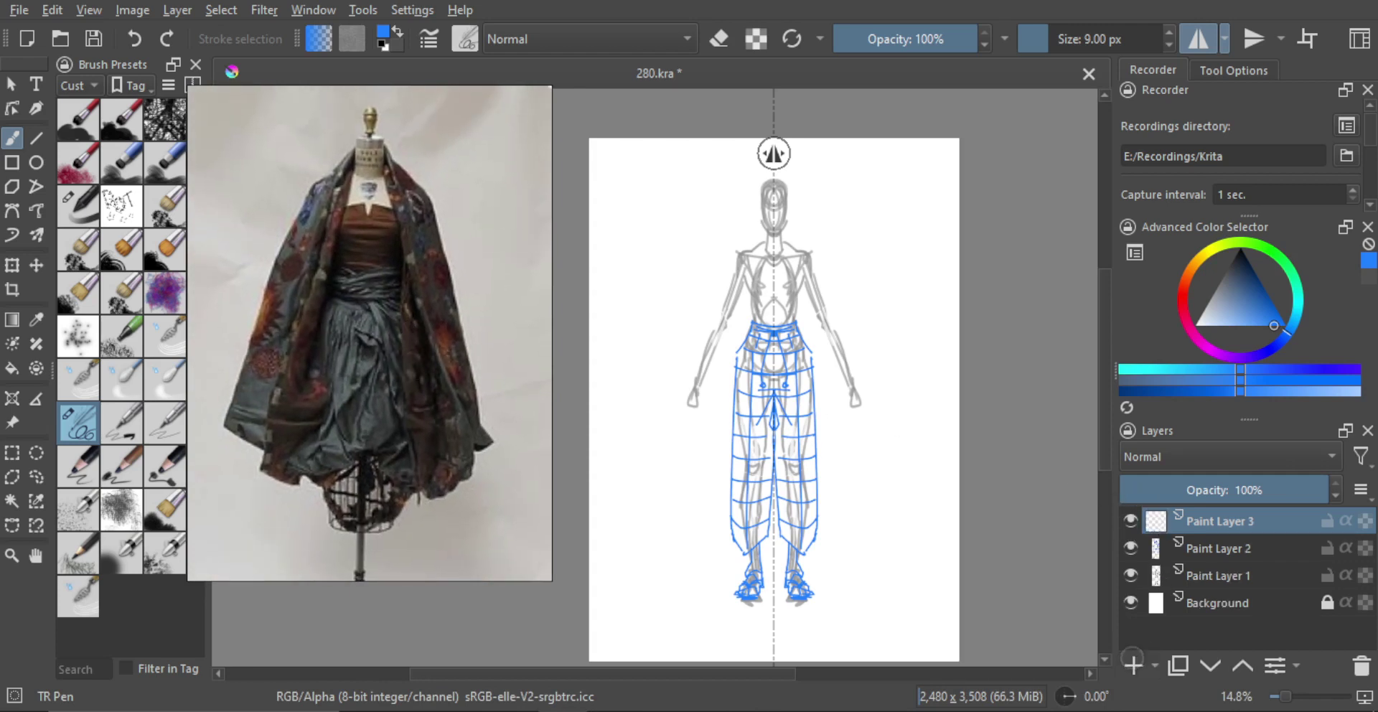
{"action": "left_click_drag", "start_coordinate": [845, 280], "coordinate": [861, 277]}
{"action": "key", "text": "ctrl+z"}
{"action": "mouse_move", "coordinate": [779, 282]}
{"action": "left_mouse_down"}
{"action": "mouse_move", "coordinate": [835, 193]}
{"action": "mouse_move", "coordinate": [762, 286]}
{"action": "mouse_move", "coordinate": [784, 253]}
{"action": "left_mouse_up"}
{"action": "scroll", "coordinate": [783, 253], "scroll_direction": "up", "scroll_amount": 2}
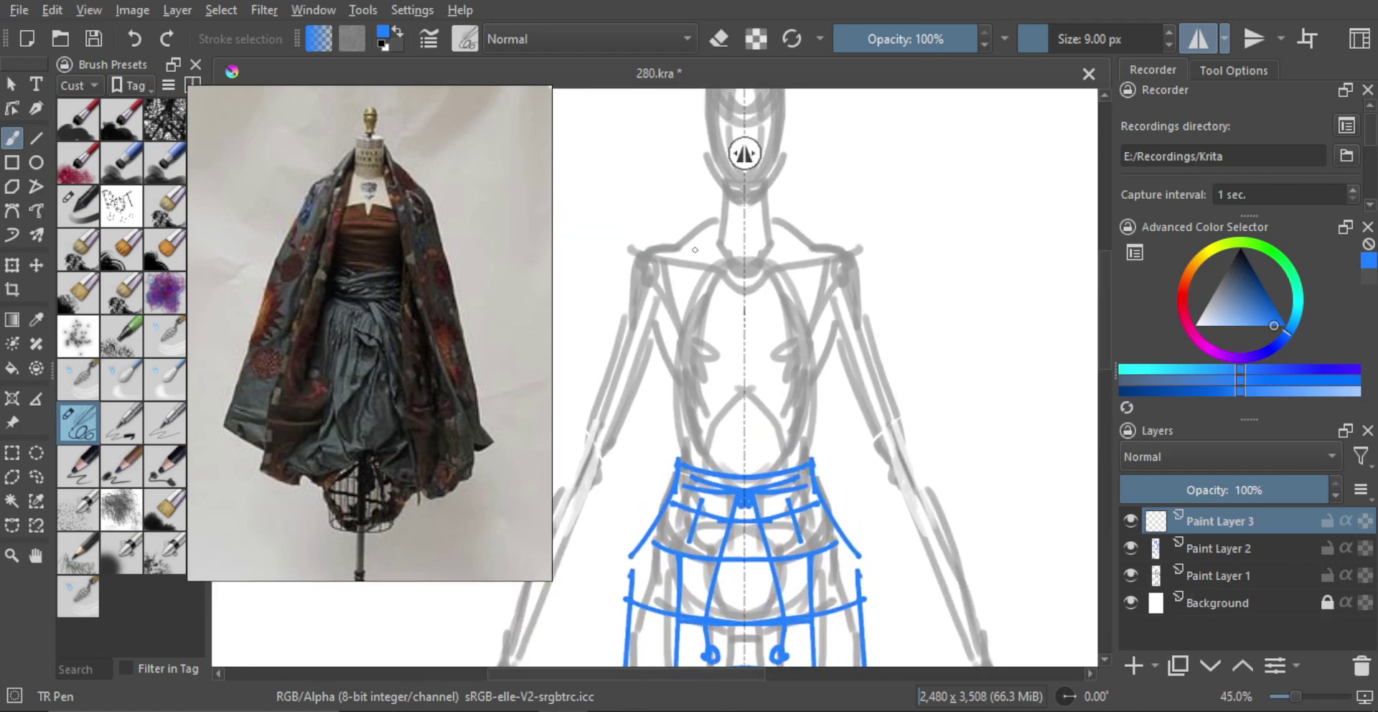
{"action": "mouse_move", "coordinate": [689, 238]}
{"action": "left_mouse_down"}
{"action": "mouse_move", "coordinate": [689, 322]}
{"action": "mouse_move", "coordinate": [688, 296]}
{"action": "mouse_move", "coordinate": [735, 291]}
{"action": "left_mouse_up"}
{"action": "key", "text": "ctrl+z"}
{"action": "key", "text": "ctrl+z"}
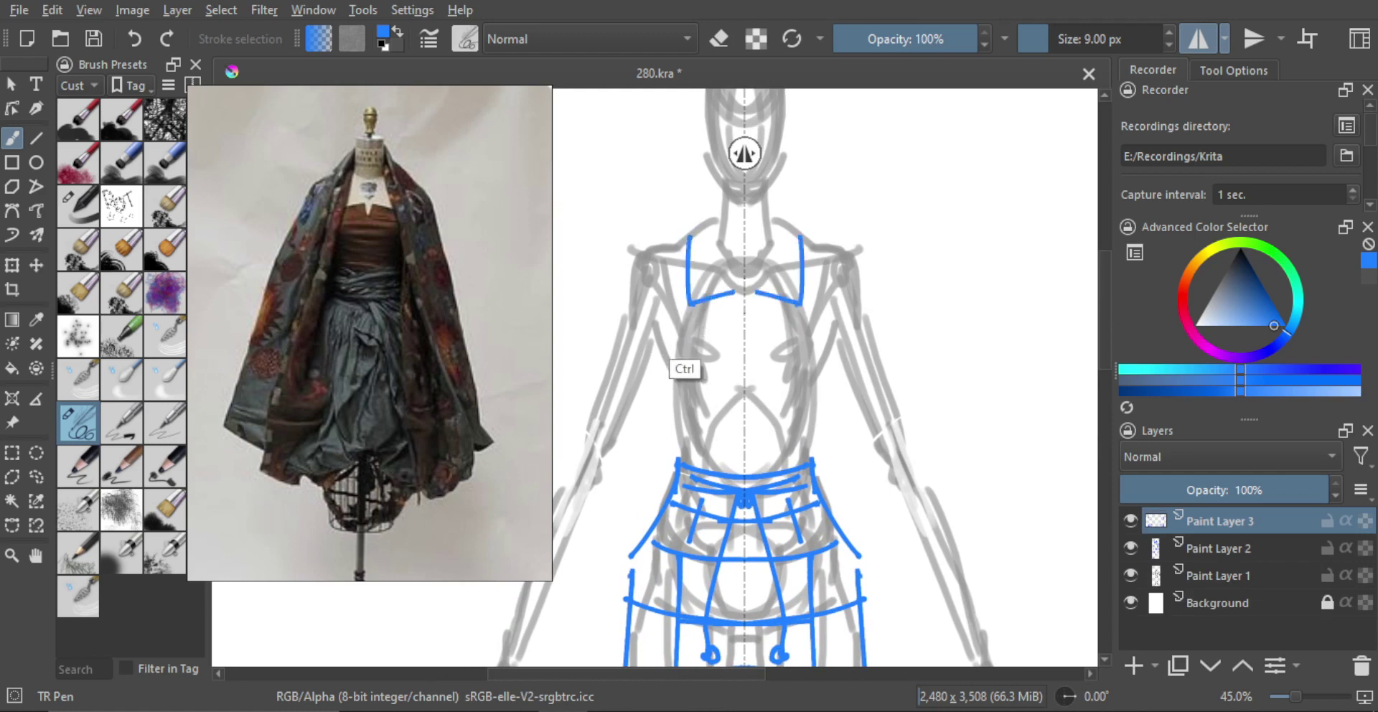
{"action": "key", "text": "ctrl+z"}
{"action": "mouse_move", "coordinate": [666, 340]}
{"action": "left_mouse_down"}
{"action": "mouse_move", "coordinate": [725, 295]}
{"action": "mouse_move", "coordinate": [744, 317]}
{"action": "left_mouse_up"}
{"action": "key", "text": "ctrl+z"}
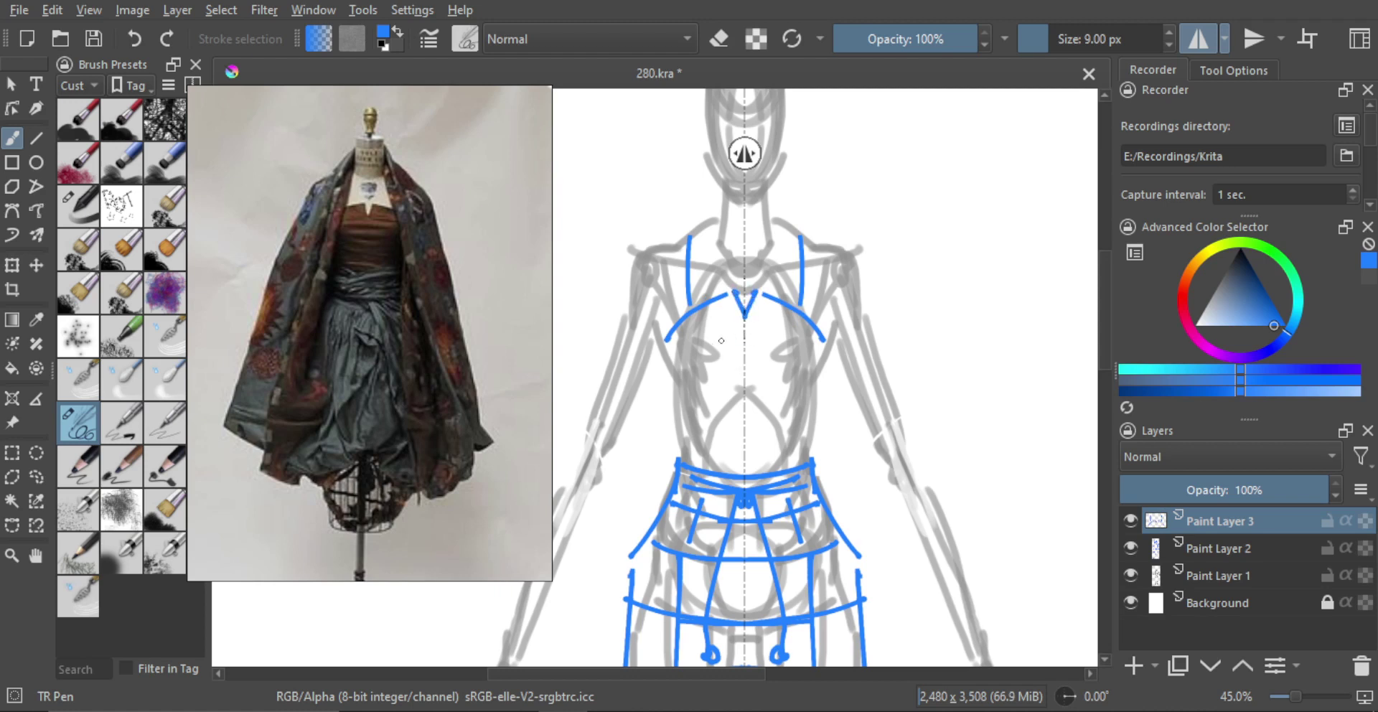
{"action": "left_click_drag", "start_coordinate": [666, 339], "coordinate": [680, 398]}
{"action": "key", "text": "ctrl+z"}
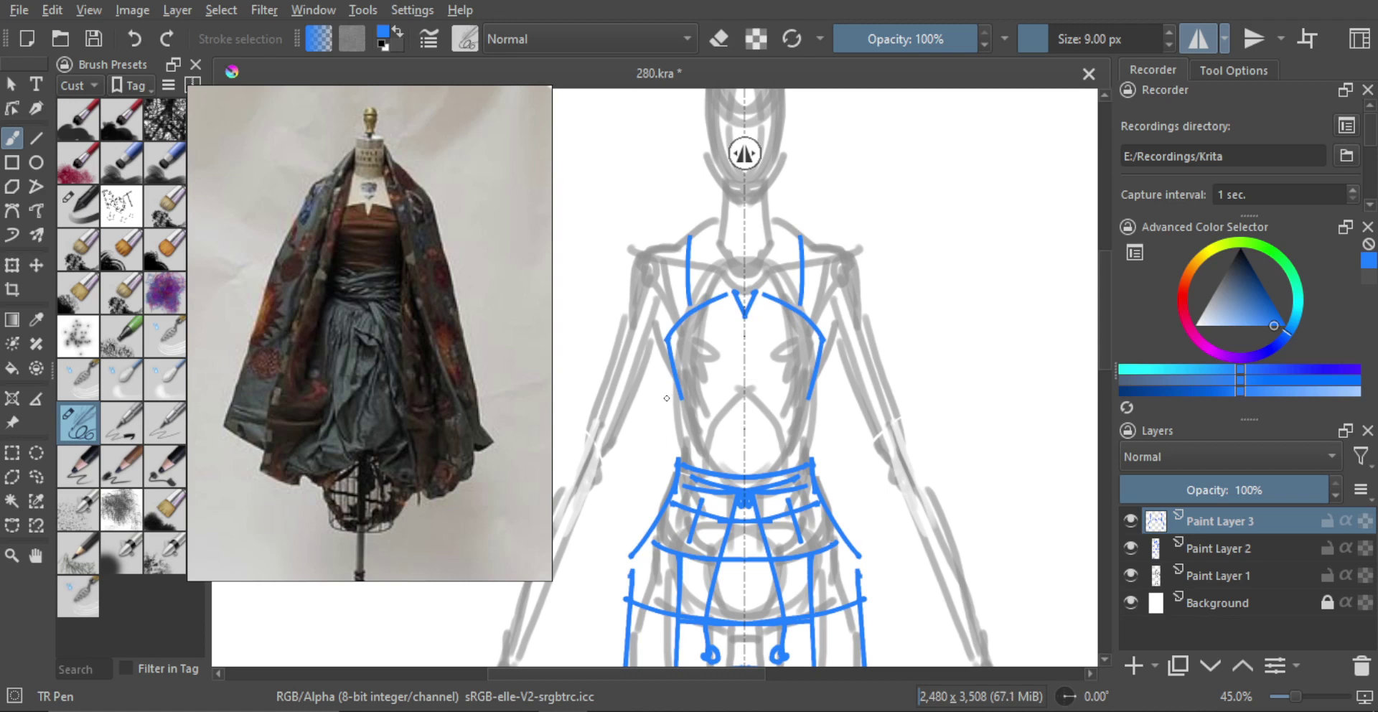
{"action": "key", "text": "ctrl+z"}
{"action": "key", "text": "ctrl+z"}
{"action": "key", "text": "ctrl+z"}
Draw a mirrored, gently arched top edge of a strapped bodice across the chest, redoing the first attempt.
{"action": "left_click_drag", "start_coordinate": [671, 348], "coordinate": [744, 323]}
{"action": "key", "text": "ctrl+z"}
{"action": "key", "text": "ctrl+z"}
{"action": "left_click_drag", "start_coordinate": [744, 322], "coordinate": [690, 328]}
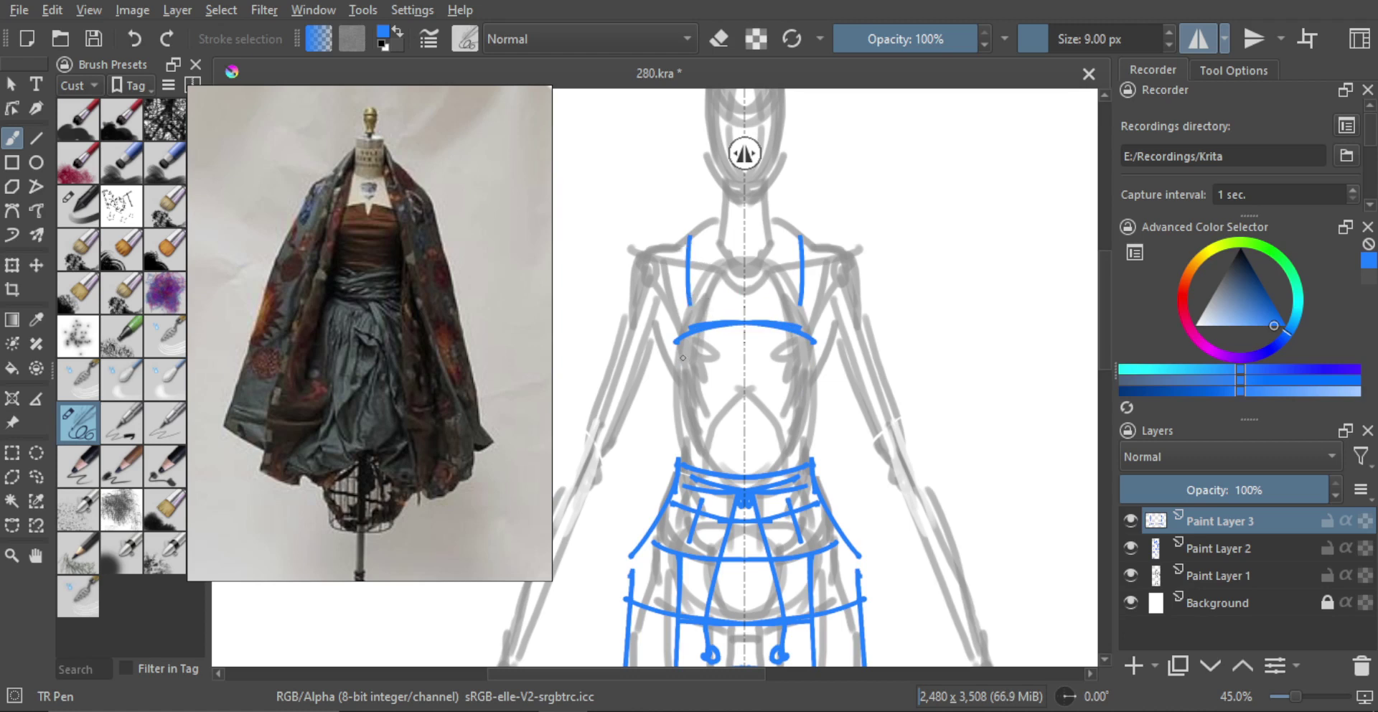
Replace the arched top edge with a mirrored neckline that has a small central notch and short slanted strokes at the underarms.
{"action": "key", "text": "ctrl+z"}
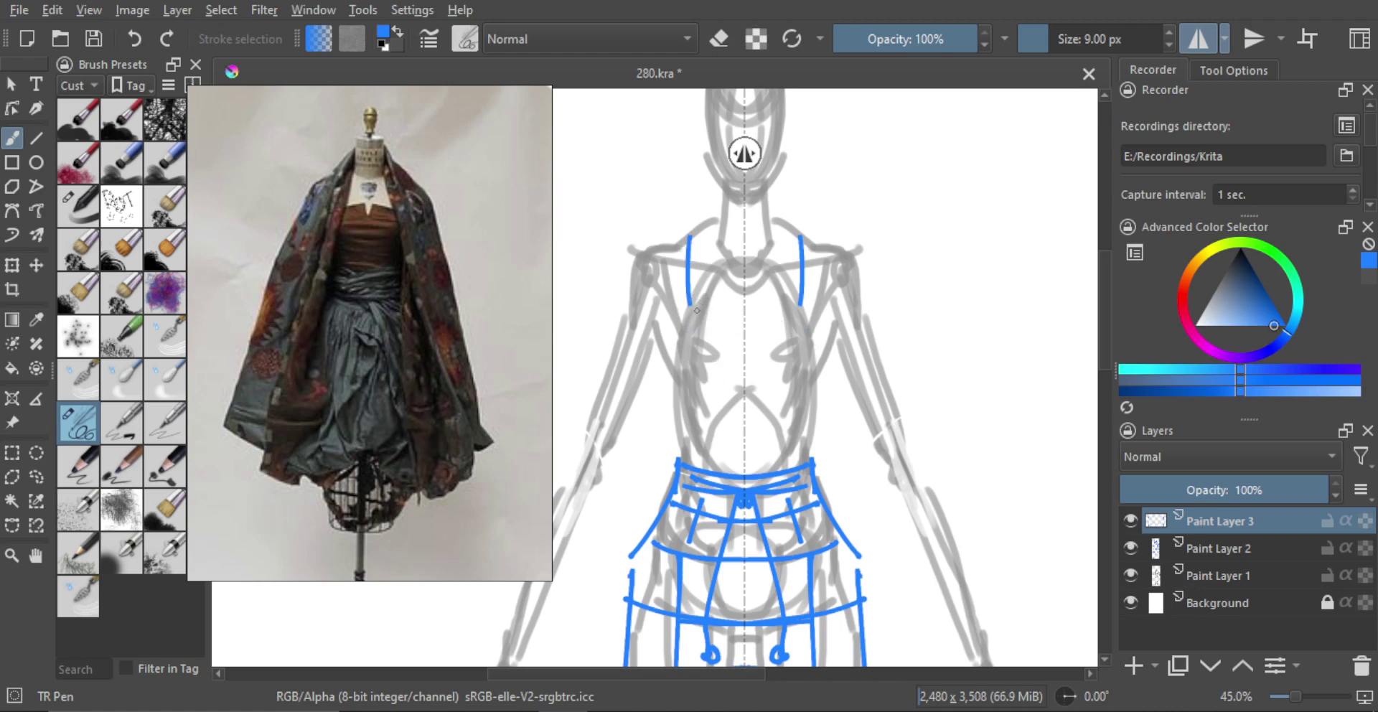
{"action": "mouse_move", "coordinate": [654, 312]}
{"action": "left_mouse_down"}
{"action": "mouse_move", "coordinate": [669, 337]}
{"action": "mouse_move", "coordinate": [732, 303]}
{"action": "mouse_move", "coordinate": [691, 316]}
{"action": "mouse_move", "coordinate": [761, 320]}
{"action": "left_mouse_up"}
{"action": "key", "text": "ctrl+z"}
{"action": "key", "text": "ctrl+z"}
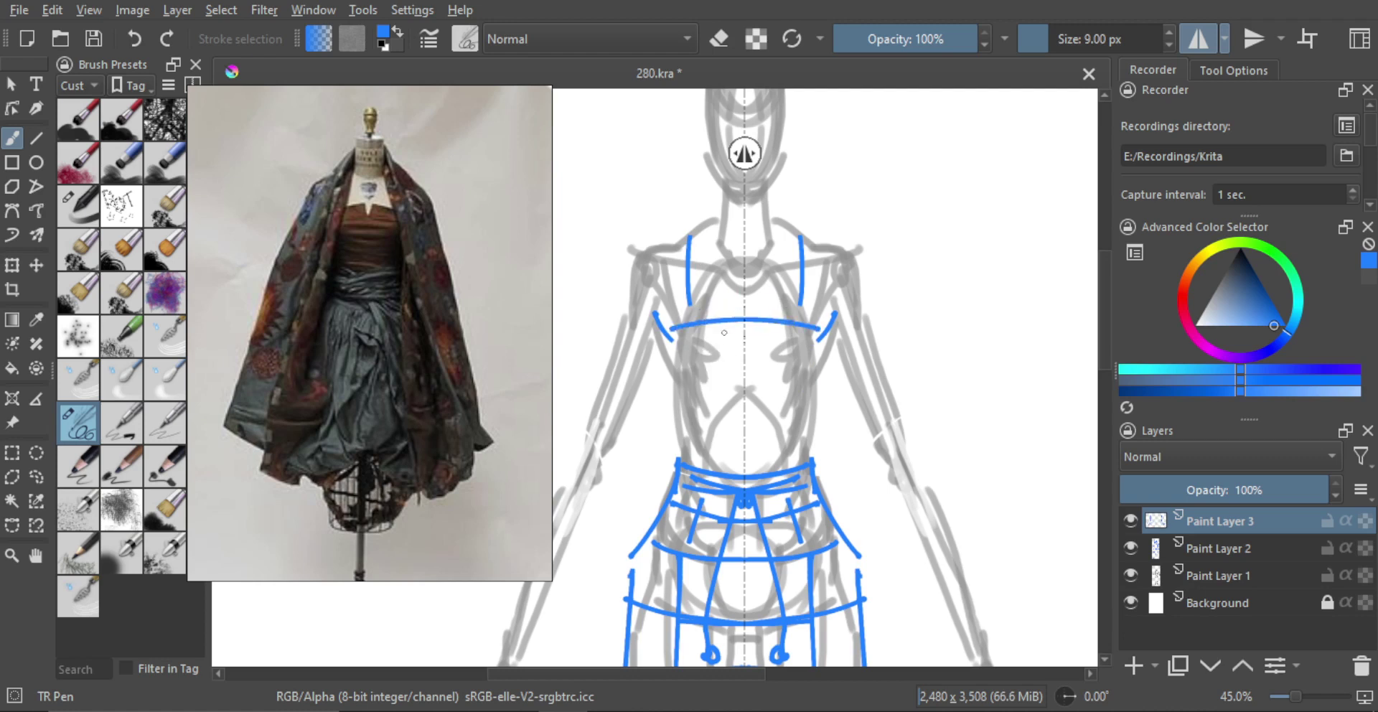
{"action": "key", "text": "ctrl+z"}
{"action": "left_click_drag", "start_coordinate": [676, 331], "coordinate": [744, 323]}
{"action": "key", "text": "ctrl+z"}
{"action": "key", "text": "ctrl+z"}
{"action": "key", "text": "ctrl+z"}
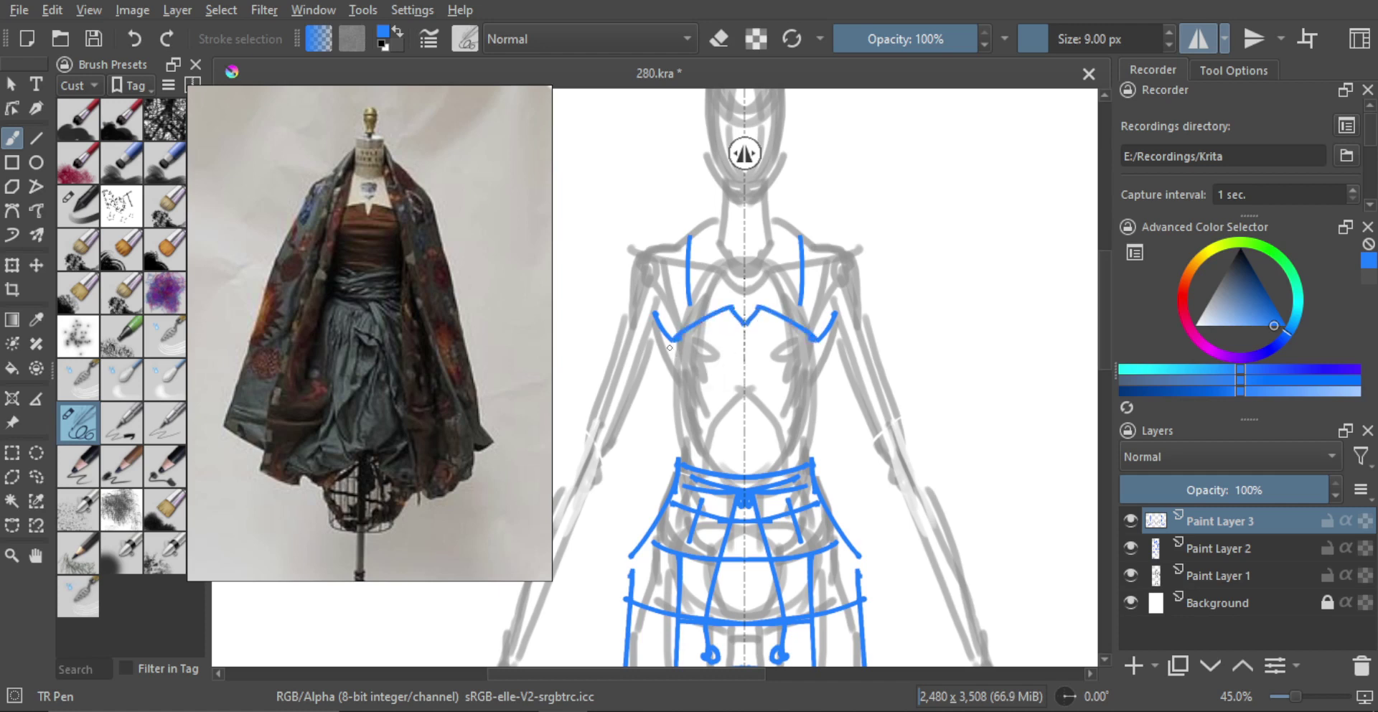
Draw the bodice's short mirrored side lines below the underarms and add small curved bust lines, redoing strokes as needed.
{"action": "left_click_drag", "start_coordinate": [676, 343], "coordinate": [682, 400]}
{"action": "key", "text": "ctrl+z"}
{"action": "key", "text": "ctrl+z"}
{"action": "left_click_drag", "start_coordinate": [669, 344], "coordinate": [681, 395]}
{"action": "key", "text": "ctrl+z"}
{"action": "key", "text": "ctrl+z"}
{"action": "left_click_drag", "start_coordinate": [673, 341], "coordinate": [686, 393]}
{"action": "mouse_move", "coordinate": [690, 372]}
{"action": "left_mouse_down"}
{"action": "mouse_move", "coordinate": [738, 379]}
{"action": "mouse_move", "coordinate": [729, 361]}
{"action": "mouse_move", "coordinate": [689, 362]}
{"action": "mouse_move", "coordinate": [707, 376]}
{"action": "left_mouse_up"}
{"action": "key", "text": "ctrl+z"}
{"action": "key", "text": "ctrl+z"}
{"action": "key", "text": "ctrl+z"}
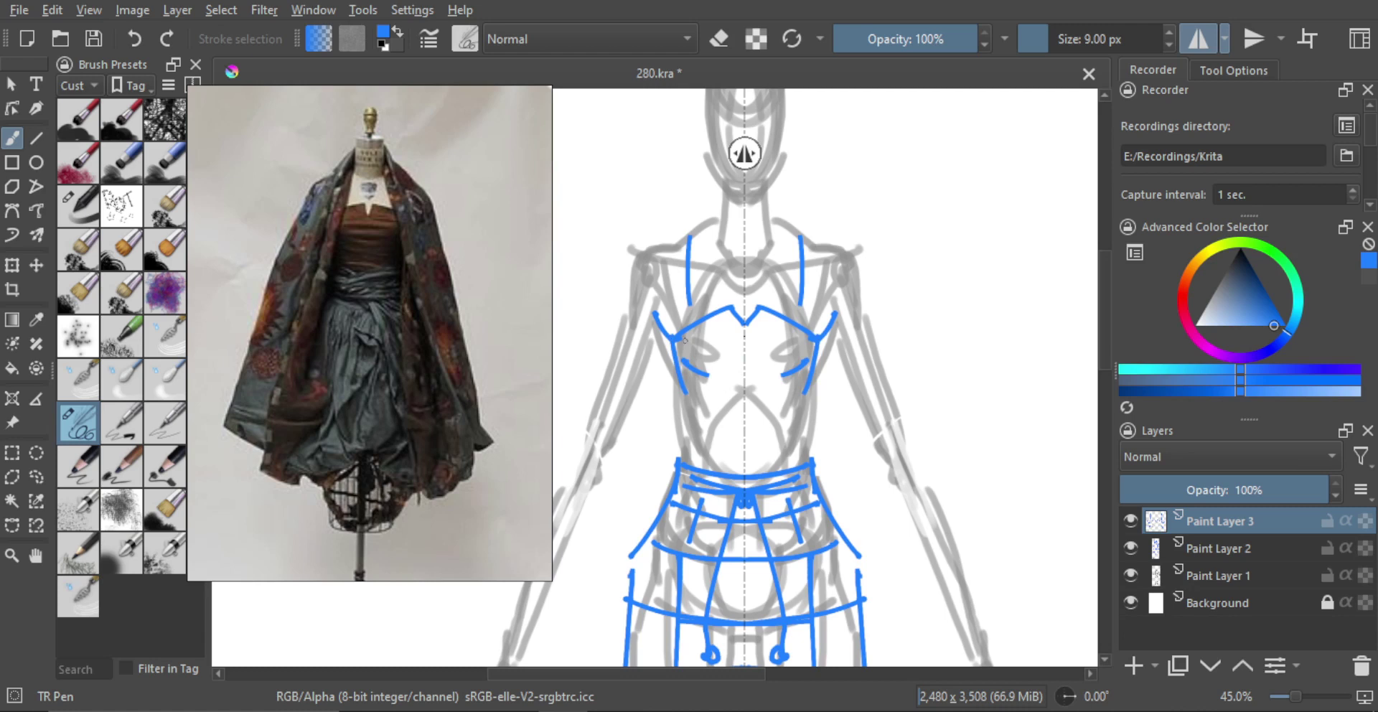
Draw short mirrored strokes rising from the underarms along the inner edge of the upper arms.
{"action": "left_click_drag", "start_coordinate": [665, 294], "coordinate": [674, 336]}
{"action": "key", "text": "ctrl+z"}
{"action": "left_click_drag", "start_coordinate": [661, 285], "coordinate": [672, 315]}
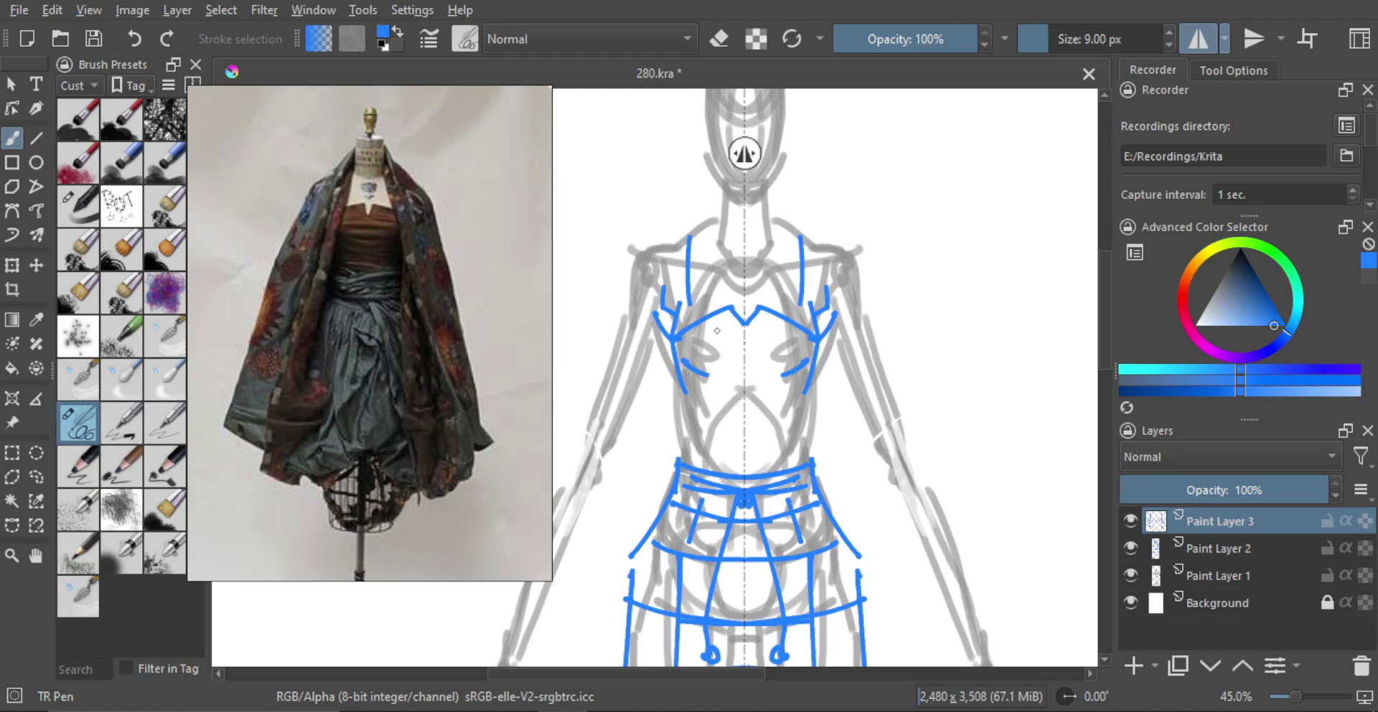
{"action": "scroll", "coordinate": [713, 348], "scroll_direction": "down", "scroll_amount": 2}
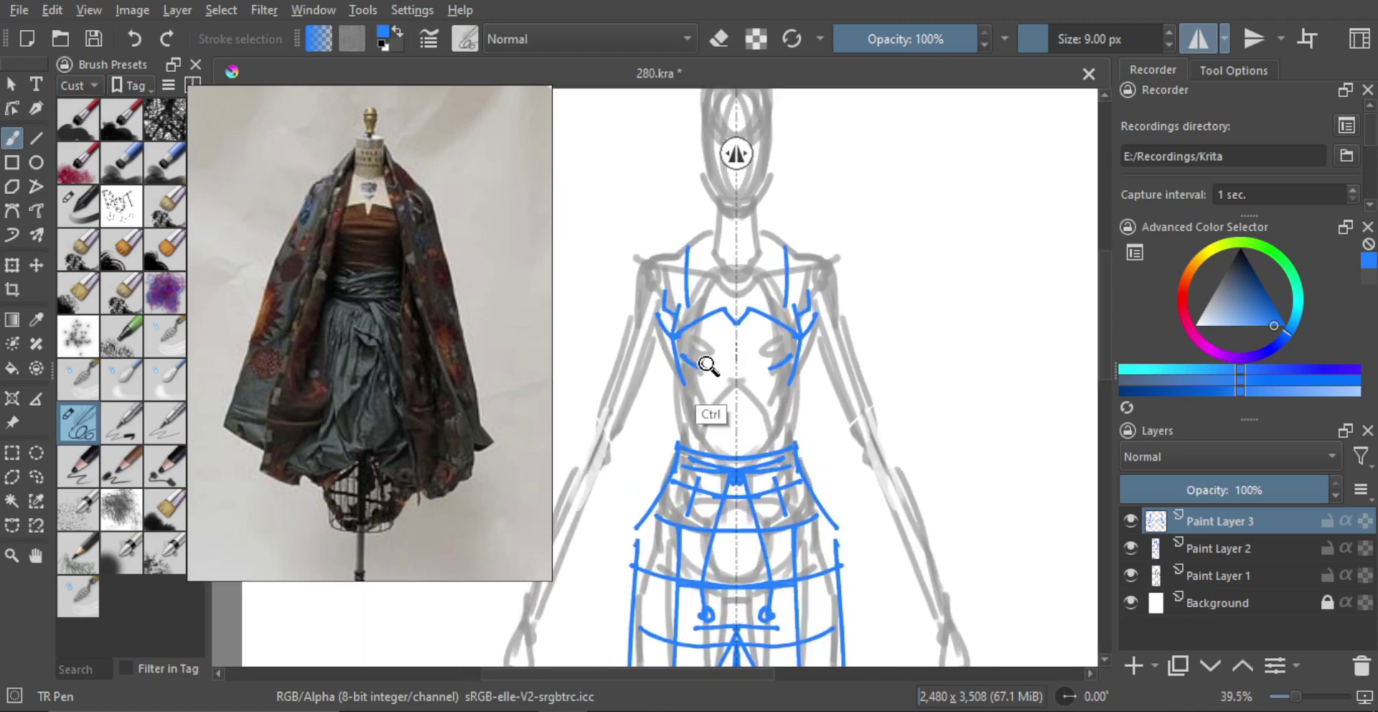
{"action": "scroll", "coordinate": [708, 366], "scroll_direction": "up", "scroll_amount": 1}
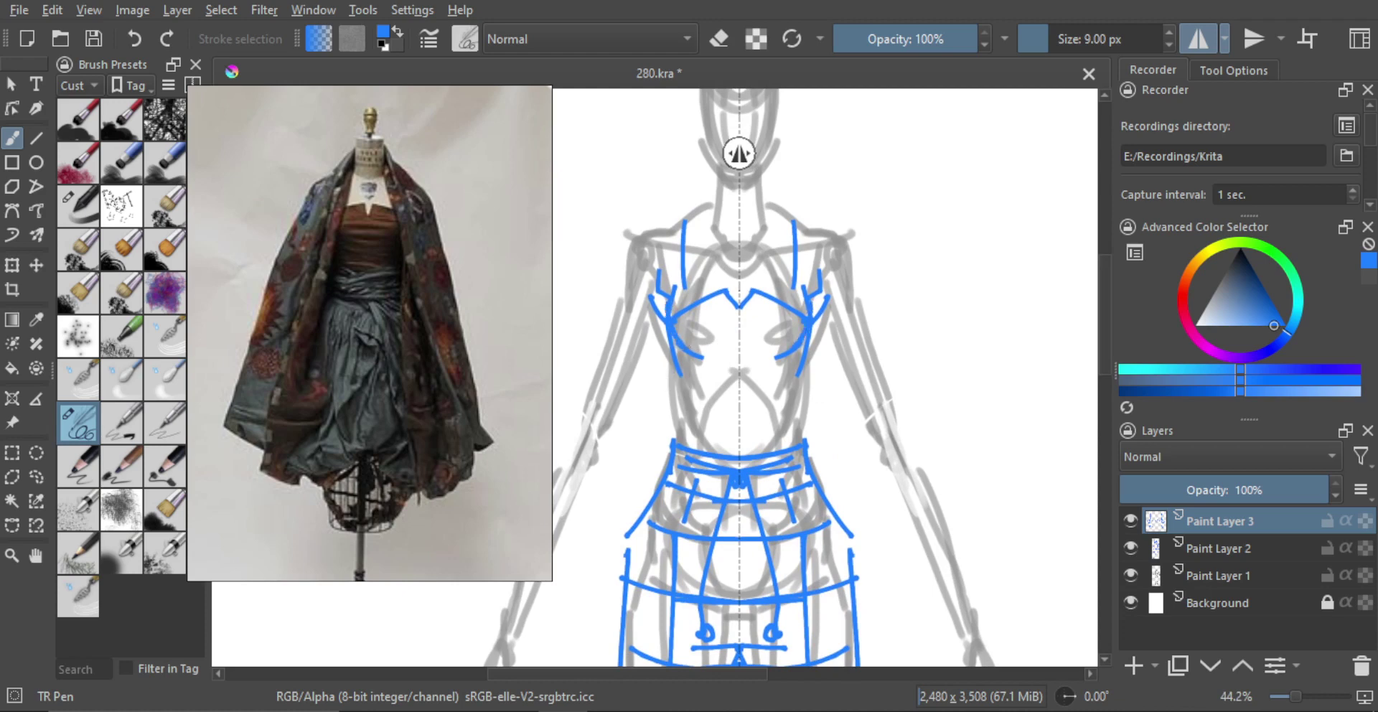
Draw a mirrored gathered band under the bust with short vertical ticks and two drawstring cords hanging from its centre.
{"action": "key", "text": "e"}
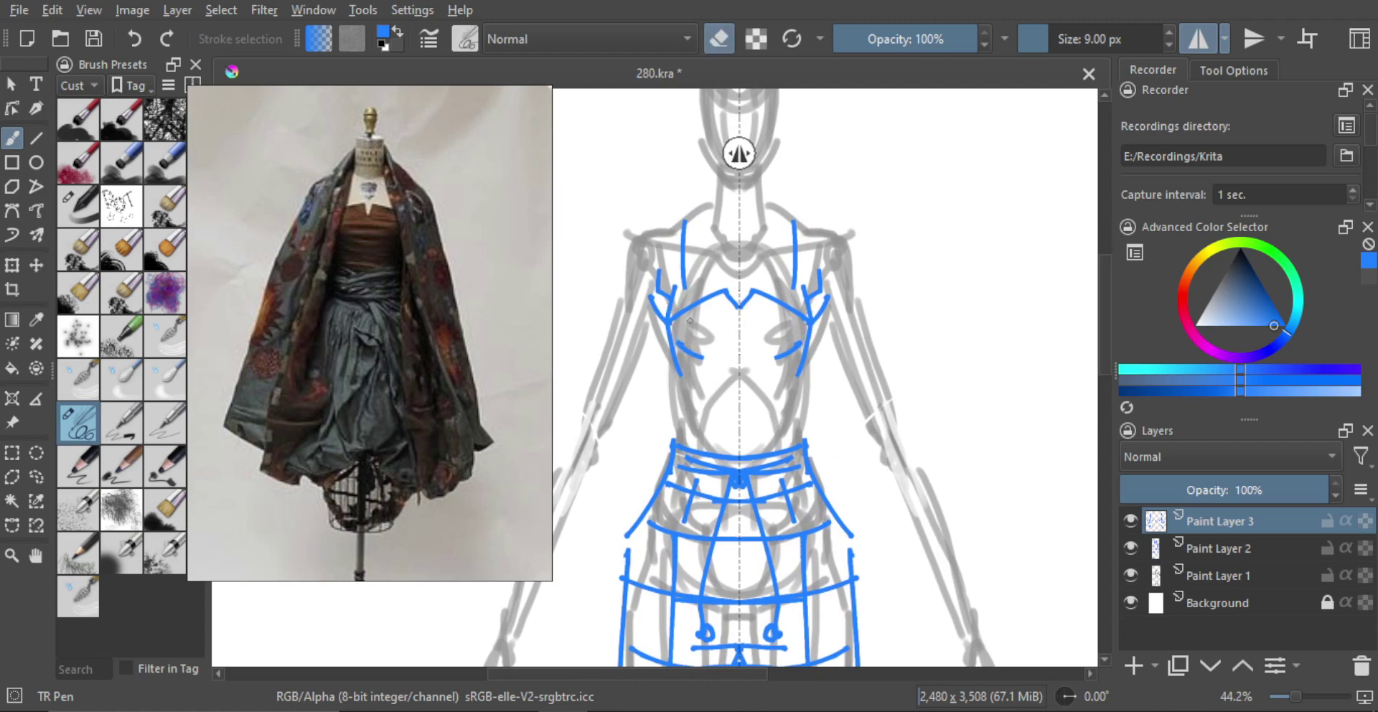
{"action": "key", "text": "e"}
{"action": "left_click_drag", "start_coordinate": [725, 360], "coordinate": [721, 378]}
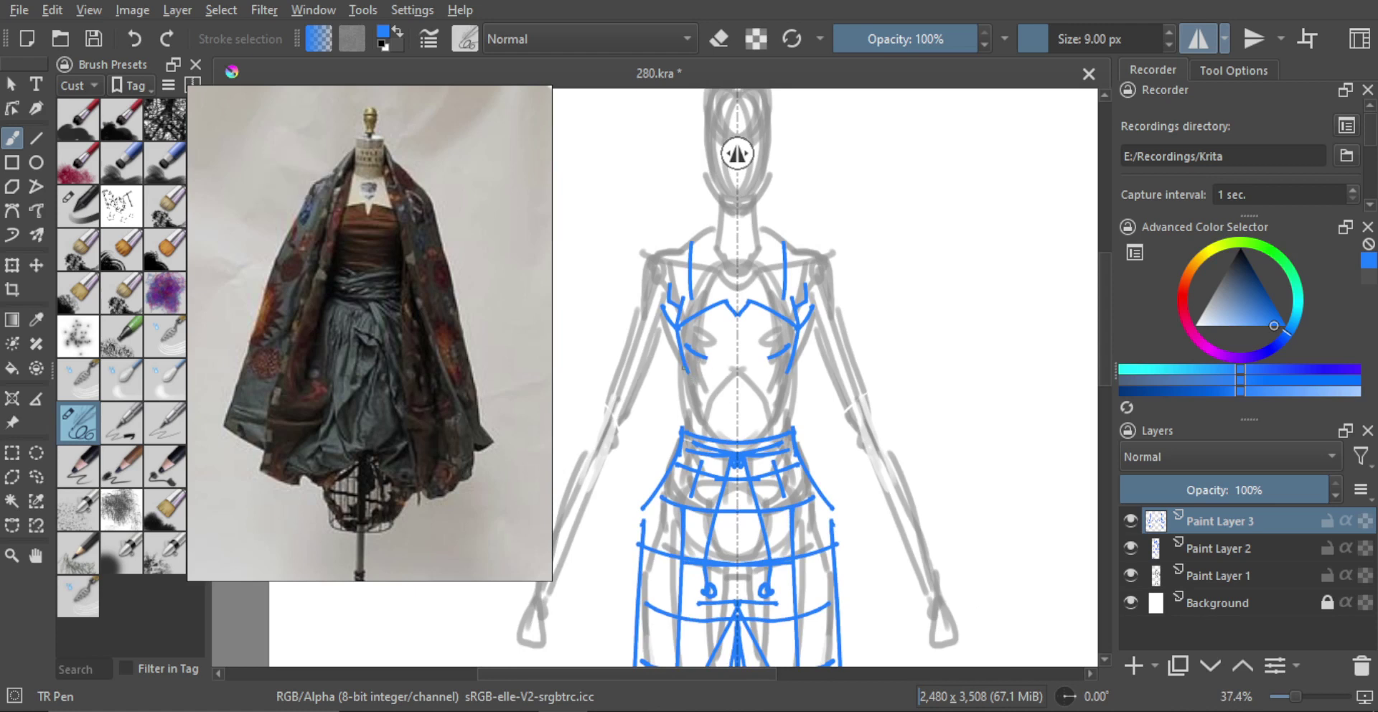
{"action": "key", "text": "ctrl+z"}
{"action": "mouse_move", "coordinate": [685, 381]}
{"action": "left_mouse_down"}
{"action": "mouse_move", "coordinate": [763, 386]}
{"action": "mouse_move", "coordinate": [747, 448]}
{"action": "left_mouse_up"}
{"action": "key", "text": "ctrl+z"}
{"action": "key", "text": "ctrl+z"}
{"action": "key", "text": "ctrl+z"}
{"action": "key", "text": "ctrl+z"}
{"action": "key", "text": "ctrl+z"}
{"action": "key", "text": "ctrl+z"}
{"action": "key", "text": "ctrl+z"}
{"action": "scroll", "coordinate": [706, 361], "scroll_direction": "up", "scroll_amount": 2}
{"action": "key", "text": "e"}
{"action": "key", "text": "e"}
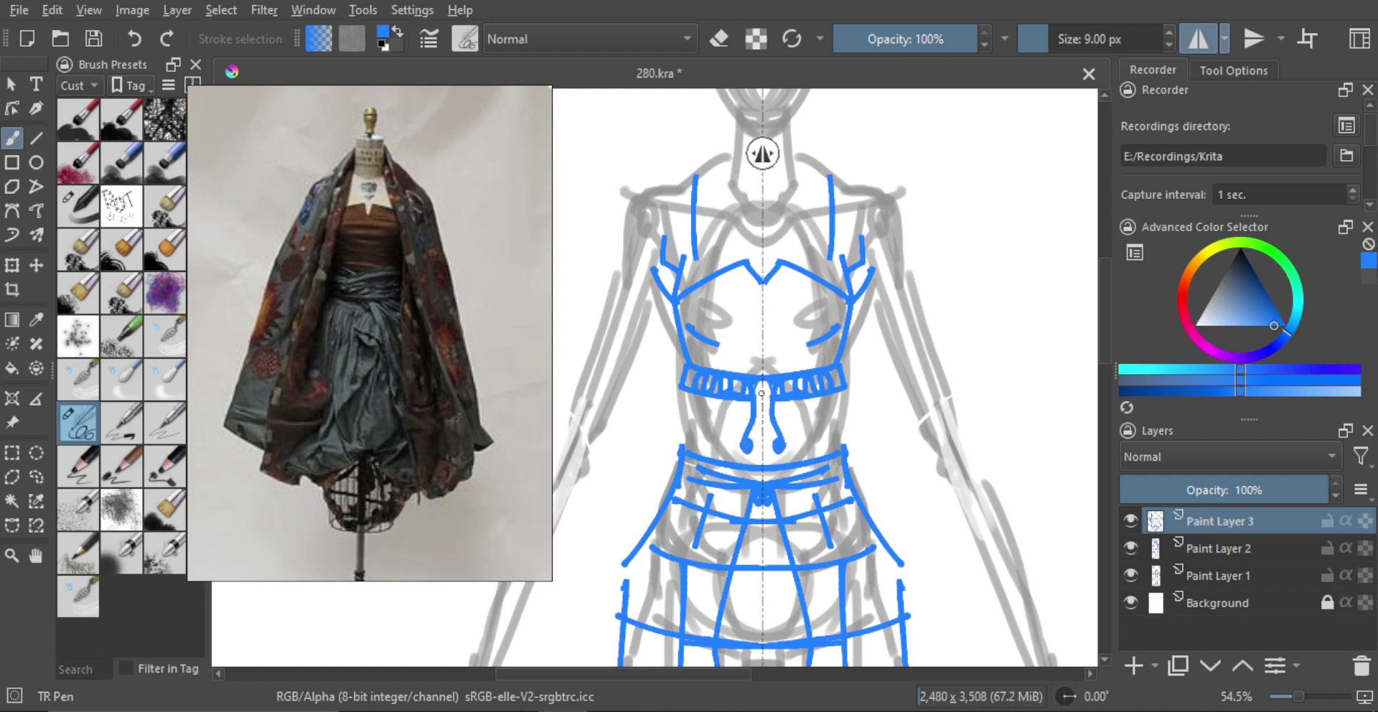
Redraw the ends of the two hanging drawstring cords as small rounded knots.
{"action": "key", "text": "ctrl+z"}
{"action": "key", "text": "ctrl+z"}
{"action": "key", "text": "ctrl+shift+z"}
{"action": "key", "text": "ctrl+shift+z"}
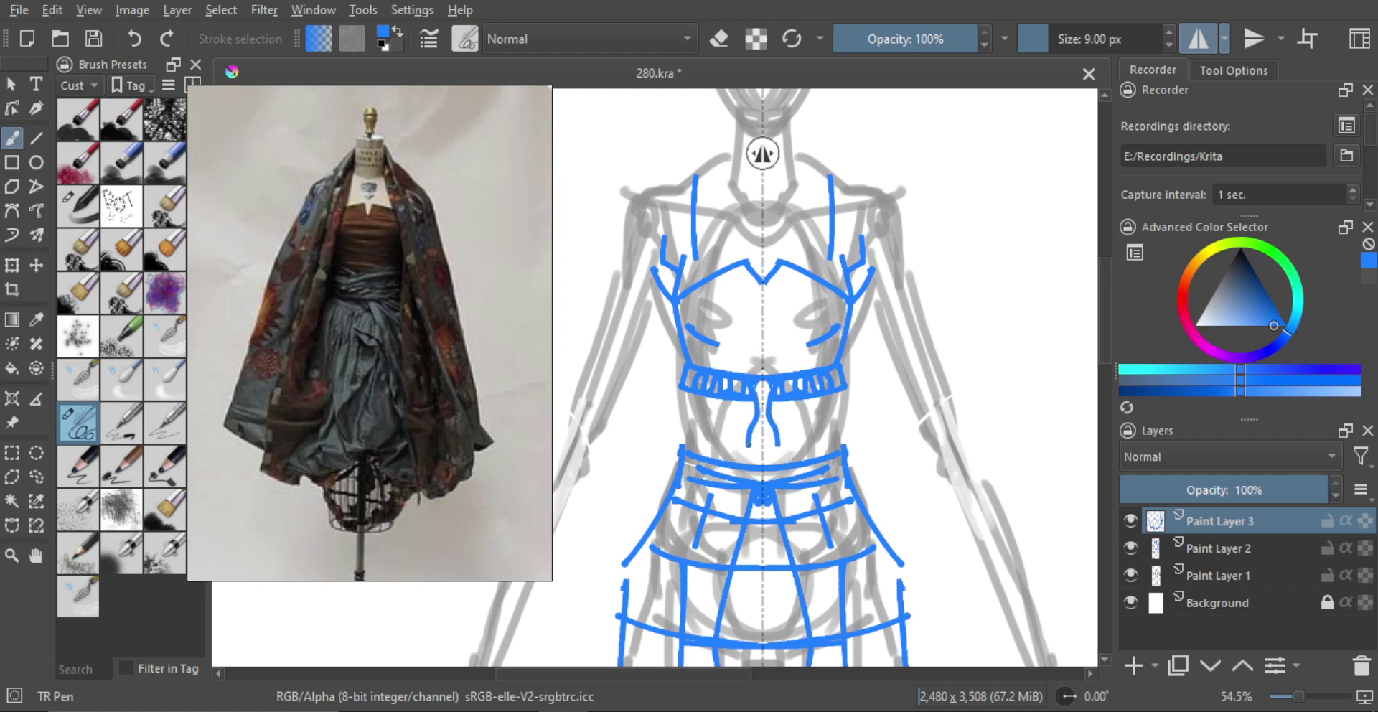
{"action": "scroll", "coordinate": [744, 406], "scroll_direction": "down", "scroll_amount": 3}
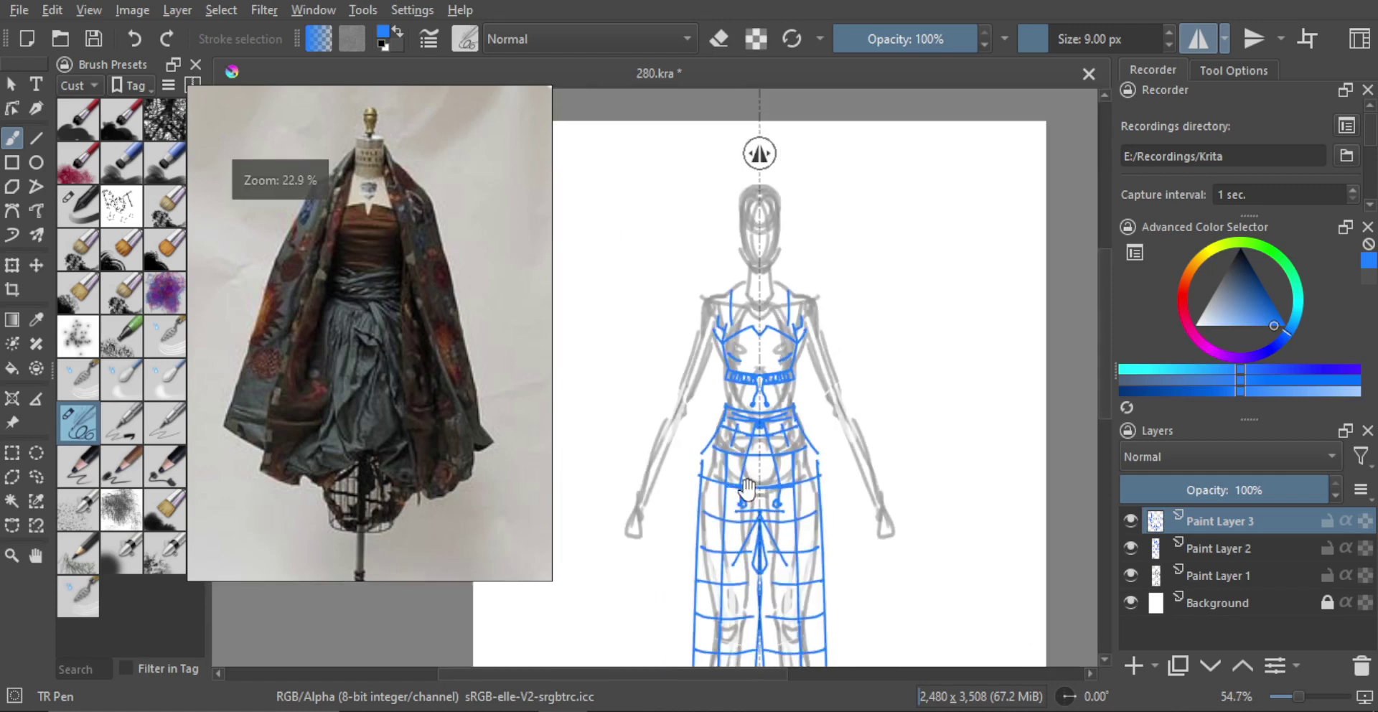
{"action": "scroll", "coordinate": [743, 406], "scroll_direction": "up", "scroll_amount": 3}
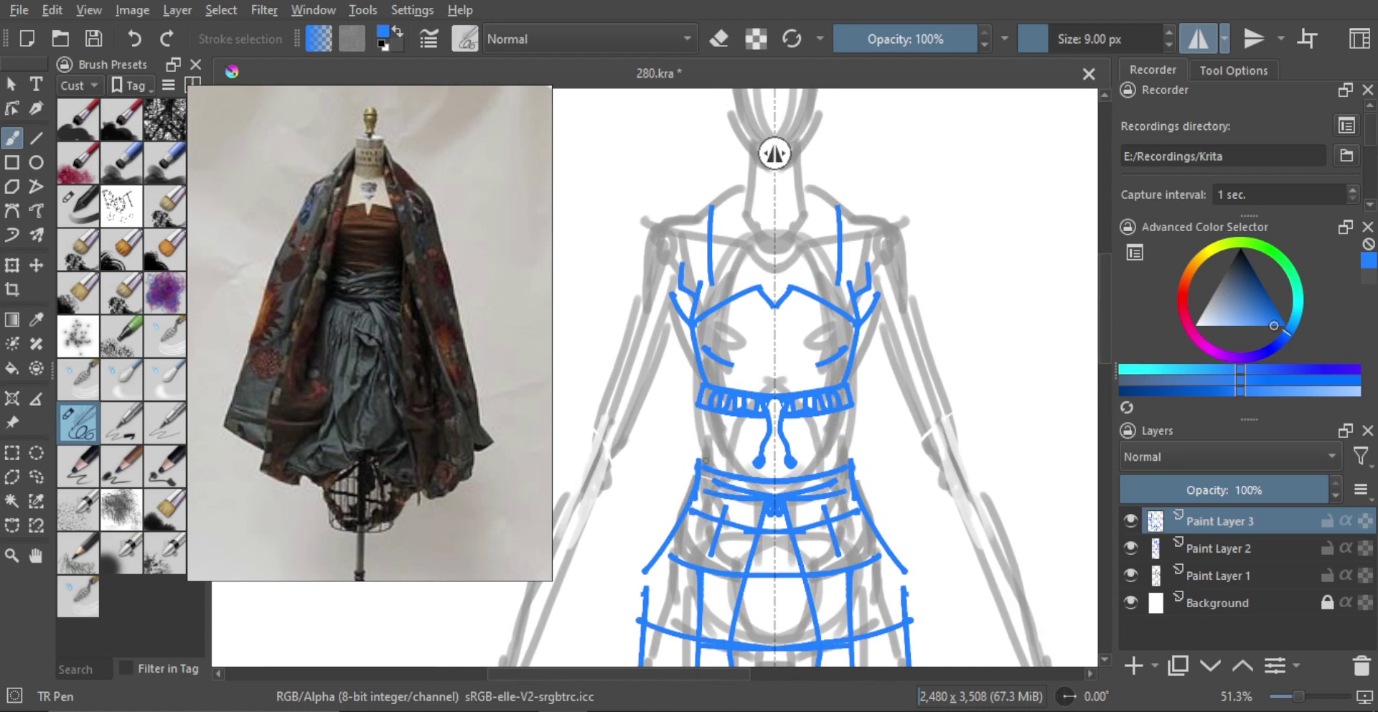
Try to draw mirrored torso side lines from the gathered band down to the trouser waist.
{"action": "left_click_drag", "start_coordinate": [703, 413], "coordinate": [707, 462]}
{"action": "key", "text": "ctrl+z"}
{"action": "mouse_move", "coordinate": [702, 412]}
{"action": "left_mouse_down"}
{"action": "mouse_move", "coordinate": [713, 454]}
{"action": "mouse_move", "coordinate": [741, 421]}
{"action": "mouse_move", "coordinate": [710, 464]}
{"action": "mouse_move", "coordinate": [704, 419]}
{"action": "left_mouse_up"}
{"action": "key", "text": "ctrl+z"}
{"action": "key", "text": "ctrl+z"}
{"action": "key", "text": "ctrl+z"}
{"action": "key", "text": "ctrl+z"}
{"action": "key", "text": "ctrl+z"}
{"action": "left_click_drag", "start_coordinate": [728, 452], "coordinate": [742, 428]}
{"action": "key", "text": "e"}
{"action": "mouse_move", "coordinate": [698, 344]}
{"action": "left_mouse_down"}
{"action": "mouse_move", "coordinate": [689, 326]}
{"action": "mouse_move", "coordinate": [704, 381]}
{"action": "left_mouse_up"}
{"action": "key", "text": "e"}
{"action": "key", "text": "ctrl+z"}
{"action": "key", "text": "ctrl+z"}
{"action": "key", "text": "ctrl+z"}
{"action": "key", "text": "ctrl+z"}
{"action": "key", "text": "ctrl+z"}
{"action": "key", "text": "ctrl+z"}
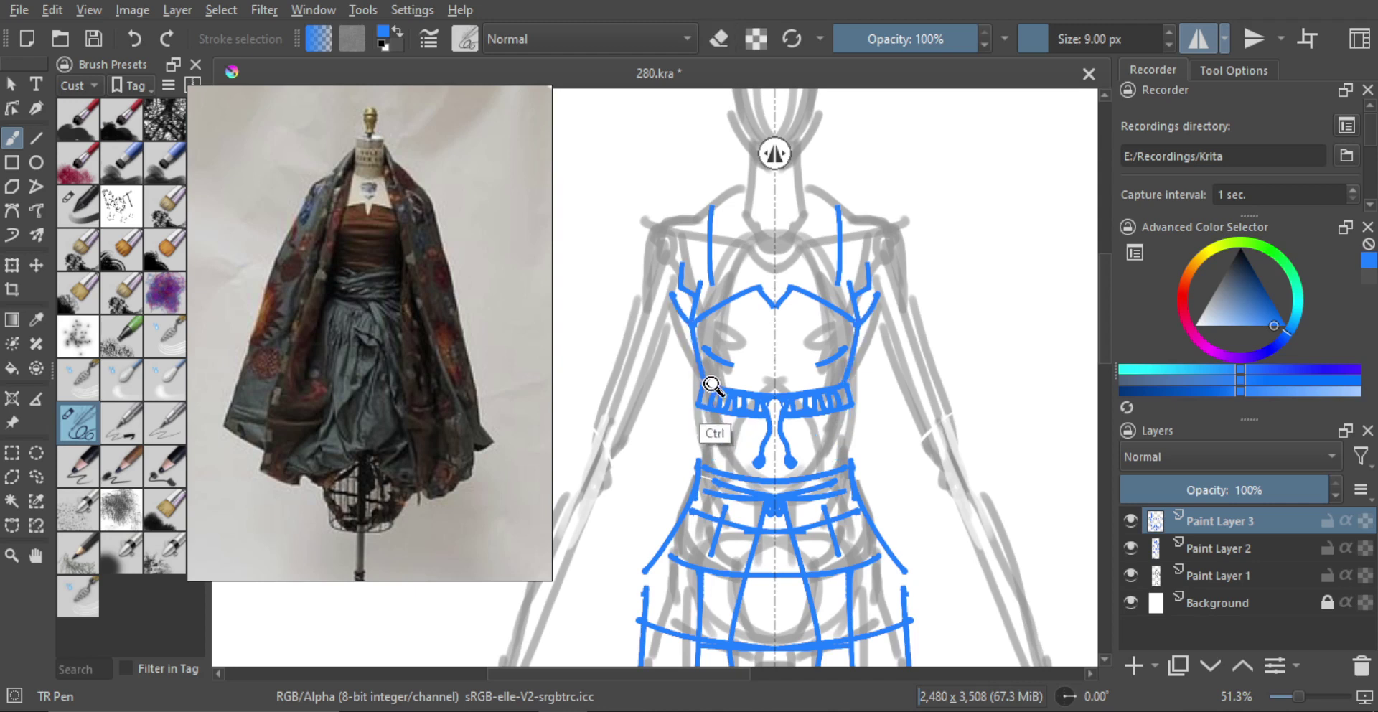
{"action": "key", "text": "ctrl+shift+z"}
{"action": "key", "text": "ctrl+shift+z"}
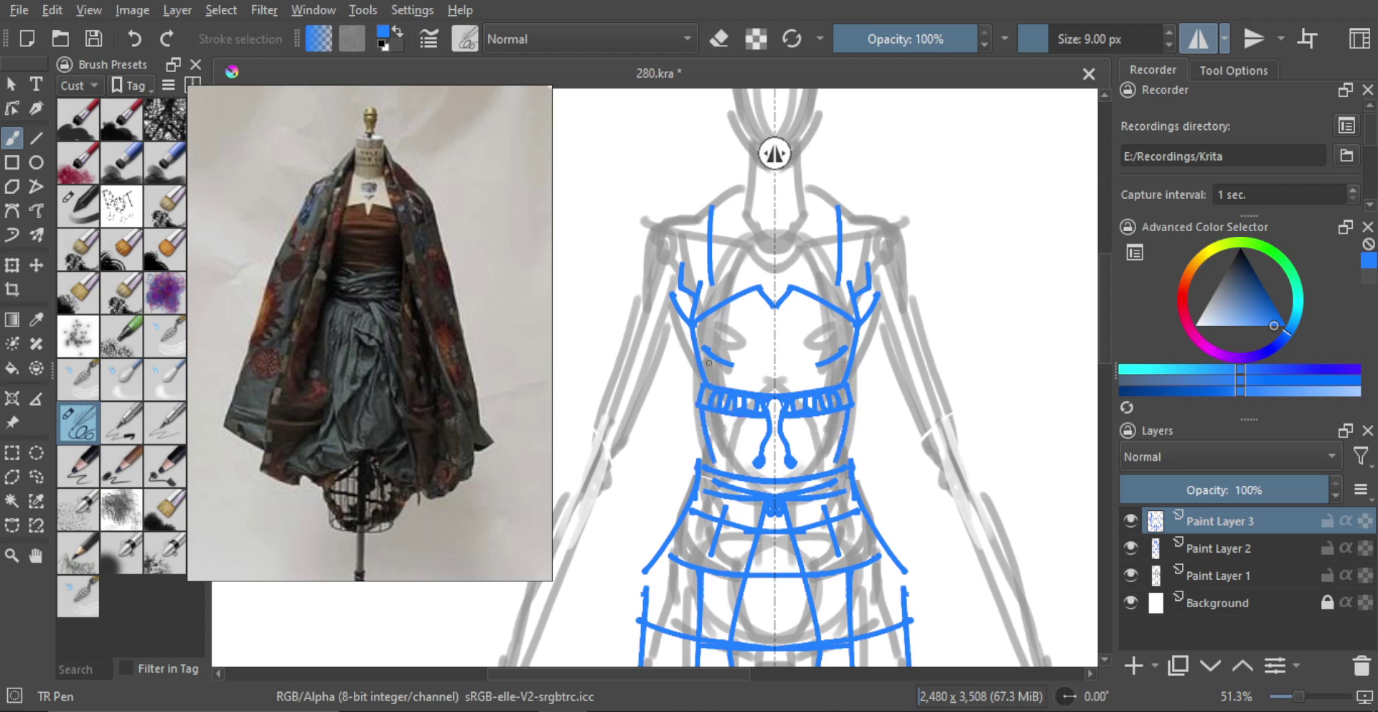
{"action": "key", "text": "ctrl+z"}
Erase the bodice's side lines, underarm strokes and bust curves above the gathered band.
{"action": "key", "text": "e"}
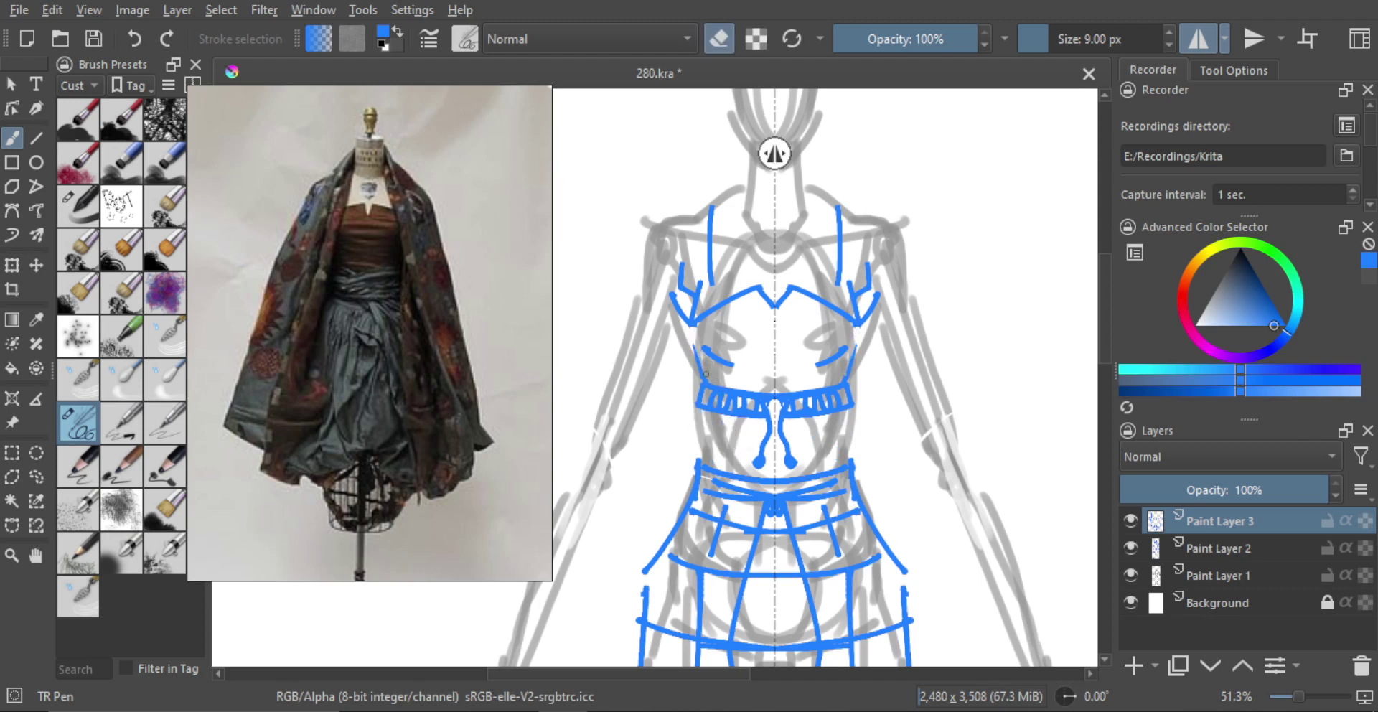
{"action": "mouse_move", "coordinate": [694, 349]}
{"action": "left_mouse_down"}
{"action": "mouse_move", "coordinate": [671, 296]}
{"action": "mouse_move", "coordinate": [678, 309]}
{"action": "mouse_move", "coordinate": [683, 265]}
{"action": "mouse_move", "coordinate": [691, 322]}
{"action": "left_mouse_up"}
{"action": "key", "text": "e"}
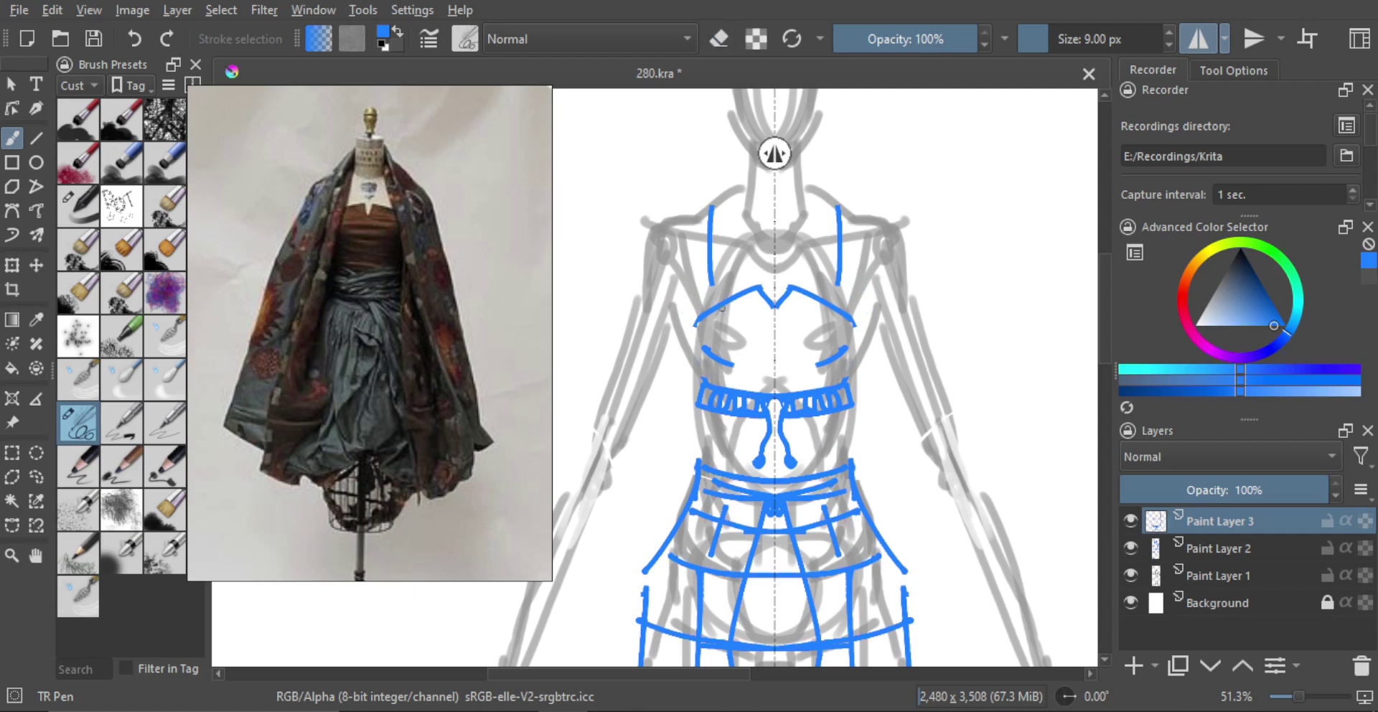
{"action": "scroll", "coordinate": [742, 289], "scroll_direction": "down", "scroll_amount": 5}
{"action": "scroll", "coordinate": [739, 287], "scroll_direction": "up", "scroll_amount": 5}
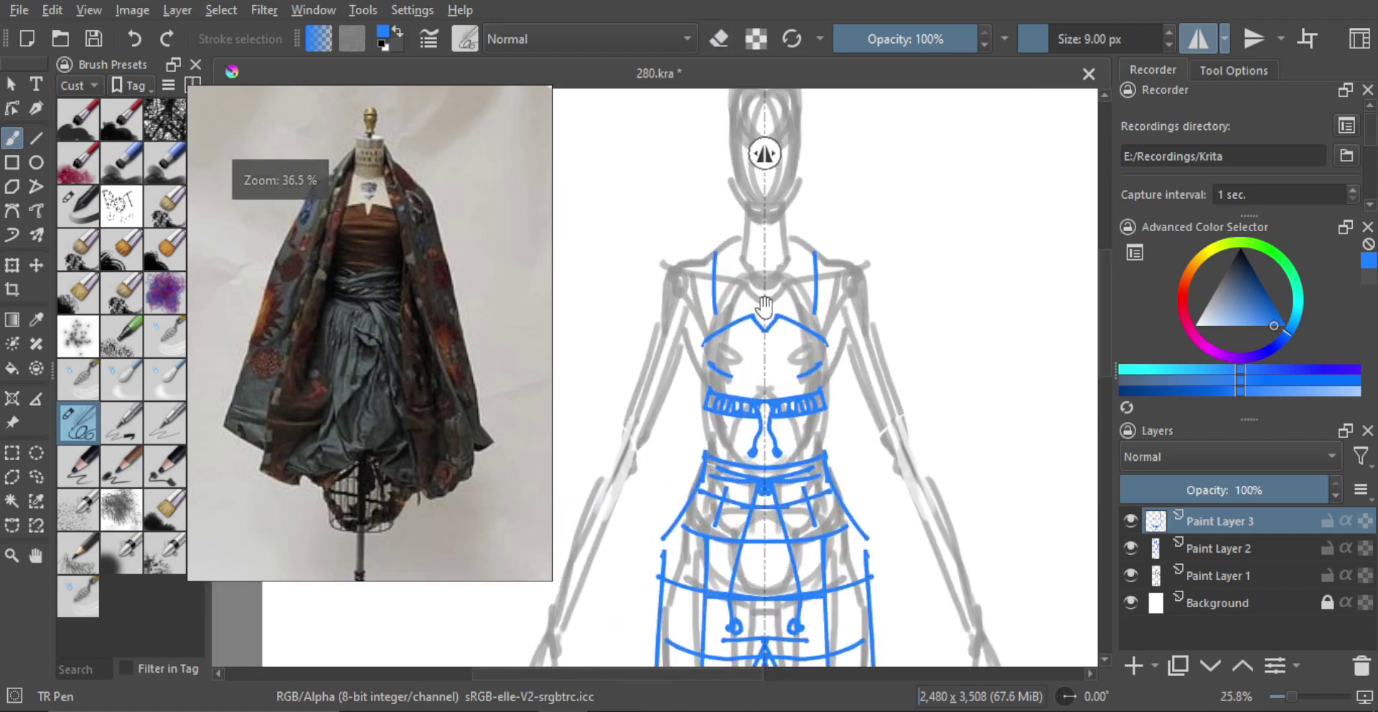
{"action": "key", "text": "e"}
{"action": "left_click_drag", "start_coordinate": [731, 375], "coordinate": [723, 369]}
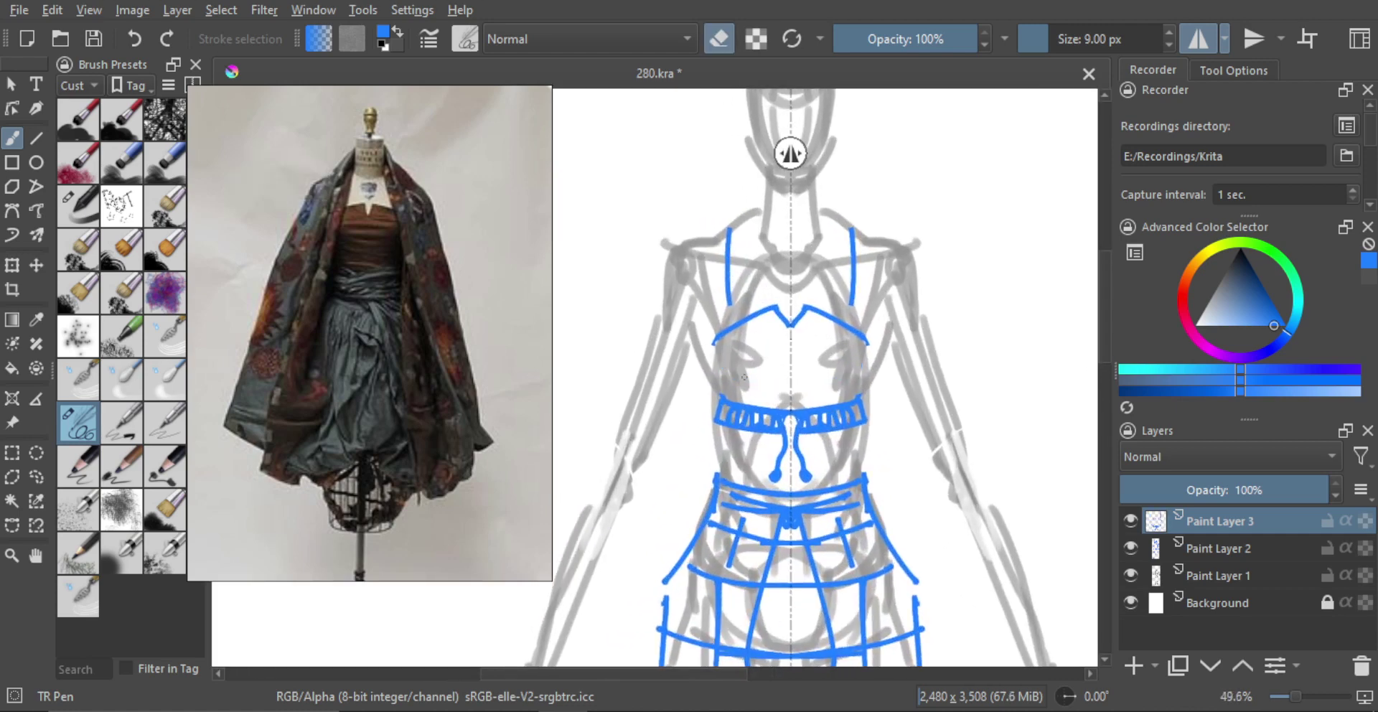
Draw wider mirrored torso side lines from the underarms to the trouser waist and thin their upper part with the eraser.
{"action": "key", "text": "e"}
{"action": "mouse_move", "coordinate": [712, 336]}
{"action": "left_mouse_down"}
{"action": "mouse_move", "coordinate": [728, 467]}
{"action": "mouse_move", "coordinate": [705, 373]}
{"action": "mouse_move", "coordinate": [706, 395]}
{"action": "mouse_move", "coordinate": [713, 320]}
{"action": "mouse_move", "coordinate": [709, 354]}
{"action": "left_mouse_up"}
{"action": "key", "text": "ctrl+z"}
{"action": "key", "text": "ctrl+z"}
{"action": "key", "text": "e"}
{"action": "key", "text": "e"}
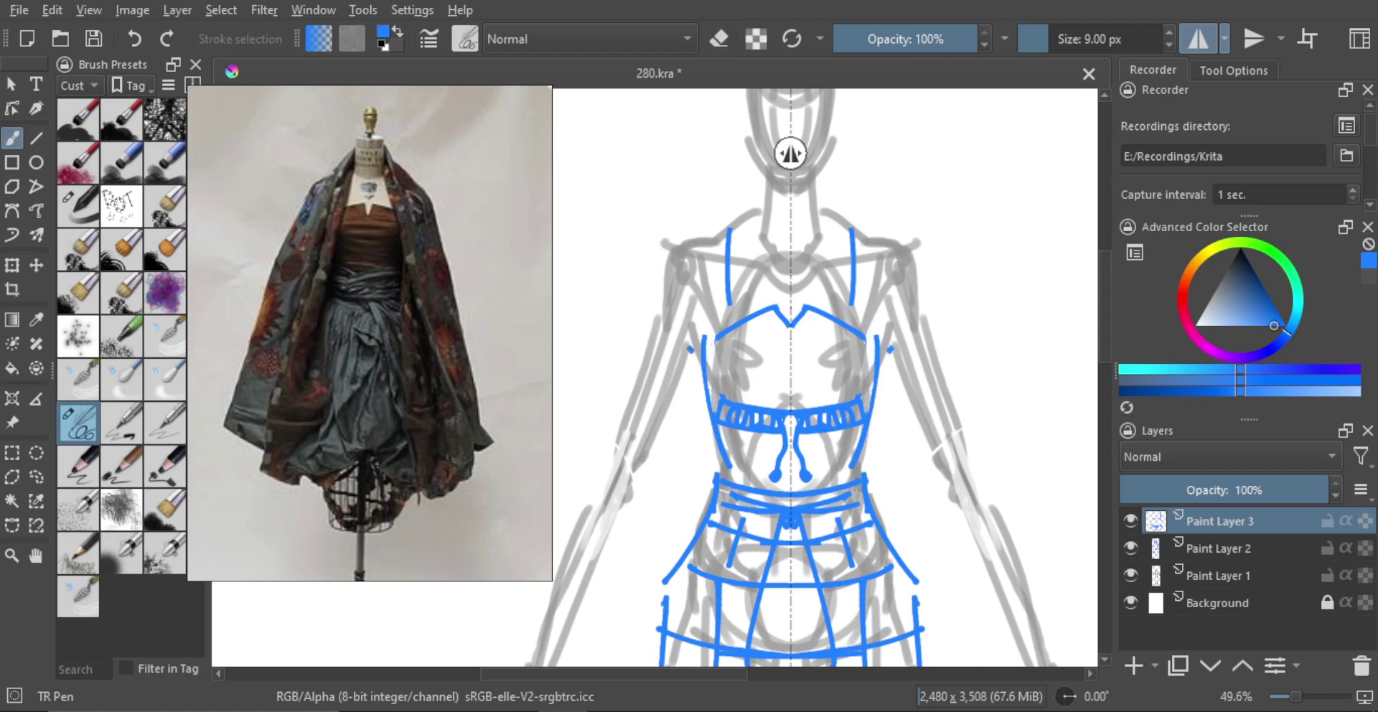
{"action": "key", "text": "e"}
{"action": "left_click_drag", "start_coordinate": [708, 333], "coordinate": [710, 430]}
{"action": "left_click_drag", "start_coordinate": [704, 373], "coordinate": [722, 459]}
{"action": "key", "text": "ctrl+z"}
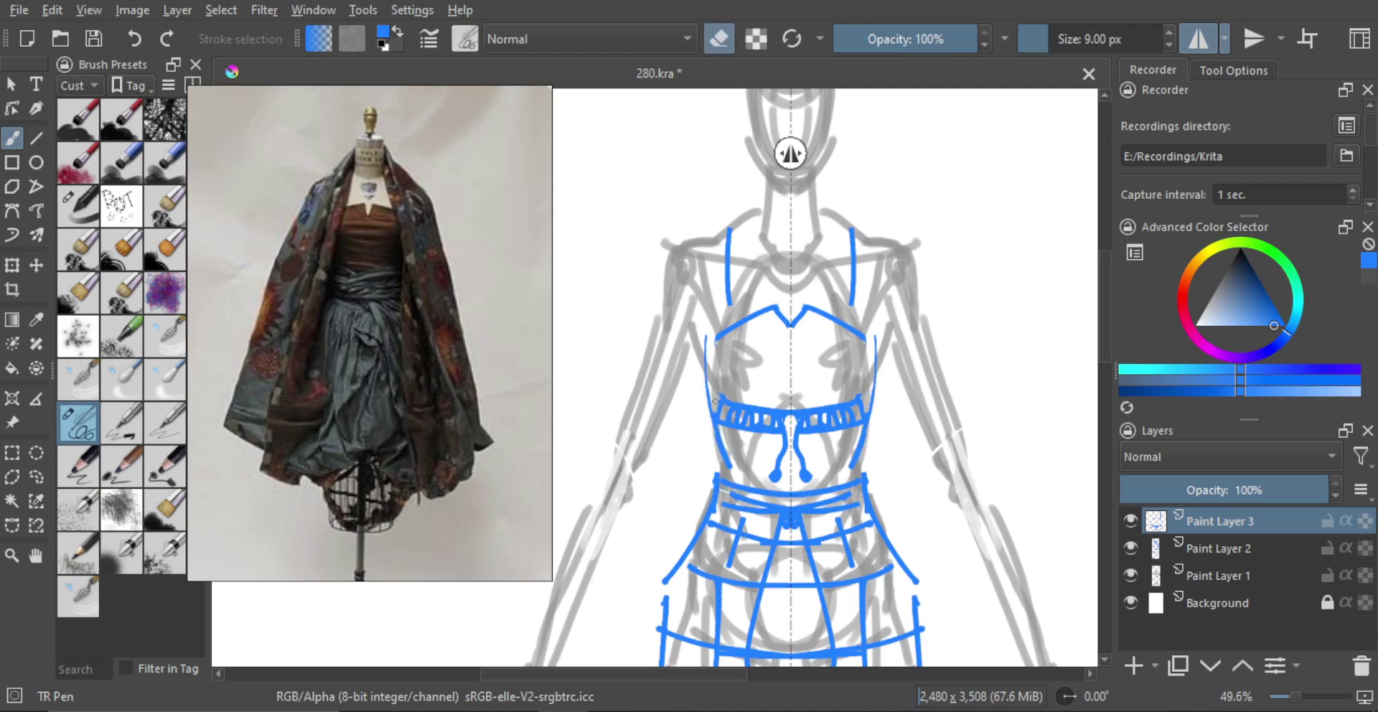
Extend the gathered band outward past both side lines with mirrored ends and extra ticks, and touch up the waist sides.
{"action": "key", "text": "e"}
{"action": "key", "text": "ctrl+z"}
{"action": "mouse_move", "coordinate": [711, 393]}
{"action": "left_mouse_down"}
{"action": "mouse_move", "coordinate": [701, 407]}
{"action": "mouse_move", "coordinate": [770, 480]}
{"action": "left_mouse_up"}
{"action": "key", "text": "ctrl+z"}
{"action": "left_click_drag", "start_coordinate": [766, 423], "coordinate": [772, 310]}
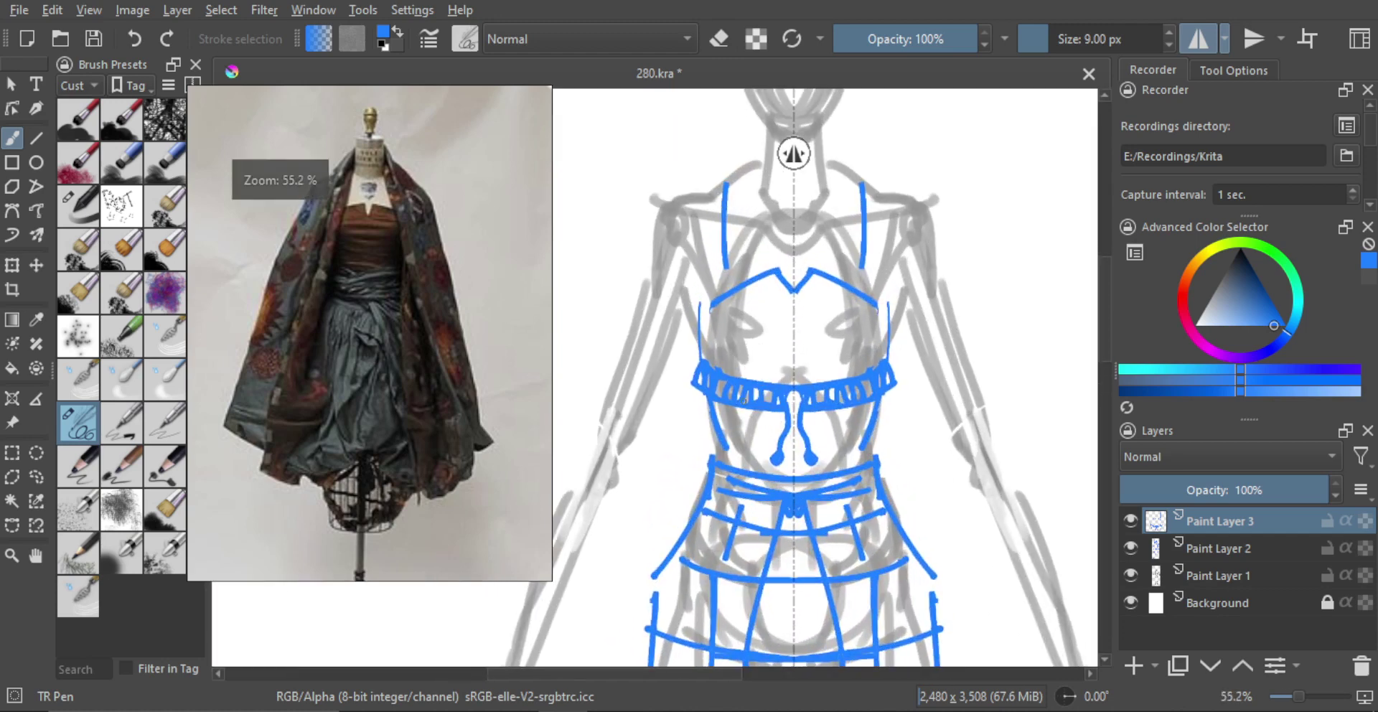
{"action": "left_click_drag", "start_coordinate": [722, 449], "coordinate": [735, 460]}
{"action": "left_click_drag", "start_coordinate": [718, 435], "coordinate": [714, 460]}
{"action": "key", "text": "ctrl+z"}
{"action": "key", "text": "ctrl+z"}
{"action": "left_click_drag", "start_coordinate": [769, 406], "coordinate": [792, 482]}
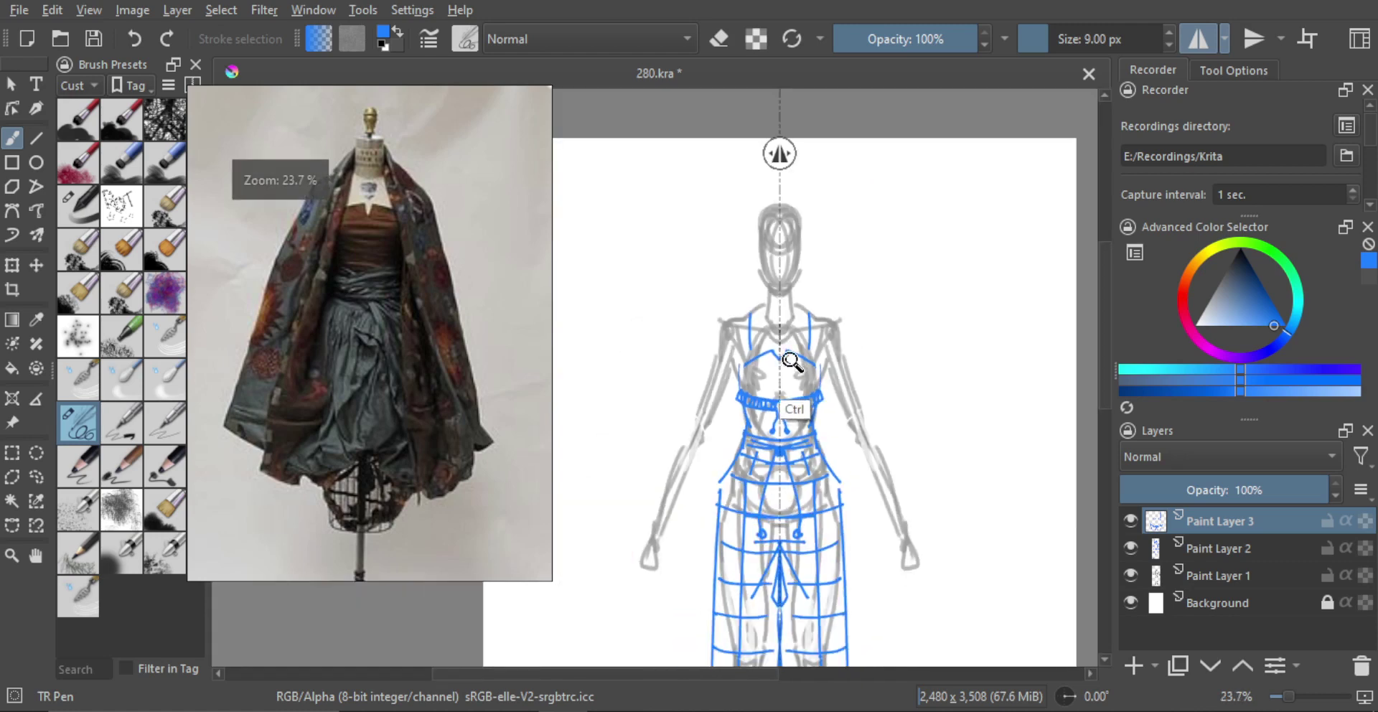
{"action": "mouse_move", "coordinate": [766, 320]}
{"action": "left_mouse_down"}
{"action": "mouse_move", "coordinate": [791, 410]}
{"action": "mouse_move", "coordinate": [787, 308]}
{"action": "left_mouse_up"}
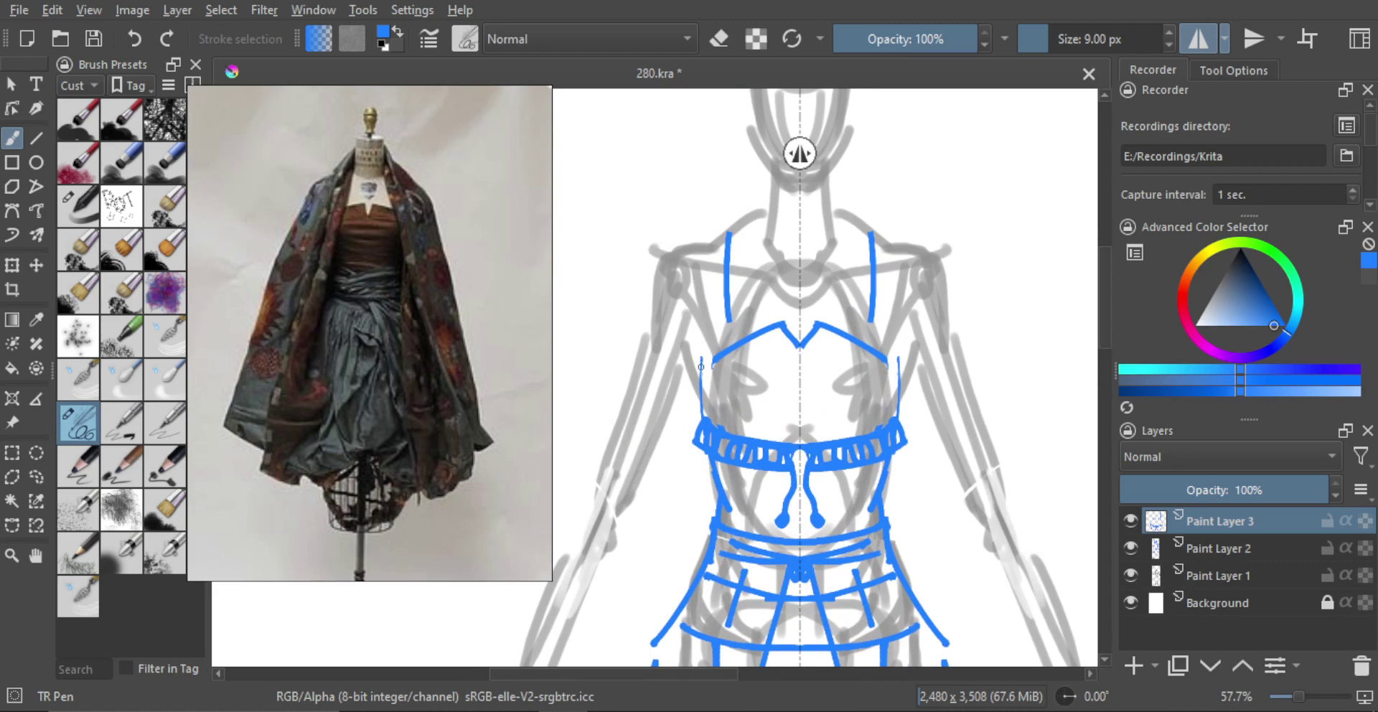
Draw curved mirrored bodice sides from the neckline ends down to the gathered band, replacing the thinned lines.
{"action": "mouse_move", "coordinate": [710, 364]}
{"action": "left_mouse_down"}
{"action": "mouse_move", "coordinate": [688, 380]}
{"action": "mouse_move", "coordinate": [713, 360]}
{"action": "mouse_move", "coordinate": [699, 422]}
{"action": "left_mouse_up"}
{"action": "key", "text": "ctrl+z"}
{"action": "key", "text": "ctrl+z"}
{"action": "key", "text": "e"}
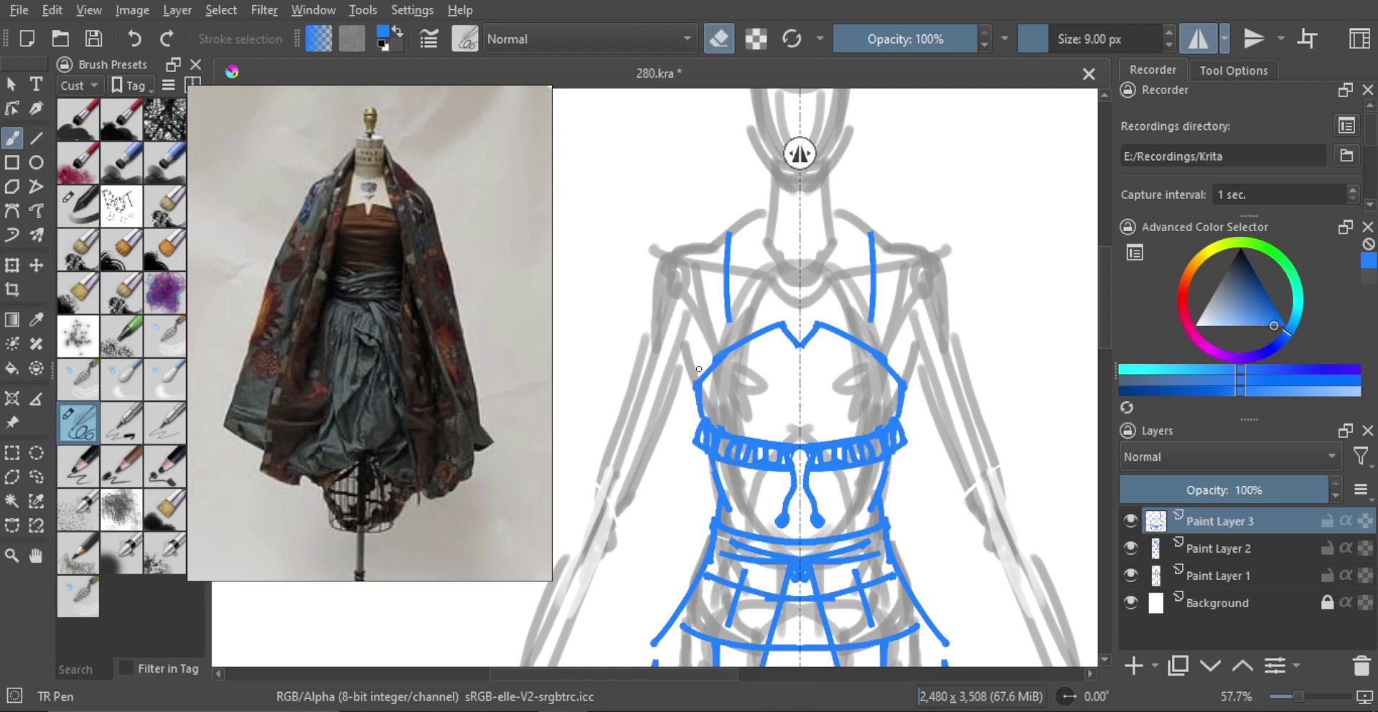
{"action": "key", "text": "e"}
Draw mirrored off-shoulder sleeve pieces beside the bodice, trying several shapes and extending their outer edges down the upper arms.
{"action": "left_click_drag", "start_coordinate": [702, 372], "coordinate": [691, 302]}
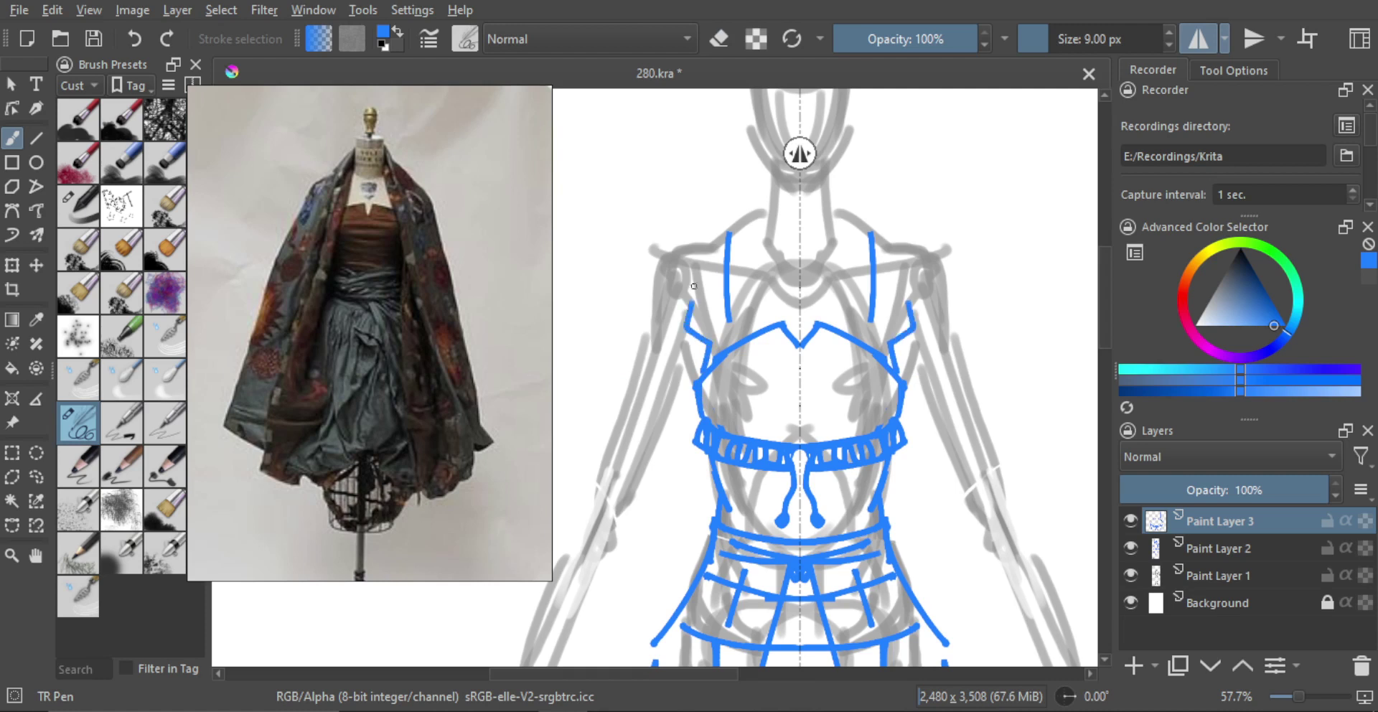
{"action": "key", "text": "ctrl+z"}
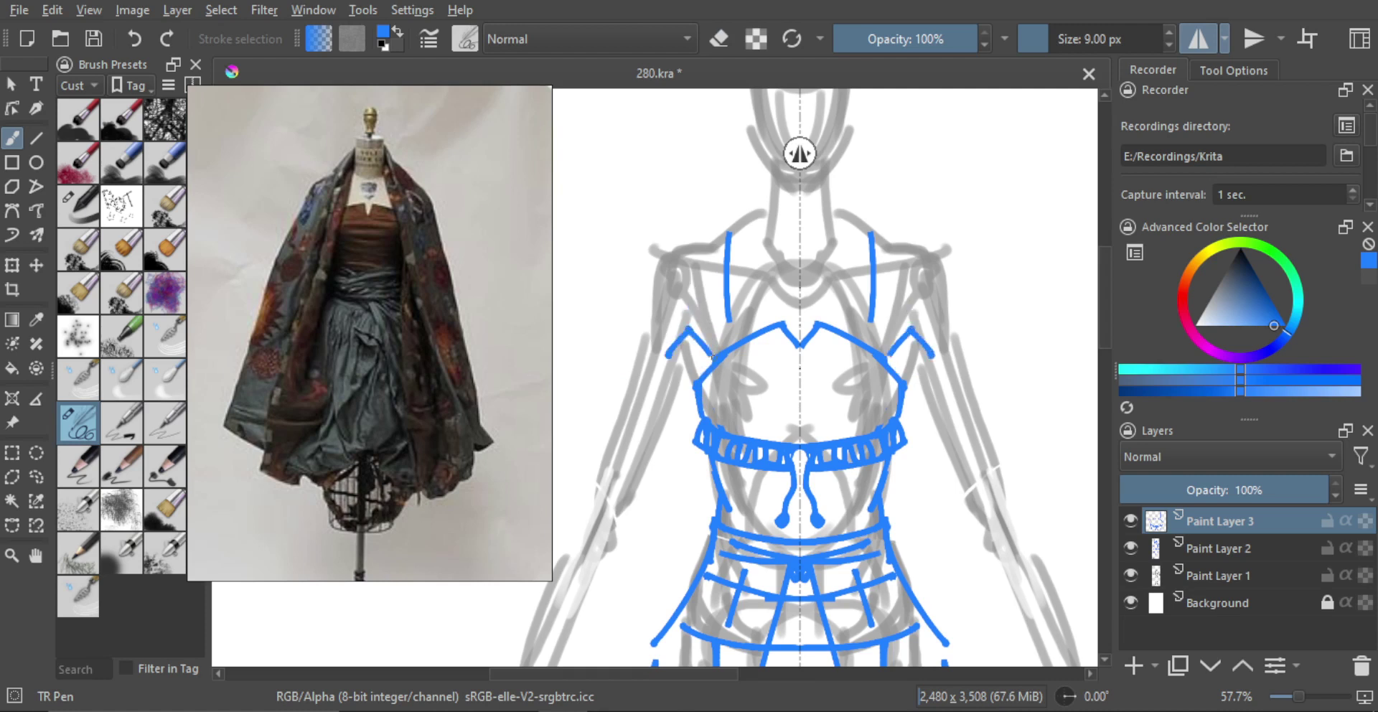
{"action": "left_click_drag", "start_coordinate": [691, 321], "coordinate": [712, 364]}
{"action": "key", "text": "ctrl+z"}
{"action": "key", "text": "ctrl+z"}
{"action": "mouse_move", "coordinate": [696, 310]}
{"action": "left_mouse_down"}
{"action": "mouse_move", "coordinate": [690, 337]}
{"action": "mouse_move", "coordinate": [710, 365]}
{"action": "left_mouse_up"}
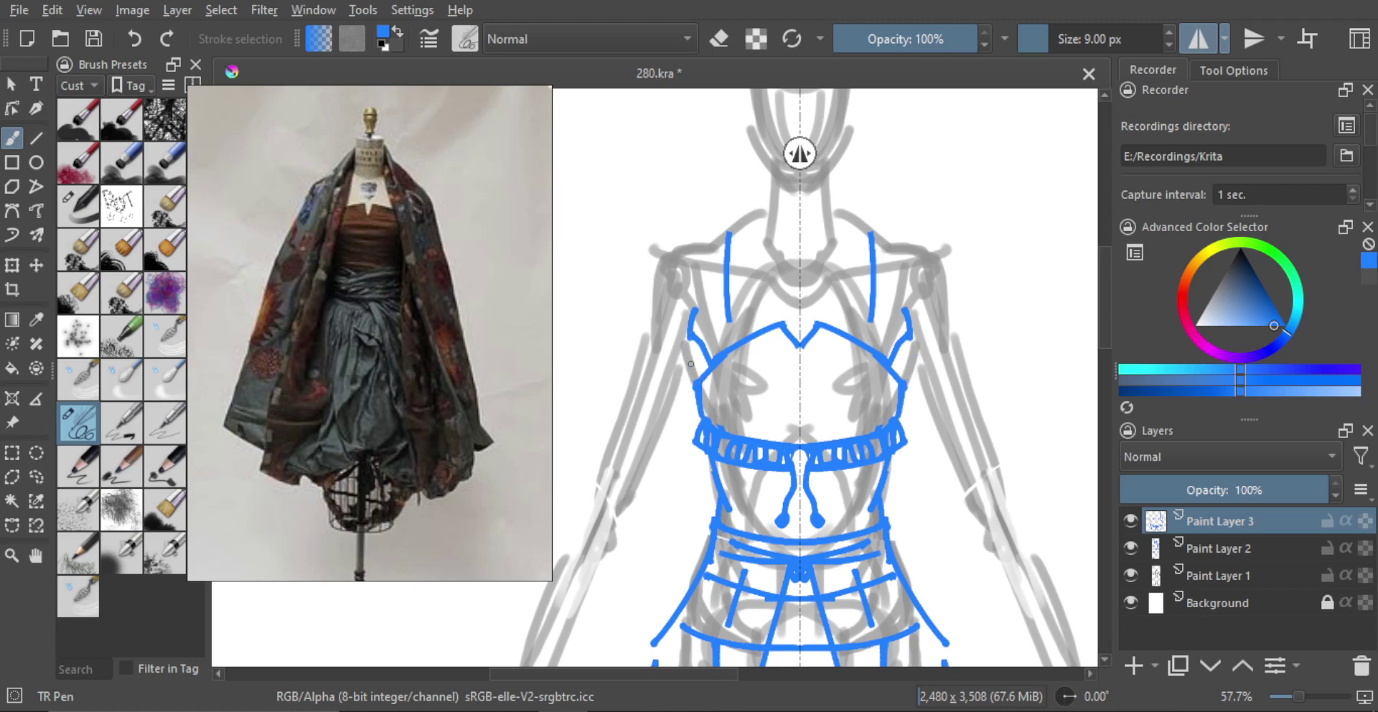
{"action": "mouse_move", "coordinate": [699, 346]}
{"action": "left_mouse_down"}
{"action": "mouse_move", "coordinate": [670, 413]}
{"action": "mouse_move", "coordinate": [697, 379]}
{"action": "left_mouse_up"}
{"action": "key", "text": "ctrl+z"}
{"action": "left_click_drag", "start_coordinate": [729, 380], "coordinate": [737, 482]}
{"action": "left_click_drag", "start_coordinate": [750, 416], "coordinate": [747, 300]}
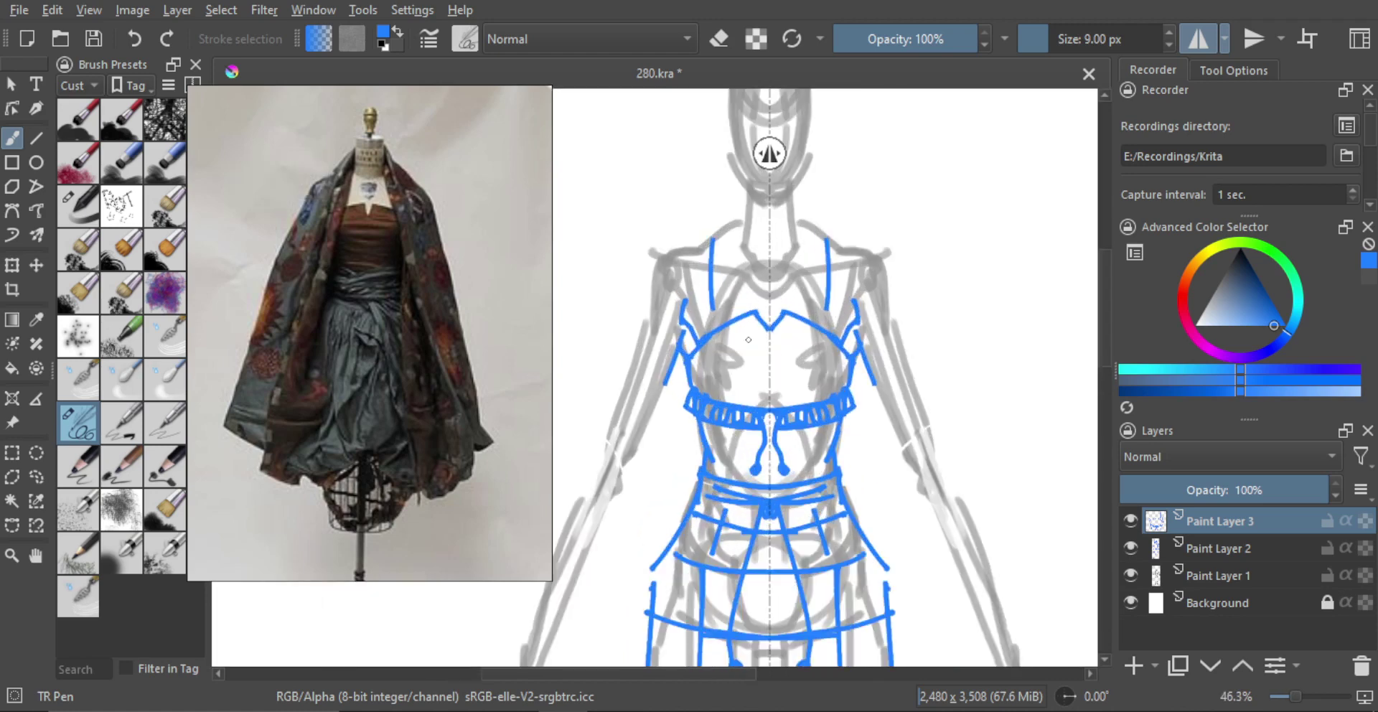
Add mirrored curved bust lines above the gathered band and refine the small inner strokes of the sleeve pieces.
{"action": "mouse_move", "coordinate": [704, 367]}
{"action": "left_mouse_down"}
{"action": "mouse_move", "coordinate": [747, 376]}
{"action": "mouse_move", "coordinate": [702, 337]}
{"action": "mouse_move", "coordinate": [699, 354]}
{"action": "left_mouse_up"}
{"action": "key", "text": "e"}
{"action": "key", "text": "e"}
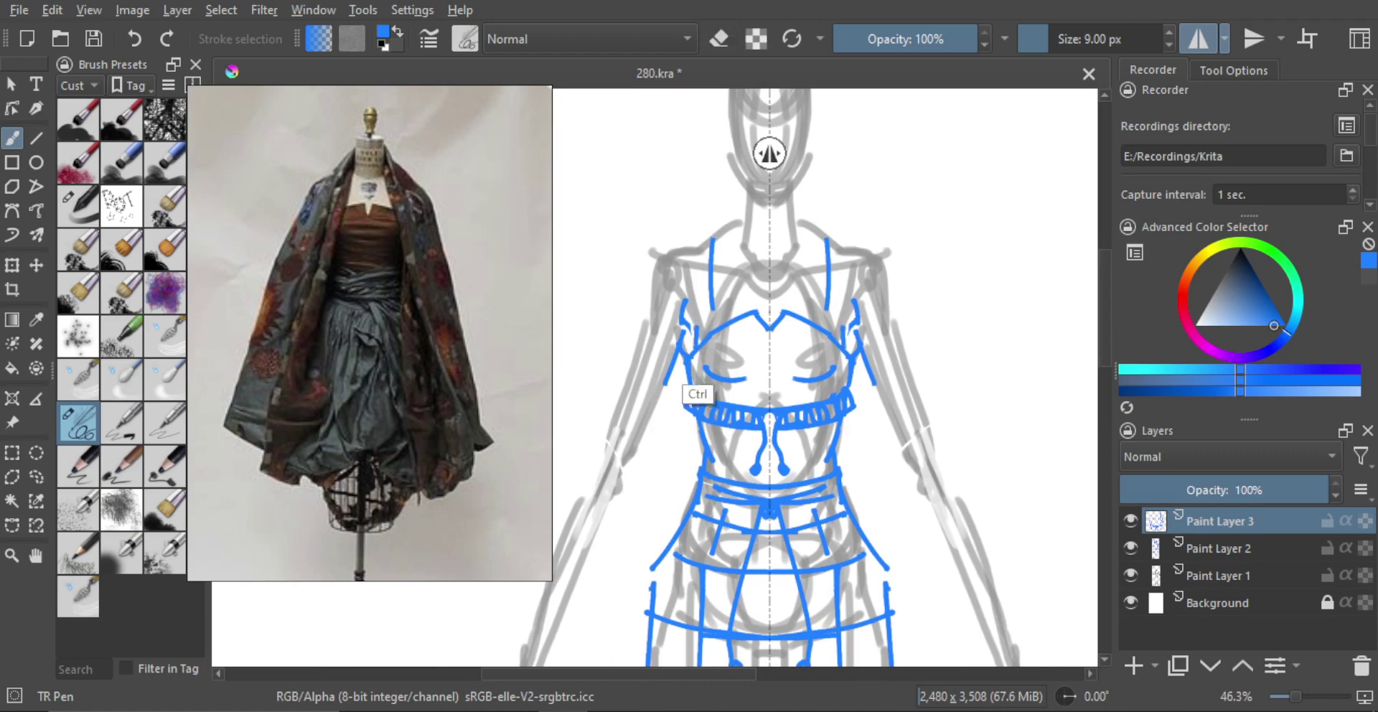
{"action": "key", "text": "ctrl+z"}
{"action": "scroll", "coordinate": [752, 346], "scroll_direction": "down", "scroll_amount": 2}
{"action": "scroll", "coordinate": [752, 352], "scroll_direction": "up", "scroll_amount": 2}
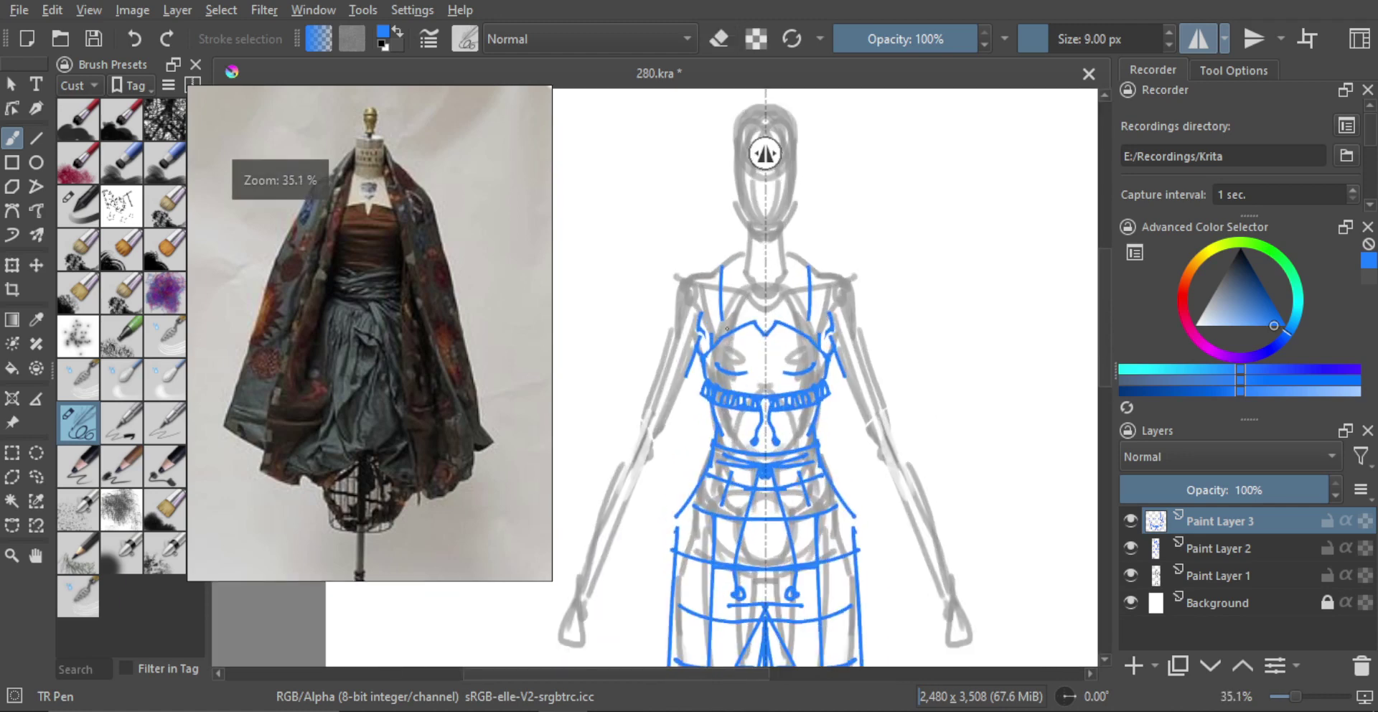
{"action": "scroll", "coordinate": [733, 323], "scroll_direction": "up", "scroll_amount": 1}
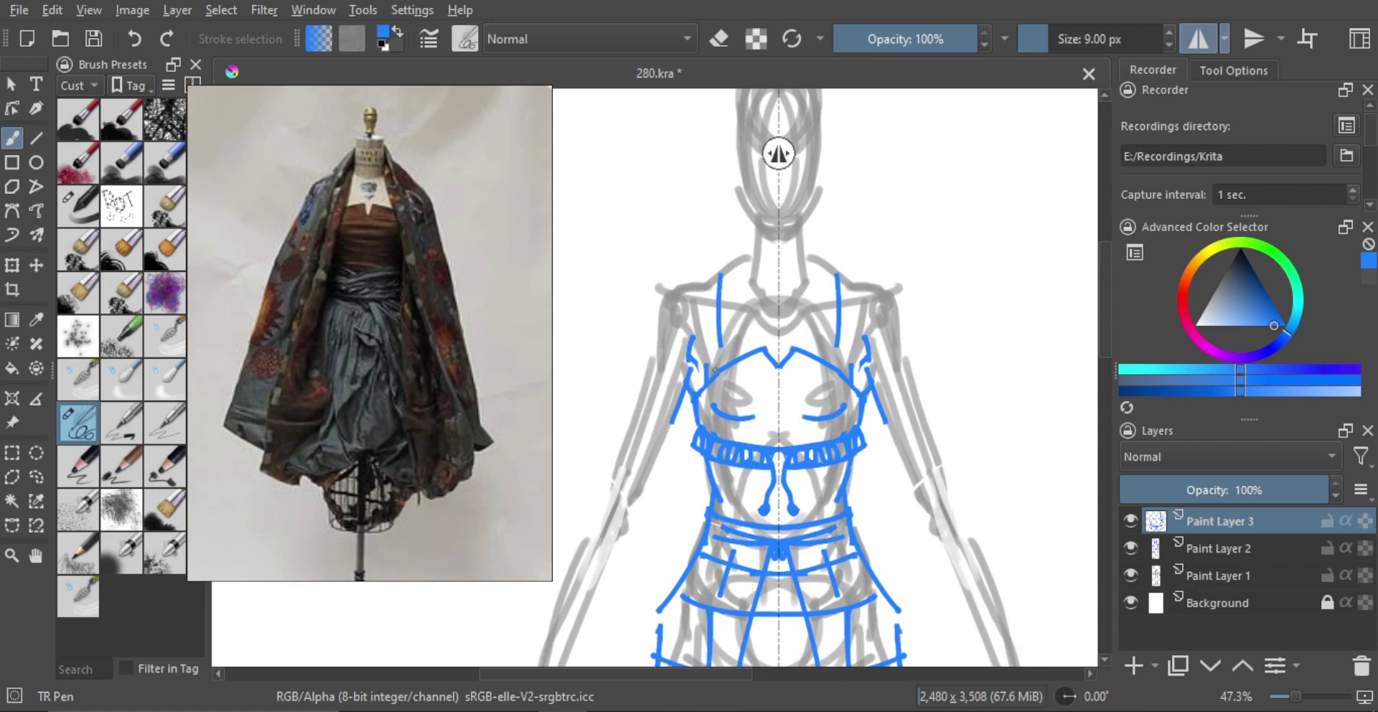
Erase the notched neckline and draw a straight edge across the upper chest with mirrored slanted sides down to the underarms.
{"action": "key", "text": "e"}
{"action": "left_click_drag", "start_coordinate": [708, 384], "coordinate": [765, 347]}
{"action": "key", "text": "e"}
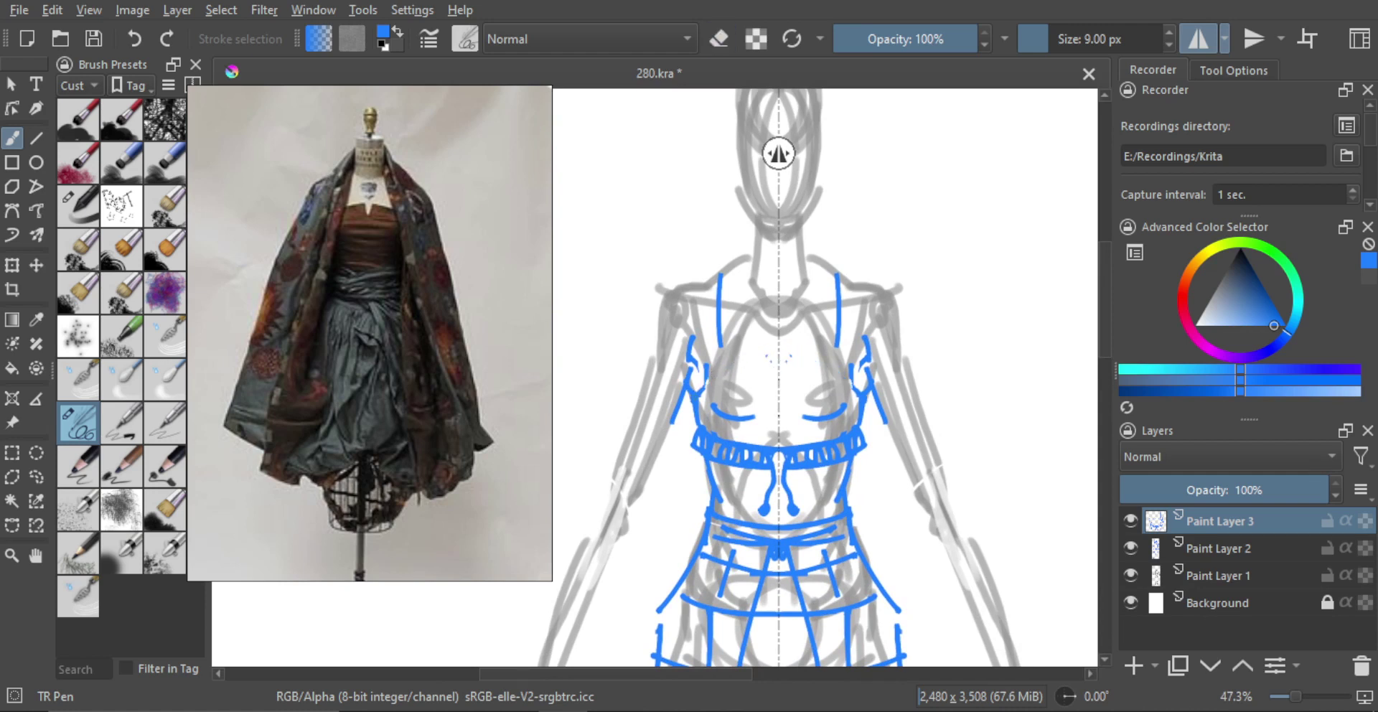
{"action": "key", "text": "ctrl+z"}
{"action": "mouse_move", "coordinate": [700, 394]}
{"action": "left_mouse_down"}
{"action": "mouse_move", "coordinate": [725, 332]}
{"action": "mouse_move", "coordinate": [778, 341]}
{"action": "mouse_move", "coordinate": [719, 319]}
{"action": "mouse_move", "coordinate": [715, 282]}
{"action": "mouse_move", "coordinate": [723, 331]}
{"action": "left_mouse_up"}
{"action": "key", "text": "ctrl+z"}
{"action": "key", "text": "ctrl+z"}
{"action": "key", "text": "ctrl+z"}
Erase the old shoulder straps and redraw them slanting from the shoulders to the corners of the straight neckline.
{"action": "key", "text": "e"}
{"action": "key", "text": "e"}
{"action": "key", "text": "ctrl+z"}
{"action": "mouse_move", "coordinate": [730, 267]}
{"action": "left_mouse_down"}
{"action": "mouse_move", "coordinate": [724, 334]}
{"action": "mouse_move", "coordinate": [724, 321]}
{"action": "left_mouse_up"}
{"action": "key", "text": "ctrl+z"}
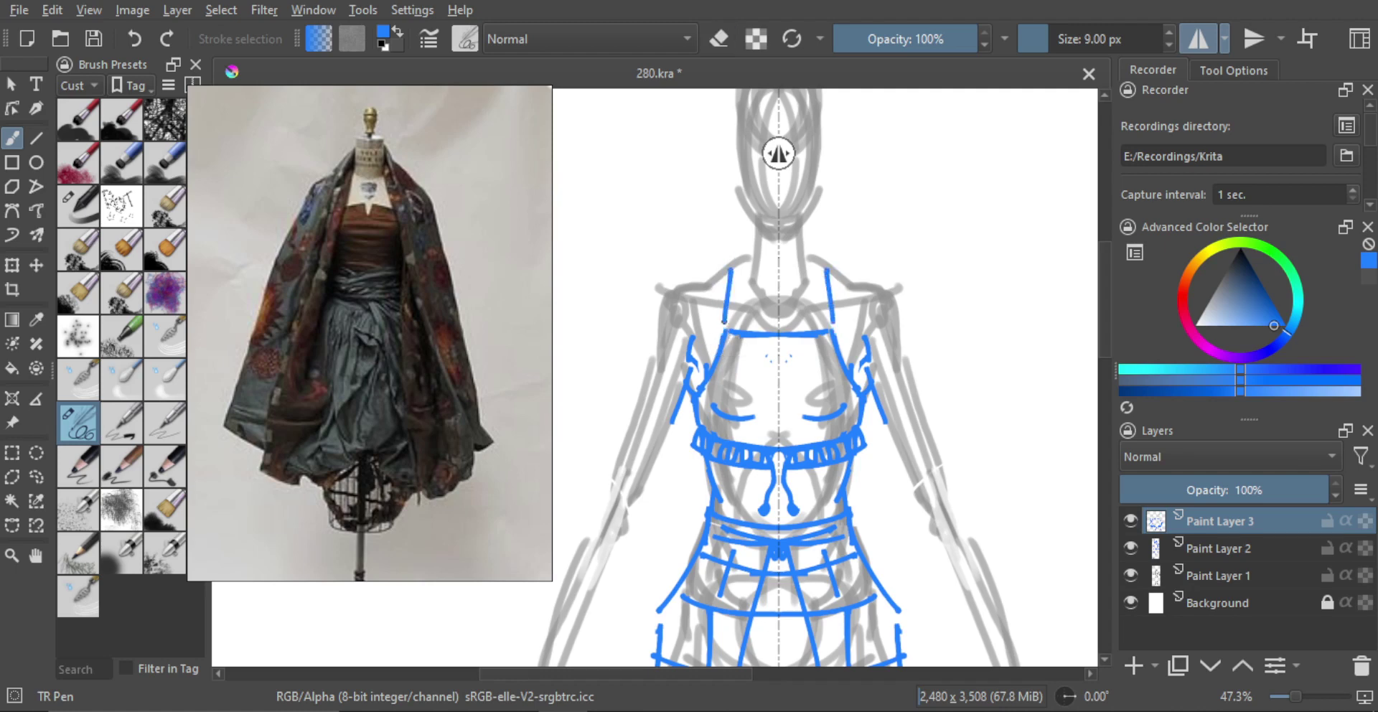
{"action": "scroll", "coordinate": [761, 342], "scroll_direction": "down", "scroll_amount": 3}
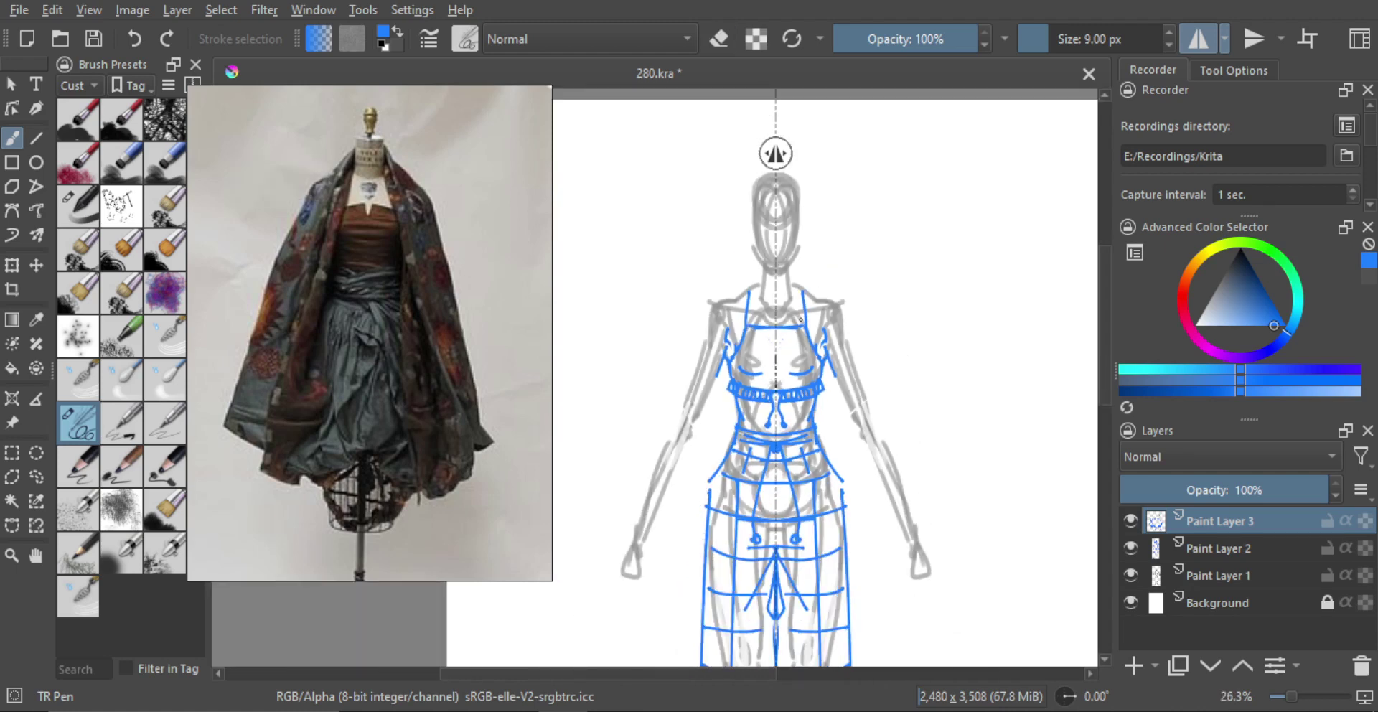
Erase the mirrored sleeve pieces beside the bodice down to the clean underarm edges of the top.
{"action": "scroll", "coordinate": [740, 327], "scroll_direction": "up", "scroll_amount": 2}
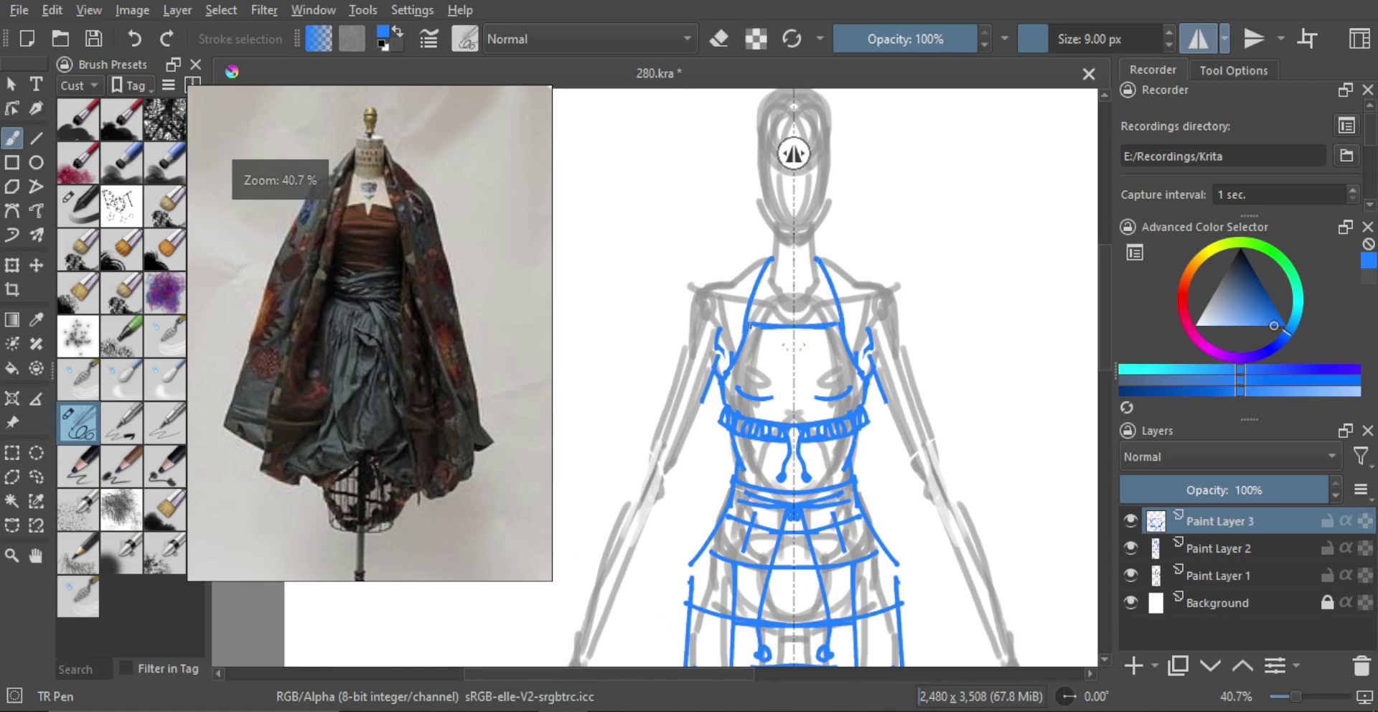
{"action": "scroll", "coordinate": [753, 331], "scroll_direction": "down", "scroll_amount": 3}
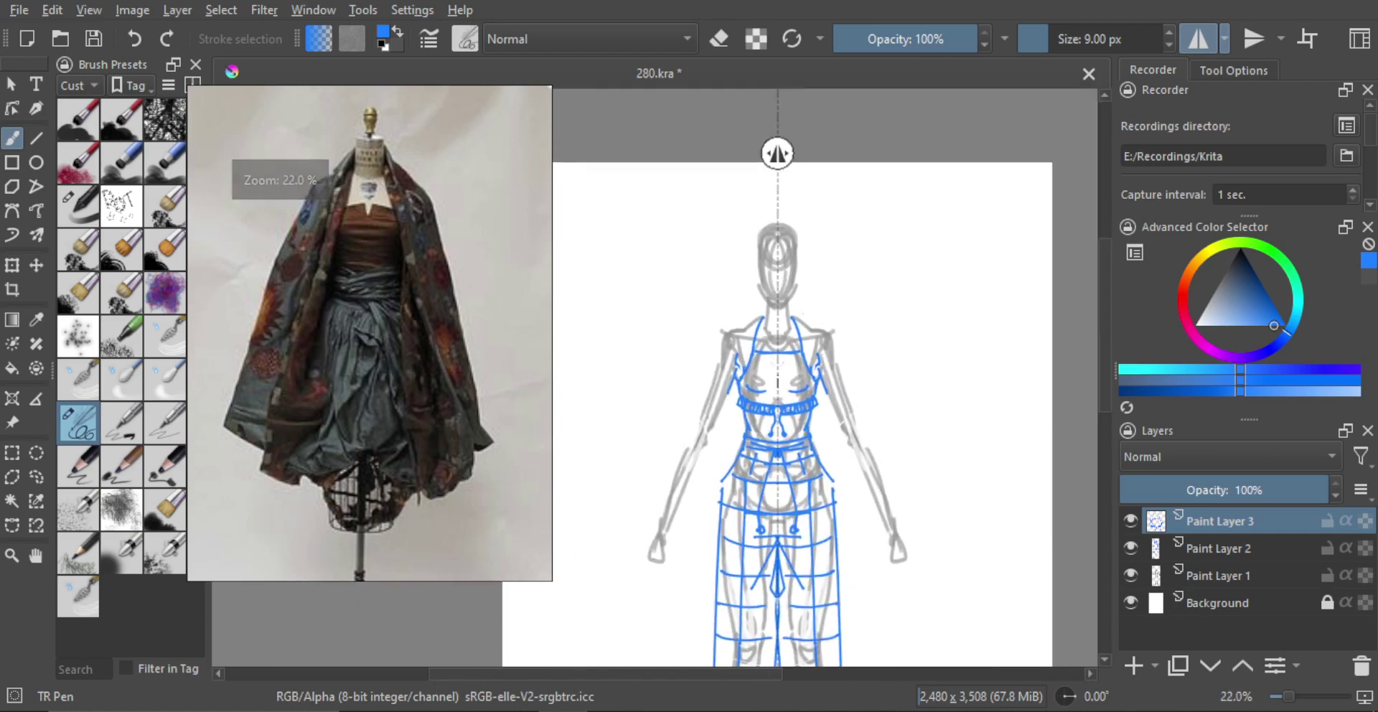
{"action": "scroll", "coordinate": [781, 352], "scroll_direction": "down", "scroll_amount": 2}
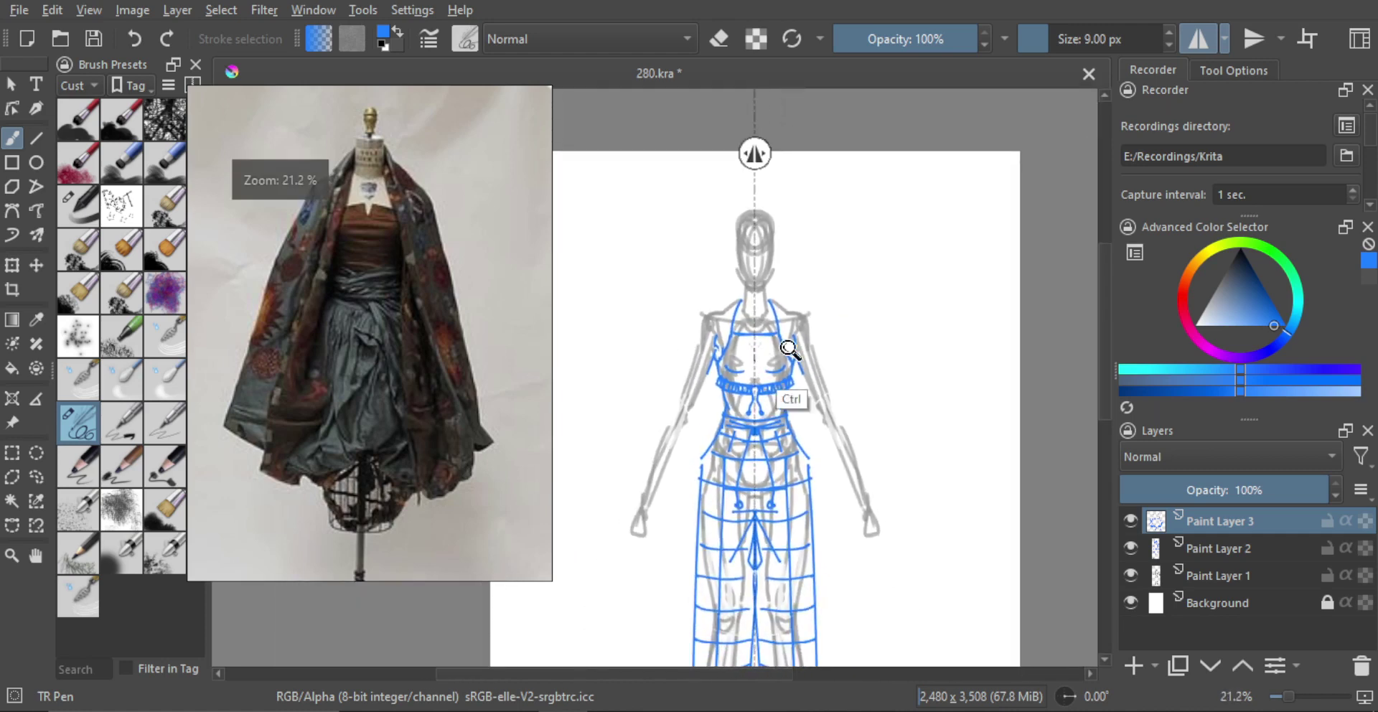
{"action": "scroll", "coordinate": [781, 351], "scroll_direction": "up", "scroll_amount": 6}
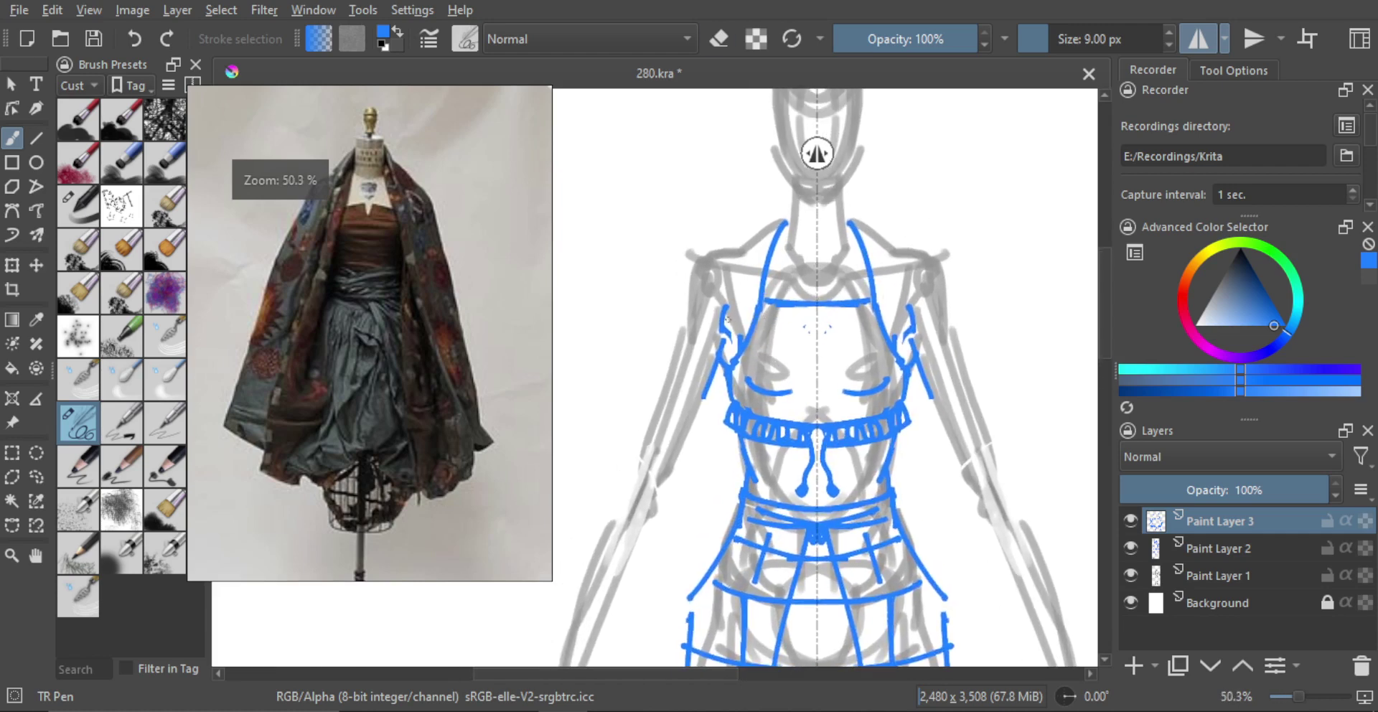
{"action": "left_click_drag", "start_coordinate": [718, 353], "coordinate": [727, 290]}
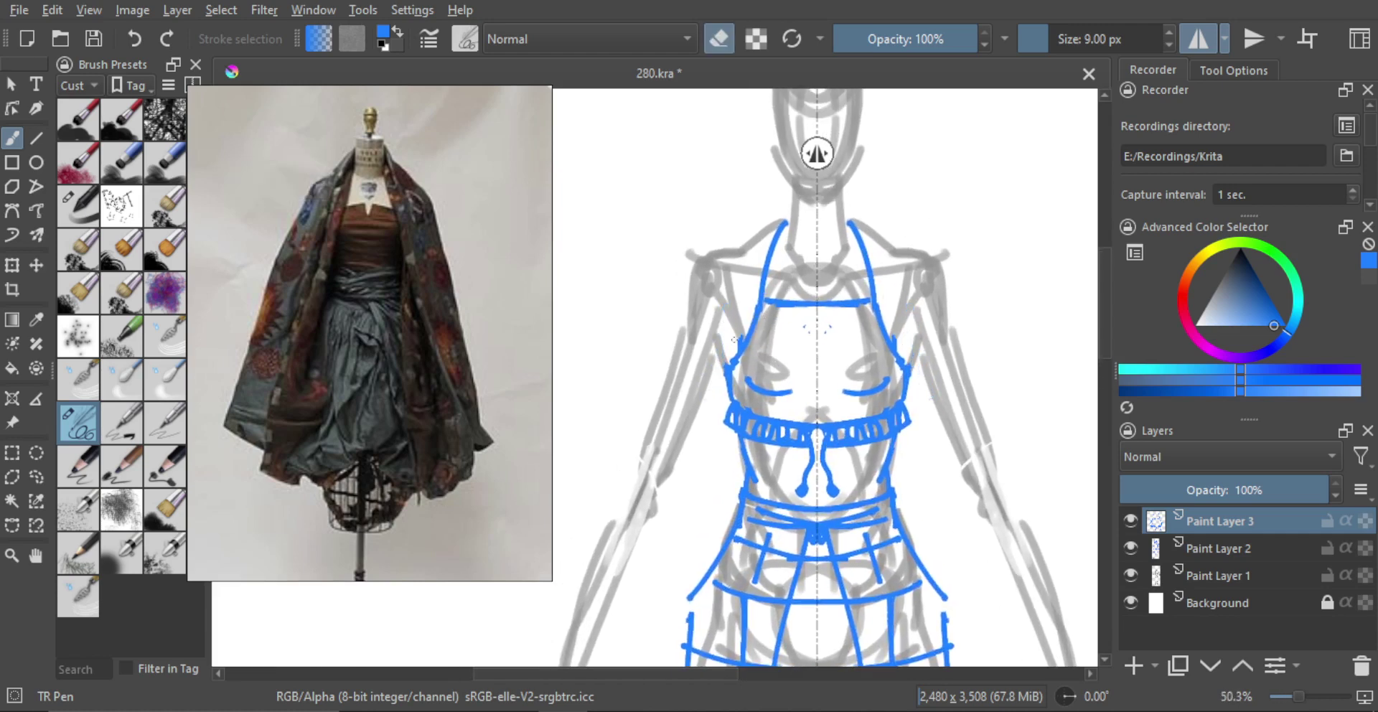
{"action": "key", "text": "e"}
Hide and reshow the figure sketch layer to check the outfit, and add a new paint layer on top.
{"action": "scroll", "coordinate": [765, 369], "scroll_direction": "down", "scroll_amount": 7}
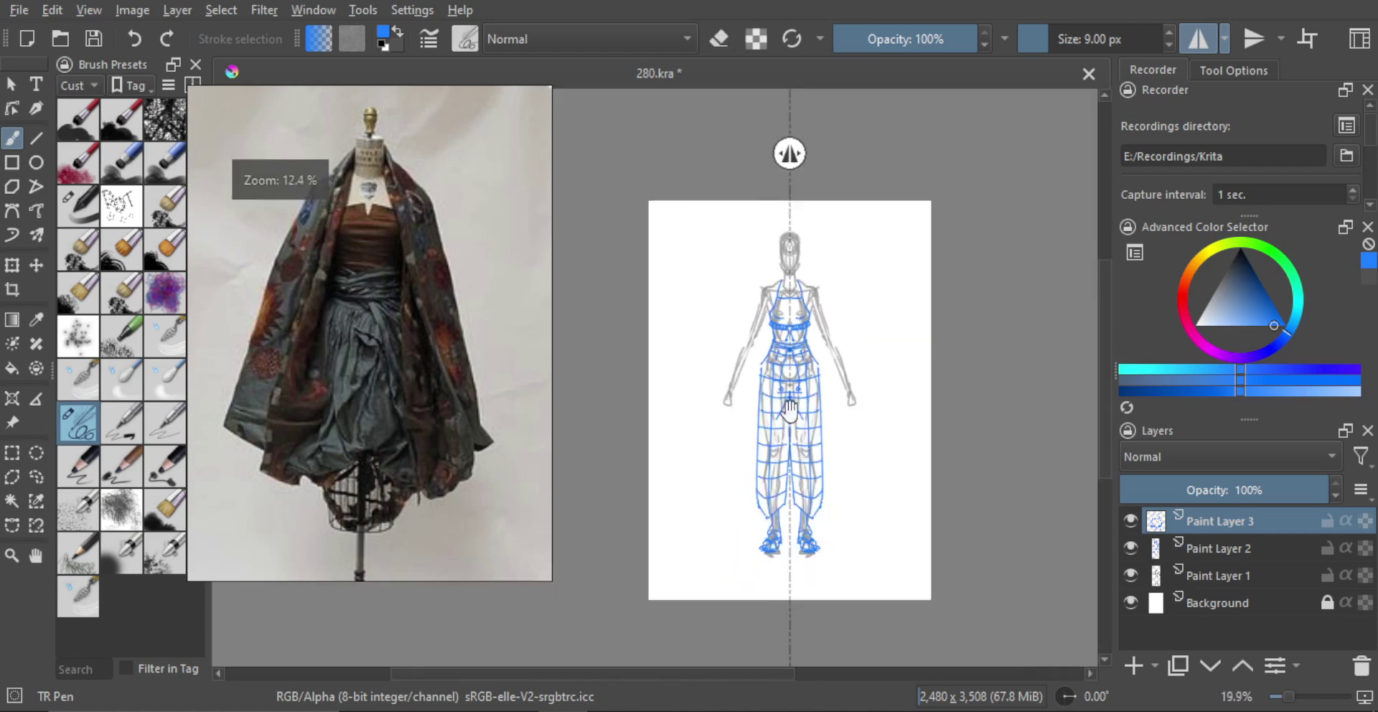
{"action": "left_click", "coordinate": [1132, 575]}
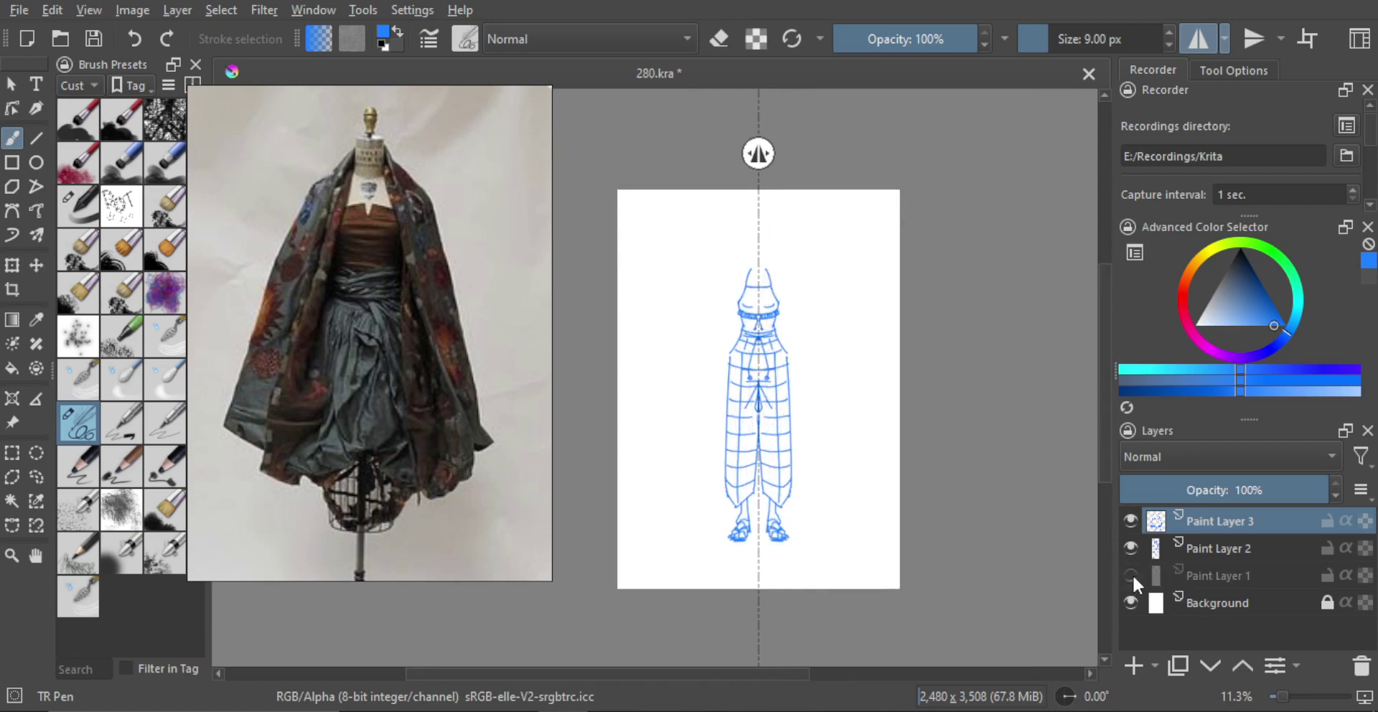
{"action": "left_click", "coordinate": [1132, 572]}
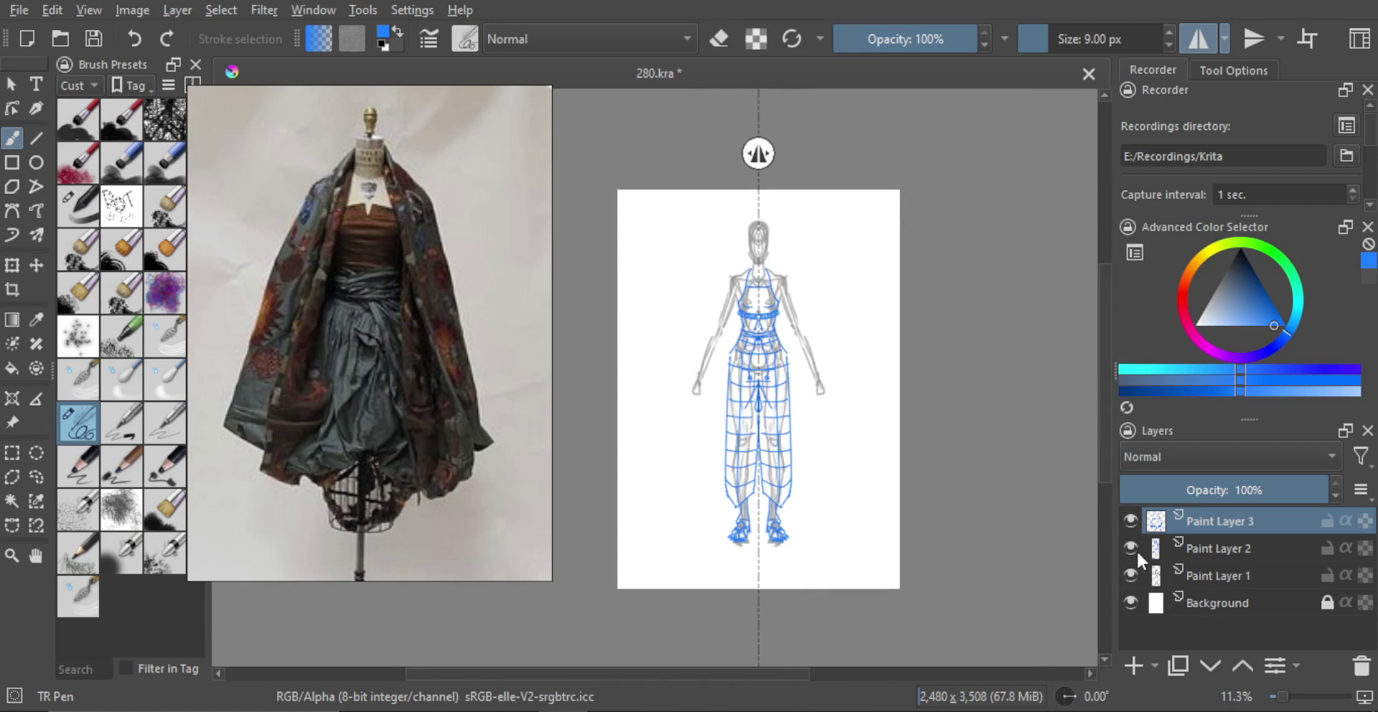
{"action": "left_click", "coordinate": [1133, 665]}
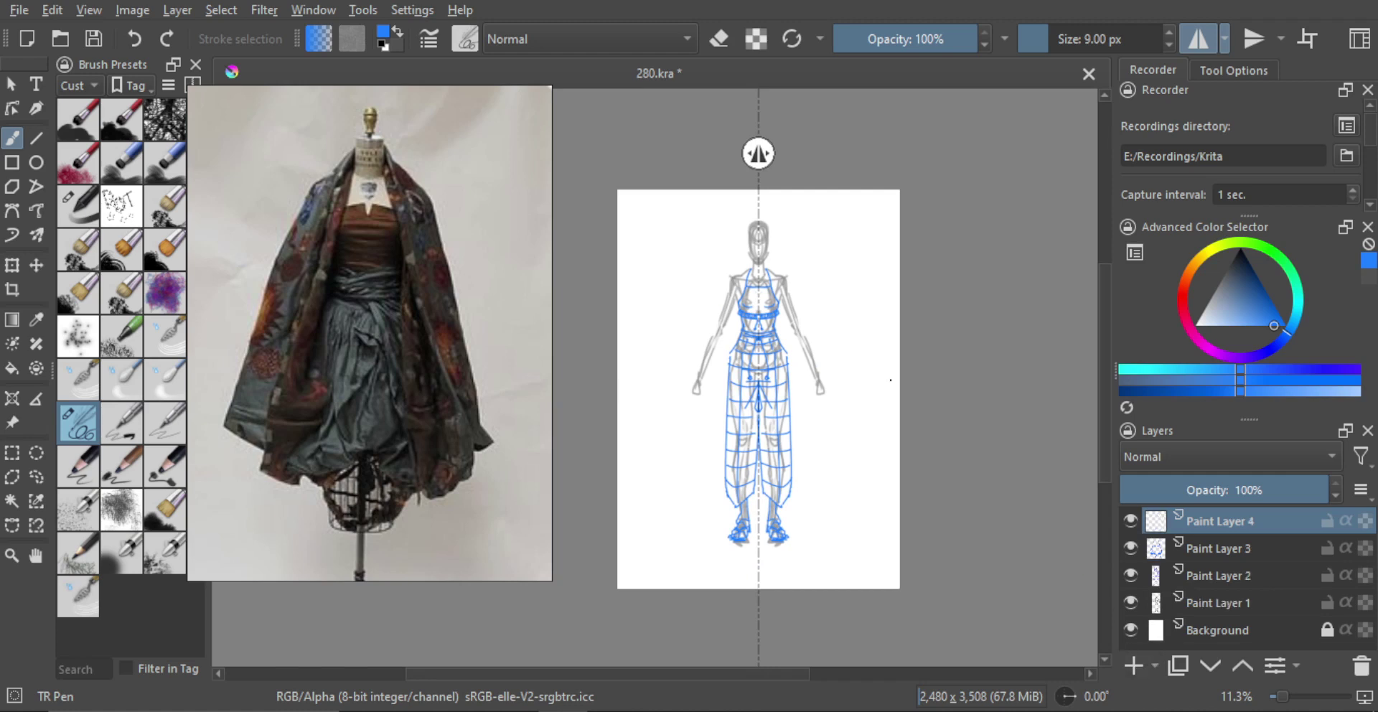
Try red, orange and pink as brush colours with test scribbles beside the shoulders, undoing each one.
{"action": "scroll", "coordinate": [732, 220], "scroll_direction": "up", "scroll_amount": 2}
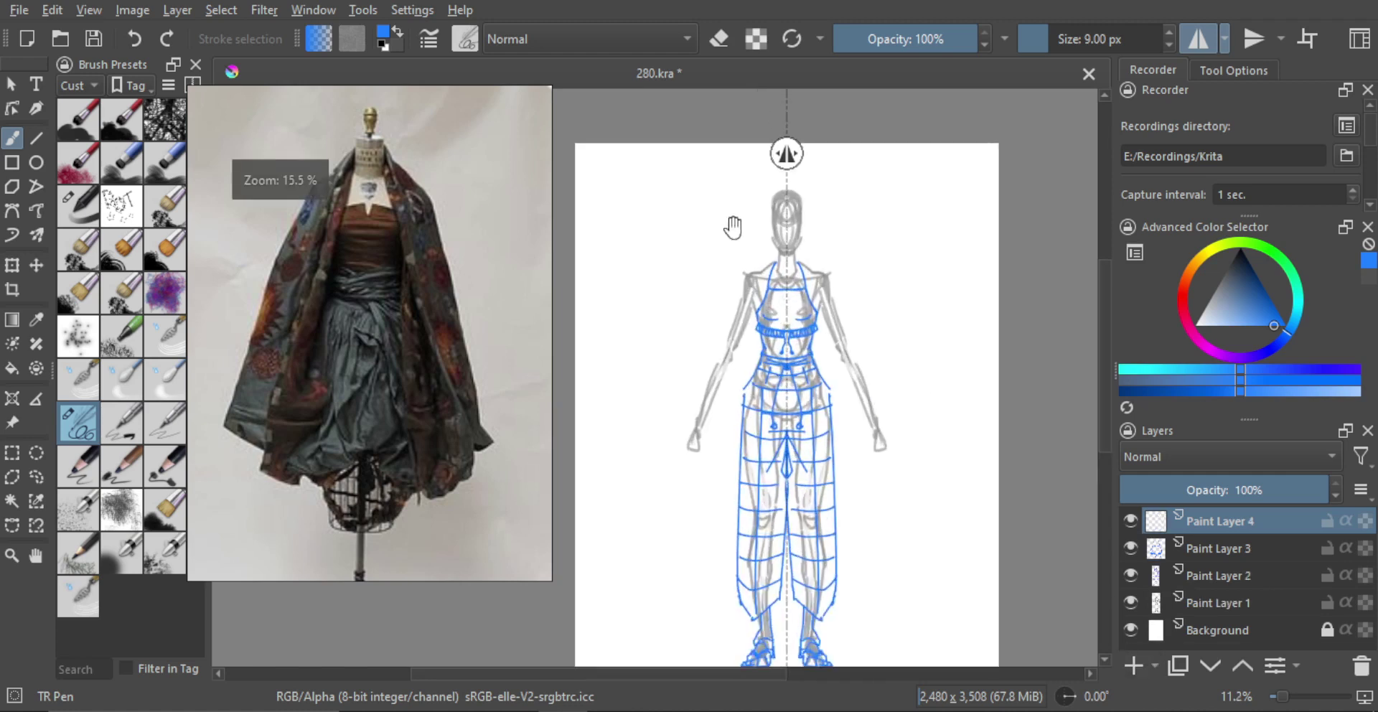
{"action": "left_click", "coordinate": [1181, 298]}
{"action": "left_click_drag", "start_coordinate": [690, 301], "coordinate": [664, 264]}
{"action": "key", "text": "ctrl+z"}
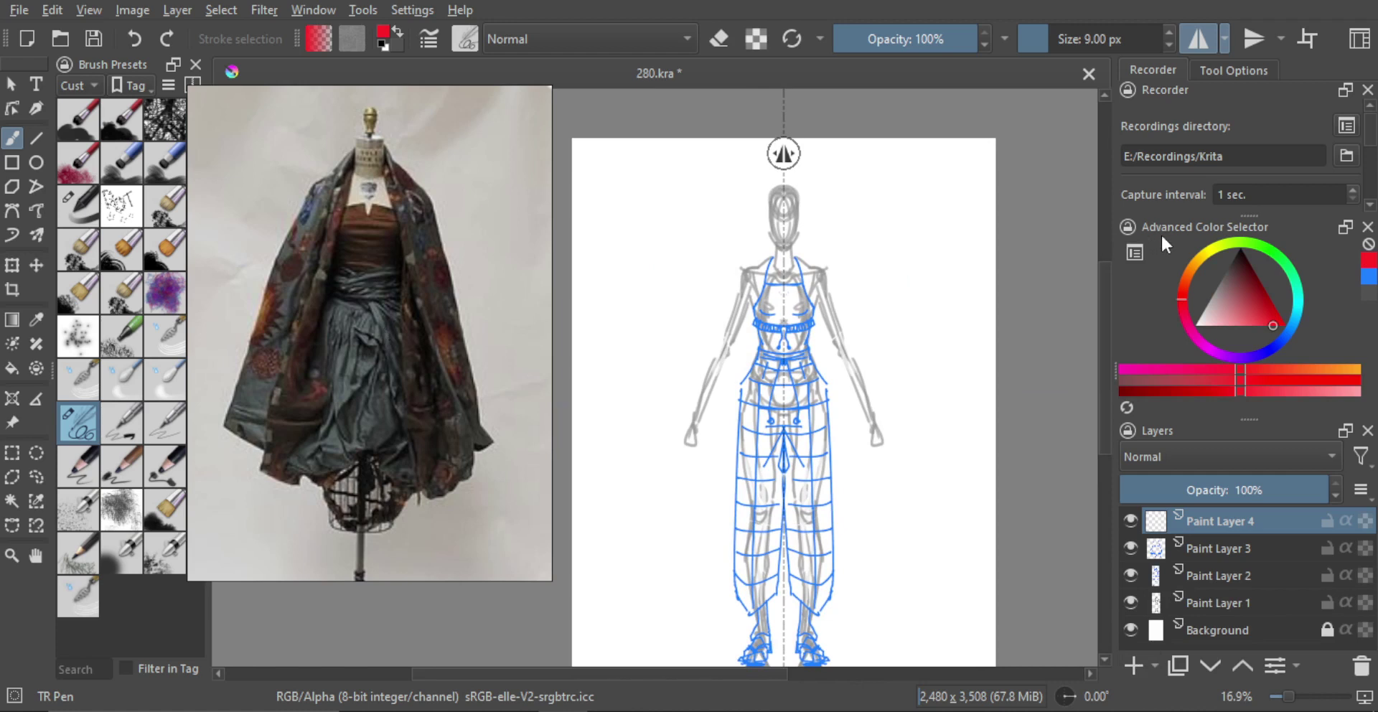
{"action": "left_click", "coordinate": [1184, 280]}
{"action": "left_click_drag", "start_coordinate": [892, 247], "coordinate": [871, 285]}
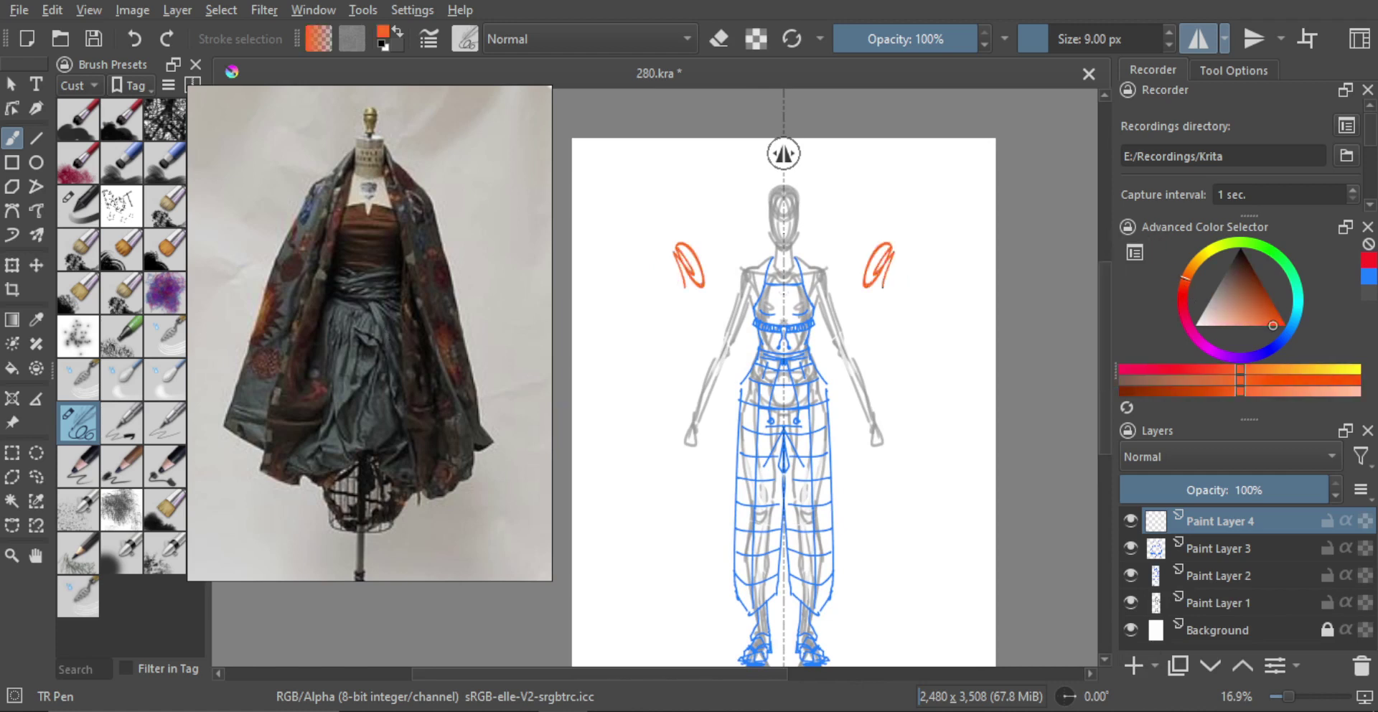
{"action": "key", "text": "ctrl+z"}
{"action": "left_click", "coordinate": [1184, 313]}
{"action": "left_click_drag", "start_coordinate": [948, 243], "coordinate": [923, 313]}
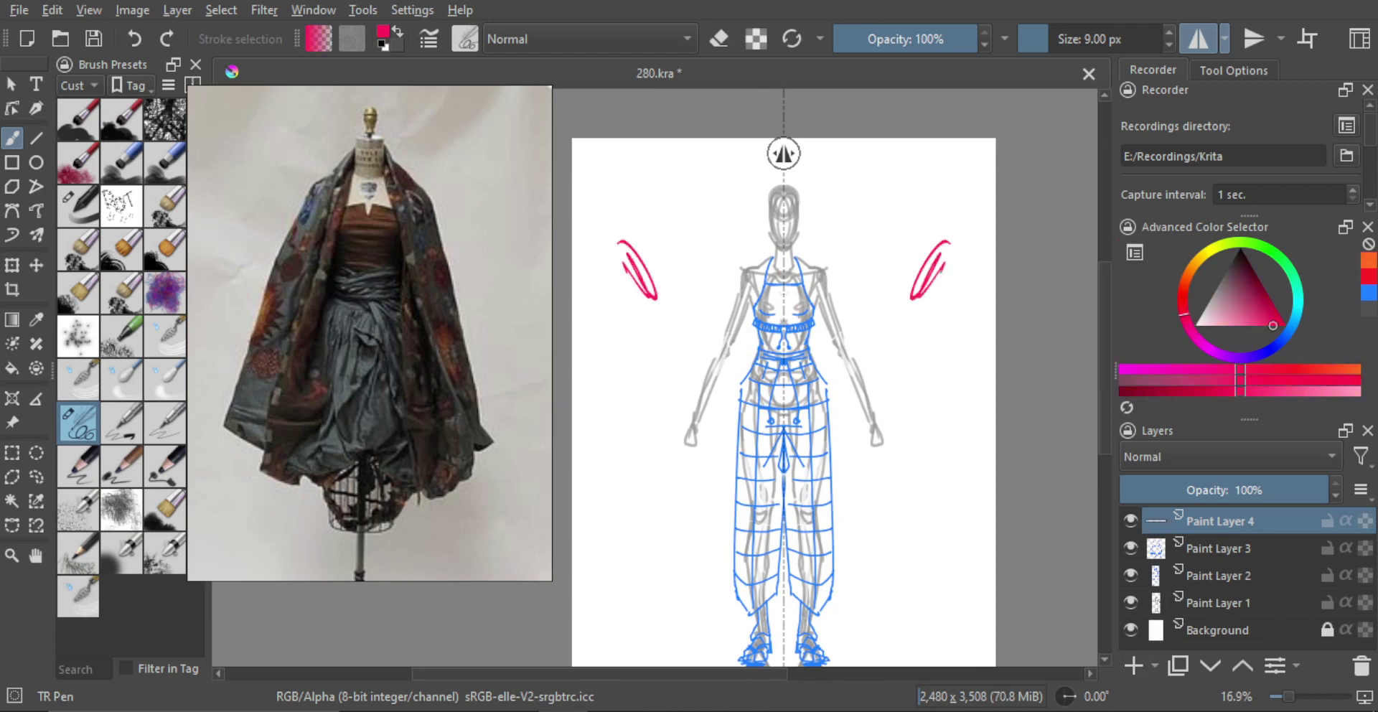
{"action": "key", "text": "ctrl+z"}
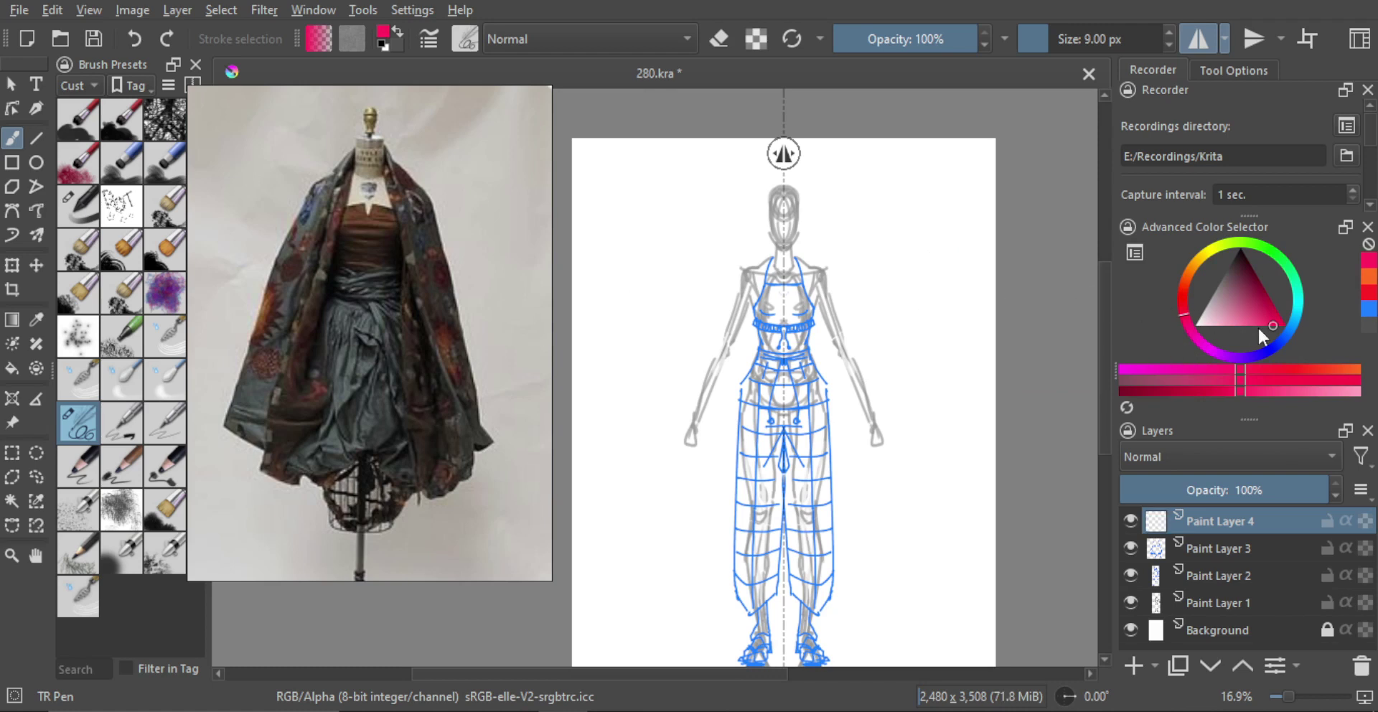
Set the brush colour to violet and test it with scribbles beside the figure, undoing them.
{"action": "left_click", "coordinate": [1256, 353]}
{"action": "left_click_drag", "start_coordinate": [1255, 353], "coordinate": [1231, 353]}
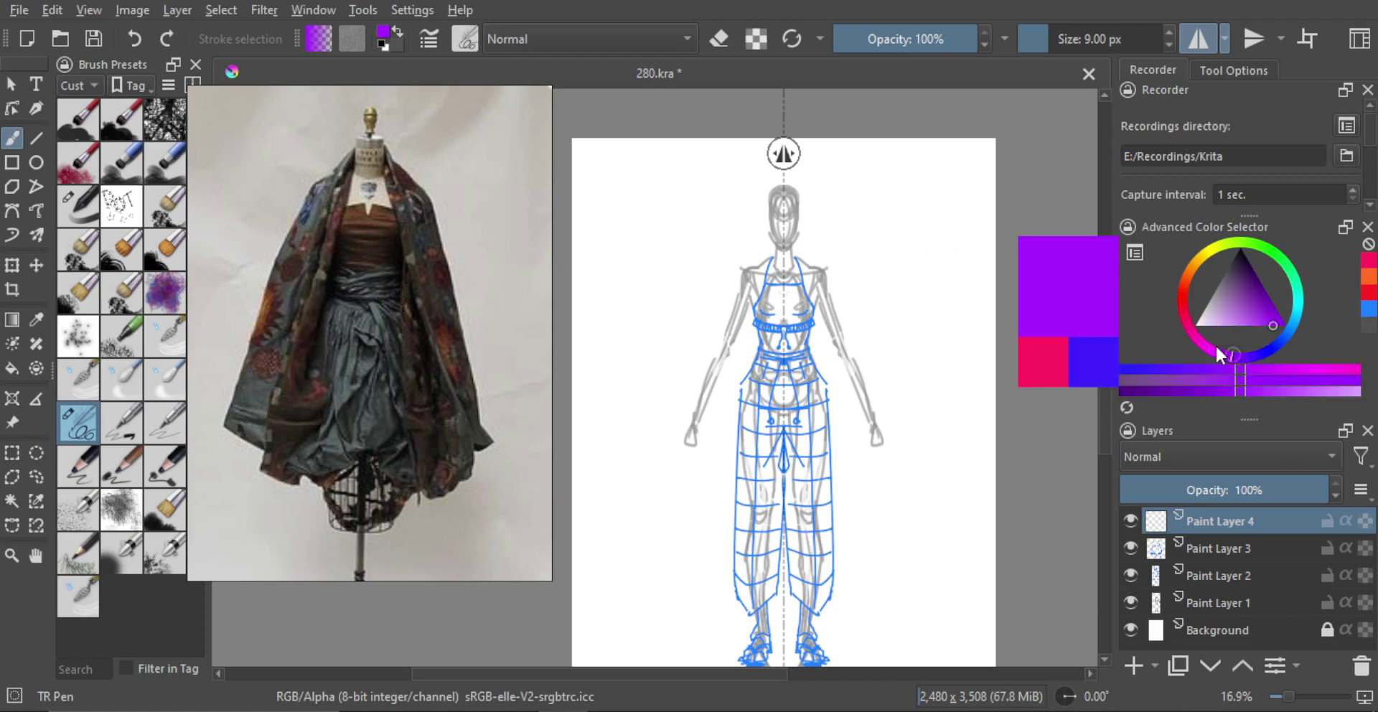
{"action": "mouse_move", "coordinate": [706, 255]}
{"action": "left_mouse_down"}
{"action": "mouse_move", "coordinate": [695, 287]}
{"action": "mouse_move", "coordinate": [666, 260]}
{"action": "left_mouse_up"}
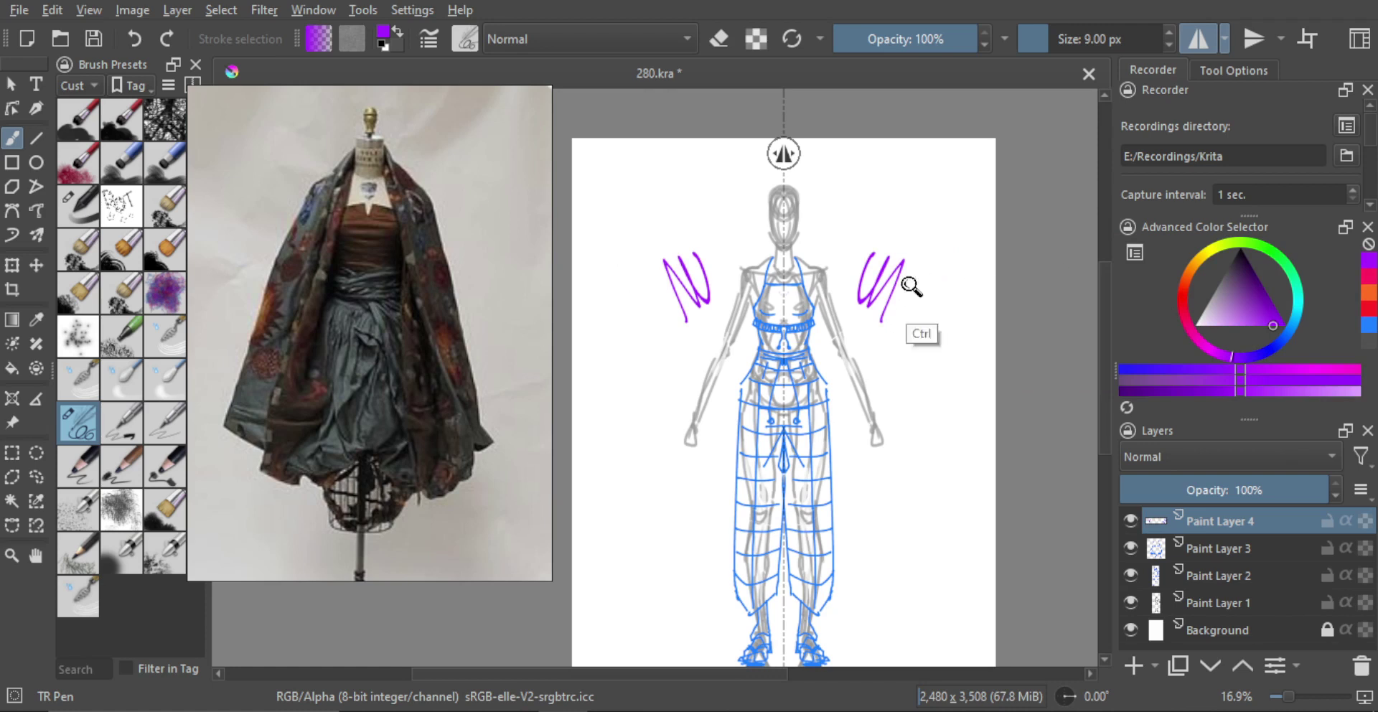
{"action": "key", "text": "ctrl+z"}
{"action": "left_click_drag", "start_coordinate": [880, 259], "coordinate": [893, 283]}
{"action": "key", "text": "ctrl+z"}
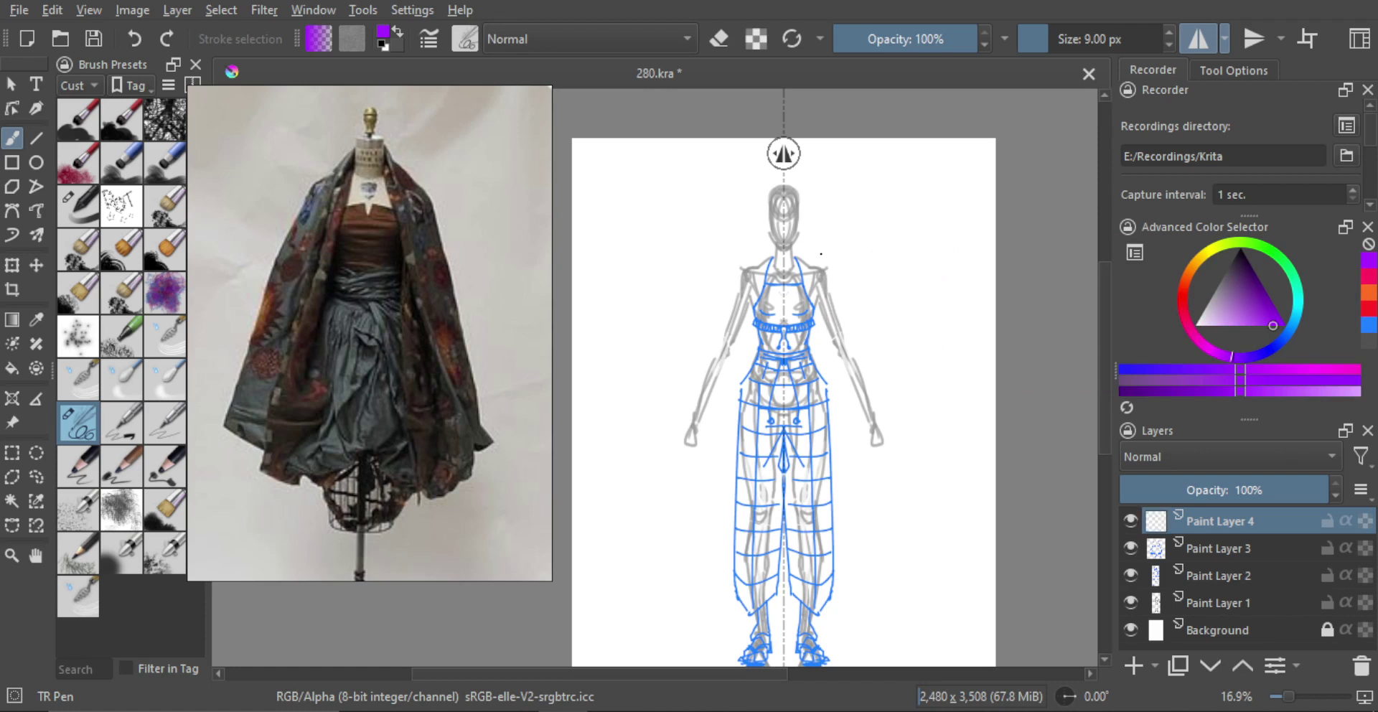
Try mirrored violet cape outlines running from the neck over the shoulders and down along the arms.
{"action": "mouse_move", "coordinate": [823, 259]}
{"action": "left_mouse_down"}
{"action": "mouse_move", "coordinate": [804, 287]}
{"action": "mouse_move", "coordinate": [787, 264]}
{"action": "left_mouse_up"}
{"action": "scroll", "coordinate": [789, 265], "scroll_direction": "up", "scroll_amount": 2}
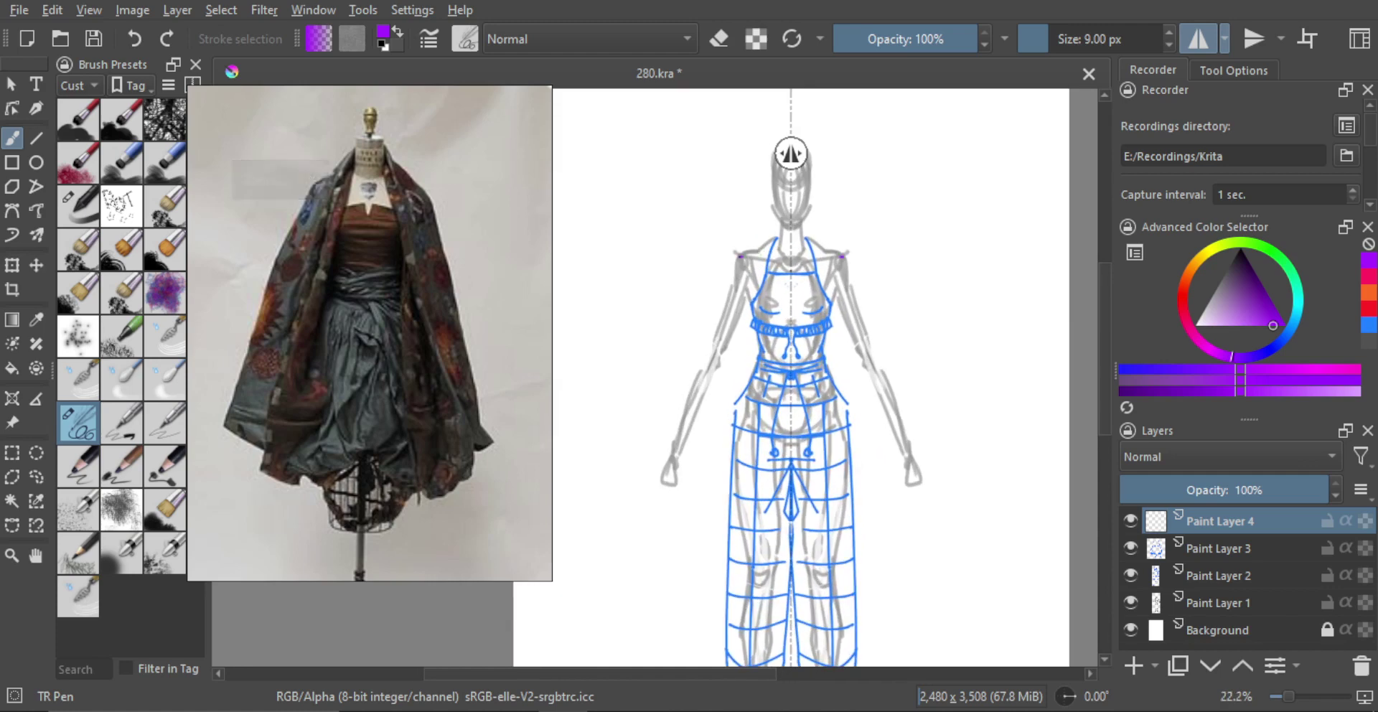
{"action": "mouse_move", "coordinate": [739, 252]}
{"action": "left_mouse_down"}
{"action": "mouse_move", "coordinate": [780, 230]}
{"action": "mouse_move", "coordinate": [737, 262]}
{"action": "mouse_move", "coordinate": [661, 449]}
{"action": "left_mouse_up"}
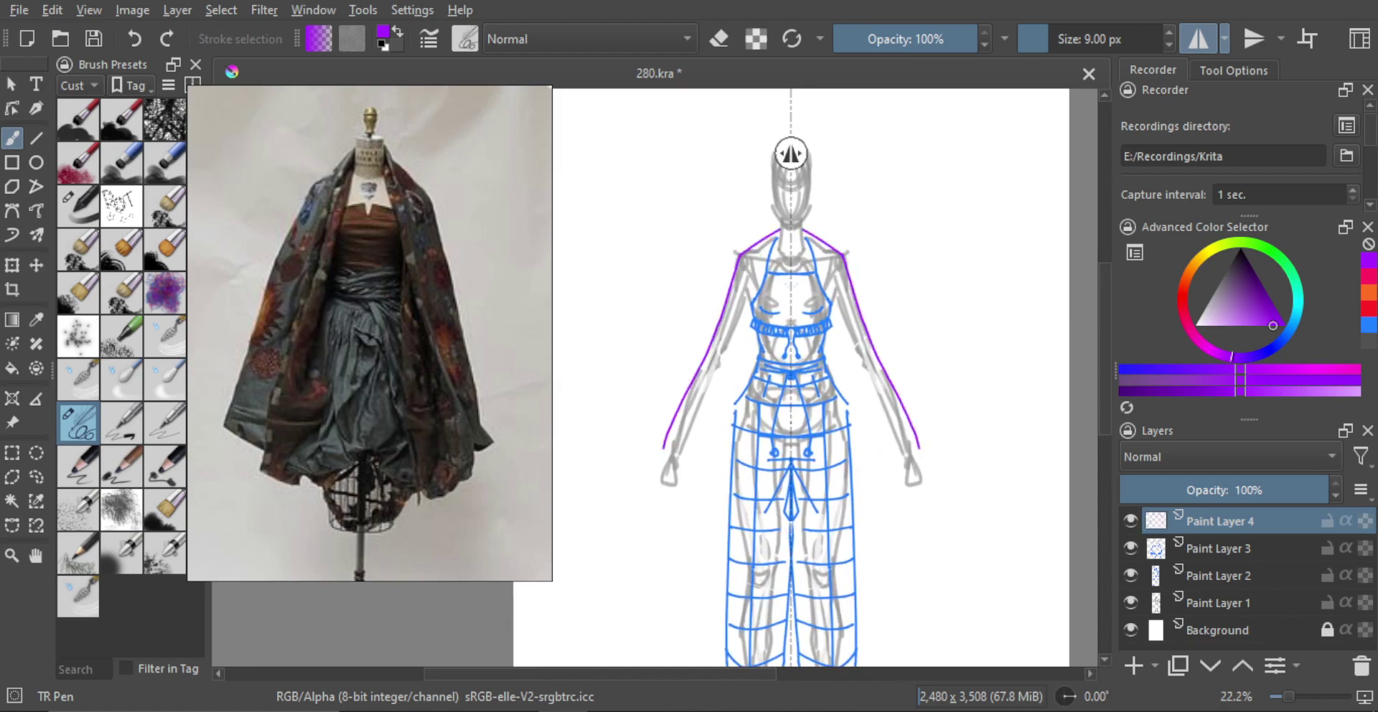
{"action": "key", "text": "ctrl+z"}
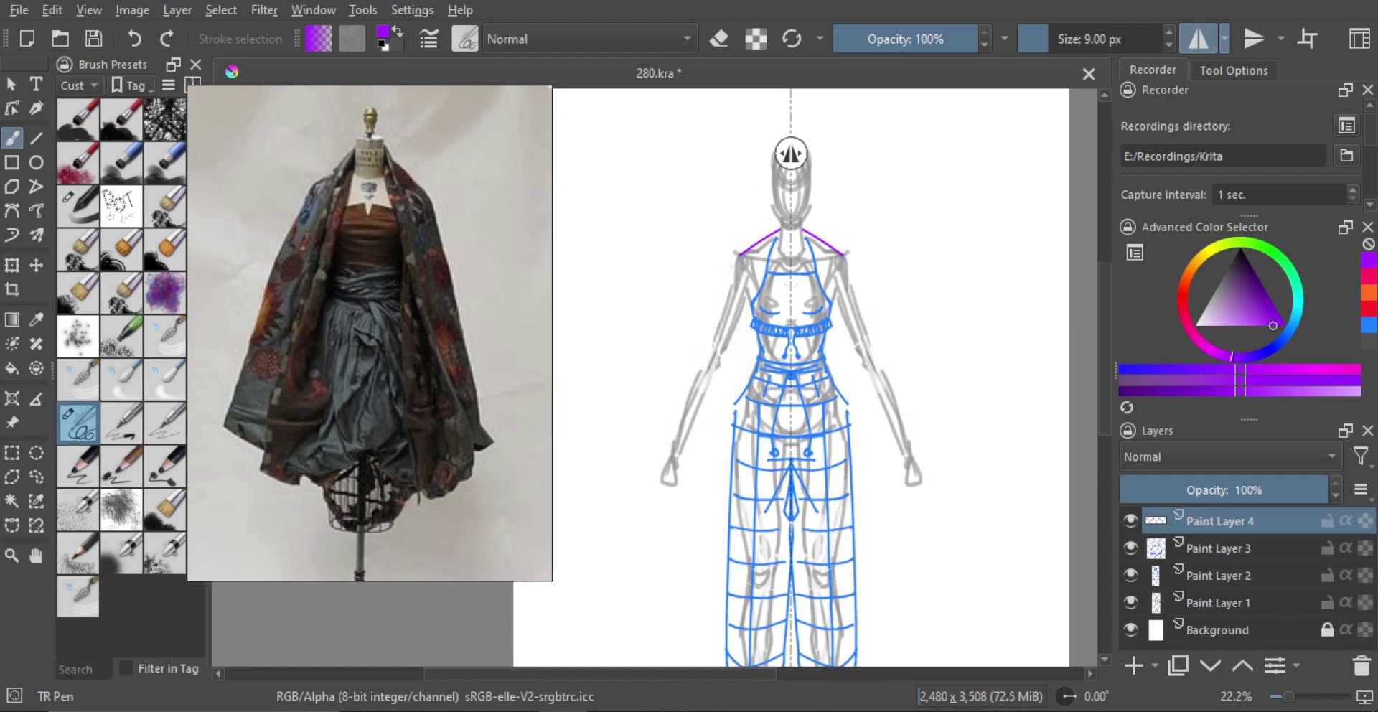
{"action": "mouse_move", "coordinate": [738, 254]}
{"action": "left_mouse_down"}
{"action": "mouse_move", "coordinate": [658, 492]}
{"action": "mouse_move", "coordinate": [668, 471]}
{"action": "mouse_move", "coordinate": [665, 508]}
{"action": "mouse_move", "coordinate": [685, 523]}
{"action": "mouse_move", "coordinate": [700, 430]}
{"action": "left_mouse_up"}
{"action": "mouse_move", "coordinate": [728, 375]}
{"action": "left_mouse_down"}
{"action": "mouse_move", "coordinate": [778, 234]}
{"action": "mouse_move", "coordinate": [756, 236]}
{"action": "mouse_move", "coordinate": [678, 597]}
{"action": "left_mouse_up"}
{"action": "key", "text": "ctrl+z"}
{"action": "mouse_move", "coordinate": [689, 501]}
{"action": "left_mouse_down"}
{"action": "mouse_move", "coordinate": [770, 216]}
{"action": "mouse_move", "coordinate": [739, 276]}
{"action": "left_mouse_up"}
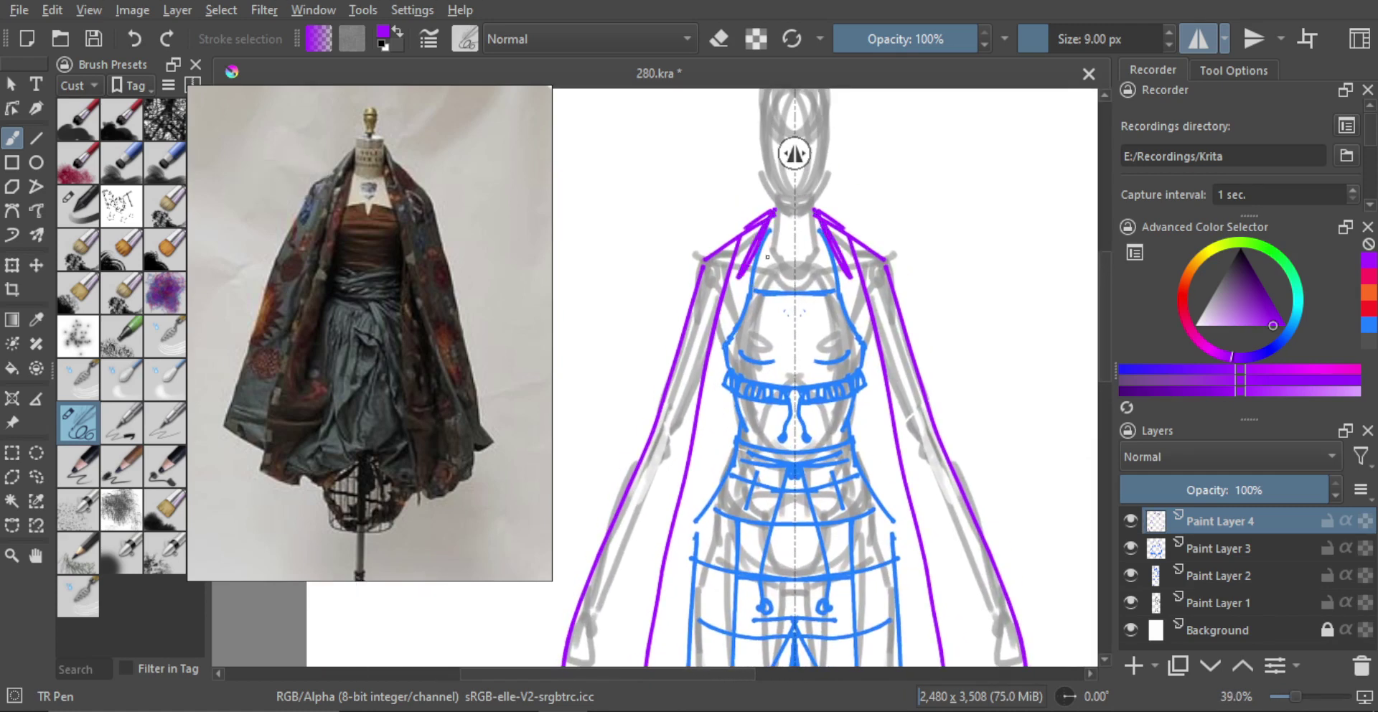
Try mirrored inner front edges from the neck down past the hips, and undo the whole violet cape outline.
{"action": "key", "text": "ctrl+z"}
{"action": "left_click_drag", "start_coordinate": [757, 212], "coordinate": [757, 495]}
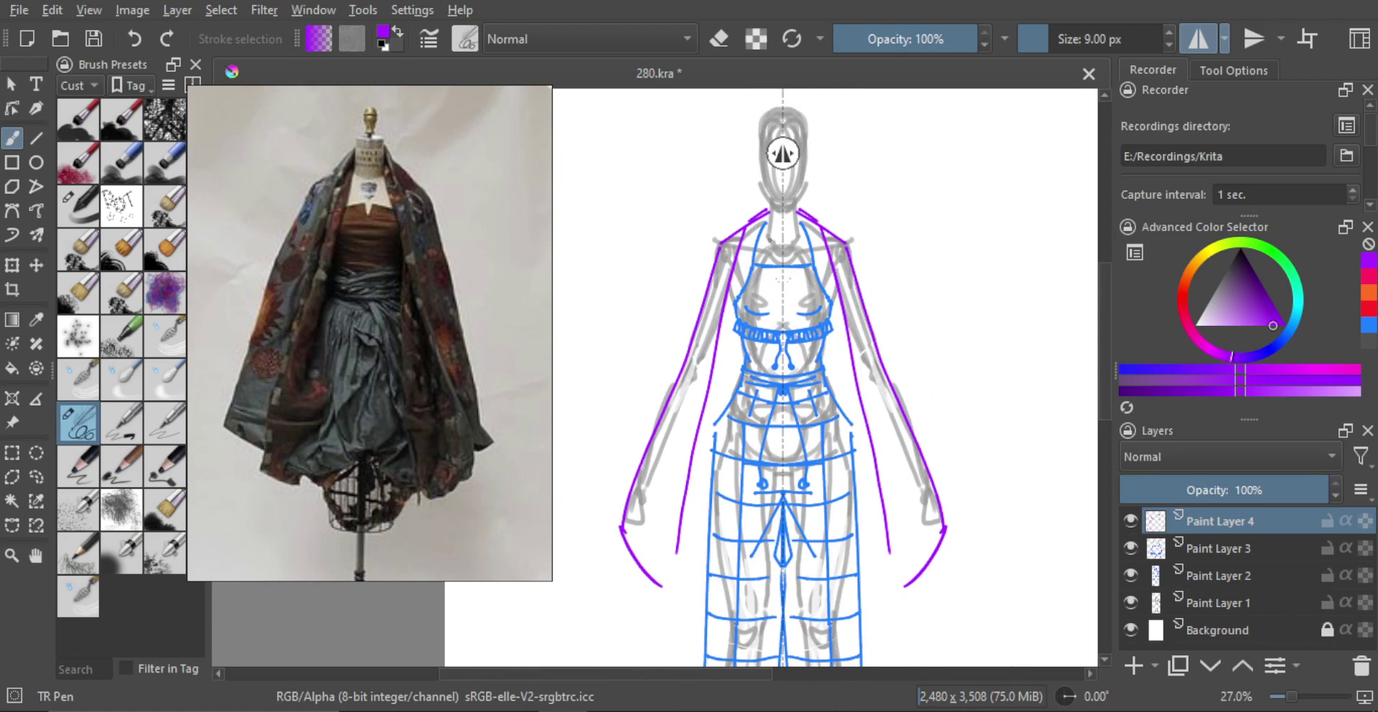
{"action": "left_click_drag", "start_coordinate": [769, 210], "coordinate": [718, 489]}
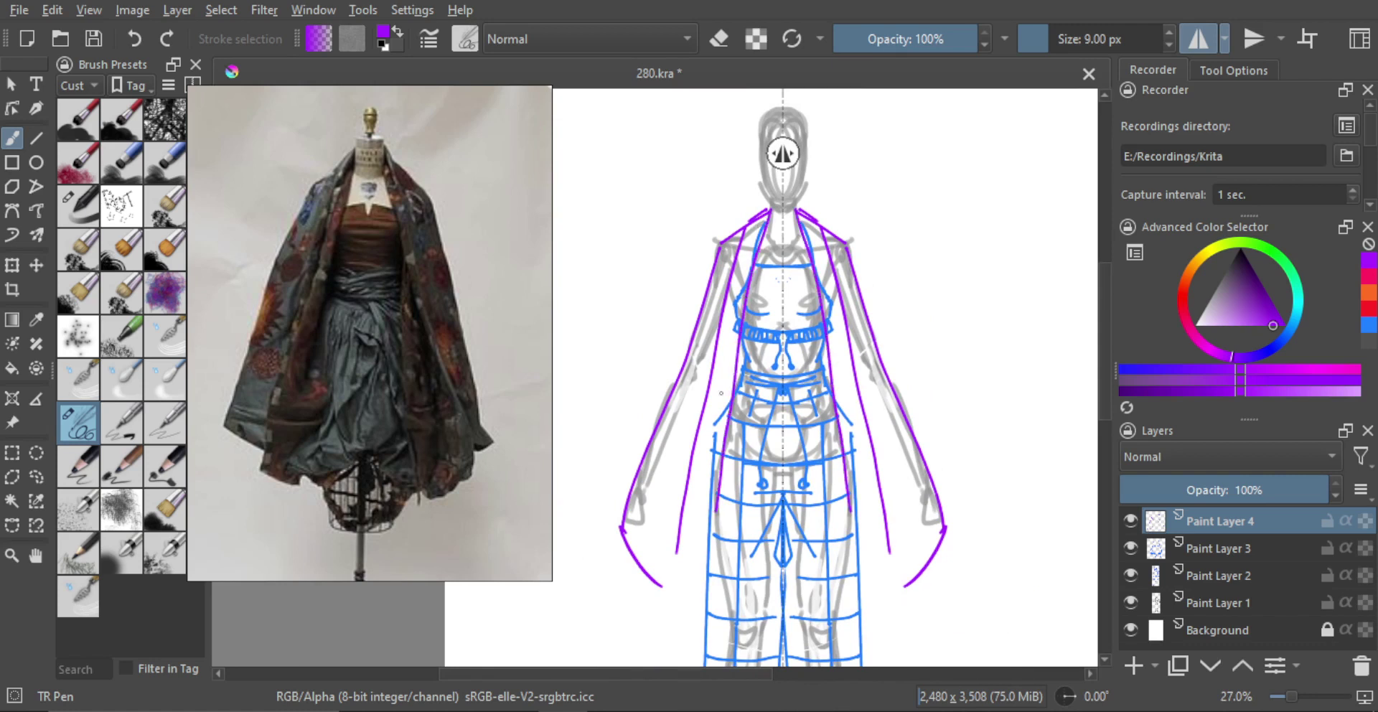
{"action": "key", "text": "ctrl+z"}
{"action": "left_click_drag", "start_coordinate": [770, 206], "coordinate": [717, 544]}
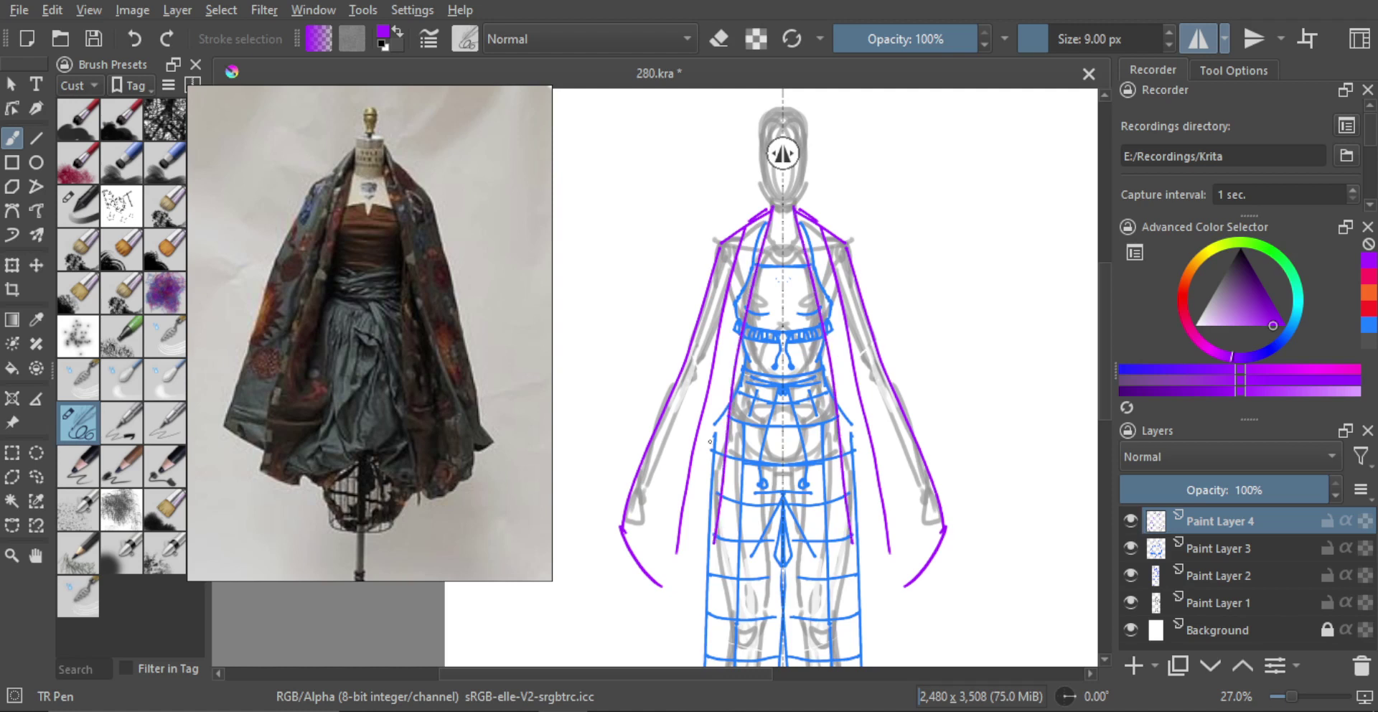
{"action": "key", "text": "ctrl+z"}
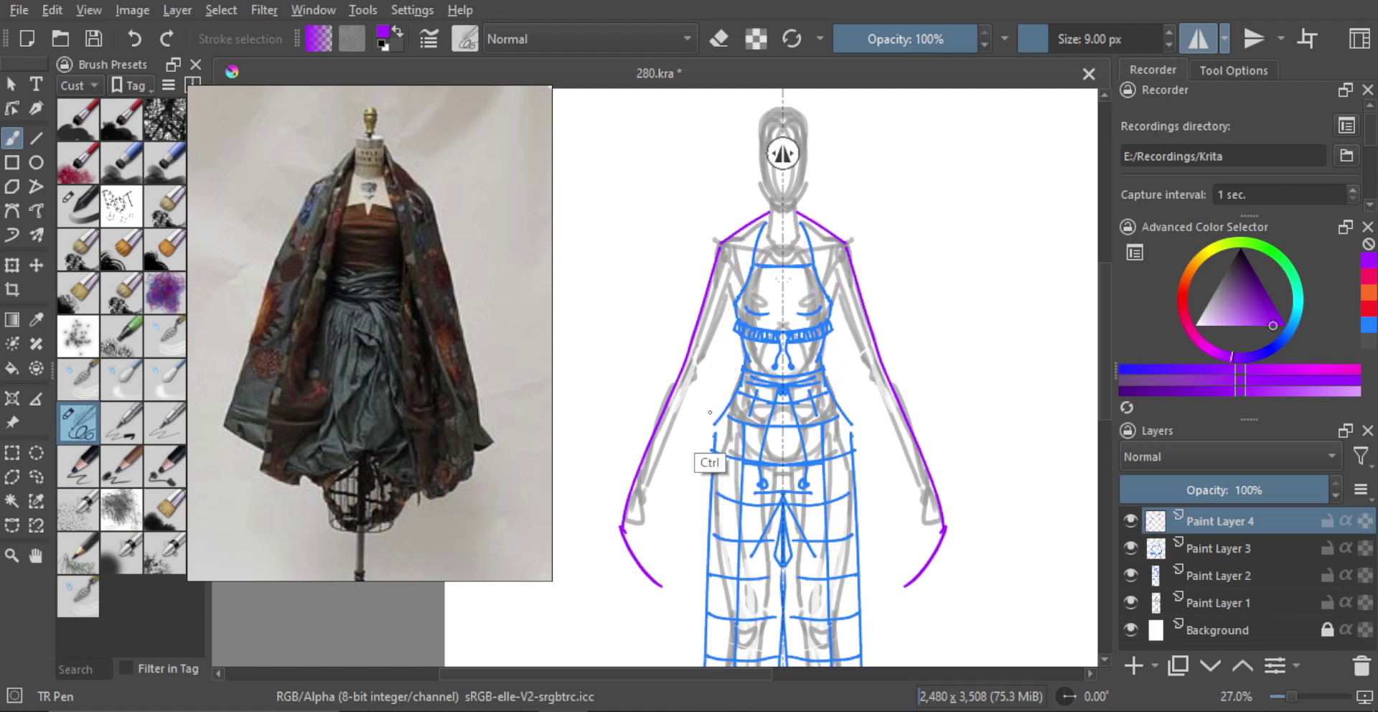
{"action": "key", "text": "ctrl+z"}
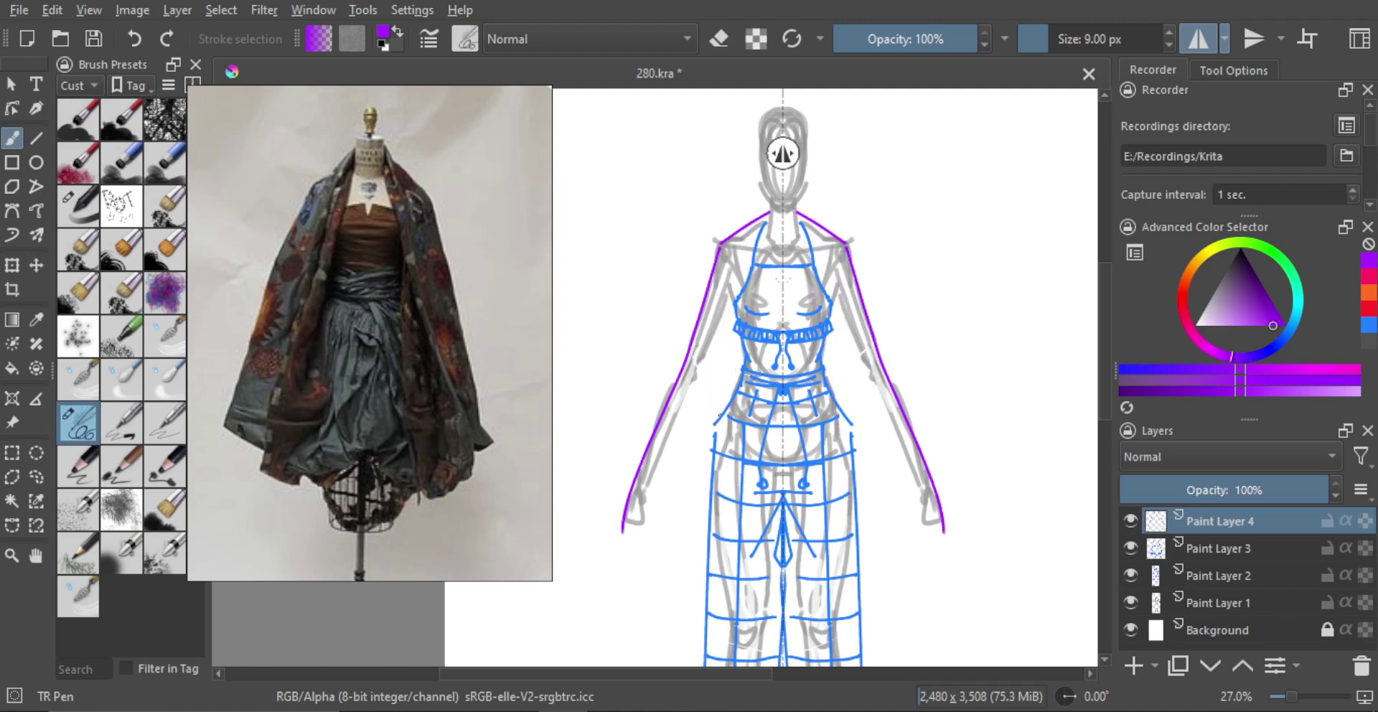
{"action": "key", "text": "ctrl+z"}
Draw mirrored violet front edges from the sides of the neck down over the bodice to the thighs.
{"action": "scroll", "coordinate": [783, 153], "scroll_direction": "down", "scroll_amount": 2}
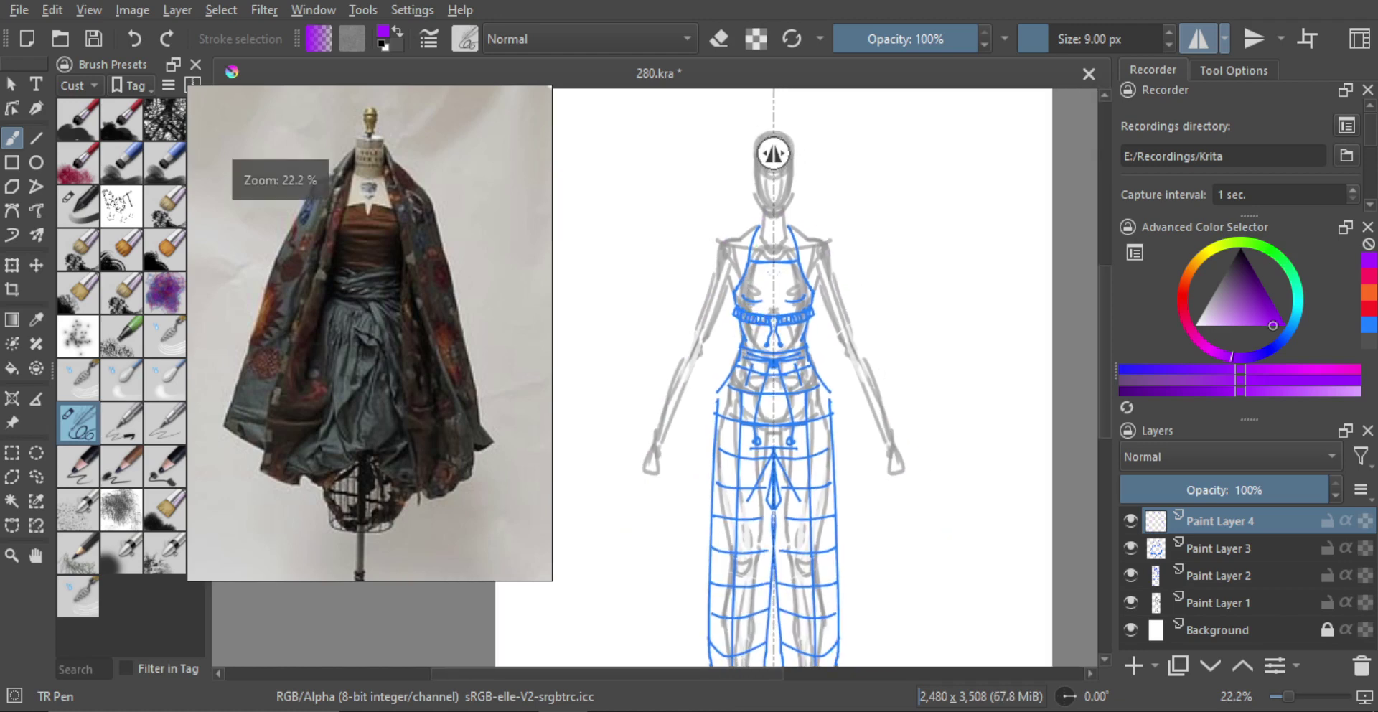
{"action": "left_click_drag", "start_coordinate": [759, 228], "coordinate": [710, 540]}
{"action": "key", "text": "ctrl+z"}
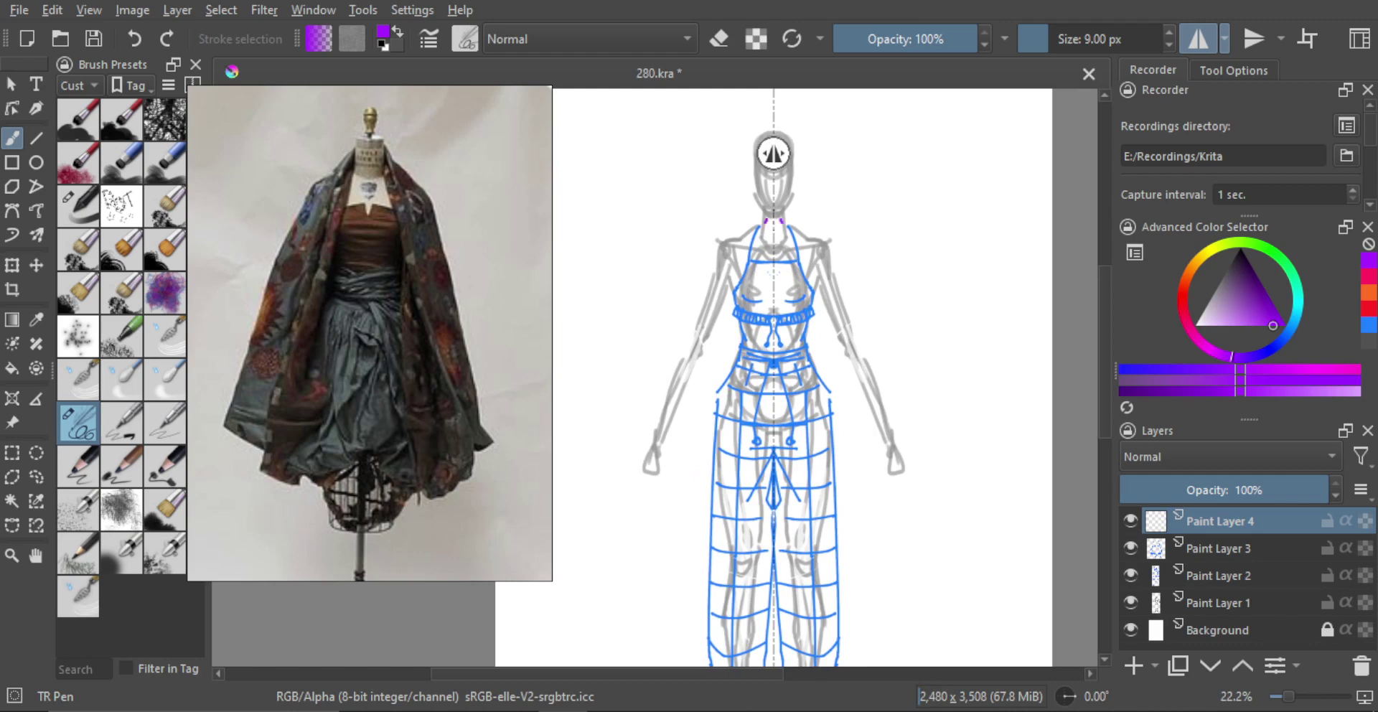
{"action": "left_click_drag", "start_coordinate": [761, 224], "coordinate": [726, 527]}
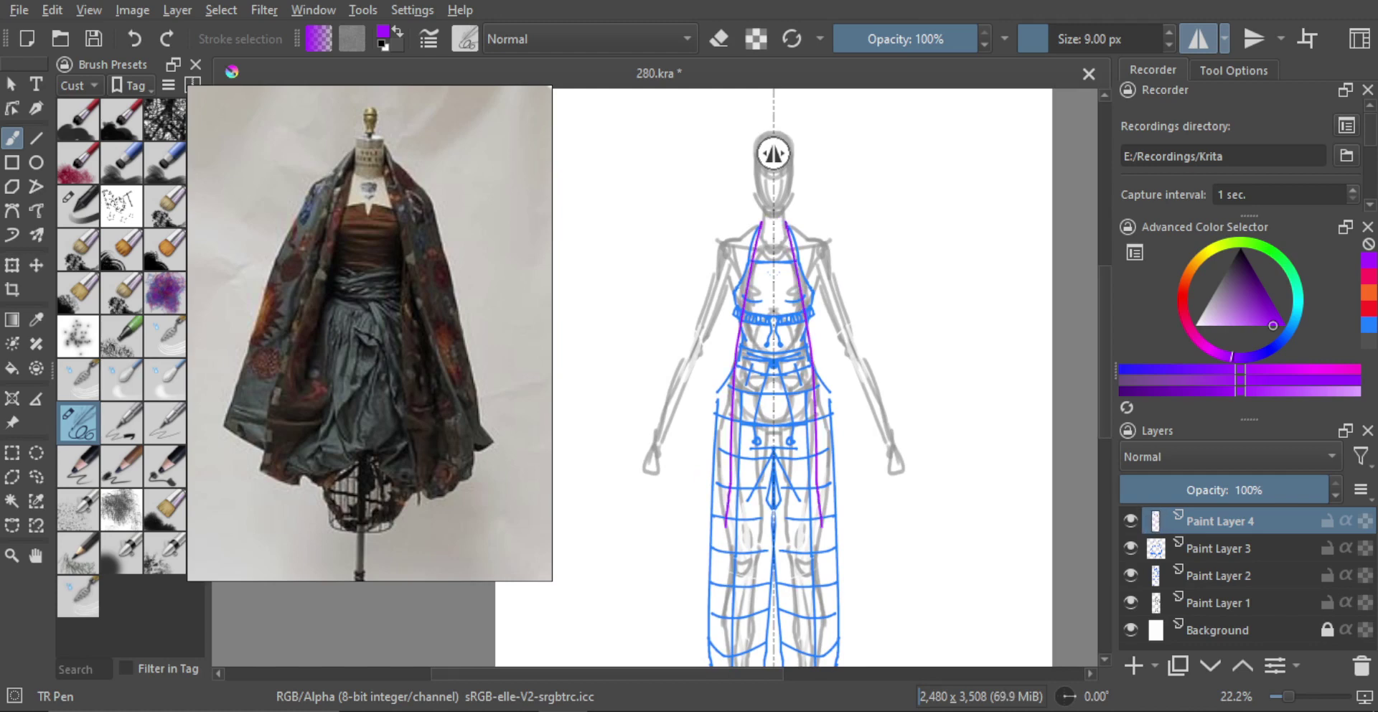
Try short slanted hem strokes and outer side lines for the violet front panels beside the thighs.
{"action": "left_click_drag", "start_coordinate": [733, 609], "coordinate": [733, 579]}
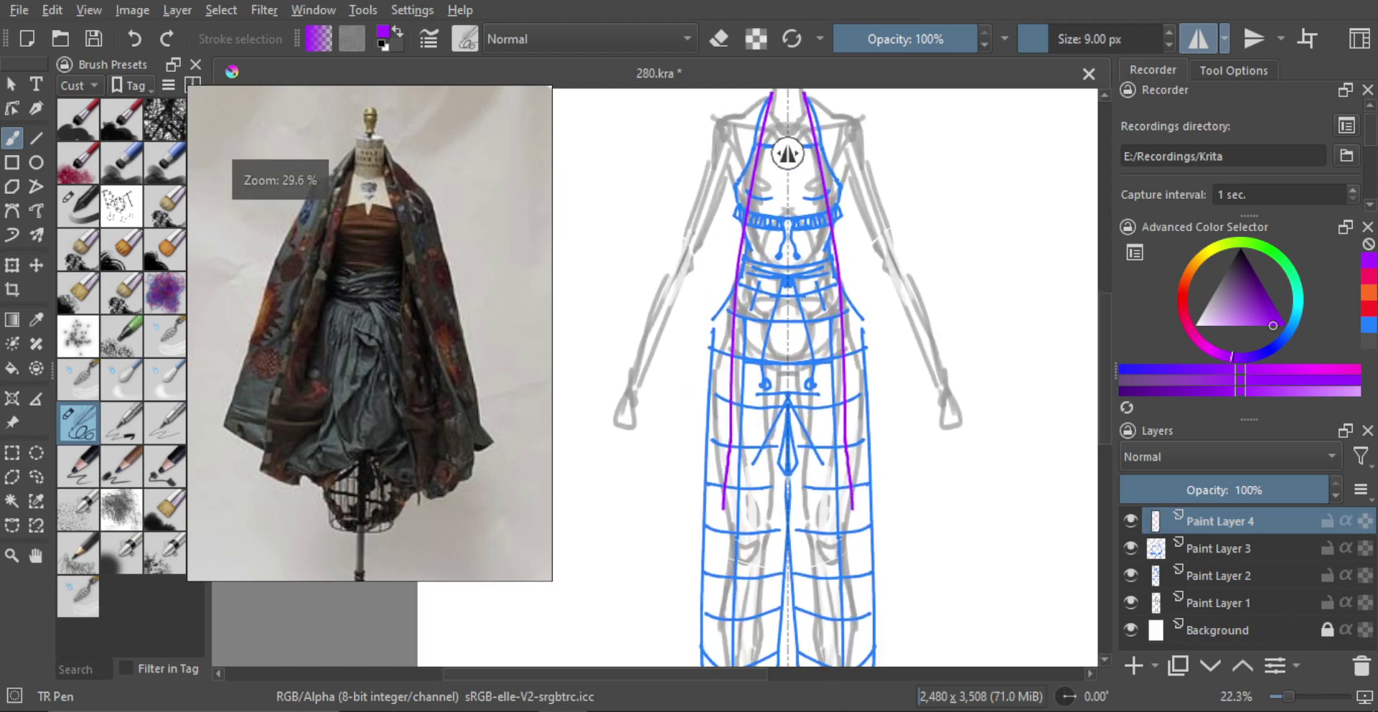
{"action": "left_click_drag", "start_coordinate": [723, 511], "coordinate": [717, 522]}
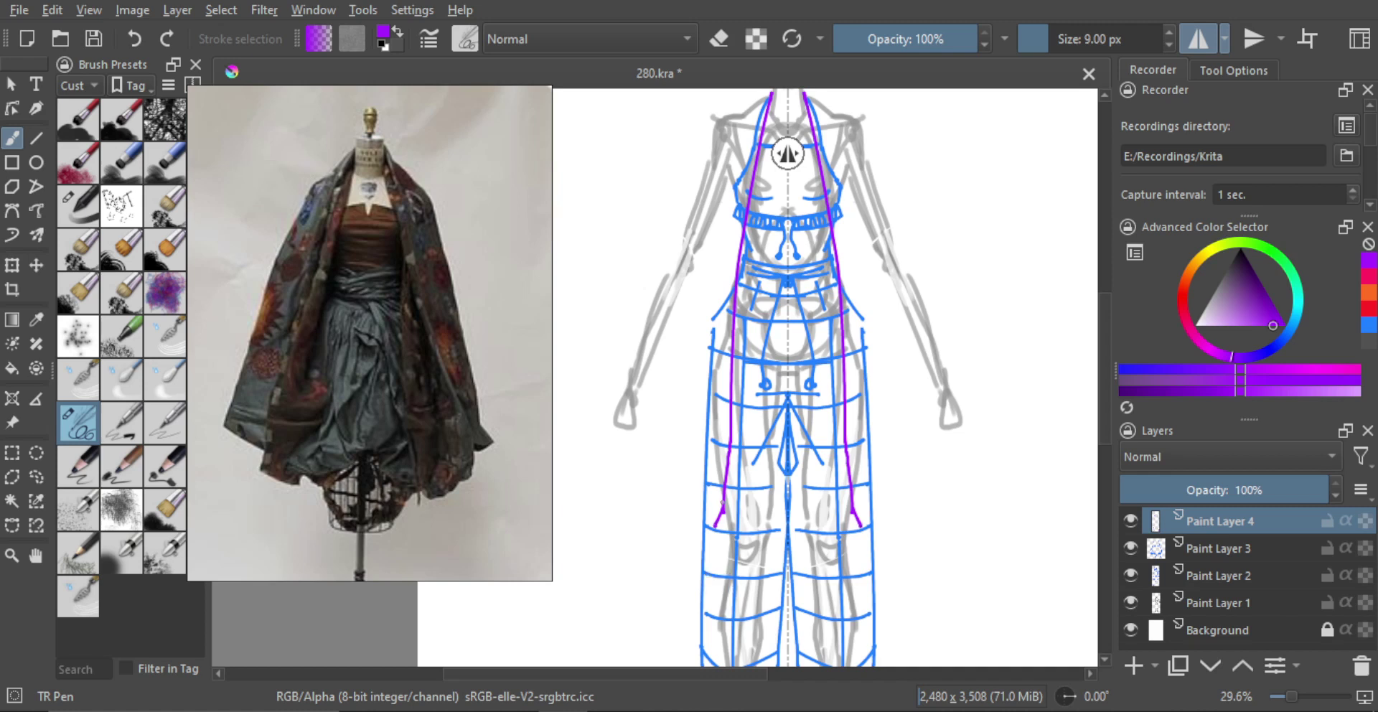
{"action": "key", "text": "ctrl+z"}
{"action": "left_click_drag", "start_coordinate": [679, 452], "coordinate": [726, 518]}
{"action": "key", "text": "ctrl+z"}
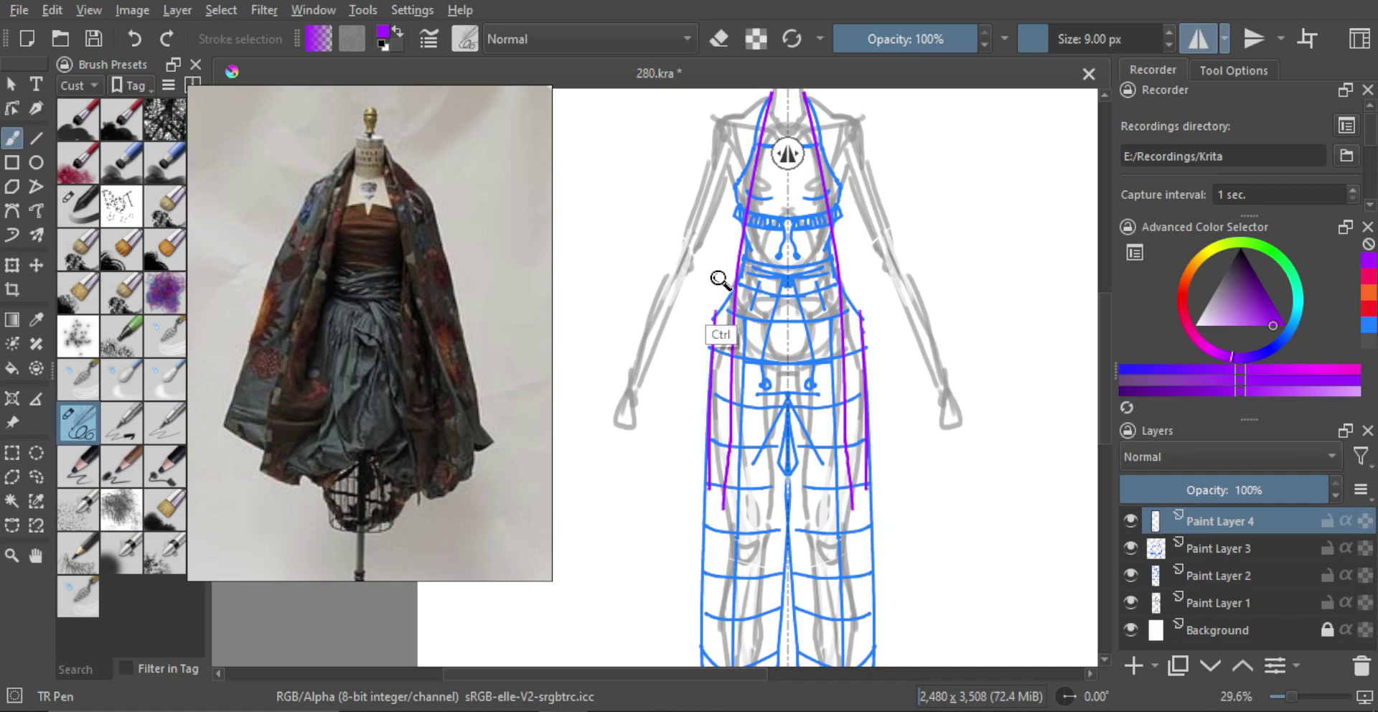
Try mirrored violet outer lines beside the hips in short strokes from the waist down, and undo them.
{"action": "scroll", "coordinate": [733, 222], "scroll_direction": "down", "scroll_amount": 2}
{"action": "scroll", "coordinate": [733, 222], "scroll_direction": "down", "scroll_amount": 4}
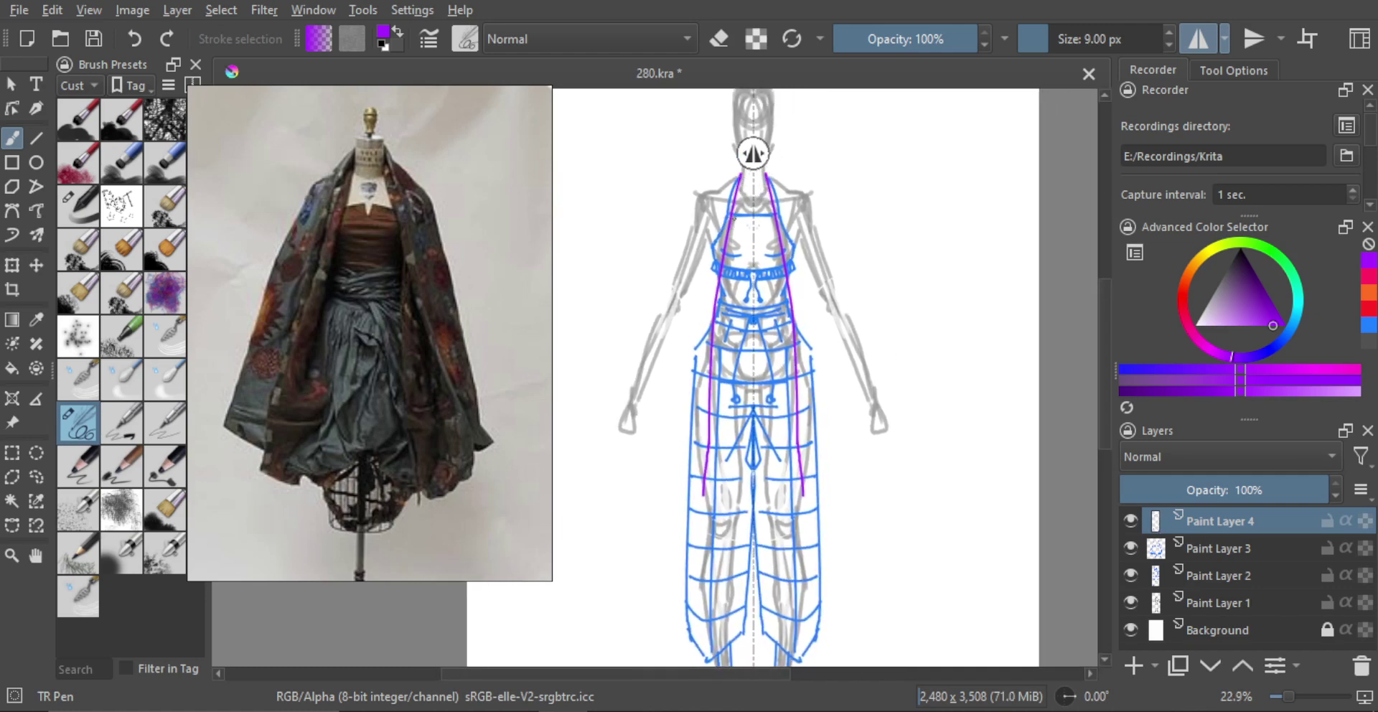
{"action": "left_click_drag", "start_coordinate": [704, 313], "coordinate": [692, 442]}
{"action": "scroll", "coordinate": [709, 314], "scroll_direction": "up", "scroll_amount": 1}
{"action": "mouse_move", "coordinate": [694, 381]}
{"action": "left_mouse_down"}
{"action": "mouse_move", "coordinate": [686, 446]}
{"action": "mouse_move", "coordinate": [687, 428]}
{"action": "left_mouse_up"}
{"action": "key", "text": "ctrl+z"}
{"action": "key", "text": "ctrl+z"}
Draw the slanted hems of the violet front panels and their mirrored outer edges curving up towards the neck.
{"action": "mouse_move", "coordinate": [704, 505]}
{"action": "left_mouse_down"}
{"action": "mouse_move", "coordinate": [673, 456]}
{"action": "mouse_move", "coordinate": [687, 342]}
{"action": "left_mouse_up"}
{"action": "scroll", "coordinate": [682, 384], "scroll_direction": "down", "scroll_amount": 1}
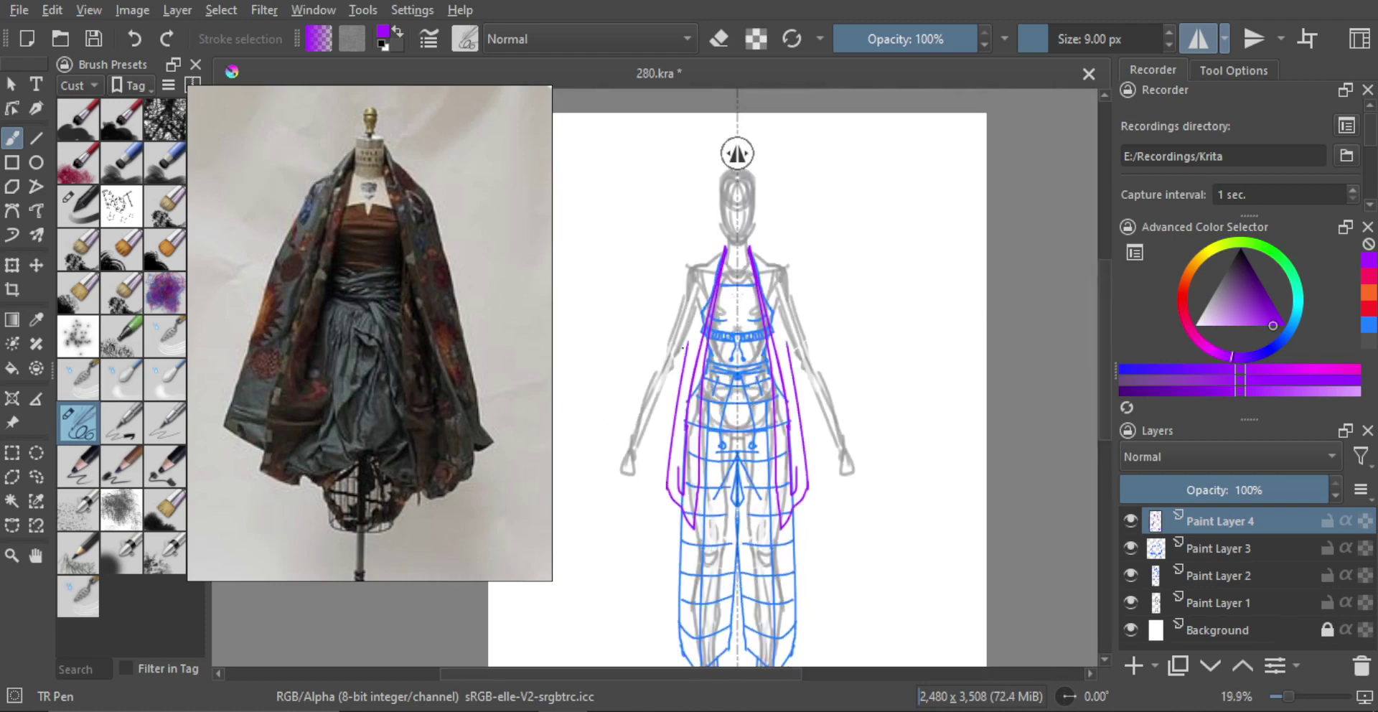
{"action": "key", "text": "ctrl+z"}
{"action": "left_click_drag", "start_coordinate": [669, 491], "coordinate": [690, 363]}
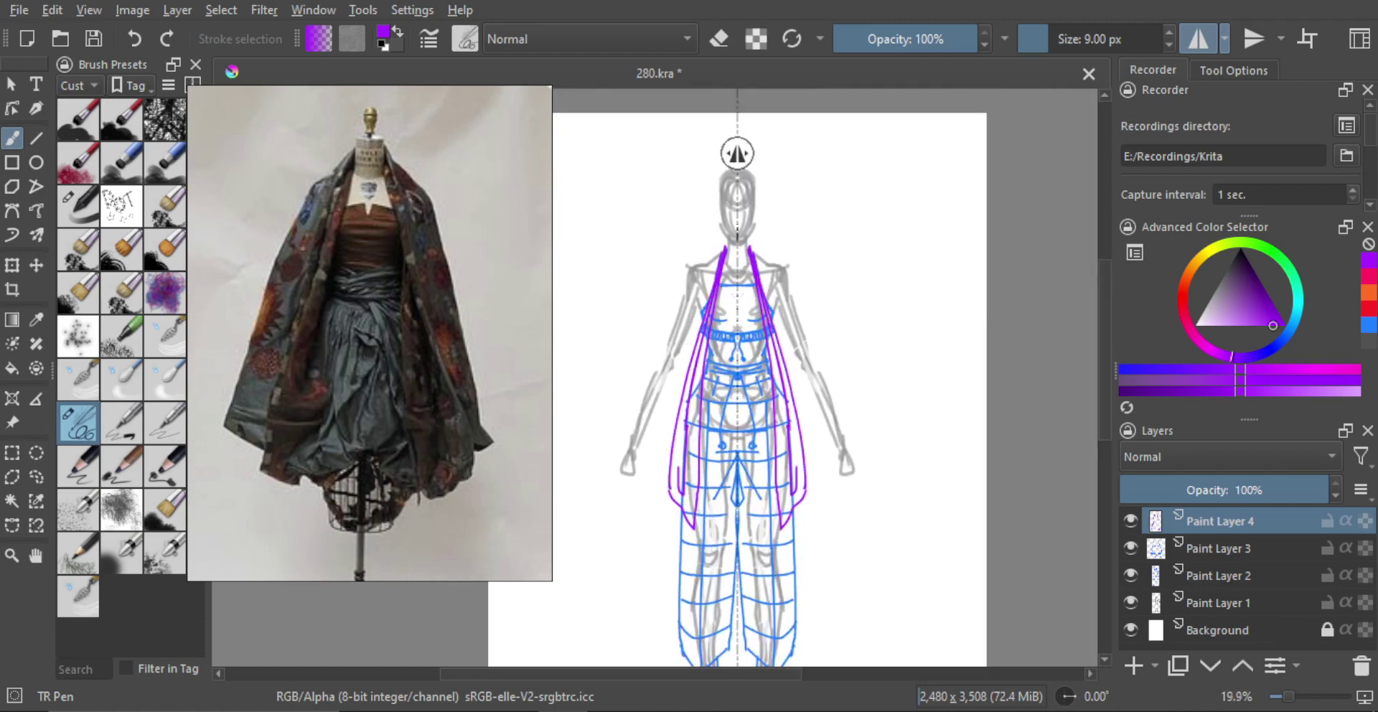
Undo and redraw the mirrored outer edges of the violet front panels, curving from the hem corners up to the neck.
{"action": "key", "text": "ctrl+z"}
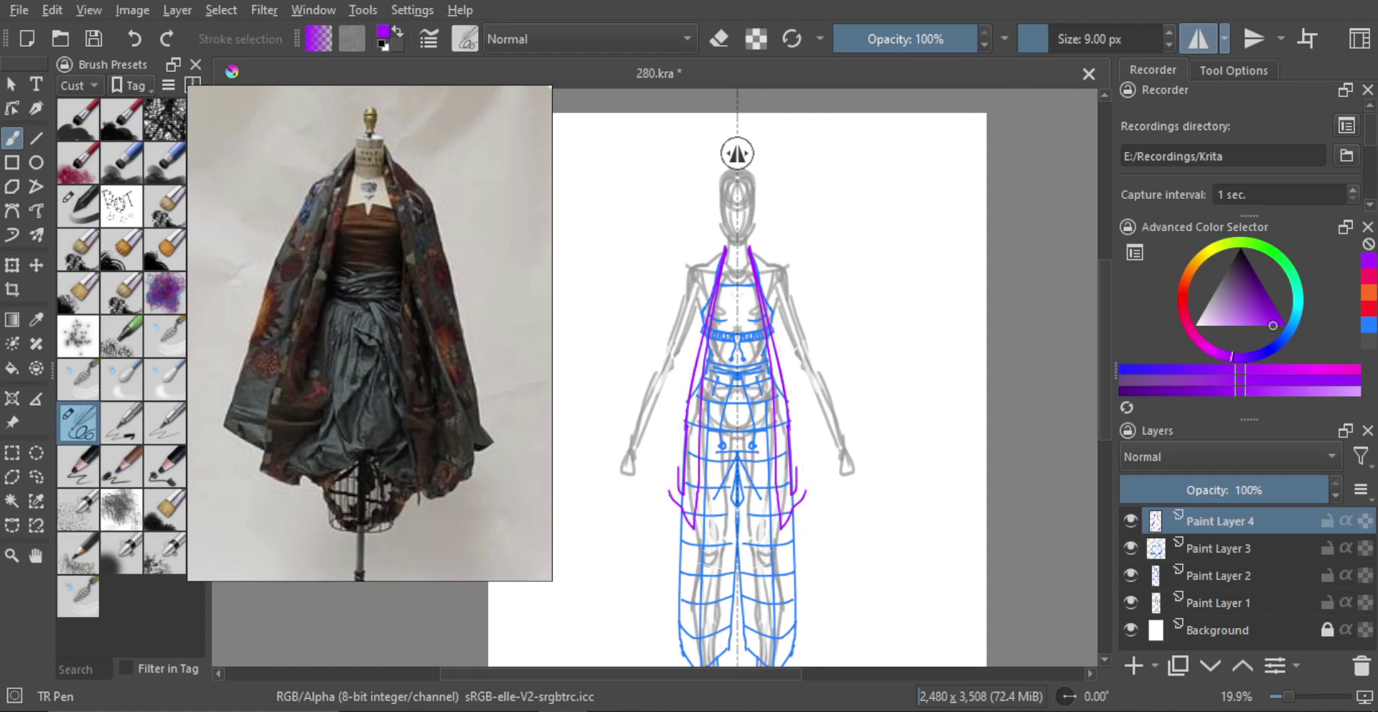
{"action": "mouse_move", "coordinate": [672, 498]}
{"action": "left_mouse_down"}
{"action": "mouse_move", "coordinate": [715, 251]}
{"action": "mouse_move", "coordinate": [746, 299]}
{"action": "mouse_move", "coordinate": [729, 232]}
{"action": "left_mouse_up"}
{"action": "scroll", "coordinate": [732, 245], "scroll_direction": "up", "scroll_amount": 1}
{"action": "key", "text": "ctrl+z"}
{"action": "key", "text": "ctrl+z"}
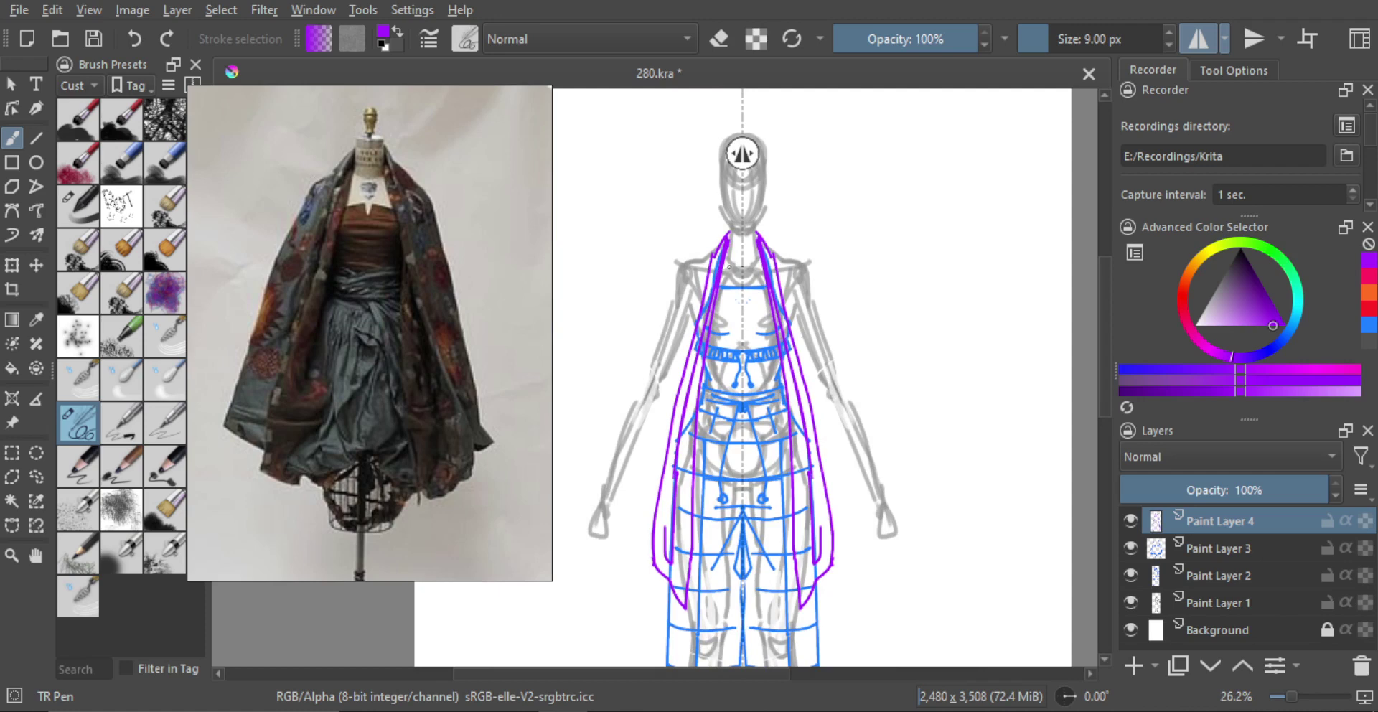
{"action": "key", "text": "e"}
{"action": "scroll", "coordinate": [846, 340], "scroll_direction": "down", "scroll_amount": 2}
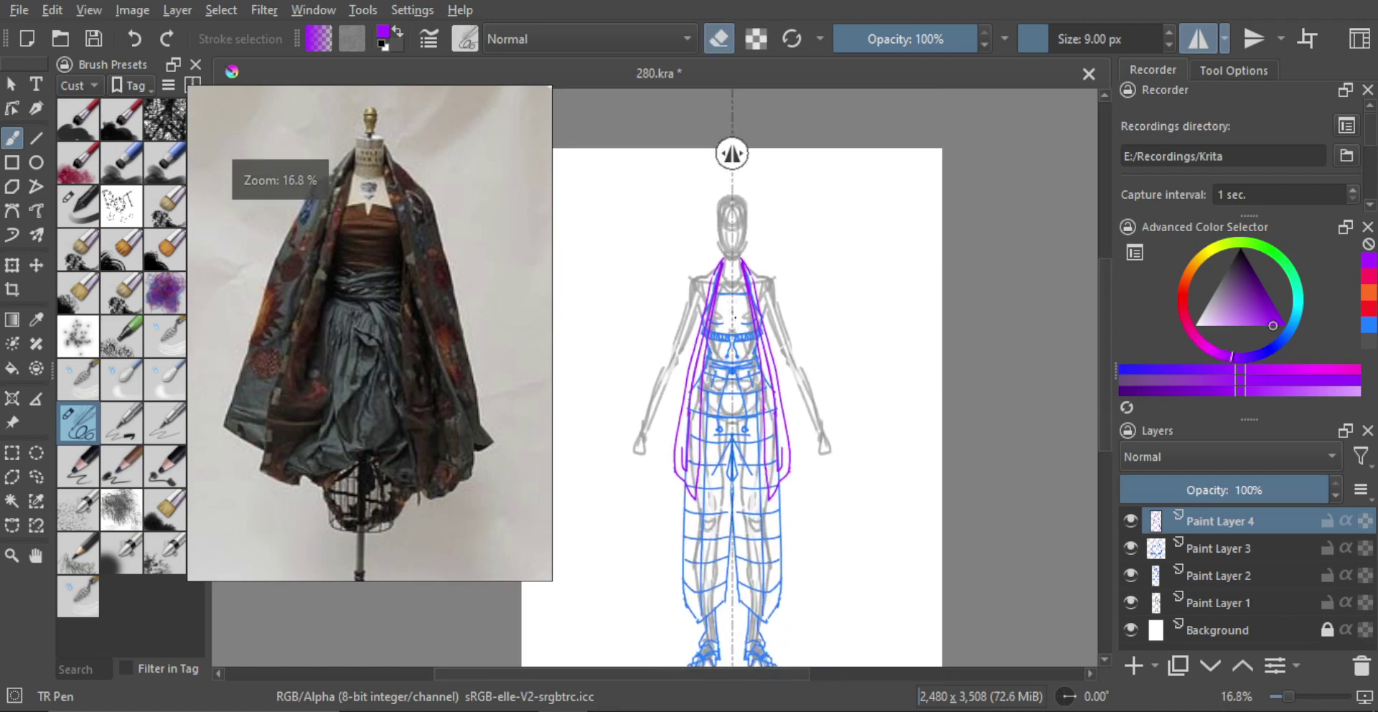
Add a new paint layer above the violet one and choose red as the brush colour.
{"action": "left_click", "coordinate": [1134, 663]}
{"action": "left_click_drag", "start_coordinate": [804, 362], "coordinate": [838, 345]}
{"action": "left_click", "coordinate": [1179, 305]}
{"action": "key", "text": "e"}
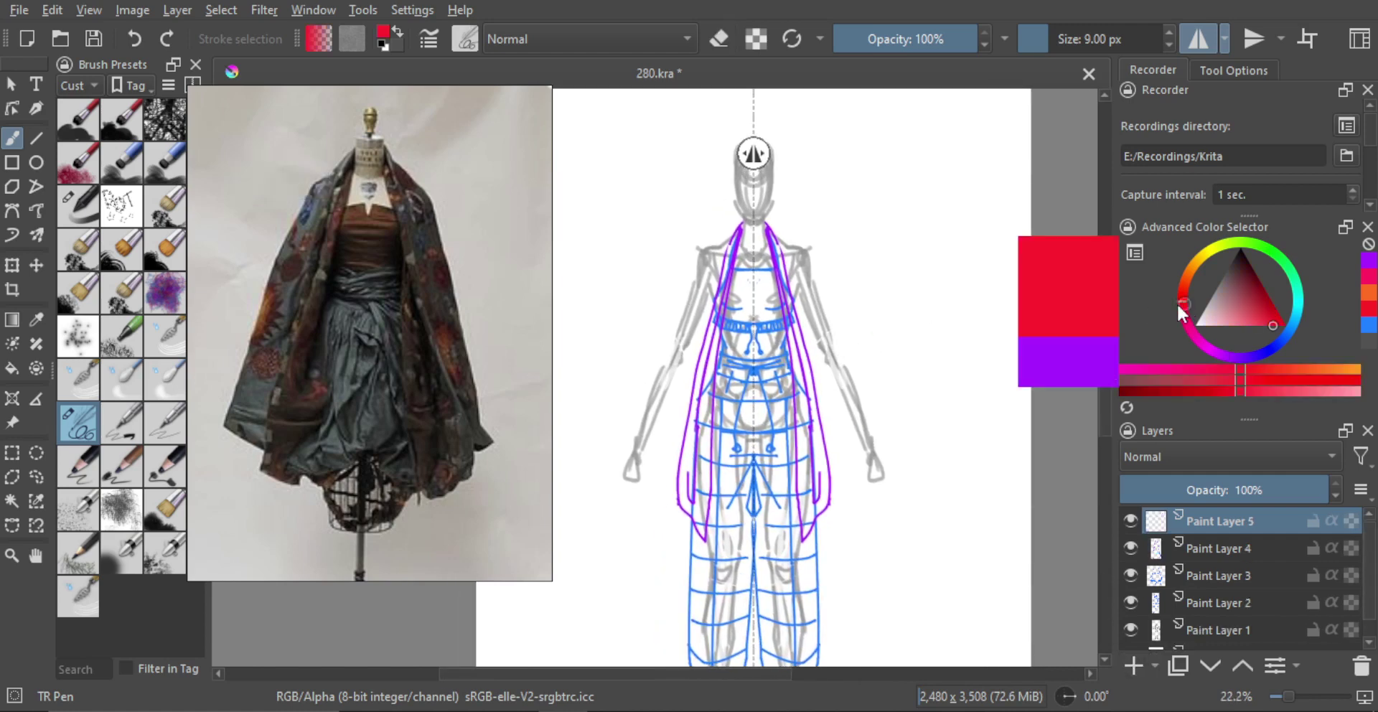
{"action": "left_click_drag", "start_coordinate": [651, 295], "coordinate": [607, 252]}
{"action": "key", "text": "ctrl+z"}
{"action": "scroll", "coordinate": [714, 293], "scroll_direction": "up", "scroll_amount": 1}
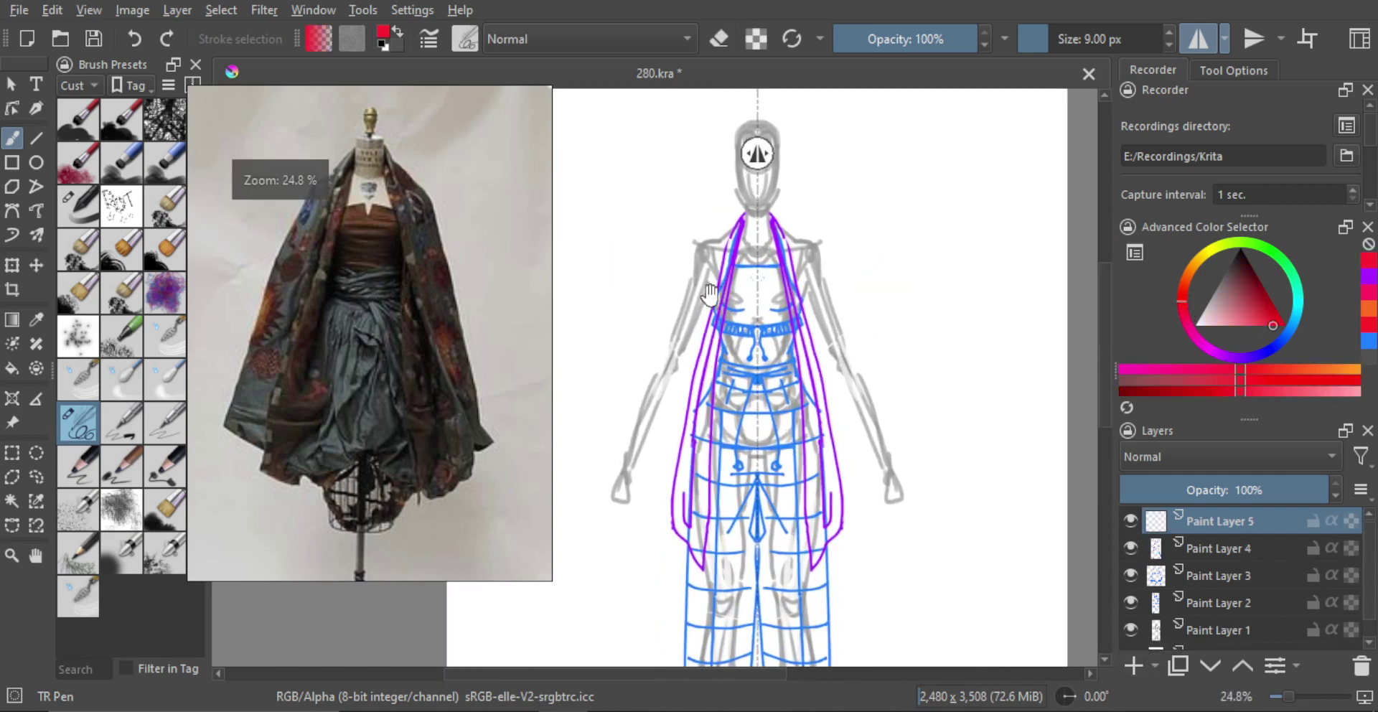
{"action": "scroll", "coordinate": [759, 152], "scroll_direction": "down", "scroll_amount": 2}
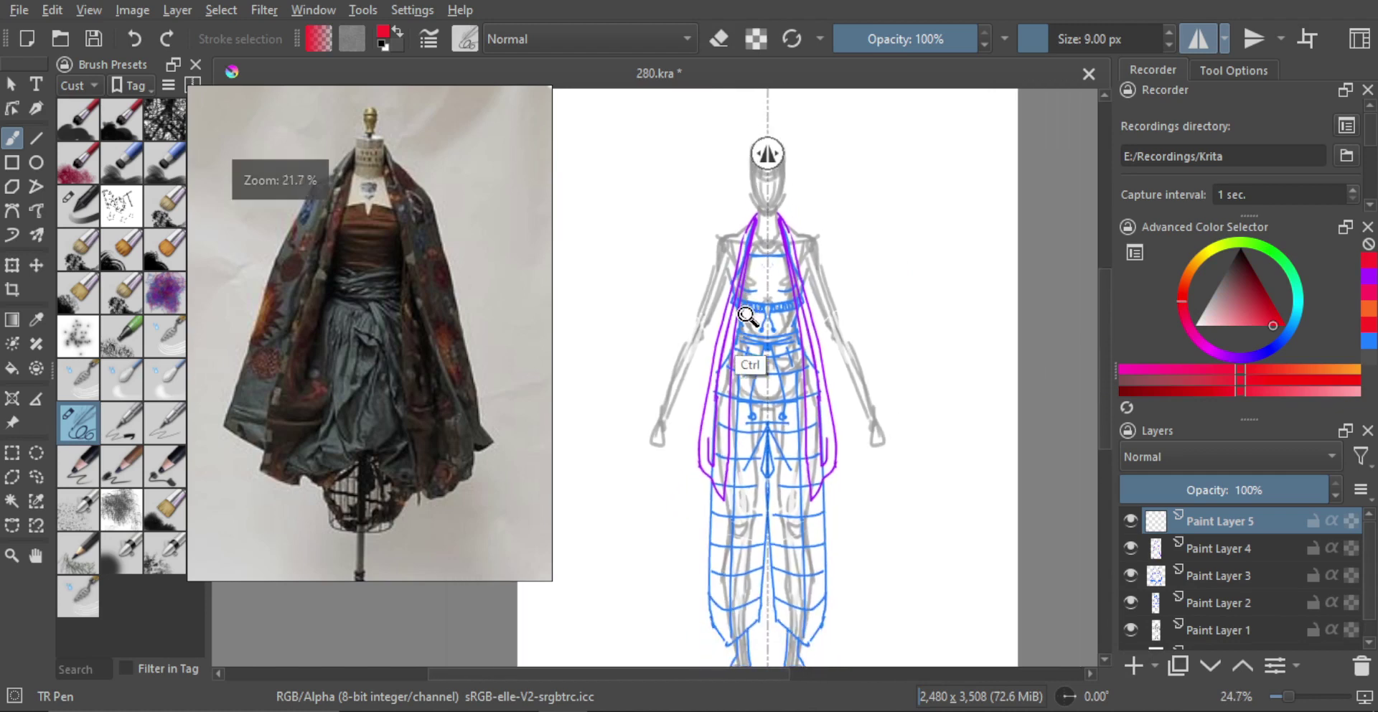
{"action": "left_click", "coordinate": [1207, 573]}
{"action": "left_click", "coordinate": [1191, 599]}
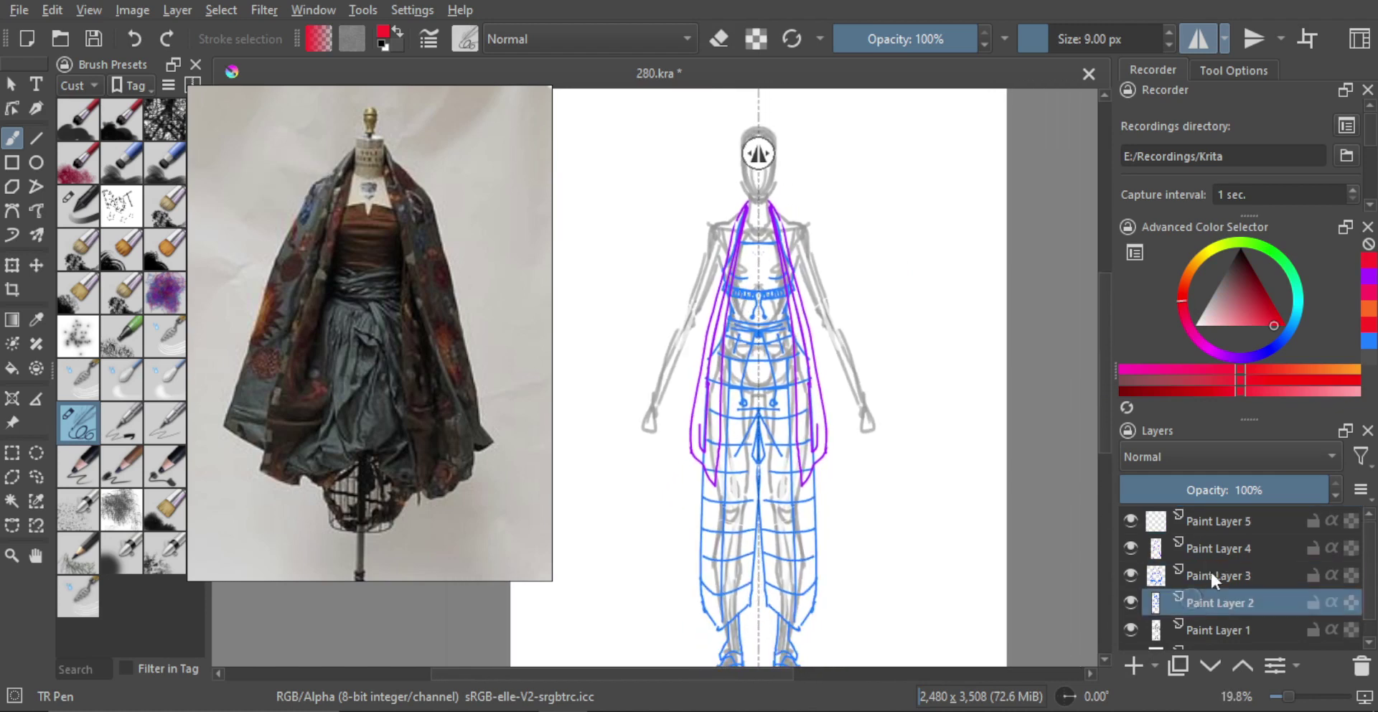
{"action": "left_click", "coordinate": [1214, 522]}
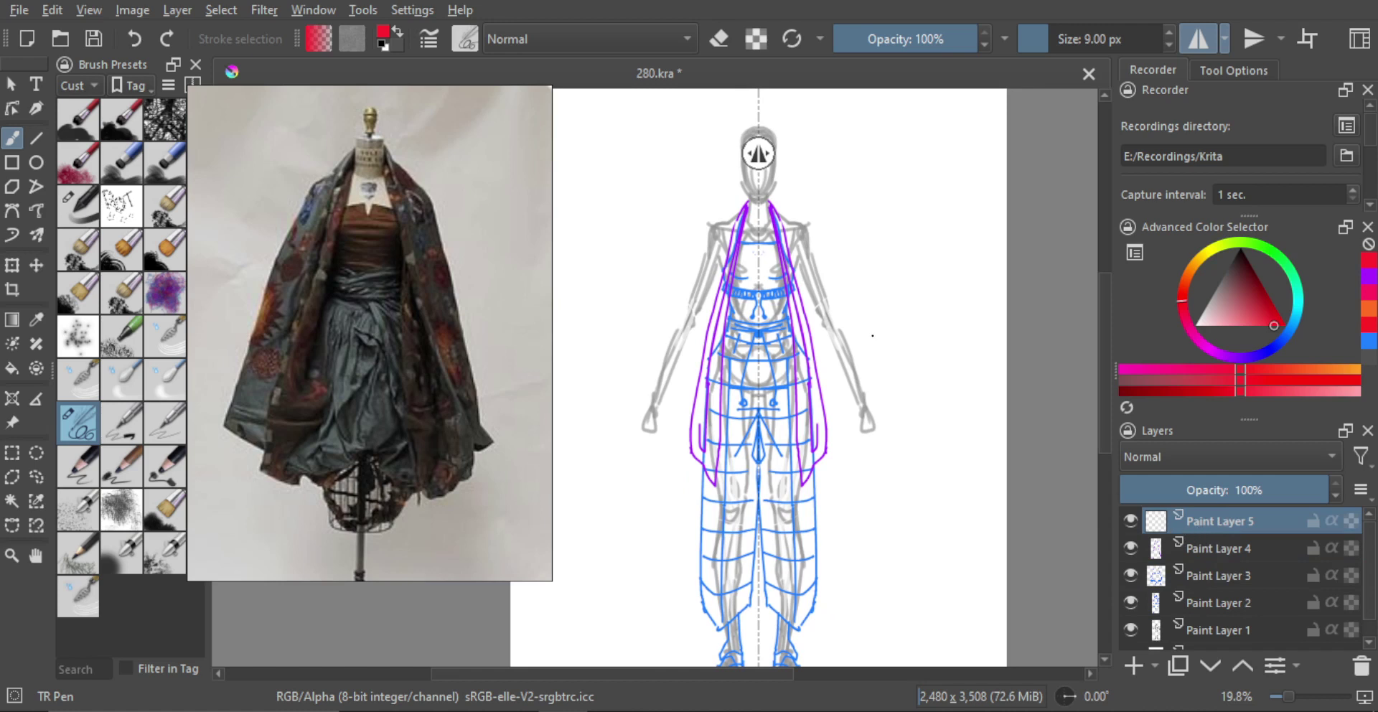
{"action": "mouse_move", "coordinate": [867, 248]}
{"action": "left_mouse_down"}
{"action": "mouse_move", "coordinate": [856, 270]}
{"action": "mouse_move", "coordinate": [871, 255]}
{"action": "left_mouse_up"}
{"action": "key", "text": "ctrl+z"}
{"action": "left_click_drag", "start_coordinate": [739, 335], "coordinate": [732, 312]}
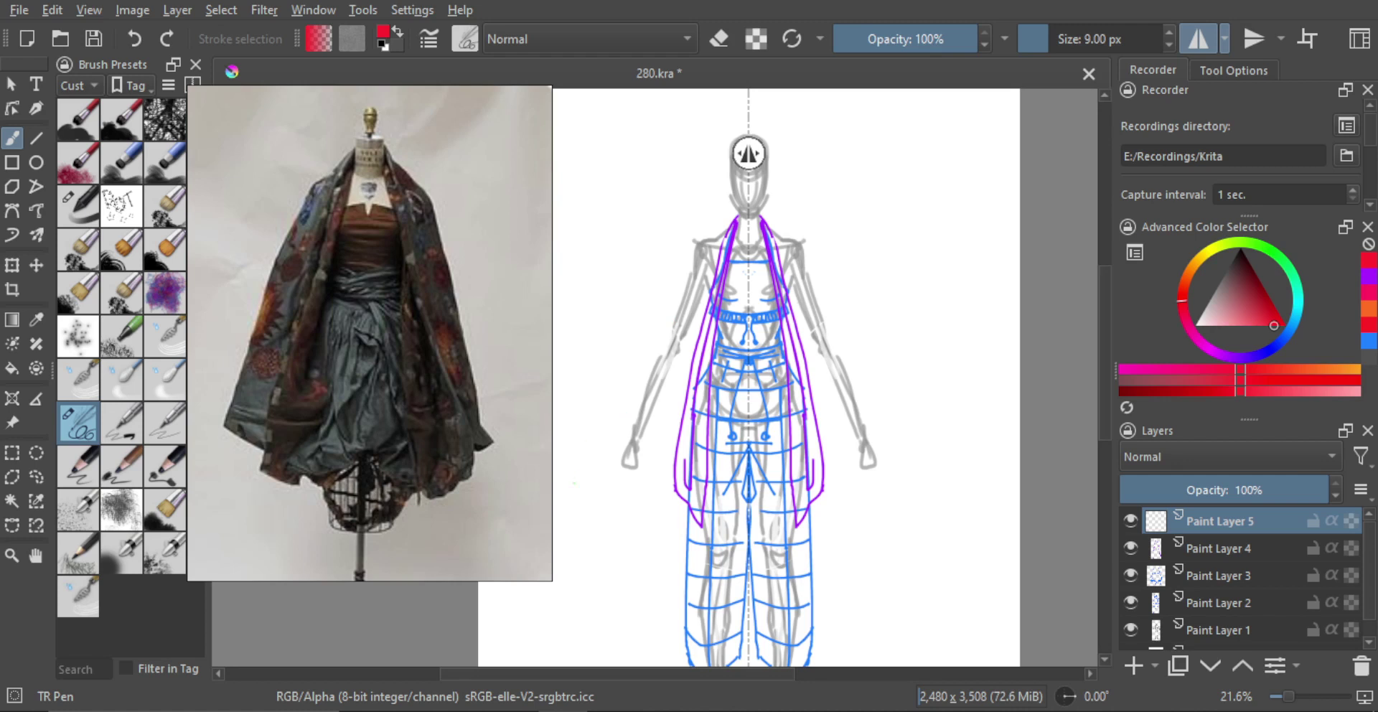
{"action": "key", "text": "ctrl+z"}
{"action": "key", "text": "ctrl+z"}
Draw mirrored red cape outlines from the neck over the shoulders and down the arms, with slanted hem lines inward from the hands.
{"action": "mouse_move", "coordinate": [603, 442]}
{"action": "left_mouse_down"}
{"action": "mouse_move", "coordinate": [625, 505]}
{"action": "mouse_move", "coordinate": [640, 503]}
{"action": "mouse_move", "coordinate": [621, 462]}
{"action": "mouse_move", "coordinate": [659, 525]}
{"action": "mouse_move", "coordinate": [639, 379]}
{"action": "mouse_move", "coordinate": [695, 246]}
{"action": "mouse_move", "coordinate": [695, 209]}
{"action": "left_mouse_up"}
{"action": "key", "text": "ctrl+z"}
{"action": "key", "text": "ctrl+z"}
{"action": "mouse_move", "coordinate": [692, 254]}
{"action": "left_mouse_down"}
{"action": "mouse_move", "coordinate": [746, 210]}
{"action": "mouse_move", "coordinate": [679, 311]}
{"action": "mouse_move", "coordinate": [603, 499]}
{"action": "mouse_move", "coordinate": [631, 527]}
{"action": "left_mouse_up"}
{"action": "key", "text": "ctrl+z"}
{"action": "key", "text": "ctrl+z"}
{"action": "key", "text": "ctrl+z"}
{"action": "key", "text": "ctrl+z"}
{"action": "key", "text": "ctrl+z"}
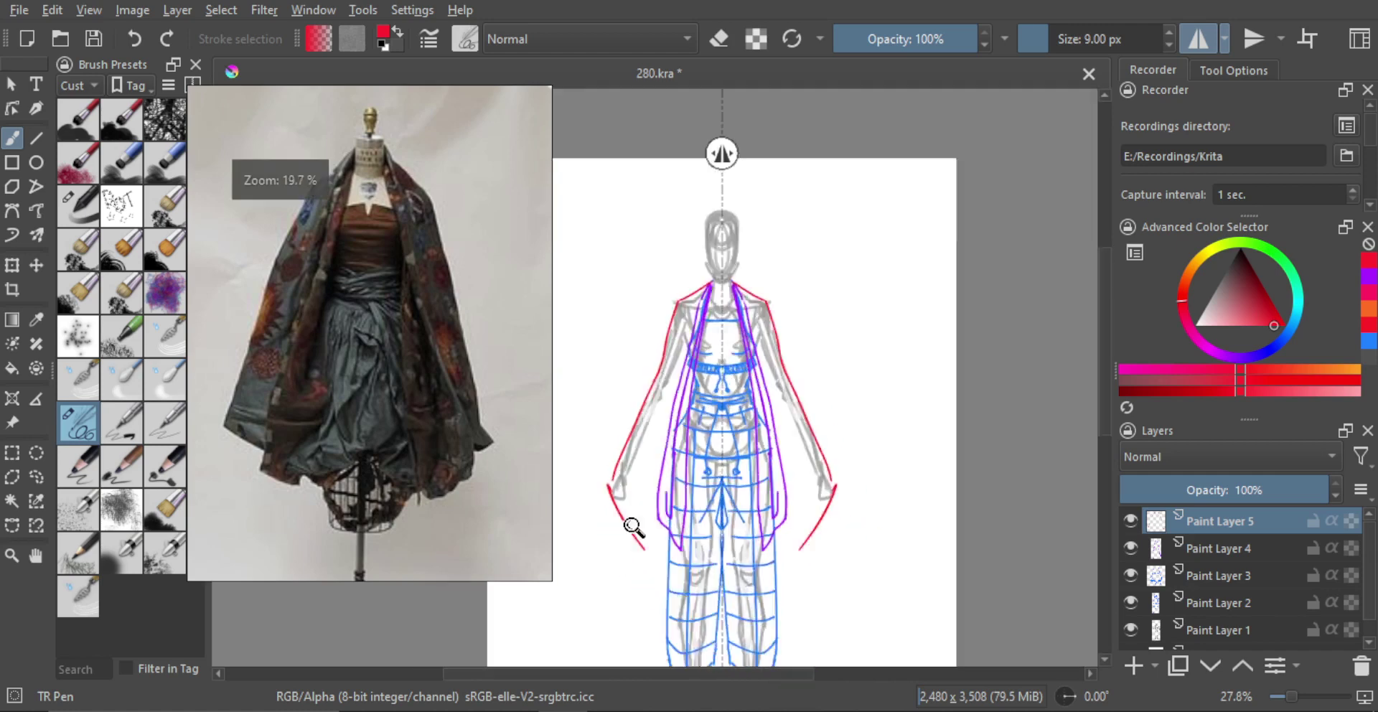
{"action": "left_click_drag", "start_coordinate": [637, 459], "coordinate": [653, 432]}
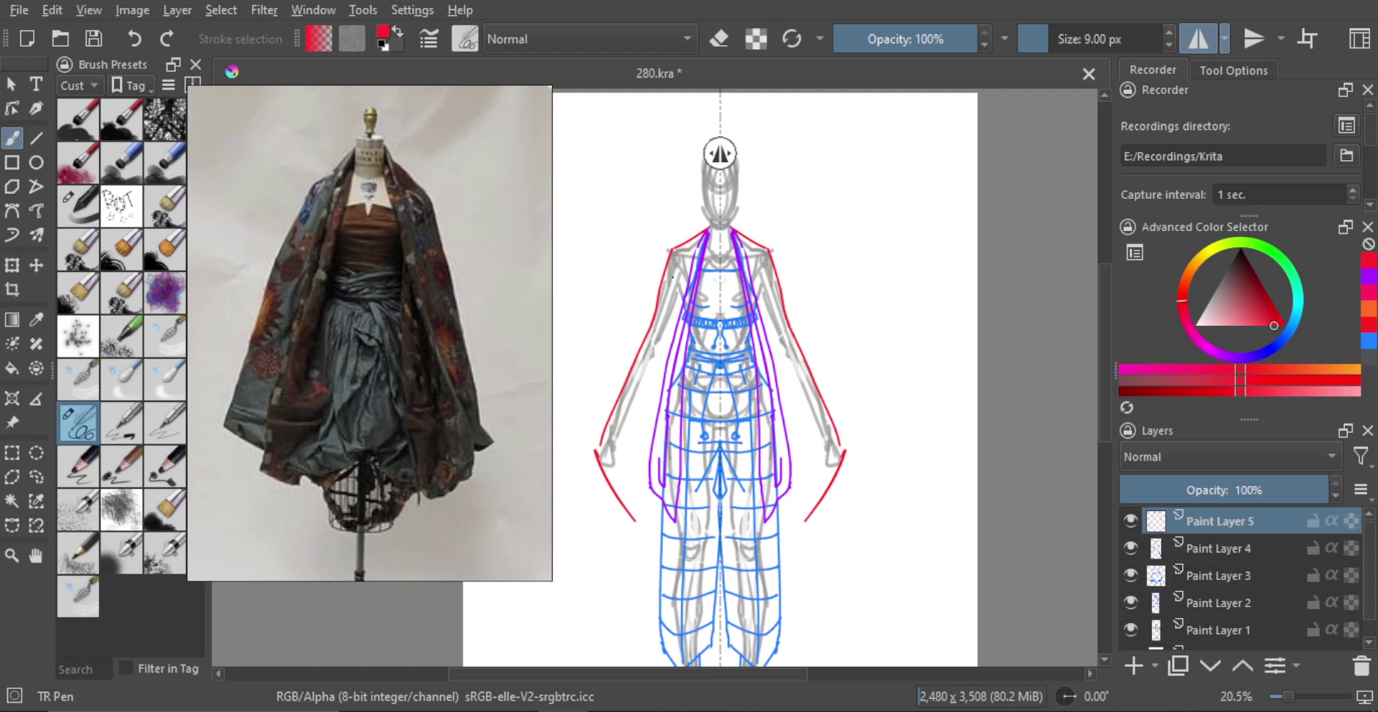
Draw the mirrored inner edges of the red drape from the upper arms down to the hem points and tidy the tips with the eraser.
{"action": "mouse_move", "coordinate": [672, 277]}
{"action": "left_mouse_down"}
{"action": "mouse_move", "coordinate": [659, 347]}
{"action": "mouse_move", "coordinate": [659, 307]}
{"action": "left_mouse_up"}
{"action": "key", "text": "ctrl+z"}
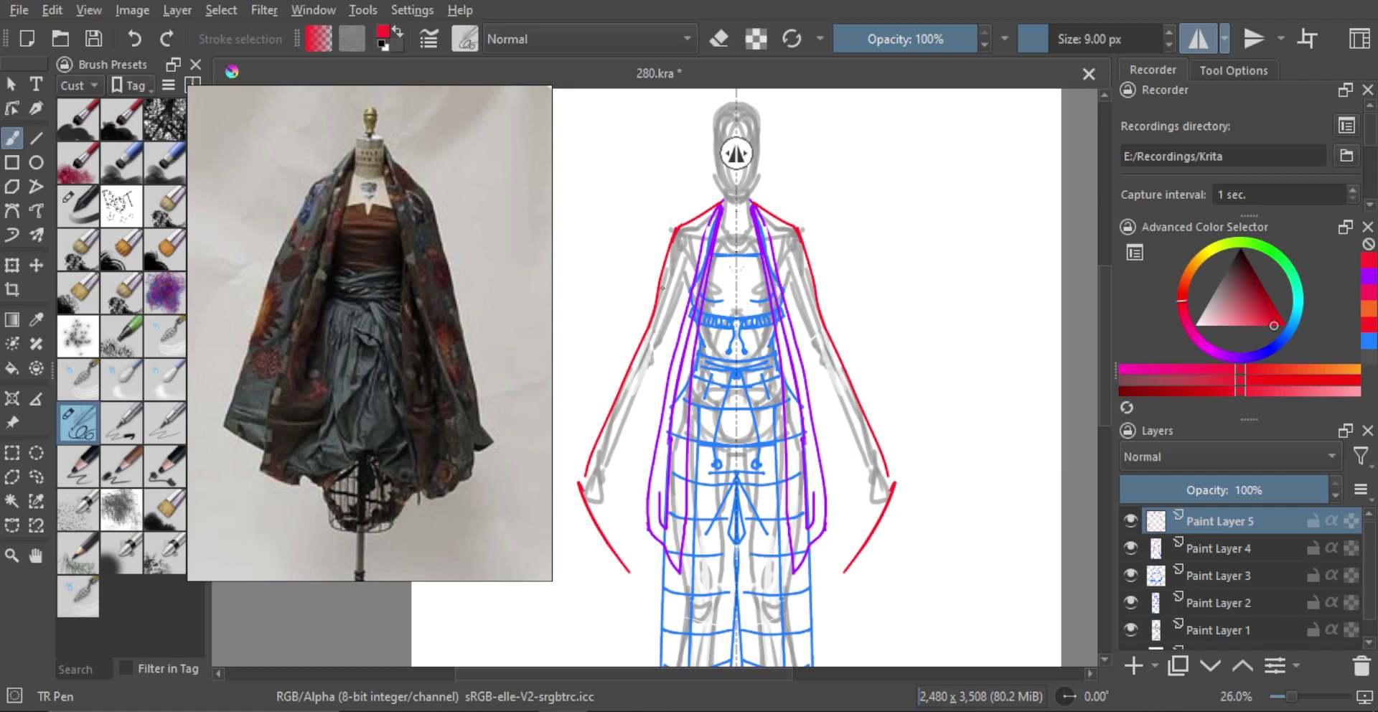
{"action": "mouse_move", "coordinate": [660, 278]}
{"action": "left_mouse_down"}
{"action": "mouse_move", "coordinate": [667, 341]}
{"action": "mouse_move", "coordinate": [620, 579]}
{"action": "left_mouse_up"}
{"action": "key", "text": "ctrl+z"}
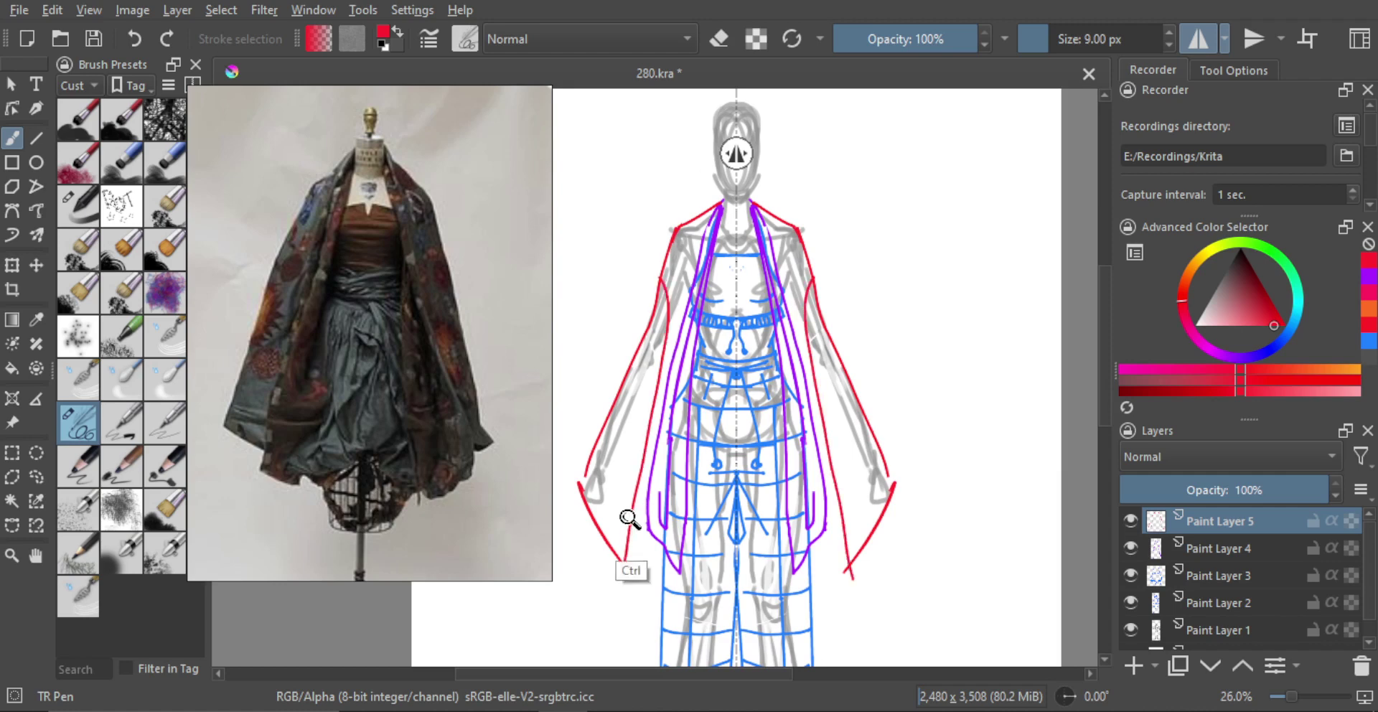
{"action": "mouse_move", "coordinate": [627, 517]}
{"action": "left_mouse_down"}
{"action": "mouse_move", "coordinate": [635, 538]}
{"action": "mouse_move", "coordinate": [633, 503]}
{"action": "left_mouse_up"}
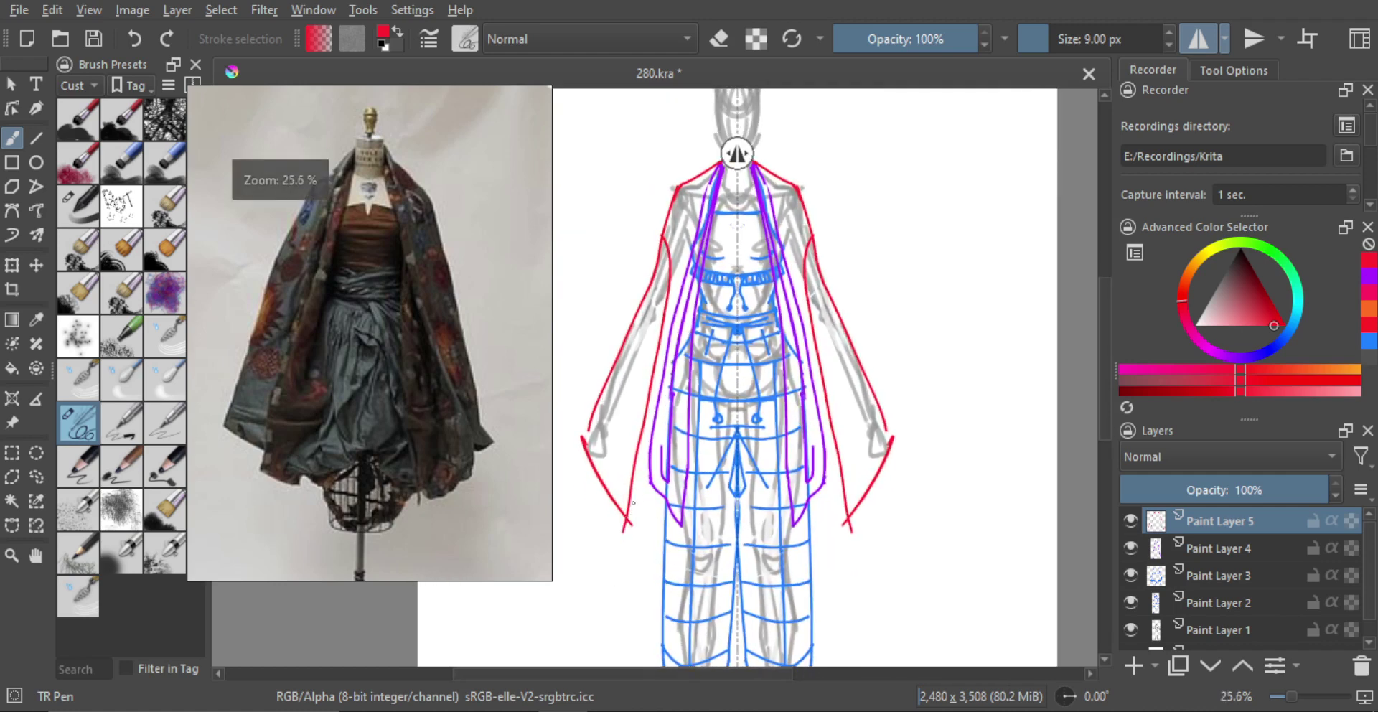
{"action": "key", "text": "e"}
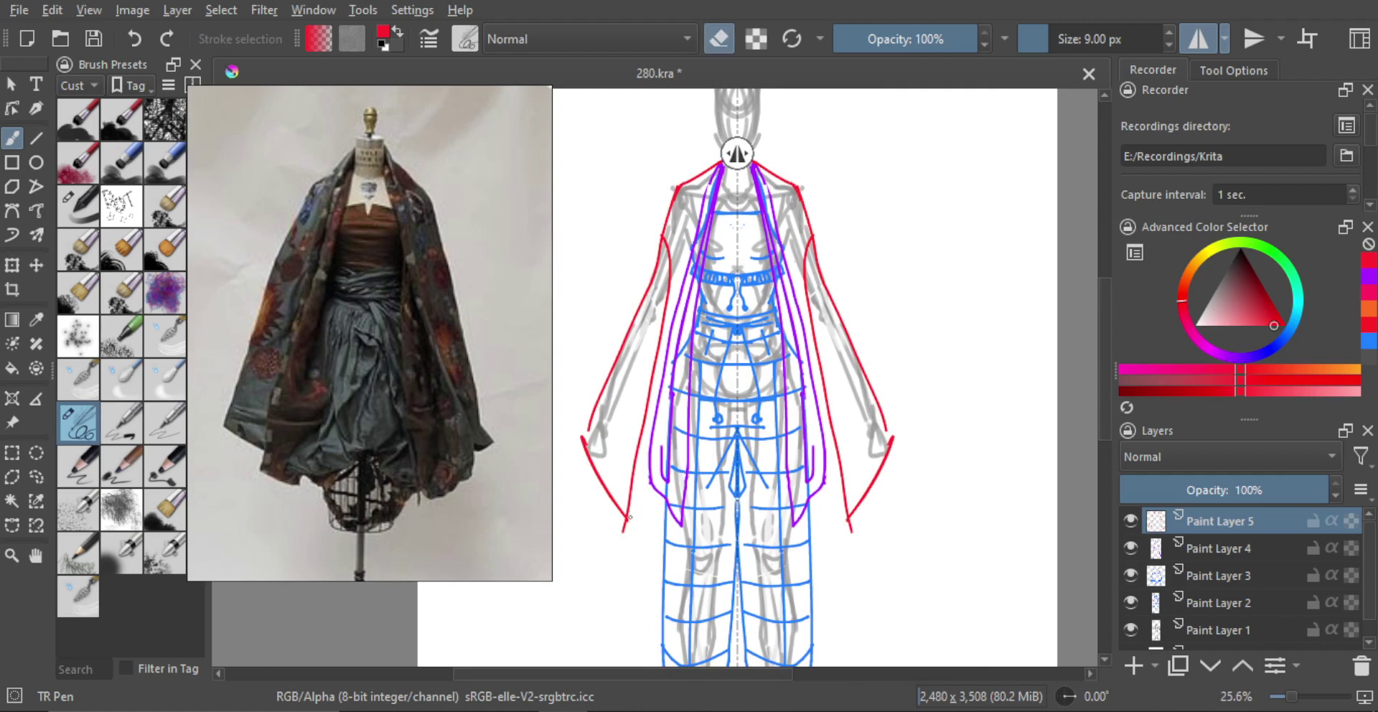
{"action": "key", "text": "e"}
{"action": "left_click_drag", "start_coordinate": [655, 428], "coordinate": [653, 463]}
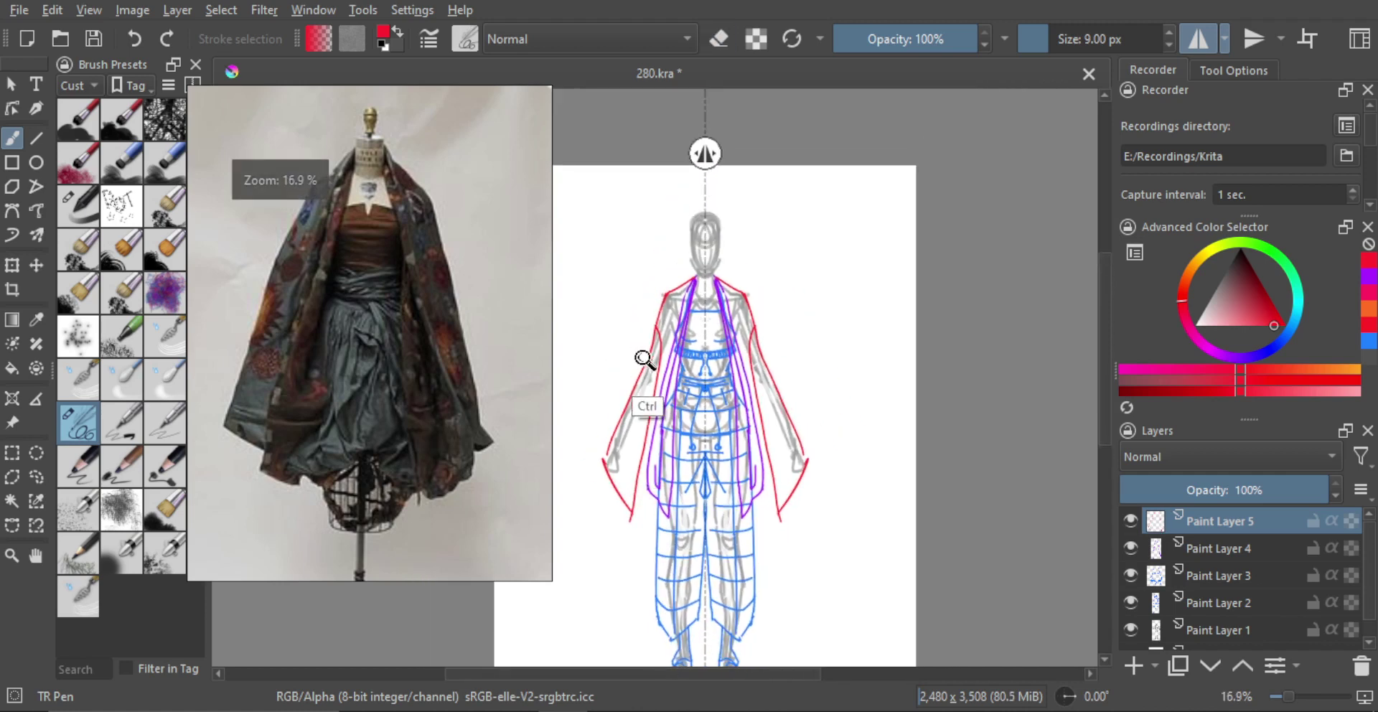
{"action": "left_click_drag", "start_coordinate": [644, 360], "coordinate": [656, 343]}
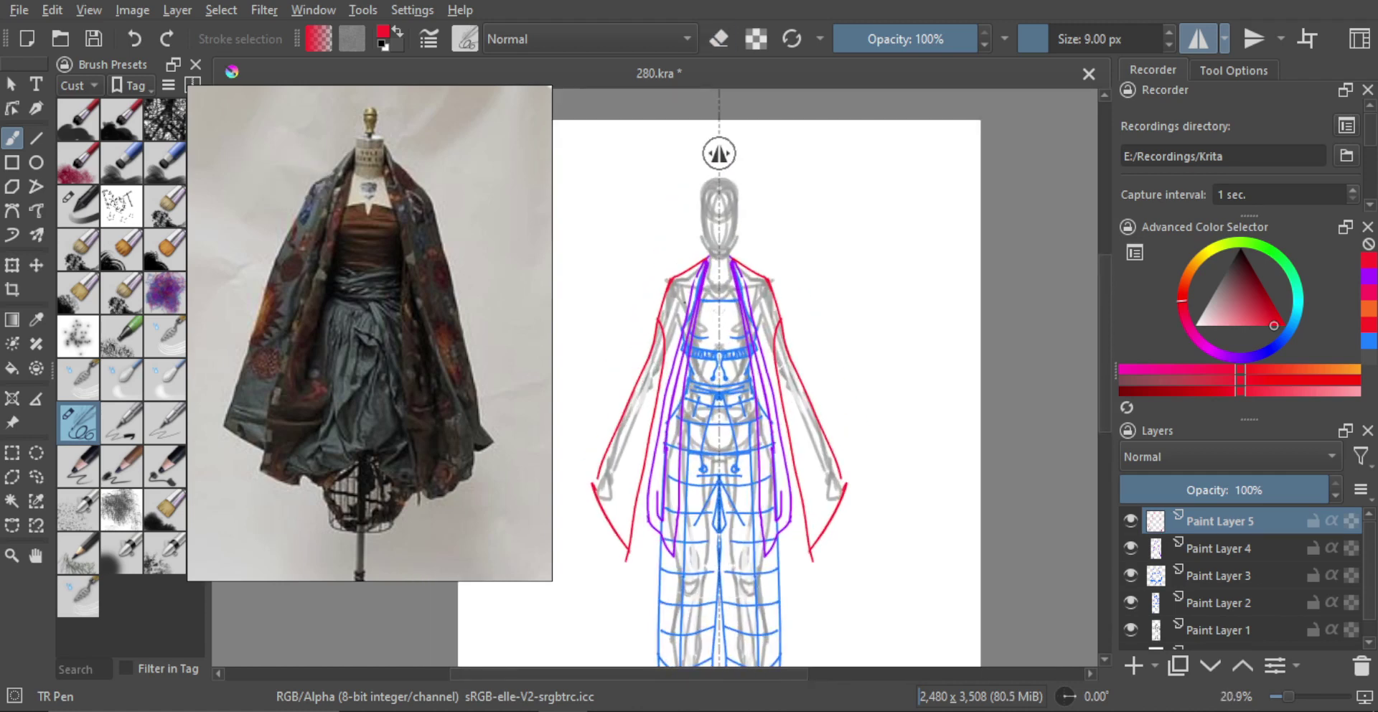
Draw mirrored red inner edges from the neck and pointed lower panels beneath the sleeve tips, erasing the overlapping line ends.
{"action": "left_click_drag", "start_coordinate": [686, 298], "coordinate": [693, 280]}
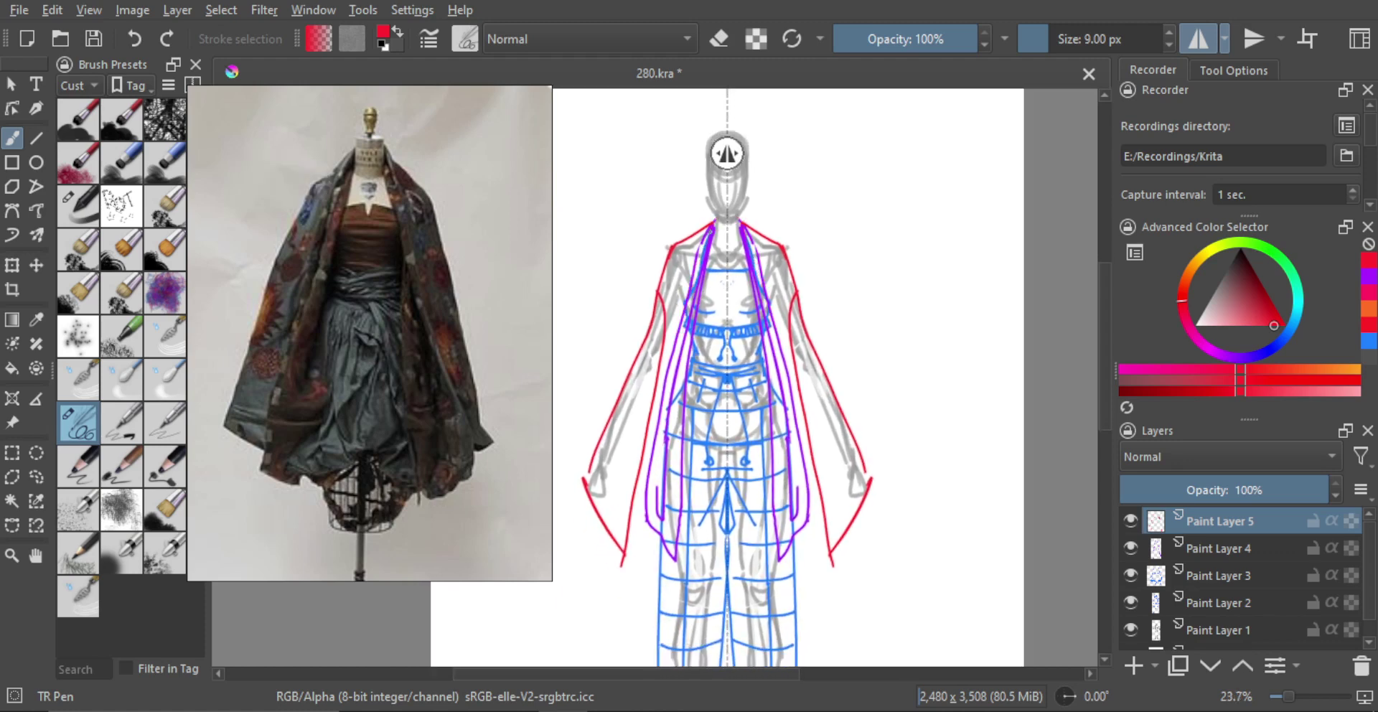
{"action": "mouse_move", "coordinate": [712, 224]}
{"action": "left_mouse_down"}
{"action": "mouse_move", "coordinate": [642, 612]}
{"action": "mouse_move", "coordinate": [633, 518]}
{"action": "left_mouse_up"}
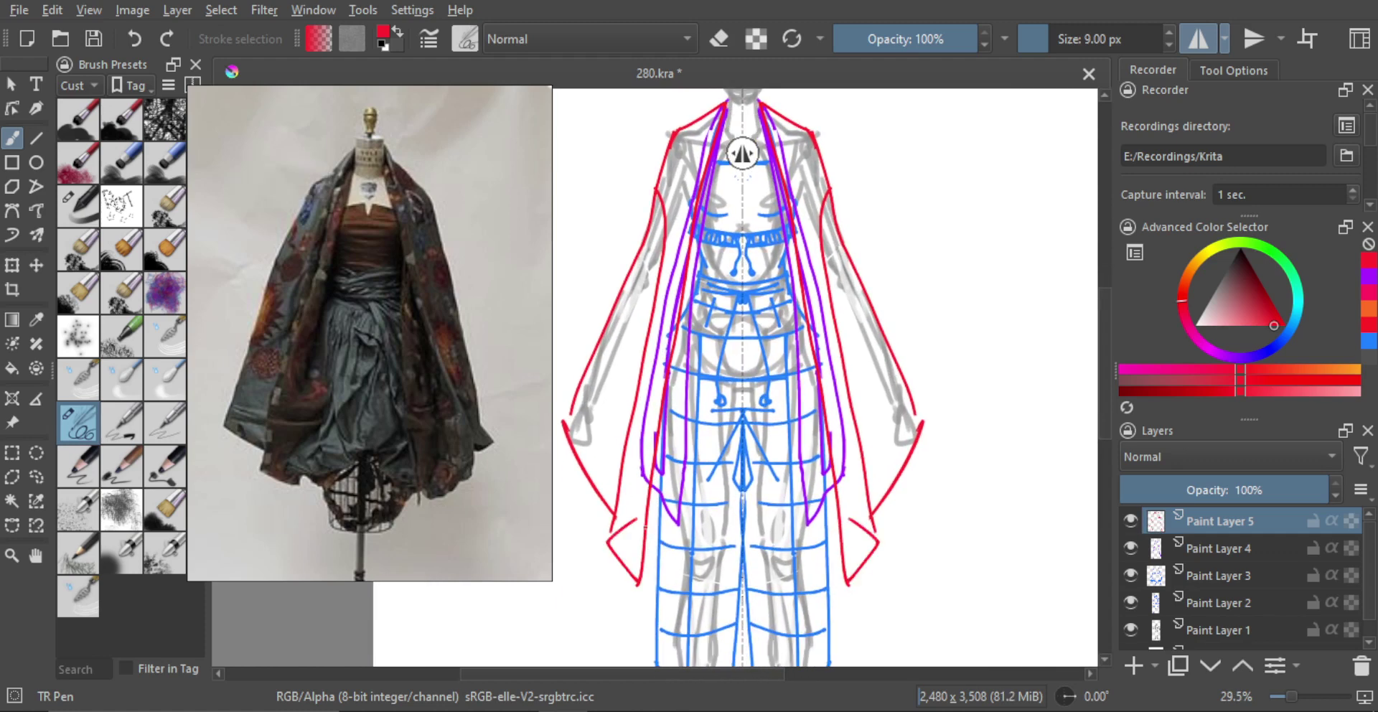
{"action": "key", "text": "ctrl+z"}
{"action": "left_click_drag", "start_coordinate": [638, 585], "coordinate": [631, 515]}
{"action": "key", "text": "e"}
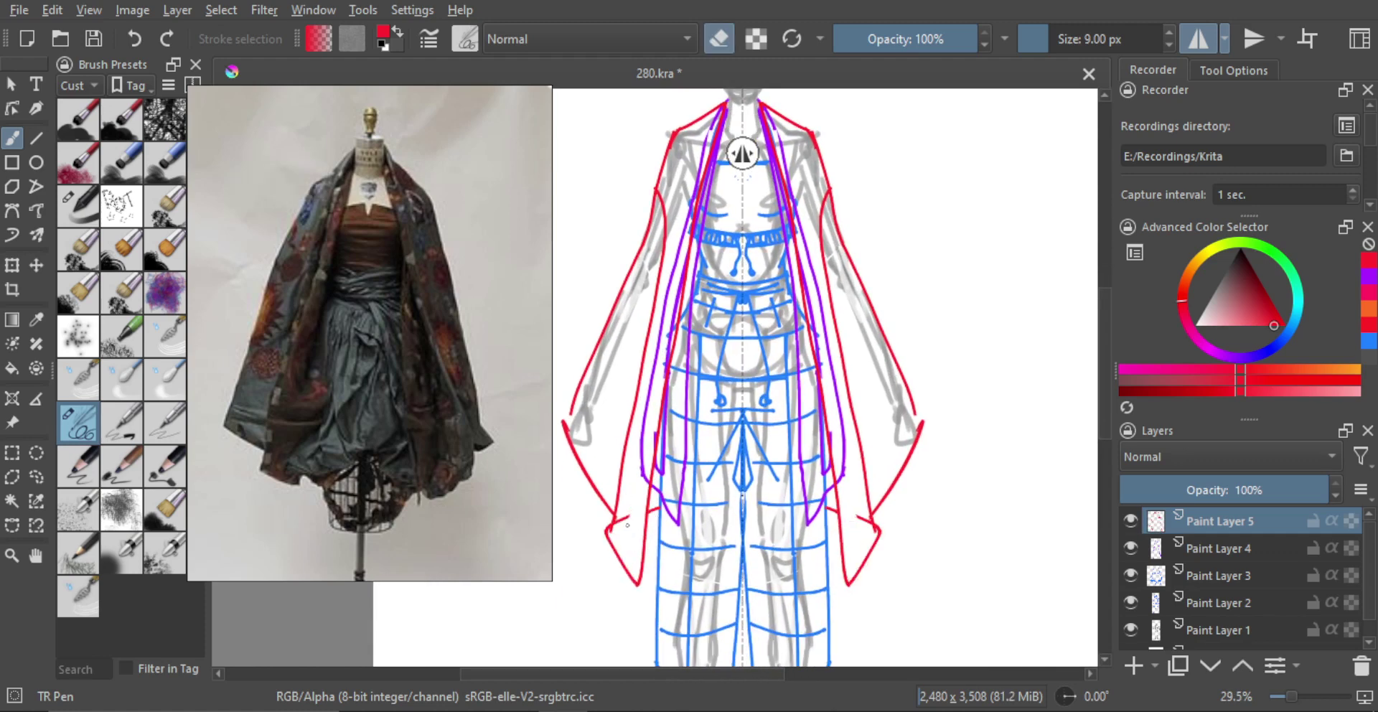
{"action": "key", "text": "e"}
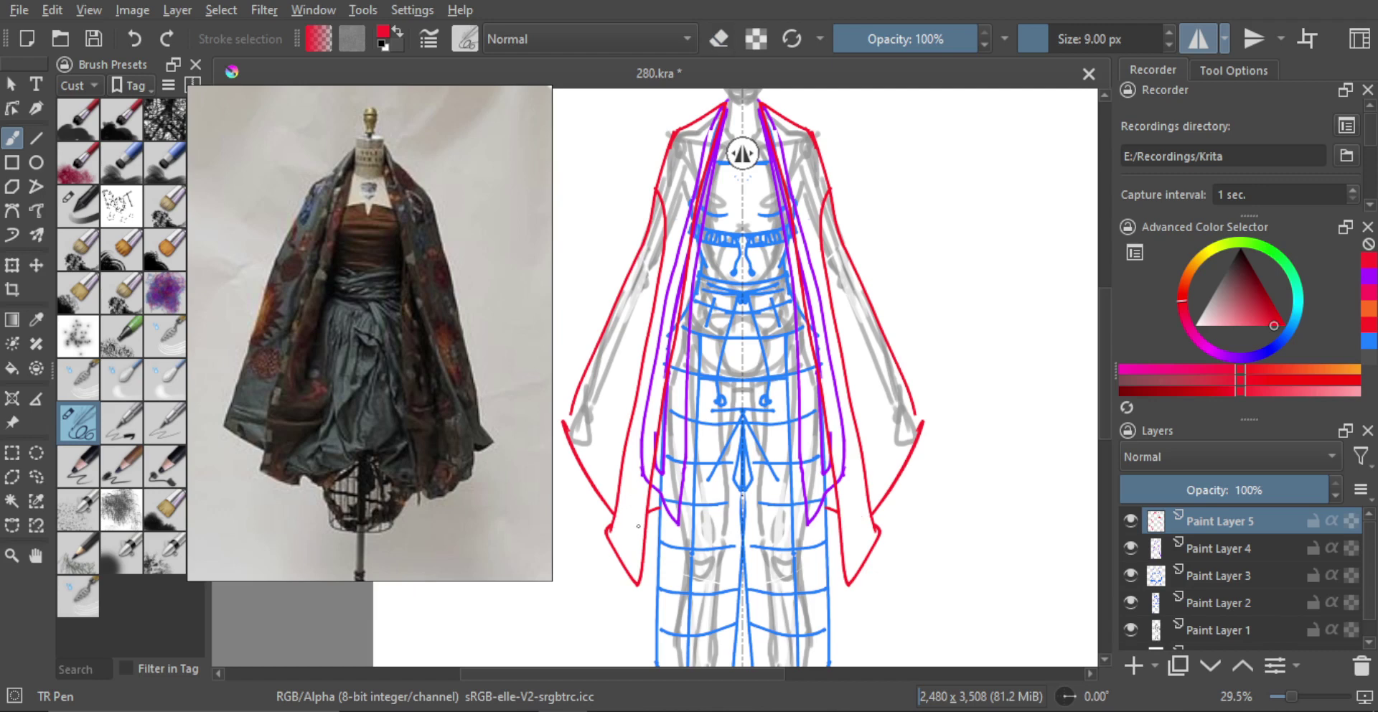
Sample the blue of the shoe linework and shift it to a more saturated blue as the drawing colour.
{"action": "mouse_move", "coordinate": [697, 417]}
{"action": "left_mouse_down"}
{"action": "mouse_move", "coordinate": [710, 430]}
{"action": "mouse_move", "coordinate": [723, 344]}
{"action": "left_mouse_up"}
{"action": "scroll", "coordinate": [723, 344], "scroll_direction": "down", "scroll_amount": 2}
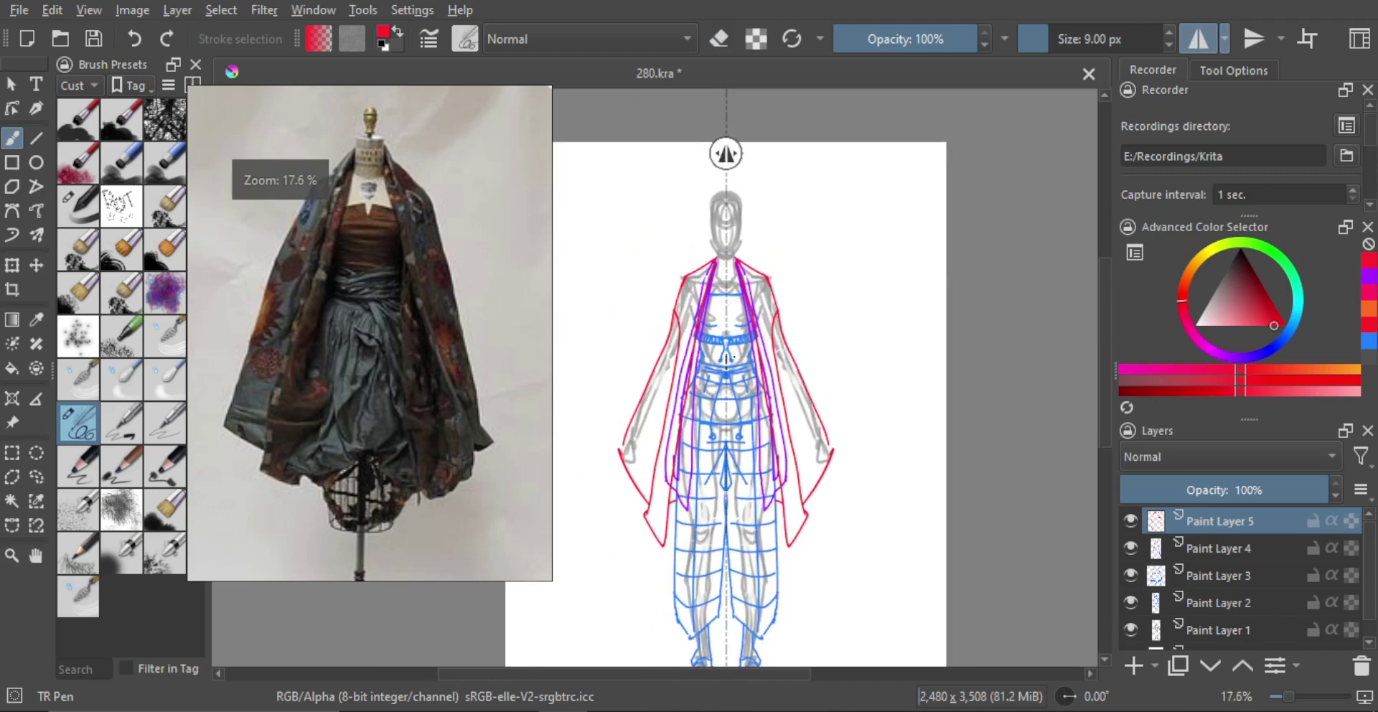
{"action": "scroll", "coordinate": [738, 352], "scroll_direction": "up", "scroll_amount": 1}
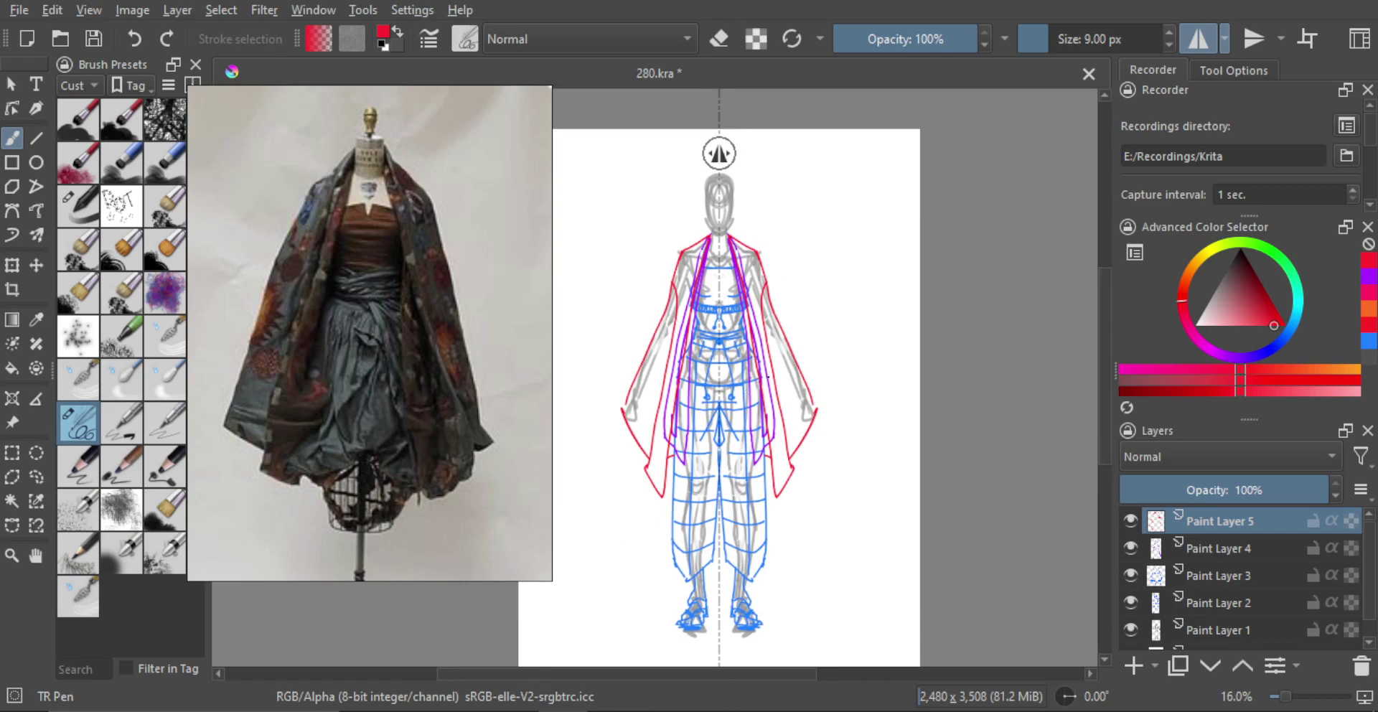
{"action": "scroll", "coordinate": [690, 546], "scroll_direction": "up", "scroll_amount": 5}
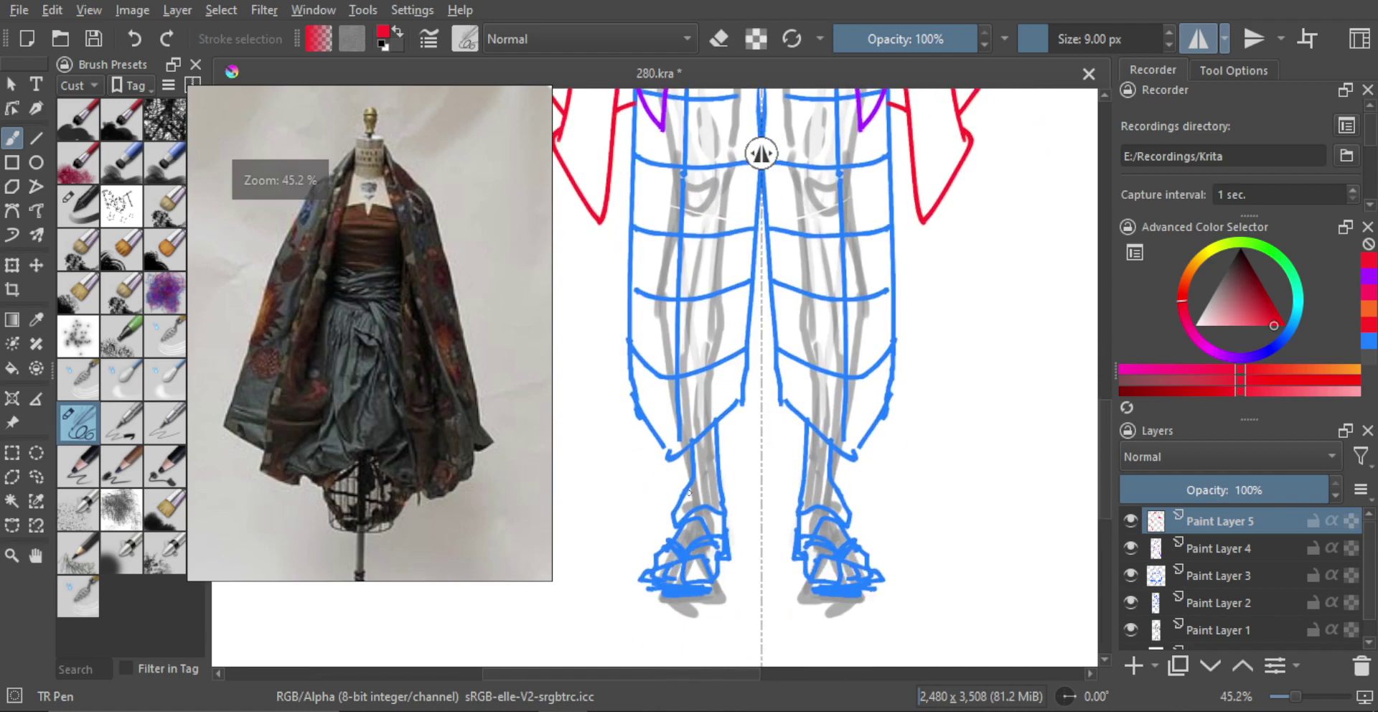
{"action": "key", "text": "alt"}
{"action": "left_click", "coordinate": [670, 533], "text": "alt"}
{"action": "scroll", "coordinate": [744, 441], "scroll_direction": "down", "scroll_amount": 6}
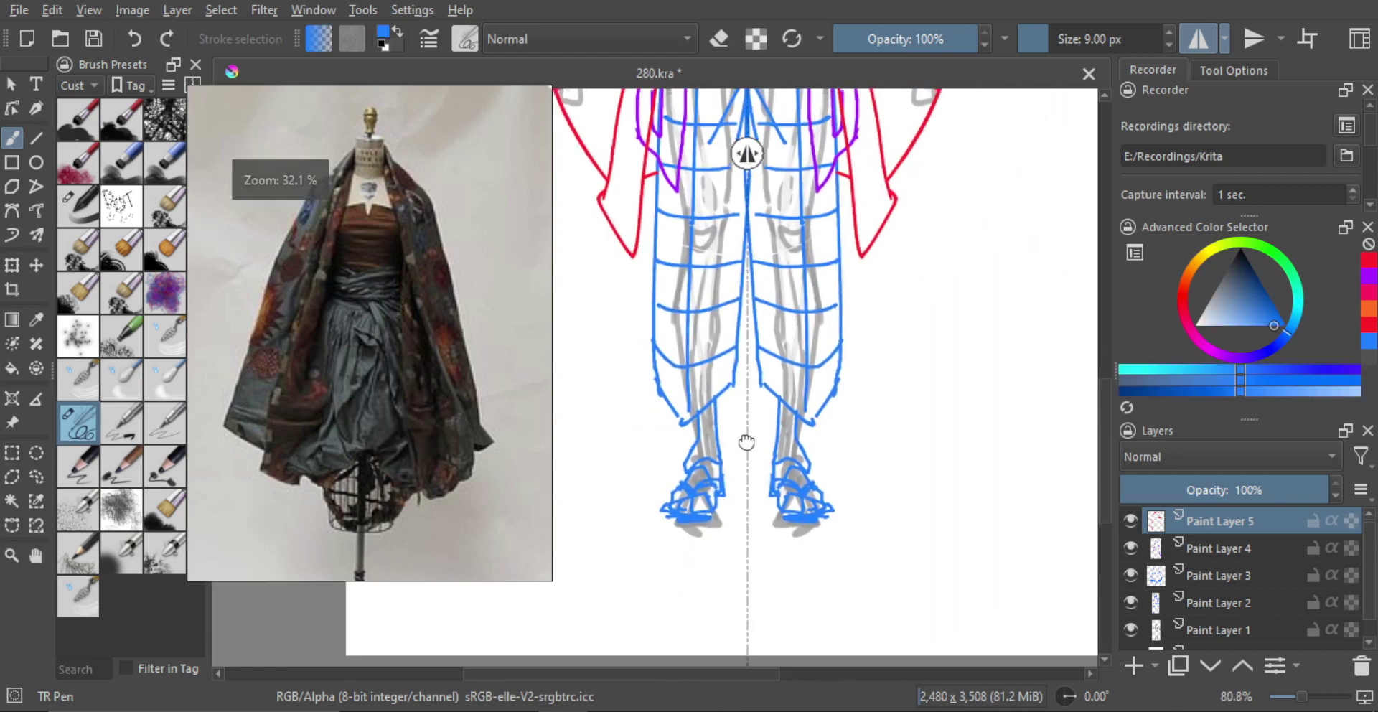
{"action": "scroll", "coordinate": [764, 371], "scroll_direction": "up", "scroll_amount": 1}
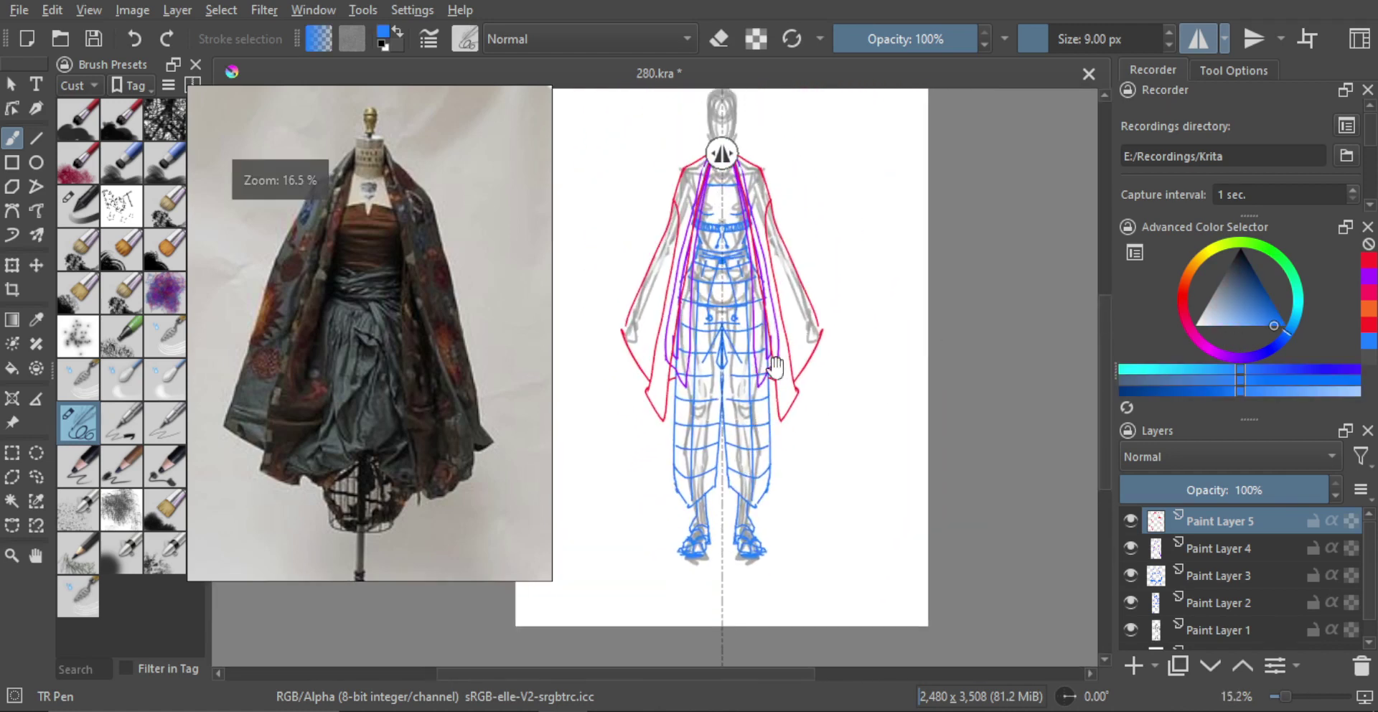
{"action": "left_click", "coordinate": [1296, 333]}
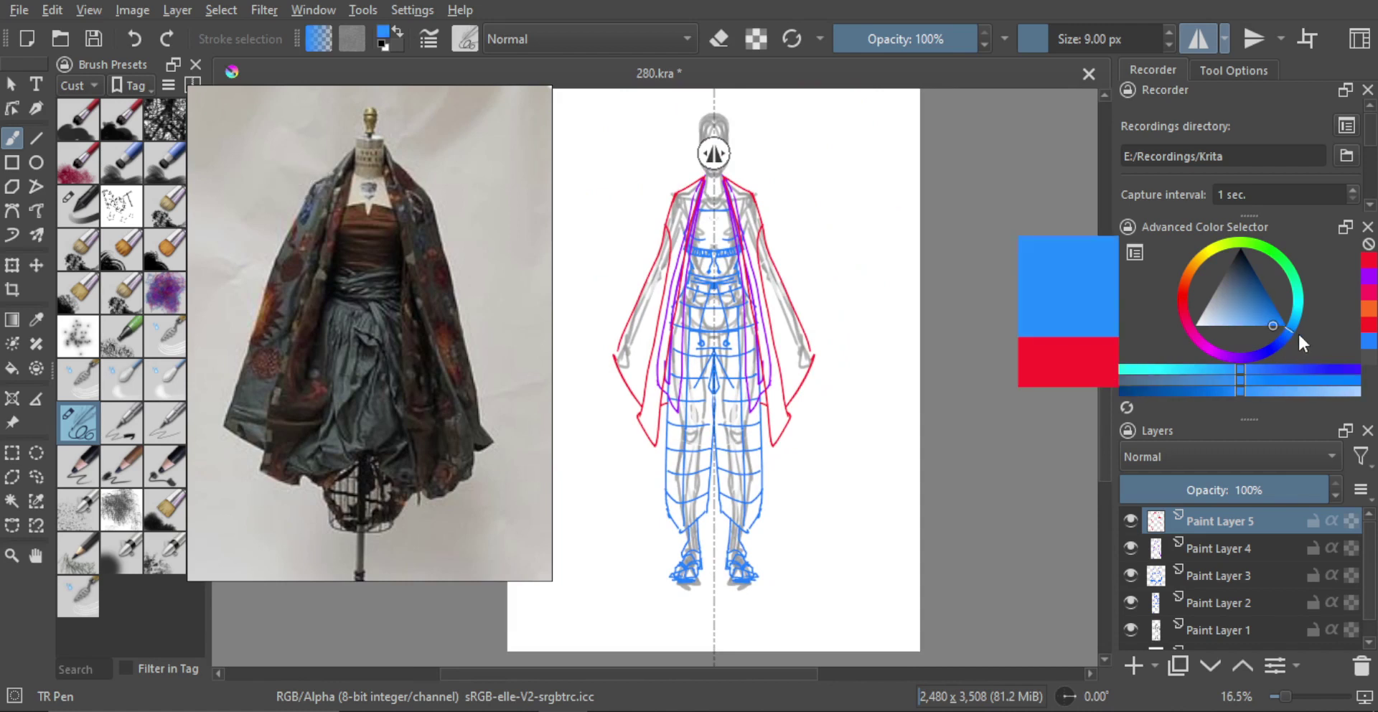
{"action": "left_click_drag", "start_coordinate": [1268, 323], "coordinate": [1304, 346]}
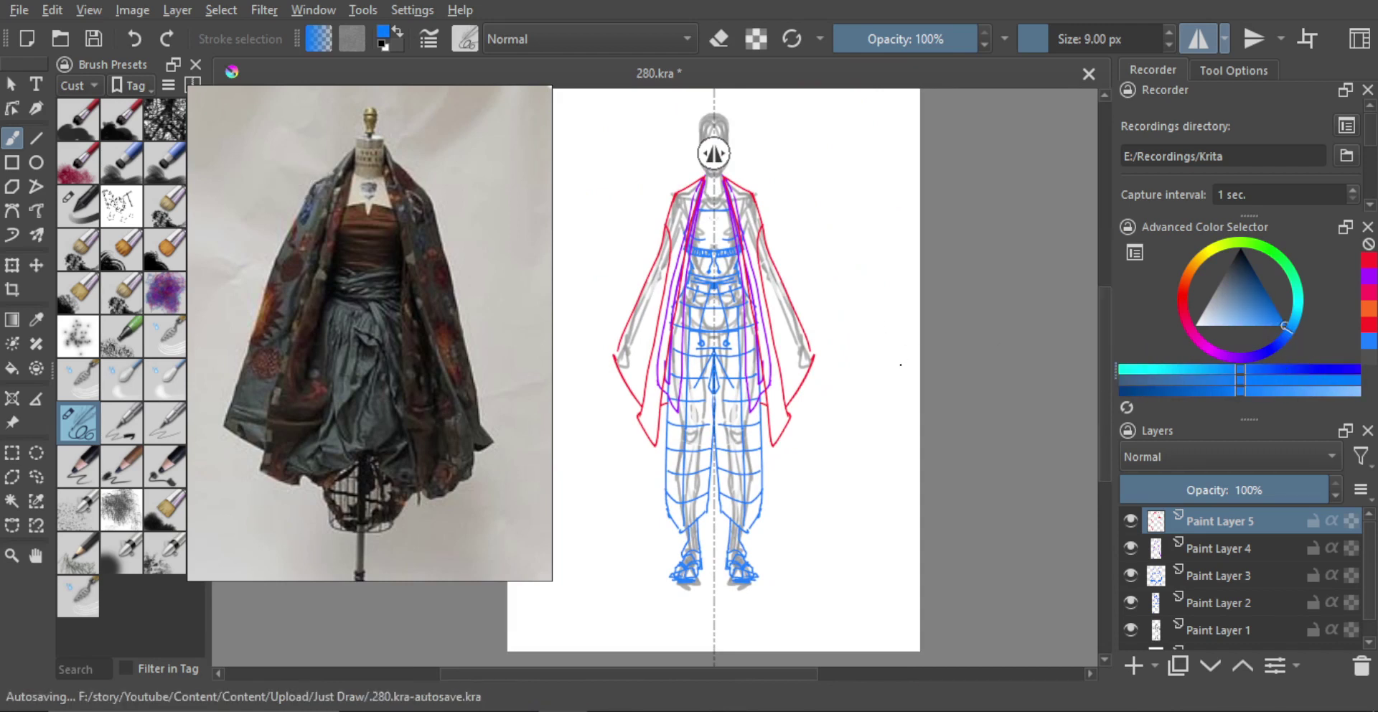
Lock the transparency of Paint Layer 5 and recolour its red cape outlines blue with the Gradient tool.
{"action": "key", "text": "h"}
{"action": "key", "text": "shift+i"}
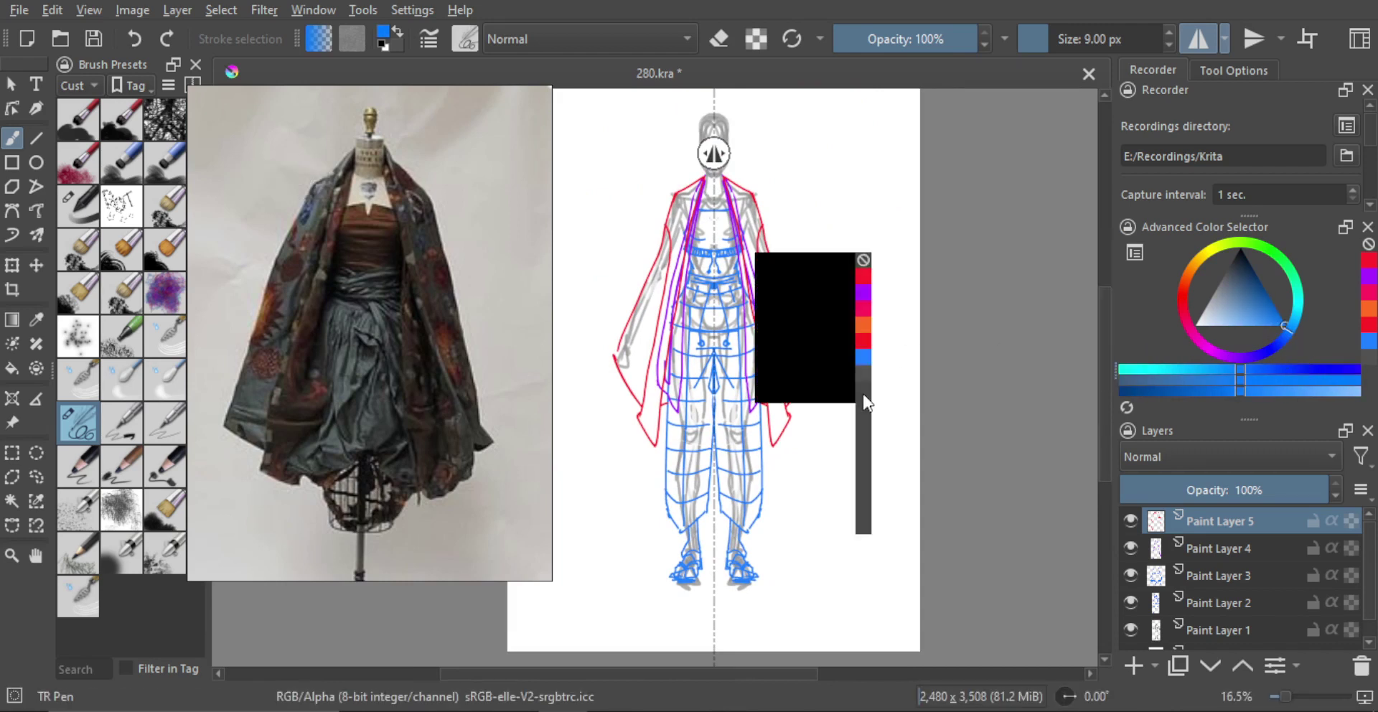
{"action": "key", "text": "g"}
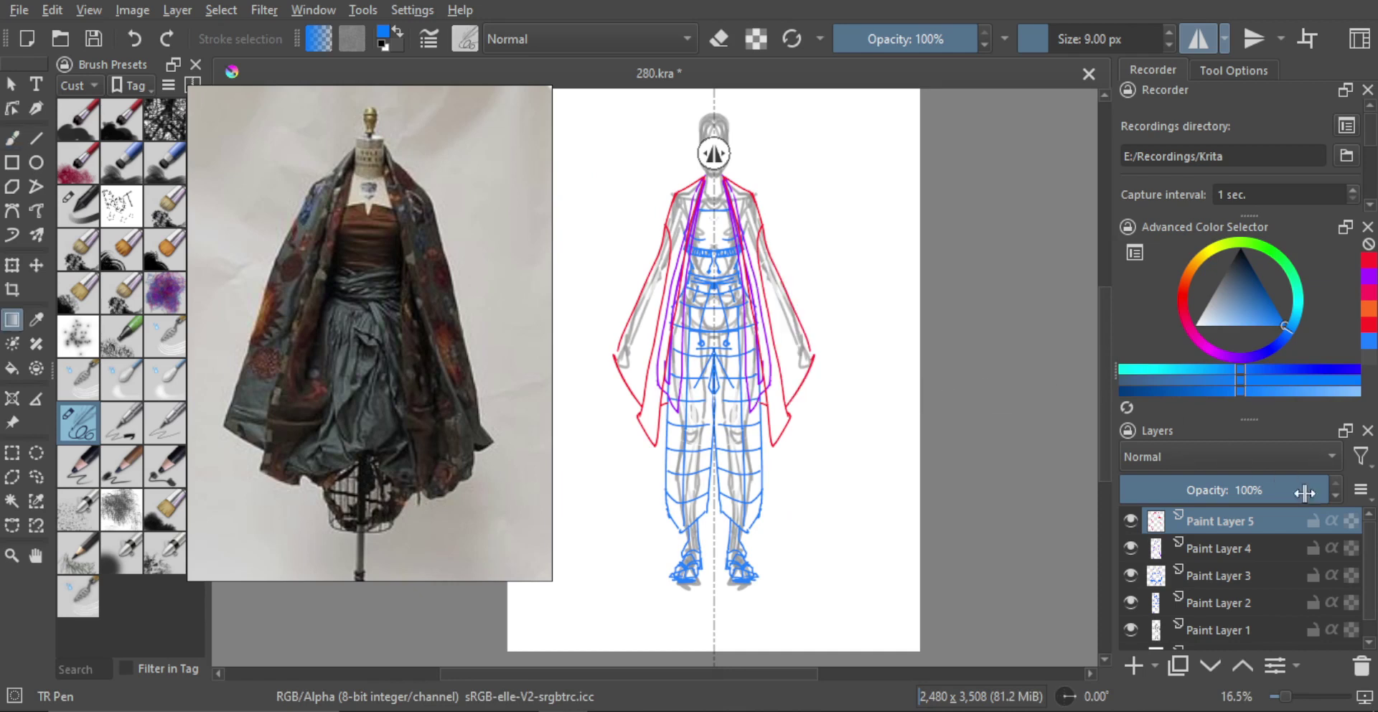
{"action": "left_click_drag", "start_coordinate": [863, 313], "coordinate": [962, 323]}
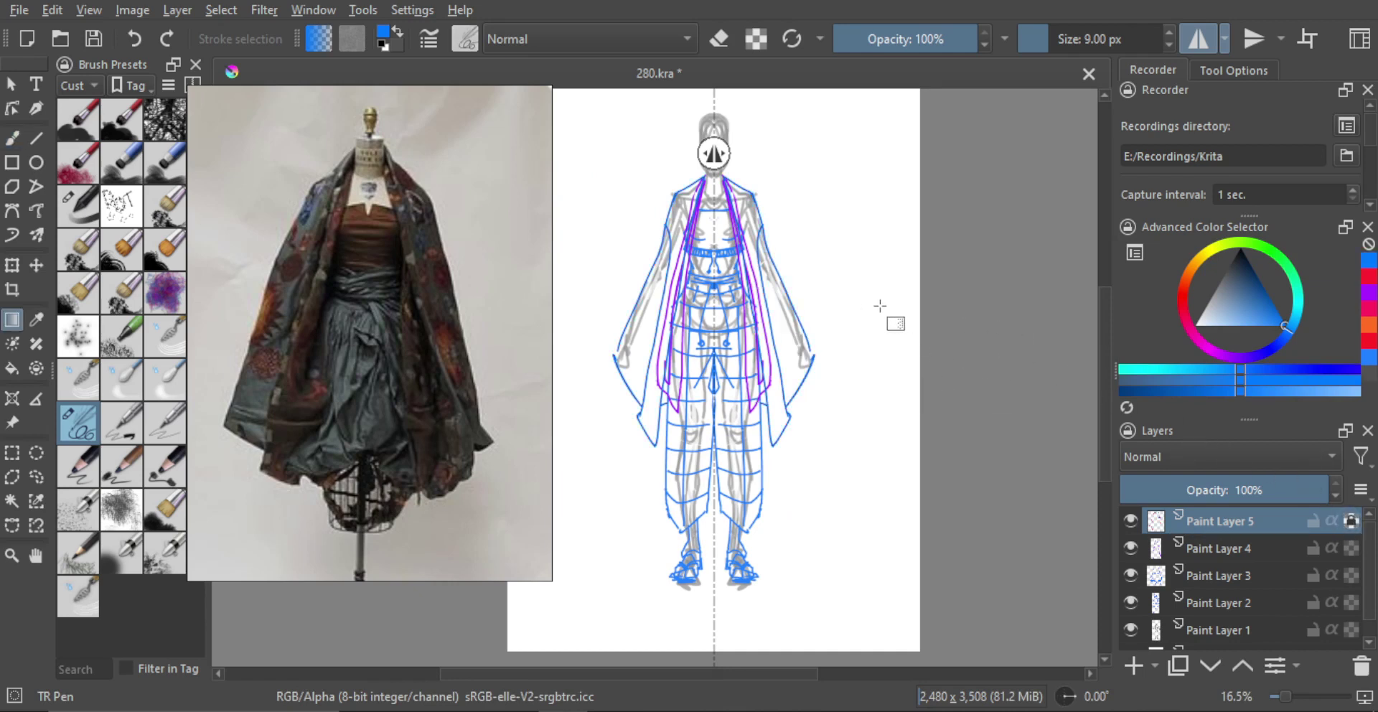
Lock the transparency of Paint Layer 4 and recolour its violet front panel outlines by filling with orange-red.
{"action": "mouse_move", "coordinate": [861, 312]}
{"action": "left_mouse_down"}
{"action": "mouse_move", "coordinate": [833, 376]}
{"action": "mouse_move", "coordinate": [870, 376]}
{"action": "left_mouse_up"}
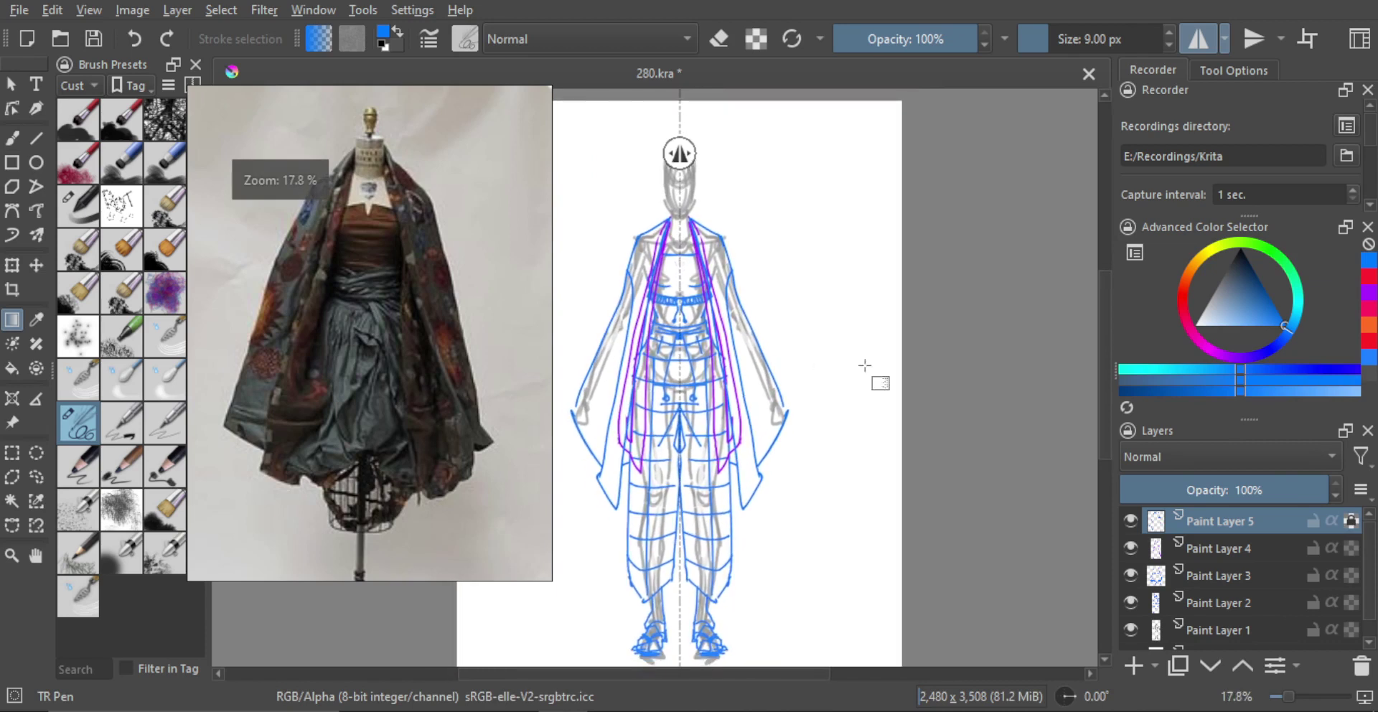
{"action": "left_click", "coordinate": [1323, 547]}
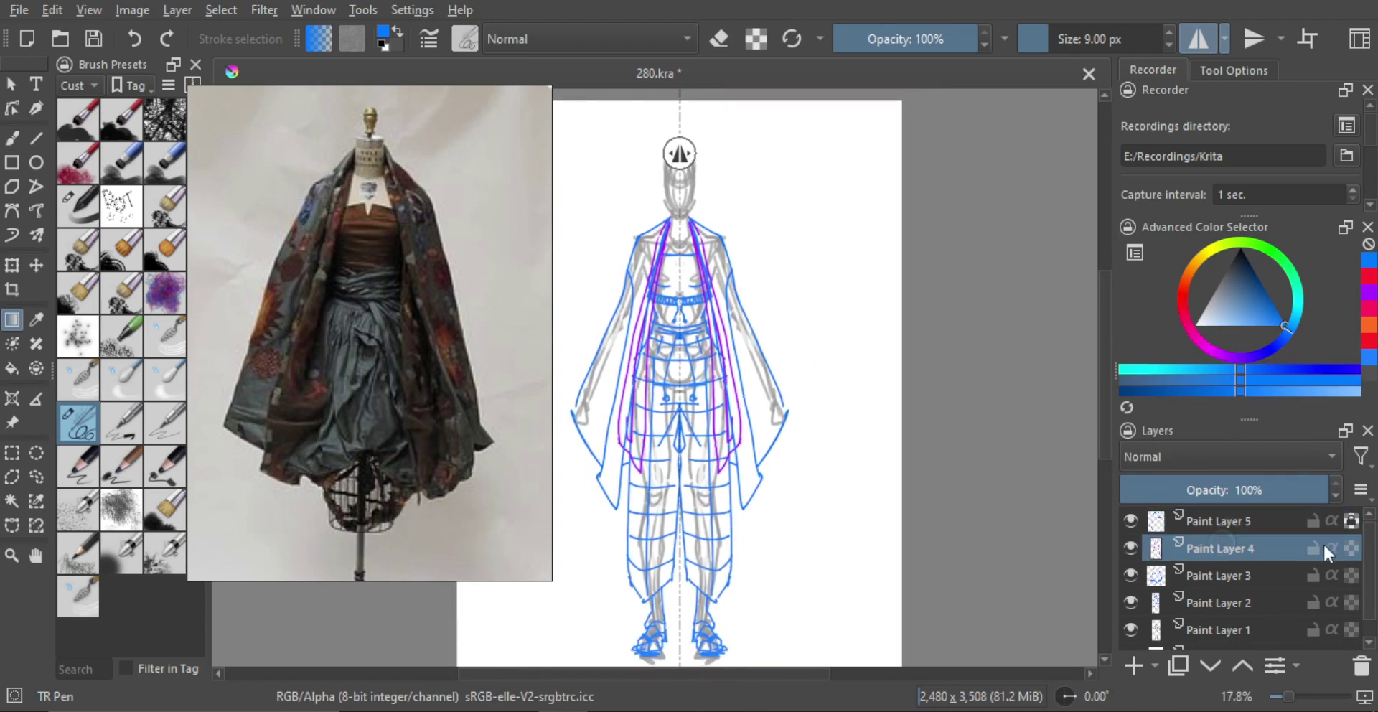
{"action": "left_click", "coordinate": [1185, 287]}
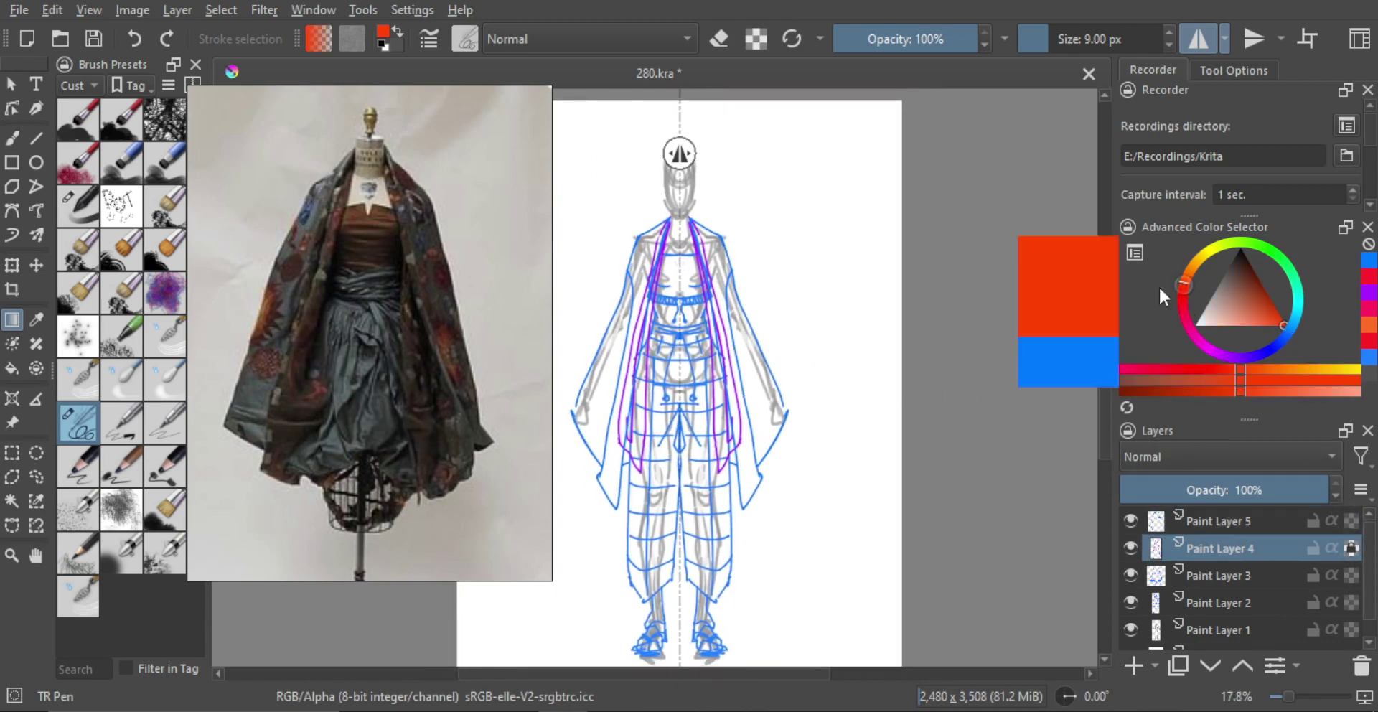
{"action": "key", "text": "shift+BackSpace"}
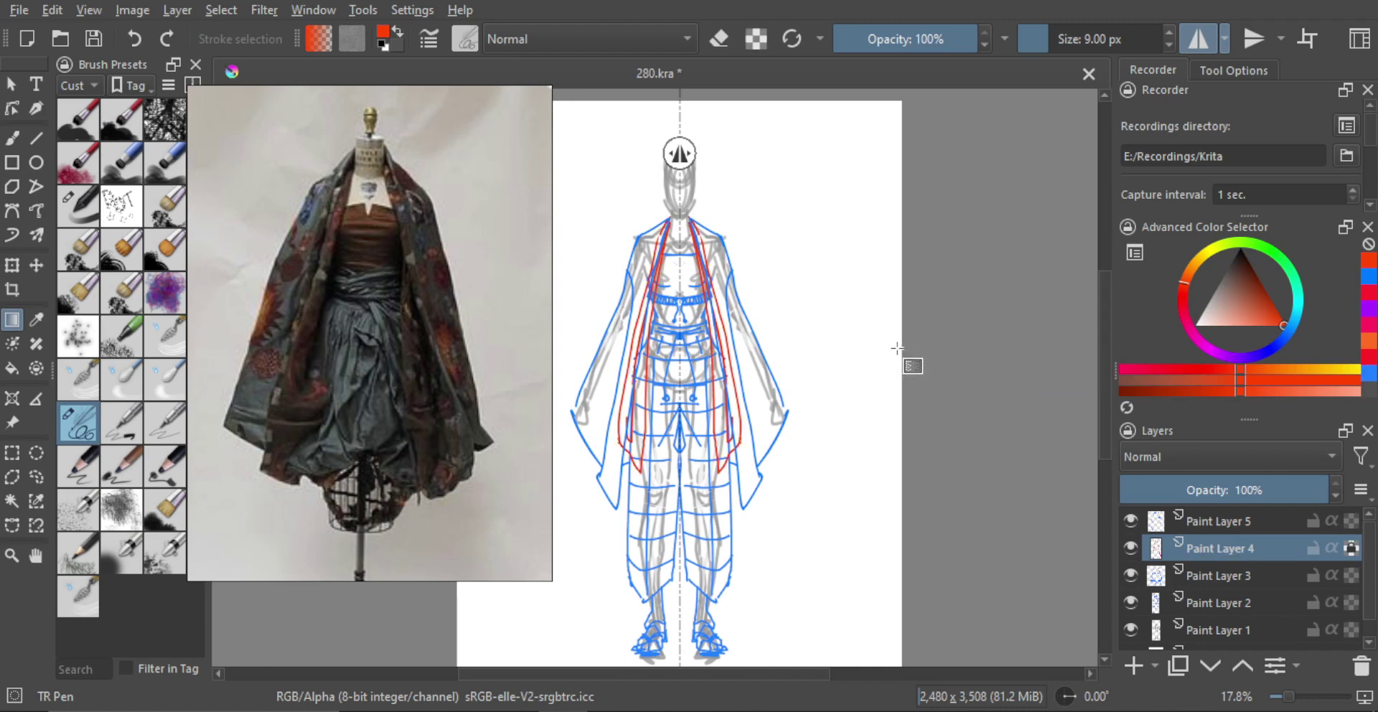
Choose a crimson red and fill the transparency-locked front panel outlines on Paint Layer 4 with it.
{"action": "left_click", "coordinate": [1183, 305]}
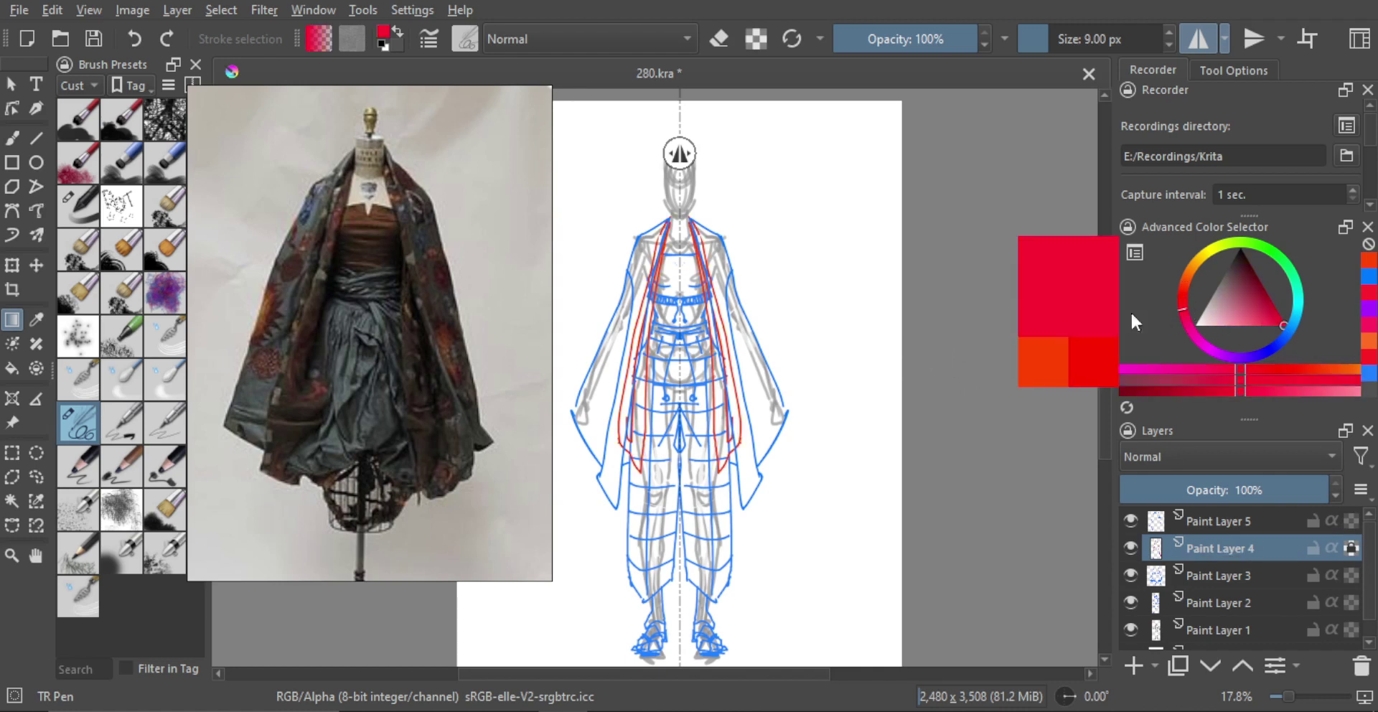
{"action": "key", "text": "shift+BackSpace"}
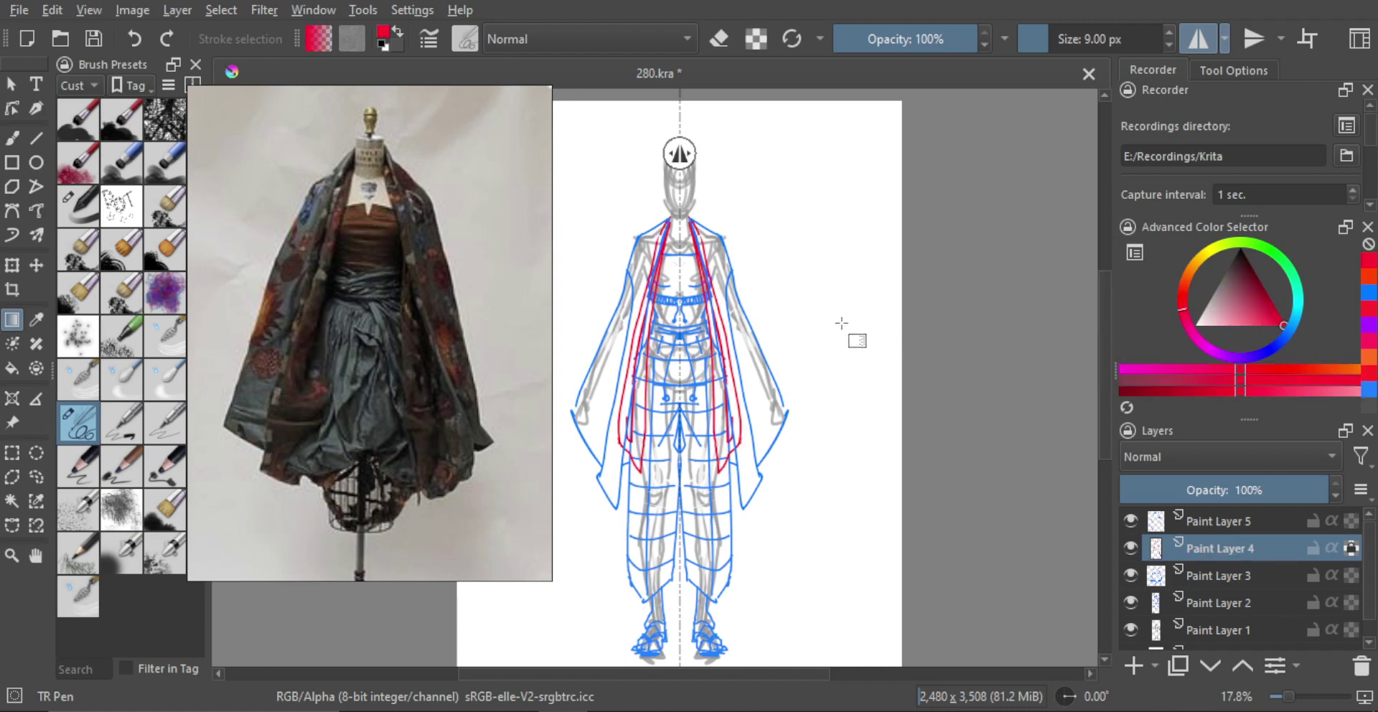
{"action": "scroll", "coordinate": [843, 315], "scroll_direction": "up", "scroll_amount": 1}
{"action": "scroll", "coordinate": [853, 306], "scroll_direction": "down", "scroll_amount": 1}
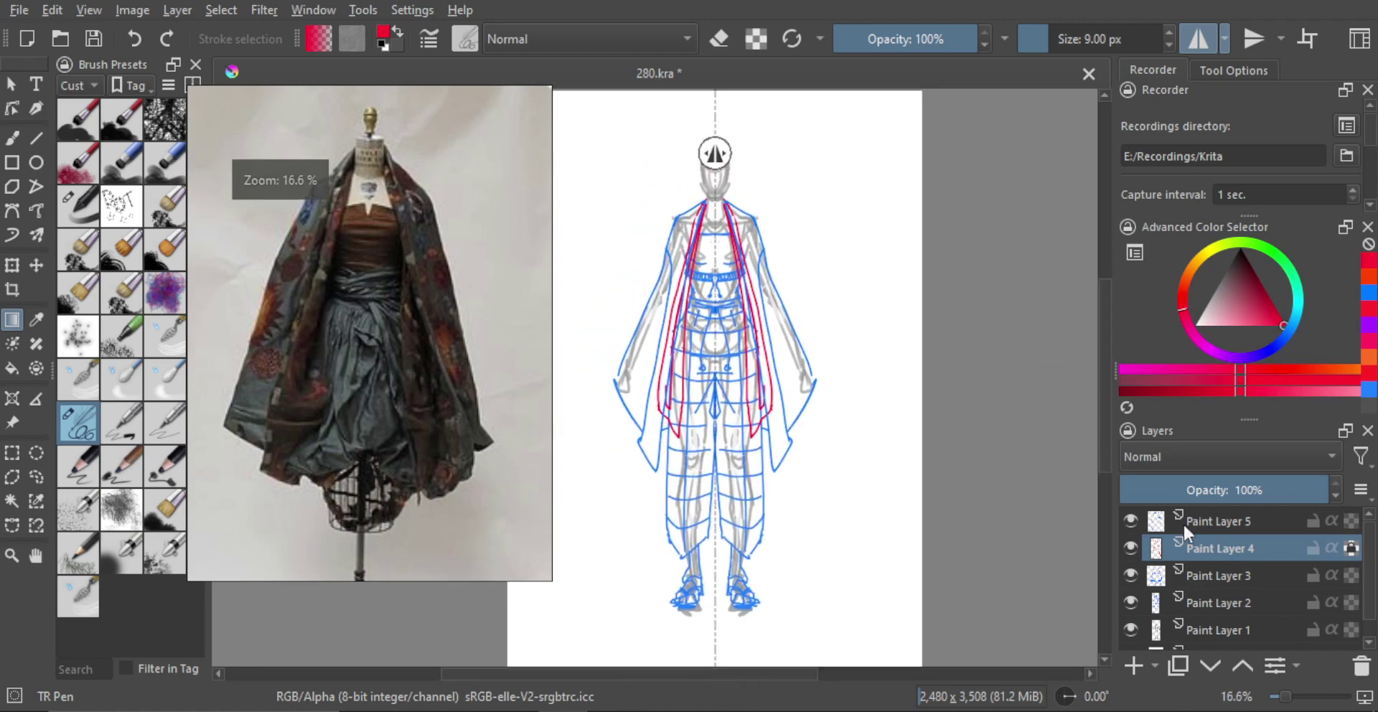
Merge Paint Layer 3 and Paint Layer 2 into a single layer.
{"action": "left_click", "coordinate": [1206, 570]}
{"action": "left_click", "coordinate": [1217, 595], "text": "ctrl"}
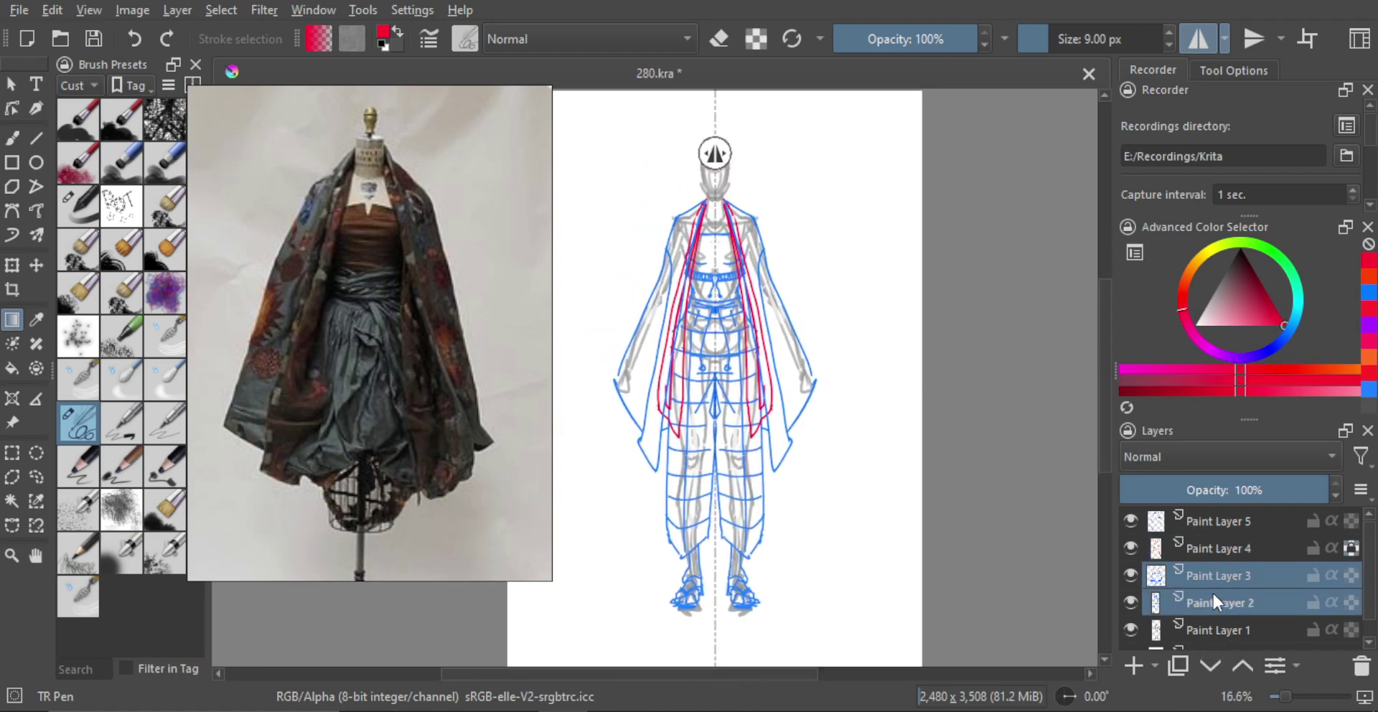
{"action": "key", "text": "ctrl+e"}
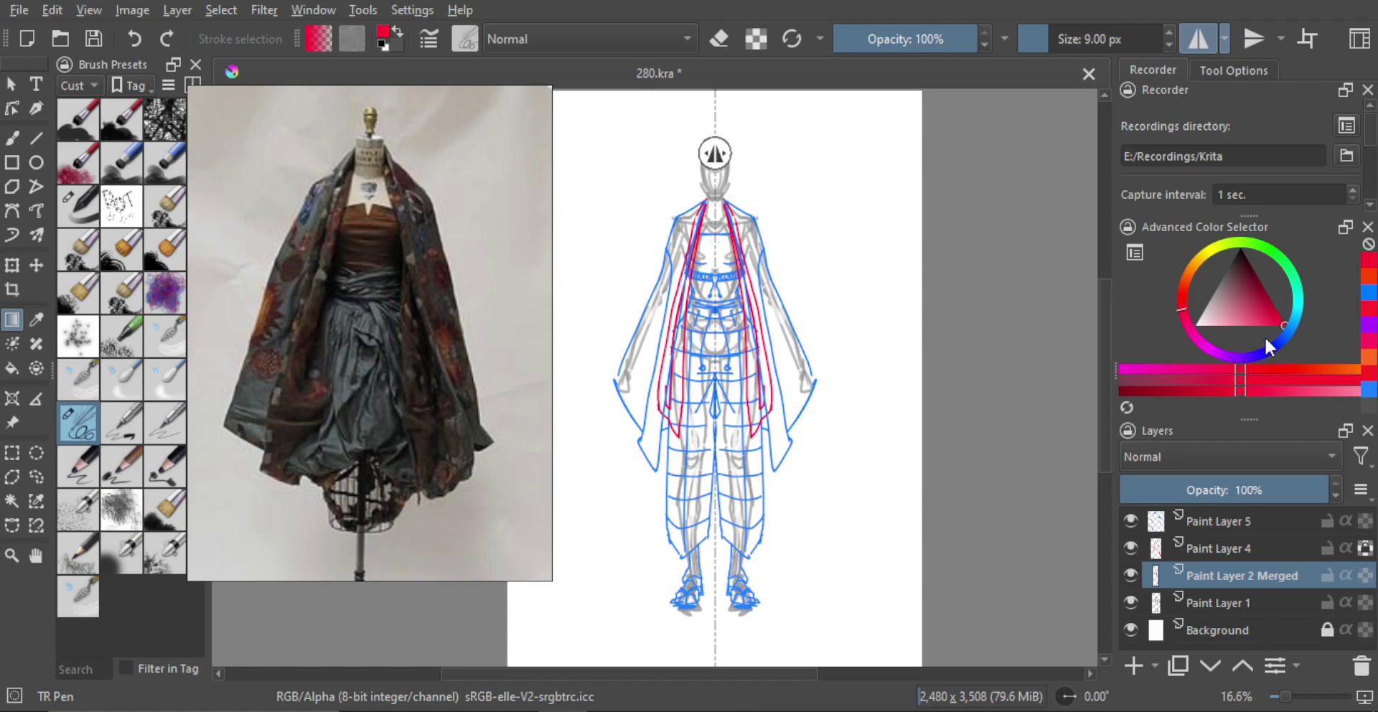
Lock the transparency of the merged layer and recolour its trouser, top and shoe linework by filling with violet.
{"action": "left_click", "coordinate": [1237, 357]}
{"action": "key", "text": "shift+BackSpace"}
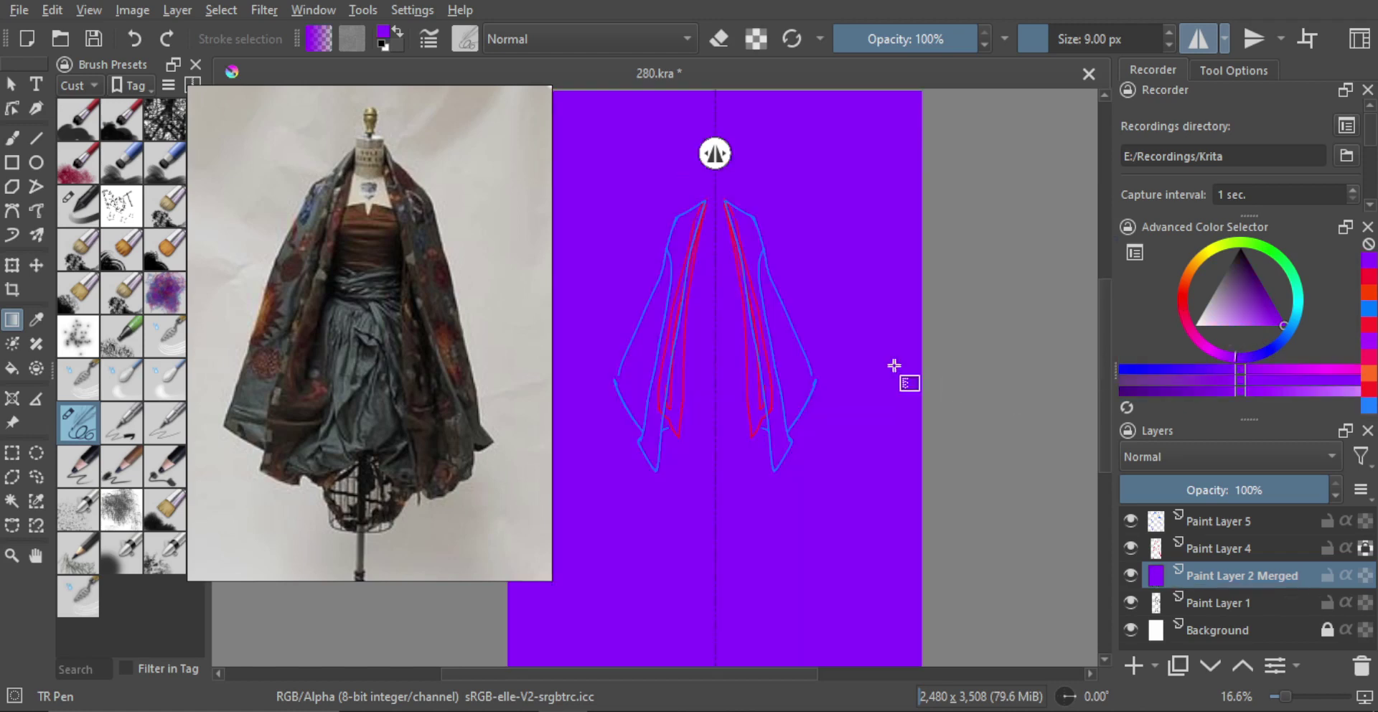
{"action": "key", "text": "ctrl+z"}
{"action": "left_click", "coordinate": [1366, 575]}
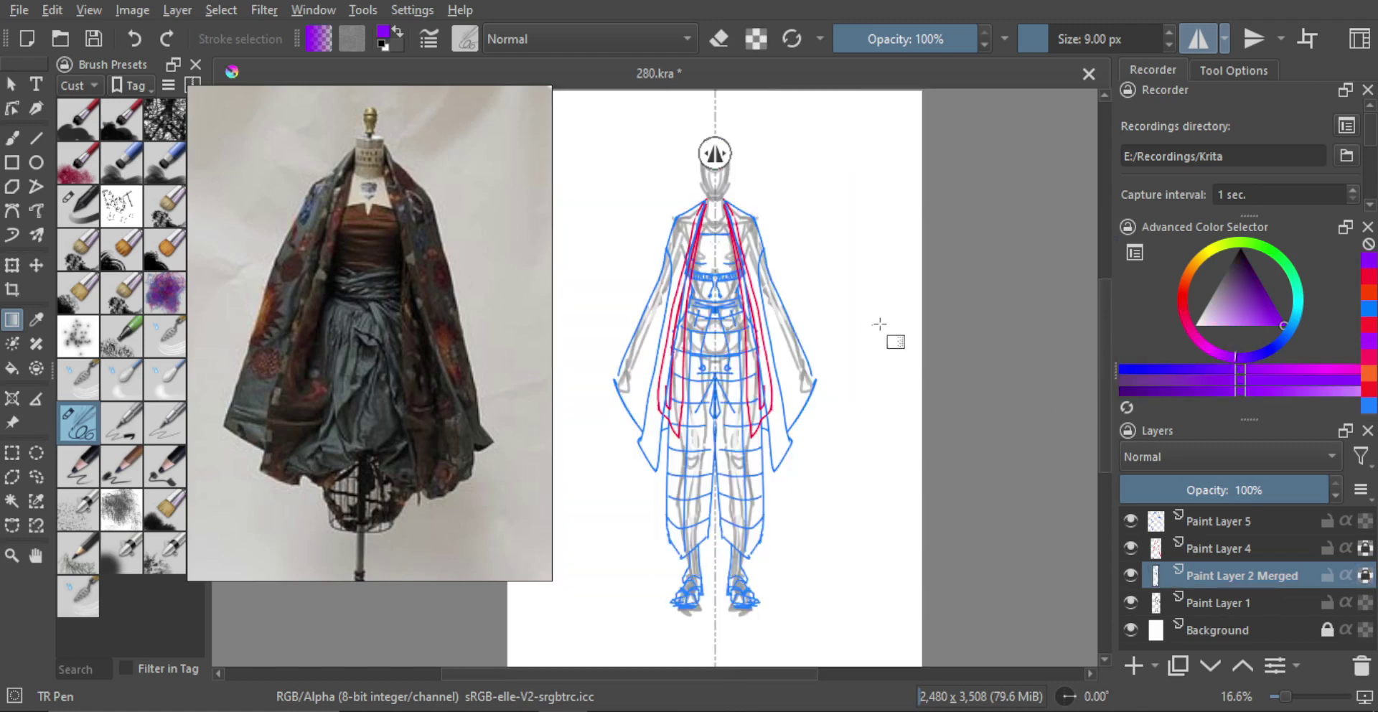
{"action": "key", "text": "shift+BackSpace"}
{"action": "left_click_drag", "start_coordinate": [881, 307], "coordinate": [818, 334]}
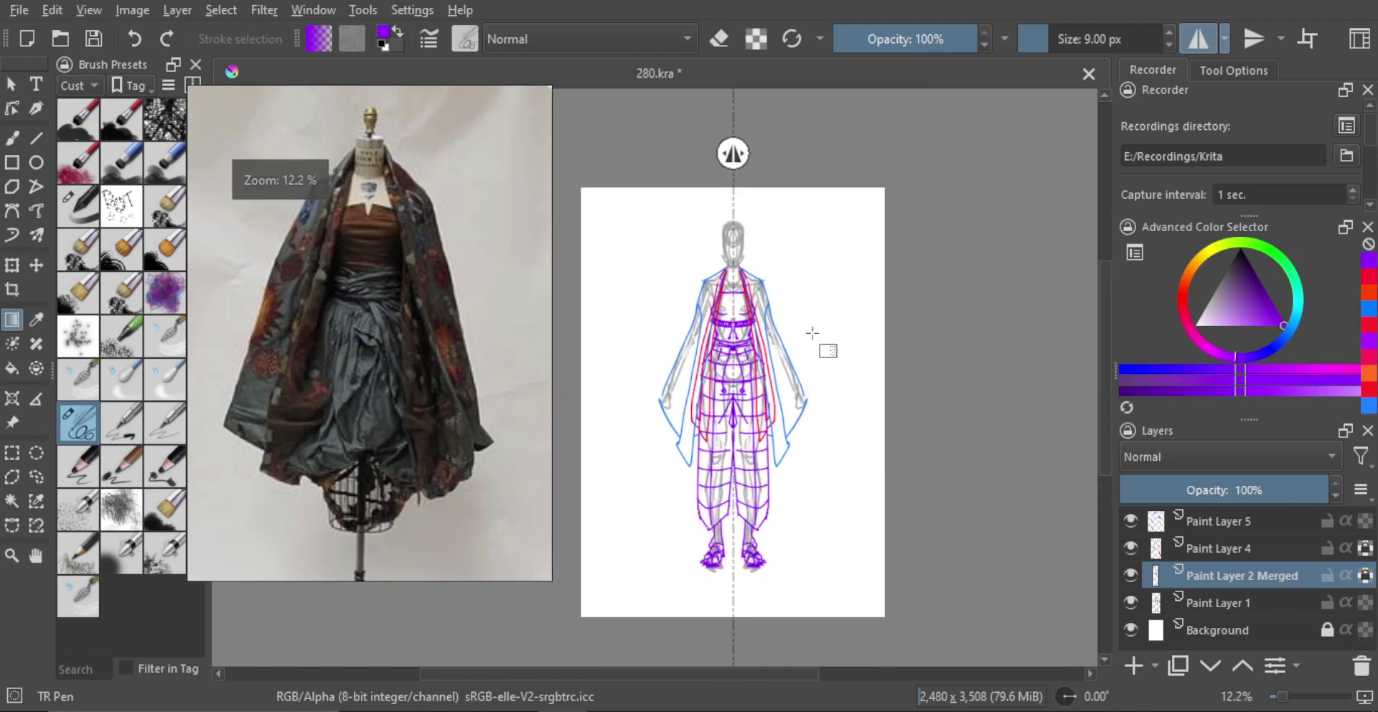
{"action": "scroll", "coordinate": [790, 338], "scroll_direction": "up", "scroll_amount": 1}
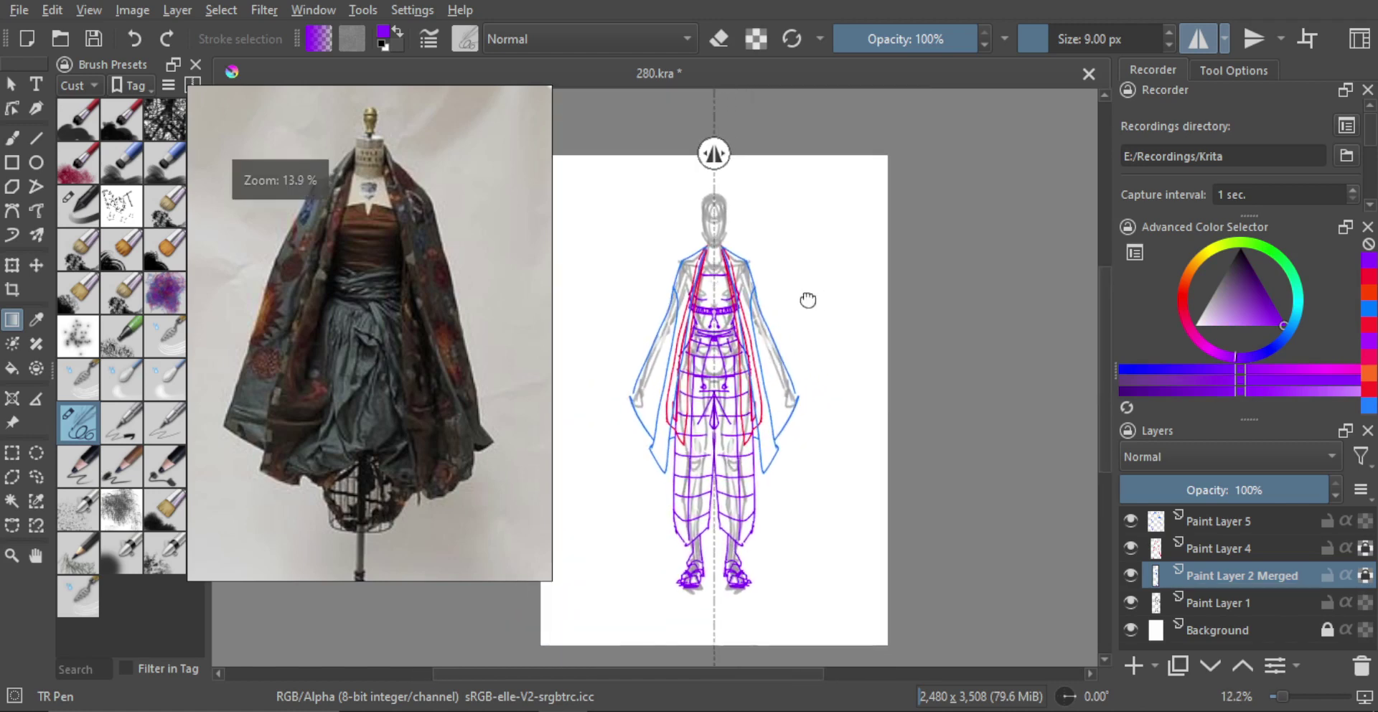
Try magenta, turquoise and pink fills in turn on the merged layer's trouser, top and shoe linework.
{"action": "left_click", "coordinate": [1200, 348]}
{"action": "left_click_drag", "start_coordinate": [1199, 348], "coordinate": [1206, 353]}
{"action": "key", "text": "shift+BackSpace"}
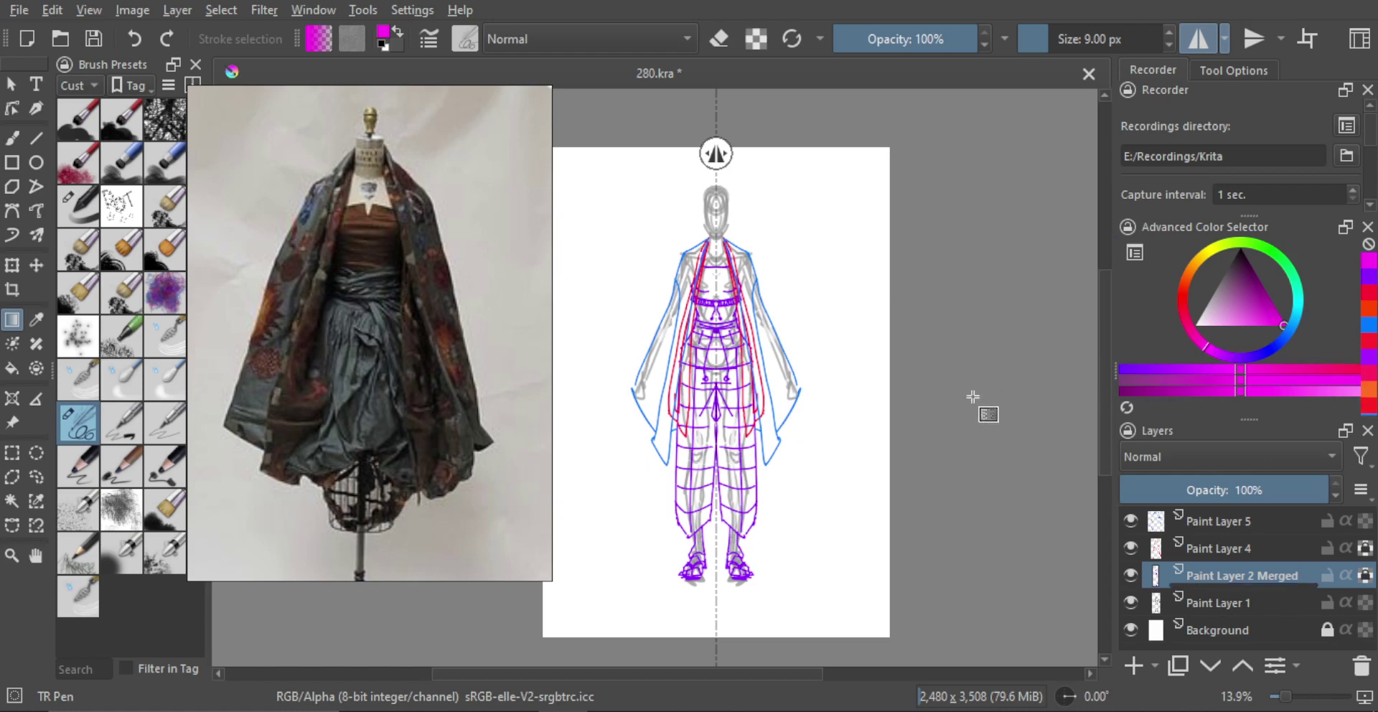
{"action": "left_click", "coordinate": [1304, 313]}
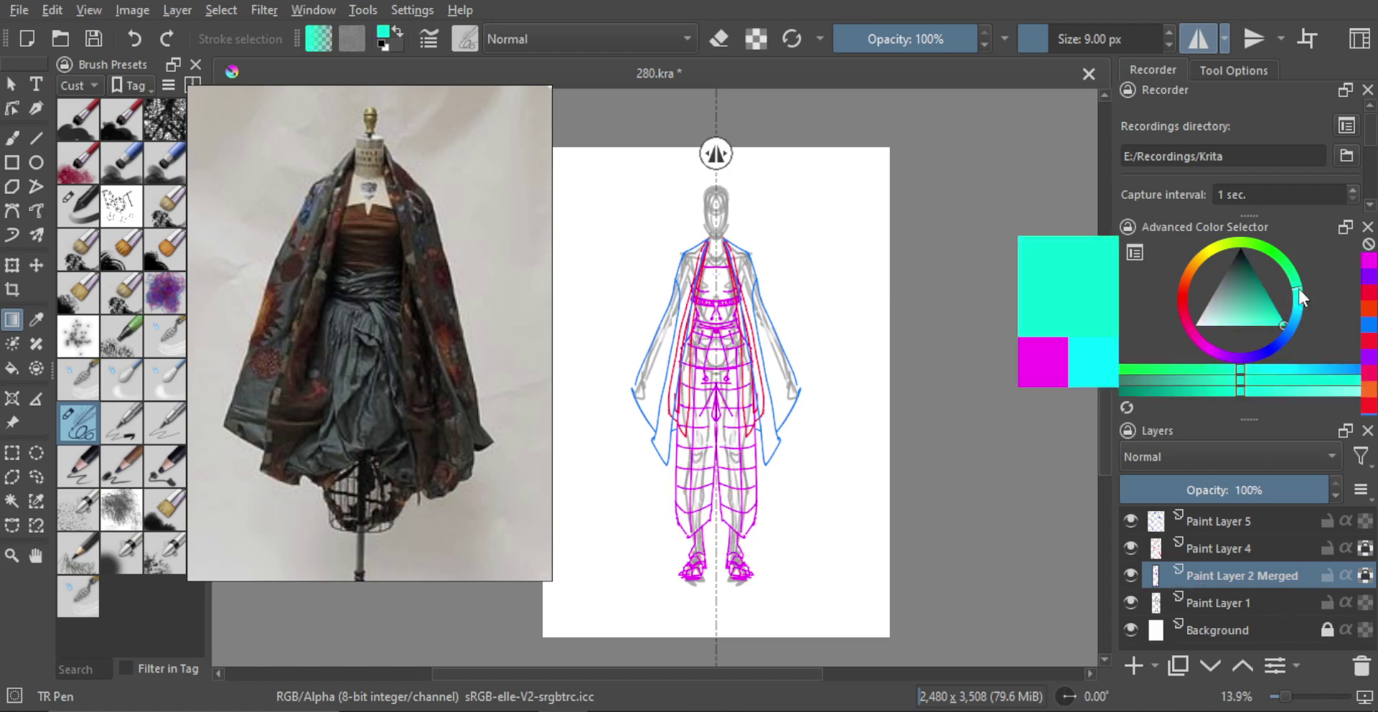
{"action": "key", "text": "shift+BackSpace"}
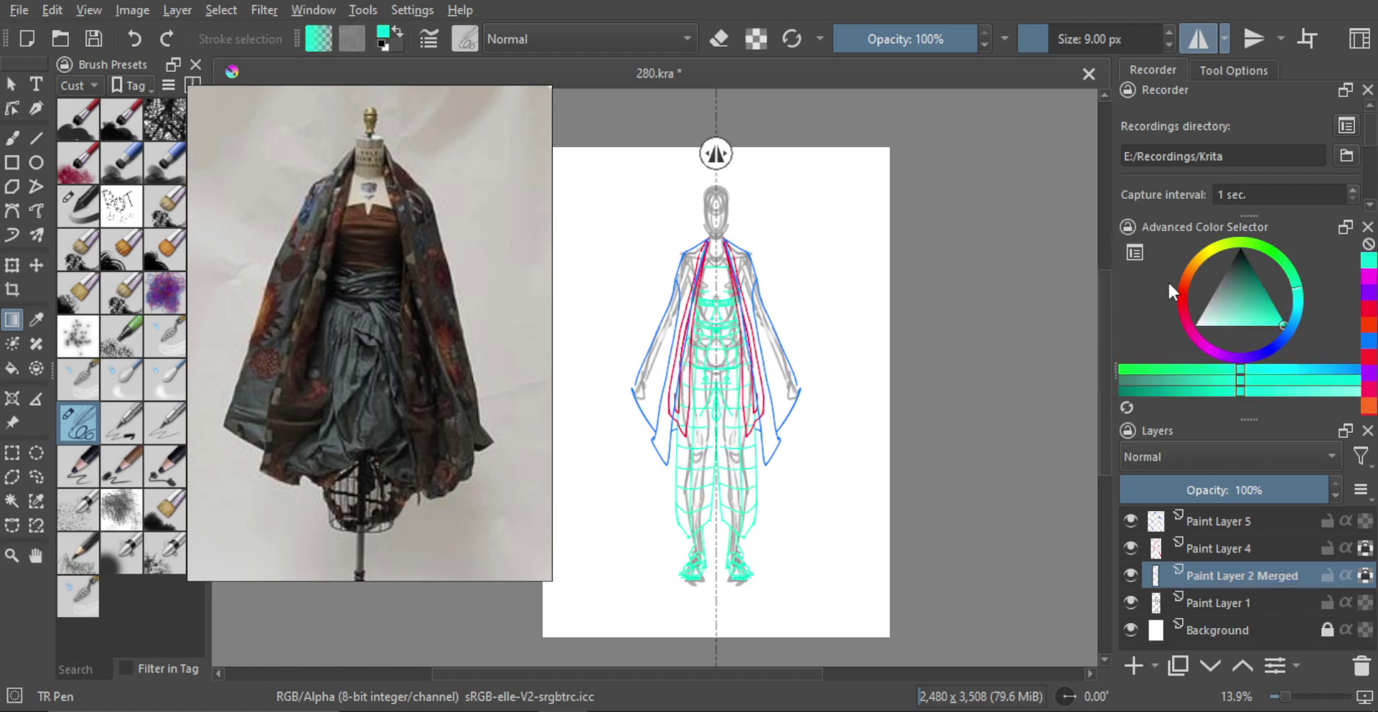
{"action": "left_click_drag", "start_coordinate": [1179, 304], "coordinate": [1194, 335]}
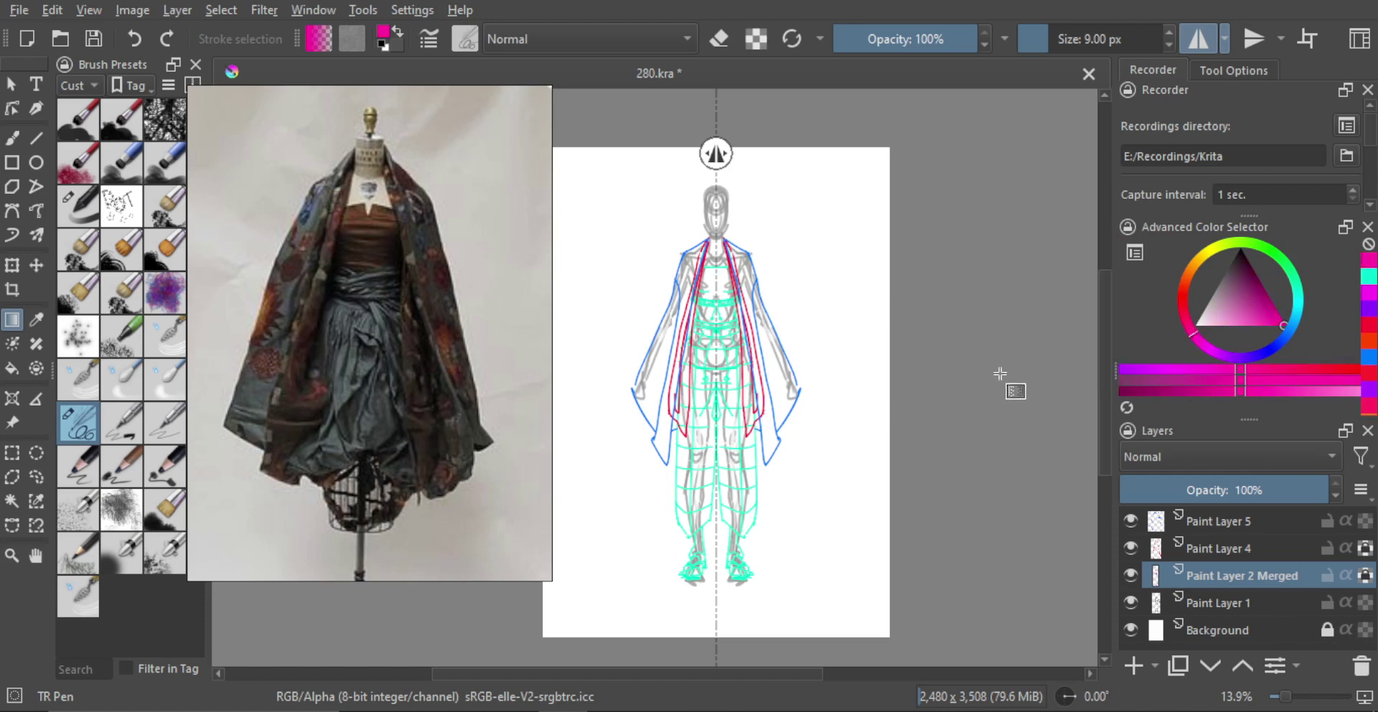
{"action": "key", "text": "shift+BackSpace"}
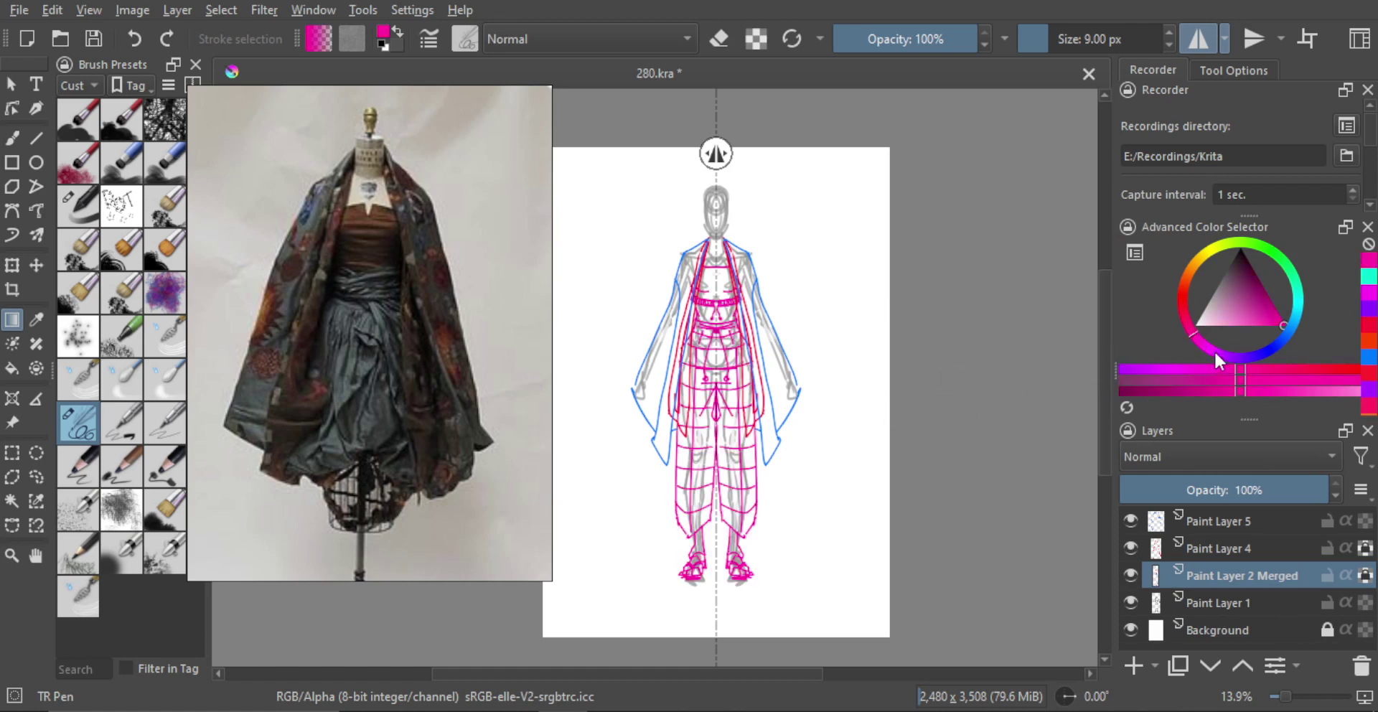
Return the merged layer's outfit linework to violet with a new fill.
{"action": "left_click", "coordinate": [1235, 358]}
{"action": "key", "text": "shift+BackSpace"}
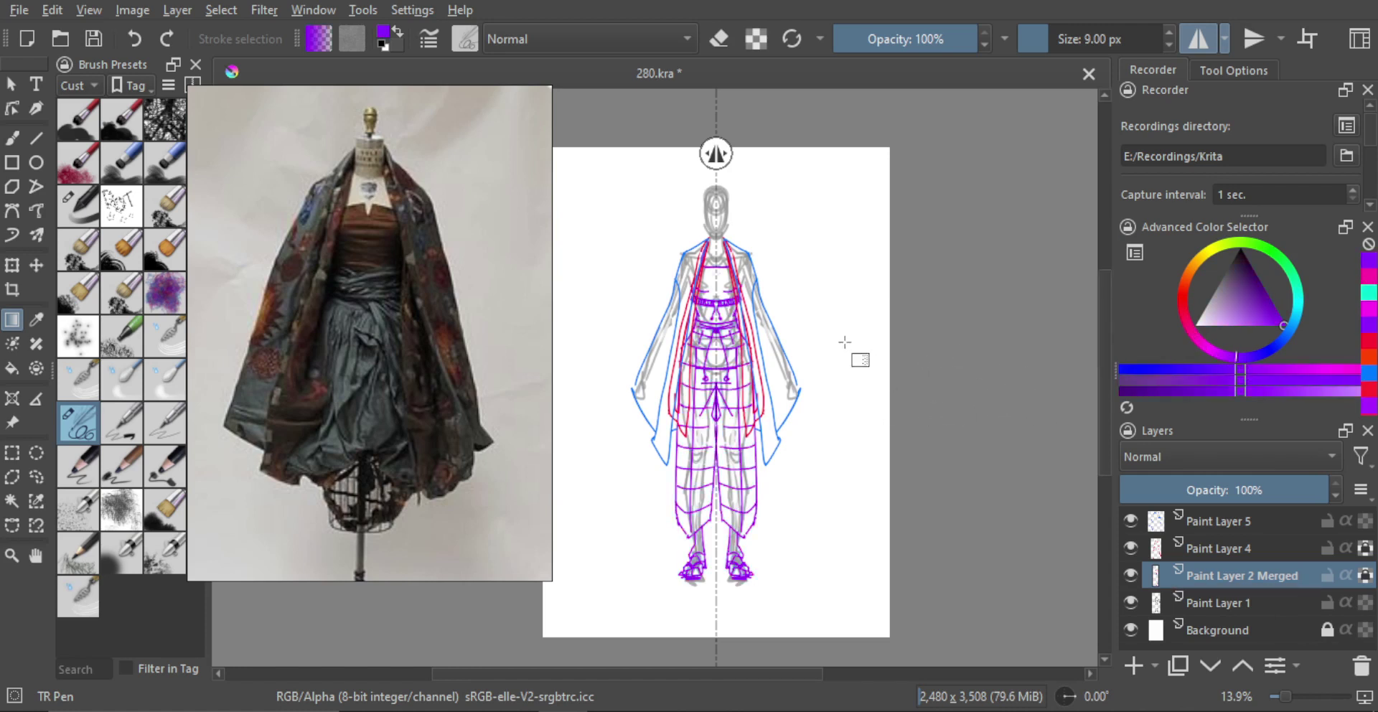
{"action": "left_click_drag", "start_coordinate": [777, 333], "coordinate": [812, 275]}
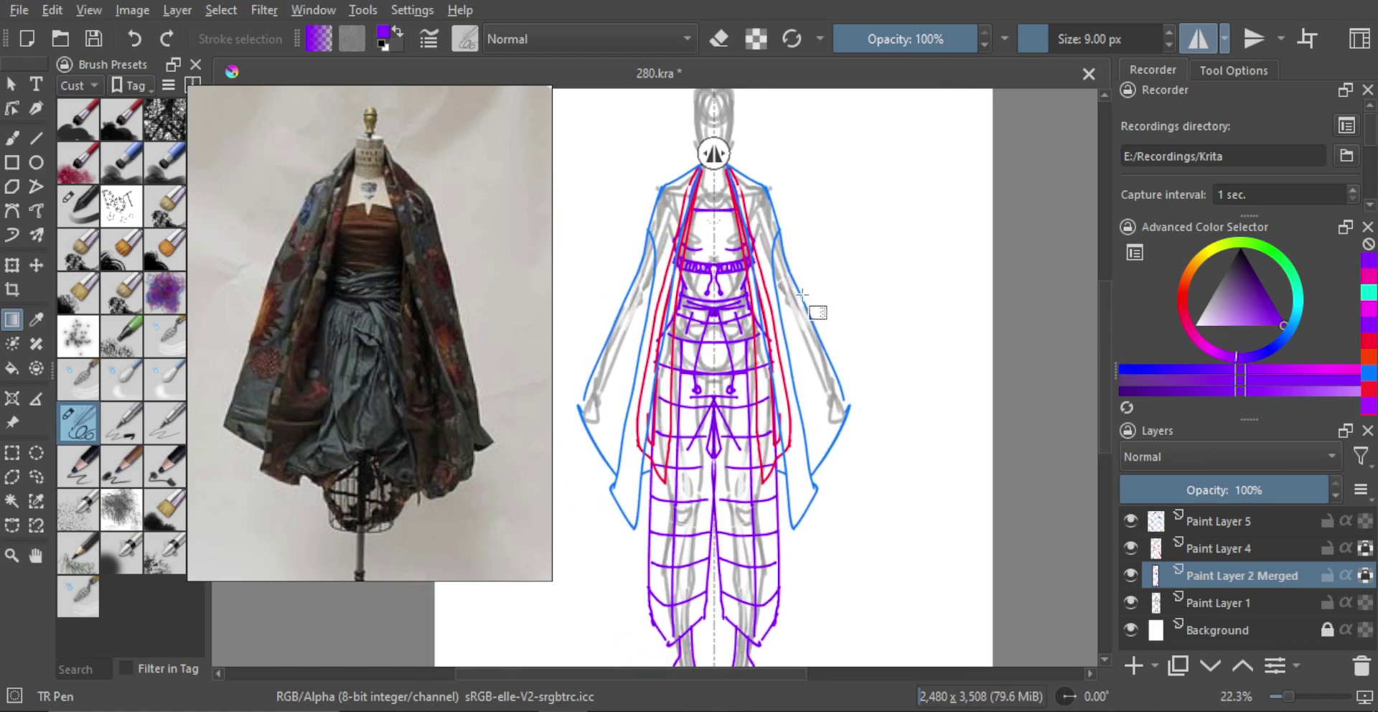
{"action": "scroll", "coordinate": [808, 309], "scroll_direction": "down", "scroll_amount": 2}
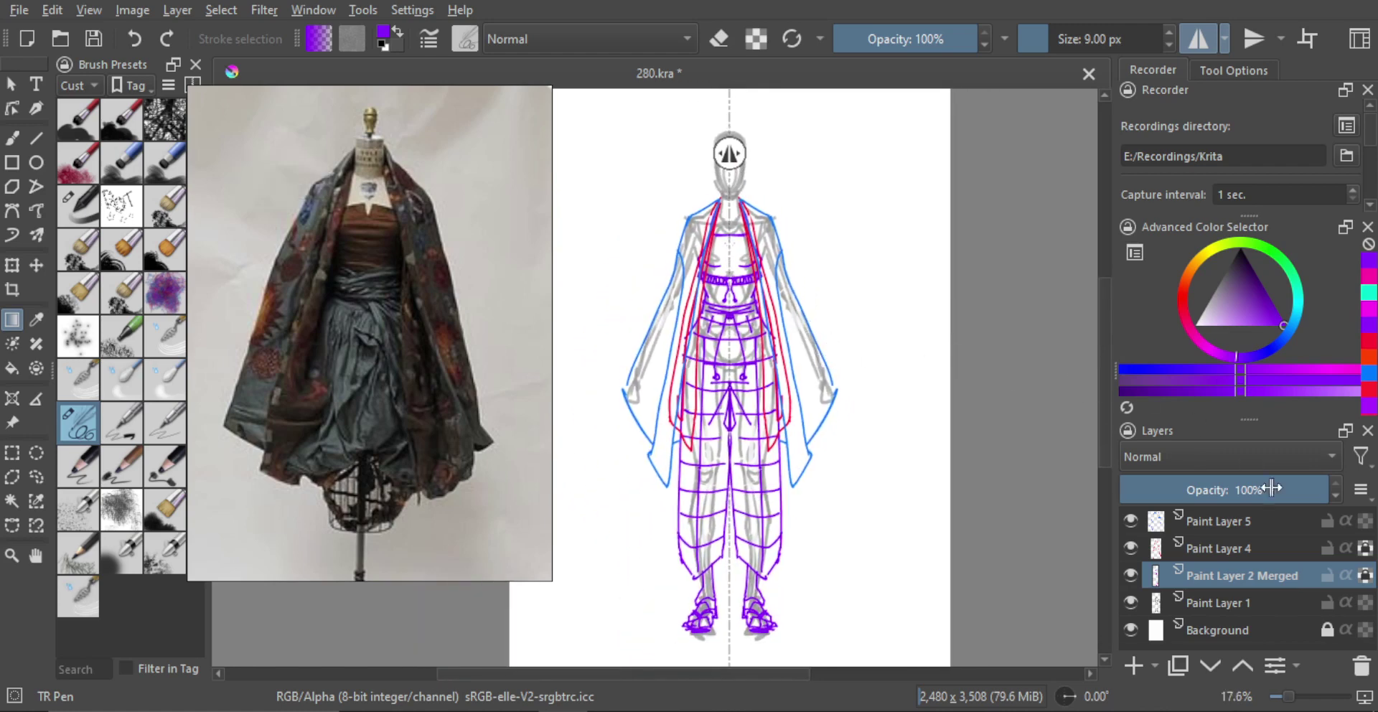
Try violet on Paint Layer 4's front panels and deep pink on the merged layer's outfit linework.
{"action": "left_click", "coordinate": [1267, 554]}
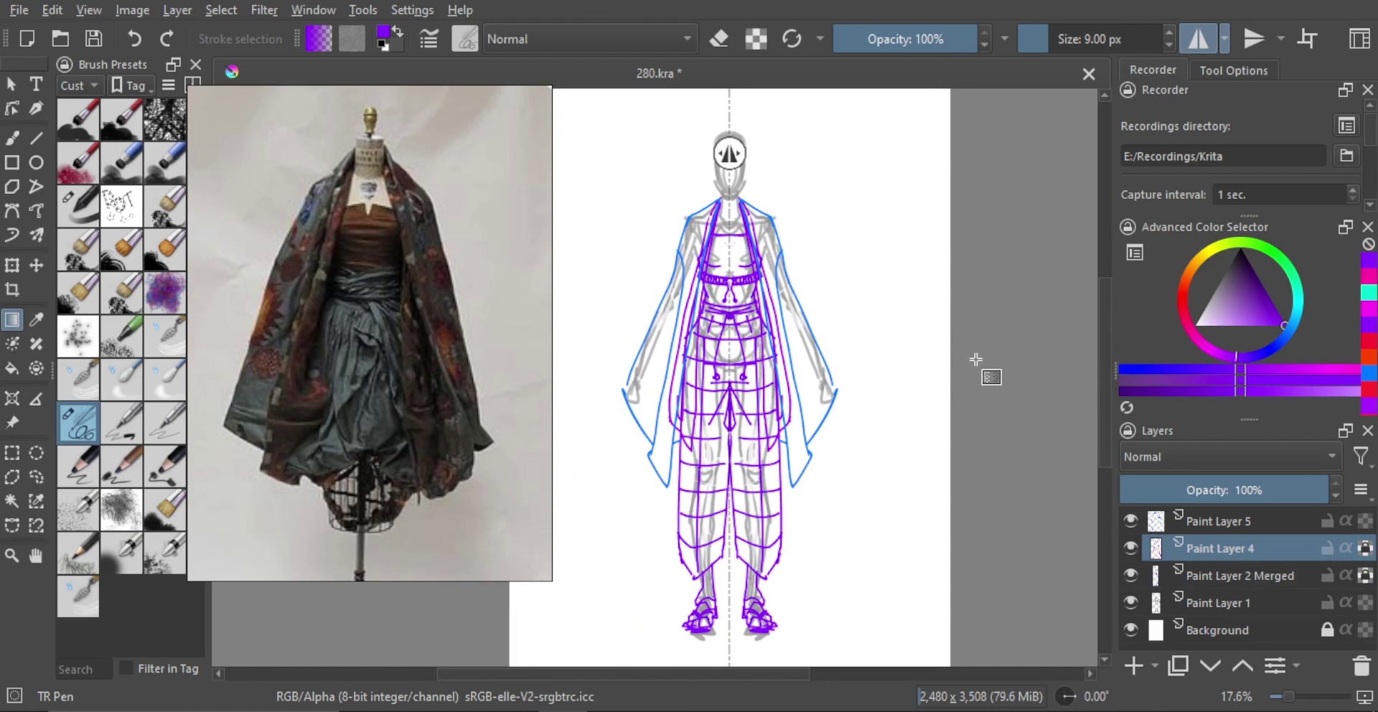
{"action": "left_click", "coordinate": [1224, 577]}
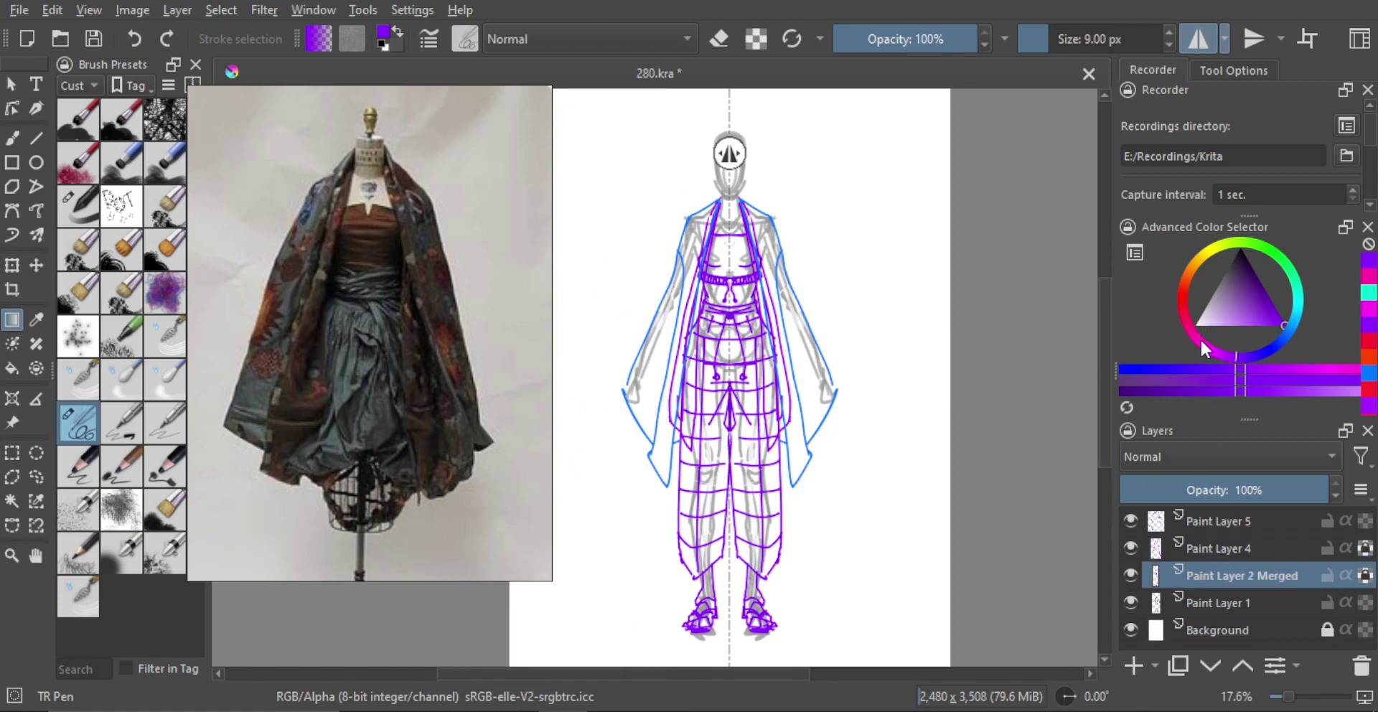
{"action": "left_click_drag", "start_coordinate": [1201, 340], "coordinate": [1189, 343]}
{"action": "key", "text": "shift+BackSpace"}
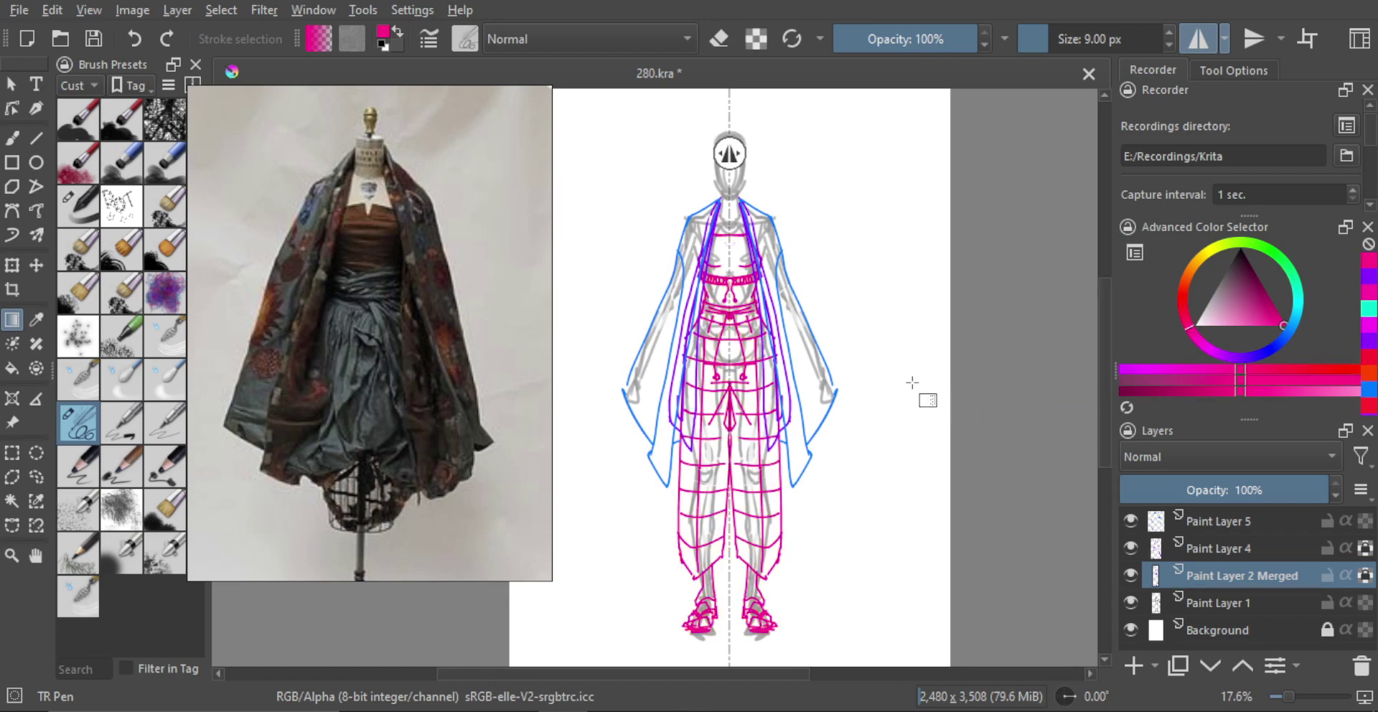
{"action": "scroll", "coordinate": [882, 384], "scroll_direction": "down", "scroll_amount": 1}
{"action": "scroll", "coordinate": [815, 375], "scroll_direction": "up", "scroll_amount": 2}
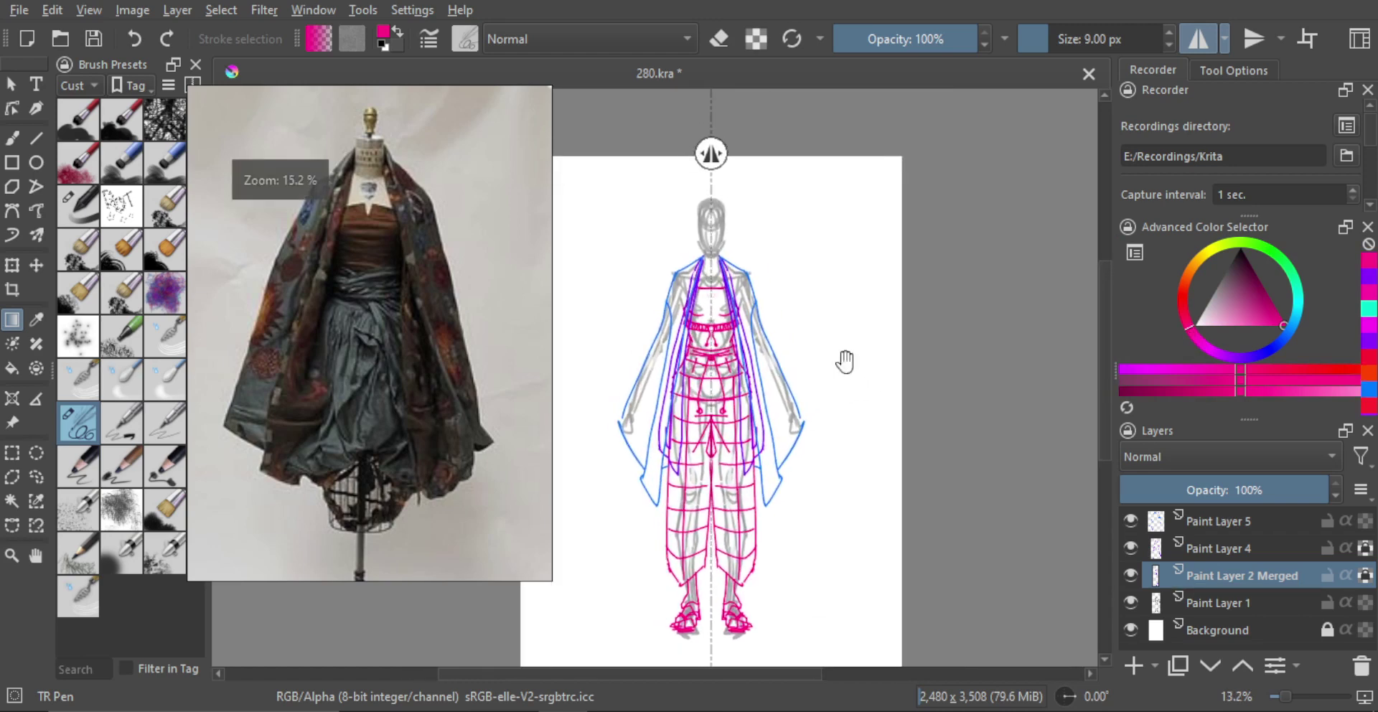
Try purple and red fills in turn on the merged layer's outfit linework.
{"action": "left_click_drag", "start_coordinate": [1229, 368], "coordinate": [1228, 361]}
{"action": "key", "text": "shift+BackSpace"}
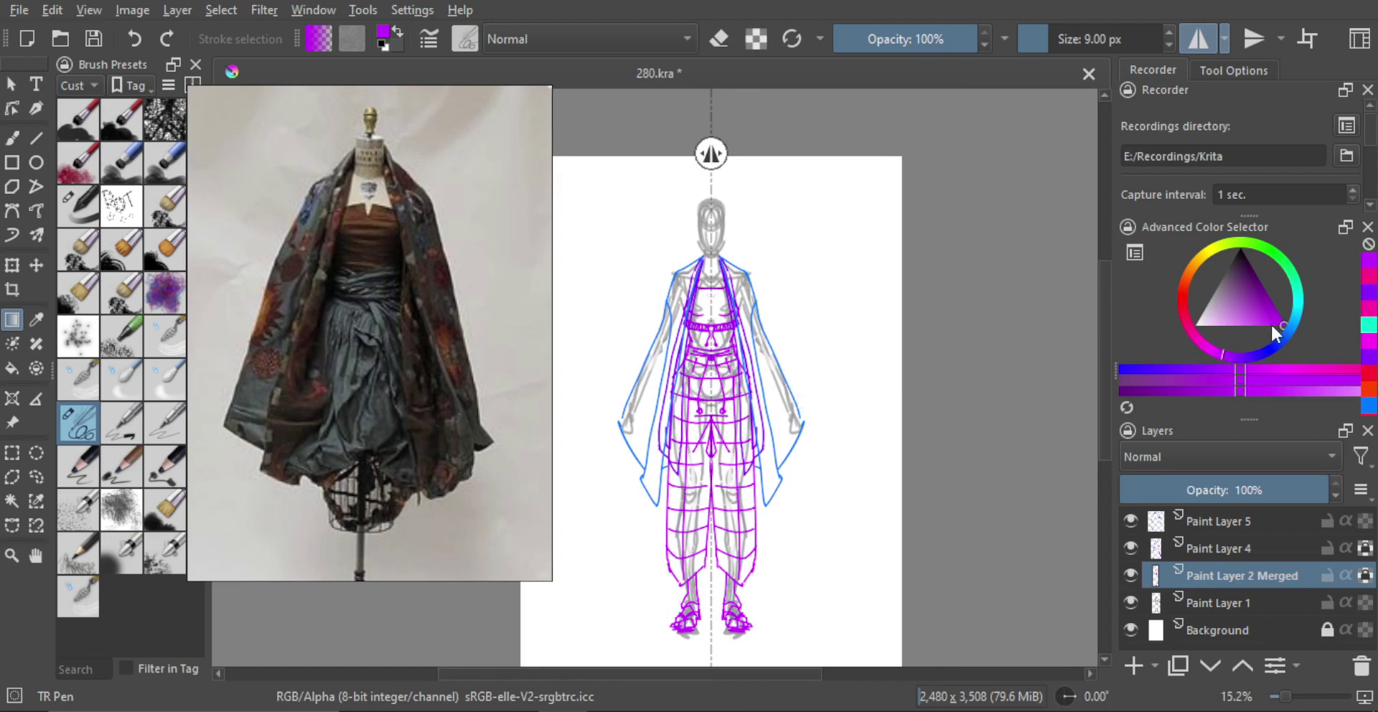
{"action": "left_click", "coordinate": [1181, 292]}
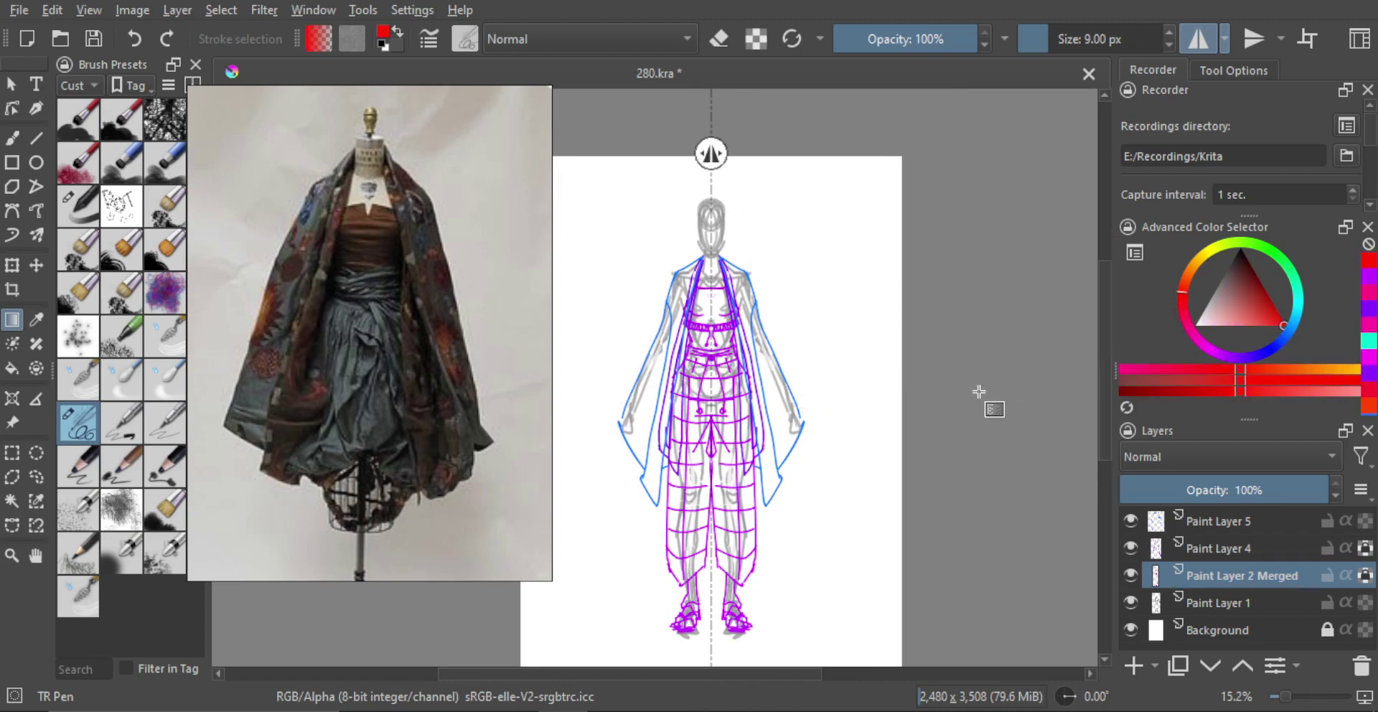
{"action": "key", "text": "shift+BackSpace"}
{"action": "scroll", "coordinate": [823, 394], "scroll_direction": "down", "scroll_amount": 3}
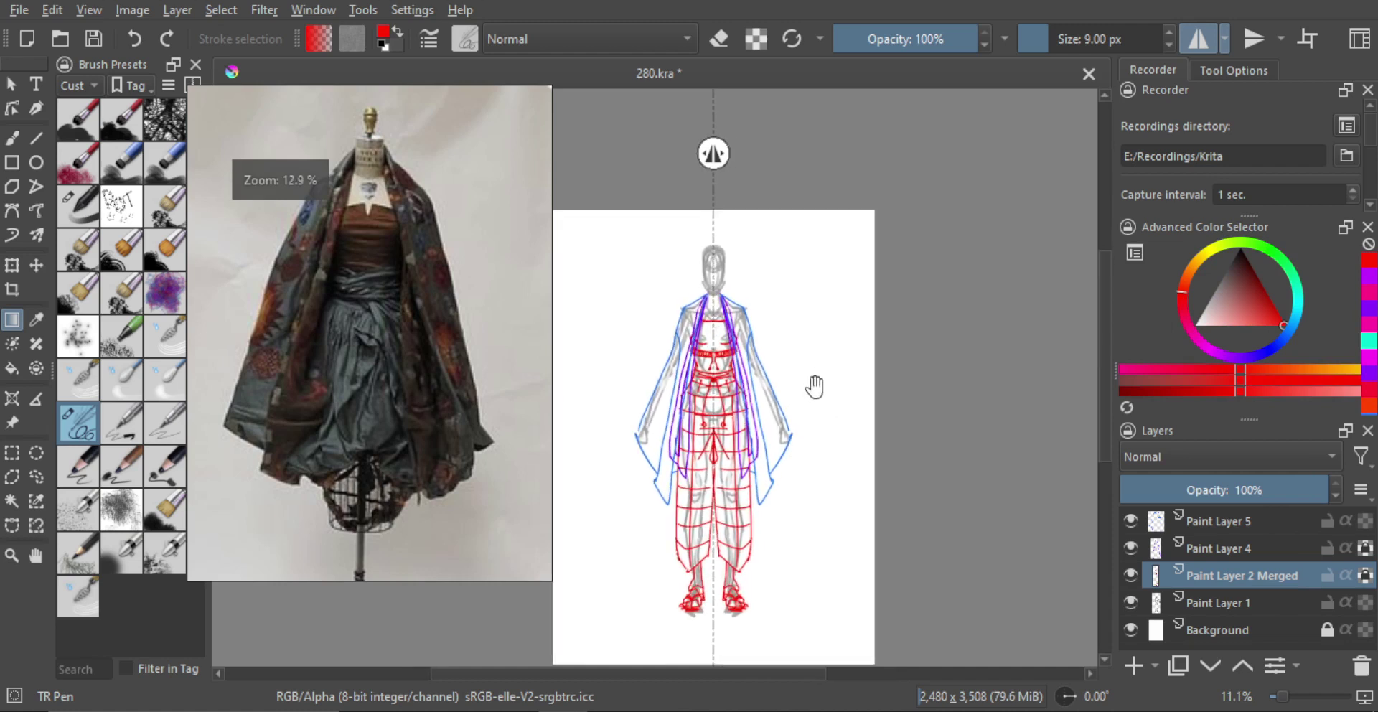
{"action": "left_click_drag", "start_coordinate": [814, 387], "coordinate": [821, 375]}
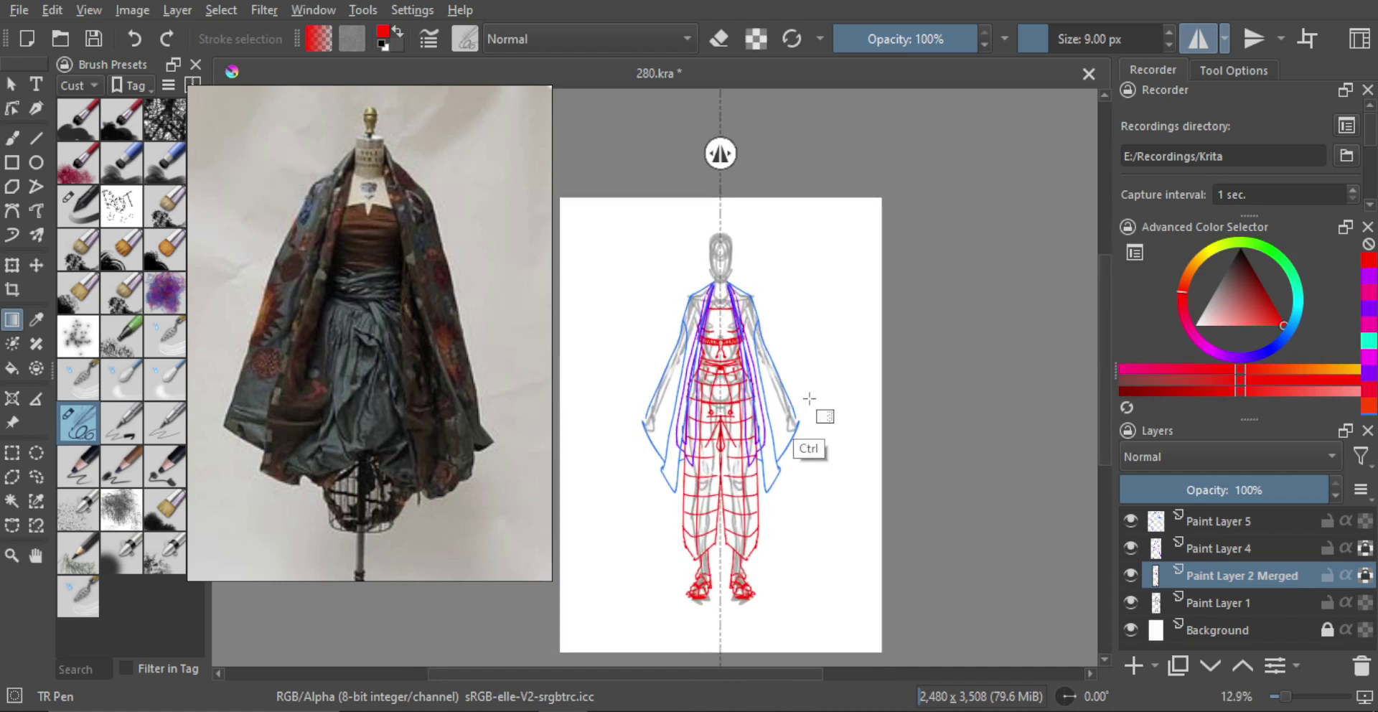
Undo the colour trials and the layer merge, back to the red cape outlines and violet front panels.
{"action": "key", "text": "ctrl+z"}
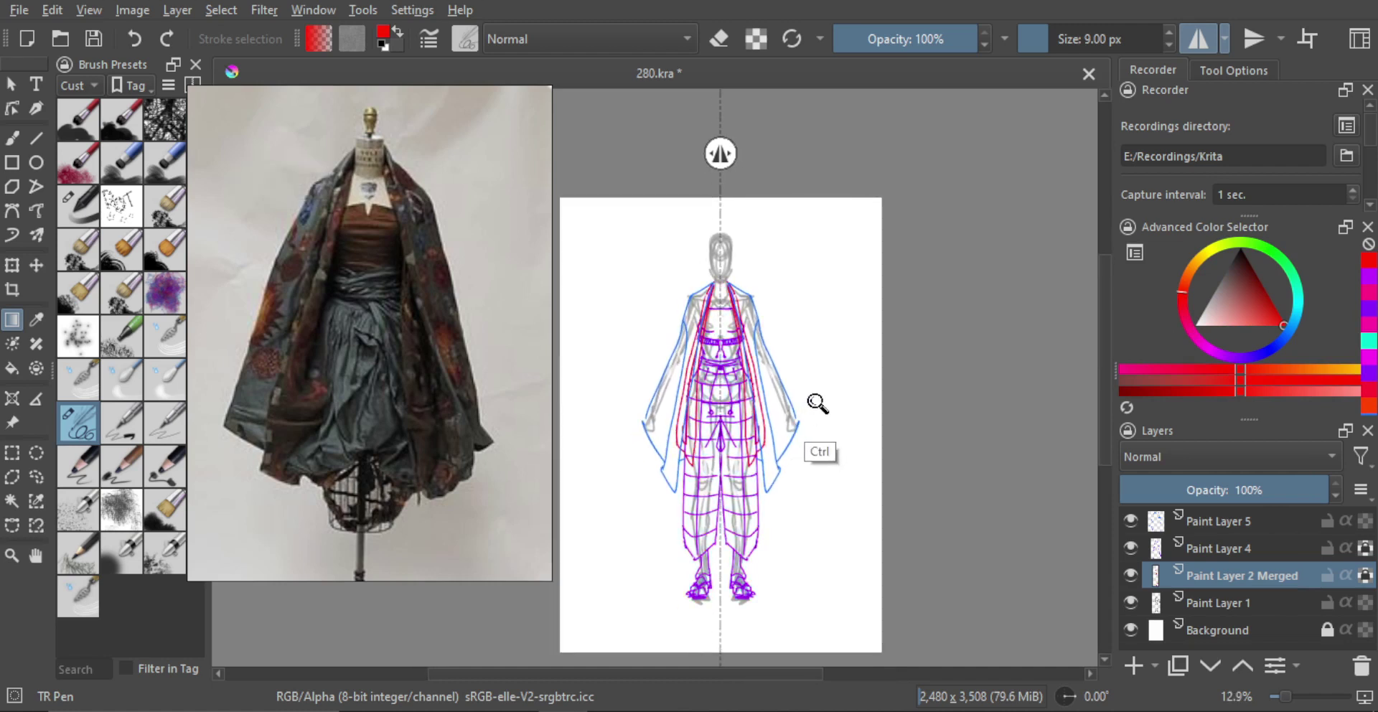
{"action": "key", "text": "ctrl+z"}
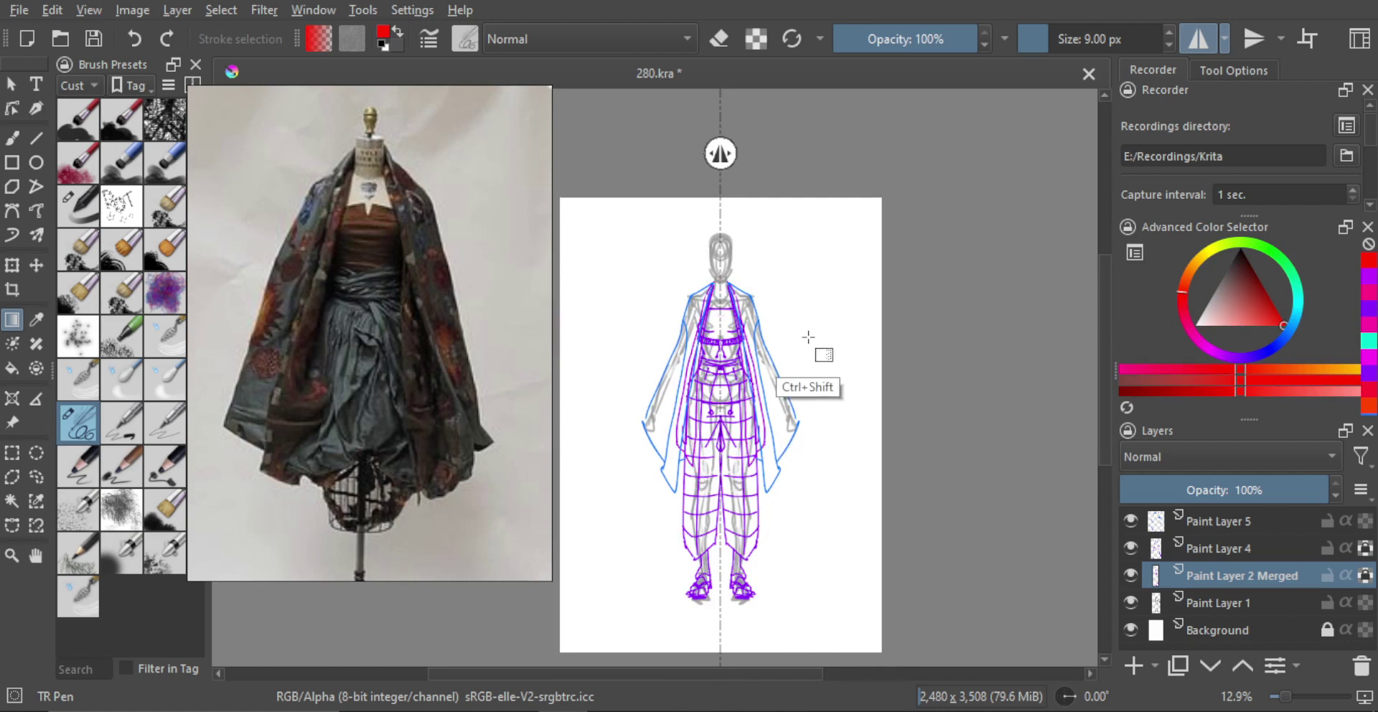
{"action": "key", "text": "ctrl+shift+z"}
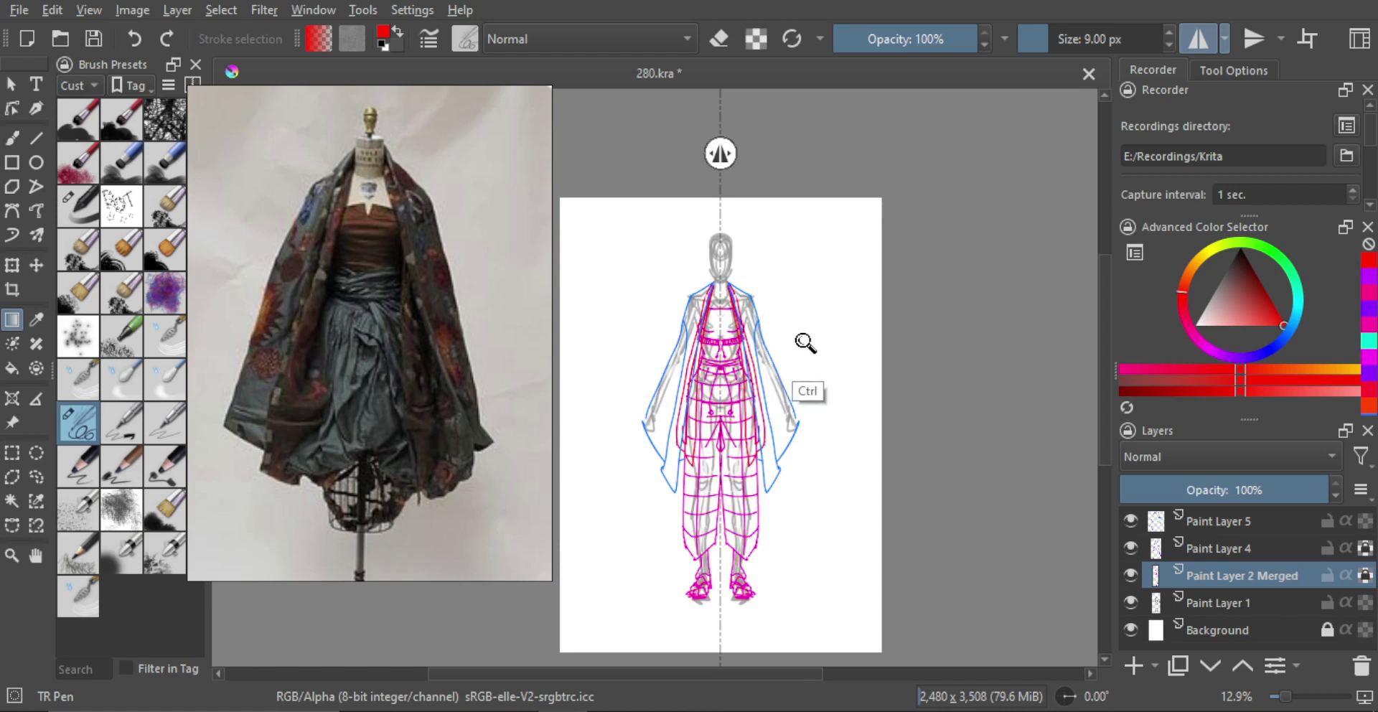
{"action": "key", "text": "ctrl+z"}
{"action": "key", "text": "ctrl+z"}
{"action": "key", "text": "ctrl+z"}
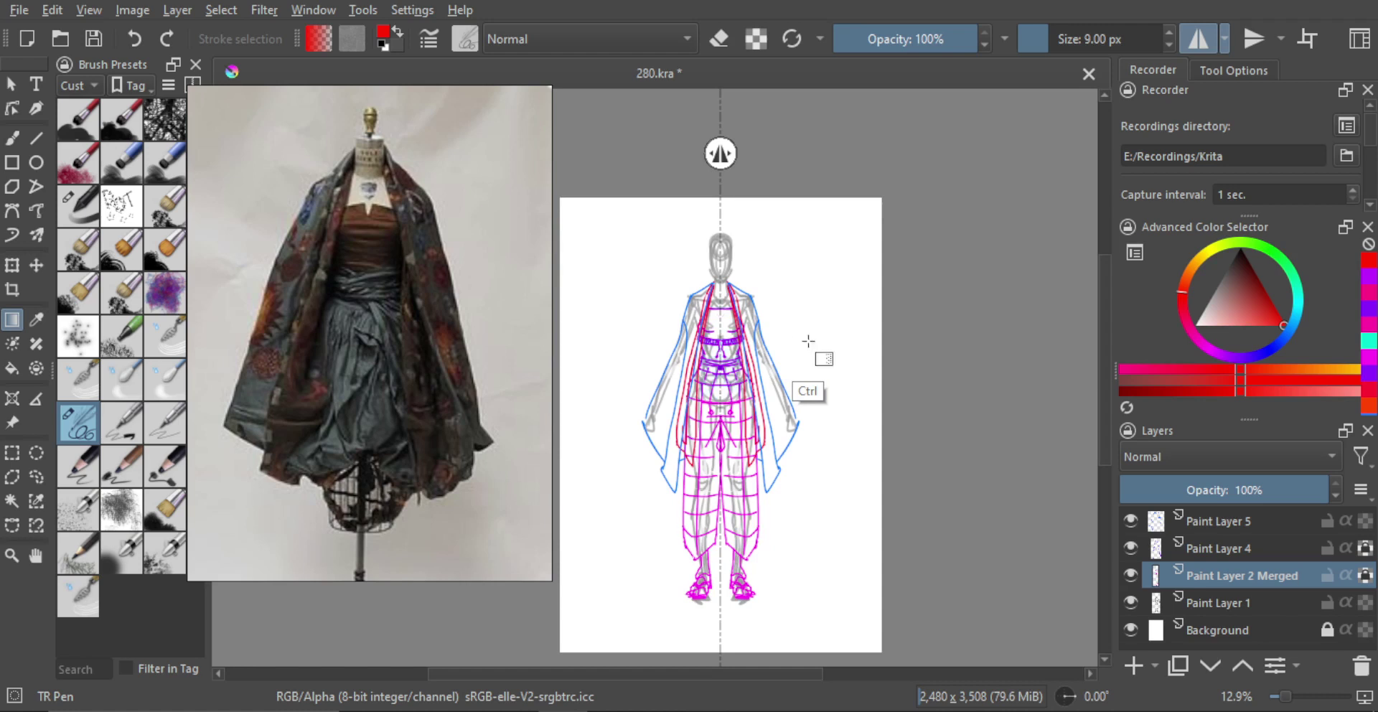
{"action": "key", "text": "ctrl+z"}
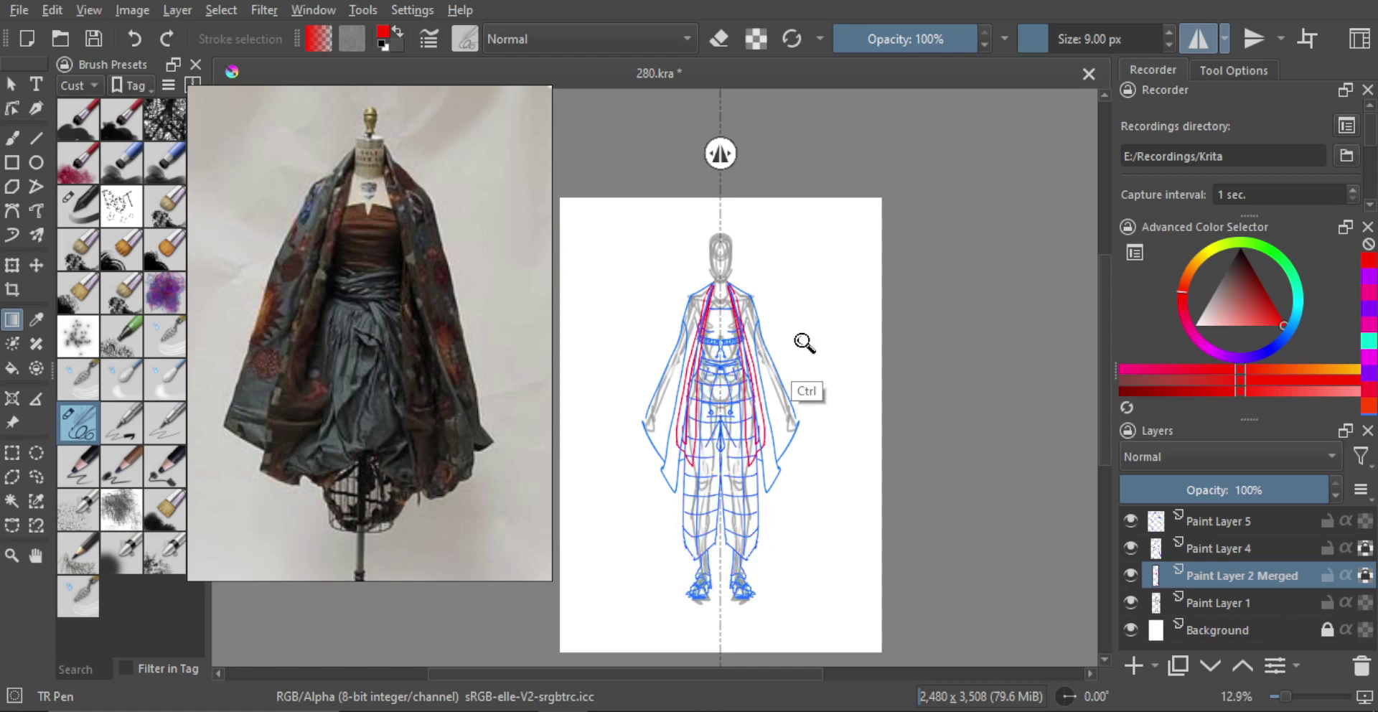
{"action": "key", "text": "ctrl+z"}
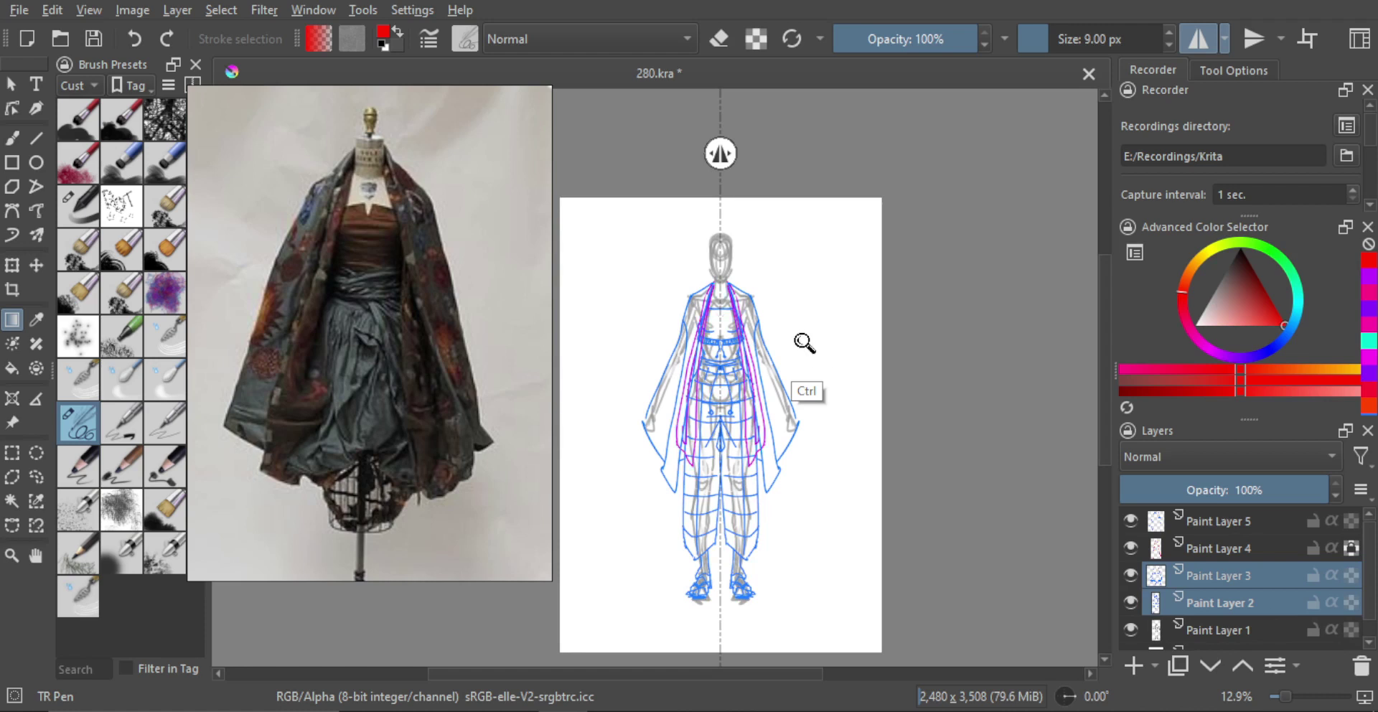
{"action": "key", "text": "ctrl+z"}
{"action": "key", "text": "ctrl+z"}
{"action": "key", "text": "ctrl+z"}
{"action": "key", "text": "ctrl+z"}
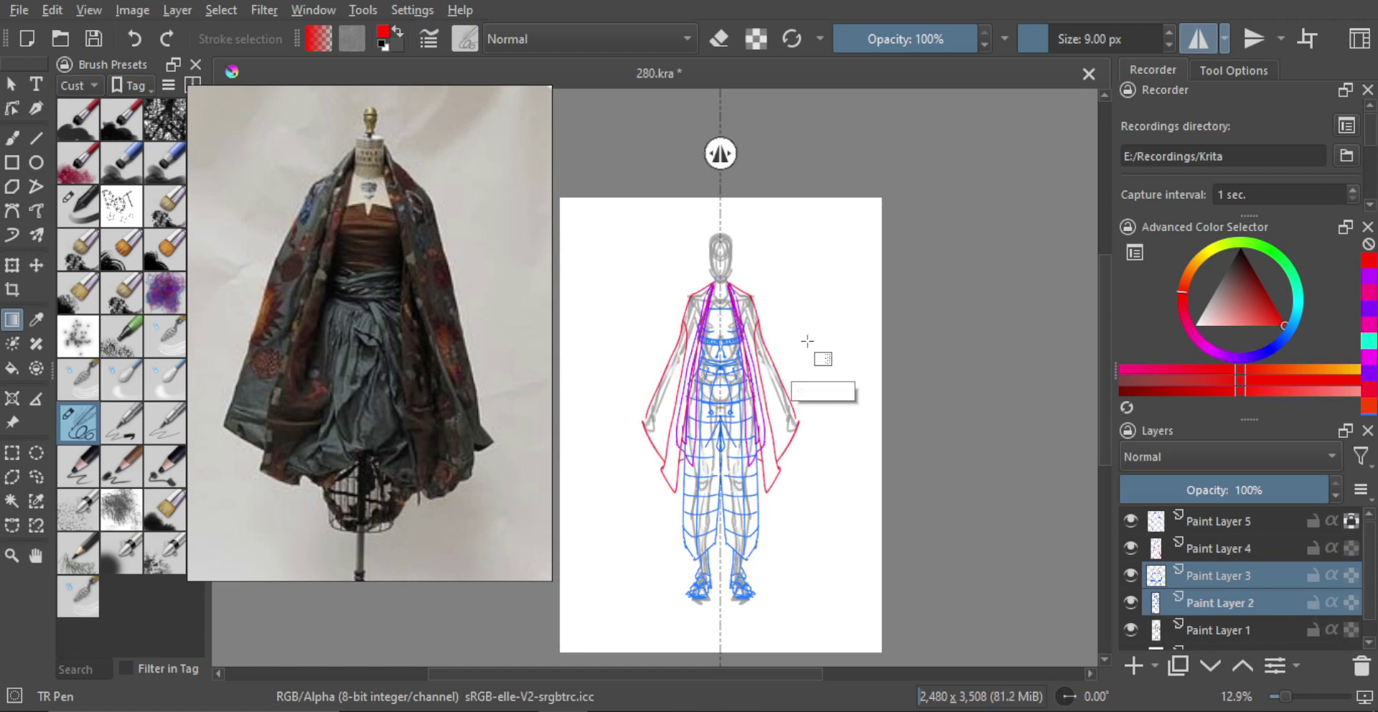
Redo the merge and colour changes up to violet outfit linework with red front panels and a blue cape.
{"action": "key", "text": "ctrl+shift+z"}
{"action": "key", "text": "ctrl+shift+z"}
{"action": "key", "text": "ctrl+shift+z"}
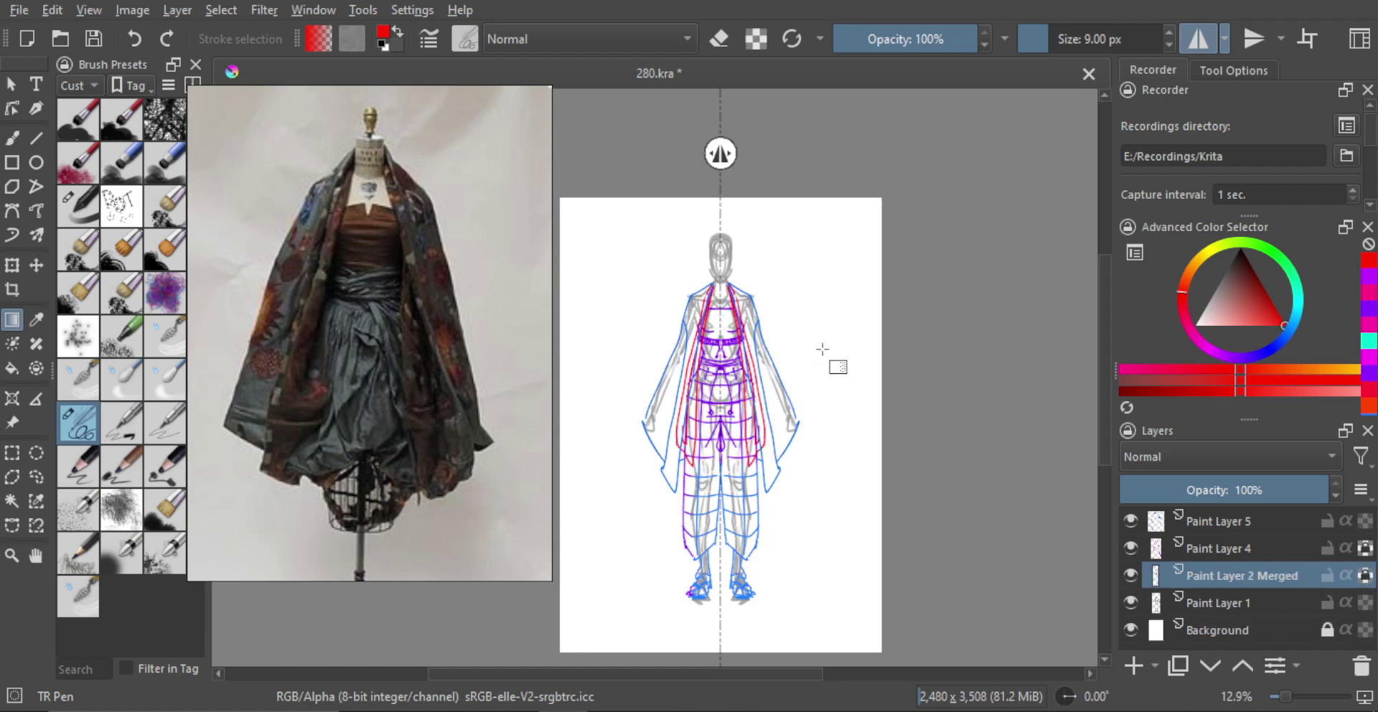
{"action": "key", "text": "ctrl+shift+z"}
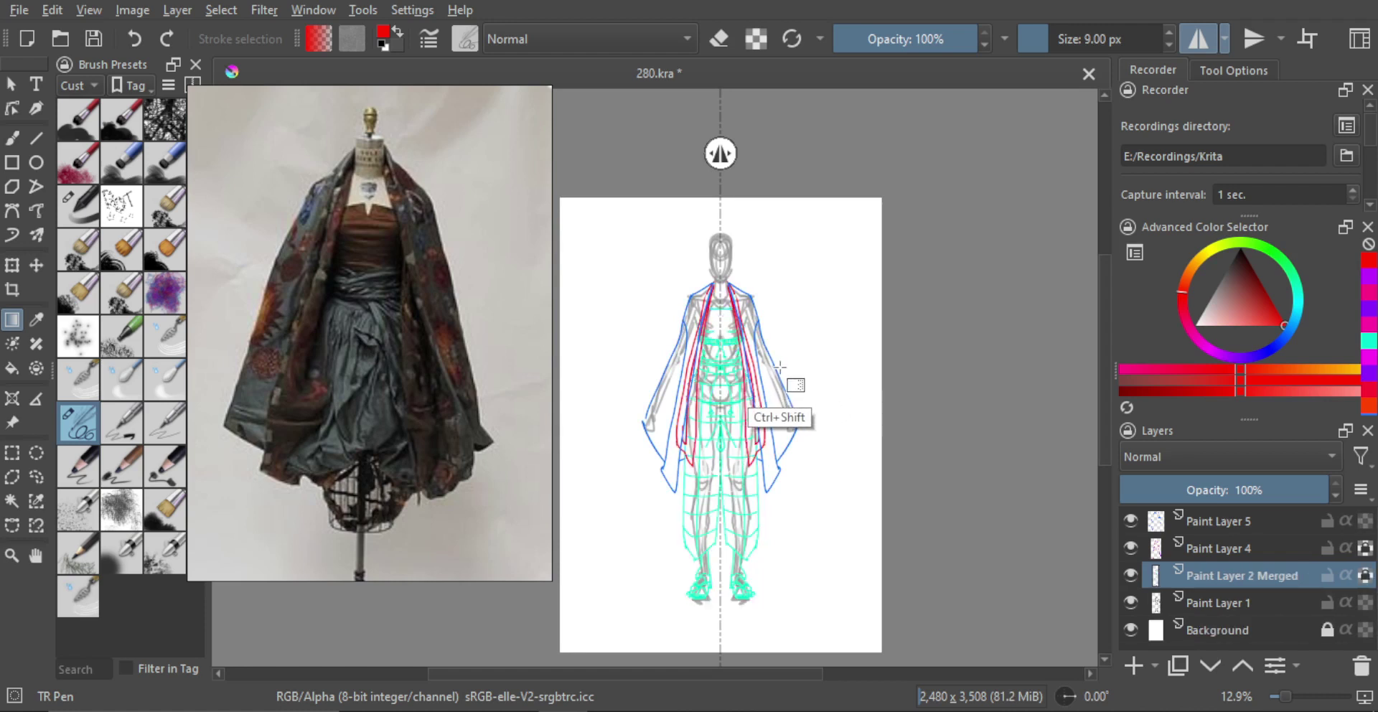
{"action": "key", "text": "ctrl+shift+z"}
{"action": "key", "text": "ctrl+shift+z"}
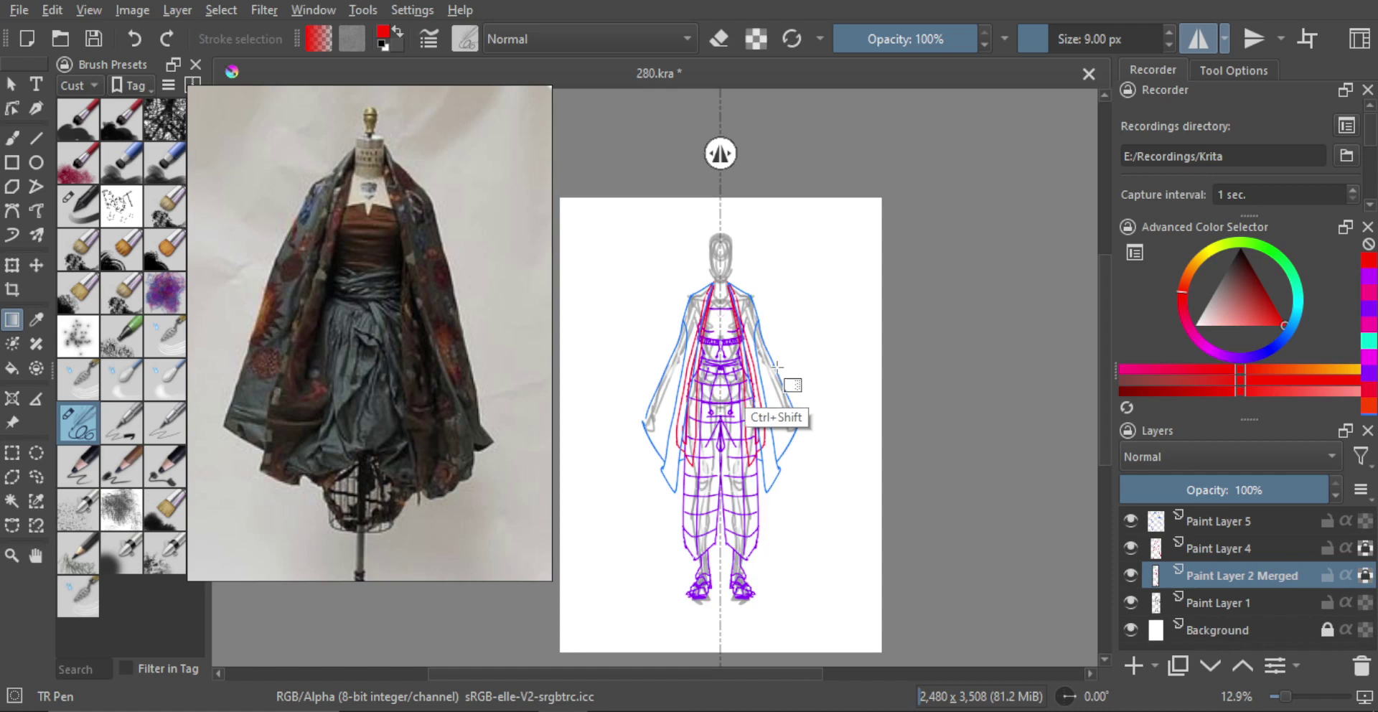
Undo and redo through the colour trials to settle on deep pink outfit linework with red front panels and a blue cape.
{"action": "key", "text": "ctrl+shift+z"}
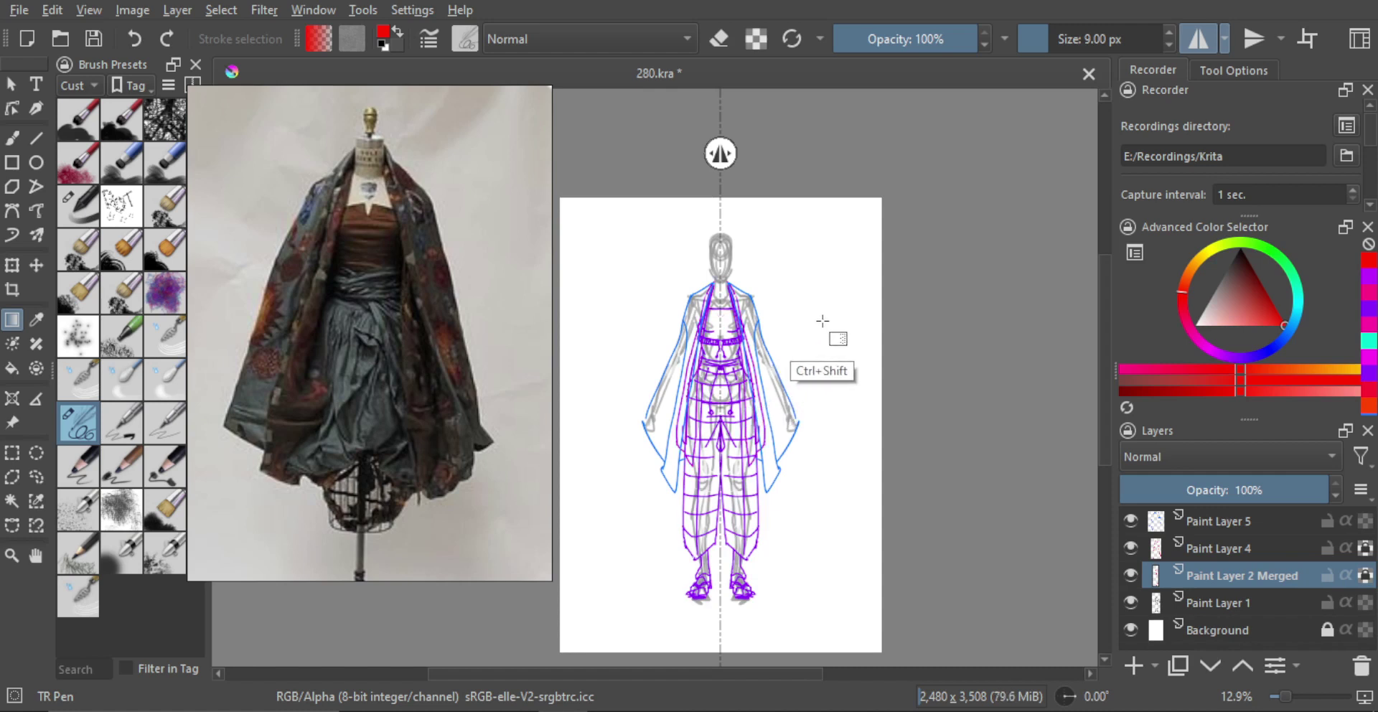
{"action": "key", "text": "ctrl+shift+z"}
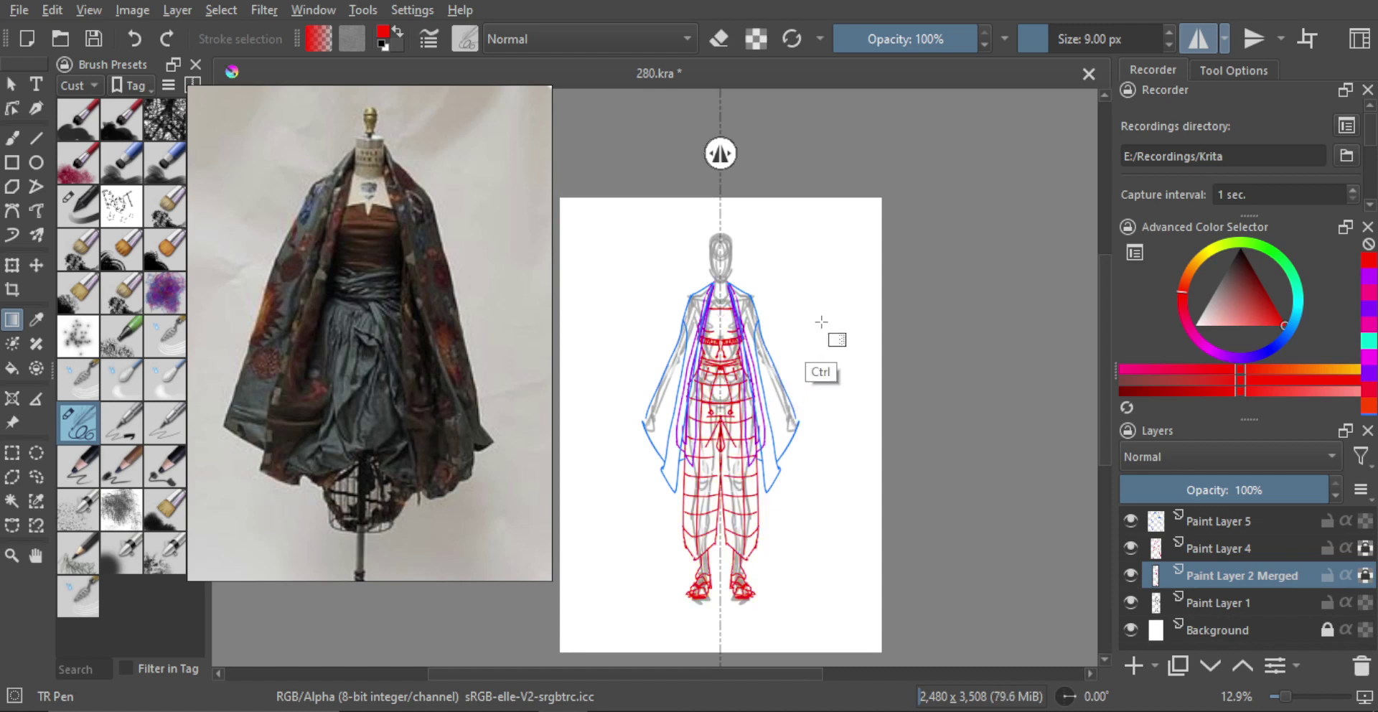
{"action": "key", "text": "ctrl+z"}
{"action": "key", "text": "ctrl+z"}
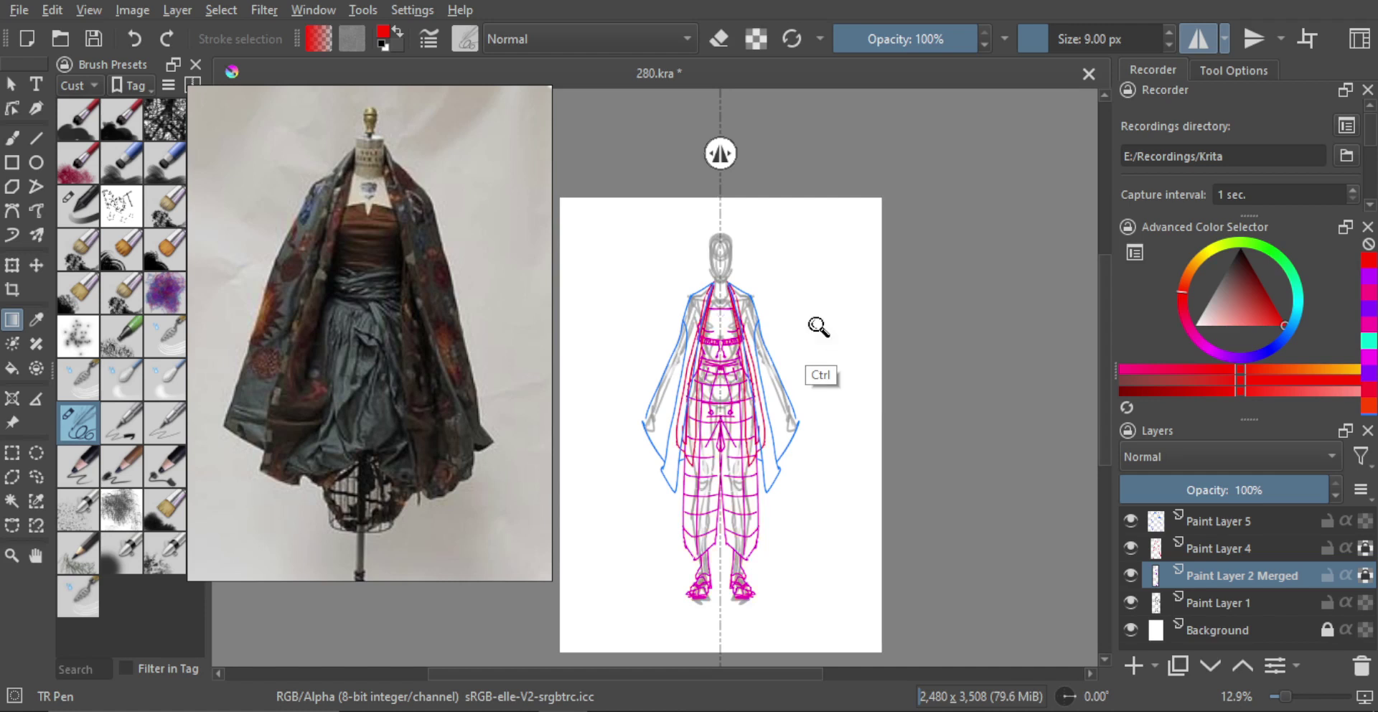
{"action": "key", "text": "ctrl+z"}
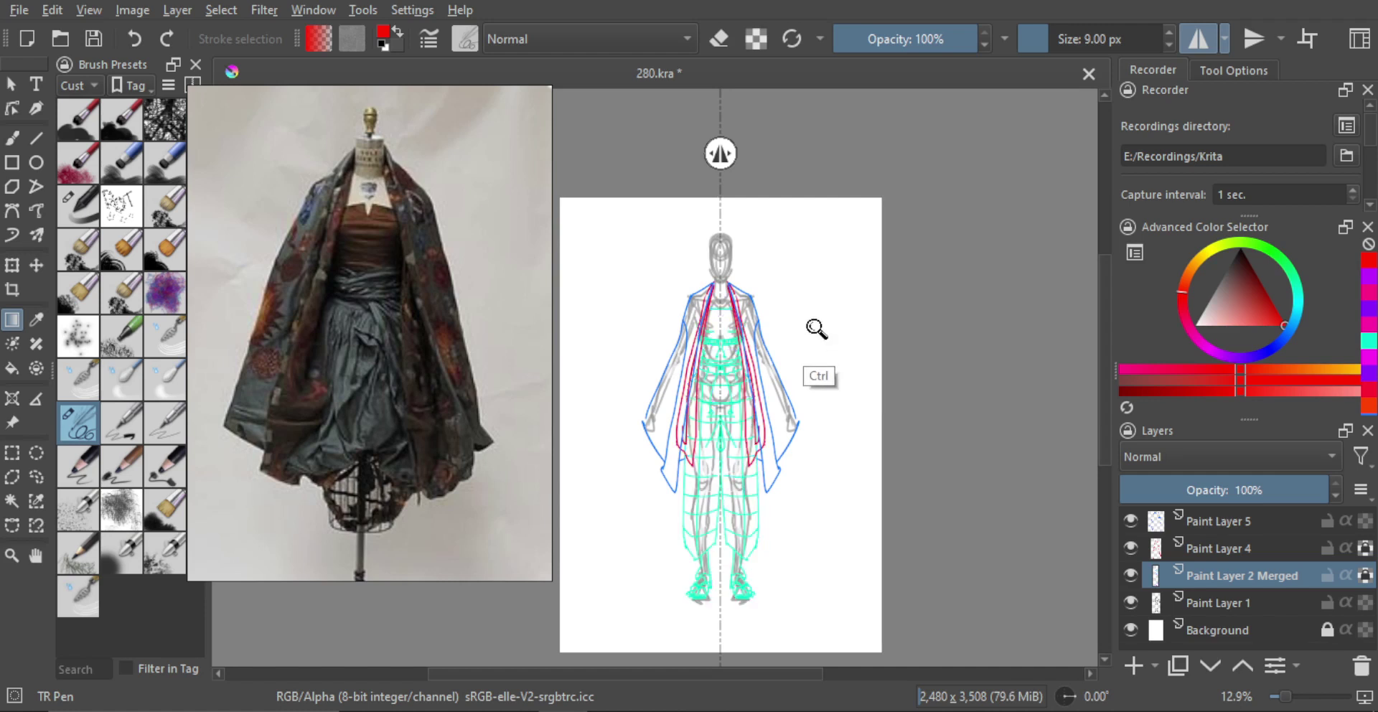
{"action": "key", "text": "ctrl+shift+z"}
{"action": "key", "text": "ctrl+z"}
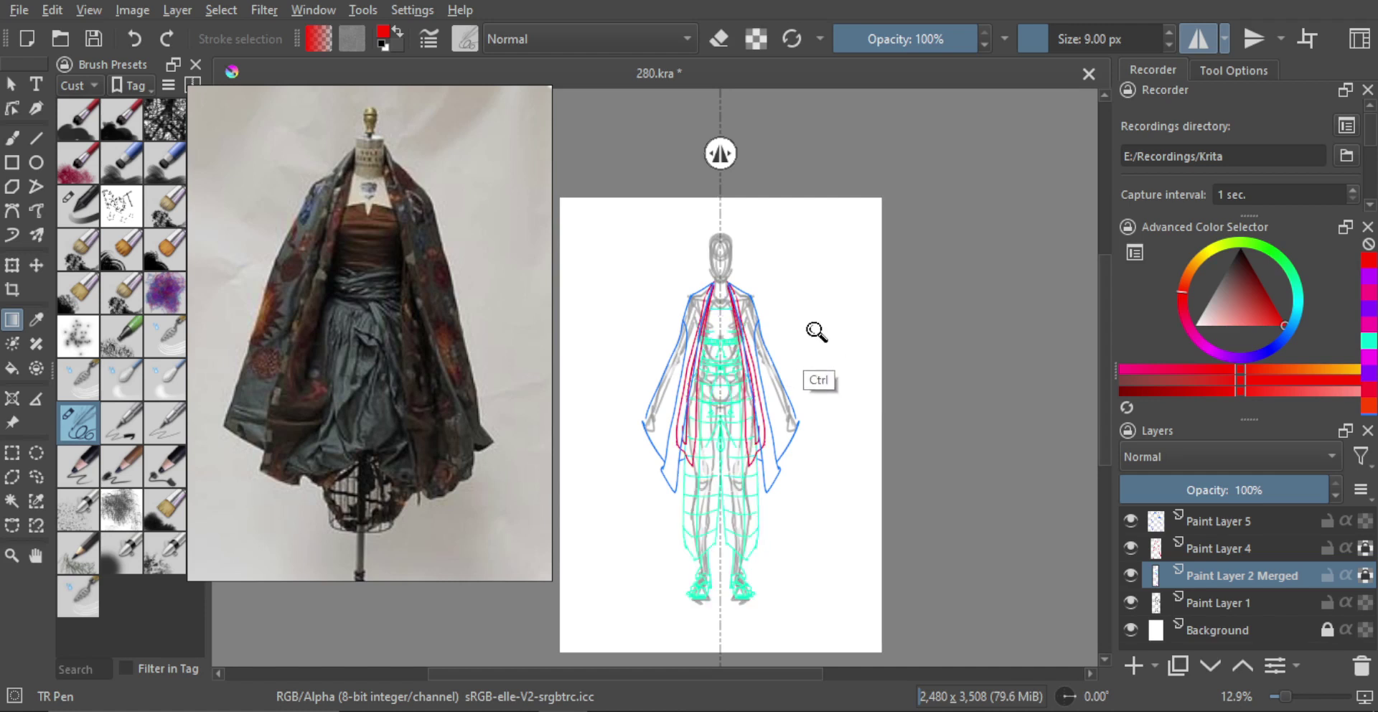
{"action": "key", "text": "ctrl+shift+z"}
{"action": "key", "text": "ctrl+shift+z"}
{"action": "key", "text": "ctrl+z"}
{"action": "mouse_move", "coordinate": [778, 363]}
{"action": "left_mouse_down"}
{"action": "mouse_move", "coordinate": [789, 339]}
{"action": "mouse_move", "coordinate": [814, 349]}
{"action": "left_mouse_up"}
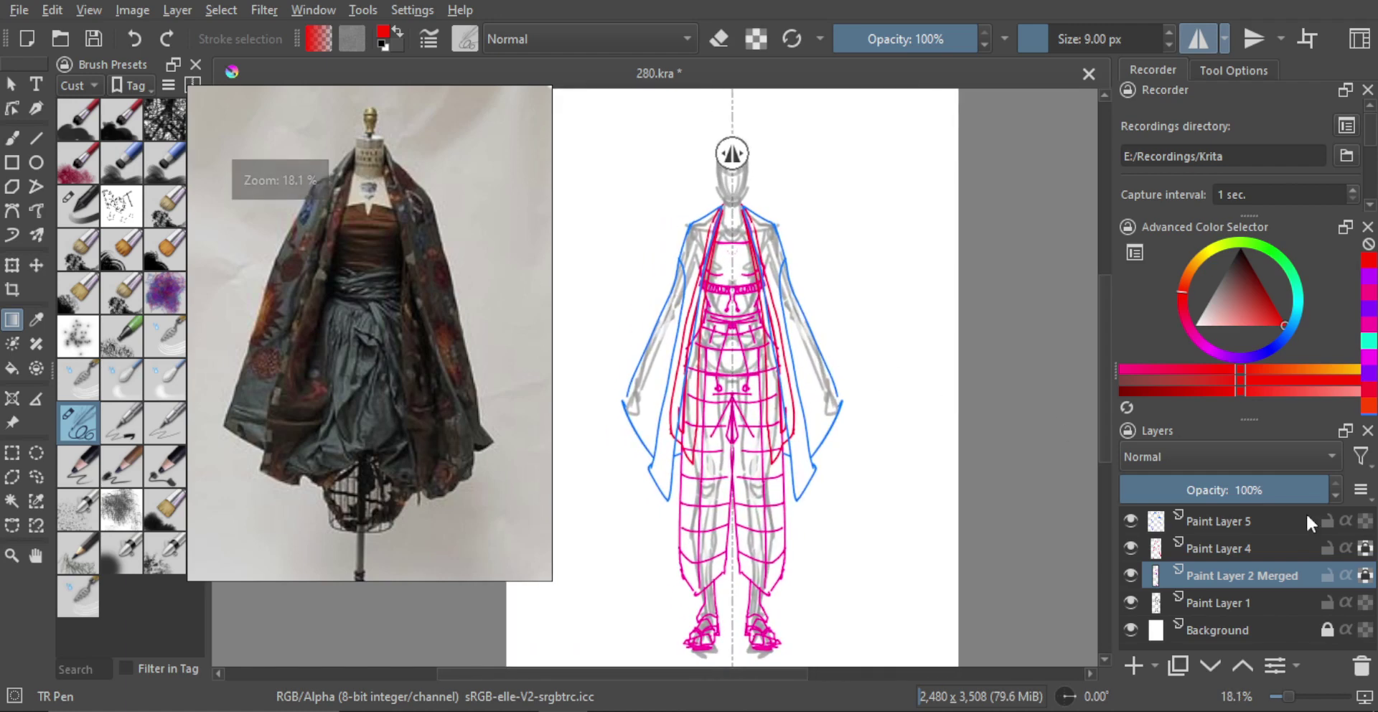
Try deep pink and cyan fills in turn on the front panels of Paint Layer 4.
{"action": "left_click", "coordinate": [1281, 549]}
{"action": "scroll", "coordinate": [844, 303], "scroll_direction": "down", "scroll_amount": 2}
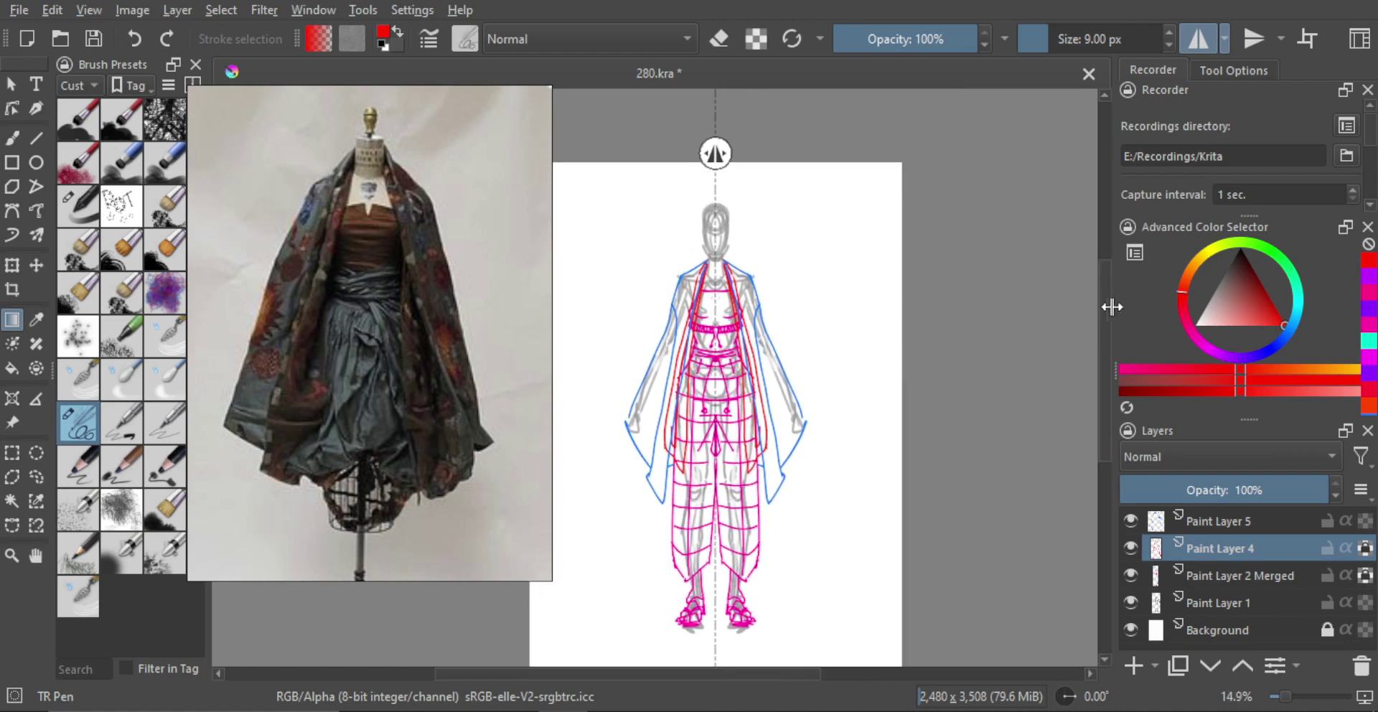
{"action": "left_click", "coordinate": [1195, 341]}
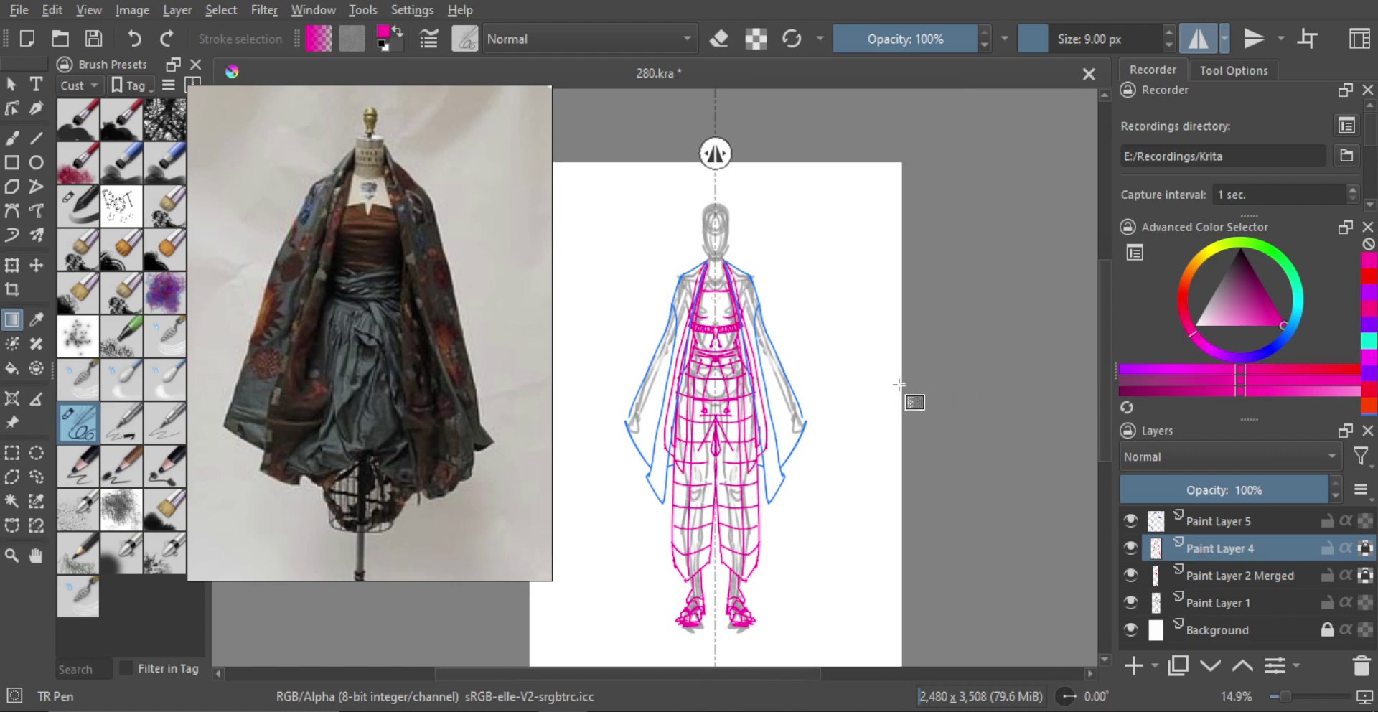
{"action": "left_click", "coordinate": [1296, 304]}
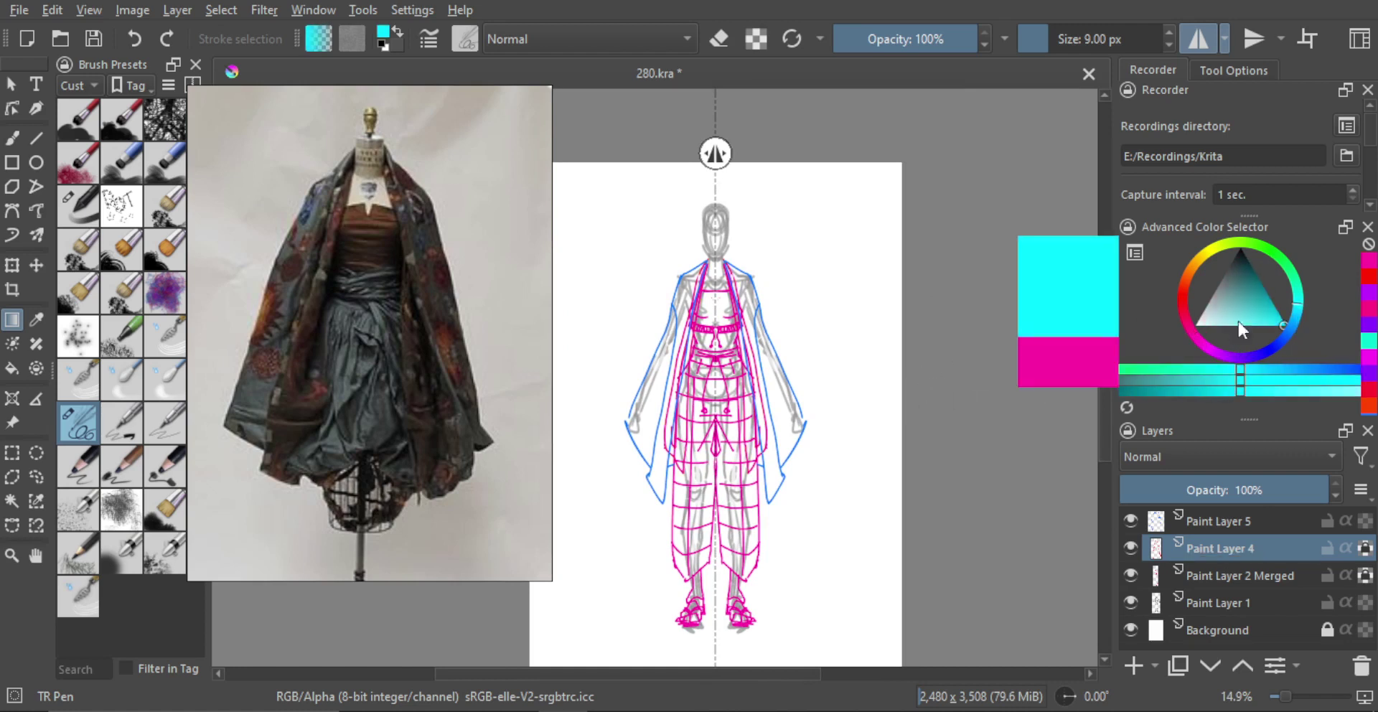
{"action": "left_click_drag", "start_coordinate": [886, 376], "coordinate": [945, 373]}
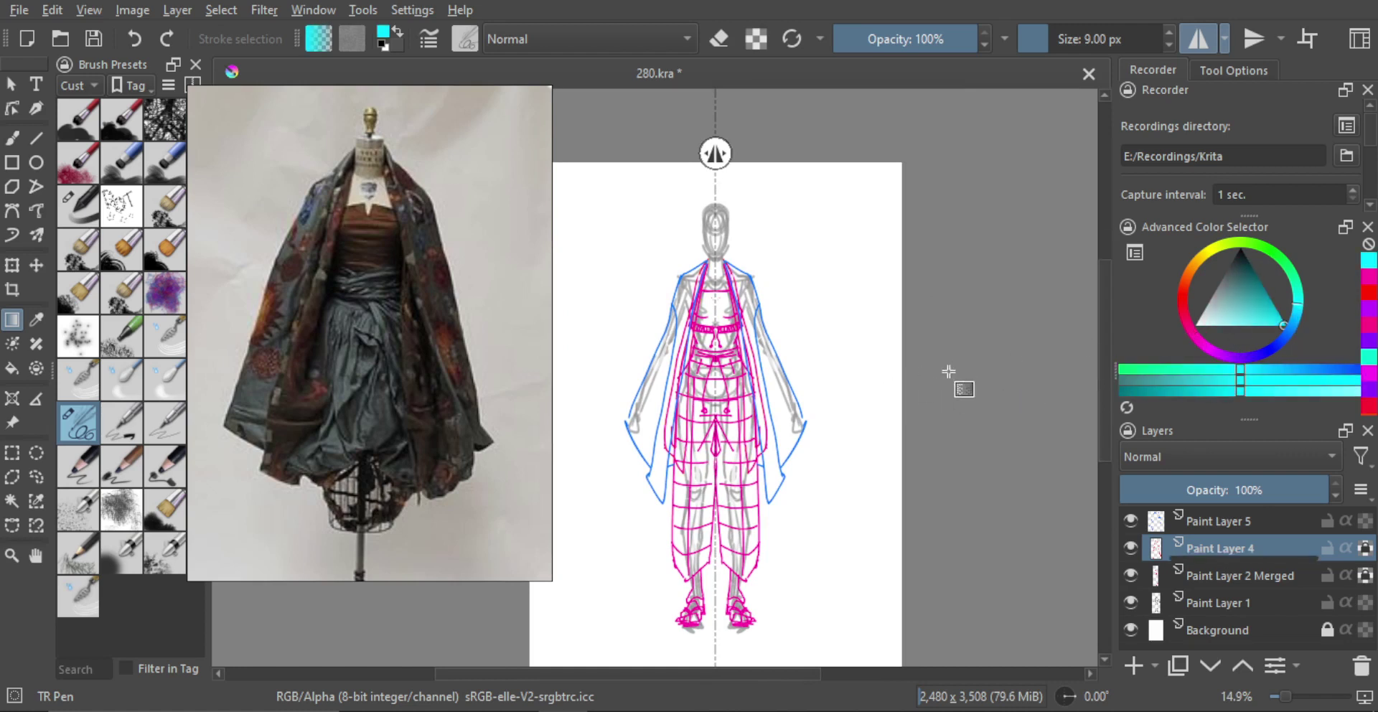
{"action": "left_click", "coordinate": [1193, 337]}
{"action": "left_click_drag", "start_coordinate": [887, 399], "coordinate": [947, 420]}
{"action": "key", "text": "shift+BackSpace"}
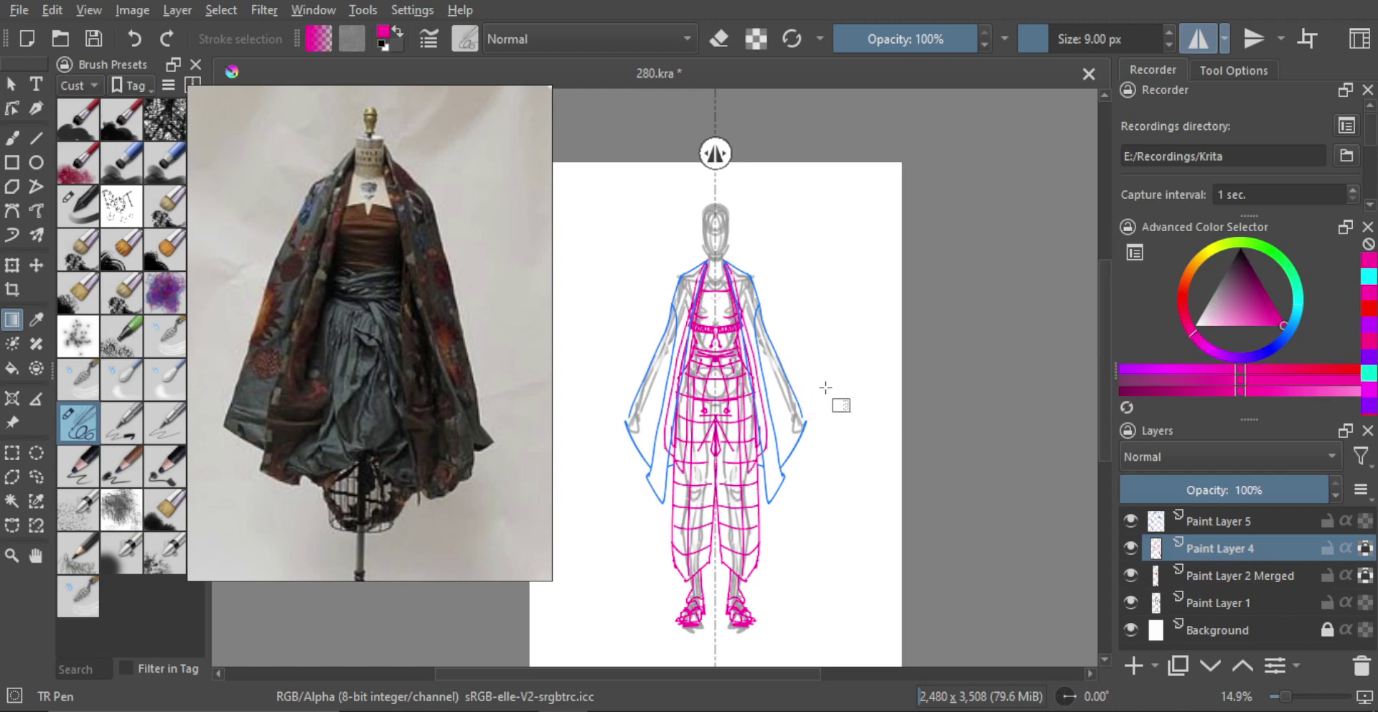
Fill the front panel linework on Paint Layer 4 with red.
{"action": "scroll", "coordinate": [802, 385], "scroll_direction": "up", "scroll_amount": 2}
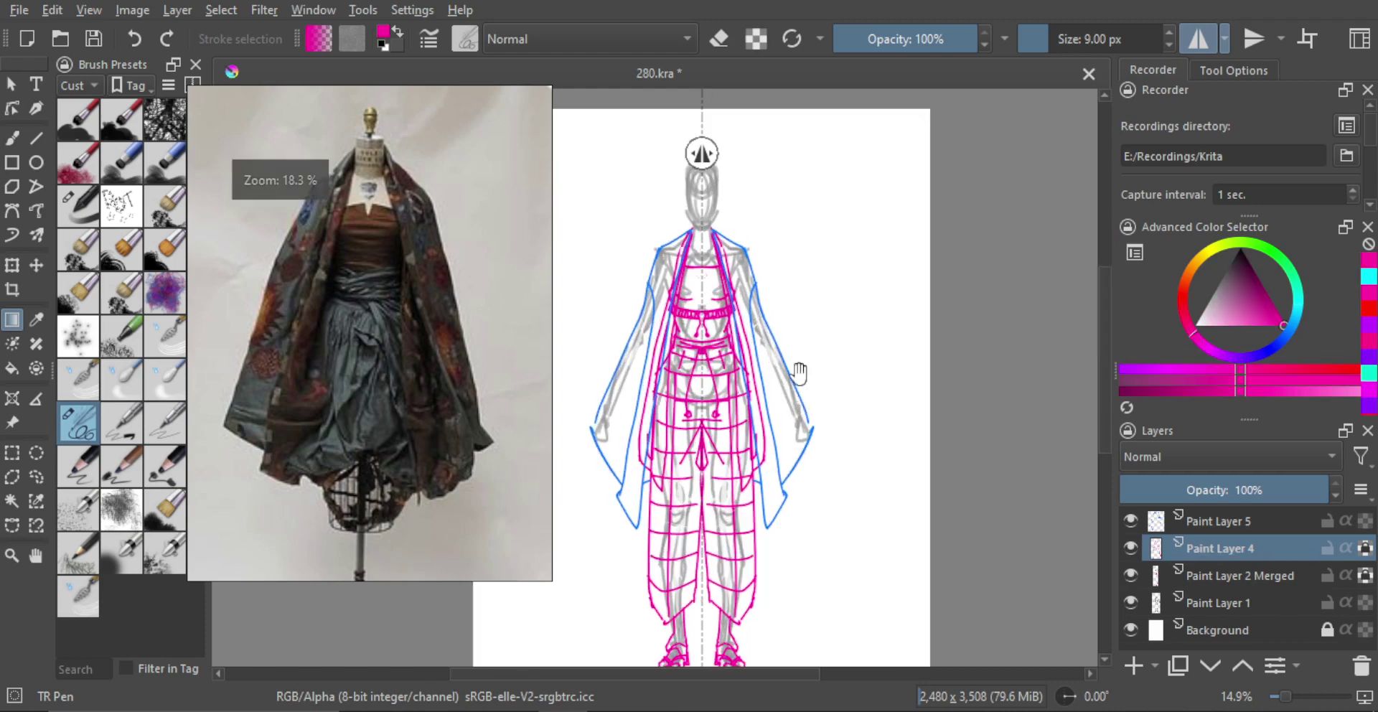
{"action": "left_click", "coordinate": [1181, 300]}
{"action": "key", "text": "shift+BackSpace"}
{"action": "scroll", "coordinate": [840, 383], "scroll_direction": "down", "scroll_amount": 2}
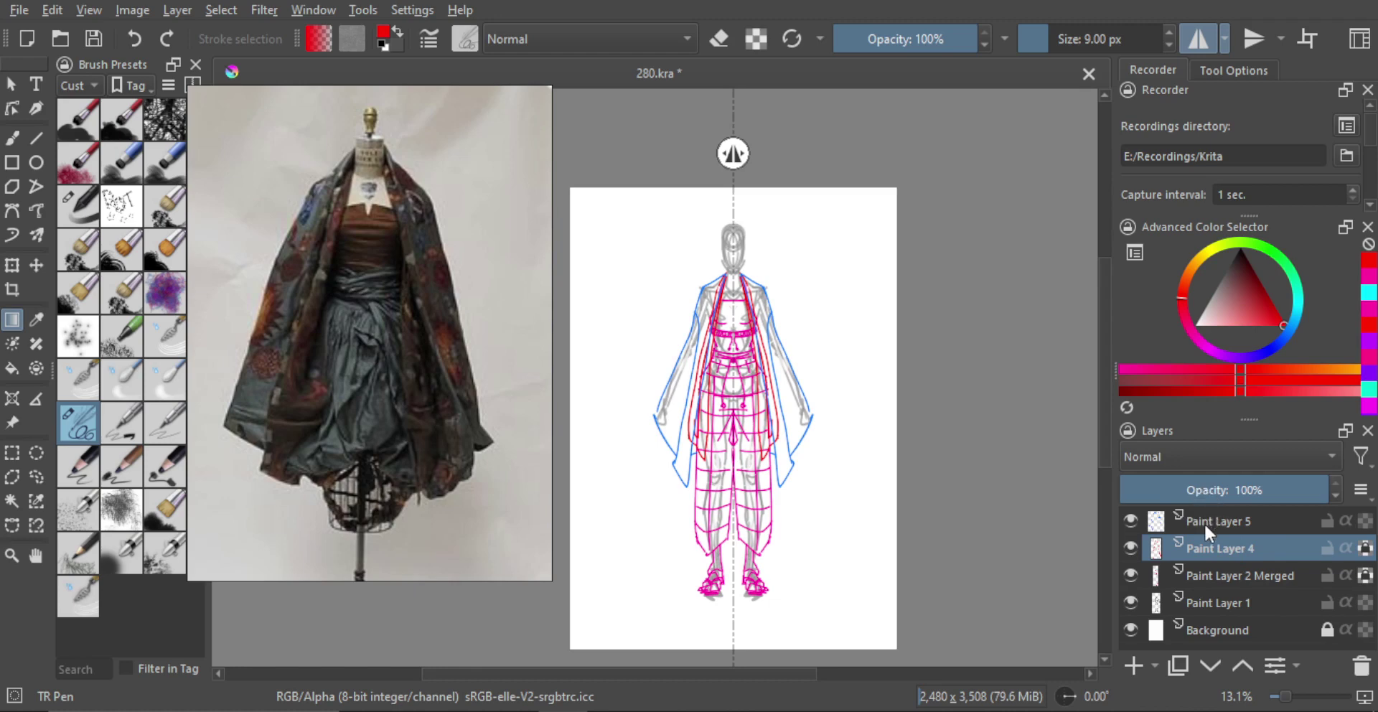
{"action": "mouse_move", "coordinate": [802, 373]}
{"action": "left_mouse_down"}
{"action": "mouse_move", "coordinate": [798, 361]}
{"action": "mouse_move", "coordinate": [803, 373]}
{"action": "left_mouse_up"}
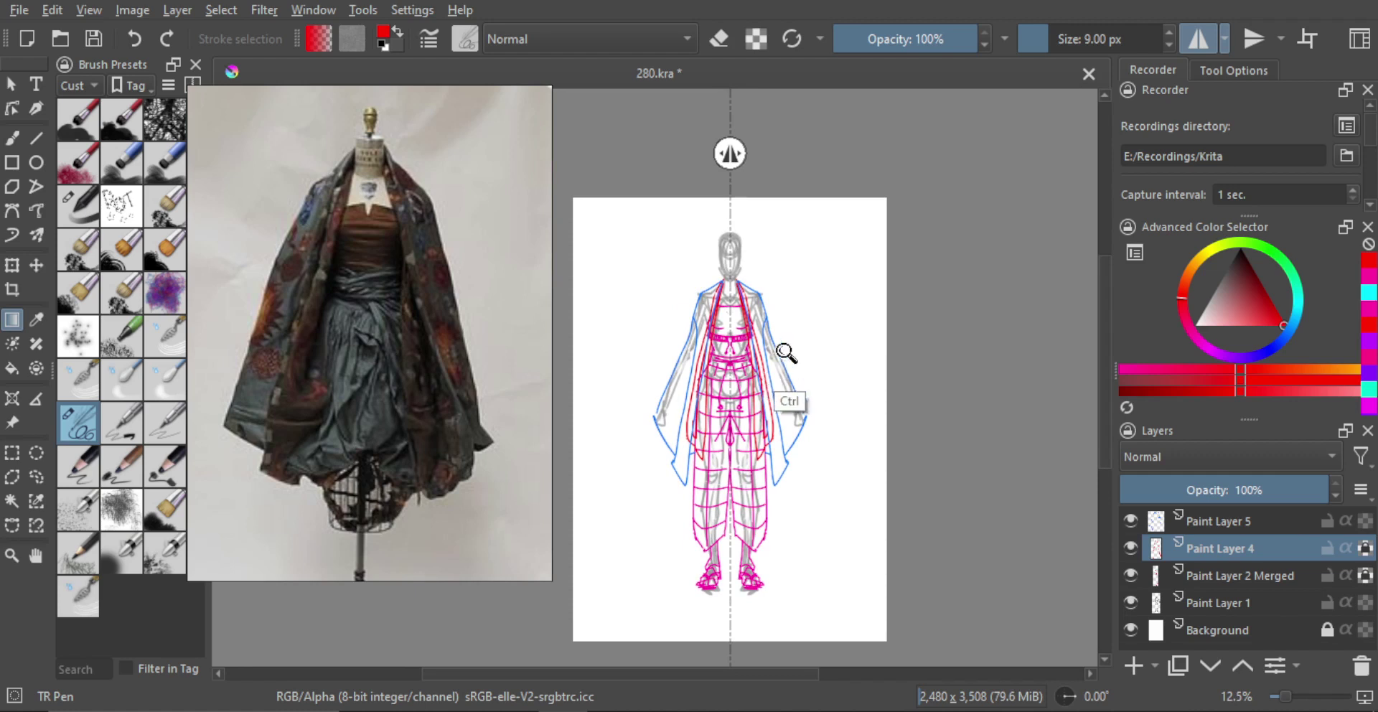
{"action": "scroll", "coordinate": [782, 398], "scroll_direction": "down", "scroll_amount": 1}
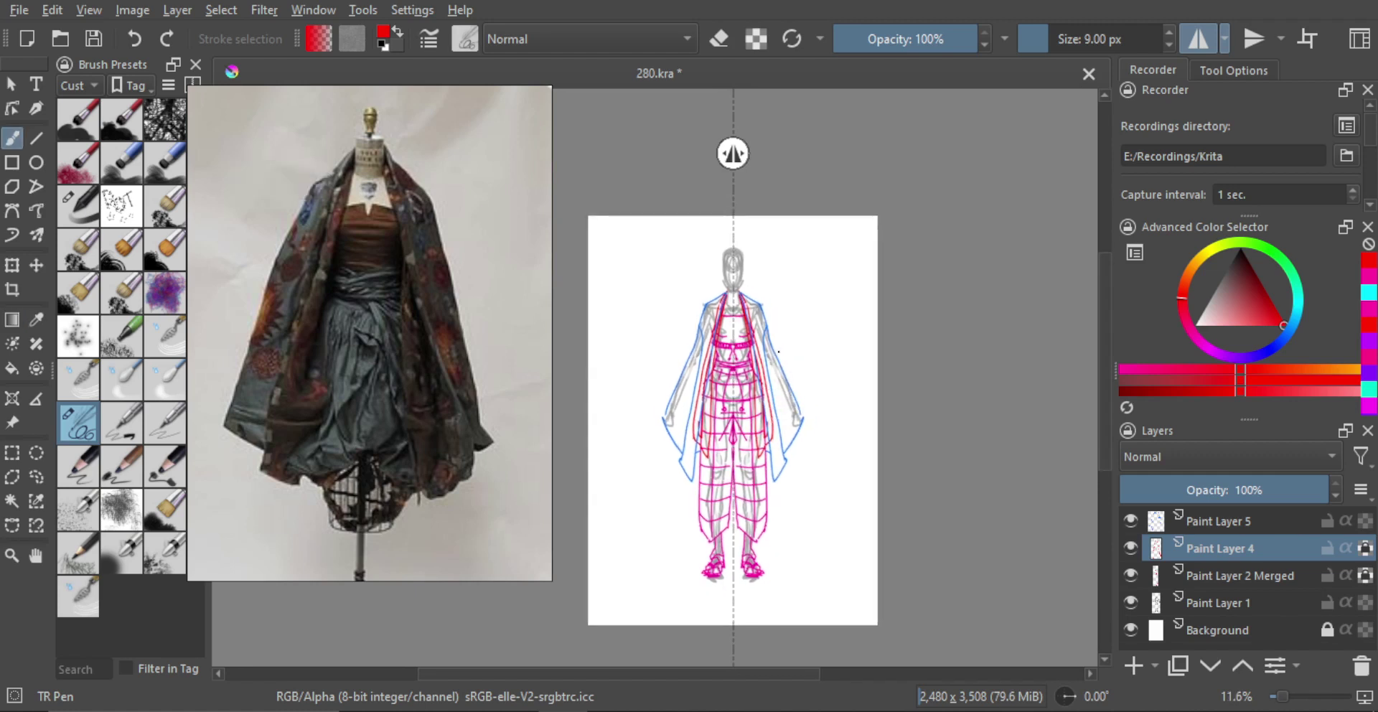
Switch to the brush and turn off alpha lock on Paint Layer 4 and Paint Layer 2 Merged.
{"action": "key", "text": "b"}
{"action": "scroll", "coordinate": [770, 363], "scroll_direction": "up", "scroll_amount": 2}
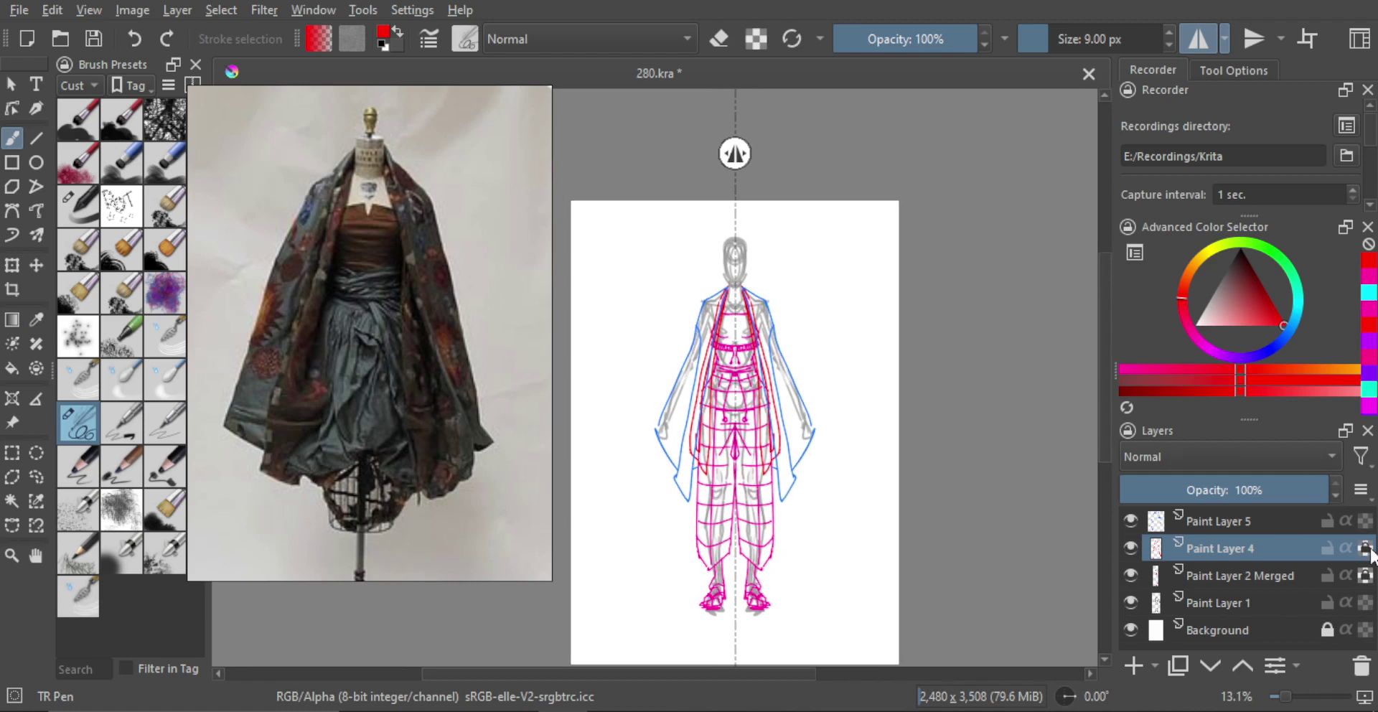
{"action": "left_click", "coordinate": [1129, 575]}
{"action": "left_click", "coordinate": [1128, 572]}
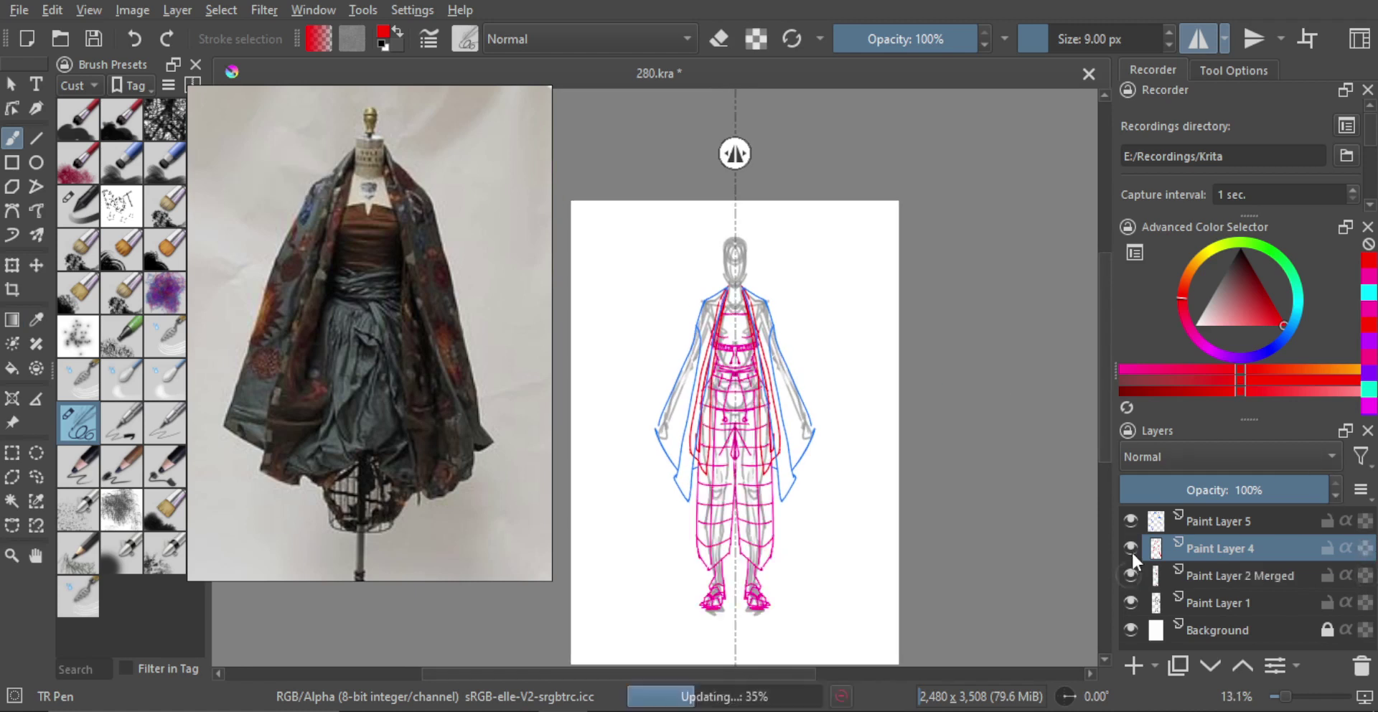
Examine the outfit up close and check the contents of Paint Layers 4, 1 and 5 by toggling their visibility.
{"action": "left_click", "coordinate": [1131, 549]}
{"action": "left_click", "coordinate": [1131, 549]}
{"action": "left_click", "coordinate": [1131, 601]}
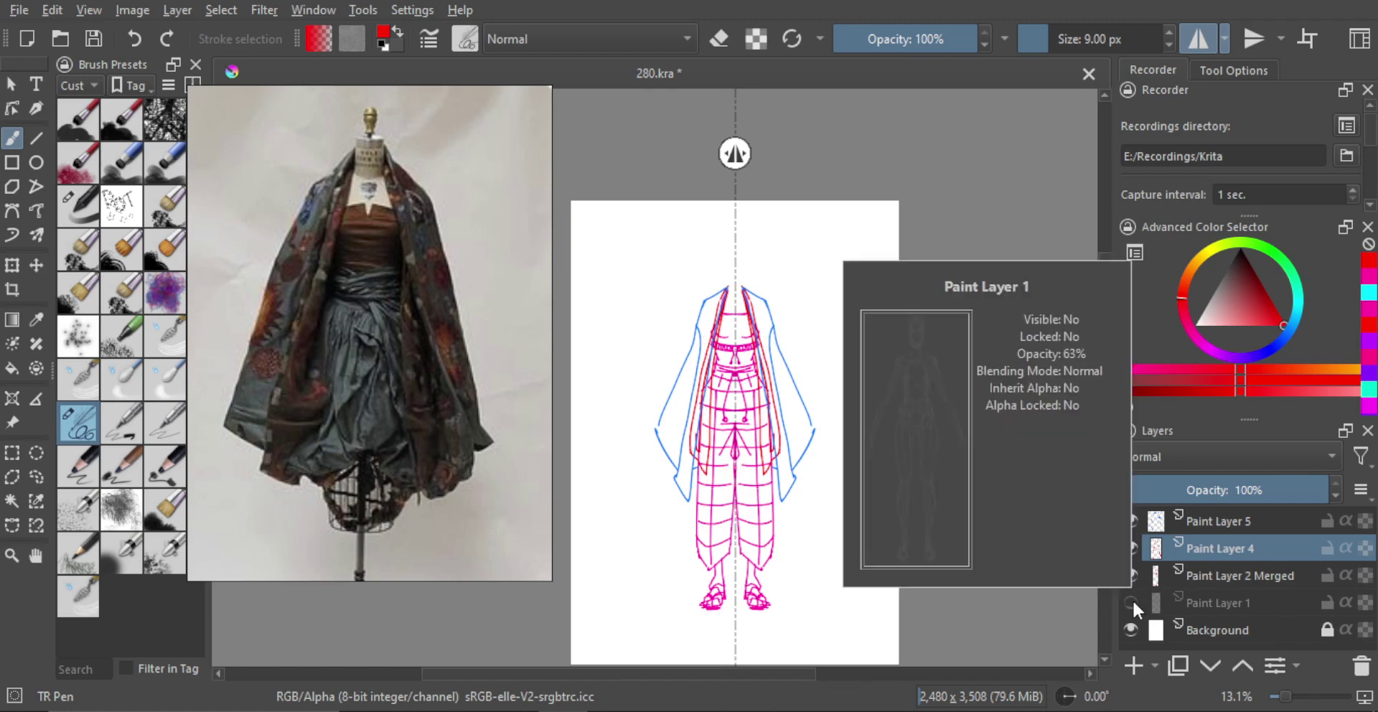
{"action": "left_click", "coordinate": [1132, 601]}
{"action": "scroll", "coordinate": [794, 391], "scroll_direction": "up", "scroll_amount": 2}
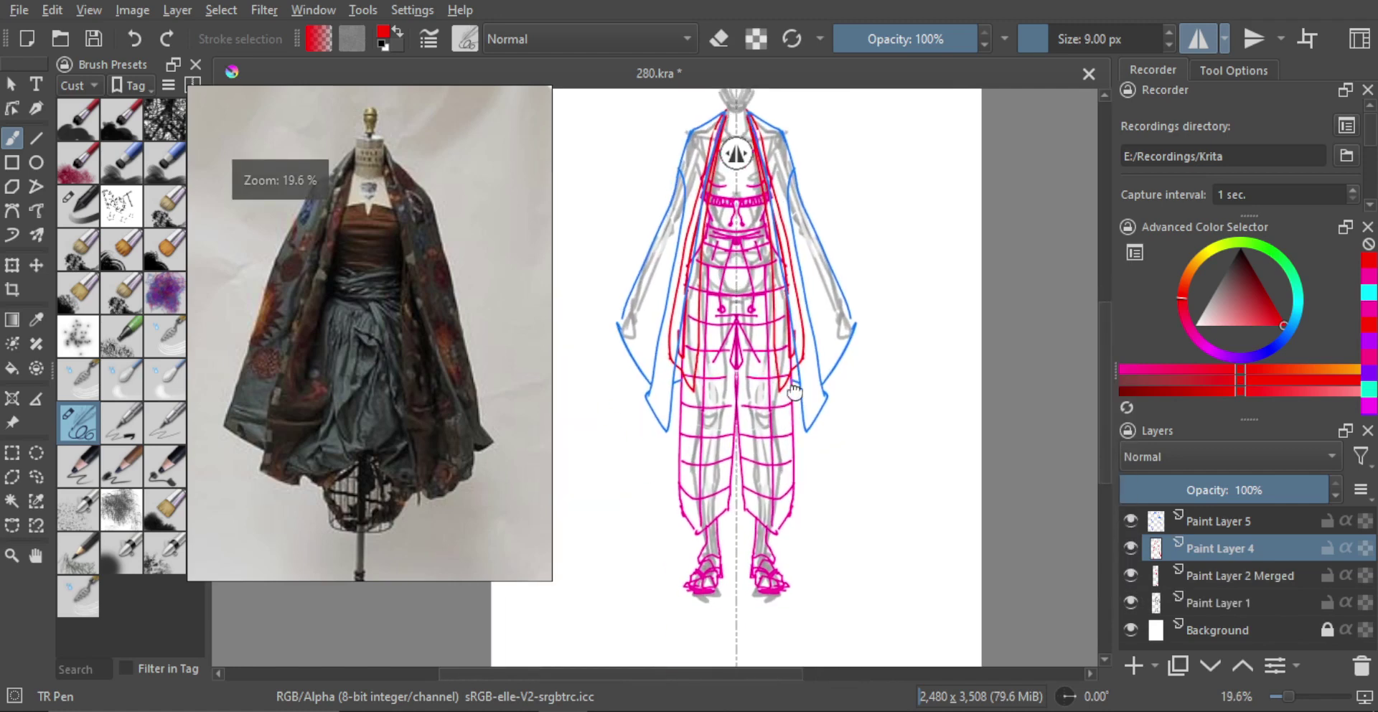
{"action": "scroll", "coordinate": [793, 391], "scroll_direction": "up", "scroll_amount": 2}
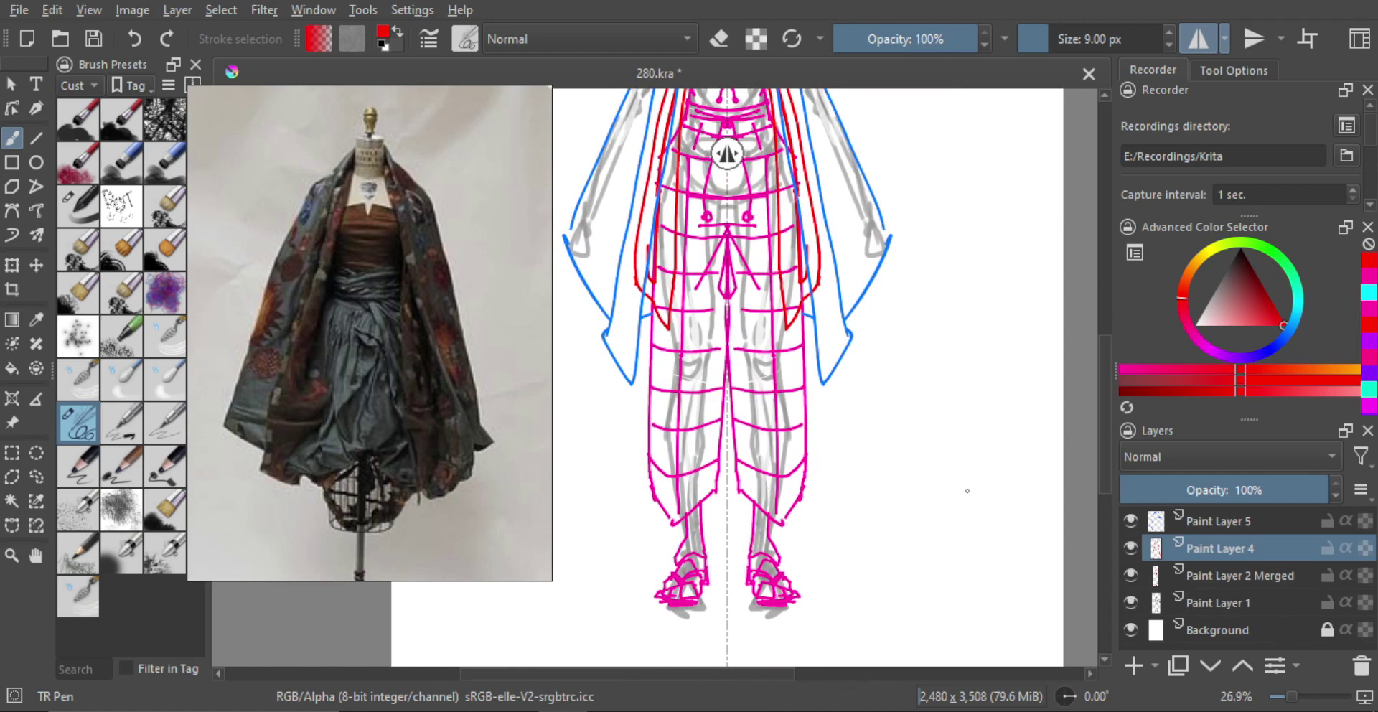
{"action": "scroll", "coordinate": [746, 394], "scroll_direction": "down", "scroll_amount": 3}
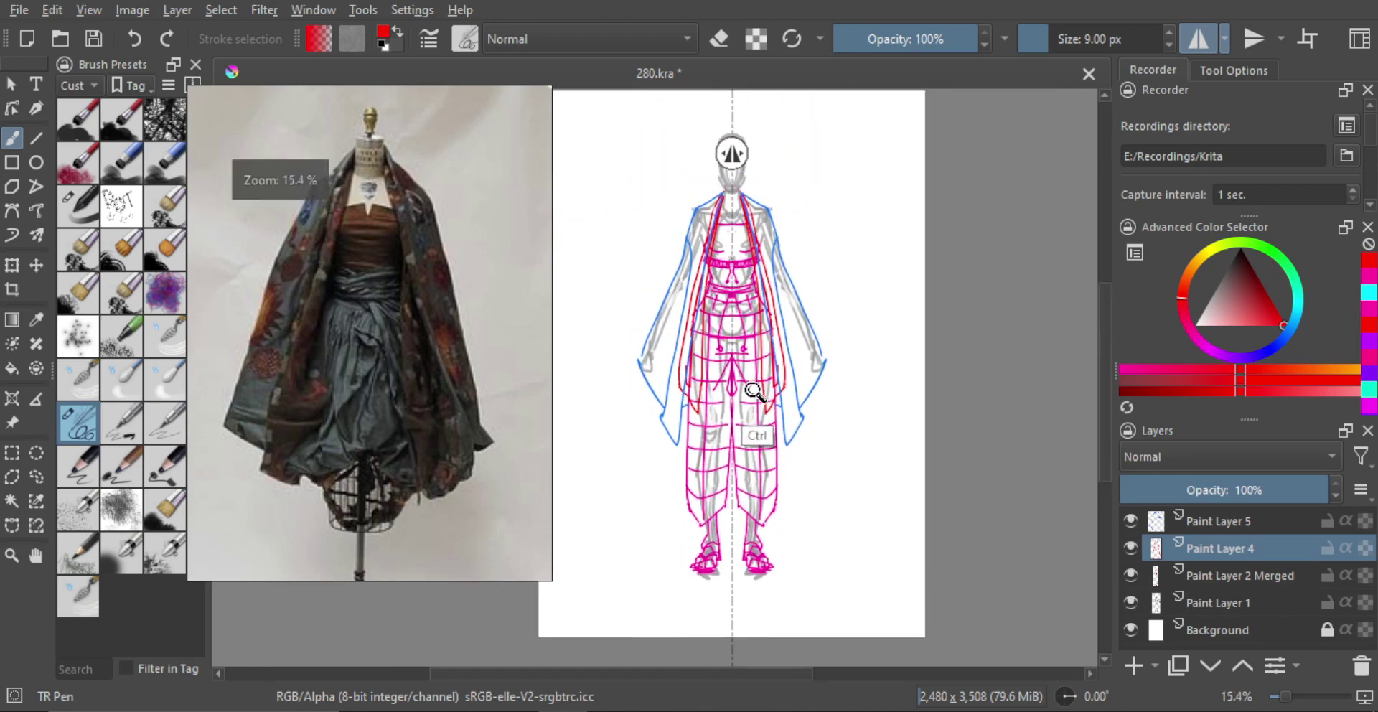
{"action": "scroll", "coordinate": [795, 366], "scroll_direction": "down", "scroll_amount": 1}
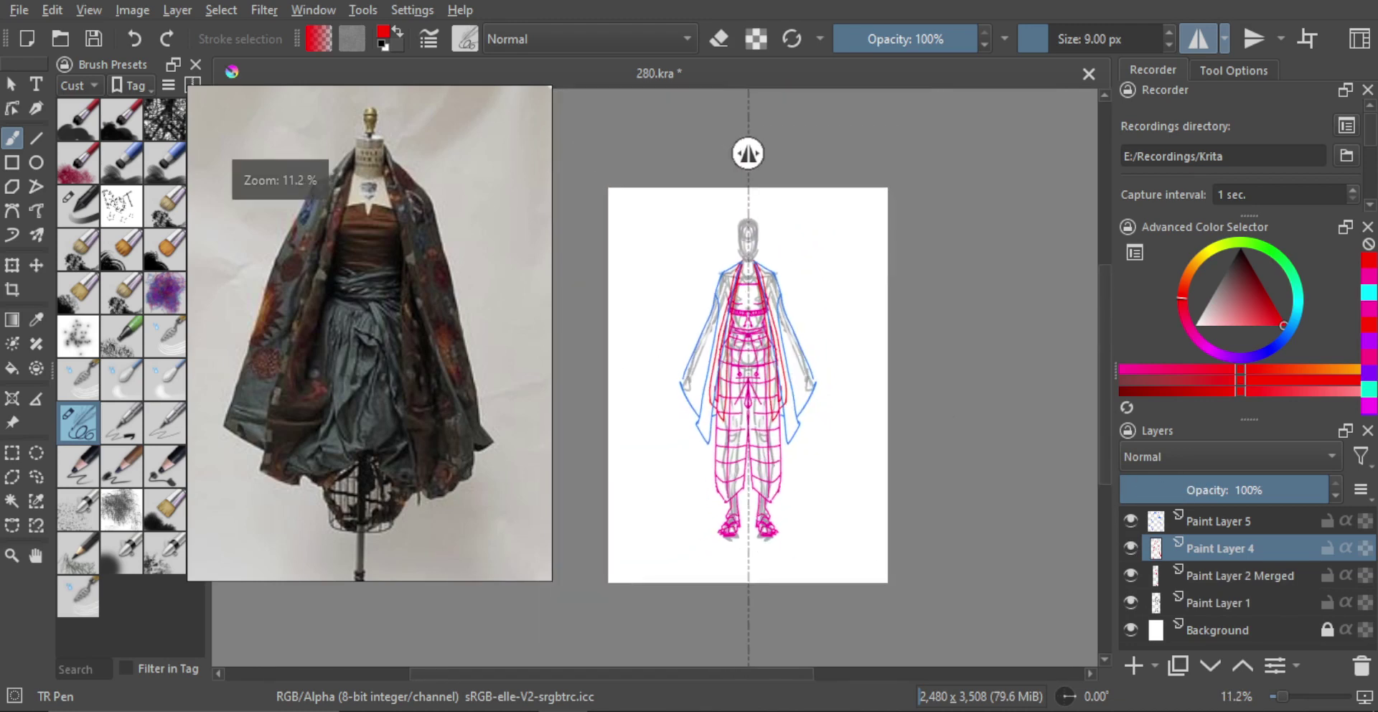
{"action": "left_click", "coordinate": [1130, 518]}
{"action": "left_click", "coordinate": [1130, 518]}
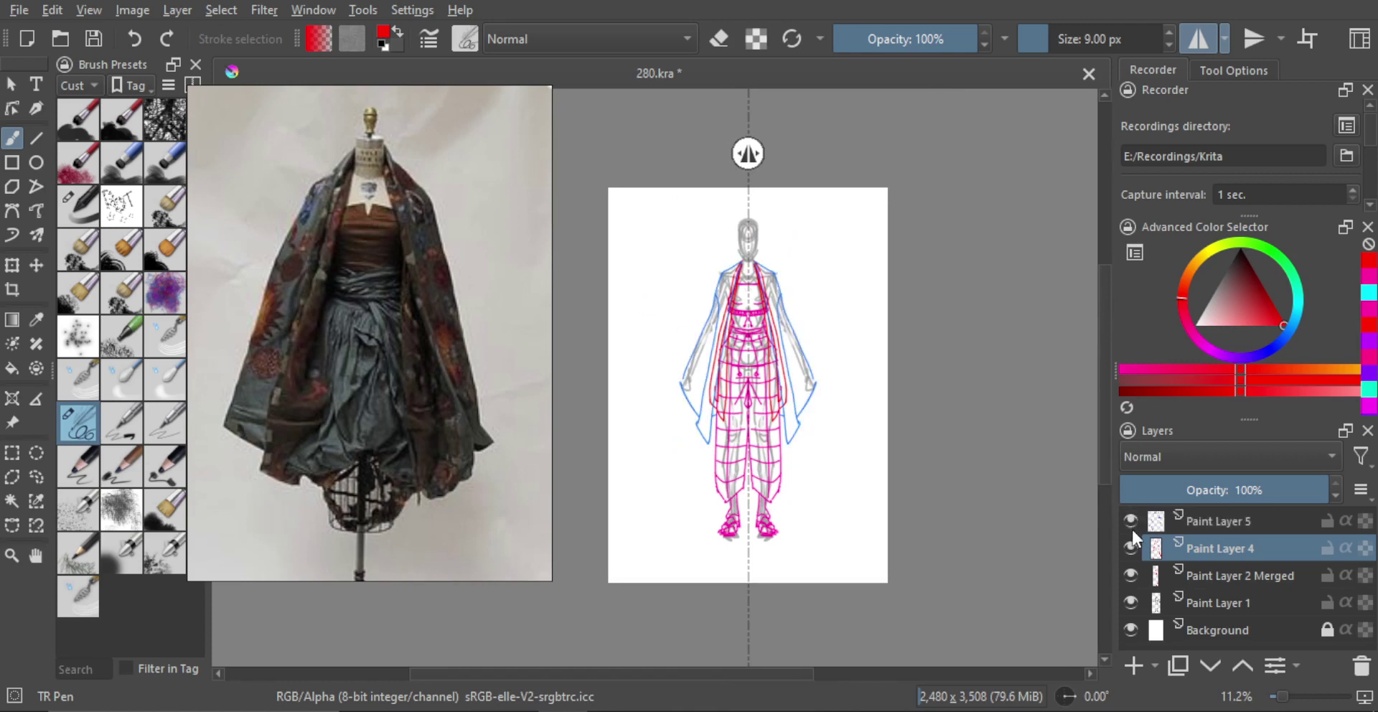
{"action": "left_click", "coordinate": [1233, 519]}
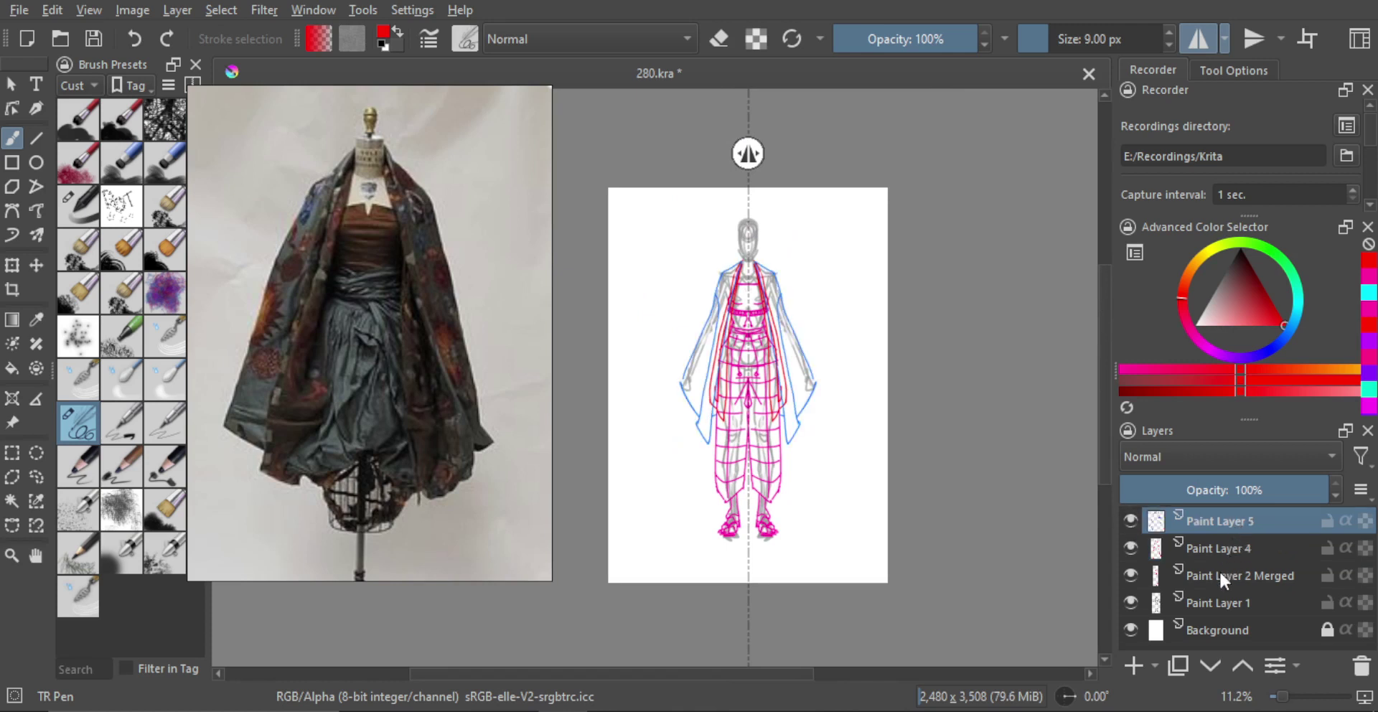
{"action": "left_click", "coordinate": [1217, 602], "text": "shift"}
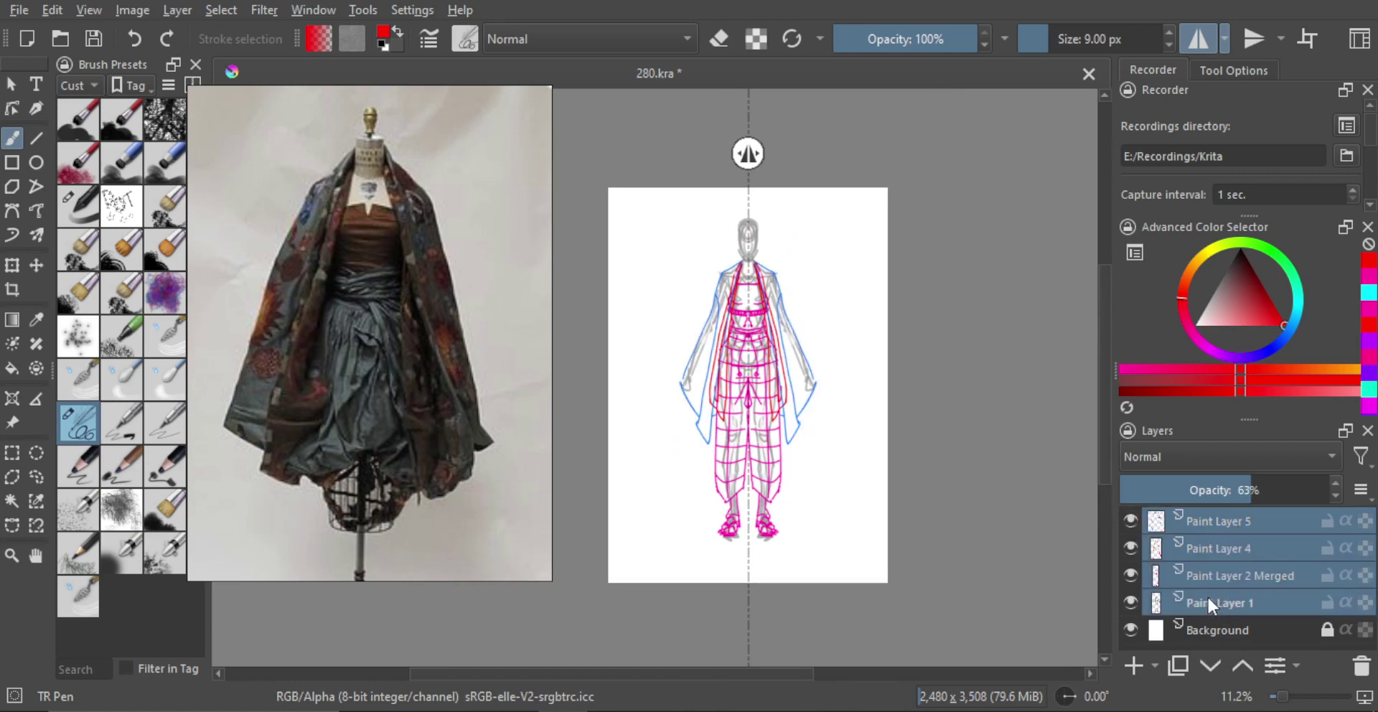
{"action": "left_click", "coordinate": [1147, 600]}
{"action": "left_click", "coordinate": [1131, 598]}
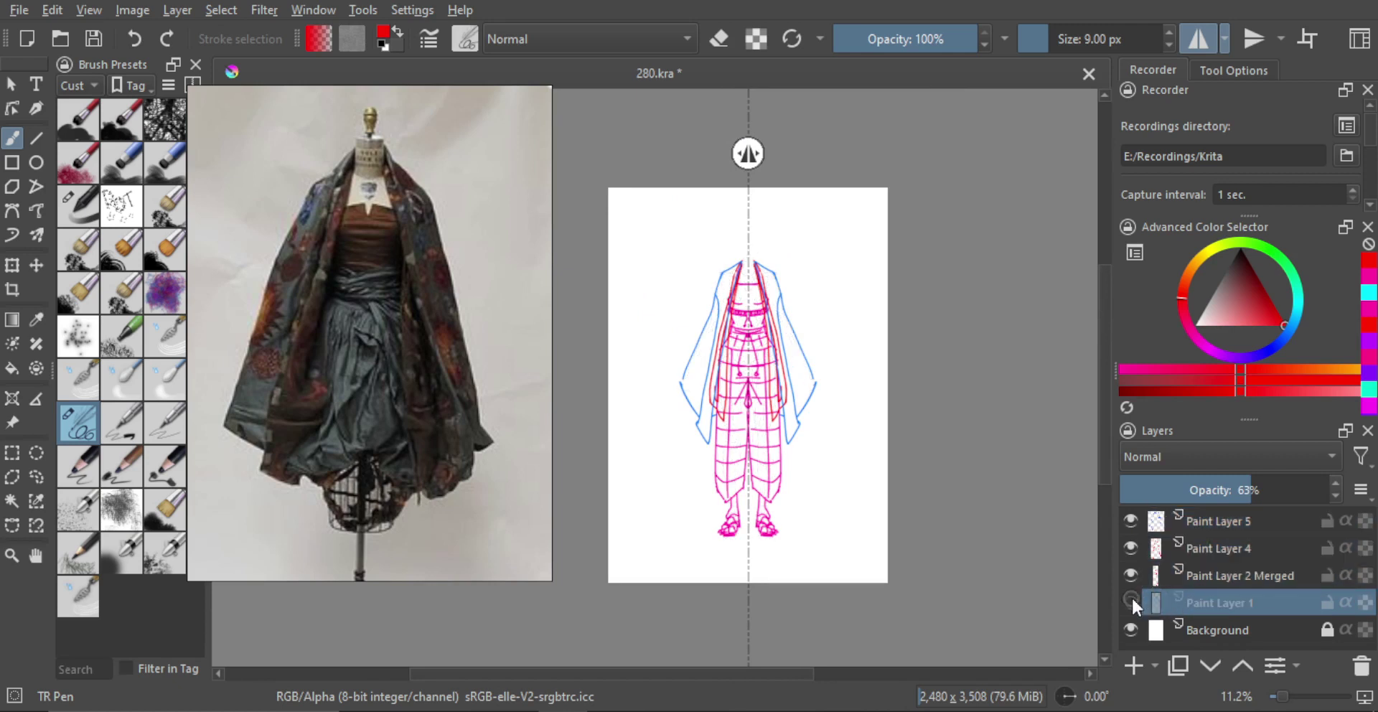
{"action": "left_click", "coordinate": [1132, 599]}
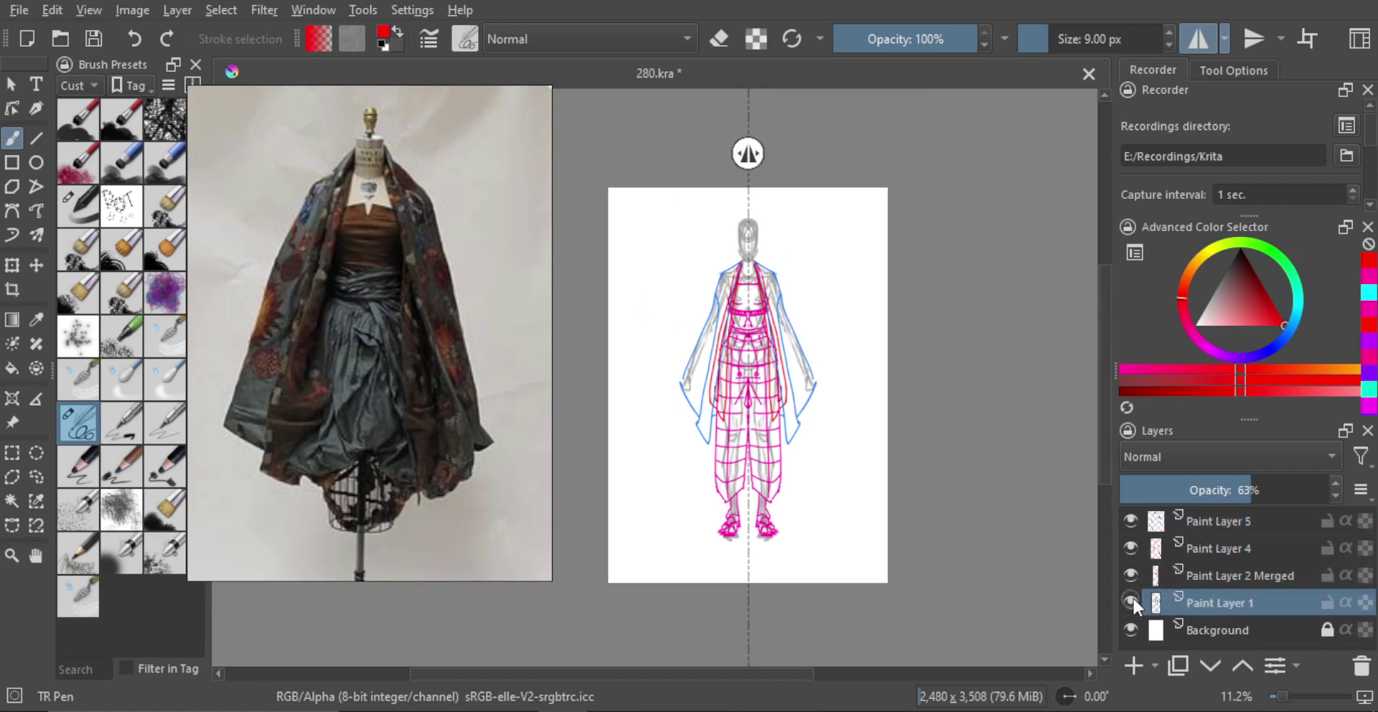
Group Paint Layer 5, Paint Layer 4 and Paint Layer 2 Merged, and collapse the group.
{"action": "left_click", "coordinate": [1224, 578]}
{"action": "left_click", "coordinate": [1224, 523], "text": "shift"}
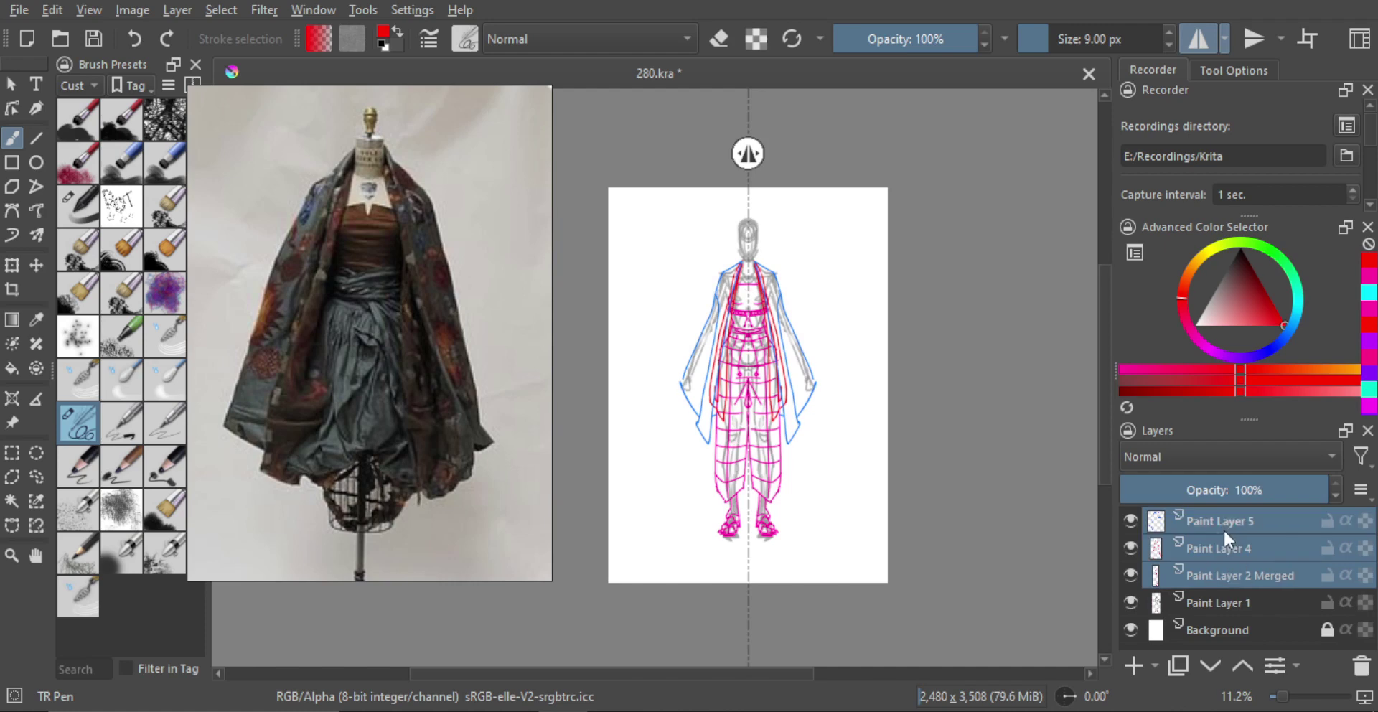
{"action": "key", "text": "ctrl+g"}
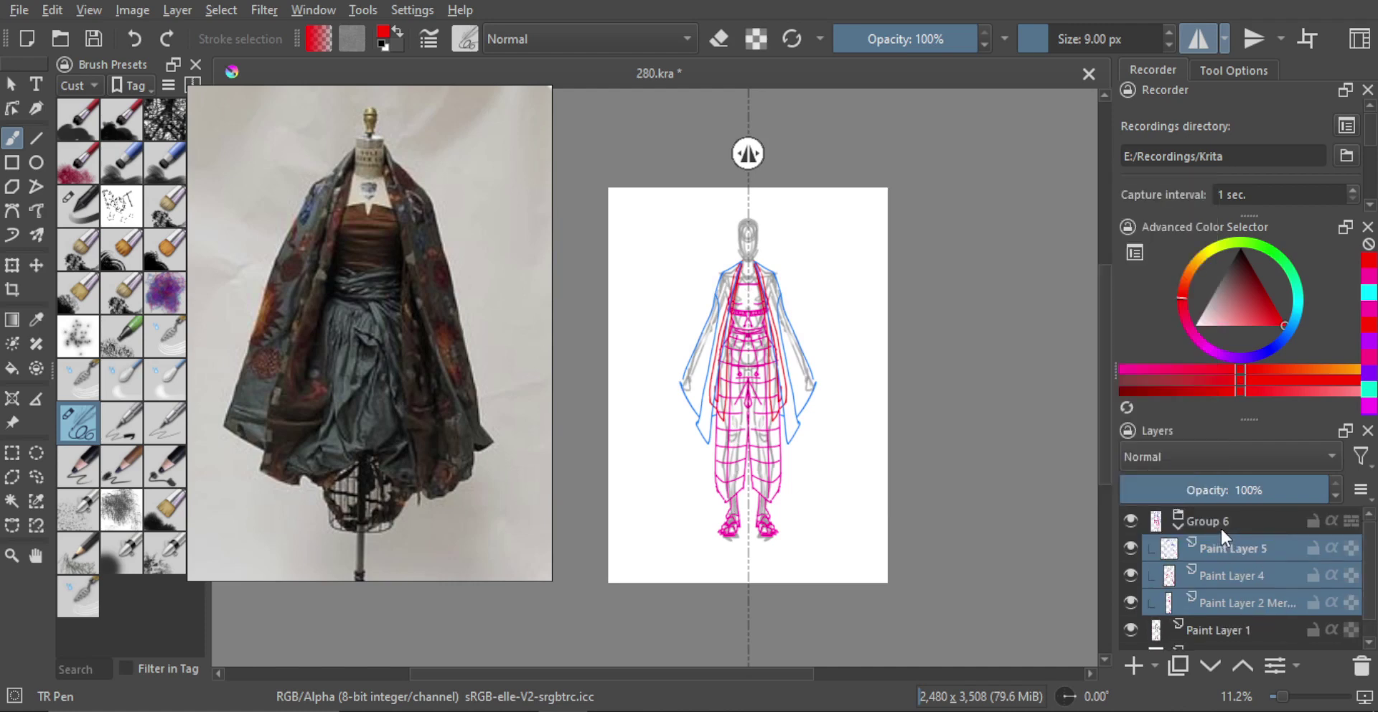
{"action": "left_click", "coordinate": [1177, 525]}
{"action": "left_click", "coordinate": [1132, 518]}
{"action": "left_click", "coordinate": [1132, 518]}
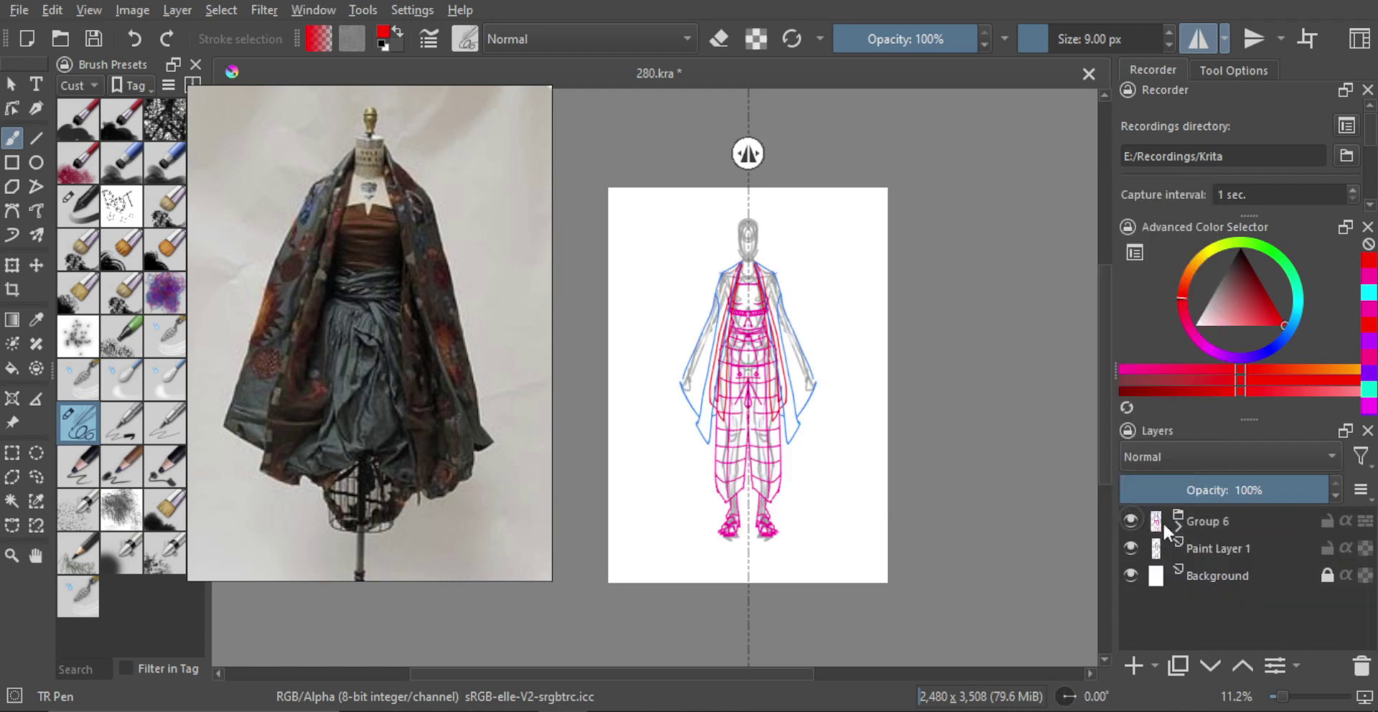
Duplicate the outfit group Group 6 and hide the original.
{"action": "left_click", "coordinate": [1225, 518]}
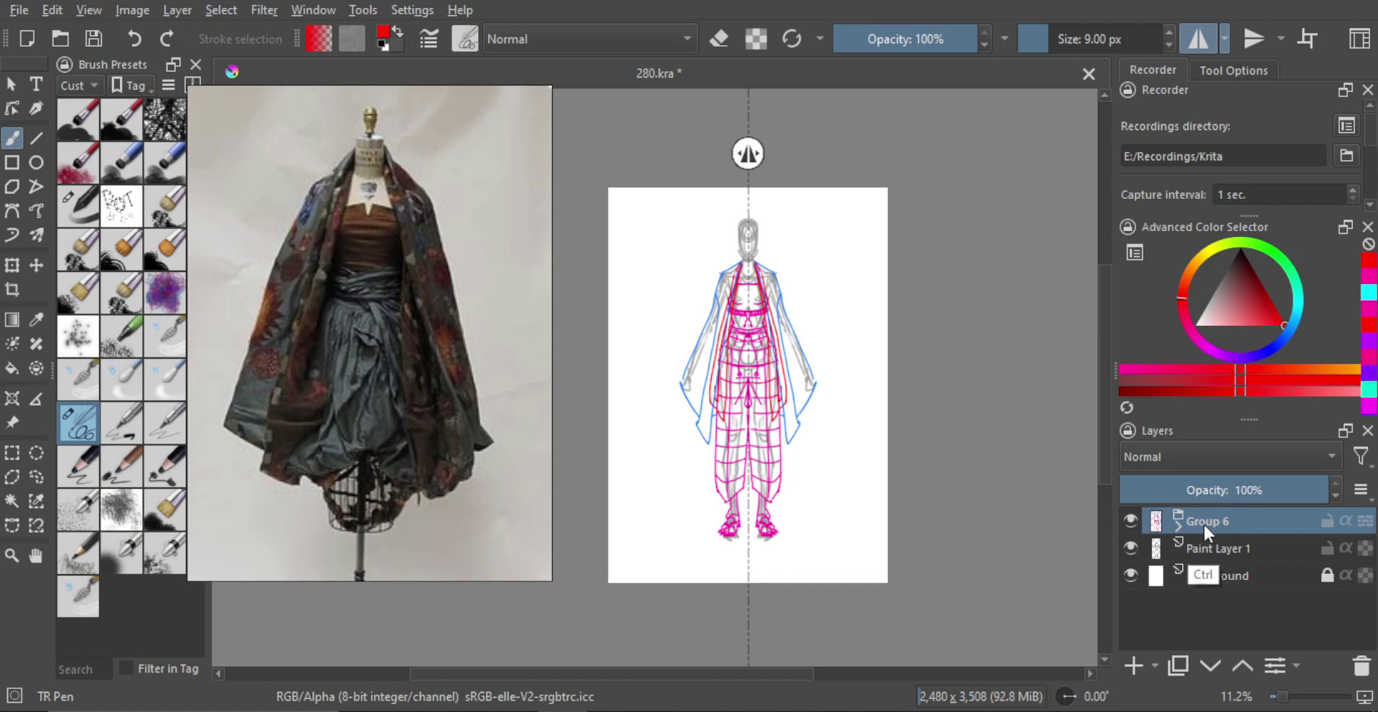
{"action": "key", "text": "ctrl+j"}
{"action": "left_click", "coordinate": [1132, 548]}
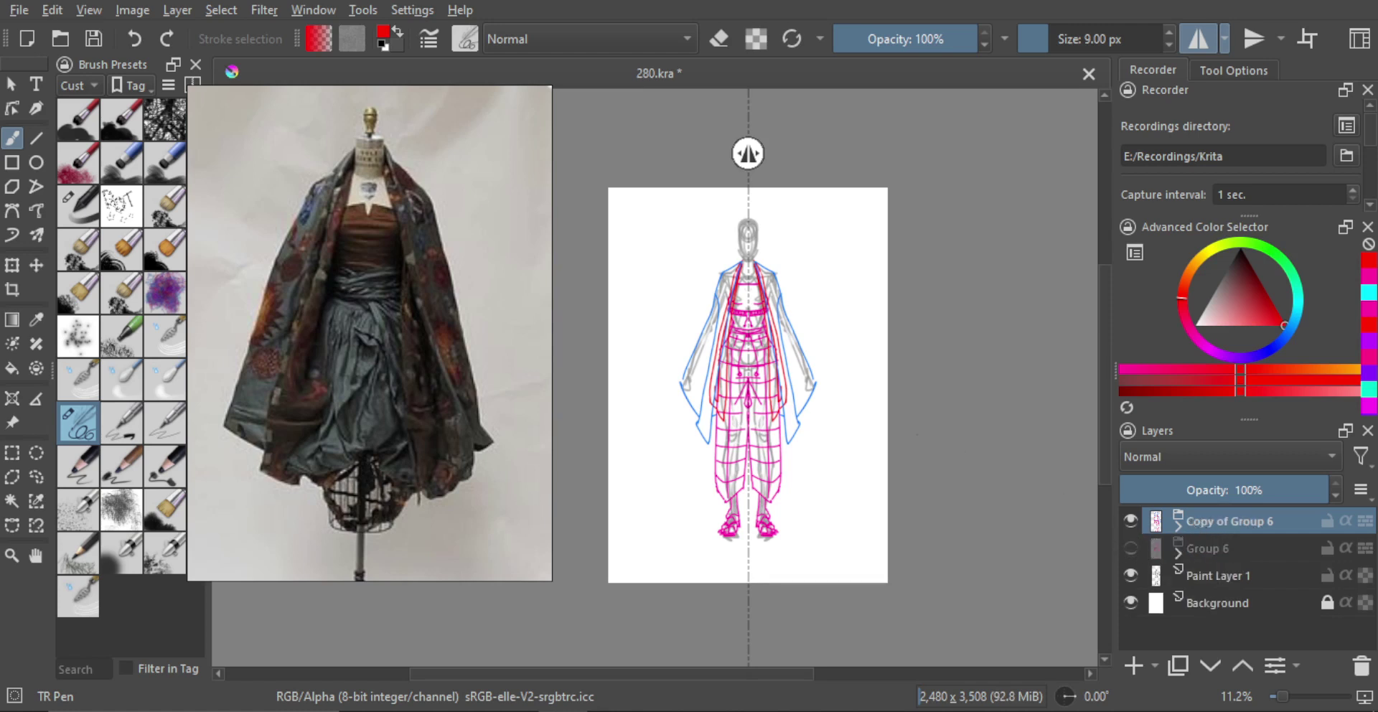
{"action": "scroll", "coordinate": [789, 412], "scroll_direction": "up", "scroll_amount": 1}
{"action": "left_click_drag", "start_coordinate": [789, 412], "coordinate": [795, 426]}
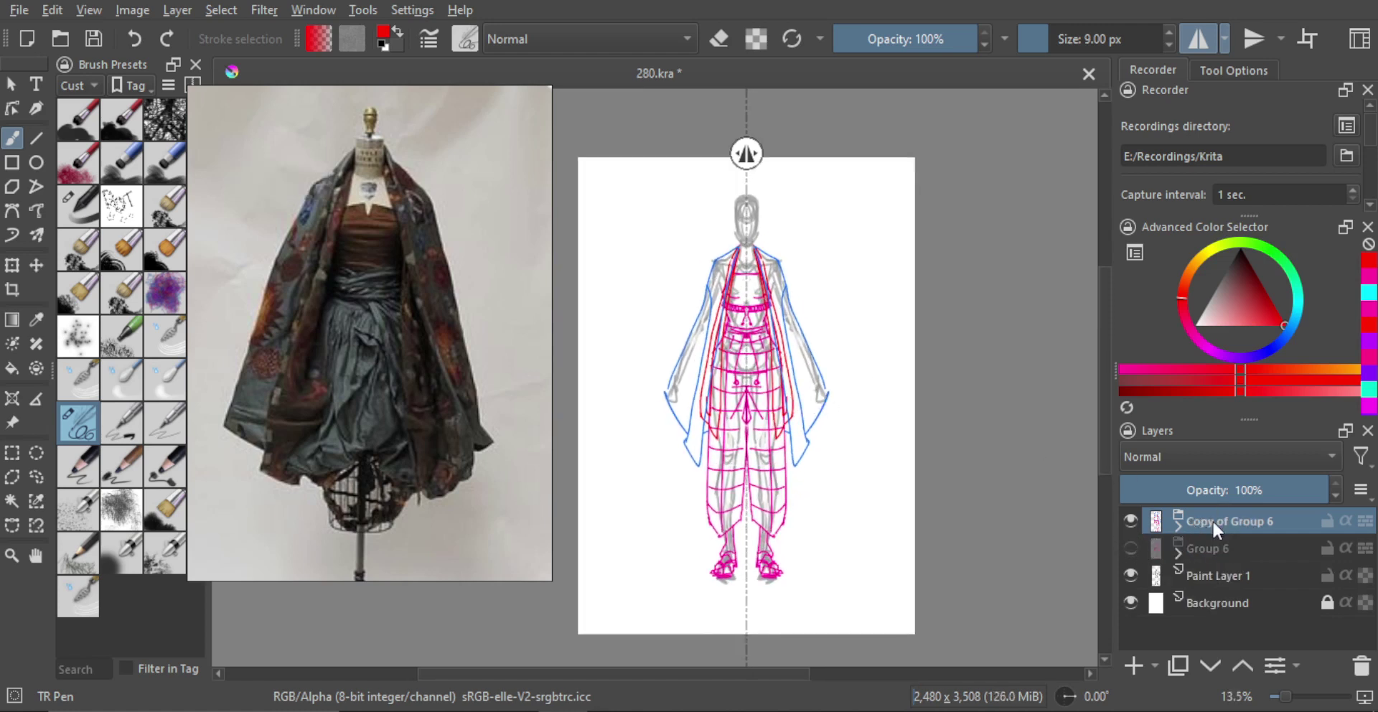
Expand Copy of Group 6, select its Paint Layer 2 Merged, and sample the pink of the garment lines as the brush color.
{"action": "left_click", "coordinate": [1177, 526]}
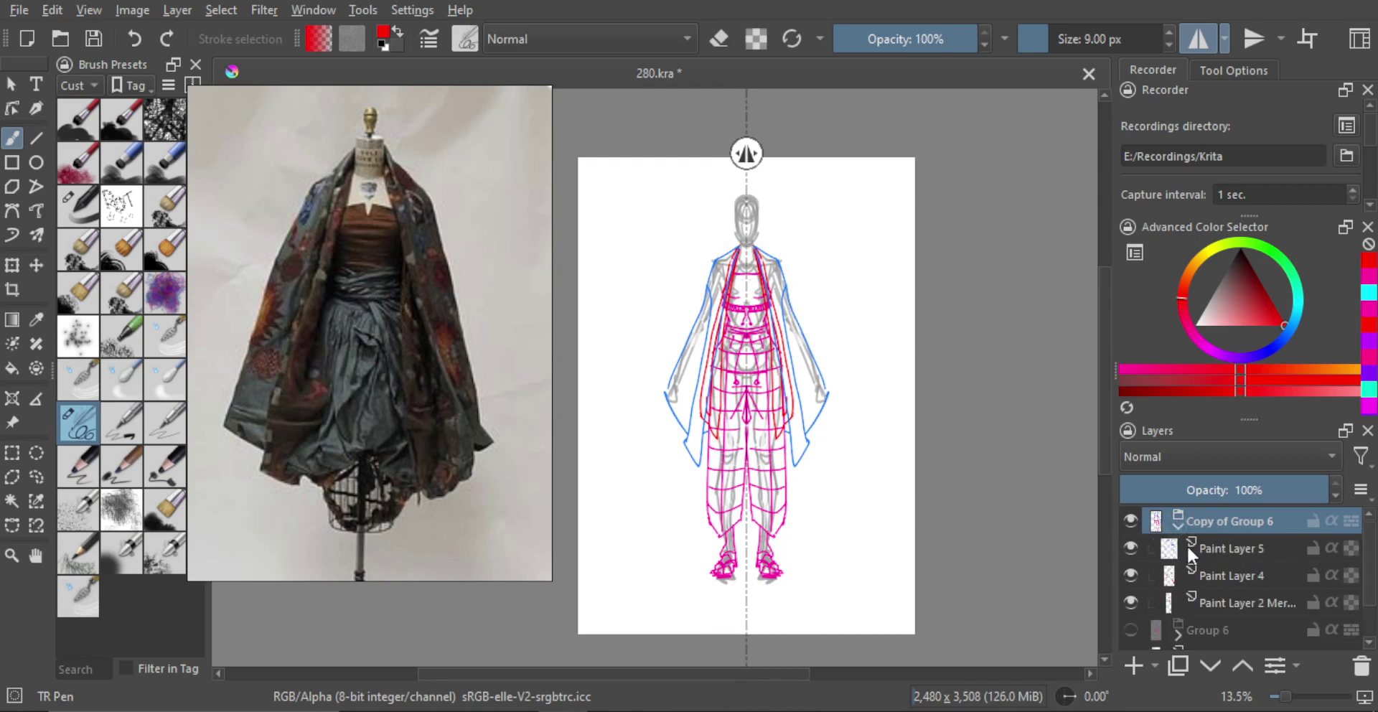
{"action": "left_click", "coordinate": [1220, 603]}
{"action": "scroll", "coordinate": [750, 464], "scroll_direction": "up", "scroll_amount": 2}
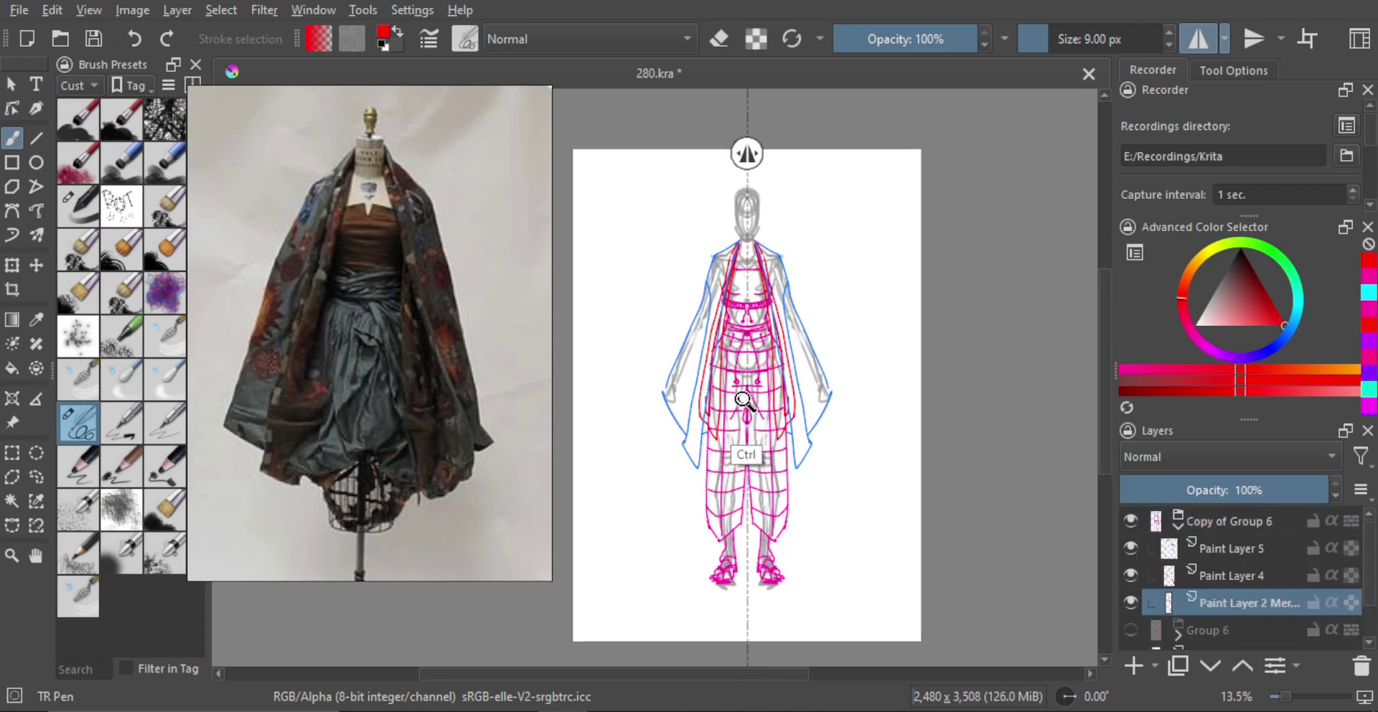
{"action": "scroll", "coordinate": [743, 325], "scroll_direction": "up", "scroll_amount": 9}
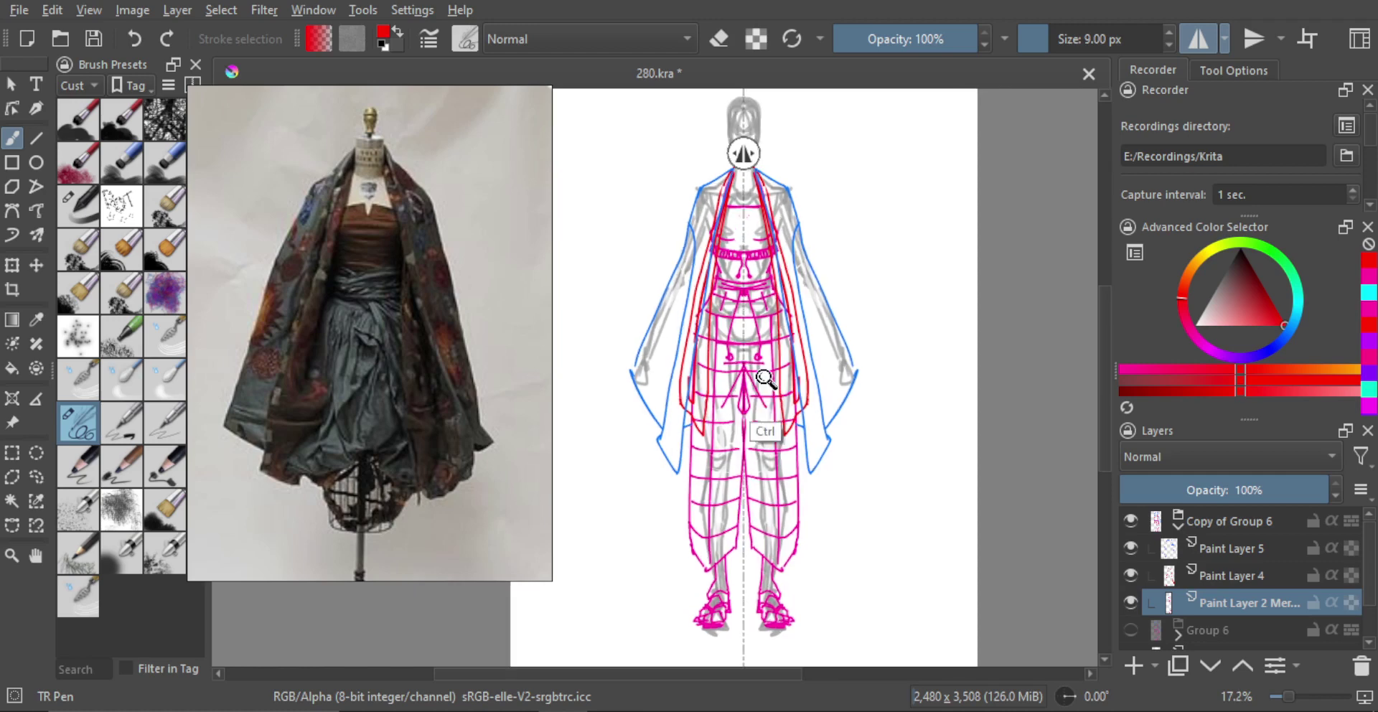
{"action": "left_click", "coordinate": [718, 459], "text": "ctrl"}
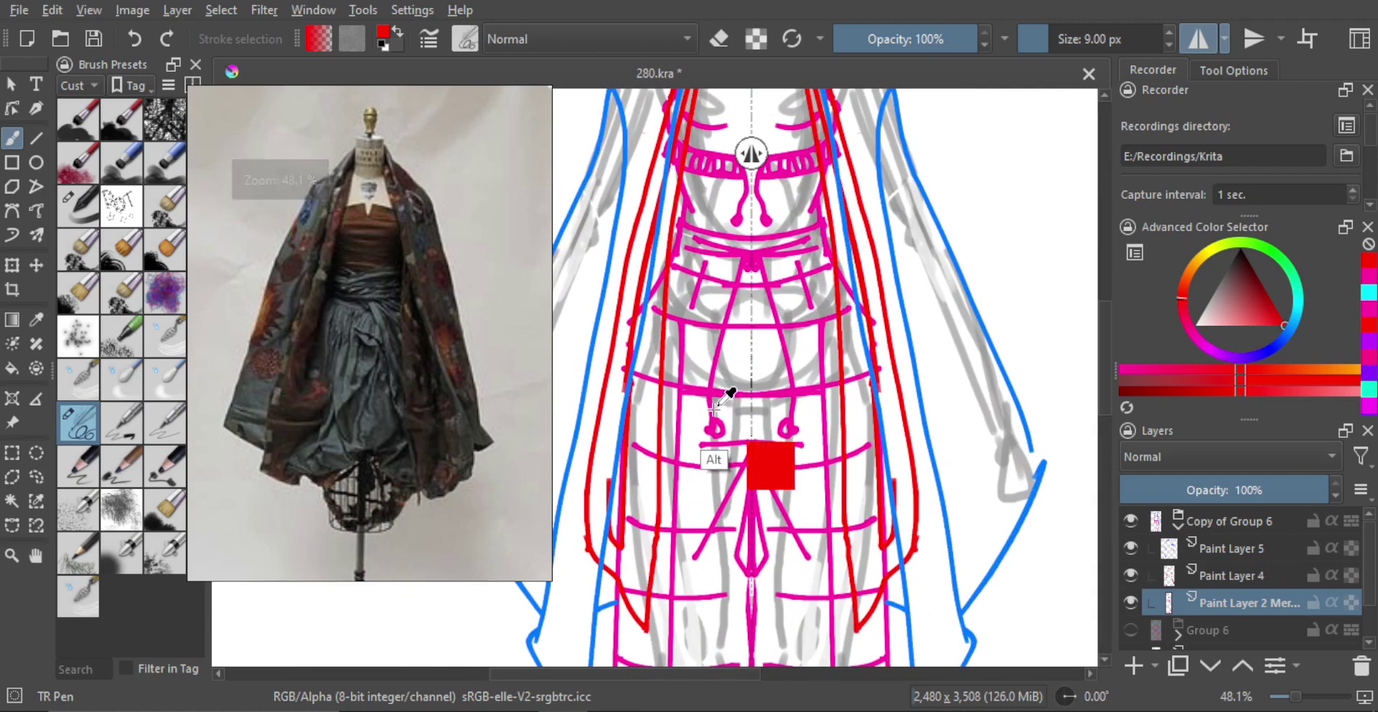
Erase the knot at the waist and the hanging drawstrings from the pink garment with a 17 px eraser.
{"action": "scroll", "coordinate": [717, 460], "scroll_direction": "up", "scroll_amount": 1}
{"action": "key", "text": "e"}
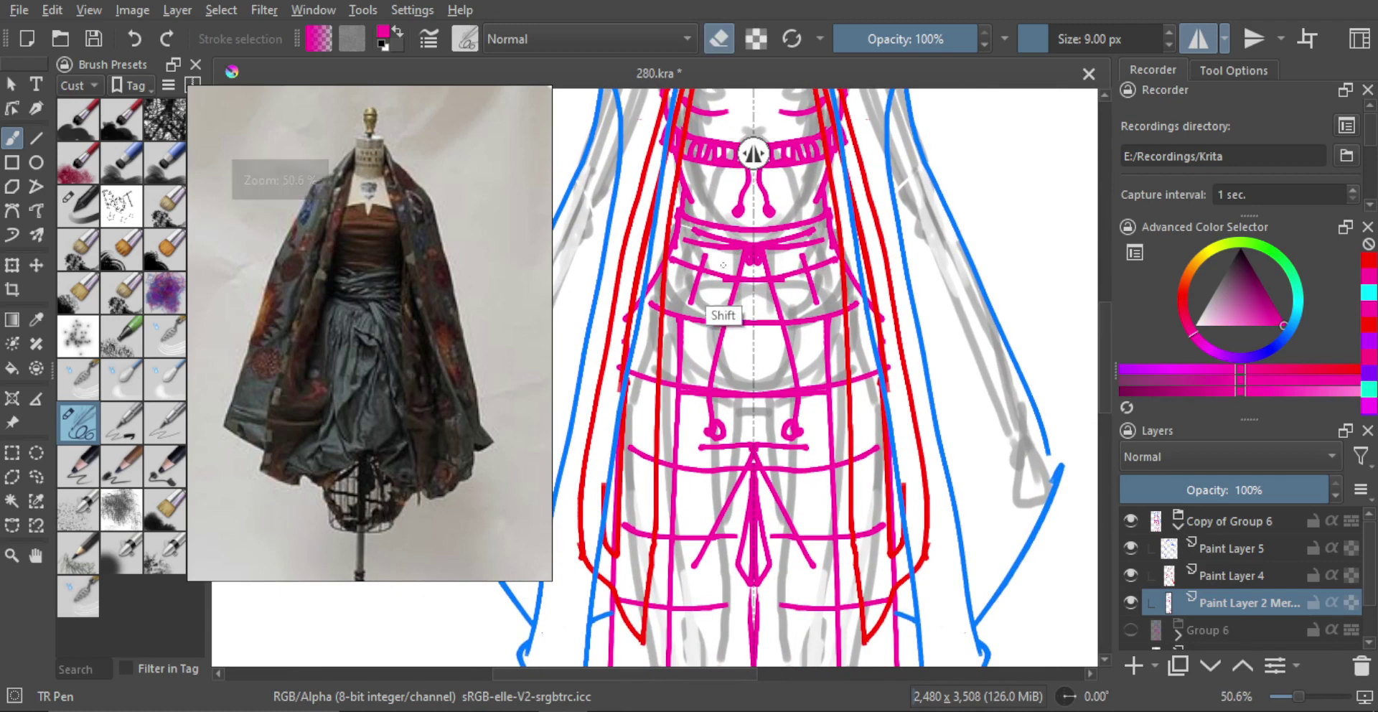
{"action": "left_click_drag", "start_coordinate": [728, 262], "coordinate": [731, 255]}
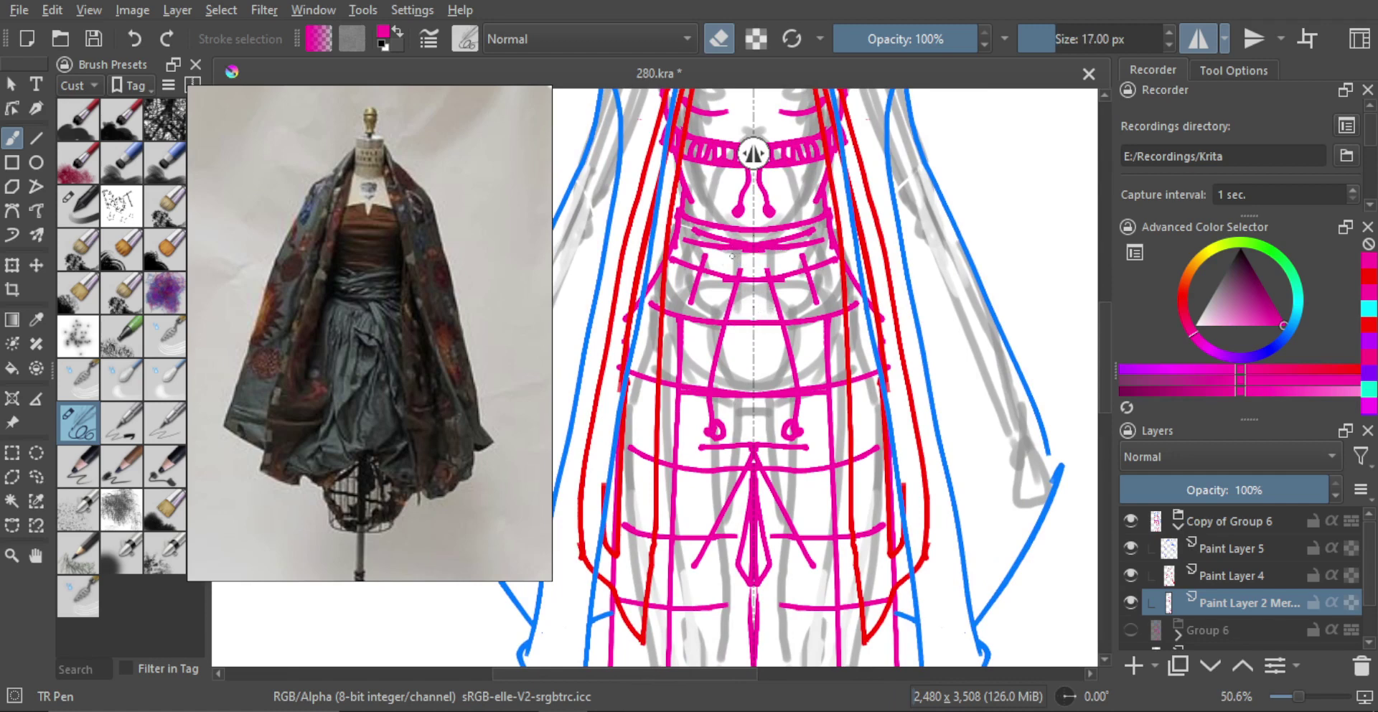
{"action": "mouse_move", "coordinate": [778, 291]}
{"action": "left_mouse_down"}
{"action": "mouse_move", "coordinate": [718, 288]}
{"action": "mouse_move", "coordinate": [750, 358]}
{"action": "mouse_move", "coordinate": [714, 415]}
{"action": "mouse_move", "coordinate": [757, 448]}
{"action": "mouse_move", "coordinate": [765, 490]}
{"action": "left_mouse_up"}
{"action": "left_click_drag", "start_coordinate": [762, 439], "coordinate": [763, 416]}
{"action": "scroll", "coordinate": [763, 415], "scroll_direction": "down", "scroll_amount": 2}
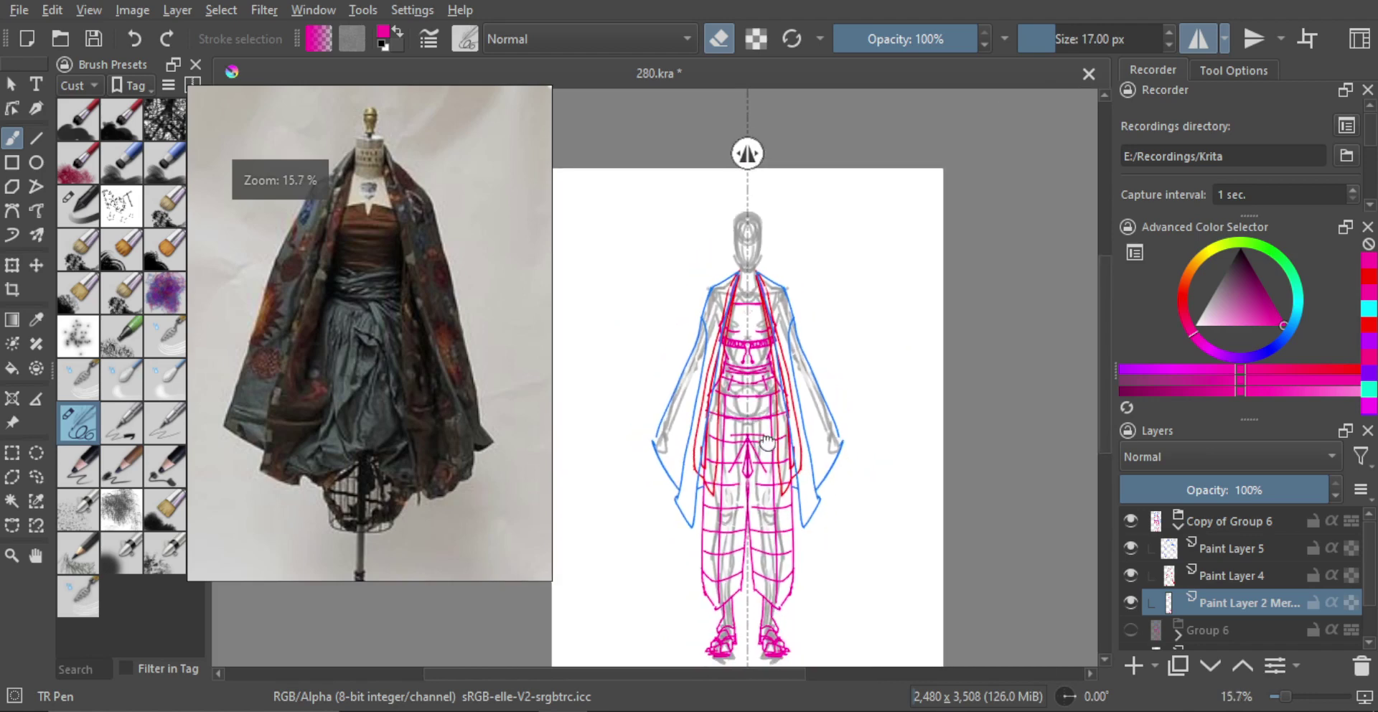
Erase the waistband and upper grid lines of the pink trousers, enlarging the eraser to 29 px.
{"action": "mouse_move", "coordinate": [727, 353]}
{"action": "left_mouse_down"}
{"action": "mouse_move", "coordinate": [746, 364]}
{"action": "mouse_move", "coordinate": [746, 385]}
{"action": "mouse_move", "coordinate": [723, 399]}
{"action": "mouse_move", "coordinate": [739, 468]}
{"action": "left_mouse_up"}
{"action": "key", "text": "bracketright"}
{"action": "key", "text": "bracketright"}
{"action": "key", "text": "bracketright"}
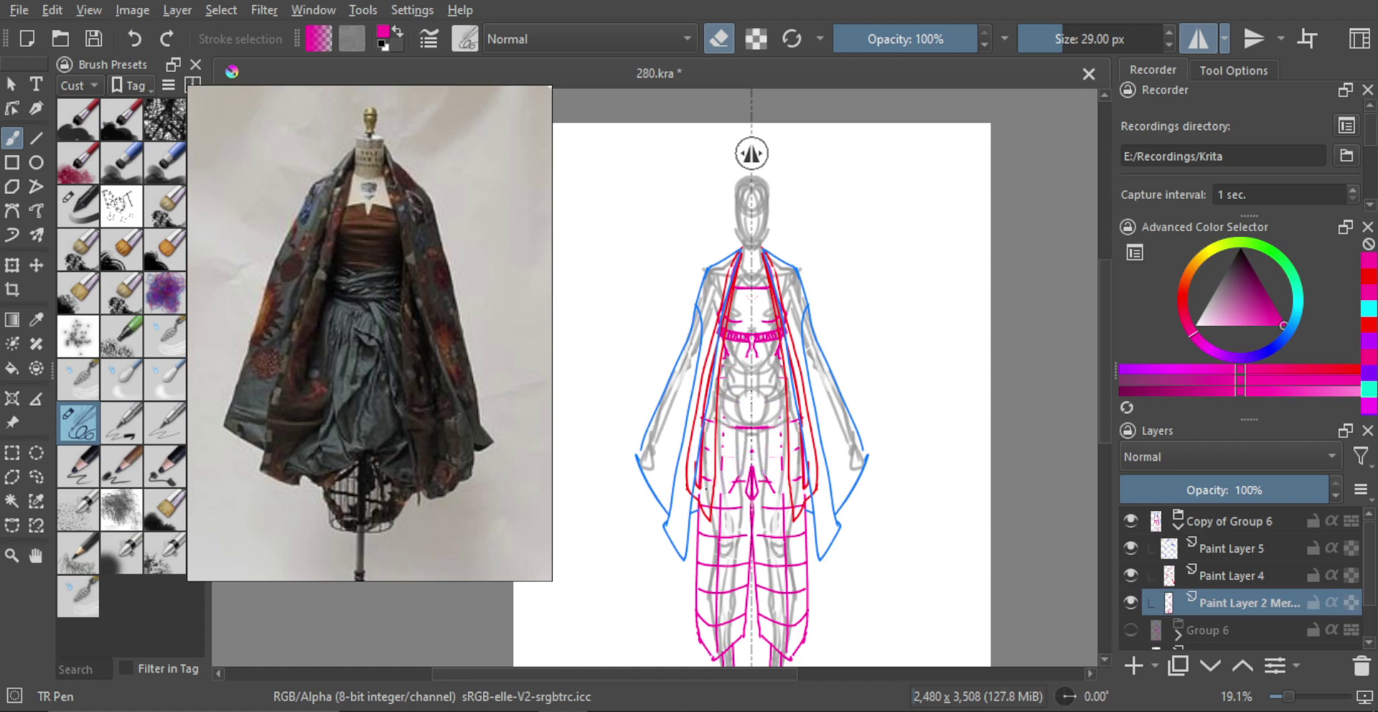
In Copy of Group 6, erase the magenta bodice and hip details, clear the red lapel lines and delete Paint Layer 4.
{"action": "left_click_drag", "start_coordinate": [738, 467], "coordinate": [779, 481]}
{"action": "mouse_move", "coordinate": [721, 332]}
{"action": "left_mouse_down"}
{"action": "mouse_move", "coordinate": [743, 342]}
{"action": "mouse_move", "coordinate": [734, 355]}
{"action": "left_mouse_up"}
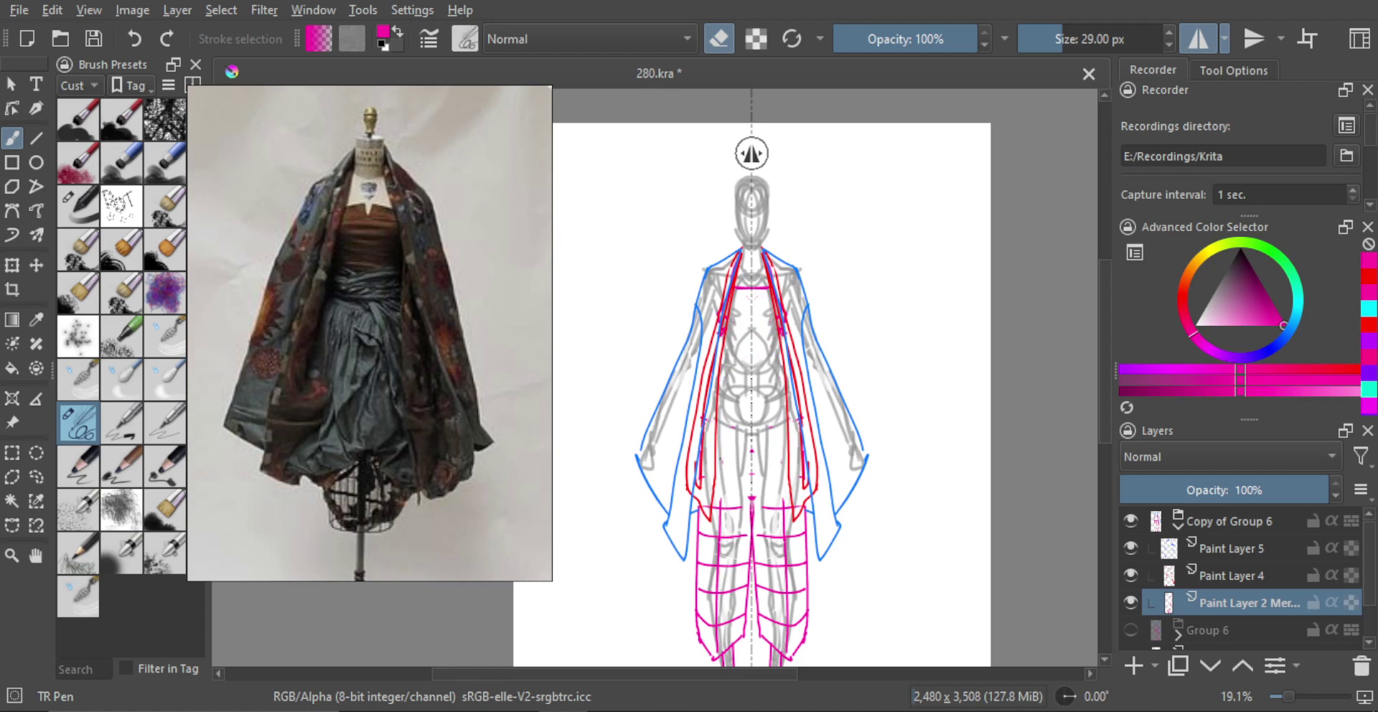
{"action": "left_click", "coordinate": [1223, 575]}
{"action": "left_click_drag", "start_coordinate": [737, 250], "coordinate": [710, 356]}
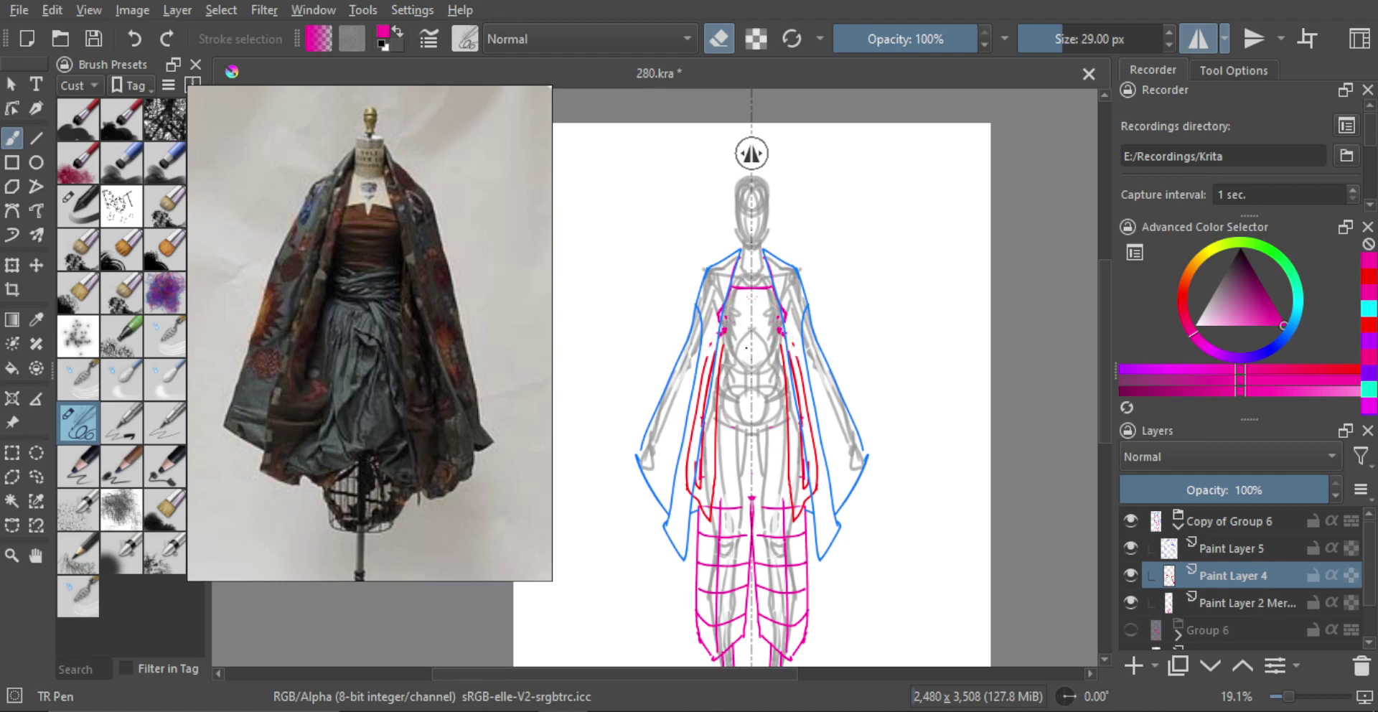
{"action": "left_click_drag", "start_coordinate": [795, 343], "coordinate": [786, 405]}
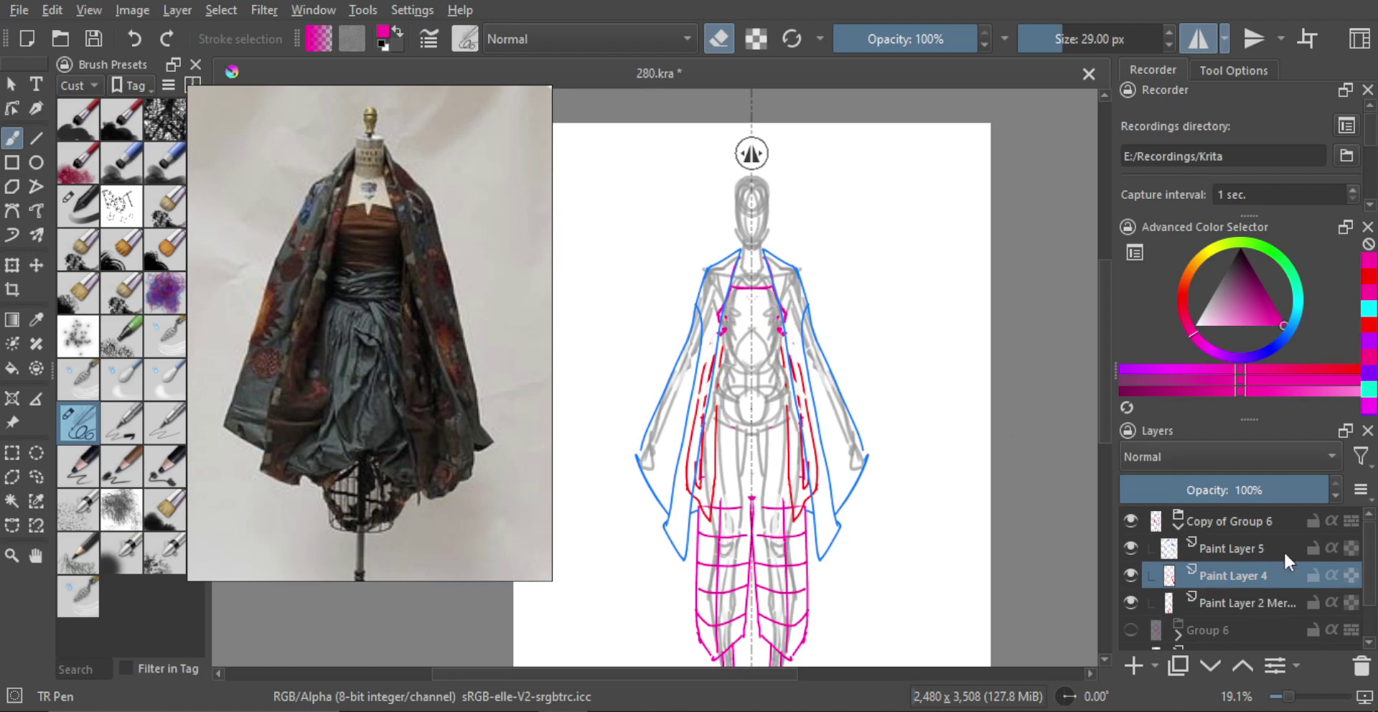
{"action": "left_click", "coordinate": [1361, 664]}
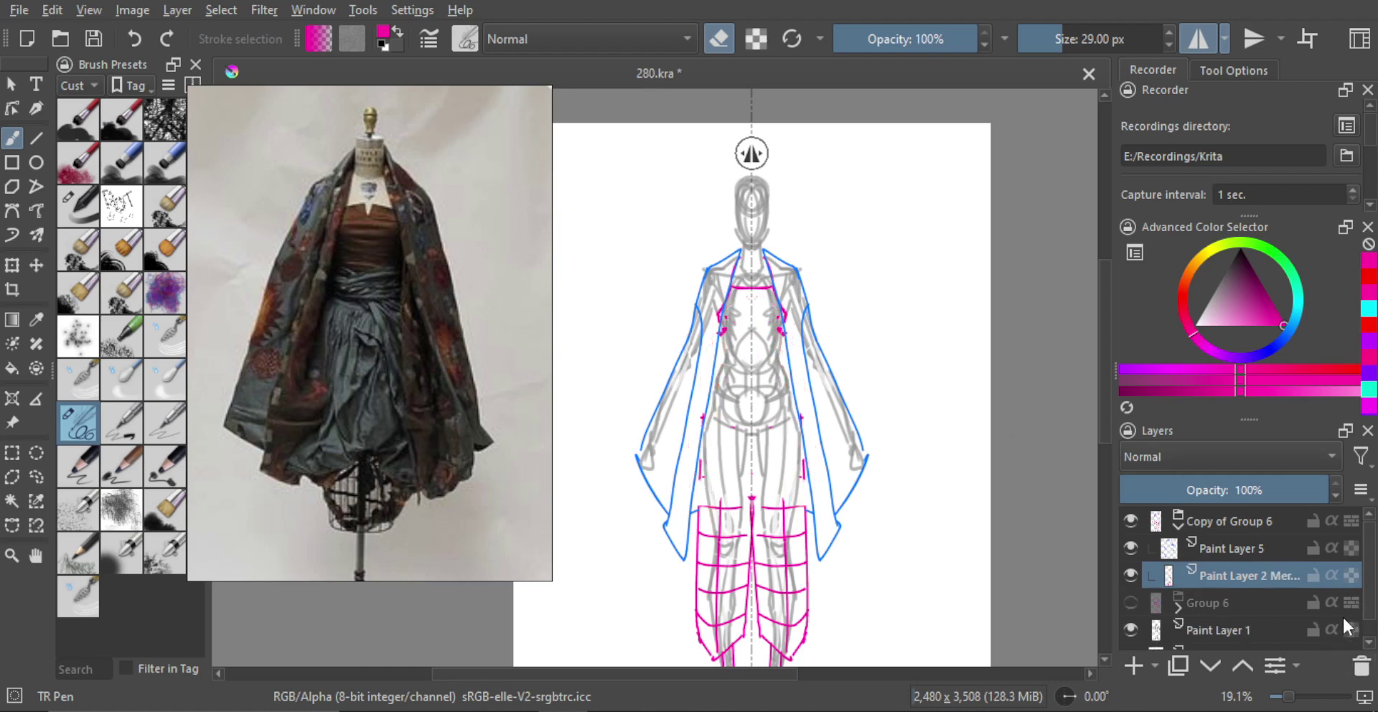
Erase the remaining magenta halter top and hip marks from the merged Paint Layer 2.
{"action": "left_click", "coordinate": [1249, 552]}
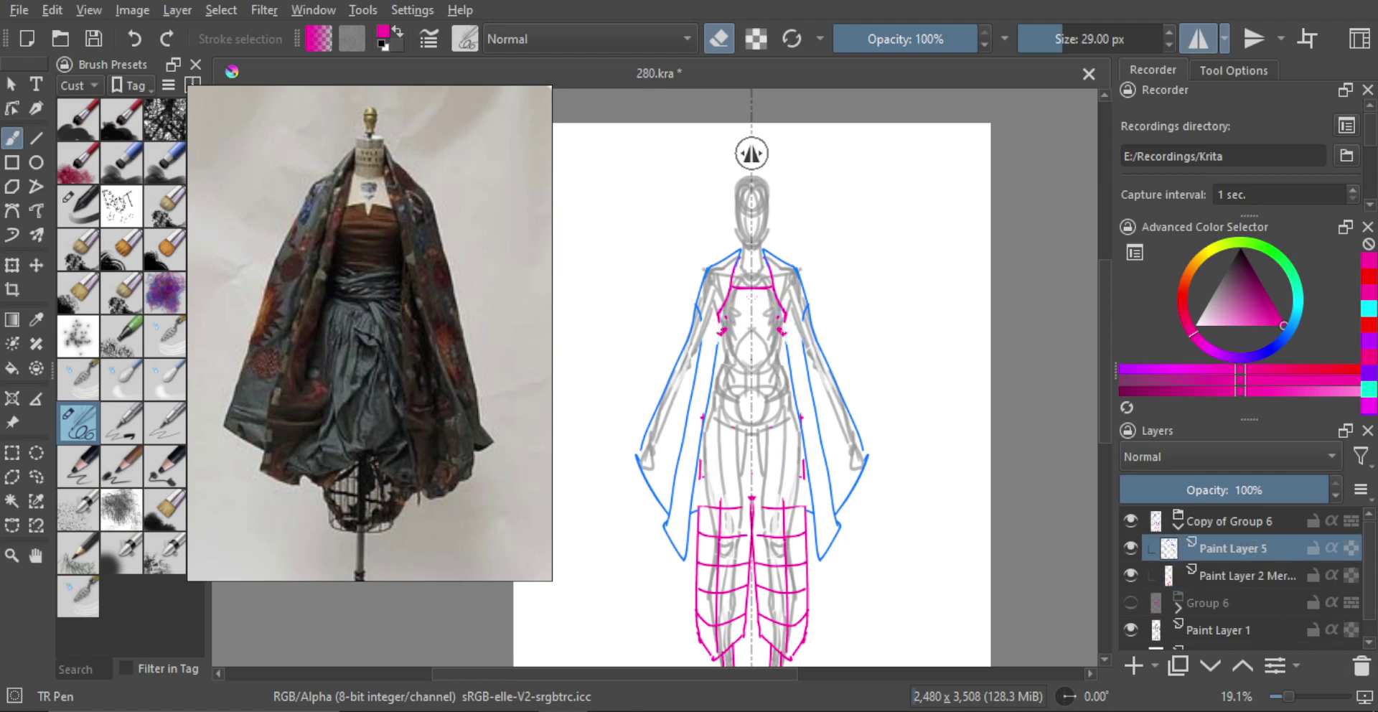
{"action": "left_click", "coordinate": [1227, 574]}
{"action": "left_click_drag", "start_coordinate": [721, 317], "coordinate": [743, 260]}
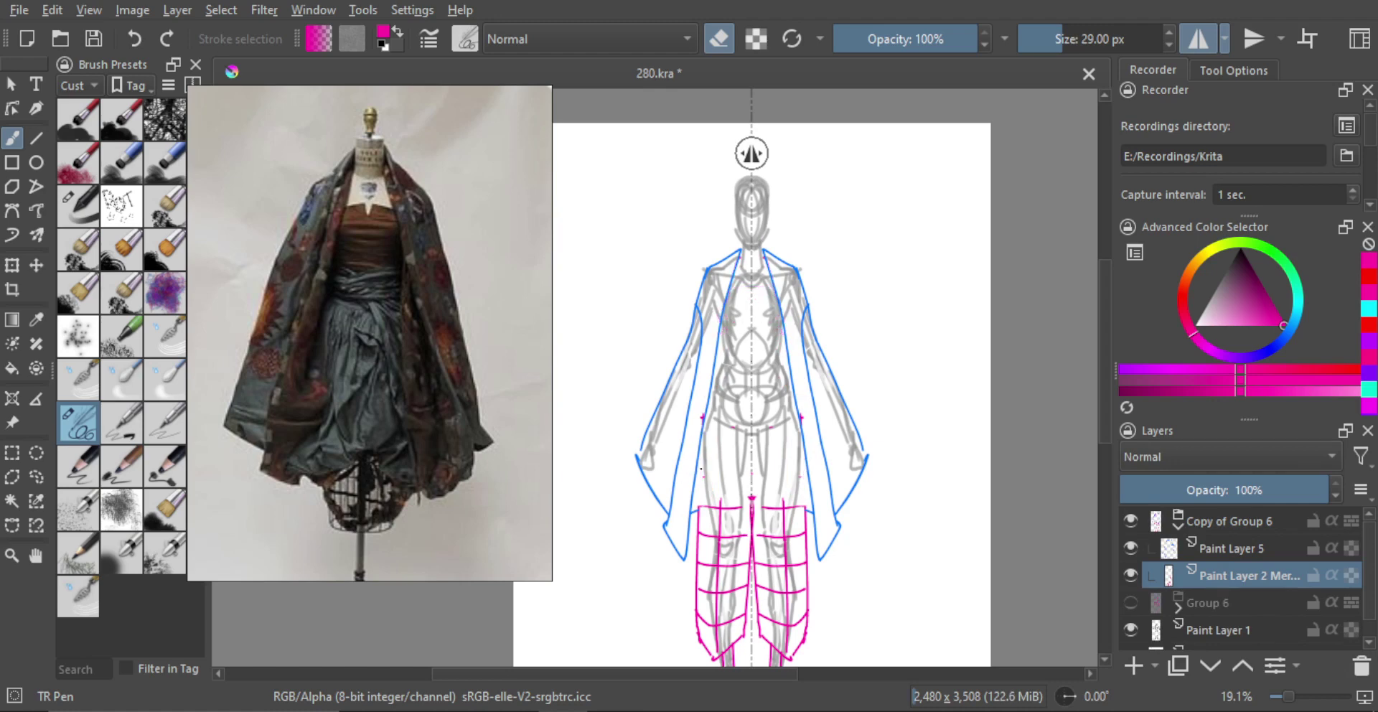
{"action": "mouse_move", "coordinate": [798, 437]}
{"action": "left_mouse_down"}
{"action": "mouse_move", "coordinate": [797, 483]}
{"action": "mouse_move", "coordinate": [778, 437]}
{"action": "left_mouse_up"}
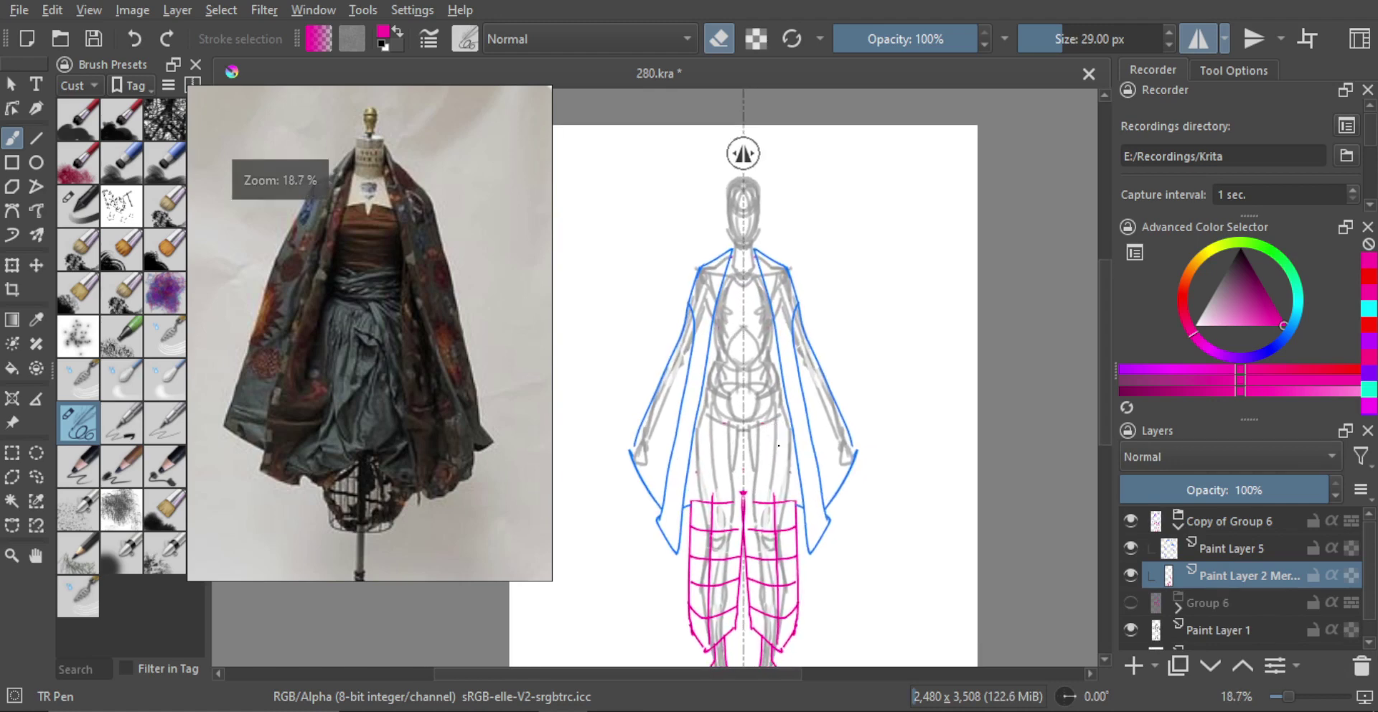
On Paint Layer 5, sample the cape's blue outline colour and clean up the outline near the sleeve cuff.
{"action": "left_click", "coordinate": [1229, 548]}
{"action": "scroll", "coordinate": [630, 485], "scroll_direction": "up", "scroll_amount": 5}
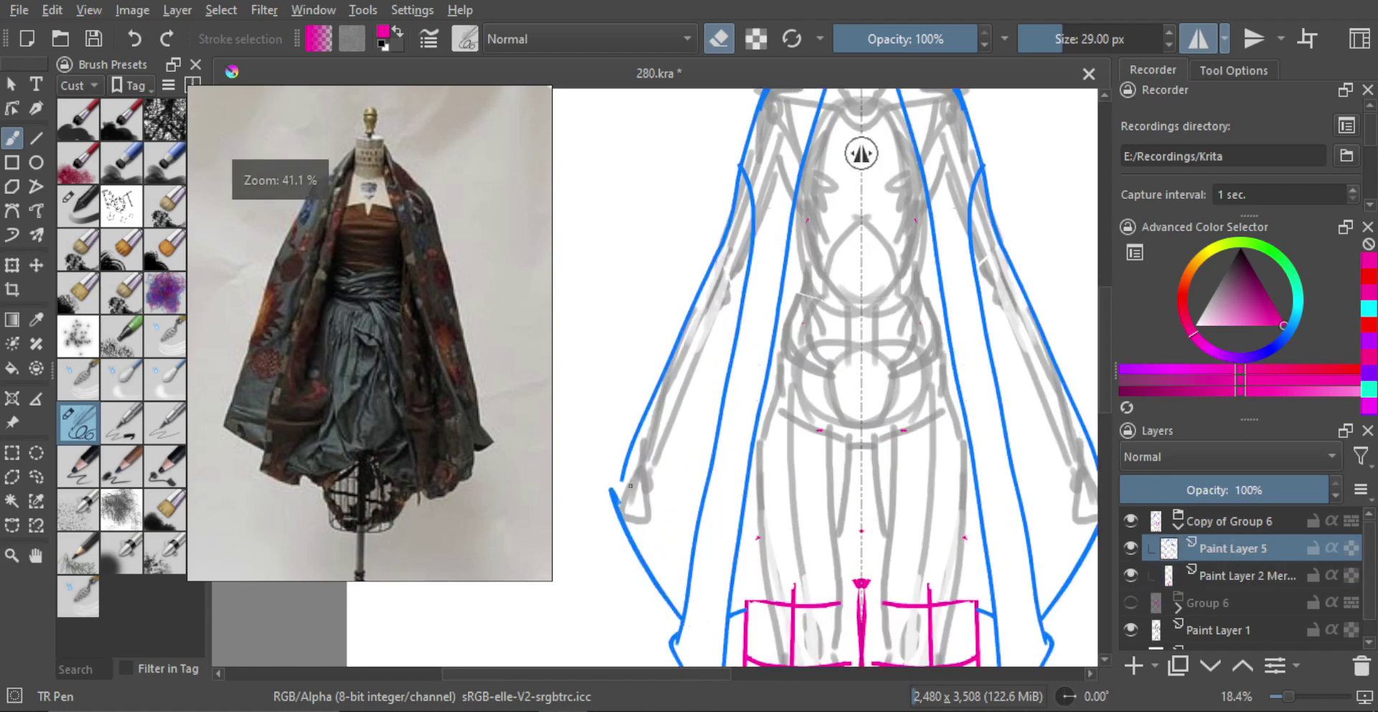
{"action": "left_click", "coordinate": [635, 536], "text": "alt"}
{"action": "left_click_drag", "start_coordinate": [644, 526], "coordinate": [651, 468]}
{"action": "key", "text": "e"}
{"action": "scroll", "coordinate": [651, 468], "scroll_direction": "down", "scroll_amount": 2}
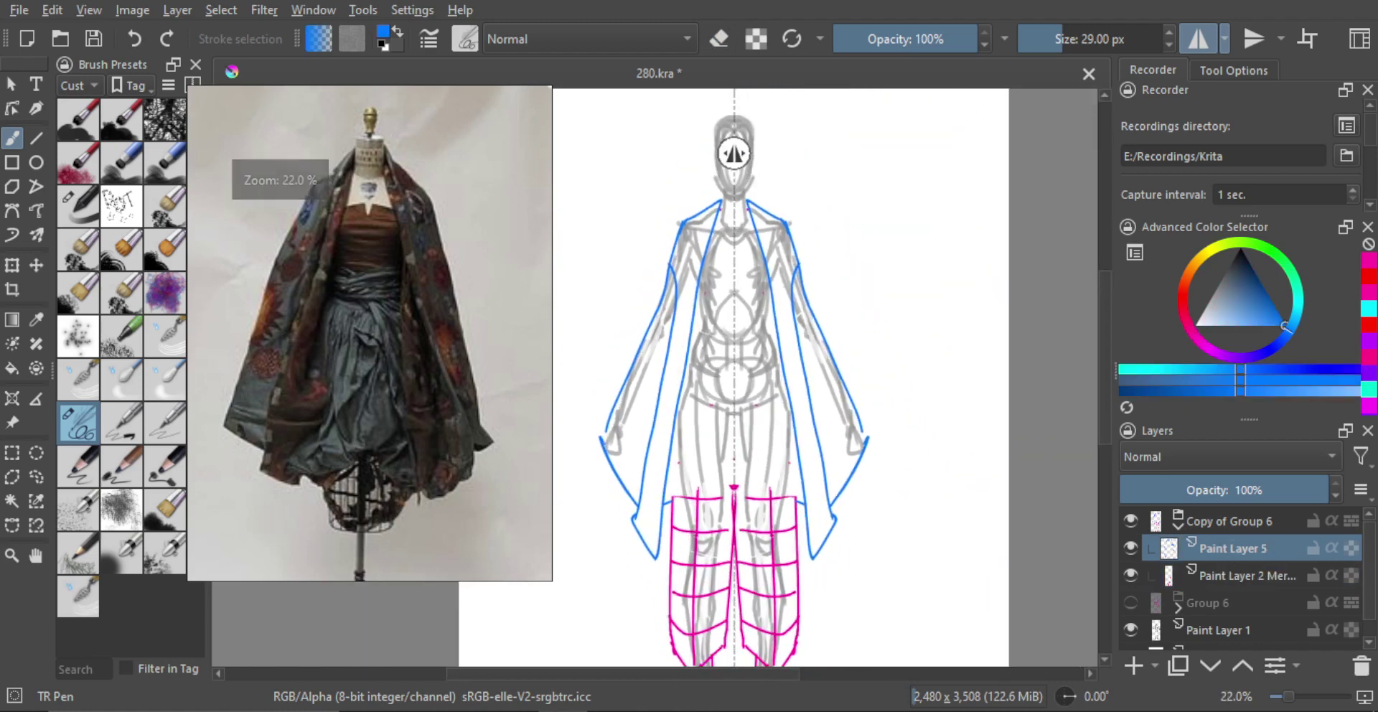
Draw a curved blue back hem joining the two lower cape points across the thighs.
{"action": "scroll", "coordinate": [665, 509], "scroll_direction": "up", "scroll_amount": 1}
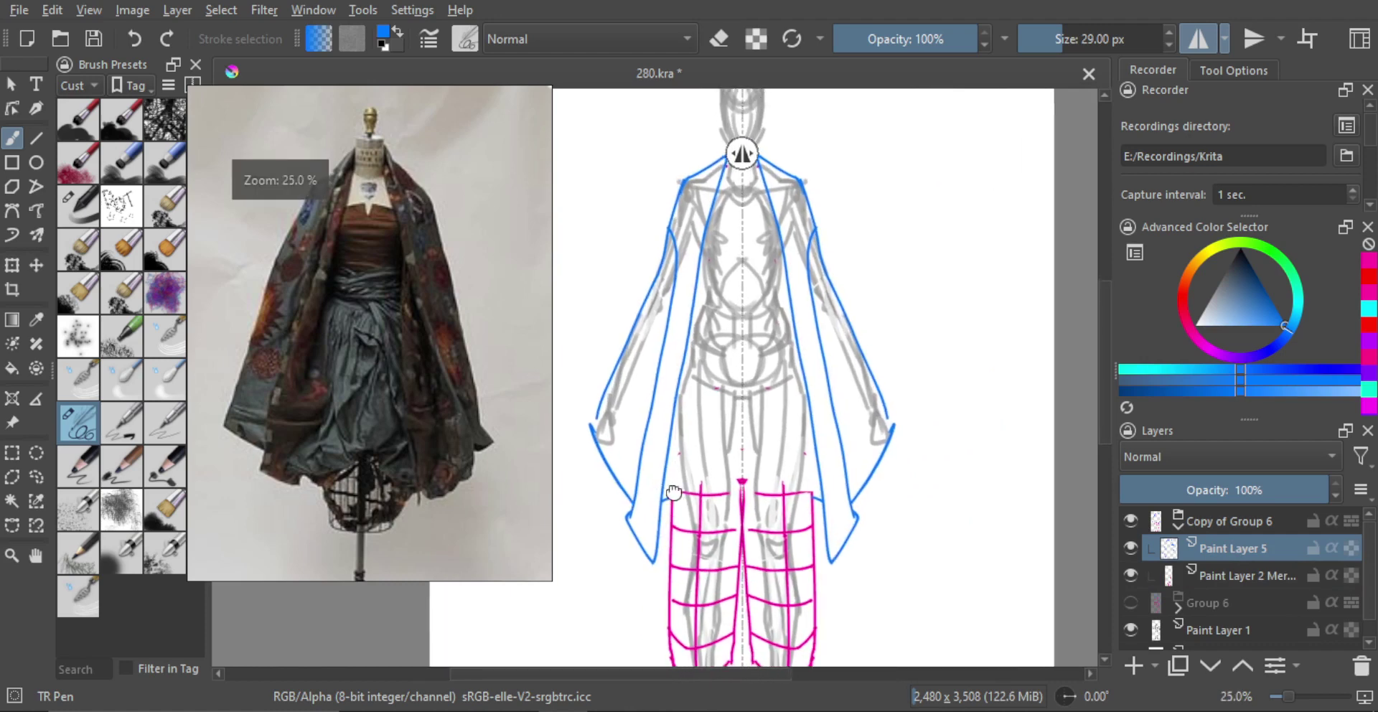
{"action": "mouse_move", "coordinate": [665, 509]}
{"action": "left_mouse_down"}
{"action": "mouse_move", "coordinate": [661, 473]}
{"action": "mouse_move", "coordinate": [680, 463]}
{"action": "mouse_move", "coordinate": [662, 470]}
{"action": "left_mouse_up"}
{"action": "key", "text": "ctrl+z"}
{"action": "mouse_move", "coordinate": [630, 482]}
{"action": "left_mouse_down"}
{"action": "mouse_move", "coordinate": [733, 438]}
{"action": "mouse_move", "coordinate": [704, 467]}
{"action": "mouse_move", "coordinate": [738, 458]}
{"action": "left_mouse_up"}
{"action": "key", "text": "ctrl+z"}
{"action": "key", "text": "ctrl+z"}
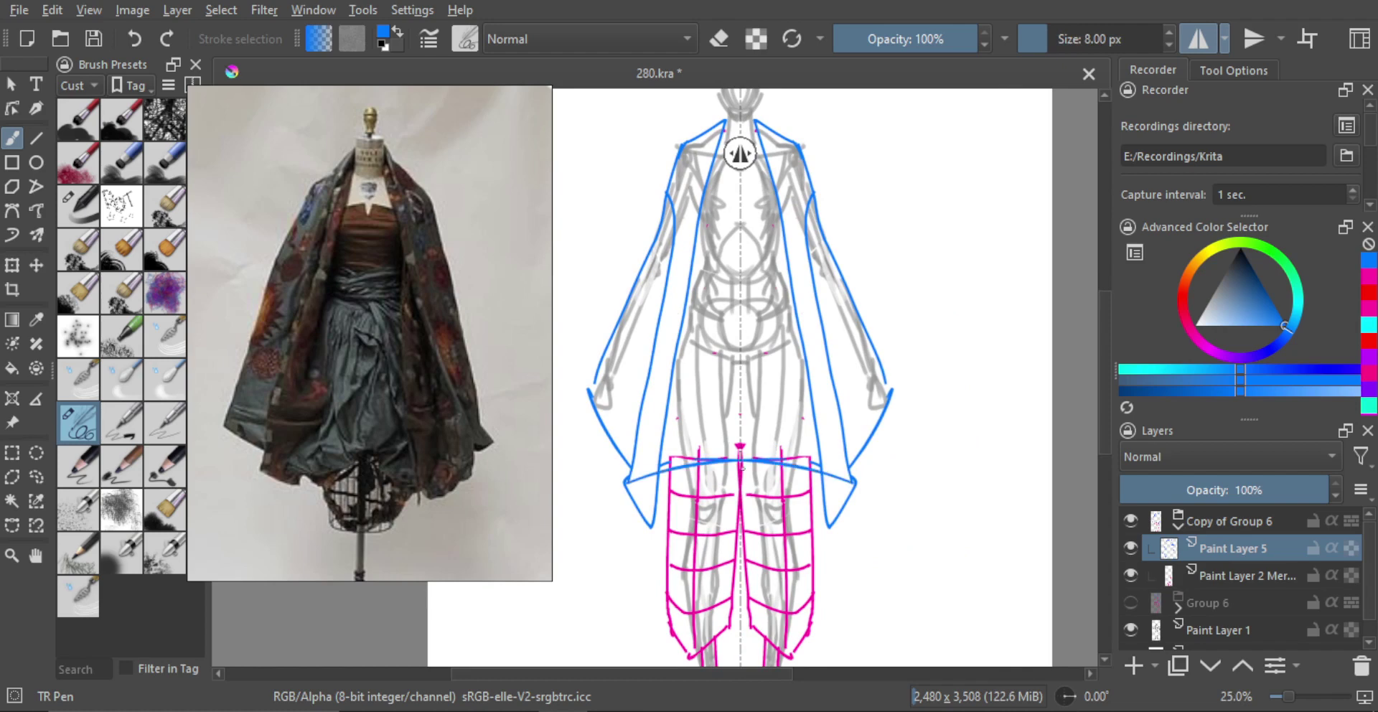
{"action": "key", "text": "ctrl+z"}
{"action": "left_click_drag", "start_coordinate": [637, 482], "coordinate": [740, 450]}
{"action": "key", "text": "ctrl+z"}
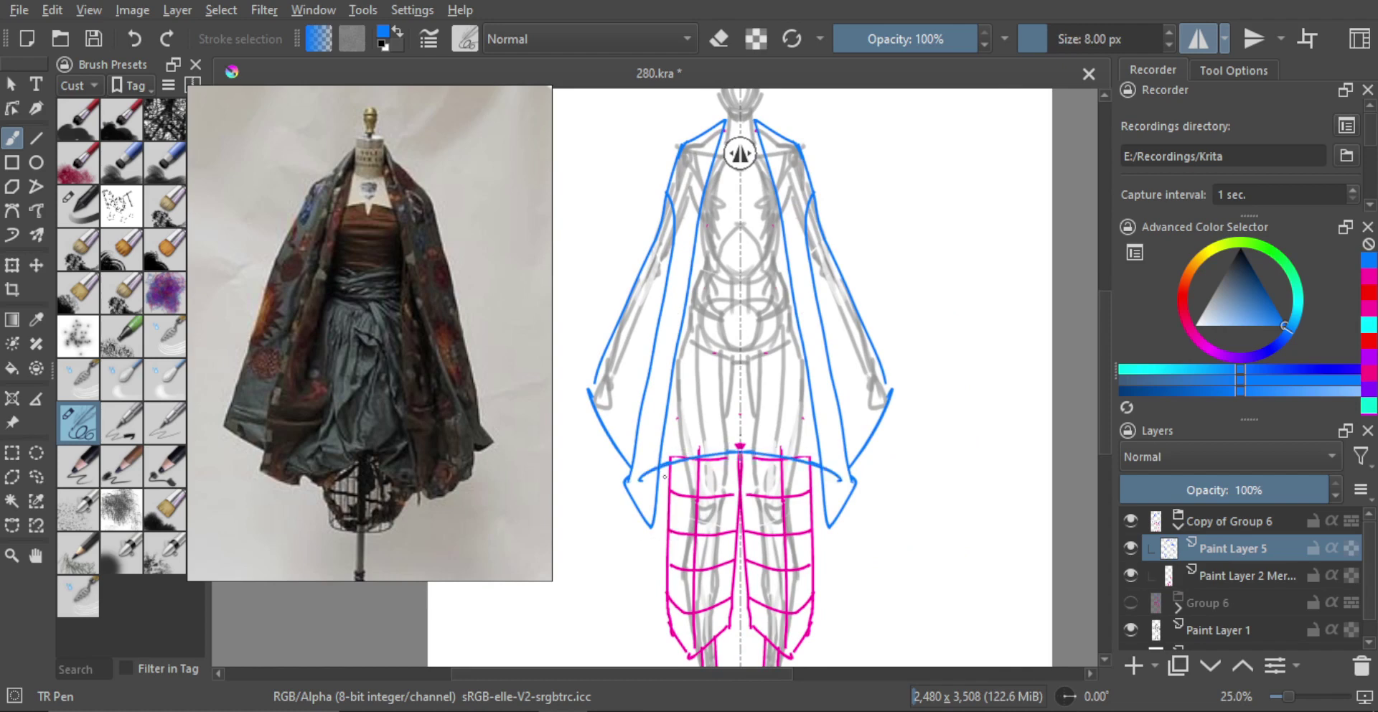
Erase the inner front edges of the blue cape from the neck down to the hem on Paint Layer 5.
{"action": "key", "text": "e"}
{"action": "scroll", "coordinate": [660, 460], "scroll_direction": "up", "scroll_amount": 2}
{"action": "scroll", "coordinate": [663, 460], "scroll_direction": "down", "scroll_amount": 2}
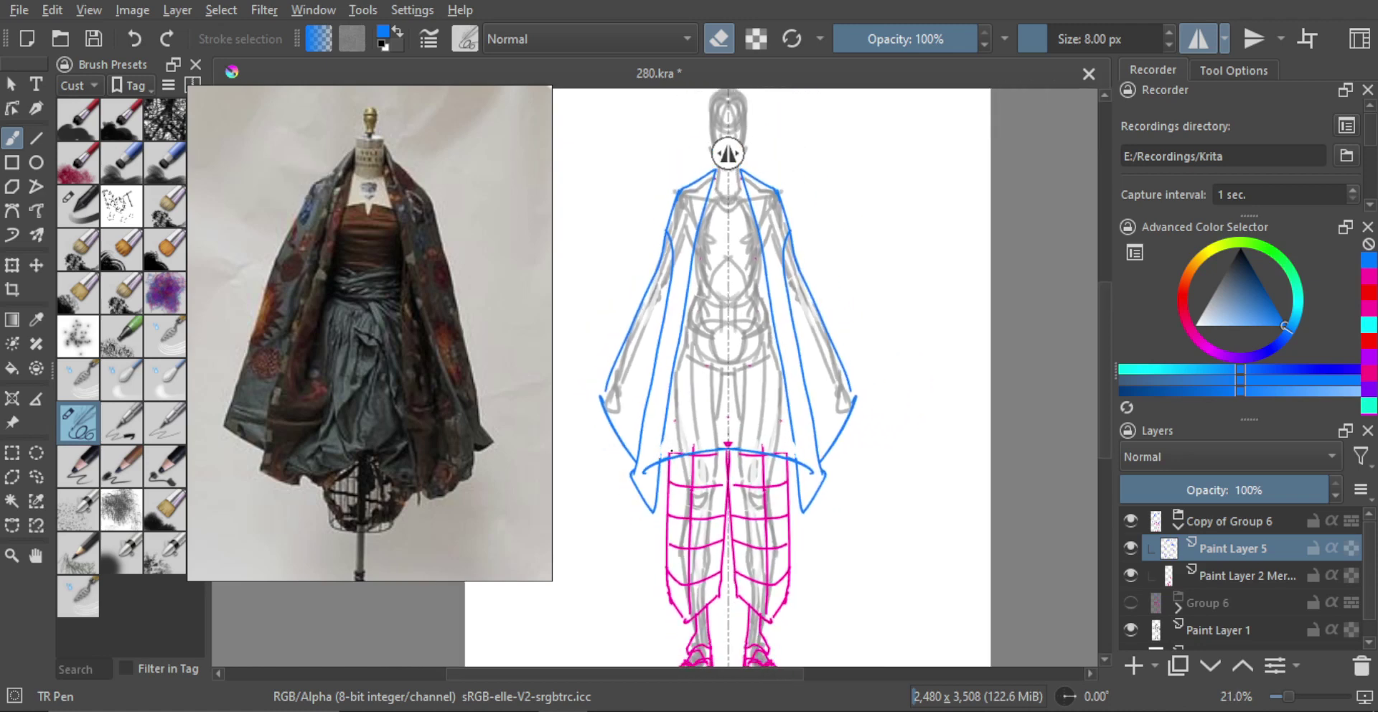
{"action": "mouse_move", "coordinate": [669, 406]}
{"action": "left_mouse_down"}
{"action": "mouse_move", "coordinate": [668, 387]}
{"action": "mouse_move", "coordinate": [682, 423]}
{"action": "left_mouse_up"}
{"action": "mouse_move", "coordinate": [674, 376]}
{"action": "left_mouse_down"}
{"action": "mouse_move", "coordinate": [697, 298]}
{"action": "mouse_move", "coordinate": [676, 398]}
{"action": "left_mouse_up"}
{"action": "scroll", "coordinate": [702, 327], "scroll_direction": "down", "scroll_amount": 1}
{"action": "scroll", "coordinate": [702, 331], "scroll_direction": "up", "scroll_amount": 2}
{"action": "left_click_drag", "start_coordinate": [698, 294], "coordinate": [709, 265]}
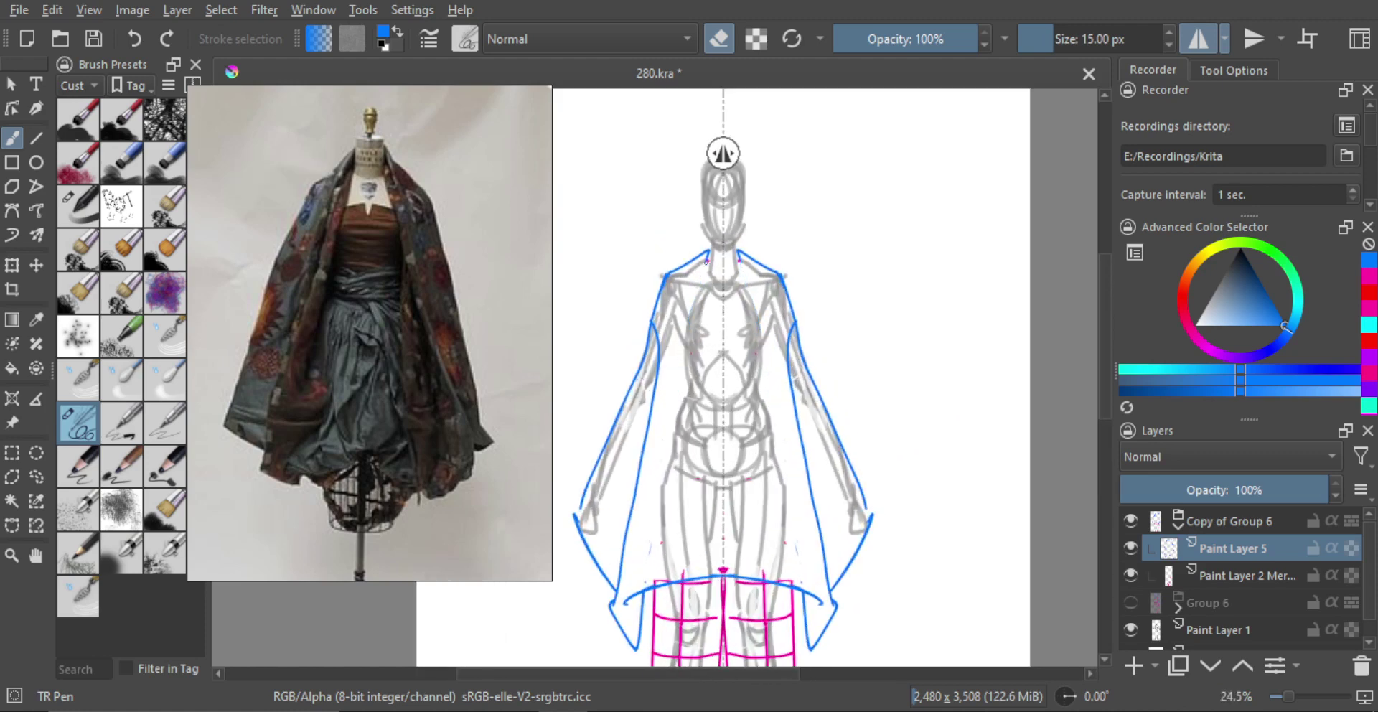
{"action": "left_click_drag", "start_coordinate": [722, 255], "coordinate": [737, 304]}
{"action": "left_click_drag", "start_coordinate": [737, 305], "coordinate": [733, 289]}
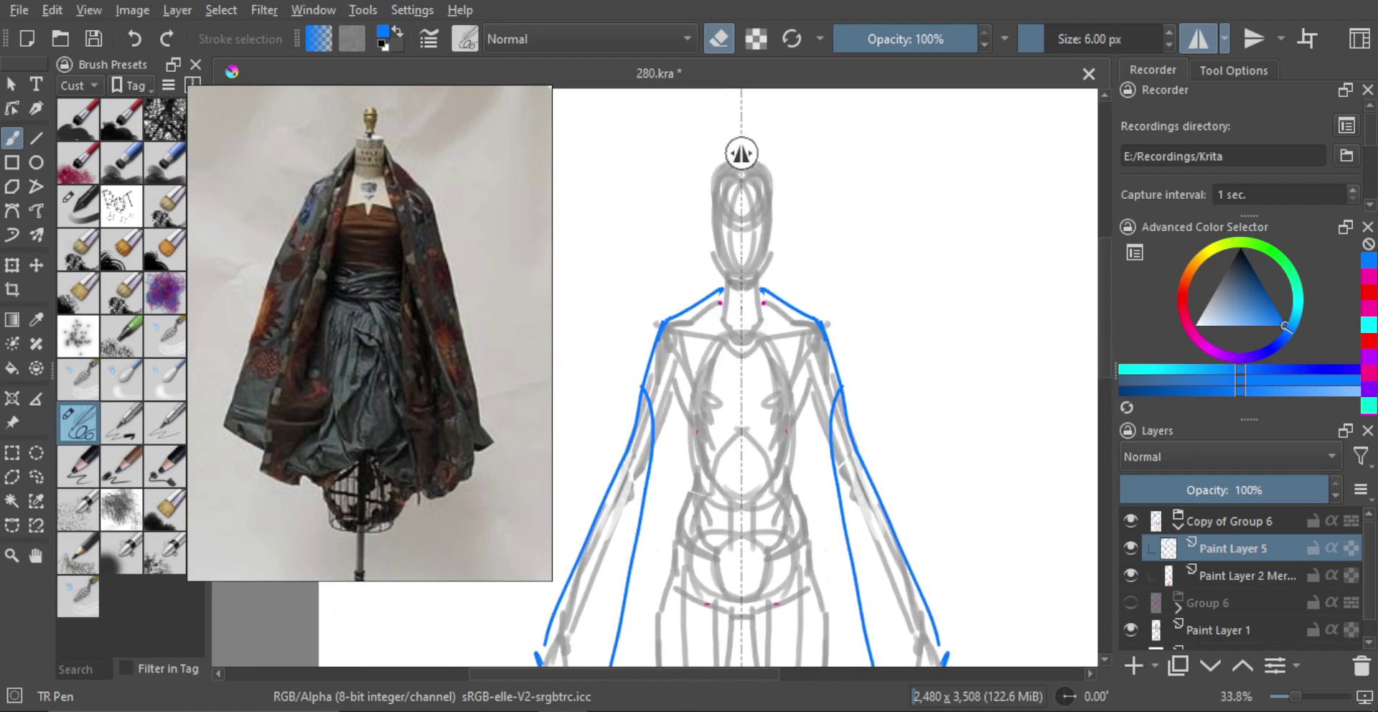
Draw a curved blue neckline connecting the two cape shoulders across the back of the neck.
{"action": "key", "text": "e"}
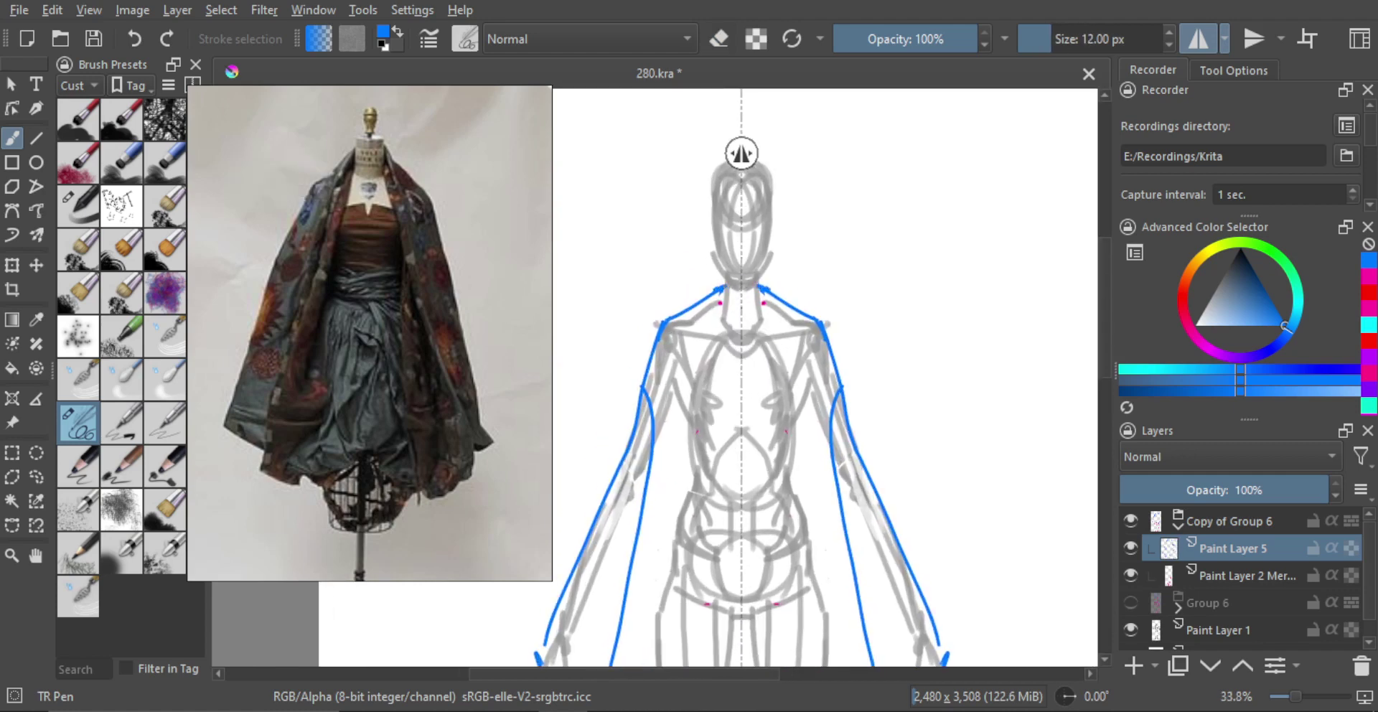
{"action": "key", "text": "ctrl+z"}
{"action": "key", "text": "ctrl+z"}
{"action": "left_click_drag", "start_coordinate": [704, 303], "coordinate": [742, 280]}
{"action": "scroll", "coordinate": [722, 330], "scroll_direction": "down", "scroll_amount": 4}
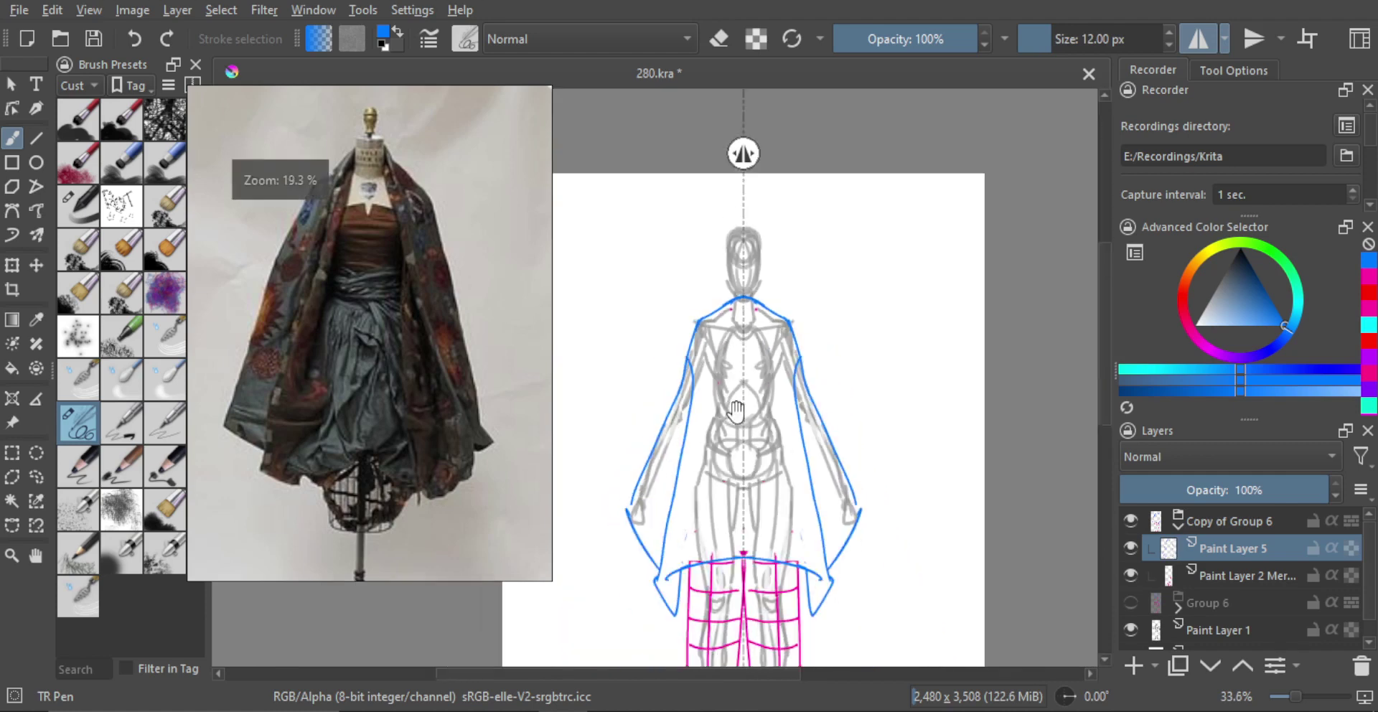
{"action": "scroll", "coordinate": [719, 377], "scroll_direction": "up", "scroll_amount": 2}
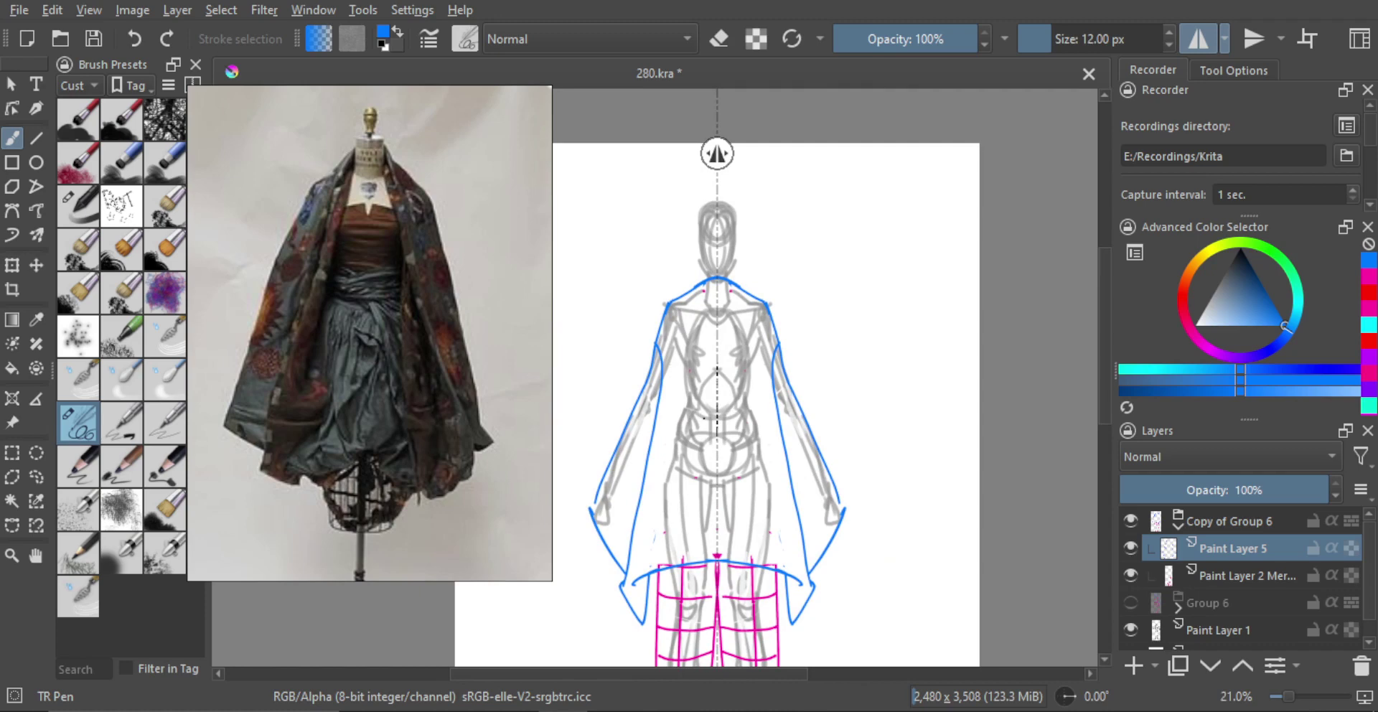
Hide Copy of Group 6, show and expand Group 6, hide its Paint Layer 4 and select Paint Layer 5.
{"action": "left_click", "coordinate": [1178, 523]}
{"action": "left_click", "coordinate": [1131, 520]}
{"action": "left_click", "coordinate": [1130, 549]}
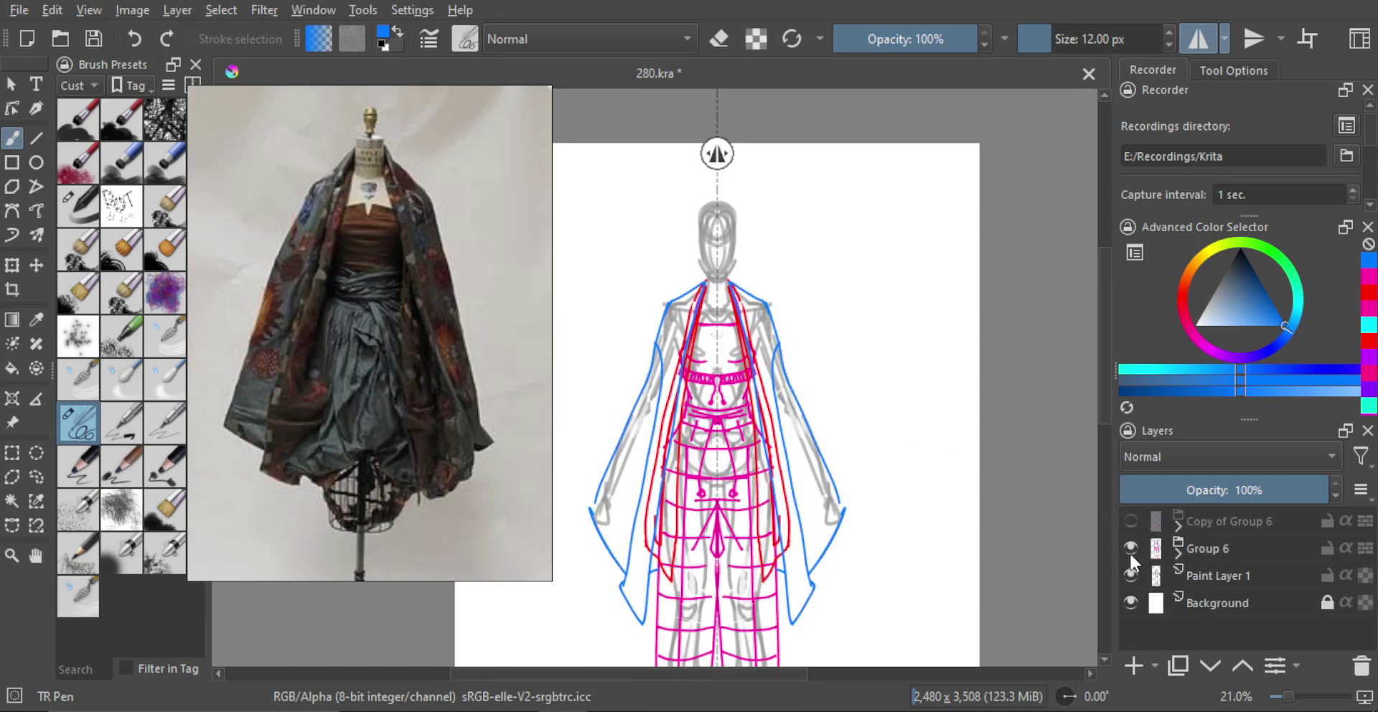
{"action": "left_click", "coordinate": [1207, 547]}
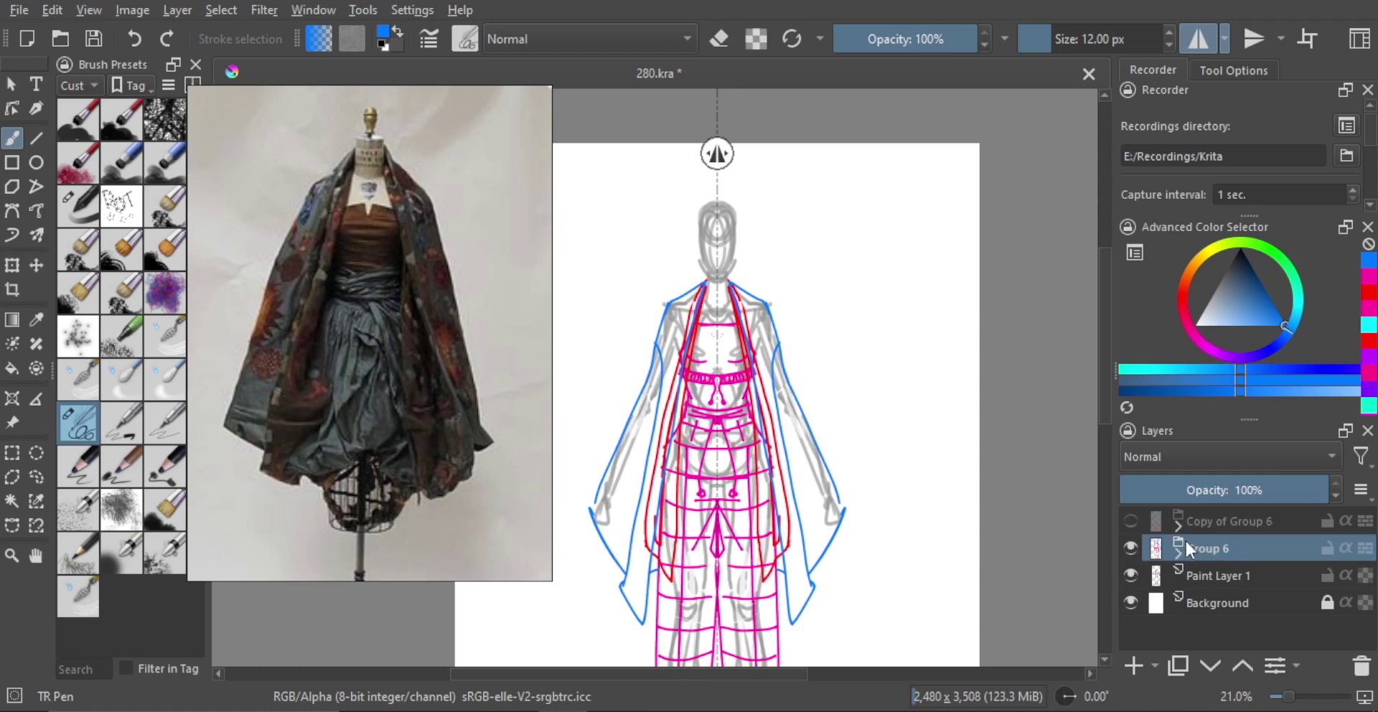
{"action": "scroll", "coordinate": [685, 471], "scroll_direction": "up", "scroll_amount": 2}
{"action": "left_click", "coordinate": [1177, 552]}
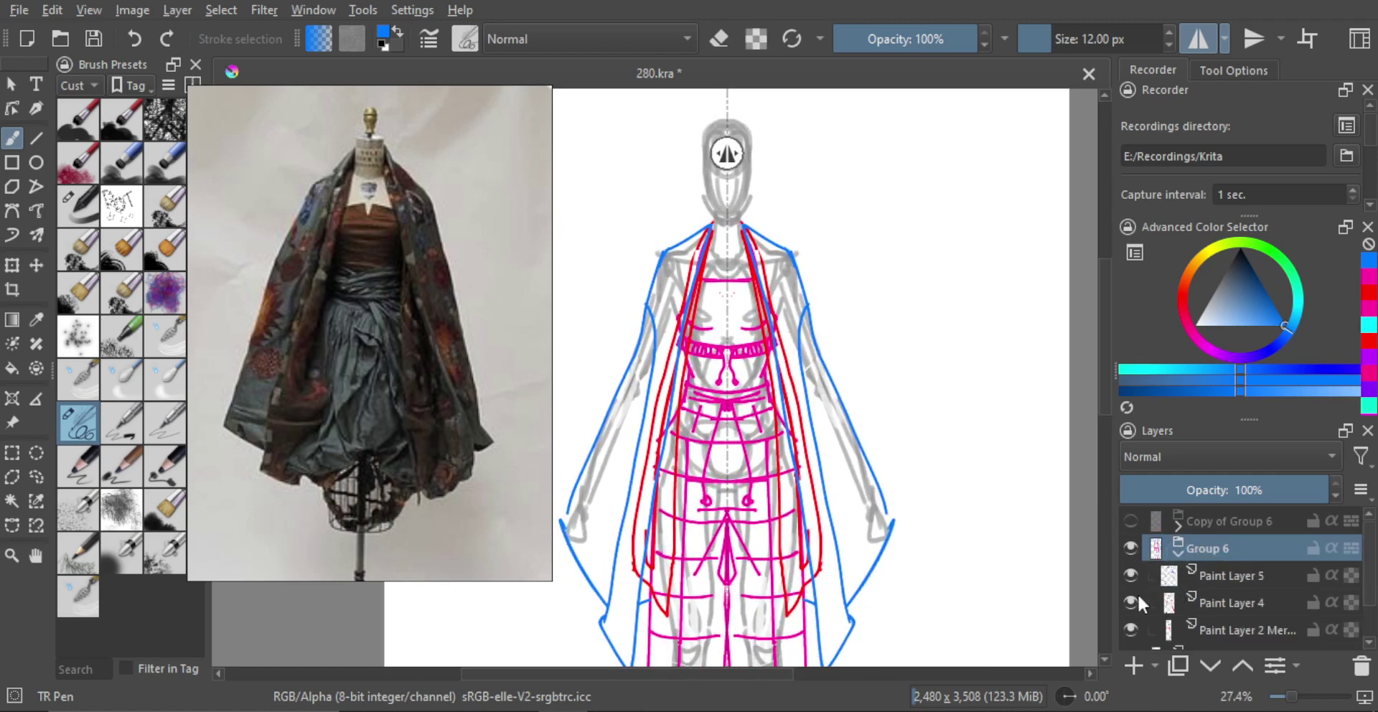
{"action": "left_click", "coordinate": [1131, 600]}
{"action": "left_click", "coordinate": [1174, 580]}
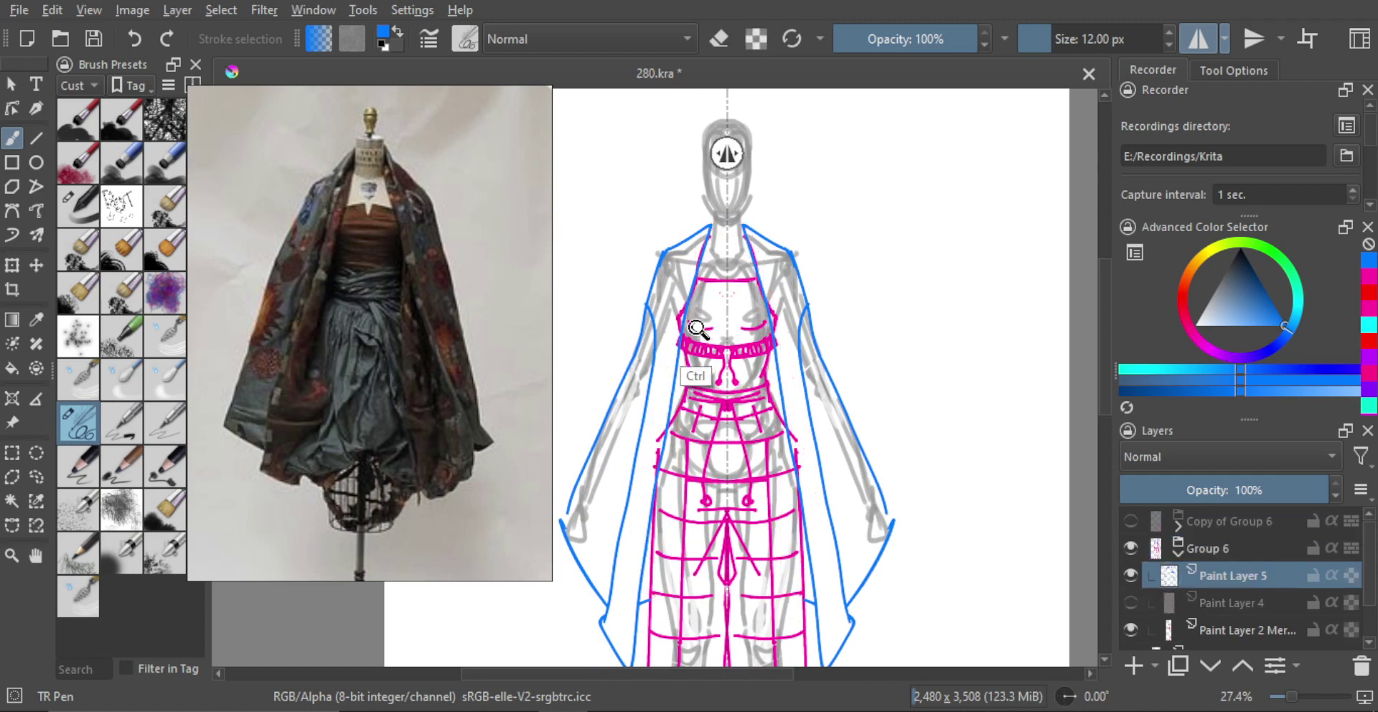
{"action": "scroll", "coordinate": [697, 329], "scroll_direction": "up", "scroll_amount": 1}
{"action": "key", "text": "e"}
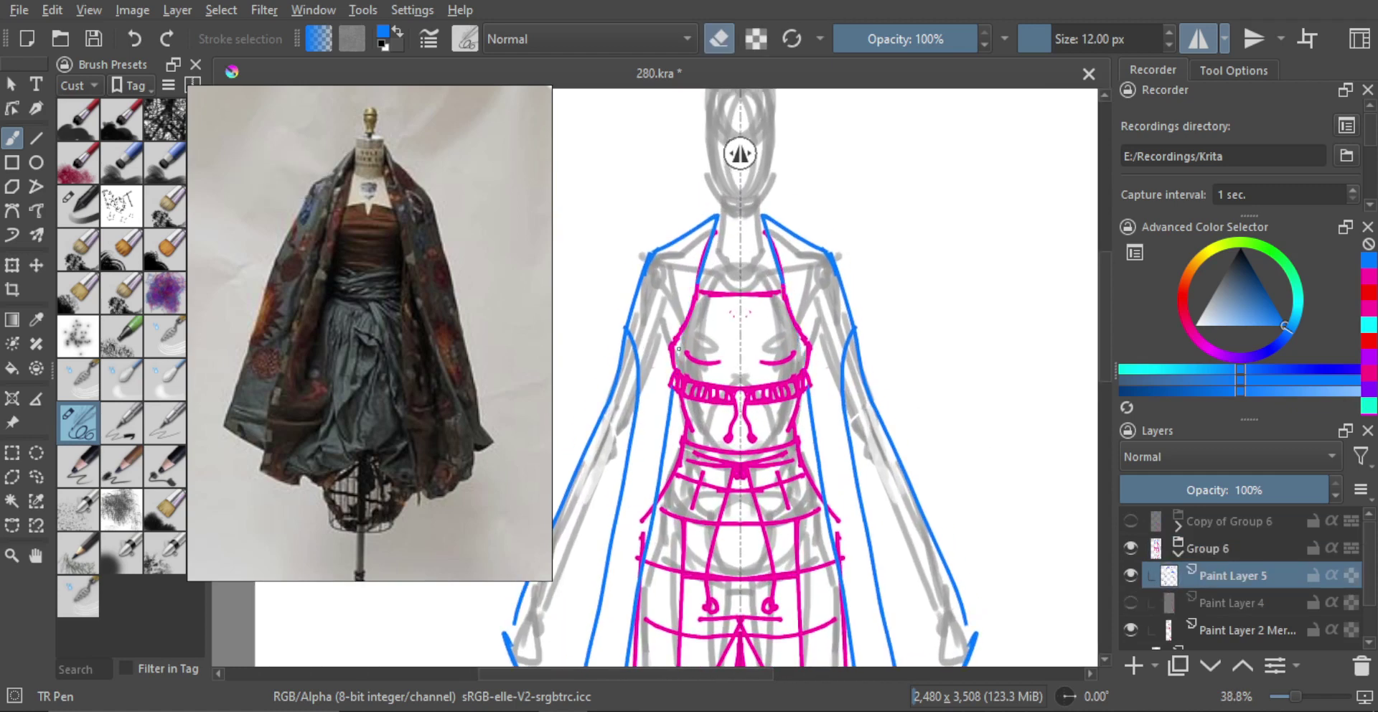
{"action": "key", "text": "e"}
{"action": "left_click_drag", "start_coordinate": [709, 251], "coordinate": [666, 406]}
{"action": "key", "text": "ctrl+z"}
{"action": "key", "text": "ctrl+z"}
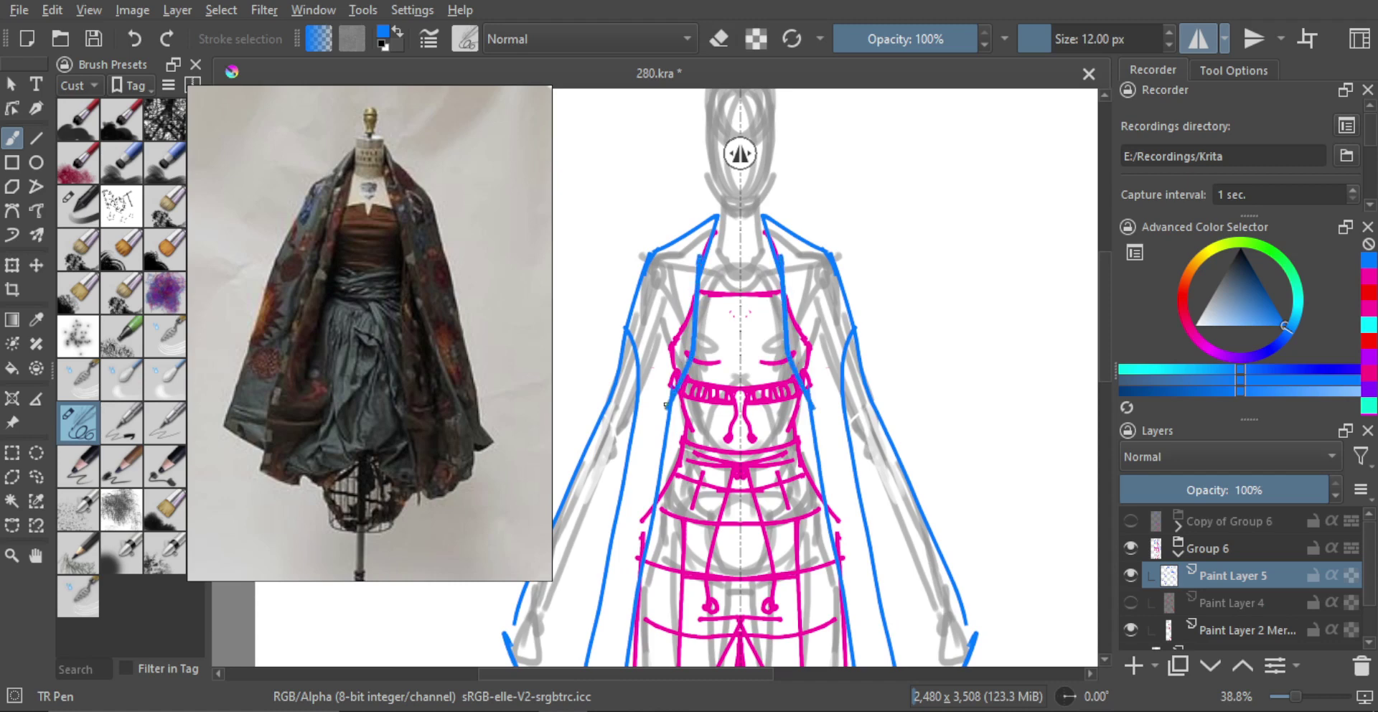
{"action": "key", "text": "ctrl+z"}
{"action": "left_click_drag", "start_coordinate": [716, 221], "coordinate": [709, 325]}
{"action": "key", "text": "ctrl+z"}
{"action": "mouse_move", "coordinate": [719, 219]}
{"action": "left_mouse_down"}
{"action": "mouse_move", "coordinate": [710, 327]}
{"action": "mouse_move", "coordinate": [673, 418]}
{"action": "left_mouse_up"}
{"action": "key", "text": "ctrl+z"}
{"action": "key", "text": "ctrl+z"}
{"action": "mouse_move", "coordinate": [718, 219]}
{"action": "left_mouse_down"}
{"action": "mouse_move", "coordinate": [709, 349]}
{"action": "mouse_move", "coordinate": [664, 521]}
{"action": "left_mouse_up"}
{"action": "mouse_move", "coordinate": [706, 413]}
{"action": "left_mouse_down"}
{"action": "mouse_move", "coordinate": [706, 495]}
{"action": "mouse_move", "coordinate": [706, 463]}
{"action": "left_mouse_up"}
{"action": "key", "text": "ctrl+z"}
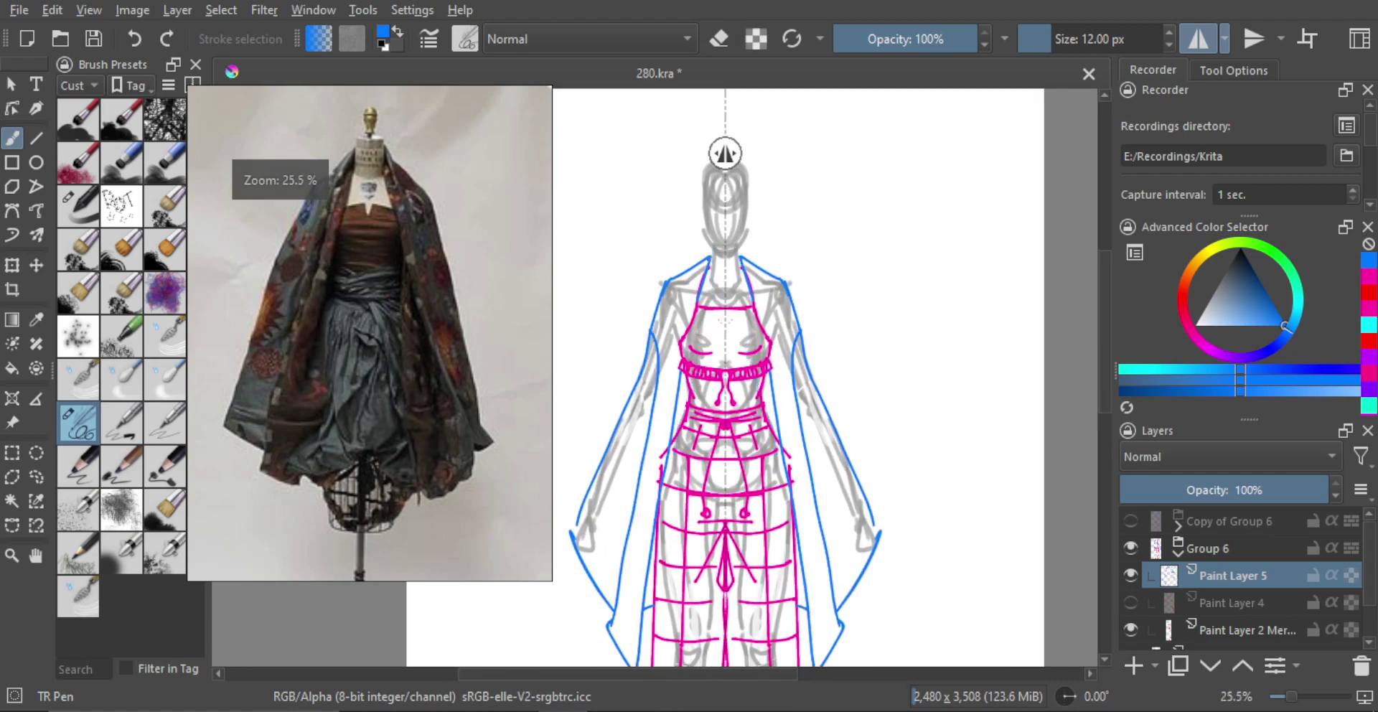
{"action": "left_click_drag", "start_coordinate": [711, 257], "coordinate": [672, 463]}
{"action": "scroll", "coordinate": [689, 359], "scroll_direction": "up", "scroll_amount": 2}
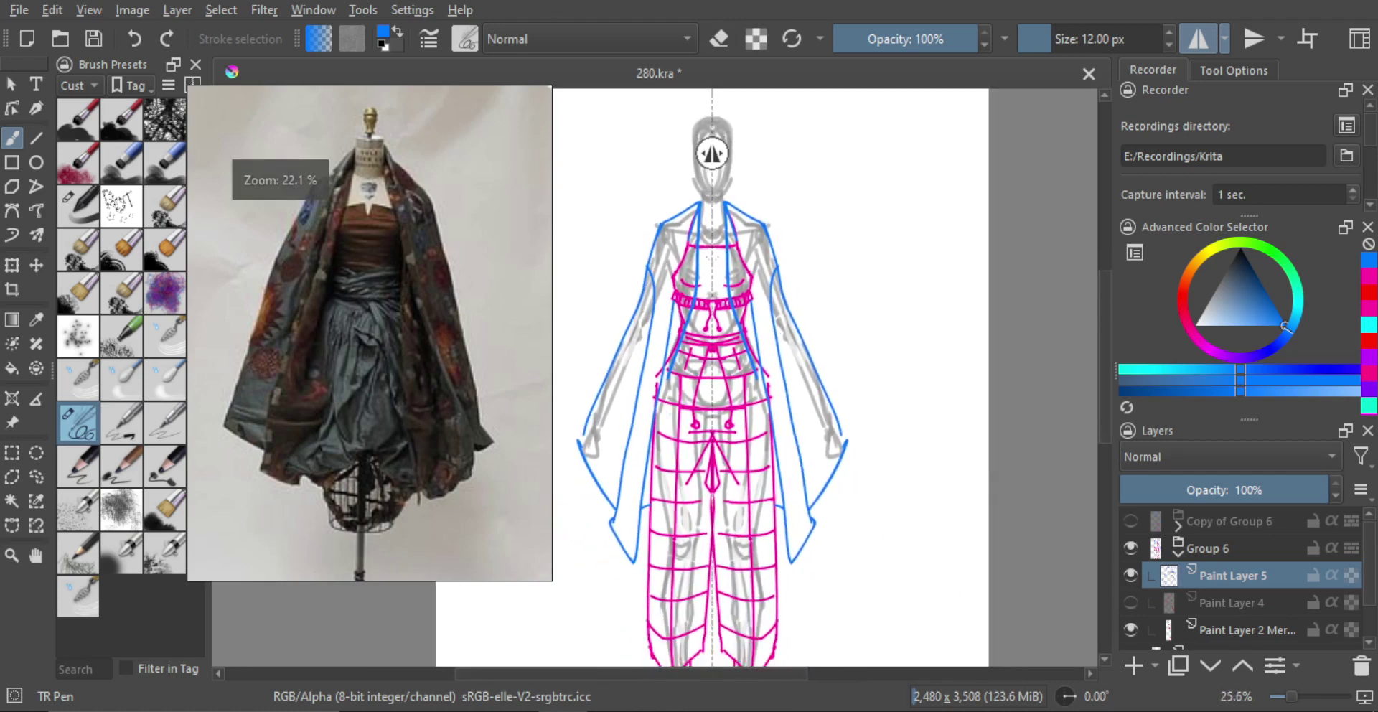
{"action": "left_click_drag", "start_coordinate": [673, 337], "coordinate": [650, 452]}
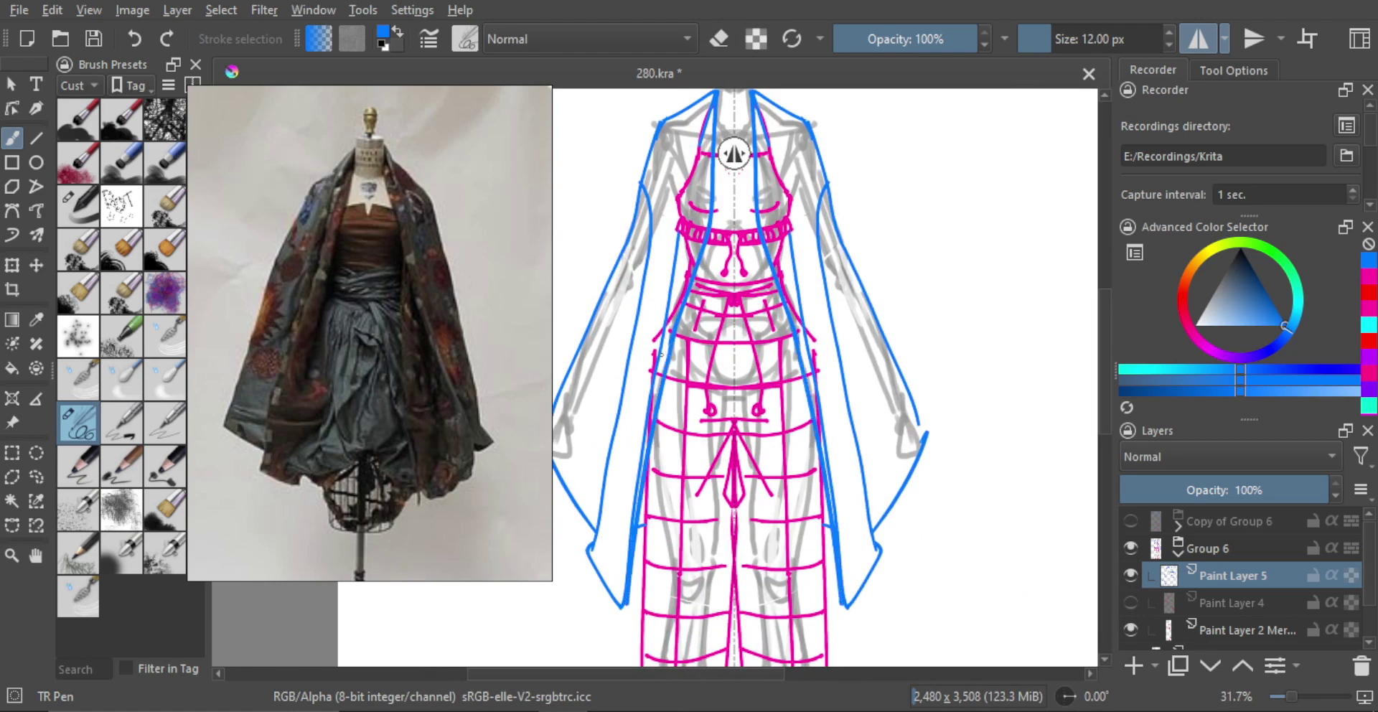
{"action": "key", "text": "ctrl+z"}
{"action": "key", "text": "ctrl+z"}
{"action": "scroll", "coordinate": [660, 452], "scroll_direction": "down", "scroll_amount": 1}
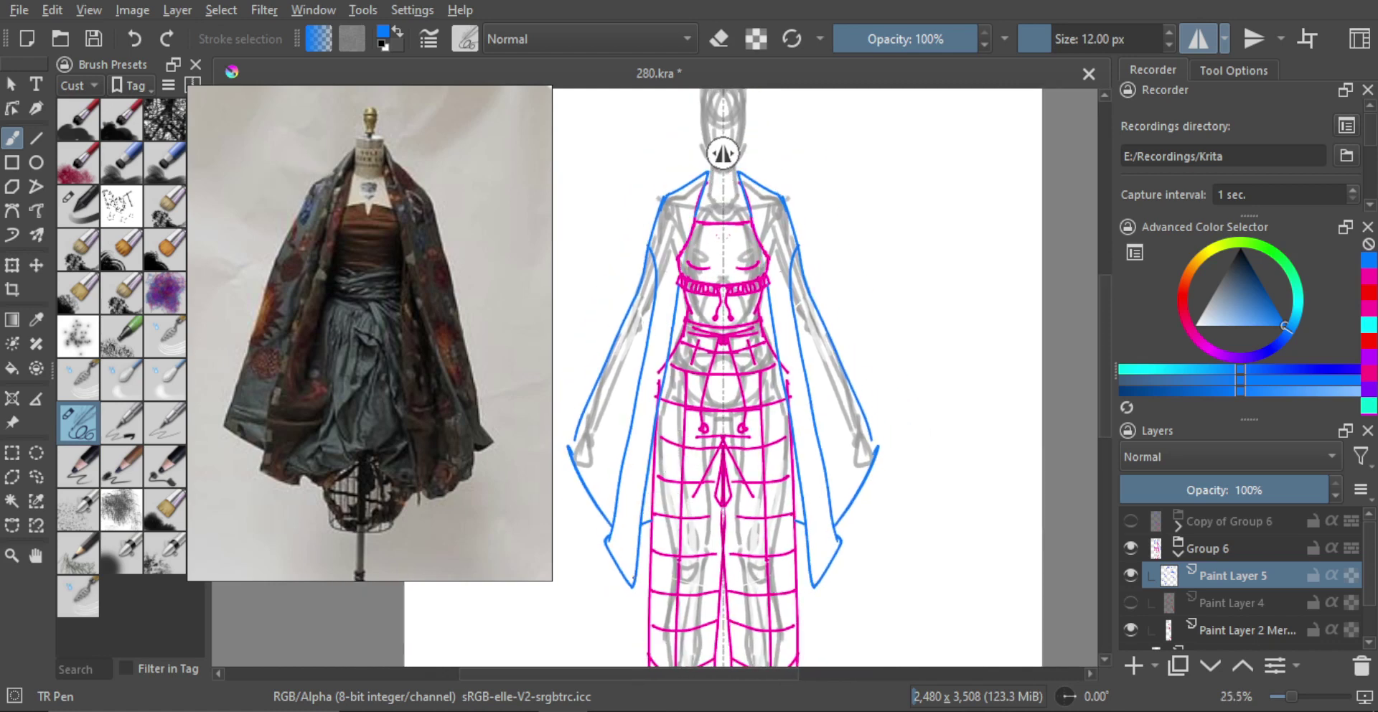
Draw new mirrored blue front edges for the cape, running from the hem points up to the neck.
{"action": "left_click_drag", "start_coordinate": [633, 585], "coordinate": [694, 333]}
{"action": "key", "text": "ctrl+z"}
{"action": "left_click_drag", "start_coordinate": [632, 587], "coordinate": [709, 281]}
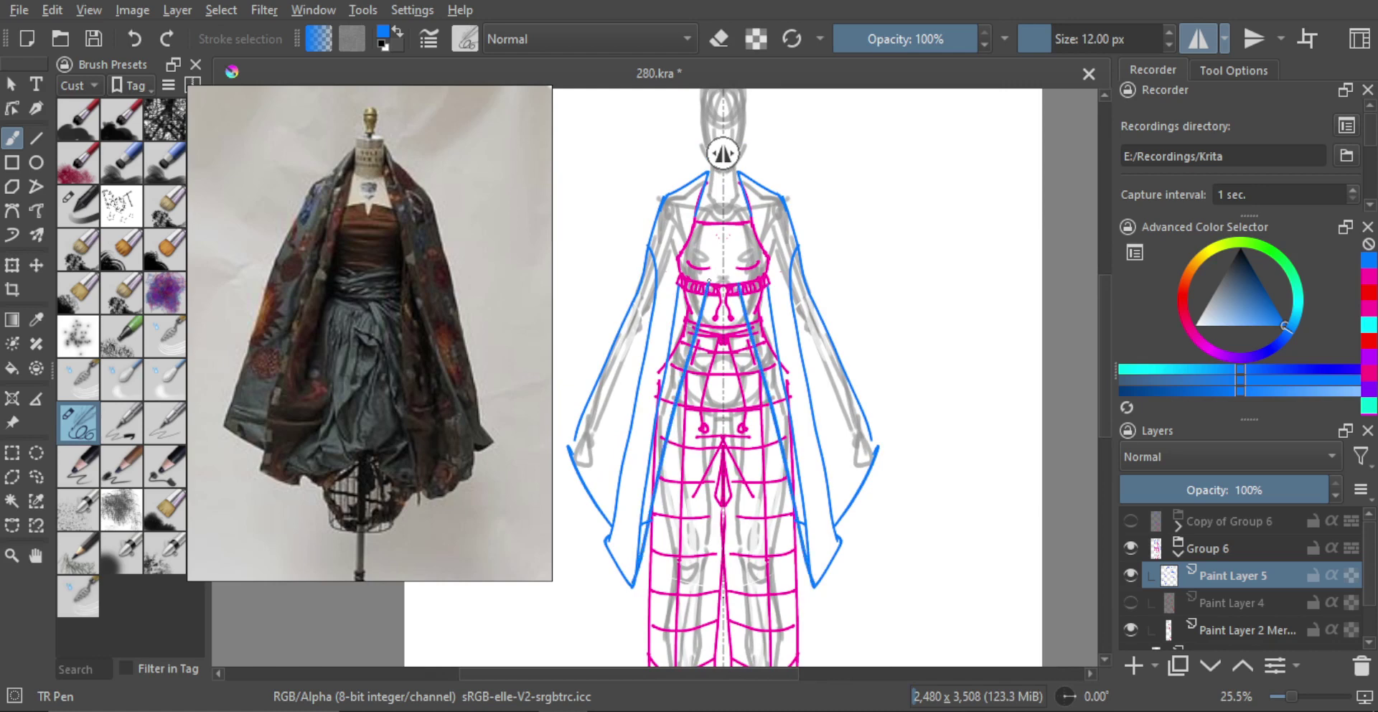
{"action": "scroll", "coordinate": [720, 223], "scroll_direction": "up", "scroll_amount": 1}
{"action": "left_click_drag", "start_coordinate": [720, 223], "coordinate": [705, 355]}
{"action": "key", "text": "ctrl+z"}
{"action": "key", "text": "ctrl+shift+z"}
{"action": "key", "text": "ctrl+z"}
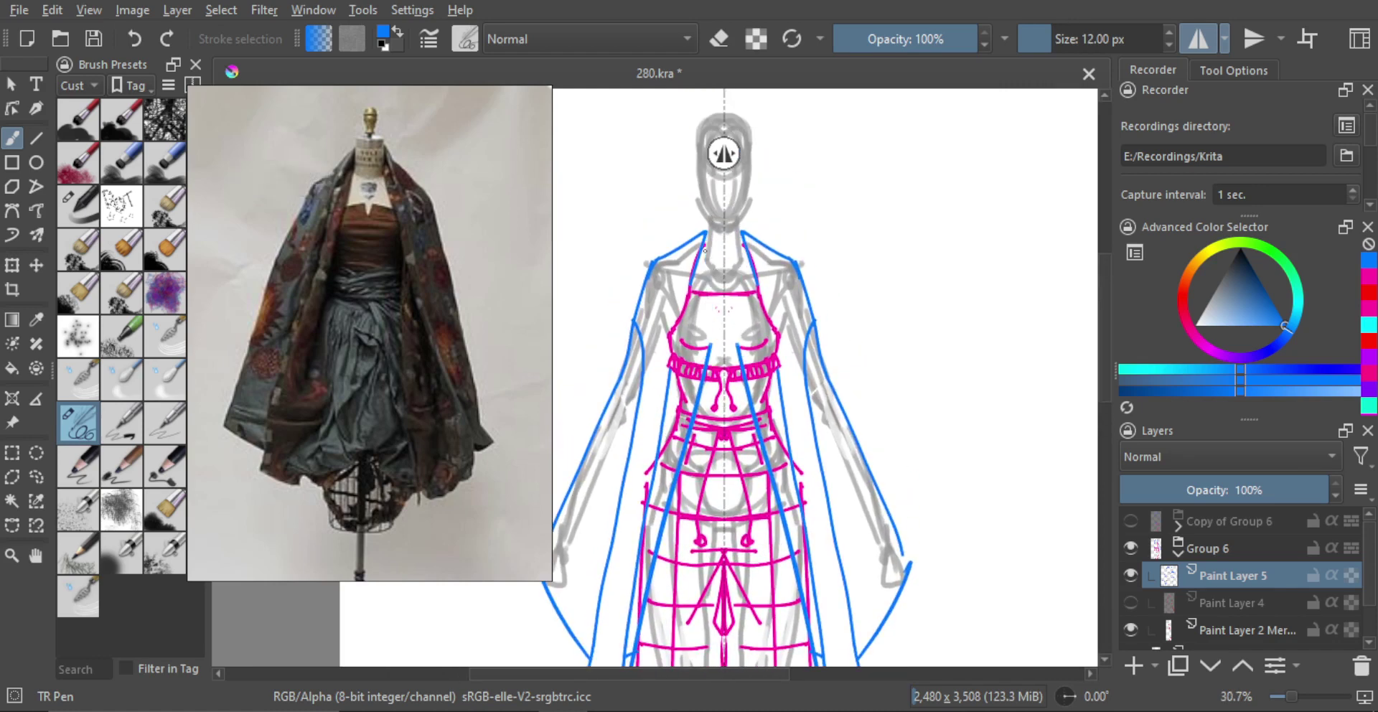
{"action": "key", "text": "ctrl+shift+z"}
{"action": "key", "text": "ctrl+z"}
{"action": "key", "text": "ctrl+shift+z"}
{"action": "key", "text": "ctrl+z"}
{"action": "key", "text": "ctrl+shift+z"}
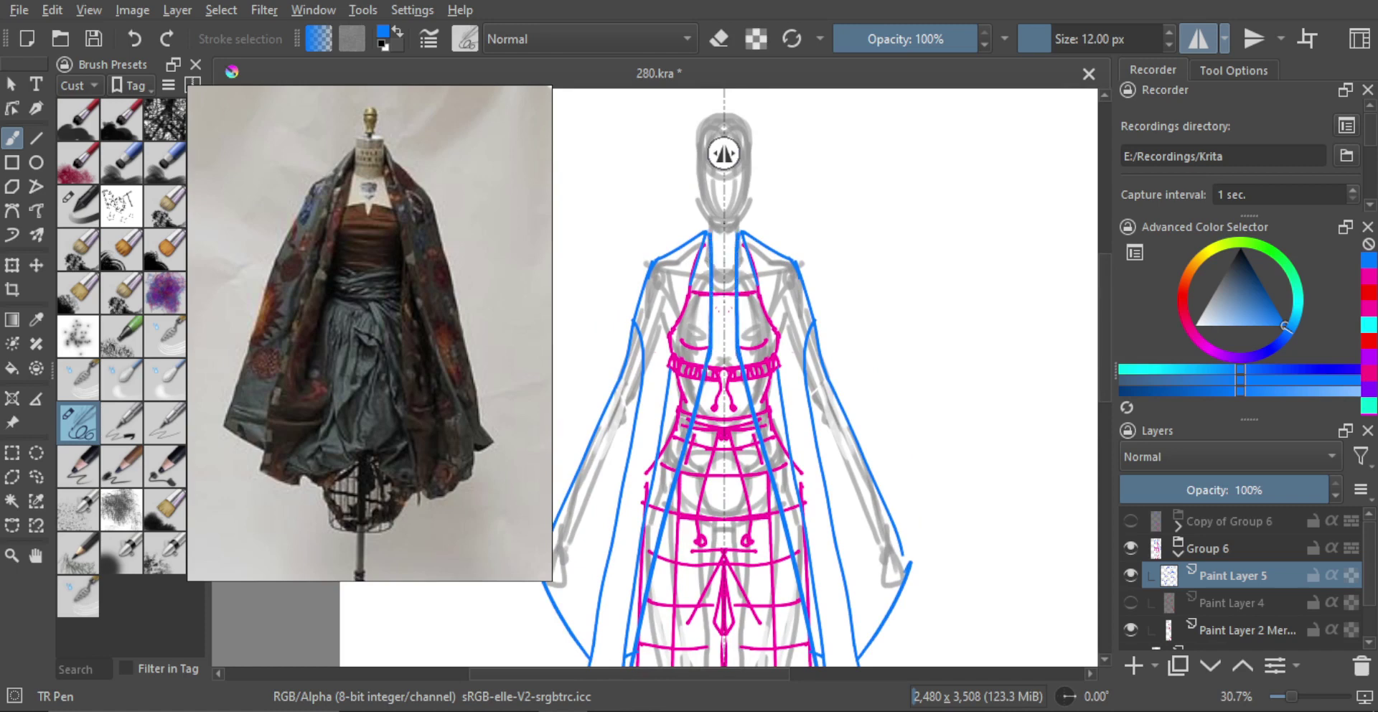
Draw a blue tied closure with hanging cord ends across the cape's front opening at chest height.
{"action": "scroll", "coordinate": [709, 324], "scroll_direction": "up", "scroll_amount": 1}
{"action": "left_click_drag", "start_coordinate": [708, 325], "coordinate": [708, 373]}
{"action": "key", "text": "ctrl+z"}
{"action": "left_click_drag", "start_coordinate": [706, 255], "coordinate": [700, 411]}
{"action": "key", "text": "ctrl+z"}
{"action": "left_click_drag", "start_coordinate": [706, 257], "coordinate": [703, 409]}
{"action": "mouse_move", "coordinate": [710, 364]}
{"action": "left_mouse_down"}
{"action": "mouse_move", "coordinate": [697, 346]}
{"action": "mouse_move", "coordinate": [694, 387]}
{"action": "mouse_move", "coordinate": [744, 338]}
{"action": "mouse_move", "coordinate": [720, 380]}
{"action": "mouse_move", "coordinate": [724, 436]}
{"action": "left_mouse_up"}
{"action": "mouse_move", "coordinate": [746, 391]}
{"action": "left_mouse_down"}
{"action": "mouse_move", "coordinate": [742, 443]}
{"action": "mouse_move", "coordinate": [730, 388]}
{"action": "left_mouse_up"}
Clean up the cape's front on Paint Layer 5, erasing the old front edge lines beside the waist and hips.
{"action": "scroll", "coordinate": [732, 390], "scroll_direction": "up", "scroll_amount": 2}
{"action": "key", "text": "e"}
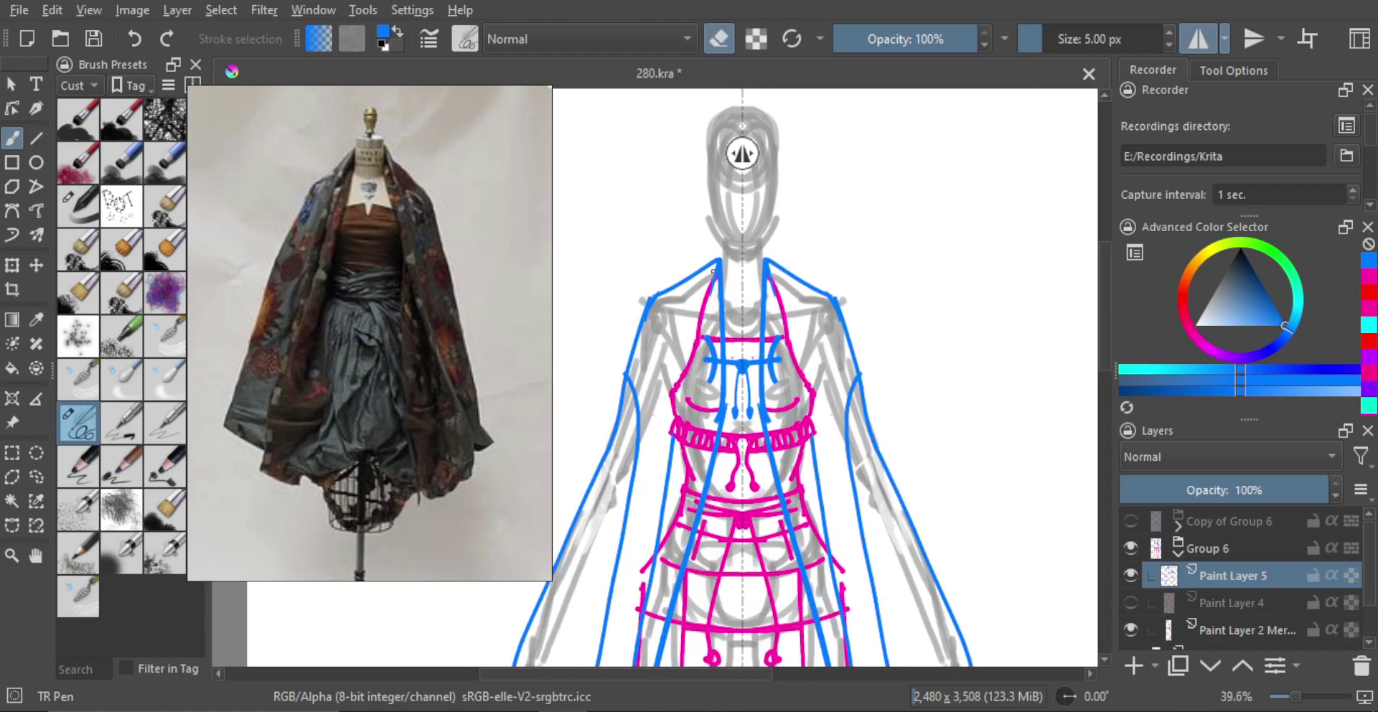
{"action": "key", "text": "e"}
{"action": "scroll", "coordinate": [717, 343], "scroll_direction": "down", "scroll_amount": 3}
{"action": "left_click_drag", "start_coordinate": [685, 495], "coordinate": [678, 391]}
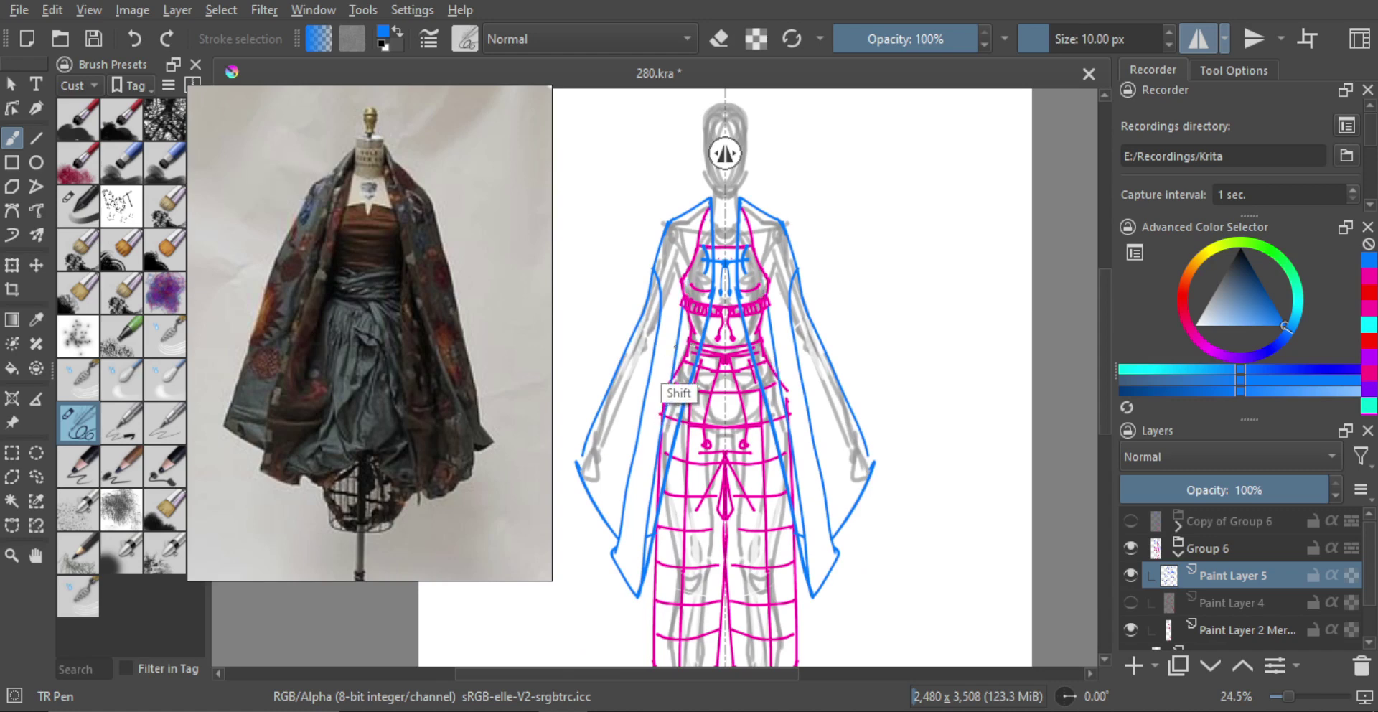
{"action": "key", "text": "e"}
{"action": "left_click_drag", "start_coordinate": [666, 398], "coordinate": [656, 463]}
{"action": "mouse_move", "coordinate": [665, 379]}
{"action": "left_mouse_down"}
{"action": "mouse_move", "coordinate": [656, 470]}
{"action": "mouse_move", "coordinate": [659, 451]}
{"action": "left_mouse_up"}
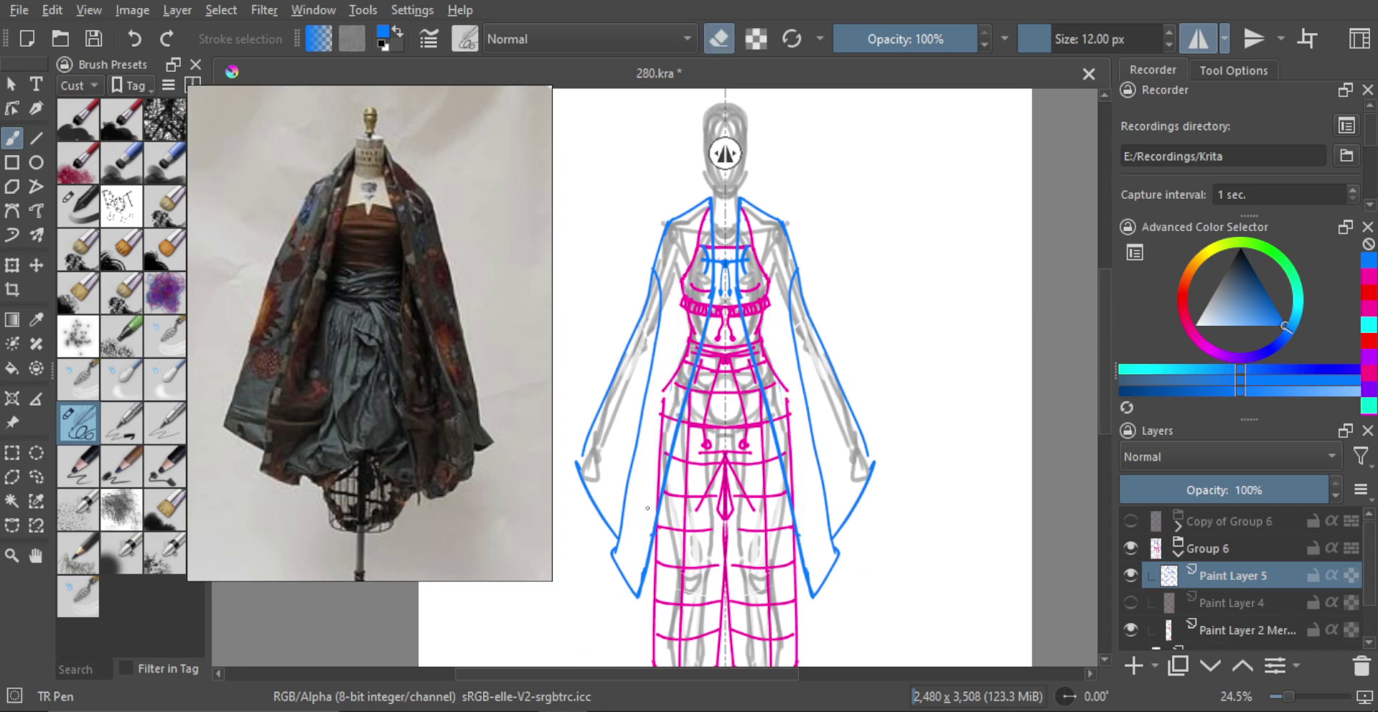
{"action": "scroll", "coordinate": [671, 405], "scroll_direction": "down", "scroll_amount": 3}
{"action": "scroll", "coordinate": [706, 437], "scroll_direction": "up", "scroll_amount": 1}
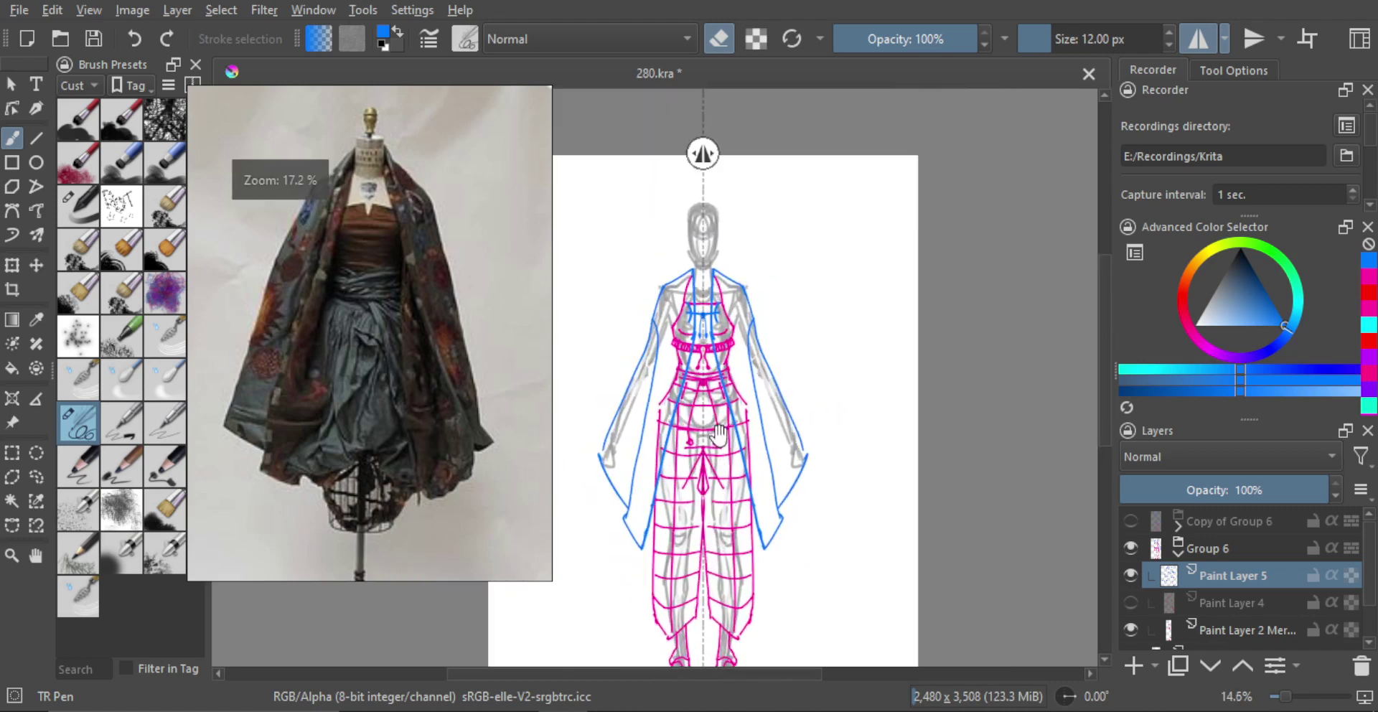
Check the front sketch by toggling the visibility of Paint Layer 4 and the magenta outfit layer inside Group 6.
{"action": "left_click", "coordinate": [1130, 604]}
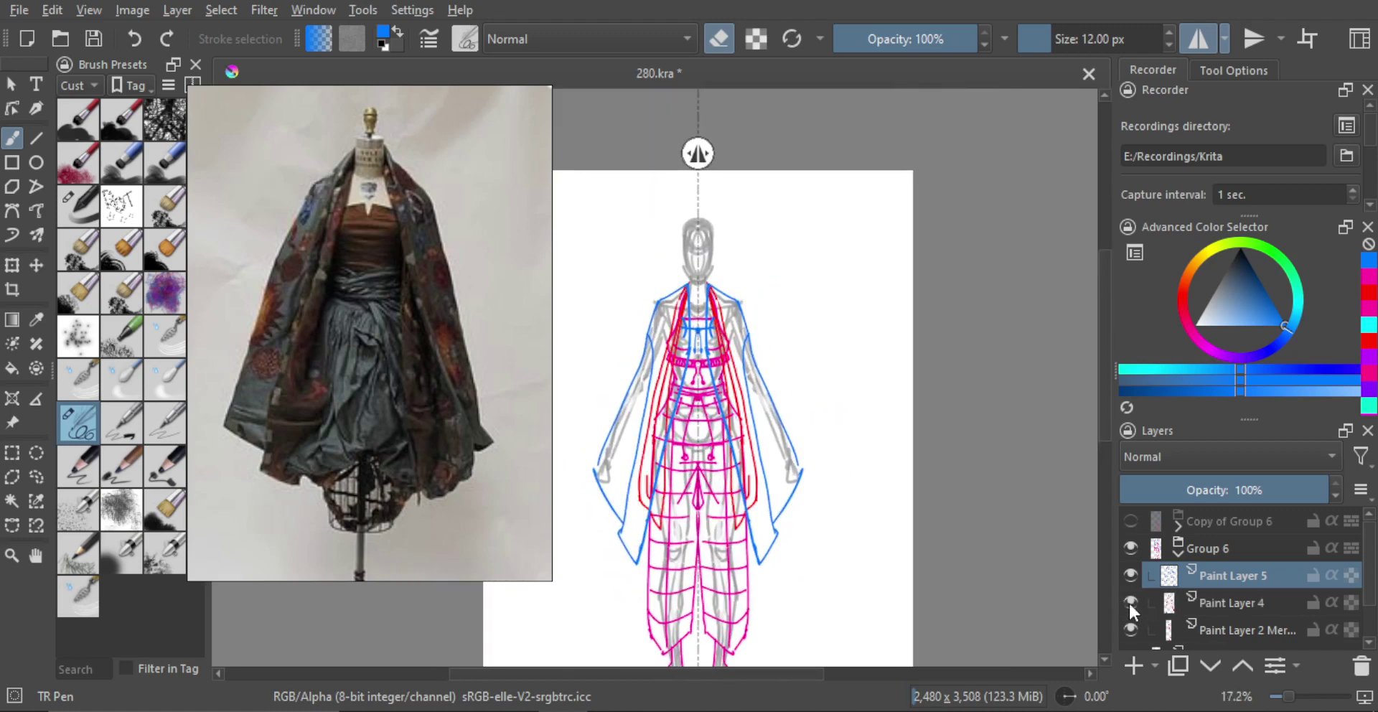
{"action": "left_click", "coordinate": [1129, 602]}
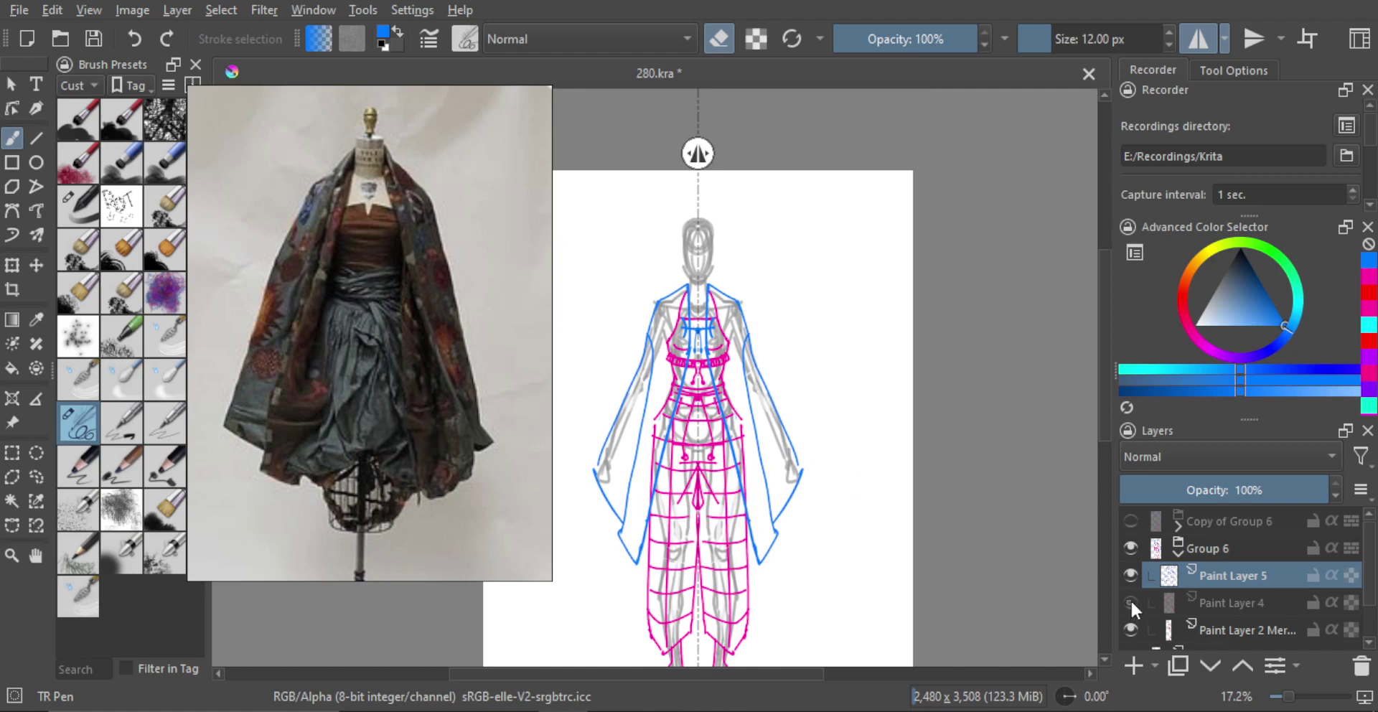
{"action": "left_click", "coordinate": [1130, 600]}
{"action": "left_click", "coordinate": [1130, 600]}
{"action": "left_click", "coordinate": [1132, 625]}
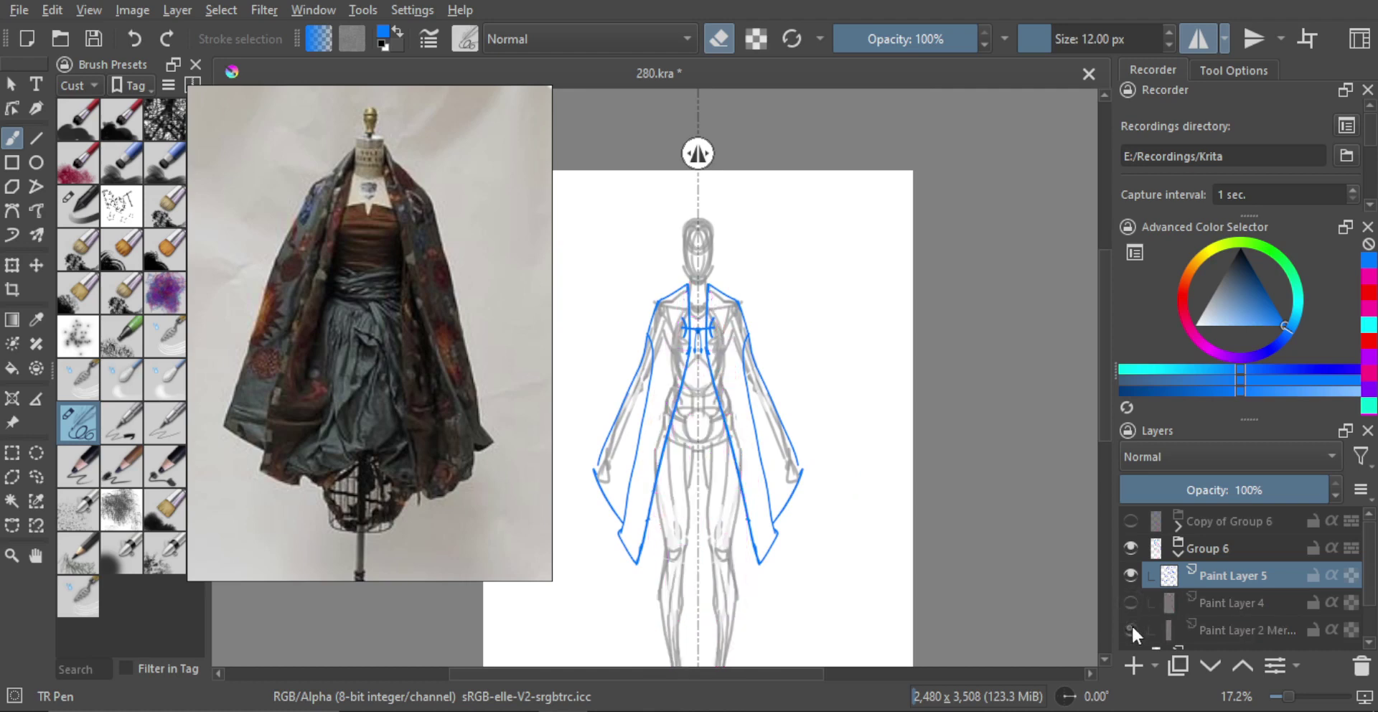
{"action": "left_click", "coordinate": [1130, 624]}
Try to erase the magenta garment's side lines outside the cape's front edges, from the bust down to the hips.
{"action": "left_click", "coordinate": [1198, 628]}
{"action": "scroll", "coordinate": [661, 332], "scroll_direction": "up", "scroll_amount": 1}
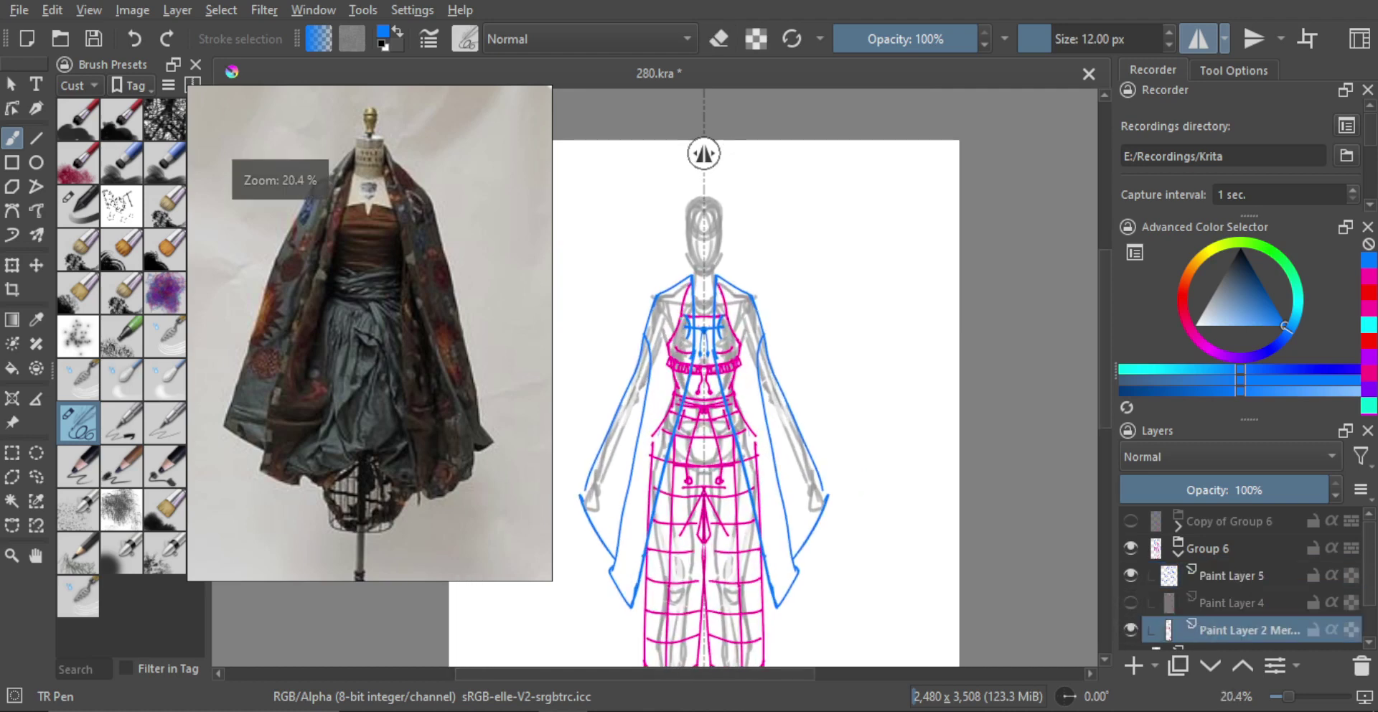
{"action": "left_click_drag", "start_coordinate": [690, 283], "coordinate": [667, 366]}
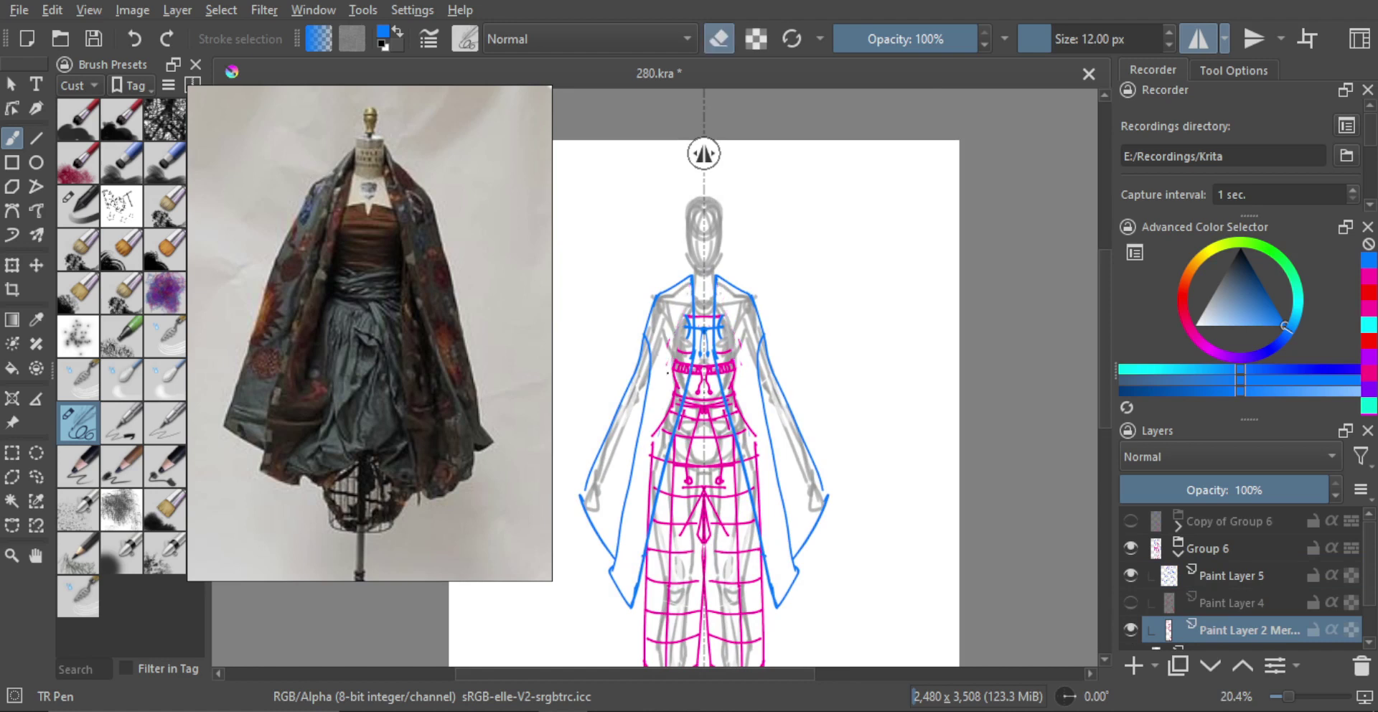
{"action": "left_click_drag", "start_coordinate": [661, 422], "coordinate": [650, 458]}
{"action": "left_click_drag", "start_coordinate": [676, 385], "coordinate": [649, 485]}
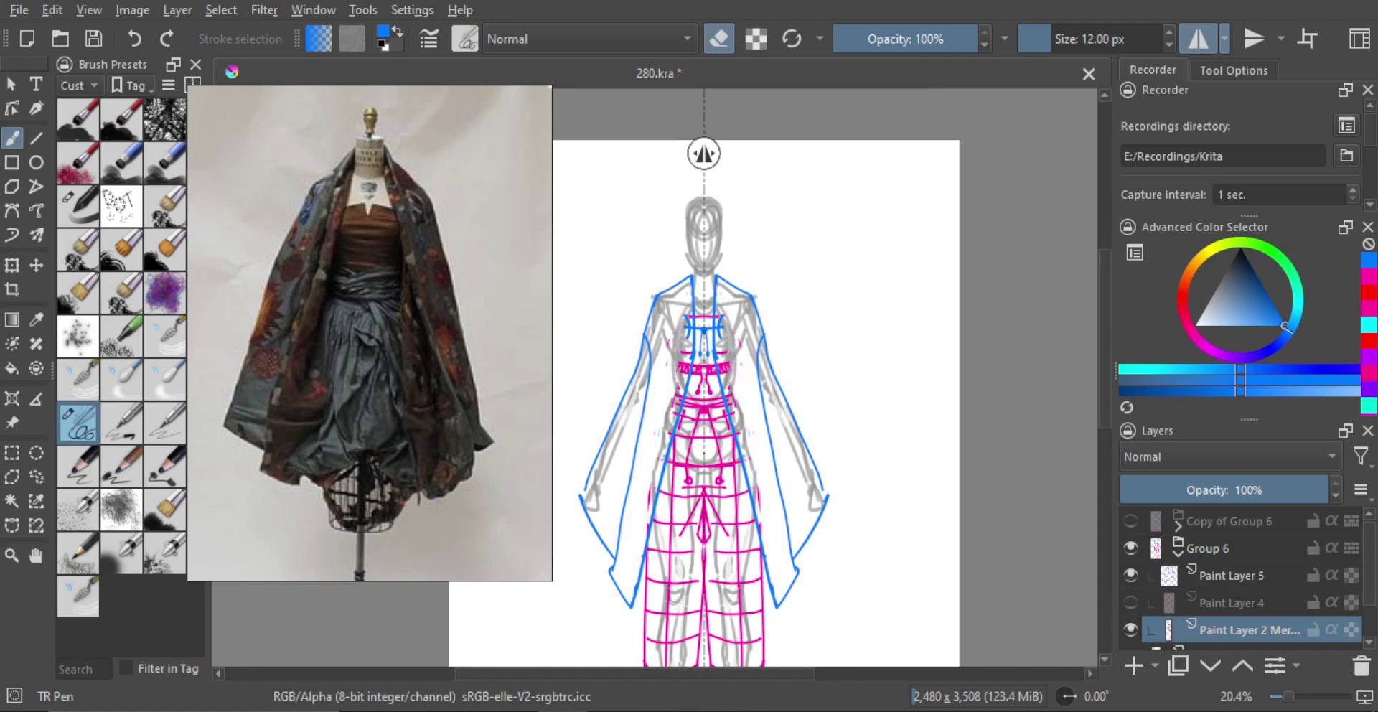
{"action": "left_click_drag", "start_coordinate": [688, 398], "coordinate": [677, 430]}
{"action": "left_click_drag", "start_coordinate": [686, 362], "coordinate": [679, 374]}
{"action": "scroll", "coordinate": [698, 335], "scroll_direction": "down", "scroll_amount": 3}
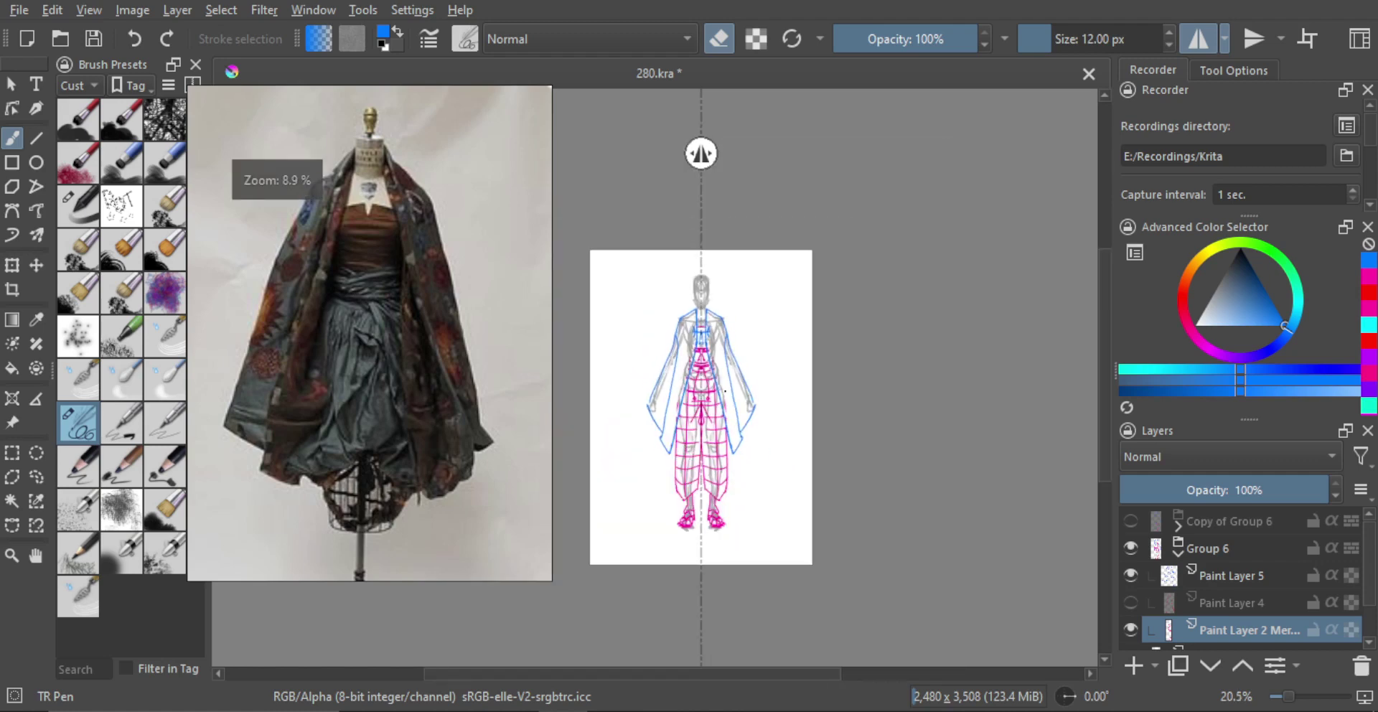
{"action": "scroll", "coordinate": [734, 418], "scroll_direction": "up", "scroll_amount": 2}
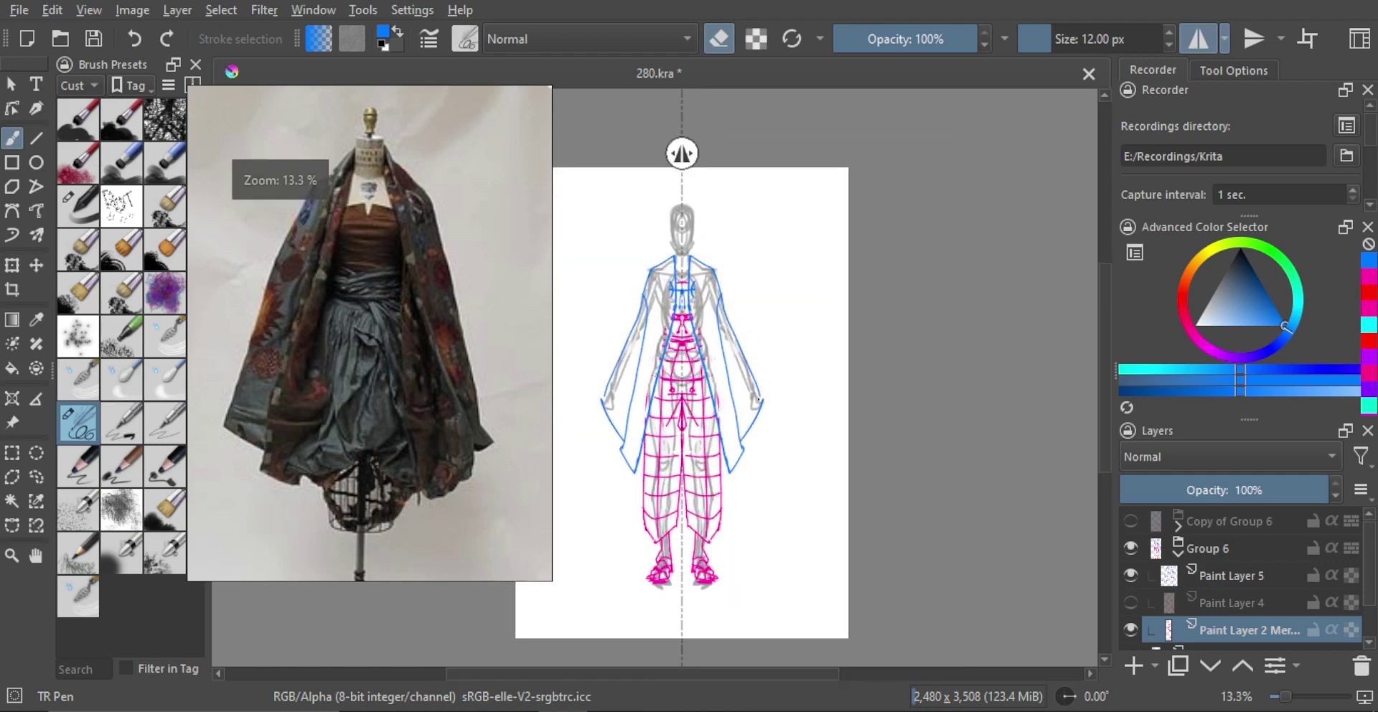
Undo the front-view cape edits back to the state with Copy of Group 6 shown and Group 6 hidden.
{"action": "key", "text": "ctrl+z"}
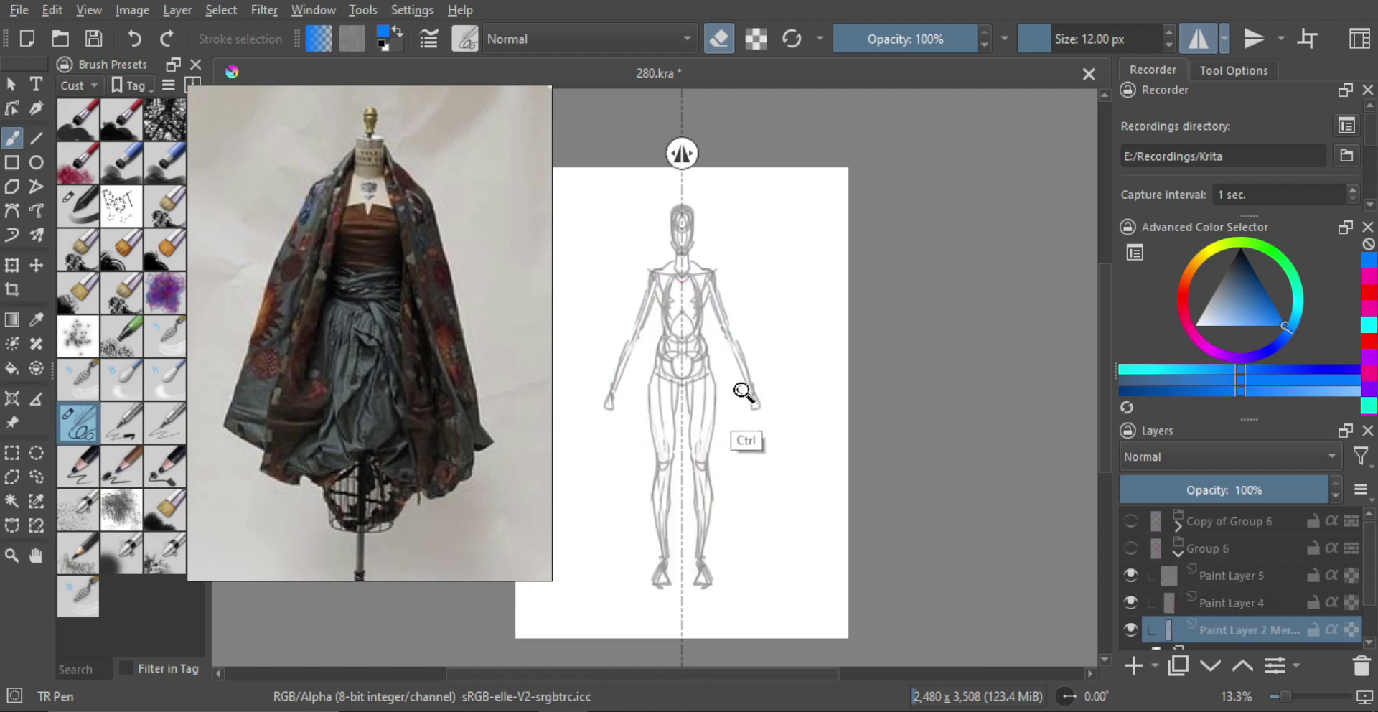
{"action": "key", "text": "ctrl+shift+z"}
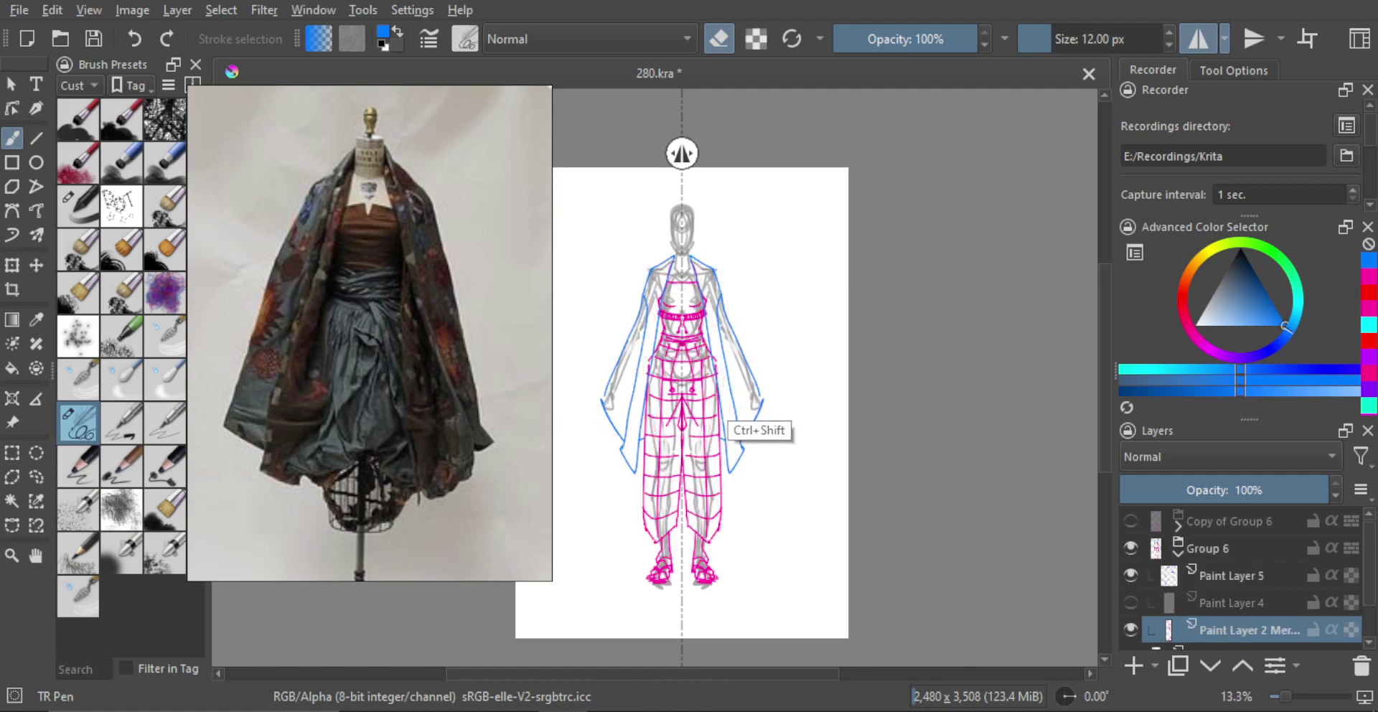
{"action": "key", "text": "ctrl+z"}
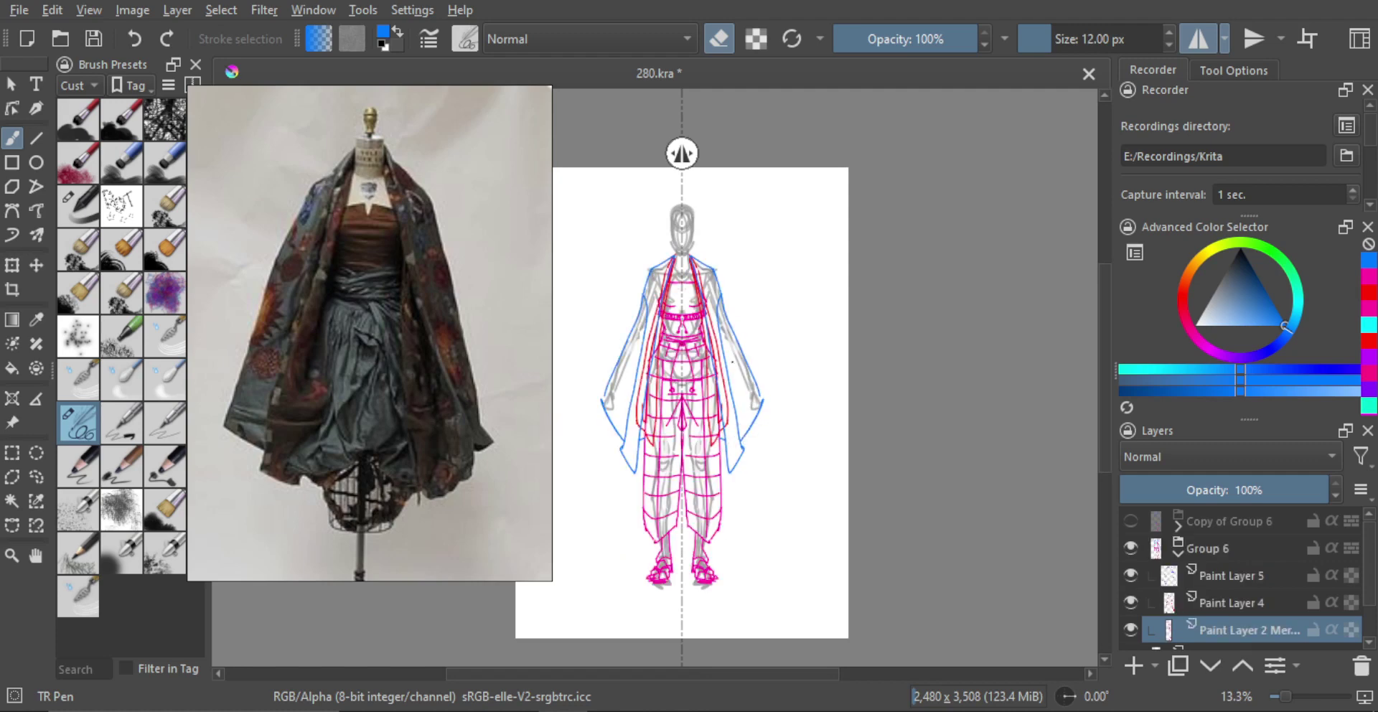
{"action": "key", "text": "ctrl+z"}
{"action": "key", "text": "ctrl+z"}
{"action": "key", "text": "ctrl+shift+z"}
{"action": "key", "text": "ctrl+shift+z"}
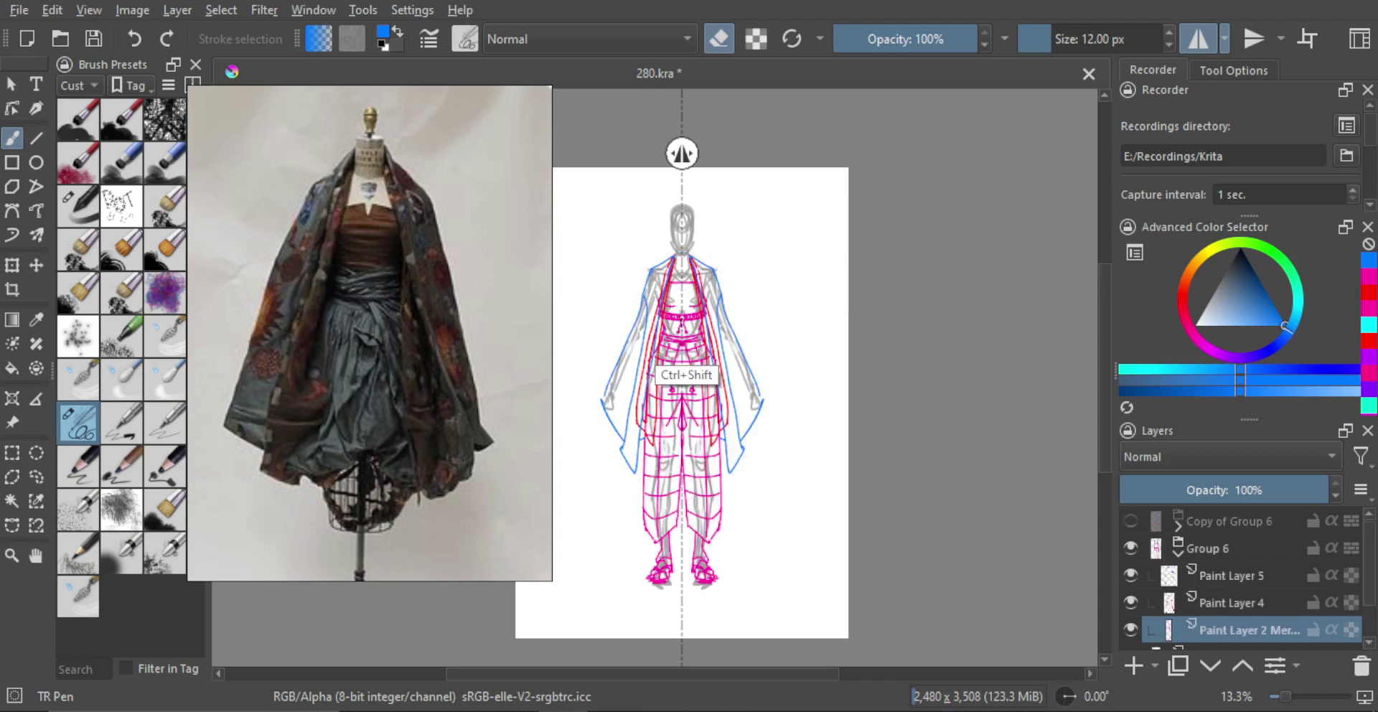
{"action": "key", "text": "ctrl+z"}
{"action": "key", "text": "ctrl+z"}
{"action": "left_click_drag", "start_coordinate": [695, 322], "coordinate": [702, 341]}
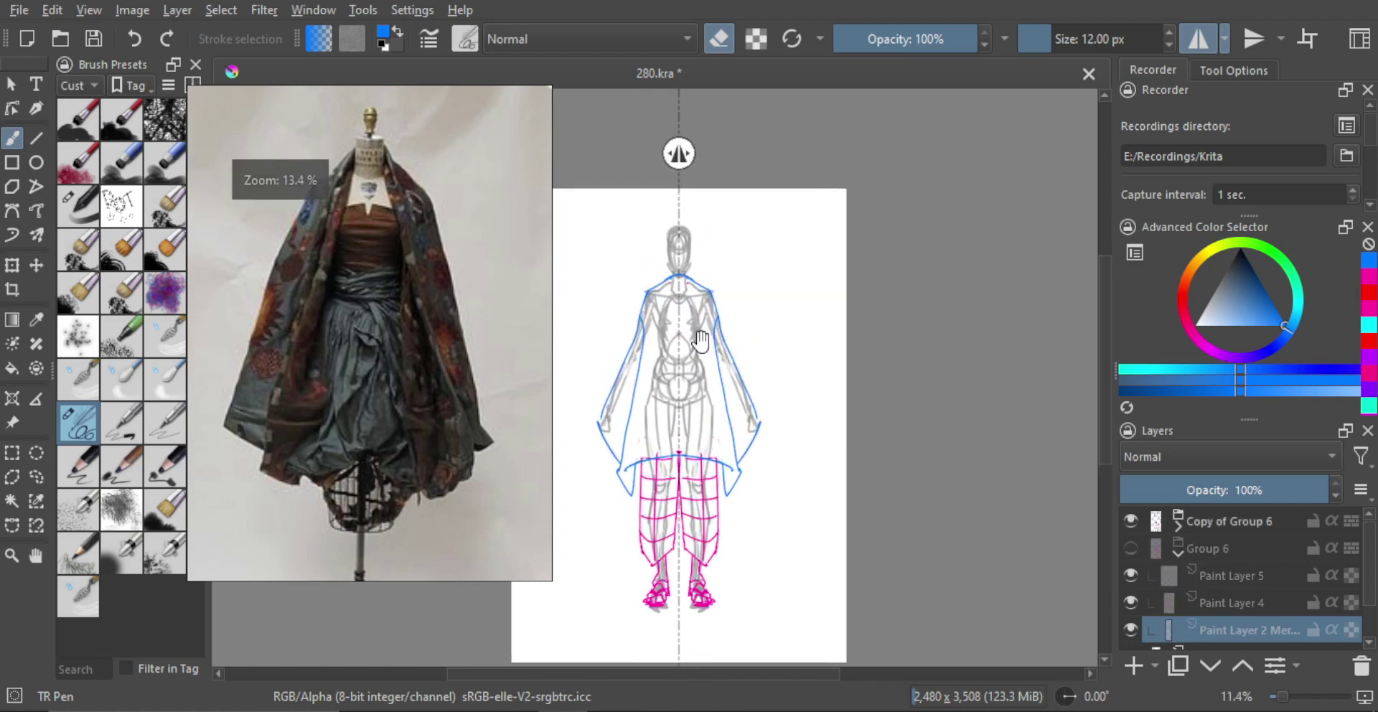
{"action": "scroll", "coordinate": [700, 330], "scroll_direction": "up", "scroll_amount": 1}
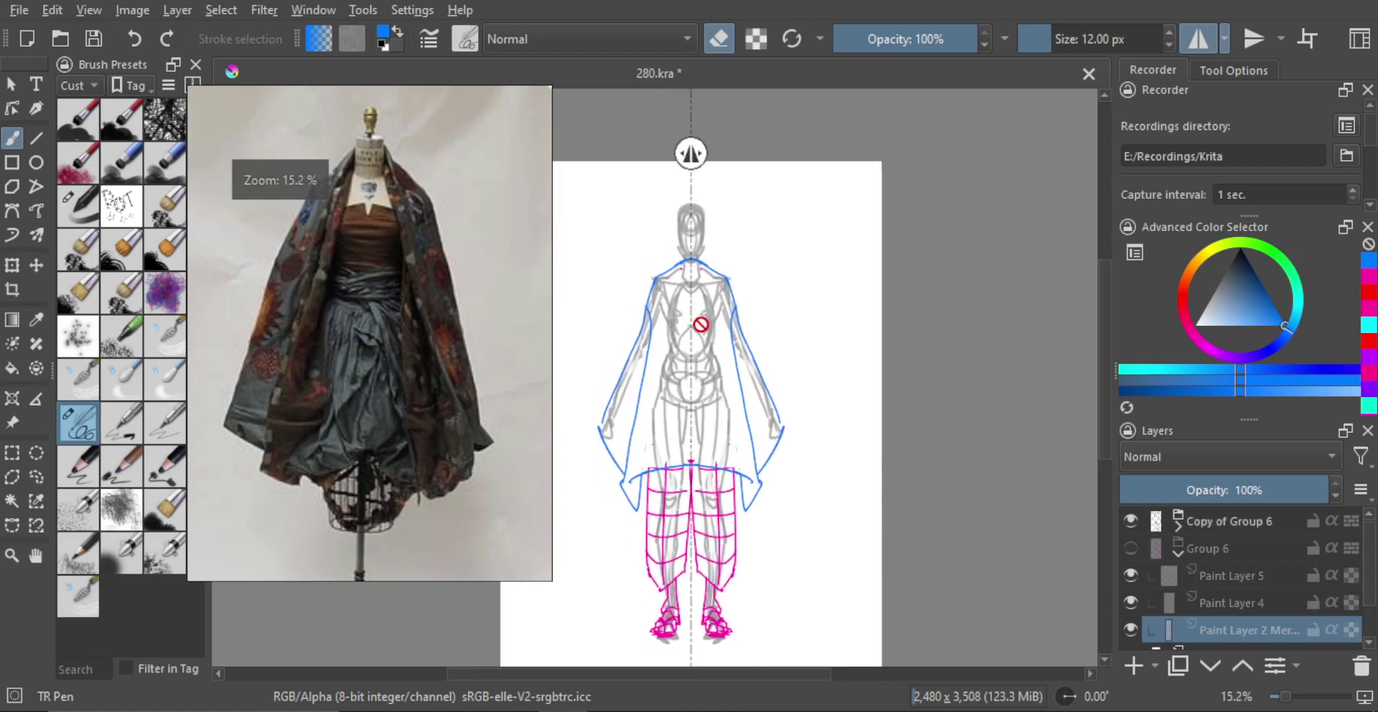
{"action": "scroll", "coordinate": [700, 341], "scroll_direction": "down", "scroll_amount": 2}
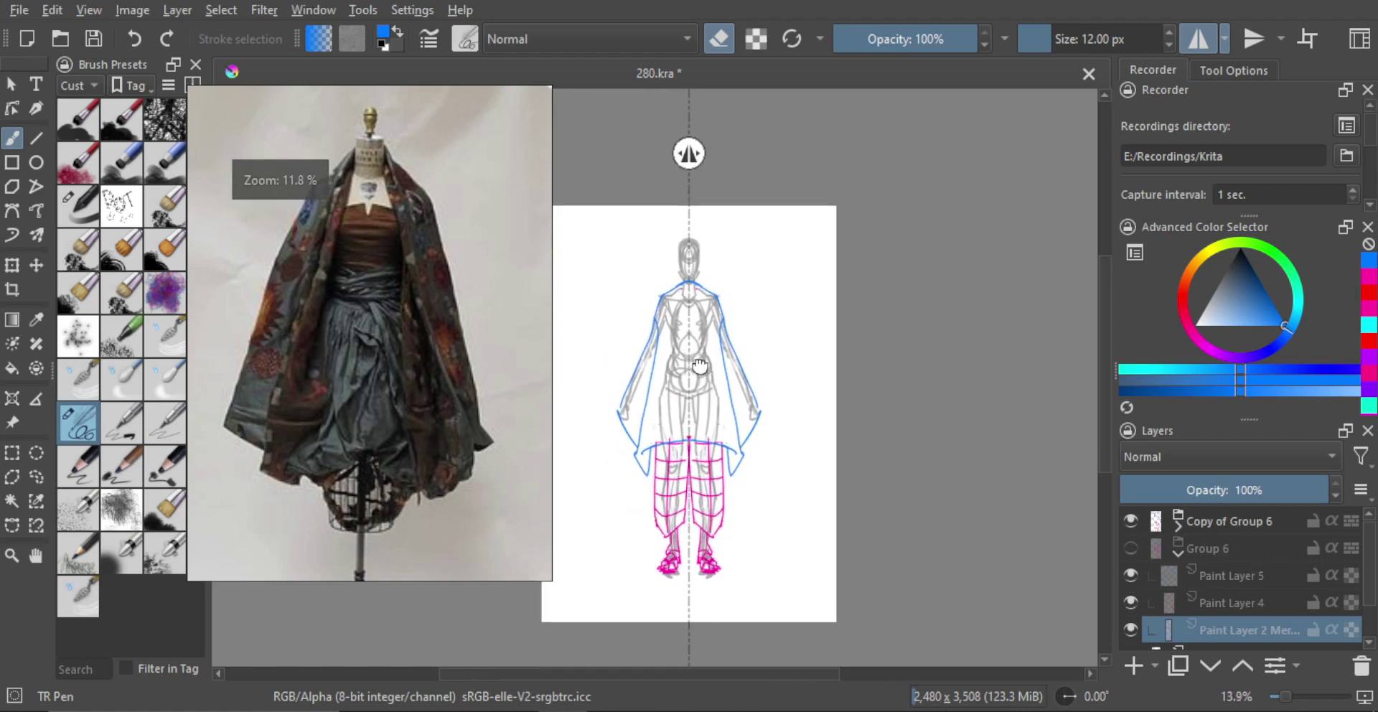
Bring up Group 6 for a quick check, then leave both it and Copy of Group 6 hidden.
{"action": "left_click", "coordinate": [1132, 549]}
{"action": "left_click", "coordinate": [1131, 524]}
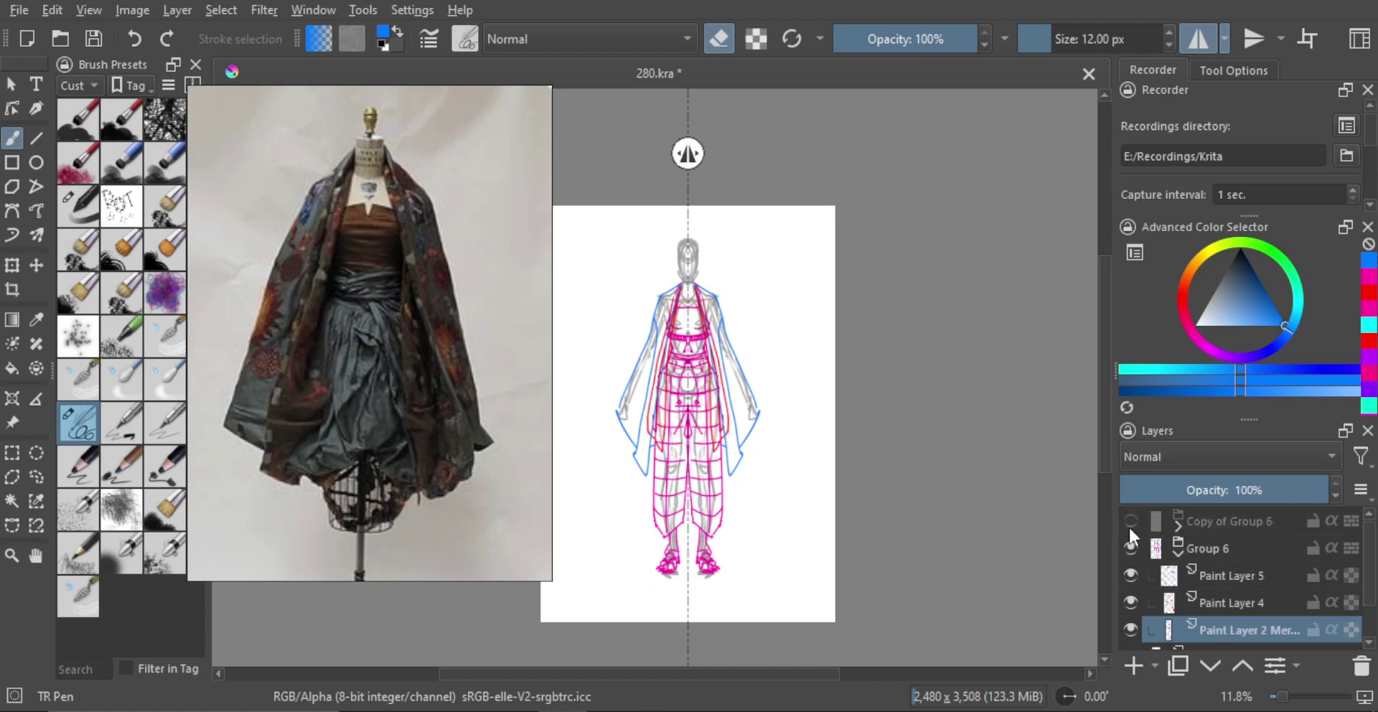
{"action": "left_click", "coordinate": [1131, 549]}
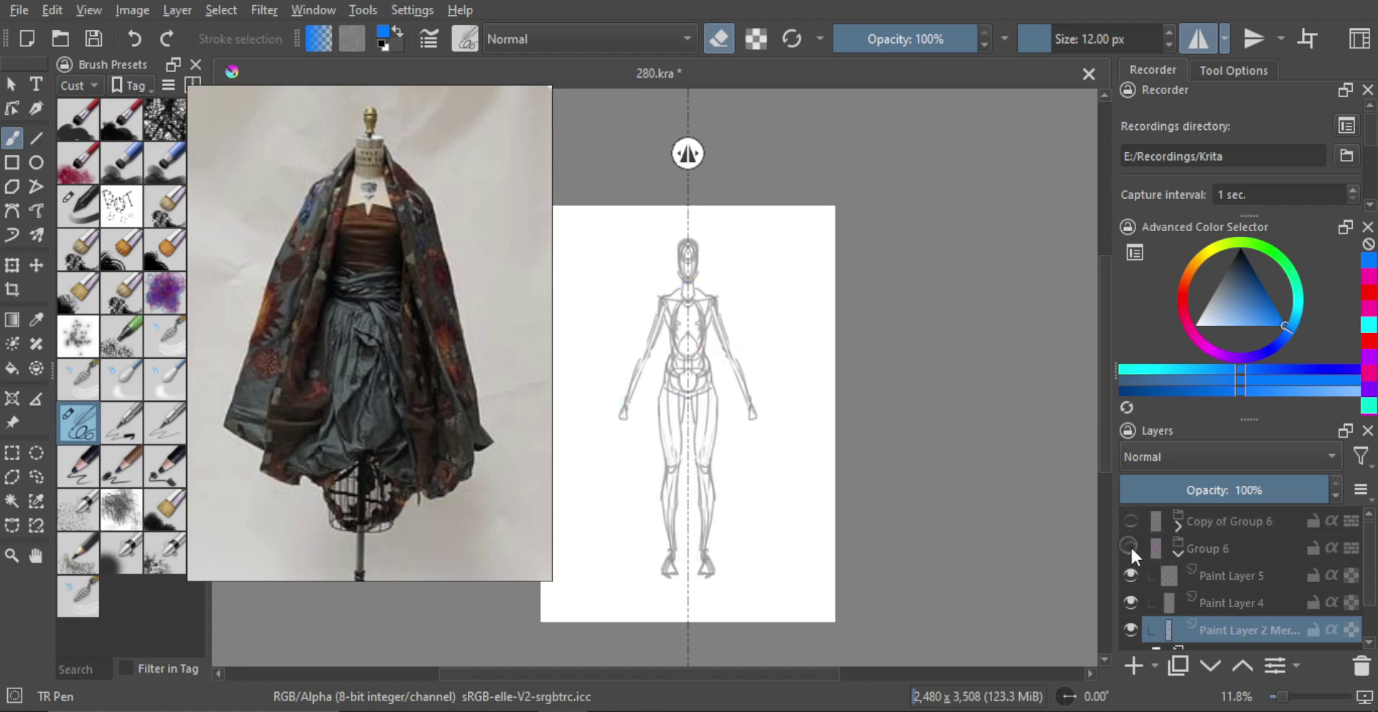
Duplicate Paint Layer 1 and place the copy at the bottom of Group 6, then collapse the group.
{"action": "scroll", "coordinate": [1205, 598], "scroll_direction": "down", "scroll_amount": 2}
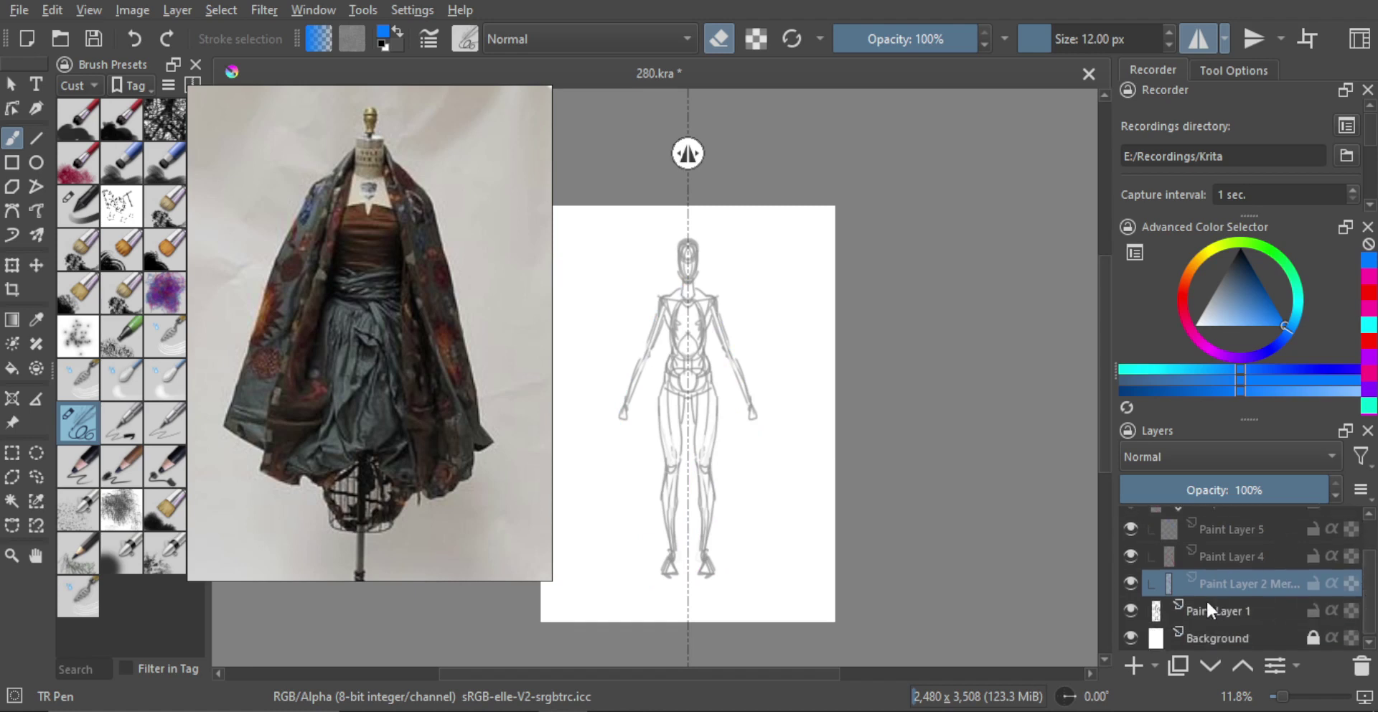
{"action": "left_click", "coordinate": [1210, 608]}
{"action": "key", "text": "ctrl+j"}
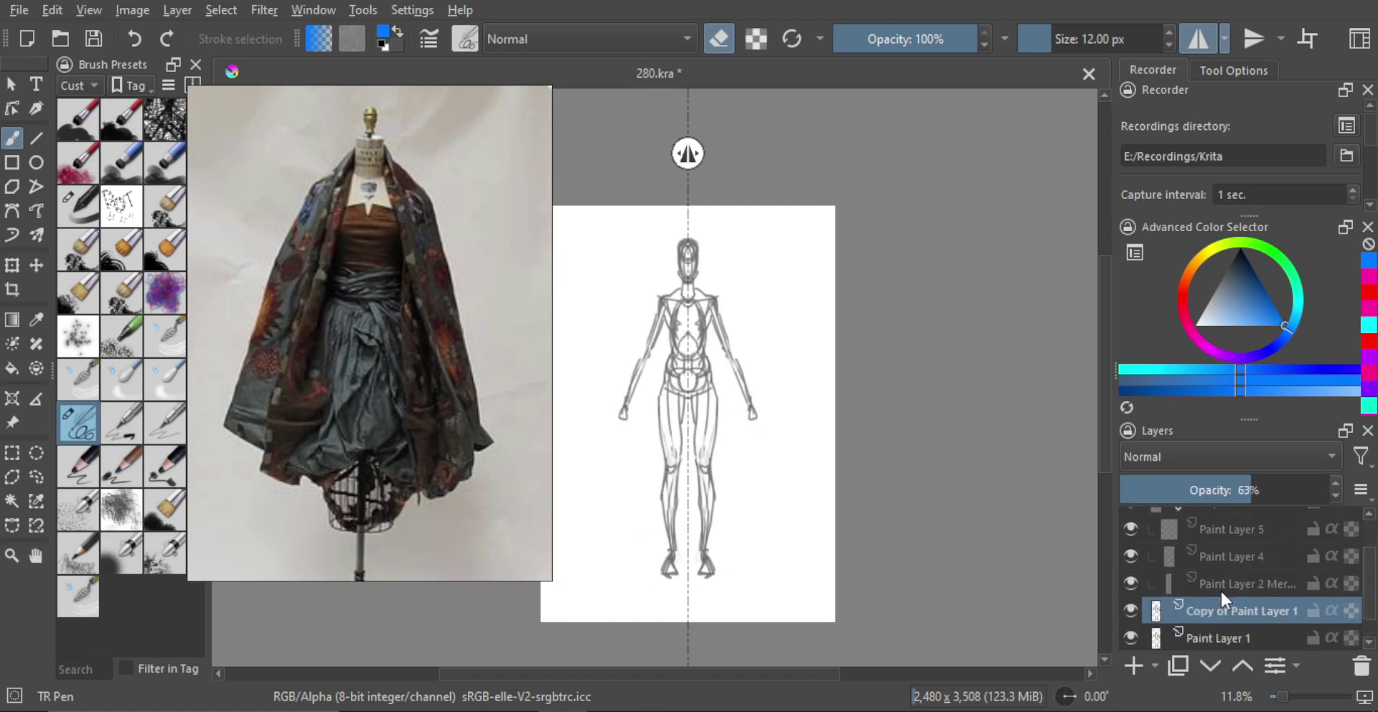
{"action": "left_click_drag", "start_coordinate": [1221, 592], "coordinate": [1225, 579]}
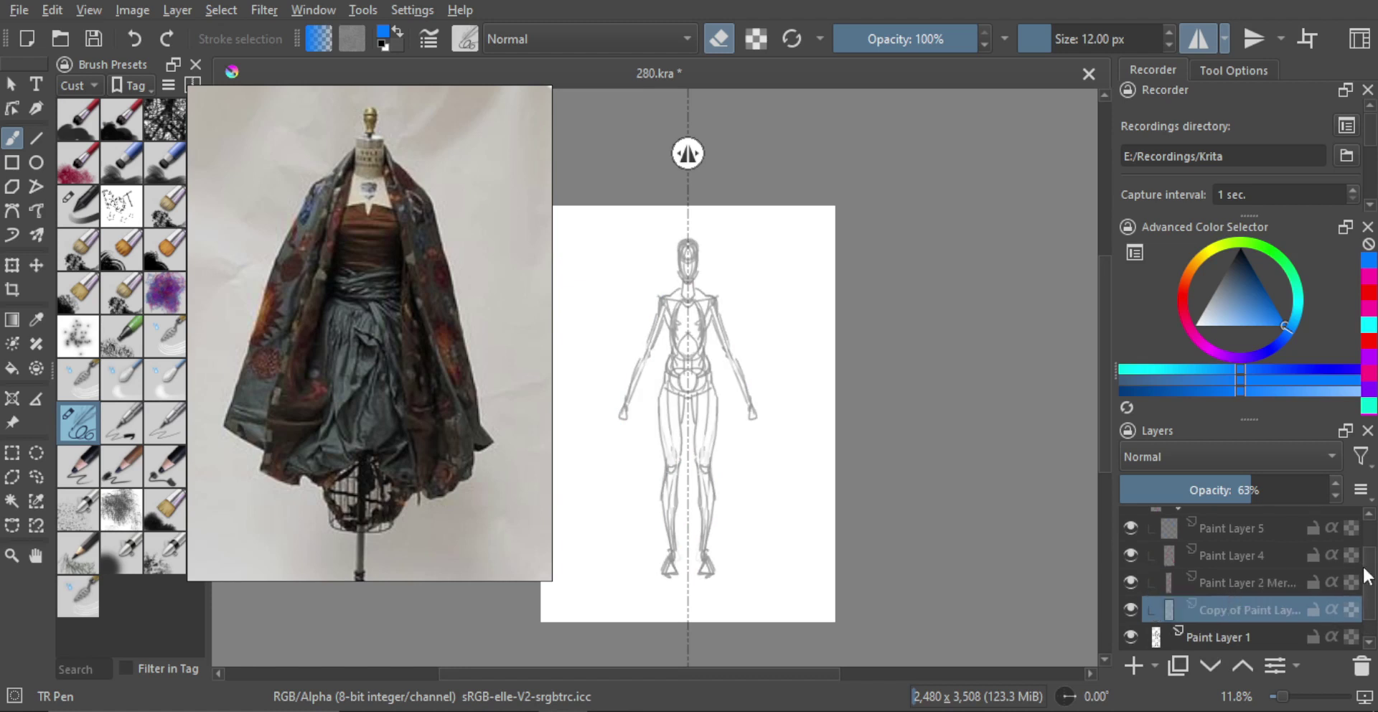
{"action": "scroll", "coordinate": [1310, 556], "scroll_direction": "up", "scroll_amount": 1}
{"action": "left_click", "coordinate": [1174, 529]}
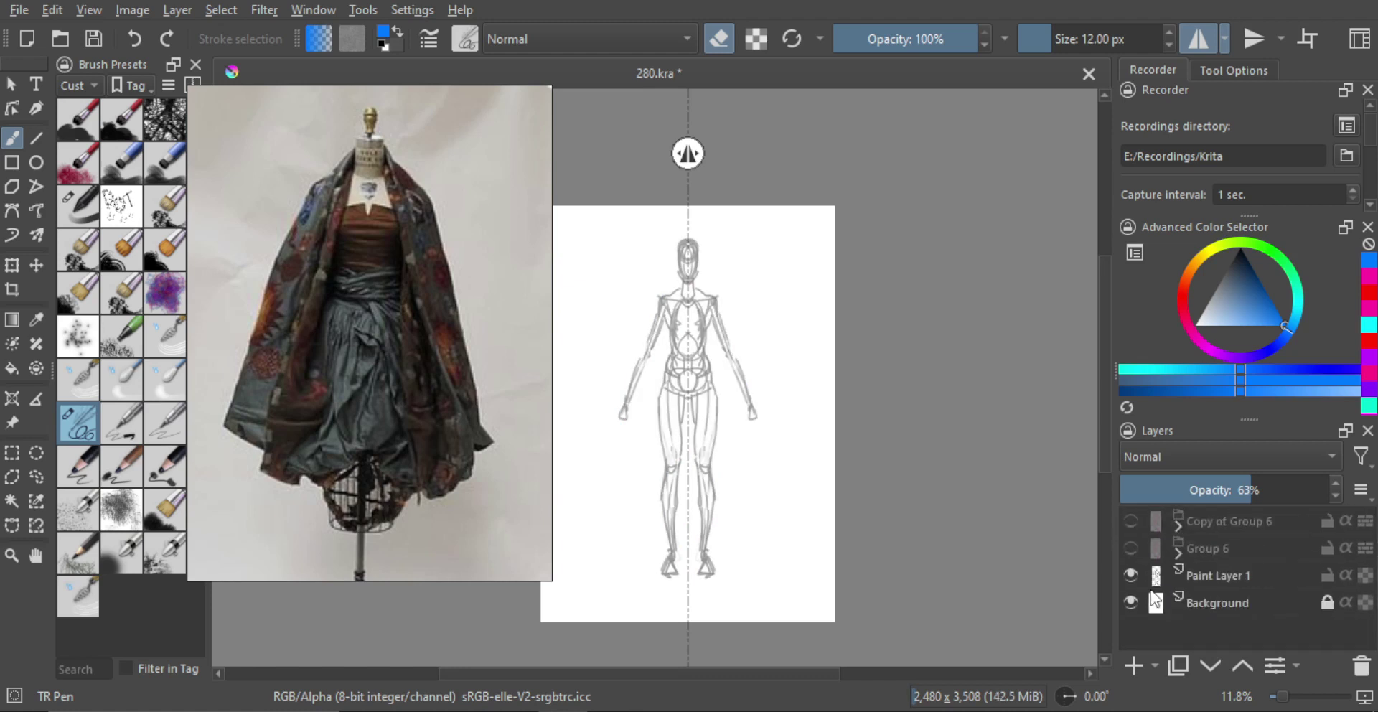
Hide the original Paint Layer 1, show Group 6, and move Paint Layer 1 into Copy of Group 6.
{"action": "left_click", "coordinate": [1130, 574]}
{"action": "left_click", "coordinate": [1128, 548]}
{"action": "left_click", "coordinate": [1196, 579]}
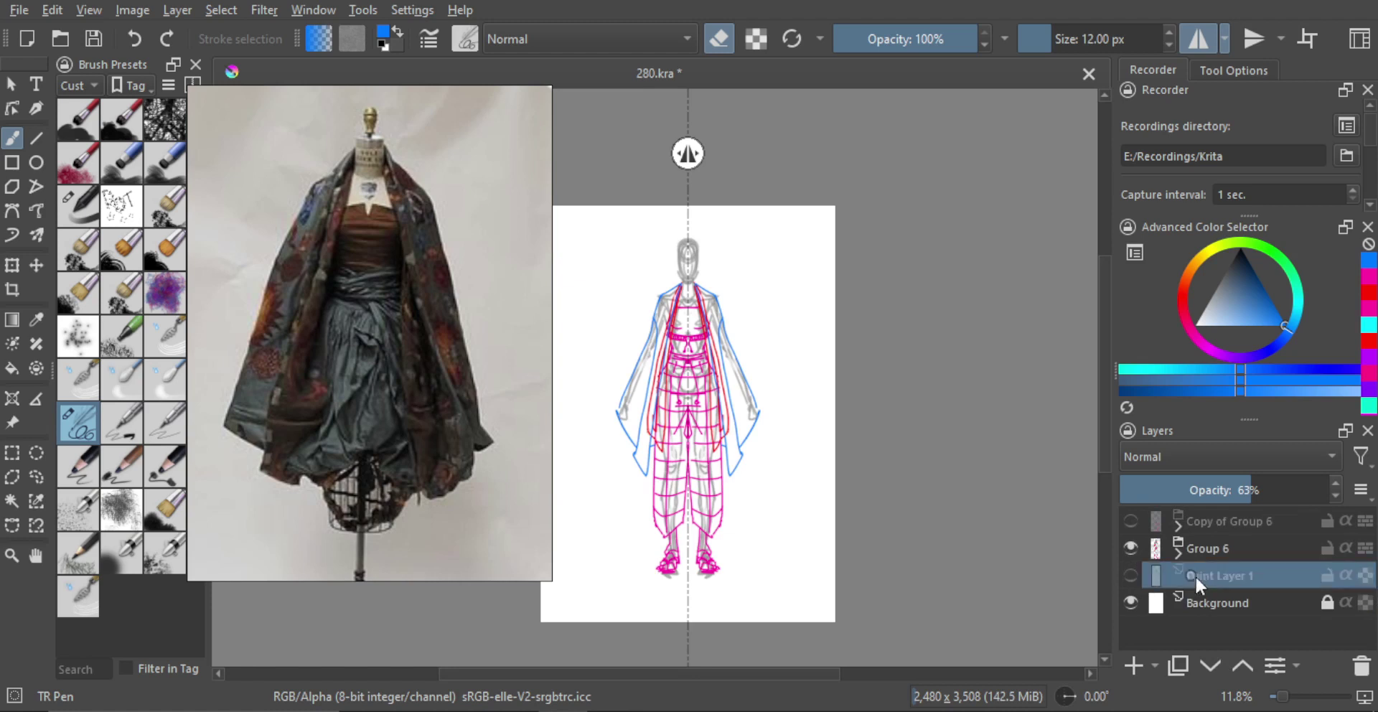
{"action": "mouse_move", "coordinate": [1217, 553]}
{"action": "left_mouse_down"}
{"action": "mouse_move", "coordinate": [1213, 524]}
{"action": "mouse_move", "coordinate": [1215, 606]}
{"action": "left_mouse_up"}
{"action": "left_click", "coordinate": [1177, 548]}
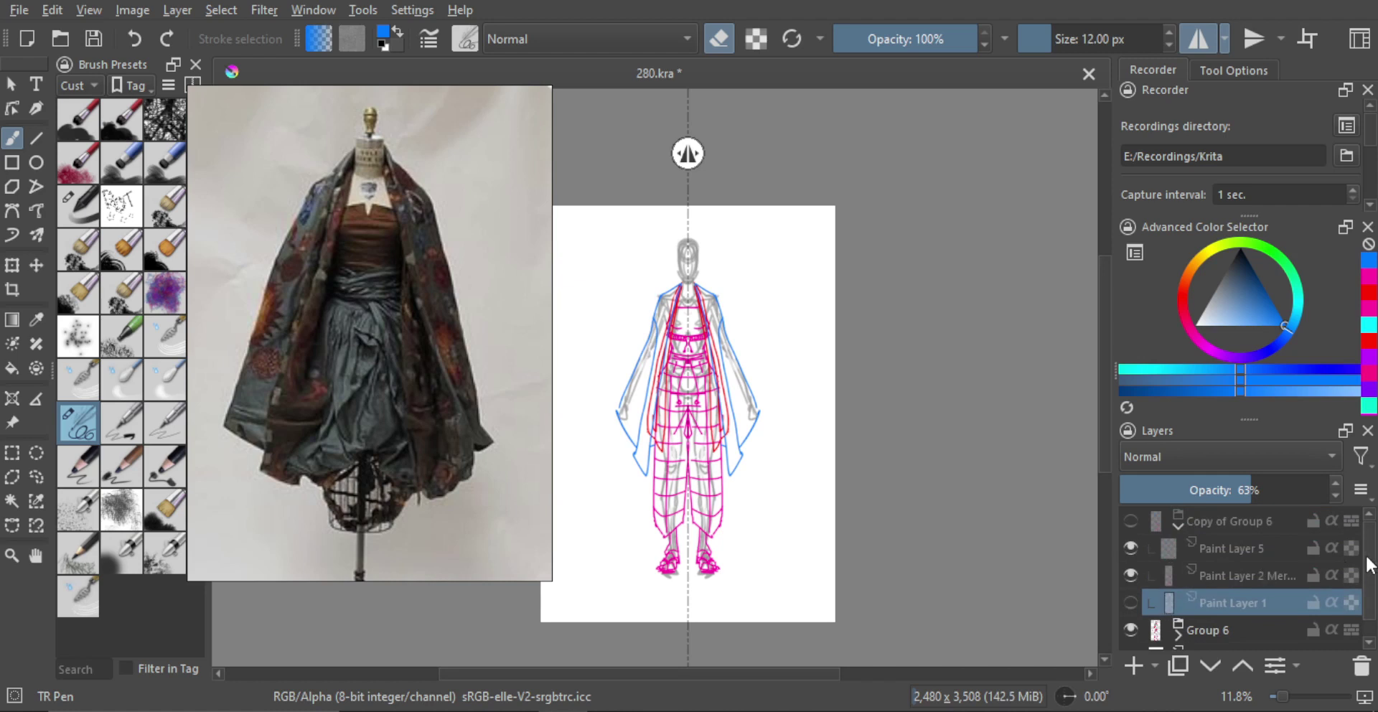
Hide Group 6 and show Copy of Group 6 together with its Paint Layer 1 figure.
{"action": "scroll", "coordinate": [1367, 565], "scroll_direction": "down", "scroll_amount": 2}
{"action": "left_click", "coordinate": [1131, 608]}
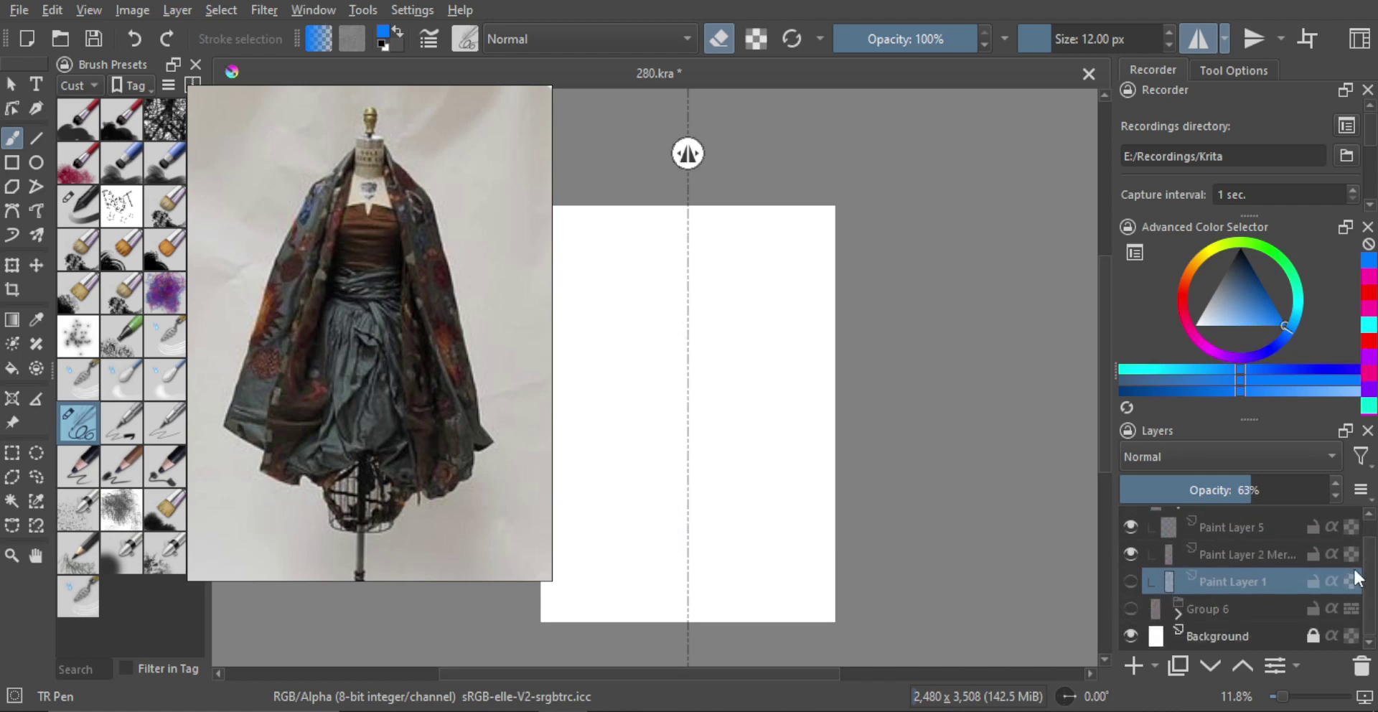
{"action": "scroll", "coordinate": [1363, 567], "scroll_direction": "up", "scroll_amount": 1}
{"action": "left_click", "coordinate": [1131, 520]}
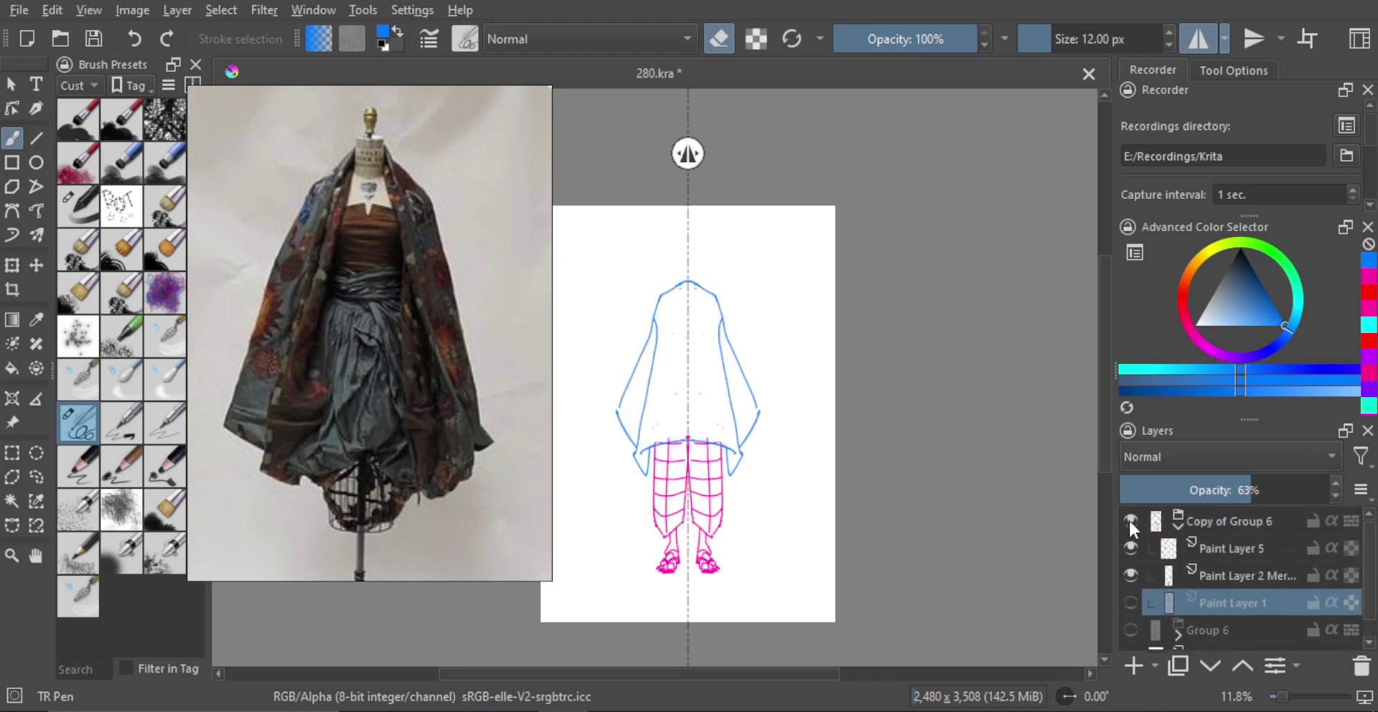
{"action": "left_click", "coordinate": [1131, 602]}
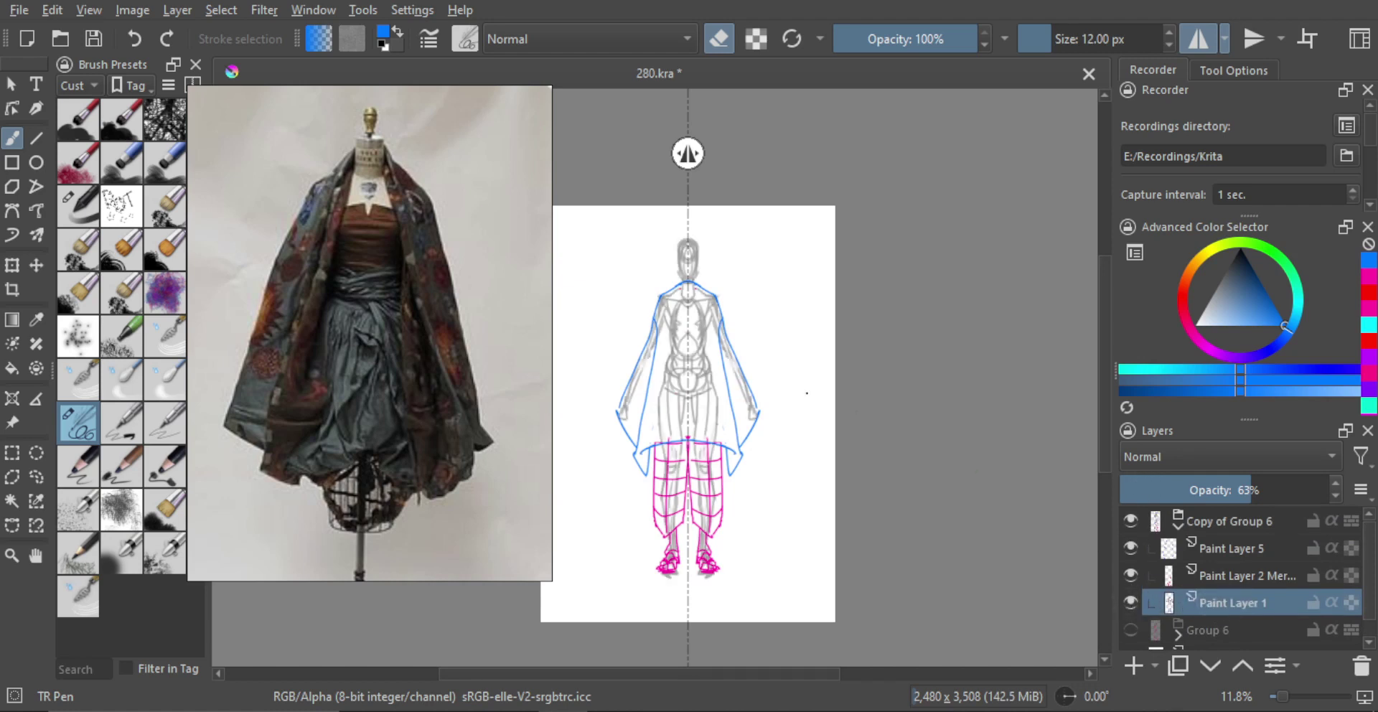
Erase the inner torso and face construction lines on Paint Layer 1 with a 27 px eraser, keeping the body's outer contour.
{"action": "key", "text": "l"}
{"action": "scroll", "coordinate": [658, 359], "scroll_direction": "up", "scroll_amount": 1}
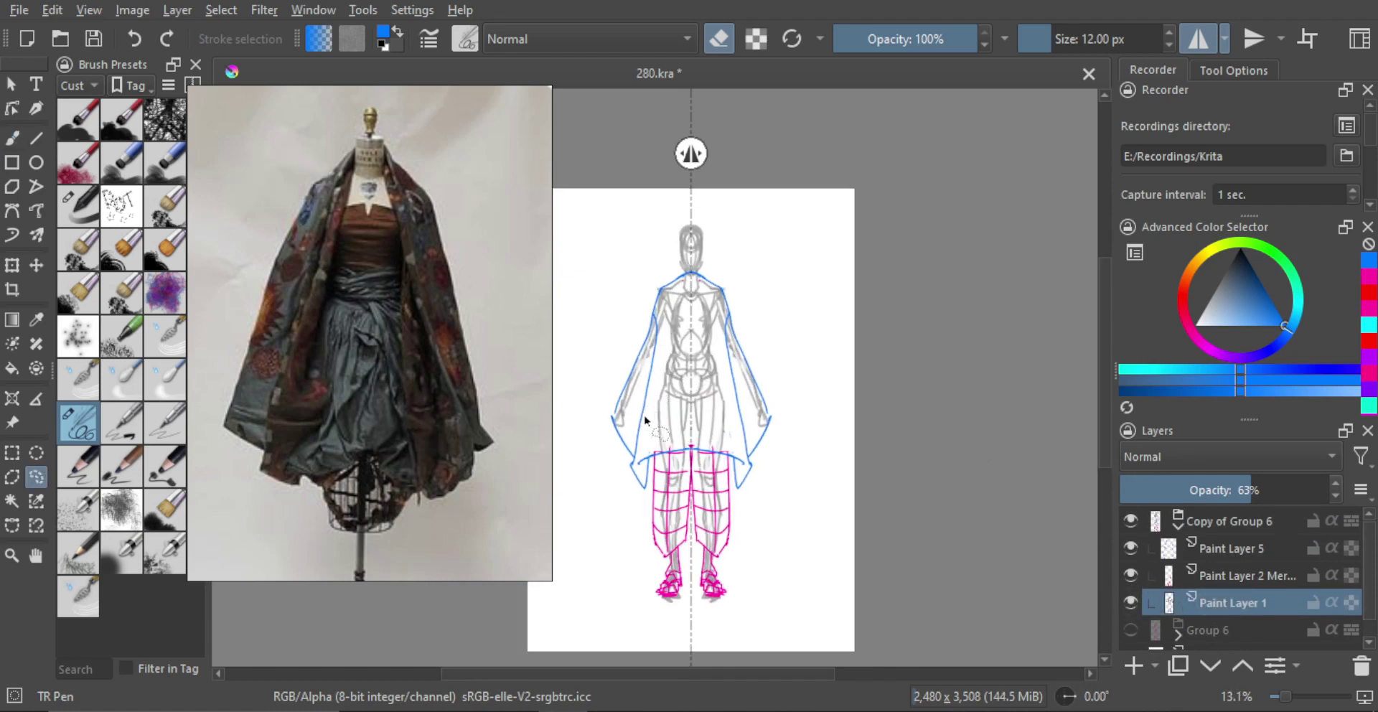
{"action": "key", "text": "b"}
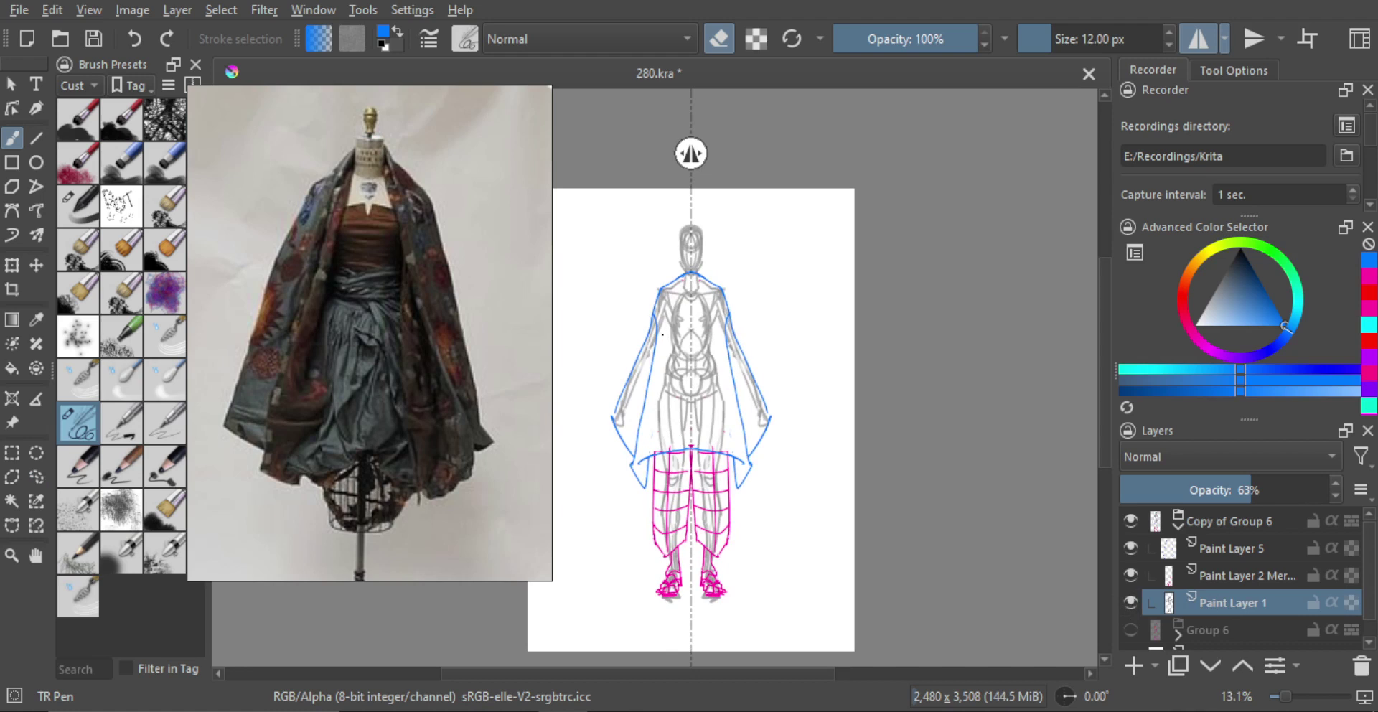
{"action": "left_click_drag", "start_coordinate": [662, 370], "coordinate": [674, 370], "text": "shift"}
{"action": "left_click_drag", "start_coordinate": [681, 290], "coordinate": [622, 423]}
{"action": "key", "text": "ctrl+z"}
{"action": "mouse_move", "coordinate": [672, 304]}
{"action": "left_mouse_down"}
{"action": "mouse_move", "coordinate": [681, 296]}
{"action": "mouse_move", "coordinate": [670, 402]}
{"action": "mouse_move", "coordinate": [680, 346]}
{"action": "left_mouse_up"}
{"action": "key", "text": "ctrl+z"}
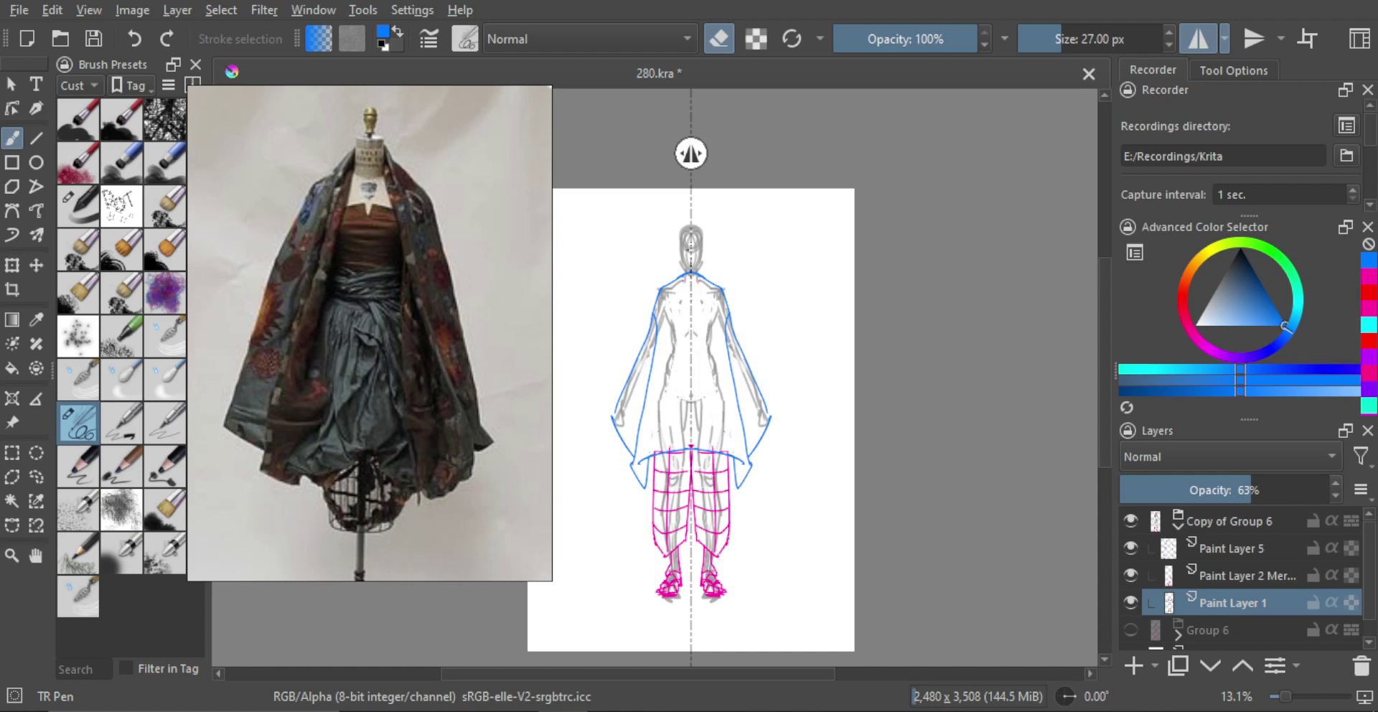
{"action": "key", "text": "ctrl+z"}
{"action": "left_click_drag", "start_coordinate": [701, 323], "coordinate": [701, 295]}
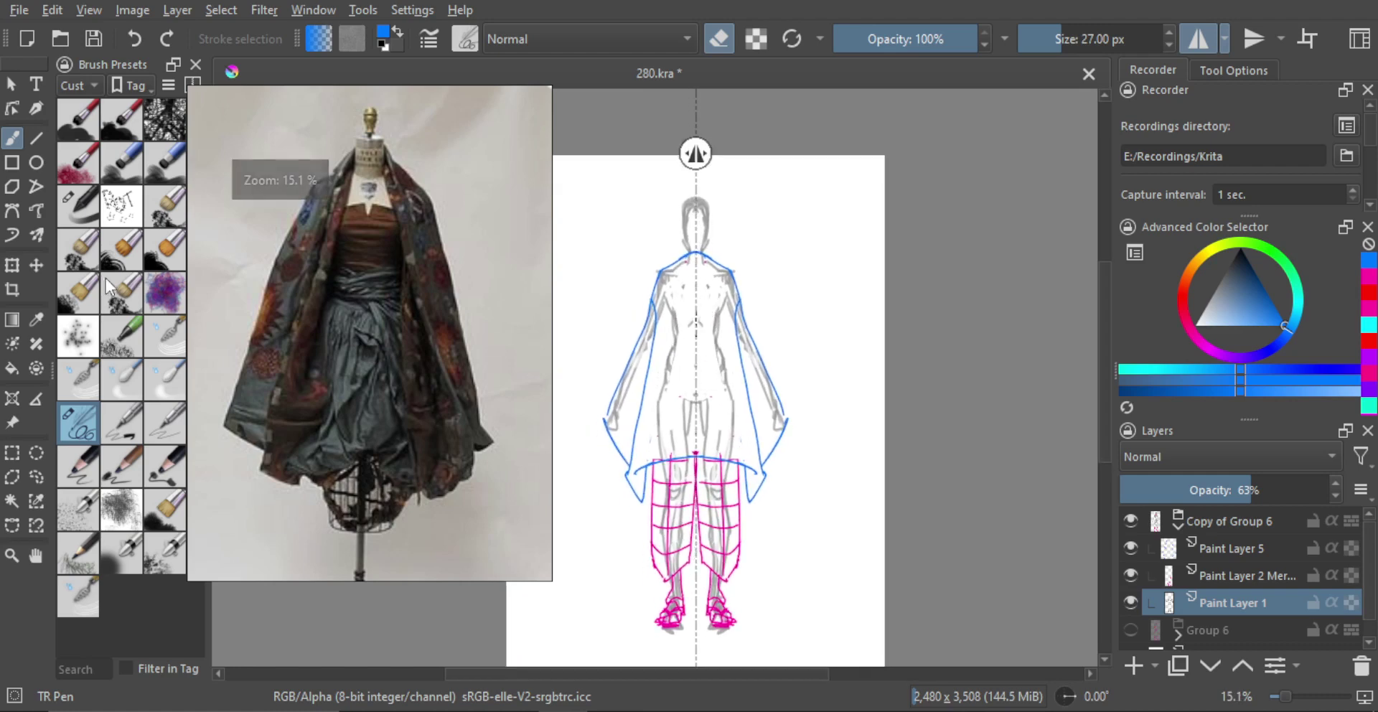
Sketch the shoulder blades and lower-back contours on Paint Layer 1 with the TR Brush Skin preset at 19.25 px and a dark gray.
{"action": "left_click", "coordinate": [77, 207]}
{"action": "scroll", "coordinate": [667, 158], "scroll_direction": "up", "scroll_amount": 3}
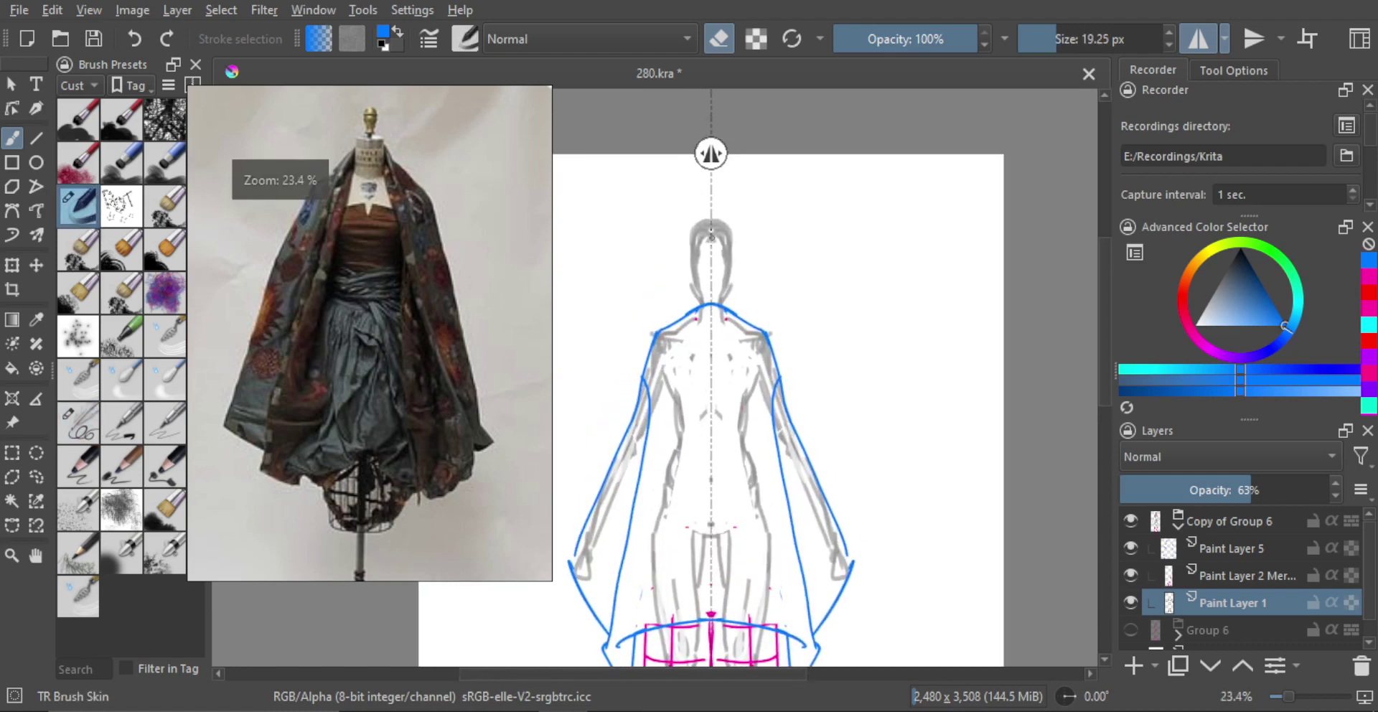
{"action": "scroll", "coordinate": [749, 341], "scroll_direction": "up", "scroll_amount": 1}
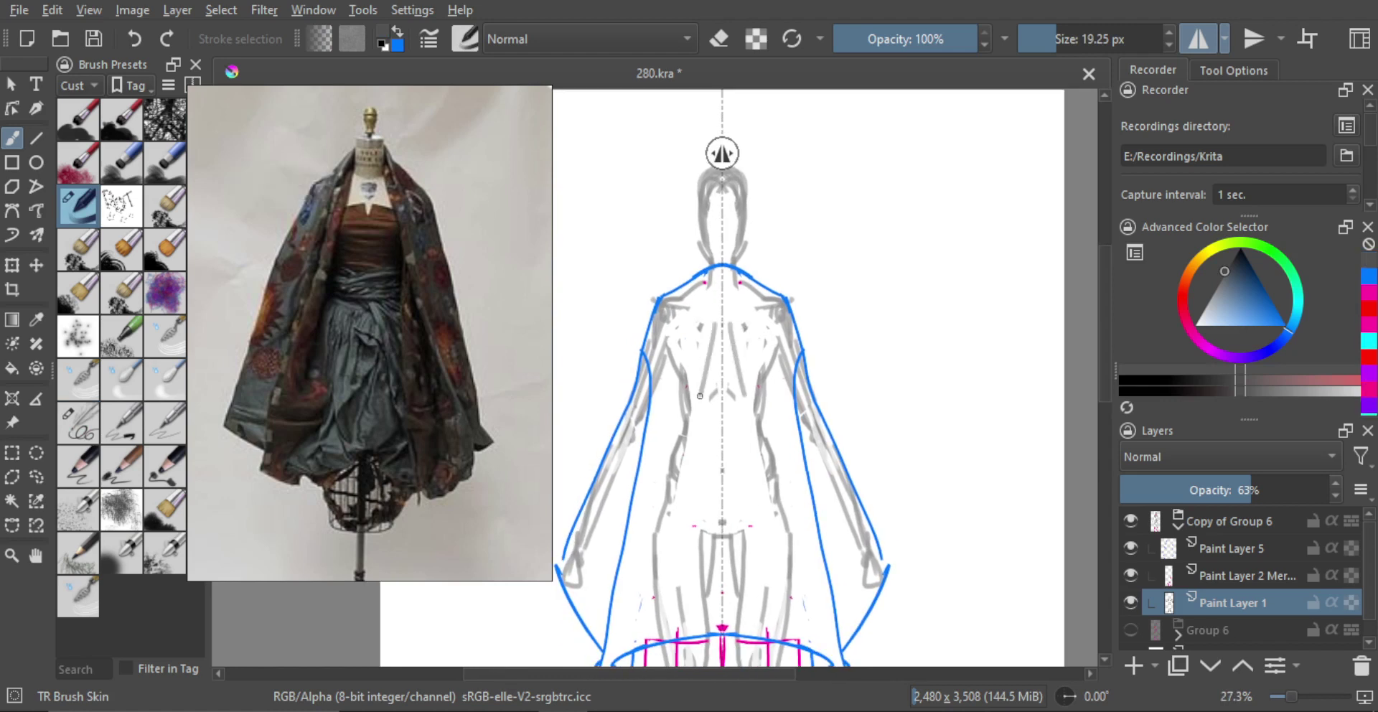
{"action": "left_click_drag", "start_coordinate": [701, 362], "coordinate": [708, 310]}
{"action": "key", "text": "ctrl+z"}
{"action": "key", "text": "ctrl+z"}
{"action": "left_click_drag", "start_coordinate": [710, 313], "coordinate": [712, 452]}
{"action": "key", "text": "ctrl+z"}
Draw the buttock crease, the hip lines, the spine lines and the nape of the neck on the back-view figure.
{"action": "scroll", "coordinate": [713, 394], "scroll_direction": "down", "scroll_amount": 1}
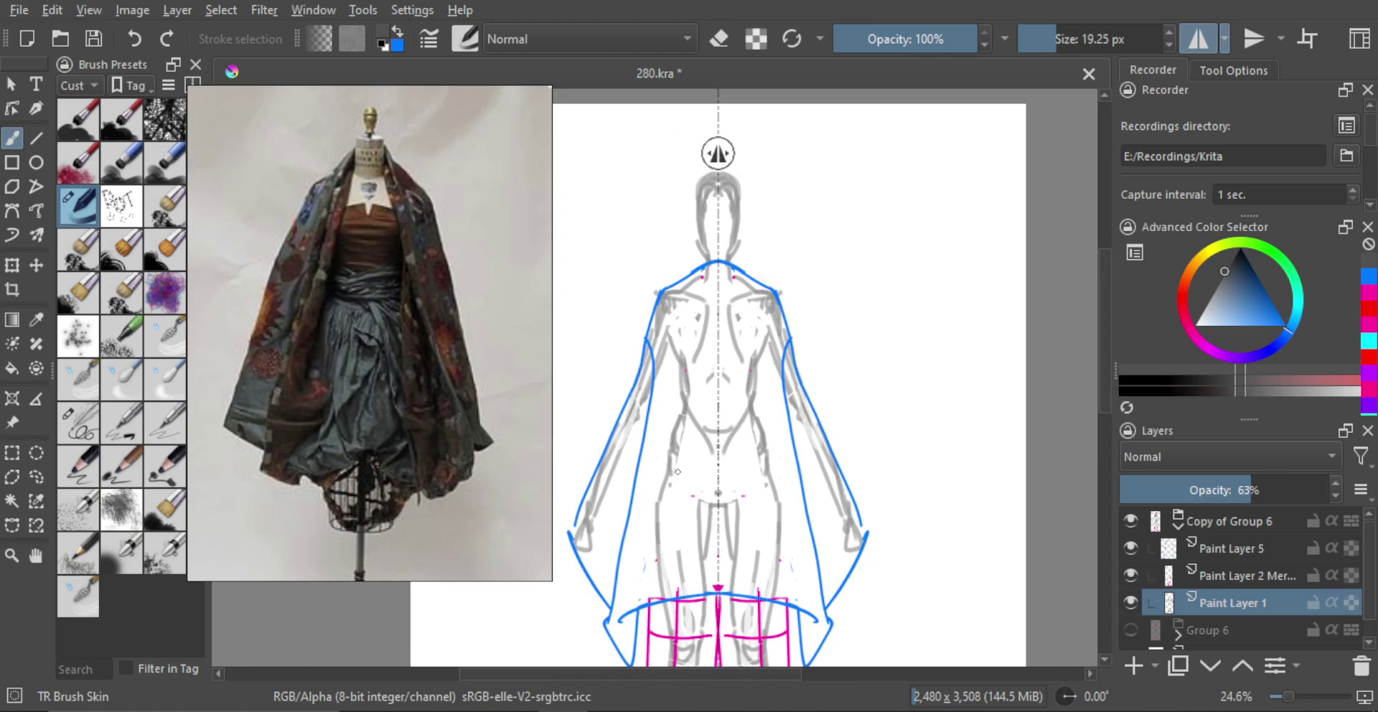
{"action": "left_click_drag", "start_coordinate": [671, 513], "coordinate": [727, 498]}
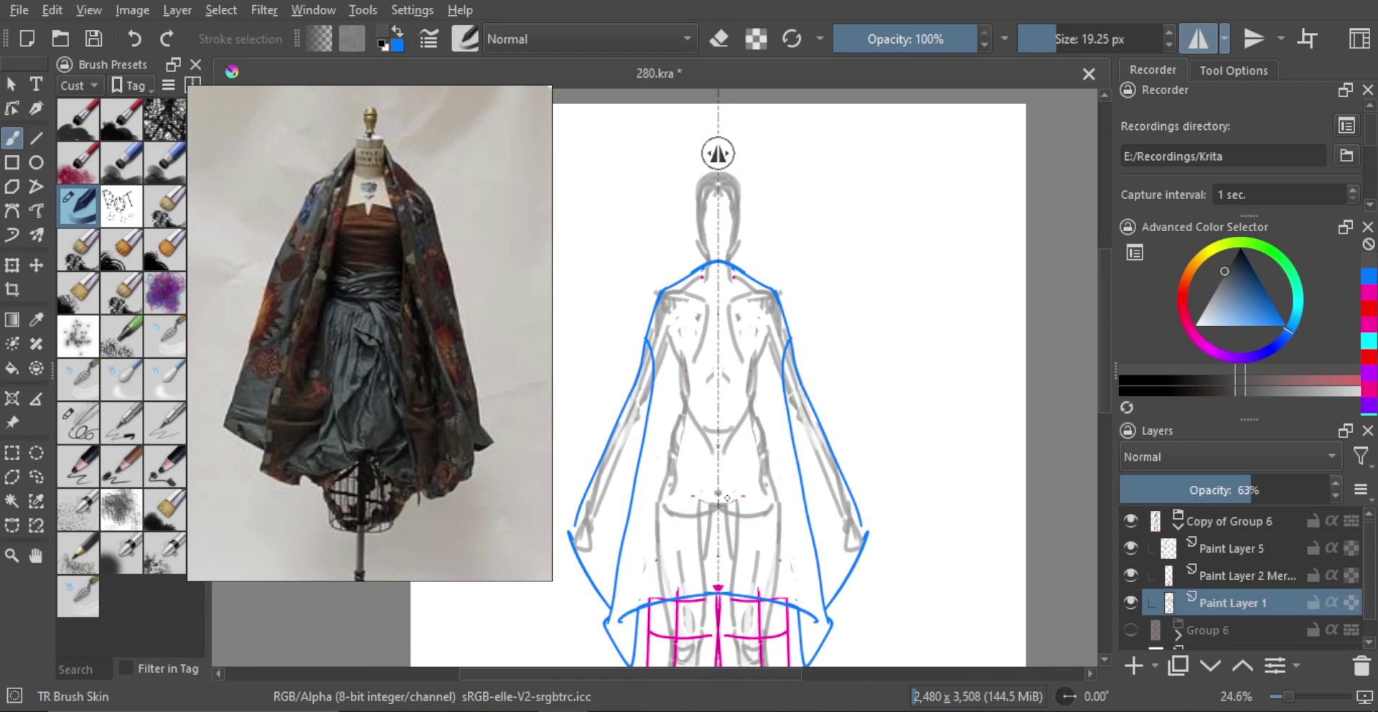
{"action": "scroll", "coordinate": [719, 337], "scroll_direction": "up", "scroll_amount": 2}
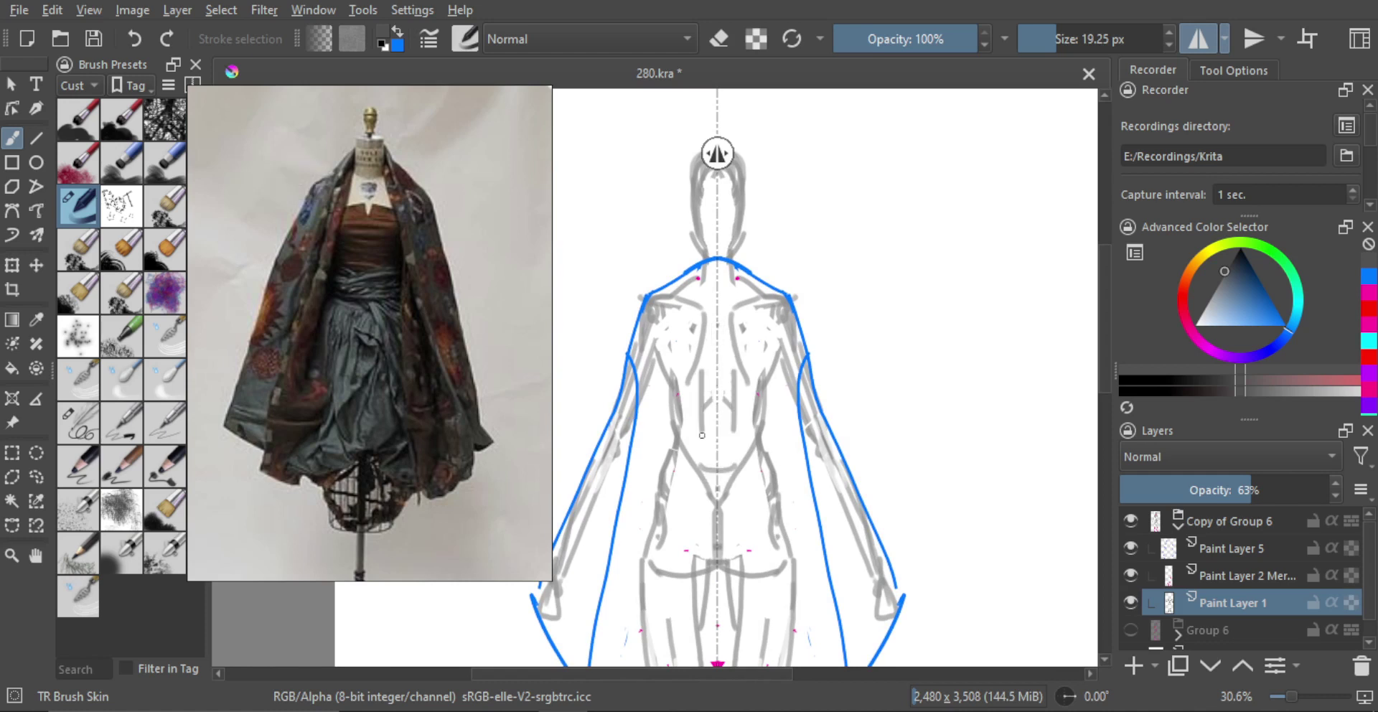
{"action": "left_click_drag", "start_coordinate": [707, 364], "coordinate": [717, 435]}
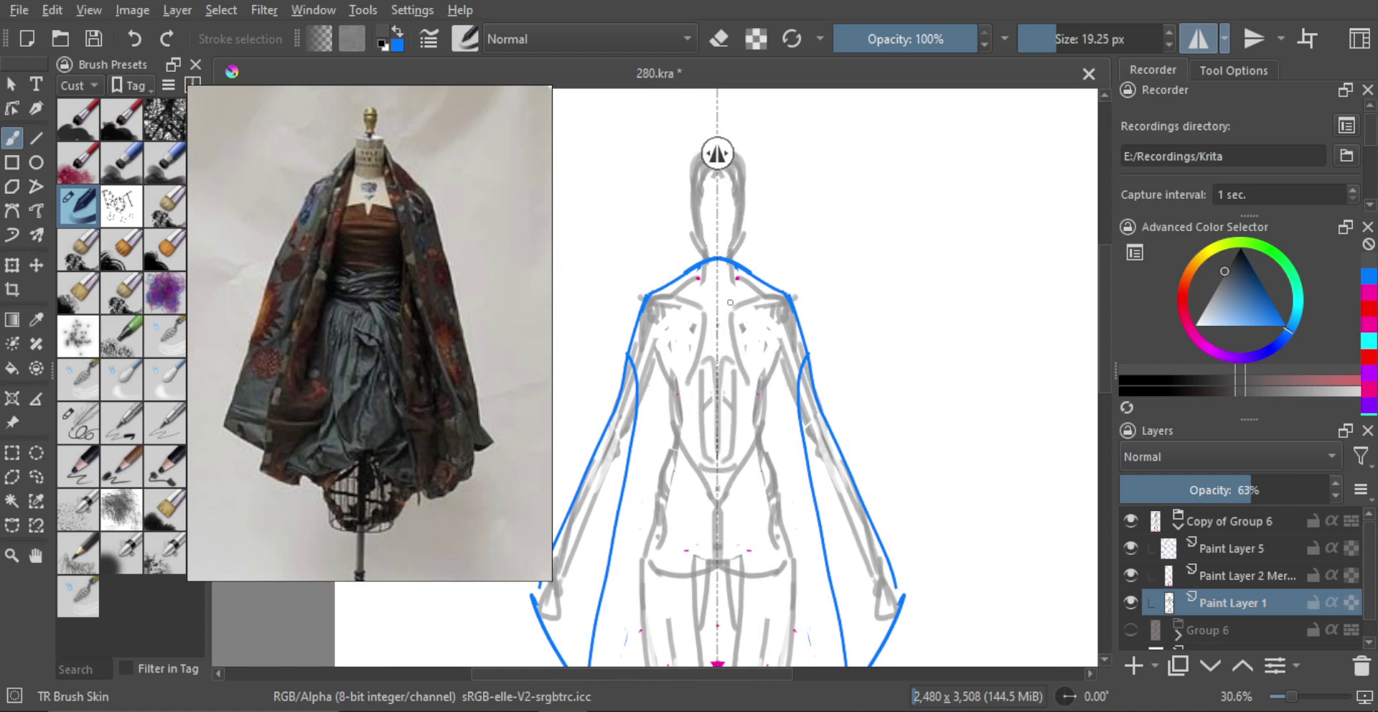
{"action": "left_click_drag", "start_coordinate": [716, 268], "coordinate": [723, 285]}
{"action": "scroll", "coordinate": [739, 323], "scroll_direction": "down", "scroll_amount": 4}
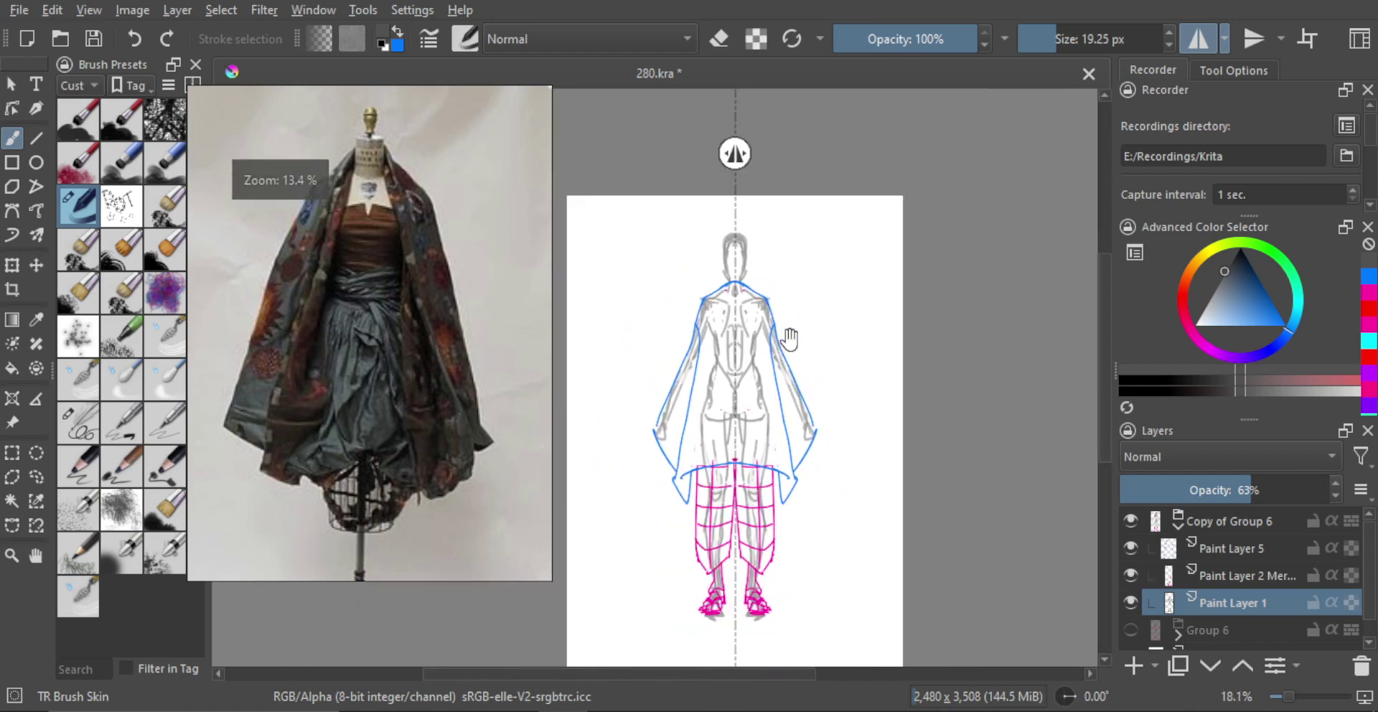
{"action": "scroll", "coordinate": [749, 366], "scroll_direction": "up", "scroll_amount": 1}
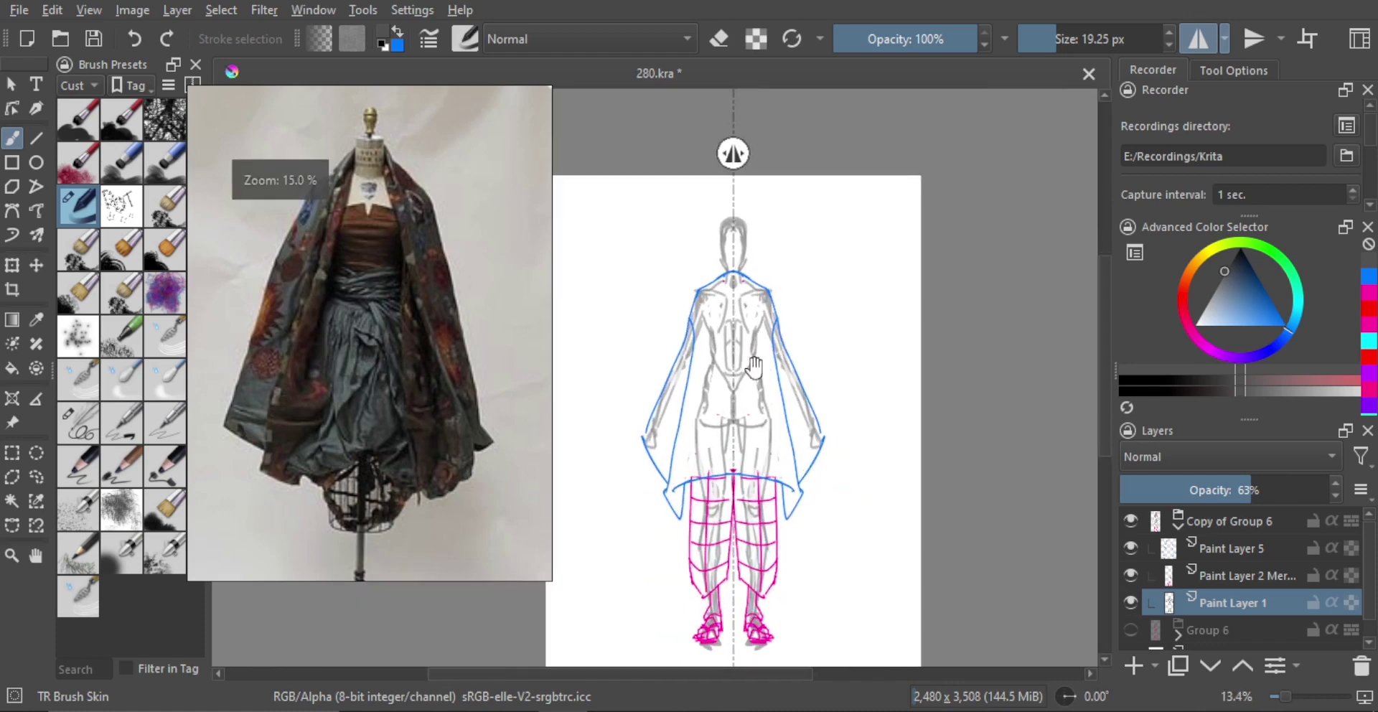
Soften the back-anatomy lines on Paint Layer 1 with a 46.25 px eraser and check the figure in mirrored view.
{"action": "key", "text": "e"}
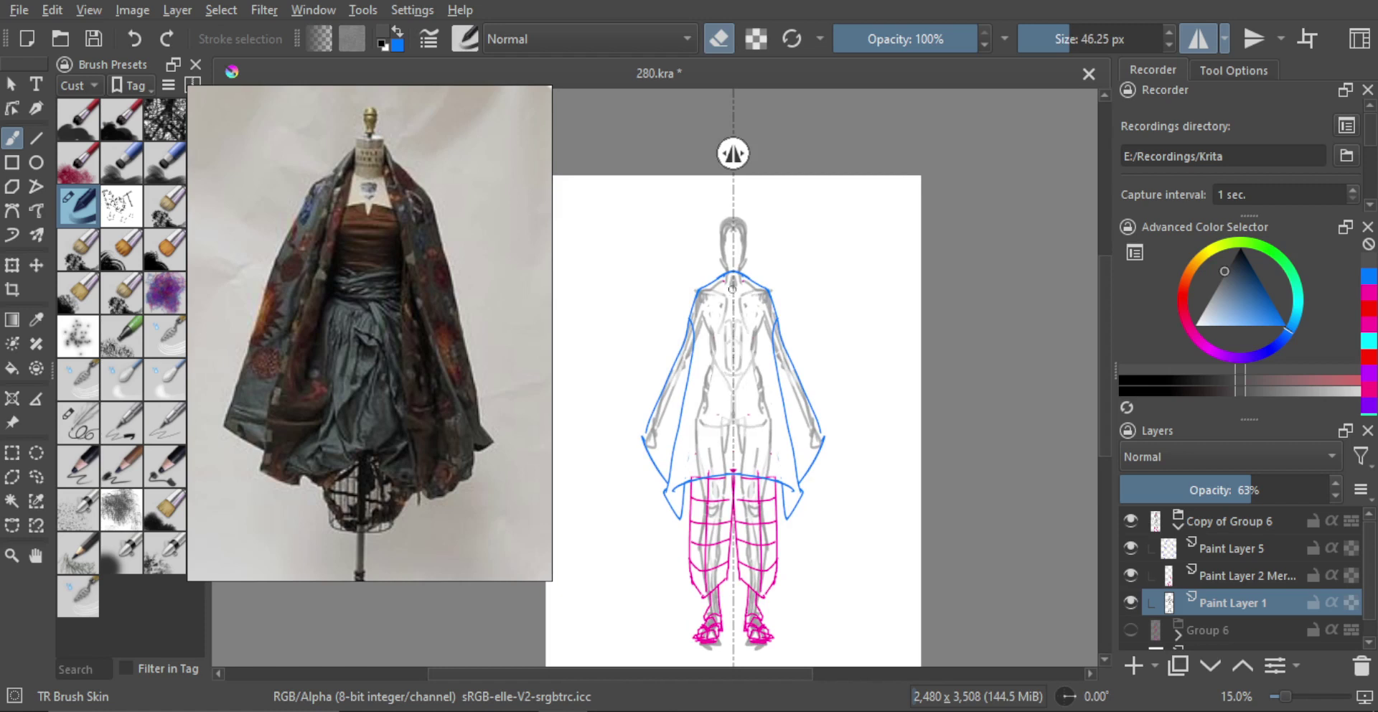
{"action": "left_click_drag", "start_coordinate": [754, 333], "coordinate": [780, 368]}
{"action": "scroll", "coordinate": [740, 389], "scroll_direction": "up", "scroll_amount": 3}
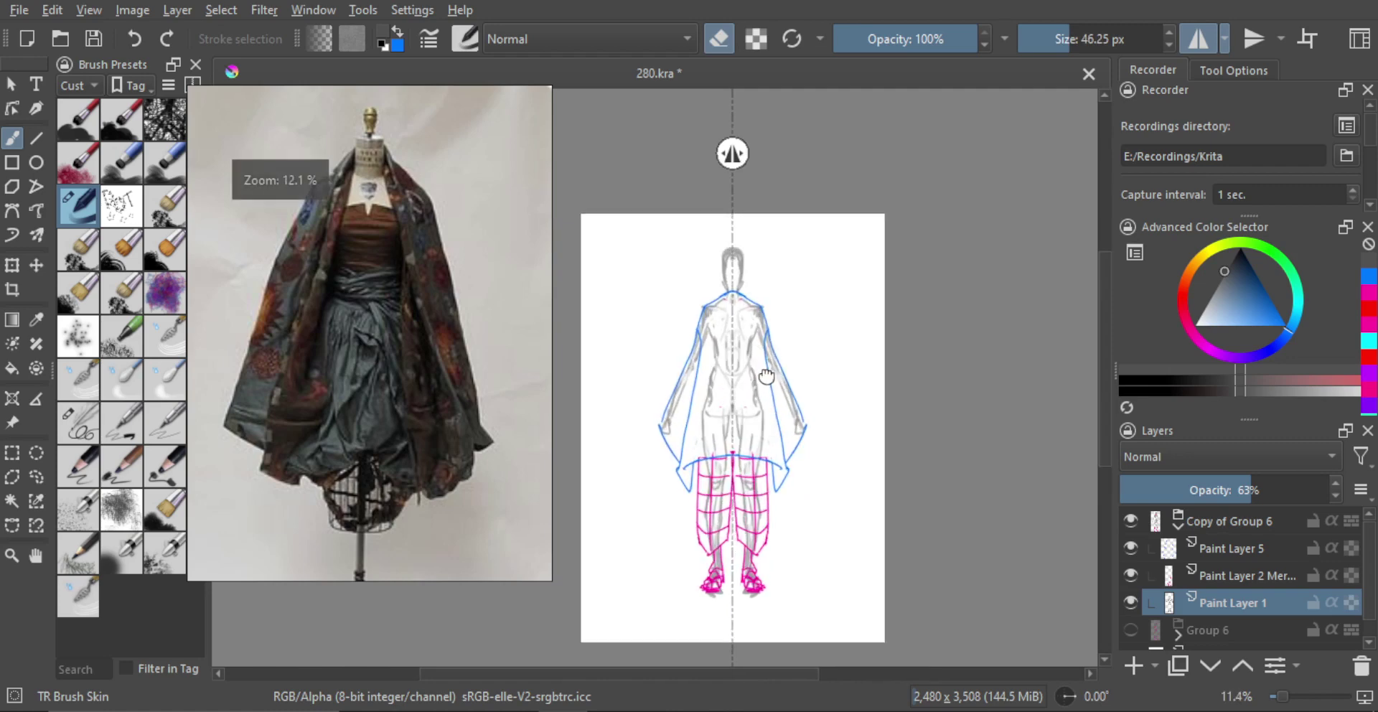
{"action": "key", "text": "m"}
{"action": "scroll", "coordinate": [751, 364], "scroll_direction": "up", "scroll_amount": 1}
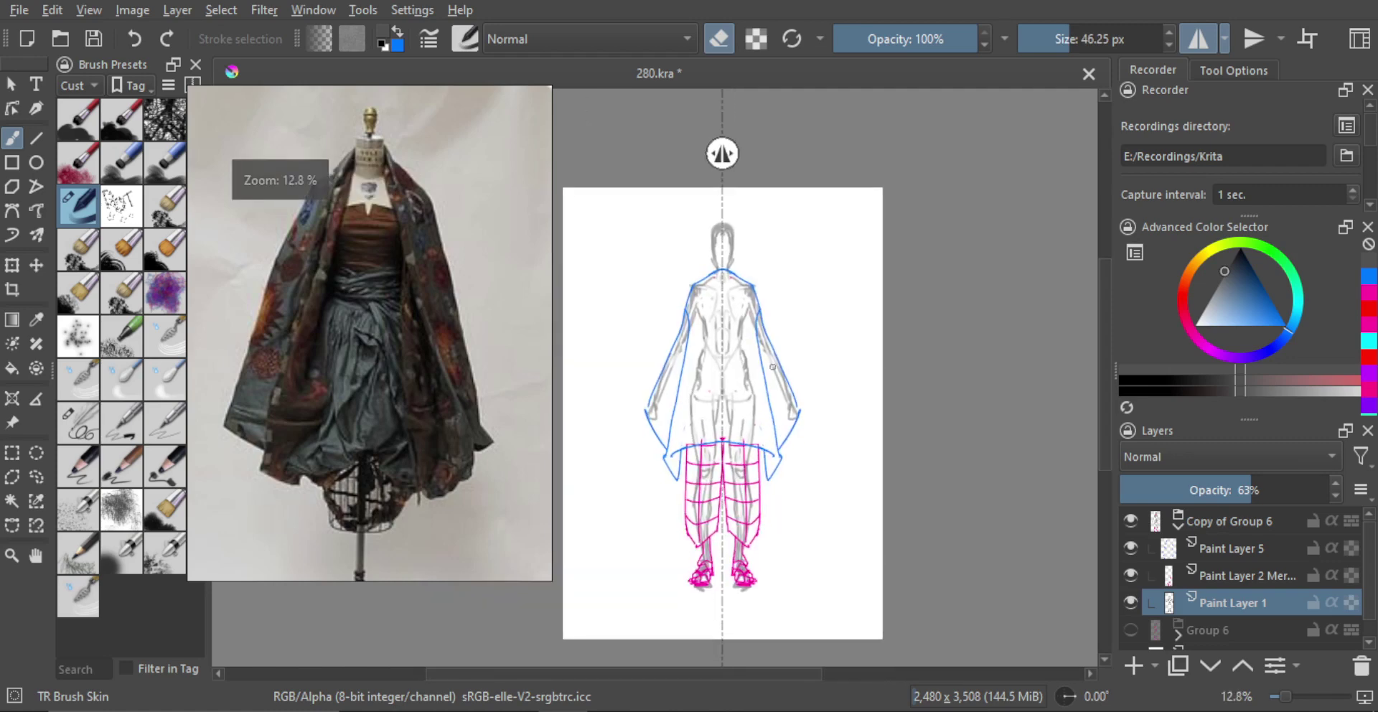
Collapse and hide Copy of Group 6, and show Group 6 with its layers expanded.
{"action": "left_click", "coordinate": [1177, 524]}
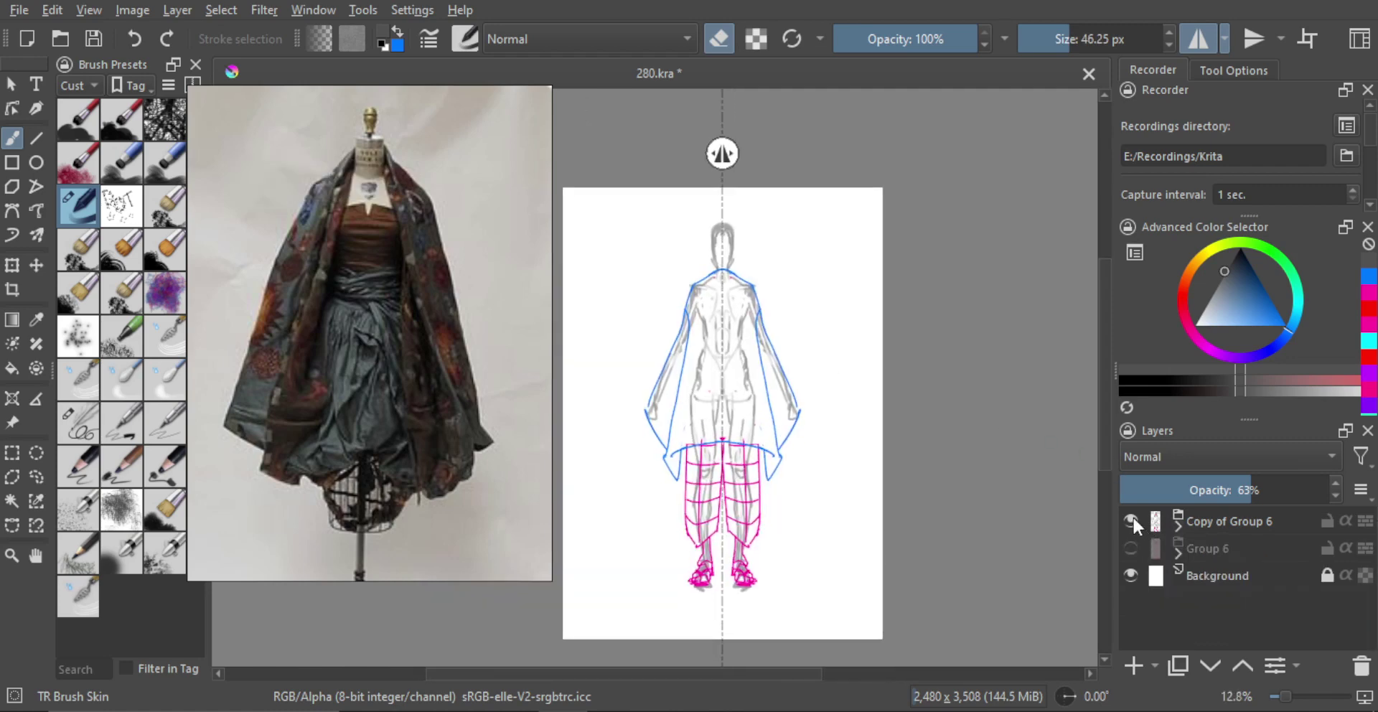
{"action": "left_click", "coordinate": [1131, 520]}
{"action": "left_click", "coordinate": [1131, 547]}
{"action": "left_click", "coordinate": [1130, 540]}
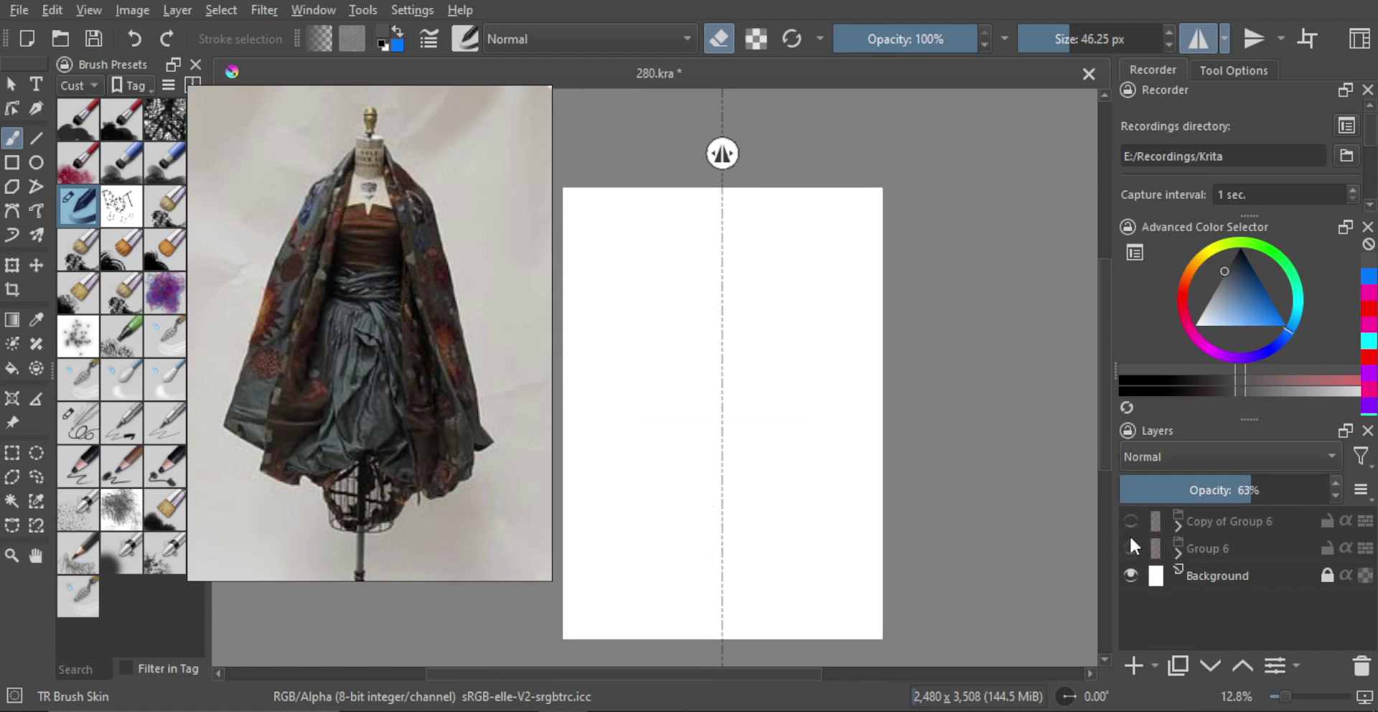
{"action": "left_click", "coordinate": [1130, 537]}
{"action": "left_click", "coordinate": [1177, 552]}
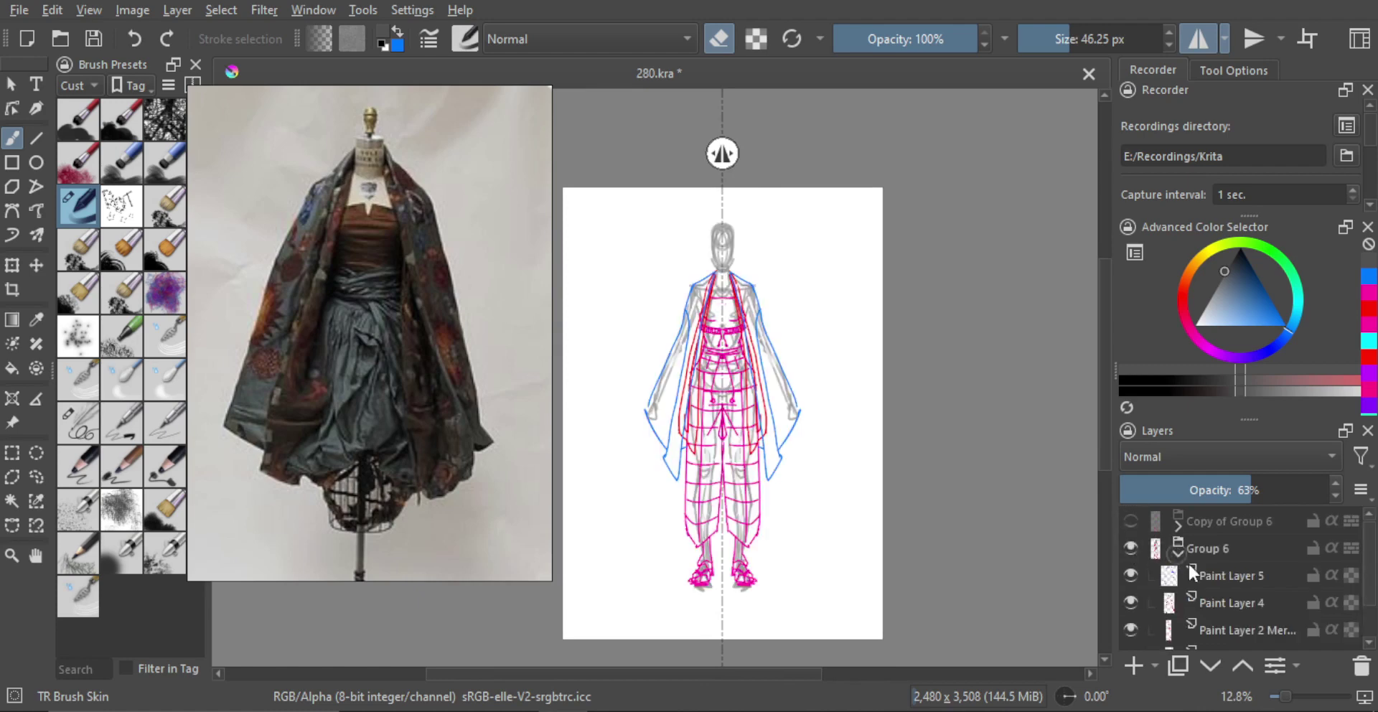
{"action": "left_click", "coordinate": [1130, 602]}
{"action": "left_click", "coordinate": [1215, 600]}
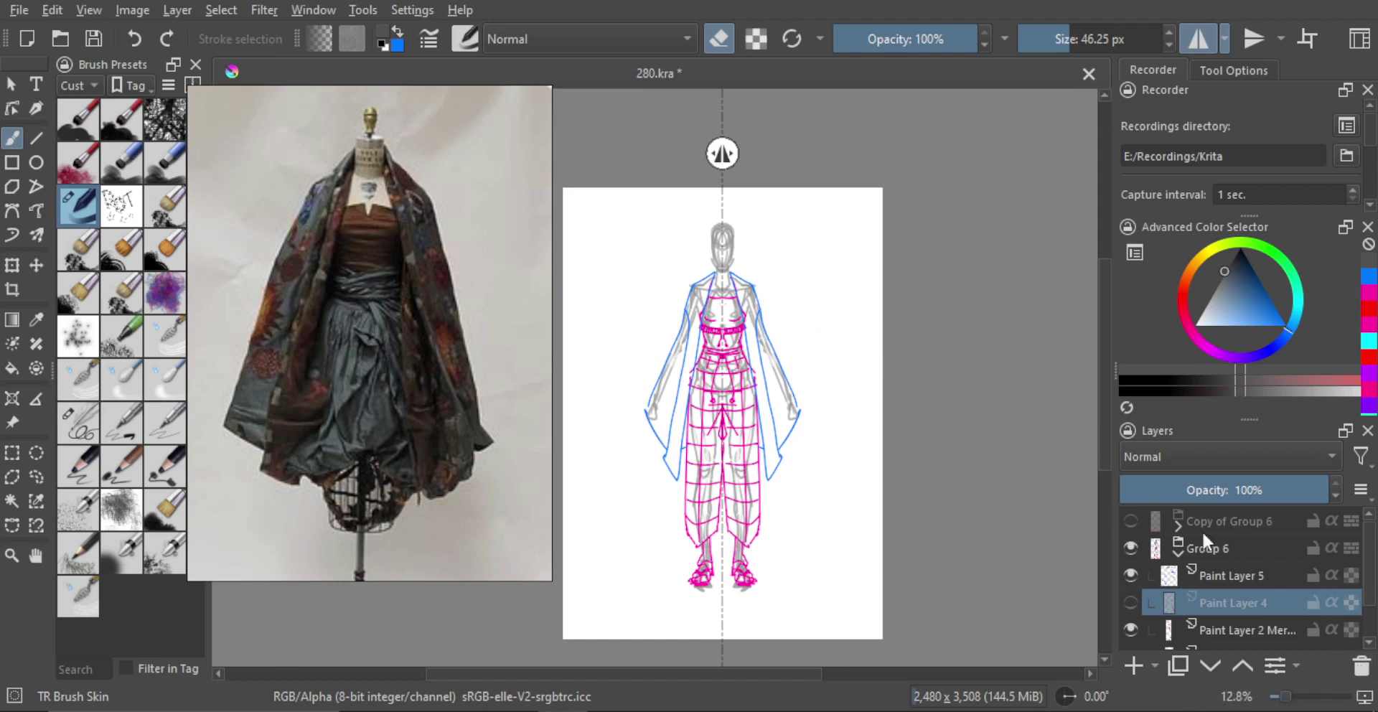
{"action": "left_click", "coordinate": [1360, 665]}
{"action": "key", "text": "ctrl+minus"}
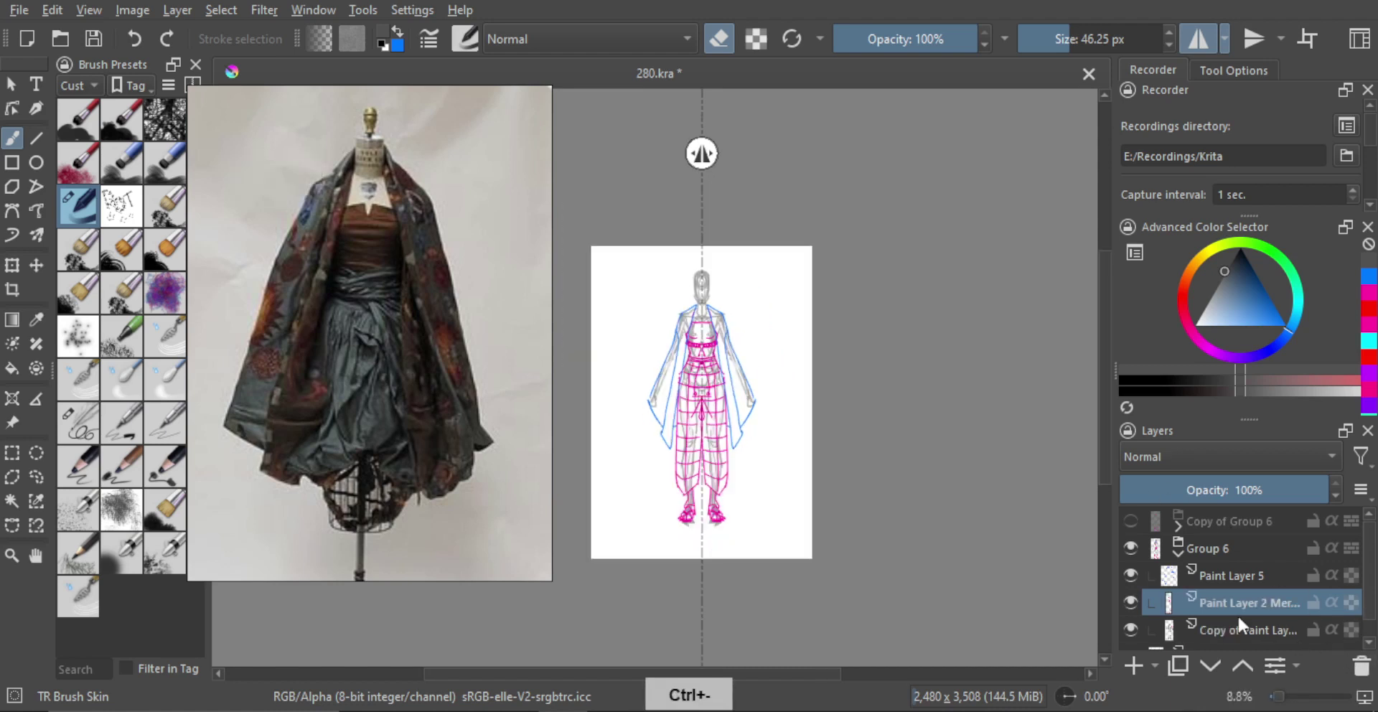
{"action": "key", "text": "ctrl+plus"}
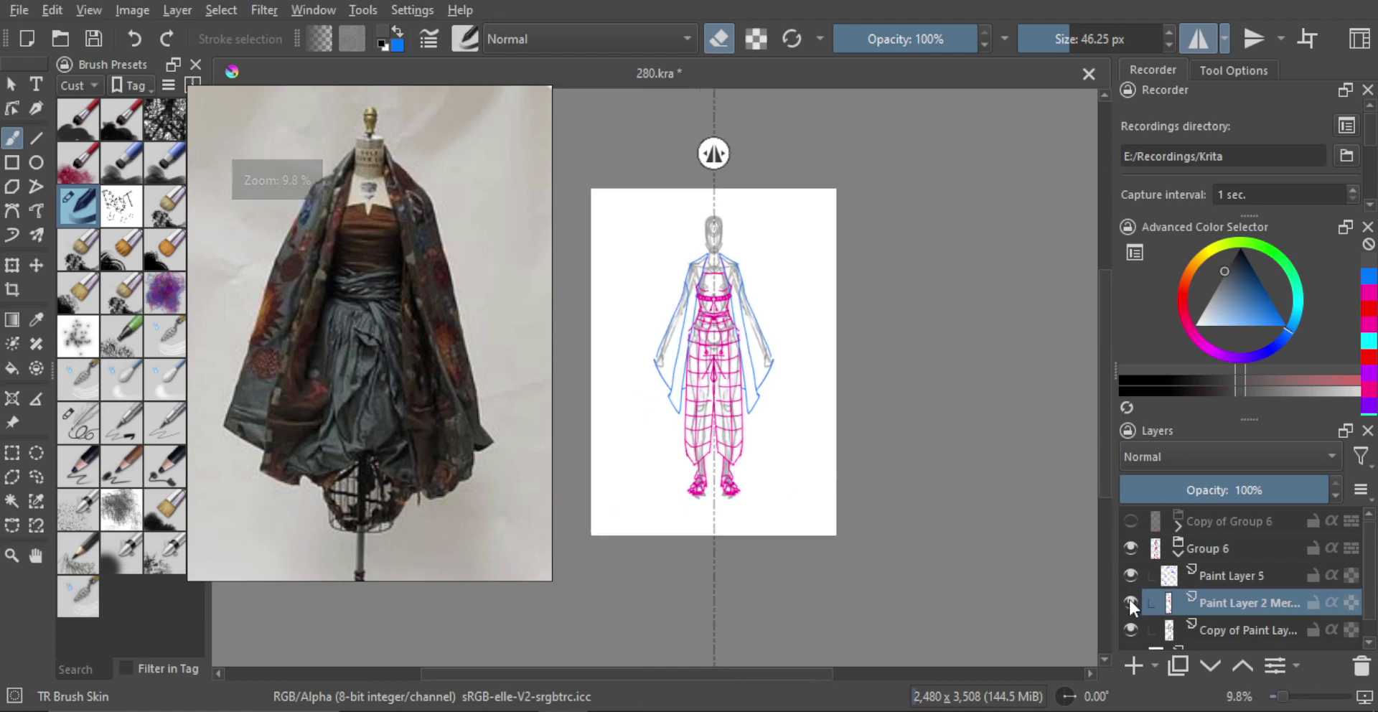
{"action": "left_click", "coordinate": [1130, 603]}
{"action": "key", "text": "ctrl+z"}
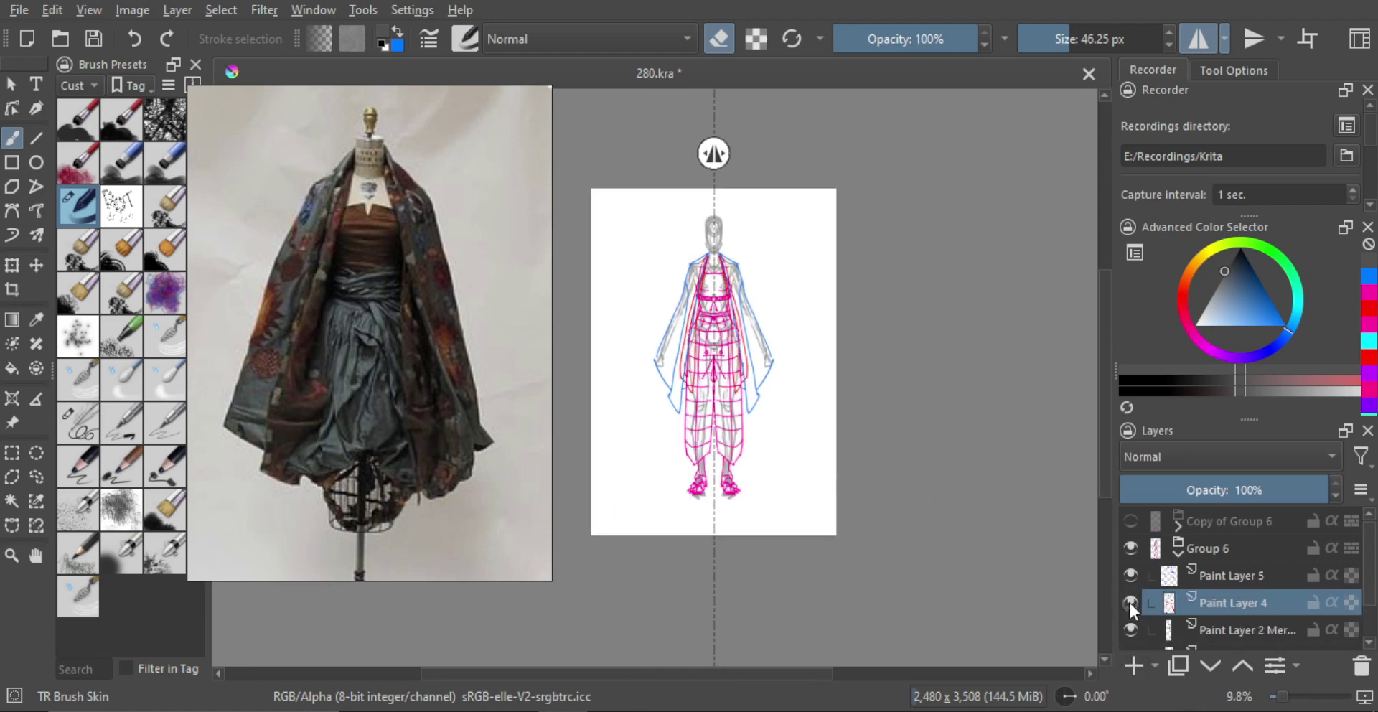
Delete Paint Layer 4, which holds the shawl's front edges, from Group 6.
{"action": "left_click", "coordinate": [1128, 601]}
{"action": "left_click", "coordinate": [1361, 665]}
{"action": "key", "text": "ctrl+plus"}
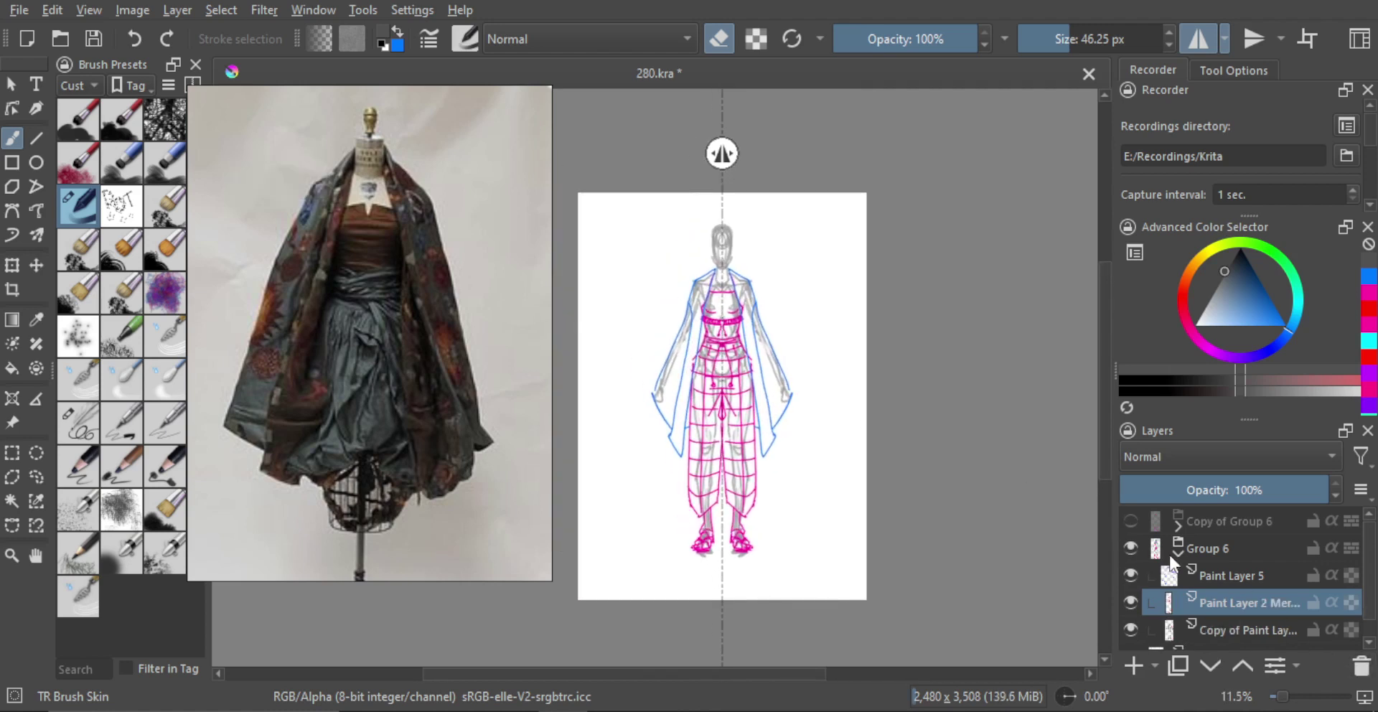
Collapse and hide Group 6, keep Copy of Group 6 hidden, and add a new paint layer above both groups.
{"action": "left_click", "coordinate": [1177, 553]}
{"action": "left_click", "coordinate": [1130, 547]}
{"action": "left_click", "coordinate": [1130, 520]}
{"action": "left_click", "coordinate": [1130, 520]}
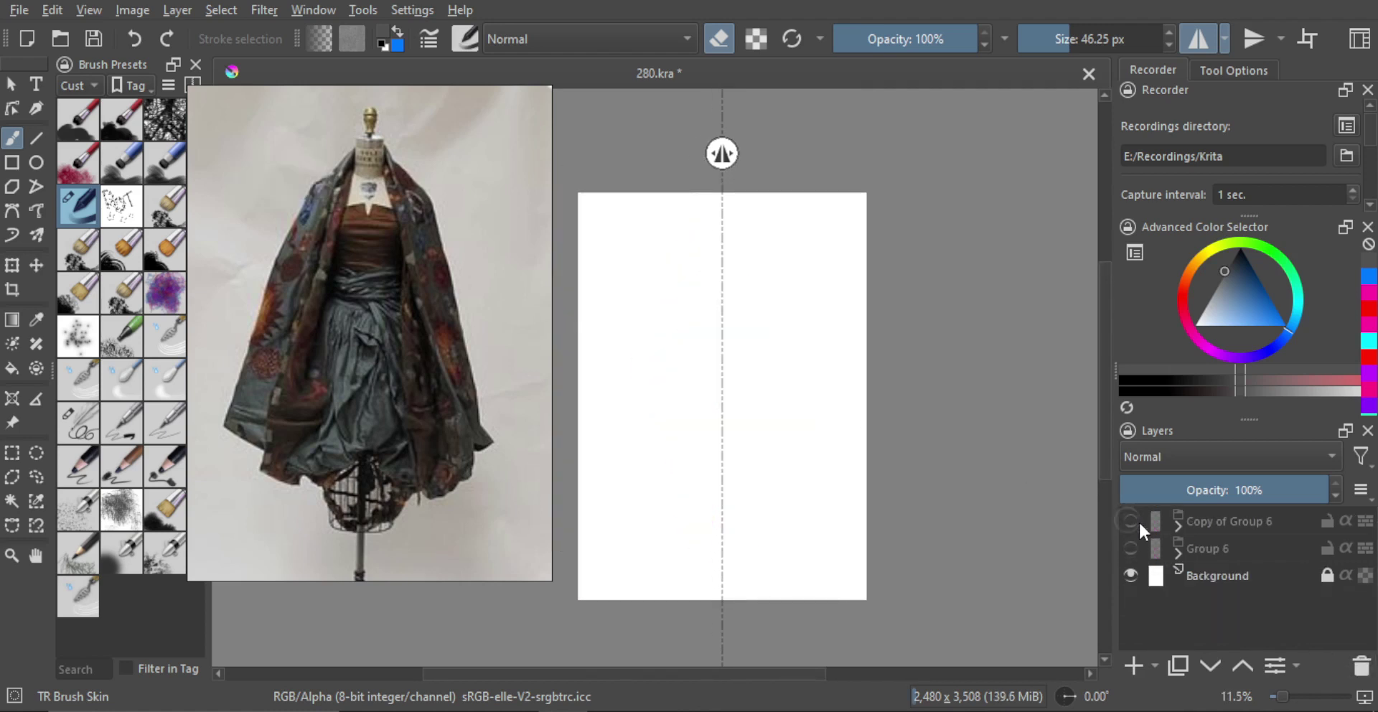
{"action": "left_click", "coordinate": [1157, 520]}
{"action": "left_click", "coordinate": [1145, 658]}
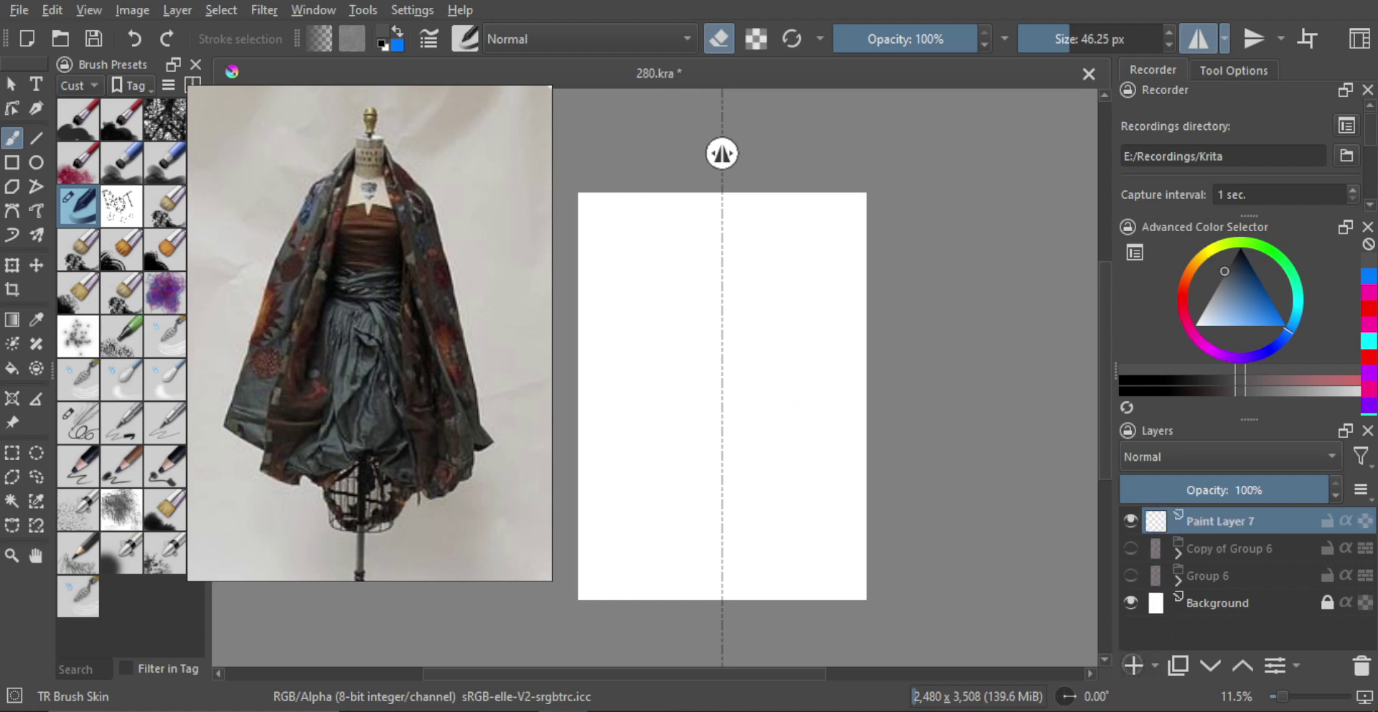
{"action": "scroll", "coordinate": [729, 348], "scroll_direction": "left", "scroll_amount": 2}
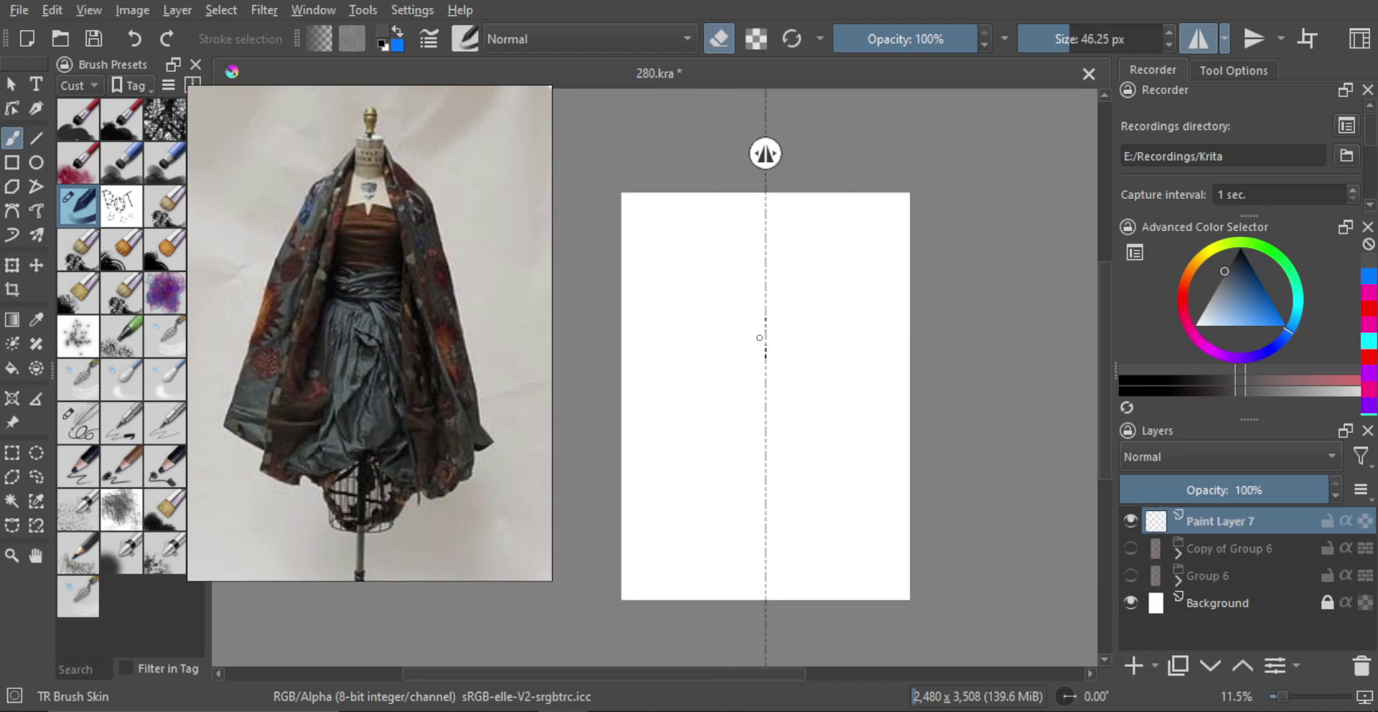
{"action": "key", "text": "e"}
{"action": "mouse_move", "coordinate": [763, 311]}
{"action": "left_mouse_down"}
{"action": "mouse_move", "coordinate": [752, 317]}
{"action": "mouse_move", "coordinate": [762, 370]}
{"action": "left_mouse_up"}
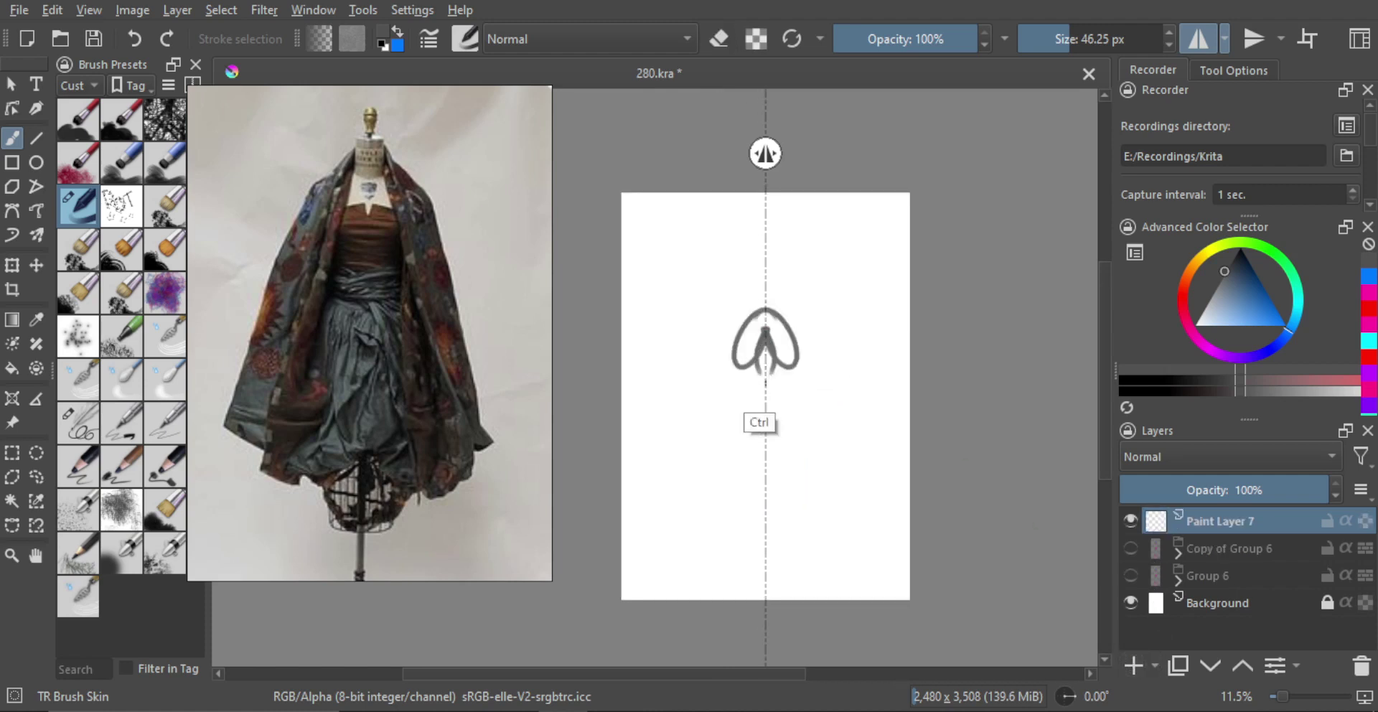
{"action": "key", "text": "ctrl+z"}
{"action": "mouse_move", "coordinate": [773, 327]}
{"action": "left_mouse_down"}
{"action": "mouse_move", "coordinate": [771, 296]}
{"action": "mouse_move", "coordinate": [753, 306]}
{"action": "mouse_move", "coordinate": [755, 273]}
{"action": "left_mouse_up"}
{"action": "mouse_move", "coordinate": [769, 303]}
{"action": "left_mouse_down"}
{"action": "mouse_move", "coordinate": [769, 286]}
{"action": "mouse_move", "coordinate": [753, 291]}
{"action": "left_mouse_up"}
{"action": "mouse_move", "coordinate": [762, 308]}
{"action": "left_mouse_down"}
{"action": "mouse_move", "coordinate": [789, 280]}
{"action": "mouse_move", "coordinate": [742, 294]}
{"action": "left_mouse_up"}
{"action": "key", "text": "ctrl+z"}
{"action": "left_click_drag", "start_coordinate": [756, 263], "coordinate": [750, 366]}
{"action": "key", "text": "ctrl+z"}
{"action": "key", "text": "ctrl+z"}
{"action": "mouse_move", "coordinate": [760, 314]}
{"action": "left_mouse_down", "text": "ctrl"}
{"action": "mouse_move", "coordinate": [759, 300]}
{"action": "mouse_move", "coordinate": [750, 313]}
{"action": "left_mouse_up", "text": "ctrl"}
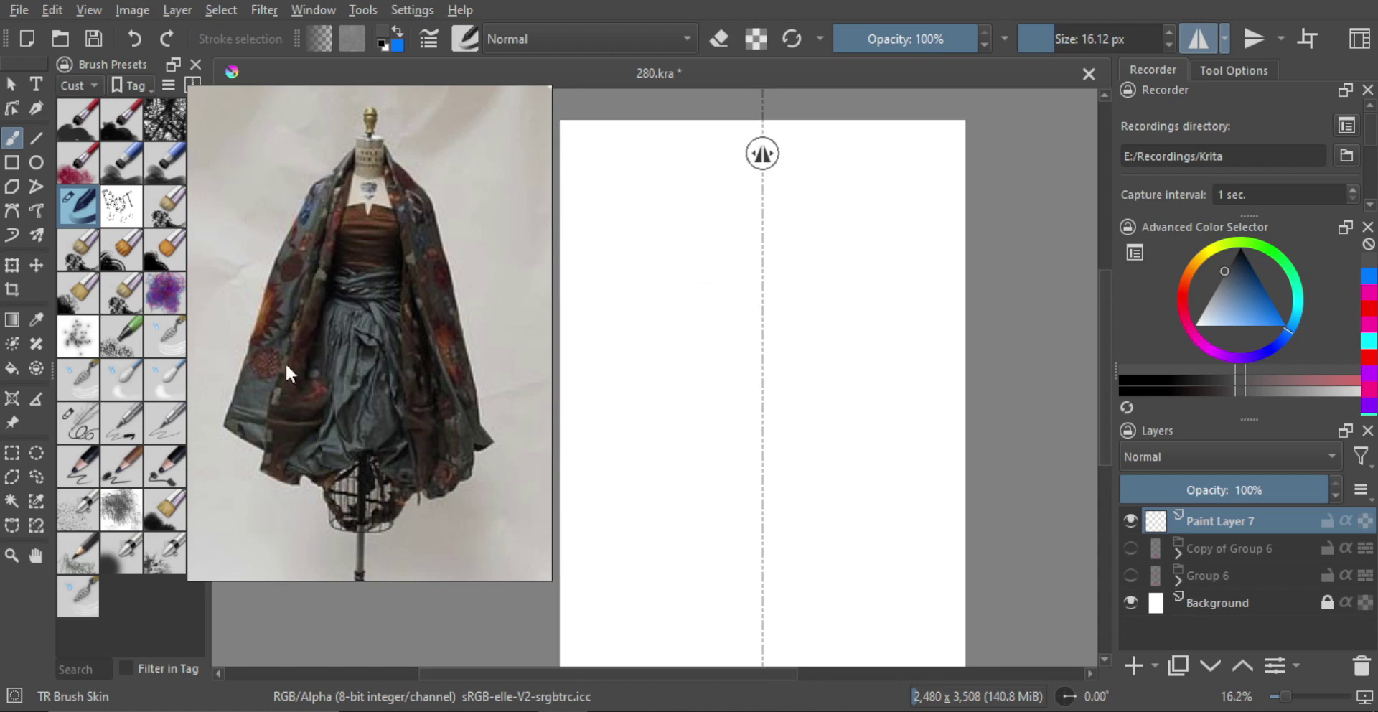
Sketch overlapping cranium ovals on the new layer with the TR Pincel Txtr2 preset at 56.60 px and mirror symmetry.
{"action": "left_click", "coordinate": [122, 428]}
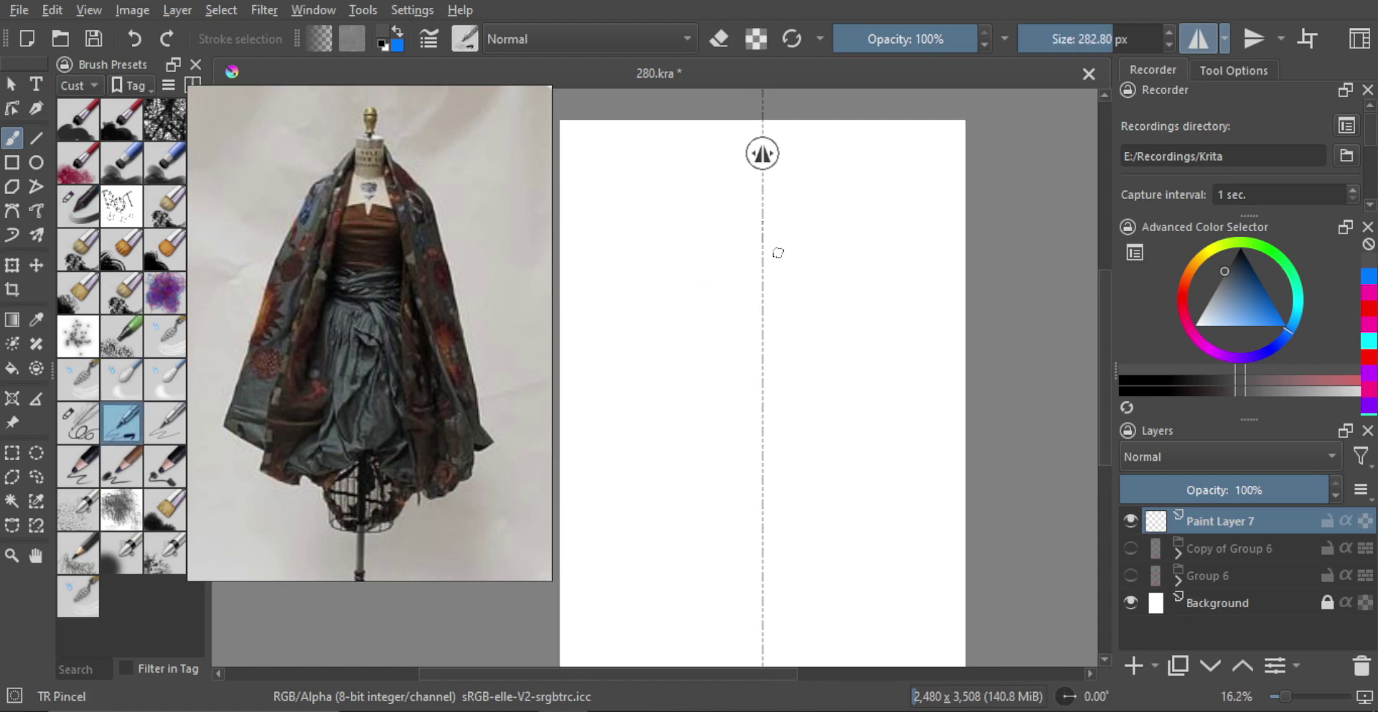
{"action": "left_click", "coordinate": [122, 467]}
{"action": "scroll", "coordinate": [743, 299], "scroll_direction": "down", "scroll_amount": 1}
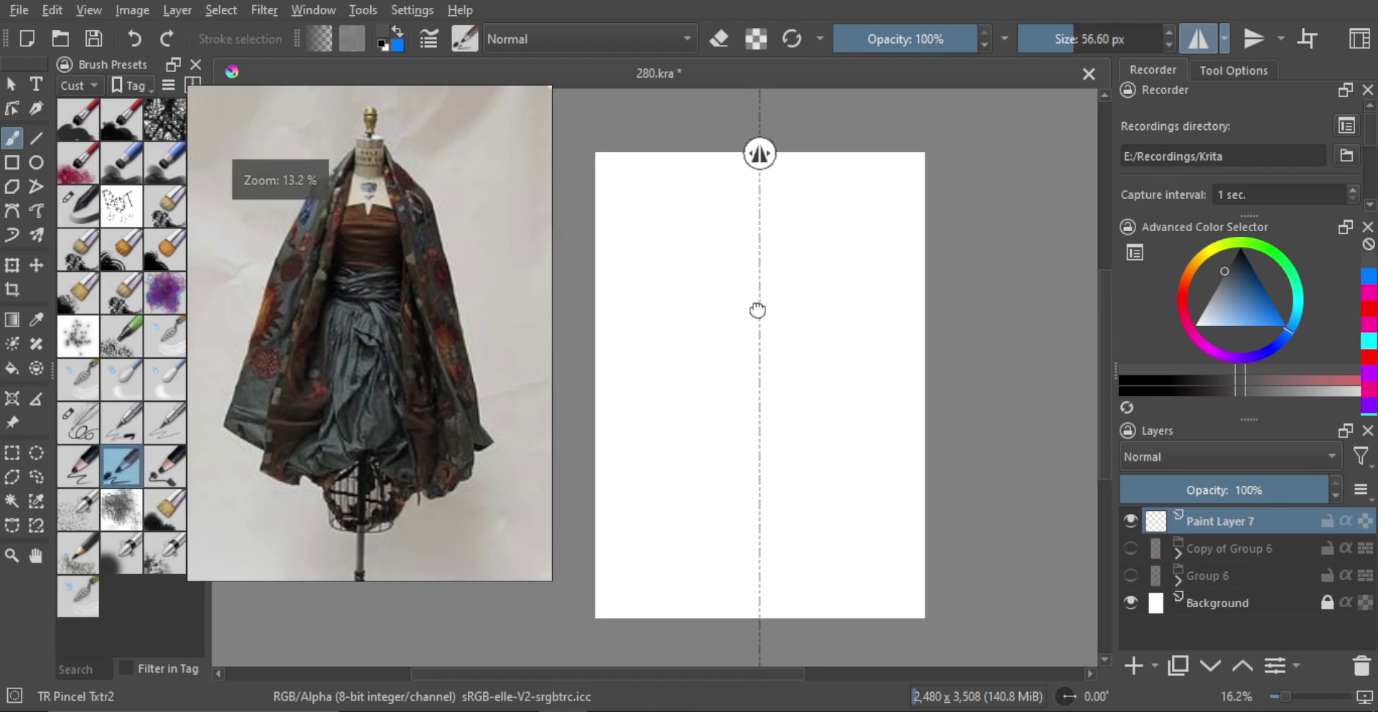
{"action": "mouse_move", "coordinate": [757, 311]}
{"action": "left_mouse_down"}
{"action": "mouse_move", "coordinate": [760, 279]}
{"action": "mouse_move", "coordinate": [777, 347]}
{"action": "left_mouse_up"}
{"action": "key", "text": "ctrl+z"}
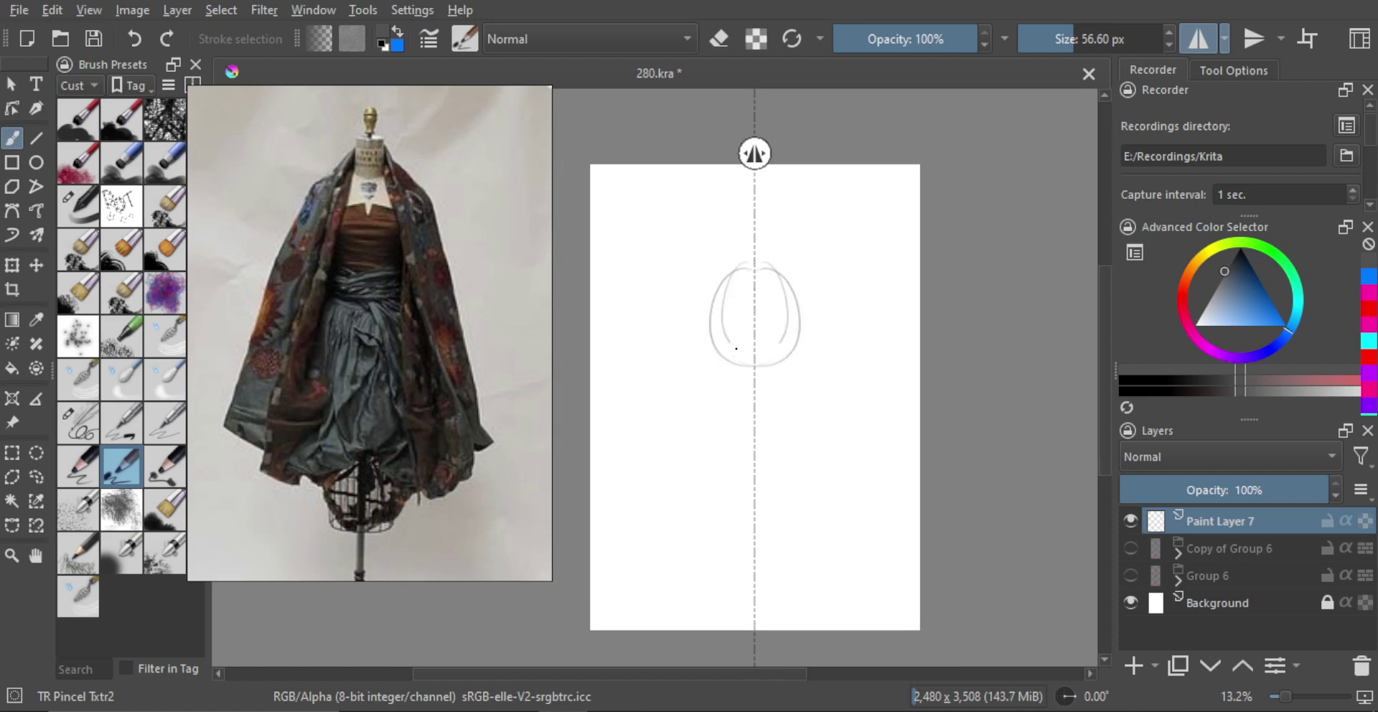
{"action": "mouse_move", "coordinate": [775, 276]}
{"action": "left_mouse_down"}
{"action": "mouse_move", "coordinate": [788, 323]}
{"action": "mouse_move", "coordinate": [778, 359]}
{"action": "mouse_move", "coordinate": [756, 356]}
{"action": "mouse_move", "coordinate": [767, 353]}
{"action": "left_mouse_up"}
{"action": "key", "text": "ctrl+z"}
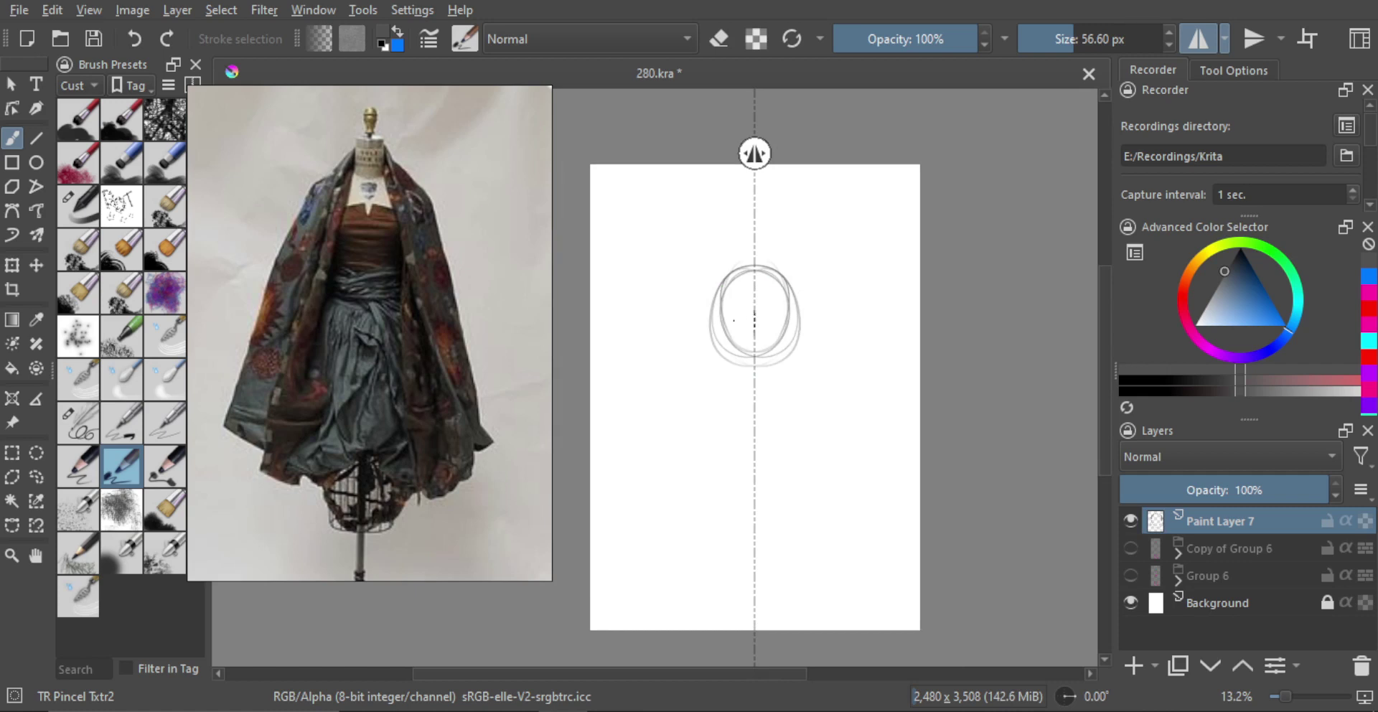
Draw the sides of the face below the cranium ovals, tapering down to a narrow jaw and chin.
{"action": "scroll", "coordinate": [739, 368], "scroll_direction": "up", "scroll_amount": 1}
{"action": "left_click_drag", "start_coordinate": [709, 294], "coordinate": [715, 397]}
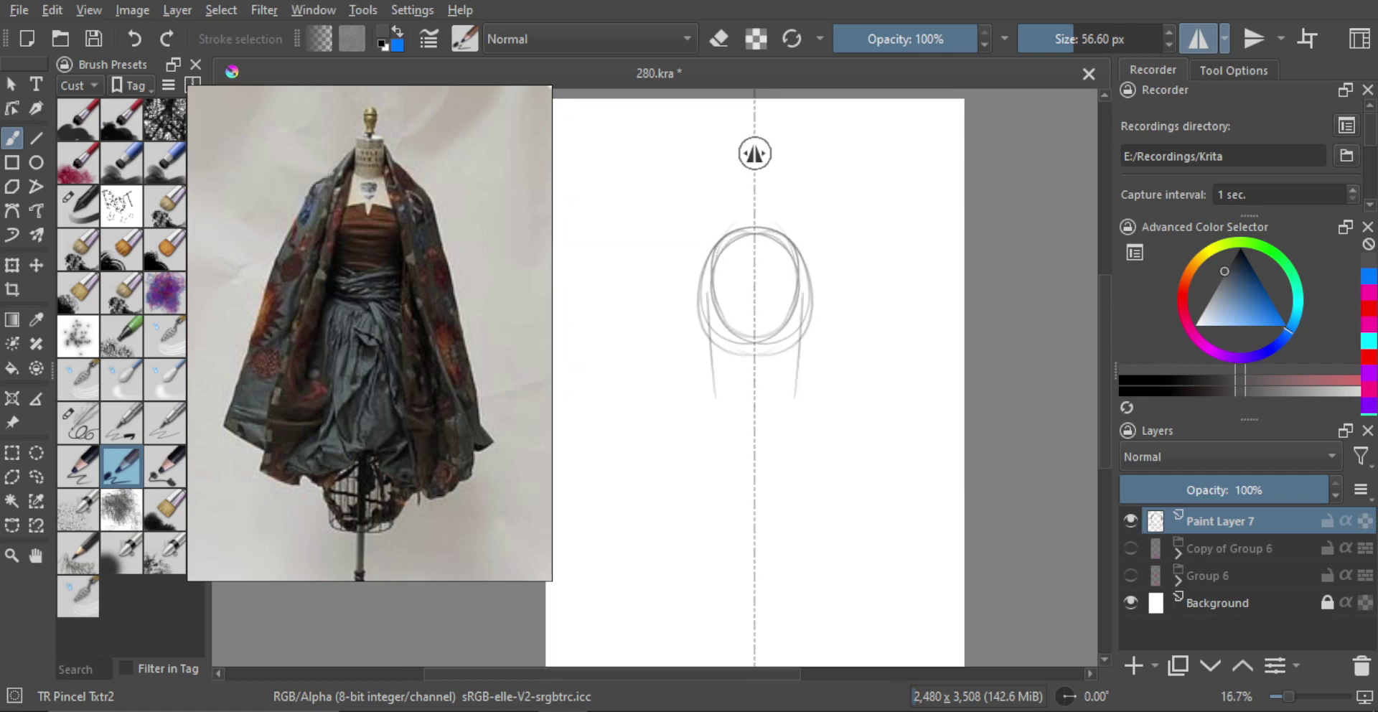
{"action": "key", "text": "ctrl+z"}
{"action": "mouse_move", "coordinate": [700, 315]}
{"action": "left_mouse_down"}
{"action": "mouse_move", "coordinate": [709, 379]}
{"action": "mouse_move", "coordinate": [737, 427]}
{"action": "left_mouse_up"}
{"action": "key", "text": "ctrl+z"}
{"action": "left_click_drag", "start_coordinate": [702, 359], "coordinate": [753, 432]}
{"action": "scroll", "coordinate": [738, 400], "scroll_direction": "up", "scroll_amount": 1}
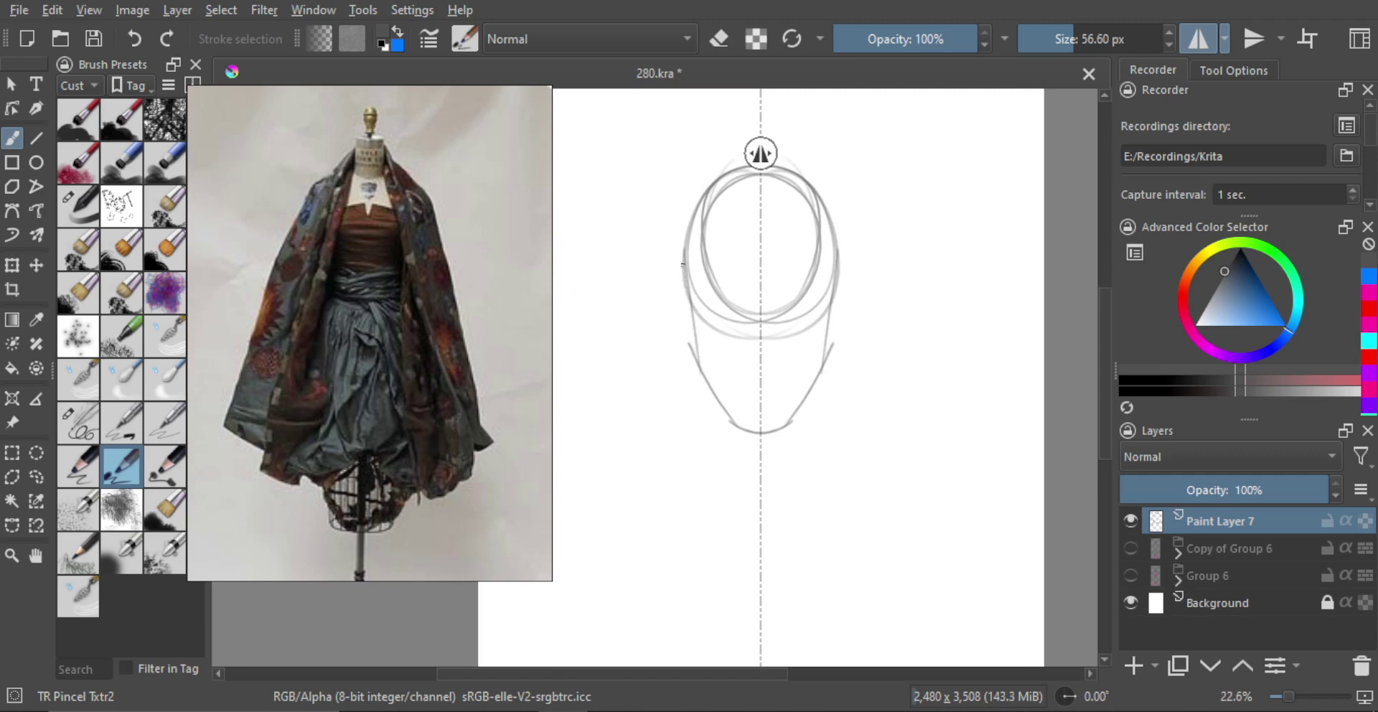
Sketch the eyes with brow arcs, a triangular nose and a straight mouth line, undoing unsatisfactory strokes.
{"action": "left_click_drag", "start_coordinate": [683, 267], "coordinate": [691, 346]}
{"action": "key", "text": "ctrl+z"}
{"action": "mouse_move", "coordinate": [703, 302]}
{"action": "left_mouse_down"}
{"action": "mouse_move", "coordinate": [744, 324]}
{"action": "mouse_move", "coordinate": [722, 268]}
{"action": "mouse_move", "coordinate": [720, 302]}
{"action": "left_mouse_up"}
{"action": "key", "text": "ctrl+z"}
{"action": "key", "text": "ctrl+z"}
{"action": "key", "text": "ctrl+z"}
{"action": "key", "text": "ctrl+z"}
{"action": "mouse_move", "coordinate": [726, 322]}
{"action": "left_mouse_down"}
{"action": "mouse_move", "coordinate": [753, 300]}
{"action": "mouse_move", "coordinate": [766, 444]}
{"action": "left_mouse_up"}
{"action": "key", "text": "ctrl+z"}
{"action": "key", "text": "ctrl+z"}
{"action": "key", "text": "ctrl+z"}
{"action": "key", "text": "ctrl+z"}
{"action": "key", "text": "ctrl+z"}
{"action": "key", "text": "ctrl+z"}
{"action": "key", "text": "ctrl+z"}
{"action": "key", "text": "ctrl+z"}
{"action": "key", "text": "ctrl+z"}
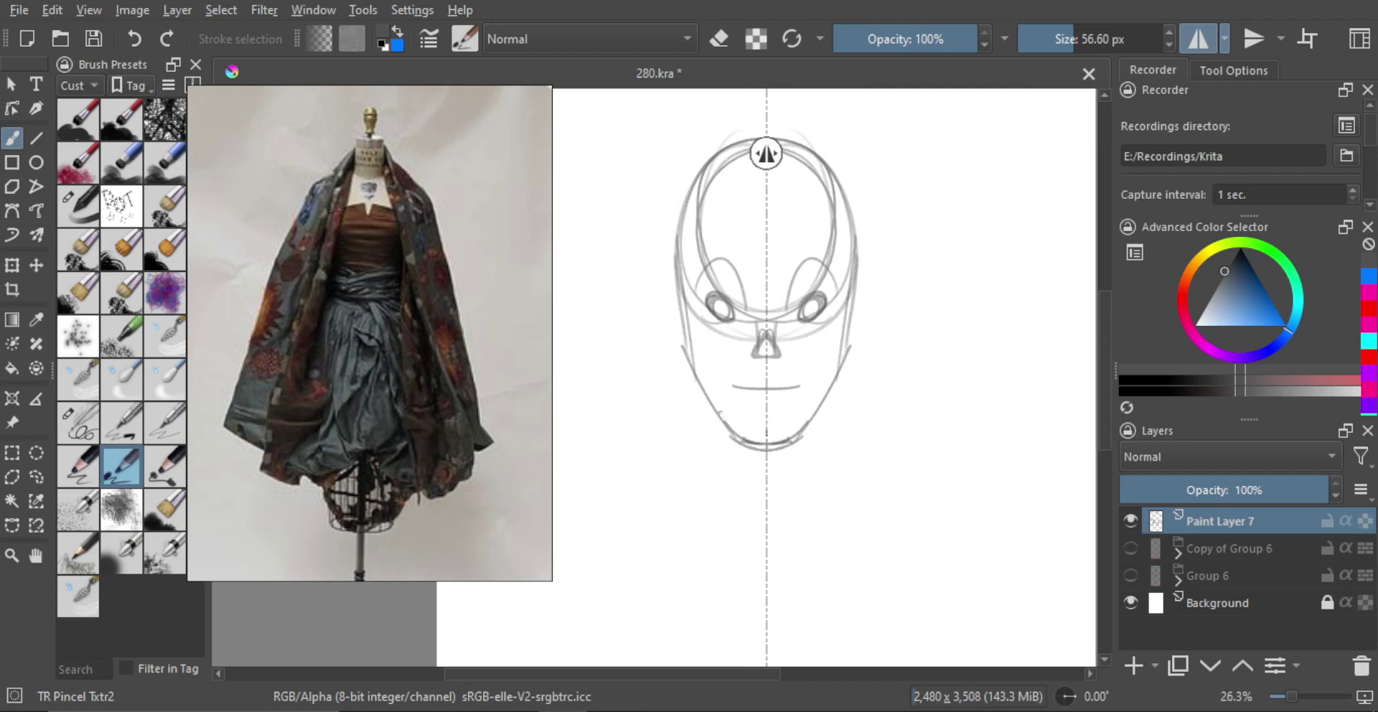
Redraw the cheek and jaw contours with firmer strokes down to the chin, undoing unsatisfactory attempts.
{"action": "mouse_move", "coordinate": [708, 396]}
{"action": "left_mouse_down"}
{"action": "mouse_move", "coordinate": [738, 435]}
{"action": "mouse_move", "coordinate": [766, 436]}
{"action": "left_mouse_up"}
{"action": "left_click_drag", "start_coordinate": [678, 343], "coordinate": [727, 431]}
{"action": "key", "text": "ctrl+z"}
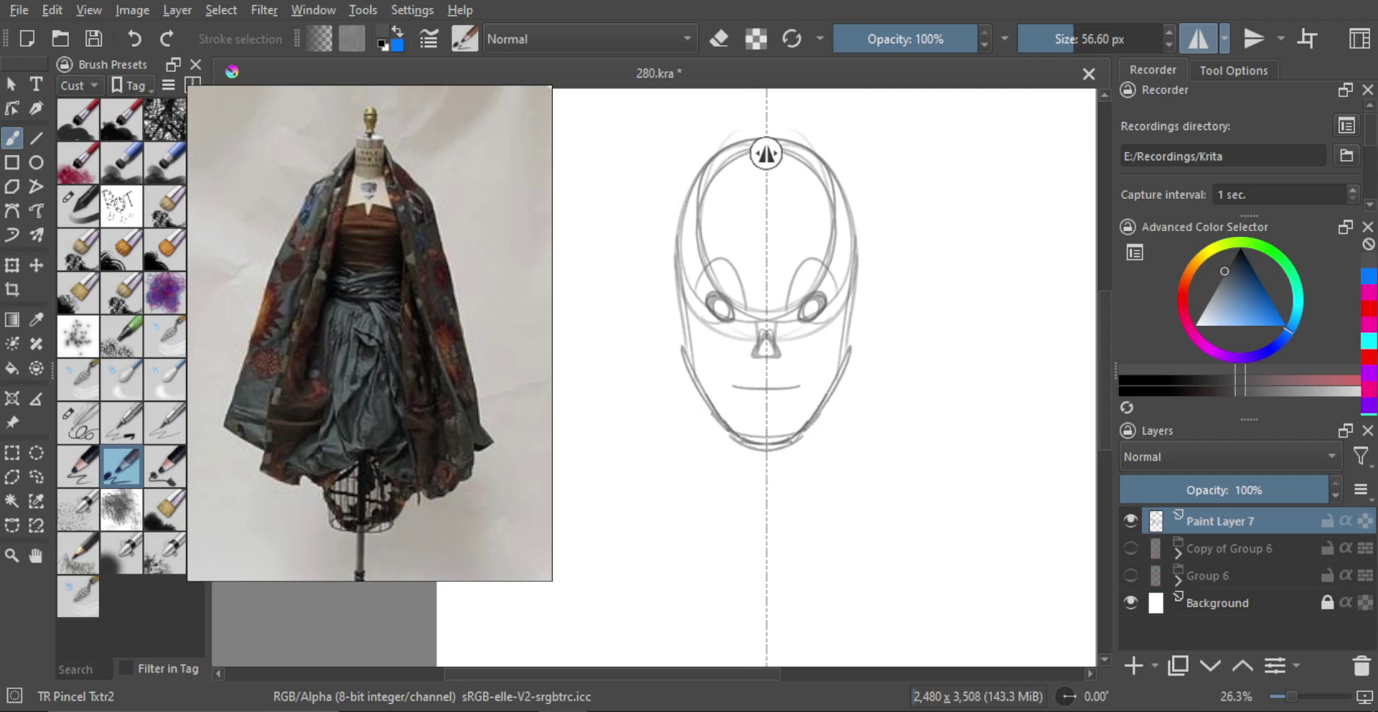
{"action": "left_click_drag", "start_coordinate": [685, 320], "coordinate": [709, 414]}
{"action": "mouse_move", "coordinate": [679, 297]}
{"action": "left_mouse_down"}
{"action": "mouse_move", "coordinate": [684, 366]}
{"action": "mouse_move", "coordinate": [733, 429]}
{"action": "left_mouse_up"}
{"action": "key", "text": "ctrl+z"}
{"action": "key", "text": "ctrl+z"}
{"action": "key", "text": "ctrl+z"}
{"action": "key", "text": "ctrl+z"}
{"action": "key", "text": "ctrl+z"}
{"action": "key", "text": "ctrl+z"}
{"action": "key", "text": "ctrl+z"}
{"action": "mouse_move", "coordinate": [681, 347]}
{"action": "left_mouse_down"}
{"action": "mouse_move", "coordinate": [734, 435]}
{"action": "mouse_move", "coordinate": [710, 419]}
{"action": "left_mouse_up"}
{"action": "key", "text": "ctrl+z"}
{"action": "key", "text": "ctrl+z"}
{"action": "key", "text": "ctrl+z"}
{"action": "left_click_drag", "start_coordinate": [676, 275], "coordinate": [683, 337]}
{"action": "key", "text": "ctrl+z"}
{"action": "left_click_drag", "start_coordinate": [677, 253], "coordinate": [683, 335]}
{"action": "key", "text": "ctrl+z"}
{"action": "scroll", "coordinate": [692, 281], "scroll_direction": "down", "scroll_amount": 2}
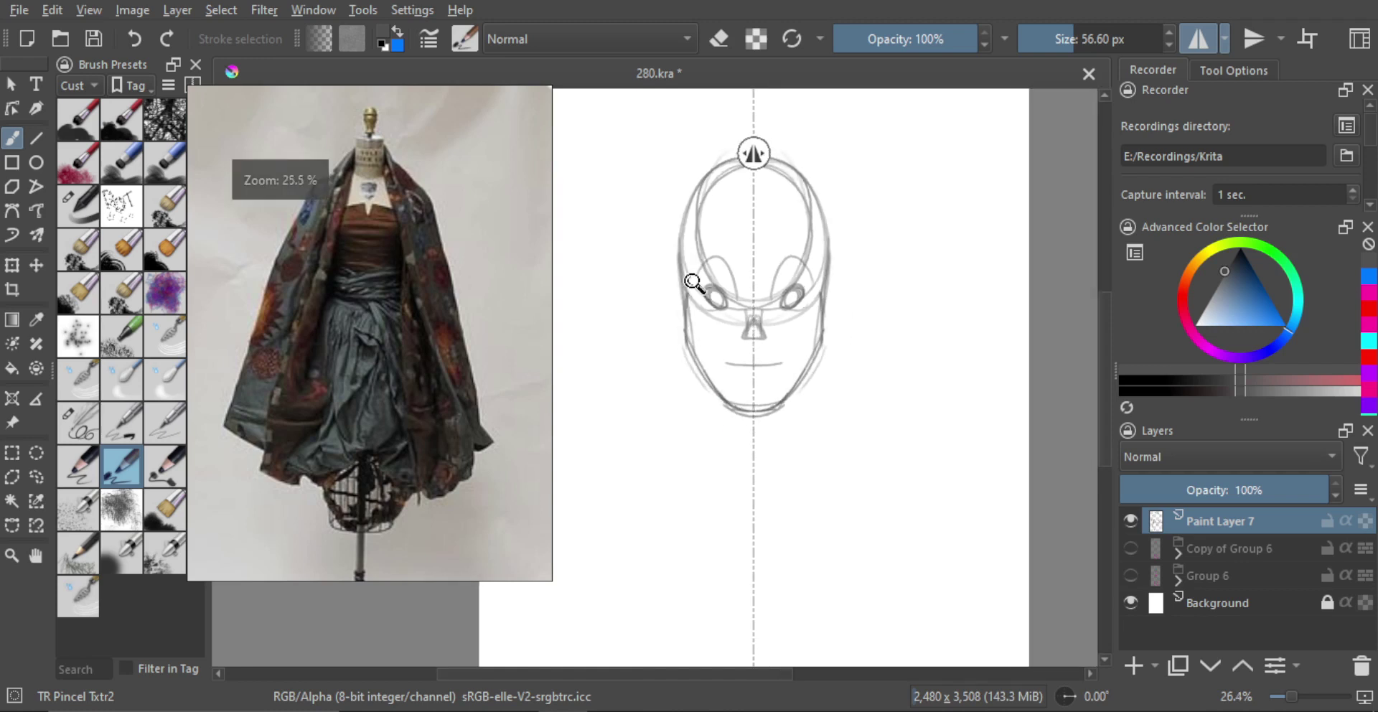
Reinforce the outer outline of the skull around the forehead and temples.
{"action": "mouse_move", "coordinate": [691, 280]}
{"action": "left_mouse_down"}
{"action": "mouse_move", "coordinate": [690, 365]}
{"action": "mouse_move", "coordinate": [682, 330]}
{"action": "mouse_move", "coordinate": [731, 250]}
{"action": "left_mouse_up"}
{"action": "key", "text": "ctrl+z"}
{"action": "mouse_move", "coordinate": [688, 290]}
{"action": "left_mouse_down"}
{"action": "mouse_move", "coordinate": [751, 246]}
{"action": "mouse_move", "coordinate": [769, 258]}
{"action": "left_mouse_up"}
{"action": "key", "text": "ctrl+z"}
{"action": "scroll", "coordinate": [746, 323], "scroll_direction": "up", "scroll_amount": 1}
{"action": "left_click_drag", "start_coordinate": [759, 317], "coordinate": [785, 280]}
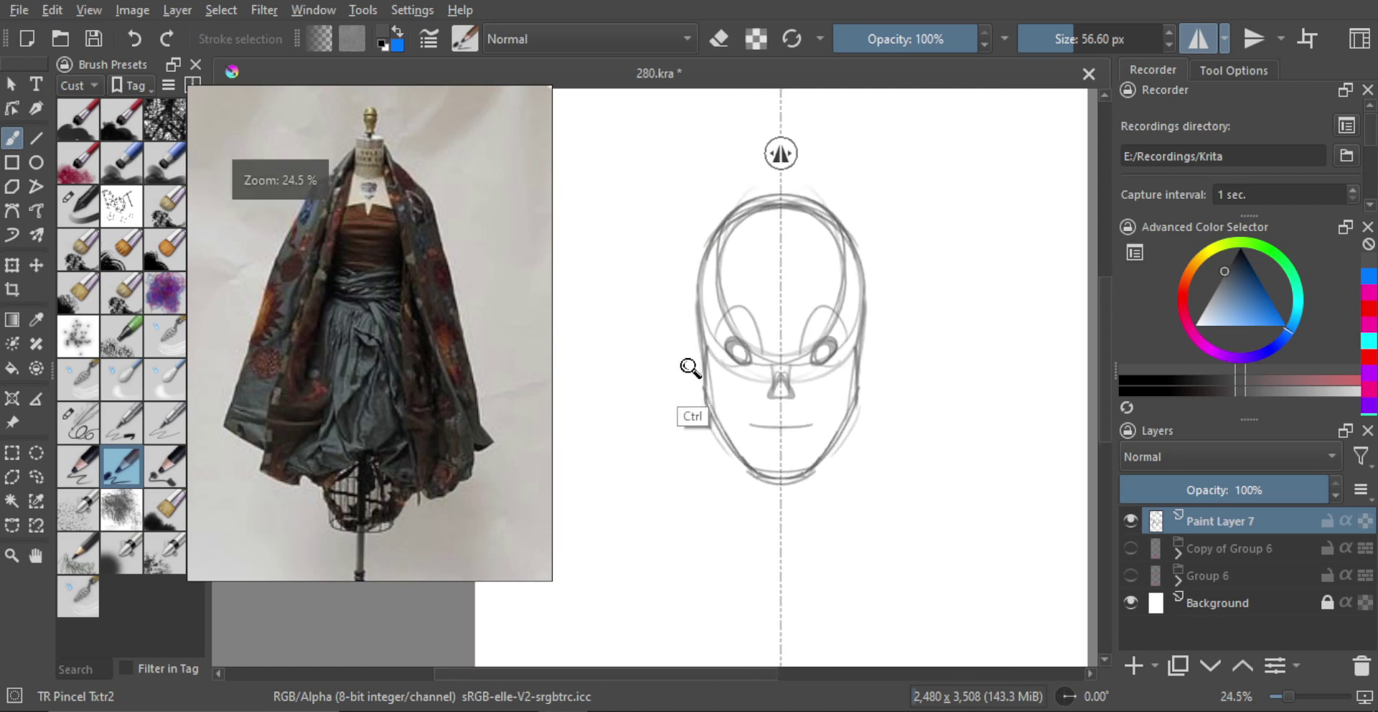
Add symmetrical ears at eye level with long oval earrings hanging beside the jaw.
{"action": "scroll", "coordinate": [689, 359], "scroll_direction": "up", "scroll_amount": 1}
{"action": "mouse_move", "coordinate": [707, 346]}
{"action": "left_mouse_down"}
{"action": "mouse_move", "coordinate": [690, 383]}
{"action": "mouse_move", "coordinate": [677, 308]}
{"action": "mouse_move", "coordinate": [669, 320]}
{"action": "mouse_move", "coordinate": [687, 317]}
{"action": "mouse_move", "coordinate": [686, 387]}
{"action": "mouse_move", "coordinate": [710, 383]}
{"action": "mouse_move", "coordinate": [693, 383]}
{"action": "mouse_move", "coordinate": [681, 423]}
{"action": "left_mouse_up"}
{"action": "key", "text": "ctrl+z"}
{"action": "key", "text": "ctrl+z"}
{"action": "scroll", "coordinate": [701, 270], "scroll_direction": "down", "scroll_amount": 1}
{"action": "key", "text": "ctrl+z"}
{"action": "mouse_move", "coordinate": [693, 380]}
{"action": "left_mouse_down"}
{"action": "mouse_move", "coordinate": [687, 459]}
{"action": "mouse_move", "coordinate": [693, 390]}
{"action": "left_mouse_up"}
{"action": "key", "text": "ctrl+z"}
{"action": "scroll", "coordinate": [727, 369], "scroll_direction": "up", "scroll_amount": 1}
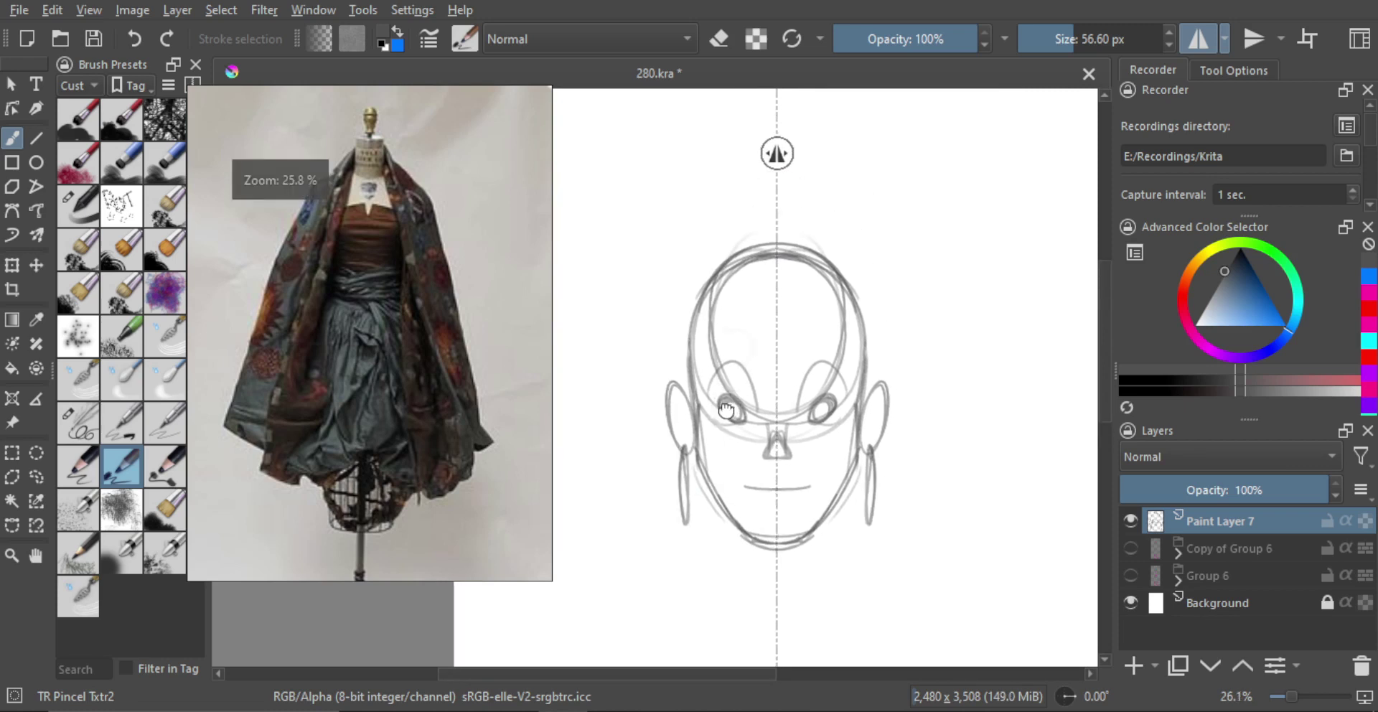
Add mirrored vertical contour strokes in front of the ears, running down beside the jaw.
{"action": "scroll", "coordinate": [726, 382], "scroll_direction": "up", "scroll_amount": 1}
{"action": "scroll", "coordinate": [724, 383], "scroll_direction": "down", "scroll_amount": 1}
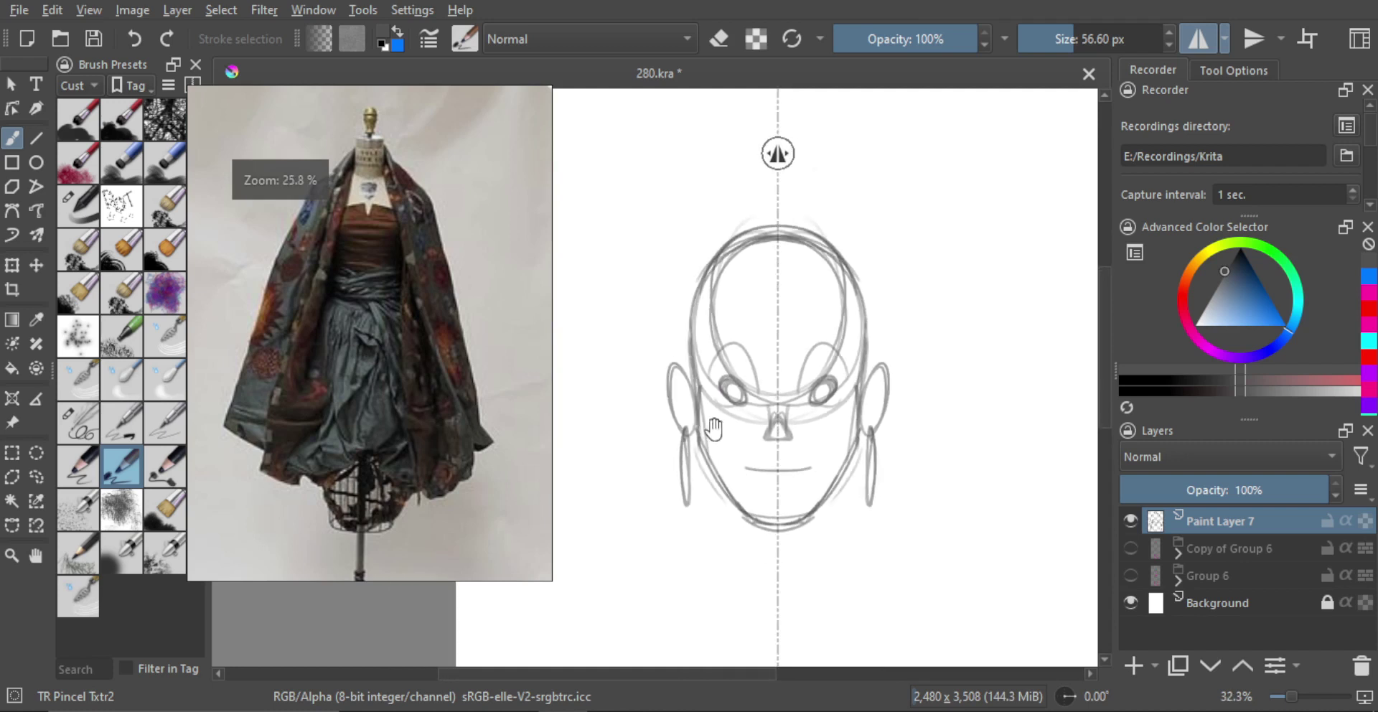
{"action": "mouse_move", "coordinate": [697, 385]}
{"action": "left_mouse_down"}
{"action": "mouse_move", "coordinate": [694, 515]}
{"action": "mouse_move", "coordinate": [705, 398]}
{"action": "mouse_move", "coordinate": [702, 436]}
{"action": "left_mouse_up"}
{"action": "key", "text": "ctrl+z"}
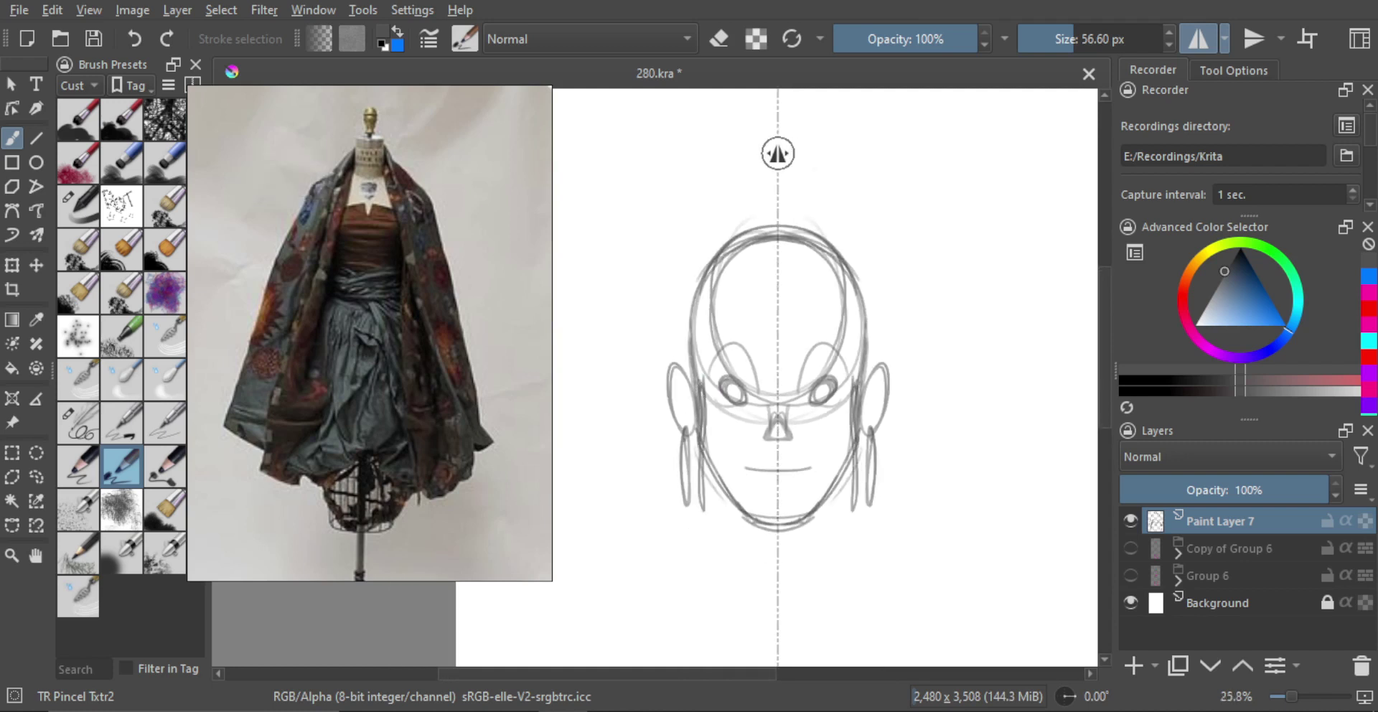
{"action": "key", "text": "ctrl+z"}
{"action": "mouse_move", "coordinate": [761, 290]}
{"action": "left_mouse_down"}
{"action": "mouse_move", "coordinate": [701, 384]}
{"action": "mouse_move", "coordinate": [697, 370]}
{"action": "mouse_move", "coordinate": [776, 298]}
{"action": "mouse_move", "coordinate": [767, 311]}
{"action": "left_mouse_up"}
{"action": "key", "text": "ctrl+z"}
{"action": "key", "text": "ctrl+z"}
{"action": "mouse_move", "coordinate": [703, 360]}
{"action": "left_mouse_down"}
{"action": "mouse_move", "coordinate": [749, 316]}
{"action": "mouse_move", "coordinate": [795, 303]}
{"action": "left_mouse_up"}
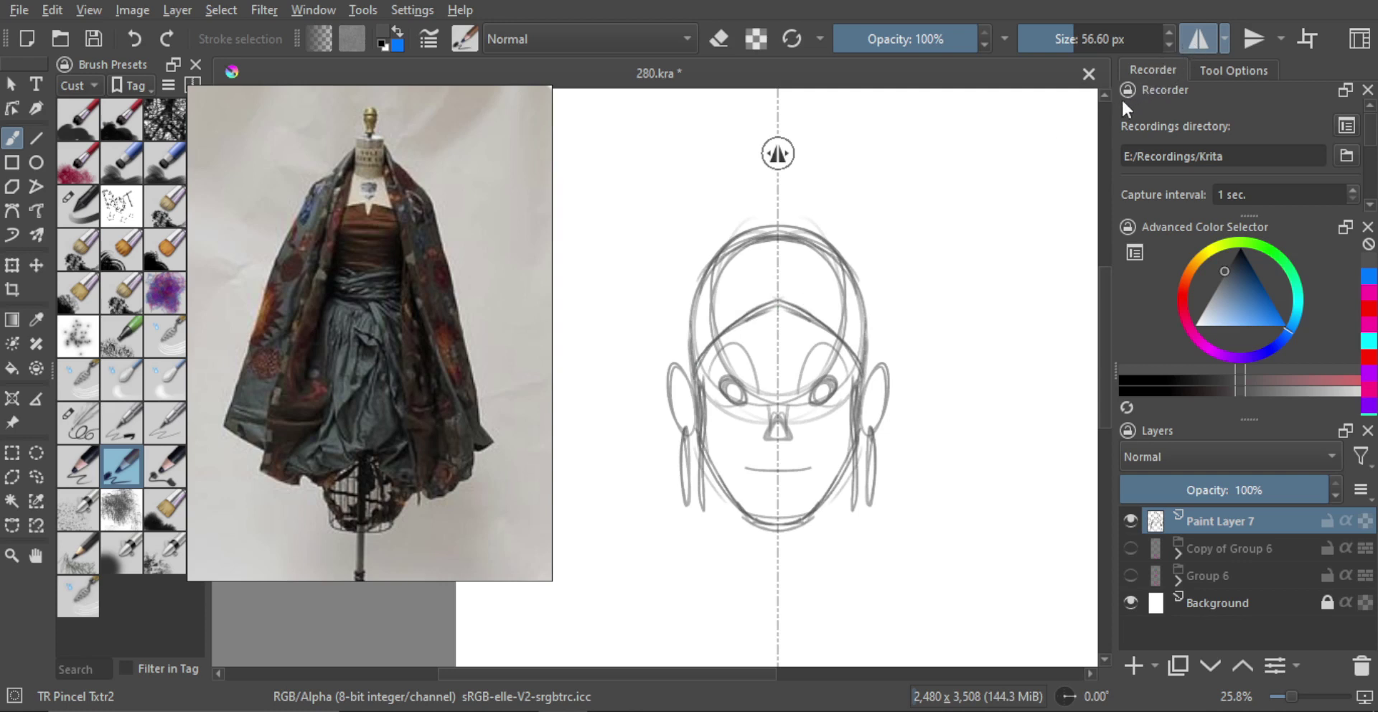
{"action": "key", "text": "ctrl+z"}
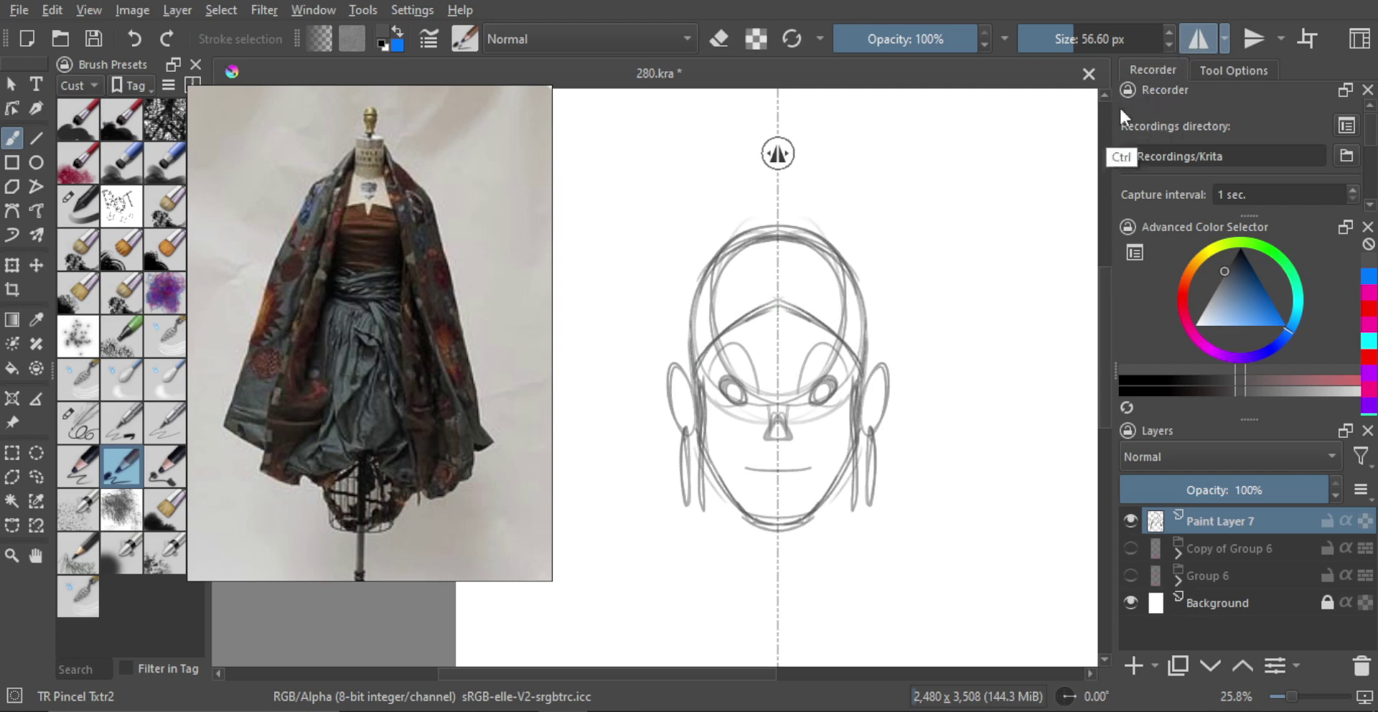
{"action": "key", "text": "ctrl+z"}
{"action": "key", "text": "ctrl+z"}
{"action": "key", "text": "ctrl+z"}
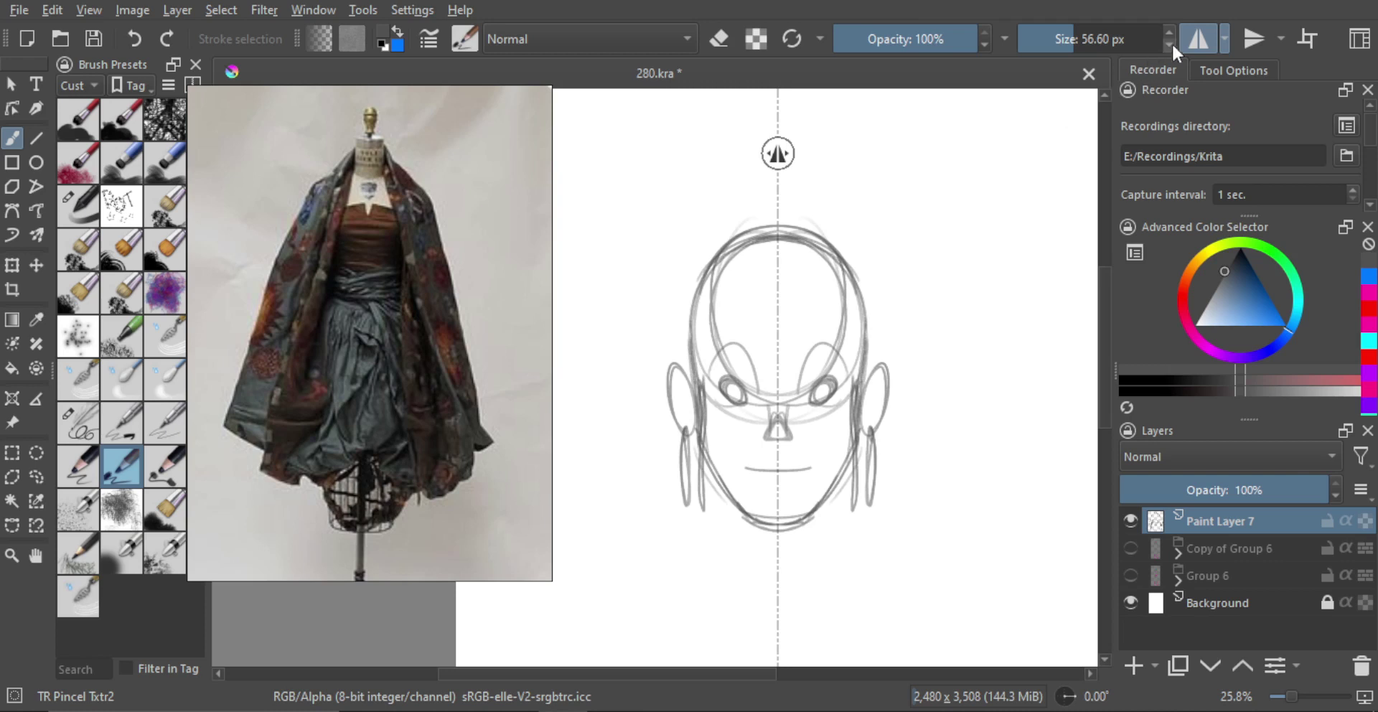
{"action": "left_click", "coordinate": [1198, 39]}
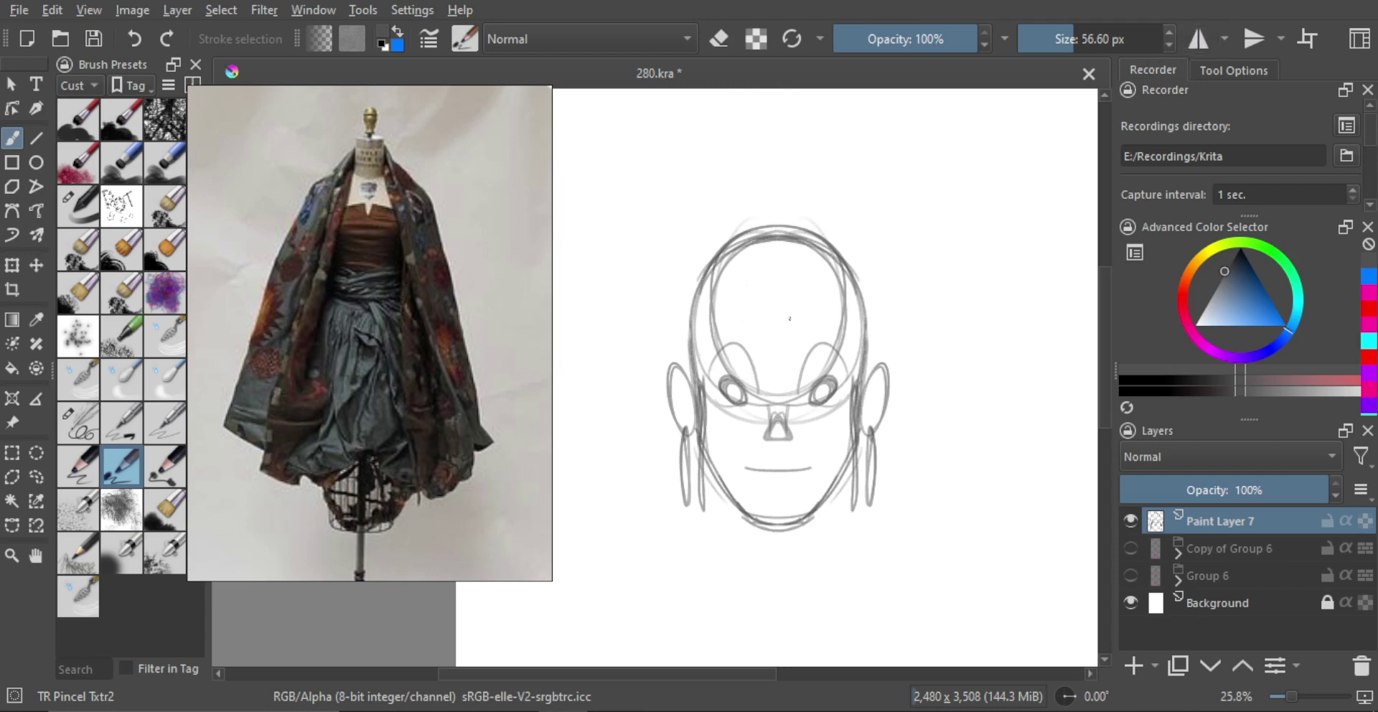
{"action": "left_click_drag", "start_coordinate": [841, 263], "coordinate": [832, 316]}
{"action": "key", "text": "ctrl+z"}
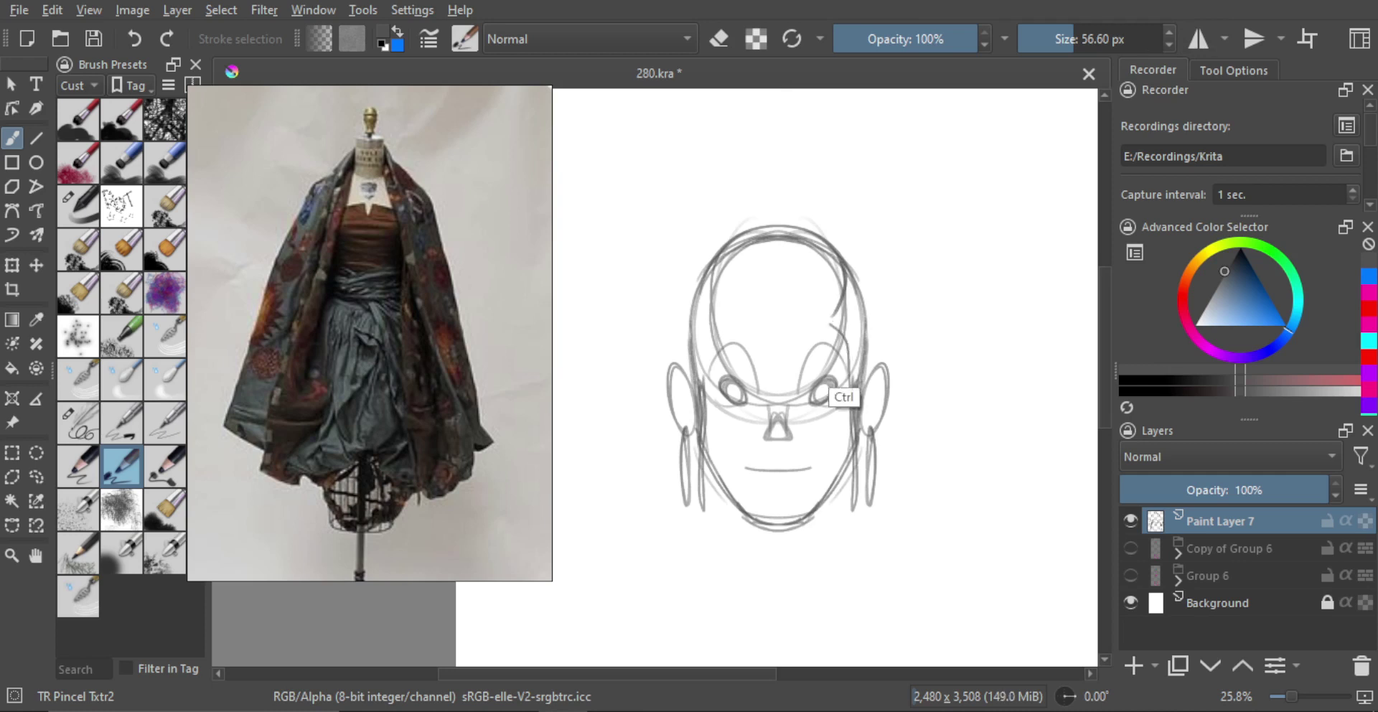
{"action": "key", "text": "ctrl+z"}
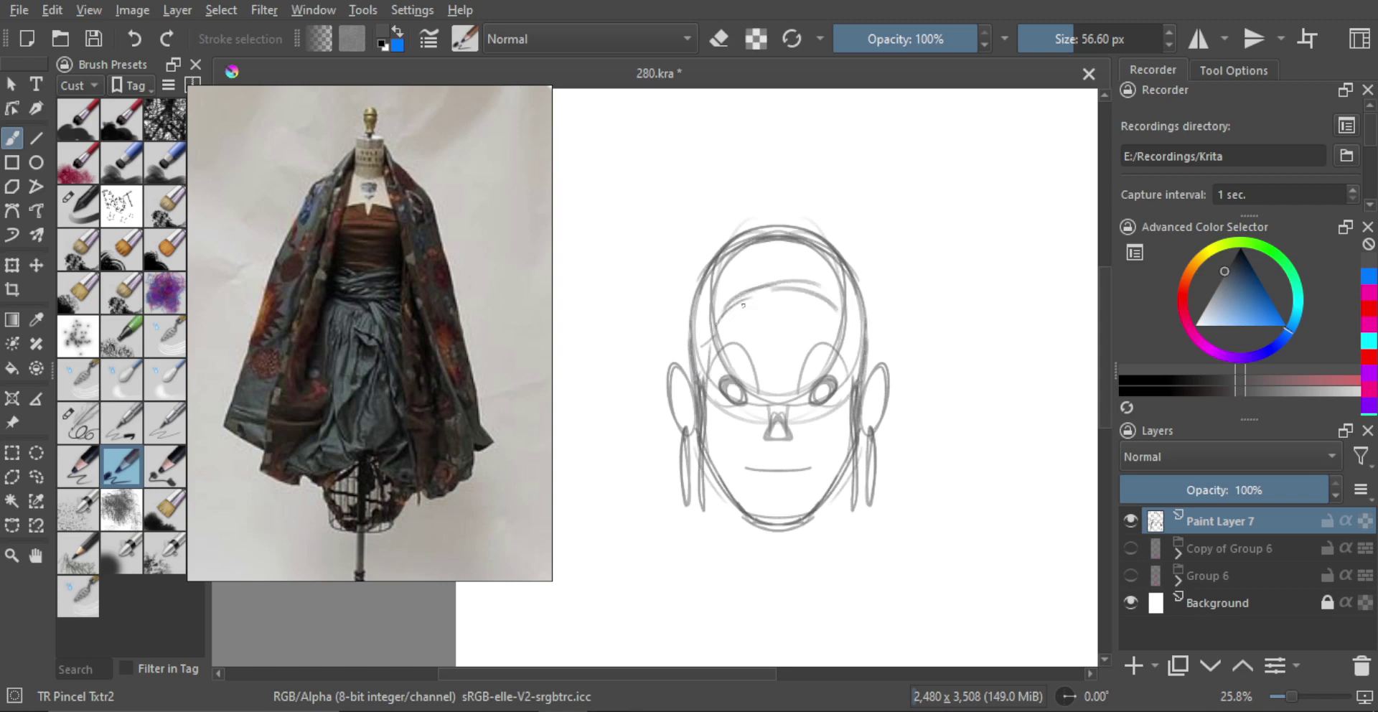
Draw a mirrored curved hairline arc across the forehead, switching horizontal brush symmetry off when it is done.
{"action": "left_click", "coordinate": [1198, 38]}
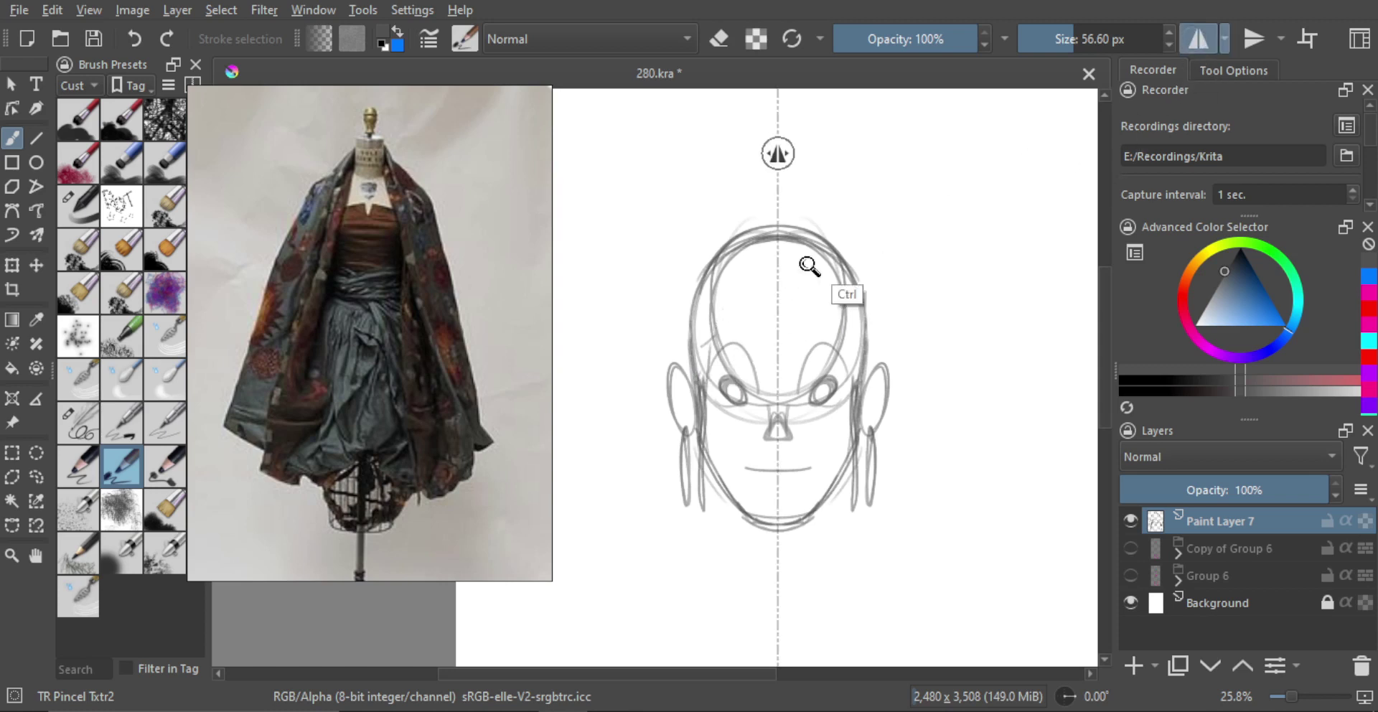
{"action": "mouse_move", "coordinate": [698, 370]}
{"action": "left_mouse_down"}
{"action": "mouse_move", "coordinate": [716, 310]}
{"action": "mouse_move", "coordinate": [823, 256]}
{"action": "left_mouse_up"}
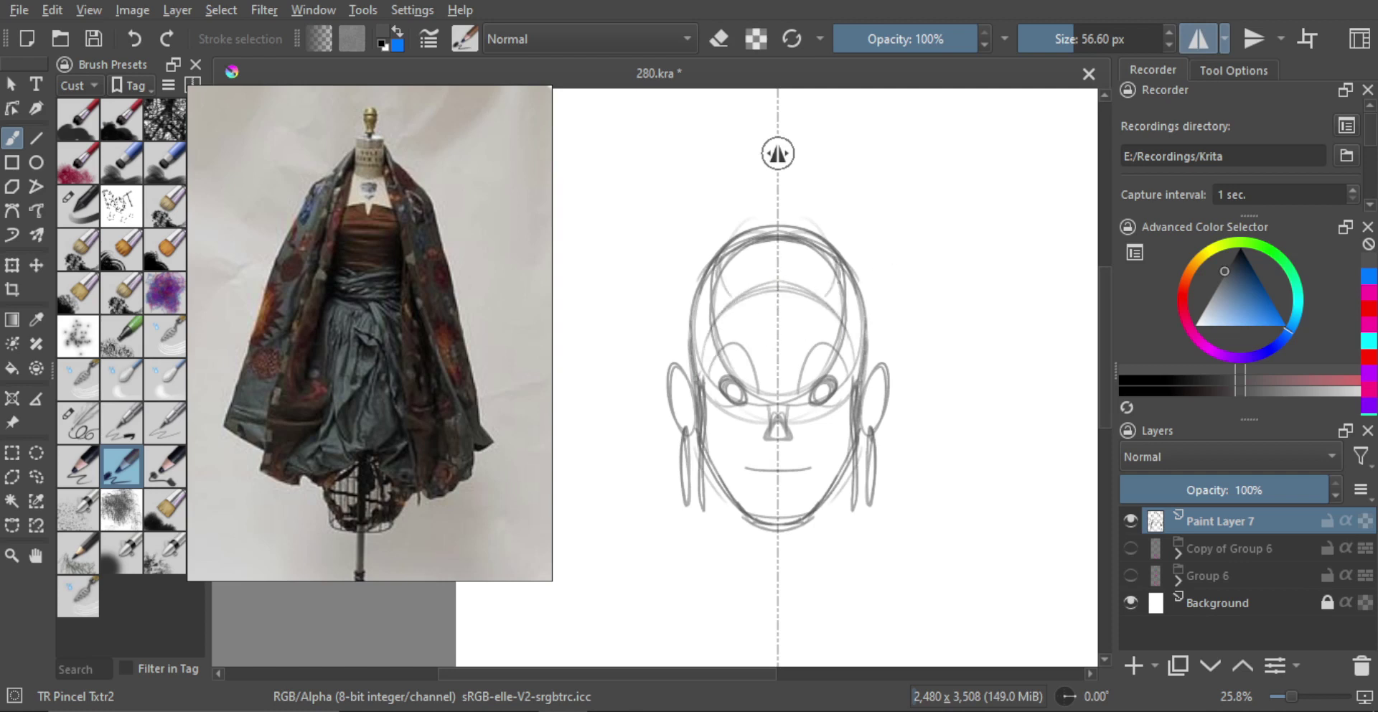
{"action": "left_click", "coordinate": [1198, 39]}
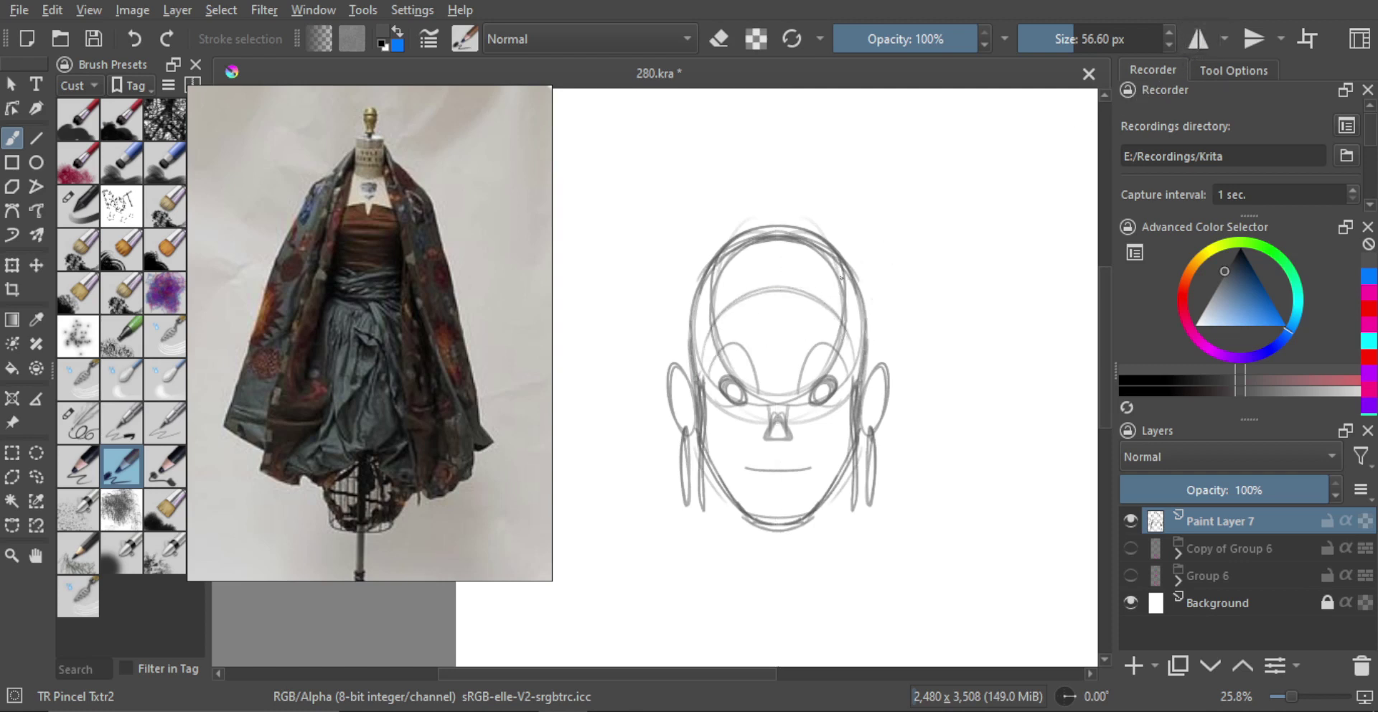
Sketch the parting strokes at the upper-right hairline and a few short, pointed strands over the middle of the forehead.
{"action": "left_click_drag", "start_coordinate": [838, 262], "coordinate": [823, 303]}
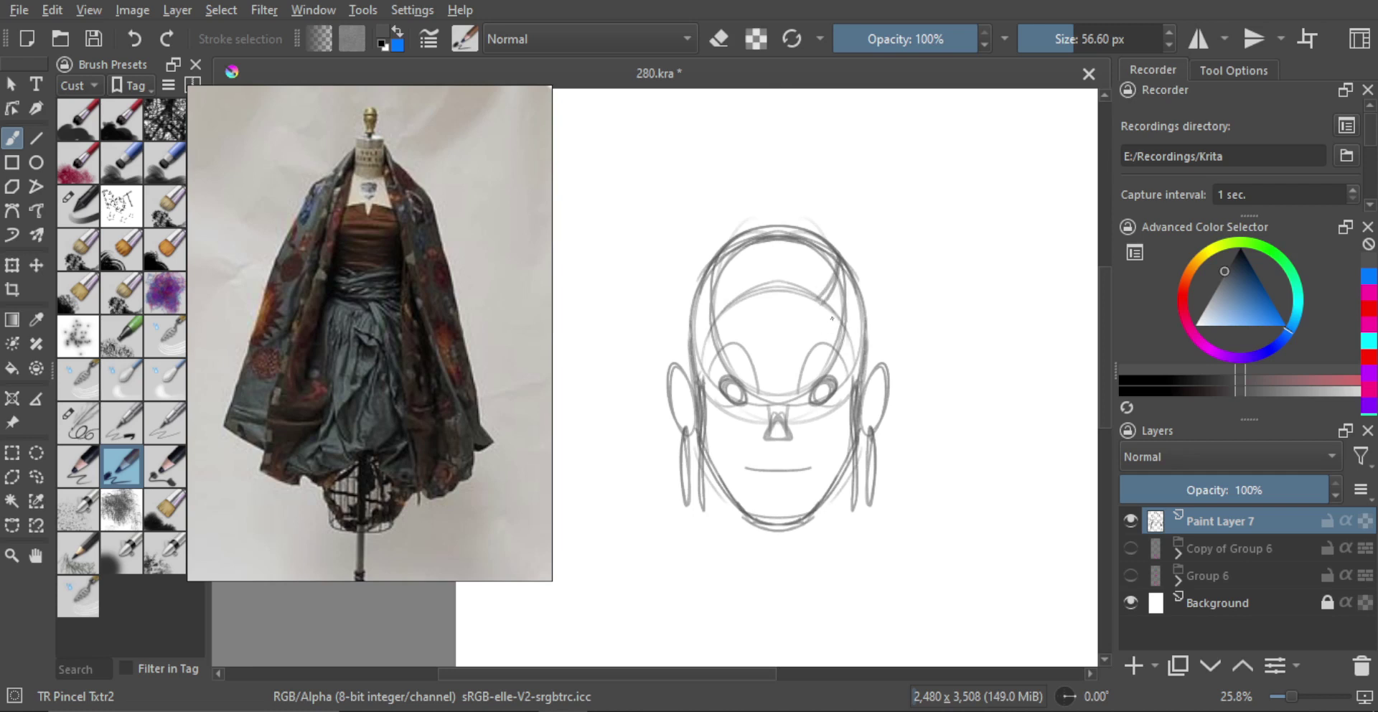
{"action": "left_click_drag", "start_coordinate": [858, 429], "coordinate": [833, 308]}
{"action": "scroll", "coordinate": [856, 283], "scroll_direction": "down", "scroll_amount": 2}
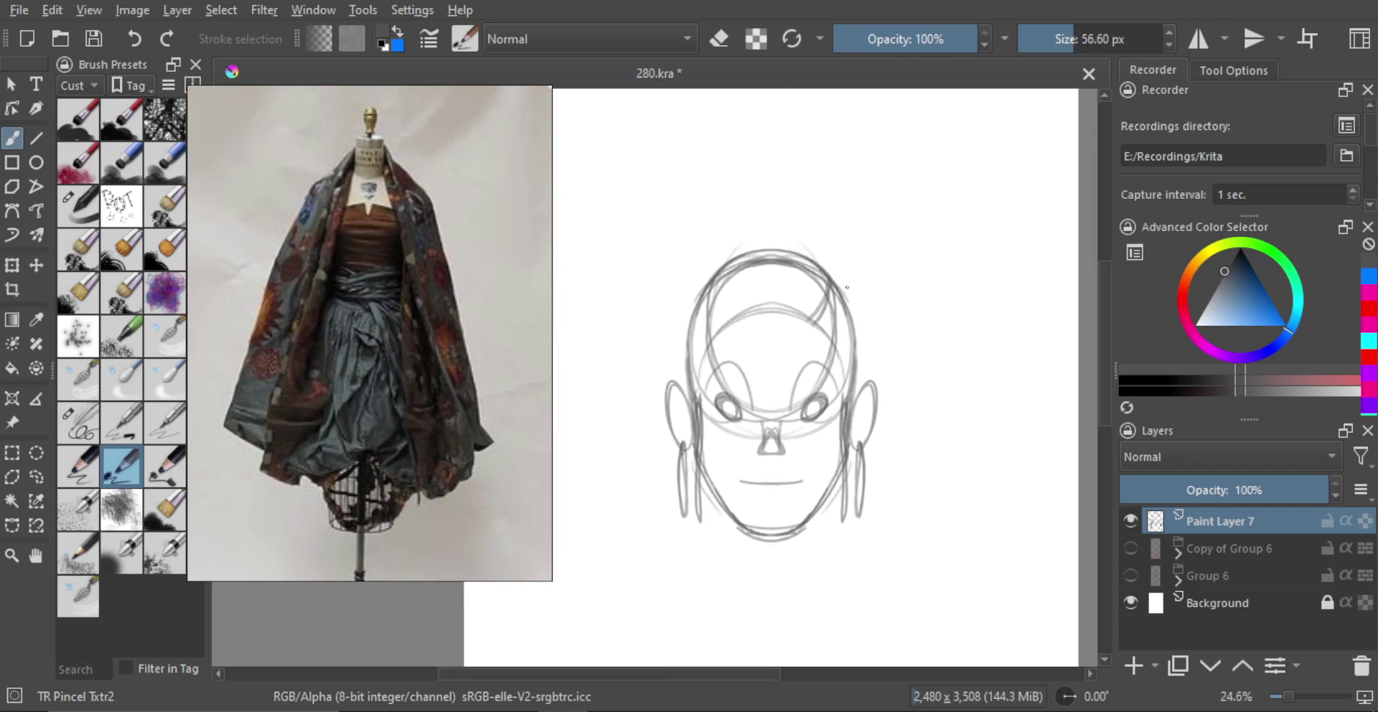
{"action": "scroll", "coordinate": [843, 265], "scroll_direction": "up", "scroll_amount": 1}
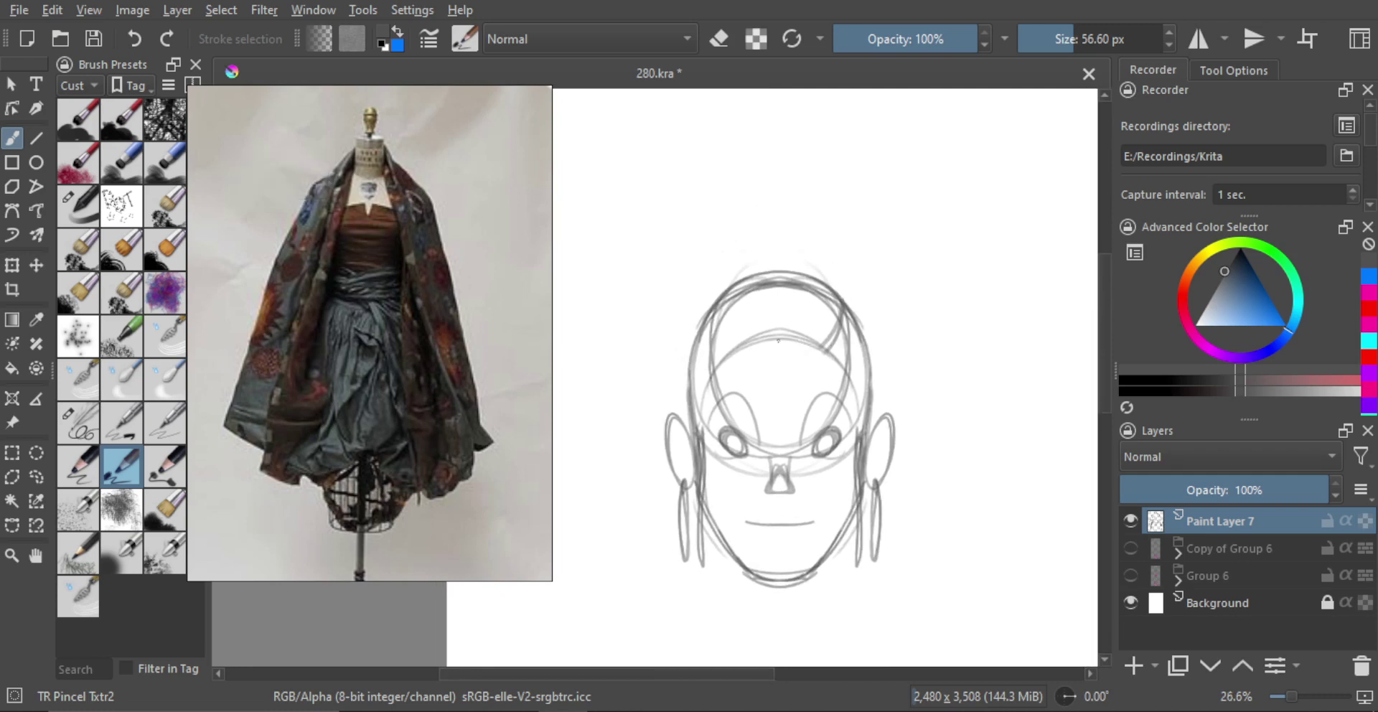
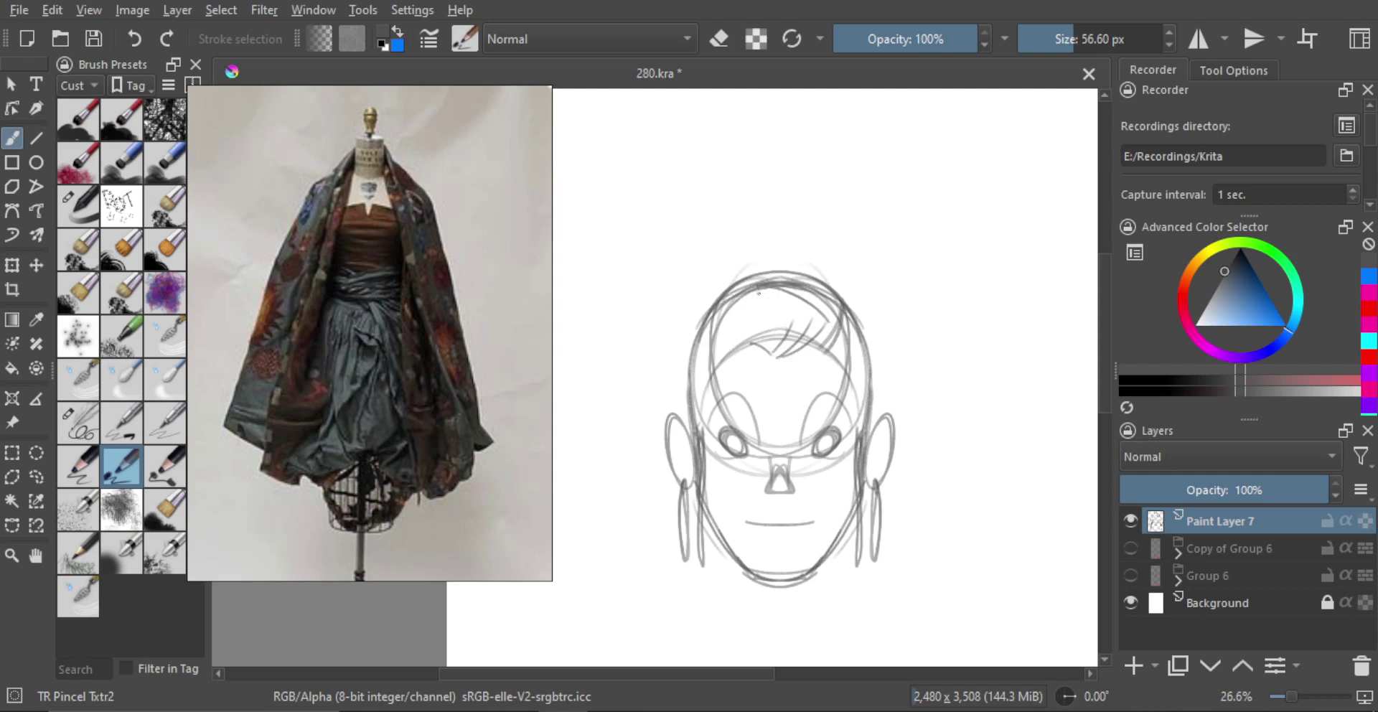
Sketch a long fringe strand sweeping from the crown past the left temple, undoing unsatisfactory attempts.
{"action": "mouse_move", "coordinate": [754, 289]}
{"action": "left_mouse_down"}
{"action": "mouse_move", "coordinate": [663, 409]}
{"action": "mouse_move", "coordinate": [700, 336]}
{"action": "left_mouse_up"}
{"action": "key", "text": "ctrl+z"}
{"action": "key", "text": "ctrl+z"}
{"action": "mouse_move", "coordinate": [663, 414]}
{"action": "left_mouse_down"}
{"action": "mouse_move", "coordinate": [698, 384]}
{"action": "mouse_move", "coordinate": [686, 302]}
{"action": "mouse_move", "coordinate": [696, 313]}
{"action": "left_mouse_up"}
{"action": "key", "text": "ctrl+z"}
{"action": "key", "text": "ctrl+z"}
{"action": "key", "text": "ctrl+z"}
{"action": "left_click_drag", "start_coordinate": [685, 388], "coordinate": [713, 301]}
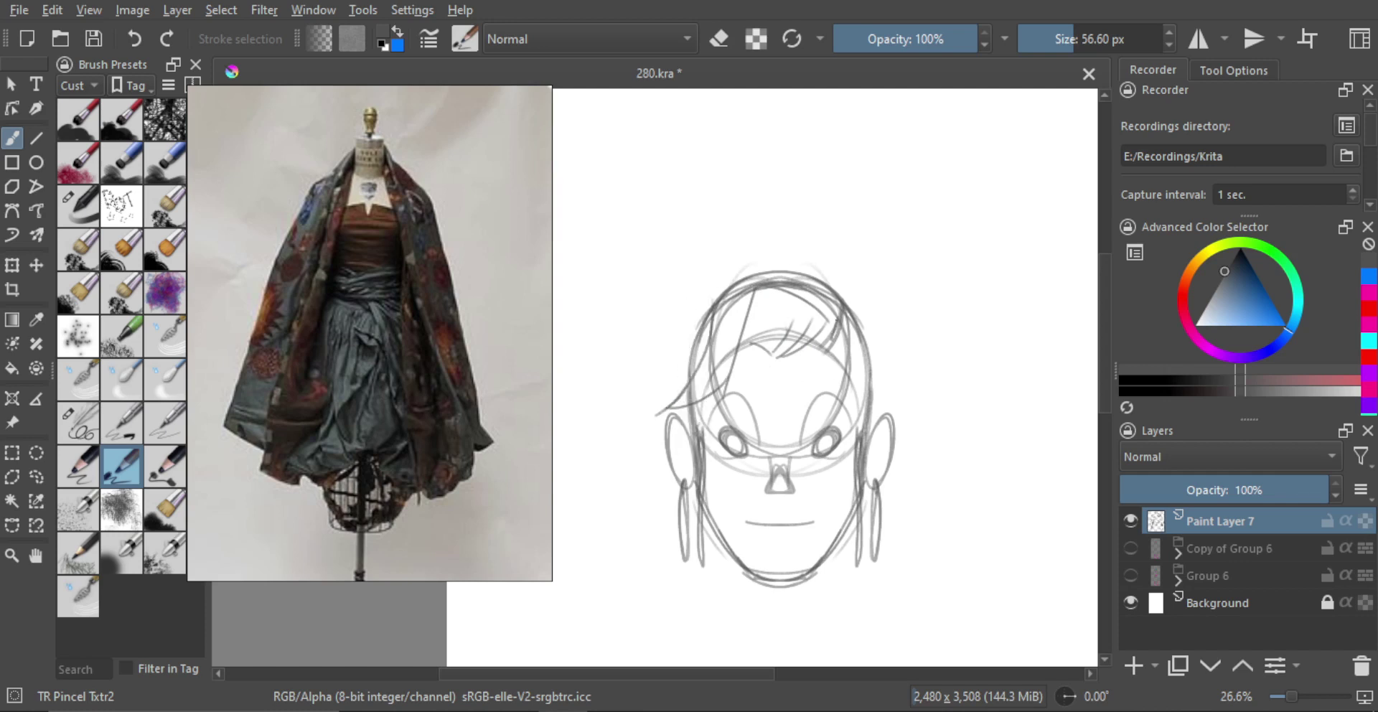
Outline a swept-back lock rising above the crown and connect it to the right side of the hairline.
{"action": "mouse_move", "coordinate": [834, 321]}
{"action": "left_mouse_down"}
{"action": "mouse_move", "coordinate": [828, 277]}
{"action": "mouse_move", "coordinate": [851, 282]}
{"action": "mouse_move", "coordinate": [803, 237]}
{"action": "mouse_move", "coordinate": [736, 228]}
{"action": "left_mouse_up"}
{"action": "key", "text": "ctrl+z"}
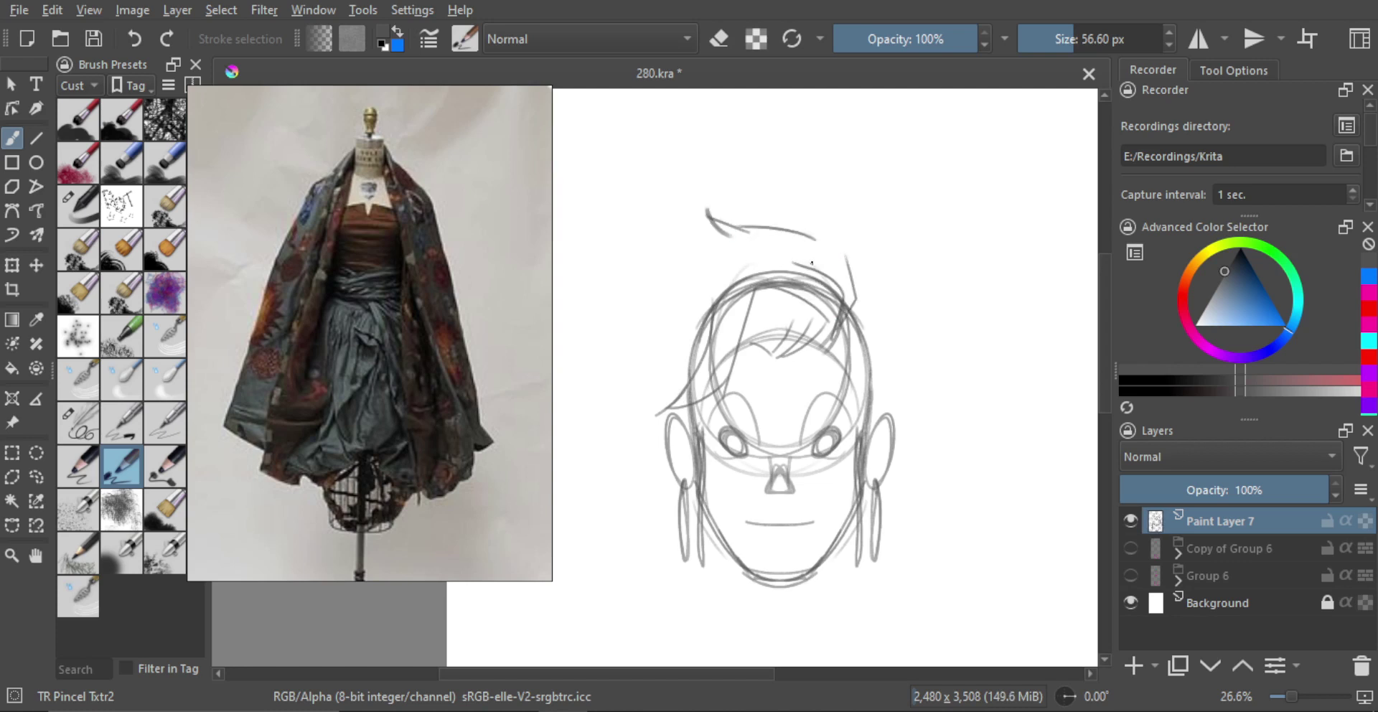
{"action": "mouse_move", "coordinate": [842, 285]}
{"action": "left_mouse_down"}
{"action": "mouse_move", "coordinate": [755, 236]}
{"action": "mouse_move", "coordinate": [667, 299]}
{"action": "left_mouse_up"}
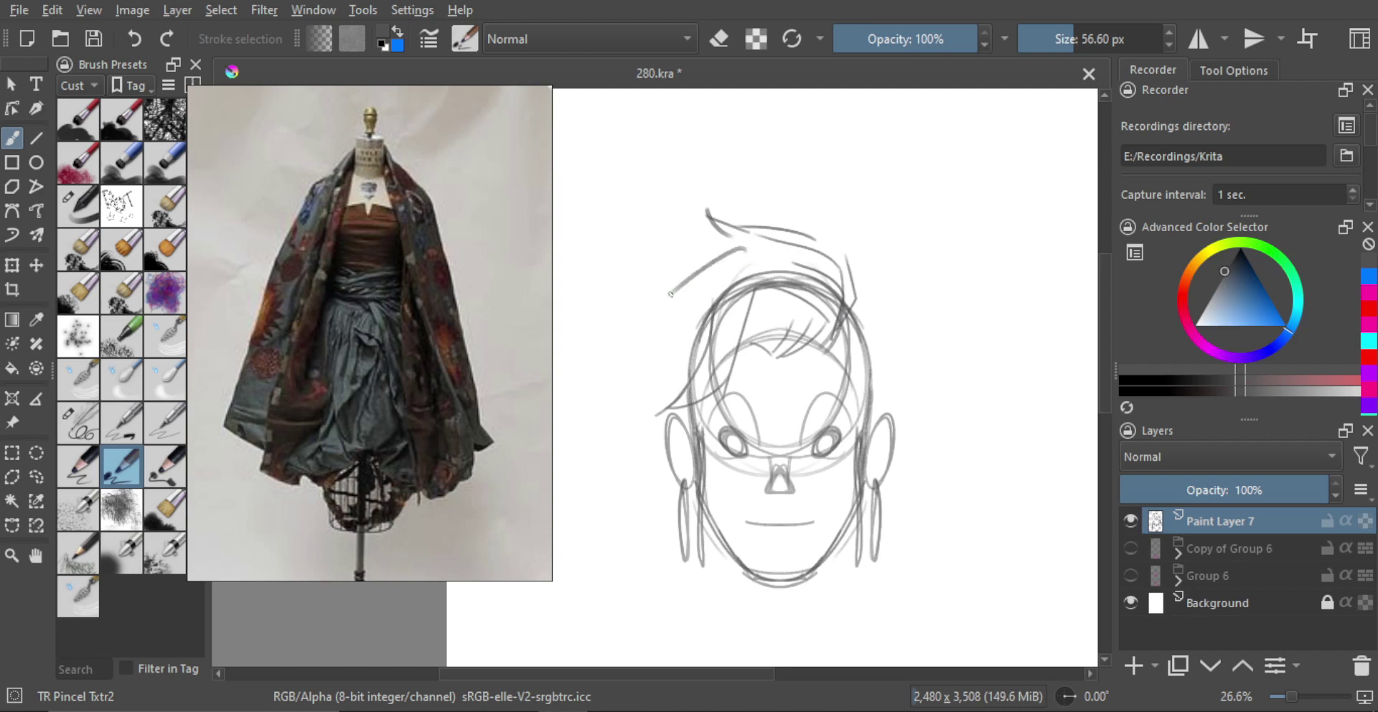
{"action": "key", "text": "ctrl+z"}
Sketch pointed, wind-swept locks flaring outward on the left side of the head, undoing unsatisfactory strokes.
{"action": "left_click_drag", "start_coordinate": [727, 248], "coordinate": [668, 305]}
{"action": "mouse_move", "coordinate": [717, 255]}
{"action": "left_mouse_down"}
{"action": "mouse_move", "coordinate": [668, 293]}
{"action": "mouse_move", "coordinate": [684, 308]}
{"action": "mouse_move", "coordinate": [664, 390]}
{"action": "left_mouse_up"}
{"action": "key", "text": "ctrl+z"}
{"action": "key", "text": "ctrl+z"}
{"action": "mouse_move", "coordinate": [687, 305]}
{"action": "left_mouse_down"}
{"action": "mouse_move", "coordinate": [680, 353]}
{"action": "mouse_move", "coordinate": [703, 315]}
{"action": "mouse_move", "coordinate": [691, 315]}
{"action": "mouse_move", "coordinate": [685, 393]}
{"action": "mouse_move", "coordinate": [675, 373]}
{"action": "mouse_move", "coordinate": [711, 282]}
{"action": "mouse_move", "coordinate": [782, 253]}
{"action": "left_mouse_up"}
{"action": "key", "text": "ctrl+z"}
{"action": "key", "text": "ctrl+z"}
{"action": "key", "text": "ctrl+z"}
{"action": "key", "text": "ctrl+z"}
{"action": "left_click_drag", "start_coordinate": [663, 350], "coordinate": [673, 406]}
{"action": "key", "text": "ctrl+z"}
{"action": "key", "text": "ctrl+z"}
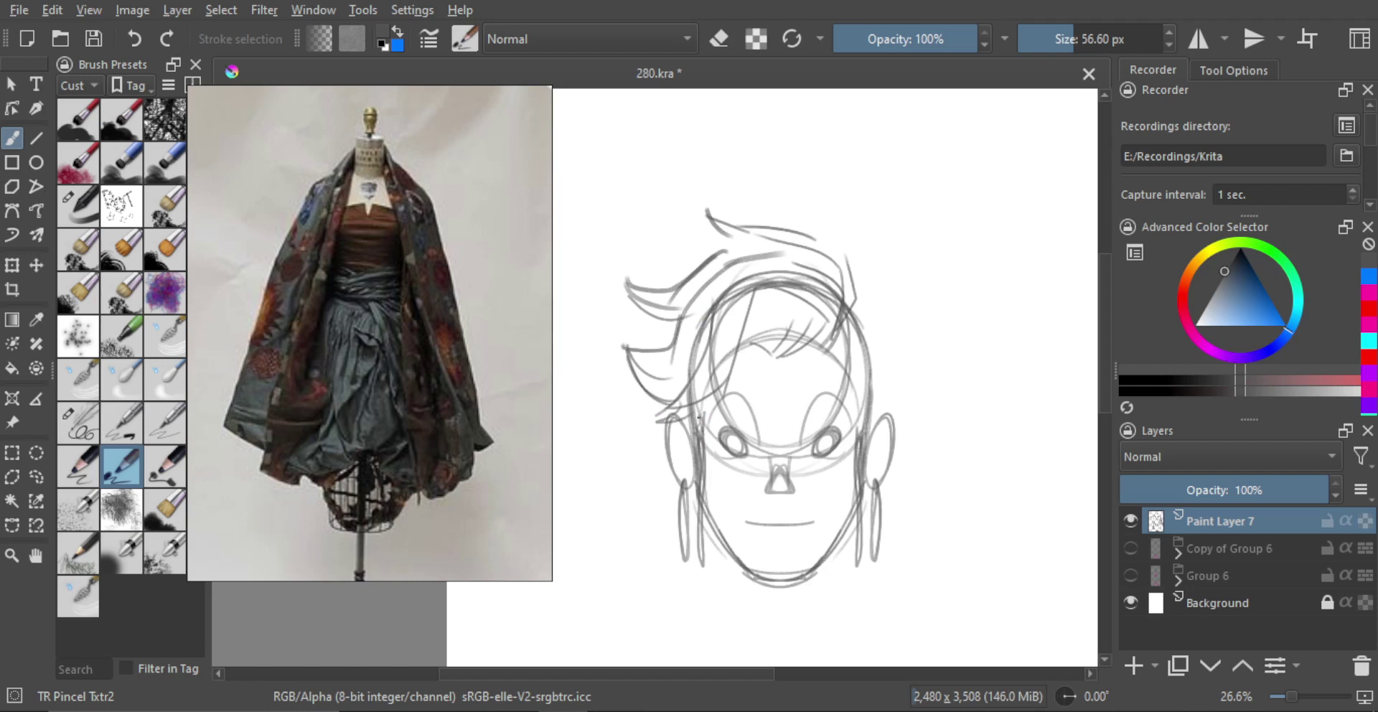
Add hair strokes at the right temple and a side contour down toward the ear, undoing poor attempts.
{"action": "scroll", "coordinate": [855, 364], "scroll_direction": "down", "scroll_amount": 4}
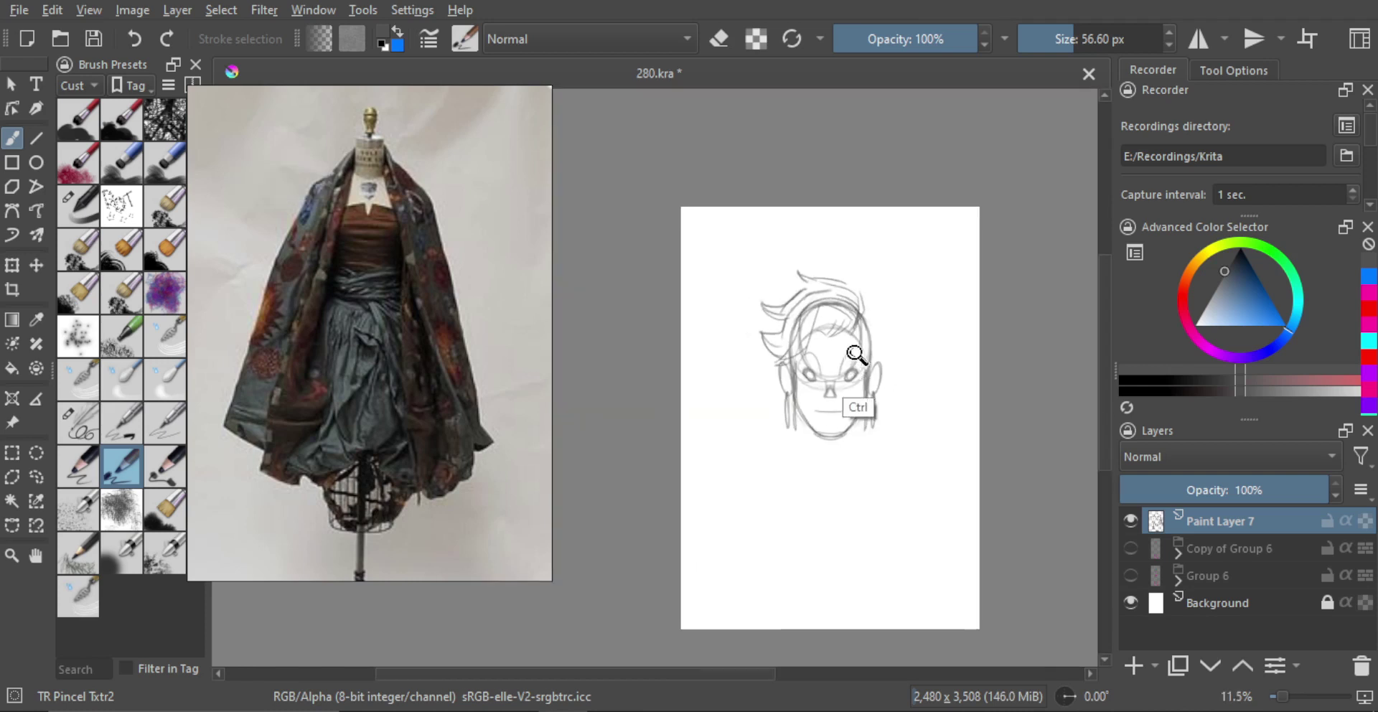
{"action": "scroll", "coordinate": [867, 320], "scroll_direction": "up", "scroll_amount": 2}
{"action": "scroll", "coordinate": [842, 349], "scroll_direction": "up", "scroll_amount": 1}
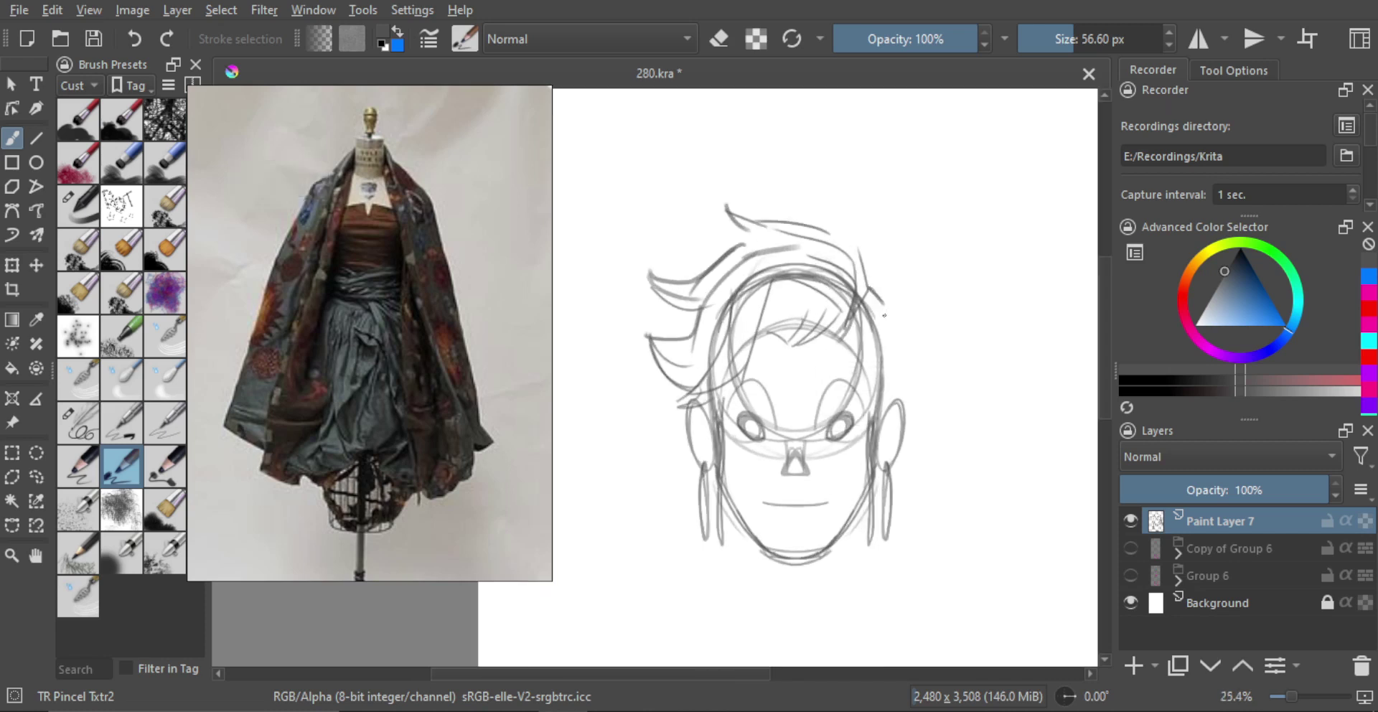
{"action": "left_click_drag", "start_coordinate": [865, 298], "coordinate": [880, 316]}
{"action": "mouse_move", "coordinate": [883, 317]}
{"action": "left_mouse_down"}
{"action": "mouse_move", "coordinate": [883, 413]}
{"action": "mouse_move", "coordinate": [867, 352]}
{"action": "mouse_move", "coordinate": [856, 423]}
{"action": "left_mouse_up"}
{"action": "key", "text": "ctrl+z"}
{"action": "key", "text": "ctrl+z"}
Partially erase the outlines of the flaring locks above and beside the head to lighten them.
{"action": "scroll", "coordinate": [798, 335], "scroll_direction": "up", "scroll_amount": 1}
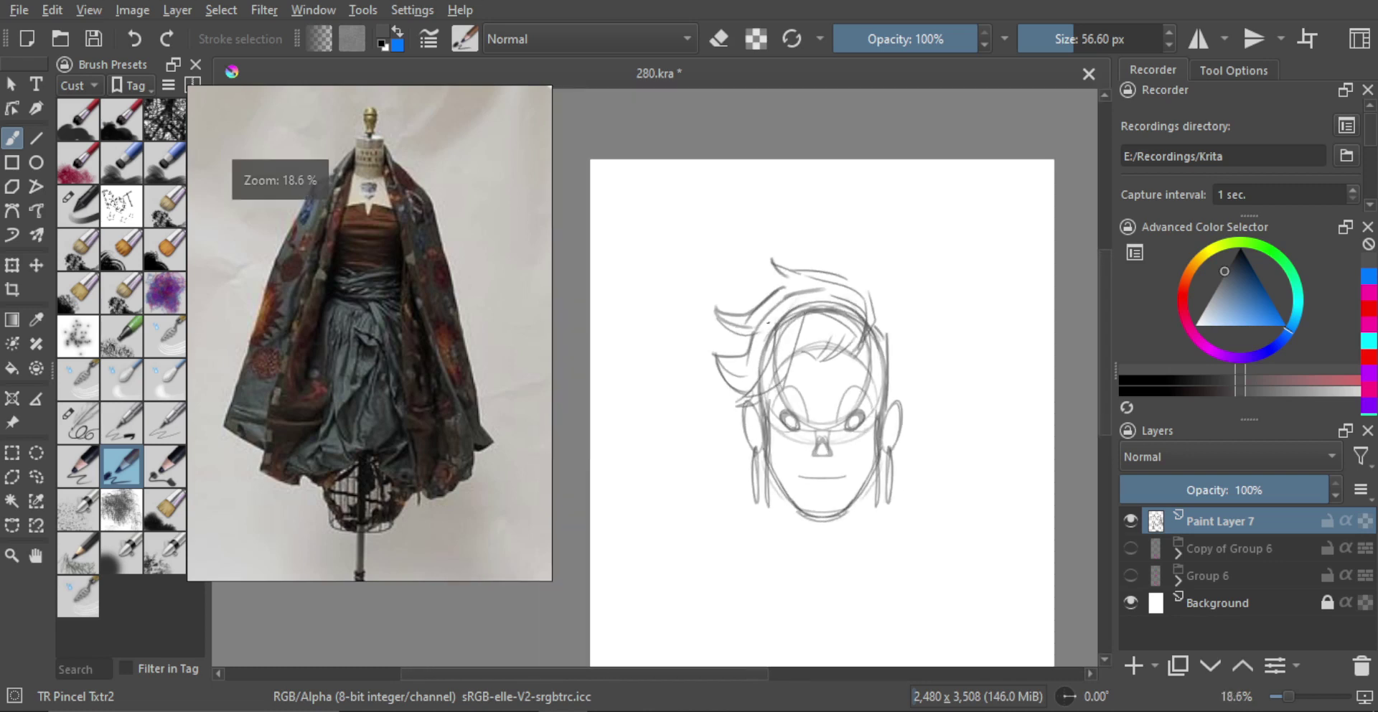
{"action": "key", "text": "e"}
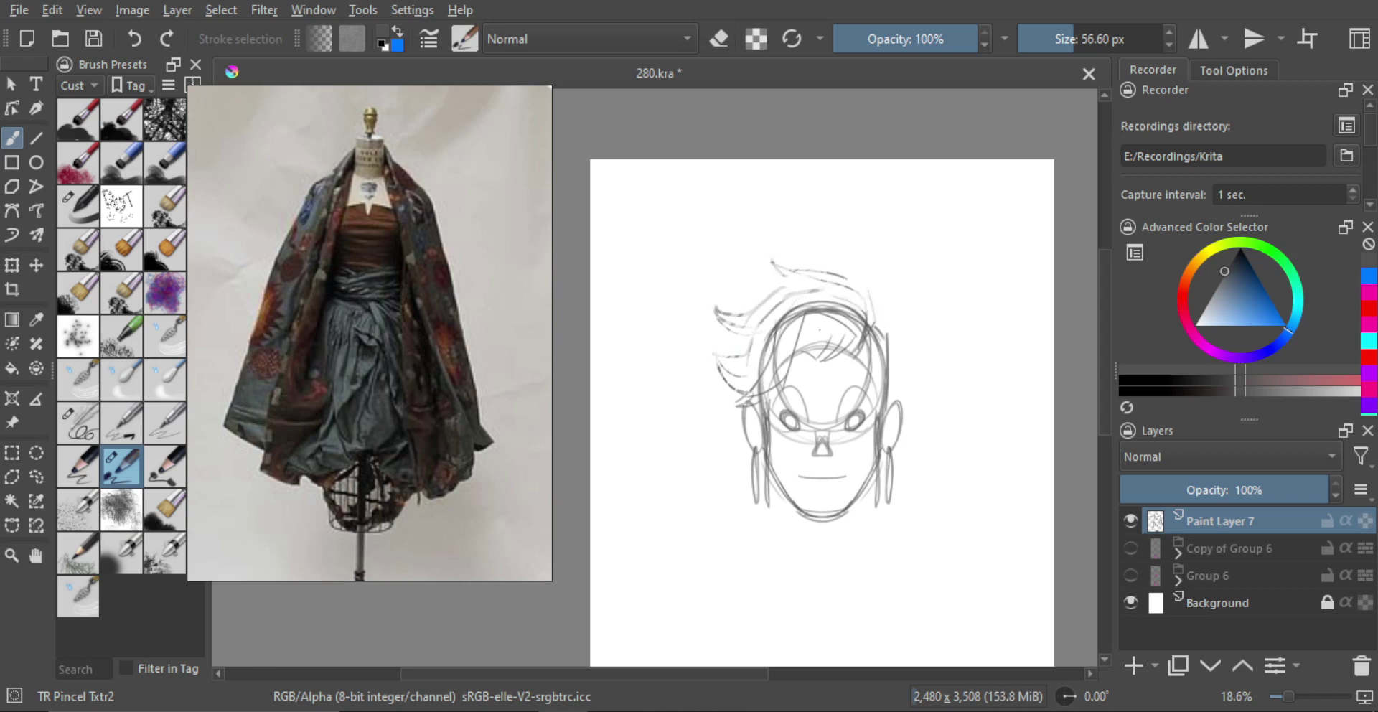
{"action": "scroll", "coordinate": [822, 357], "scroll_direction": "up", "scroll_amount": 3}
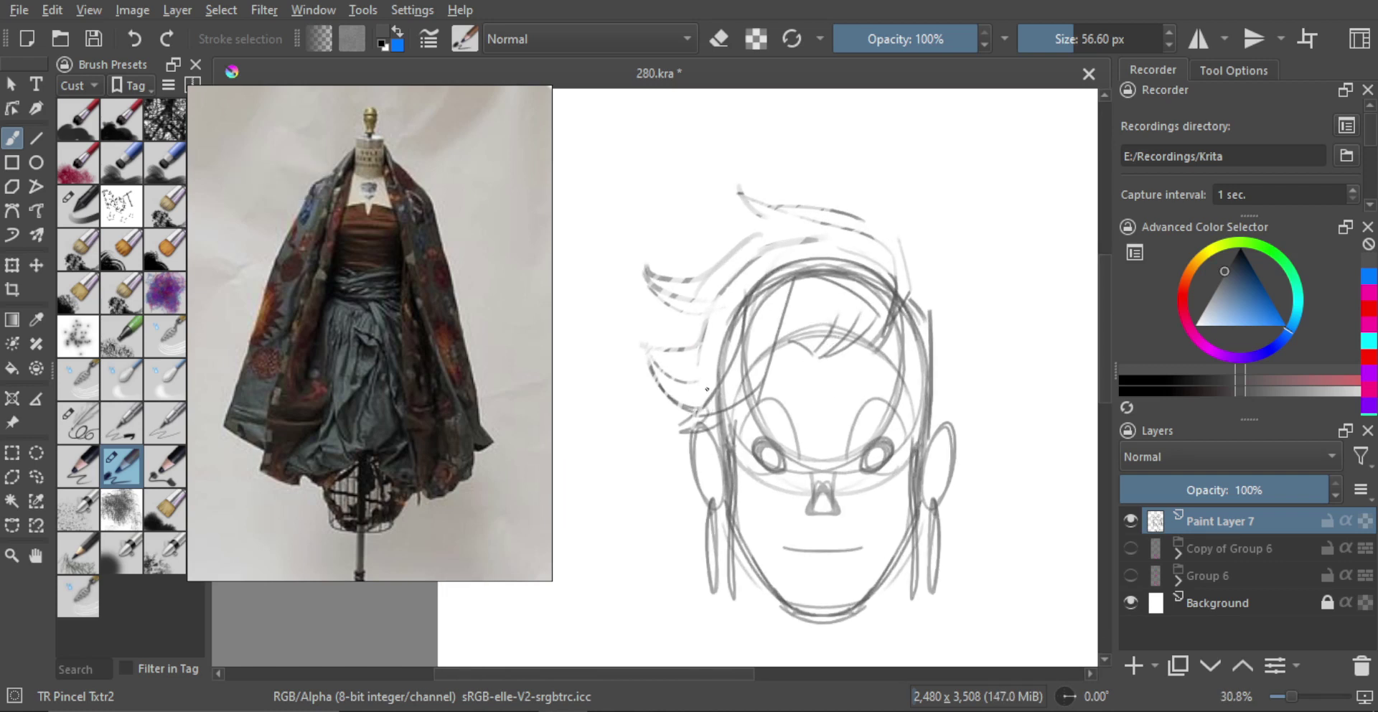
Redraw the left and top locks shorter and closer to the skull with firmer strokes, undoing weak ones.
{"action": "left_click_drag", "start_coordinate": [713, 429], "coordinate": [696, 381]}
{"action": "key", "text": "ctrl+z"}
{"action": "left_click_drag", "start_coordinate": [666, 429], "coordinate": [711, 344]}
{"action": "mouse_move", "coordinate": [665, 397]}
{"action": "left_mouse_down"}
{"action": "mouse_move", "coordinate": [709, 297]}
{"action": "mouse_move", "coordinate": [707, 318]}
{"action": "mouse_move", "coordinate": [738, 284]}
{"action": "mouse_move", "coordinate": [673, 293]}
{"action": "mouse_move", "coordinate": [807, 237]}
{"action": "mouse_move", "coordinate": [786, 203]}
{"action": "mouse_move", "coordinate": [870, 241]}
{"action": "left_mouse_up"}
{"action": "key", "text": "ctrl+z"}
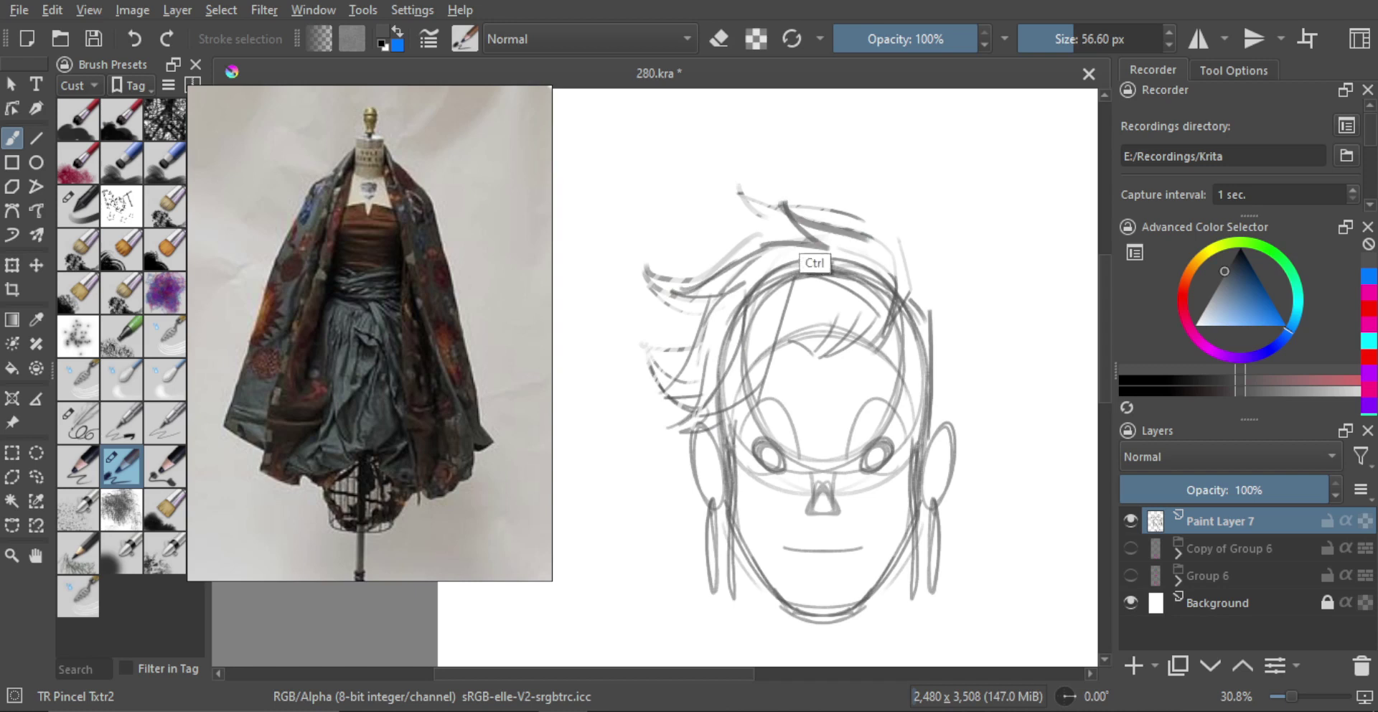
{"action": "key", "text": "ctrl+z"}
{"action": "mouse_move", "coordinate": [789, 202]}
{"action": "left_mouse_down"}
{"action": "mouse_move", "coordinate": [896, 248]}
{"action": "mouse_move", "coordinate": [909, 287]}
{"action": "left_mouse_up"}
{"action": "key", "text": "minus"}
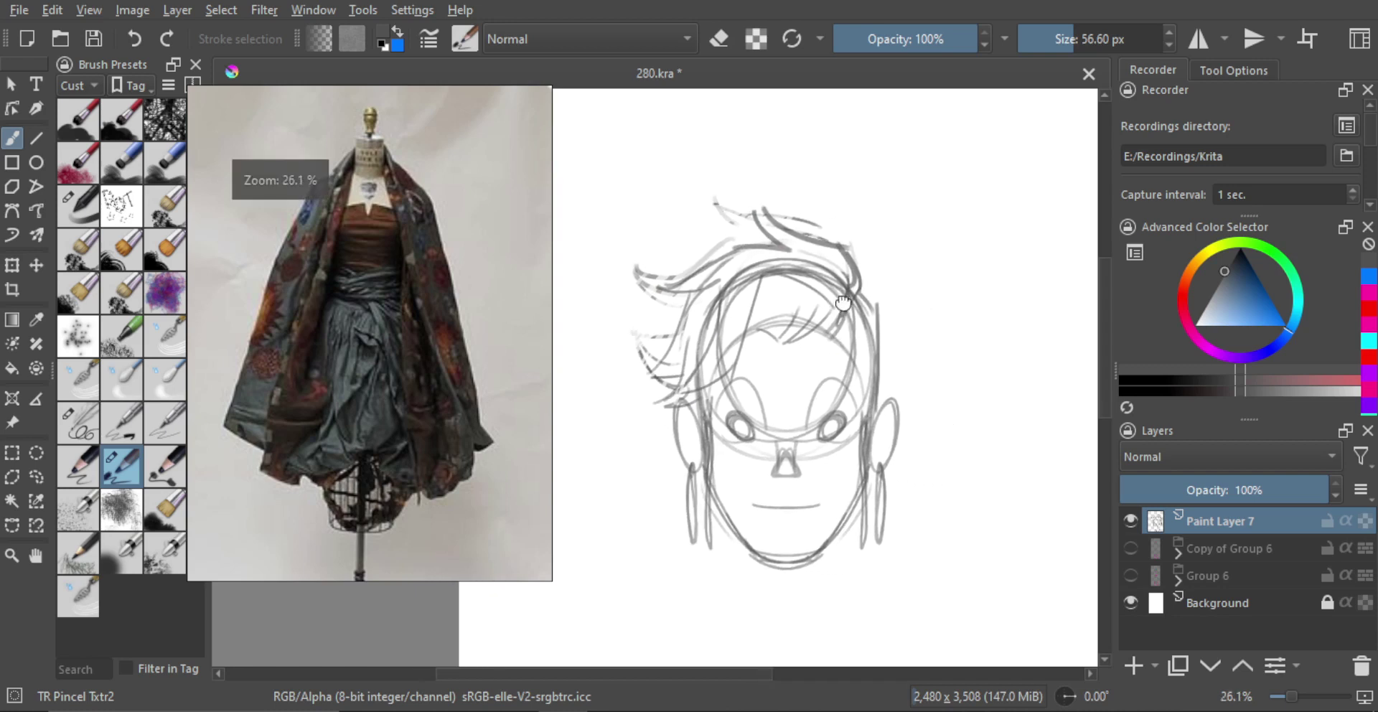
Erase the leftover tips of the old locks, checking the head in a horizontally mirrored canvas view.
{"action": "key", "text": "e"}
{"action": "left_click_drag", "start_coordinate": [648, 275], "coordinate": [637, 278]}
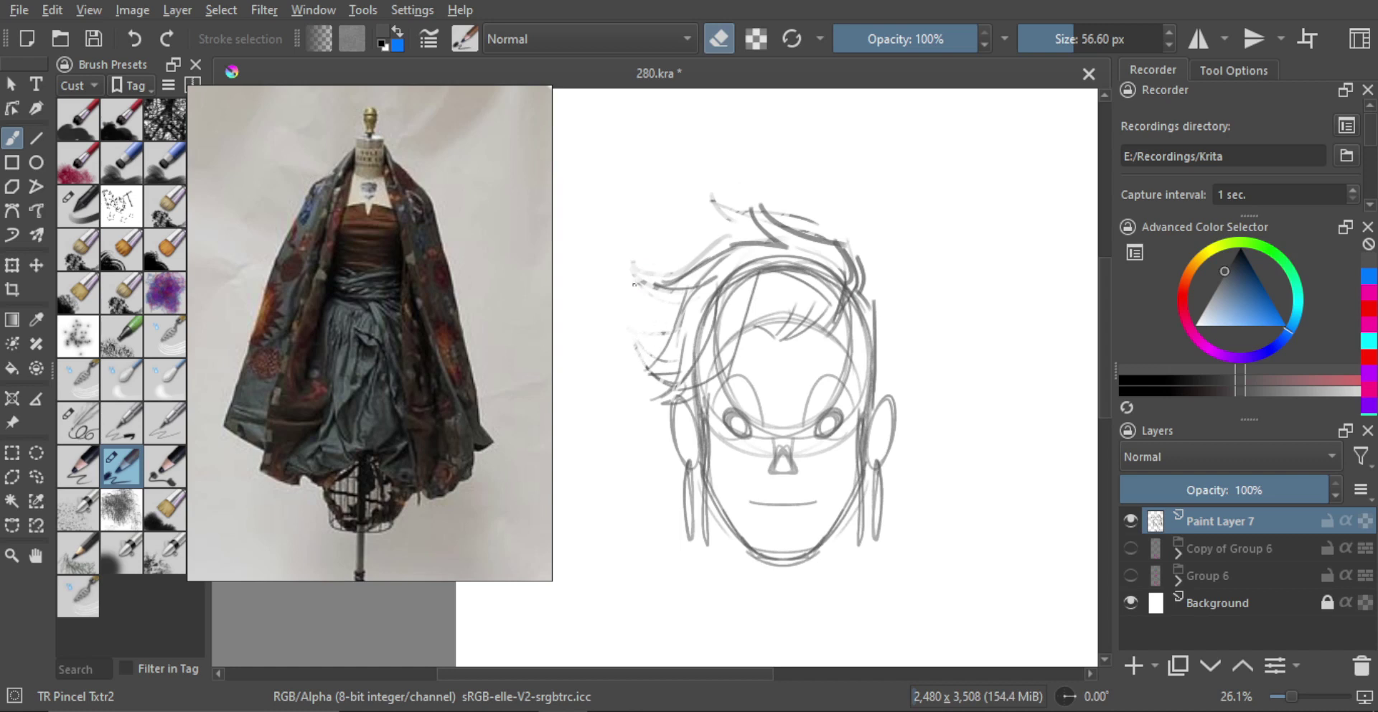
{"action": "left_click_drag", "start_coordinate": [799, 215], "coordinate": [785, 214]}
{"action": "key", "text": "m"}
{"action": "left_click_drag", "start_coordinate": [719, 273], "coordinate": [911, 284]}
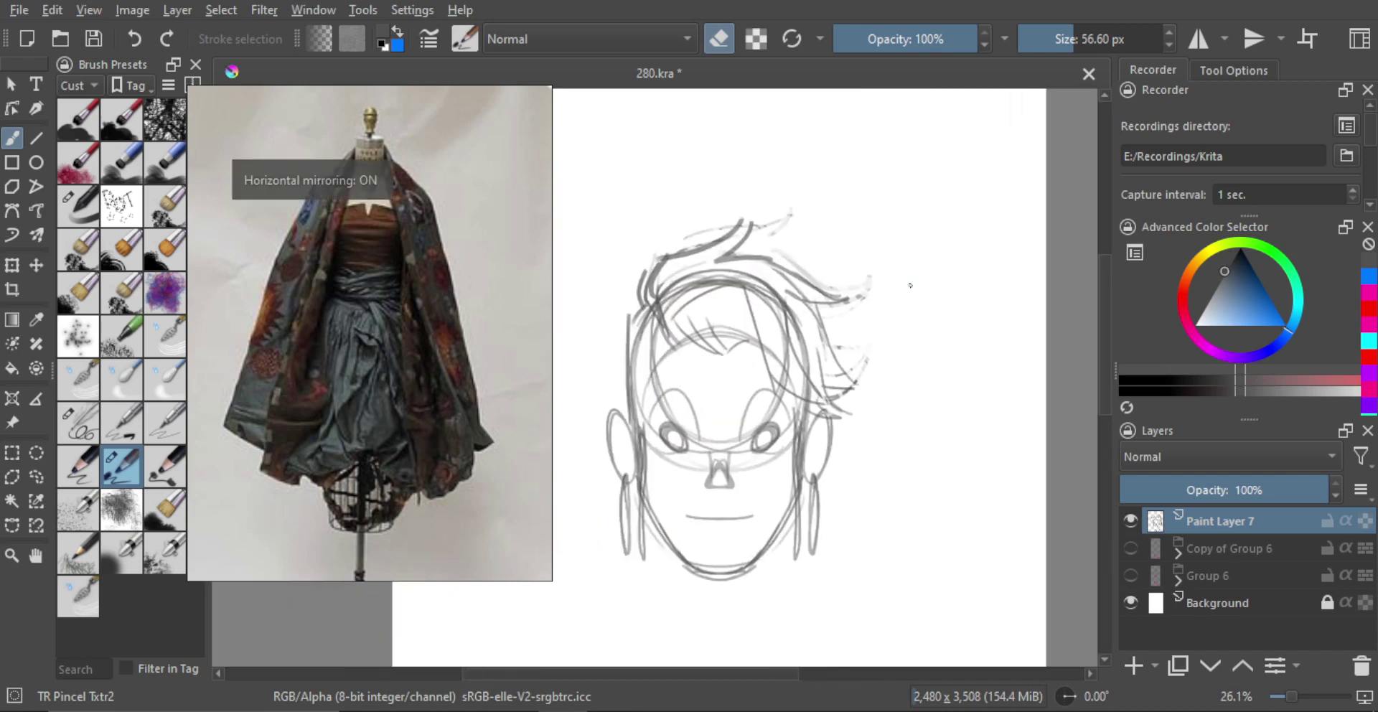
{"action": "left_click_drag", "start_coordinate": [739, 307], "coordinate": [739, 291]}
{"action": "key", "text": "e"}
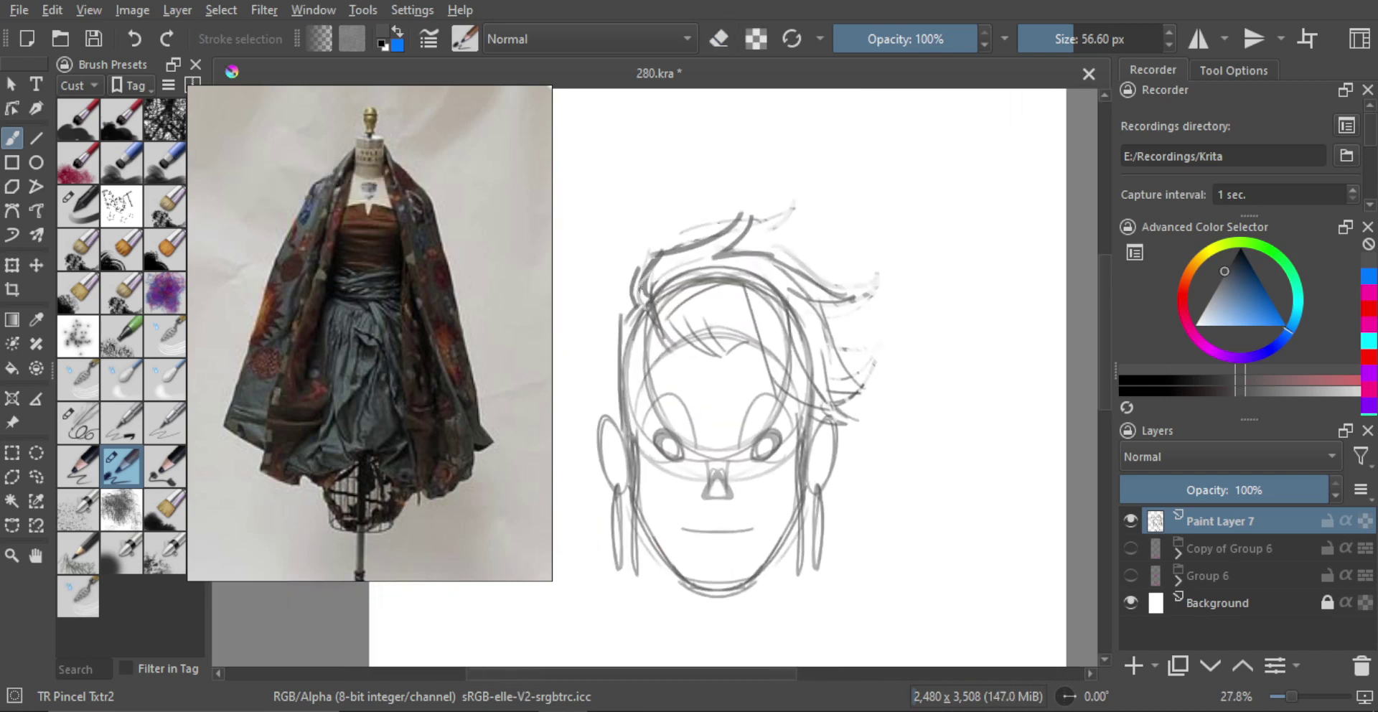
Reinforce the top and side locks with darker strokes, then restore the unmirrored canvas view.
{"action": "mouse_move", "coordinate": [666, 255]}
{"action": "left_mouse_down"}
{"action": "mouse_move", "coordinate": [757, 229]}
{"action": "mouse_move", "coordinate": [751, 213]}
{"action": "mouse_move", "coordinate": [724, 253]}
{"action": "mouse_move", "coordinate": [769, 253]}
{"action": "mouse_move", "coordinate": [739, 254]}
{"action": "mouse_move", "coordinate": [754, 255]}
{"action": "left_mouse_up"}
{"action": "key", "text": "ctrl+z"}
{"action": "key", "text": "ctrl+z"}
{"action": "key", "text": "e"}
{"action": "key", "text": "e"}
{"action": "mouse_move", "coordinate": [709, 255]}
{"action": "left_mouse_down"}
{"action": "mouse_move", "coordinate": [854, 298]}
{"action": "mouse_move", "coordinate": [851, 379]}
{"action": "left_mouse_up"}
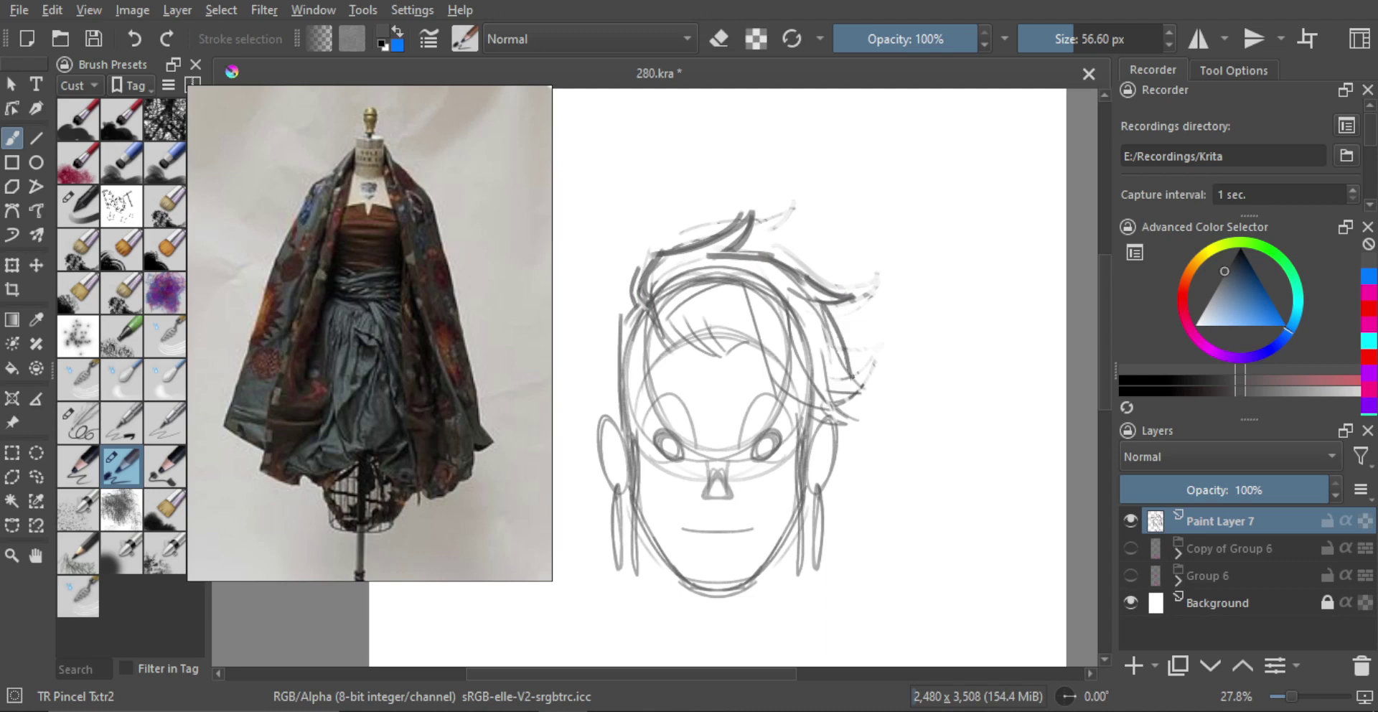
{"action": "key", "text": "m"}
Draw the fringe falling from the parting across the forehead toward the left temple, undoing unsatisfactory strokes.
{"action": "left_click_drag", "start_coordinate": [617, 373], "coordinate": [823, 310]}
{"action": "mouse_move", "coordinate": [747, 361]}
{"action": "left_mouse_down"}
{"action": "mouse_move", "coordinate": [755, 336]}
{"action": "mouse_move", "coordinate": [757, 353]}
{"action": "left_mouse_up"}
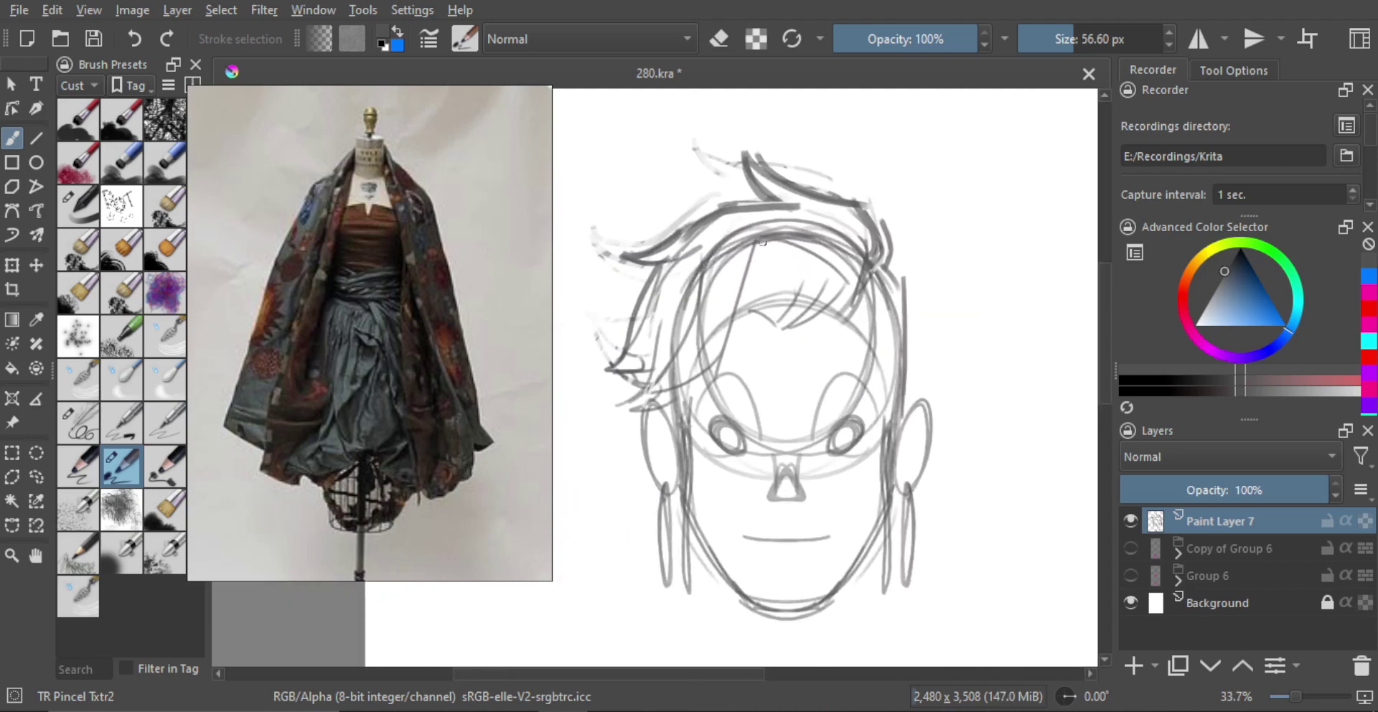
{"action": "left_click_drag", "start_coordinate": [762, 244], "coordinate": [717, 362]}
{"action": "key", "text": "ctrl+z"}
{"action": "mouse_move", "coordinate": [756, 252]}
{"action": "left_mouse_down"}
{"action": "mouse_move", "coordinate": [721, 345]}
{"action": "mouse_move", "coordinate": [740, 308]}
{"action": "mouse_move", "coordinate": [637, 385]}
{"action": "left_mouse_up"}
{"action": "key", "text": "ctrl+z"}
{"action": "key", "text": "ctrl+z"}
{"action": "mouse_move", "coordinate": [789, 331]}
{"action": "left_mouse_down"}
{"action": "mouse_move", "coordinate": [834, 292]}
{"action": "mouse_move", "coordinate": [772, 278]}
{"action": "mouse_move", "coordinate": [759, 363]}
{"action": "left_mouse_up"}
{"action": "key", "text": "ctrl+z"}
{"action": "mouse_move", "coordinate": [774, 284]}
{"action": "left_mouse_down"}
{"action": "mouse_move", "coordinate": [711, 389]}
{"action": "mouse_move", "coordinate": [740, 270]}
{"action": "left_mouse_up"}
{"action": "key", "text": "ctrl+z"}
{"action": "mouse_move", "coordinate": [701, 387]}
{"action": "left_mouse_down"}
{"action": "mouse_move", "coordinate": [754, 241]}
{"action": "mouse_move", "coordinate": [851, 280]}
{"action": "mouse_move", "coordinate": [816, 316]}
{"action": "left_mouse_up"}
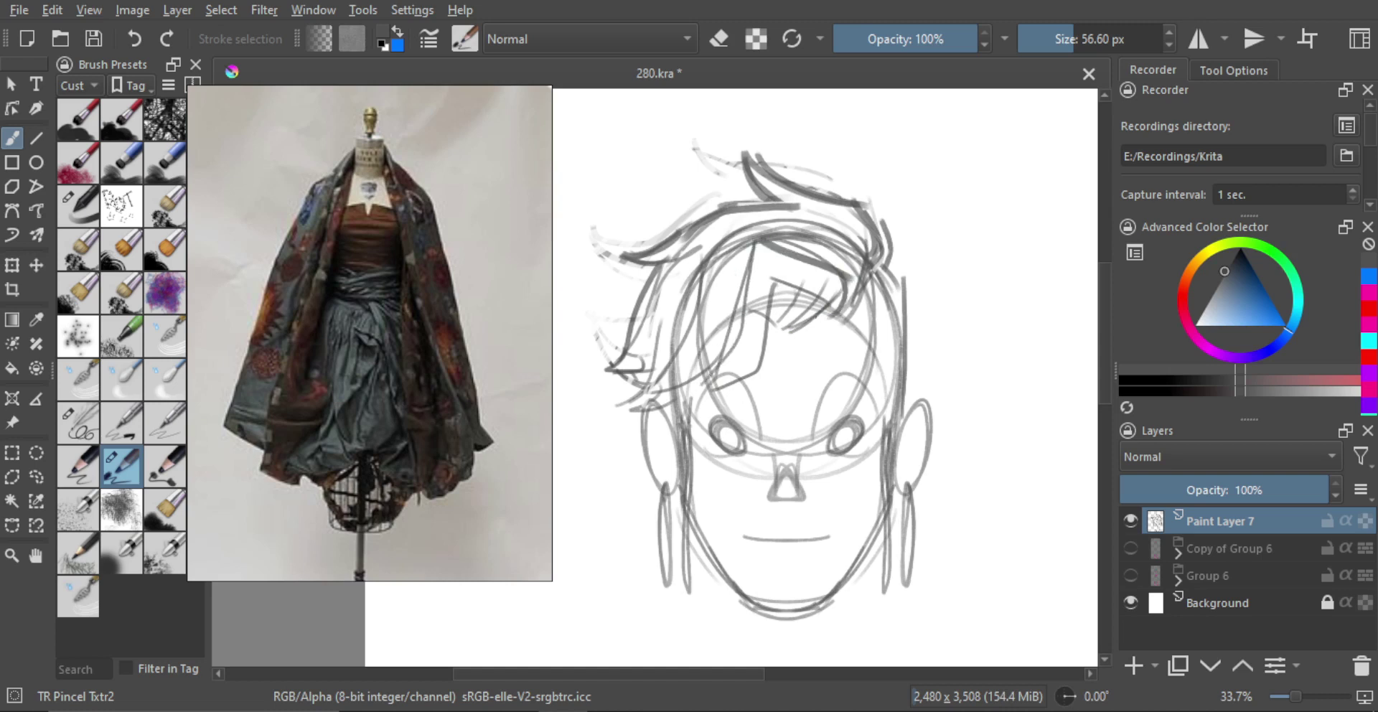
{"action": "key", "text": "e"}
{"action": "key", "text": "e"}
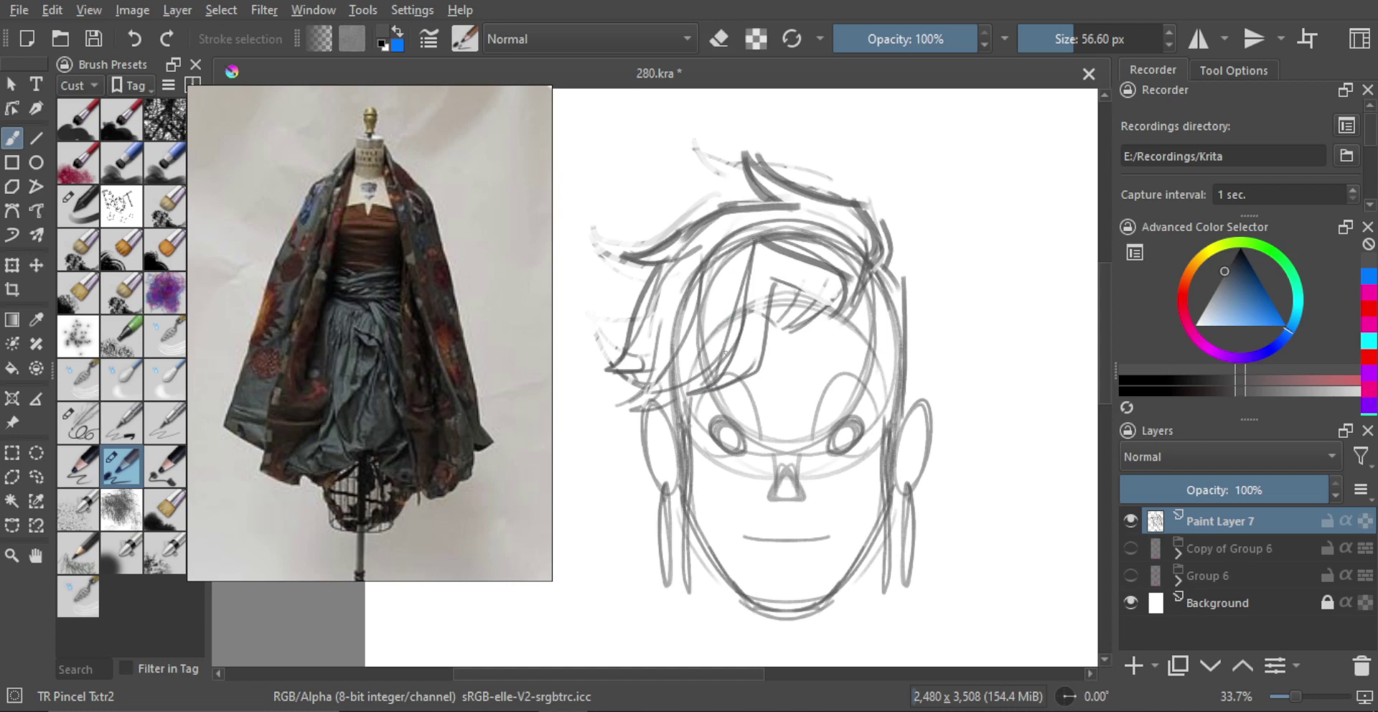
Add darker strands along the left side of the hair and inside the fringe, undoing unsatisfactory attempts.
{"action": "mouse_move", "coordinate": [833, 237]}
{"action": "left_mouse_down"}
{"action": "mouse_move", "coordinate": [724, 219]}
{"action": "mouse_move", "coordinate": [667, 370]}
{"action": "mouse_move", "coordinate": [614, 404]}
{"action": "mouse_move", "coordinate": [694, 382]}
{"action": "left_mouse_up"}
{"action": "key", "text": "ctrl+z"}
{"action": "key", "text": "ctrl+z"}
{"action": "key", "text": "ctrl+z"}
{"action": "left_click_drag", "start_coordinate": [693, 260], "coordinate": [652, 373]}
{"action": "key", "text": "ctrl+z"}
{"action": "mouse_move", "coordinate": [682, 280]}
{"action": "left_mouse_down"}
{"action": "mouse_move", "coordinate": [668, 334]}
{"action": "mouse_move", "coordinate": [615, 395]}
{"action": "left_mouse_up"}
{"action": "mouse_move", "coordinate": [599, 392]}
{"action": "left_mouse_down"}
{"action": "mouse_move", "coordinate": [696, 381]}
{"action": "mouse_move", "coordinate": [725, 320]}
{"action": "left_mouse_up"}
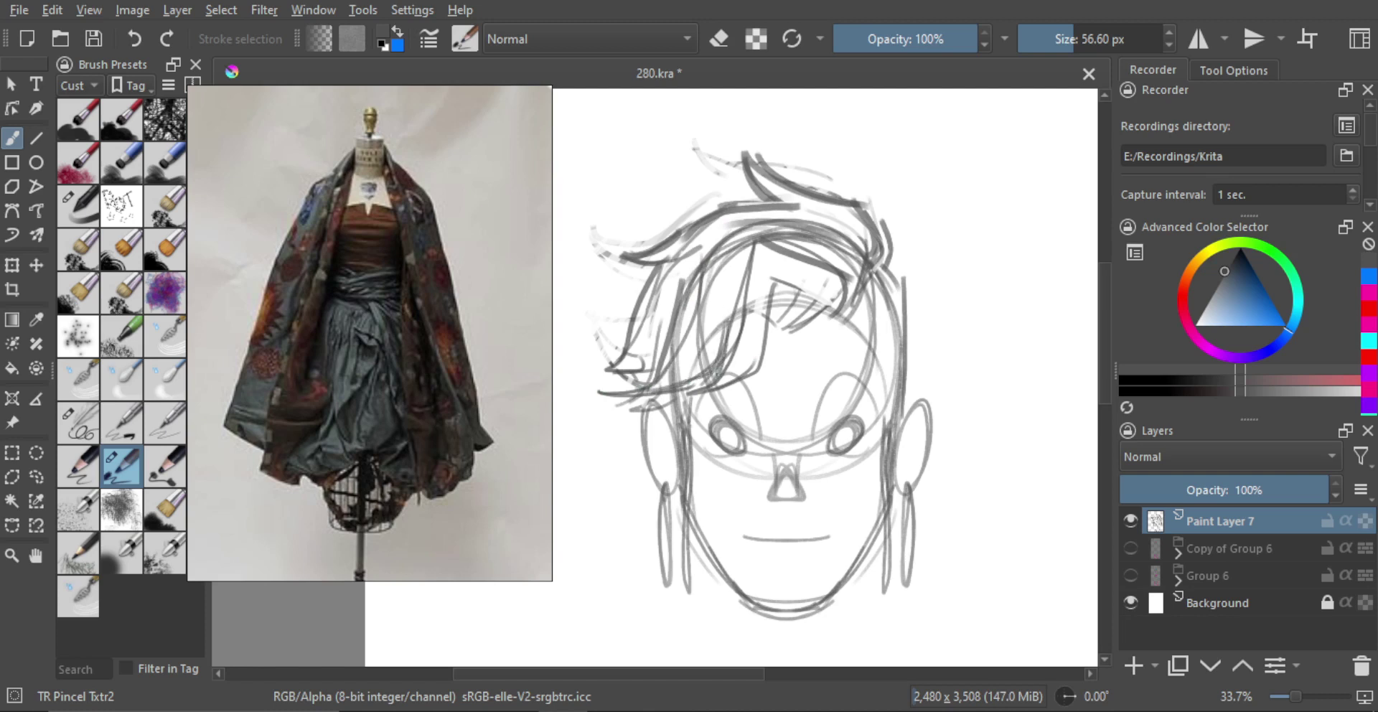
{"action": "key", "text": "ctrl+z"}
{"action": "mouse_move", "coordinate": [705, 385]}
{"action": "left_mouse_down"}
{"action": "mouse_move", "coordinate": [729, 324]}
{"action": "mouse_move", "coordinate": [730, 262]}
{"action": "mouse_move", "coordinate": [756, 249]}
{"action": "mouse_move", "coordinate": [700, 366]}
{"action": "left_mouse_up"}
{"action": "scroll", "coordinate": [754, 374], "scroll_direction": "down", "scroll_amount": 2}
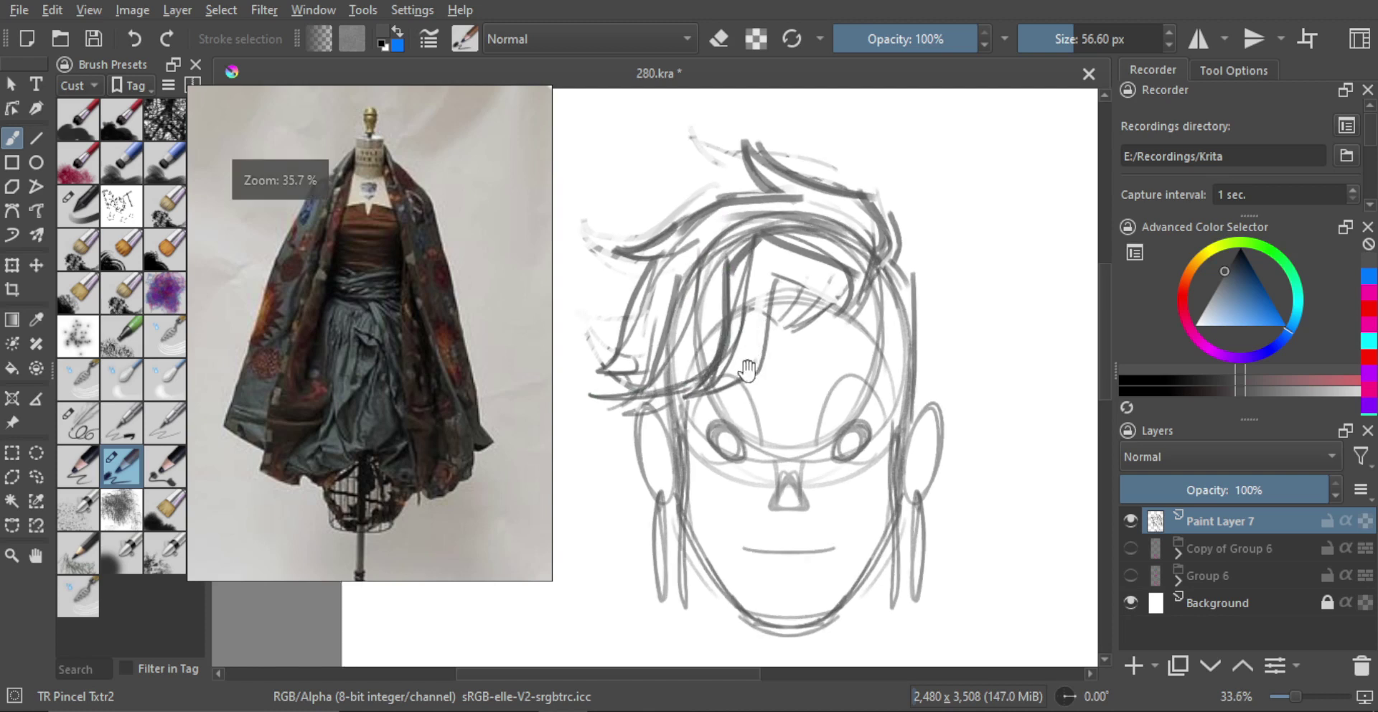
{"action": "left_click_drag", "start_coordinate": [763, 406], "coordinate": [732, 360]}
{"action": "scroll", "coordinate": [743, 388], "scroll_direction": "down", "scroll_amount": 1}
{"action": "left_click_drag", "start_coordinate": [751, 404], "coordinate": [751, 390]}
{"action": "mouse_move", "coordinate": [751, 402]}
{"action": "left_mouse_down"}
{"action": "mouse_move", "coordinate": [758, 382]}
{"action": "mouse_move", "coordinate": [736, 450]}
{"action": "left_mouse_up"}
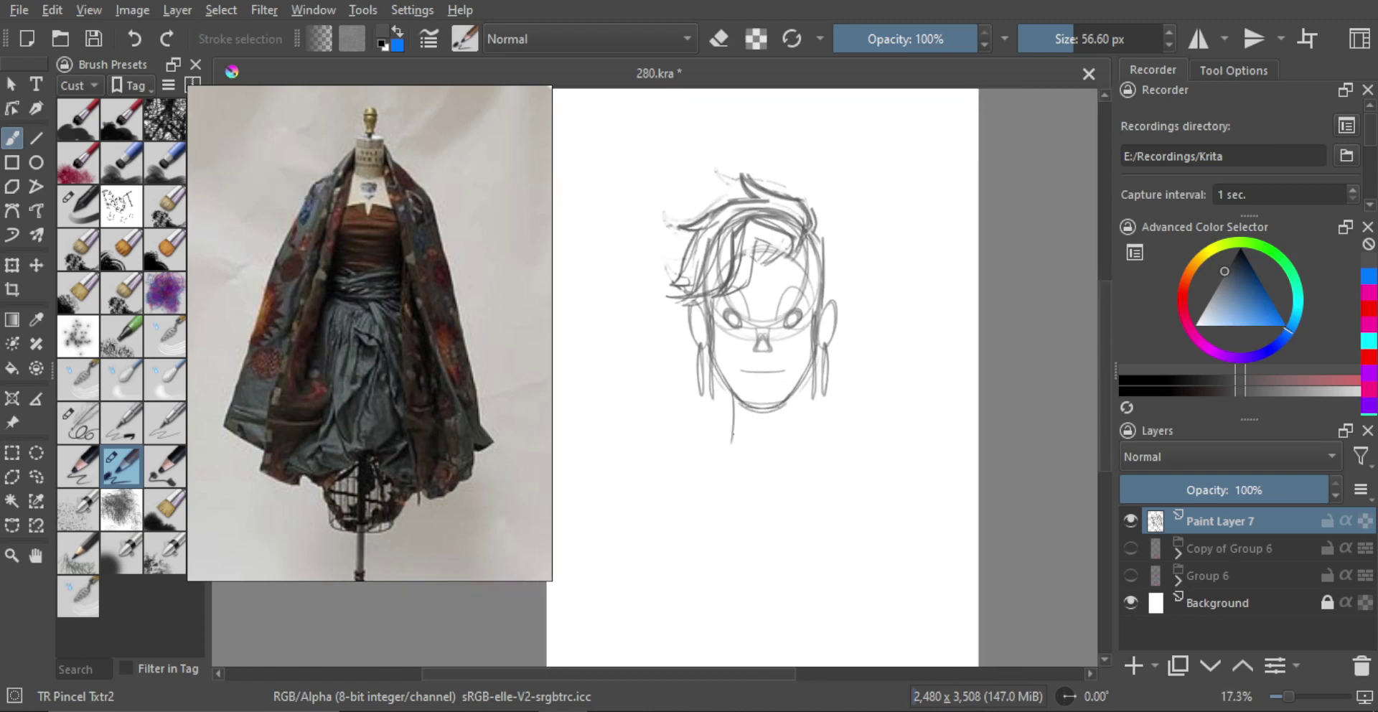
{"action": "key", "text": "ctrl+z"}
{"action": "scroll", "coordinate": [752, 428], "scroll_direction": "down", "scroll_amount": 2}
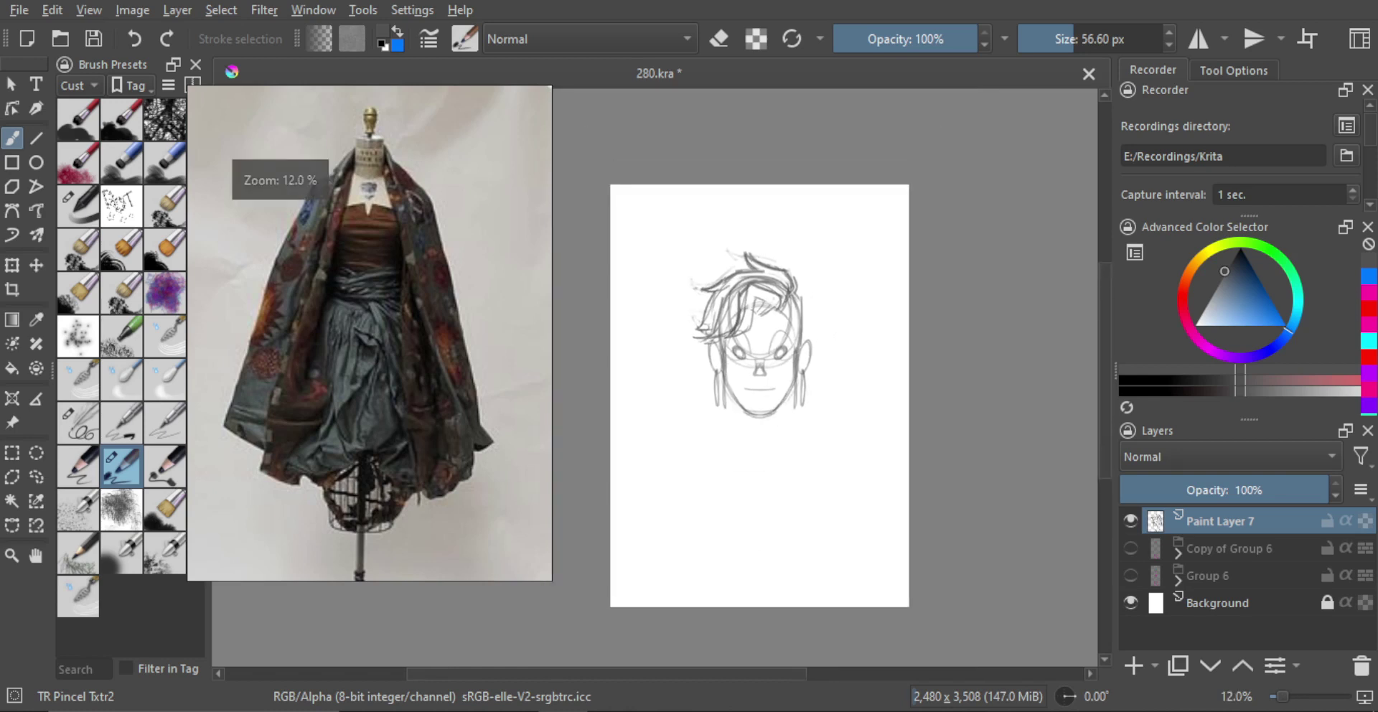
Hide Paint Layer 7, enable horizontal mirrored painting and add a new paint layer above it.
{"action": "left_click", "coordinate": [1130, 520]}
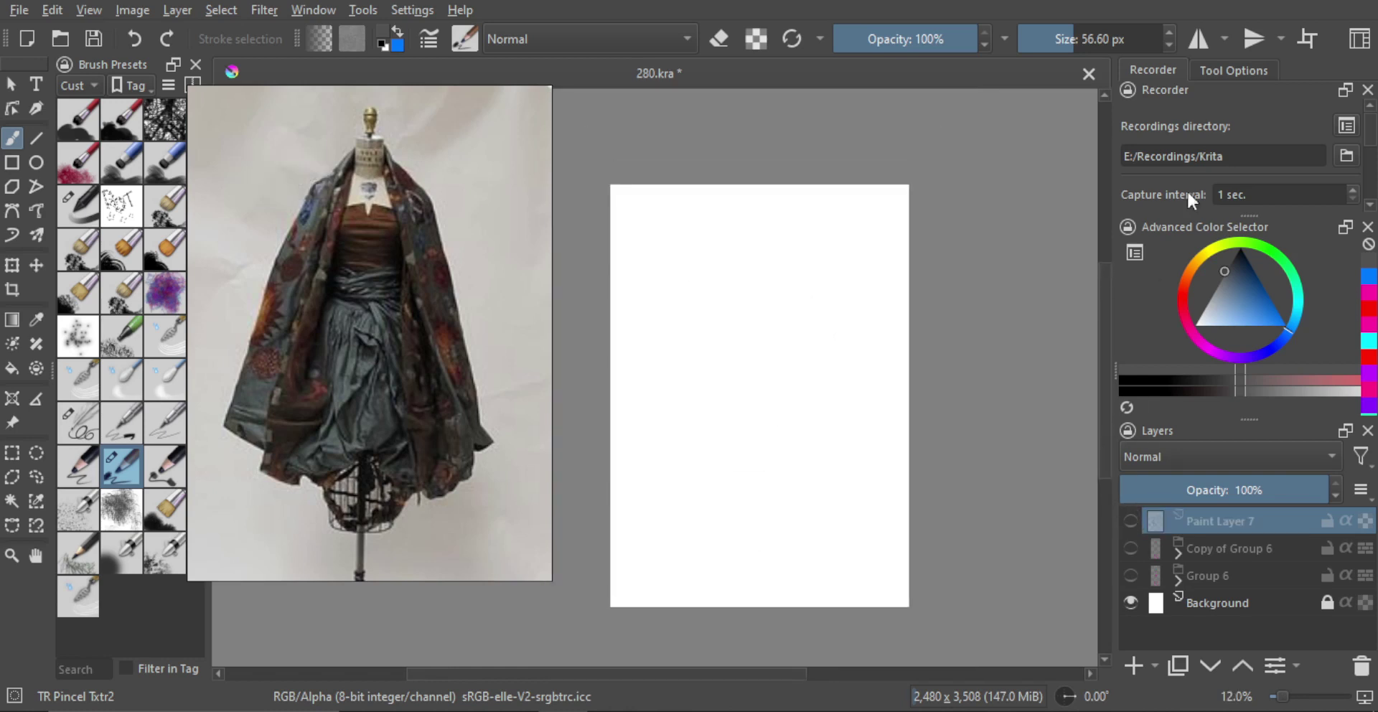
{"action": "left_click", "coordinate": [1199, 46]}
{"action": "scroll", "coordinate": [785, 301], "scroll_direction": "up", "scroll_amount": 2}
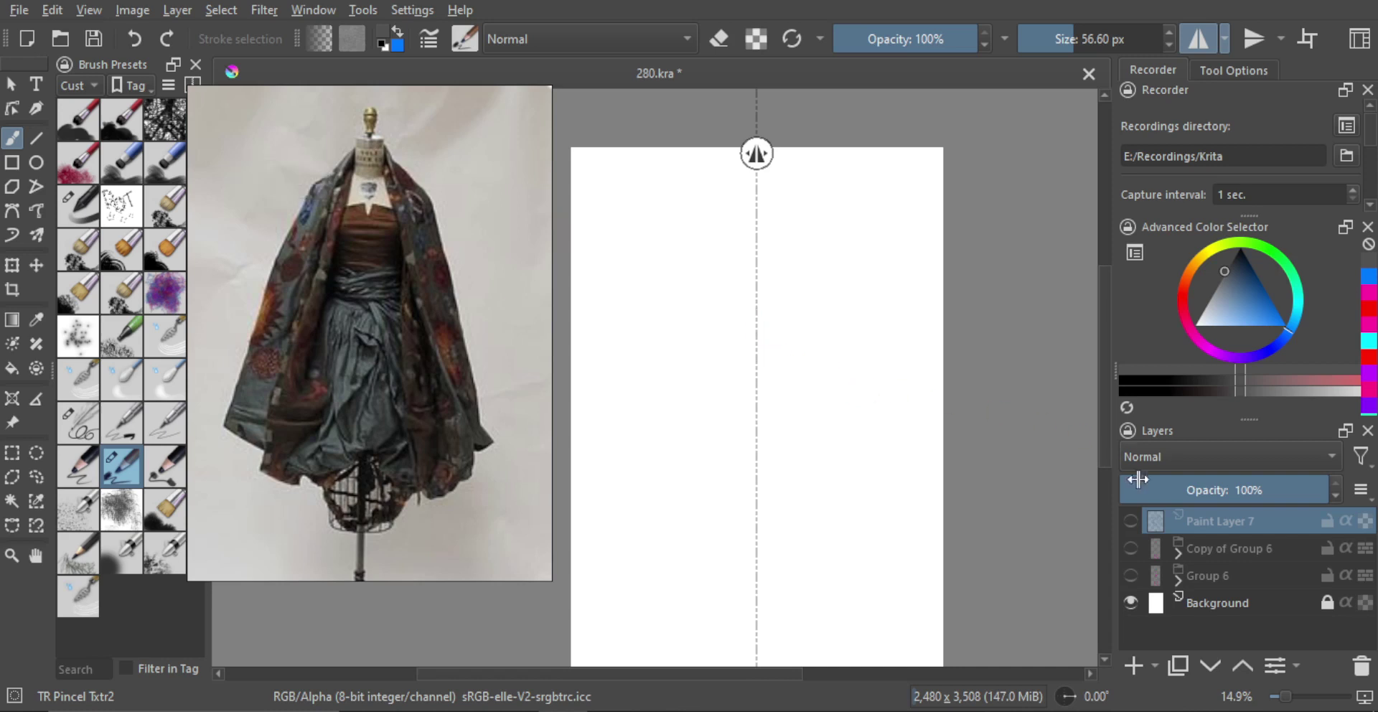
{"action": "left_click", "coordinate": [1133, 521]}
{"action": "left_click", "coordinate": [1131, 518]}
{"action": "left_click", "coordinate": [1134, 665]}
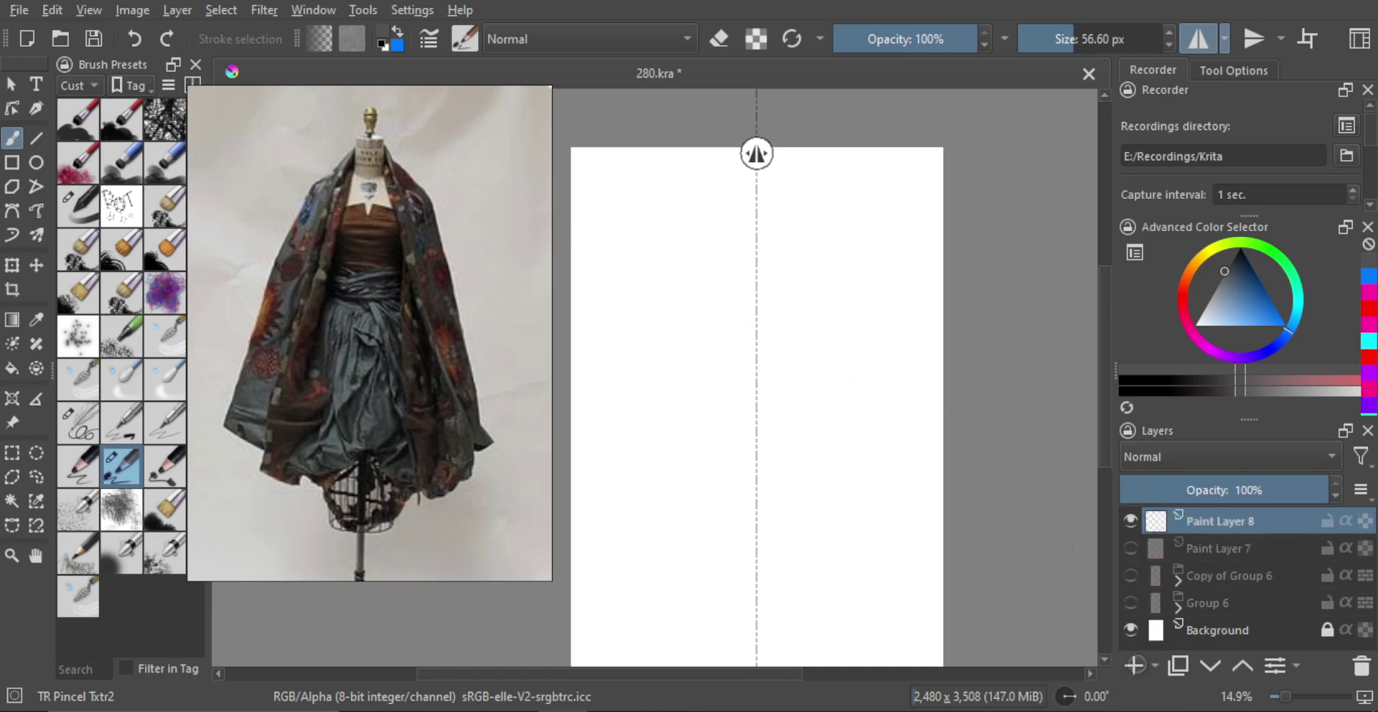
Draw the cranium as a symmetrical circle with narrower ovals inside, undoing unsatisfactory strokes.
{"action": "mouse_move", "coordinate": [753, 324]}
{"action": "left_mouse_down"}
{"action": "mouse_move", "coordinate": [735, 358]}
{"action": "mouse_move", "coordinate": [720, 317]}
{"action": "left_mouse_up"}
{"action": "key", "text": "ctrl+z"}
{"action": "left_click_drag", "start_coordinate": [756, 357], "coordinate": [760, 377]}
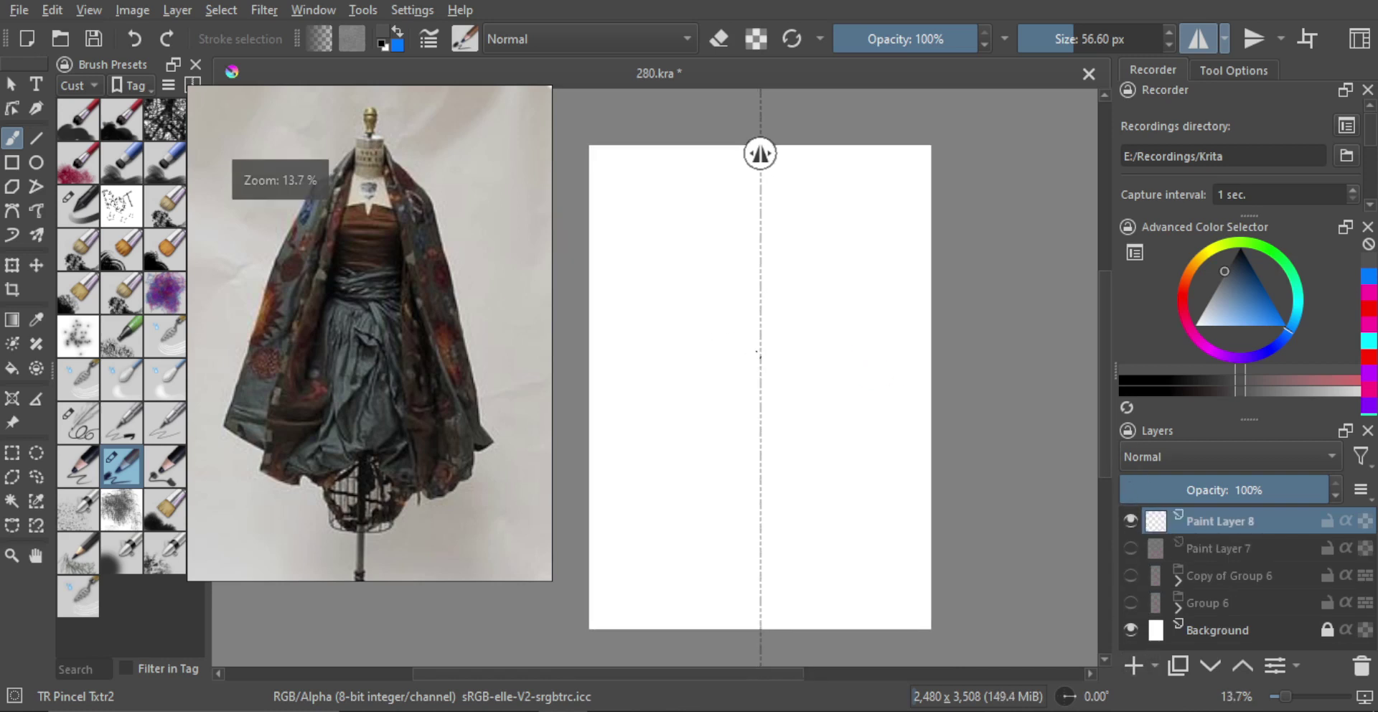
{"action": "mouse_move", "coordinate": [750, 279]}
{"action": "left_mouse_down"}
{"action": "mouse_move", "coordinate": [782, 380]}
{"action": "mouse_move", "coordinate": [723, 377]}
{"action": "left_mouse_up"}
{"action": "mouse_move", "coordinate": [717, 303]}
{"action": "left_mouse_down"}
{"action": "mouse_move", "coordinate": [760, 385]}
{"action": "mouse_move", "coordinate": [753, 348]}
{"action": "mouse_move", "coordinate": [709, 416]}
{"action": "left_mouse_up"}
{"action": "key", "text": "ctrl+z"}
{"action": "key", "text": "ctrl+z"}
Add the tapered cheek and jaw lines meeting at a rounded chin below the cranium, undoing unsatisfactory strokes.
{"action": "mouse_move", "coordinate": [695, 329]}
{"action": "left_mouse_down"}
{"action": "mouse_move", "coordinate": [727, 441]}
{"action": "mouse_move", "coordinate": [740, 431]}
{"action": "mouse_move", "coordinate": [692, 353]}
{"action": "mouse_move", "coordinate": [714, 420]}
{"action": "mouse_move", "coordinate": [754, 447]}
{"action": "mouse_move", "coordinate": [768, 439]}
{"action": "mouse_move", "coordinate": [756, 398]}
{"action": "left_mouse_up"}
{"action": "key", "text": "ctrl+z"}
{"action": "key", "text": "ctrl+z"}
{"action": "key", "text": "ctrl+z"}
{"action": "key", "text": "ctrl+z"}
{"action": "key", "text": "ctrl+z"}
{"action": "key", "text": "ctrl+z"}
Sketch the eye socket arcs, lower nose shape and straight mouth line on the face, undoing unsatisfactory strokes.
{"action": "scroll", "coordinate": [758, 398], "scroll_direction": "up", "scroll_amount": 2}
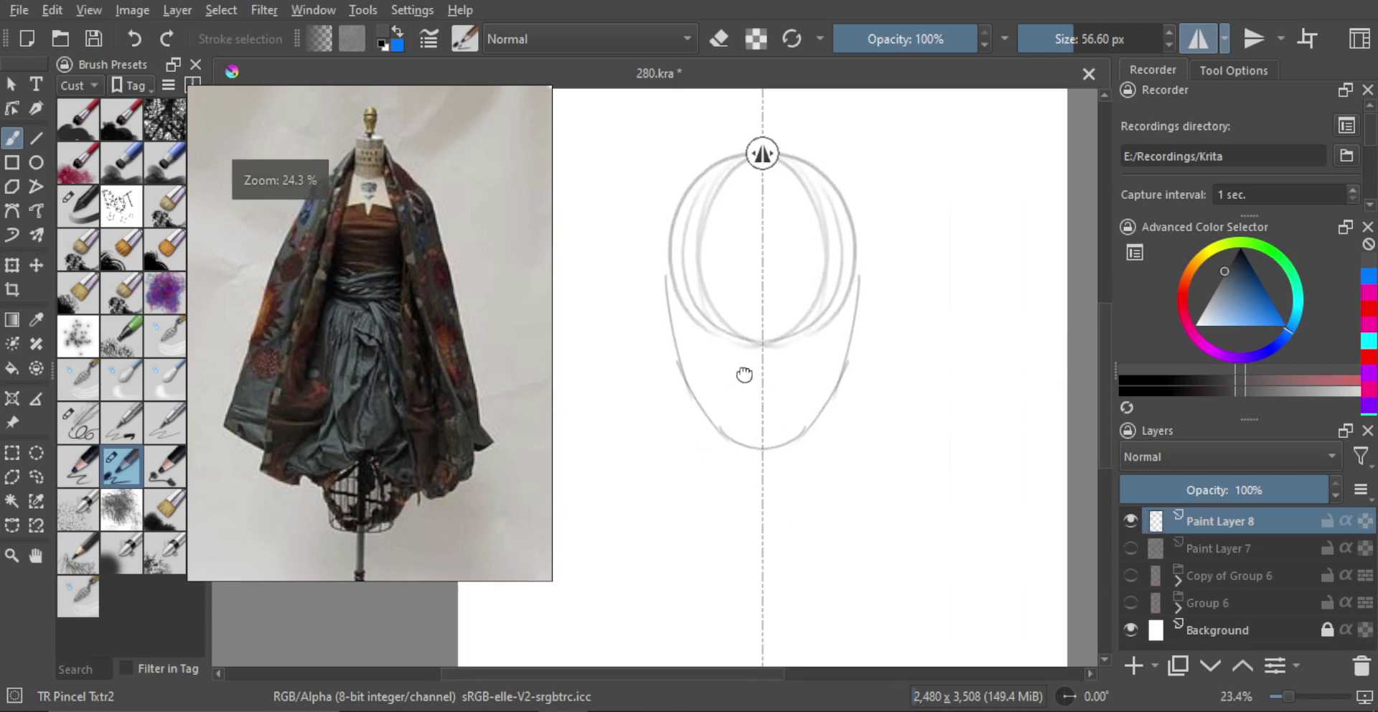
{"action": "mouse_move", "coordinate": [689, 355]}
{"action": "left_mouse_down"}
{"action": "mouse_move", "coordinate": [744, 362]}
{"action": "mouse_move", "coordinate": [710, 331]}
{"action": "mouse_move", "coordinate": [741, 377]}
{"action": "left_mouse_up"}
{"action": "key", "text": "ctrl+z"}
{"action": "mouse_move", "coordinate": [703, 332]}
{"action": "left_mouse_down"}
{"action": "mouse_move", "coordinate": [740, 361]}
{"action": "mouse_move", "coordinate": [755, 403]}
{"action": "mouse_move", "coordinate": [770, 377]}
{"action": "mouse_move", "coordinate": [750, 401]}
{"action": "mouse_move", "coordinate": [763, 410]}
{"action": "mouse_move", "coordinate": [758, 399]}
{"action": "mouse_move", "coordinate": [809, 414]}
{"action": "left_mouse_up"}
{"action": "scroll", "coordinate": [753, 368], "scroll_direction": "up", "scroll_amount": 1}
{"action": "key", "text": "ctrl+z"}
{"action": "scroll", "coordinate": [764, 397], "scroll_direction": "up", "scroll_amount": 1}
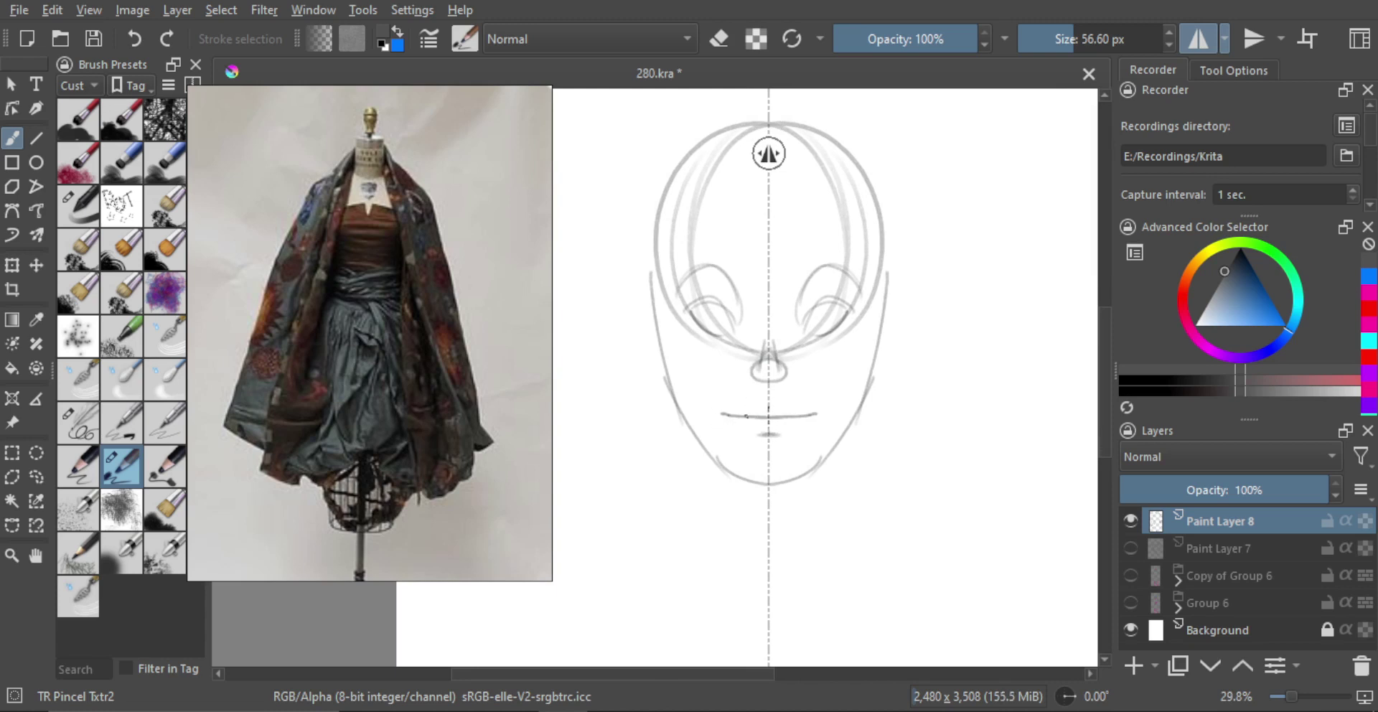
Draw the upper and lower lips around the mouth line with small marks at its corners.
{"action": "mouse_move", "coordinate": [751, 404]}
{"action": "left_mouse_down"}
{"action": "mouse_move", "coordinate": [797, 417]}
{"action": "mouse_move", "coordinate": [760, 396]}
{"action": "left_mouse_up"}
{"action": "key", "text": "ctrl+z"}
{"action": "key", "text": "ctrl+z"}
{"action": "scroll", "coordinate": [748, 192], "scroll_direction": "up", "scroll_amount": 1}
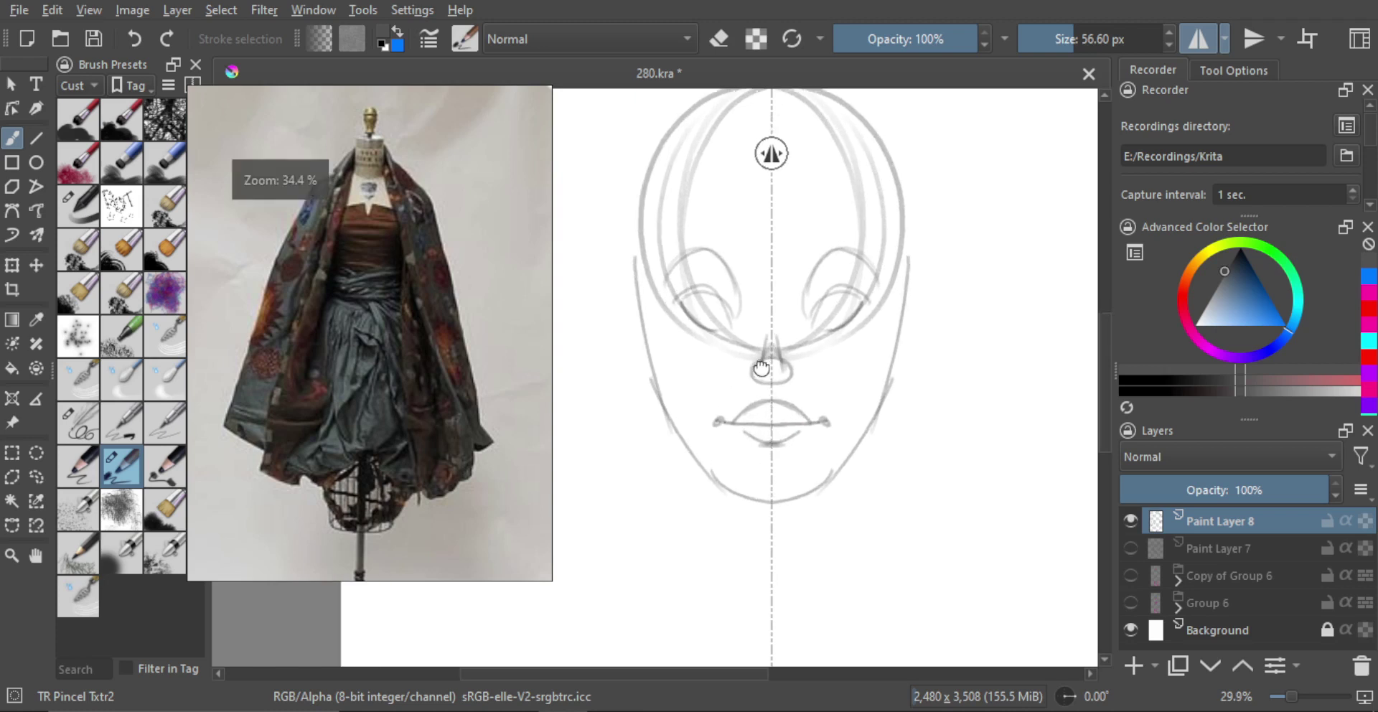
Check the face in a mirrored canvas view and draw slanted almond eye outlines inside the sockets.
{"action": "key", "text": "m"}
{"action": "mouse_move", "coordinate": [673, 338]}
{"action": "left_mouse_down"}
{"action": "mouse_move", "coordinate": [713, 323]}
{"action": "mouse_move", "coordinate": [702, 325]}
{"action": "mouse_move", "coordinate": [723, 362]}
{"action": "left_mouse_up"}
{"action": "key", "text": "m"}
{"action": "key", "text": "ctrl+z"}
{"action": "key", "text": "ctrl+z"}
{"action": "key", "text": "ctrl+z"}
{"action": "left_click_drag", "start_coordinate": [710, 328], "coordinate": [724, 358]}
{"action": "mouse_move", "coordinate": [676, 340]}
{"action": "left_mouse_down"}
{"action": "mouse_move", "coordinate": [711, 363]}
{"action": "mouse_move", "coordinate": [707, 394]}
{"action": "left_mouse_up"}
{"action": "left_click_drag", "start_coordinate": [692, 395], "coordinate": [680, 360]}
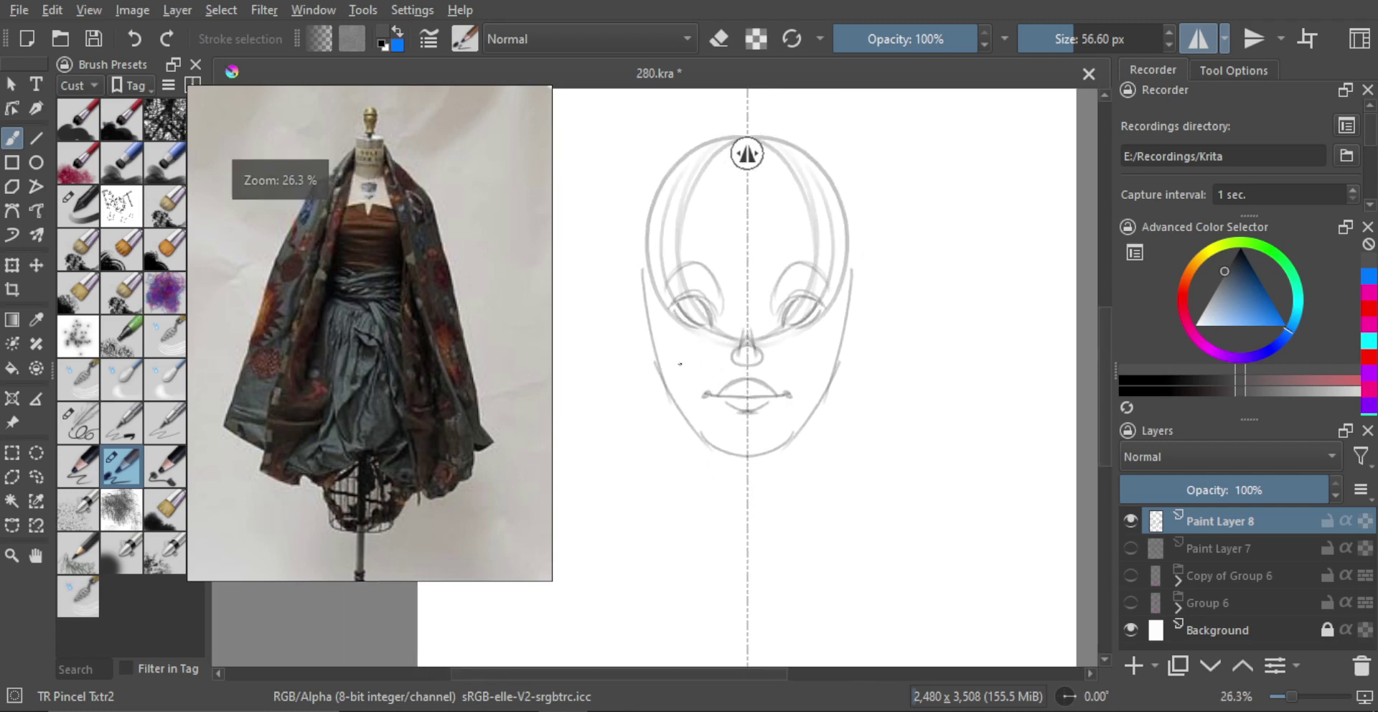
Reinforce the cheek contours from the temples toward the jaw, undoing unsatisfactory strokes.
{"action": "left_click_drag", "start_coordinate": [649, 302], "coordinate": [678, 411]}
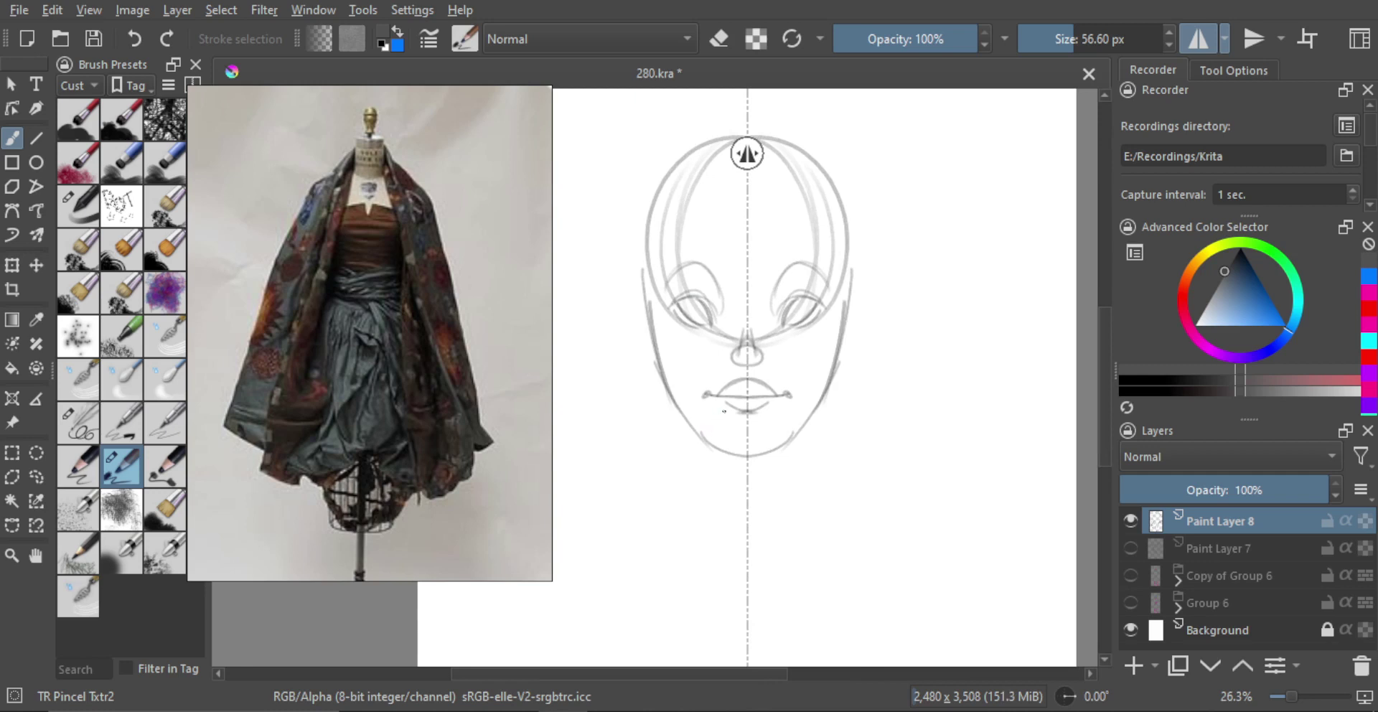
{"action": "left_click_drag", "start_coordinate": [701, 430], "coordinate": [747, 452]}
{"action": "key", "text": "ctrl+z"}
{"action": "left_click_drag", "start_coordinate": [652, 357], "coordinate": [705, 435]}
{"action": "key", "text": "ctrl+z"}
{"action": "left_click_drag", "start_coordinate": [665, 372], "coordinate": [726, 445]}
{"action": "key", "text": "ctrl+z"}
{"action": "left_click_drag", "start_coordinate": [667, 388], "coordinate": [716, 443]}
{"action": "key", "text": "ctrl+z"}
{"action": "key", "text": "ctrl+z"}
{"action": "key", "text": "ctrl+z"}
Redraw the lower jaw down to the chin with darker strokes, erasing and undoing where needed.
{"action": "left_click_drag", "start_coordinate": [651, 351], "coordinate": [719, 444]}
{"action": "key", "text": "ctrl+z"}
{"action": "key", "text": "e"}
{"action": "mouse_move", "coordinate": [656, 341]}
{"action": "left_mouse_down"}
{"action": "mouse_move", "coordinate": [651, 304]}
{"action": "mouse_move", "coordinate": [702, 428]}
{"action": "mouse_move", "coordinate": [747, 450]}
{"action": "left_mouse_up"}
{"action": "key", "text": "e"}
{"action": "key", "text": "ctrl+z"}
{"action": "key", "text": "ctrl+z"}
{"action": "mouse_move", "coordinate": [706, 402]}
{"action": "left_mouse_down"}
{"action": "mouse_move", "coordinate": [703, 338]}
{"action": "mouse_move", "coordinate": [756, 404]}
{"action": "left_mouse_up"}
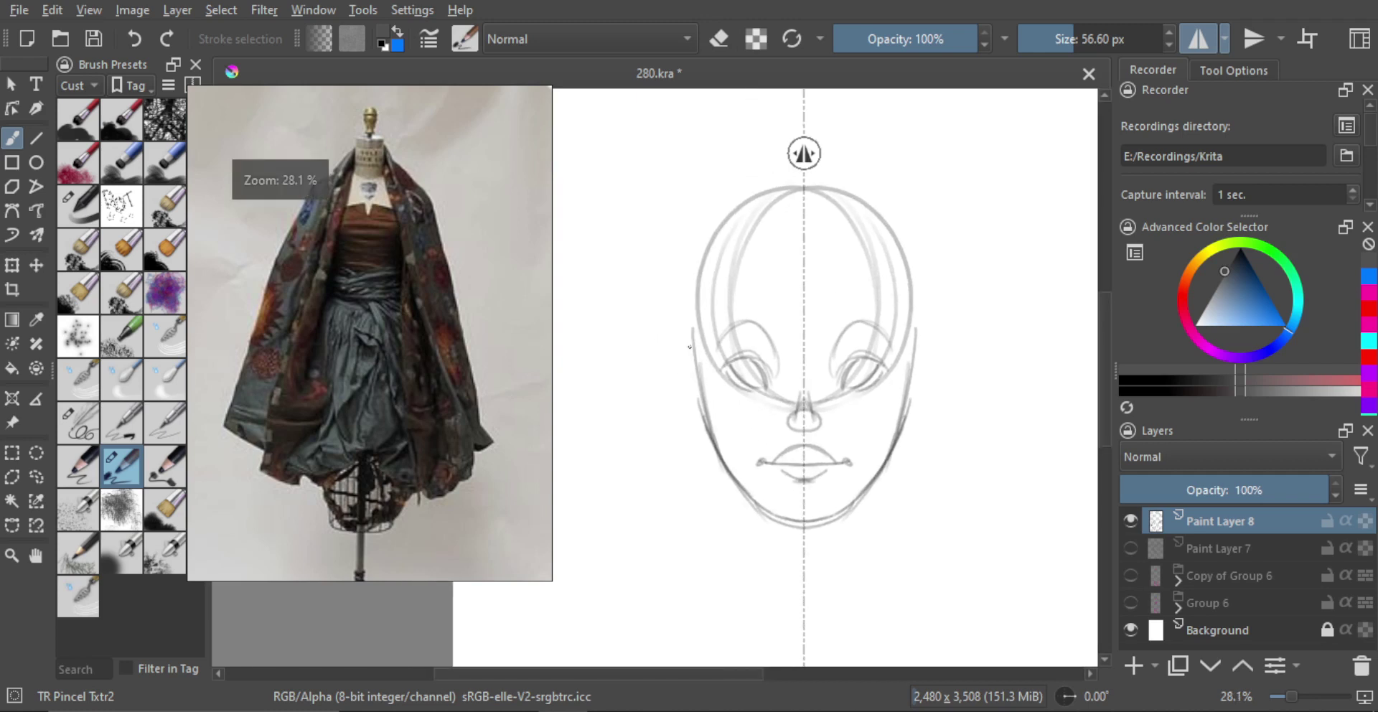
Draw the ears with their inner folds and a long oval earring hanging from each lobe.
{"action": "mouse_move", "coordinate": [693, 359]}
{"action": "left_mouse_down"}
{"action": "mouse_move", "coordinate": [658, 382]}
{"action": "mouse_move", "coordinate": [685, 396]}
{"action": "mouse_move", "coordinate": [668, 338]}
{"action": "mouse_move", "coordinate": [704, 393]}
{"action": "mouse_move", "coordinate": [682, 364]}
{"action": "mouse_move", "coordinate": [672, 382]}
{"action": "left_mouse_up"}
{"action": "key", "text": "ctrl+z"}
{"action": "key", "text": "ctrl+z"}
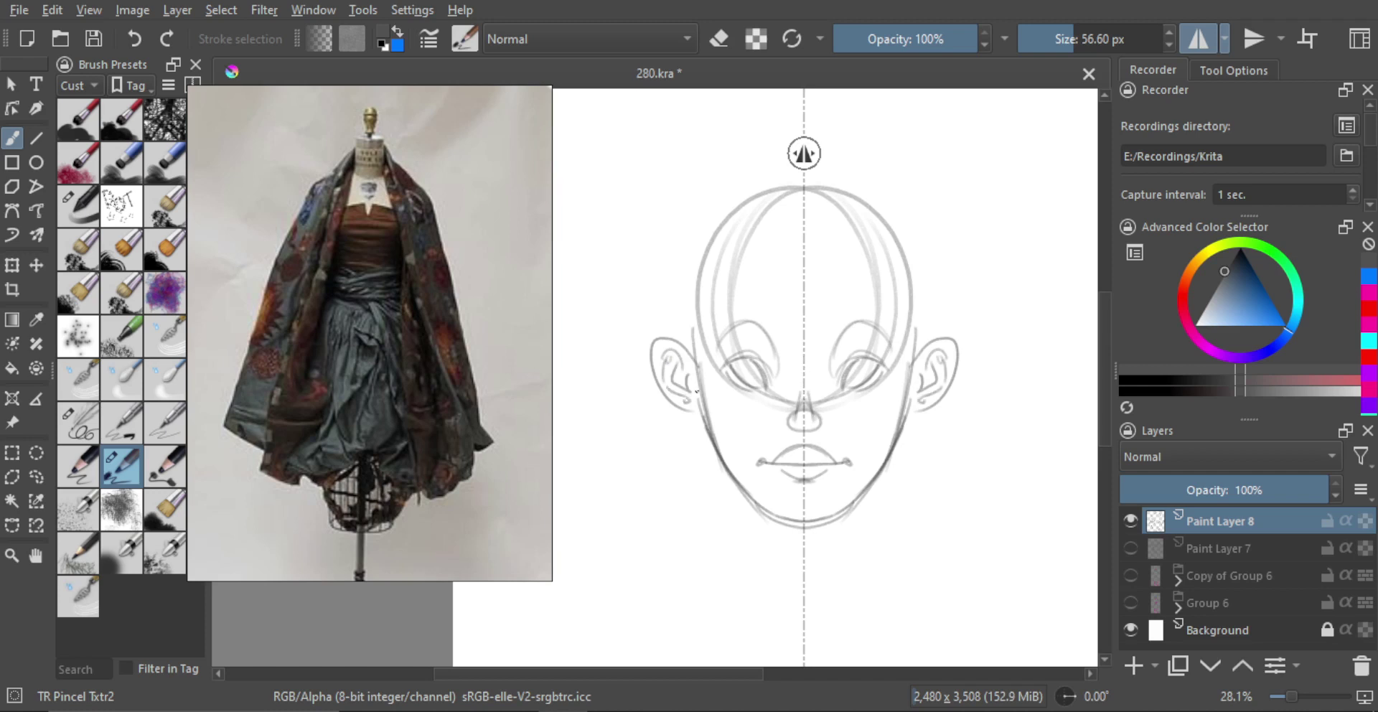
{"action": "mouse_move", "coordinate": [685, 424]}
{"action": "left_mouse_down"}
{"action": "mouse_move", "coordinate": [680, 506]}
{"action": "mouse_move", "coordinate": [696, 430]}
{"action": "left_mouse_up"}
{"action": "scroll", "coordinate": [699, 417], "scroll_direction": "down", "scroll_amount": 2}
{"action": "scroll", "coordinate": [716, 404], "scroll_direction": "up", "scroll_amount": 5}
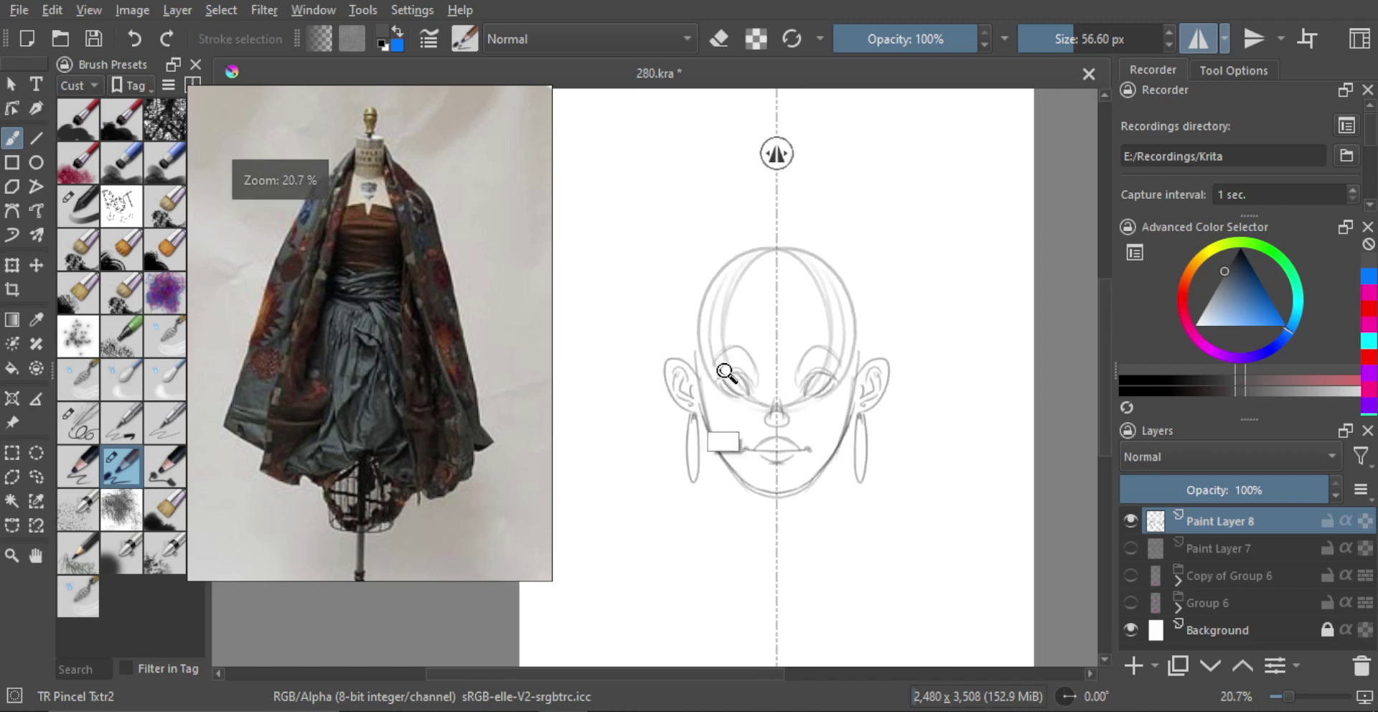
Draw the irises and pupils, define the nostrils and mark the philtrum below the nose, undoing unsatisfactory strokes.
{"action": "mouse_move", "coordinate": [711, 356]}
{"action": "left_mouse_down"}
{"action": "mouse_move", "coordinate": [765, 391]}
{"action": "mouse_move", "coordinate": [745, 390]}
{"action": "mouse_move", "coordinate": [731, 362]}
{"action": "mouse_move", "coordinate": [744, 354]}
{"action": "mouse_move", "coordinate": [795, 425]}
{"action": "mouse_move", "coordinate": [816, 417]}
{"action": "mouse_move", "coordinate": [792, 391]}
{"action": "mouse_move", "coordinate": [800, 443]}
{"action": "mouse_move", "coordinate": [792, 429]}
{"action": "mouse_move", "coordinate": [815, 459]}
{"action": "mouse_move", "coordinate": [777, 440]}
{"action": "mouse_move", "coordinate": [789, 425]}
{"action": "mouse_move", "coordinate": [780, 460]}
{"action": "mouse_move", "coordinate": [802, 416]}
{"action": "left_mouse_up"}
{"action": "key", "text": "e"}
{"action": "key", "text": "e"}
{"action": "key", "text": "ctrl+z"}
{"action": "key", "text": "ctrl+z"}
{"action": "key", "text": "ctrl+z"}
{"action": "key", "text": "ctrl+z"}
Erase part of the upper lip and redraw both lips with darker strokes.
{"action": "key", "text": "e"}
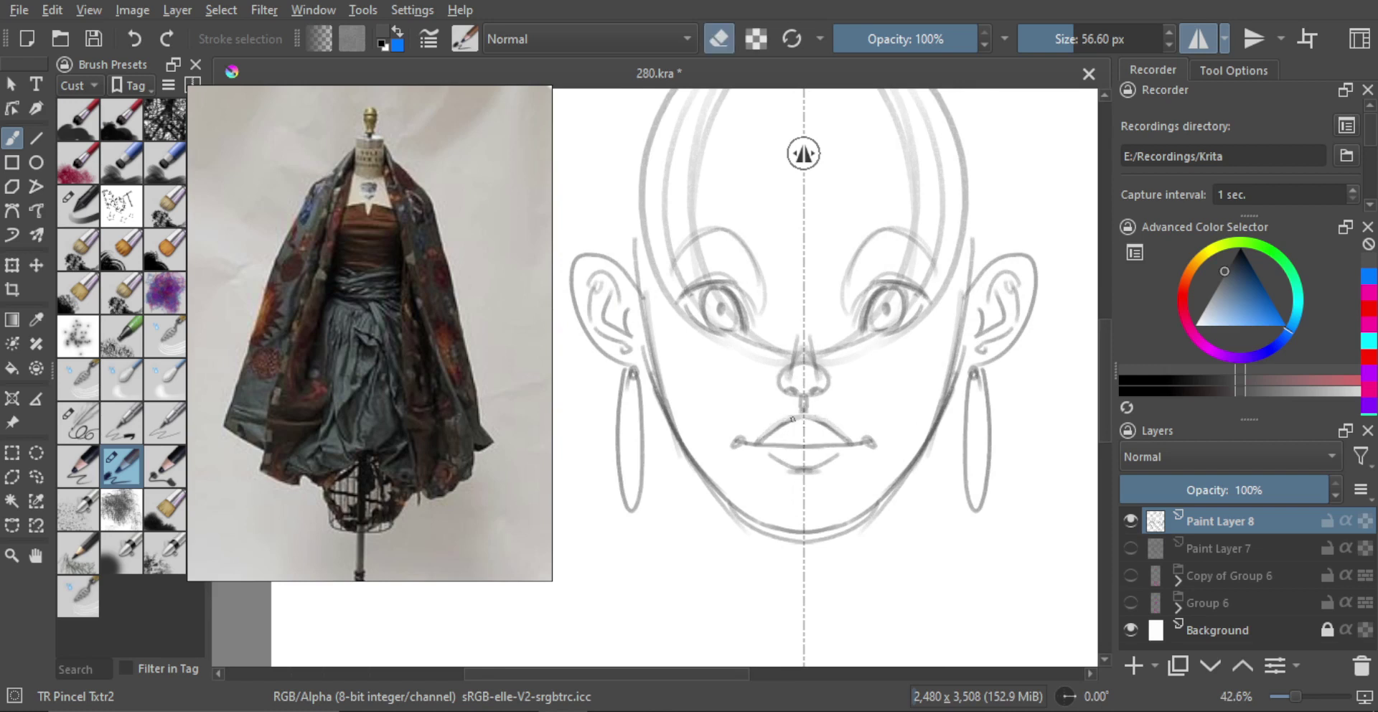
{"action": "key", "text": "e"}
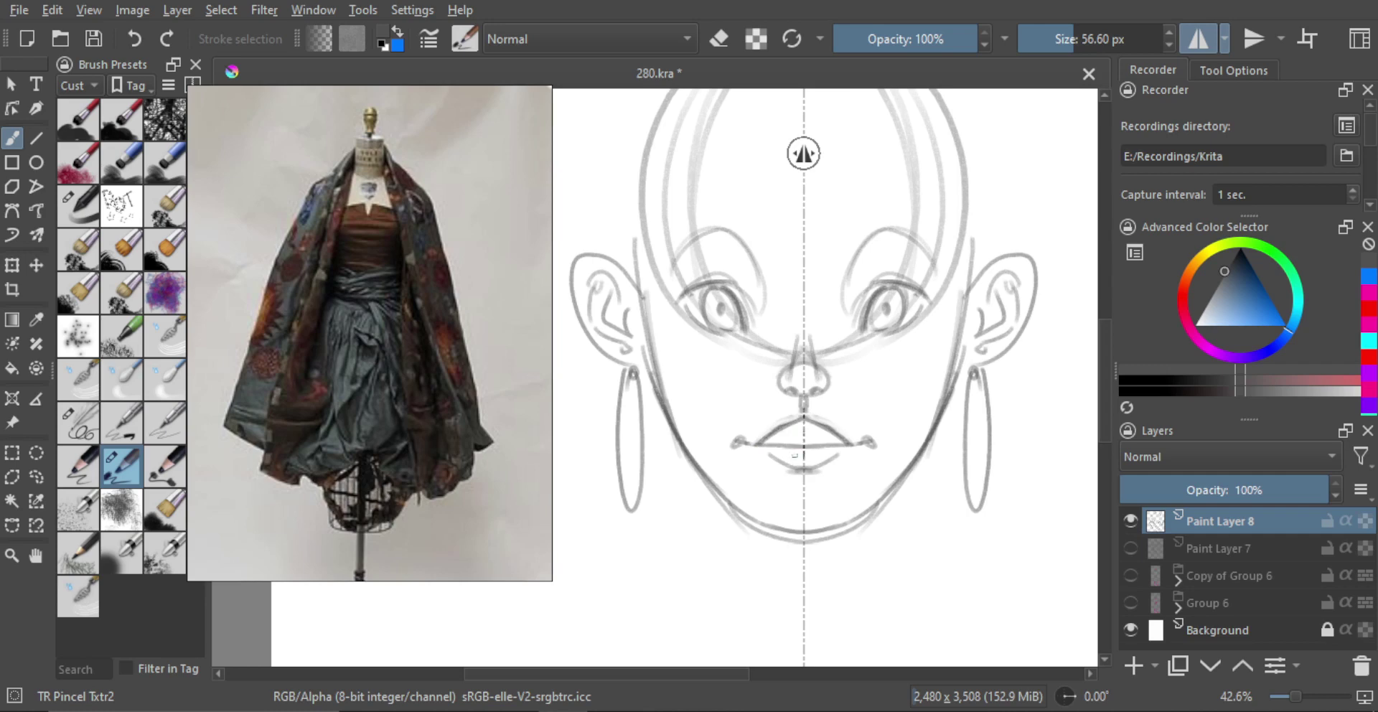
{"action": "key", "text": "ctrl+z"}
{"action": "left_click_drag", "start_coordinate": [761, 442], "coordinate": [811, 421]}
{"action": "key", "text": "ctrl+z"}
{"action": "left_click_drag", "start_coordinate": [785, 462], "coordinate": [804, 468]}
Darken the upper eyelids and iris outlines and extend the outer lash corners, undoing unsatisfactory strokes.
{"action": "left_click_drag", "start_coordinate": [829, 440], "coordinate": [836, 531]}
{"action": "left_click_drag", "start_coordinate": [837, 361], "coordinate": [751, 359]}
{"action": "left_click_drag", "start_coordinate": [716, 410], "coordinate": [749, 429]}
{"action": "key", "text": "ctrl+z"}
{"action": "key", "text": "ctrl+z"}
{"action": "left_click_drag", "start_coordinate": [715, 371], "coordinate": [755, 362]}
{"action": "mouse_move", "coordinate": [742, 367]}
{"action": "left_mouse_down"}
{"action": "mouse_move", "coordinate": [766, 414]}
{"action": "mouse_move", "coordinate": [738, 406]}
{"action": "mouse_move", "coordinate": [752, 378]}
{"action": "mouse_move", "coordinate": [747, 408]}
{"action": "left_mouse_up"}
{"action": "key", "text": "ctrl+z"}
{"action": "key", "text": "e"}
{"action": "key", "text": "e"}
{"action": "mouse_move", "coordinate": [734, 366]}
{"action": "left_mouse_down"}
{"action": "mouse_move", "coordinate": [723, 389]}
{"action": "mouse_move", "coordinate": [745, 412]}
{"action": "mouse_move", "coordinate": [757, 393]}
{"action": "mouse_move", "coordinate": [743, 412]}
{"action": "mouse_move", "coordinate": [726, 391]}
{"action": "mouse_move", "coordinate": [746, 409]}
{"action": "left_mouse_up"}
{"action": "key", "text": "ctrl+z"}
{"action": "key", "text": "ctrl+z"}
{"action": "key", "text": "ctrl+z"}
{"action": "key", "text": "ctrl+z"}
{"action": "key", "text": "ctrl+z"}
{"action": "left_click_drag", "start_coordinate": [733, 365], "coordinate": [742, 412]}
{"action": "key", "text": "ctrl+z"}
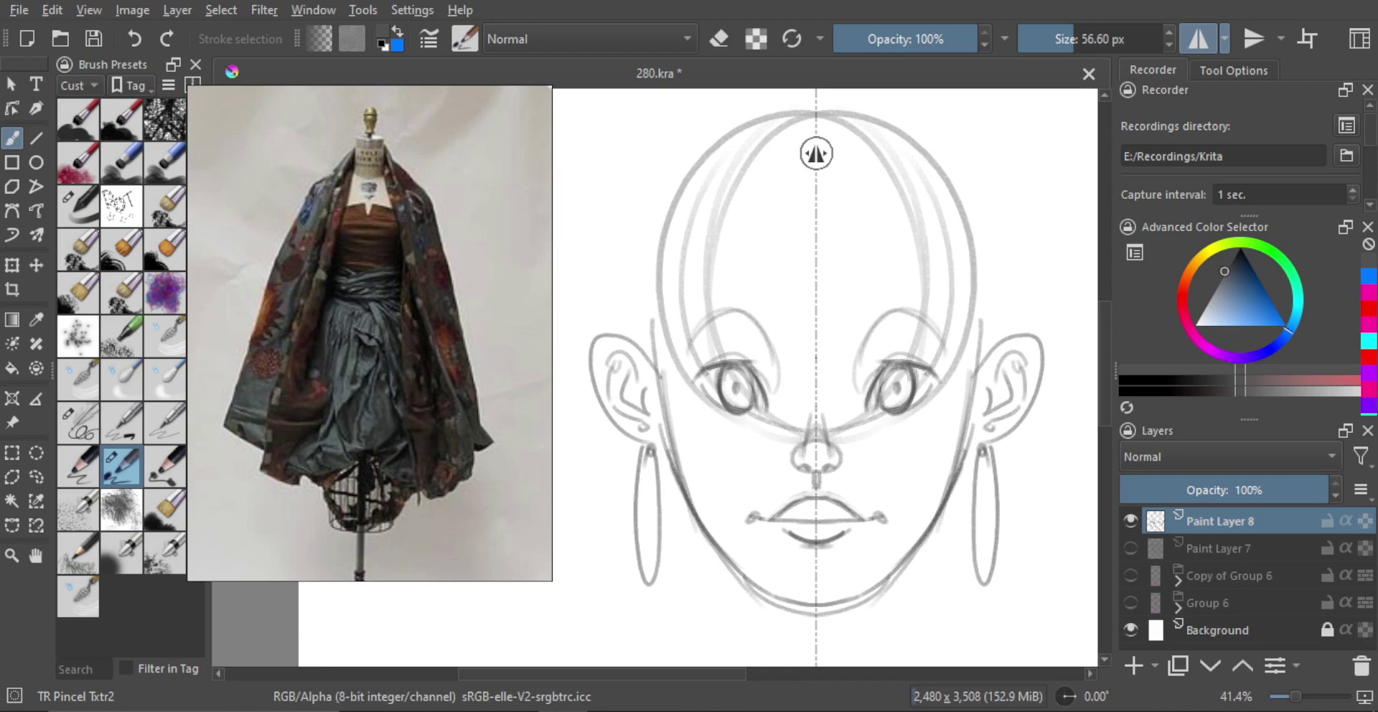
Draw arched eyebrows with thick inner ends and small rounded shapes above the inner eye corners, undoing unsatisfactory strokes.
{"action": "left_click_drag", "start_coordinate": [776, 358], "coordinate": [787, 328]}
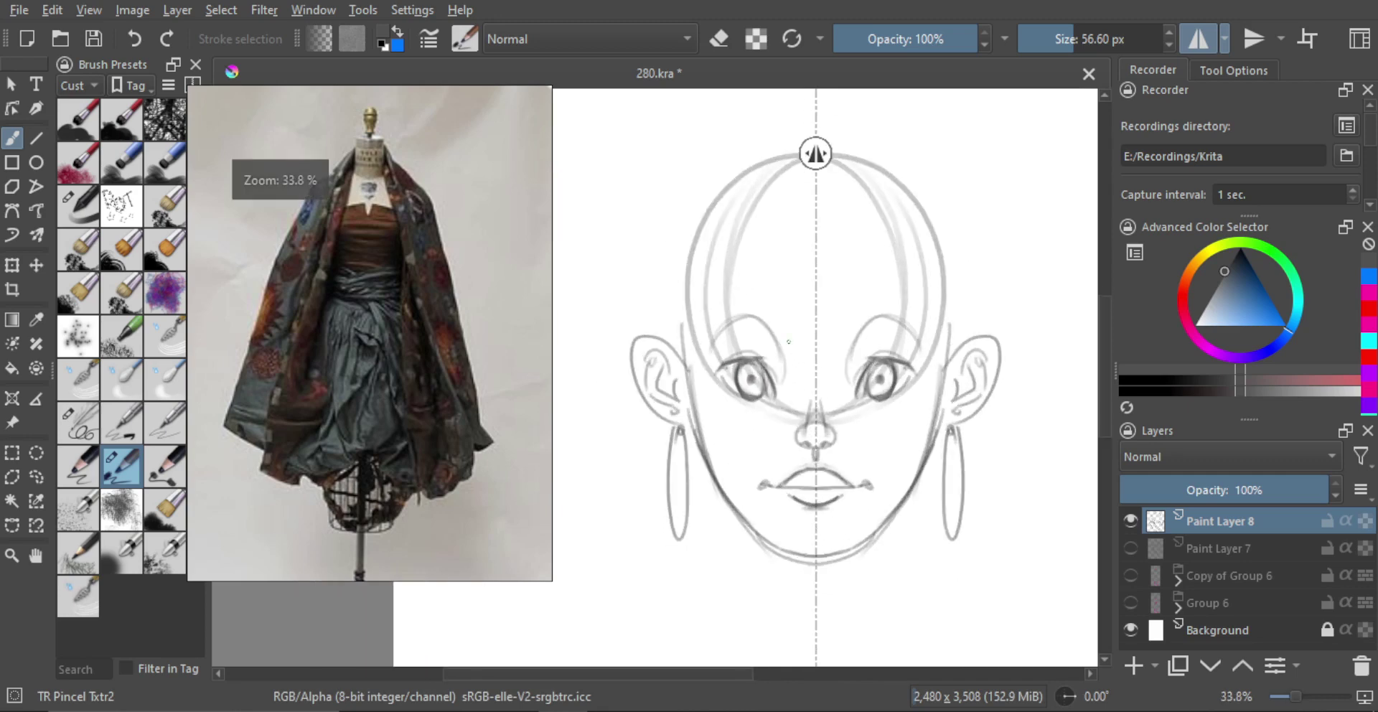
{"action": "mouse_move", "coordinate": [792, 468]}
{"action": "left_mouse_down"}
{"action": "mouse_move", "coordinate": [786, 395]}
{"action": "mouse_move", "coordinate": [778, 423]}
{"action": "mouse_move", "coordinate": [791, 421]}
{"action": "left_mouse_up"}
{"action": "key", "text": "ctrl+z"}
{"action": "scroll", "coordinate": [802, 380], "scroll_direction": "down", "scroll_amount": 1}
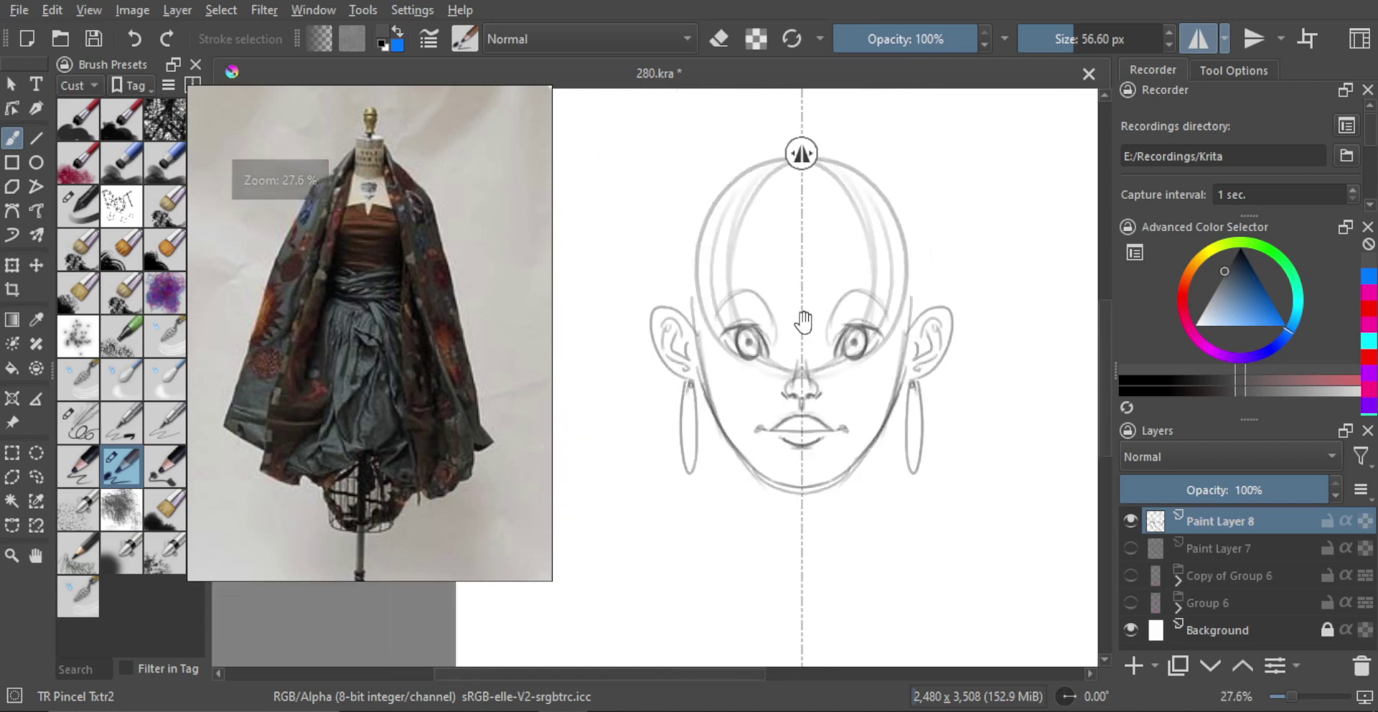
{"action": "mouse_move", "coordinate": [693, 350]}
{"action": "left_mouse_down"}
{"action": "mouse_move", "coordinate": [750, 336]}
{"action": "mouse_move", "coordinate": [774, 356]}
{"action": "mouse_move", "coordinate": [752, 361]}
{"action": "mouse_move", "coordinate": [762, 382]}
{"action": "mouse_move", "coordinate": [801, 408]}
{"action": "left_mouse_up"}
{"action": "key", "text": "ctrl+z"}
{"action": "key", "text": "ctrl+z"}
{"action": "scroll", "coordinate": [743, 415], "scroll_direction": "up", "scroll_amount": 2}
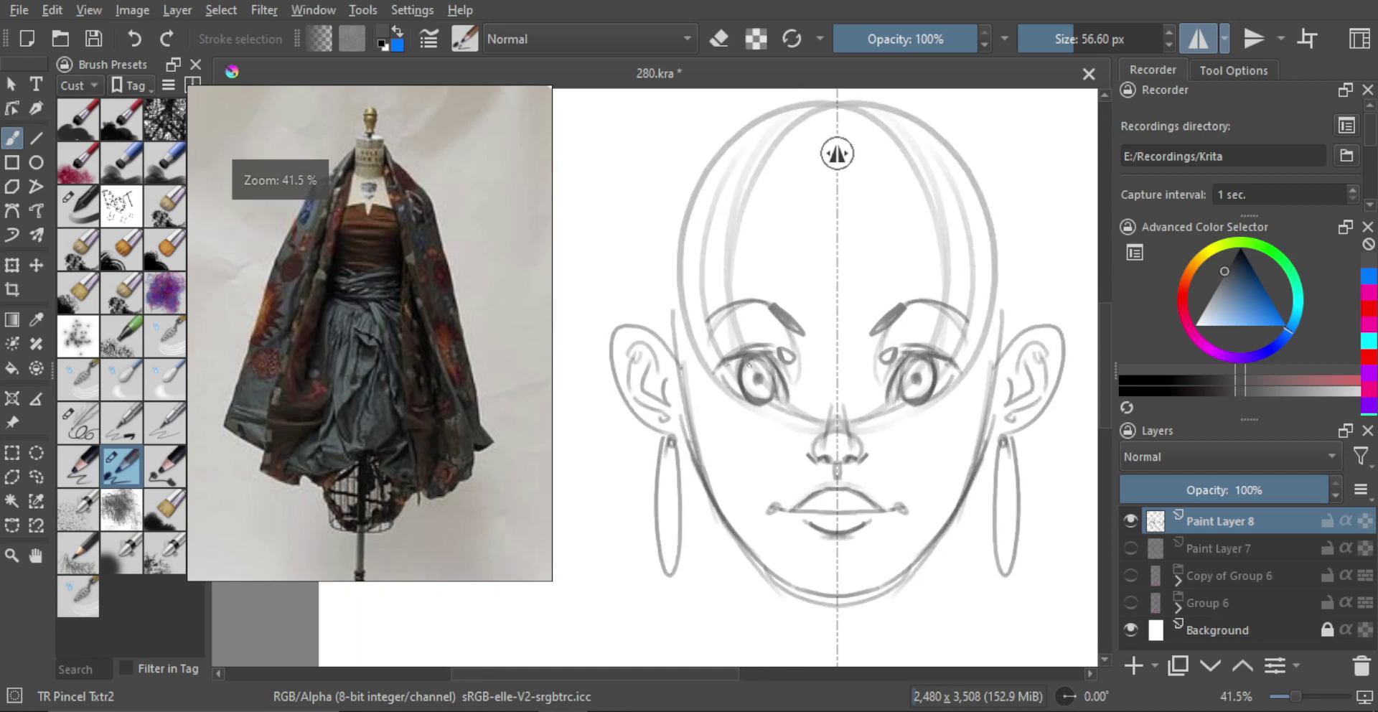
Redraw the iris rims and lower eyelid contours with darker strokes, undoing unsatisfactory attempts.
{"action": "left_click_drag", "start_coordinate": [727, 374], "coordinate": [779, 407]}
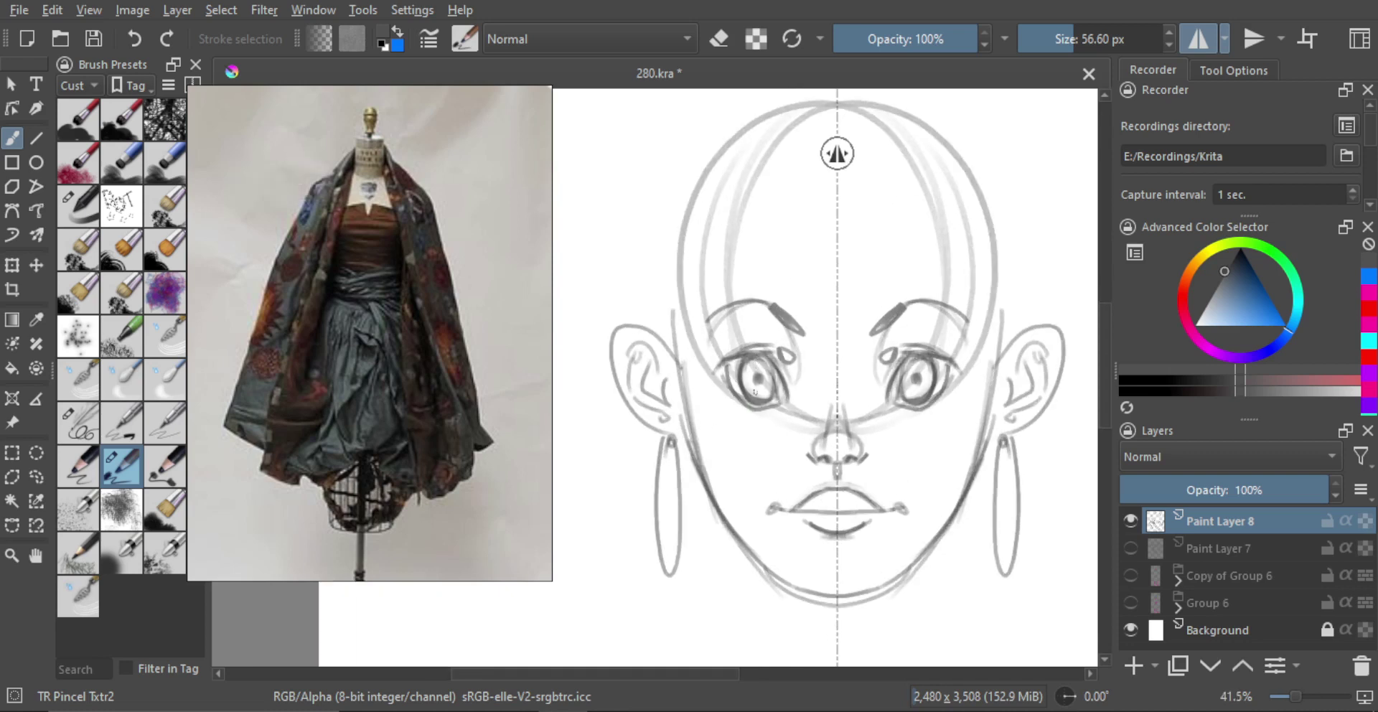
{"action": "key", "text": "ctrl+z"}
{"action": "key", "text": "ctrl+z"}
{"action": "mouse_move", "coordinate": [730, 362]}
{"action": "left_mouse_down"}
{"action": "mouse_move", "coordinate": [735, 389]}
{"action": "mouse_move", "coordinate": [788, 409]}
{"action": "left_mouse_up"}
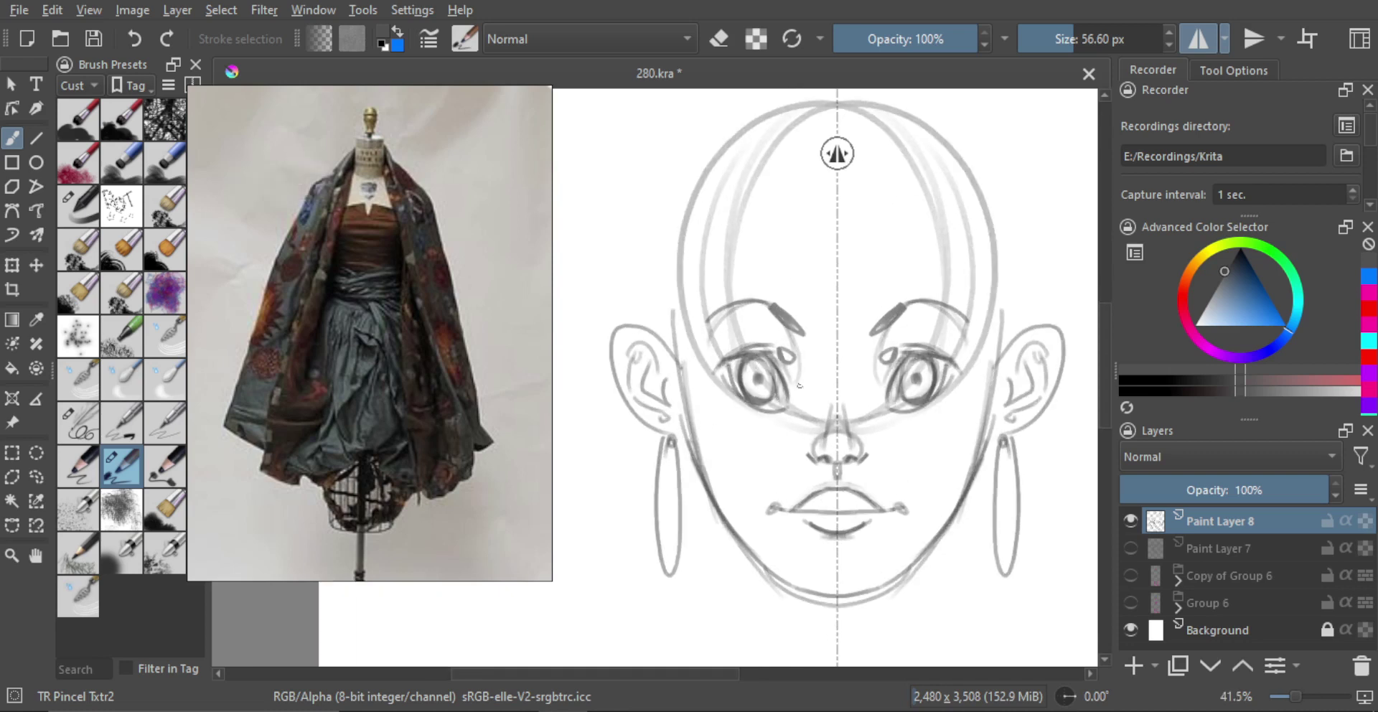
{"action": "key", "text": "ctrl+z"}
{"action": "left_click_drag", "start_coordinate": [729, 364], "coordinate": [782, 410]}
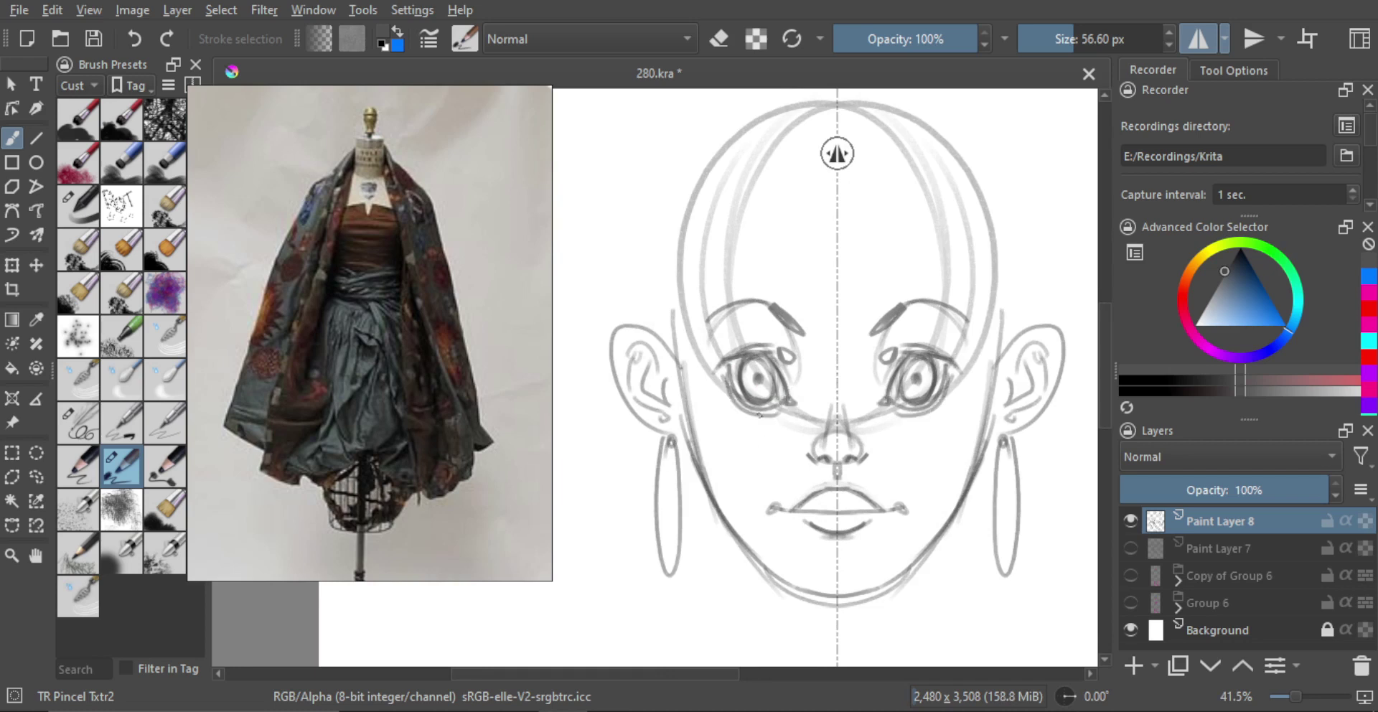
{"action": "mouse_move", "coordinate": [774, 415]}
{"action": "left_mouse_down"}
{"action": "mouse_move", "coordinate": [742, 427]}
{"action": "mouse_move", "coordinate": [735, 413]}
{"action": "mouse_move", "coordinate": [751, 418]}
{"action": "left_mouse_up"}
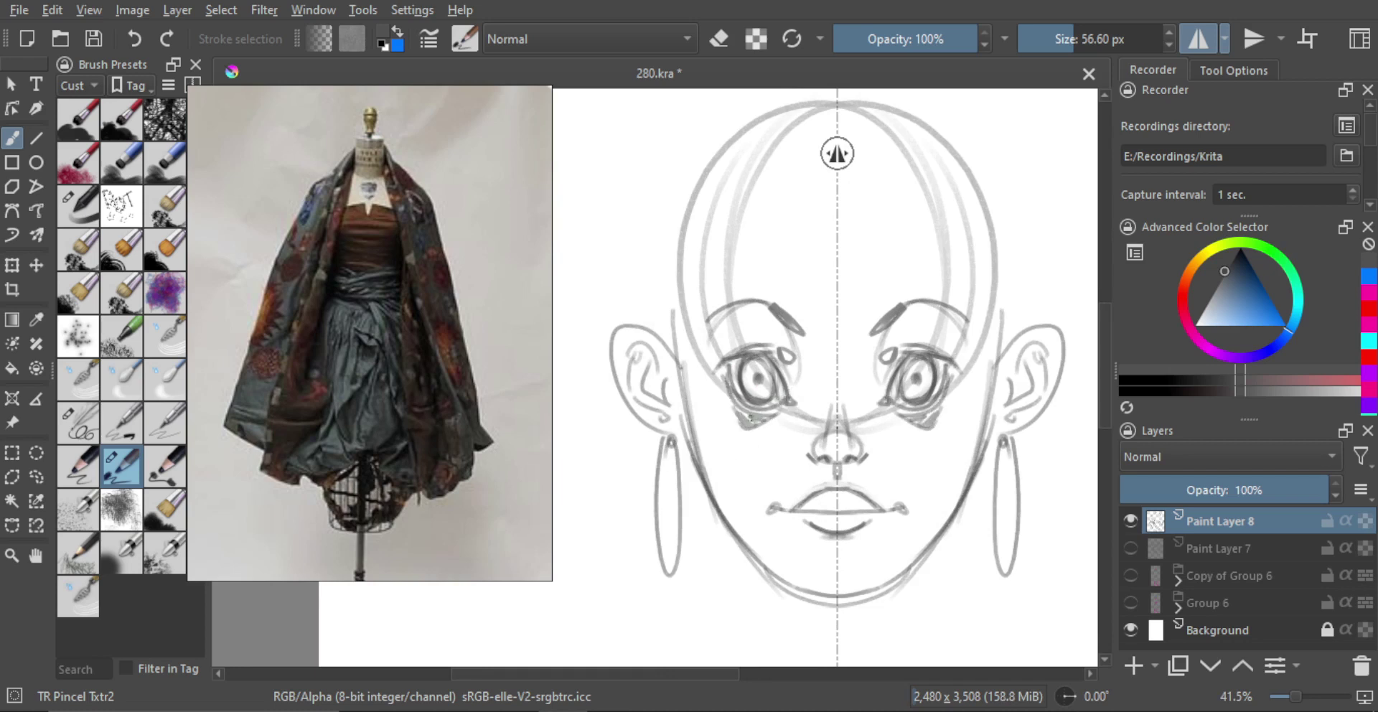
{"action": "key", "text": "minus"}
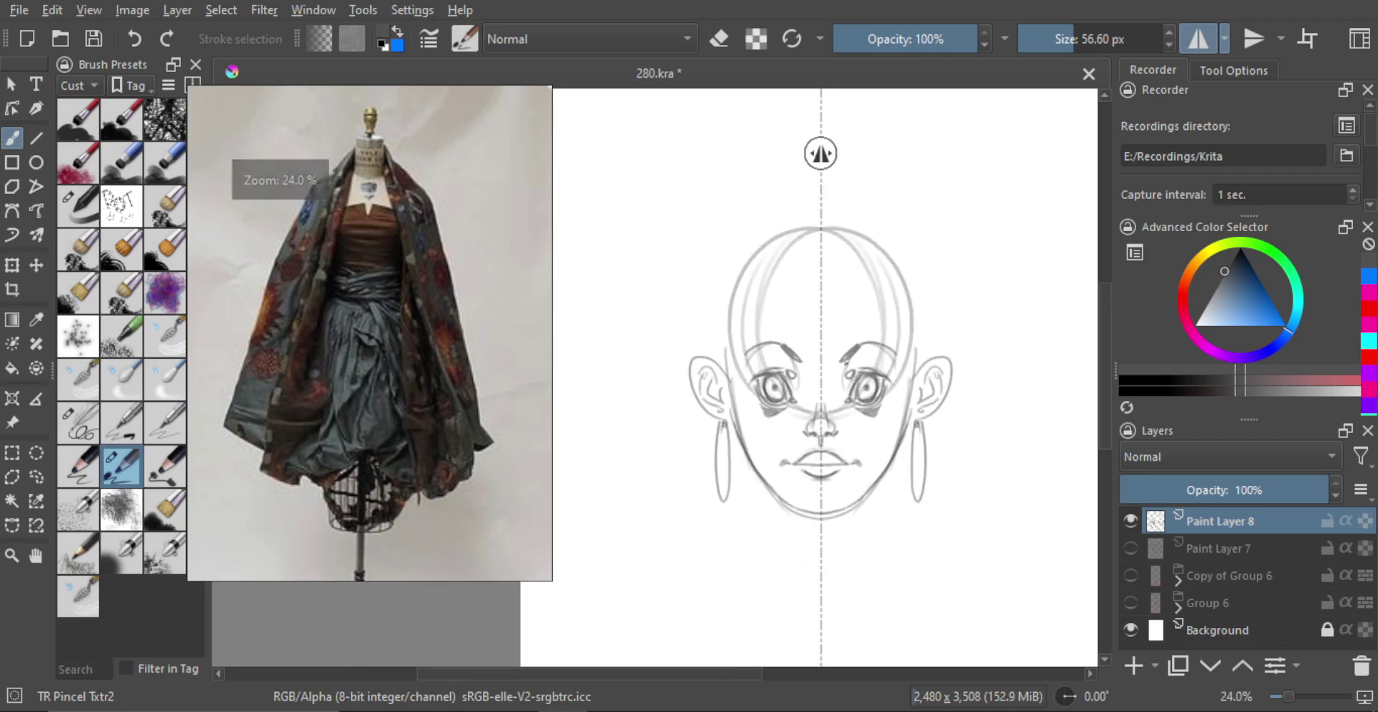
{"action": "key", "text": "minus"}
{"action": "left_click_drag", "start_coordinate": [766, 353], "coordinate": [787, 317]}
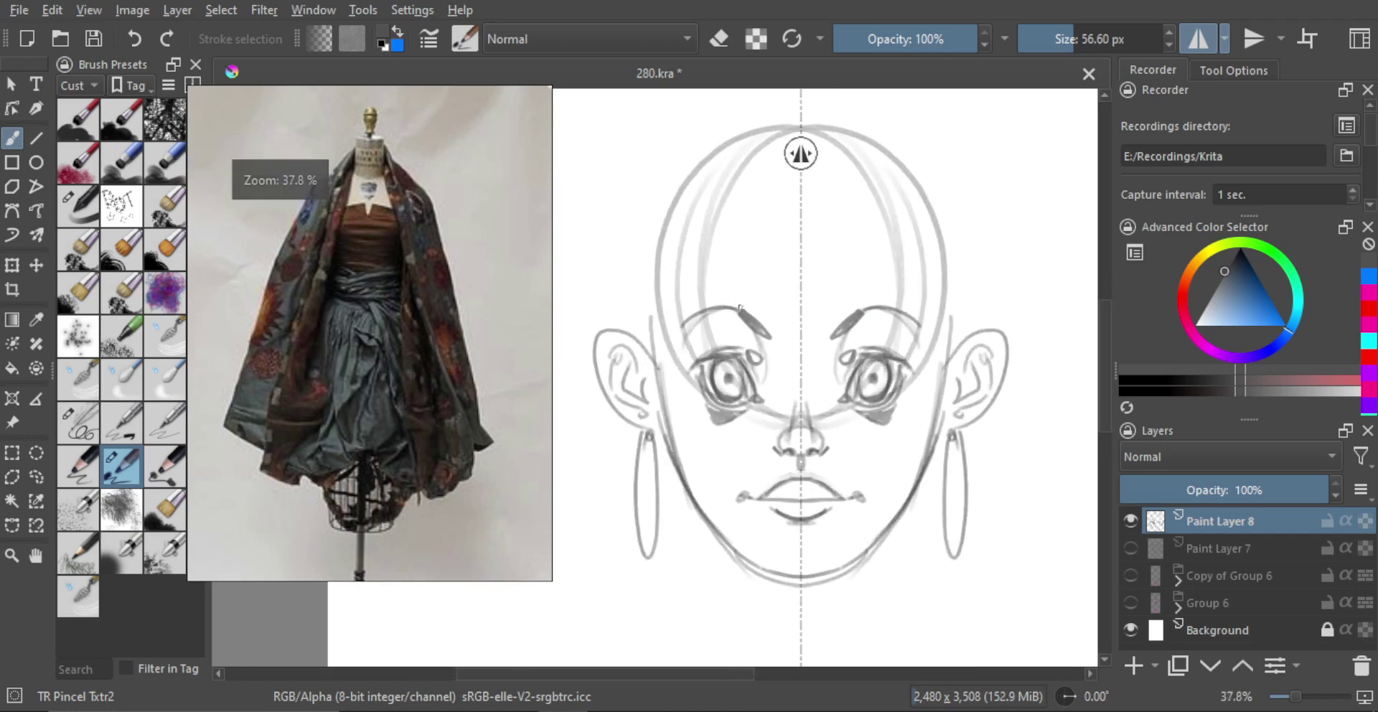
{"action": "key", "text": "ctrl+z"}
Erase the arched eyebrows and redraw them lower and straighter, slanting down toward the nose, undoing unsatisfactory strokes.
{"action": "key", "text": "e"}
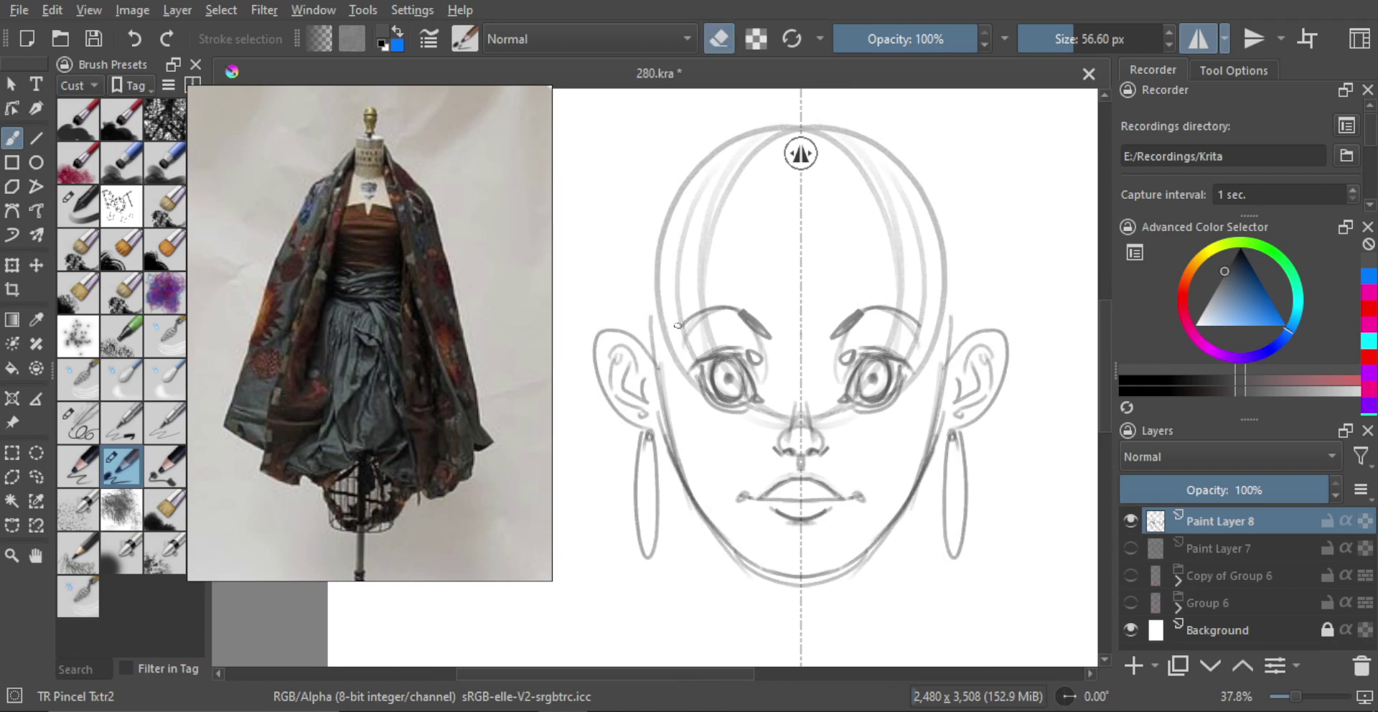
{"action": "mouse_move", "coordinate": [677, 325]}
{"action": "left_mouse_down"}
{"action": "mouse_move", "coordinate": [725, 316]}
{"action": "mouse_move", "coordinate": [781, 343]}
{"action": "mouse_move", "coordinate": [707, 329]}
{"action": "mouse_move", "coordinate": [676, 344]}
{"action": "mouse_move", "coordinate": [690, 359]}
{"action": "mouse_move", "coordinate": [712, 329]}
{"action": "mouse_move", "coordinate": [772, 352]}
{"action": "mouse_move", "coordinate": [784, 343]}
{"action": "mouse_move", "coordinate": [748, 339]}
{"action": "mouse_move", "coordinate": [775, 335]}
{"action": "mouse_move", "coordinate": [773, 351]}
{"action": "left_mouse_up"}
{"action": "key", "text": "e"}
{"action": "key", "text": "ctrl+z"}
{"action": "key", "text": "ctrl+z"}
{"action": "key", "text": "ctrl+z"}
{"action": "key", "text": "ctrl+z"}
{"action": "key", "text": "ctrl+z"}
{"action": "key", "text": "ctrl+z"}
{"action": "key", "text": "ctrl+z"}
{"action": "key", "text": "ctrl+z"}
{"action": "left_click_drag", "start_coordinate": [733, 334], "coordinate": [770, 347]}
{"action": "scroll", "coordinate": [801, 333], "scroll_direction": "down", "scroll_amount": 3}
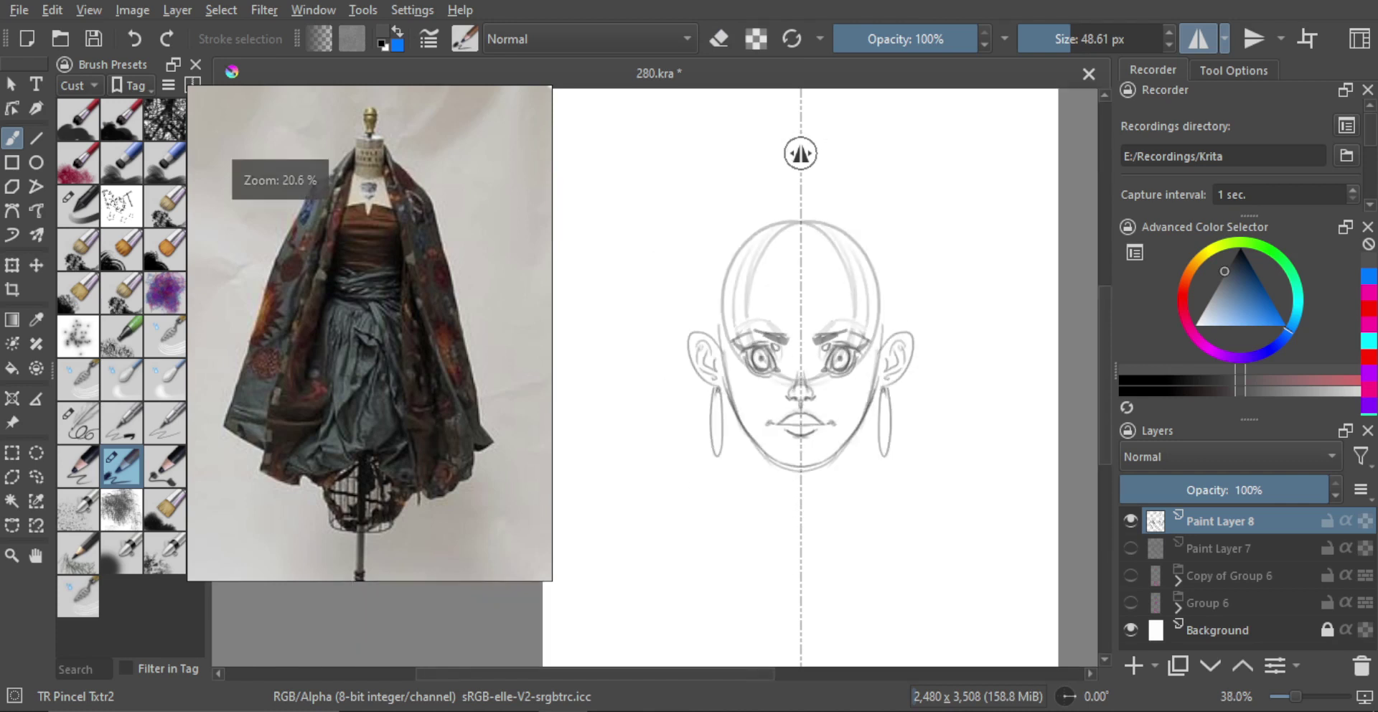
Draw temple lines from the sides of the forehead down to the ears, undoing unsatisfactory strokes.
{"action": "scroll", "coordinate": [800, 310], "scroll_direction": "up", "scroll_amount": 2}
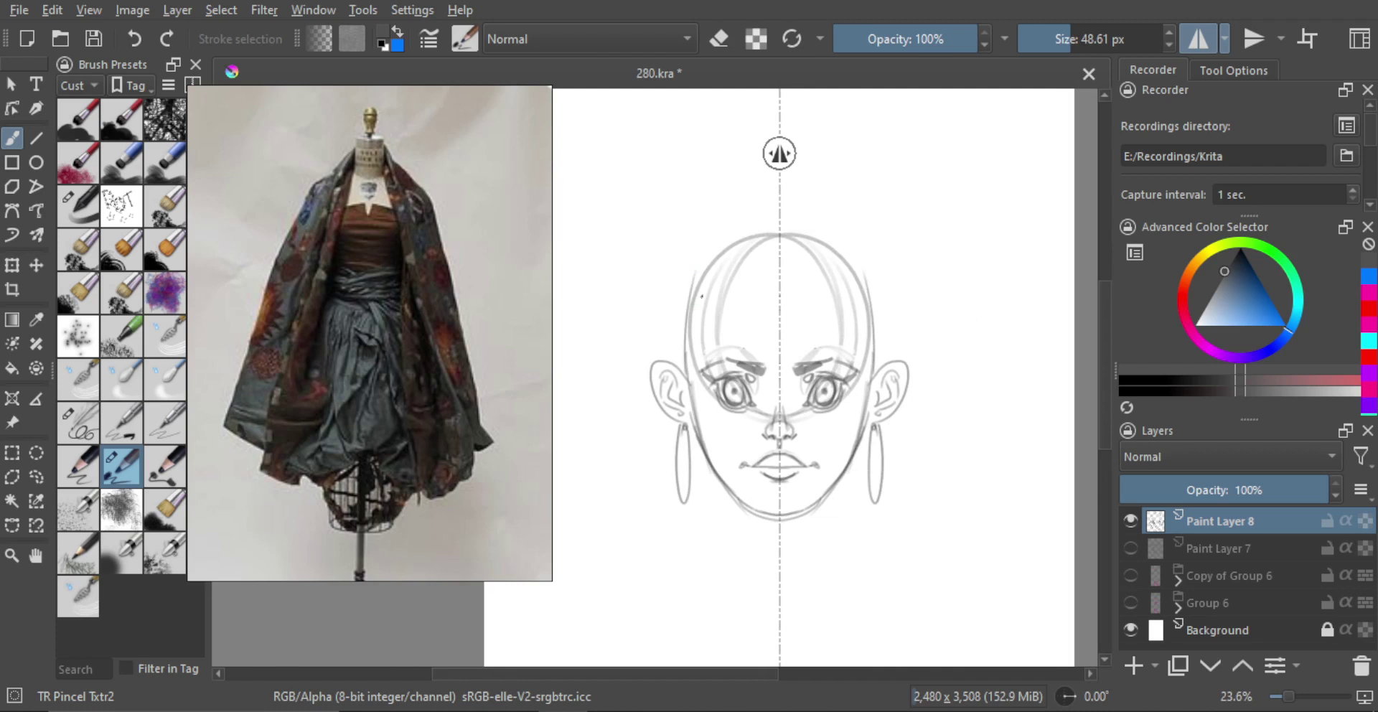
{"action": "key", "text": "ctrl+z"}
{"action": "mouse_move", "coordinate": [685, 375]}
{"action": "left_mouse_down"}
{"action": "mouse_move", "coordinate": [699, 276]}
{"action": "mouse_move", "coordinate": [779, 234]}
{"action": "left_mouse_up"}
{"action": "key", "text": "ctrl+z"}
{"action": "mouse_move", "coordinate": [702, 282]}
{"action": "left_mouse_down"}
{"action": "mouse_move", "coordinate": [778, 235]}
{"action": "mouse_move", "coordinate": [712, 273]}
{"action": "mouse_move", "coordinate": [687, 387]}
{"action": "left_mouse_up"}
{"action": "key", "text": "ctrl+z"}
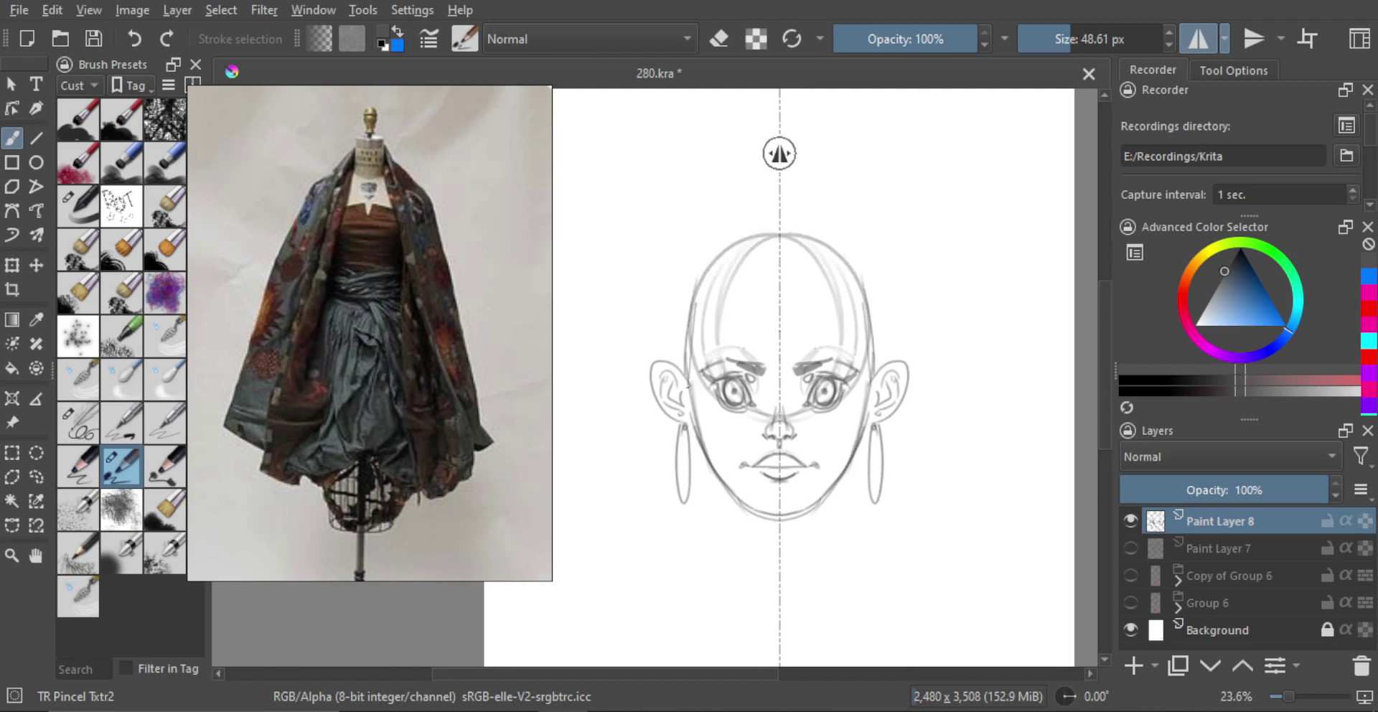
{"action": "key", "text": "ctrl+z"}
{"action": "left_click_drag", "start_coordinate": [697, 310], "coordinate": [692, 384]}
Reinforce the skull outline from the temples up over the crown, undoing unsatisfactory strokes.
{"action": "mouse_move", "coordinate": [693, 304]}
{"action": "left_mouse_down"}
{"action": "mouse_move", "coordinate": [692, 363]}
{"action": "mouse_move", "coordinate": [711, 267]}
{"action": "mouse_move", "coordinate": [699, 295]}
{"action": "mouse_move", "coordinate": [779, 234]}
{"action": "left_mouse_up"}
{"action": "key", "text": "ctrl+z"}
{"action": "left_click_drag", "start_coordinate": [710, 273], "coordinate": [810, 239]}
{"action": "key", "text": "ctrl+z"}
{"action": "mouse_move", "coordinate": [700, 279]}
{"action": "left_mouse_down"}
{"action": "mouse_move", "coordinate": [814, 241]}
{"action": "mouse_move", "coordinate": [709, 257]}
{"action": "mouse_move", "coordinate": [821, 234]}
{"action": "left_mouse_up"}
{"action": "key", "text": "e"}
{"action": "key", "text": "e"}
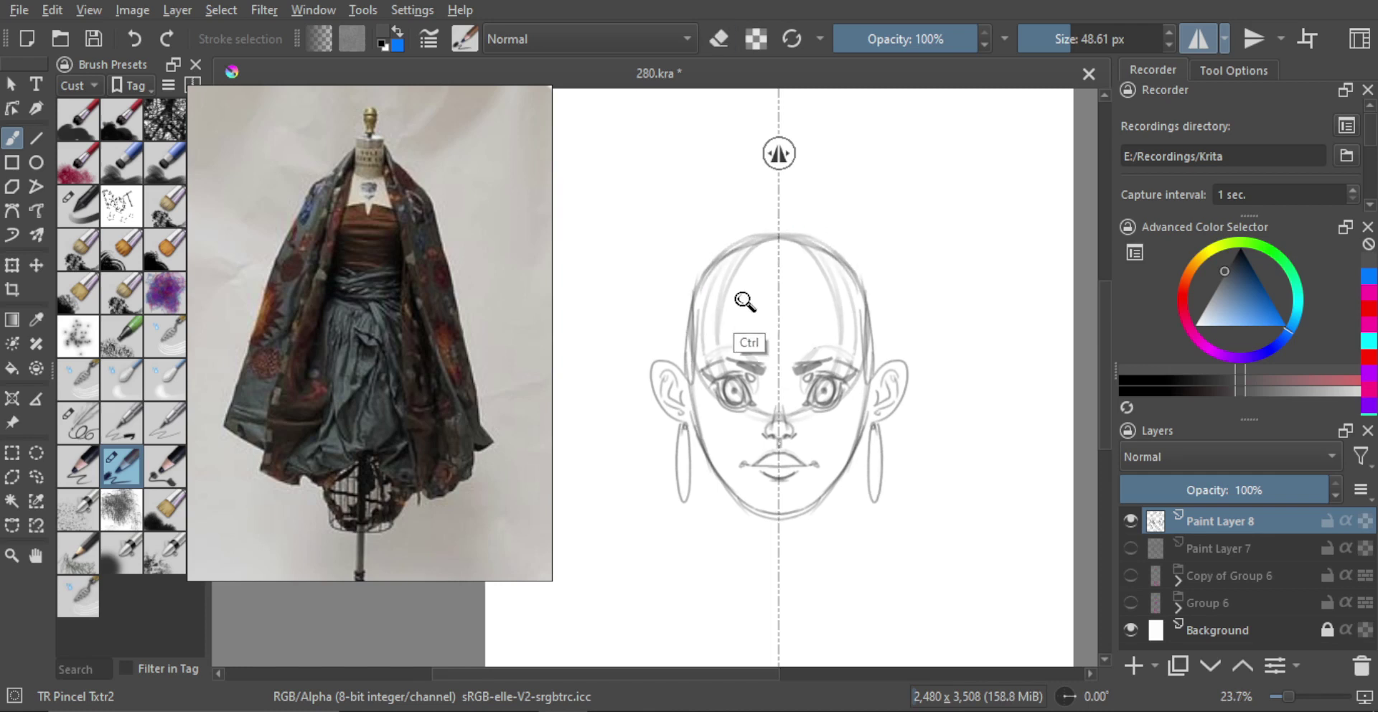
Refine the skull's side outlines from the temples to the ears with brush and eraser, undoing unsatisfactory strokes.
{"action": "scroll", "coordinate": [719, 406], "scroll_direction": "down", "scroll_amount": 1}
{"action": "left_click_drag", "start_coordinate": [712, 296], "coordinate": [698, 381]}
{"action": "key", "text": "ctrl+z"}
{"action": "key", "text": "e"}
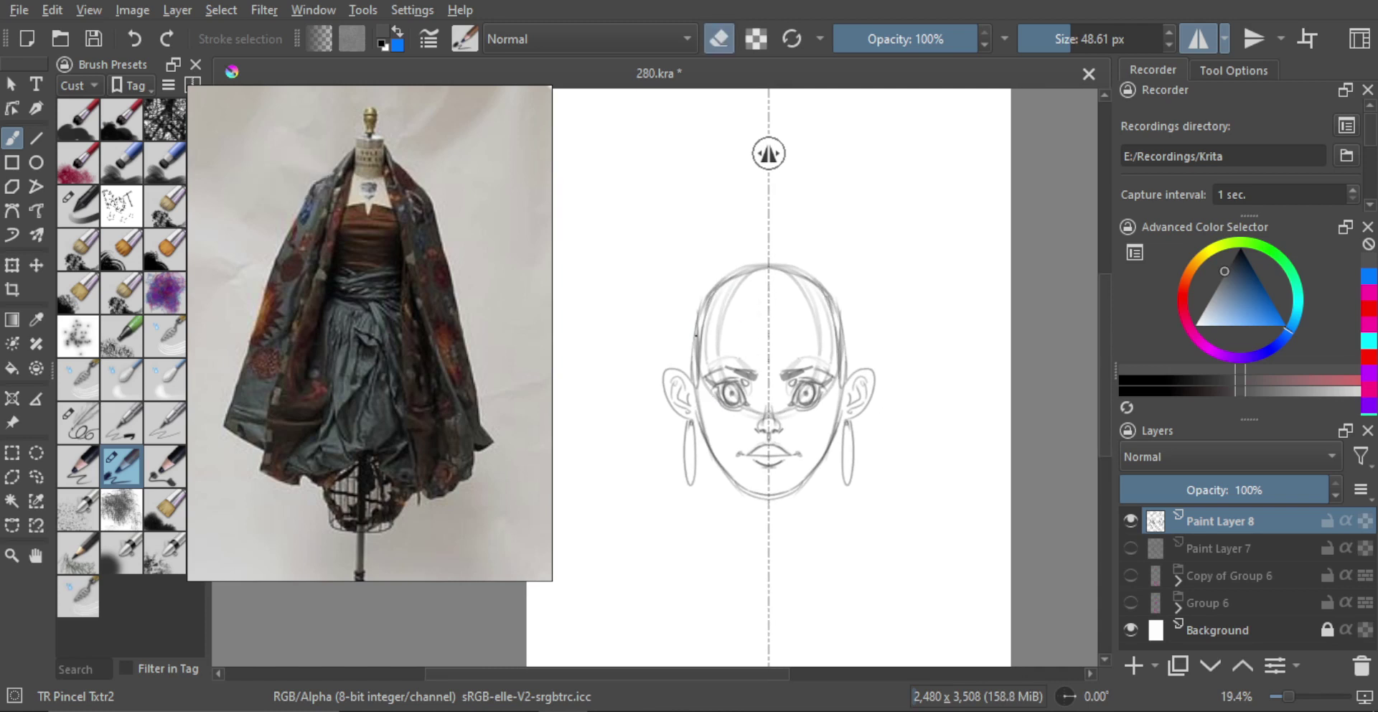
{"action": "key", "text": "e"}
{"action": "left_click_drag", "start_coordinate": [700, 314], "coordinate": [695, 387]}
{"action": "key", "text": "ctrl+z"}
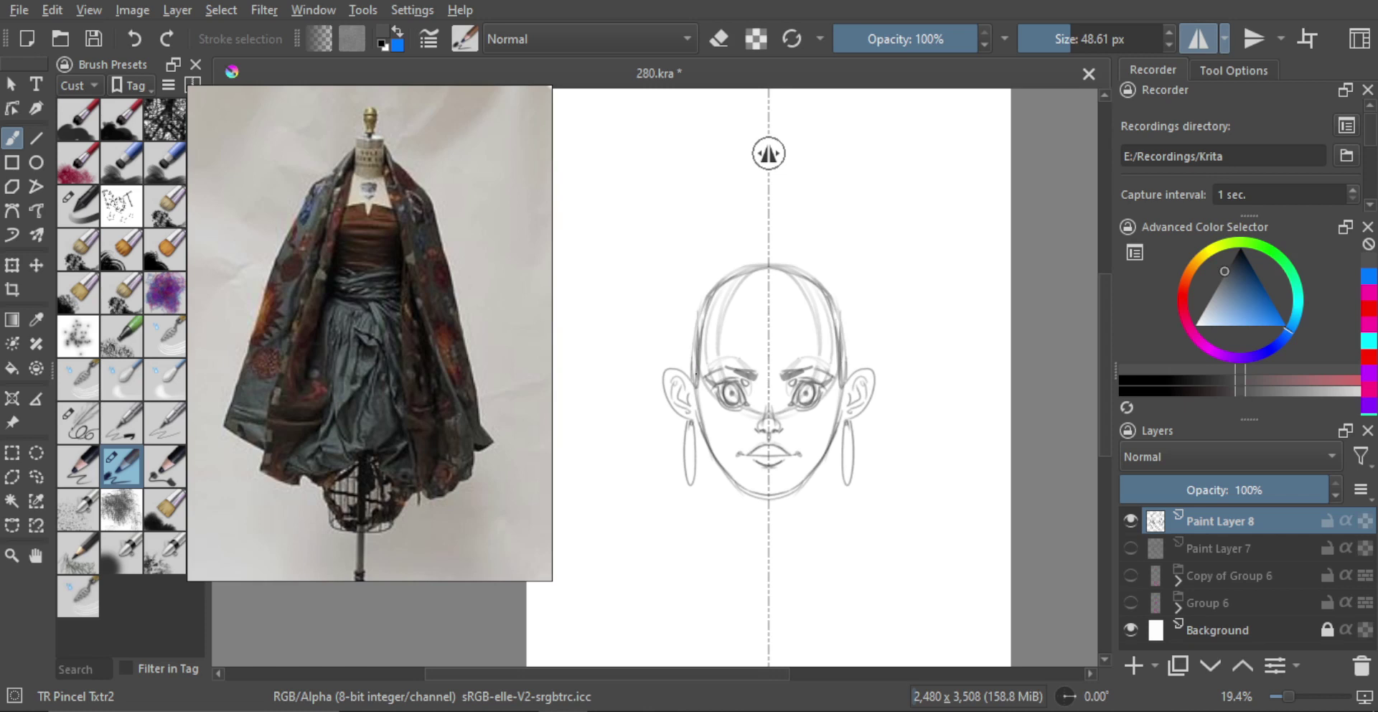
{"action": "key", "text": "e"}
{"action": "left_click_drag", "start_coordinate": [707, 305], "coordinate": [697, 383]}
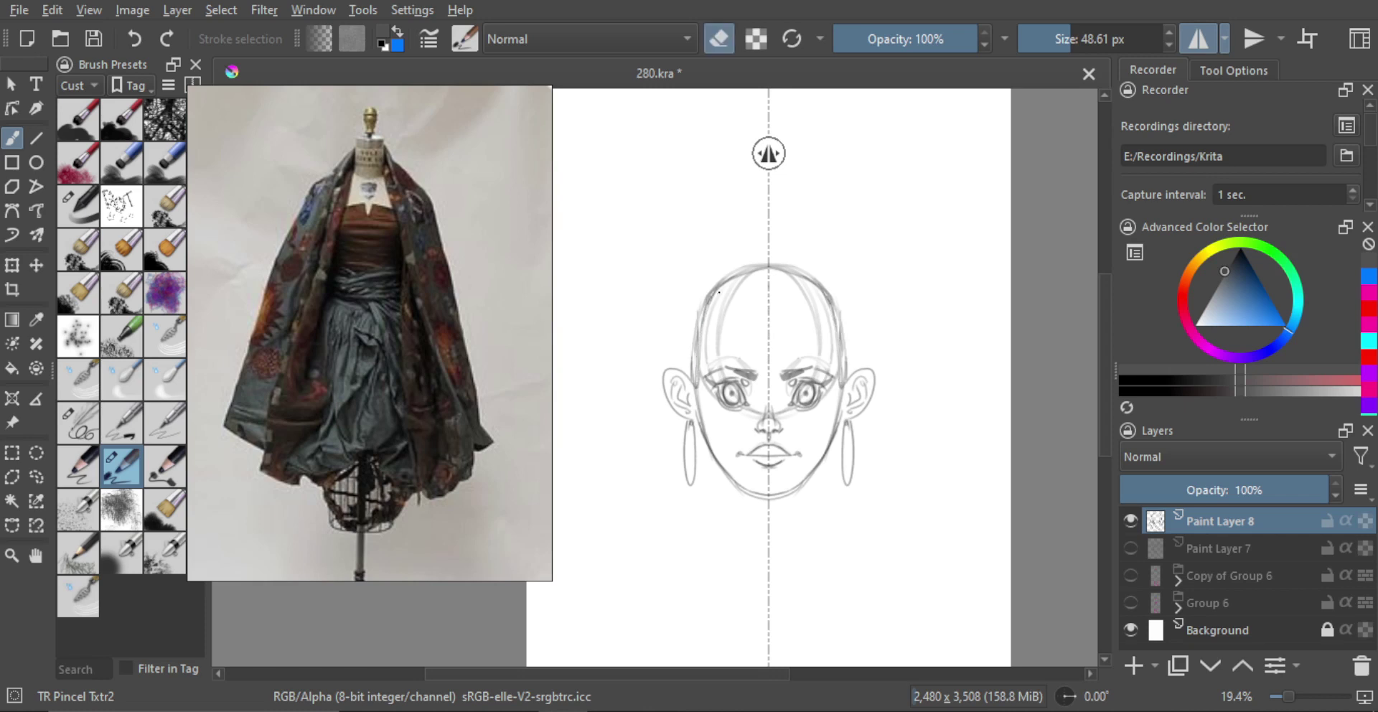
{"action": "key", "text": "e"}
Sketch the neck, sloping shoulders and upper arms below the head, undoing unsatisfactory strokes.
{"action": "left_click_drag", "start_coordinate": [713, 294], "coordinate": [760, 380]}
{"action": "mouse_move", "coordinate": [759, 453]}
{"action": "left_mouse_down"}
{"action": "mouse_move", "coordinate": [760, 362]}
{"action": "mouse_move", "coordinate": [738, 449]}
{"action": "left_mouse_up"}
{"action": "key", "text": "ctrl+z"}
{"action": "mouse_move", "coordinate": [736, 393]}
{"action": "left_mouse_down"}
{"action": "mouse_move", "coordinate": [734, 463]}
{"action": "mouse_move", "coordinate": [760, 452]}
{"action": "mouse_move", "coordinate": [771, 478]}
{"action": "mouse_move", "coordinate": [752, 463]}
{"action": "mouse_move", "coordinate": [632, 516]}
{"action": "left_mouse_up"}
{"action": "key", "text": "ctrl+z"}
{"action": "left_click_drag", "start_coordinate": [737, 435], "coordinate": [638, 493]}
{"action": "mouse_move", "coordinate": [664, 495]}
{"action": "left_mouse_down"}
{"action": "mouse_move", "coordinate": [689, 481]}
{"action": "mouse_move", "coordinate": [641, 541]}
{"action": "left_mouse_up"}
{"action": "key", "text": "ctrl+z"}
{"action": "left_click_drag", "start_coordinate": [659, 467], "coordinate": [647, 525]}
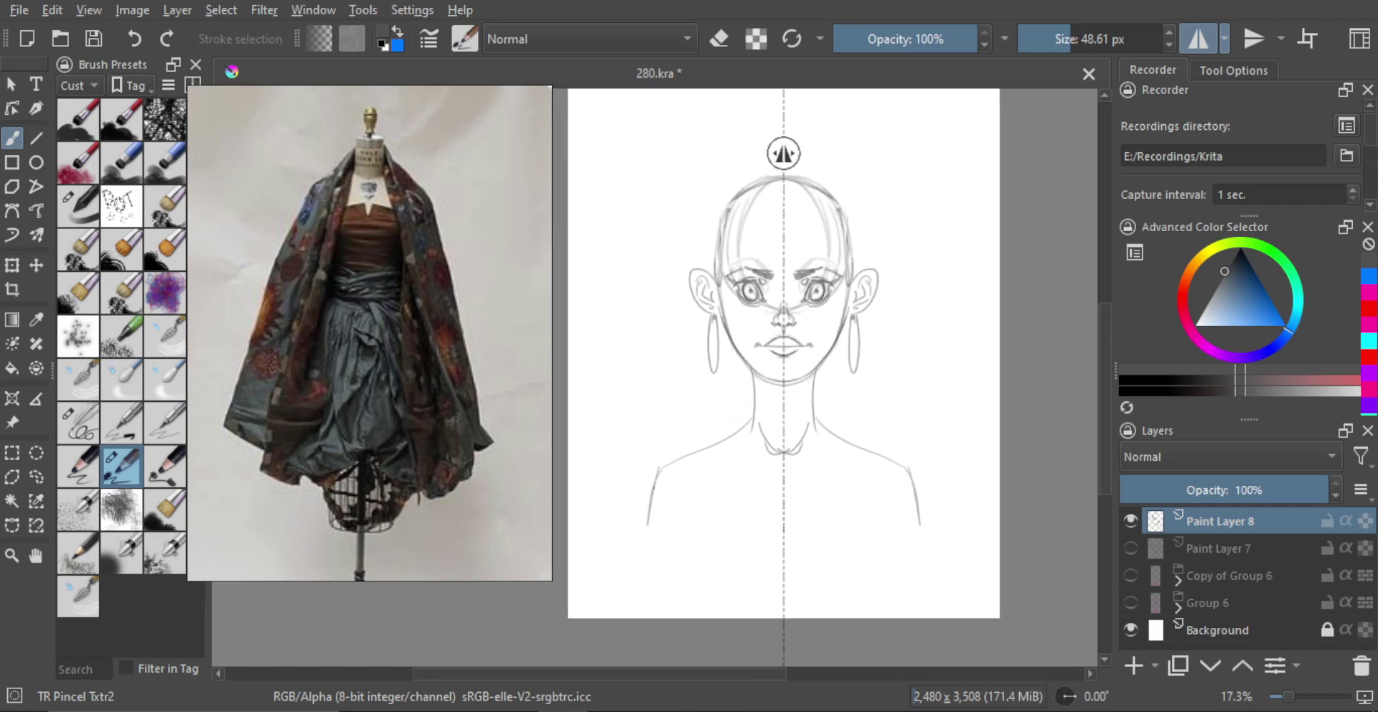
Draw the collarbones from the shoulders to the base of the neck, undoing unsatisfactory strokes.
{"action": "scroll", "coordinate": [761, 466], "scroll_direction": "up", "scroll_amount": 1}
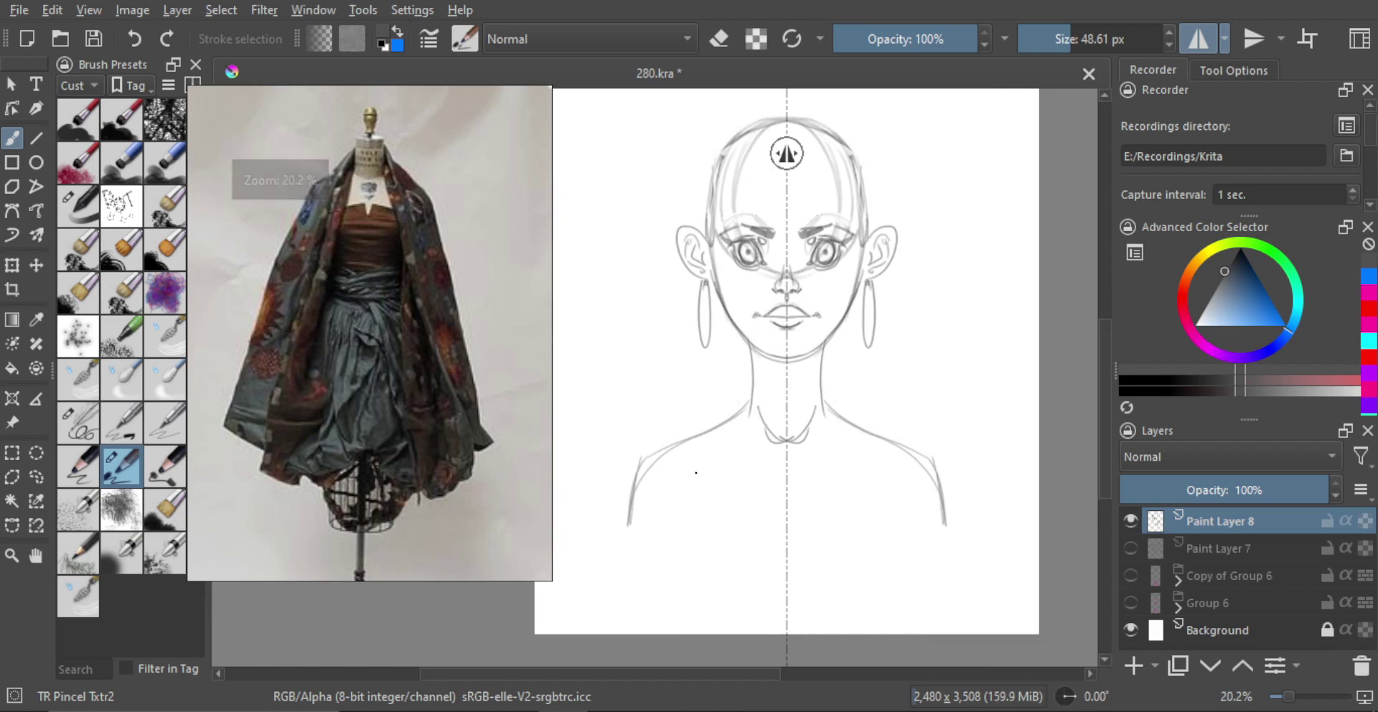
{"action": "key", "text": "ctrl+z"}
{"action": "mouse_move", "coordinate": [644, 533]}
{"action": "left_mouse_down"}
{"action": "mouse_move", "coordinate": [685, 472]}
{"action": "mouse_move", "coordinate": [747, 474]}
{"action": "left_mouse_up"}
{"action": "key", "text": "ctrl+z"}
{"action": "left_click_drag", "start_coordinate": [661, 455], "coordinate": [761, 465]}
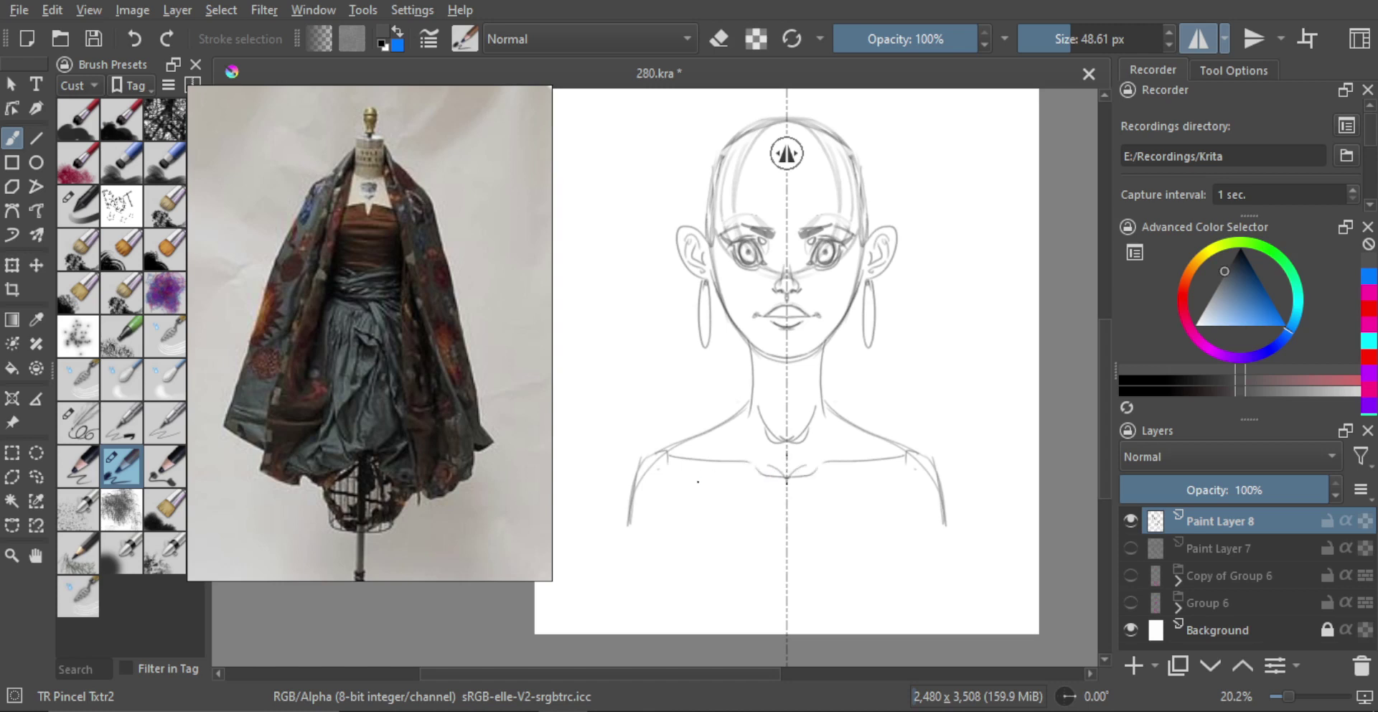
Sketch the shoulder muscle contours, armpit creases and lower arm ends, undoing unsatisfactory strokes.
{"action": "mouse_move", "coordinate": [687, 490]}
{"action": "left_mouse_down"}
{"action": "mouse_move", "coordinate": [630, 535]}
{"action": "mouse_move", "coordinate": [671, 517]}
{"action": "mouse_move", "coordinate": [683, 493]}
{"action": "left_mouse_up"}
{"action": "key", "text": "ctrl+z"}
{"action": "key", "text": "ctrl+z"}
{"action": "left_click_drag", "start_coordinate": [682, 493], "coordinate": [661, 536]}
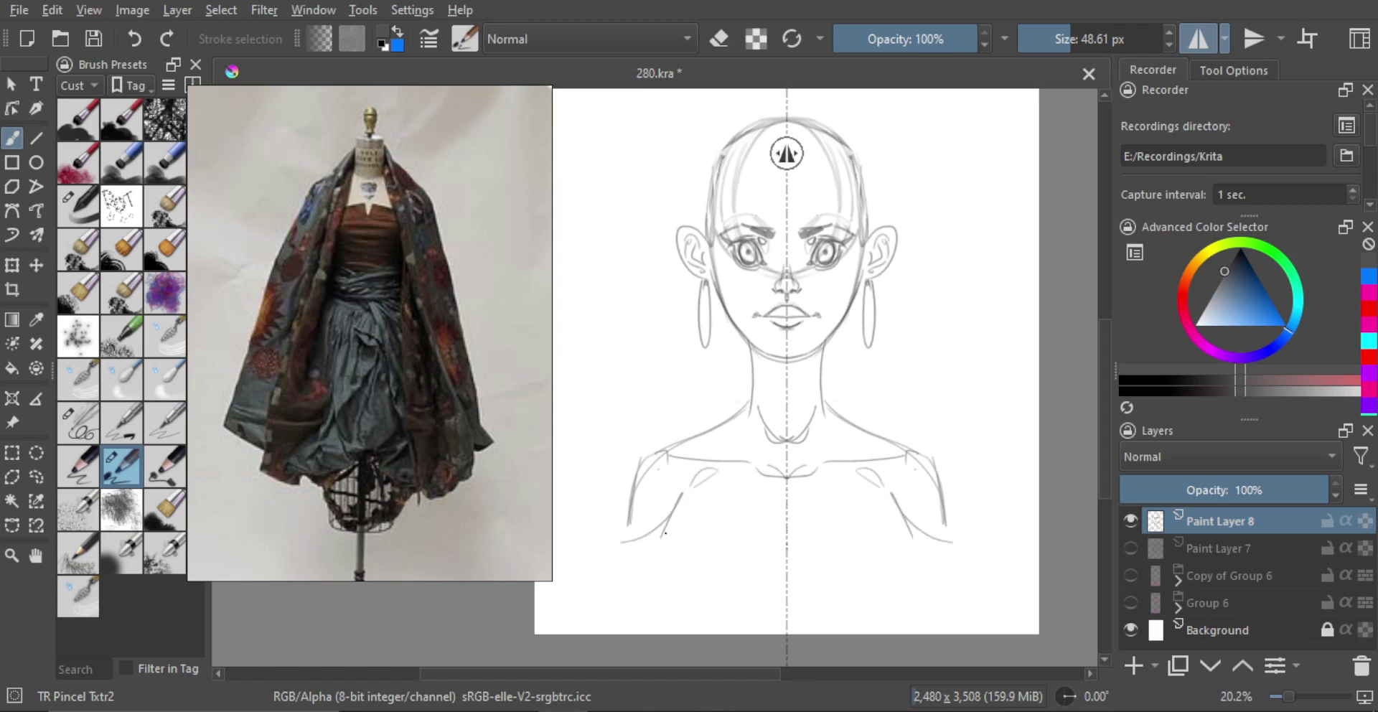
{"action": "key", "text": "ctrl+z"}
{"action": "scroll", "coordinate": [706, 345], "scroll_direction": "down", "scroll_amount": 1}
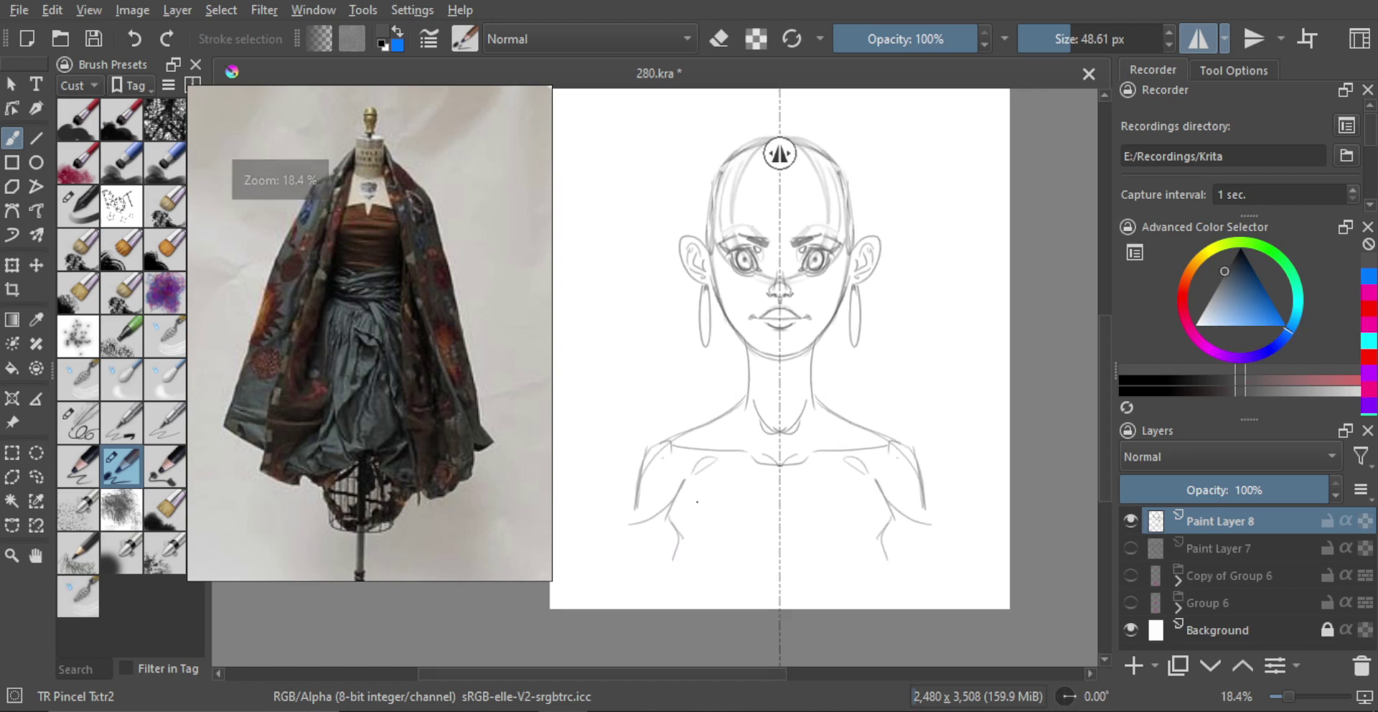
Reinforce the armpit creases and torso sides and try a curved chest neckline, undoing the neckline.
{"action": "left_click_drag", "start_coordinate": [692, 474], "coordinate": [684, 522]}
{"action": "key", "text": "ctrl+z"}
{"action": "mouse_move", "coordinate": [692, 472]}
{"action": "left_mouse_down"}
{"action": "mouse_move", "coordinate": [681, 516]}
{"action": "mouse_move", "coordinate": [638, 525]}
{"action": "mouse_move", "coordinate": [682, 497]}
{"action": "mouse_move", "coordinate": [685, 559]}
{"action": "mouse_move", "coordinate": [779, 531]}
{"action": "left_mouse_up"}
{"action": "key", "text": "ctrl+z"}
{"action": "key", "text": "ctrl+z"}
{"action": "key", "text": "ctrl+z"}
{"action": "key", "text": "ctrl+z"}
{"action": "left_click_drag", "start_coordinate": [681, 548], "coordinate": [779, 530]}
{"action": "key", "text": "ctrl+z"}
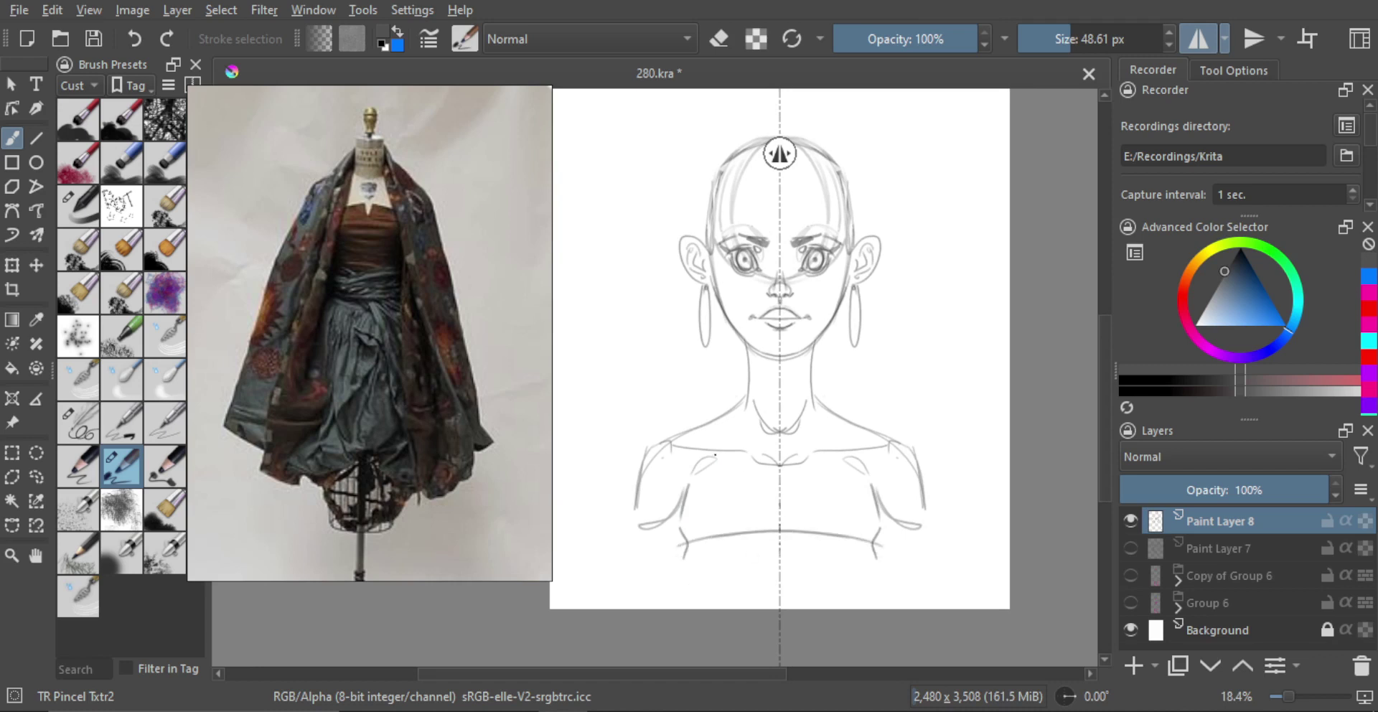
{"action": "key", "text": "ctrl+z"}
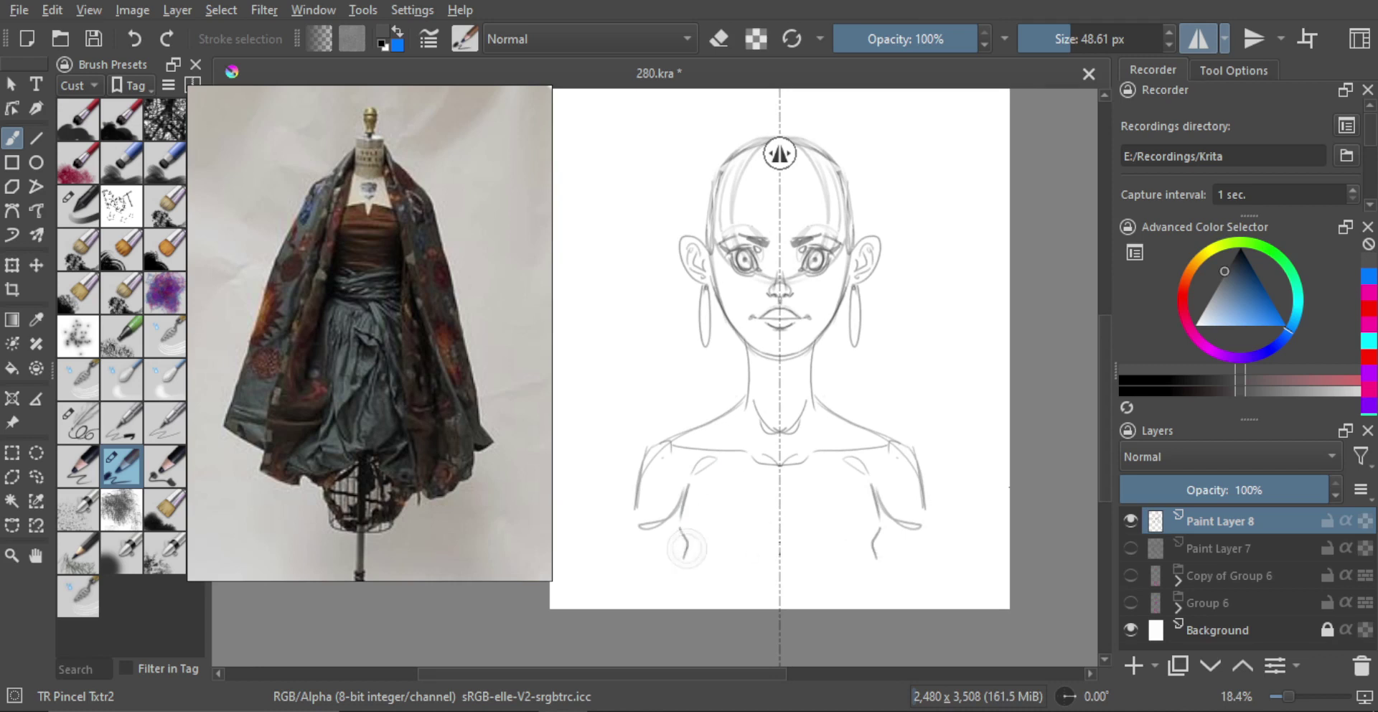
Briefly show and hide Copy of Group 6 and Group 6 to check the outfit sketches.
{"action": "left_click", "coordinate": [1130, 575]}
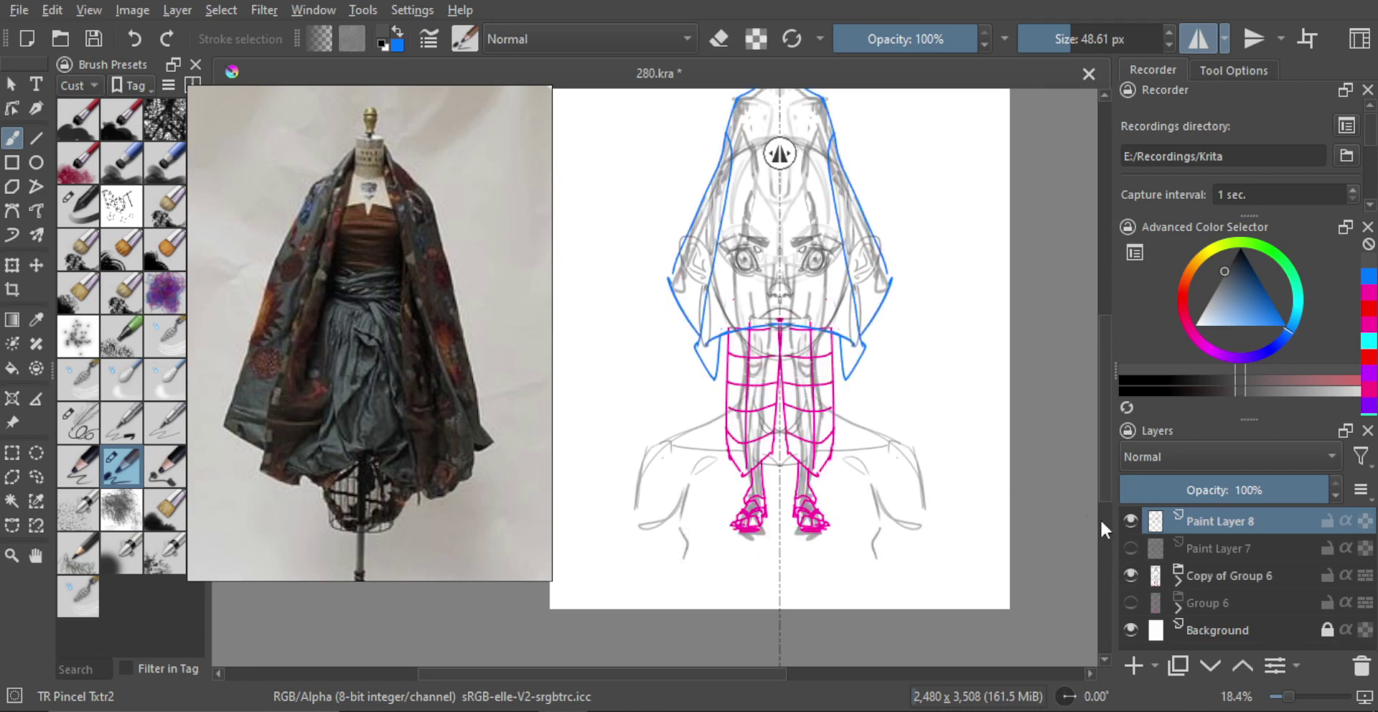
{"action": "left_click", "coordinate": [1131, 574]}
{"action": "left_click", "coordinate": [1130, 602]}
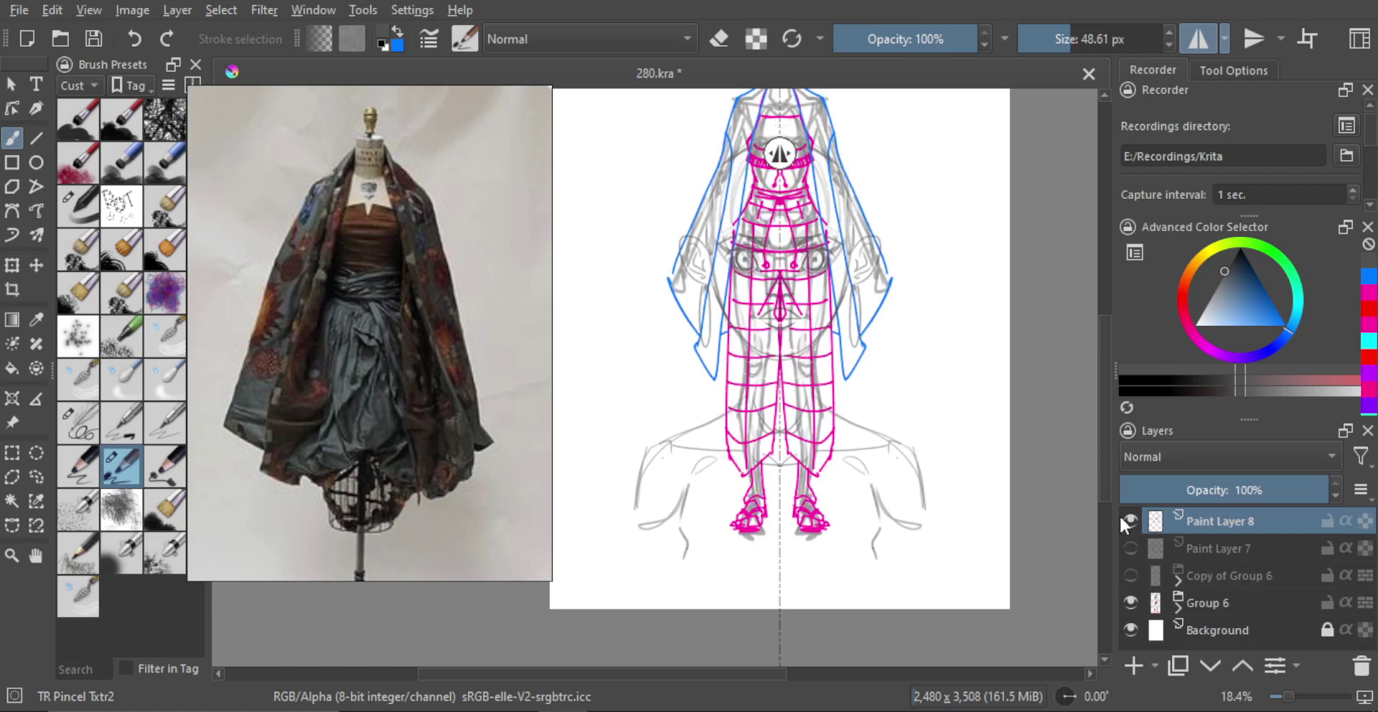
{"action": "left_click", "coordinate": [1131, 602]}
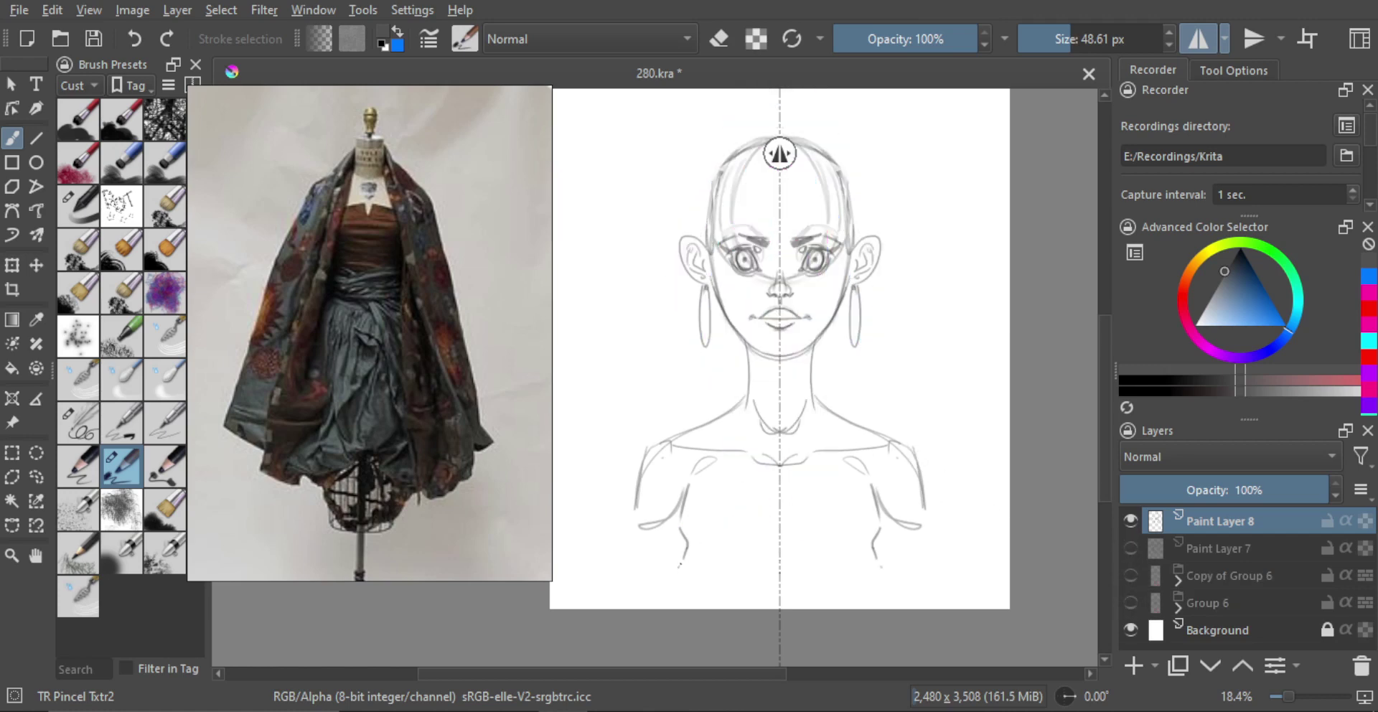
Draw the curved bodice neckline across the chest and the cape's inner front edges down from the neck.
{"action": "mouse_move", "coordinate": [685, 558]}
{"action": "left_mouse_down"}
{"action": "mouse_move", "coordinate": [737, 501]}
{"action": "mouse_move", "coordinate": [810, 501]}
{"action": "left_mouse_up"}
{"action": "key", "text": "ctrl+z"}
{"action": "key", "text": "ctrl+z"}
{"action": "left_click_drag", "start_coordinate": [750, 399], "coordinate": [726, 519]}
{"action": "left_click_drag", "start_coordinate": [738, 426], "coordinate": [727, 493]}
{"action": "left_click_drag", "start_coordinate": [747, 395], "coordinate": [730, 512]}
{"action": "left_click_drag", "start_coordinate": [755, 444], "coordinate": [751, 476]}
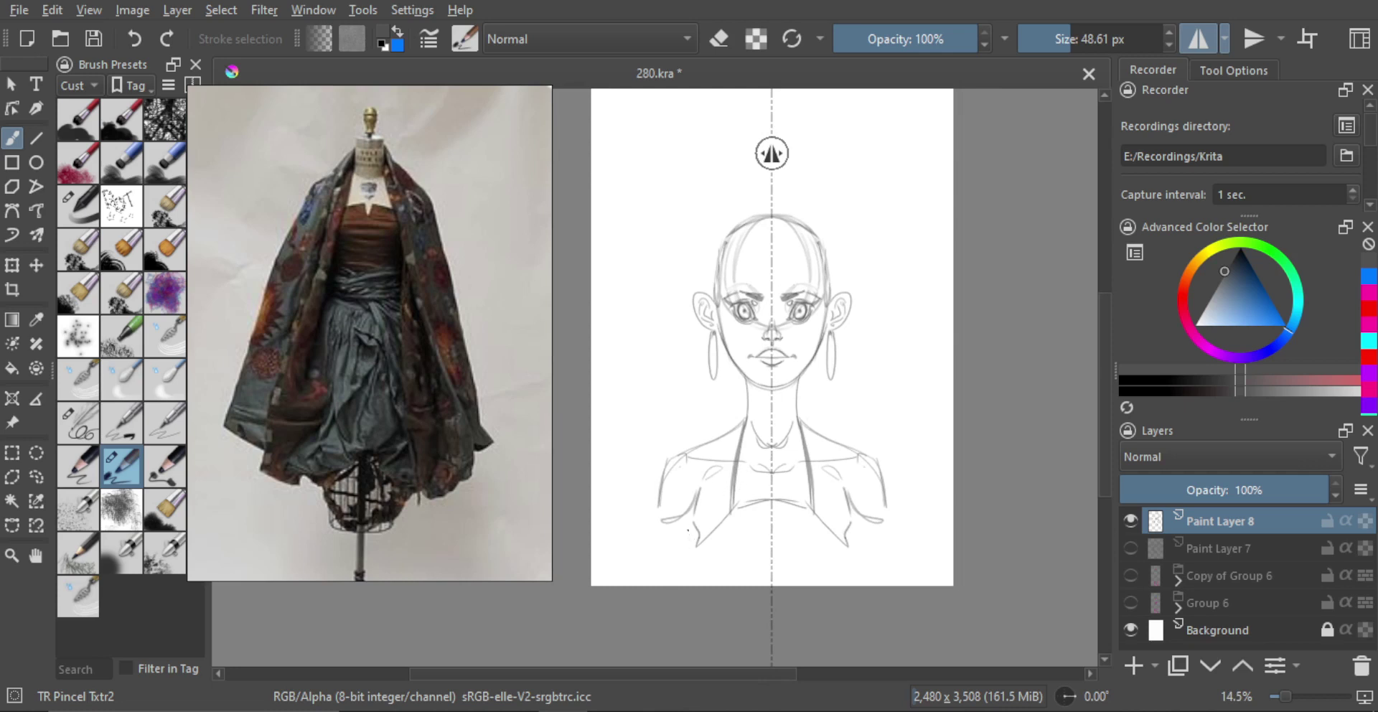
Draw the cape's outer lapel edges slanting from the neck to the sides of the torso, undoing unsatisfactory strokes.
{"action": "scroll", "coordinate": [747, 451], "scroll_direction": "up", "scroll_amount": 1}
{"action": "left_click_drag", "start_coordinate": [744, 451], "coordinate": [738, 442]}
{"action": "mouse_move", "coordinate": [743, 399]}
{"action": "left_mouse_down"}
{"action": "mouse_move", "coordinate": [714, 534]}
{"action": "mouse_move", "coordinate": [686, 575]}
{"action": "left_mouse_up"}
{"action": "key", "text": "ctrl+z"}
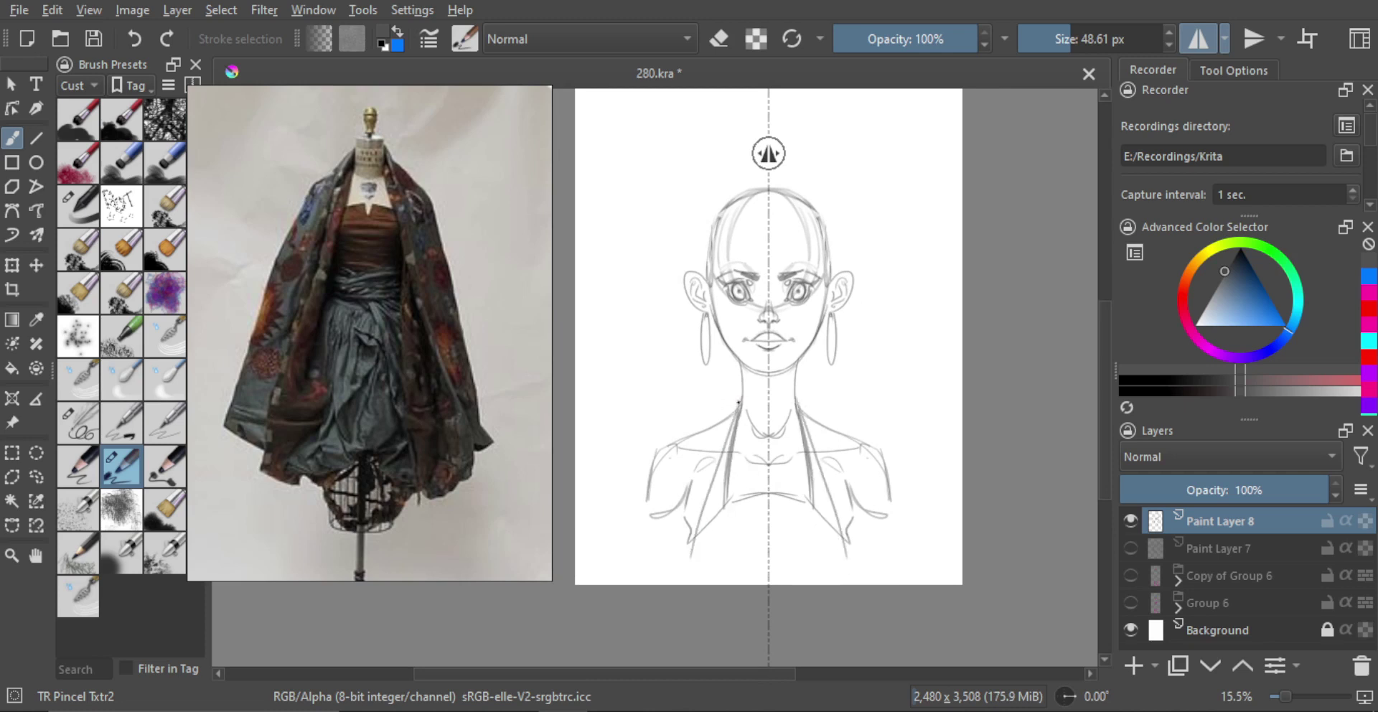
{"action": "scroll", "coordinate": [725, 433], "scroll_direction": "up", "scroll_amount": 1}
{"action": "scroll", "coordinate": [721, 402], "scroll_direction": "up", "scroll_amount": 1}
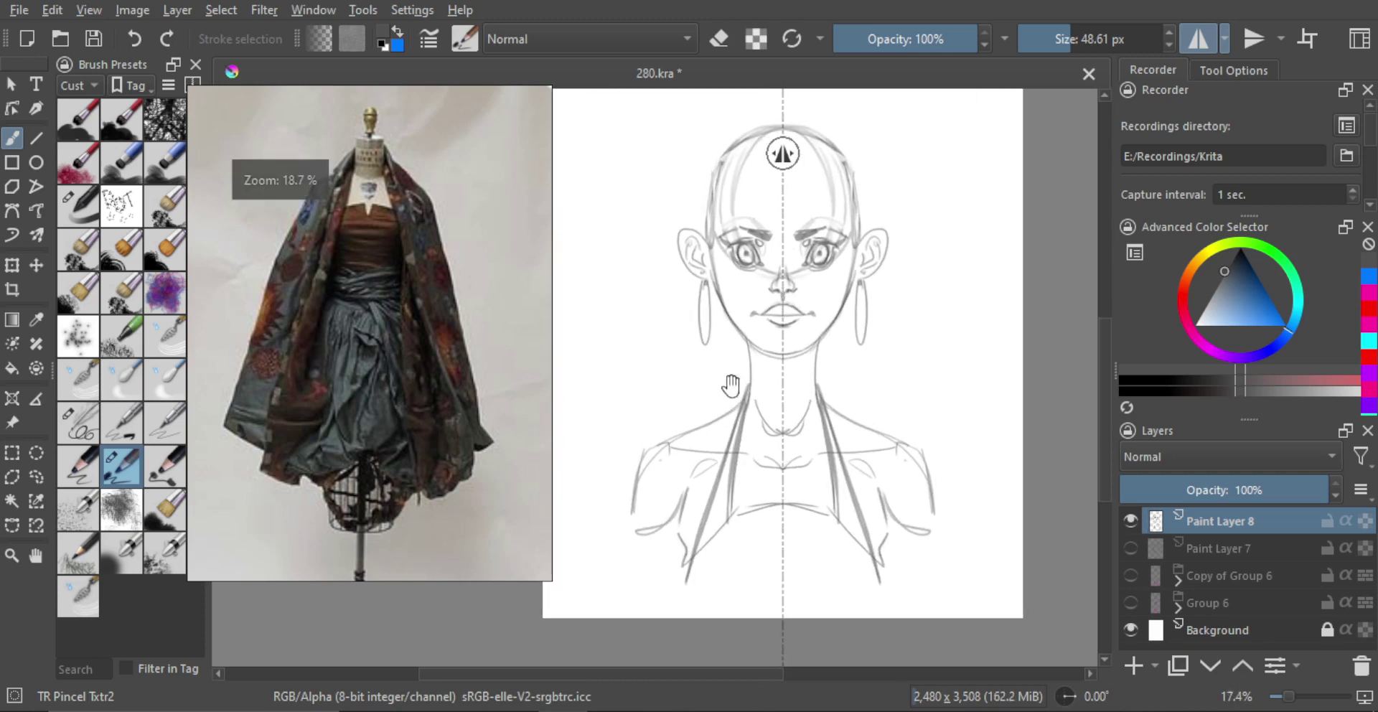
Try to sketch an upturned collar beside the neck and redraw the outer lapel lines.
{"action": "left_click_drag", "start_coordinate": [748, 370], "coordinate": [730, 399]}
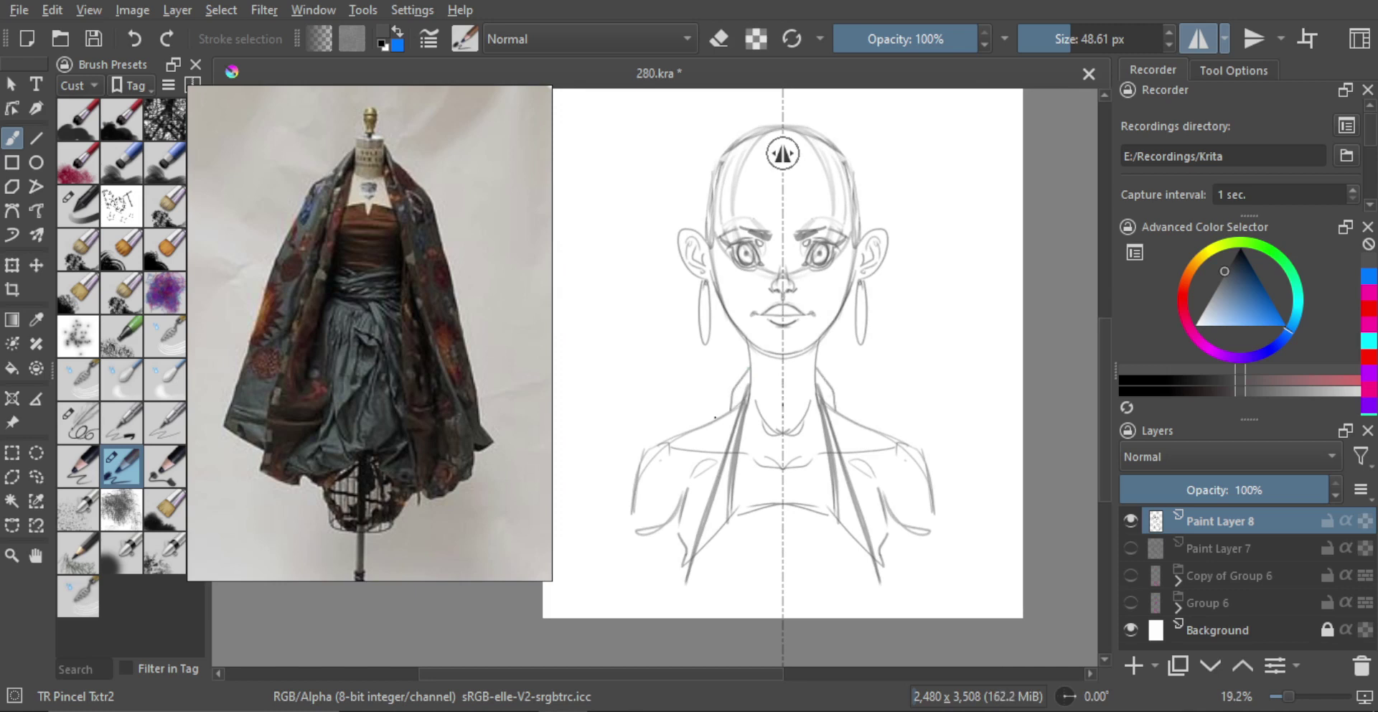
{"action": "key", "text": "ctrl+z"}
{"action": "key", "text": "ctrl+z"}
{"action": "key", "text": "ctrl+z"}
{"action": "left_click_drag", "start_coordinate": [684, 586], "coordinate": [746, 395]}
{"action": "key", "text": "ctrl+z"}
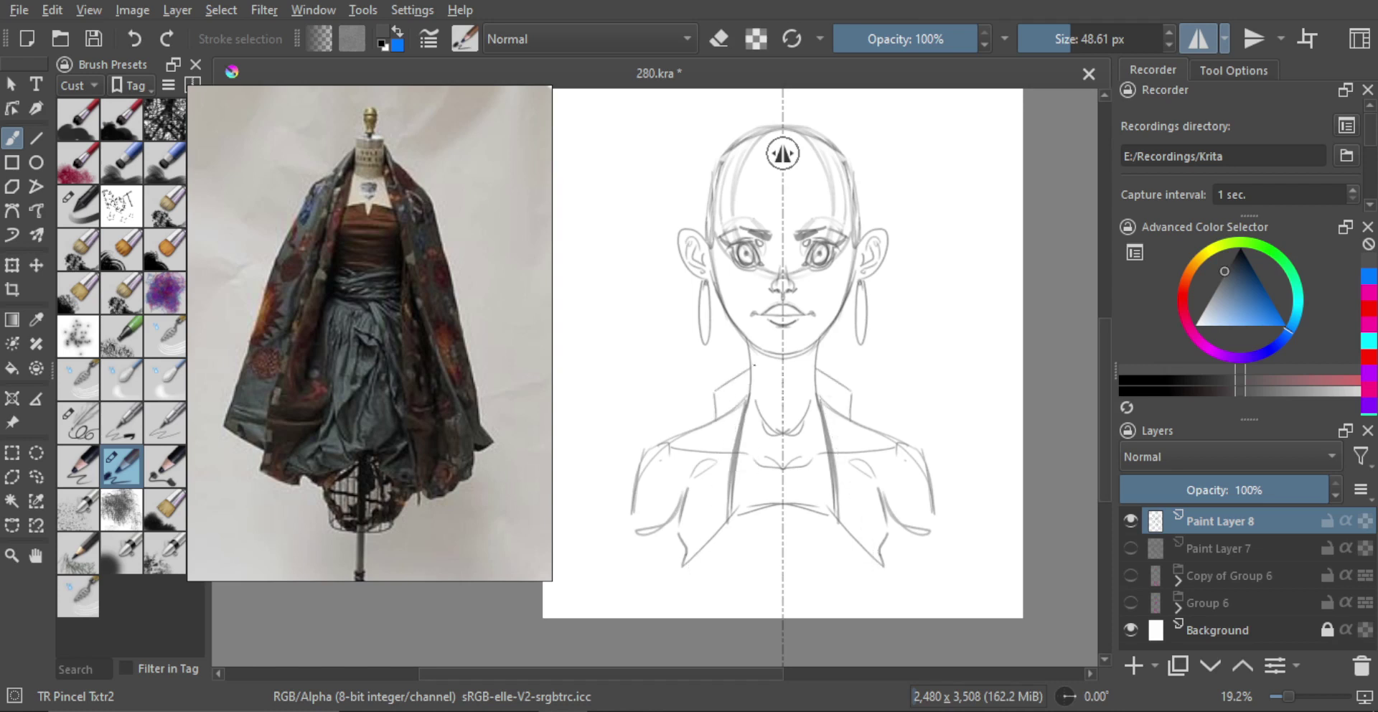
Redraw the outer lapel edges up to the neck with small collar strokes, undoing unsatisfactory versions.
{"action": "key", "text": "ctrl+z"}
{"action": "mouse_move", "coordinate": [746, 383]}
{"action": "left_mouse_down"}
{"action": "mouse_move", "coordinate": [673, 589]}
{"action": "mouse_move", "coordinate": [732, 413]}
{"action": "left_mouse_up"}
{"action": "key", "text": "ctrl+z"}
{"action": "key", "text": "ctrl+z"}
{"action": "mouse_move", "coordinate": [689, 589]}
{"action": "left_mouse_down"}
{"action": "mouse_move", "coordinate": [740, 380]}
{"action": "mouse_move", "coordinate": [690, 559]}
{"action": "mouse_move", "coordinate": [744, 391]}
{"action": "left_mouse_up"}
{"action": "key", "text": "ctrl+z"}
{"action": "key", "text": "ctrl+z"}
{"action": "key", "text": "ctrl+z"}
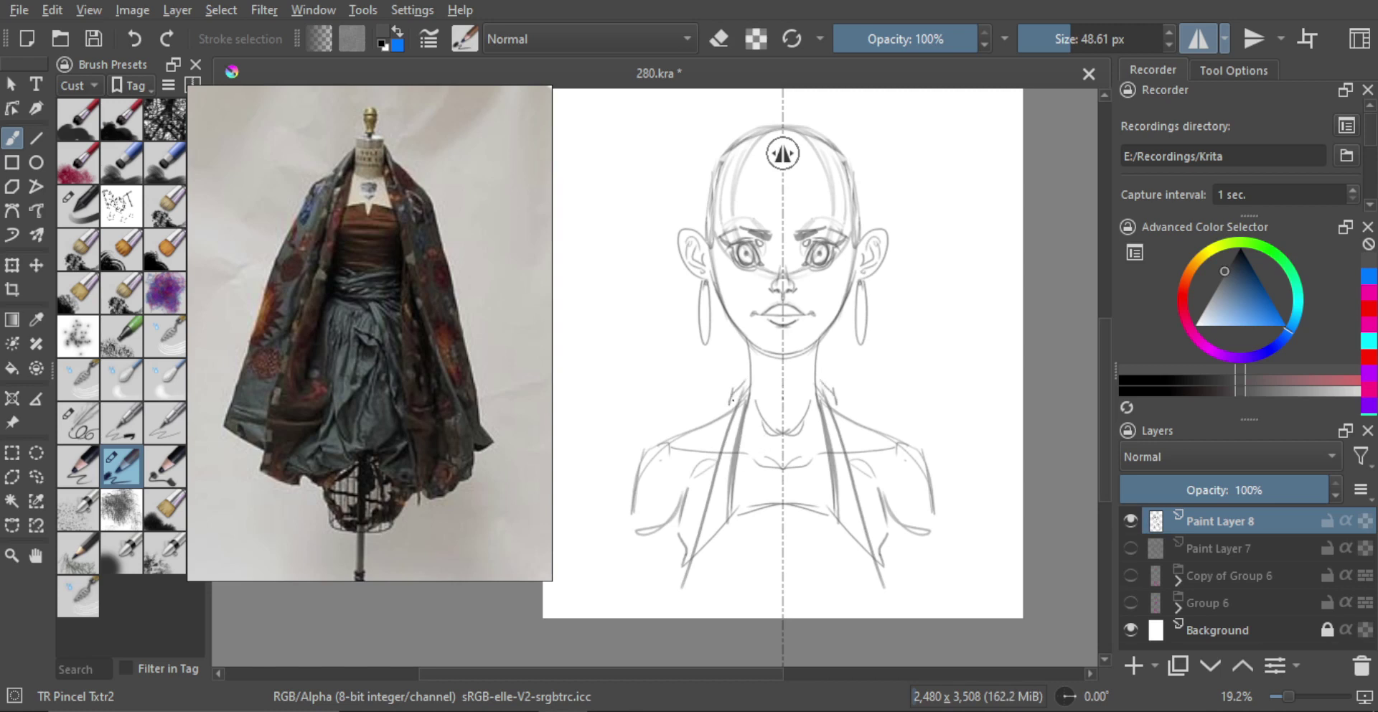
Sketch the cape's shoulder slopes and outer edges from the collar down past the arms, undoing unsatisfactory strokes.
{"action": "mouse_move", "coordinate": [733, 400]}
{"action": "left_mouse_down"}
{"action": "mouse_move", "coordinate": [621, 463]}
{"action": "mouse_move", "coordinate": [735, 399]}
{"action": "mouse_move", "coordinate": [647, 457]}
{"action": "mouse_move", "coordinate": [616, 564]}
{"action": "left_mouse_up"}
{"action": "key", "text": "ctrl+z"}
{"action": "key", "text": "ctrl+z"}
{"action": "left_click_drag", "start_coordinate": [638, 464], "coordinate": [619, 554]}
{"action": "left_click_drag", "start_coordinate": [708, 438], "coordinate": [695, 506]}
Enlarge the eraser to 76.37 px and lighten the arm and shoulder lines inside the cape.
{"action": "scroll", "coordinate": [764, 337], "scroll_direction": "up", "scroll_amount": 1}
{"action": "key", "text": "e"}
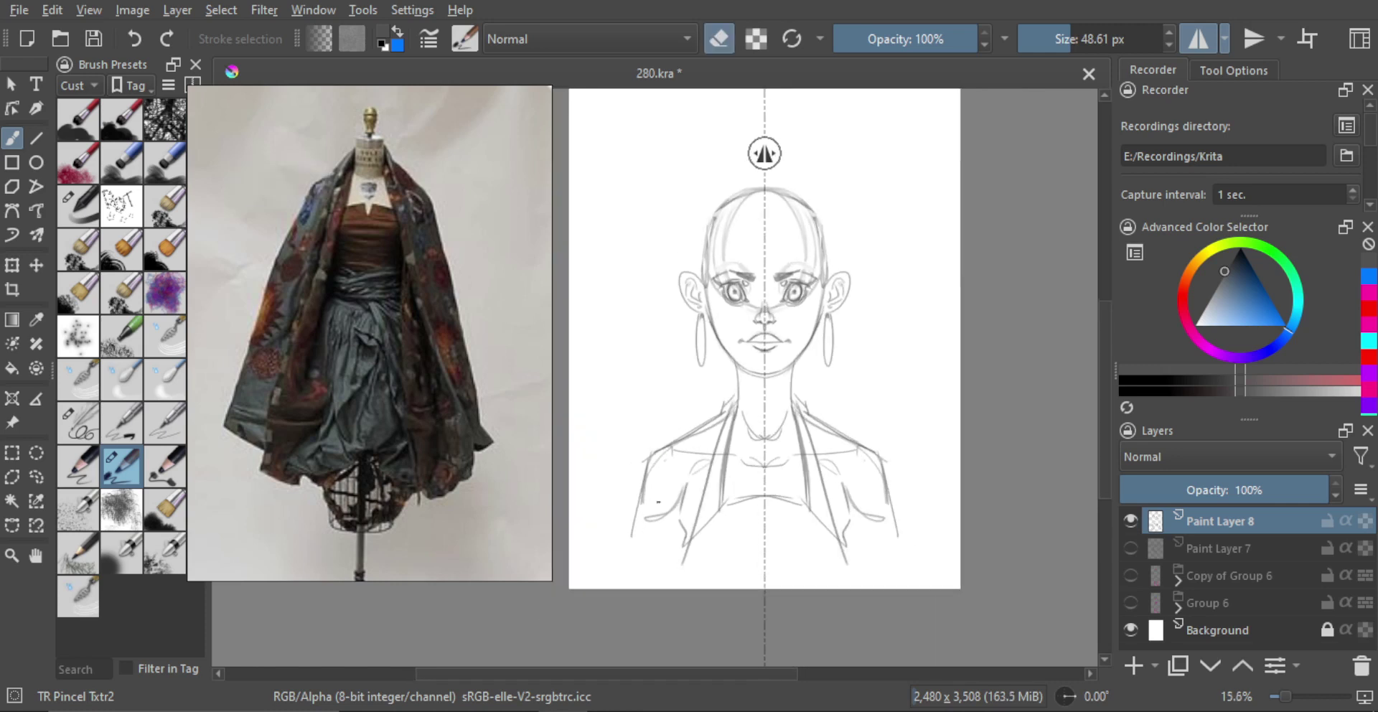
{"action": "left_click_drag", "start_coordinate": [643, 533], "coordinate": [662, 532], "text": "shift"}
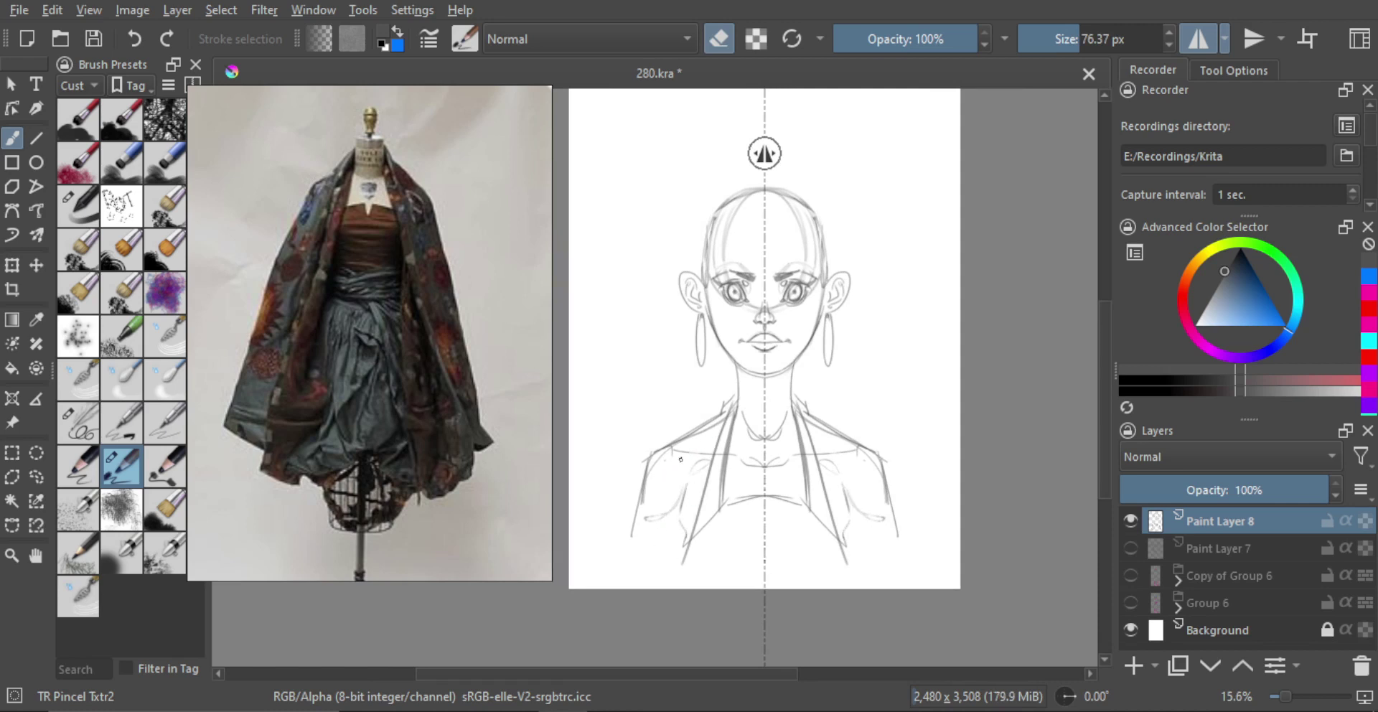
{"action": "scroll", "coordinate": [744, 404], "scroll_direction": "down", "scroll_amount": 2}
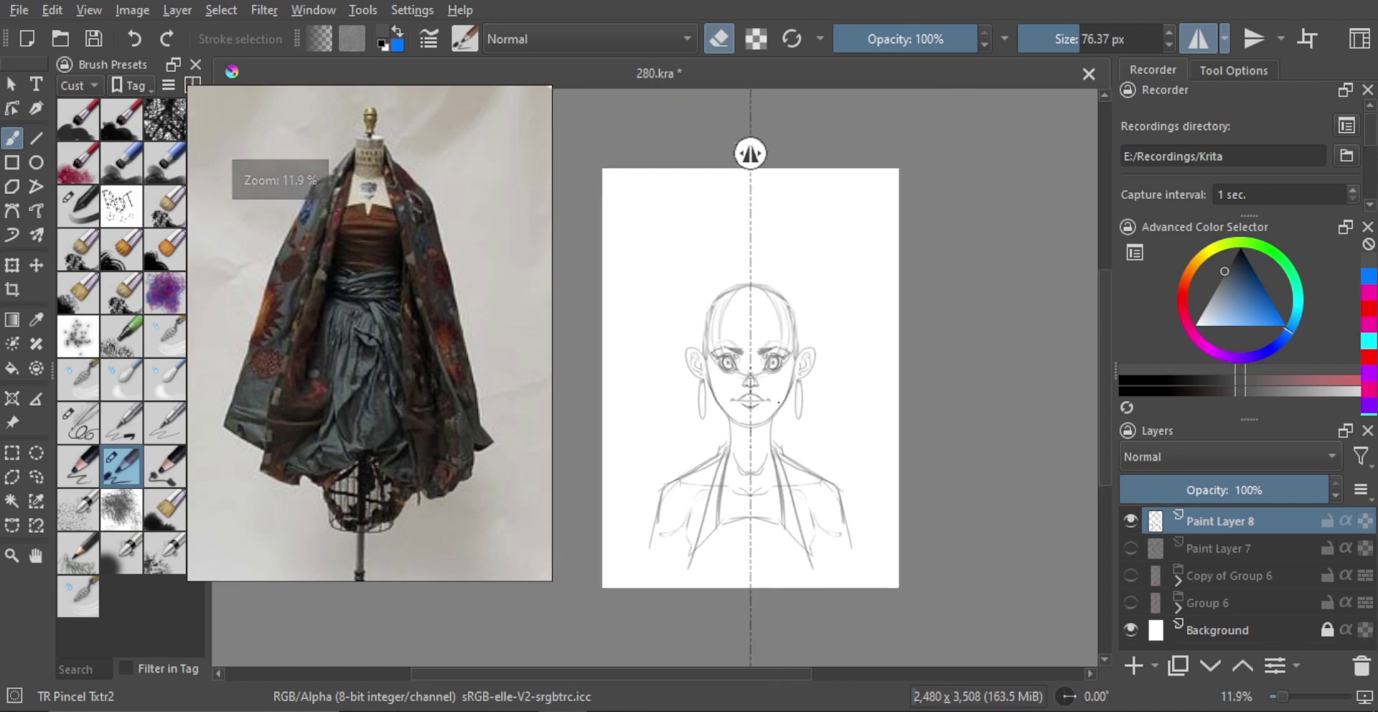
{"action": "key", "text": "e"}
Move the whole bust drawing higher on the page, keeping it centred on the mirror axis.
{"action": "scroll", "coordinate": [759, 402], "scroll_direction": "up", "scroll_amount": 1}
{"action": "key", "text": "t"}
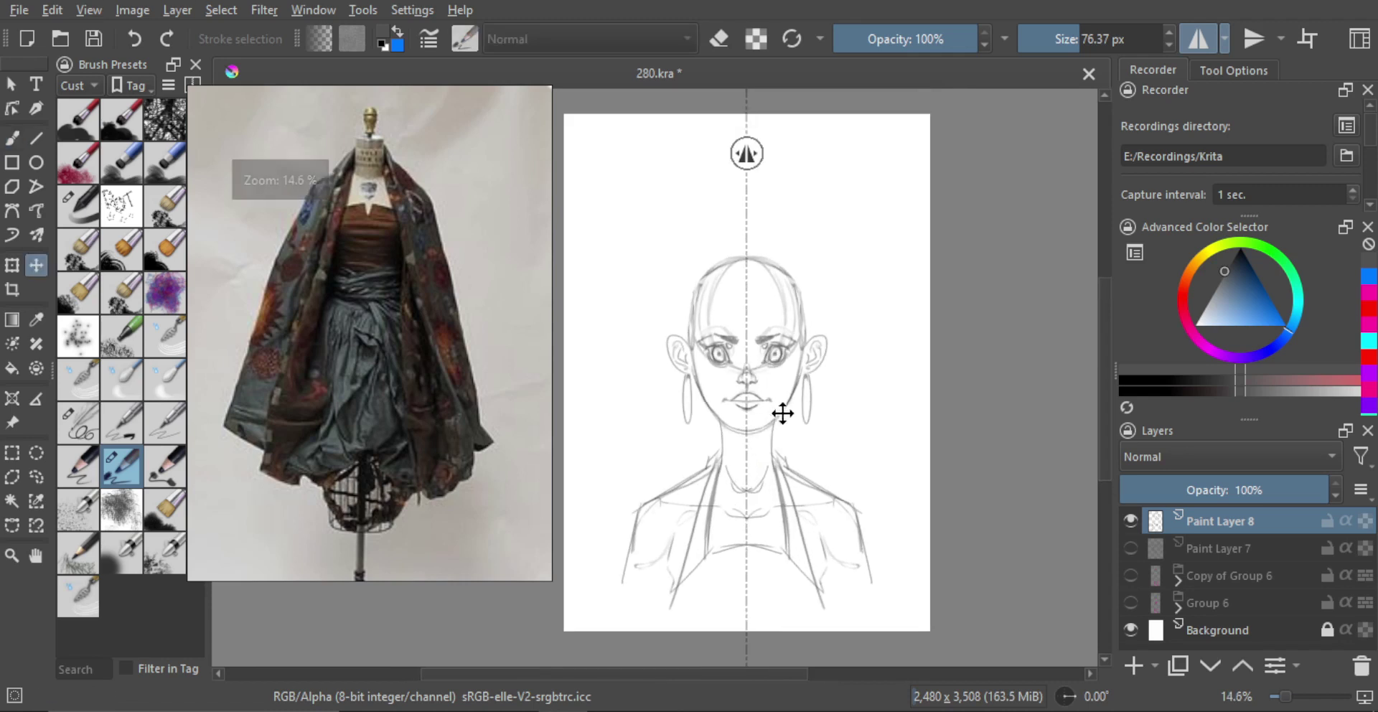
{"action": "left_click_drag", "start_coordinate": [799, 432], "coordinate": [798, 424]}
{"action": "left_click", "coordinate": [795, 428], "text": "shift"}
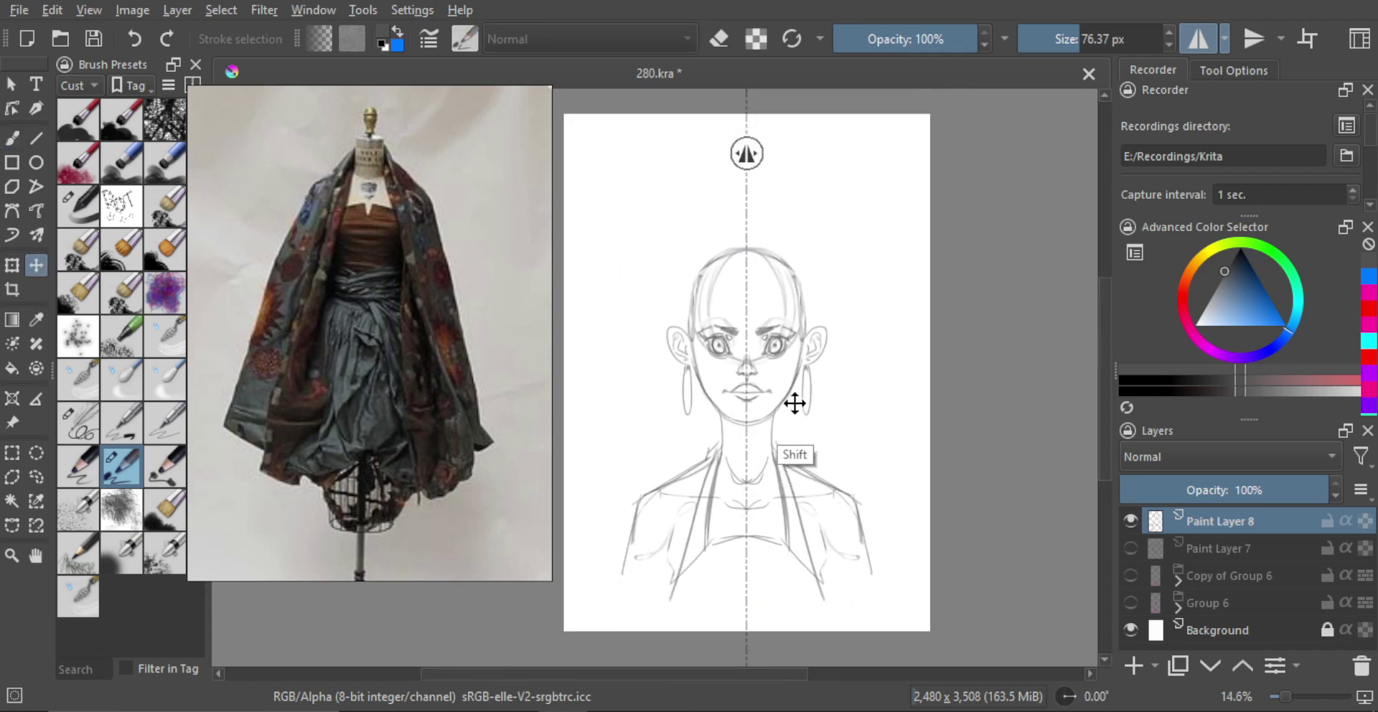
{"action": "left_click", "coordinate": [788, 429]}
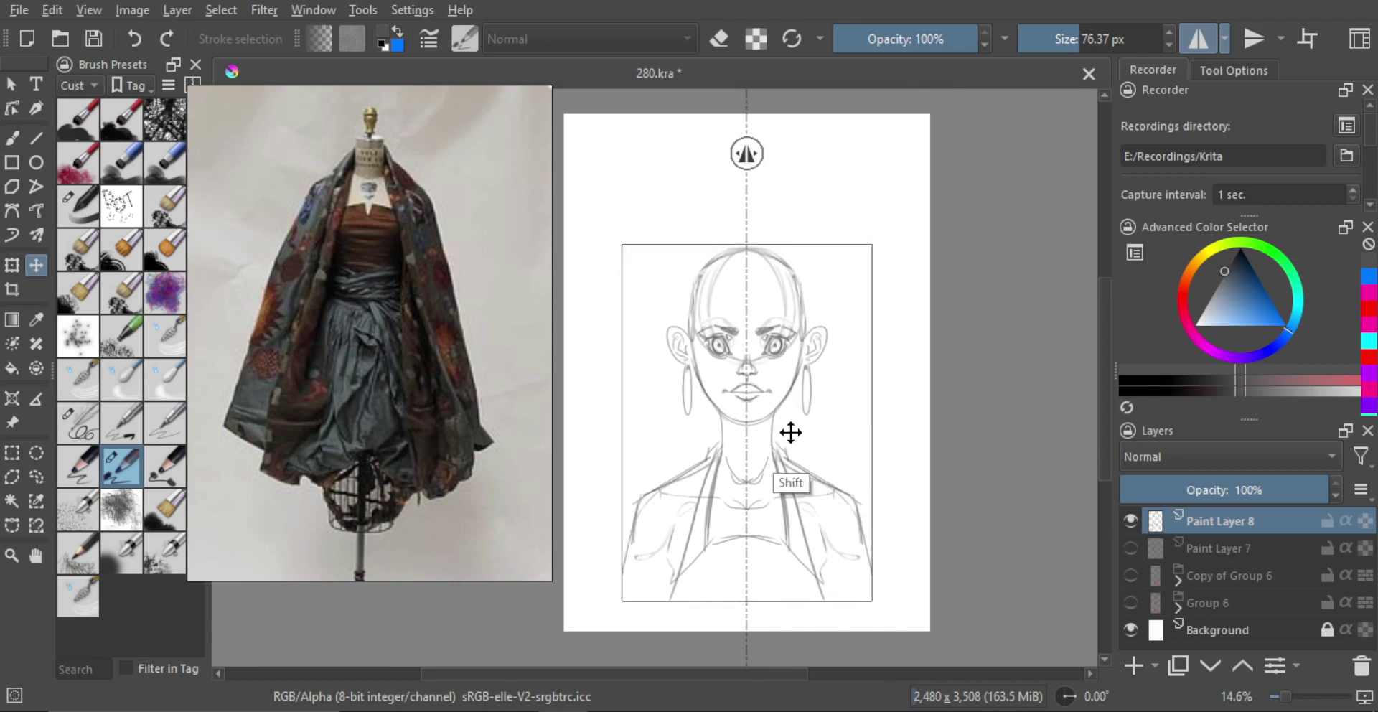
{"action": "left_click_drag", "start_coordinate": [775, 459], "coordinate": [779, 417]}
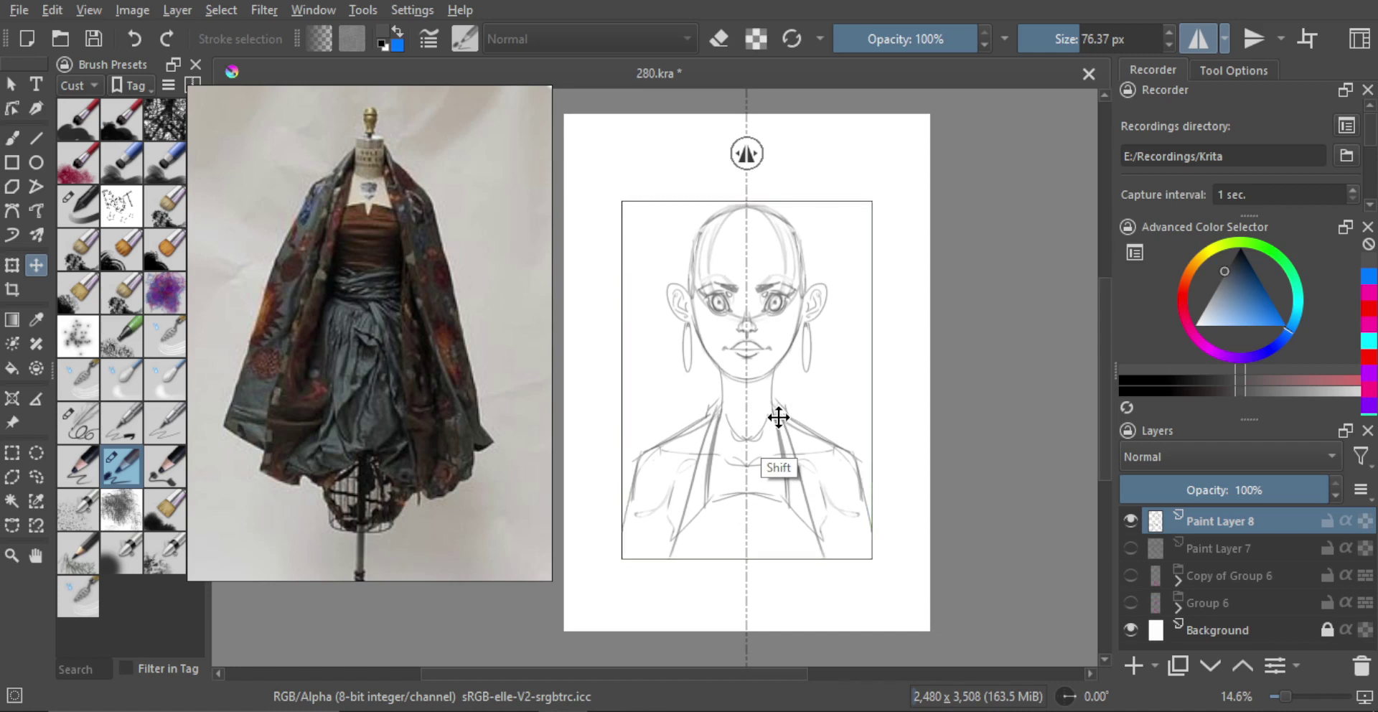
Reduce the brush size to 45.71 px and undo the test strokes on the forehead.
{"action": "key", "text": "b"}
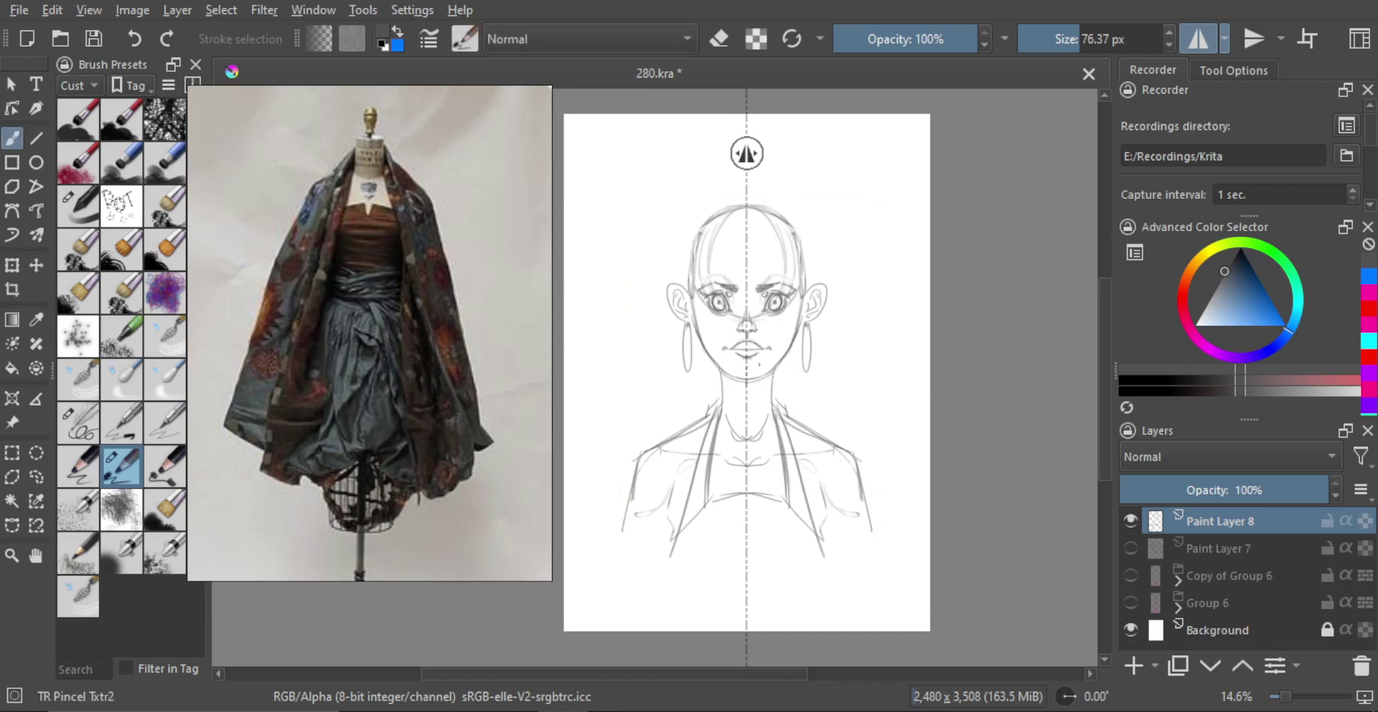
{"action": "left_click_drag", "start_coordinate": [748, 328], "coordinate": [756, 381]}
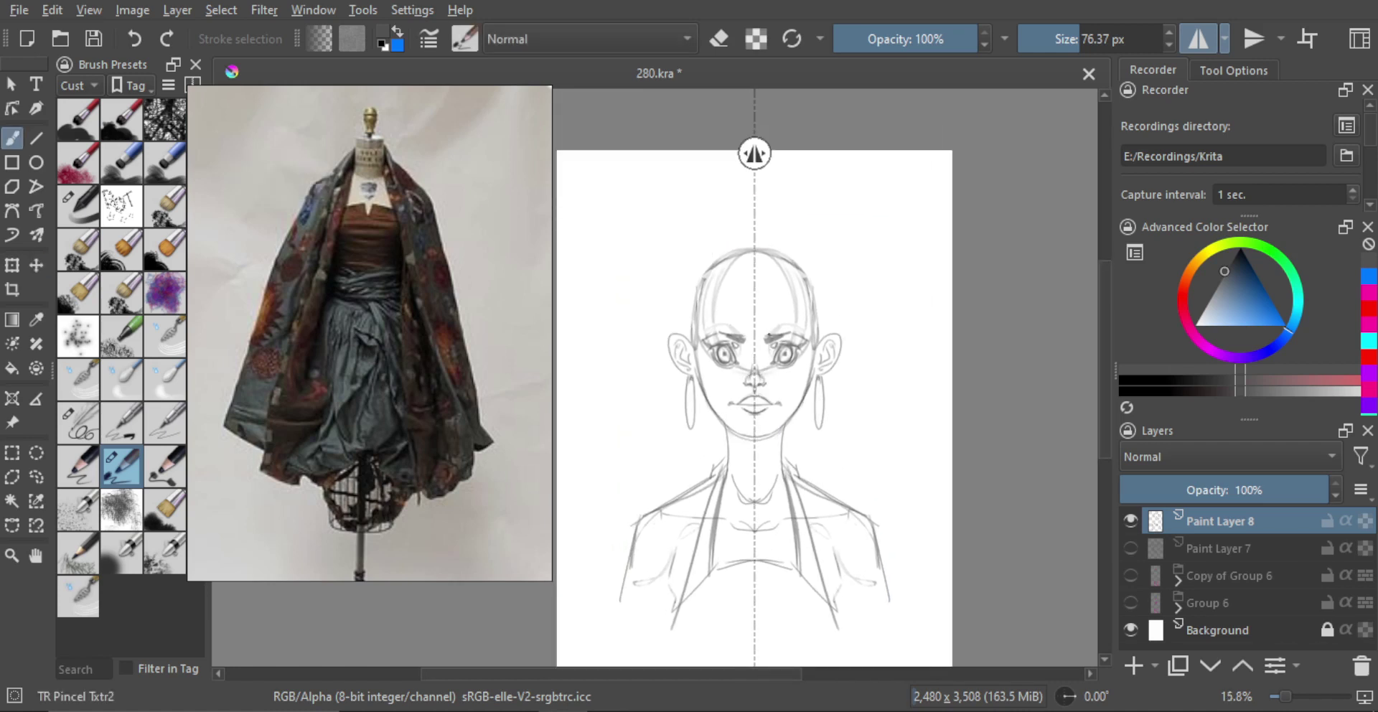
{"action": "scroll", "coordinate": [759, 315], "scroll_direction": "up", "scroll_amount": 2}
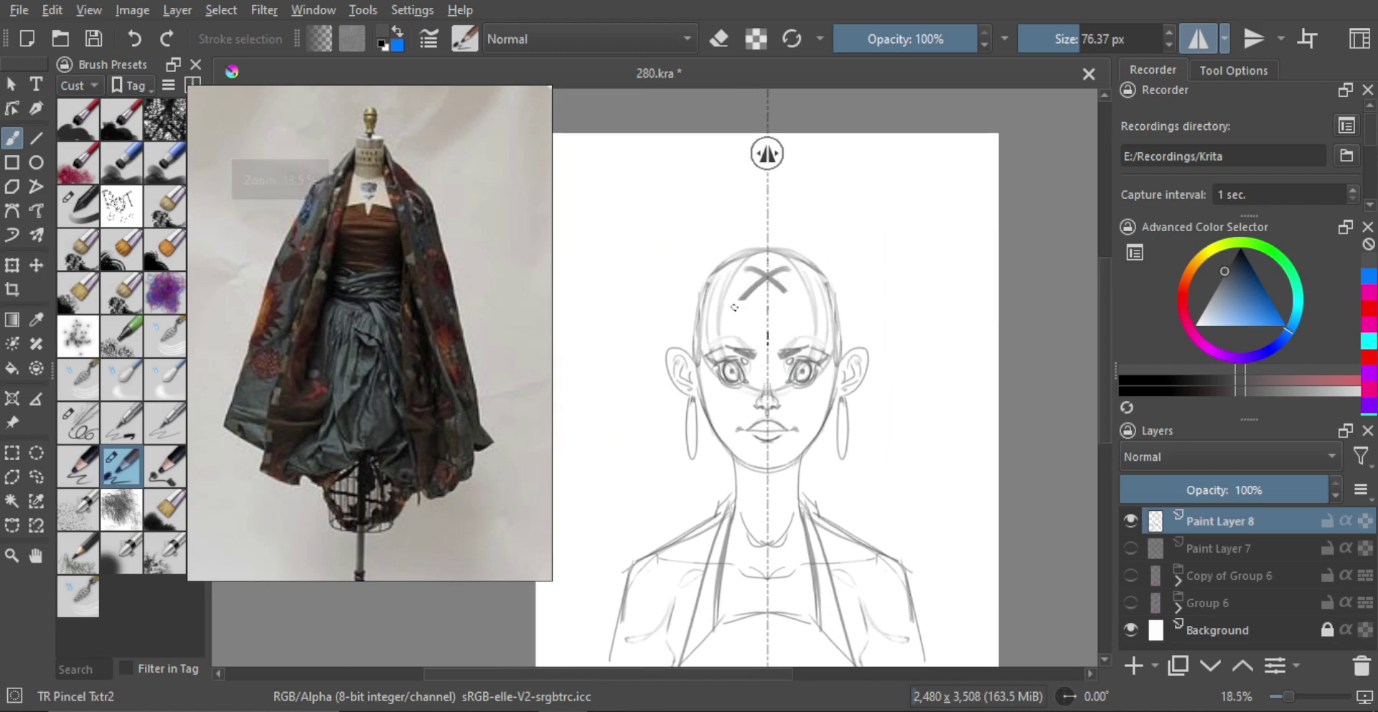
{"action": "mouse_move", "coordinate": [774, 293]}
{"action": "left_mouse_down", "text": "shift"}
{"action": "mouse_move", "coordinate": [731, 291]}
{"action": "mouse_move", "coordinate": [737, 317]}
{"action": "left_mouse_up", "text": "shift"}
{"action": "key", "text": "ctrl+z"}
{"action": "scroll", "coordinate": [760, 309], "scroll_direction": "up", "scroll_amount": 1}
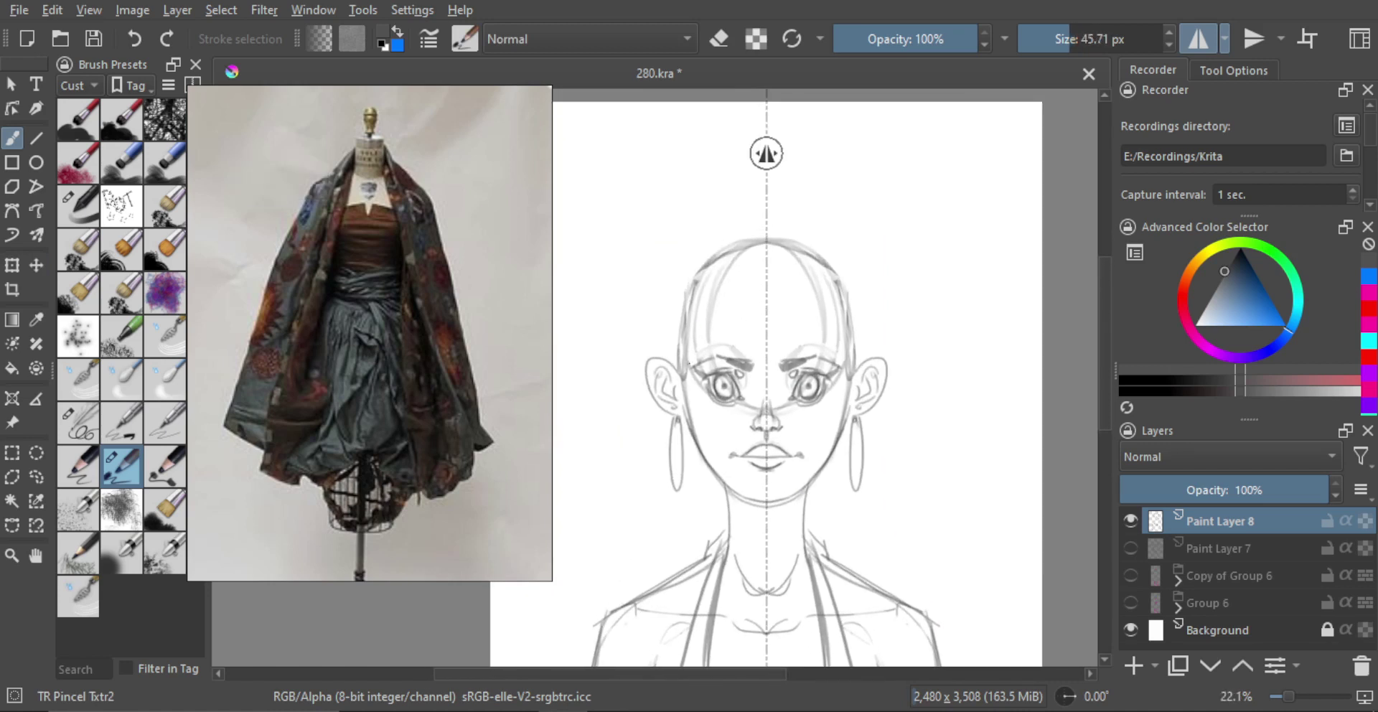
Try to sketch a one-sided hairline sweeping across the forehead with horizontal mirroring turned off.
{"action": "left_click_drag", "start_coordinate": [711, 346], "coordinate": [754, 309]}
{"action": "left_click", "coordinate": [1197, 39]}
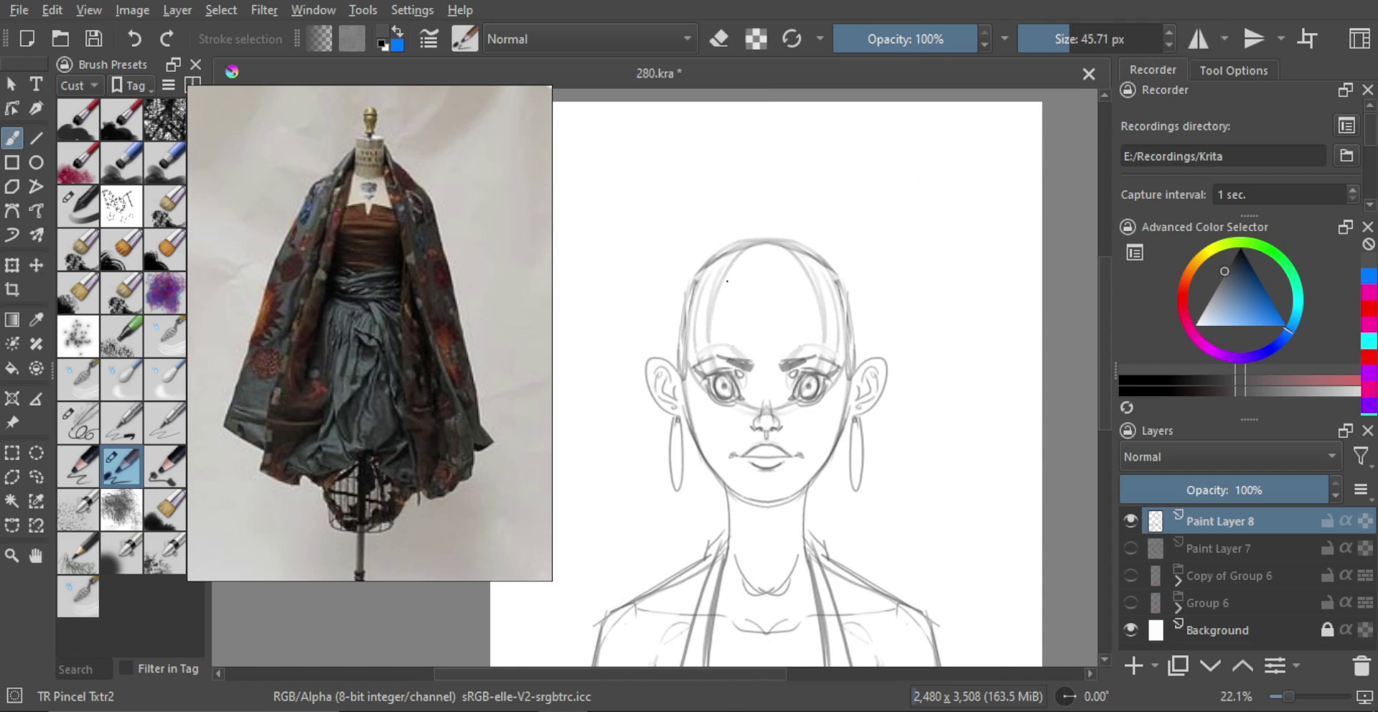
{"action": "key", "text": "ctrl+z"}
{"action": "left_click_drag", "start_coordinate": [683, 367], "coordinate": [800, 293]}
{"action": "key", "text": "ctrl+z"}
{"action": "left_click_drag", "start_coordinate": [685, 363], "coordinate": [761, 289]}
{"action": "key", "text": "ctrl+z"}
Turn horizontal mirroring on and draw a symmetrical arched hairline across the forehead, undoing the first version.
{"action": "left_click", "coordinate": [1196, 41]}
{"action": "left_click_drag", "start_coordinate": [690, 358], "coordinate": [786, 280]}
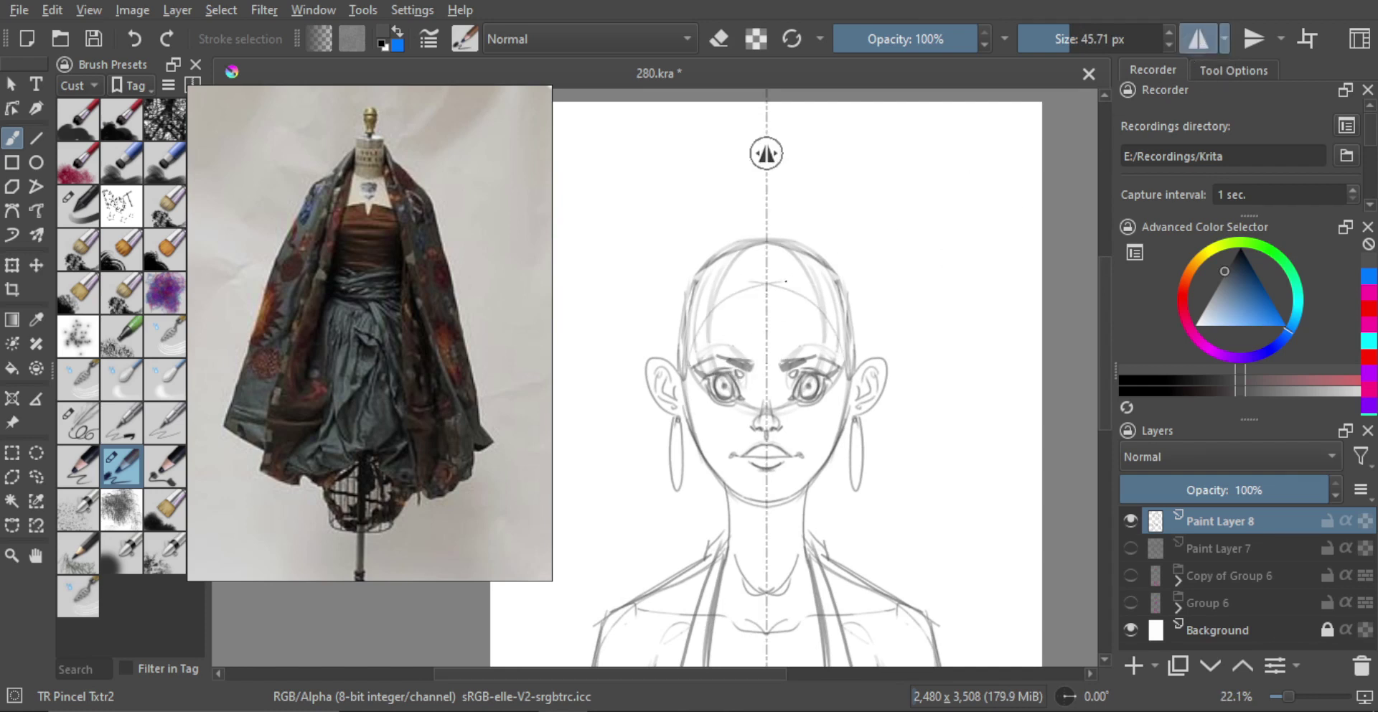
{"action": "key", "text": "ctrl+z"}
{"action": "left_click_drag", "start_coordinate": [690, 358], "coordinate": [775, 281]}
Turn off horizontal mirroring and extend the hairline into an off-centre parting near the crown, undoing unsatisfactory strokes.
{"action": "left_click", "coordinate": [1197, 39]}
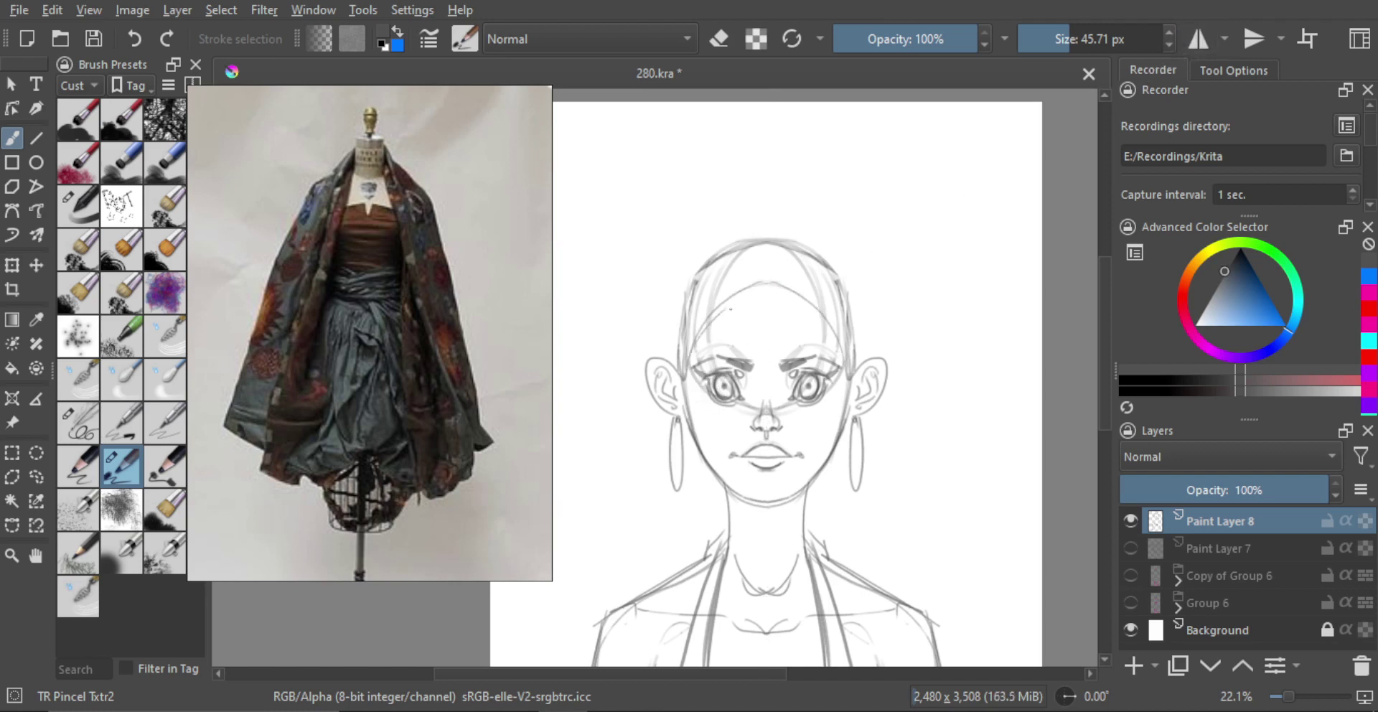
{"action": "key", "text": "ctrl+z"}
{"action": "mouse_move", "coordinate": [684, 360]}
{"action": "left_mouse_down"}
{"action": "mouse_move", "coordinate": [743, 299]}
{"action": "mouse_move", "coordinate": [819, 281]}
{"action": "mouse_move", "coordinate": [678, 373]}
{"action": "mouse_move", "coordinate": [802, 286]}
{"action": "left_mouse_up"}
{"action": "key", "text": "ctrl+z"}
{"action": "key", "text": "ctrl+z"}
{"action": "key", "text": "ctrl+z"}
{"action": "key", "text": "ctrl+z"}
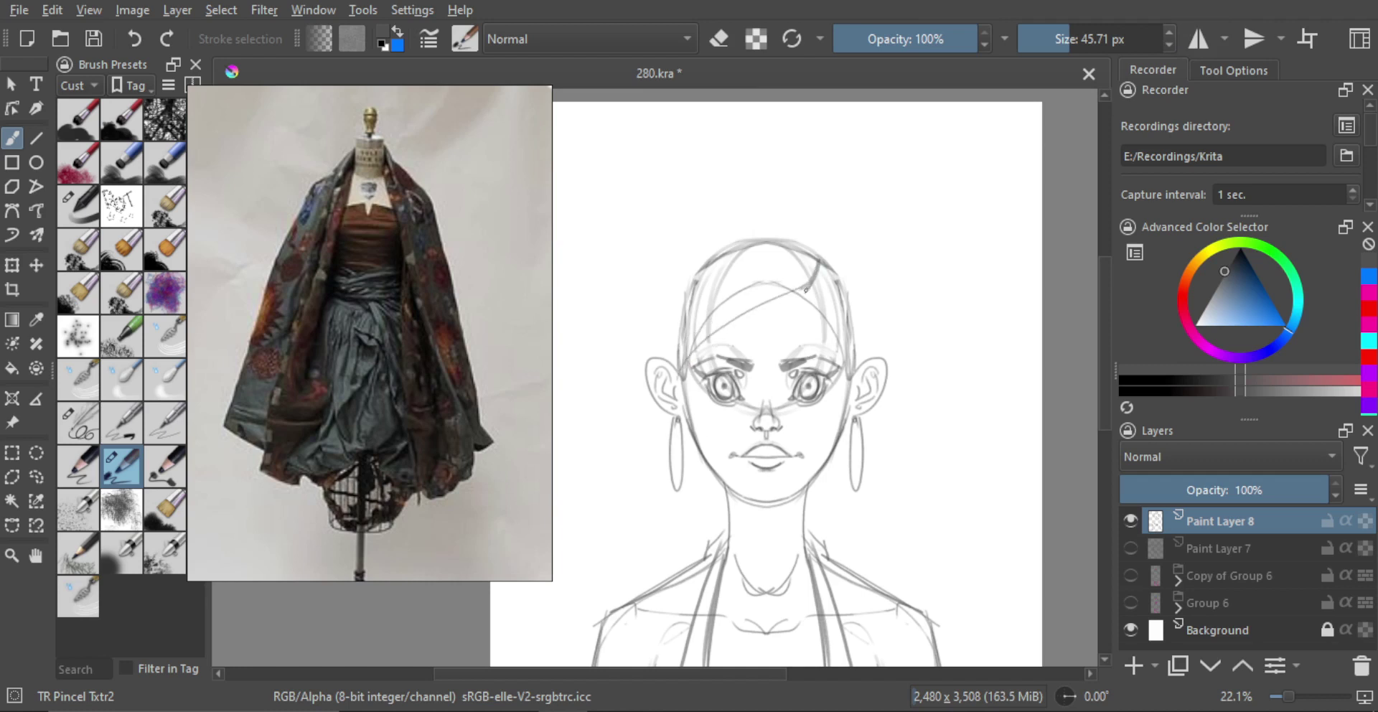
{"action": "scroll", "coordinate": [818, 287], "scroll_direction": "up", "scroll_amount": 2}
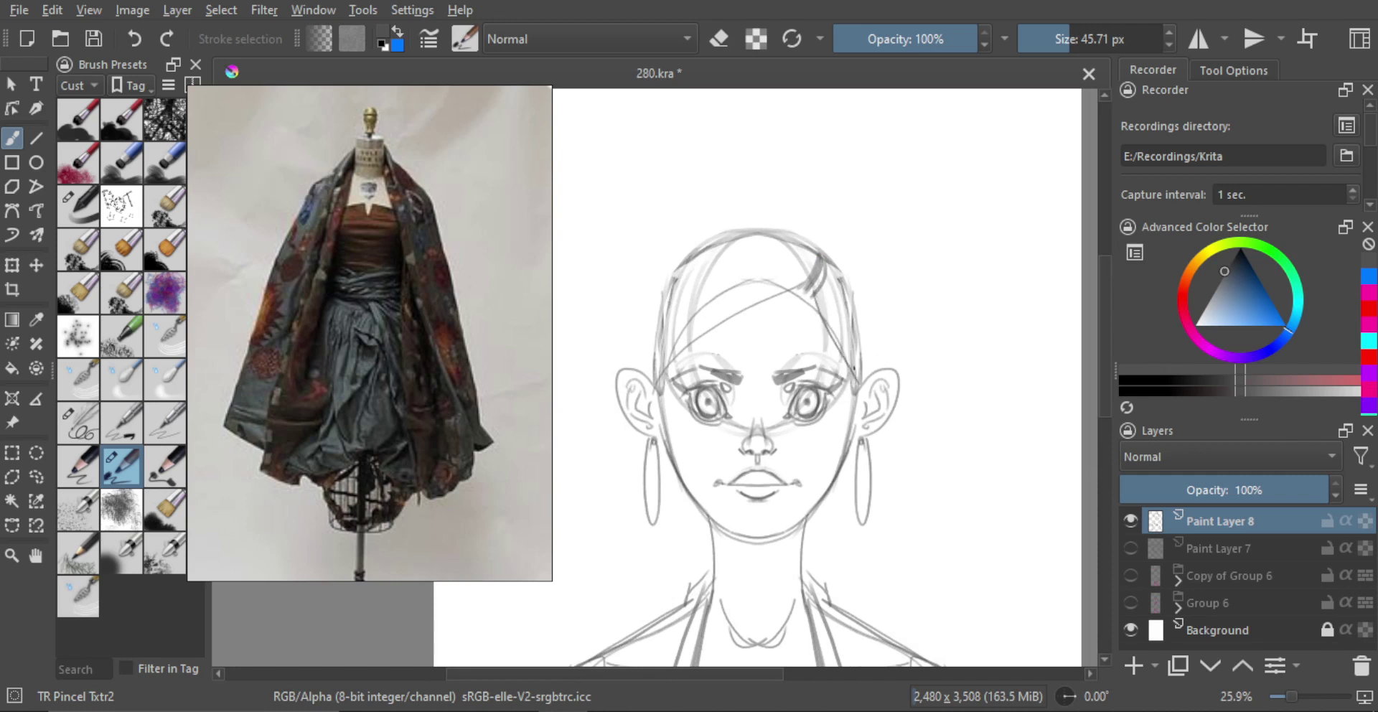
Try long thin hair strands hanging past both cheeks in front of the earrings.
{"action": "mouse_move", "coordinate": [816, 291]}
{"action": "left_mouse_down"}
{"action": "mouse_move", "coordinate": [850, 358]}
{"action": "mouse_move", "coordinate": [841, 527]}
{"action": "left_mouse_up"}
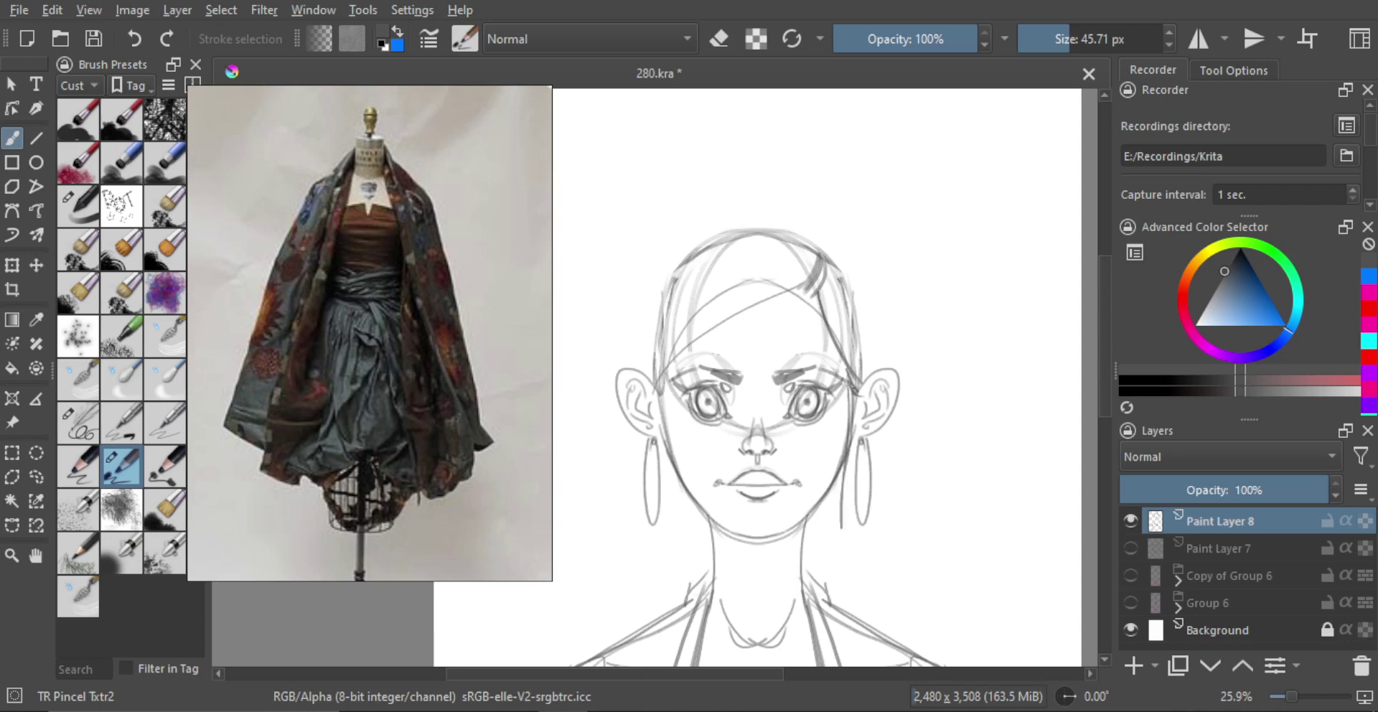
{"action": "left_click_drag", "start_coordinate": [662, 443], "coordinate": [672, 542]}
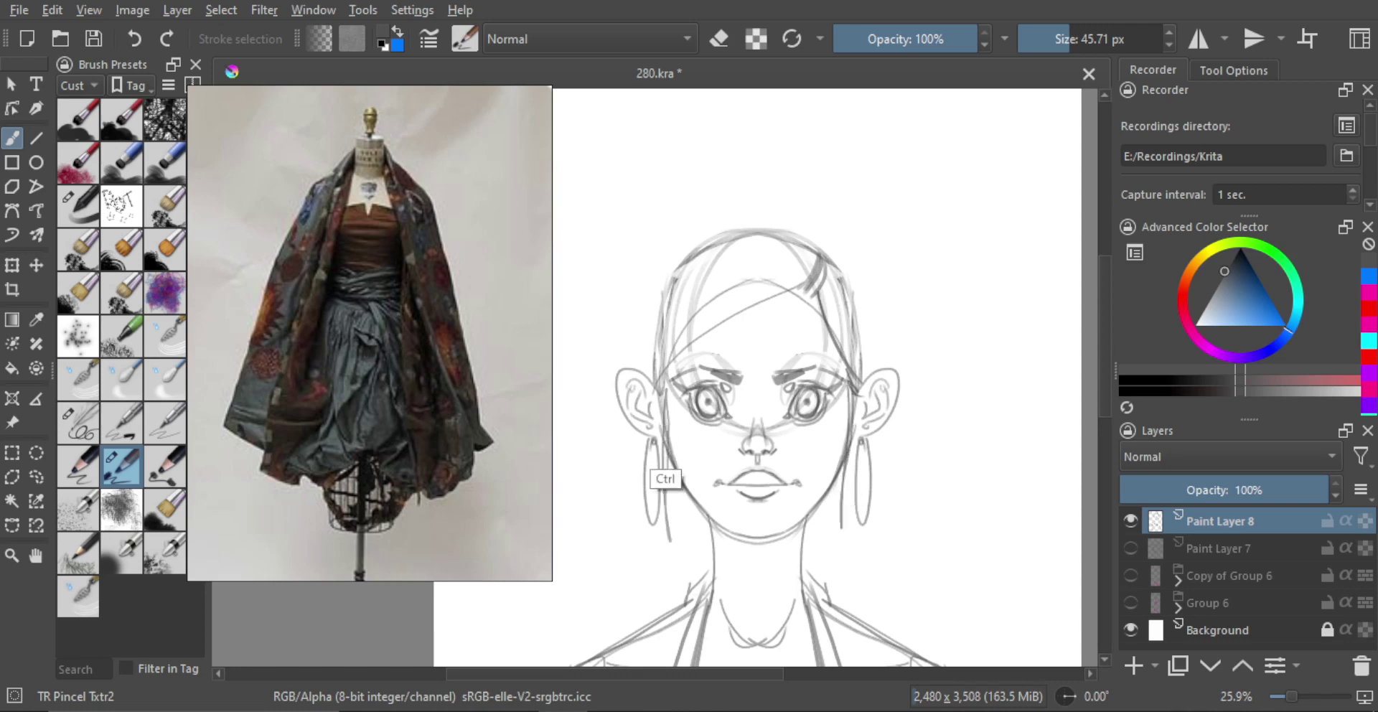
{"action": "key", "text": "ctrl+z"}
{"action": "key", "text": "ctrl+z"}
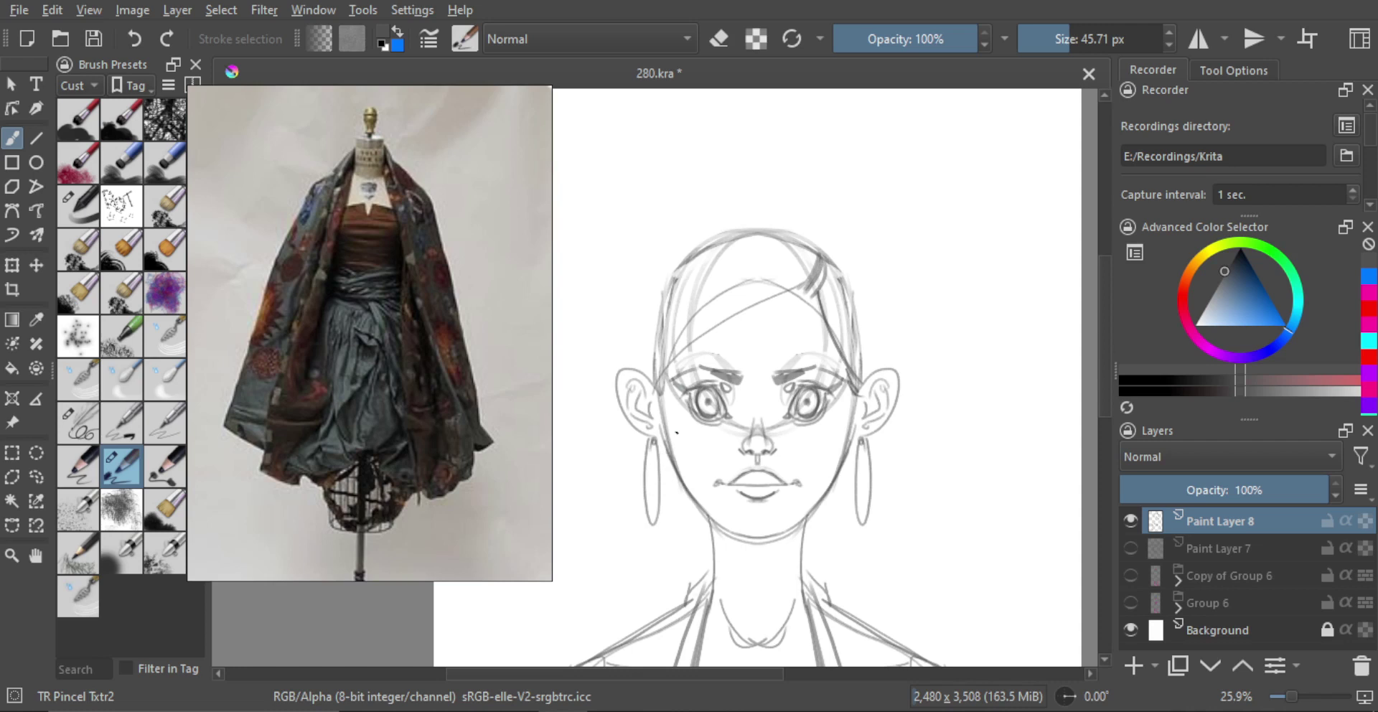
Remove the one-sided hairline and parting, add a new paint layer above the bust, and draw a wavy fringe strand on the forehead.
{"action": "scroll", "coordinate": [680, 333], "scroll_direction": "down", "scroll_amount": 3}
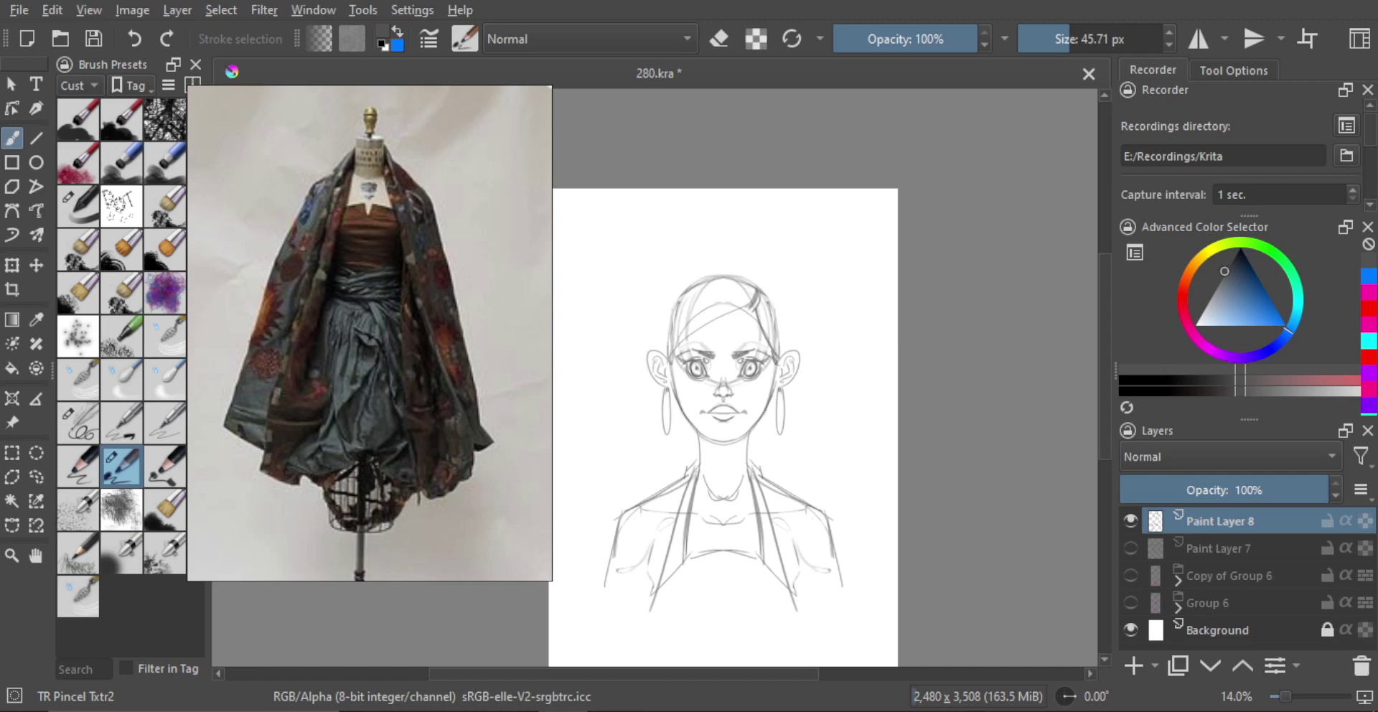
{"action": "key", "text": "ctrl"}
{"action": "left_click", "coordinate": [1133, 665]}
{"action": "scroll", "coordinate": [756, 304], "scroll_direction": "up", "scroll_amount": 1}
{"action": "left_click_drag", "start_coordinate": [756, 304], "coordinate": [732, 345]}
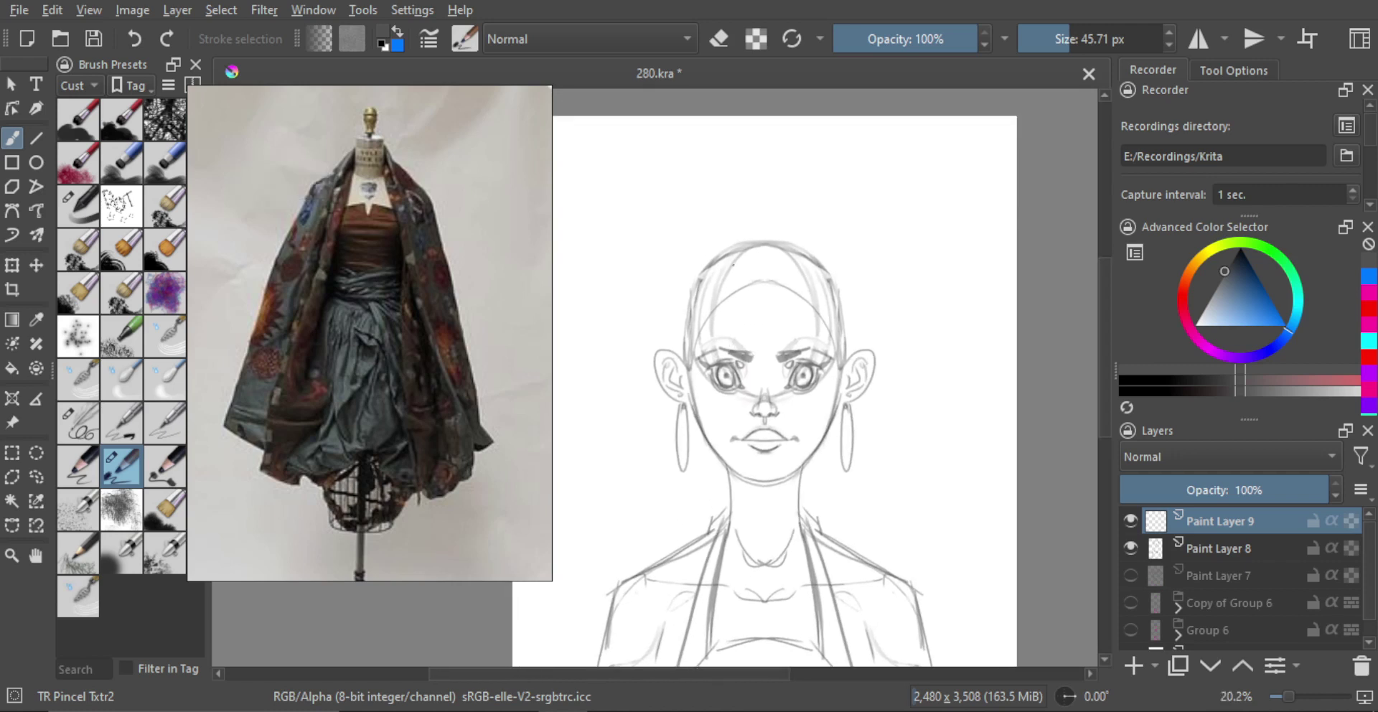
{"action": "mouse_move", "coordinate": [733, 254]}
{"action": "left_mouse_down"}
{"action": "mouse_move", "coordinate": [721, 335]}
{"action": "mouse_move", "coordinate": [727, 326]}
{"action": "left_mouse_up"}
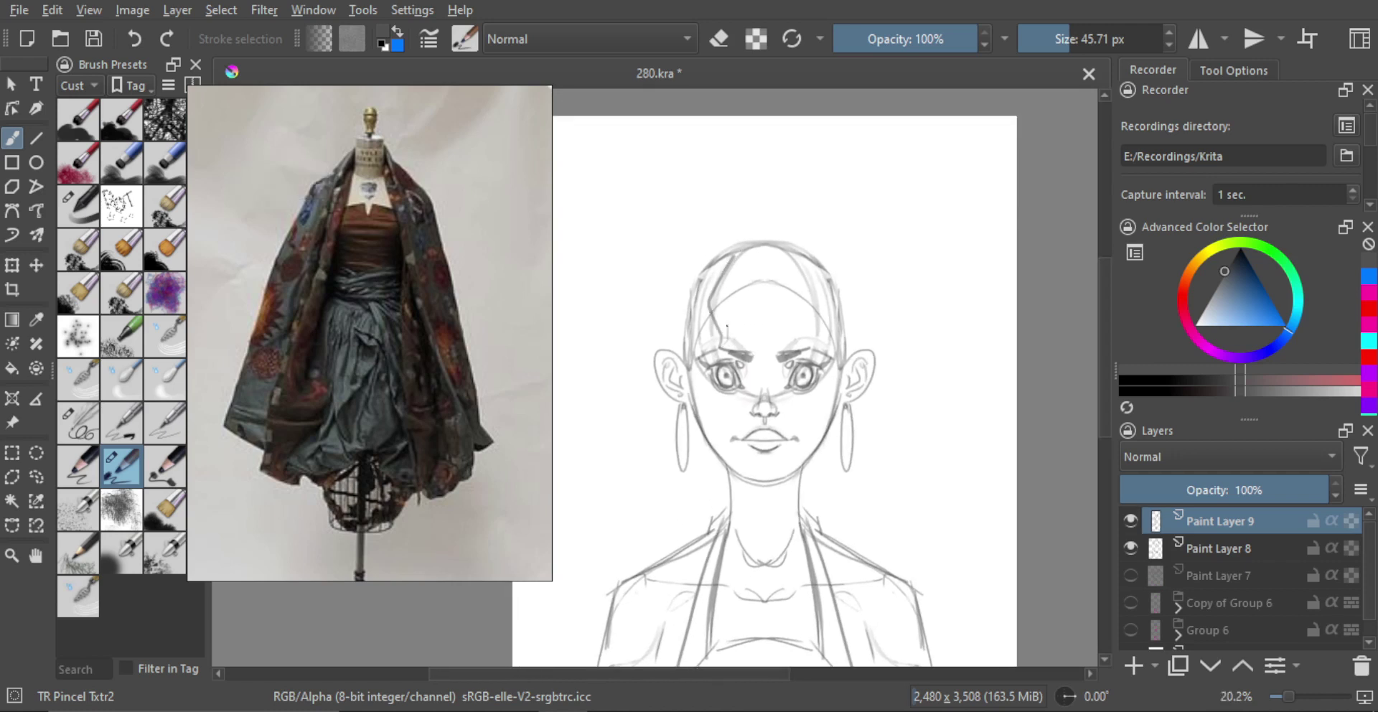
{"action": "mouse_move", "coordinate": [762, 248]}
{"action": "left_mouse_down"}
{"action": "mouse_move", "coordinate": [739, 316]}
{"action": "mouse_move", "coordinate": [772, 344]}
{"action": "left_mouse_up"}
{"action": "key", "text": "ctrl+z"}
Sketch more wavy fringe strands falling from the crown across the forehead and toward the temples.
{"action": "mouse_move", "coordinate": [752, 252]}
{"action": "left_mouse_down"}
{"action": "mouse_move", "coordinate": [769, 365]}
{"action": "mouse_move", "coordinate": [780, 252]}
{"action": "left_mouse_up"}
{"action": "mouse_move", "coordinate": [779, 252]}
{"action": "left_mouse_down"}
{"action": "mouse_move", "coordinate": [782, 335]}
{"action": "mouse_move", "coordinate": [818, 354]}
{"action": "mouse_move", "coordinate": [806, 262]}
{"action": "mouse_move", "coordinate": [841, 362]}
{"action": "left_mouse_up"}
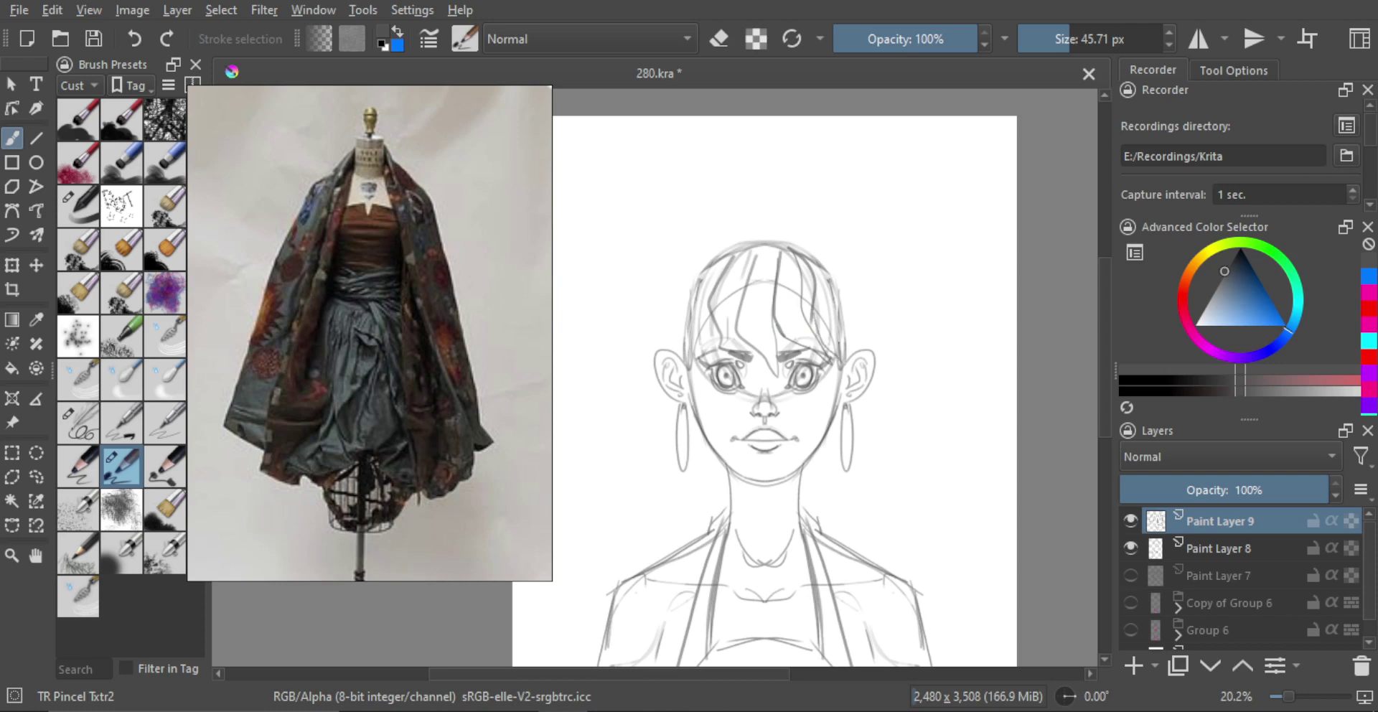
{"action": "mouse_move", "coordinate": [811, 273]}
{"action": "left_mouse_down"}
{"action": "mouse_move", "coordinate": [848, 359]}
{"action": "mouse_move", "coordinate": [823, 288]}
{"action": "left_mouse_up"}
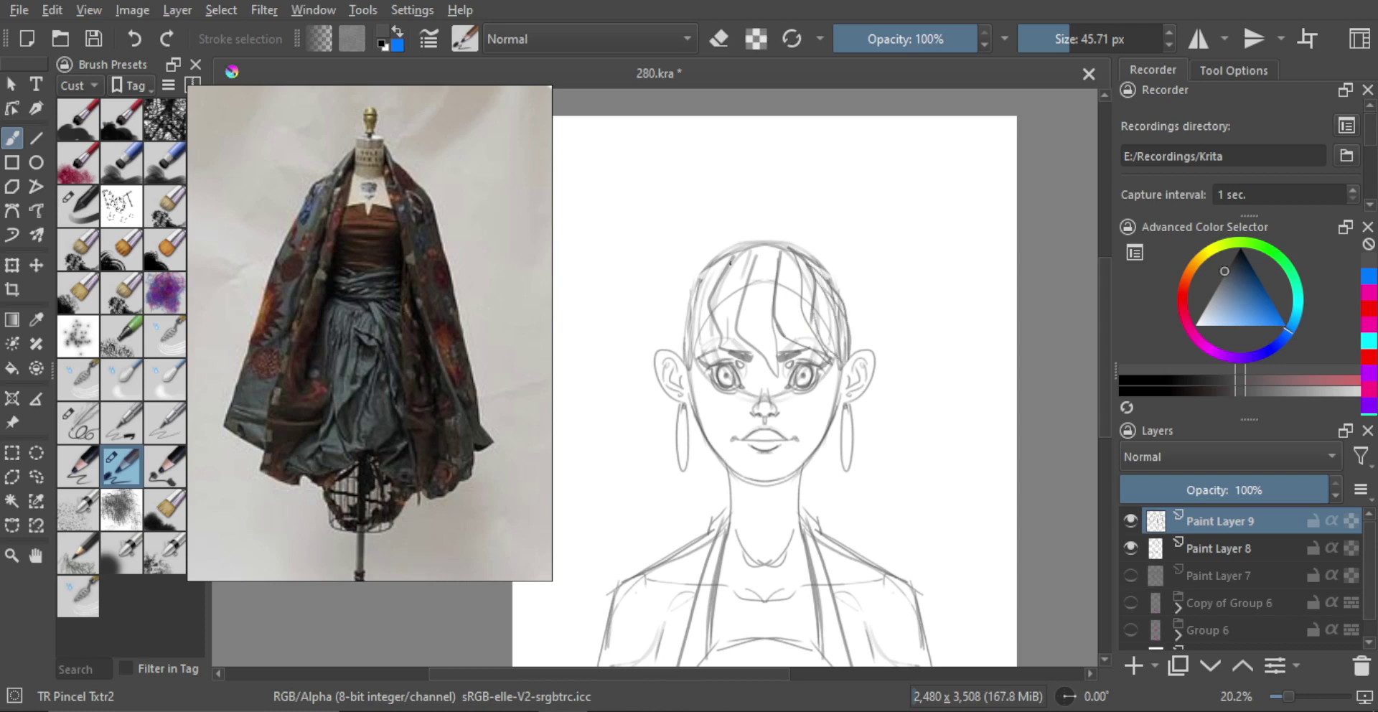
{"action": "left_click_drag", "start_coordinate": [735, 257], "coordinate": [731, 355]}
{"action": "left_click_drag", "start_coordinate": [748, 257], "coordinate": [732, 309]}
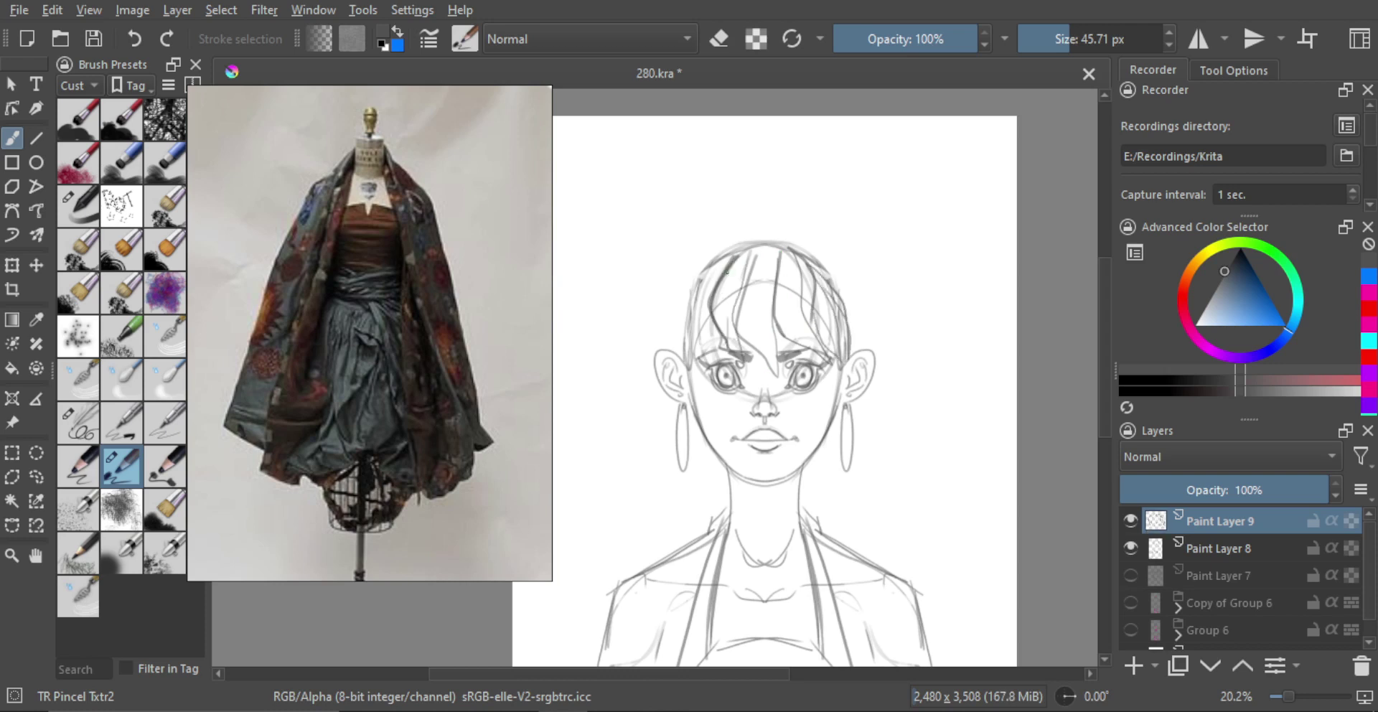
Outline the pulled-back hair with a jagged contour around the skull, undoing unsatisfactory strokes.
{"action": "mouse_move", "coordinate": [742, 251]}
{"action": "left_mouse_down"}
{"action": "mouse_move", "coordinate": [696, 313]}
{"action": "mouse_move", "coordinate": [709, 357]}
{"action": "left_mouse_up"}
{"action": "key", "text": "ctrl+z"}
{"action": "key", "text": "ctrl+z"}
{"action": "mouse_move", "coordinate": [729, 245]}
{"action": "left_mouse_down"}
{"action": "mouse_move", "coordinate": [700, 366]}
{"action": "mouse_move", "coordinate": [716, 317]}
{"action": "mouse_move", "coordinate": [688, 369]}
{"action": "left_mouse_up"}
{"action": "left_click_drag", "start_coordinate": [688, 369], "coordinate": [695, 292]}
{"action": "mouse_move", "coordinate": [732, 253]}
{"action": "left_mouse_down"}
{"action": "mouse_move", "coordinate": [784, 245]}
{"action": "mouse_move", "coordinate": [728, 263]}
{"action": "mouse_move", "coordinate": [746, 247]}
{"action": "mouse_move", "coordinate": [715, 247]}
{"action": "mouse_move", "coordinate": [749, 223]}
{"action": "mouse_move", "coordinate": [785, 233]}
{"action": "mouse_move", "coordinate": [846, 278]}
{"action": "mouse_move", "coordinate": [822, 255]}
{"action": "mouse_move", "coordinate": [855, 318]}
{"action": "left_mouse_up"}
{"action": "key", "text": "ctrl+z"}
{"action": "key", "text": "ctrl+z"}
{"action": "key", "text": "ctrl+z"}
{"action": "mouse_move", "coordinate": [714, 248]}
{"action": "left_mouse_down"}
{"action": "mouse_move", "coordinate": [696, 304]}
{"action": "mouse_move", "coordinate": [679, 331]}
{"action": "left_mouse_up"}
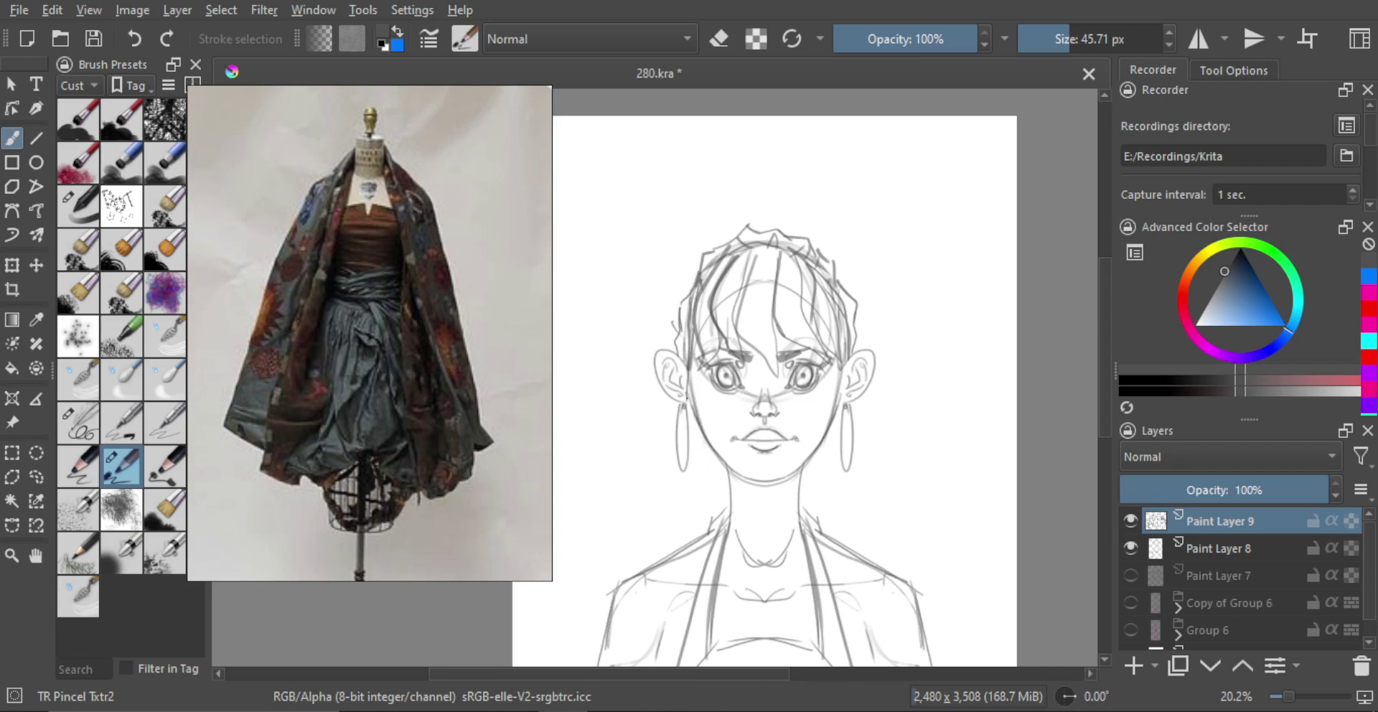
Draw long thin strands hanging in front of both ears down to jaw level.
{"action": "mouse_move", "coordinate": [687, 394]}
{"action": "left_mouse_down"}
{"action": "mouse_move", "coordinate": [696, 485]}
{"action": "mouse_move", "coordinate": [696, 345]}
{"action": "left_mouse_up"}
{"action": "key", "text": "ctrl+z"}
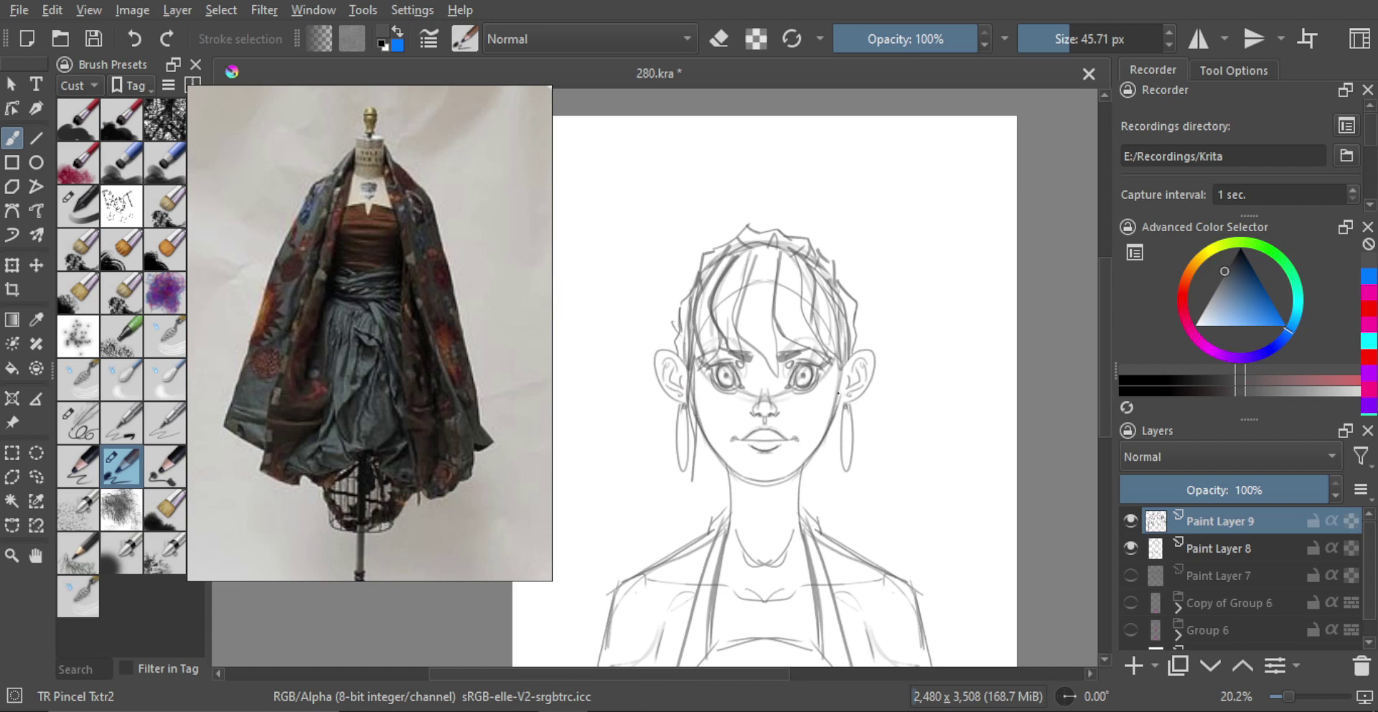
{"action": "mouse_move", "coordinate": [830, 371]}
{"action": "left_mouse_down"}
{"action": "mouse_move", "coordinate": [828, 475]}
{"action": "mouse_move", "coordinate": [836, 381]}
{"action": "left_mouse_up"}
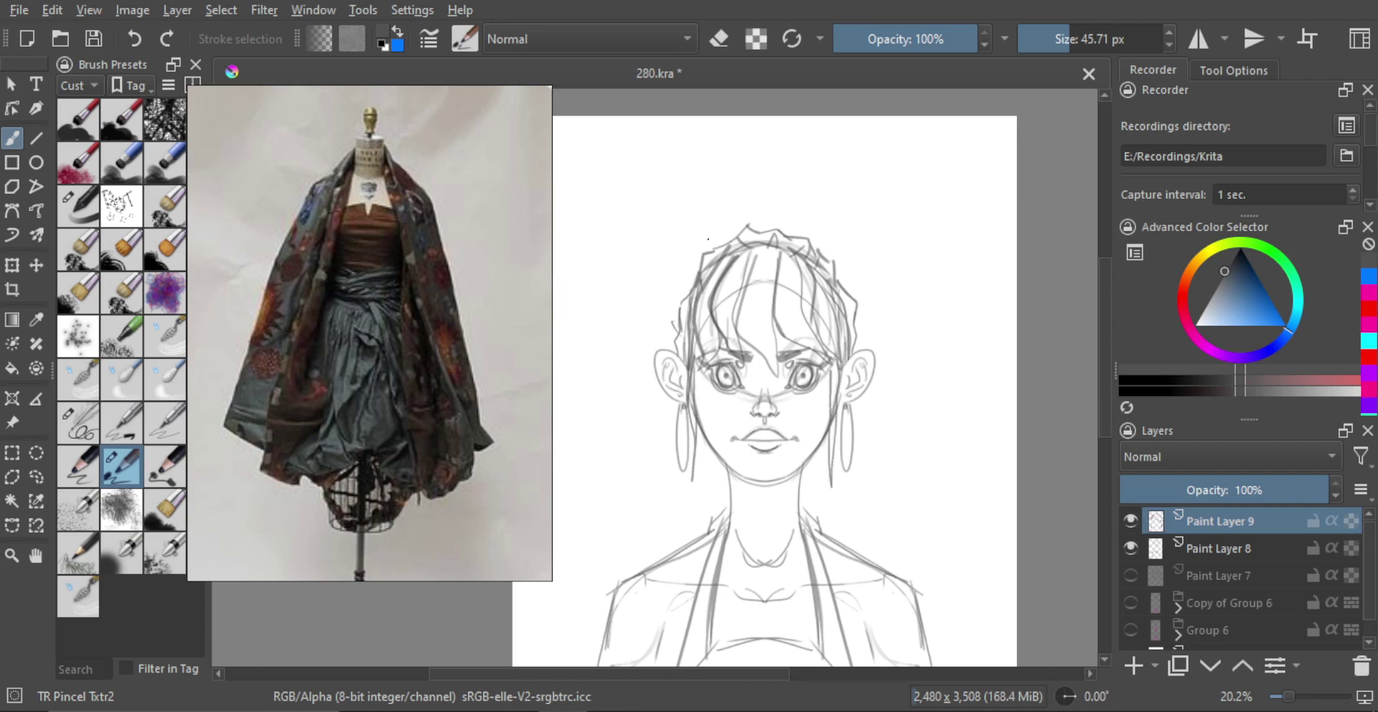
Undo the wide first topknot and sketch a narrower bun with a gathered base on the crown.
{"action": "mouse_move", "coordinate": [714, 241]}
{"action": "left_mouse_down"}
{"action": "mouse_move", "coordinate": [797, 197]}
{"action": "mouse_move", "coordinate": [833, 244]}
{"action": "mouse_move", "coordinate": [816, 266]}
{"action": "left_mouse_up"}
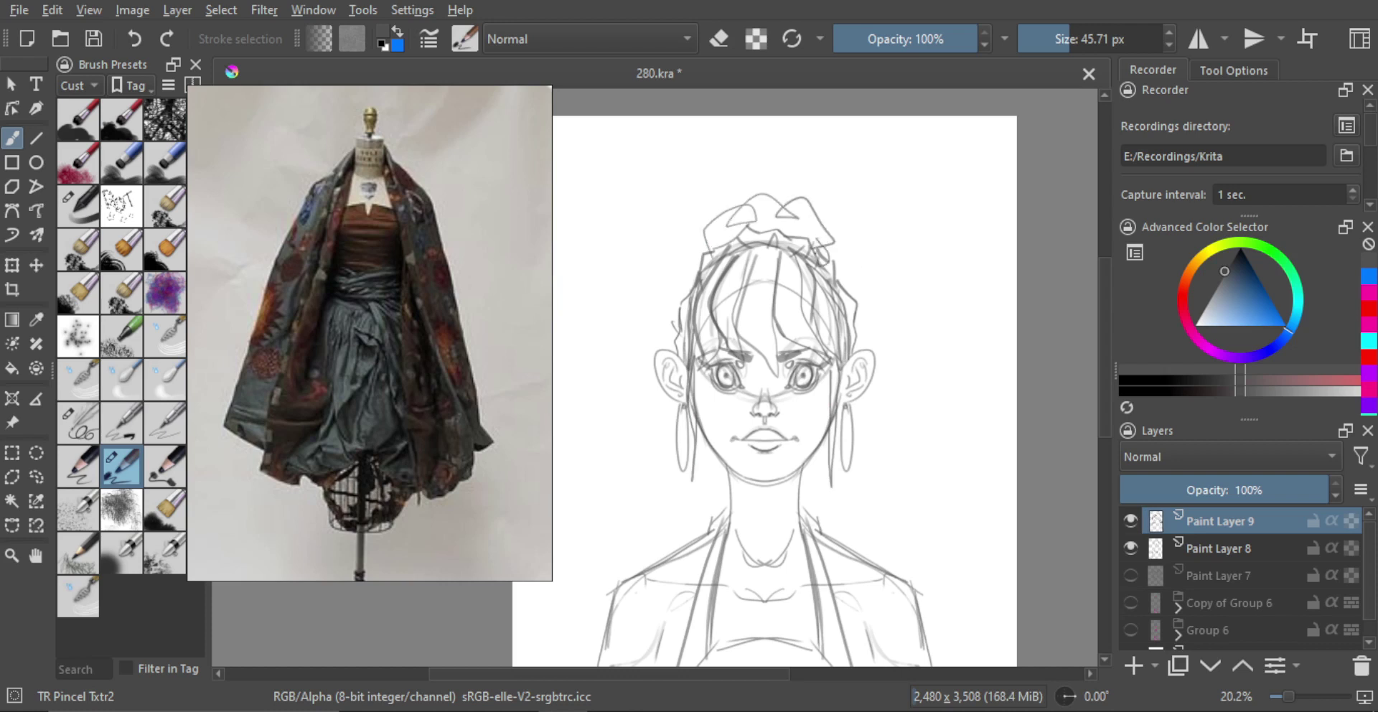
{"action": "key", "text": "ctrl+z"}
{"action": "key", "text": "ctrl+z"}
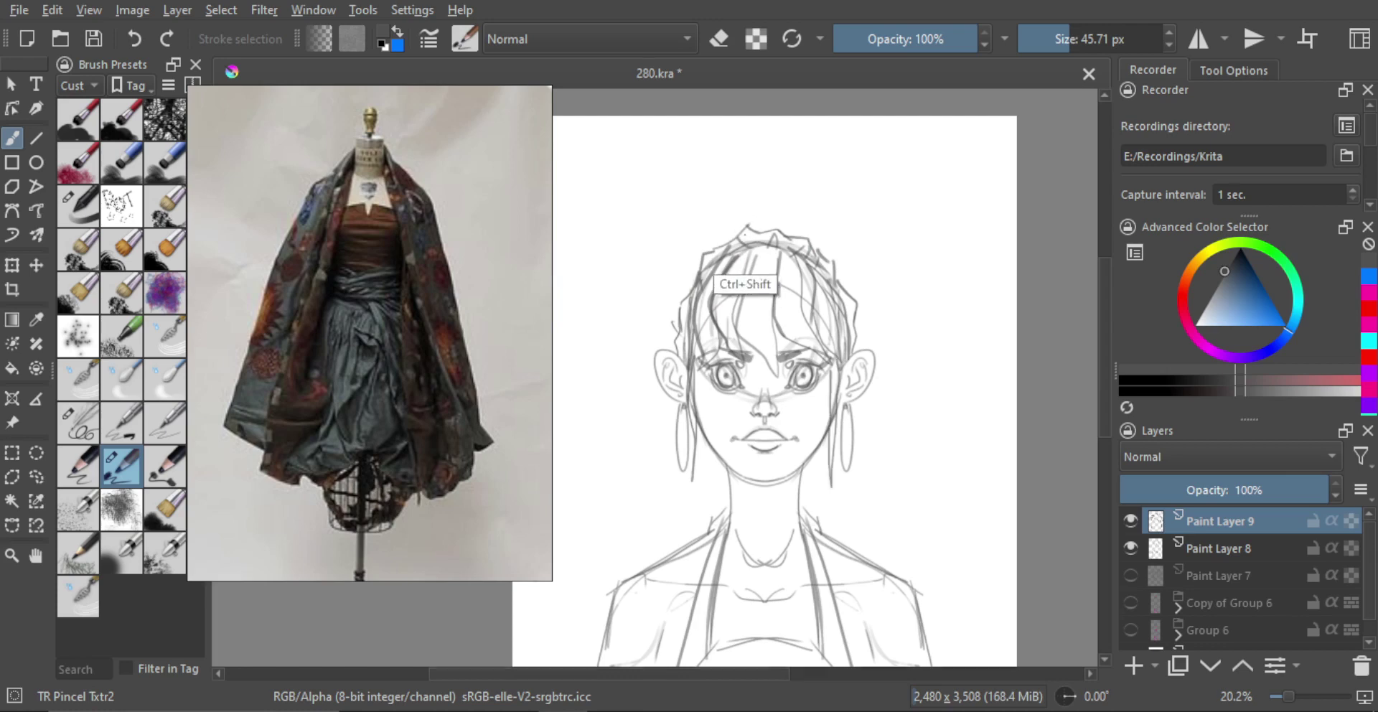
{"action": "mouse_move", "coordinate": [732, 238]}
{"action": "left_mouse_down"}
{"action": "mouse_move", "coordinate": [714, 206]}
{"action": "mouse_move", "coordinate": [758, 206]}
{"action": "mouse_move", "coordinate": [771, 171]}
{"action": "mouse_move", "coordinate": [774, 206]}
{"action": "mouse_move", "coordinate": [816, 226]}
{"action": "mouse_move", "coordinate": [787, 242]}
{"action": "left_mouse_up"}
{"action": "mouse_move", "coordinate": [735, 246]}
{"action": "left_mouse_down"}
{"action": "mouse_move", "coordinate": [727, 237]}
{"action": "mouse_move", "coordinate": [758, 221]}
{"action": "left_mouse_up"}
{"action": "mouse_move", "coordinate": [797, 228]}
{"action": "left_mouse_down"}
{"action": "mouse_move", "coordinate": [734, 236]}
{"action": "mouse_move", "coordinate": [800, 230]}
{"action": "mouse_move", "coordinate": [800, 323]}
{"action": "mouse_move", "coordinate": [816, 293]}
{"action": "mouse_move", "coordinate": [791, 263]}
{"action": "left_mouse_up"}
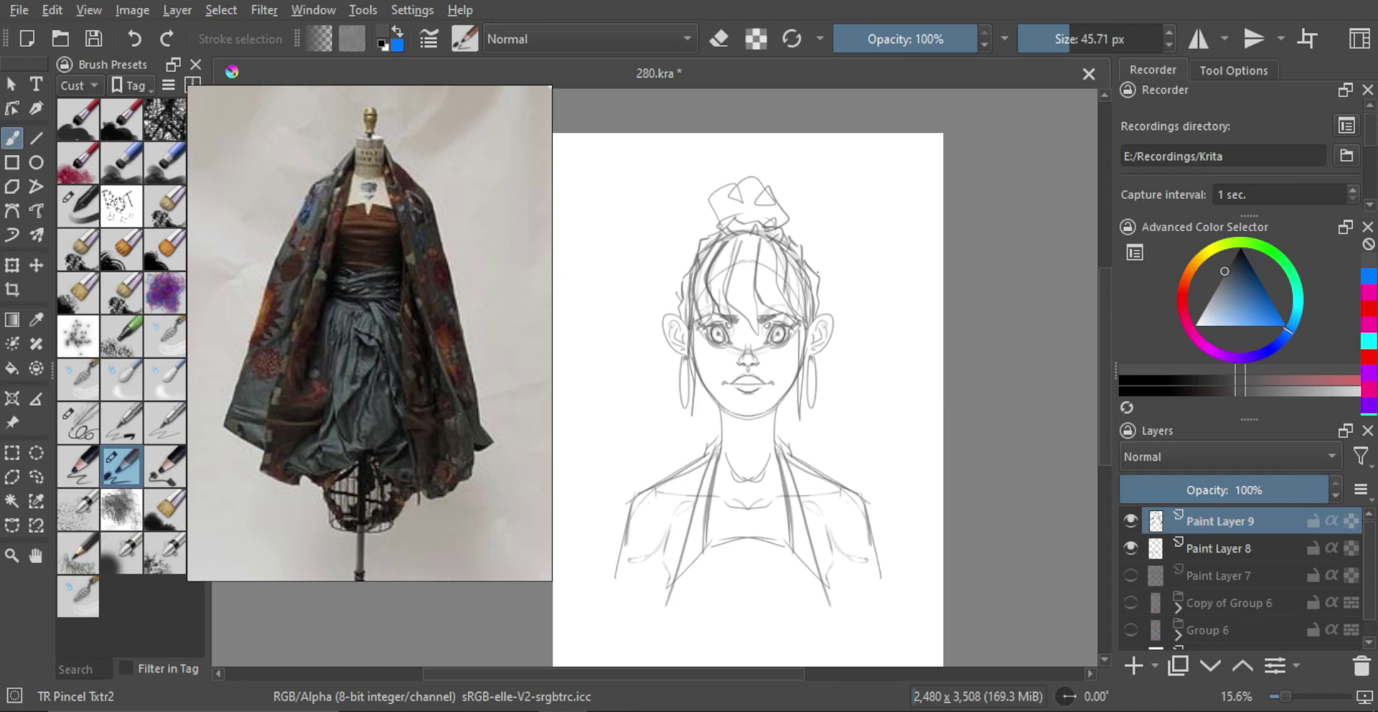
Hide the topknot hairstyle layer and add a new paint layer above it for another hairstyle.
{"action": "left_click", "coordinate": [1130, 520]}
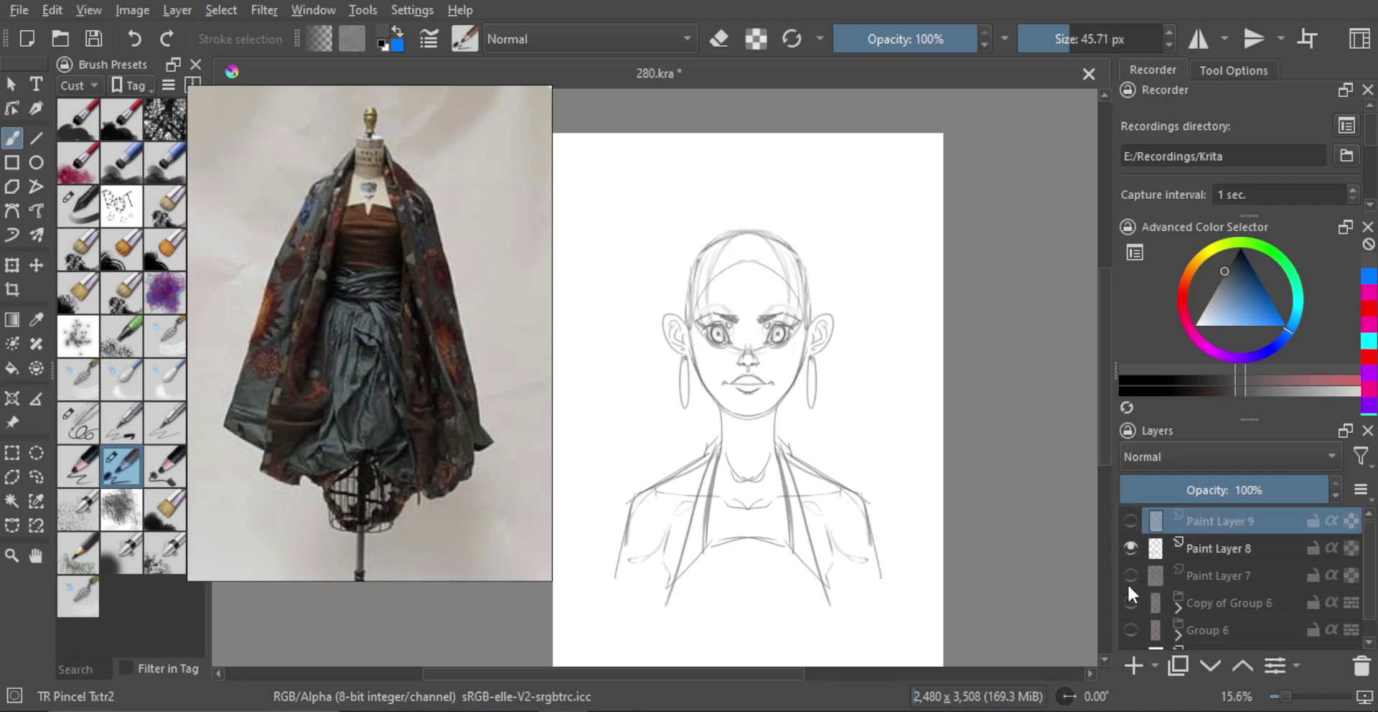
{"action": "left_click", "coordinate": [1131, 665]}
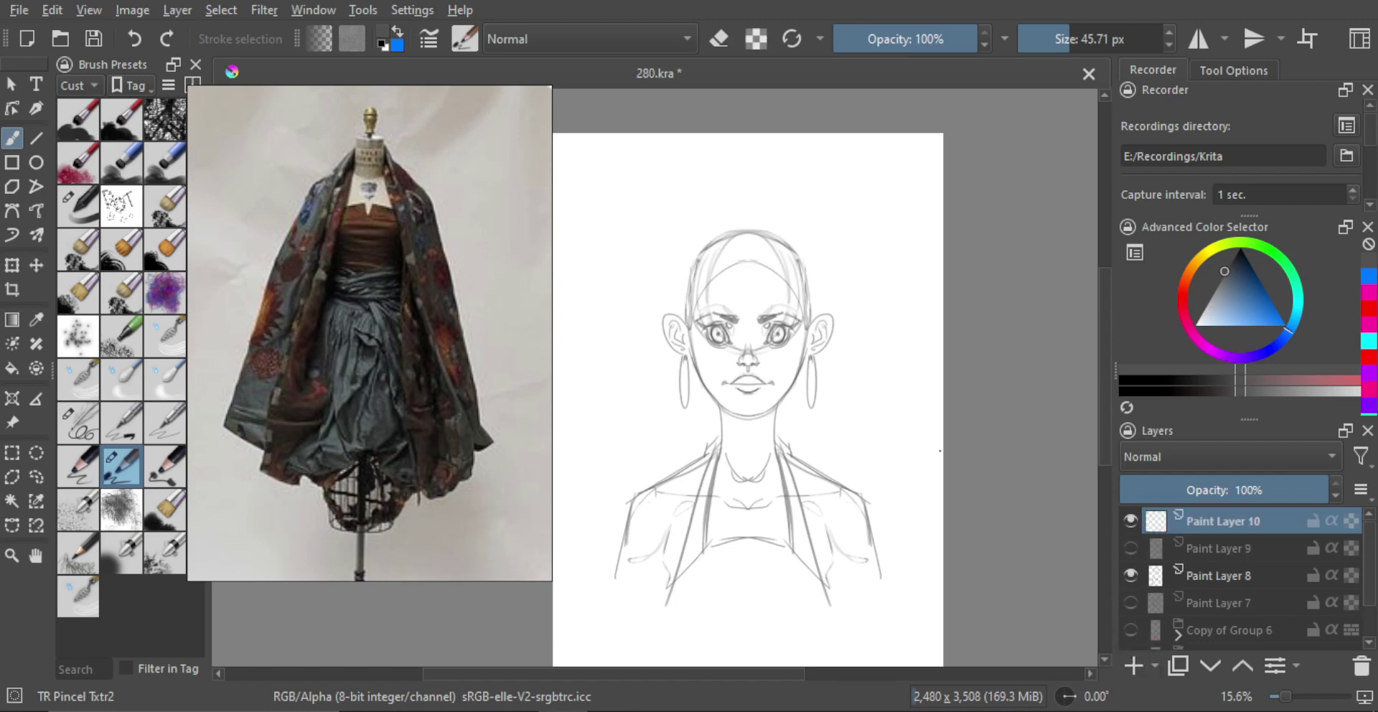
{"action": "scroll", "coordinate": [673, 439], "scroll_direction": "up", "scroll_amount": 2, "text": "ctrl"}
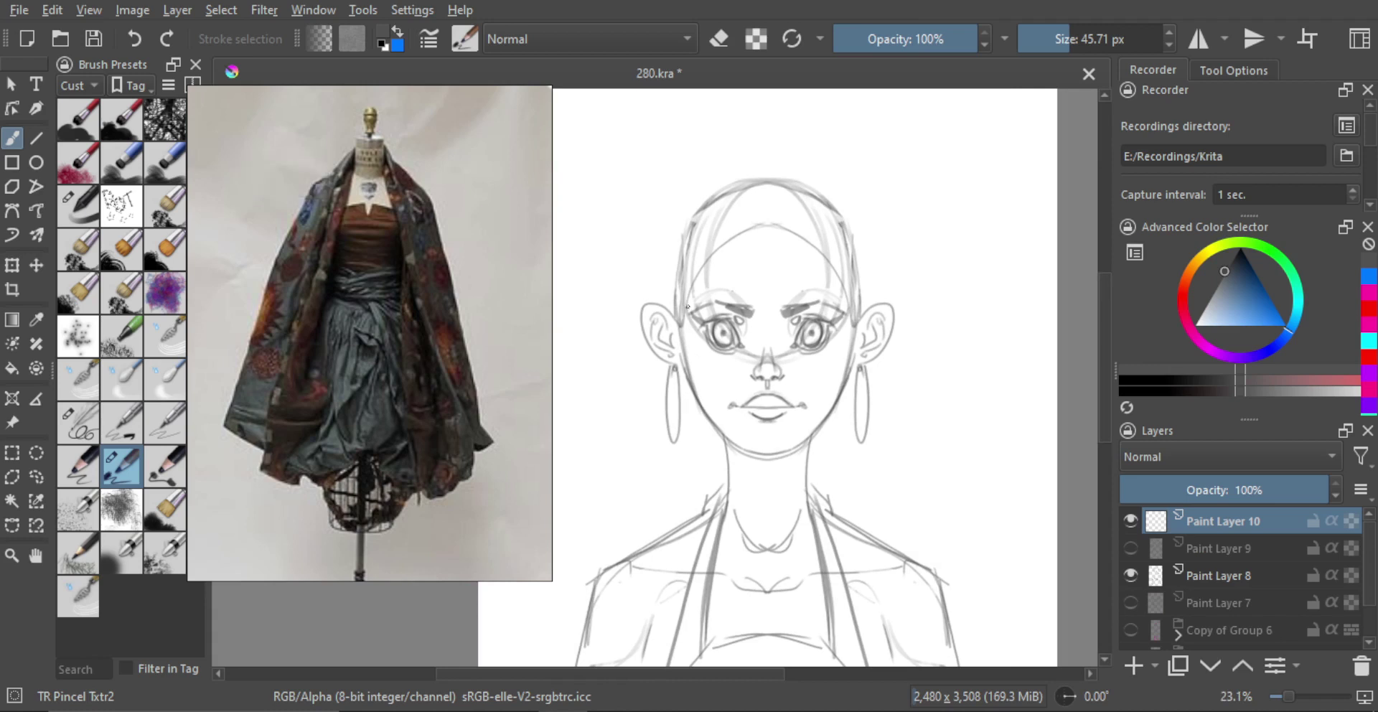
Try long straight side locks running from the temple past the jaw on the new layer.
{"action": "left_click_drag", "start_coordinate": [682, 316], "coordinate": [687, 470]}
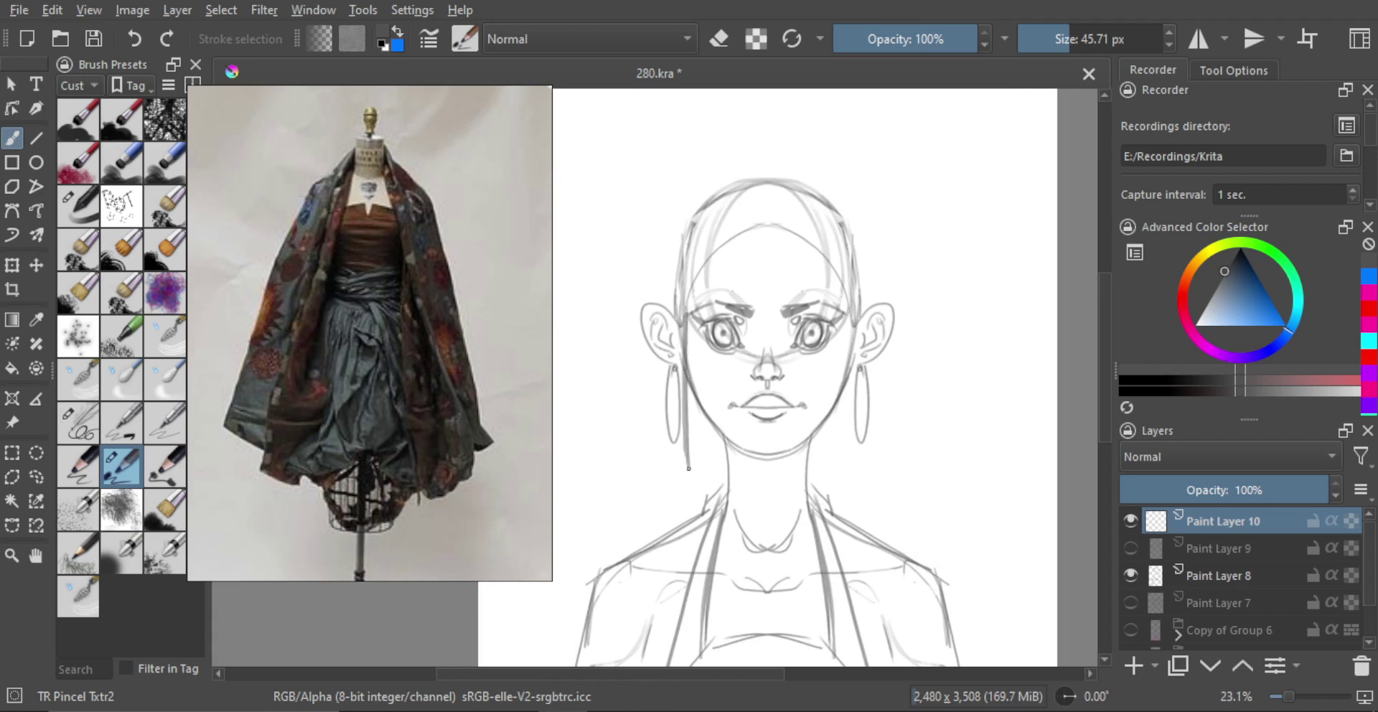
{"action": "key", "text": "ctrl+z"}
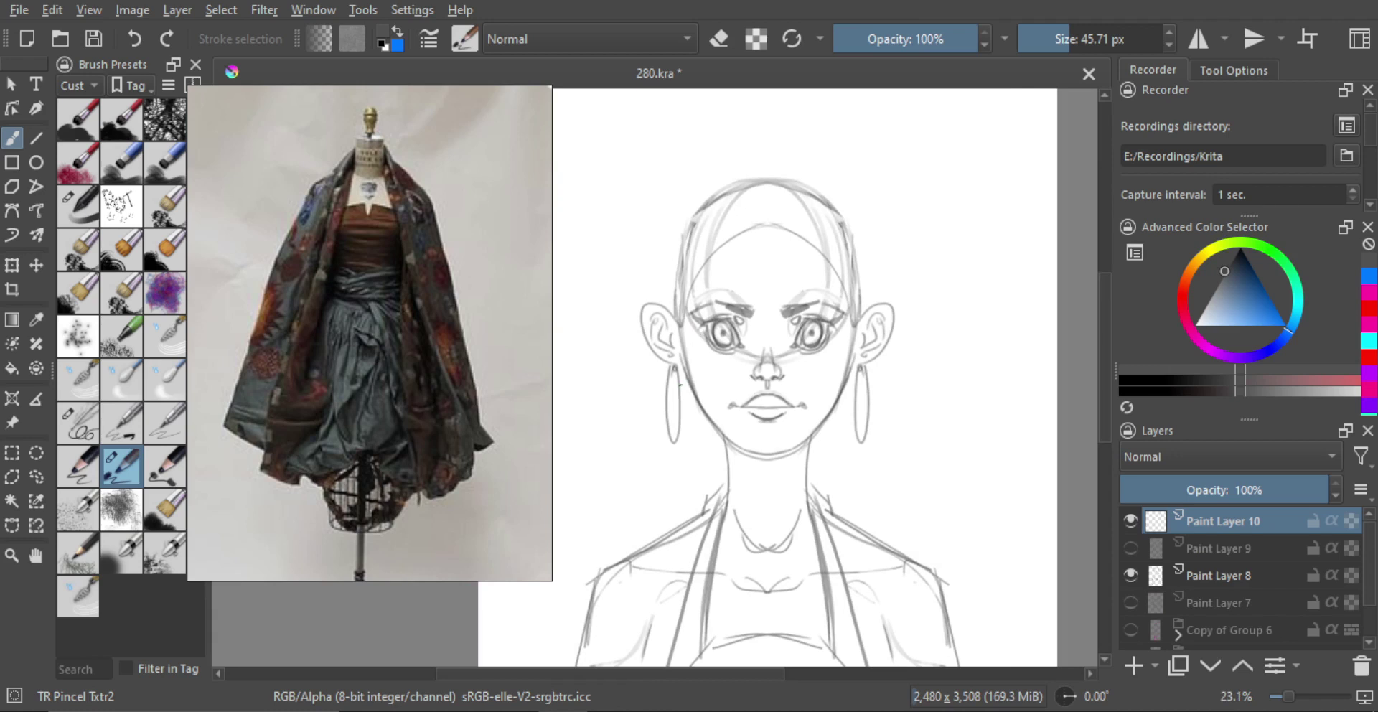
{"action": "left_click_drag", "start_coordinate": [695, 319], "coordinate": [691, 383]}
{"action": "key", "text": "ctrl+z"}
{"action": "key", "text": "ctrl+z"}
{"action": "left_click_drag", "start_coordinate": [686, 307], "coordinate": [695, 473]}
{"action": "left_click_drag", "start_coordinate": [684, 380], "coordinate": [685, 310]}
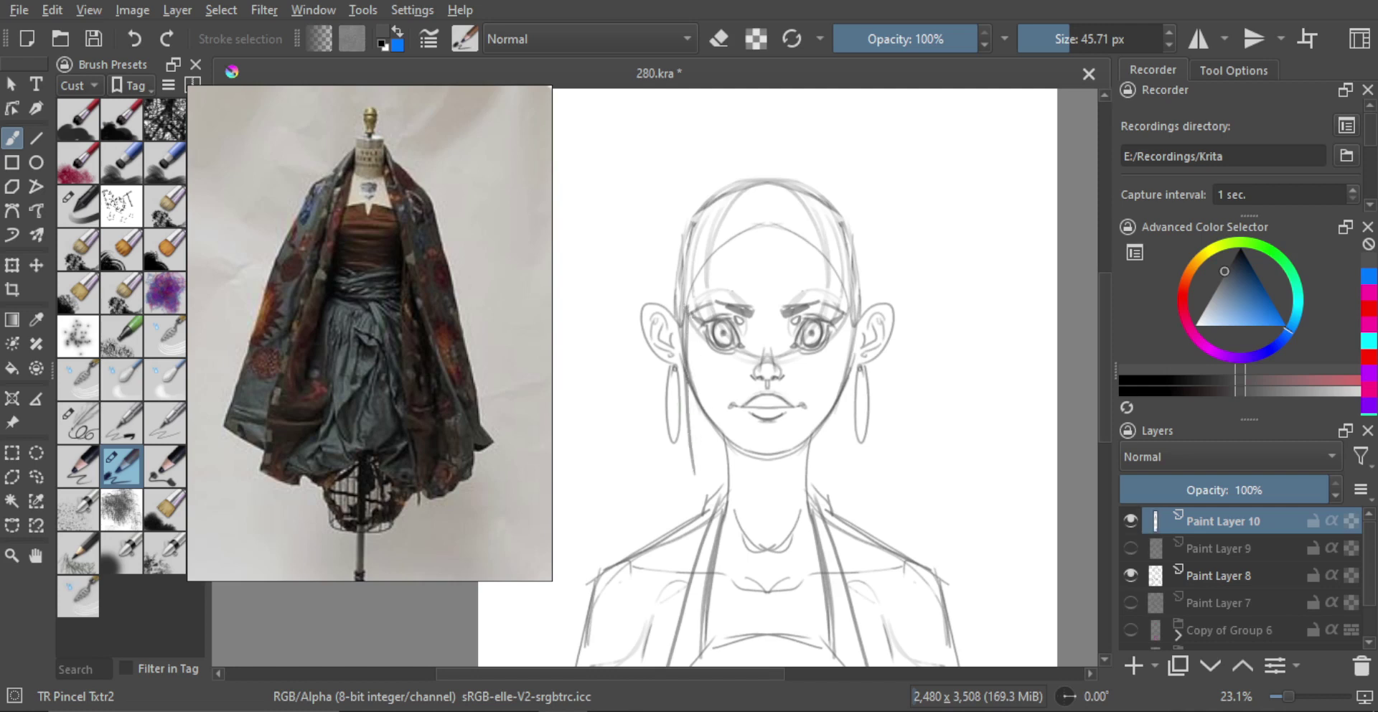
{"action": "mouse_move", "coordinate": [852, 319]}
{"action": "left_mouse_down"}
{"action": "mouse_move", "coordinate": [847, 463]}
{"action": "mouse_move", "coordinate": [849, 343]}
{"action": "left_mouse_up"}
{"action": "key", "text": "ctrl+z"}
{"action": "key", "text": "ctrl+z"}
{"action": "key", "text": "ctrl+z"}
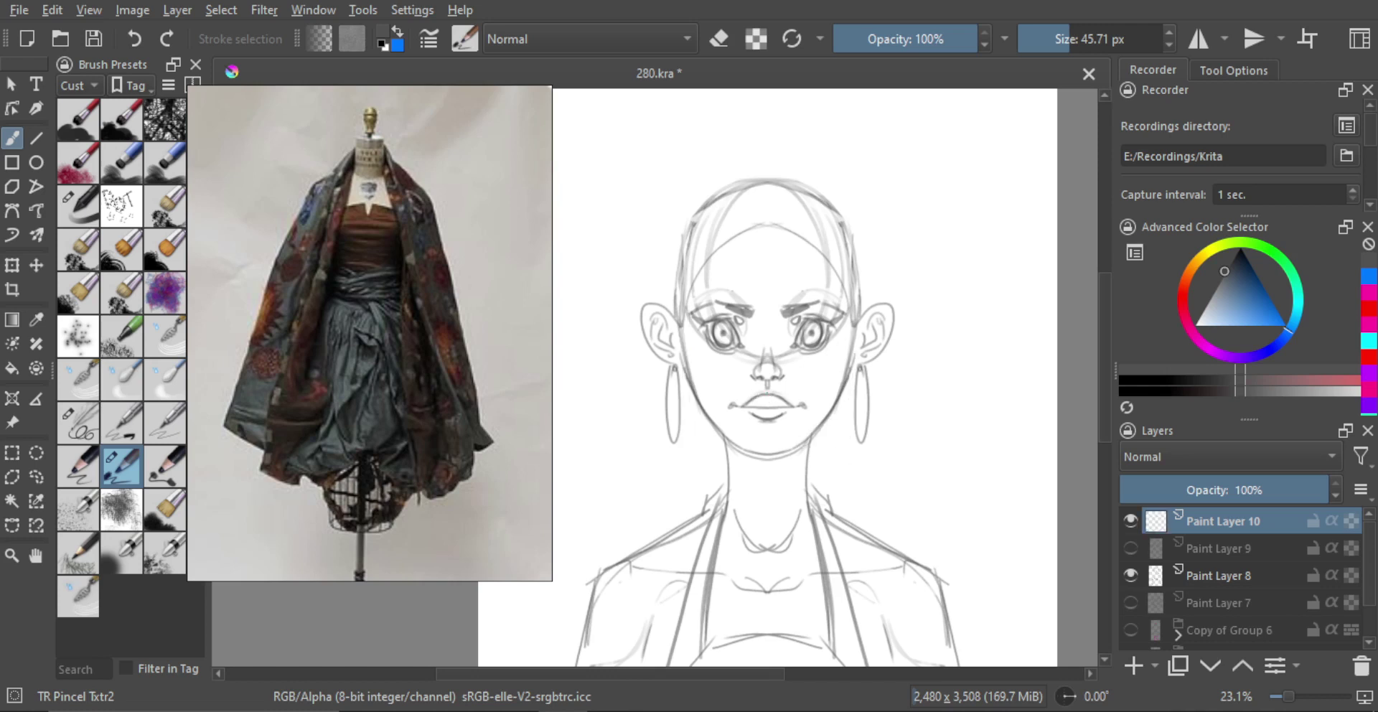
Sketch a short centre parting and curved strands sweeping over the crown, undoing unsatisfactory strokes.
{"action": "left_click_drag", "start_coordinate": [738, 326], "coordinate": [731, 374]}
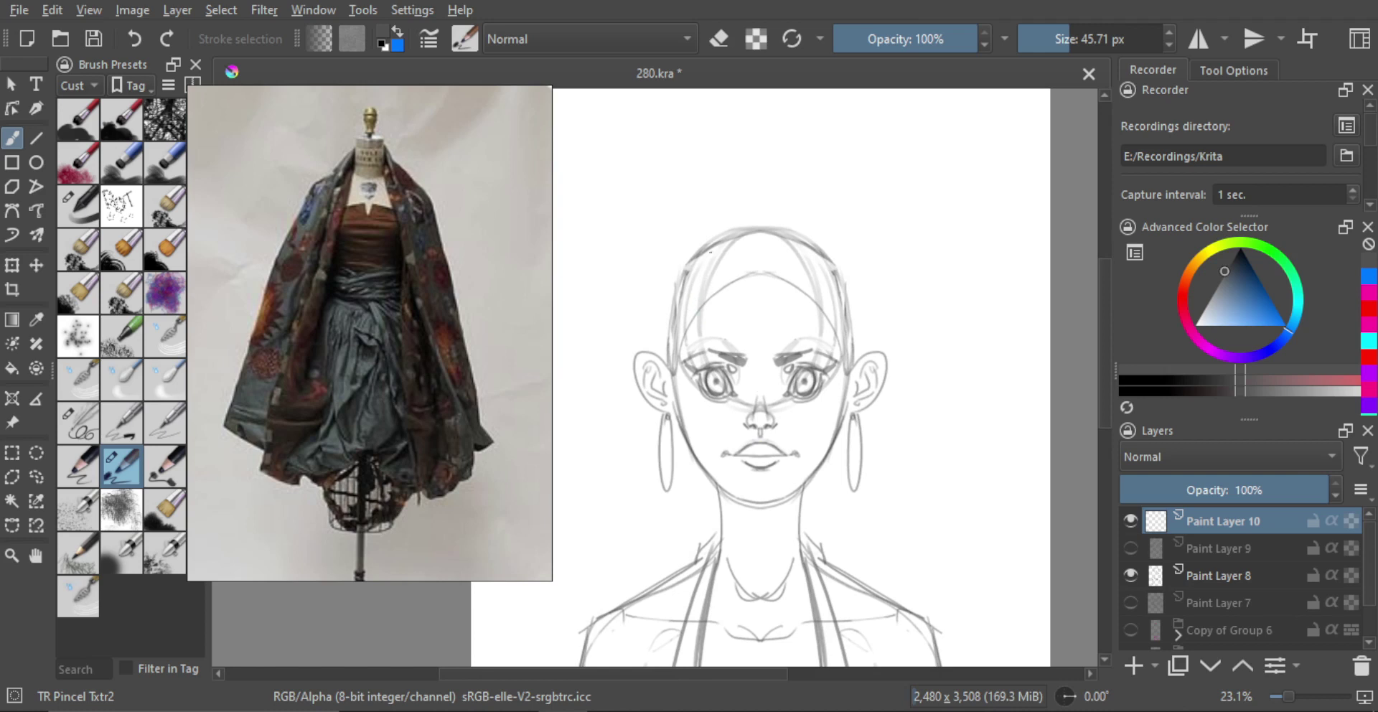
{"action": "left_click_drag", "start_coordinate": [713, 235], "coordinate": [743, 287]}
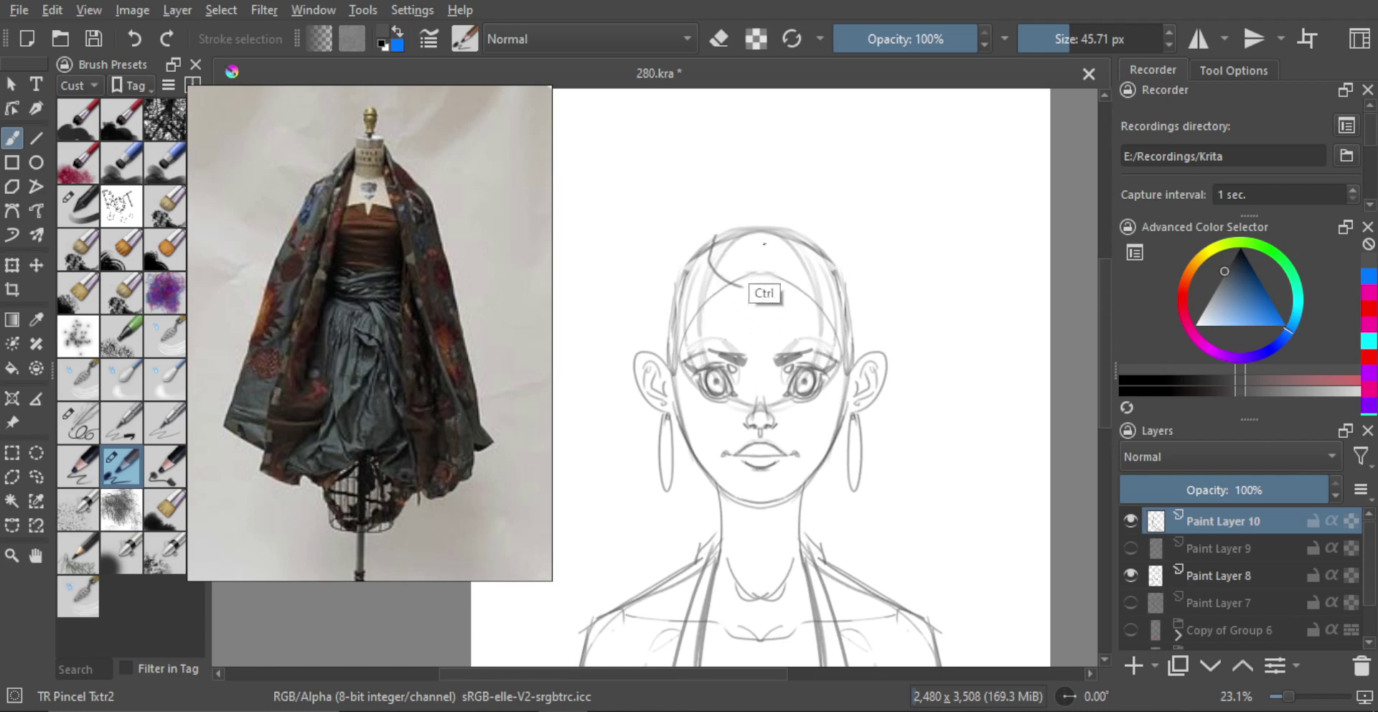
{"action": "mouse_move", "coordinate": [766, 217]}
{"action": "left_mouse_down"}
{"action": "mouse_move", "coordinate": [759, 280]}
{"action": "mouse_move", "coordinate": [774, 287]}
{"action": "left_mouse_up"}
{"action": "key", "text": "ctrl+z"}
{"action": "mouse_move", "coordinate": [766, 219]}
{"action": "left_mouse_down"}
{"action": "mouse_move", "coordinate": [763, 294]}
{"action": "mouse_move", "coordinate": [795, 227]}
{"action": "mouse_move", "coordinate": [773, 292]}
{"action": "mouse_move", "coordinate": [828, 282]}
{"action": "left_mouse_up"}
{"action": "key", "text": "ctrl+z"}
Draw swept-back strands along the hairline at both temples down to the ears, undoing unsatisfactory versions.
{"action": "left_click_drag", "start_coordinate": [700, 259], "coordinate": [727, 307]}
{"action": "key", "text": "ctrl+z"}
{"action": "mouse_move", "coordinate": [689, 260]}
{"action": "left_mouse_down"}
{"action": "mouse_move", "coordinate": [684, 281]}
{"action": "mouse_move", "coordinate": [724, 302]}
{"action": "left_mouse_up"}
{"action": "mouse_move", "coordinate": [724, 302]}
{"action": "left_mouse_down"}
{"action": "mouse_move", "coordinate": [680, 299]}
{"action": "mouse_move", "coordinate": [701, 323]}
{"action": "mouse_move", "coordinate": [663, 347]}
{"action": "mouse_move", "coordinate": [682, 416]}
{"action": "left_mouse_up"}
{"action": "key", "text": "ctrl+z"}
{"action": "key", "text": "ctrl+z"}
{"action": "left_click_drag", "start_coordinate": [668, 369], "coordinate": [662, 388]}
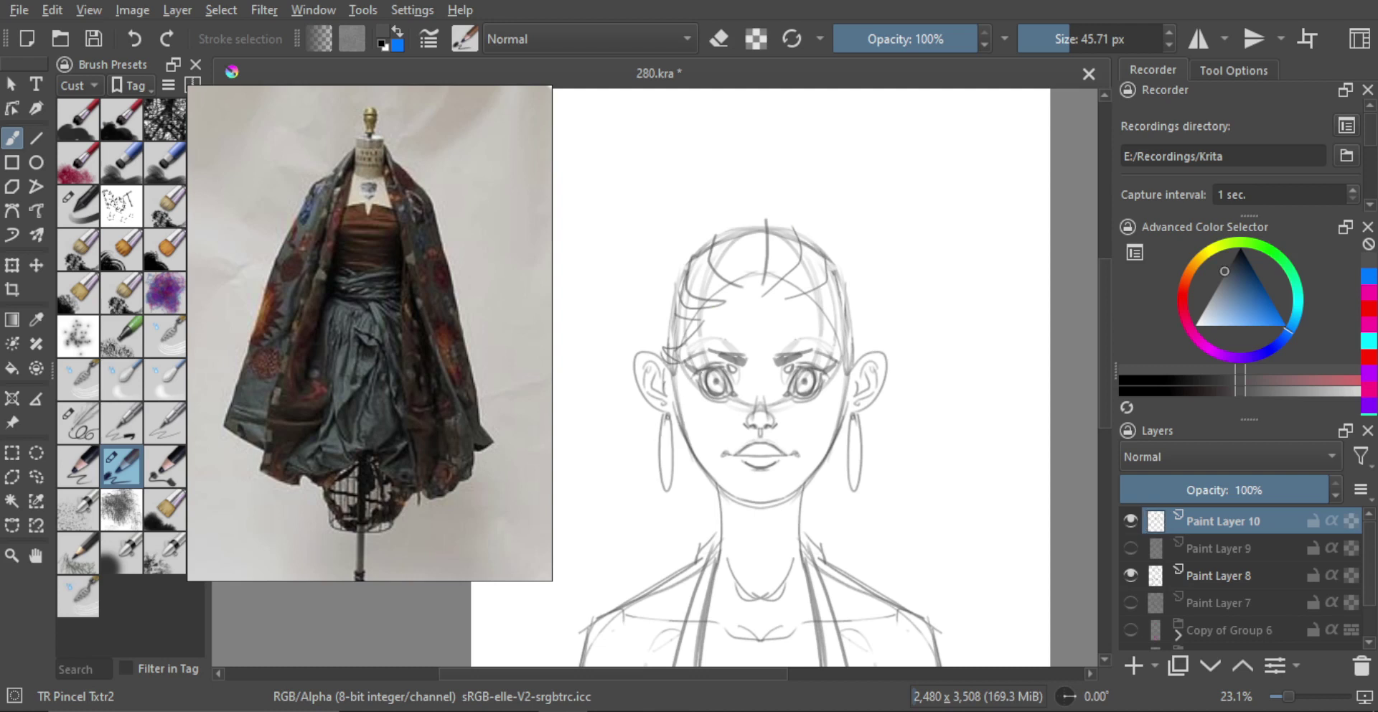
{"action": "mouse_move", "coordinate": [815, 306]}
{"action": "left_mouse_down"}
{"action": "mouse_move", "coordinate": [844, 319]}
{"action": "mouse_move", "coordinate": [846, 395]}
{"action": "left_mouse_up"}
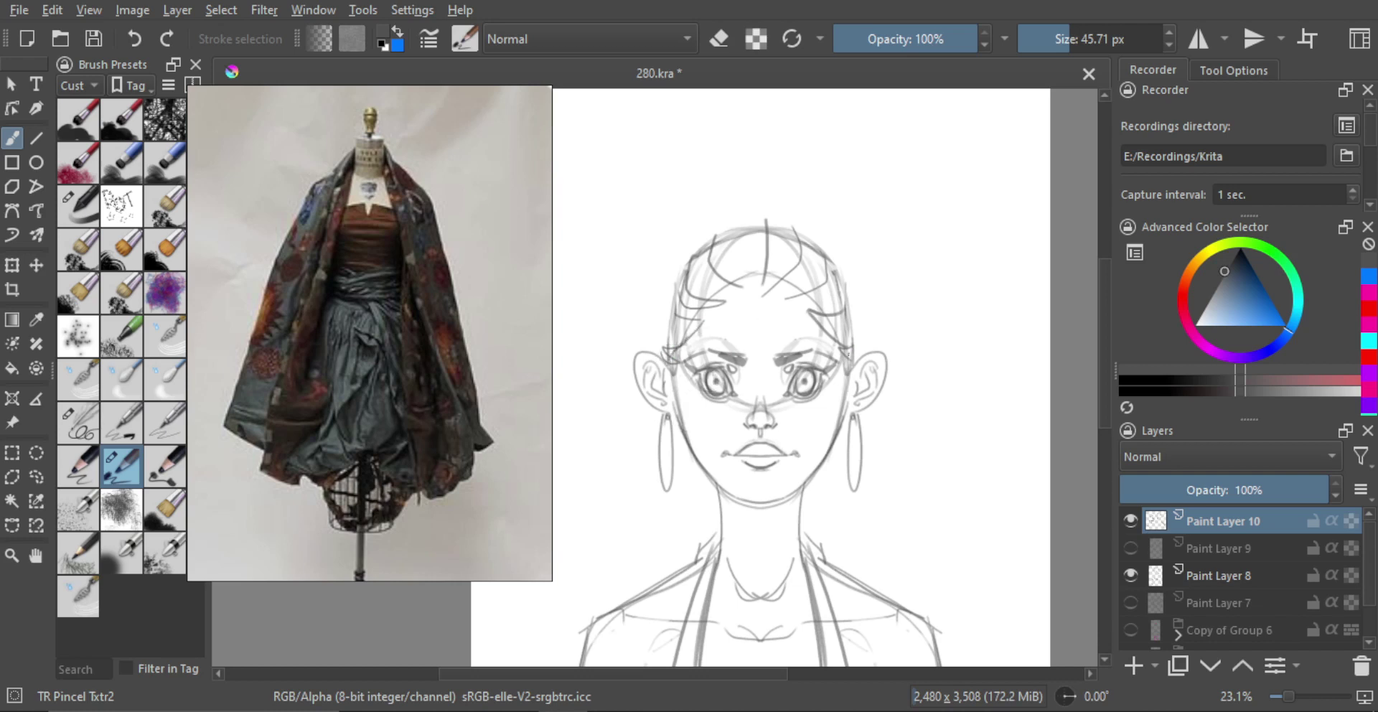
Sketch hair locks behind the earrings to neck level on both sides with jagged, flicked ends, redoing unsatisfactory strokes.
{"action": "scroll", "coordinate": [717, 452], "scroll_direction": "up", "scroll_amount": 1}
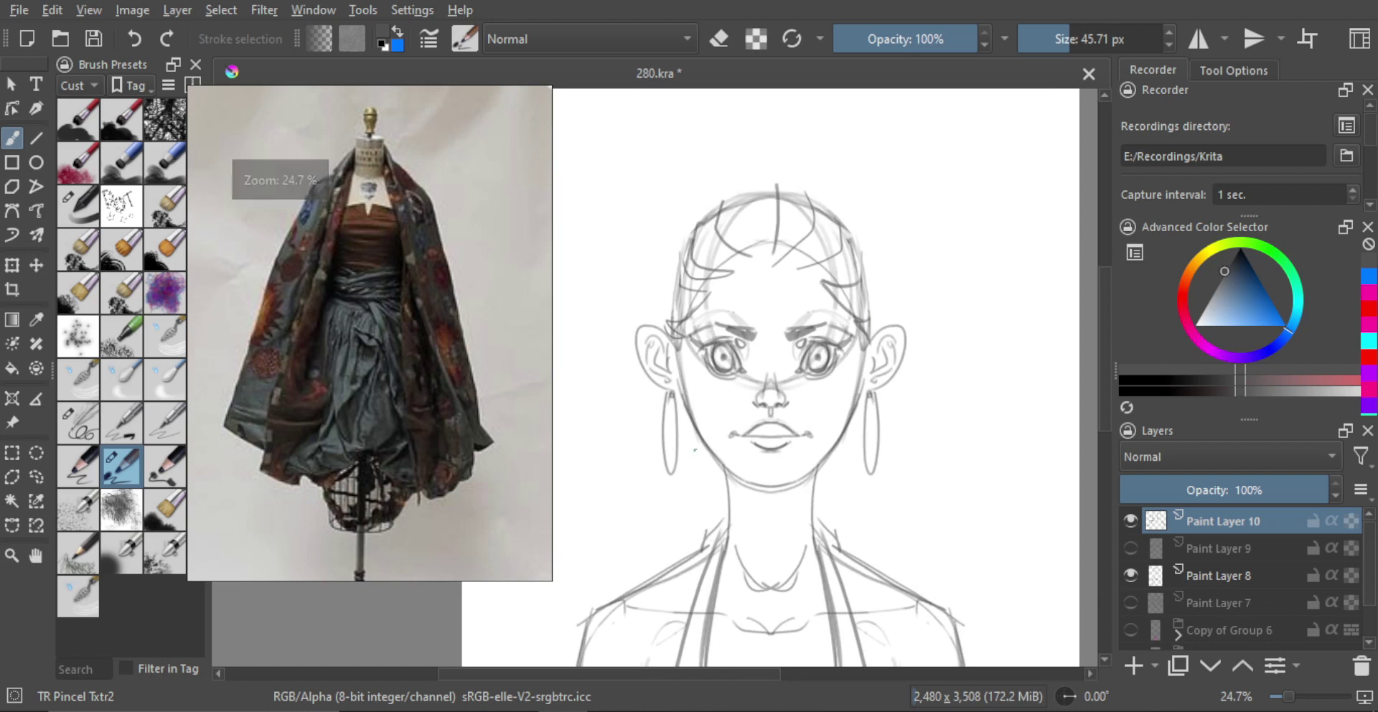
{"action": "mouse_move", "coordinate": [686, 404]}
{"action": "left_mouse_down"}
{"action": "mouse_move", "coordinate": [673, 536]}
{"action": "mouse_move", "coordinate": [695, 512]}
{"action": "left_mouse_up"}
{"action": "key", "text": "ctrl+z"}
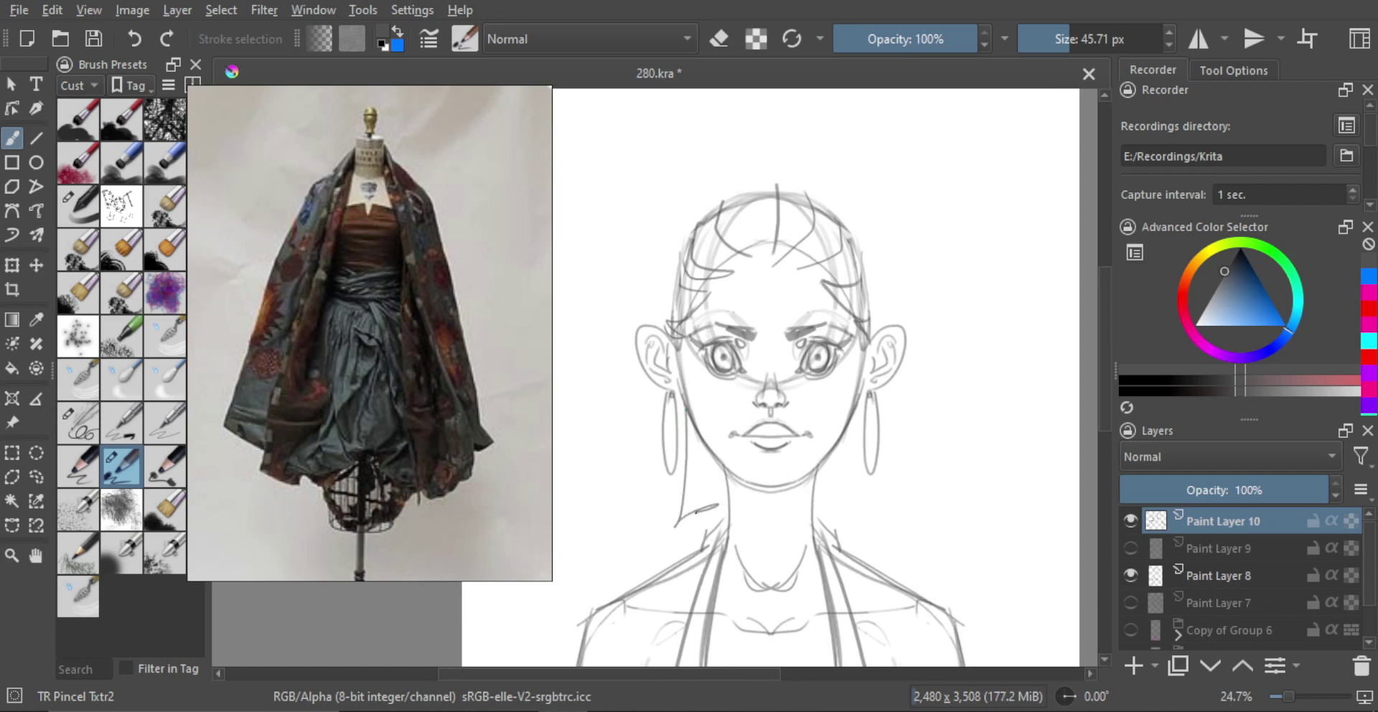
{"action": "key", "text": "ctrl+z"}
{"action": "mouse_move", "coordinate": [683, 409]}
{"action": "left_mouse_down"}
{"action": "mouse_move", "coordinate": [682, 504]}
{"action": "mouse_move", "coordinate": [704, 508]}
{"action": "left_mouse_up"}
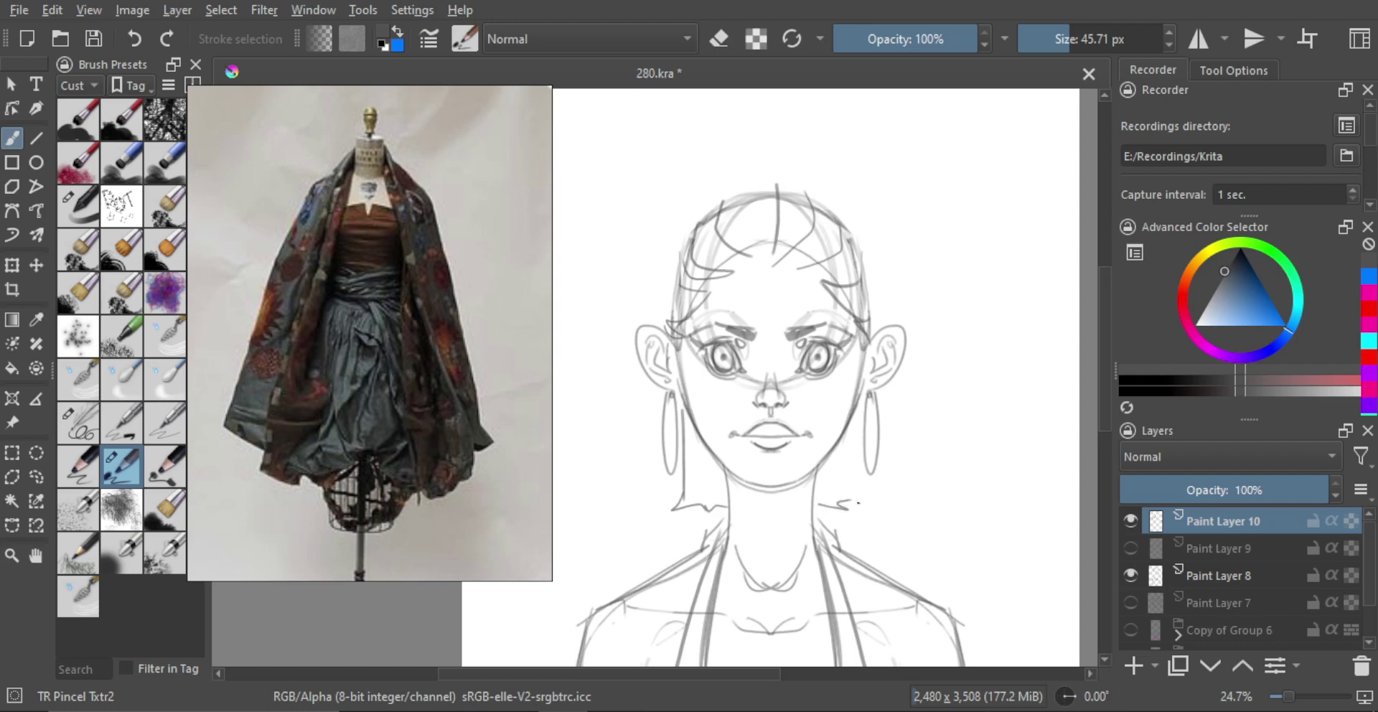
{"action": "key", "text": "ctrl+z"}
{"action": "left_click_drag", "start_coordinate": [813, 503], "coordinate": [848, 506]}
{"action": "mouse_move", "coordinate": [855, 408]}
{"action": "left_mouse_down"}
{"action": "mouse_move", "coordinate": [858, 508]}
{"action": "mouse_move", "coordinate": [875, 528]}
{"action": "mouse_move", "coordinate": [855, 511]}
{"action": "left_mouse_up"}
{"action": "key", "text": "ctrl+z"}
{"action": "key", "text": "ctrl+z"}
{"action": "key", "text": "ctrl+z"}
{"action": "key", "text": "ctrl+z"}
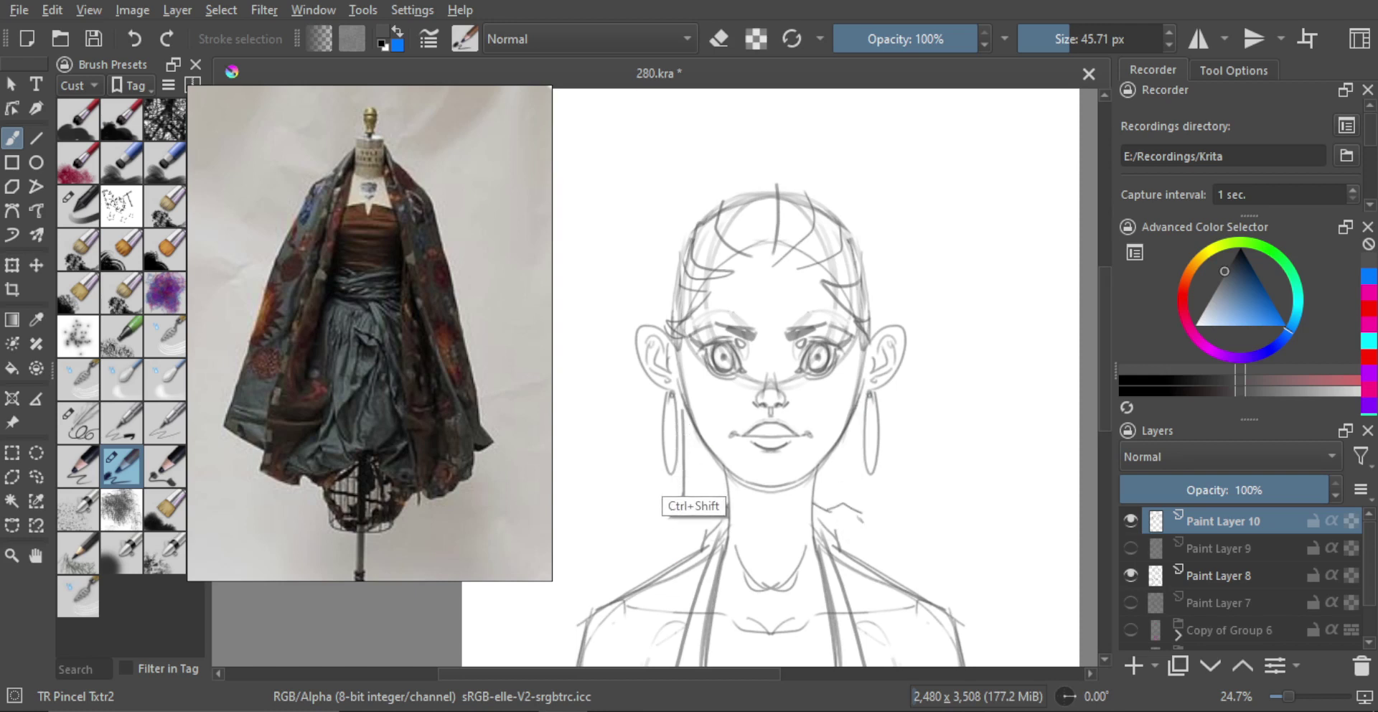
{"action": "key", "text": "ctrl+shift+z"}
Try an outer hair contour down one side of the head from crown to ear.
{"action": "left_click_drag", "start_coordinate": [757, 328], "coordinate": [747, 317]}
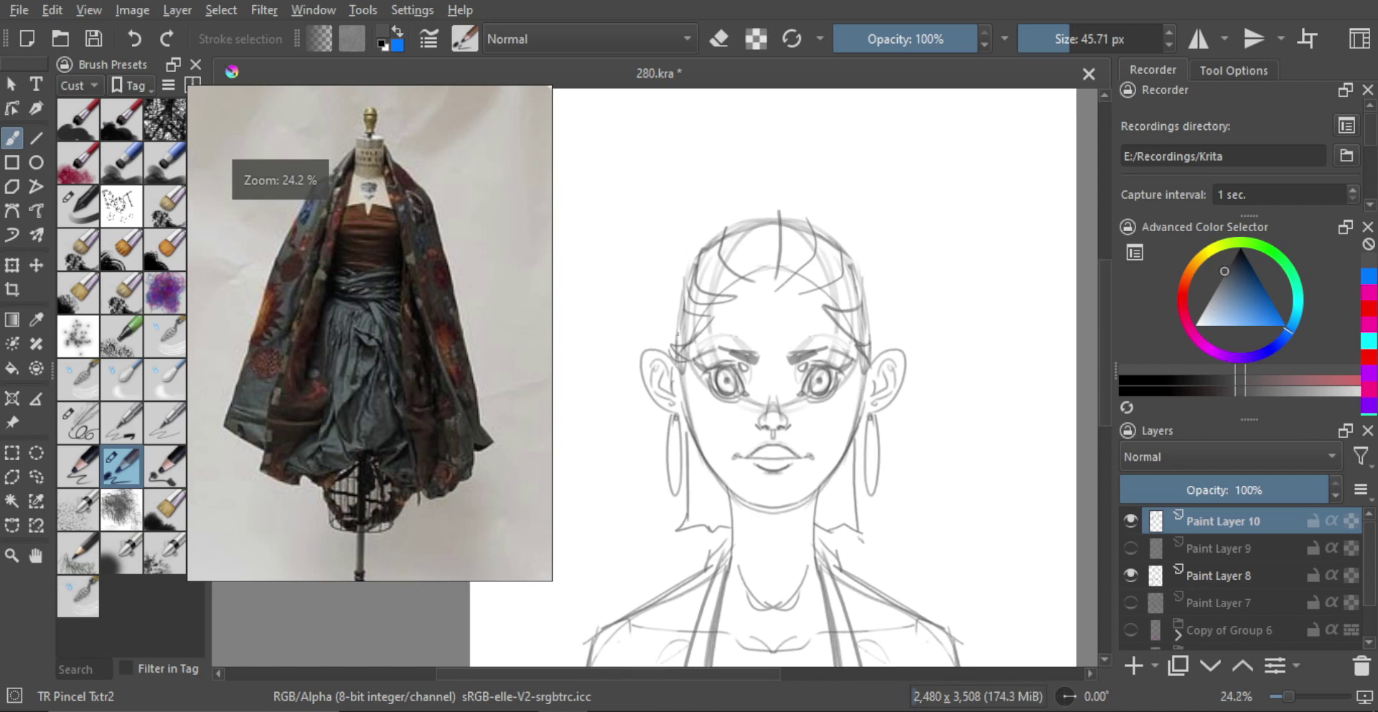
{"action": "left_click_drag", "start_coordinate": [690, 260], "coordinate": [678, 353]}
{"action": "key", "text": "ctrl+z"}
{"action": "mouse_move", "coordinate": [687, 255]}
{"action": "left_mouse_down"}
{"action": "mouse_move", "coordinate": [675, 350]}
{"action": "mouse_move", "coordinate": [676, 338]}
{"action": "left_mouse_up"}
{"action": "key", "text": "ctrl+z"}
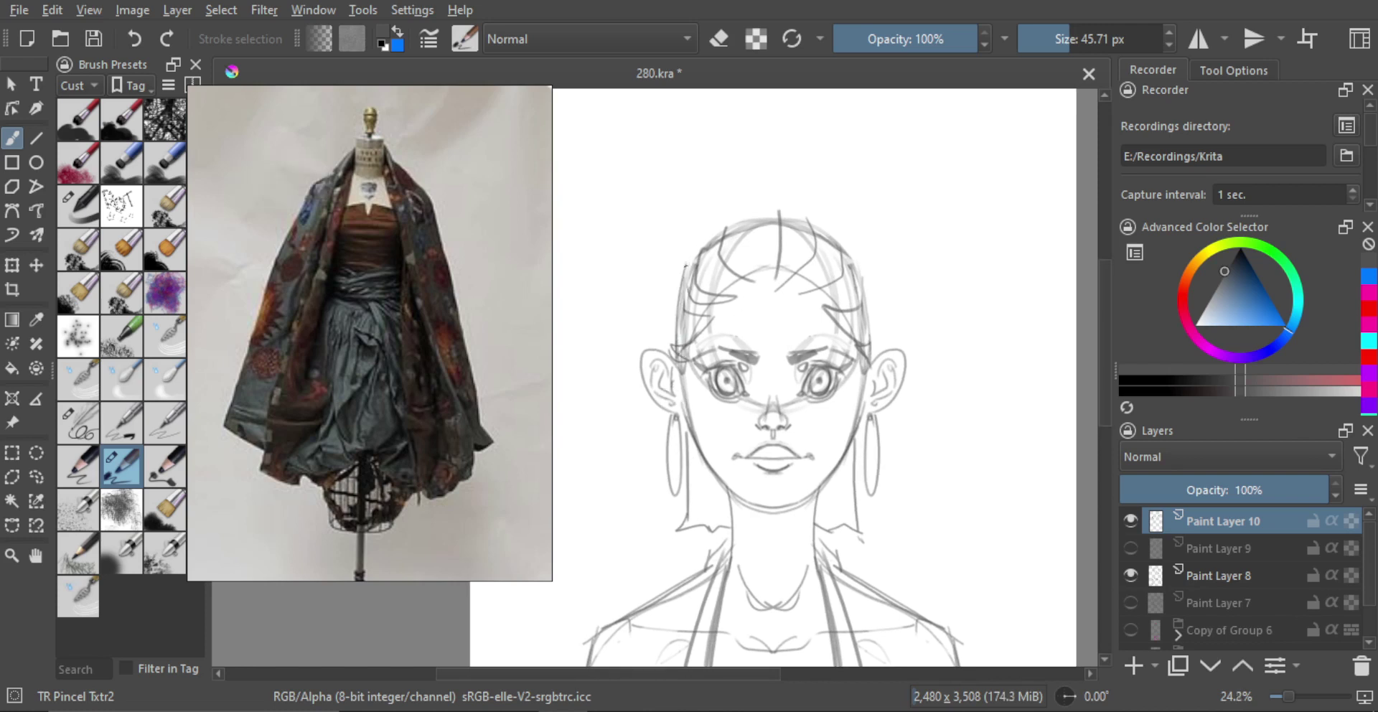
{"action": "key", "text": "ctrl+z"}
Sketch a peaked hair outline above the crown and a pointed lock falling onto the forehead, undoing unsatisfactory strokes.
{"action": "mouse_move", "coordinate": [748, 224]}
{"action": "left_mouse_down"}
{"action": "mouse_move", "coordinate": [684, 269]}
{"action": "mouse_move", "coordinate": [772, 195]}
{"action": "left_mouse_up"}
{"action": "key", "text": "ctrl+z"}
{"action": "key", "text": "ctrl+z"}
{"action": "mouse_move", "coordinate": [781, 296]}
{"action": "left_mouse_down"}
{"action": "mouse_move", "coordinate": [784, 340]}
{"action": "mouse_move", "coordinate": [775, 281]}
{"action": "left_mouse_up"}
{"action": "left_click_drag", "start_coordinate": [718, 230], "coordinate": [774, 210]}
{"action": "key", "text": "ctrl+z"}
{"action": "mouse_move", "coordinate": [753, 272]}
{"action": "left_mouse_down"}
{"action": "mouse_move", "coordinate": [731, 239]}
{"action": "mouse_move", "coordinate": [774, 186]}
{"action": "left_mouse_up"}
{"action": "key", "text": "ctrl+z"}
Outline the outer hair contour down both sides of the head to the ears, undoing the first attempts.
{"action": "mouse_move", "coordinate": [727, 229]}
{"action": "left_mouse_down"}
{"action": "mouse_move", "coordinate": [751, 271]}
{"action": "mouse_move", "coordinate": [764, 192]}
{"action": "mouse_move", "coordinate": [810, 218]}
{"action": "mouse_move", "coordinate": [803, 274]}
{"action": "mouse_move", "coordinate": [823, 223]}
{"action": "mouse_move", "coordinate": [862, 266]}
{"action": "mouse_move", "coordinate": [870, 355]}
{"action": "left_mouse_up"}
{"action": "key", "text": "ctrl+z"}
{"action": "key", "text": "ctrl+z"}
{"action": "key", "text": "ctrl+z"}
{"action": "key", "text": "ctrl+z"}
{"action": "left_click_drag", "start_coordinate": [861, 265], "coordinate": [877, 358]}
{"action": "key", "text": "ctrl+z"}
{"action": "left_click_drag", "start_coordinate": [861, 266], "coordinate": [877, 368]}
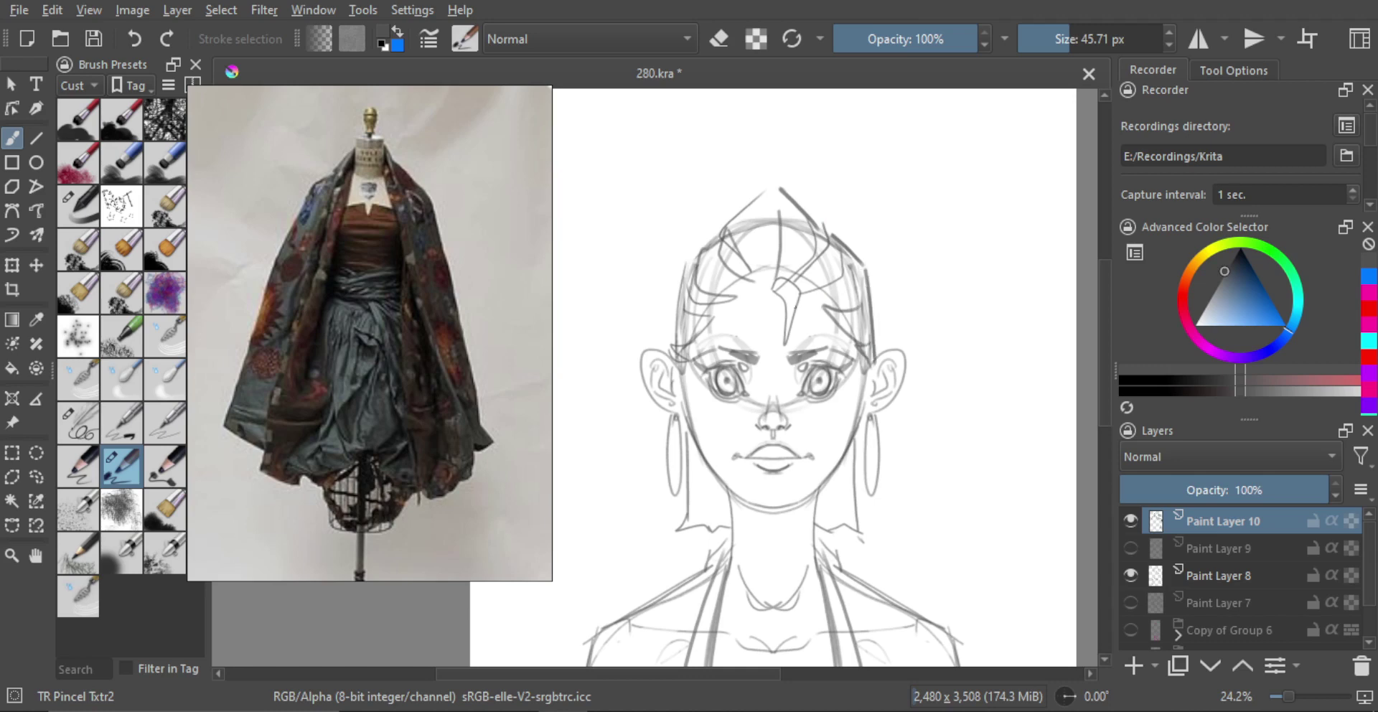
{"action": "mouse_move", "coordinate": [687, 267]}
{"action": "left_mouse_down"}
{"action": "mouse_move", "coordinate": [677, 347]}
{"action": "mouse_move", "coordinate": [722, 233]}
{"action": "mouse_move", "coordinate": [733, 331]}
{"action": "mouse_move", "coordinate": [811, 307]}
{"action": "mouse_move", "coordinate": [827, 336]}
{"action": "left_mouse_up"}
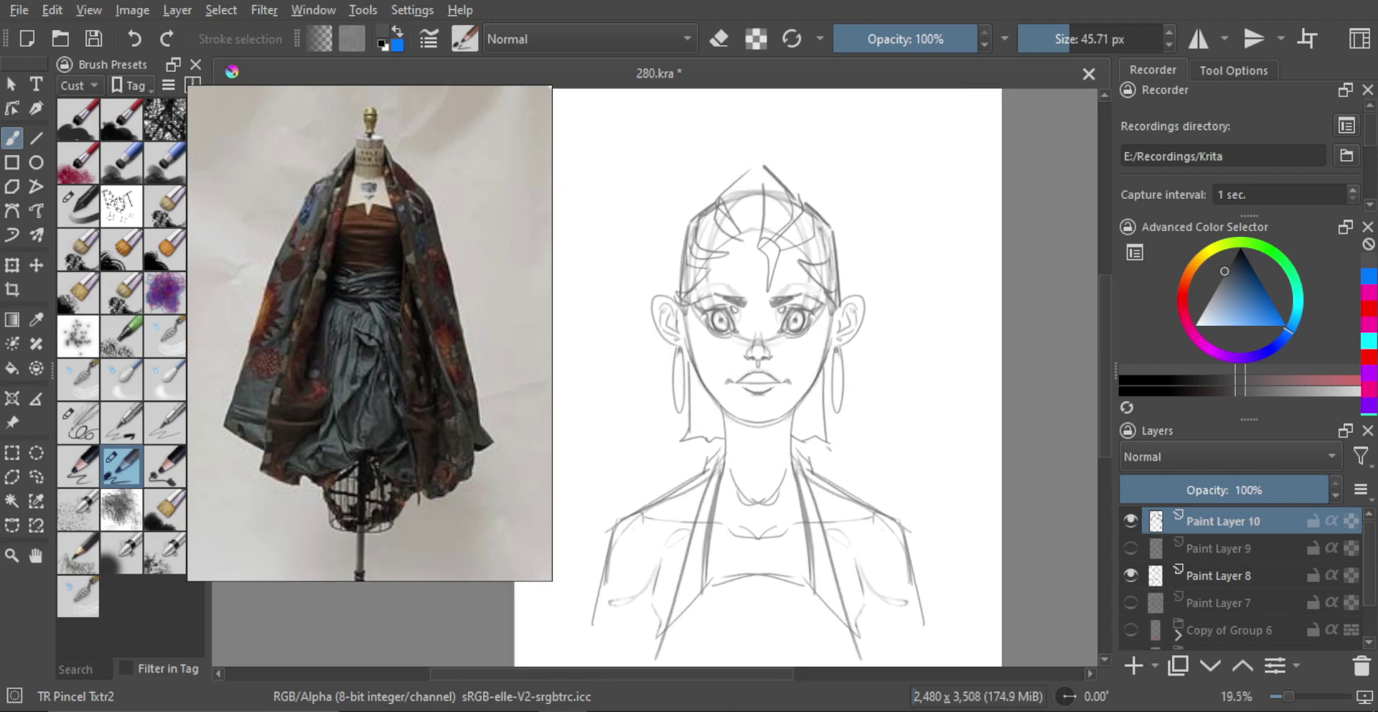
{"action": "scroll", "coordinate": [793, 335], "scroll_direction": "down", "scroll_amount": 2}
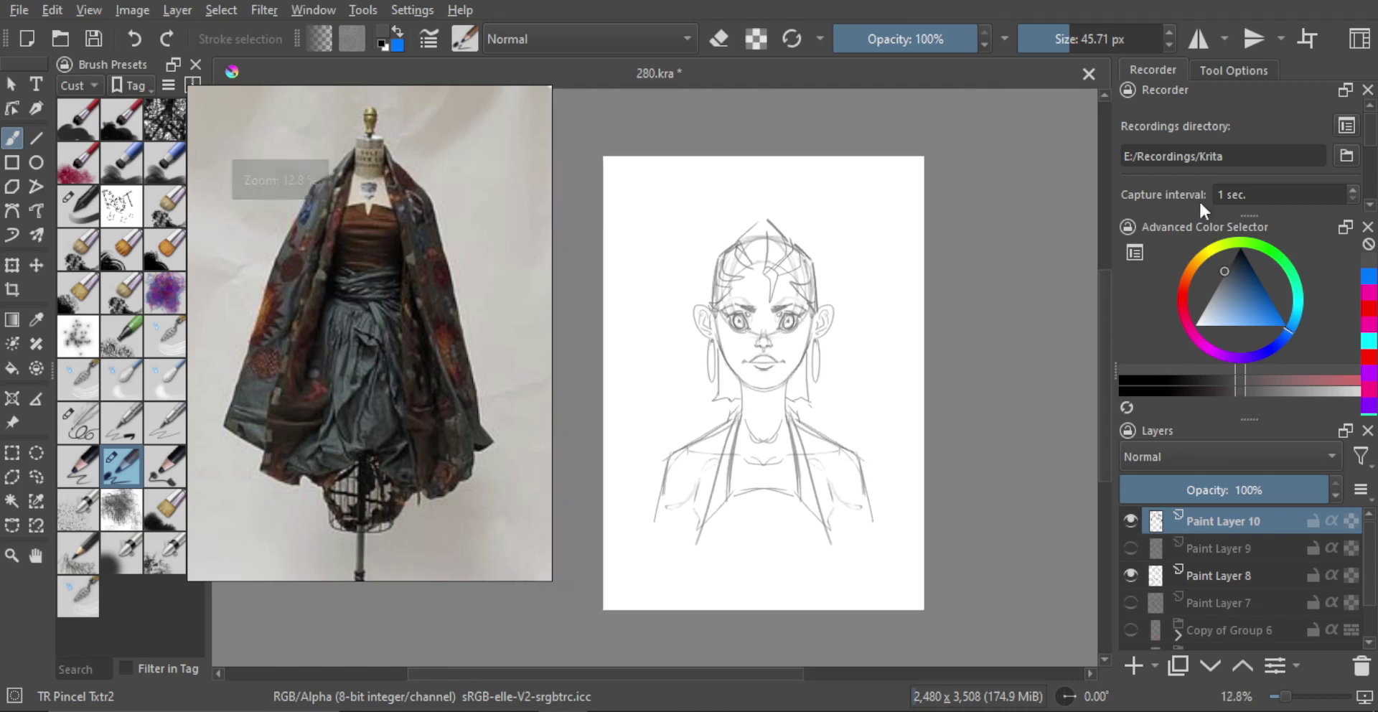
Turn on the horizontal mirror and delete the hidden Paint Layer 9.
{"action": "left_click", "coordinate": [1198, 37]}
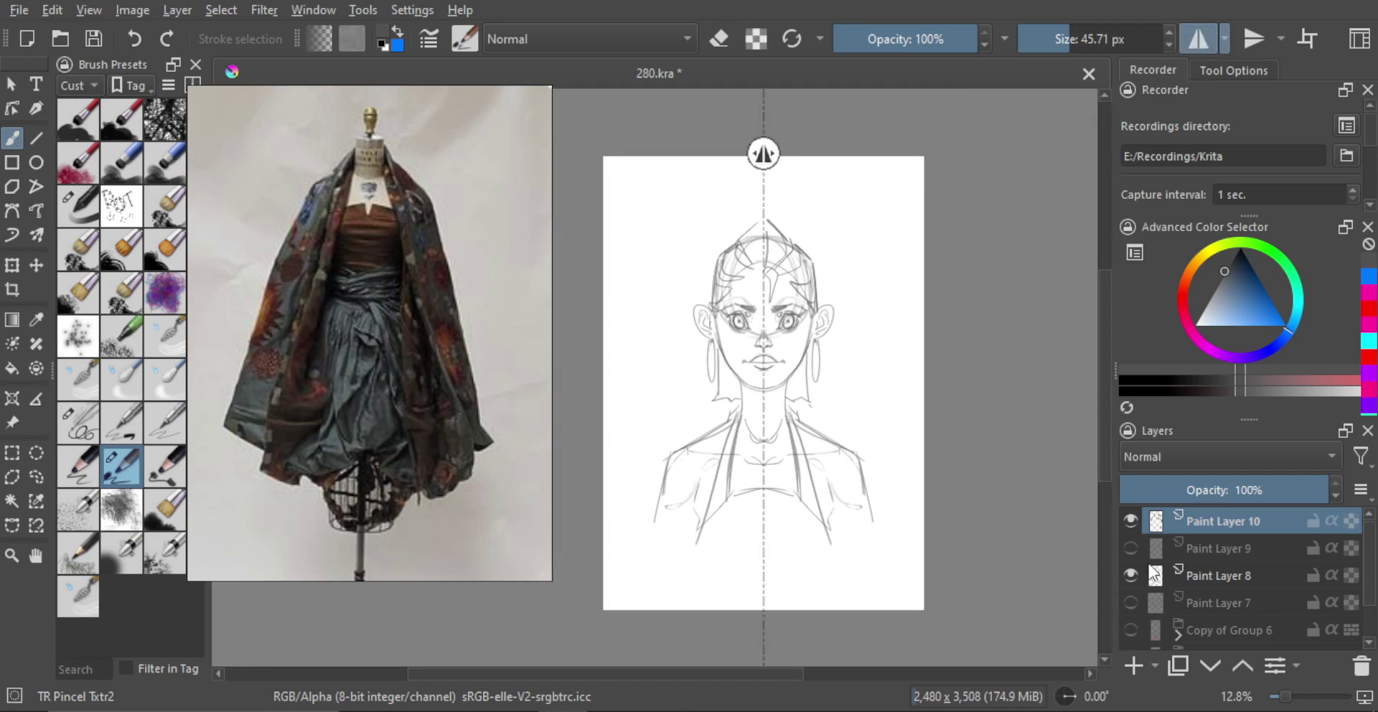
{"action": "left_click", "coordinate": [1129, 543]}
{"action": "left_click", "coordinate": [1128, 543]}
{"action": "left_click", "coordinate": [1238, 544]}
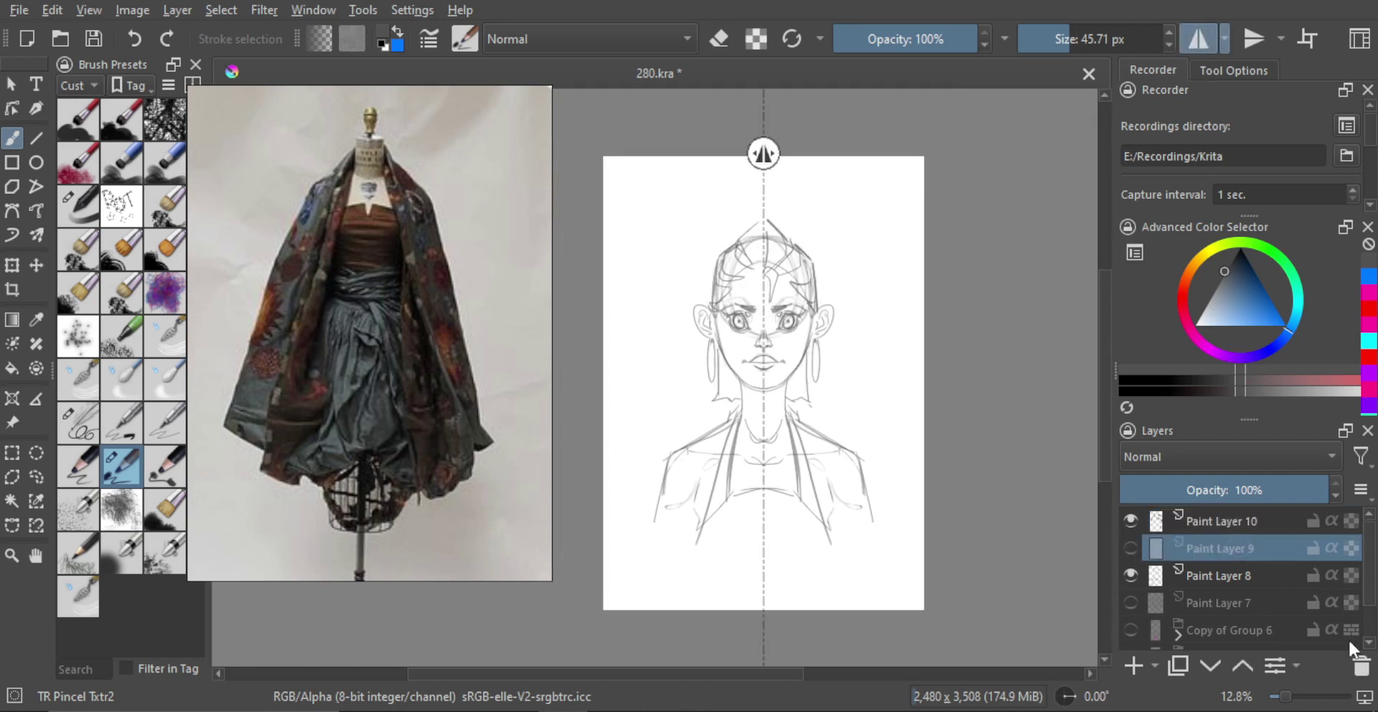
{"action": "left_click", "coordinate": [1361, 665]}
Merge the Paint Layer 10 hair sketch down into Paint Layer 8.
{"action": "scroll", "coordinate": [795, 290], "scroll_direction": "up", "scroll_amount": 2}
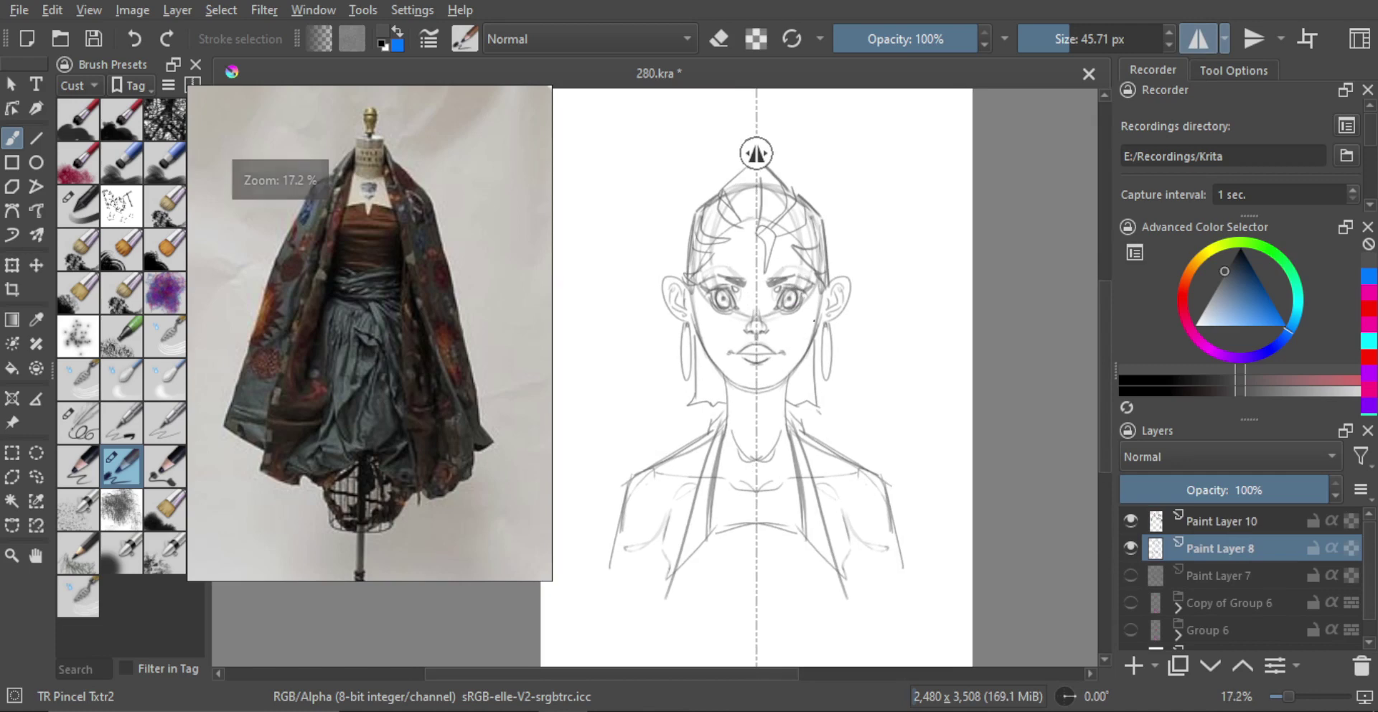
{"action": "scroll", "coordinate": [794, 290], "scroll_direction": "down", "scroll_amount": 3}
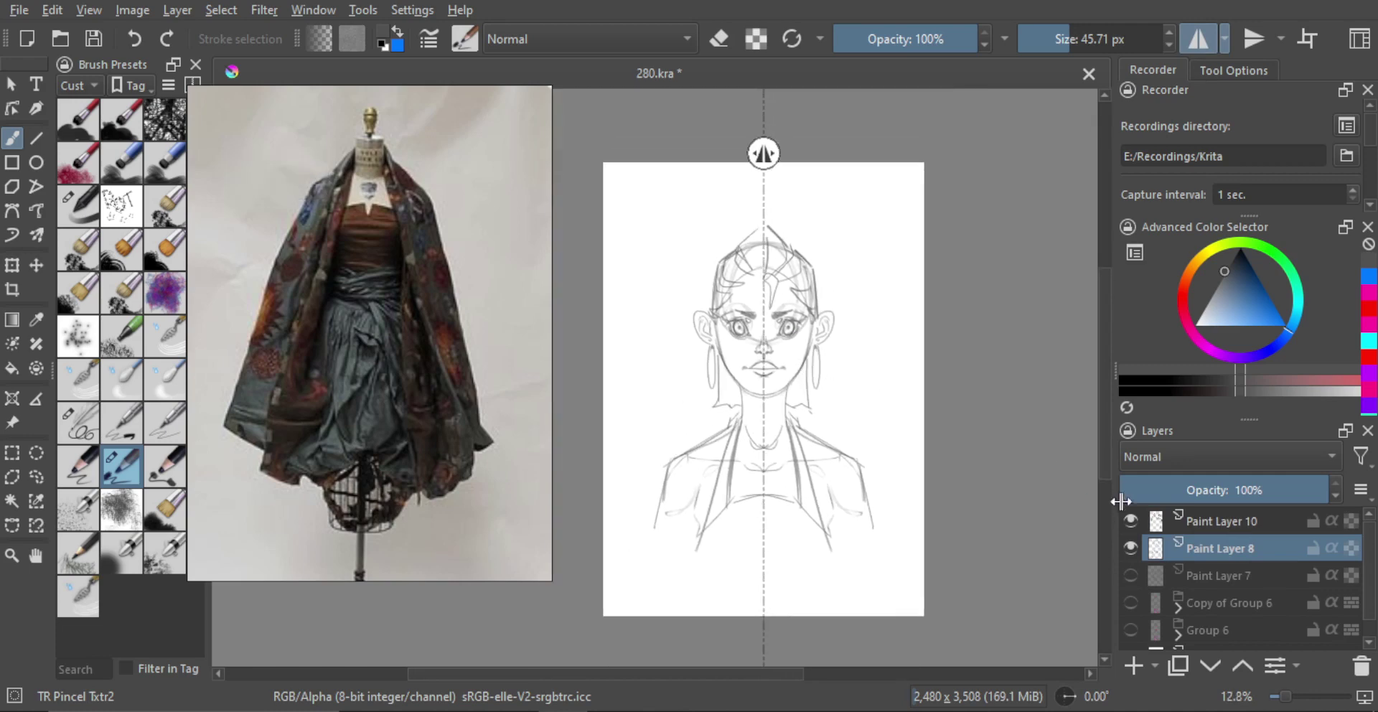
{"action": "left_click", "coordinate": [1207, 520]}
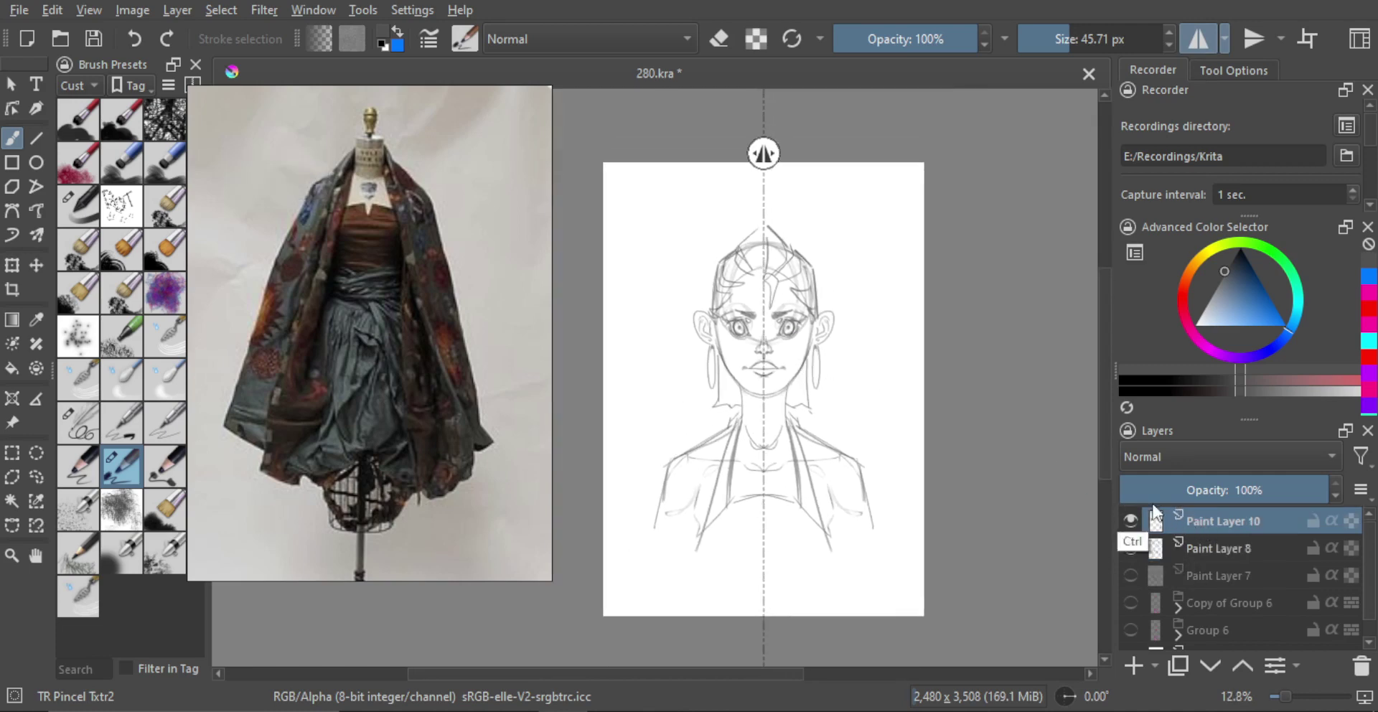
{"action": "key", "text": "shift+Delete"}
Erase parts of the hair lines between the jaw and the earrings symmetrically on both sides.
{"action": "scroll", "coordinate": [720, 394], "scroll_direction": "up", "scroll_amount": 3}
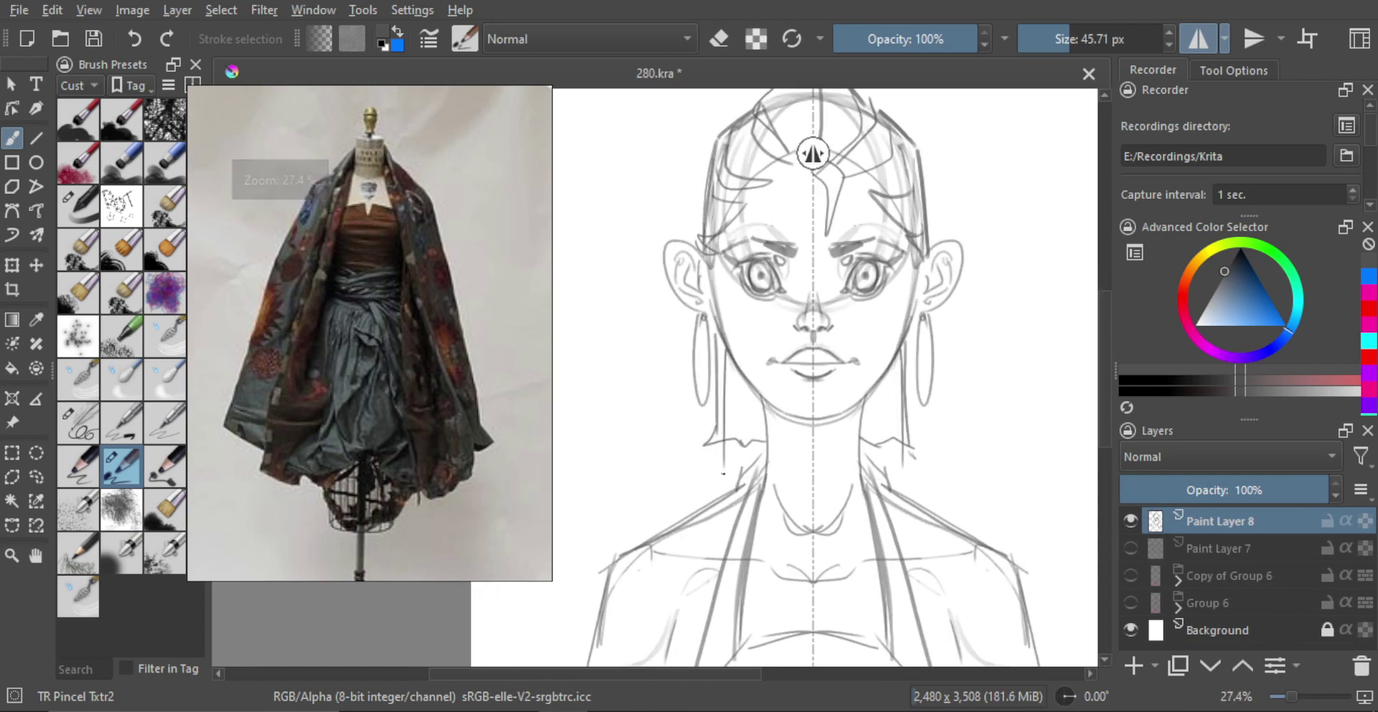
{"action": "key", "text": "e"}
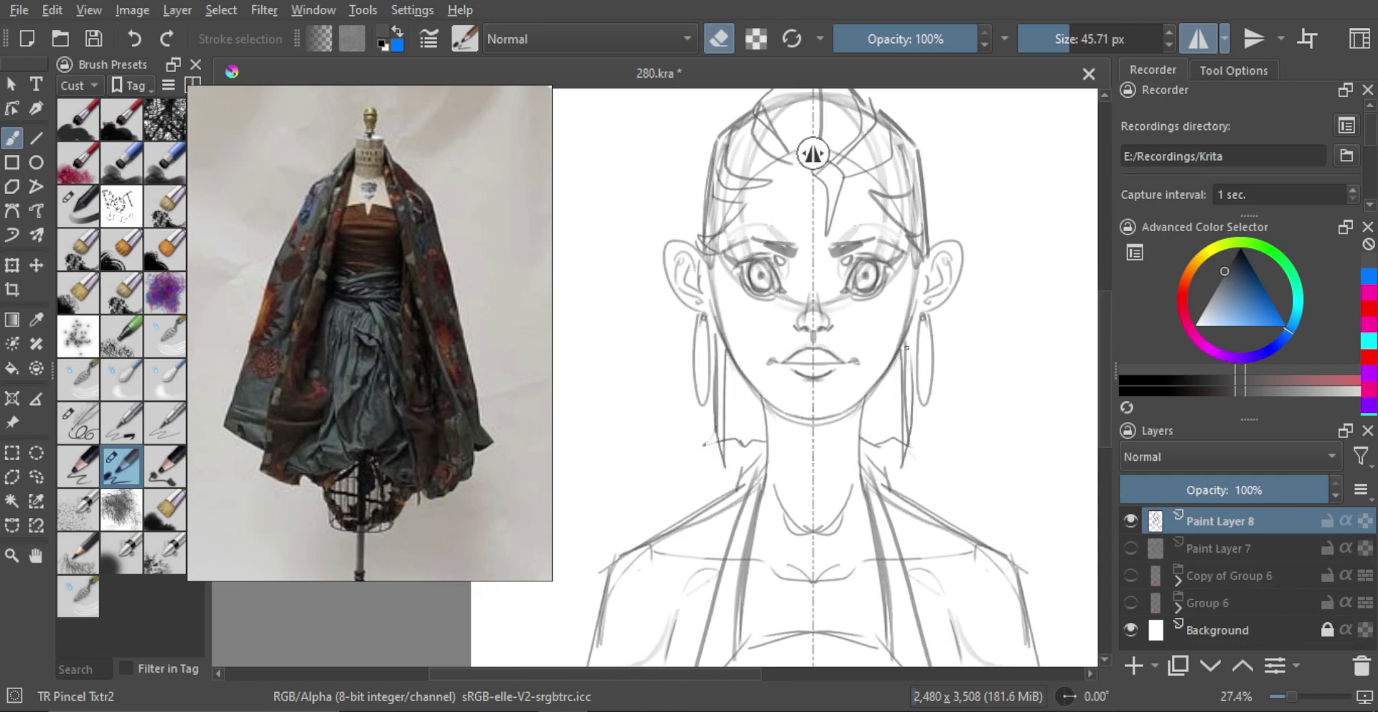
{"action": "left_click_drag", "start_coordinate": [906, 348], "coordinate": [905, 435]}
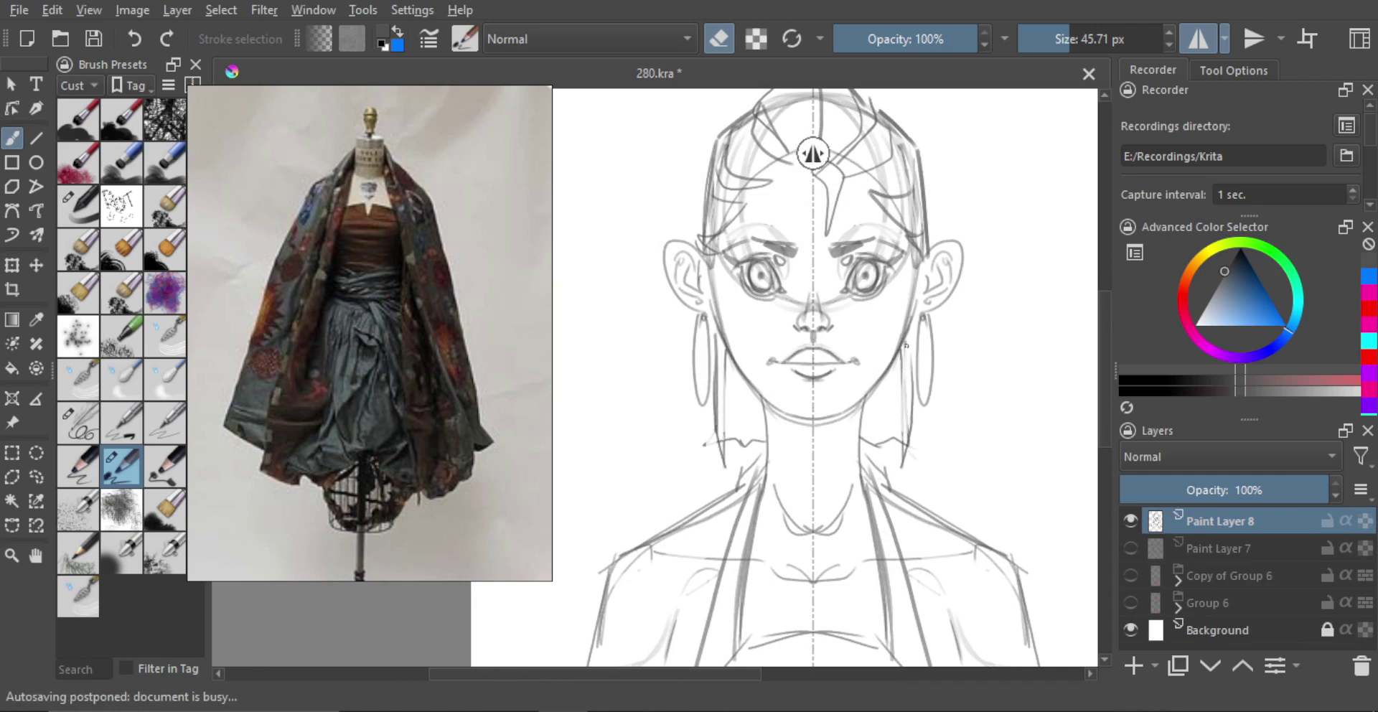
{"action": "key", "text": "e"}
{"action": "key", "text": "minus"}
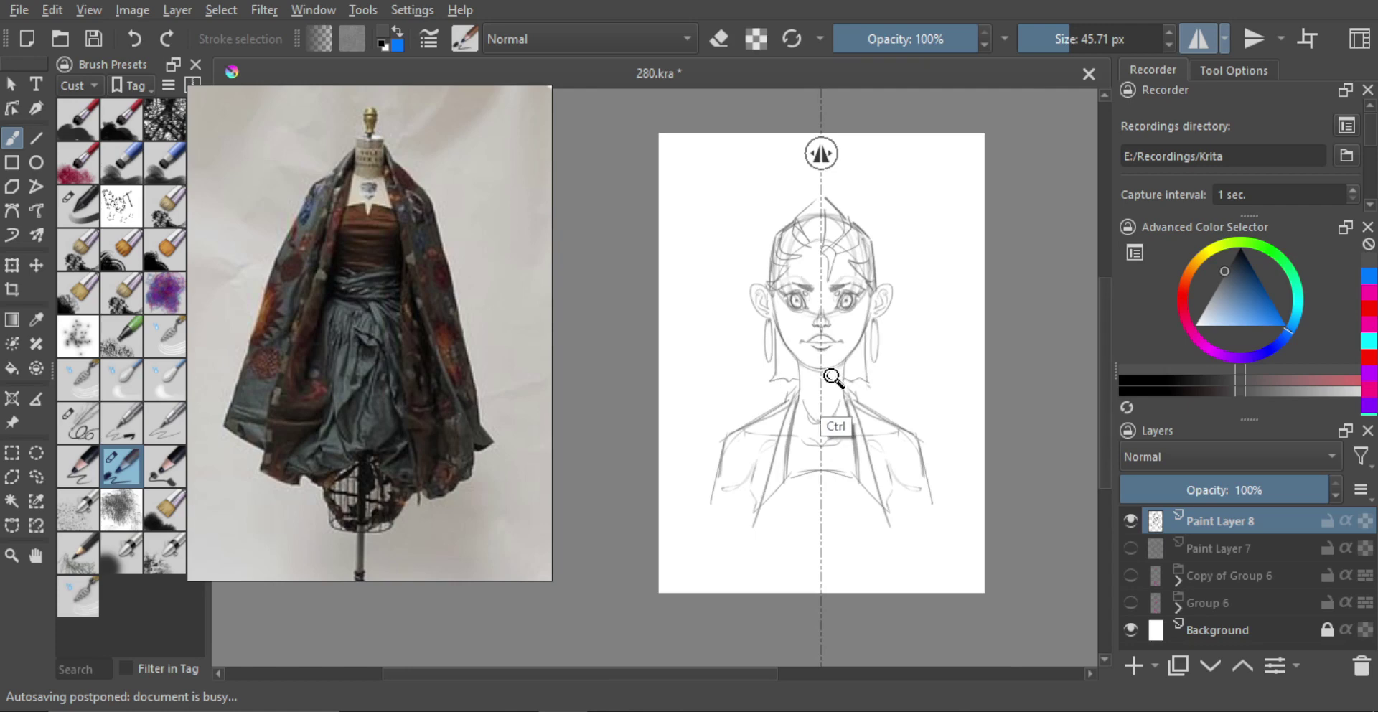
Sketch short vertical strokes into the hair locks behind both earrings, undoing the first stroke.
{"action": "left_click_drag", "start_coordinate": [826, 346], "coordinate": [819, 258]}
{"action": "left_click_drag", "start_coordinate": [752, 345], "coordinate": [755, 398]}
{"action": "key", "text": "ctrl+z"}
{"action": "left_click_drag", "start_coordinate": [765, 361], "coordinate": [766, 401]}
{"action": "left_click_drag", "start_coordinate": [771, 373], "coordinate": [773, 402]}
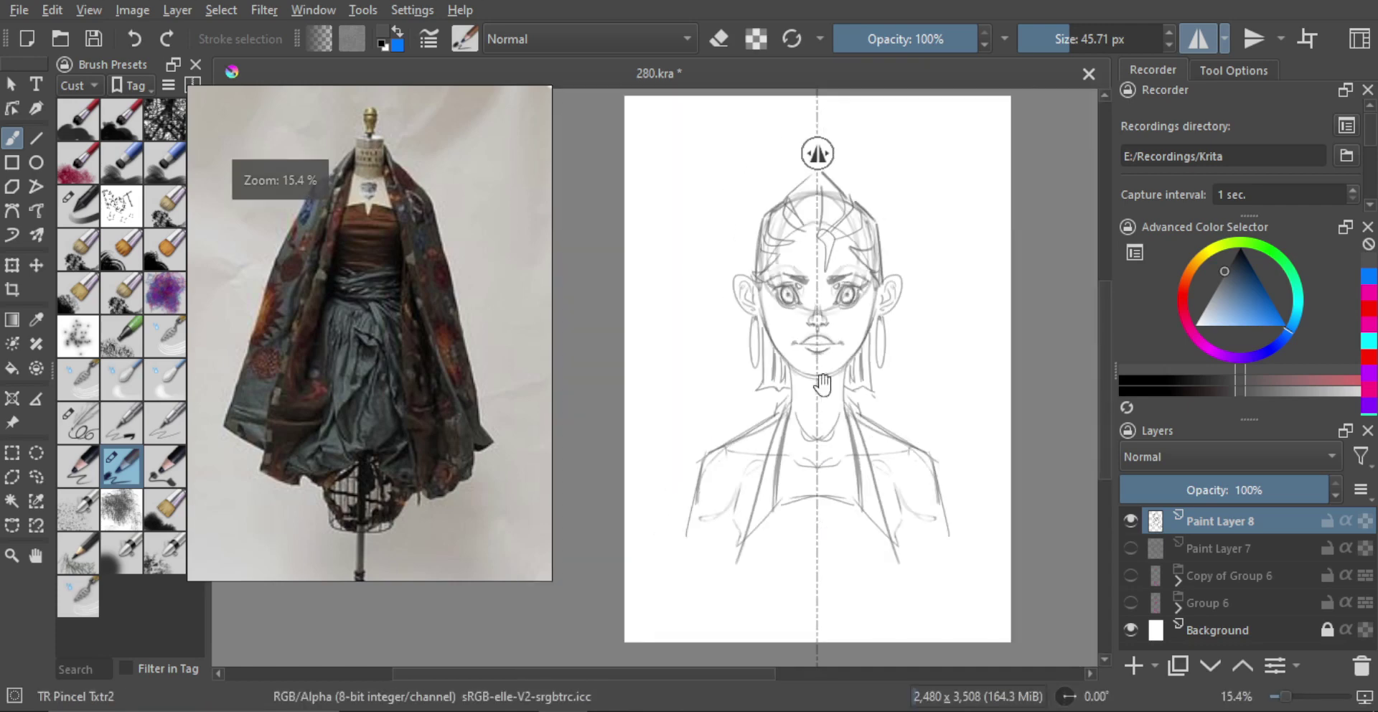
{"action": "scroll", "coordinate": [806, 352], "scroll_direction": "down", "scroll_amount": 2}
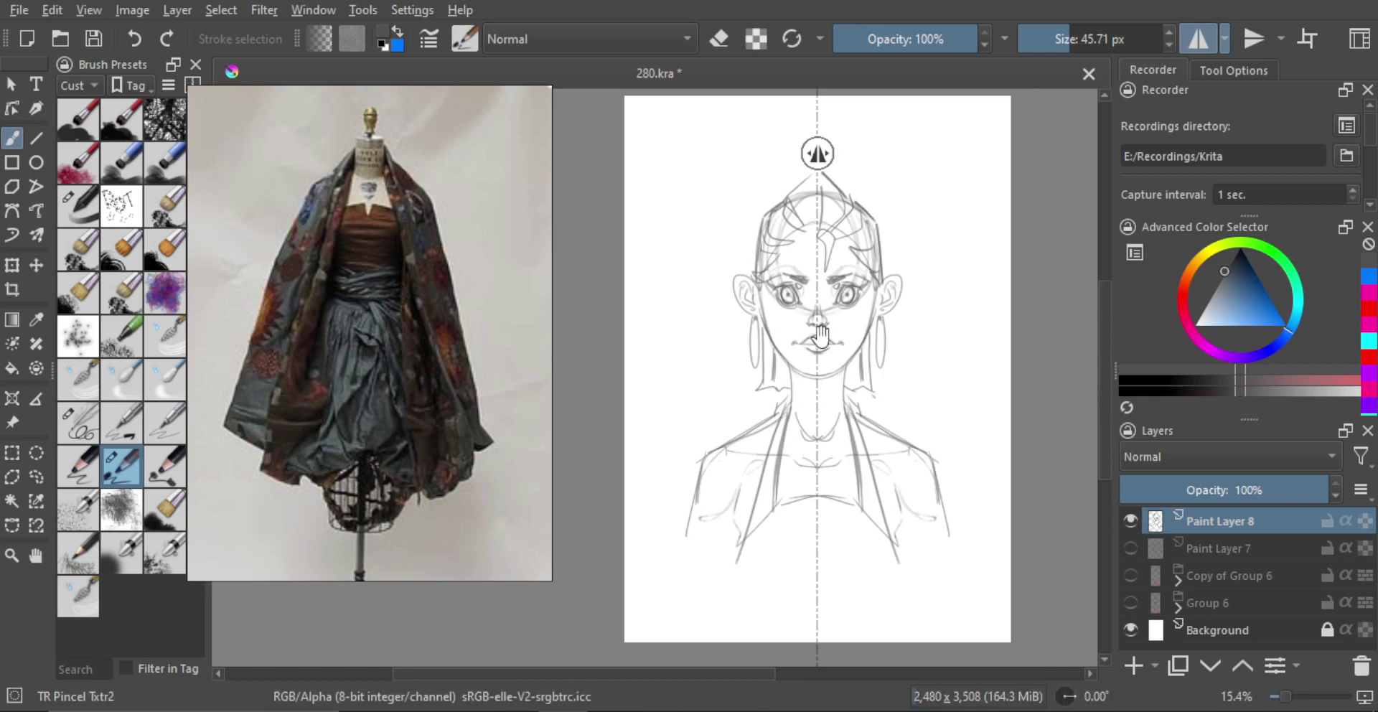
{"action": "left_click_drag", "start_coordinate": [825, 282], "coordinate": [767, 316]}
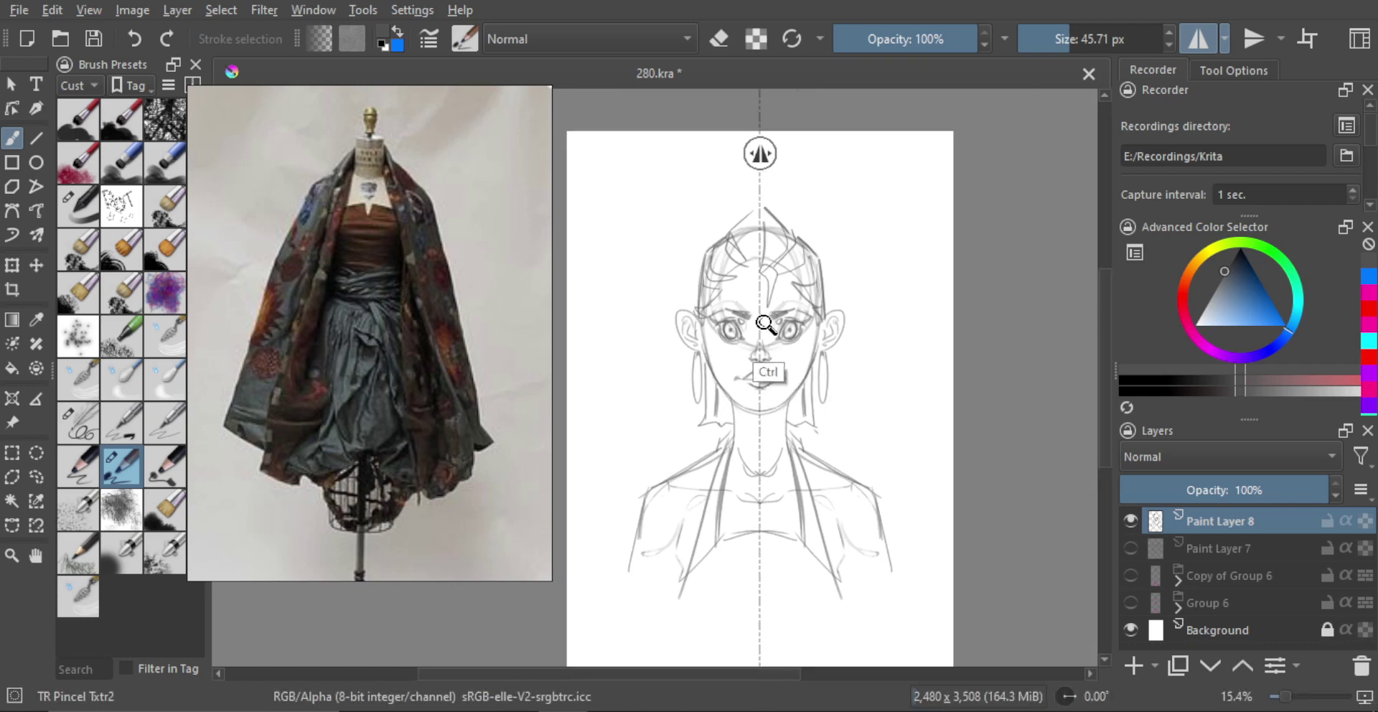
{"action": "scroll", "coordinate": [771, 373], "scroll_direction": "down", "scroll_amount": 1}
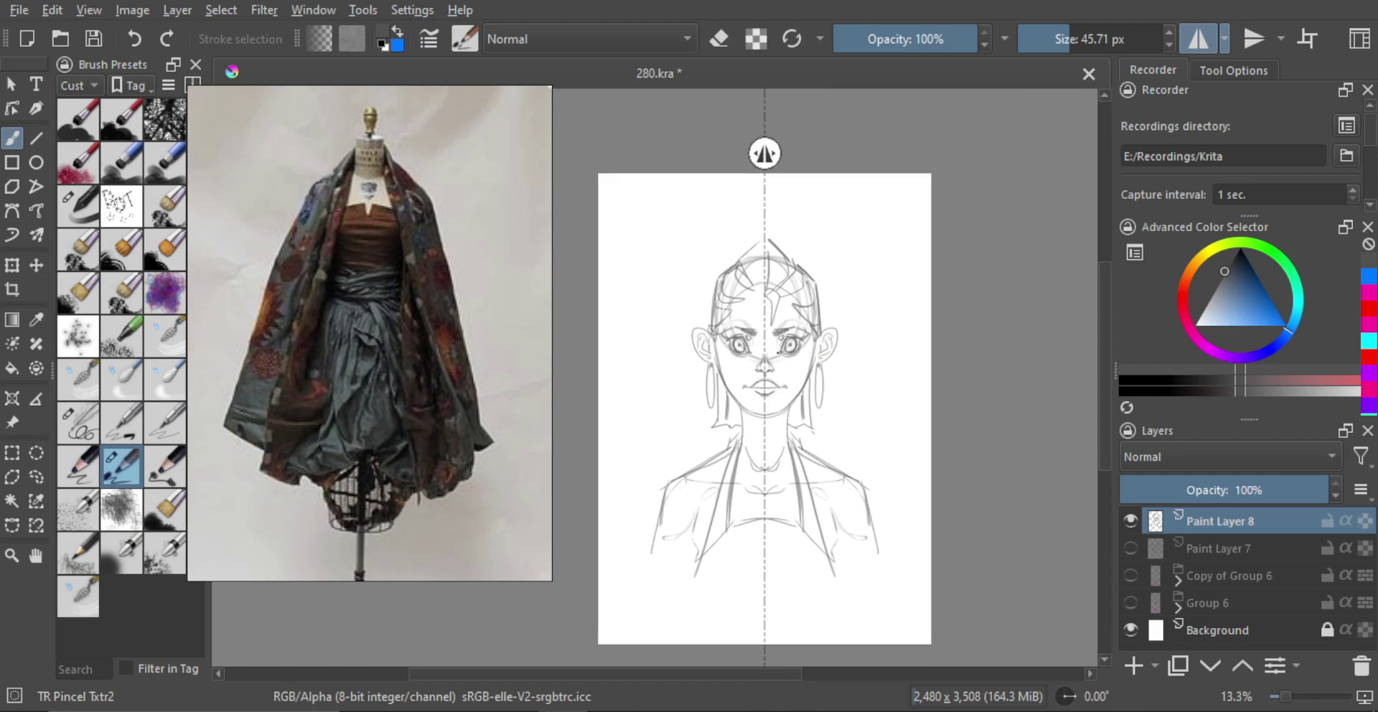
Add a new paint layer and draw a straight mirrored guide line at brow level, about 1056 px to each side, undoing the first attempt.
{"action": "left_click", "coordinate": [1134, 666]}
{"action": "scroll", "coordinate": [790, 313], "scroll_direction": "up", "scroll_amount": 2}
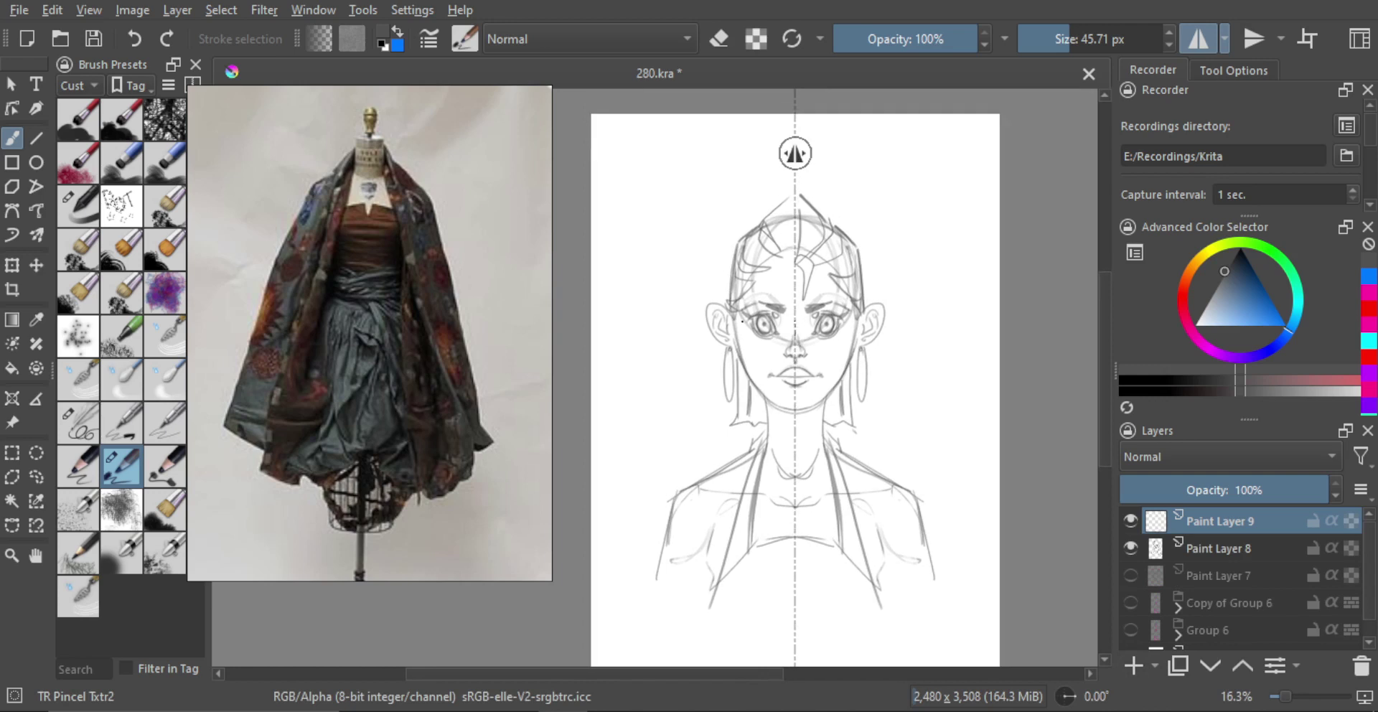
{"action": "key", "text": "v"}
{"action": "left_click_drag", "start_coordinate": [606, 316], "coordinate": [988, 314]}
{"action": "key", "text": "ctrl+z"}
{"action": "scroll", "coordinate": [701, 299], "scroll_direction": "up", "scroll_amount": 1}
{"action": "key", "text": "v"}
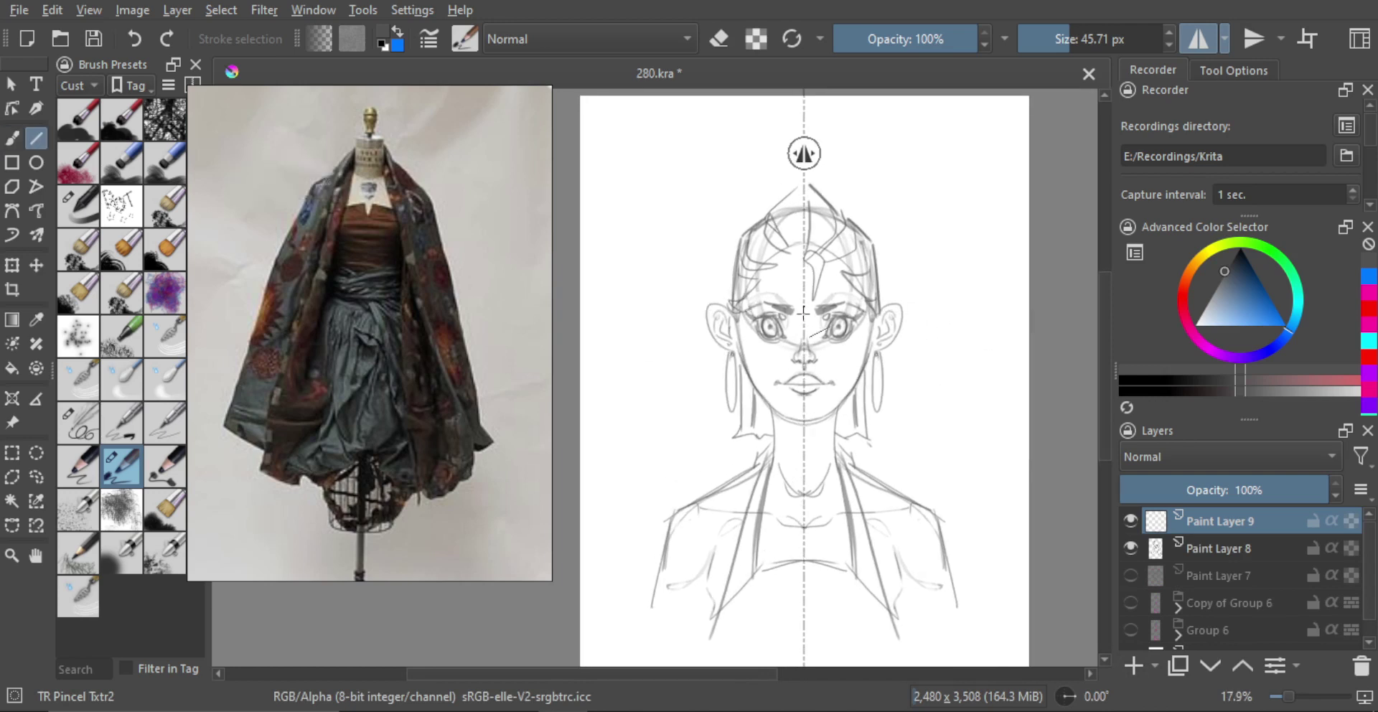
{"action": "left_click_drag", "start_coordinate": [801, 314], "coordinate": [609, 313]}
{"action": "key", "text": "v"}
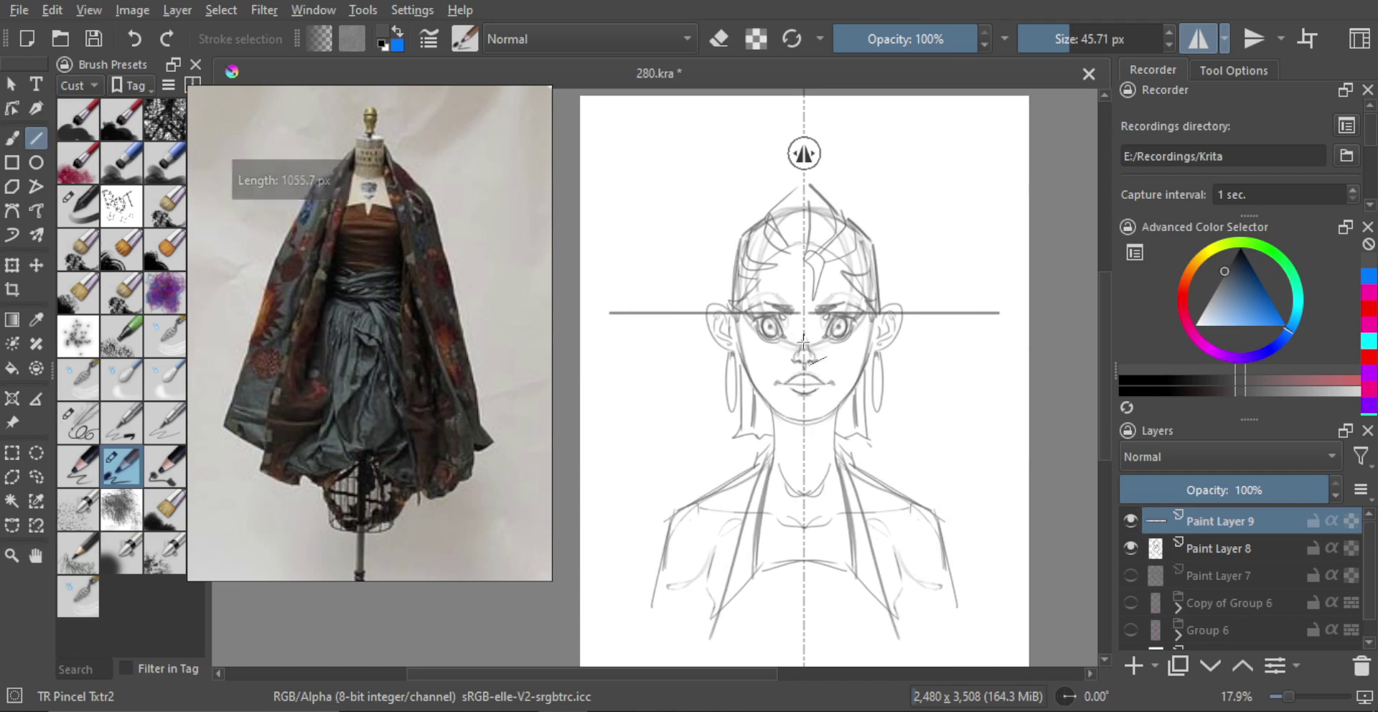
Draw two closely spaced horizontal guide lines across the face just beneath the eyes.
{"action": "left_click_drag", "start_coordinate": [804, 340], "coordinate": [597, 340]}
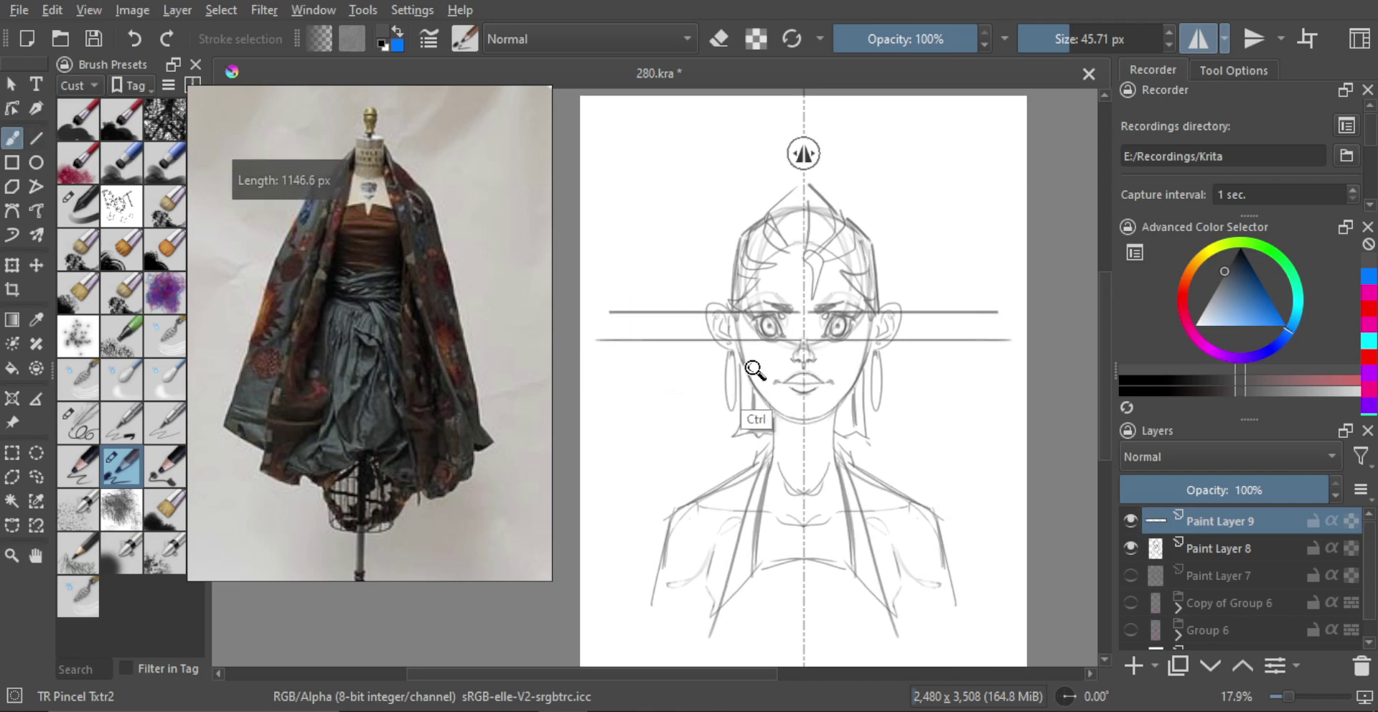
{"action": "scroll", "coordinate": [751, 376], "scroll_direction": "up", "scroll_amount": 1}
{"action": "key", "text": "v"}
{"action": "left_click_drag", "start_coordinate": [807, 346], "coordinate": [577, 346]}
Draw a horizontal guide line at the base of the nose, about 1066 px to each side, undoing the earlier attempts.
{"action": "left_click_drag", "start_coordinate": [809, 366], "coordinate": [625, 366]}
{"action": "key", "text": "ctrl+z"}
{"action": "key", "text": "v"}
{"action": "left_click_drag", "start_coordinate": [810, 365], "coordinate": [580, 371]}
{"action": "key", "text": "b"}
{"action": "key", "text": "ctrl+z"}
{"action": "key", "text": "v"}
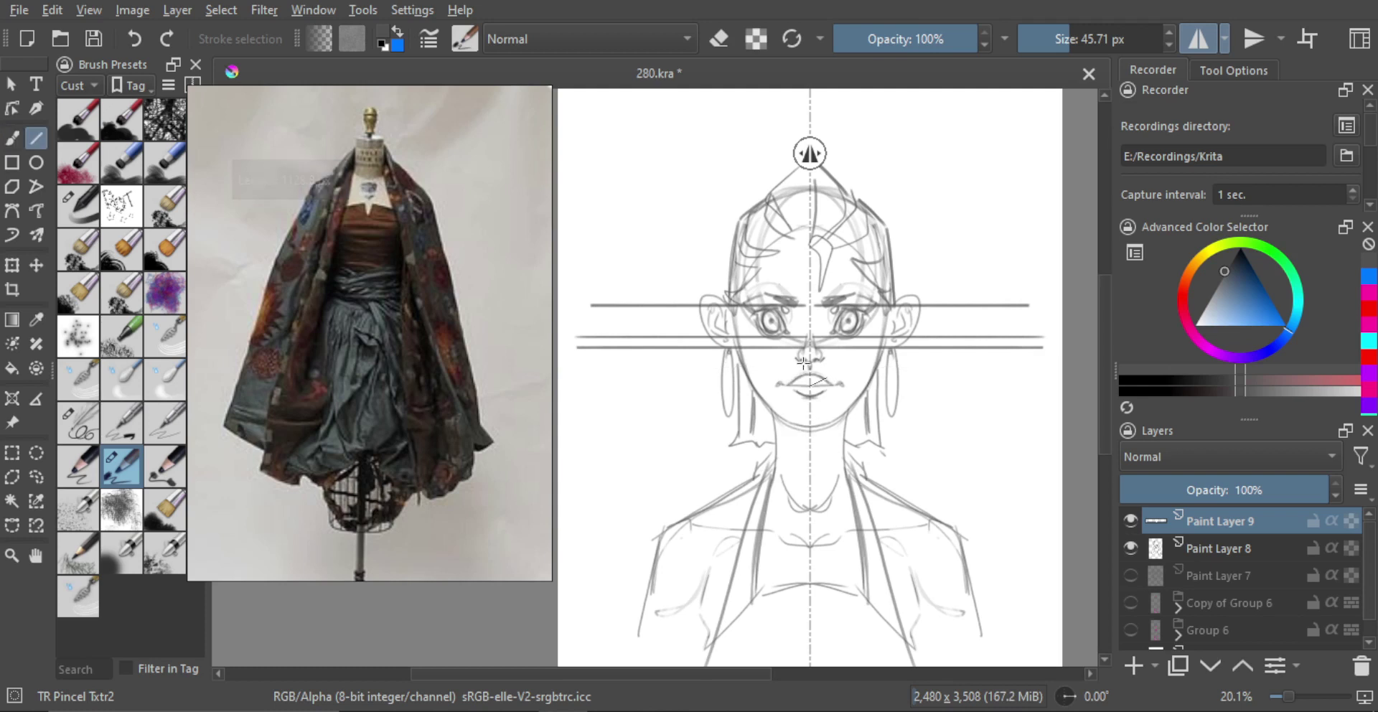
{"action": "left_click_drag", "start_coordinate": [809, 362], "coordinate": [595, 363]}
{"action": "key", "text": "b"}
Draw horizontal guide lines across the upper lip, mouth, lower lip and chin.
{"action": "key", "text": "v"}
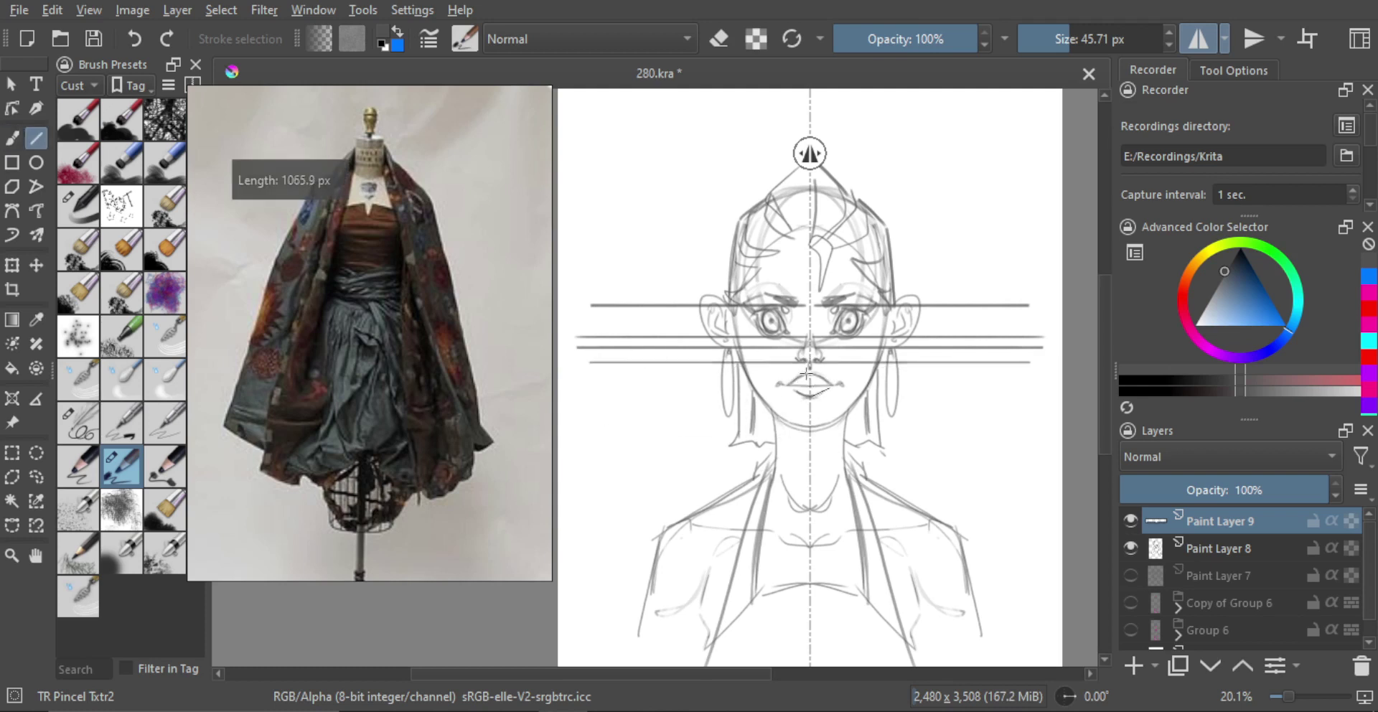
{"action": "left_click_drag", "start_coordinate": [810, 370], "coordinate": [593, 372]}
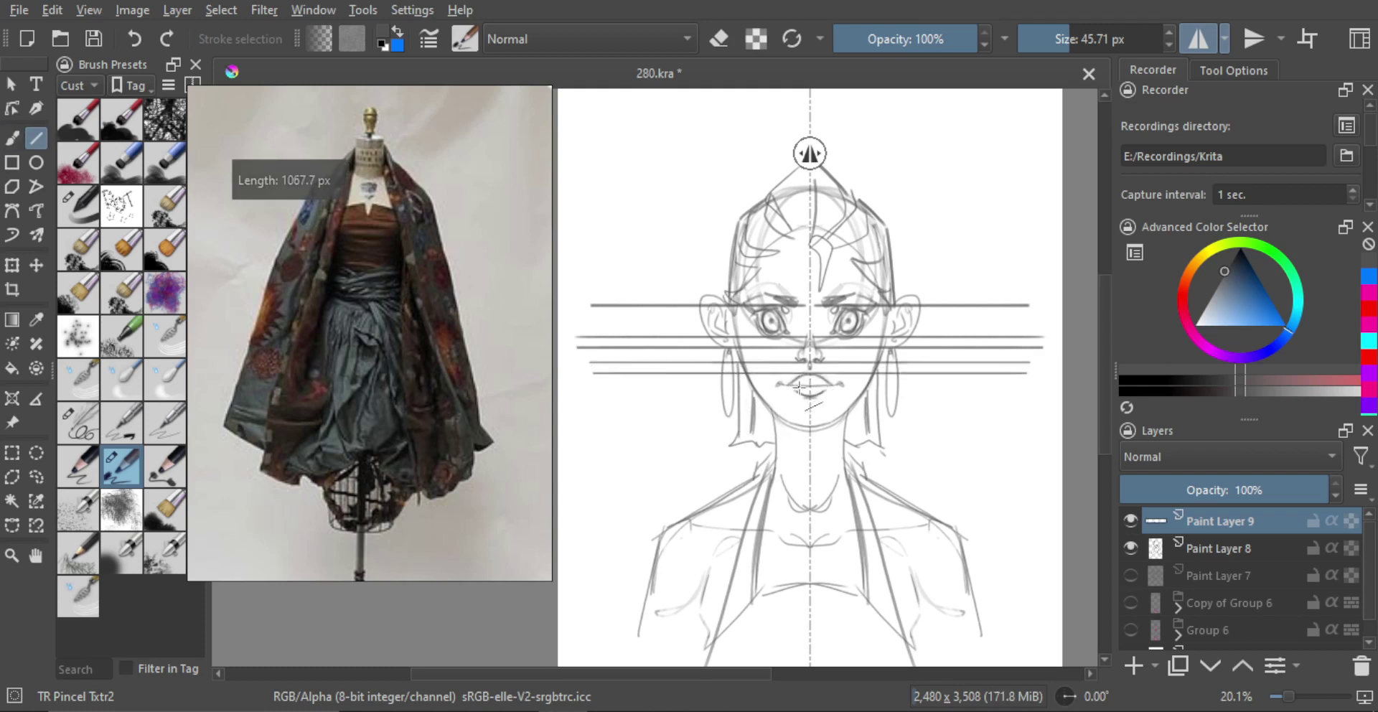
{"action": "mouse_move", "coordinate": [808, 387]}
{"action": "left_mouse_down"}
{"action": "mouse_move", "coordinate": [585, 387]}
{"action": "mouse_move", "coordinate": [810, 395]}
{"action": "mouse_move", "coordinate": [597, 394]}
{"action": "left_mouse_up"}
{"action": "key", "text": "b"}
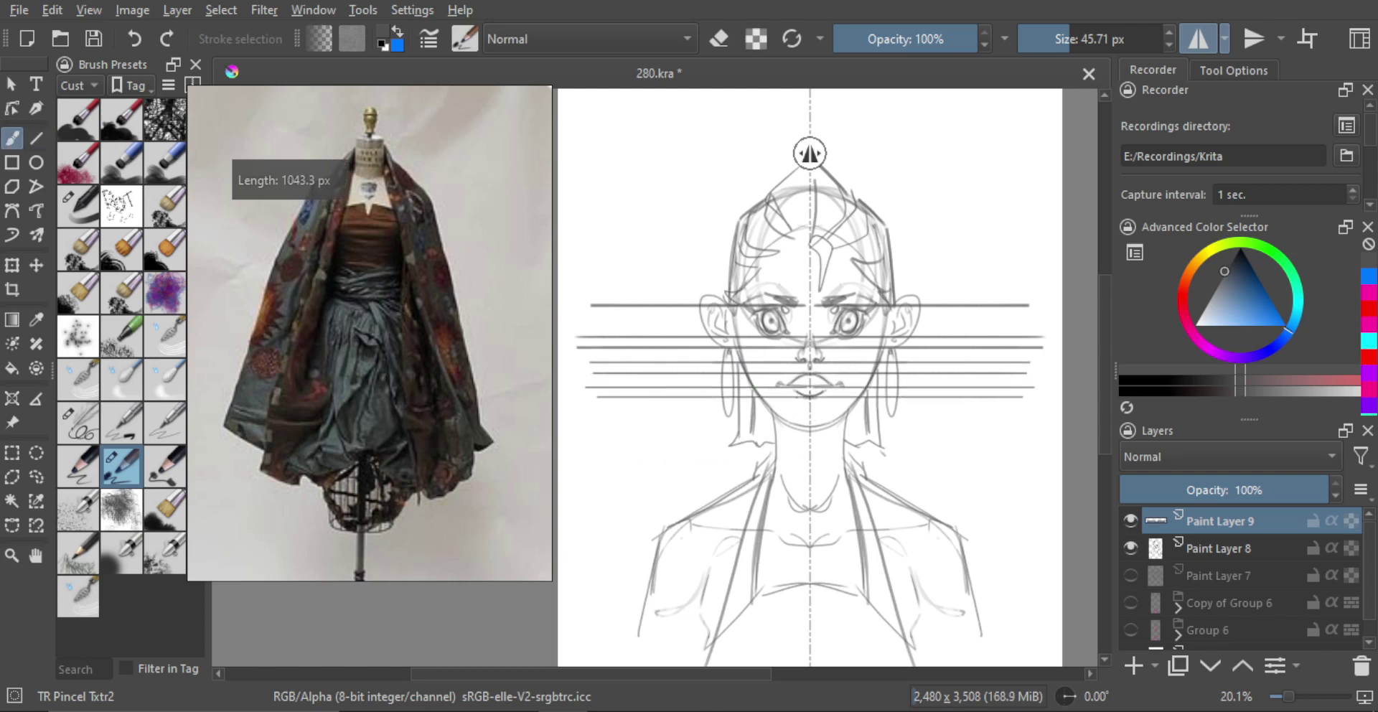
{"action": "key", "text": "v"}
{"action": "left_click_drag", "start_coordinate": [809, 425], "coordinate": [570, 439]}
{"action": "key", "text": "b"}
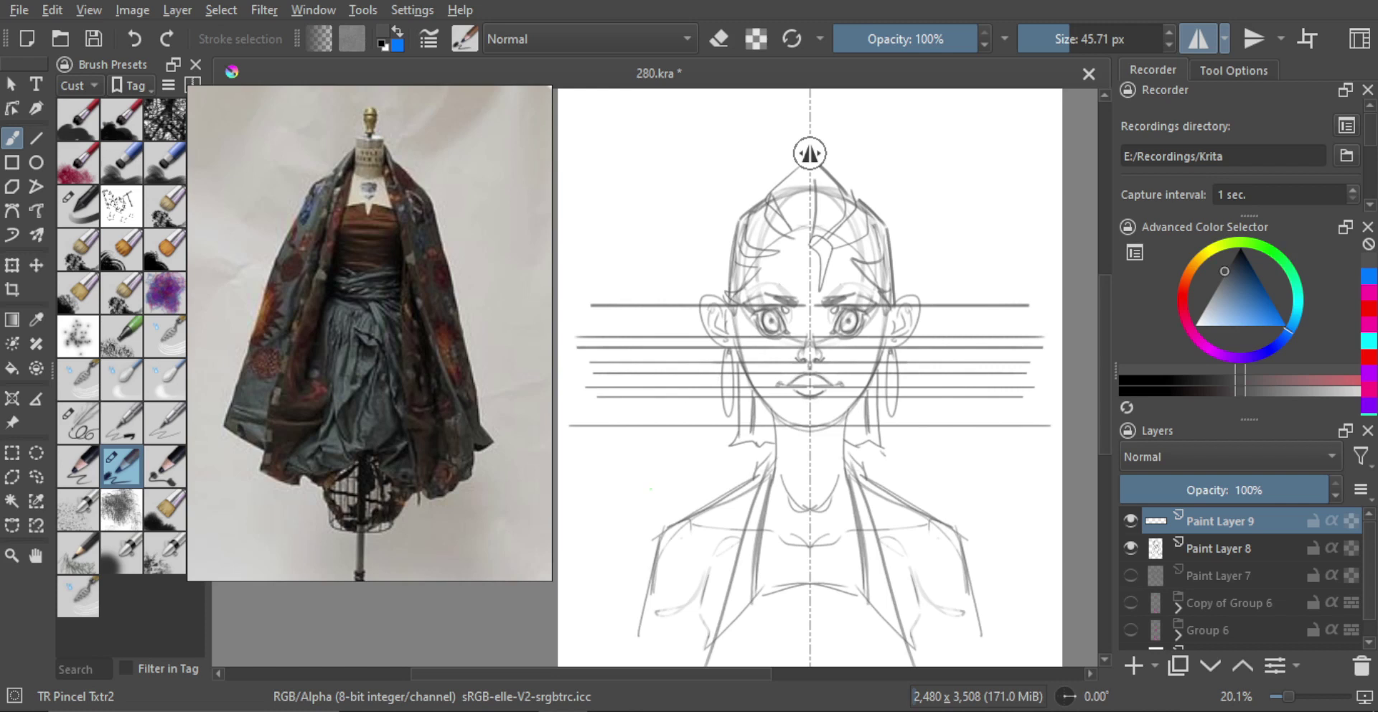
Draw a horizontal guide line at shoulder level, about 1086 px to each side, replacing a shorter first attempt.
{"action": "key", "text": "v"}
{"action": "left_click_drag", "start_coordinate": [664, 524], "coordinate": [574, 525]}
{"action": "key", "text": "b"}
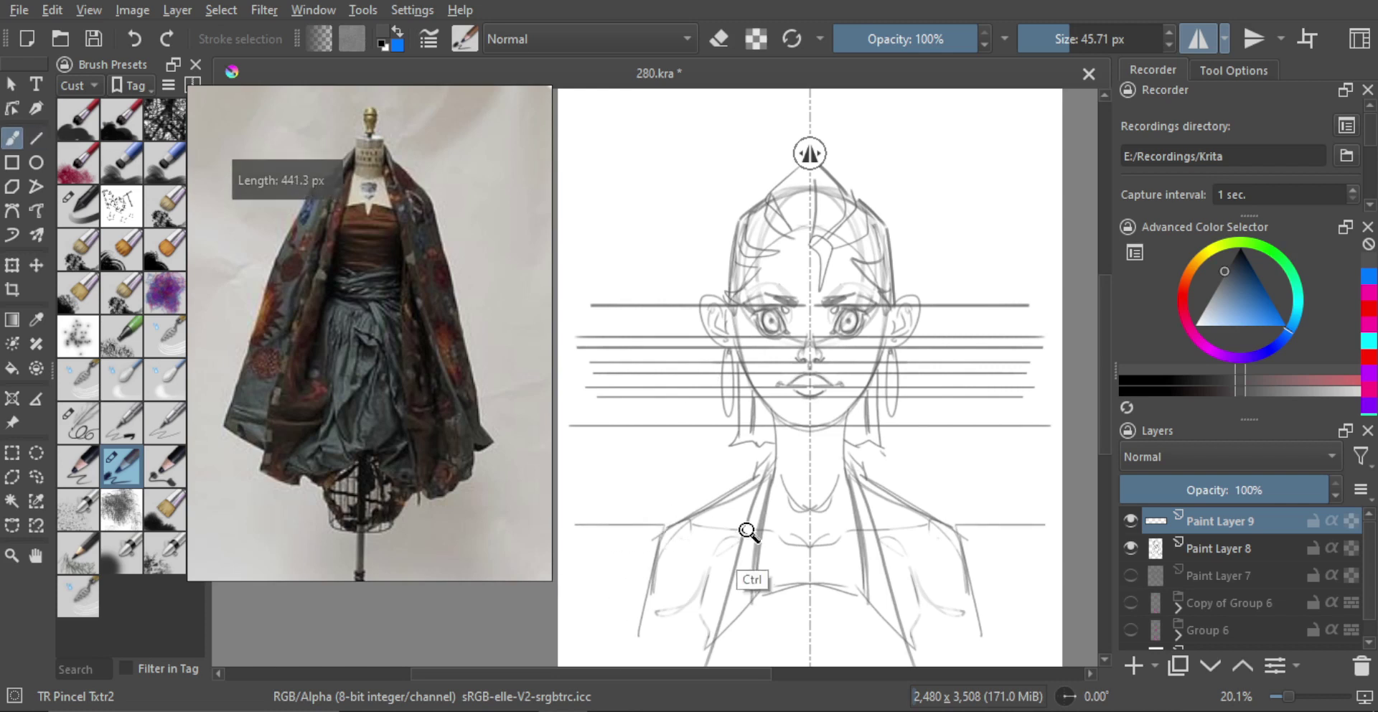
{"action": "key", "text": "v"}
{"action": "left_click_drag", "start_coordinate": [802, 525], "coordinate": [581, 524]}
{"action": "key", "text": "b"}
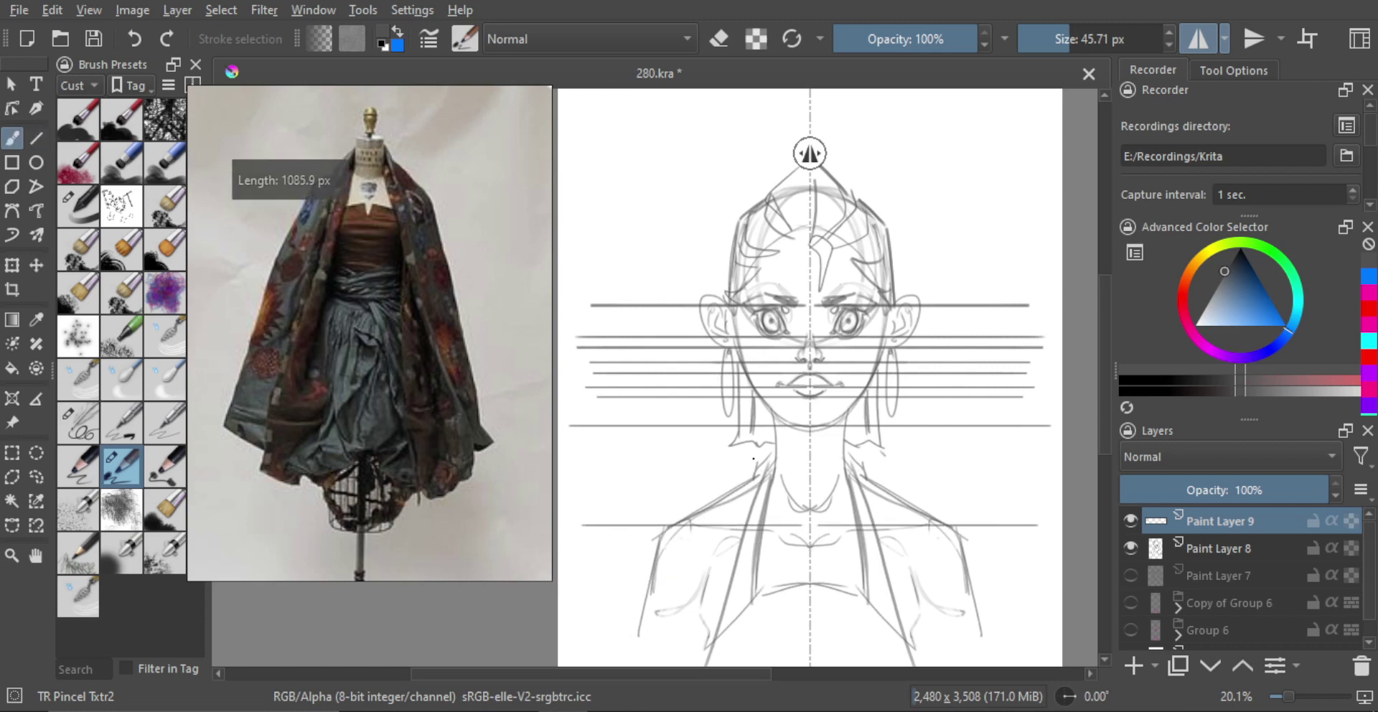
Draw a horizontal guide line across the lower neck where the shoulders begin, redoing the first attempt.
{"action": "key", "text": "v"}
{"action": "left_click_drag", "start_coordinate": [775, 476], "coordinate": [562, 495]}
{"action": "key", "text": "b"}
{"action": "key", "text": "ctrl+z"}
{"action": "key", "text": "v"}
{"action": "left_click_drag", "start_coordinate": [778, 476], "coordinate": [610, 483]}
{"action": "key", "text": "b"}
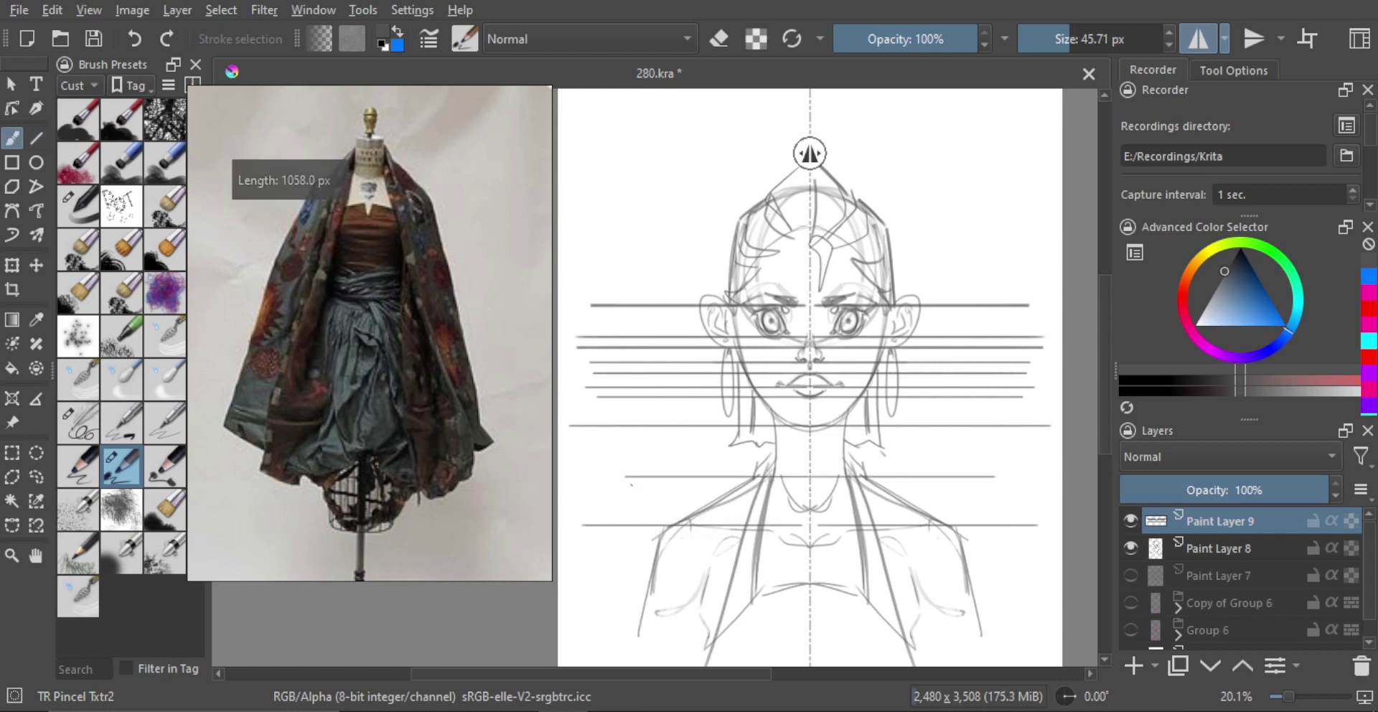
Draw horizontal guide lines across the upper forehead, about 1060 px per side, and at the hair peak, about 1068 px per side.
{"action": "left_click_drag", "start_coordinate": [726, 466], "coordinate": [735, 373]}
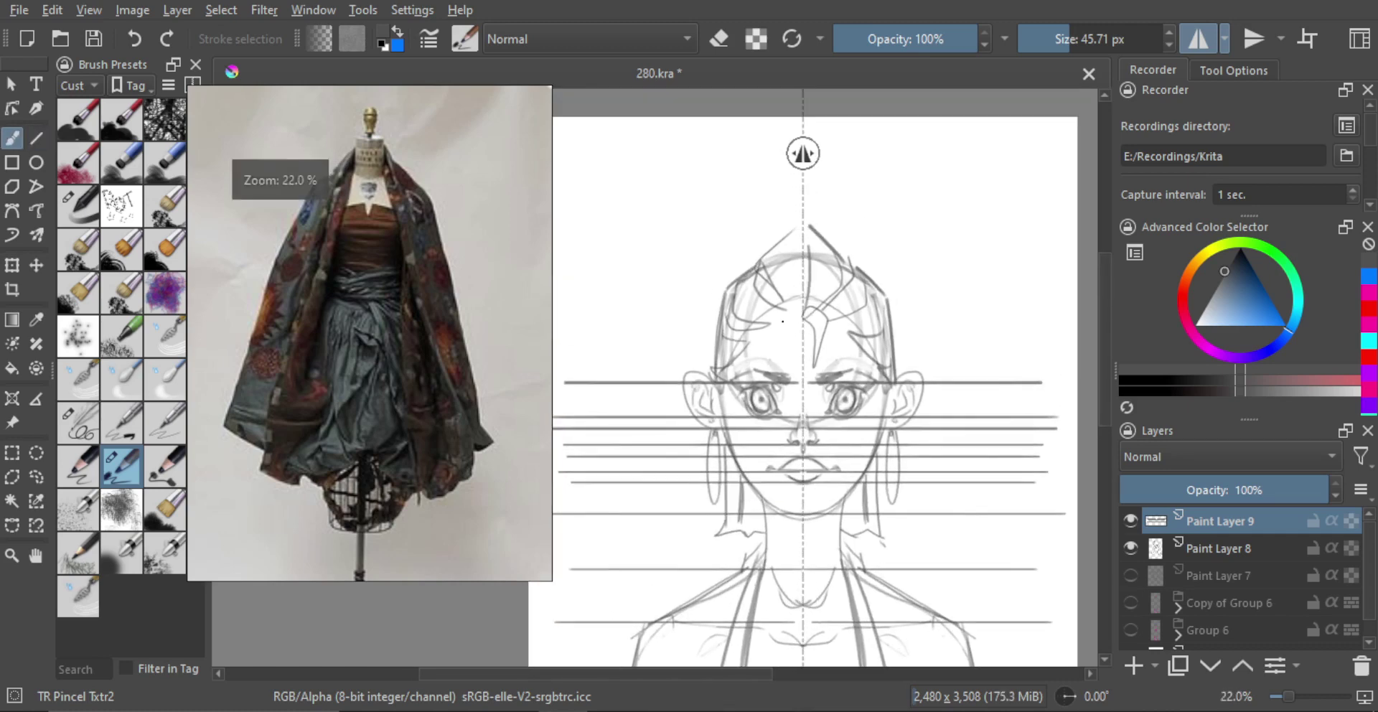
{"action": "key", "text": "v"}
{"action": "left_click_drag", "start_coordinate": [802, 317], "coordinate": [567, 319]}
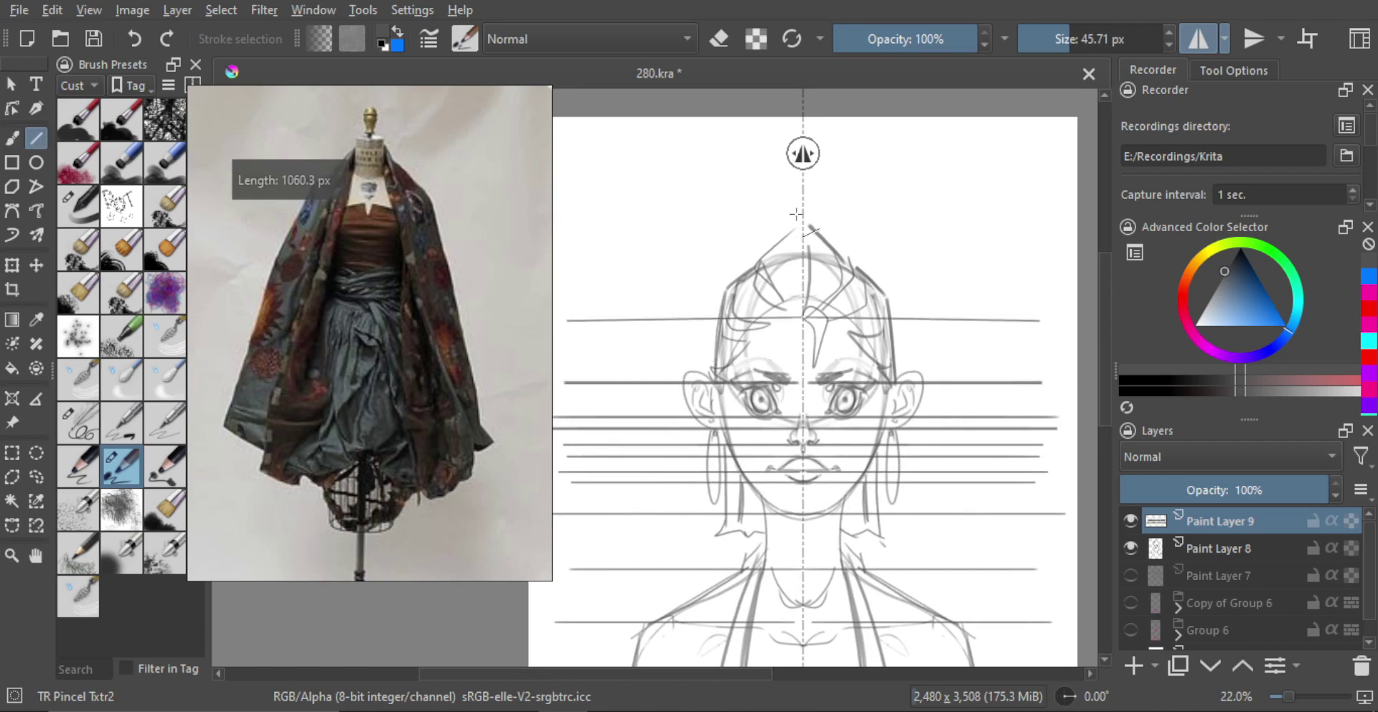
{"action": "left_click_drag", "start_coordinate": [802, 219], "coordinate": [566, 233]}
{"action": "key", "text": "b"}
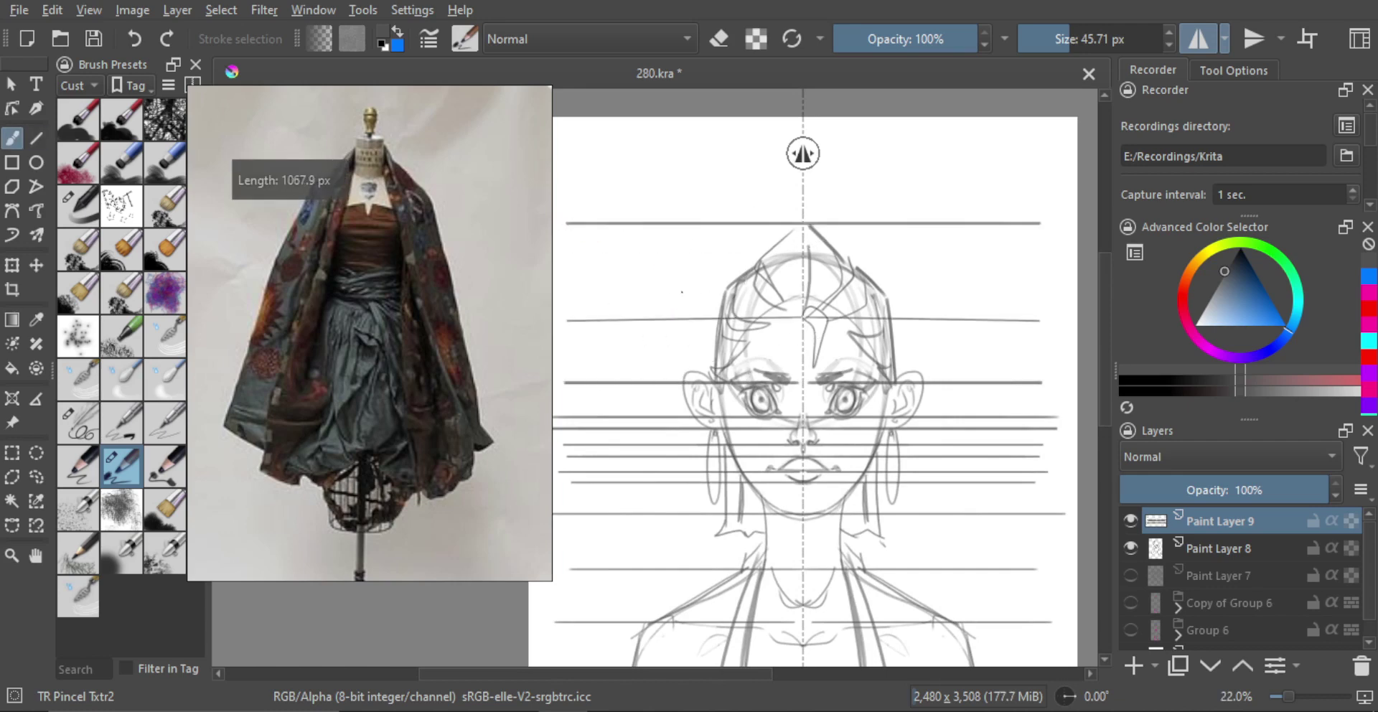
Lower the guide-line layer's opacity until the lines are faint, and make Paint Layer 8 active.
{"action": "mouse_move", "coordinate": [718, 282]}
{"action": "left_mouse_down"}
{"action": "mouse_move", "coordinate": [710, 328]}
{"action": "mouse_move", "coordinate": [708, 315]}
{"action": "left_mouse_up"}
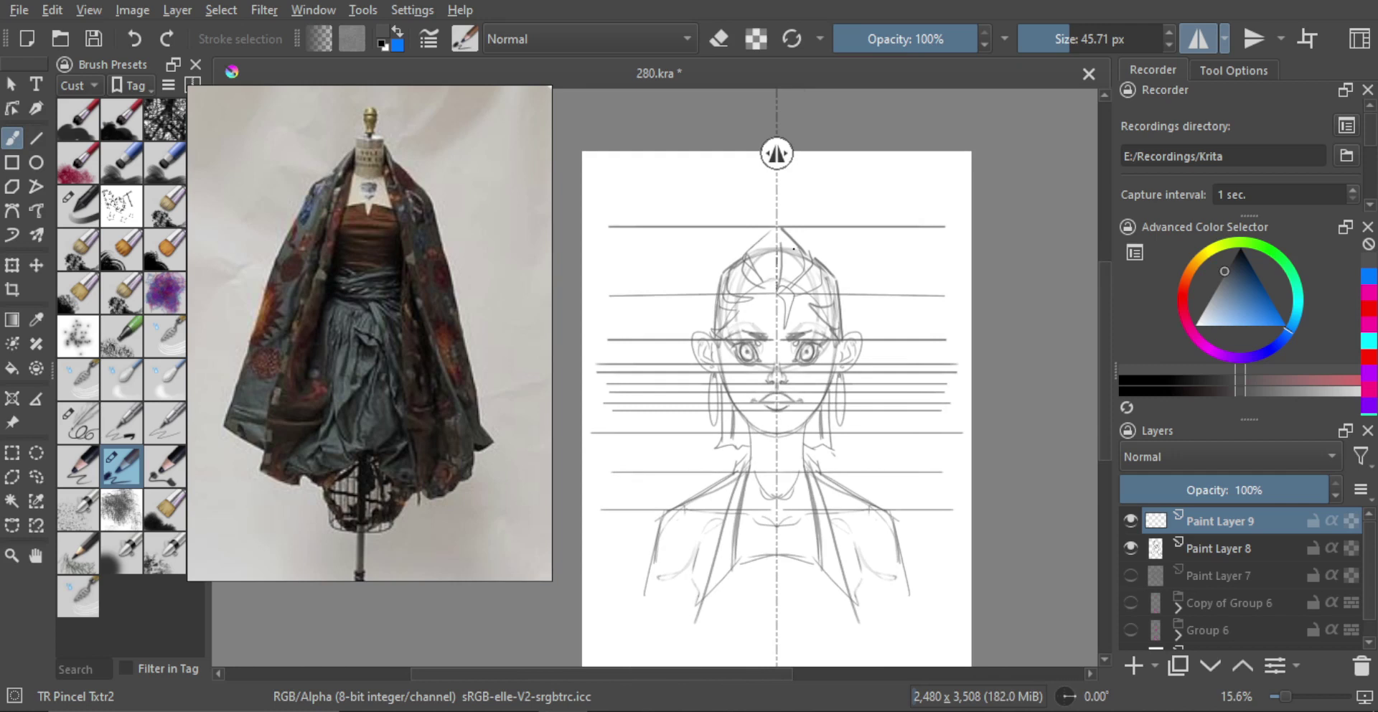
{"action": "scroll", "coordinate": [768, 308], "scroll_direction": "down", "scroll_amount": 1}
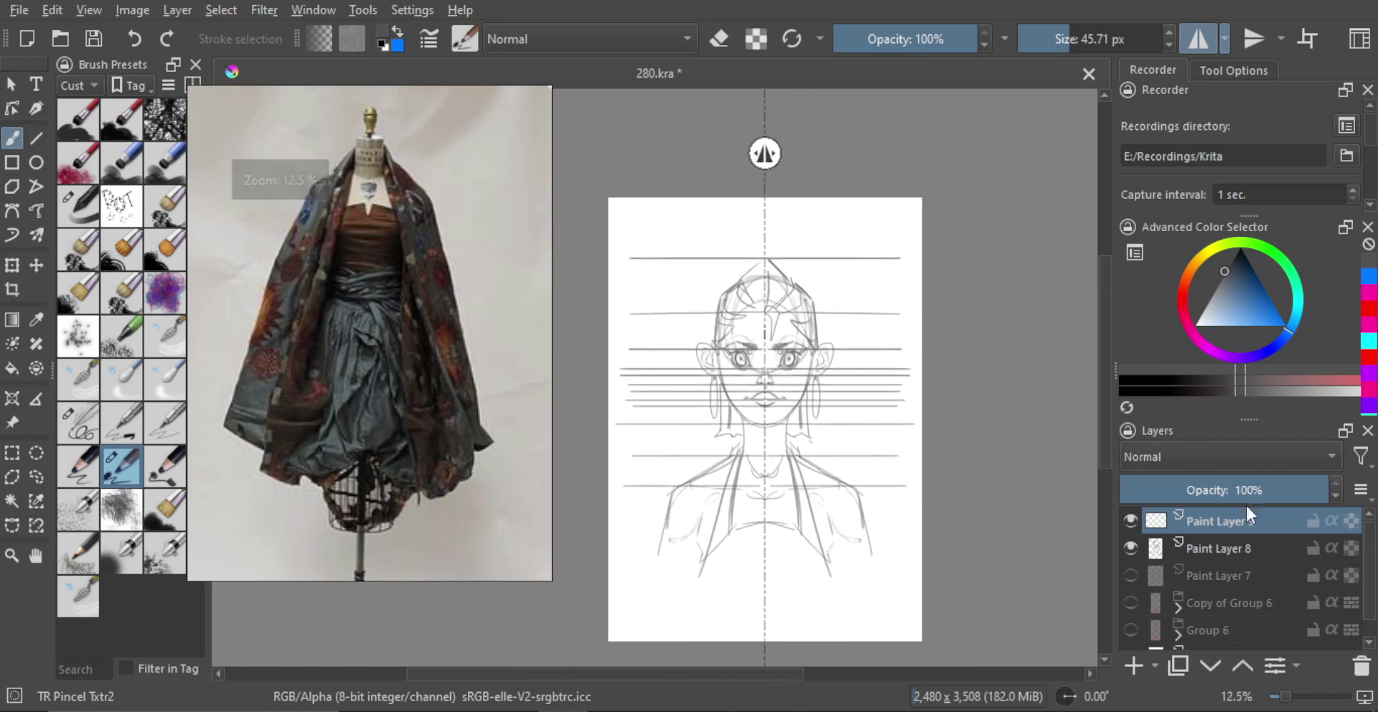
{"action": "left_click_drag", "start_coordinate": [1291, 490], "coordinate": [1137, 489]}
{"action": "left_click", "coordinate": [1197, 545]}
Darken the eyelid and iris outlines of both eyes using the TR Brush Skin preset at 12.73 px, undoing unsatisfactory strokes.
{"action": "scroll", "coordinate": [685, 378], "scroll_direction": "up", "scroll_amount": 3}
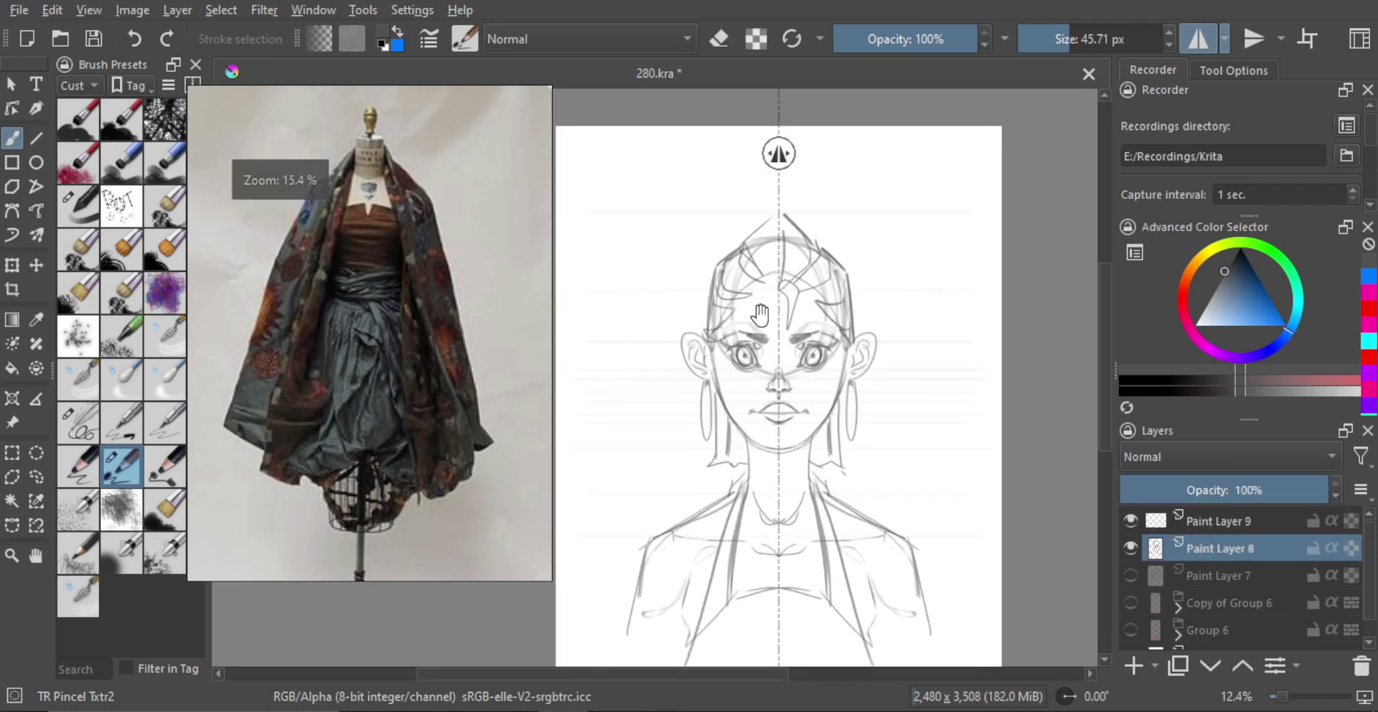
{"action": "left_click", "coordinate": [82, 211]}
{"action": "scroll", "coordinate": [797, 289], "scroll_direction": "up", "scroll_amount": 4}
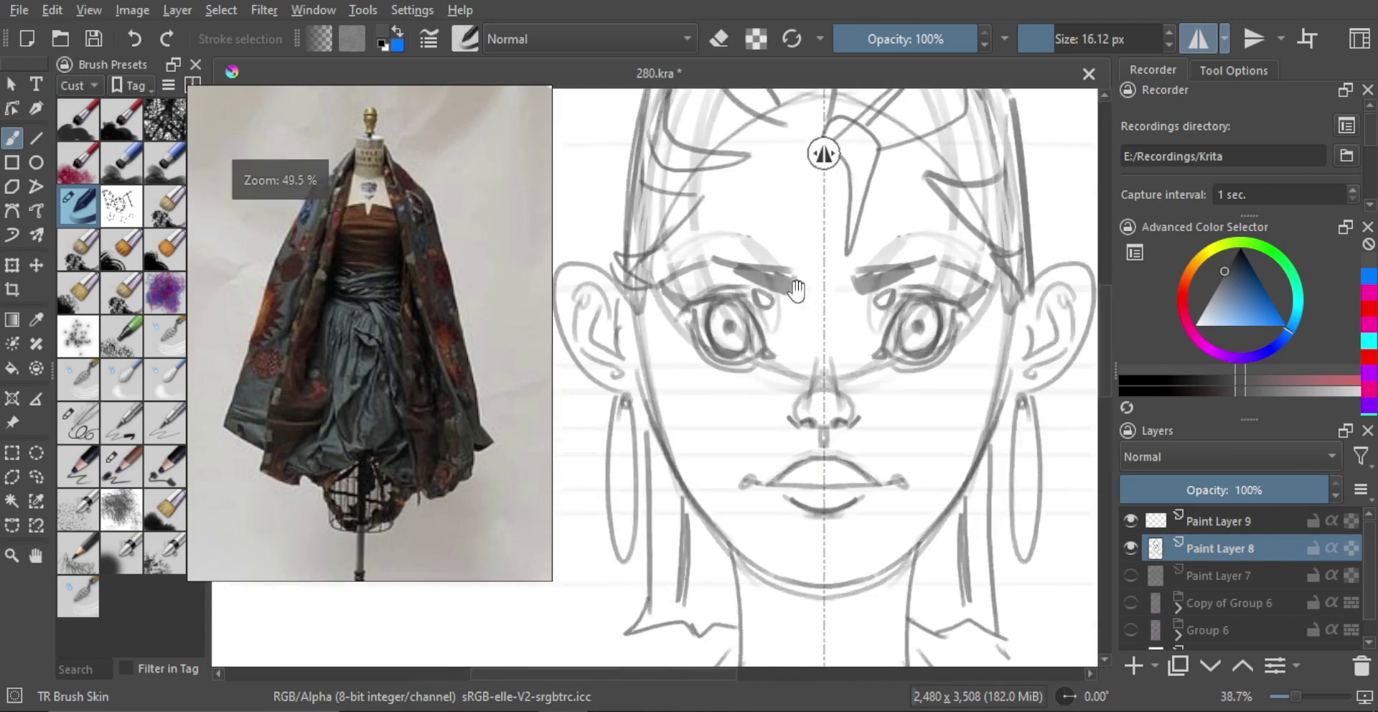
{"action": "scroll", "coordinate": [724, 324], "scroll_direction": "up", "scroll_amount": 2}
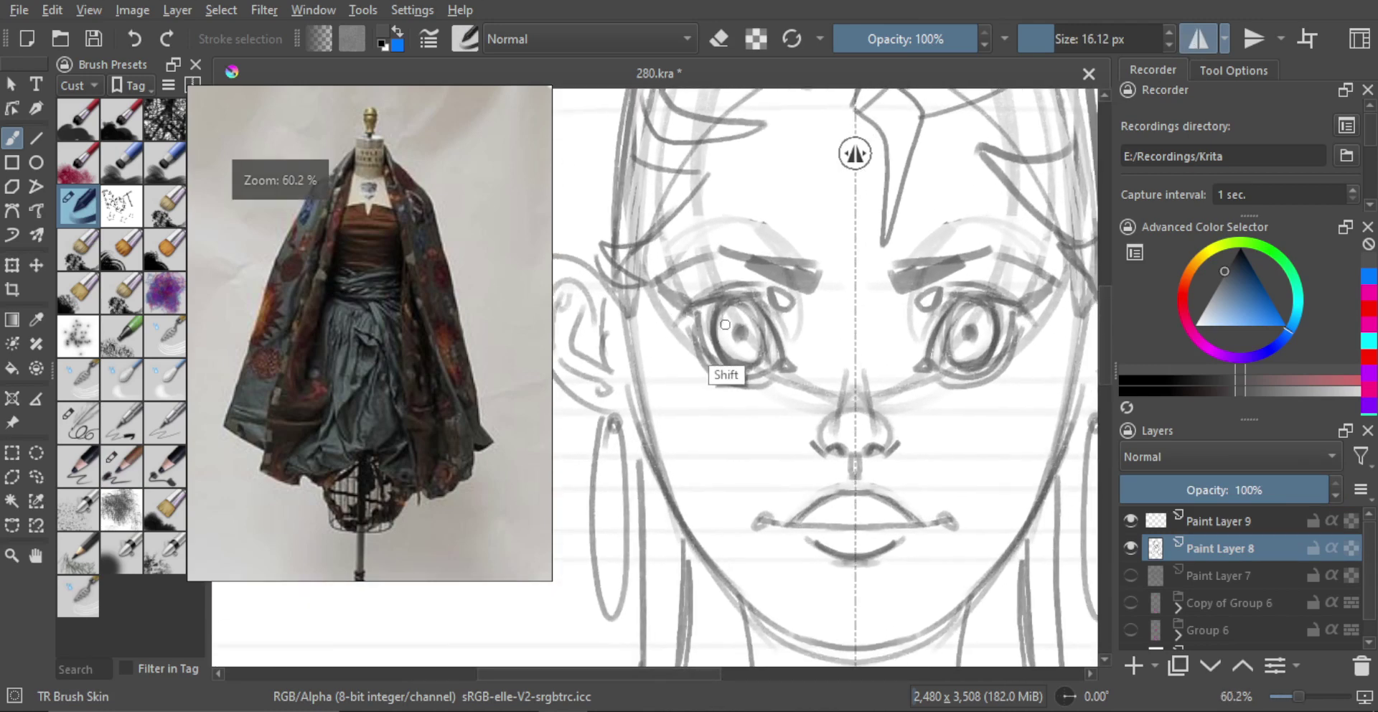
{"action": "mouse_move", "coordinate": [725, 324]}
{"action": "left_mouse_down", "text": "shift"}
{"action": "mouse_move", "coordinate": [726, 296]}
{"action": "mouse_move", "coordinate": [752, 296]}
{"action": "mouse_move", "coordinate": [695, 310]}
{"action": "left_mouse_up", "text": "shift"}
{"action": "key", "text": "ctrl+z"}
{"action": "mouse_move", "coordinate": [690, 310]}
{"action": "left_mouse_down"}
{"action": "mouse_move", "coordinate": [765, 301]}
{"action": "mouse_move", "coordinate": [702, 304]}
{"action": "mouse_move", "coordinate": [769, 305]}
{"action": "mouse_move", "coordinate": [778, 352]}
{"action": "left_mouse_up"}
{"action": "key", "text": "ctrl+z"}
{"action": "key", "text": "ctrl+z"}
{"action": "key", "text": "ctrl+z"}
{"action": "left_click_drag", "start_coordinate": [764, 305], "coordinate": [781, 359]}
{"action": "key", "text": "ctrl+z"}
{"action": "key", "text": "ctrl+z"}
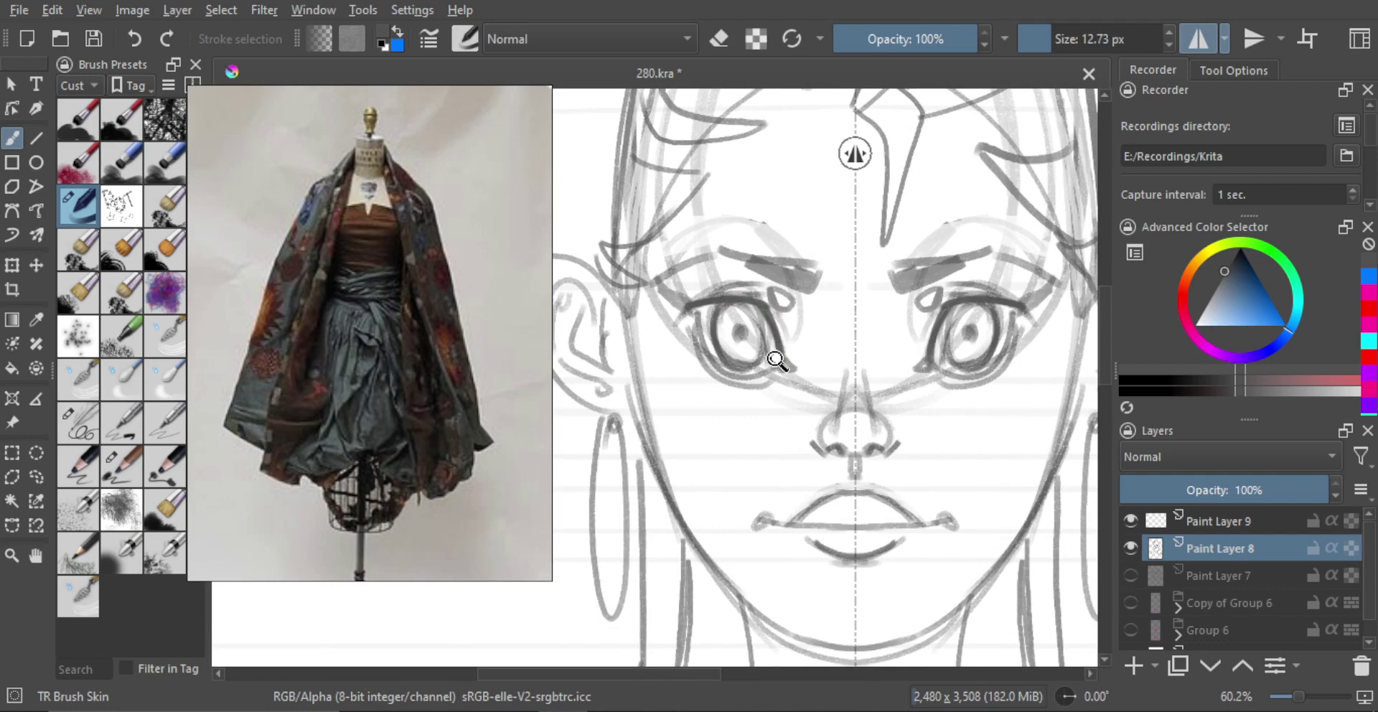
Shade both irises grey with darker pupils, undoing the first stroke.
{"action": "mouse_move", "coordinate": [698, 322]}
{"action": "left_mouse_down"}
{"action": "mouse_move", "coordinate": [719, 371]}
{"action": "mouse_move", "coordinate": [739, 309]}
{"action": "mouse_move", "coordinate": [716, 337]}
{"action": "mouse_move", "coordinate": [758, 330]}
{"action": "mouse_move", "coordinate": [719, 331]}
{"action": "mouse_move", "coordinate": [746, 338]}
{"action": "left_mouse_up"}
{"action": "key", "text": "ctrl+z"}
{"action": "mouse_move", "coordinate": [742, 330]}
{"action": "left_mouse_down"}
{"action": "mouse_move", "coordinate": [745, 351]}
{"action": "mouse_move", "coordinate": [744, 337]}
{"action": "left_mouse_up"}
{"action": "scroll", "coordinate": [742, 352], "scroll_direction": "down", "scroll_amount": 3}
{"action": "scroll", "coordinate": [735, 332], "scroll_direction": "up", "scroll_amount": 1}
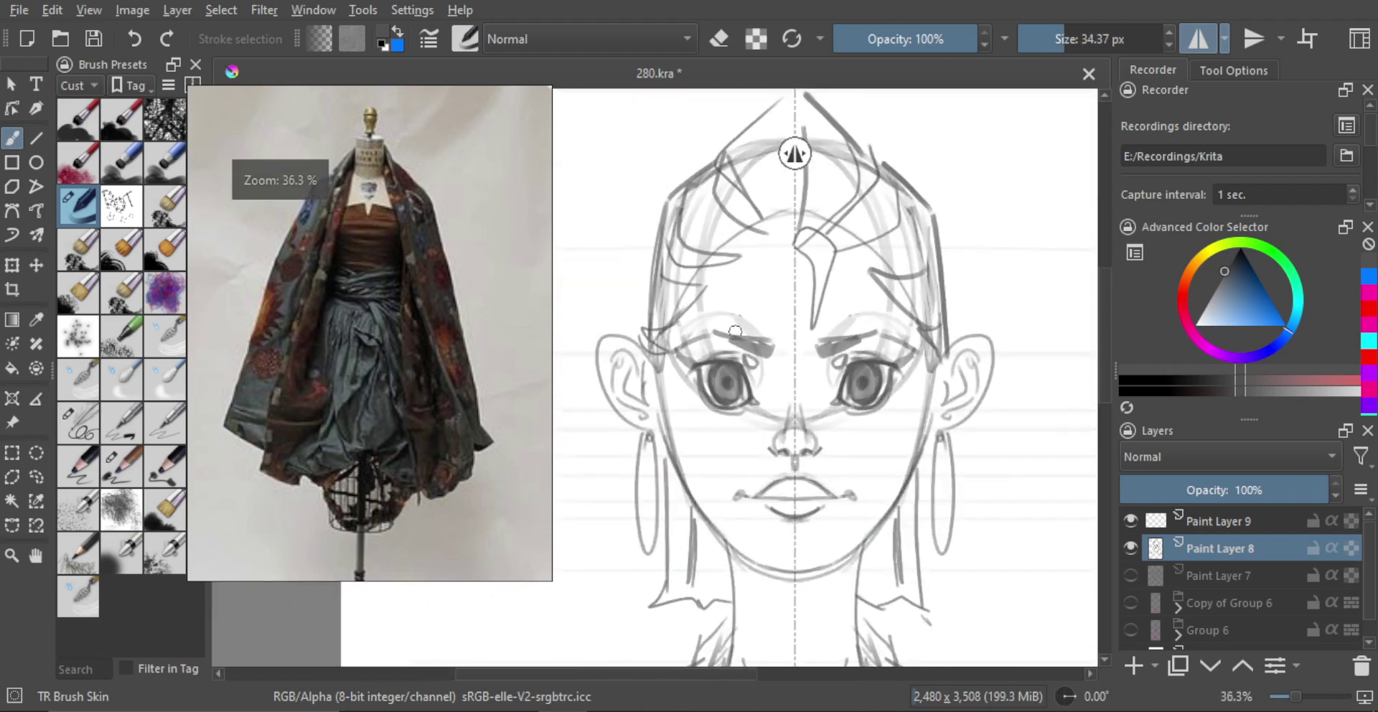
Erase small highlights into both irises with an 11.04 px eraser, undoing the first attempt.
{"action": "key", "text": "e"}
{"action": "scroll", "coordinate": [735, 332], "scroll_direction": "up", "scroll_amount": 2}
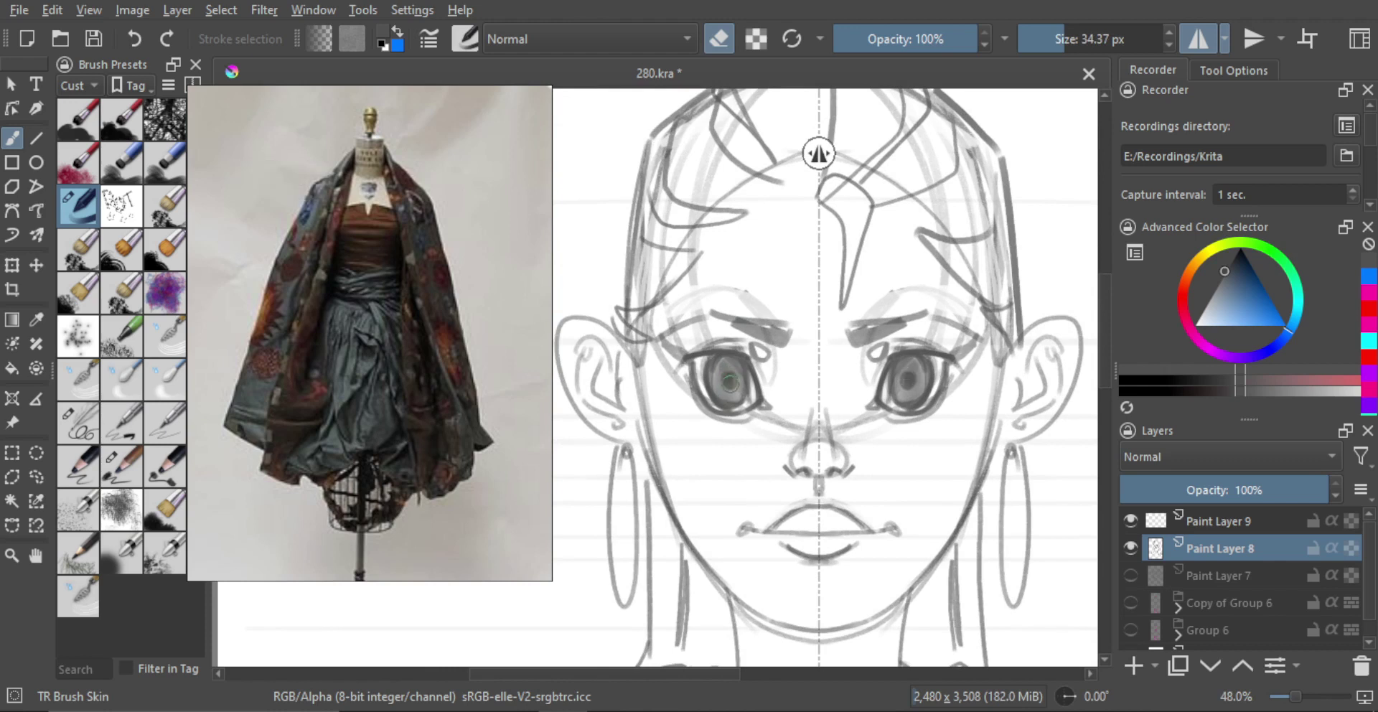
{"action": "left_click_drag", "start_coordinate": [730, 381], "coordinate": [729, 386]}
{"action": "key", "text": "ctrl+z"}
{"action": "left_click", "coordinate": [731, 384]}
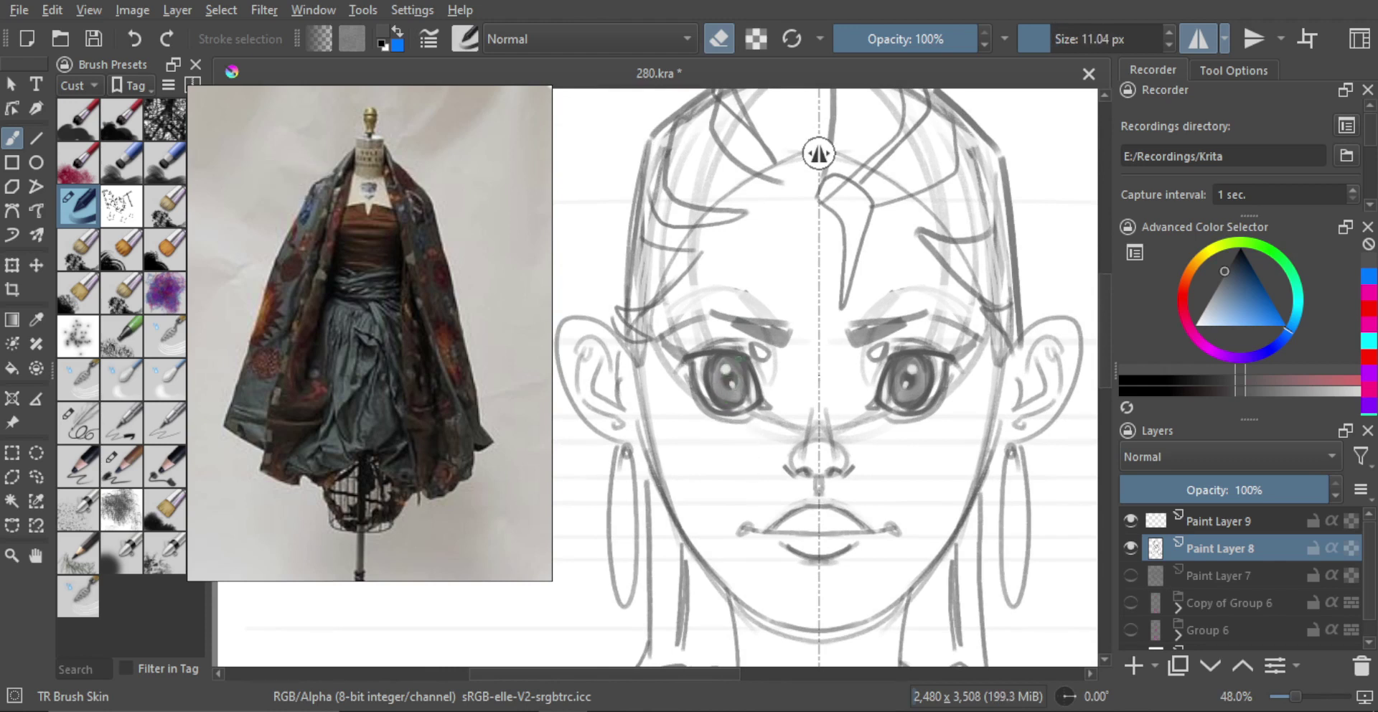
Darken both eyebrows and the eyelid creases above the eyes with a 10.99 px brush.
{"action": "key", "text": "e"}
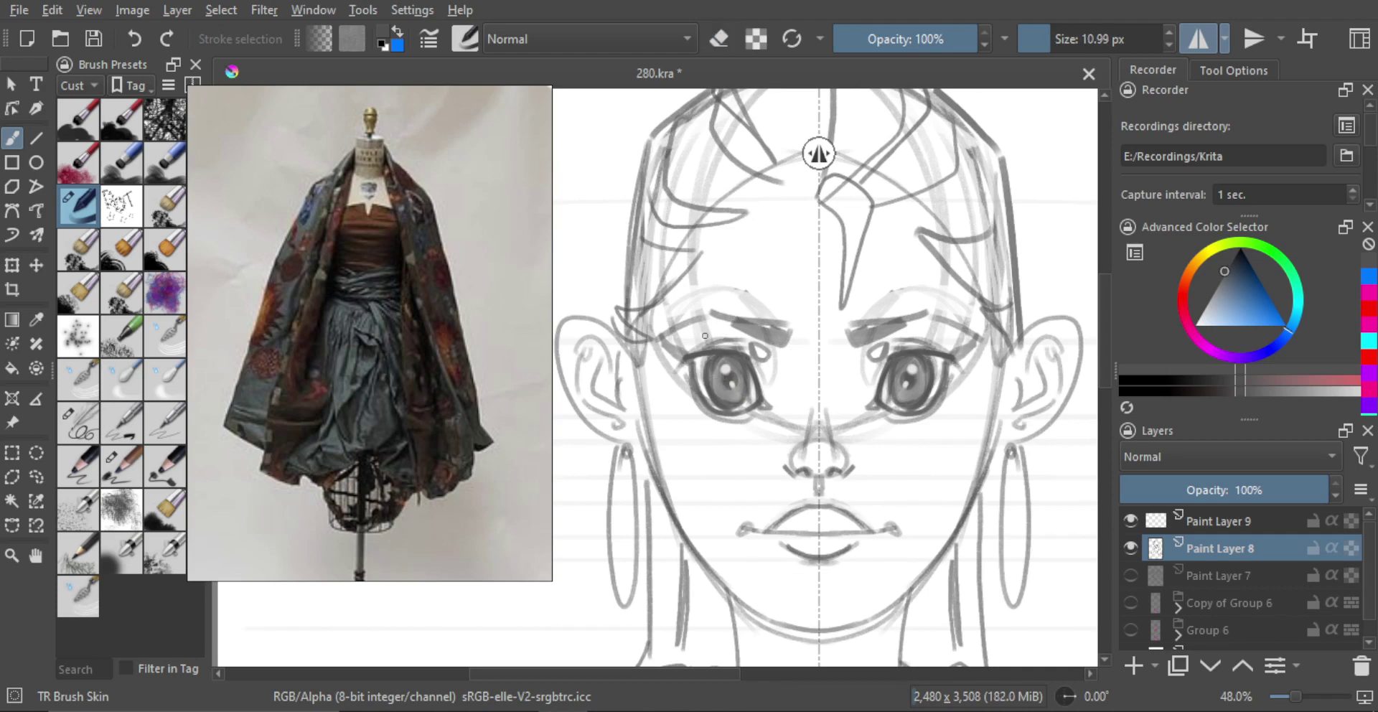
{"action": "mouse_move", "coordinate": [711, 313]}
{"action": "left_mouse_down"}
{"action": "mouse_move", "coordinate": [792, 324]}
{"action": "mouse_move", "coordinate": [787, 403]}
{"action": "mouse_move", "coordinate": [760, 356]}
{"action": "mouse_move", "coordinate": [748, 383]}
{"action": "left_mouse_up"}
{"action": "key", "text": "bracketleft"}
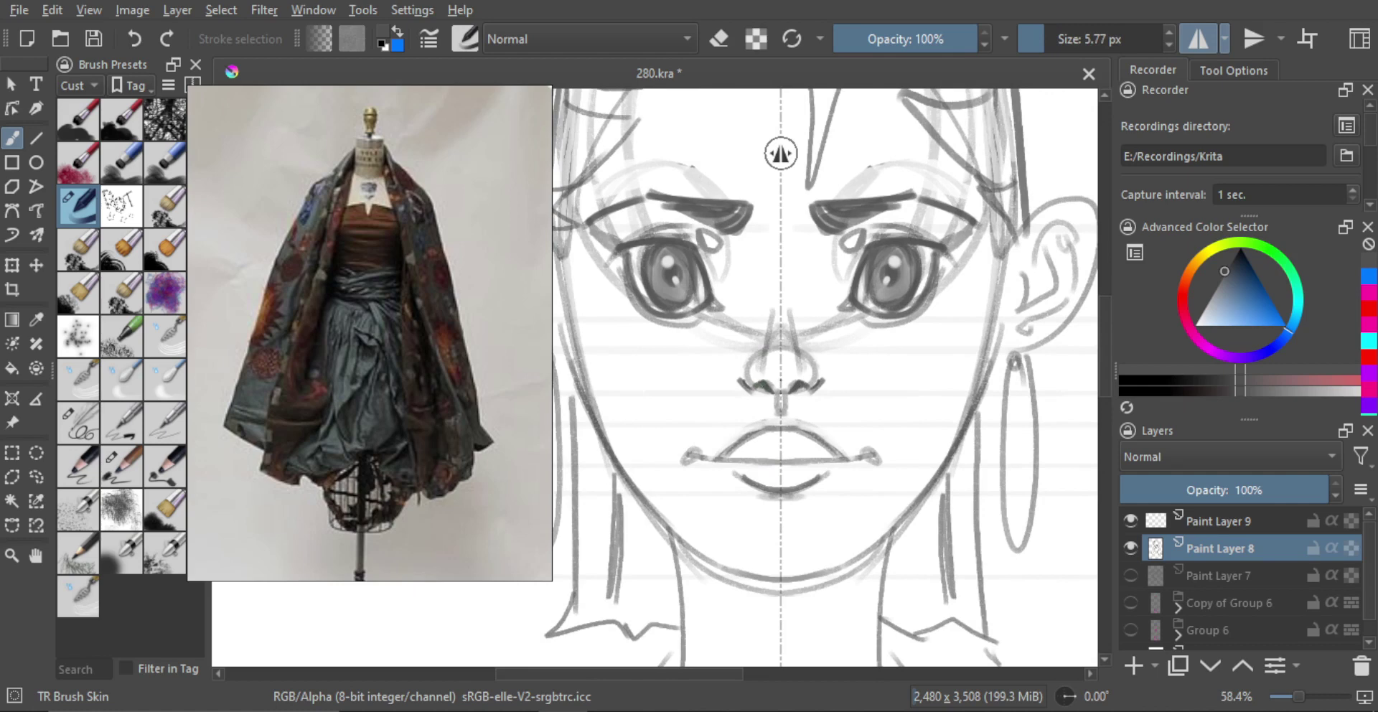
Shade both sides of the nose tip with a 16.48 px brush and lighten the shading with the eraser.
{"action": "scroll", "coordinate": [788, 330], "scroll_direction": "up", "scroll_amount": 2}
{"action": "scroll", "coordinate": [777, 346], "scroll_direction": "up", "scroll_amount": 1}
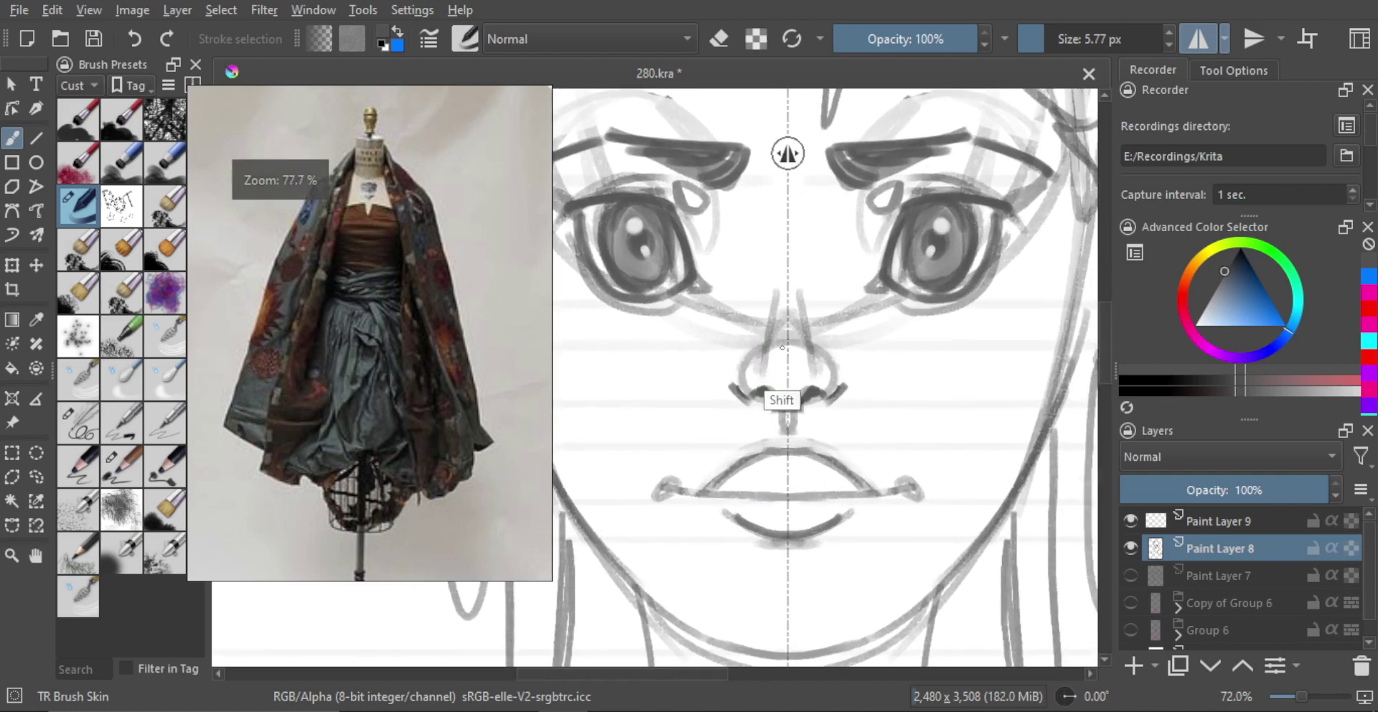
{"action": "key", "text": "bracketright"}
{"action": "key", "text": "bracketright"}
{"action": "key", "text": "bracketright"}
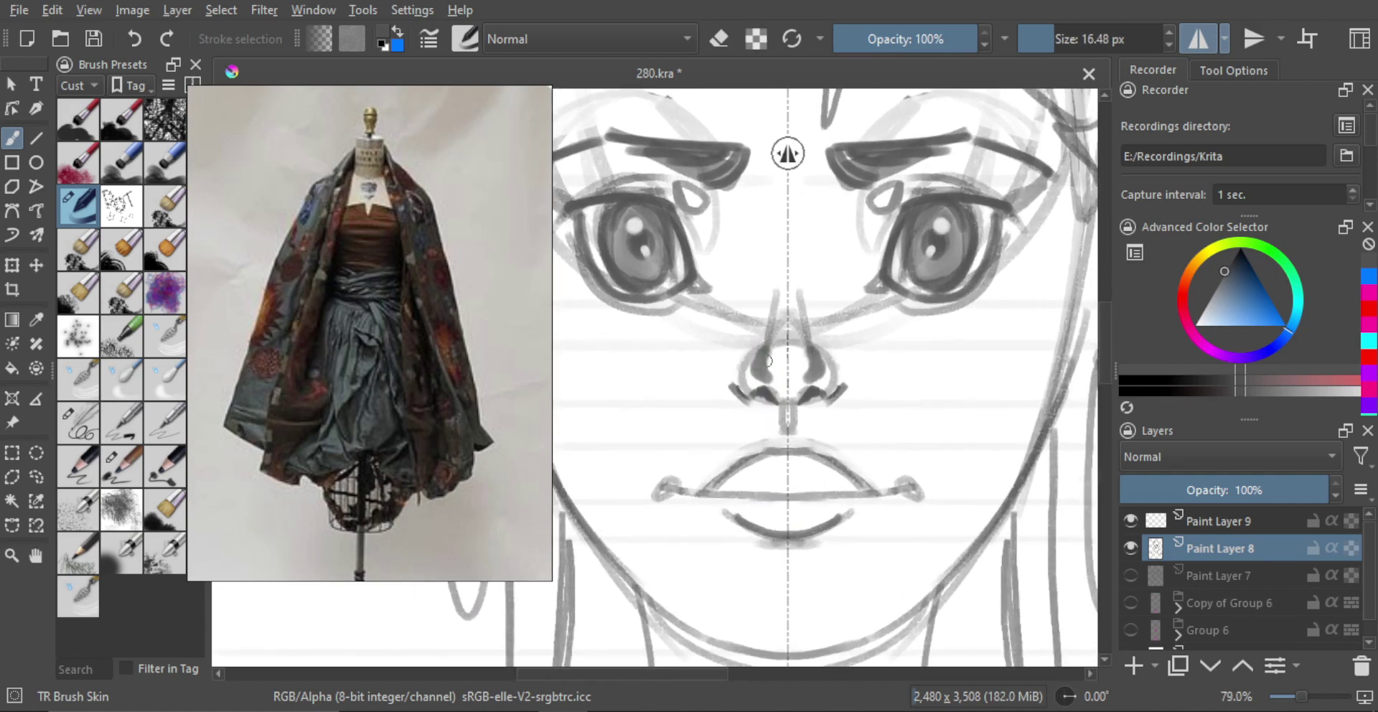
{"action": "key", "text": "e"}
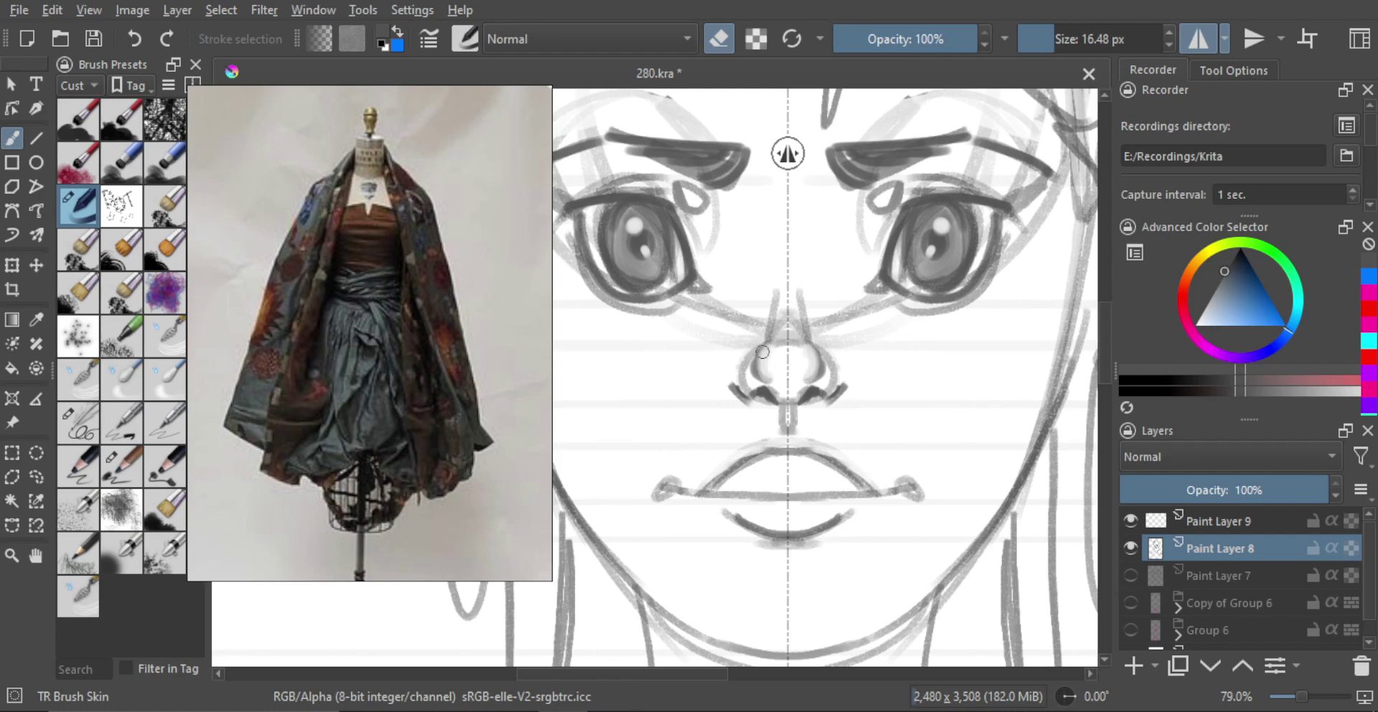
{"action": "left_click_drag", "start_coordinate": [763, 351], "coordinate": [751, 380]}
{"action": "scroll", "coordinate": [753, 373], "scroll_direction": "down", "scroll_amount": 4}
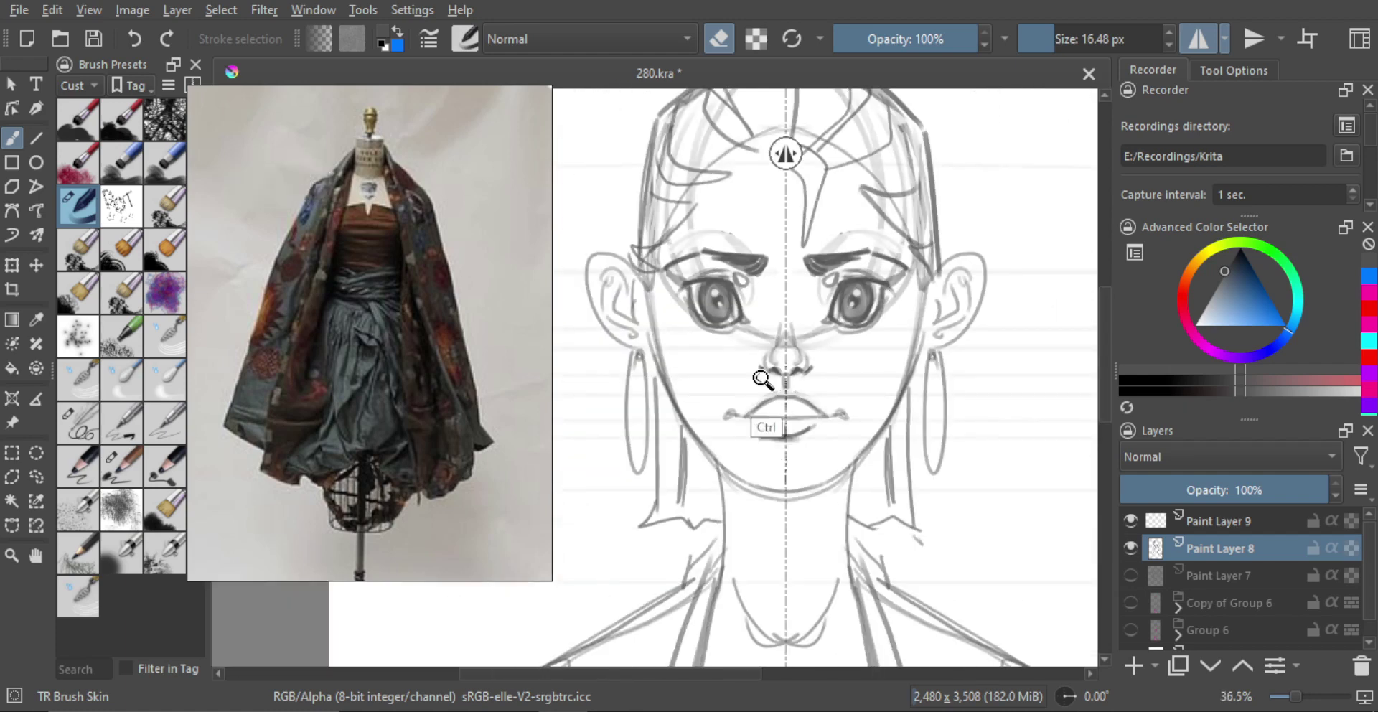
Darken the outer nostril wings at 16.48 px and trim their edges with the eraser.
{"action": "scroll", "coordinate": [764, 367], "scroll_direction": "up", "scroll_amount": 4}
{"action": "key", "text": "e"}
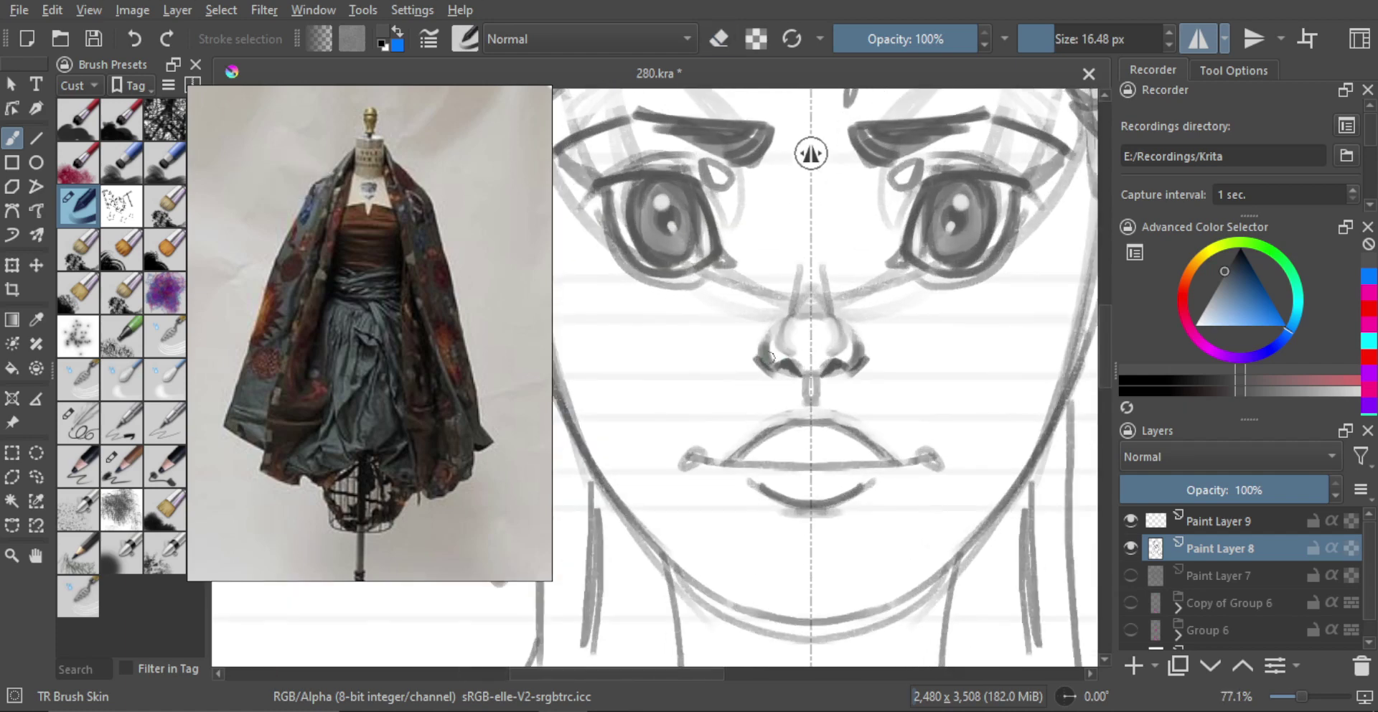
{"action": "key", "text": "e"}
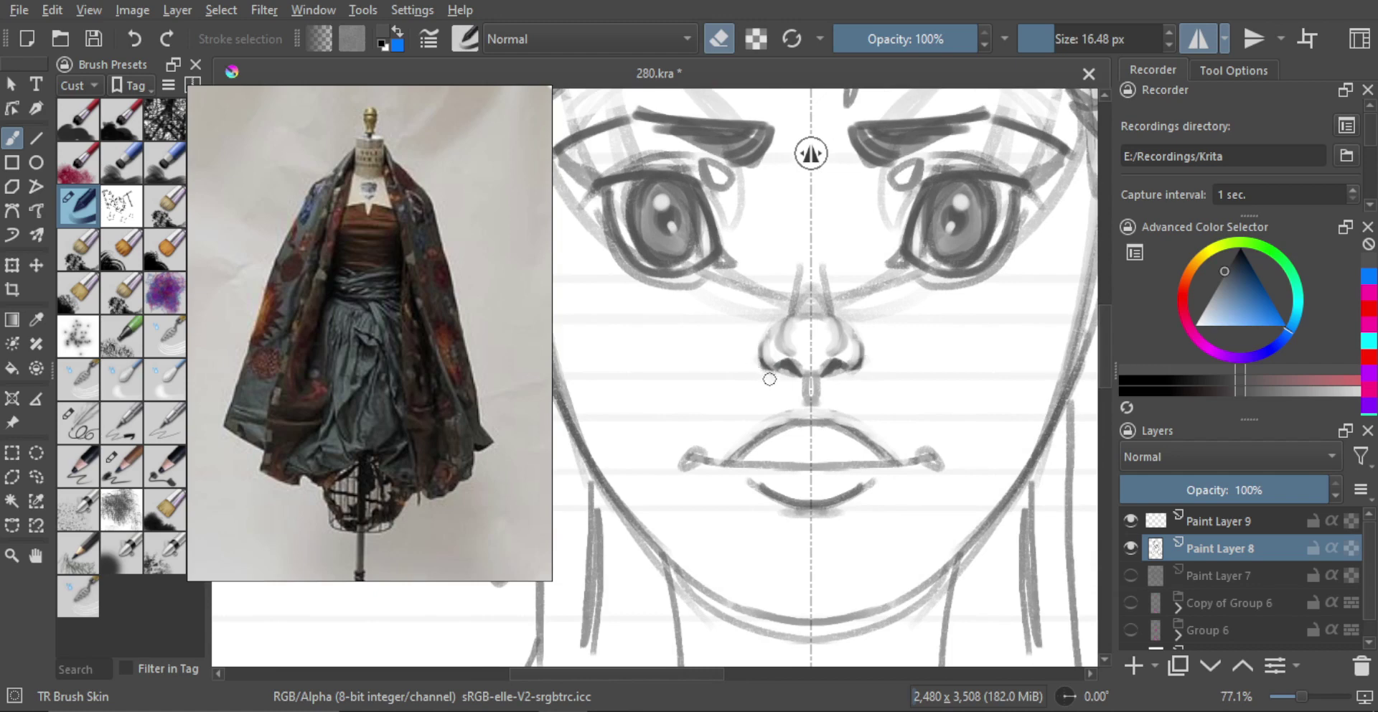
{"action": "scroll", "coordinate": [761, 377], "scroll_direction": "down", "scroll_amount": 4}
{"action": "scroll", "coordinate": [731, 369], "scroll_direction": "up", "scroll_amount": 2}
Paint soft round grey blush spots on both cheeks with a large brush, undoing unsatisfactory dabs.
{"action": "key", "text": "e"}
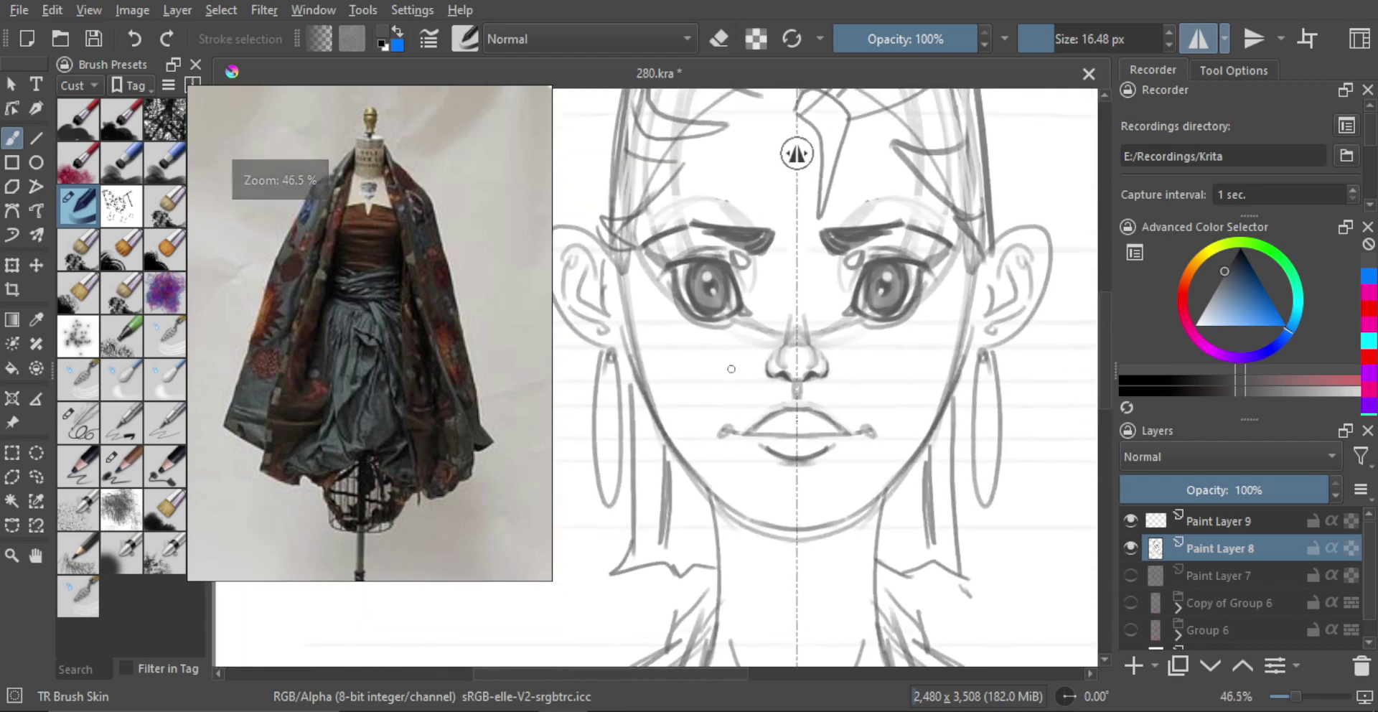
{"action": "left_click_drag", "start_coordinate": [700, 380], "coordinate": [753, 376], "text": "shift"}
{"action": "left_click", "coordinate": [683, 381]}
{"action": "left_click", "coordinate": [695, 367]}
{"action": "key", "text": "ctrl+z"}
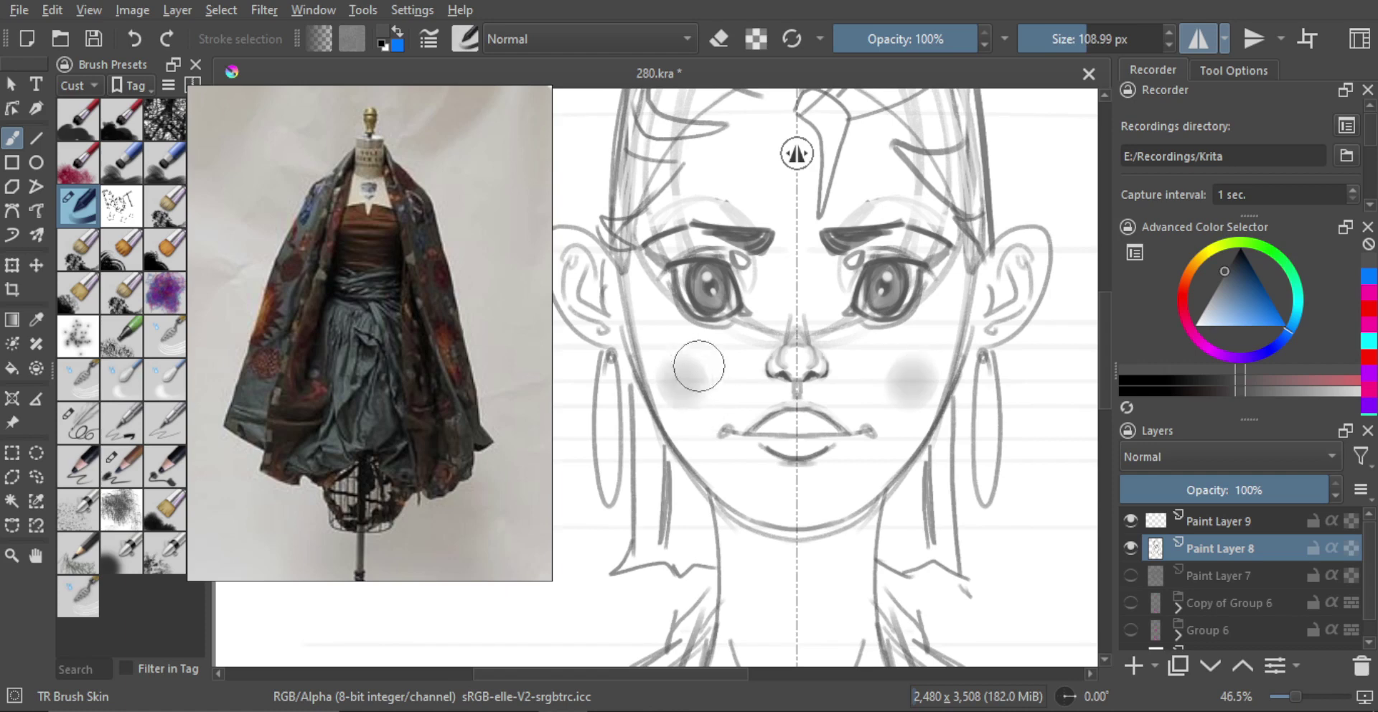
{"action": "left_click_drag", "start_coordinate": [675, 409], "coordinate": [700, 409], "text": "shift"}
{"action": "key", "text": "ctrl+z"}
{"action": "left_click", "coordinate": [682, 372]}
Retrace the mirrored face contour from the ears down to the chin at 10.19 px, undoing unsatisfactory strokes.
{"action": "mouse_move", "coordinate": [747, 366]}
{"action": "left_mouse_down", "text": "ctrl"}
{"action": "mouse_move", "coordinate": [732, 471]}
{"action": "mouse_move", "coordinate": [755, 386]}
{"action": "mouse_move", "coordinate": [680, 410]}
{"action": "mouse_move", "coordinate": [650, 397]}
{"action": "left_mouse_up", "text": "ctrl"}
{"action": "scroll", "coordinate": [757, 387], "scroll_direction": "up", "scroll_amount": 3}
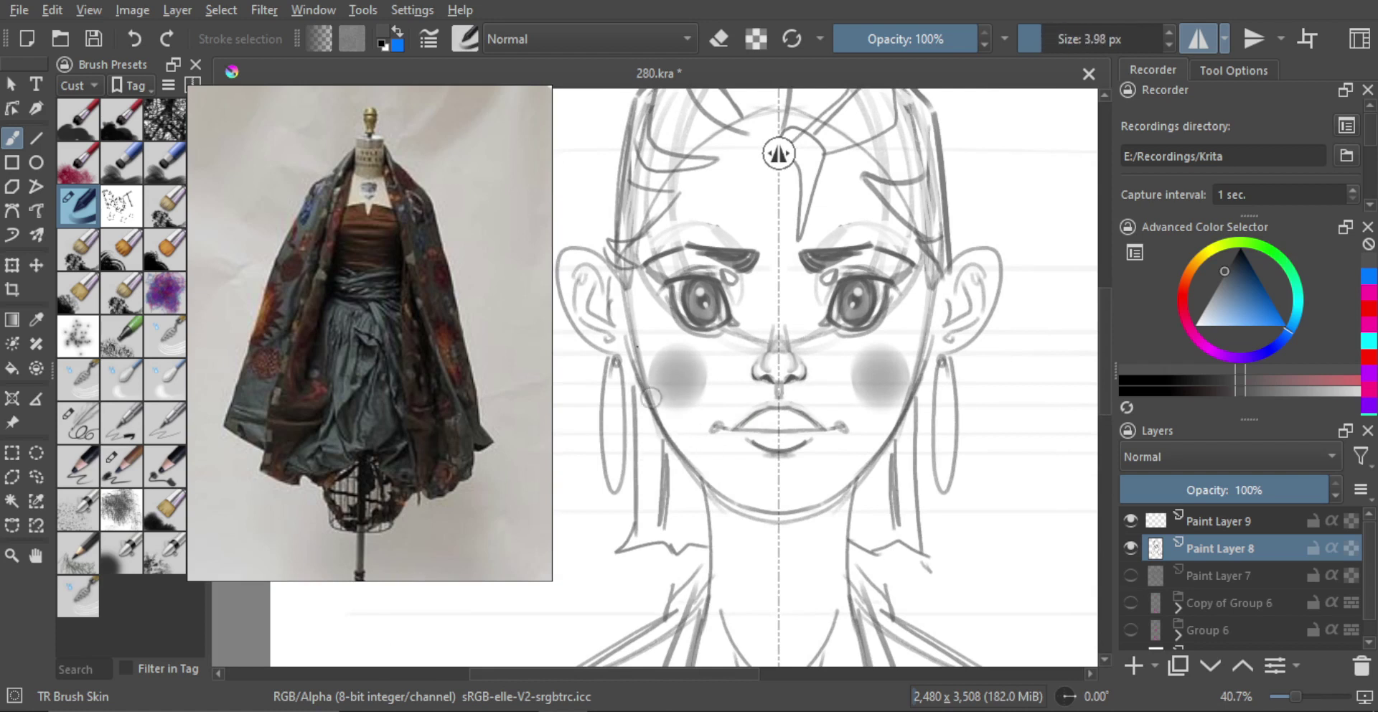
{"action": "left_click_drag", "start_coordinate": [637, 346], "coordinate": [666, 449]}
{"action": "key", "text": "ctrl+z"}
{"action": "left_click_drag", "start_coordinate": [651, 397], "coordinate": [655, 397], "text": "shift"}
{"action": "left_click_drag", "start_coordinate": [632, 334], "coordinate": [675, 455]}
{"action": "key", "text": "ctrl+z"}
{"action": "left_click_drag", "start_coordinate": [631, 331], "coordinate": [690, 471]}
{"action": "key", "text": "ctrl+z"}
{"action": "mouse_move", "coordinate": [630, 329]}
{"action": "left_mouse_down"}
{"action": "mouse_move", "coordinate": [685, 463]}
{"action": "mouse_move", "coordinate": [740, 509]}
{"action": "left_mouse_up"}
{"action": "key", "text": "ctrl+z"}
{"action": "left_click_drag", "start_coordinate": [669, 435], "coordinate": [739, 504]}
{"action": "key", "text": "ctrl+z"}
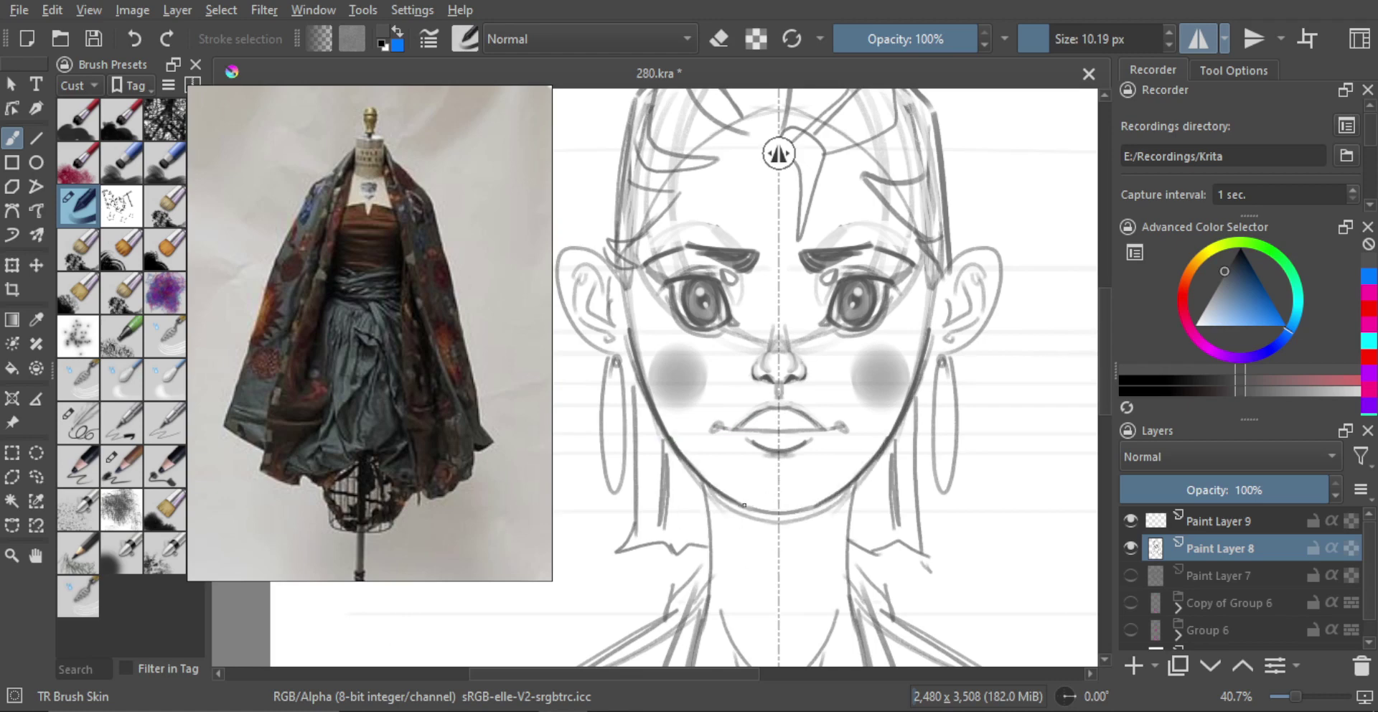
Fade the mouth corners with the eraser and redraw a darker line between the lips at 7.20 px.
{"action": "left_click_drag", "start_coordinate": [759, 447], "coordinate": [792, 422], "text": "ctrl"}
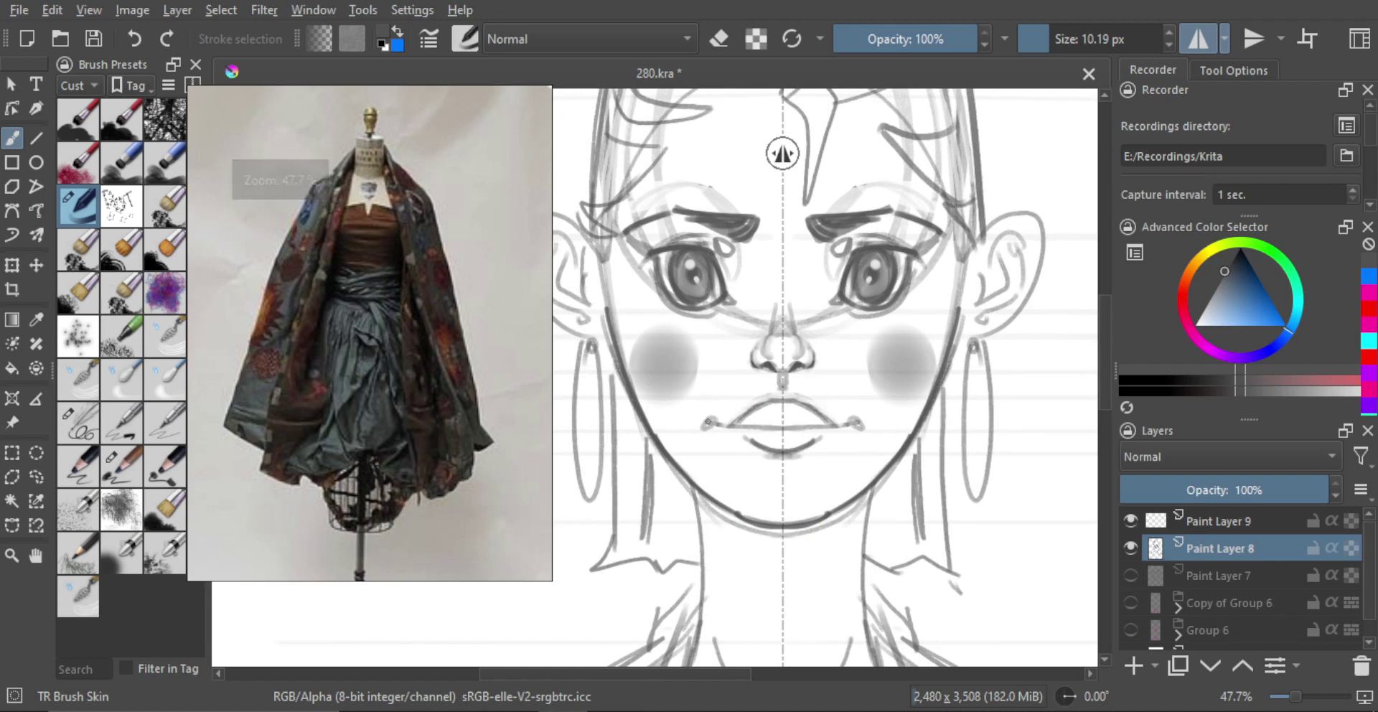
{"action": "left_click_drag", "start_coordinate": [708, 426], "coordinate": [714, 435], "text": "shift"}
{"action": "key", "text": "ctrl+z"}
{"action": "key", "text": "e"}
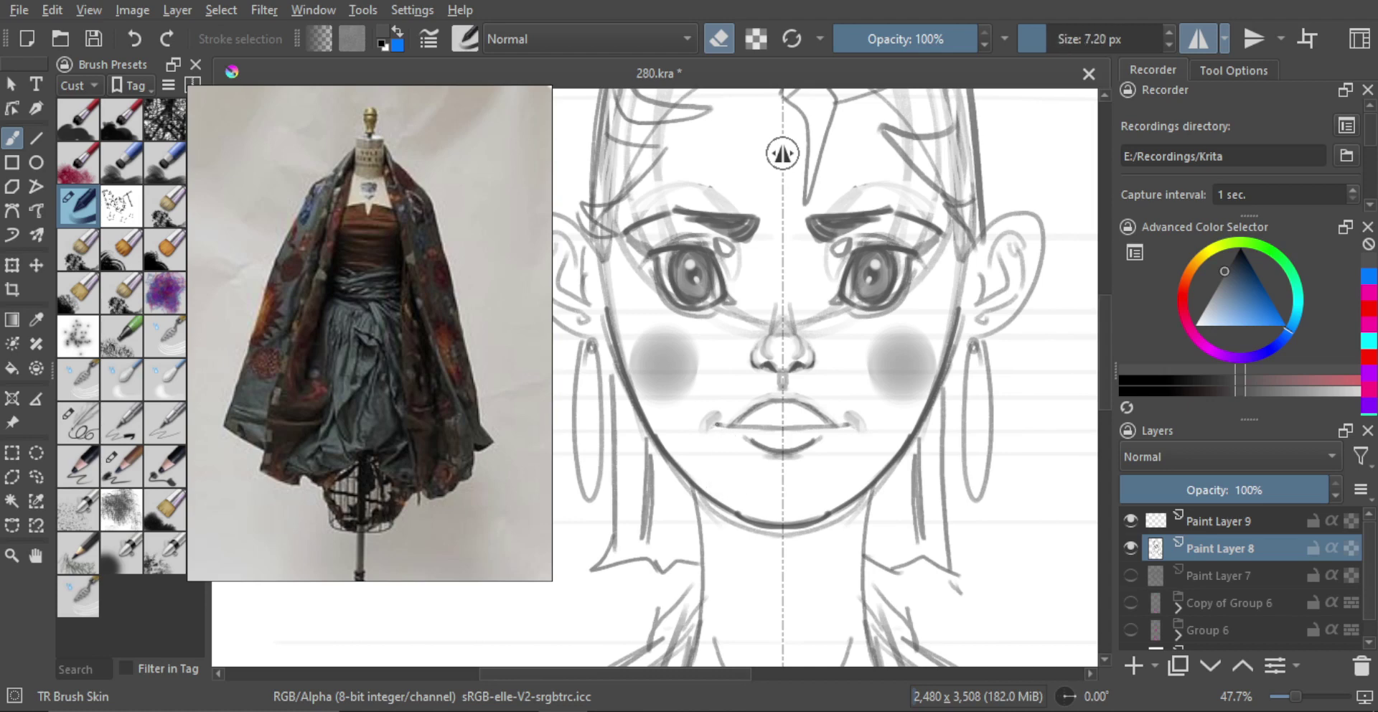
{"action": "key", "text": "e"}
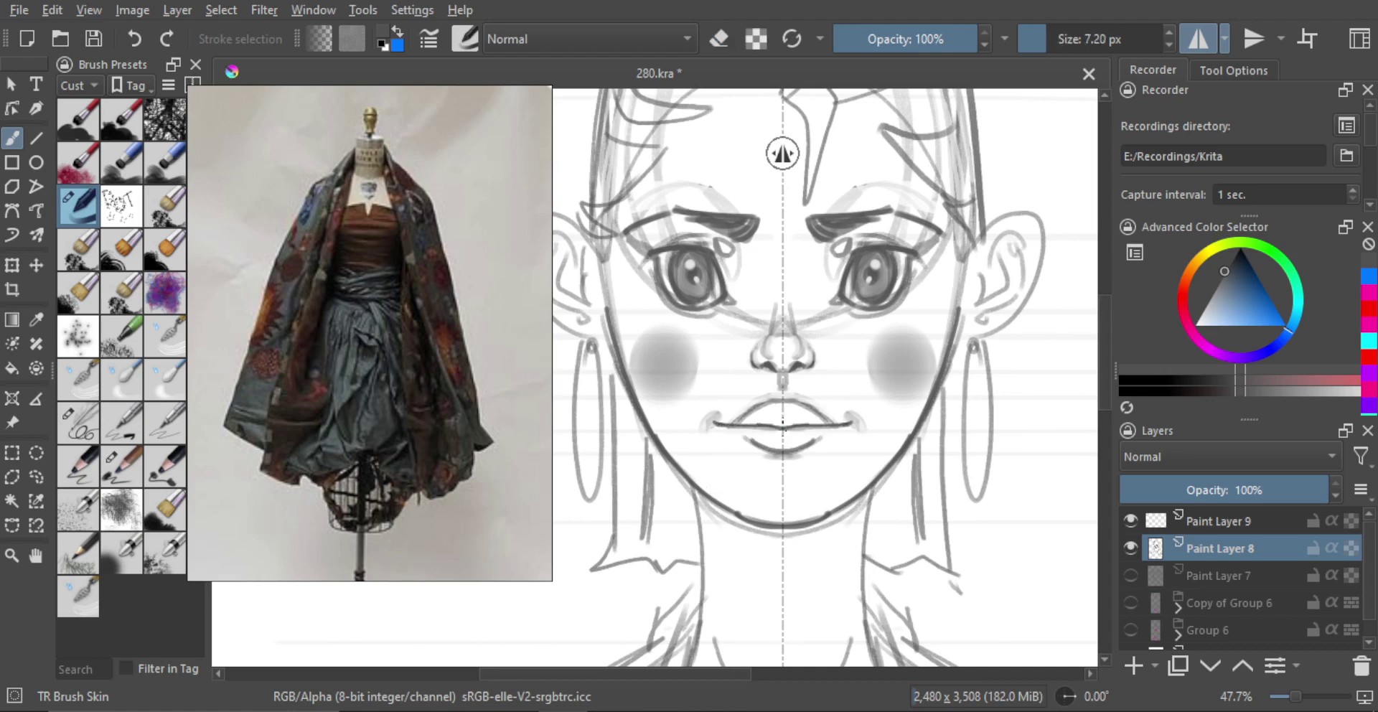
Fill the upper lip with grey at 25.18 px and the lower lip at 33.93 px.
{"action": "left_click_drag", "start_coordinate": [755, 429], "coordinate": [777, 408], "text": "shift"}
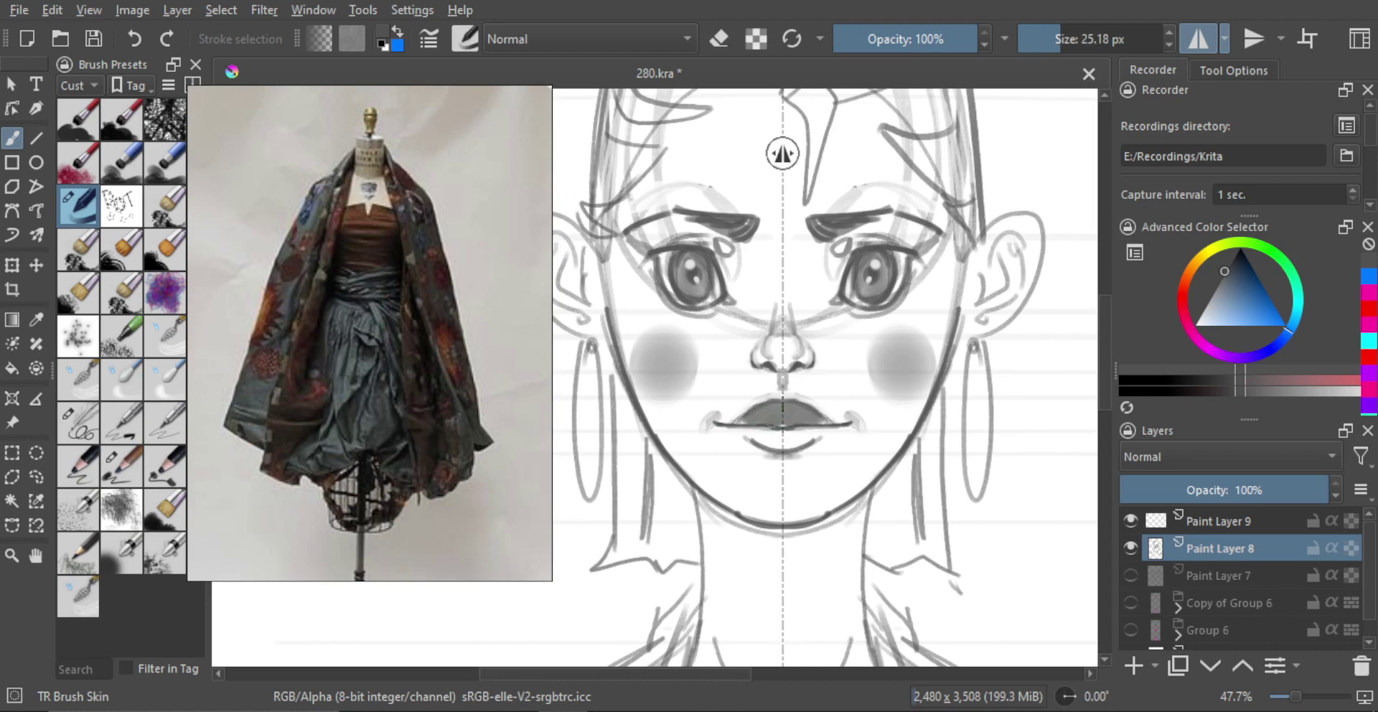
{"action": "key", "text": "ctrl+z"}
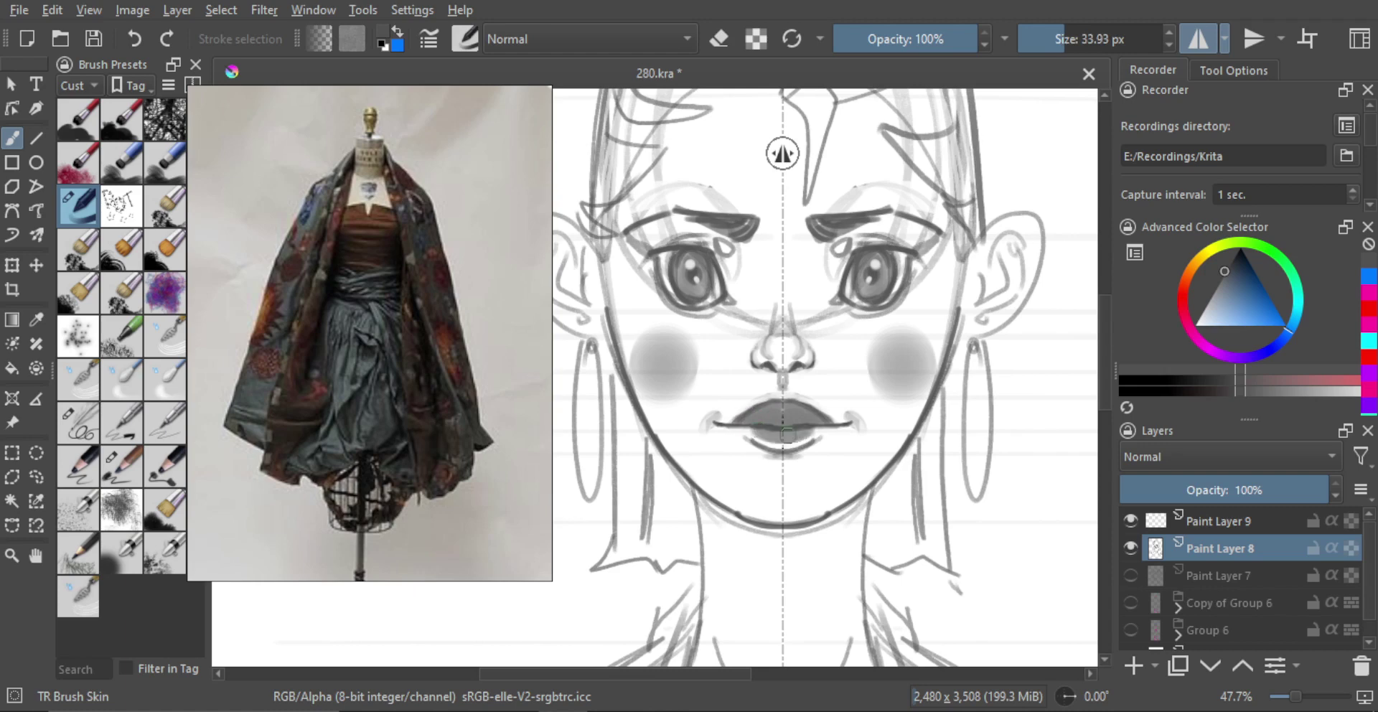
{"action": "scroll", "coordinate": [757, 437], "scroll_direction": "up", "scroll_amount": 1}
Erase thin mirrored highlights into the lower lip with a 5.81 px eraser.
{"action": "key", "text": "e"}
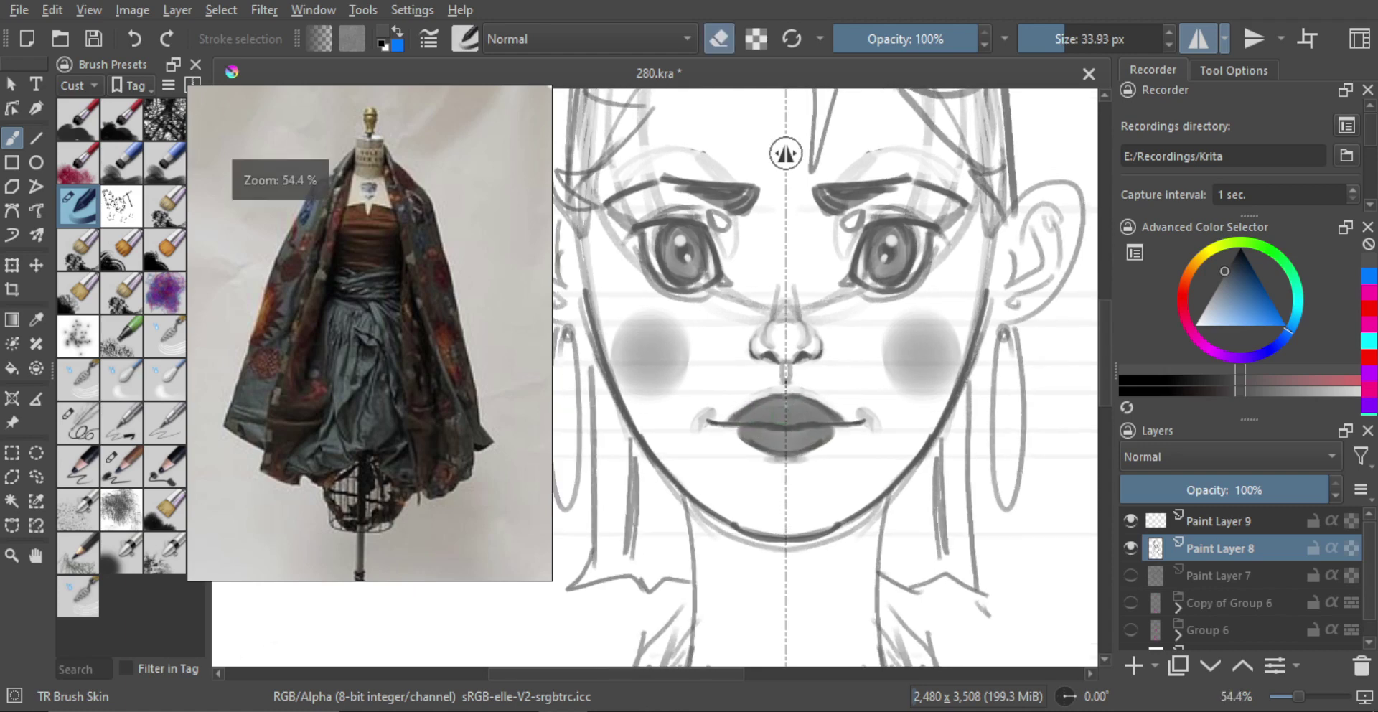
{"action": "key", "text": "bracketright"}
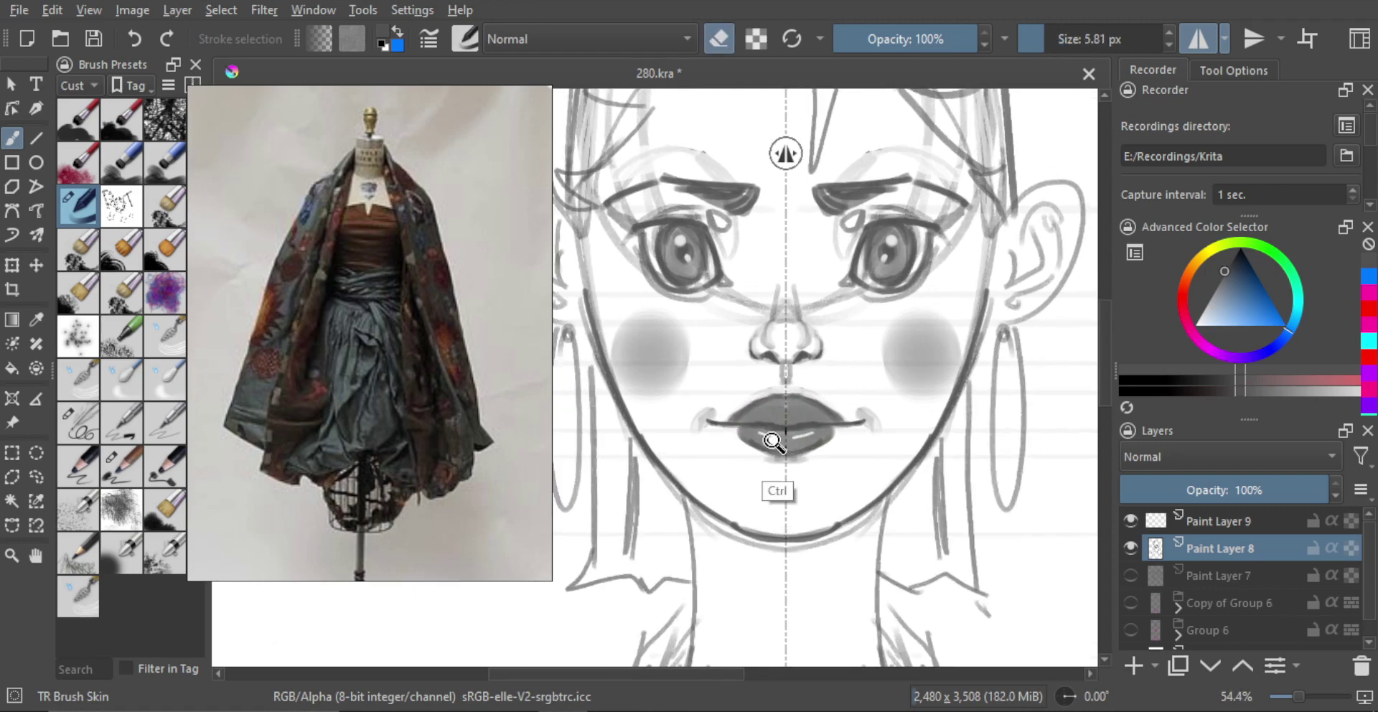
{"action": "left_click_drag", "start_coordinate": [763, 438], "coordinate": [773, 436]}
{"action": "scroll", "coordinate": [797, 459], "scroll_direction": "down", "scroll_amount": 3}
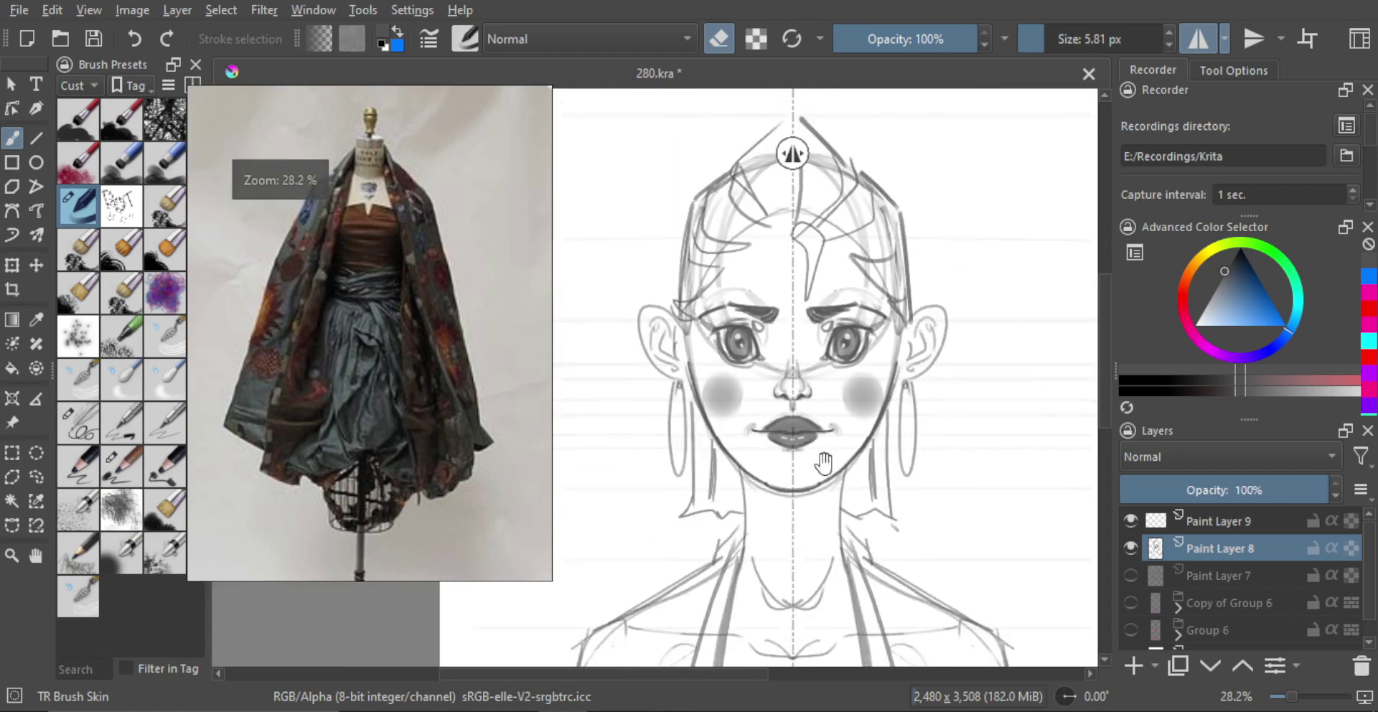
Try a mirrored shadow beneath the lower lip with a 30 px brush, undoing unsatisfactory strokes.
{"action": "key", "text": "e"}
{"action": "scroll", "coordinate": [763, 475], "scroll_direction": "up", "scroll_amount": 1}
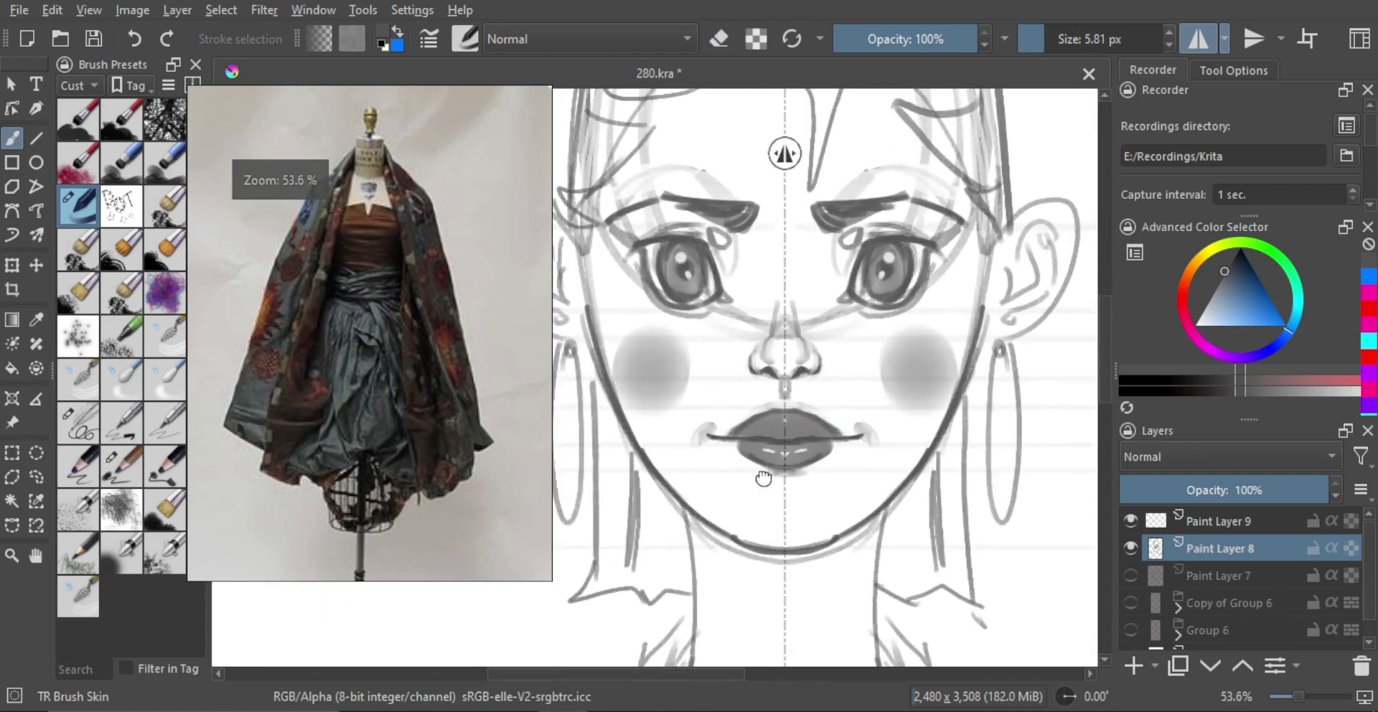
{"action": "left_click_drag", "start_coordinate": [762, 478], "coordinate": [774, 442]}
{"action": "mouse_move", "coordinate": [735, 447]}
{"action": "left_mouse_down", "text": "shift"}
{"action": "mouse_move", "coordinate": [789, 442]}
{"action": "mouse_move", "coordinate": [737, 434]}
{"action": "left_mouse_up", "text": "shift"}
{"action": "key", "text": "ctrl+z"}
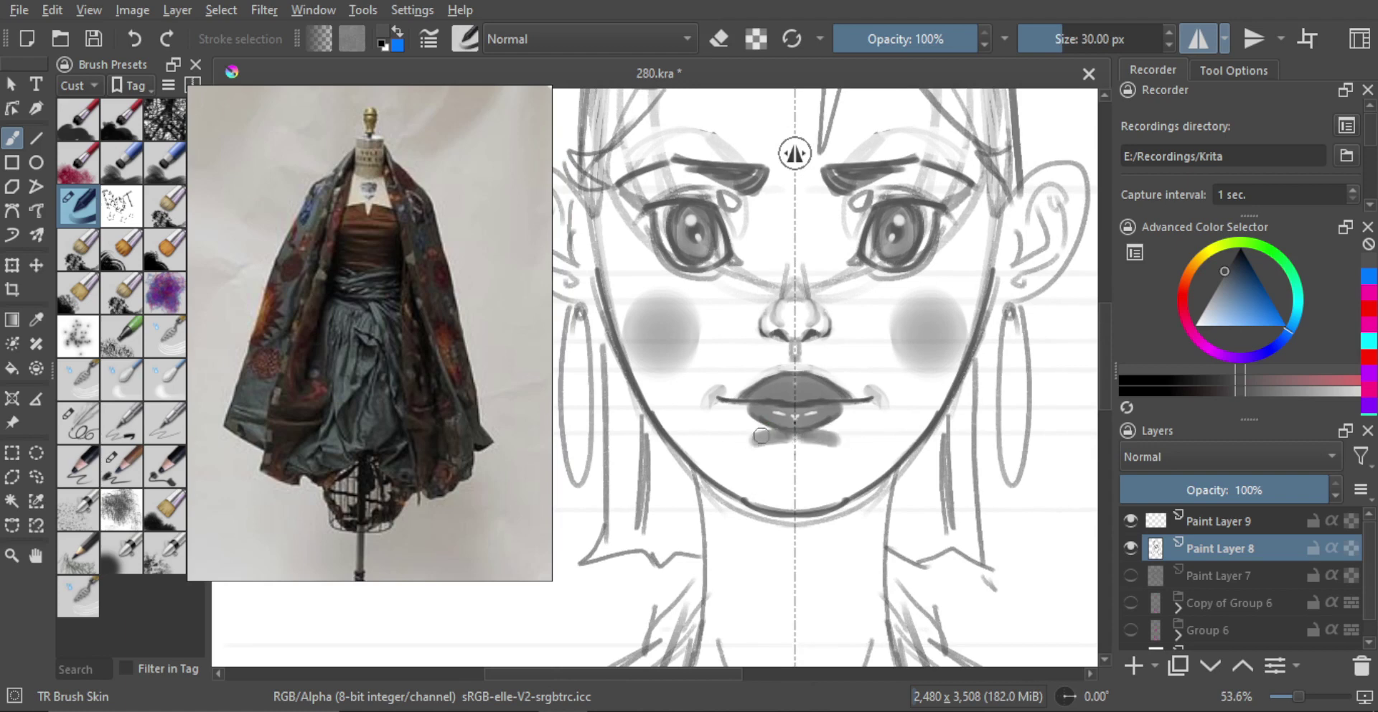
{"action": "key", "text": "ctrl+z"}
{"action": "left_click_drag", "start_coordinate": [787, 434], "coordinate": [772, 438]}
Erase the shadow beneath the lower lip, cleaning up the lip's edge with a 23.93 px eraser.
{"action": "key", "text": "e"}
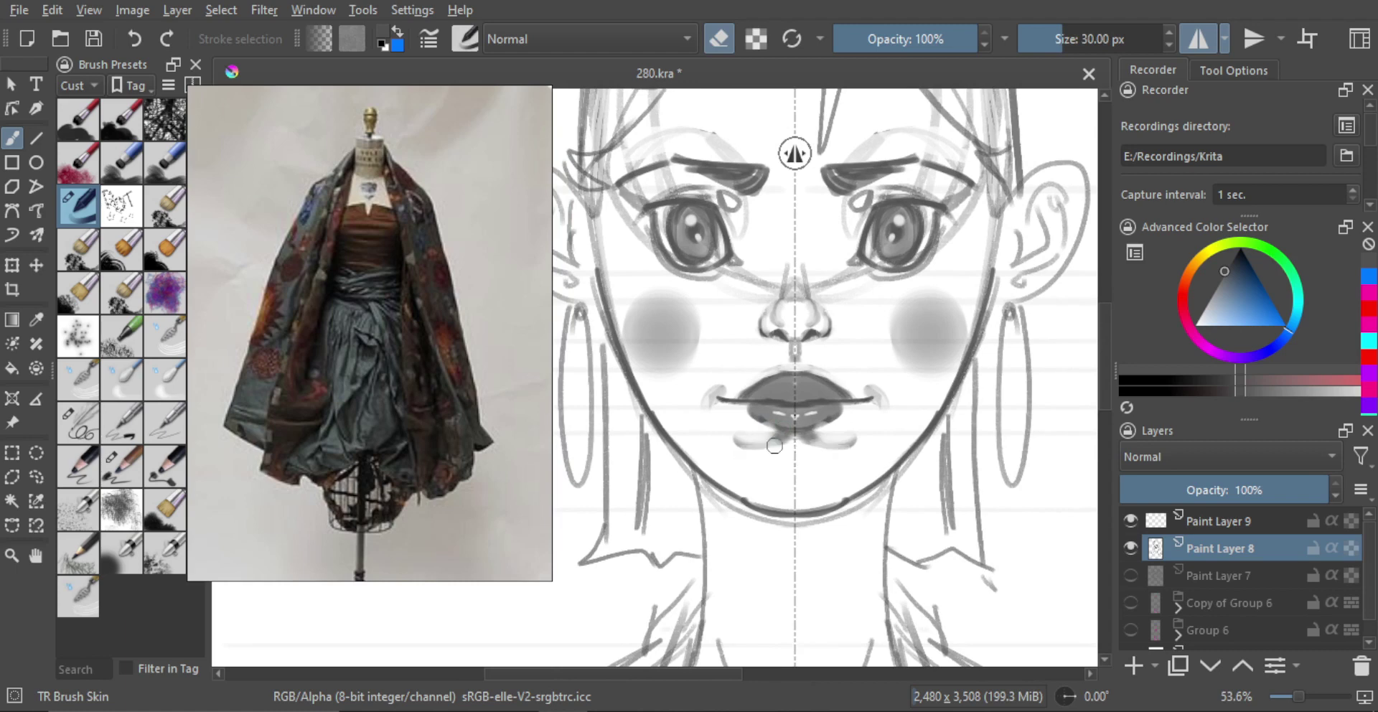
{"action": "key", "text": "ctrl"}
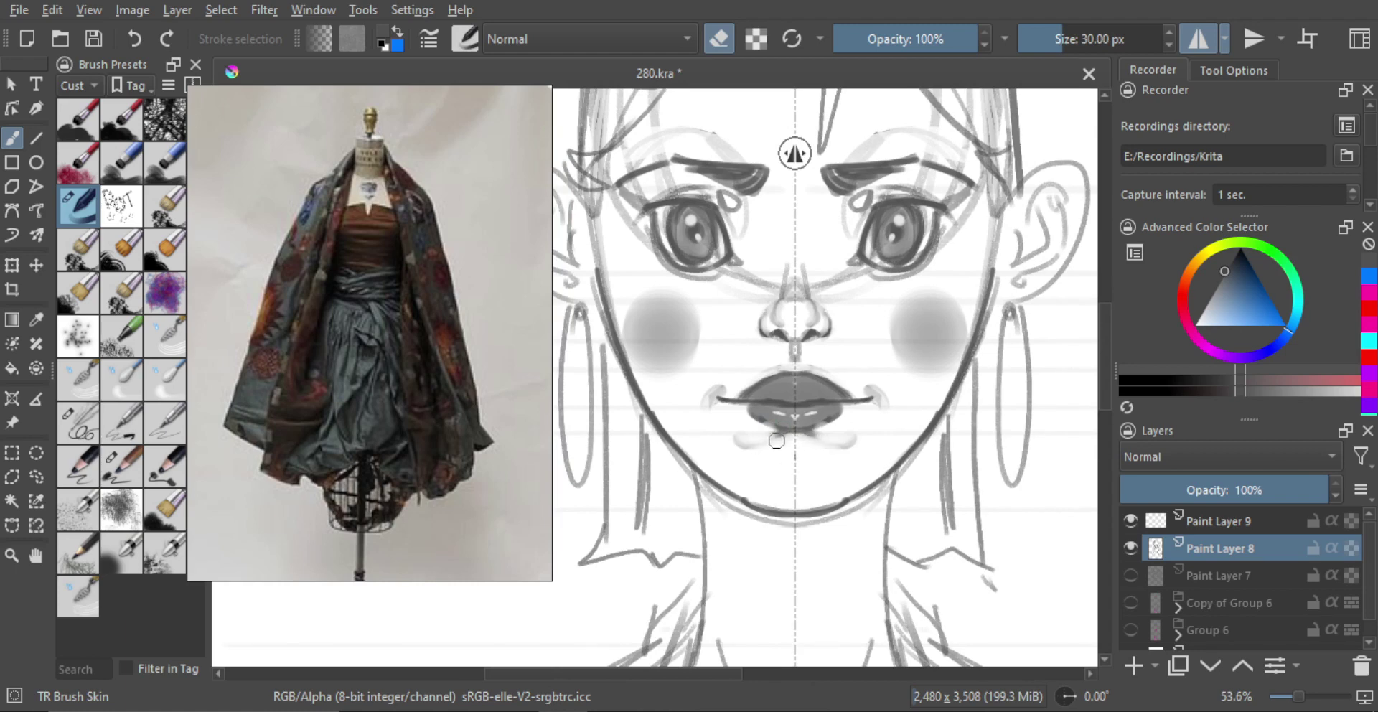
{"action": "left_click_drag", "start_coordinate": [850, 444], "coordinate": [782, 430]}
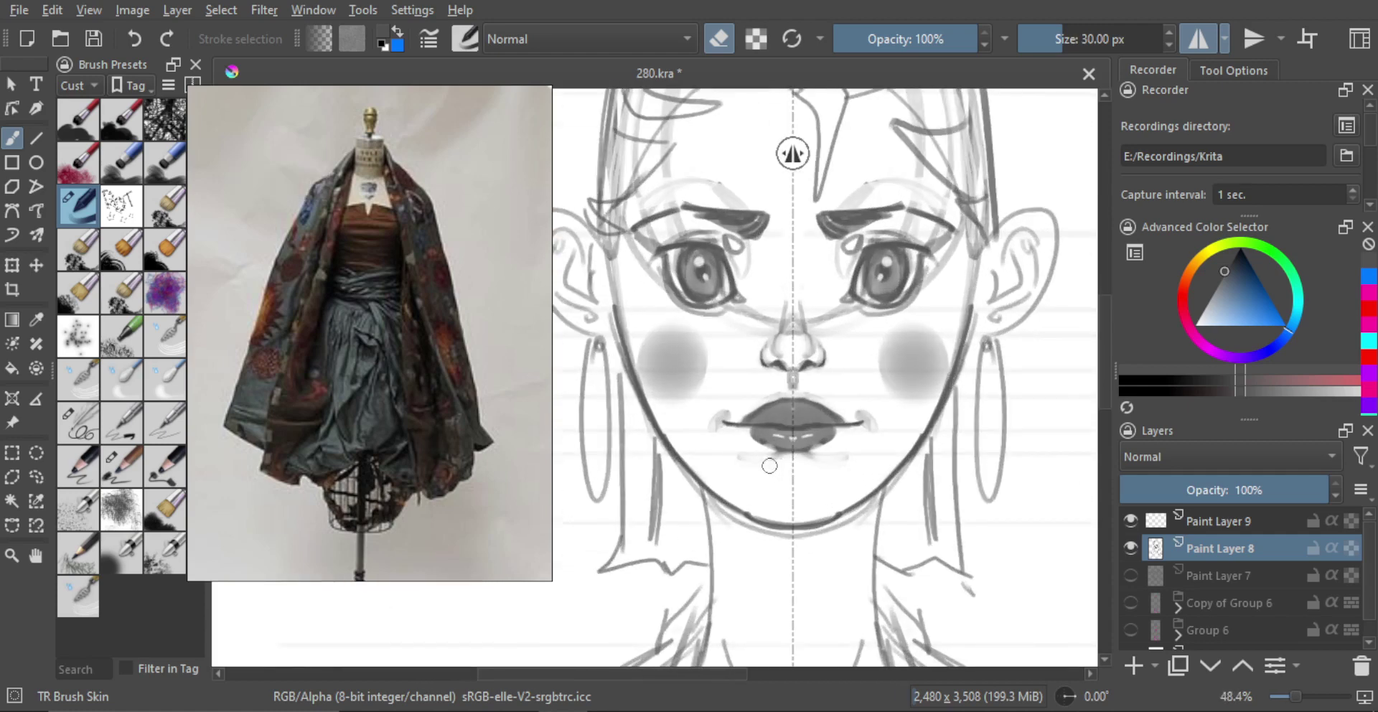
{"action": "scroll", "coordinate": [769, 466], "scroll_direction": "down", "scroll_amount": 3}
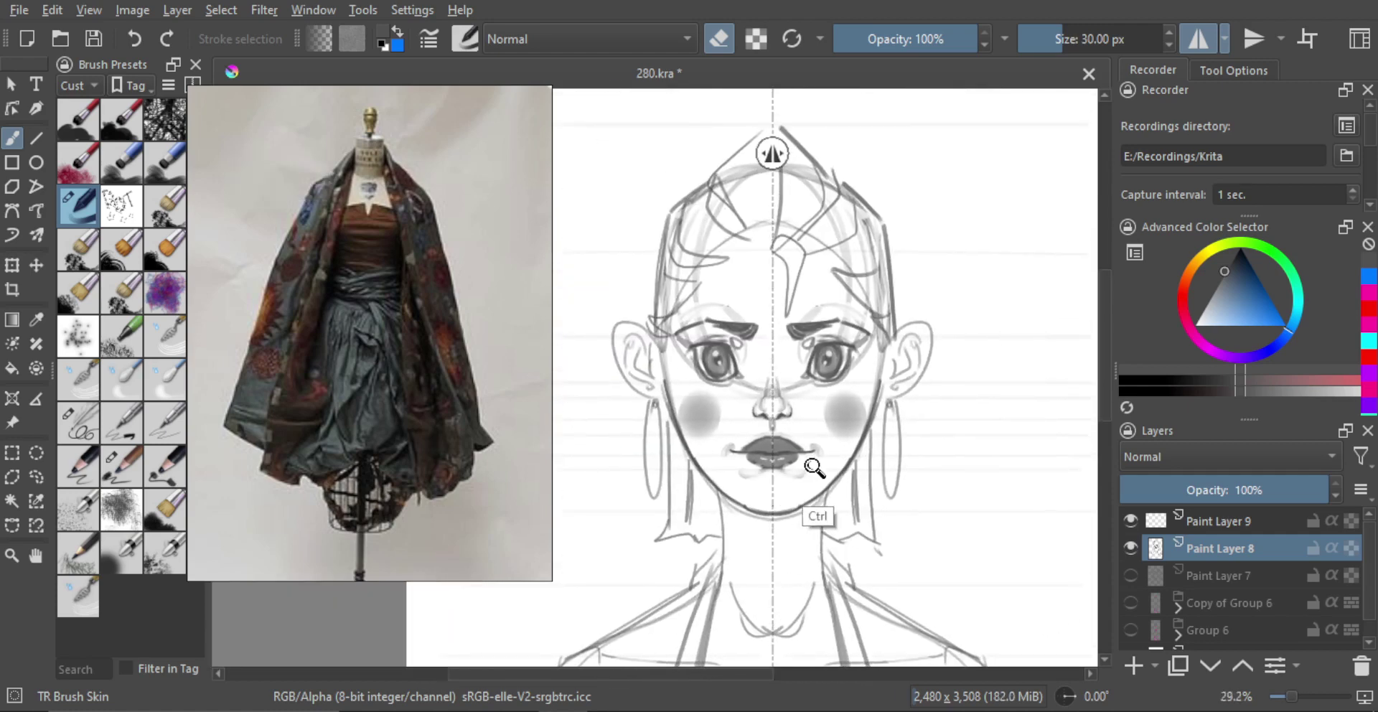
{"action": "left_click_drag", "start_coordinate": [775, 475], "coordinate": [809, 473]}
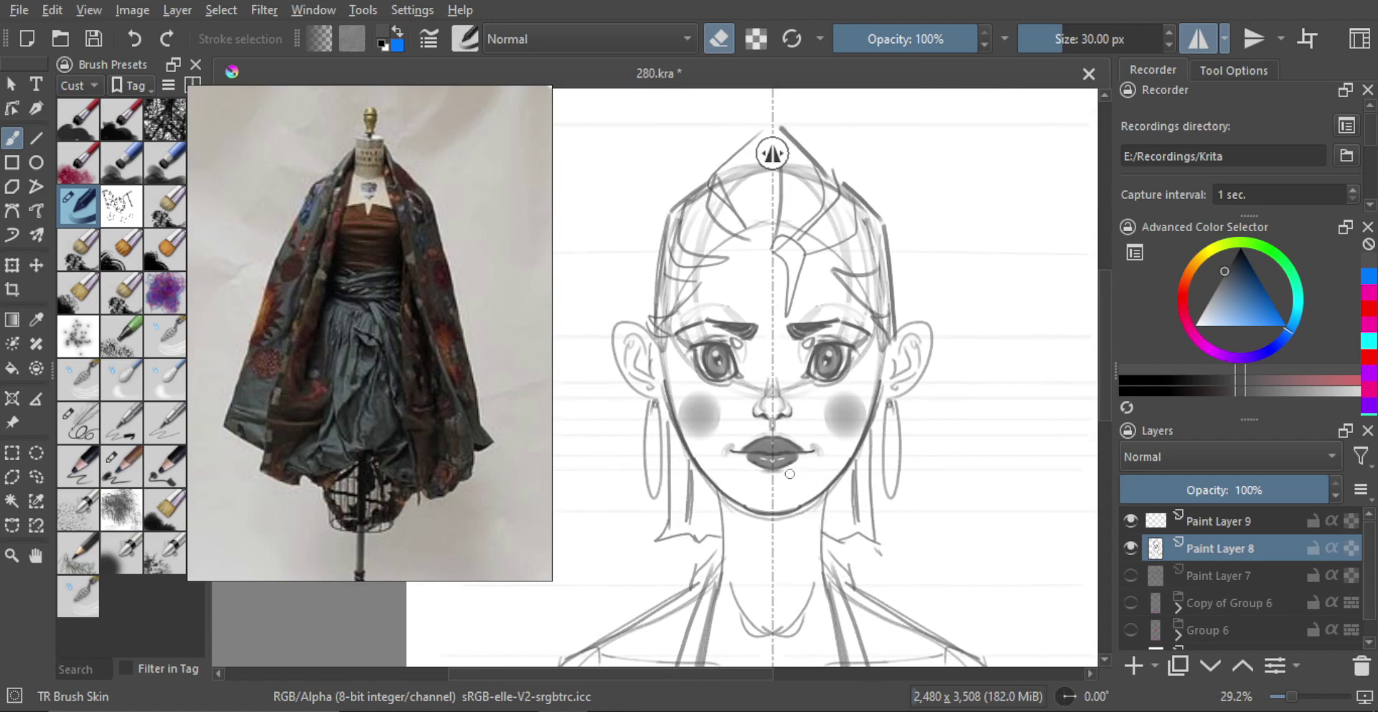
{"action": "scroll", "coordinate": [760, 477], "scroll_direction": "up", "scroll_amount": 3}
{"action": "left_click_drag", "start_coordinate": [738, 470], "coordinate": [729, 456], "text": "shift"}
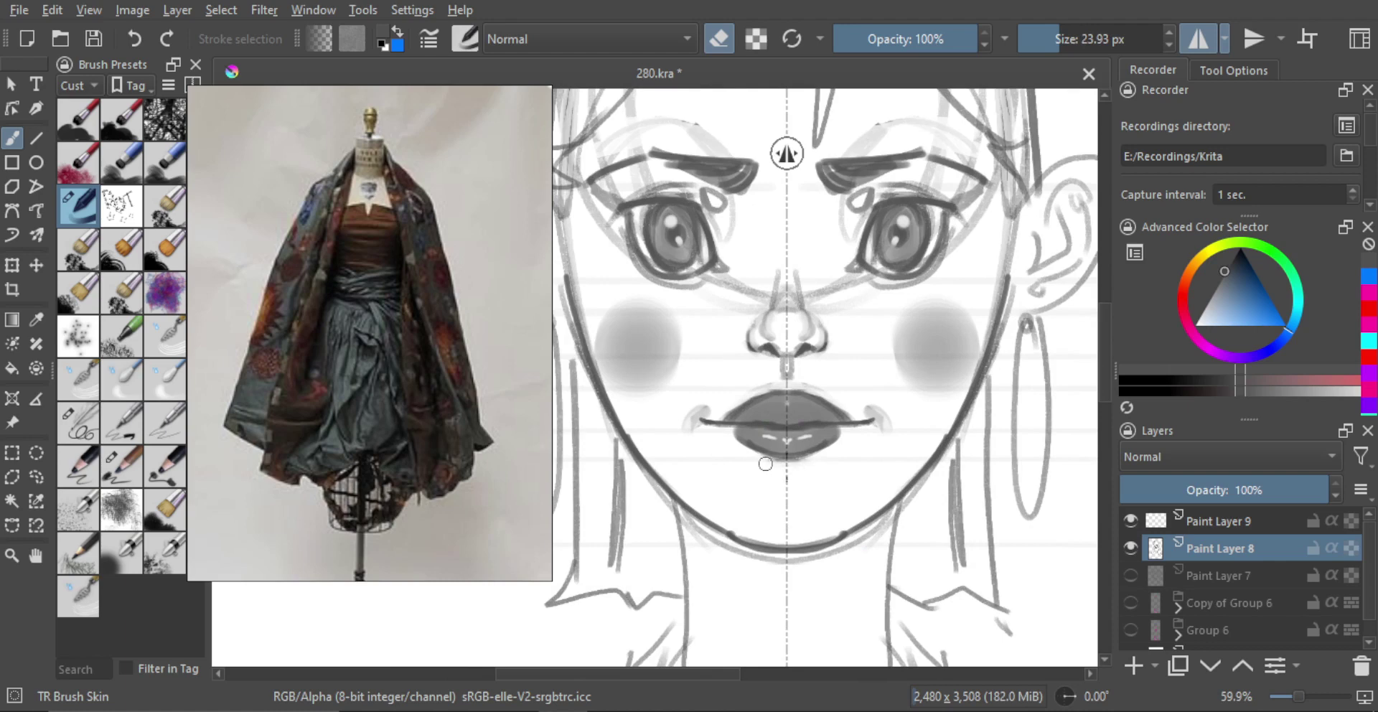
Add a new paint layer above Paint Layer 8 and try shading around the lower lip at 52.05 px, undoing the strokes.
{"action": "key", "text": "e"}
{"action": "left_click", "coordinate": [1135, 666]}
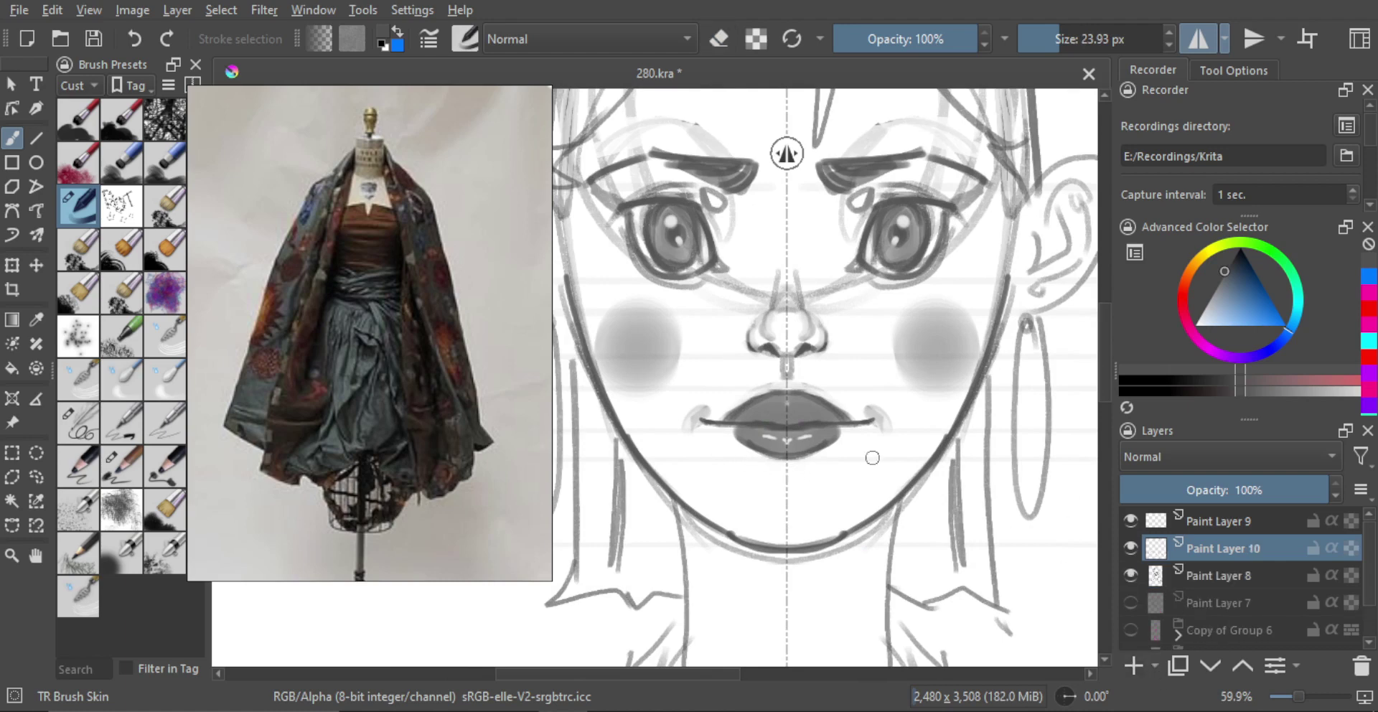
{"action": "left_click_drag", "start_coordinate": [744, 456], "coordinate": [790, 454], "text": "shift"}
{"action": "left_click", "coordinate": [728, 446]}
{"action": "key", "text": "ctrl+z"}
{"action": "left_click", "coordinate": [721, 445]}
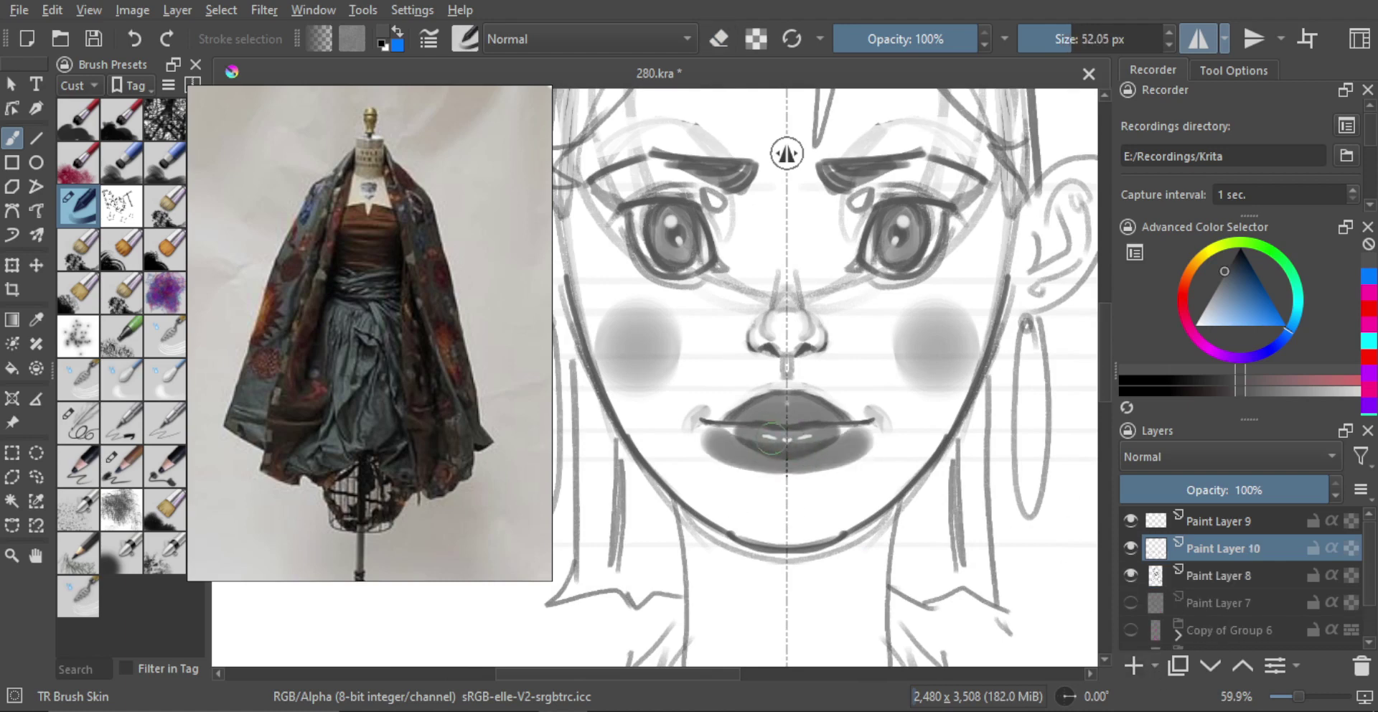
{"action": "key", "text": "ctrl+z"}
{"action": "key", "text": "ctrl+z"}
Shade around the lower lip at 52.05 px and erase it down to a faint shadow.
{"action": "mouse_move", "coordinate": [720, 429]}
{"action": "left_mouse_down"}
{"action": "mouse_move", "coordinate": [819, 441]}
{"action": "mouse_move", "coordinate": [726, 416]}
{"action": "mouse_move", "coordinate": [726, 436]}
{"action": "mouse_move", "coordinate": [771, 454]}
{"action": "left_mouse_up"}
{"action": "key", "text": "e"}
{"action": "key", "text": "ctrl+z"}
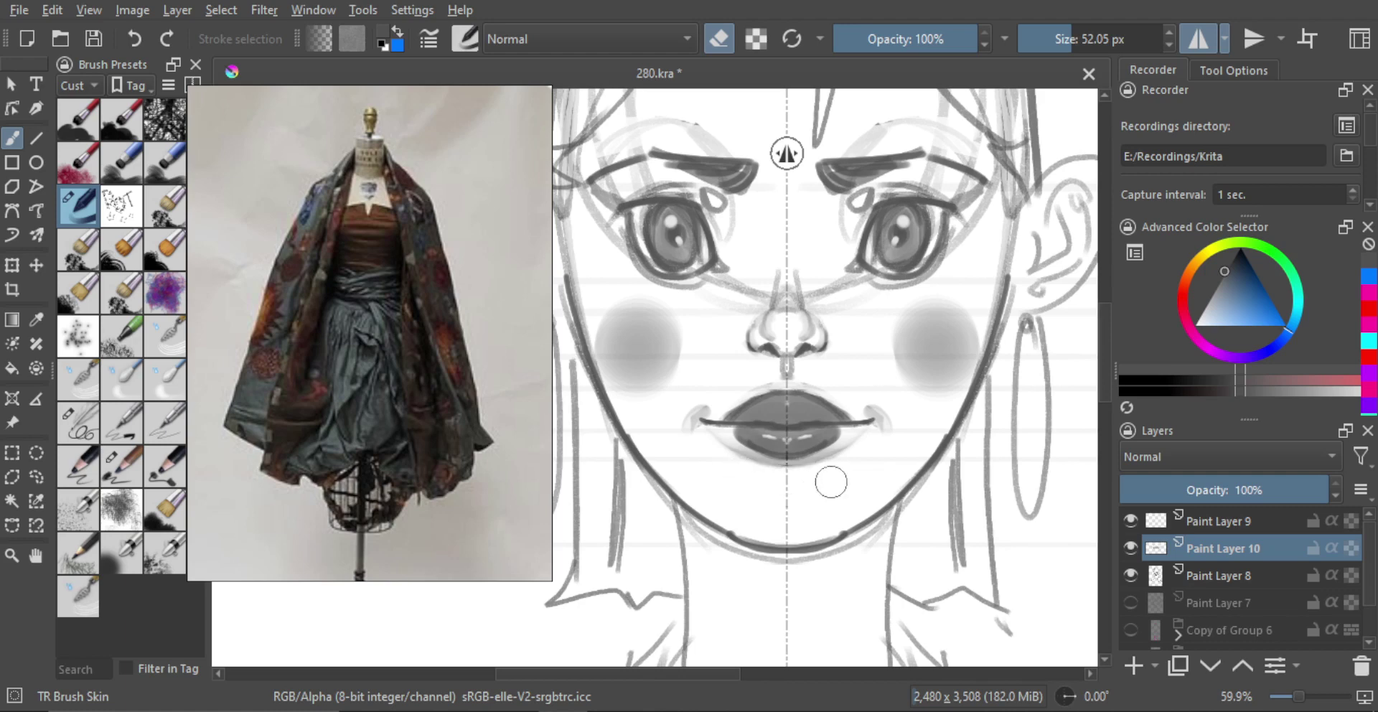
{"action": "scroll", "coordinate": [825, 509], "scroll_direction": "down", "scroll_amount": 4}
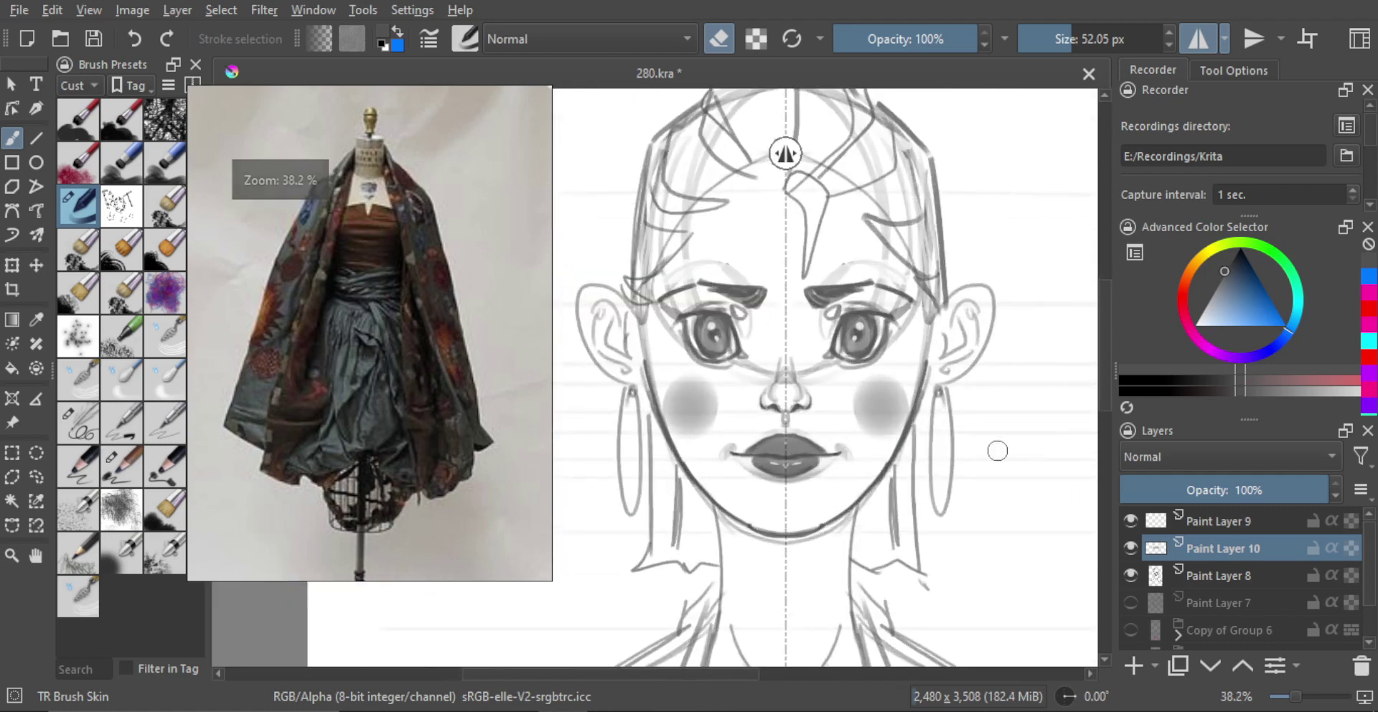
{"action": "scroll", "coordinate": [997, 450], "scroll_direction": "down", "scroll_amount": 2}
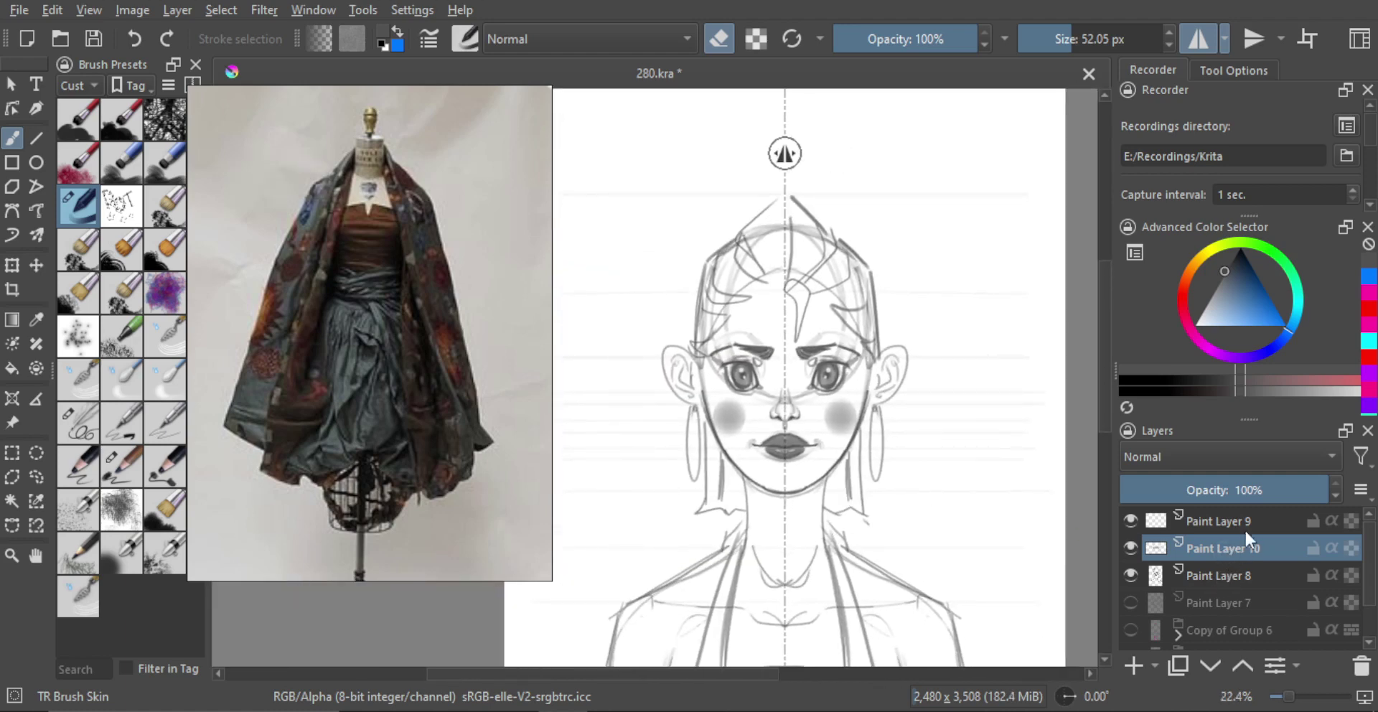
Merge Paint Layer 10 down into Paint Layer 8 and return the brush to painting mode.
{"action": "key", "text": "ctrl+e"}
{"action": "scroll", "coordinate": [778, 485], "scroll_direction": "up", "scroll_amount": 2}
{"action": "scroll", "coordinate": [789, 416], "scroll_direction": "down", "scroll_amount": 3}
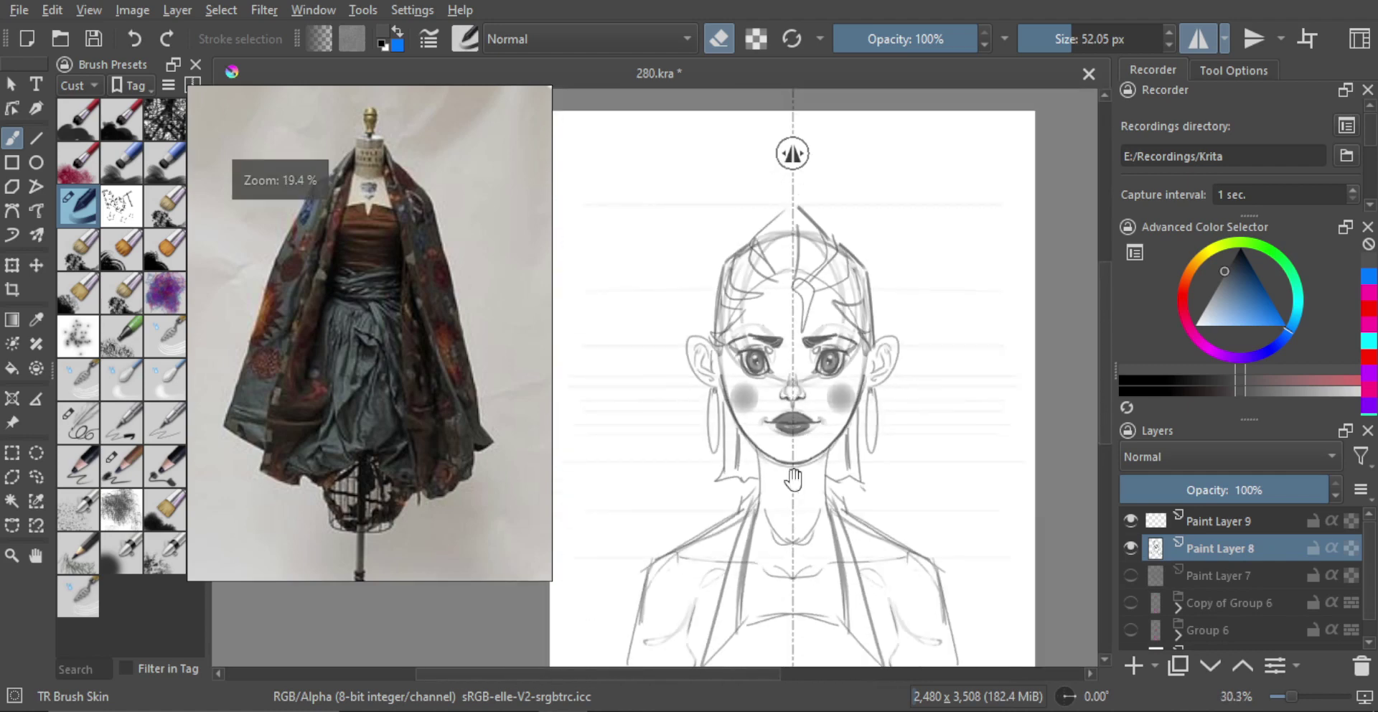
{"action": "key", "text": "e"}
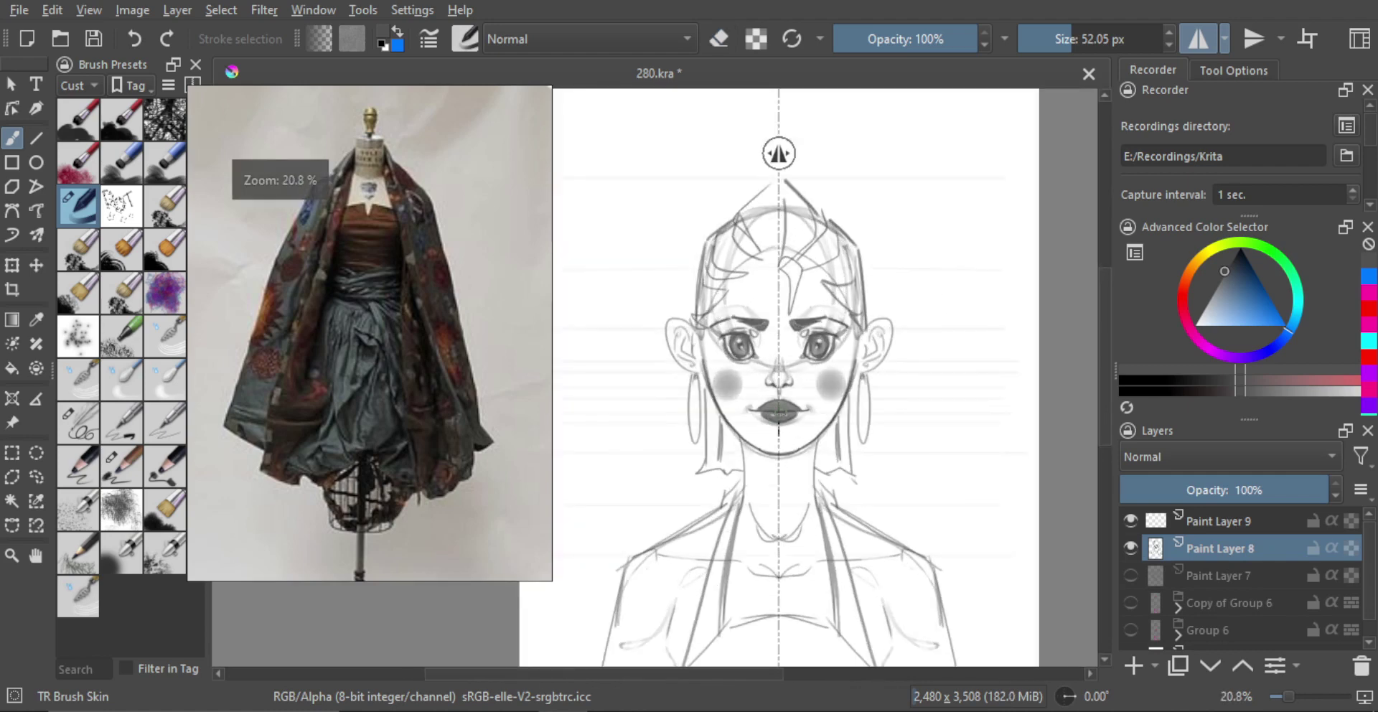
Set the brush to 11.08 px and try retracing the outer contours of the mirrored ears, undoing the unsatisfactory strokes.
{"action": "scroll", "coordinate": [769, 380], "scroll_direction": "up", "scroll_amount": 4}
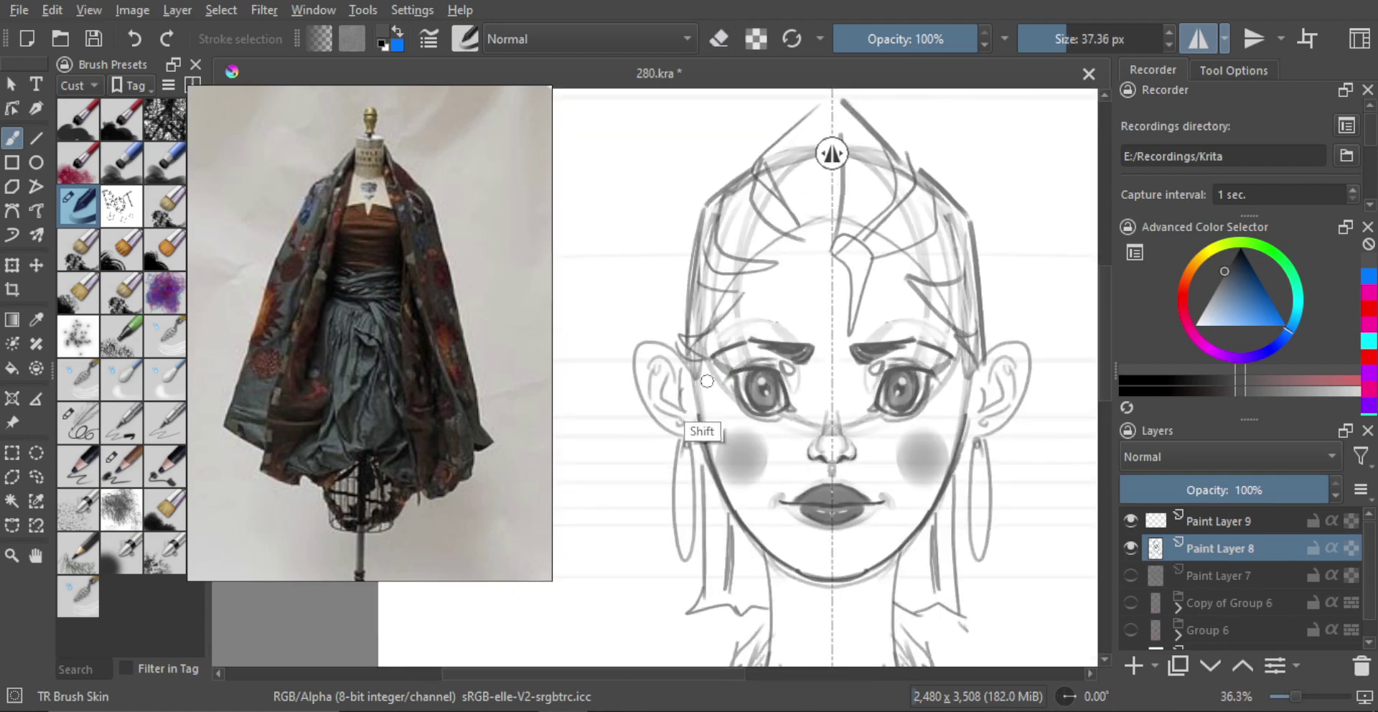
{"action": "mouse_move", "coordinate": [739, 371]}
{"action": "left_mouse_down"}
{"action": "mouse_move", "coordinate": [695, 375]}
{"action": "mouse_move", "coordinate": [685, 362]}
{"action": "mouse_move", "coordinate": [638, 419]}
{"action": "left_mouse_up"}
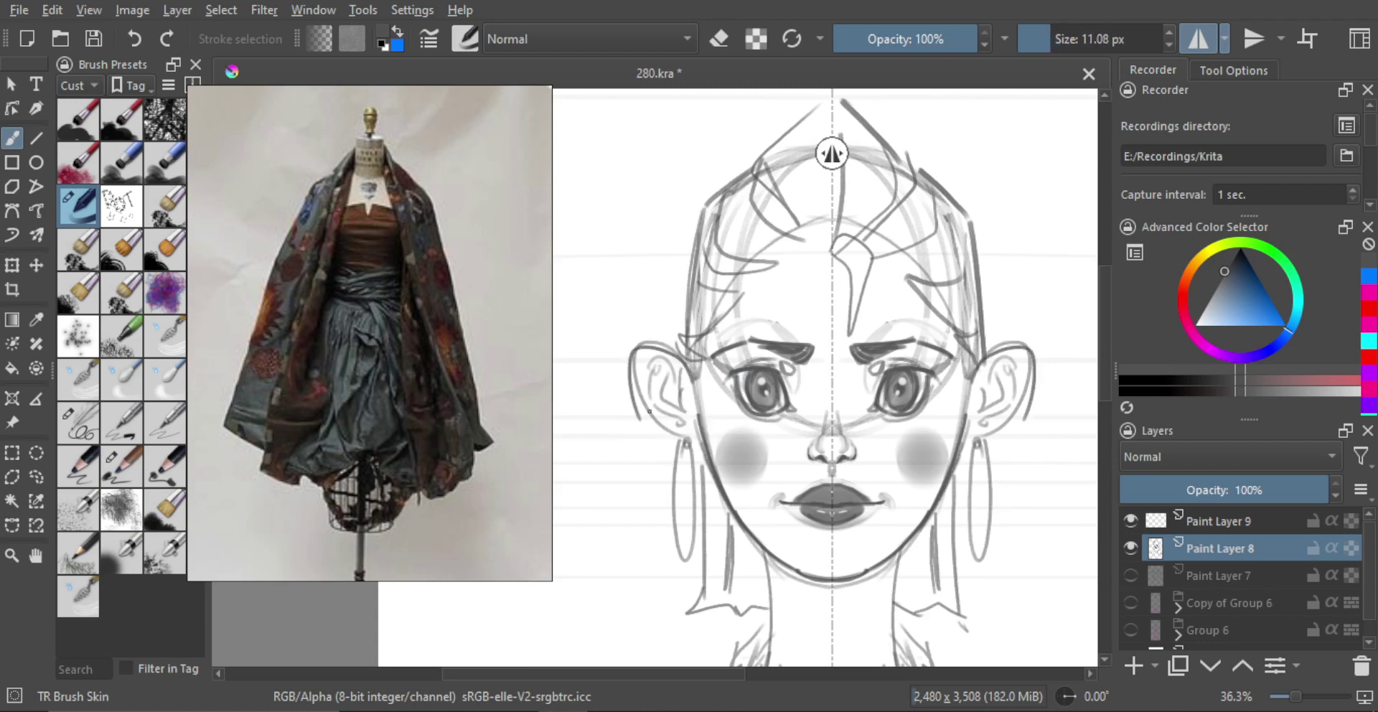
{"action": "key", "text": "ctrl+z"}
{"action": "mouse_move", "coordinate": [685, 362]}
{"action": "left_mouse_down"}
{"action": "mouse_move", "coordinate": [640, 356]}
{"action": "mouse_move", "coordinate": [658, 410]}
{"action": "left_mouse_up"}
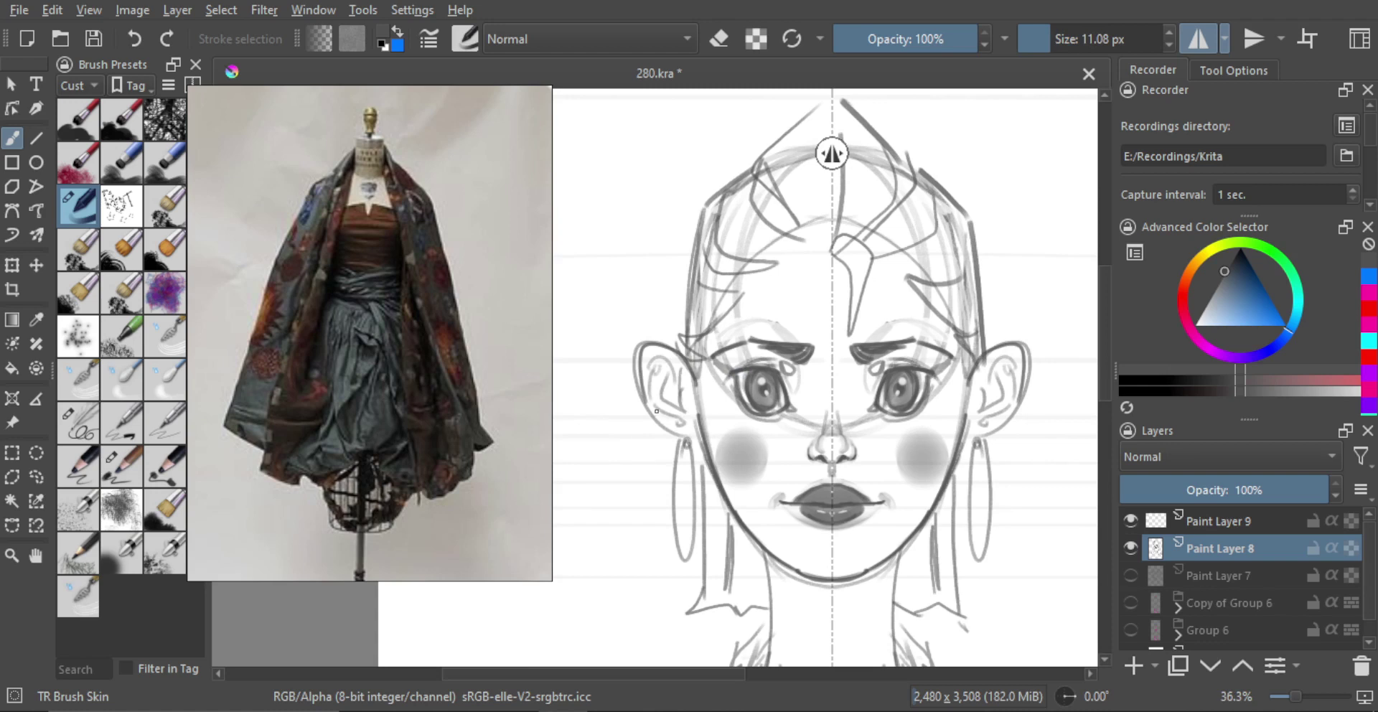
{"action": "key", "text": "ctrl+z"}
{"action": "mouse_move", "coordinate": [689, 366]}
{"action": "left_mouse_down"}
{"action": "mouse_move", "coordinate": [639, 372]}
{"action": "mouse_move", "coordinate": [666, 440]}
{"action": "left_mouse_up"}
{"action": "key", "text": "ctrl+z"}
{"action": "left_click_drag", "start_coordinate": [640, 390], "coordinate": [680, 442]}
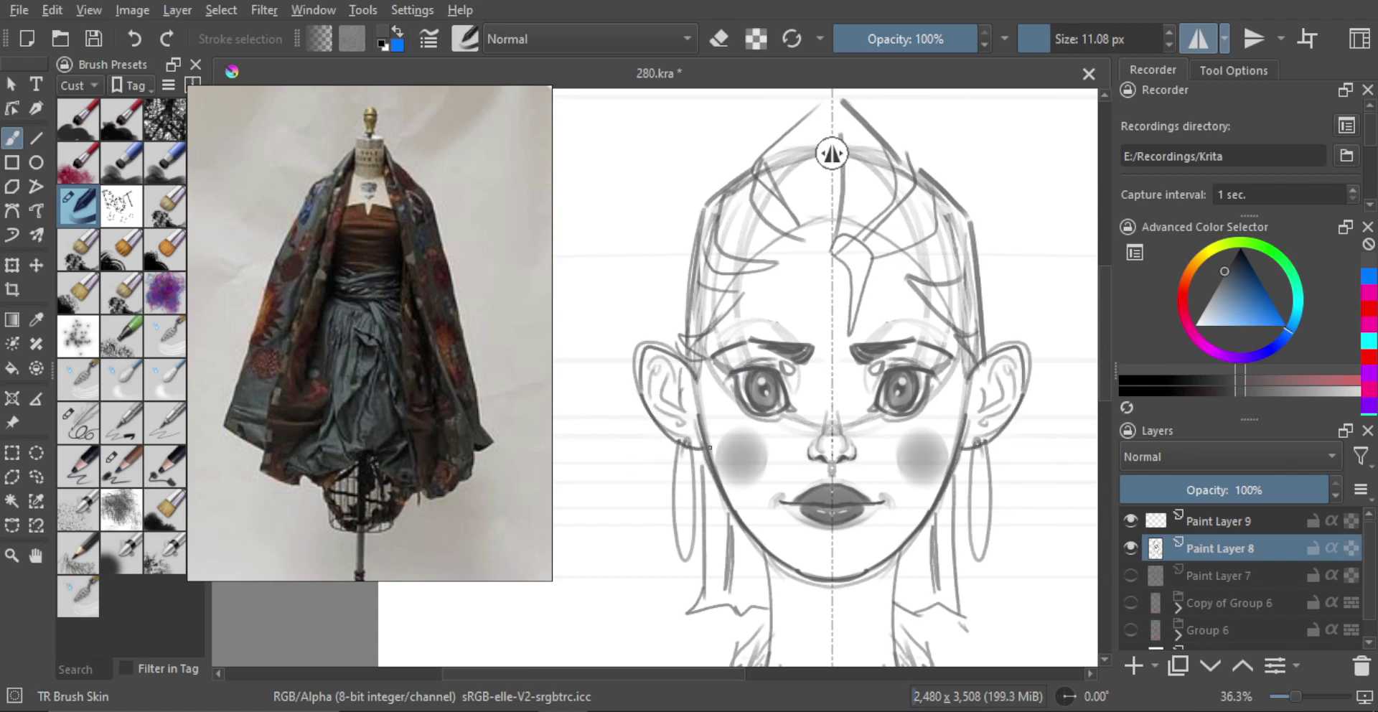
{"action": "key", "text": "ctrl+z"}
{"action": "scroll", "coordinate": [714, 440], "scroll_direction": "down", "scroll_amount": 1}
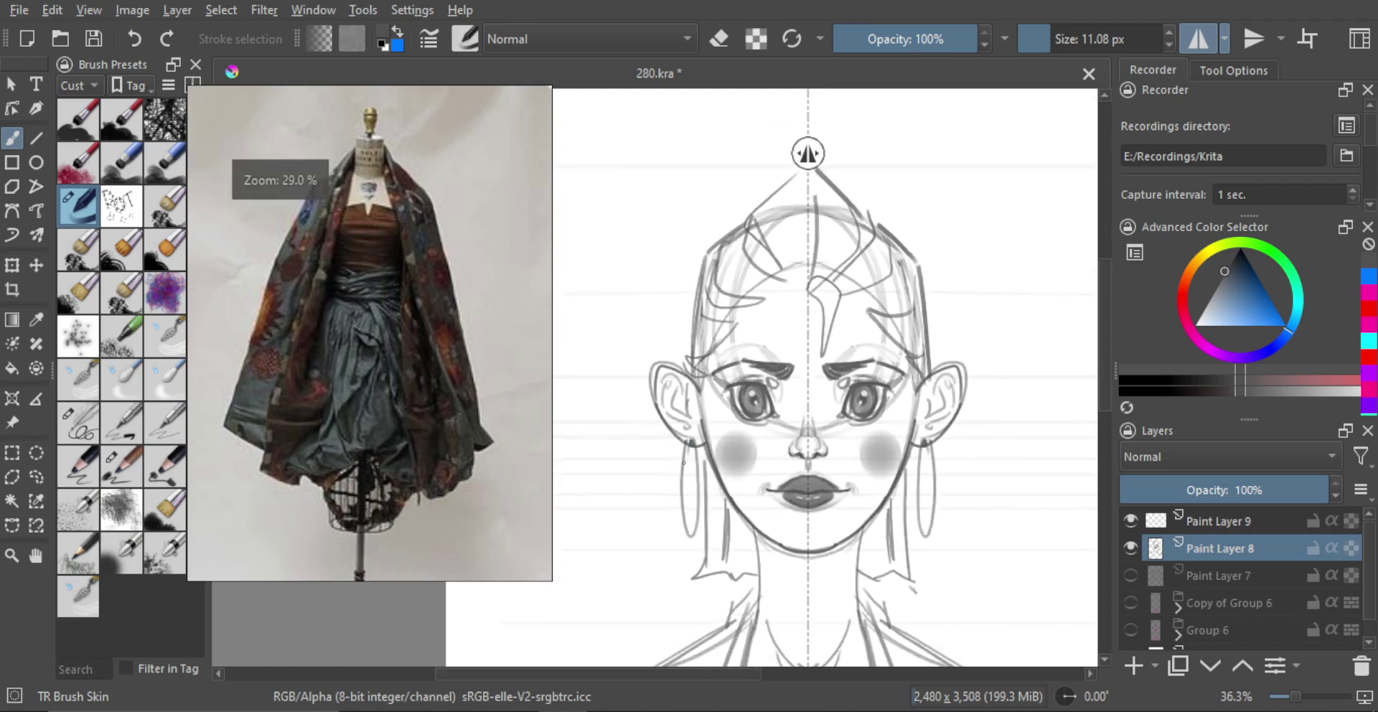
Darken the outlines of the mirrored hoop earrings with the 11.08 px brush and check the whole bust.
{"action": "mouse_move", "coordinate": [687, 441]}
{"action": "left_mouse_down"}
{"action": "mouse_move", "coordinate": [680, 492]}
{"action": "mouse_move", "coordinate": [699, 435]}
{"action": "mouse_move", "coordinate": [693, 535]}
{"action": "mouse_move", "coordinate": [690, 446]}
{"action": "mouse_move", "coordinate": [721, 451]}
{"action": "mouse_move", "coordinate": [721, 467]}
{"action": "left_mouse_up"}
{"action": "key", "text": "ctrl+z"}
{"action": "left_click_drag", "start_coordinate": [759, 397], "coordinate": [759, 467]}
{"action": "key", "text": "minus"}
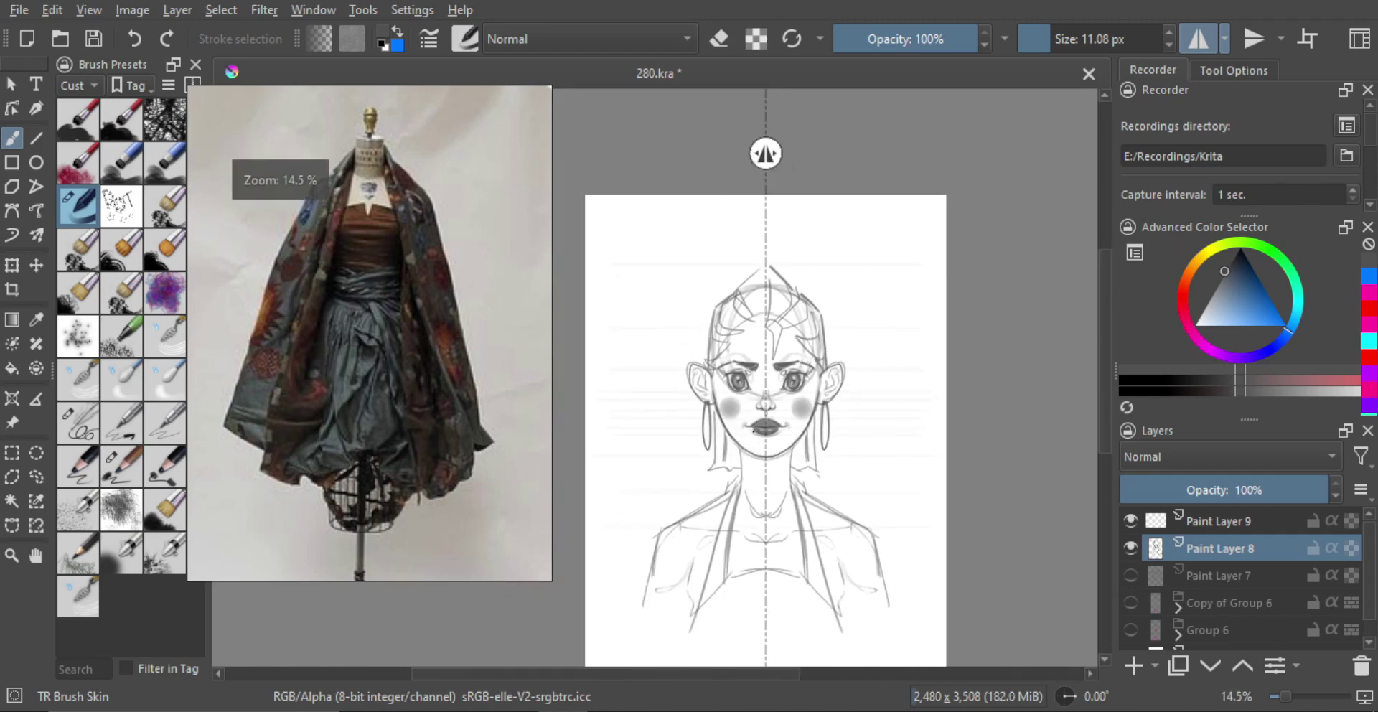
{"action": "key", "text": "minus"}
{"action": "left_click_drag", "start_coordinate": [790, 423], "coordinate": [790, 359]}
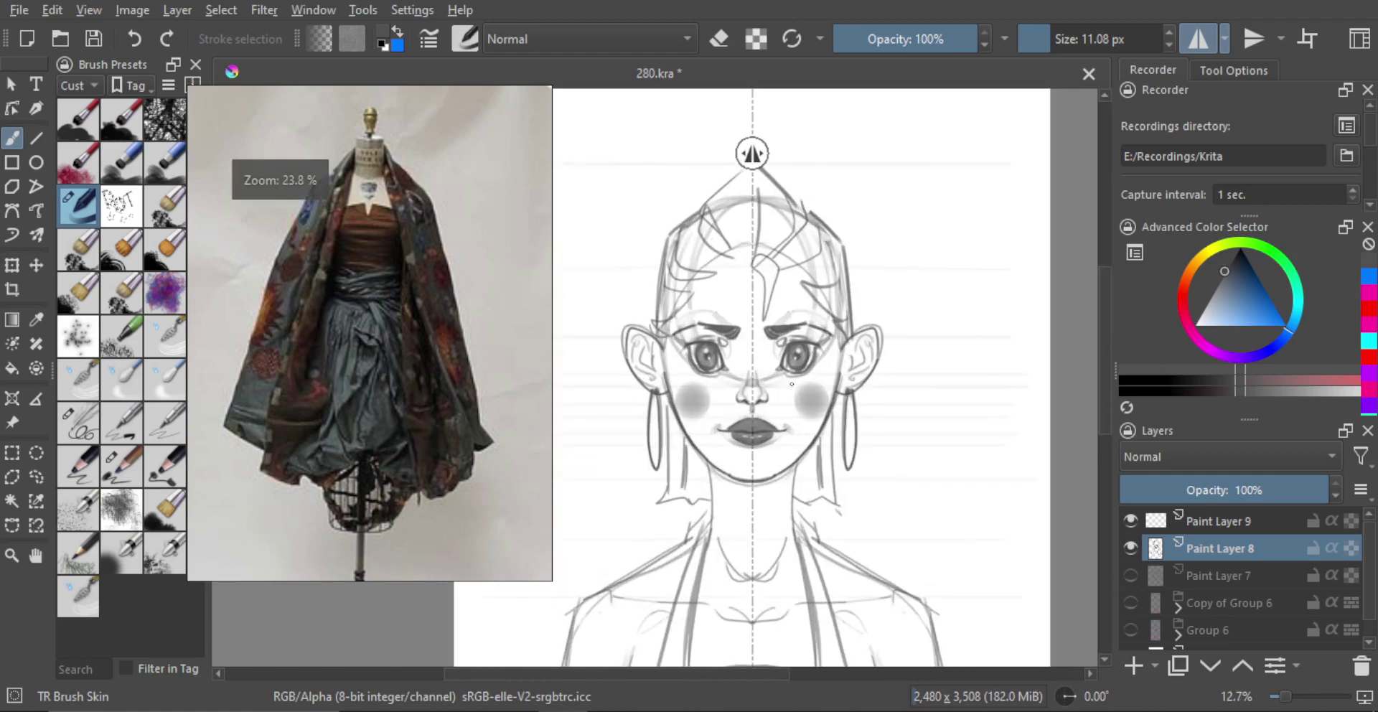
{"action": "mouse_move", "coordinate": [699, 423]}
{"action": "left_mouse_down"}
{"action": "mouse_move", "coordinate": [719, 338]}
{"action": "mouse_move", "coordinate": [691, 363]}
{"action": "left_mouse_up"}
Refine the inner corners of the mirrored eyes, reducing the eraser to 9.34 px, and return to painting mode.
{"action": "key", "text": "e"}
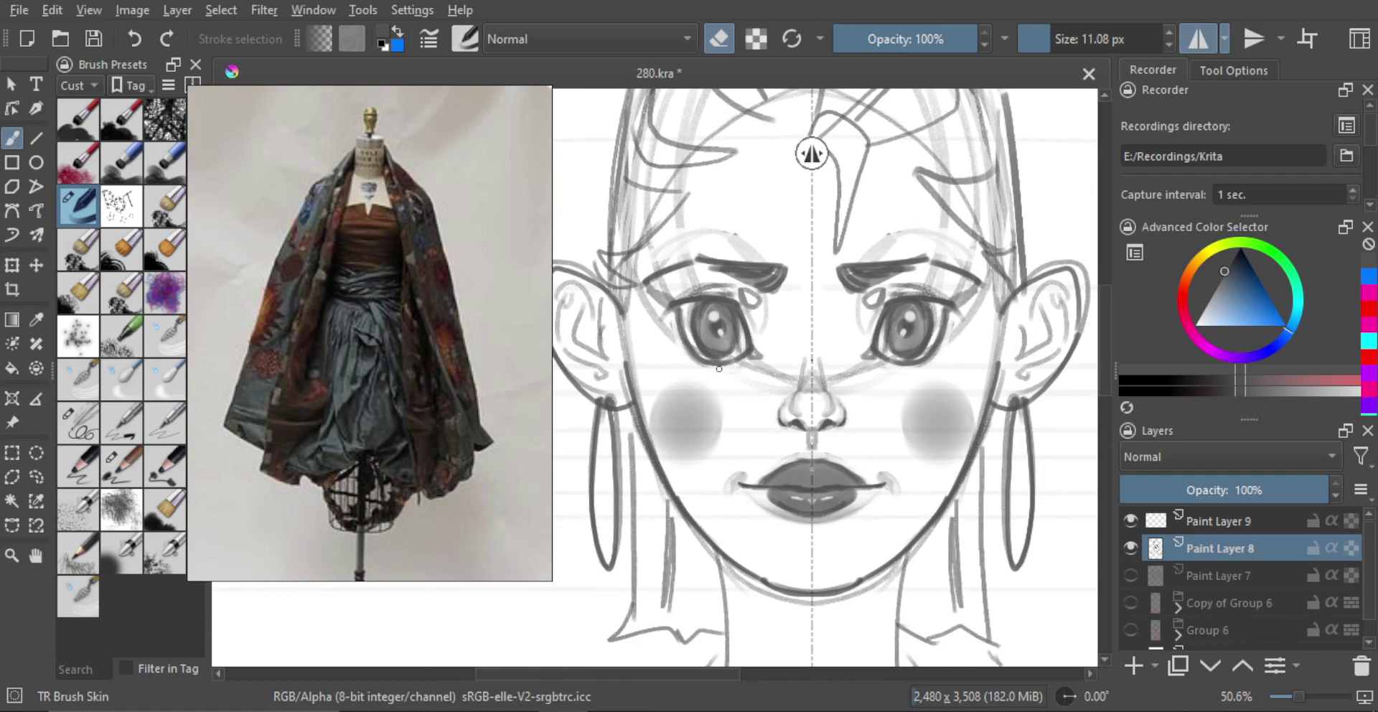
{"action": "key", "text": "e"}
{"action": "key", "text": "e"}
{"action": "left_click_drag", "start_coordinate": [771, 367], "coordinate": [757, 361], "text": "shift"}
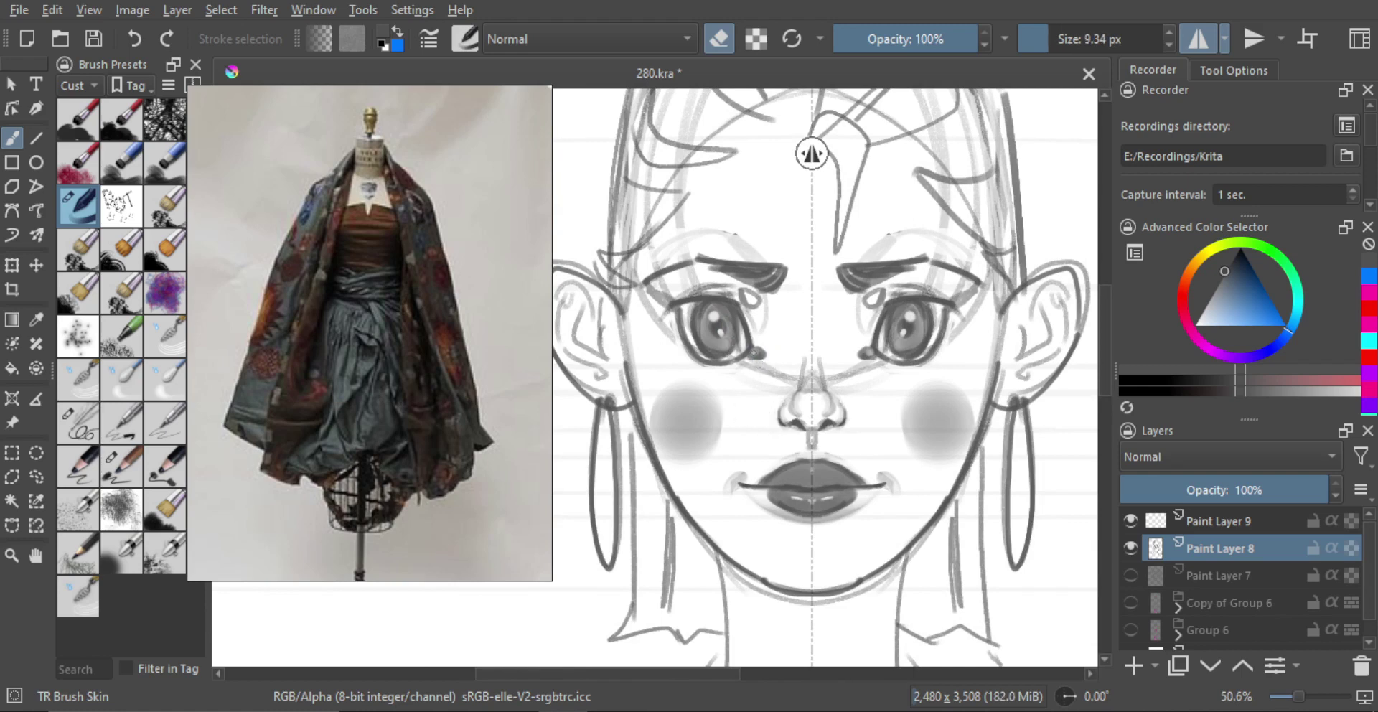
{"action": "key", "text": "e"}
{"action": "scroll", "coordinate": [729, 430], "scroll_direction": "down", "scroll_amount": 2}
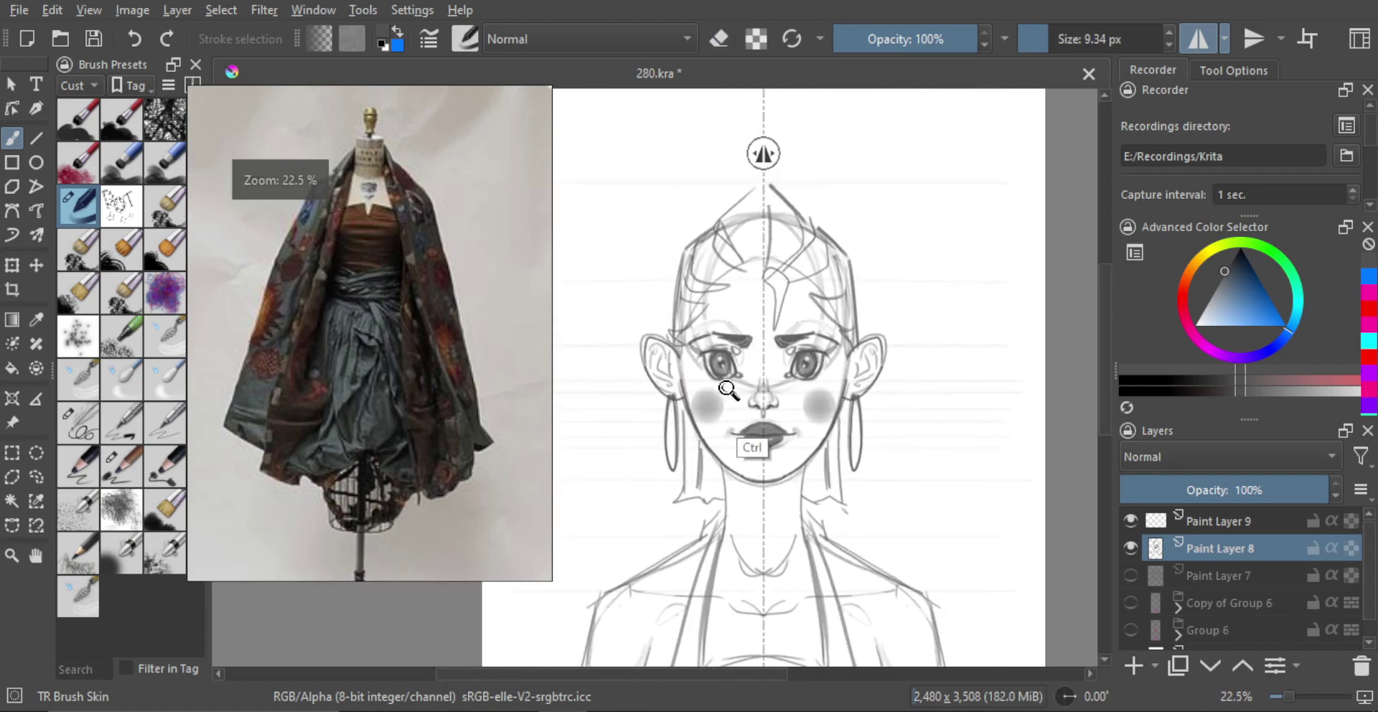
Enlarge the brush to 29.82 px and undo the last brush strokes on the face sketch.
{"action": "mouse_move", "coordinate": [721, 346]}
{"action": "left_mouse_down", "text": "shift"}
{"action": "mouse_move", "coordinate": [702, 350]}
{"action": "mouse_move", "coordinate": [703, 372]}
{"action": "mouse_move", "coordinate": [748, 361]}
{"action": "mouse_move", "coordinate": [696, 363]}
{"action": "mouse_move", "coordinate": [717, 374]}
{"action": "left_mouse_up", "text": "shift"}
{"action": "key", "text": "ctrl+z"}
{"action": "key", "text": "ctrl+z"}
{"action": "key", "text": "ctrl+z"}
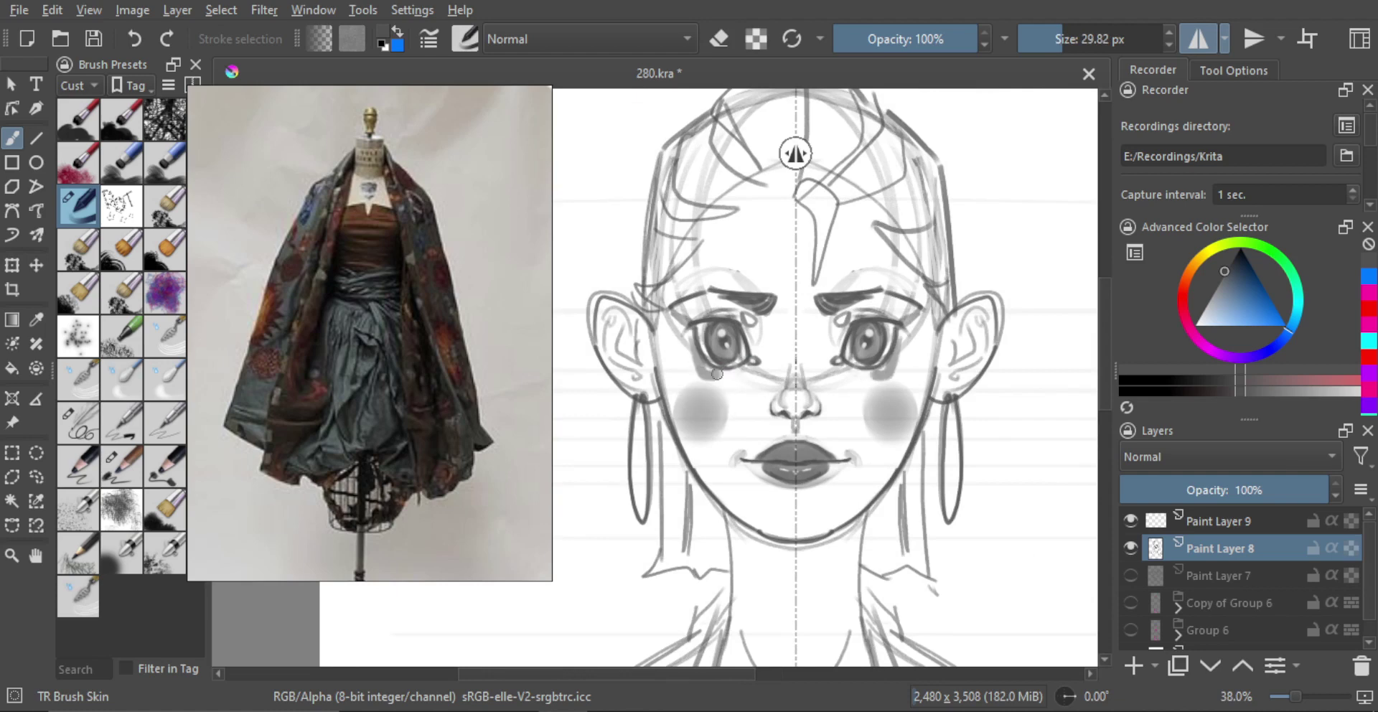
{"action": "scroll", "coordinate": [734, 358], "scroll_direction": "down", "scroll_amount": 3}
{"action": "scroll", "coordinate": [813, 366], "scroll_direction": "up", "scroll_amount": 2}
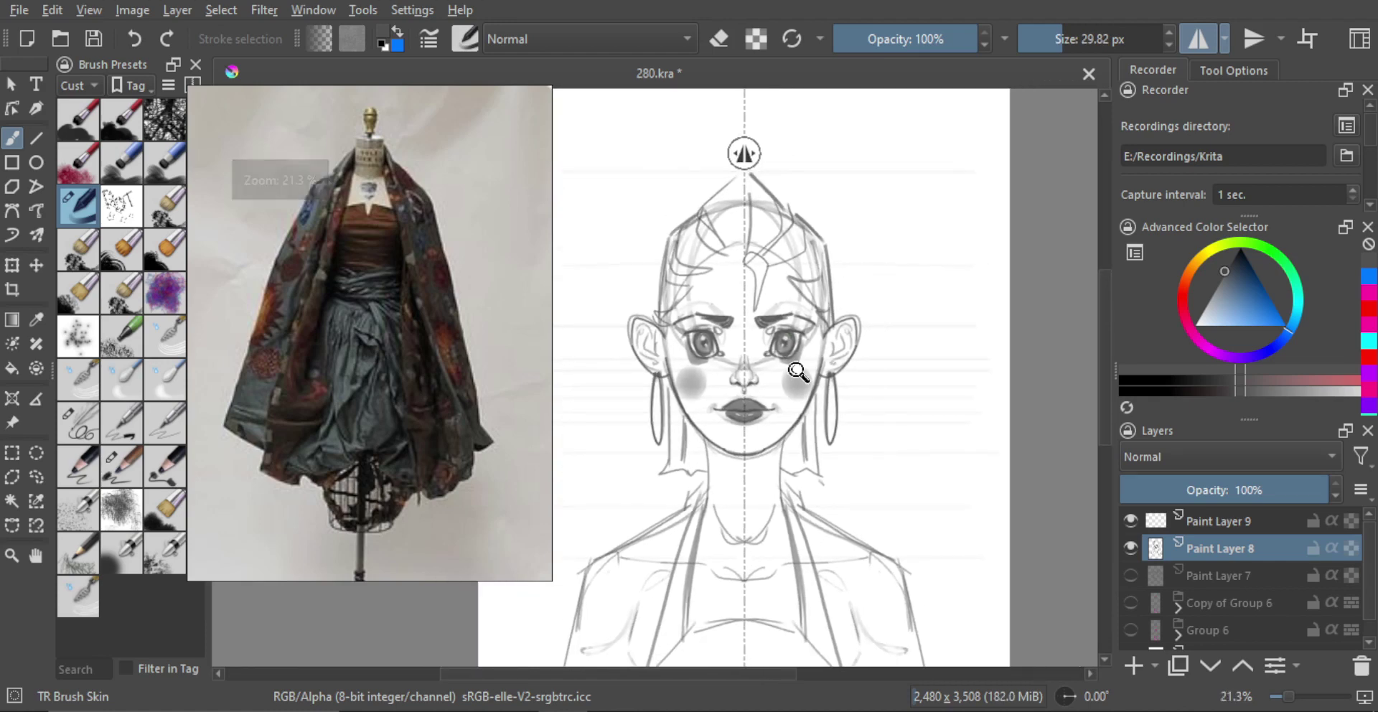
{"action": "scroll", "coordinate": [811, 367], "scroll_direction": "down", "scroll_amount": 2}
{"action": "scroll", "coordinate": [806, 372], "scroll_direction": "down", "scroll_amount": 2}
{"action": "left_click_drag", "start_coordinate": [807, 371], "coordinate": [802, 384]}
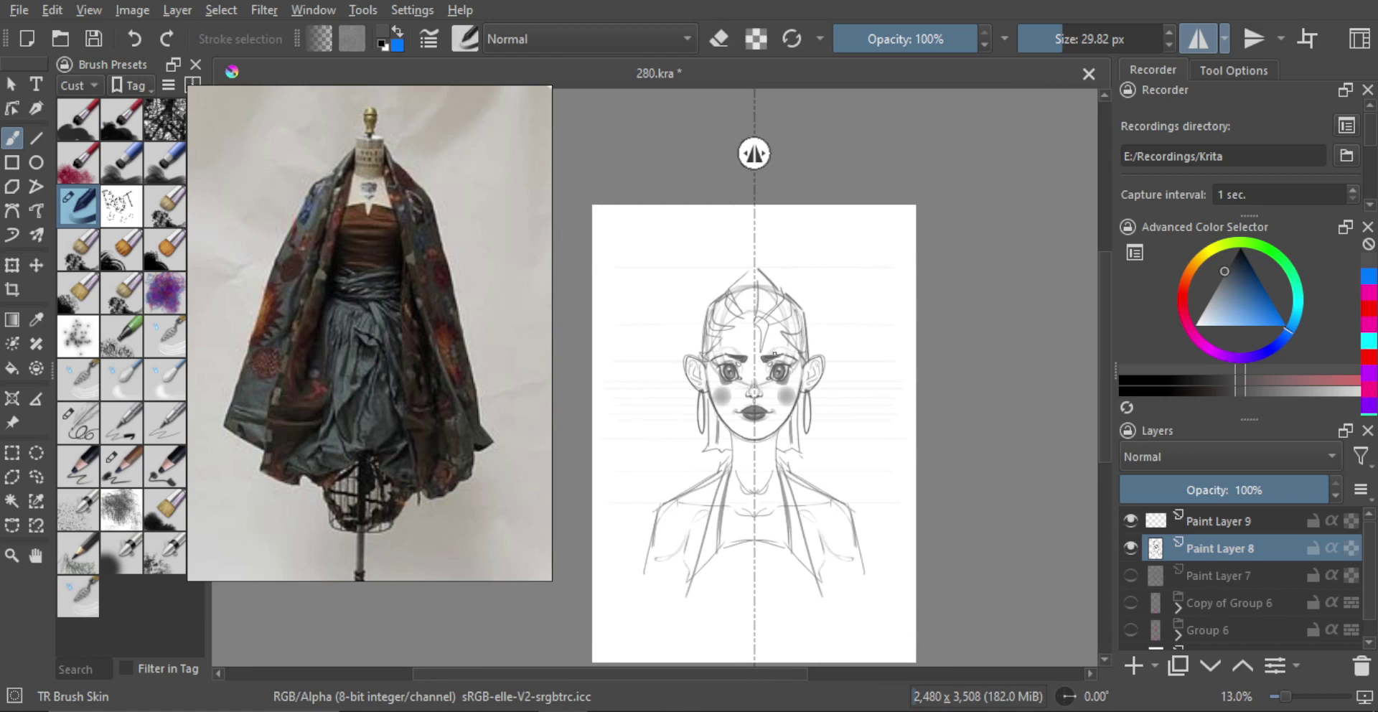
{"action": "scroll", "coordinate": [755, 395], "scroll_direction": "up", "scroll_amount": 1}
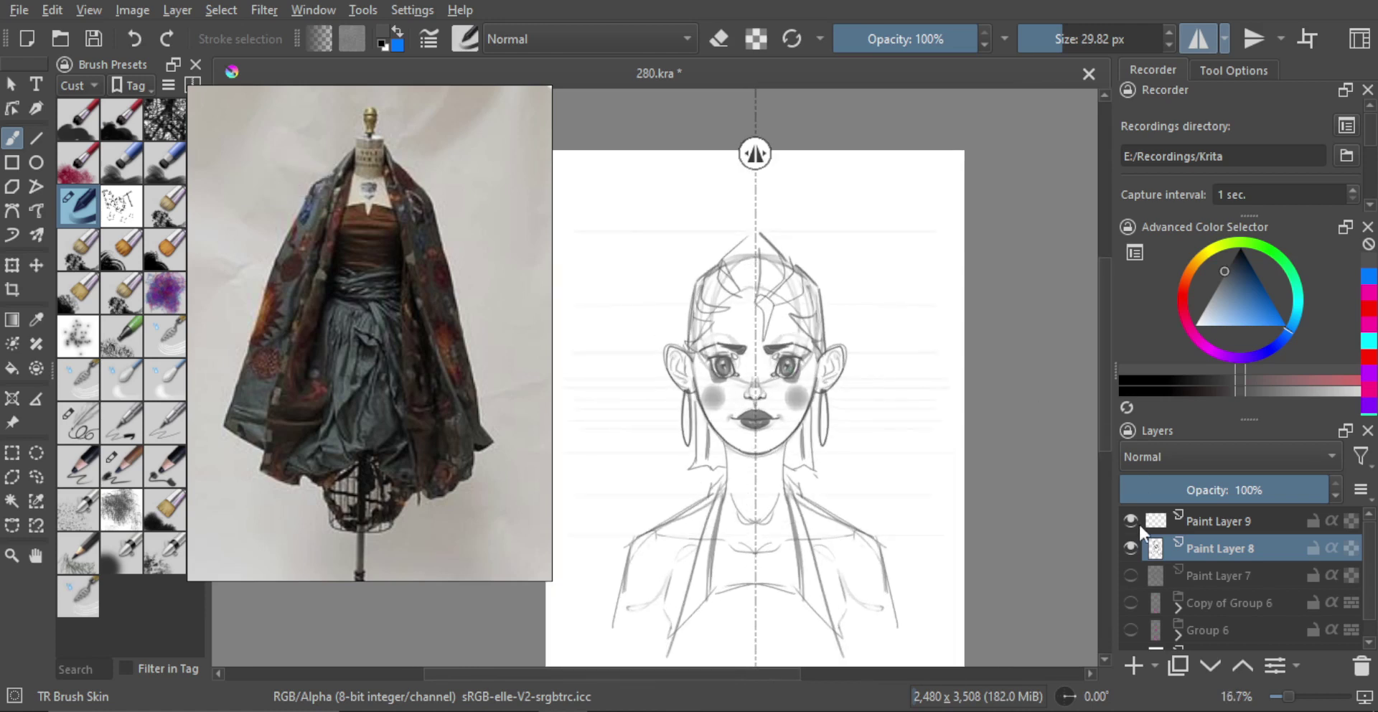
Lower the layer opacity so the face sketch on Paint Layer 8 becomes faint.
{"action": "left_click", "coordinate": [1128, 546]}
{"action": "left_click", "coordinate": [1129, 541]}
{"action": "left_click", "coordinate": [1129, 518]}
{"action": "left_click", "coordinate": [1129, 517]}
{"action": "left_click_drag", "start_coordinate": [1291, 491], "coordinate": [1161, 488]}
{"action": "left_click", "coordinate": [1133, 665]}
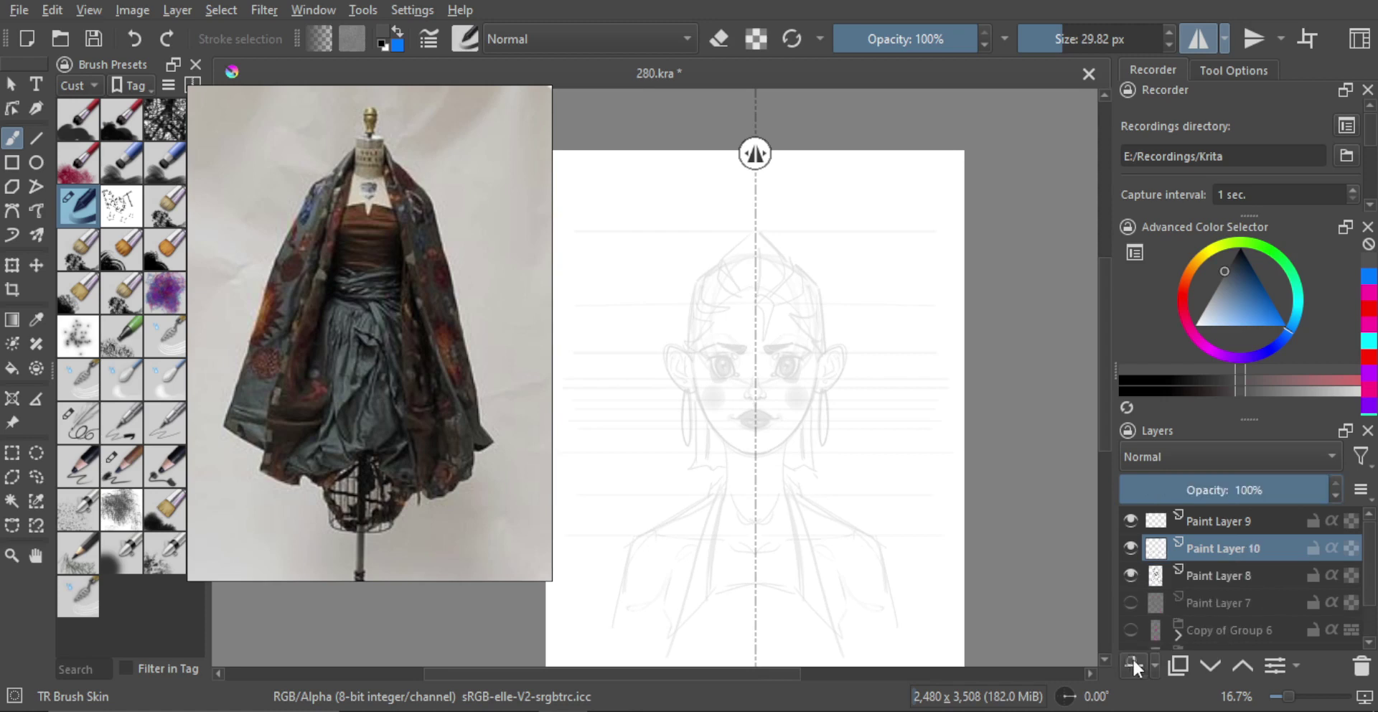
{"action": "left_click", "coordinate": [1208, 523]}
{"action": "key", "text": "ctrl+z"}
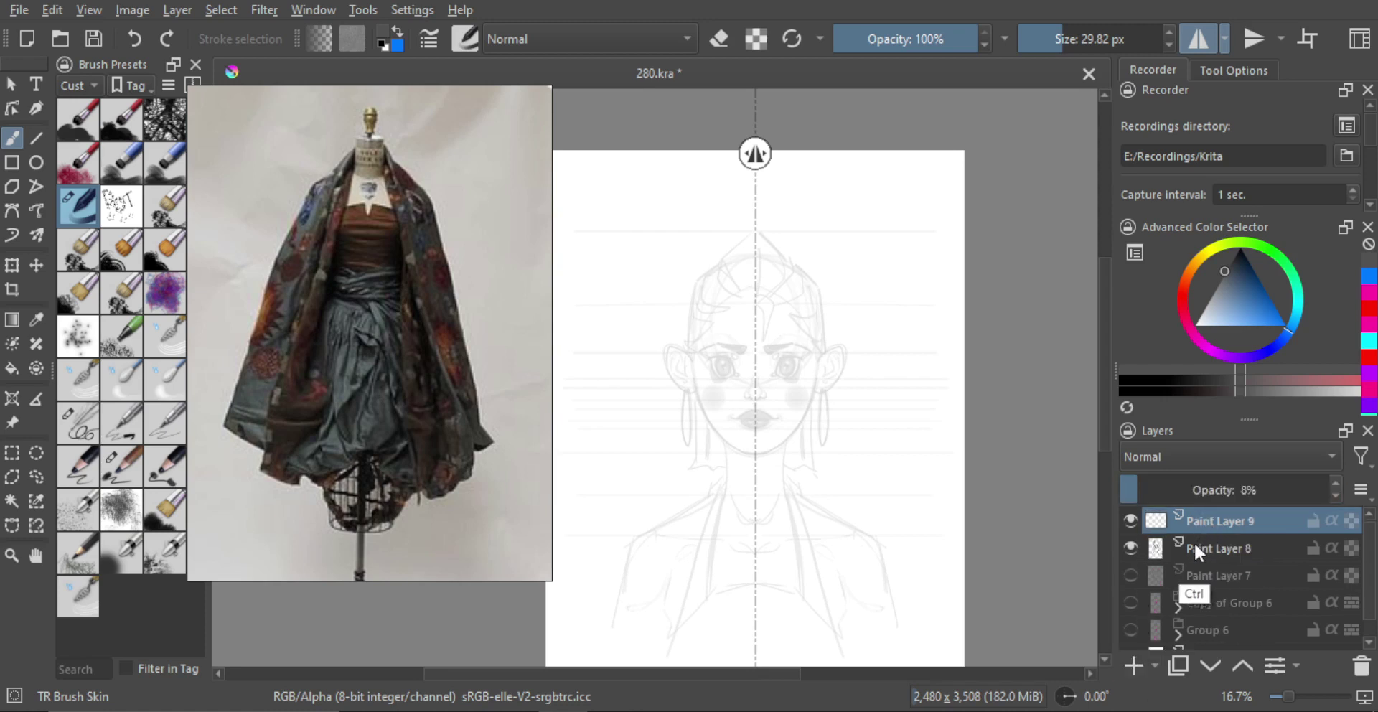
{"action": "left_click", "coordinate": [1129, 519]}
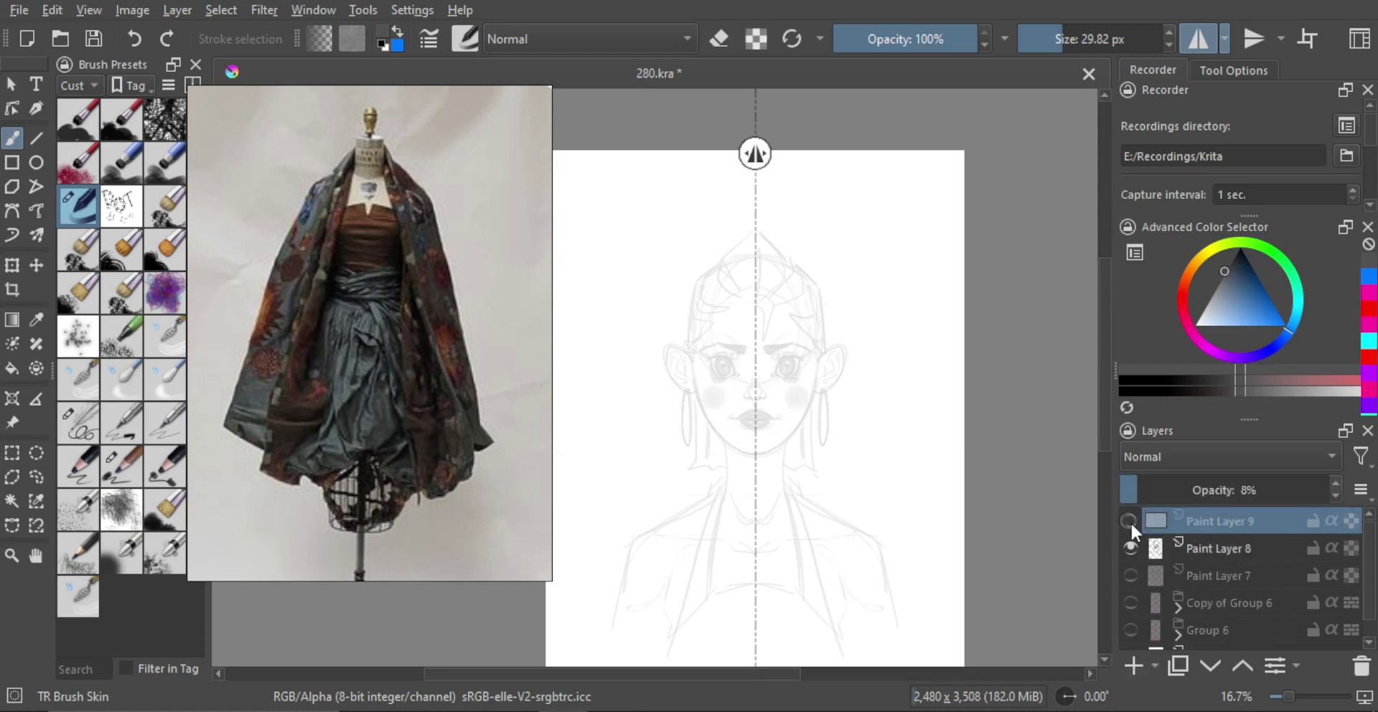
{"action": "left_click", "coordinate": [1130, 520]}
Add a new paint layer above Paint Layer 8 and turn off horizontal mirroring.
{"action": "left_click", "coordinate": [1157, 553]}
{"action": "left_click", "coordinate": [1132, 666]}
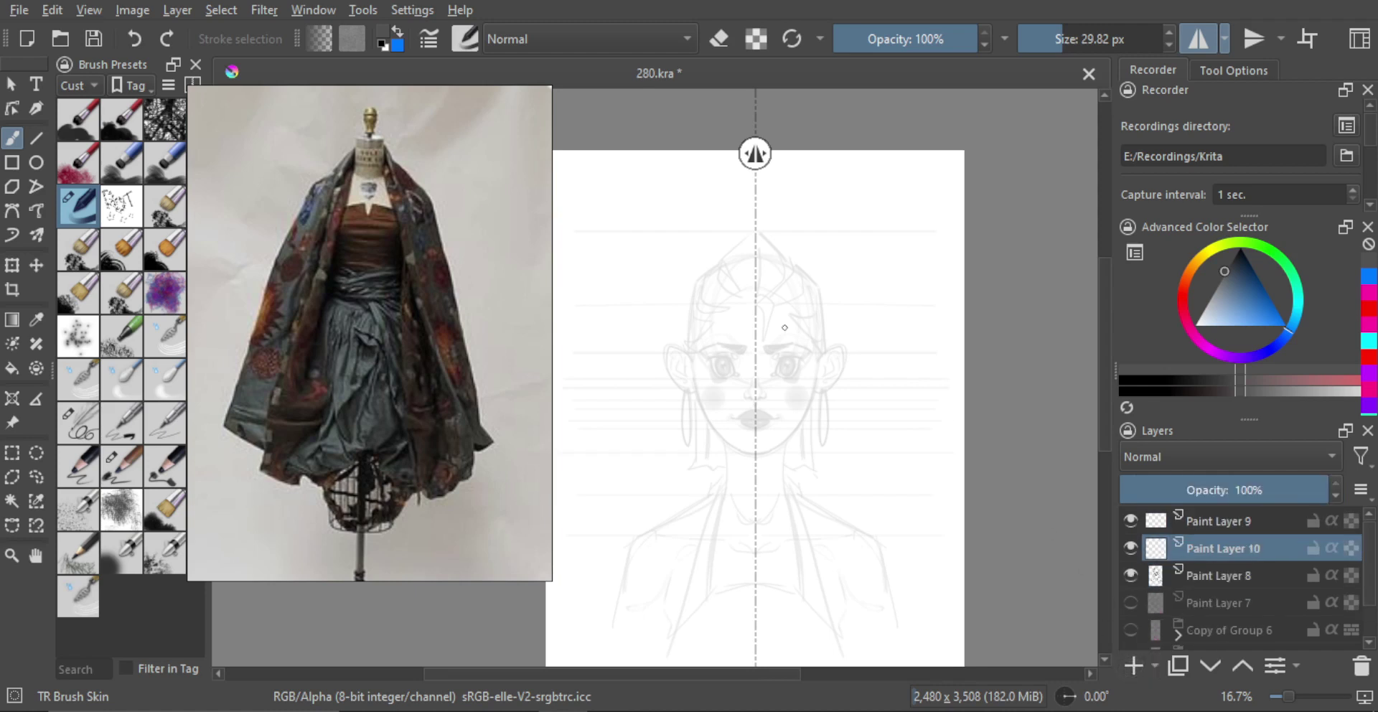
{"action": "mouse_move", "coordinate": [762, 316]}
{"action": "left_mouse_down"}
{"action": "mouse_move", "coordinate": [795, 332]}
{"action": "mouse_move", "coordinate": [798, 359]}
{"action": "mouse_move", "coordinate": [797, 277]}
{"action": "mouse_move", "coordinate": [789, 288]}
{"action": "left_mouse_up"}
{"action": "key", "text": "ctrl+z"}
{"action": "left_click", "coordinate": [1197, 44]}
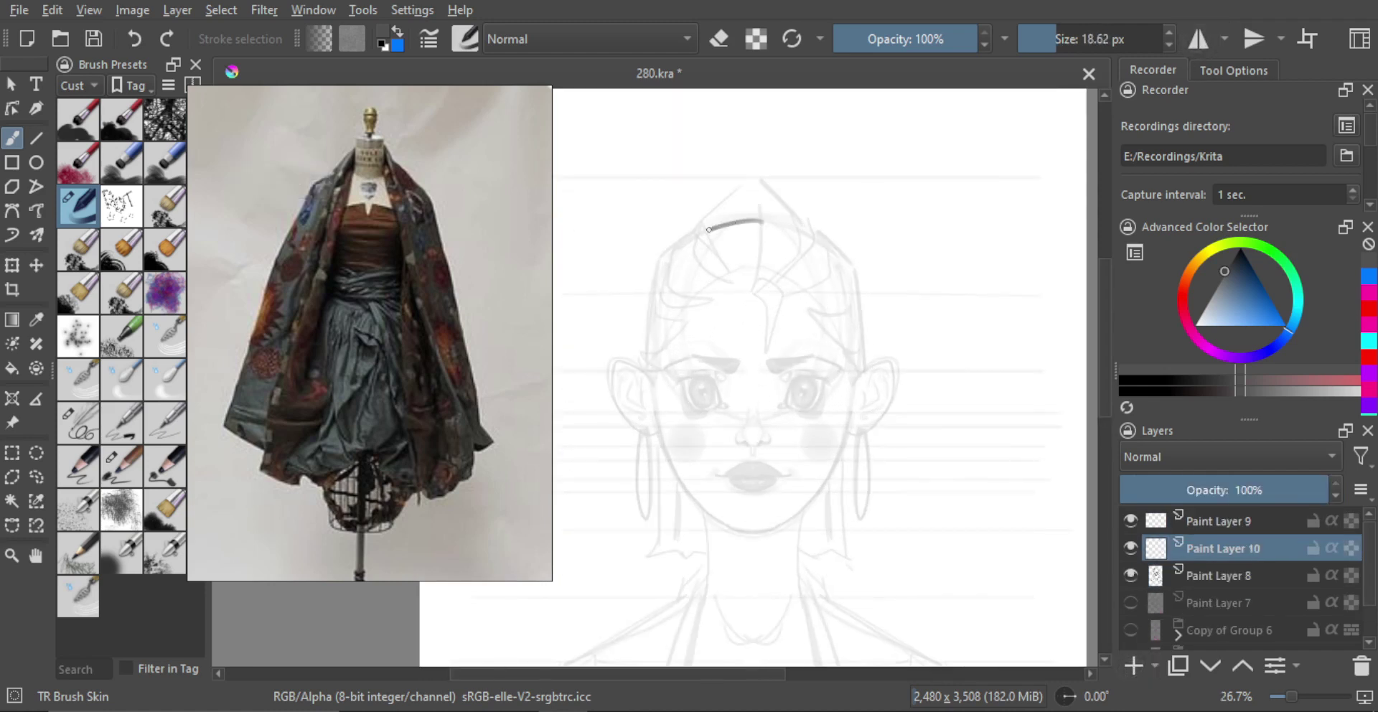
Draw a large construction circle for the cranium over the faded head, using an 18.62 px brush.
{"action": "mouse_move", "coordinate": [709, 230]}
{"action": "left_mouse_down"}
{"action": "mouse_move", "coordinate": [819, 242]}
{"action": "mouse_move", "coordinate": [719, 414]}
{"action": "mouse_move", "coordinate": [861, 359]}
{"action": "mouse_move", "coordinate": [675, 263]}
{"action": "left_mouse_up"}
{"action": "key", "text": "ctrl+z"}
{"action": "left_click_drag", "start_coordinate": [734, 317], "coordinate": [785, 276]}
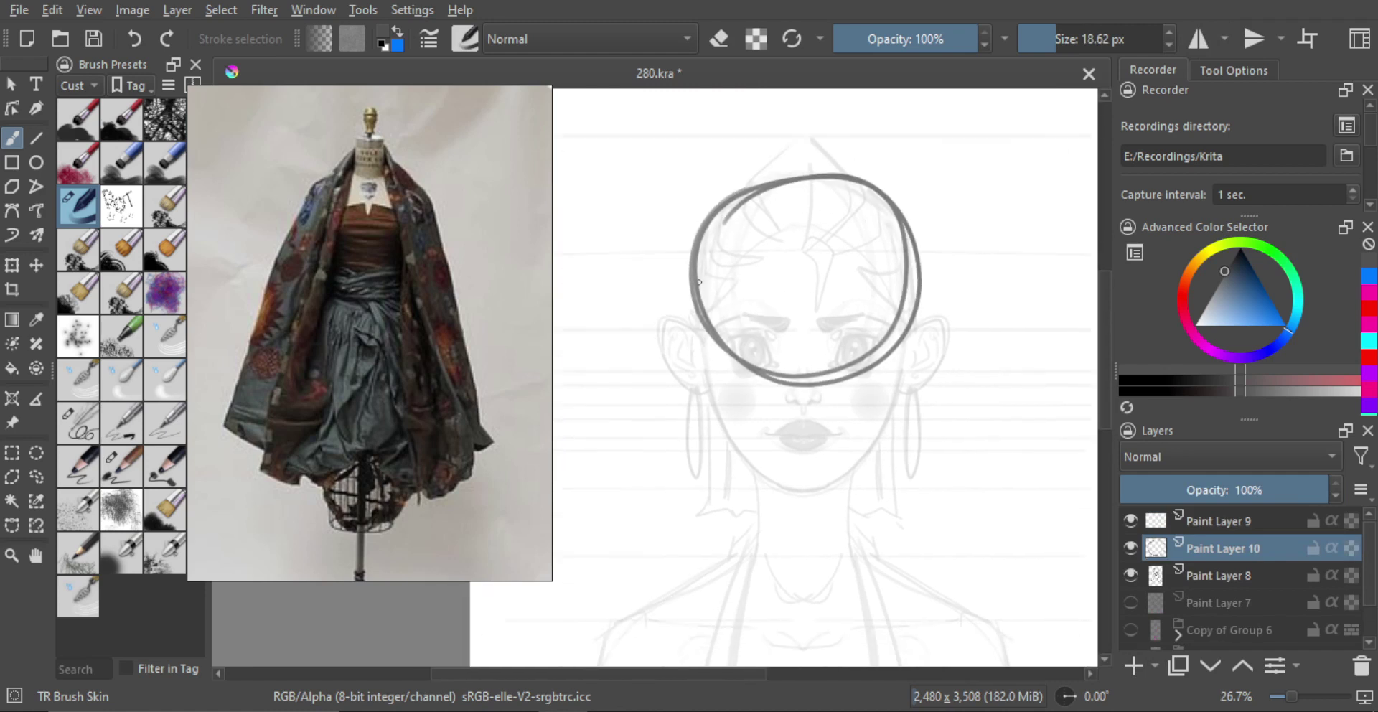
{"action": "key", "text": "ctrl+z"}
Draw the two side lines of the face and the angled chin and jaw line below the cranium circle.
{"action": "mouse_move", "coordinate": [698, 282]}
{"action": "left_mouse_down"}
{"action": "mouse_move", "coordinate": [714, 440]}
{"action": "mouse_move", "coordinate": [727, 475]}
{"action": "mouse_move", "coordinate": [707, 379]}
{"action": "mouse_move", "coordinate": [729, 472]}
{"action": "mouse_move", "coordinate": [750, 493]}
{"action": "mouse_move", "coordinate": [884, 425]}
{"action": "left_mouse_up"}
{"action": "key", "text": "ctrl+z"}
{"action": "key", "text": "ctrl+z"}
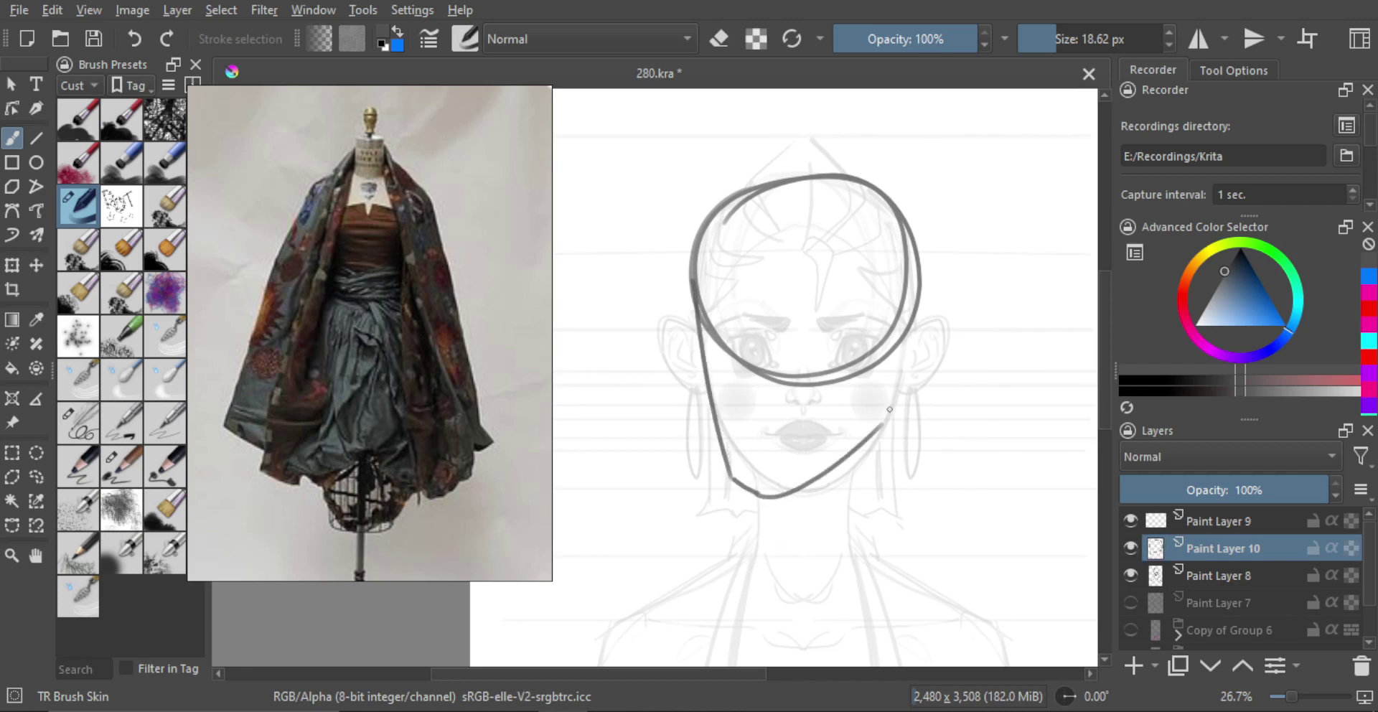
{"action": "key", "text": "ctrl+z"}
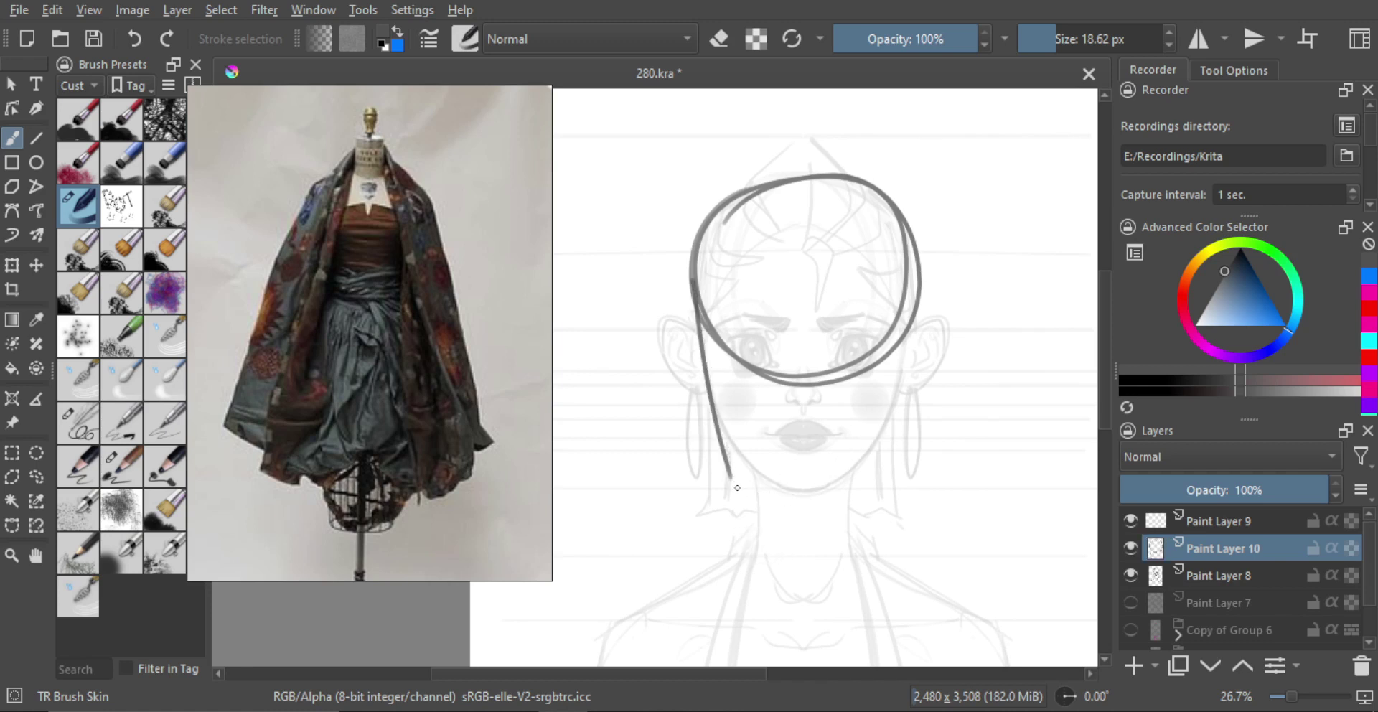
{"action": "mouse_move", "coordinate": [734, 486]}
{"action": "left_mouse_down"}
{"action": "mouse_move", "coordinate": [785, 492]}
{"action": "mouse_move", "coordinate": [891, 394]}
{"action": "left_mouse_up"}
{"action": "key", "text": "ctrl+z"}
{"action": "key", "text": "ctrl+z"}
{"action": "key", "text": "ctrl+z"}
{"action": "left_click_drag", "start_coordinate": [772, 499], "coordinate": [864, 428]}
{"action": "left_click_drag", "start_coordinate": [898, 342], "coordinate": [883, 422]}
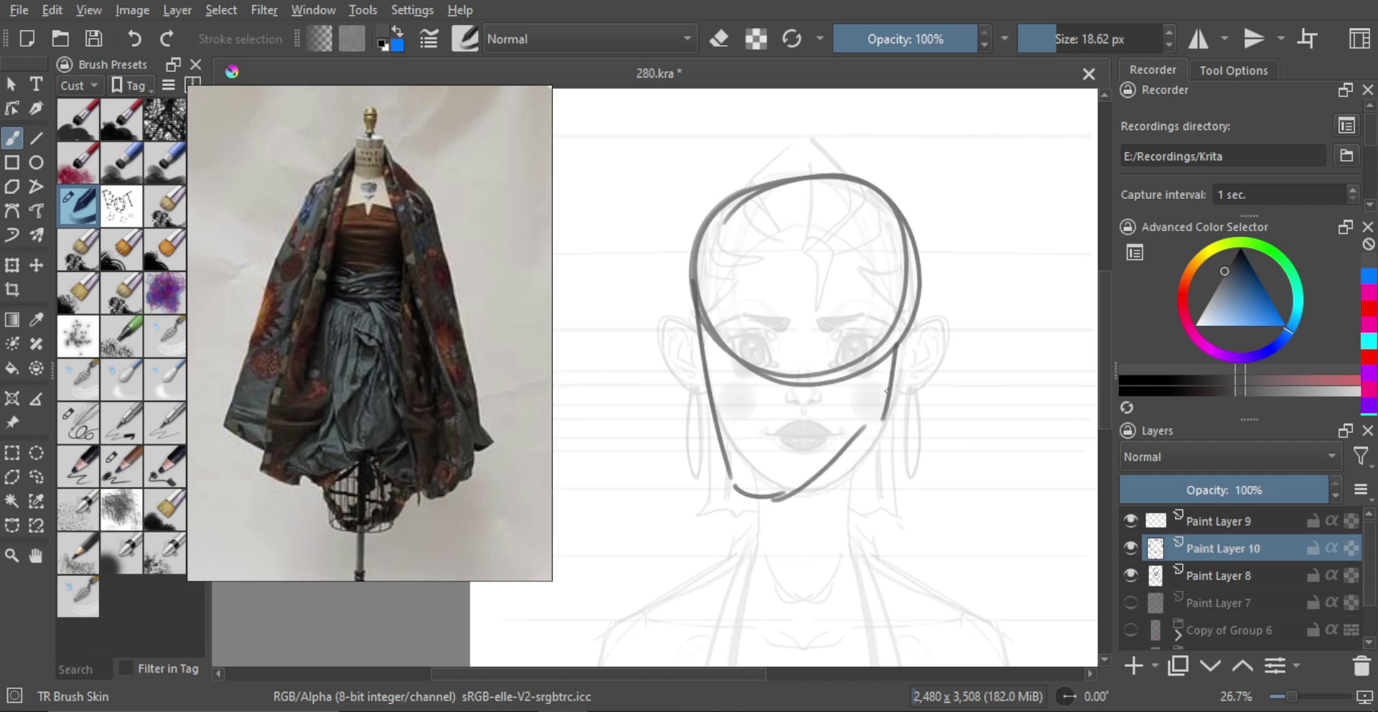
{"action": "mouse_move", "coordinate": [719, 337]}
{"action": "left_mouse_down"}
{"action": "mouse_move", "coordinate": [719, 319]}
{"action": "mouse_move", "coordinate": [720, 370]}
{"action": "left_mouse_up"}
{"action": "key", "text": "ctrl+z"}
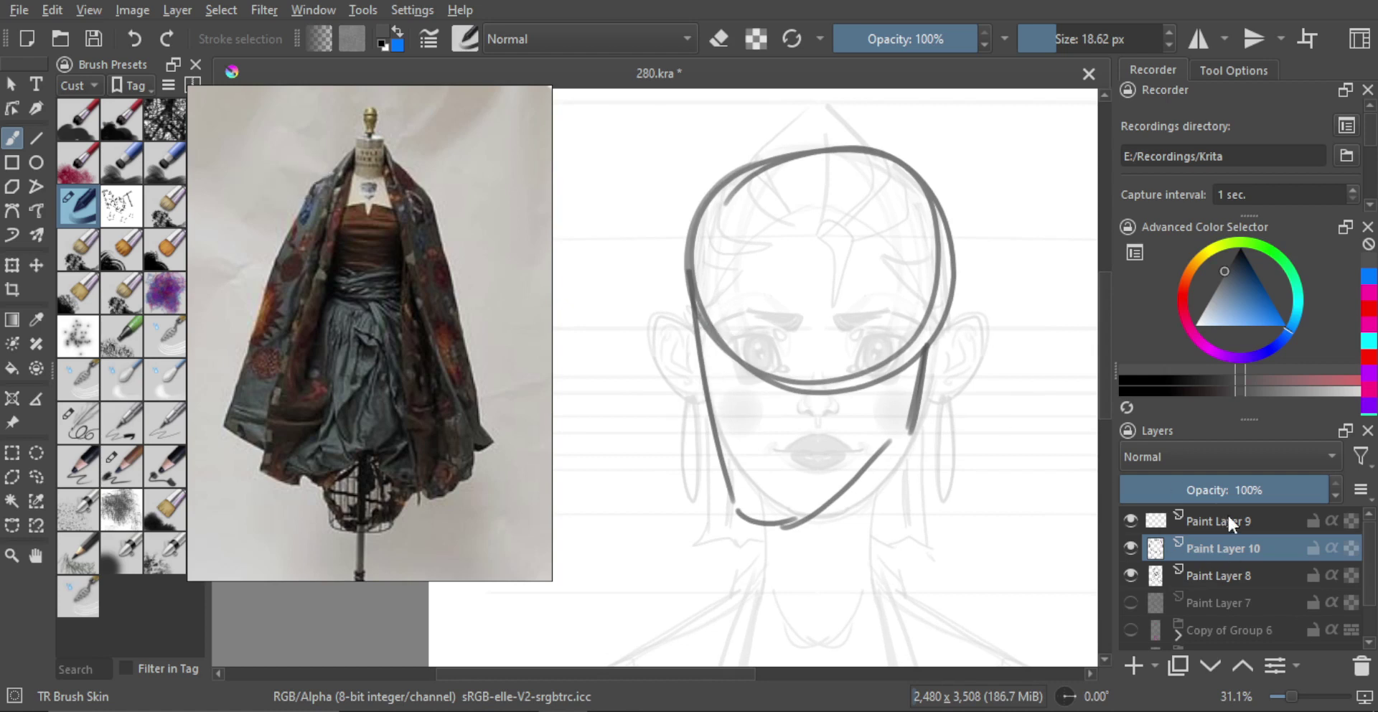
Raise Paint Layer 9's opacity to 56% and, with its alpha locked, recolour the guide lines bright blue using the Gradient tool.
{"action": "left_click", "coordinate": [1234, 519]}
{"action": "left_click", "coordinate": [1230, 491]}
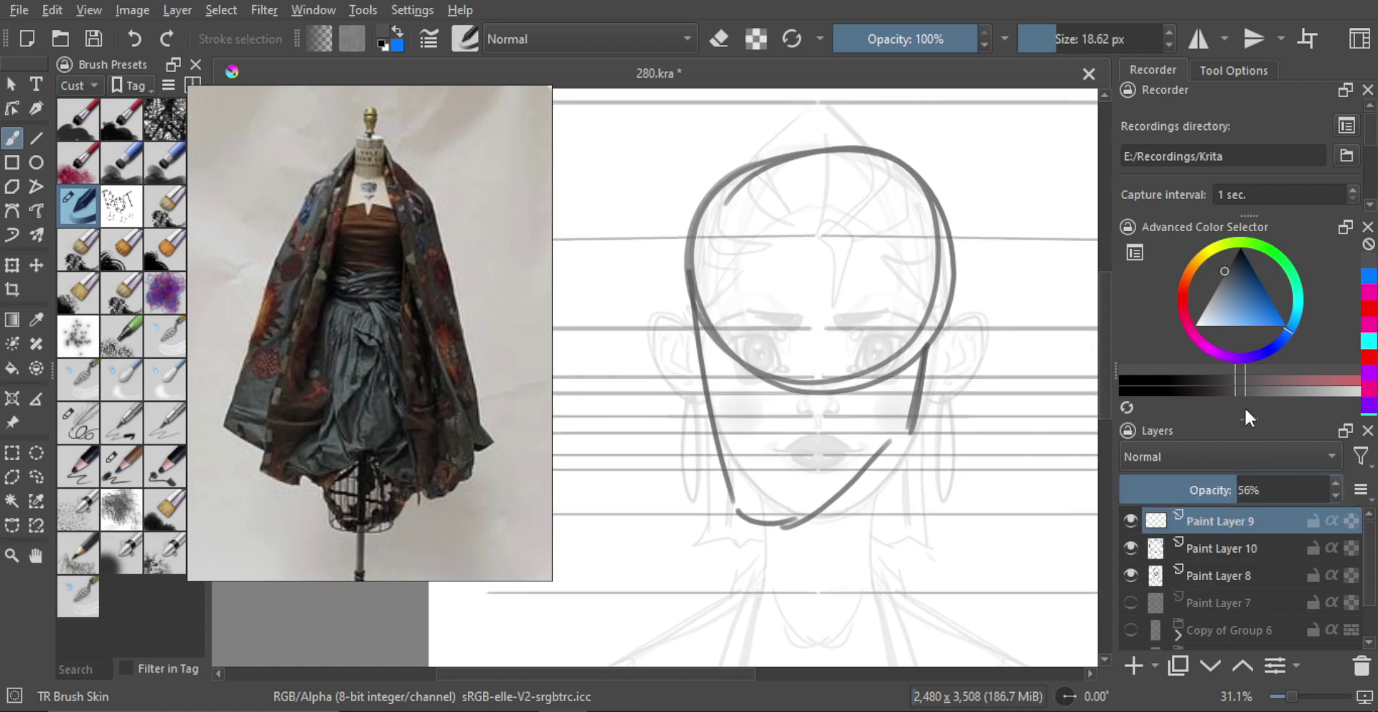
{"action": "left_click_drag", "start_coordinate": [1249, 337], "coordinate": [1285, 327]}
{"action": "left_click", "coordinate": [1349, 521]}
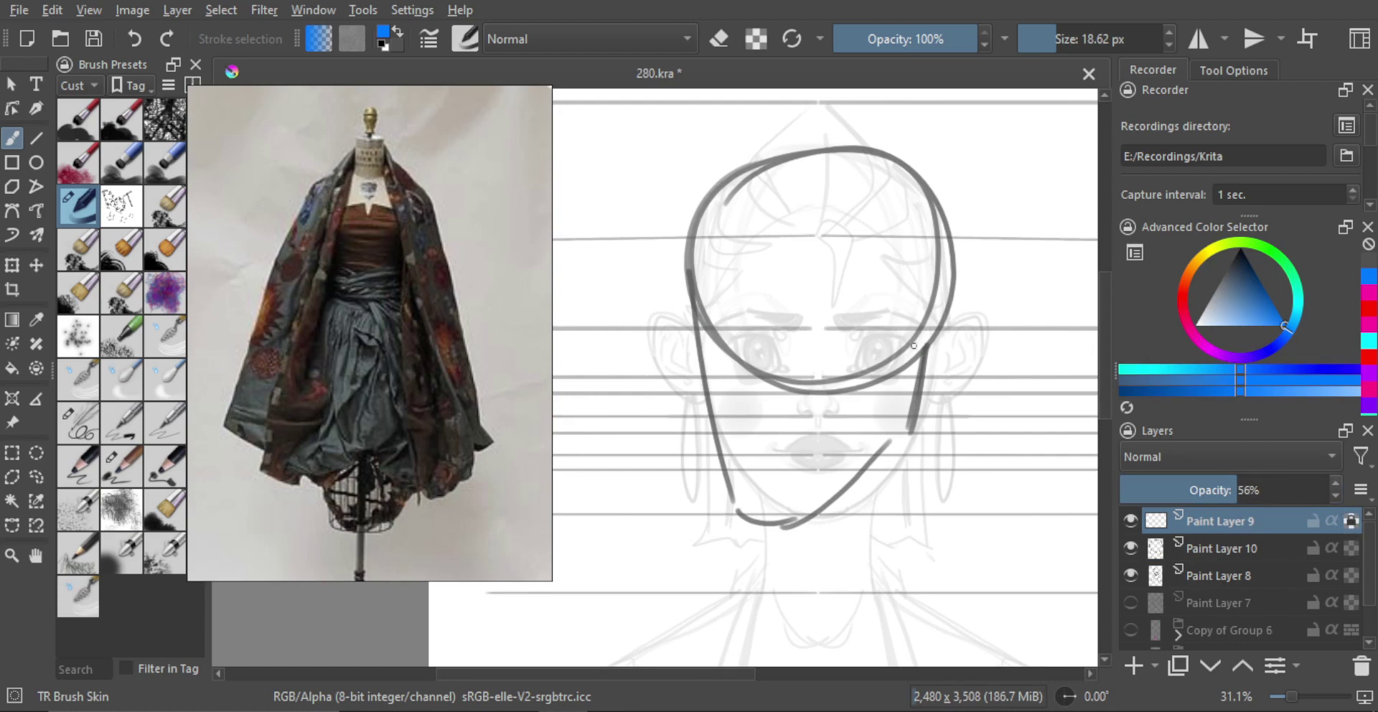
{"action": "key", "text": "g"}
{"action": "left_click_drag", "start_coordinate": [936, 359], "coordinate": [1011, 429]}
{"action": "left_click_drag", "start_coordinate": [841, 383], "coordinate": [751, 435]}
{"action": "left_click_drag", "start_coordinate": [1020, 363], "coordinate": [1029, 360]}
{"action": "left_click_drag", "start_coordinate": [815, 384], "coordinate": [1003, 326]}
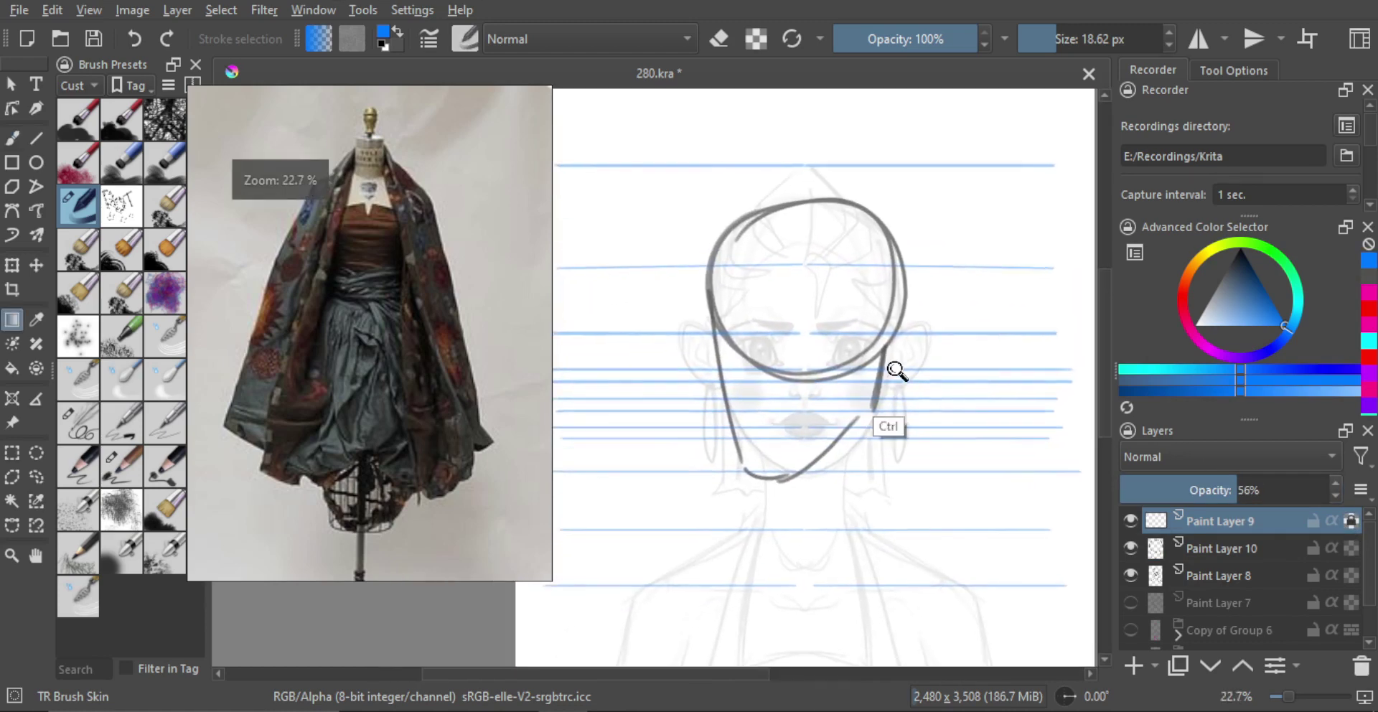
Set the opacity of the guide lines on Paint Layer 9 to 43%.
{"action": "left_click_drag", "start_coordinate": [895, 369], "coordinate": [897, 355]}
{"action": "left_click_drag", "start_coordinate": [897, 356], "coordinate": [931, 341]}
{"action": "left_click", "coordinate": [1209, 489]}
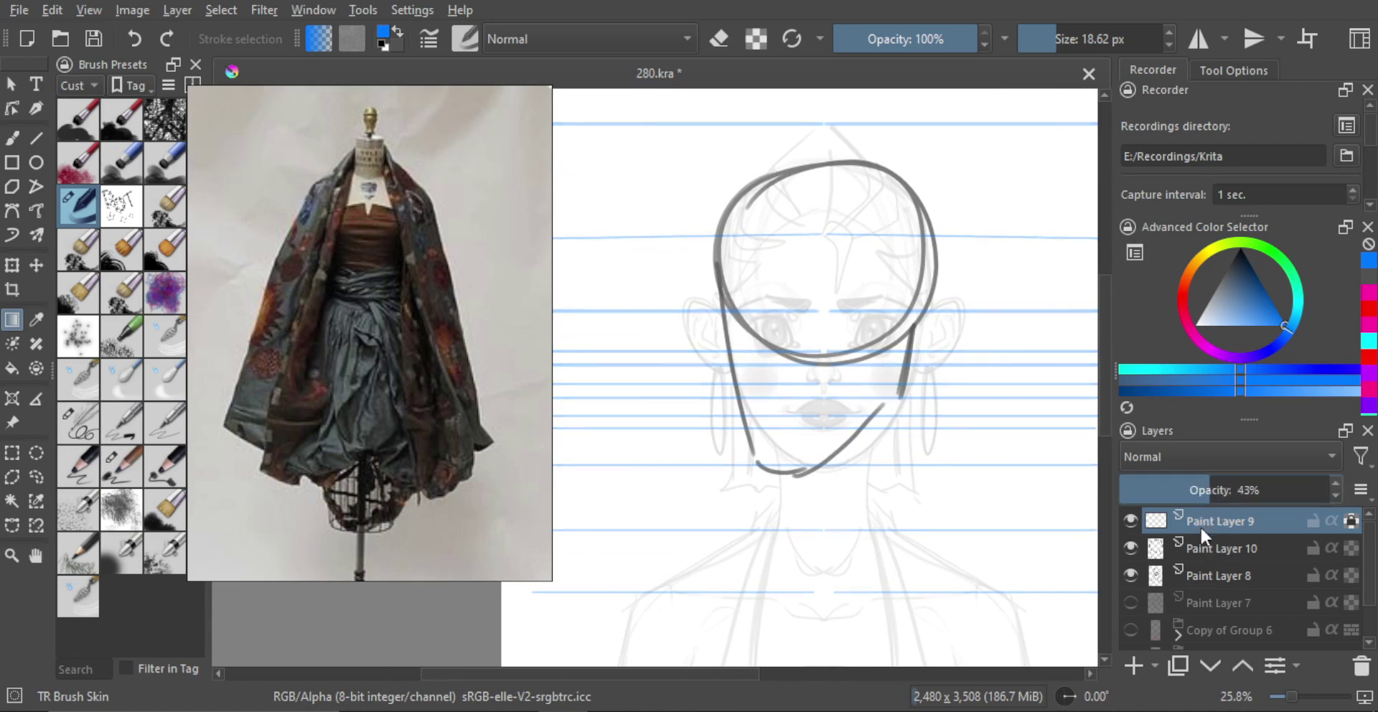
On Paint Layer 10, draw blue arches for the near and far eyes of the turned face between the brow and eye guide lines.
{"action": "left_click", "coordinate": [1217, 548]}
{"action": "key", "text": "b"}
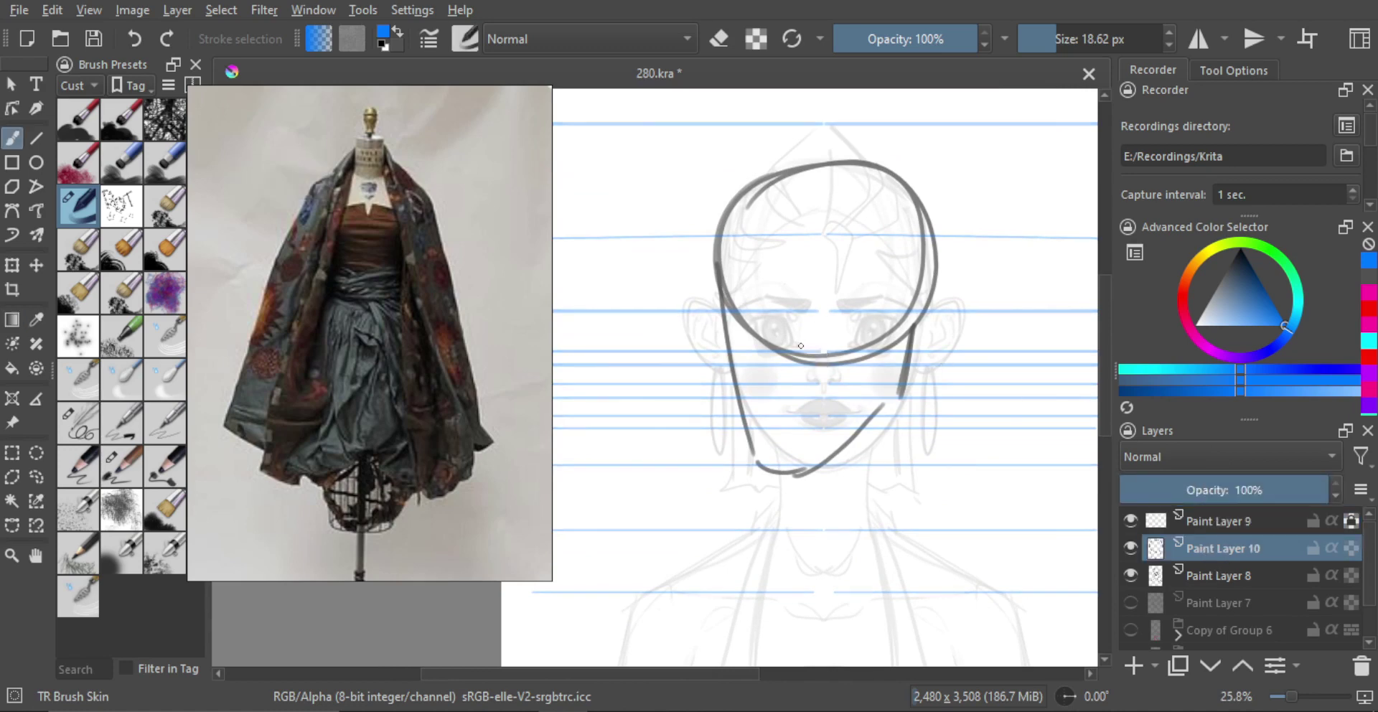
{"action": "scroll", "coordinate": [751, 332], "scroll_direction": "up", "scroll_amount": 2}
{"action": "left_click_drag", "start_coordinate": [739, 292], "coordinate": [768, 347]}
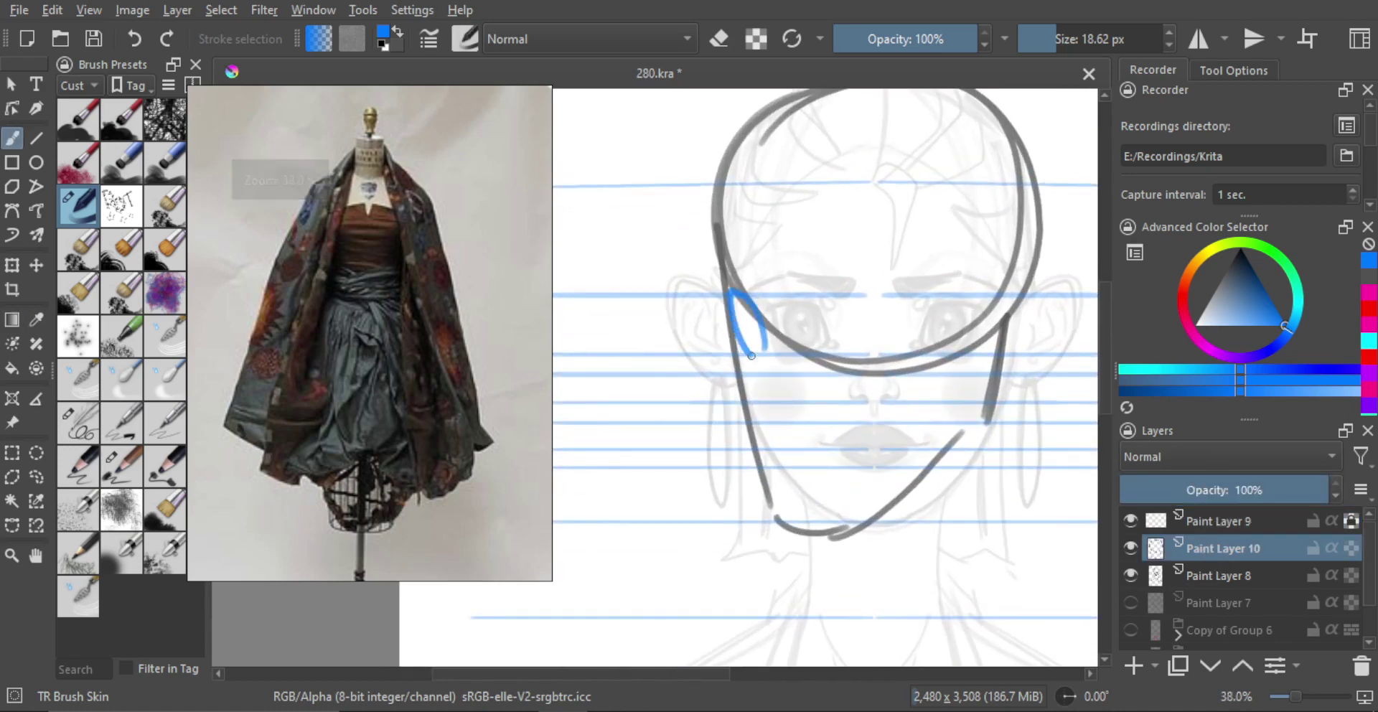
{"action": "left_click_drag", "start_coordinate": [733, 293], "coordinate": [755, 353]}
{"action": "left_click_drag", "start_coordinate": [886, 343], "coordinate": [842, 297]}
{"action": "left_click_drag", "start_coordinate": [844, 296], "coordinate": [871, 353]}
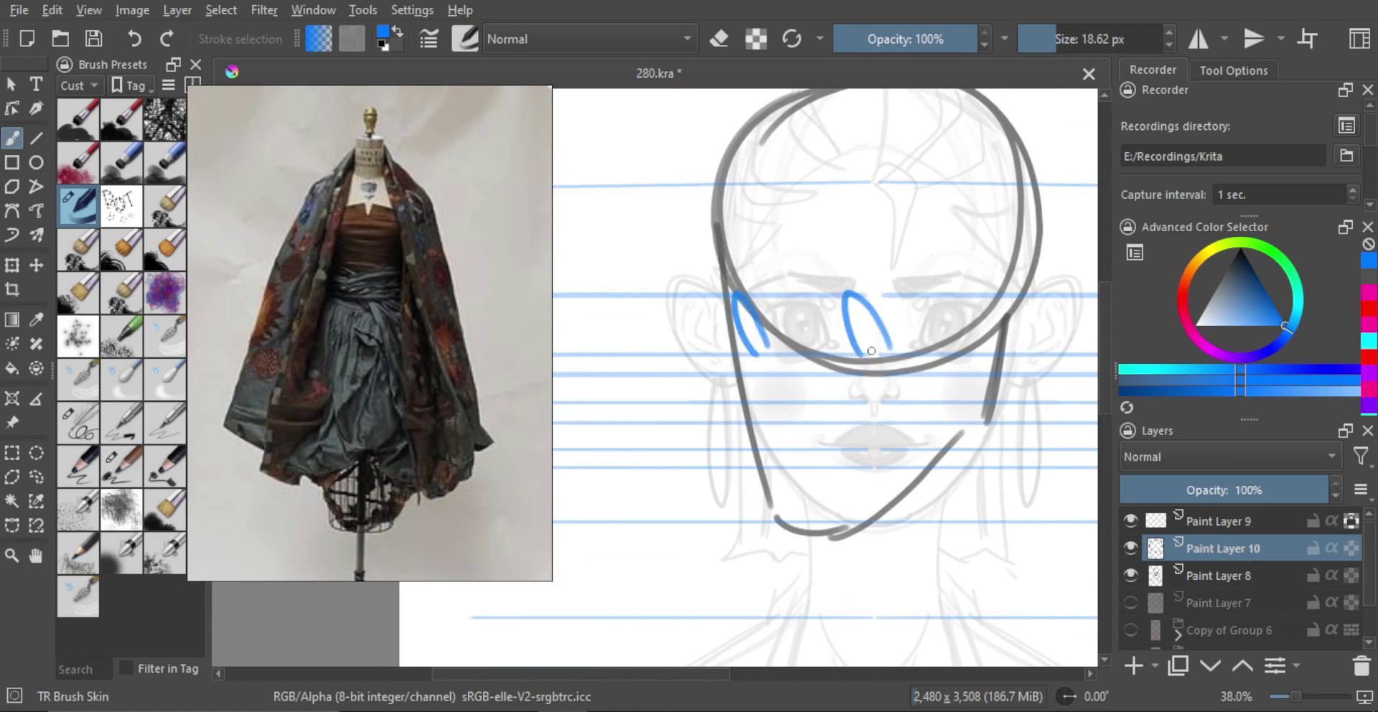
{"action": "key", "text": "ctrl+z"}
{"action": "key", "text": "ctrl+z"}
{"action": "key", "text": "ctrl+z"}
{"action": "left_click_drag", "start_coordinate": [841, 302], "coordinate": [844, 351]}
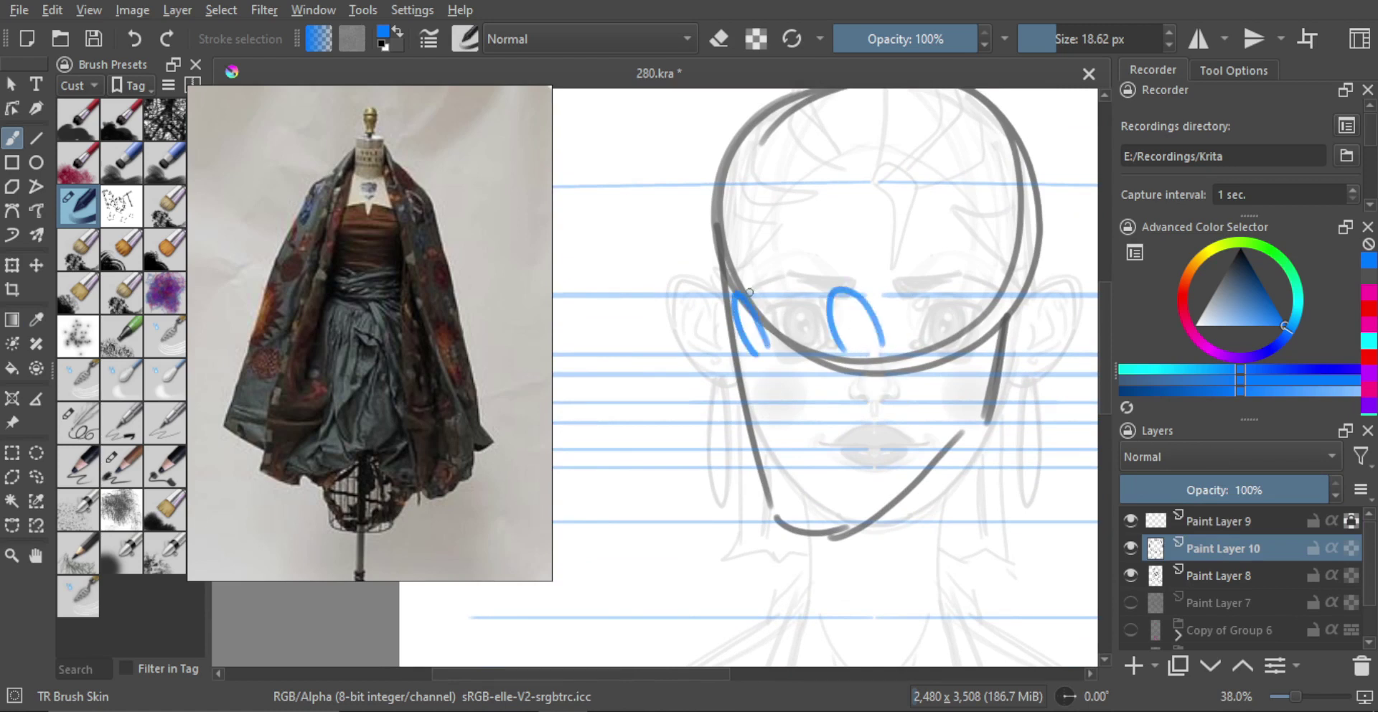
Draw the blue nose bridge curve running from the far eye's brow down along the face edge.
{"action": "mouse_move", "coordinate": [722, 289]}
{"action": "left_mouse_down"}
{"action": "mouse_move", "coordinate": [741, 286]}
{"action": "mouse_move", "coordinate": [757, 308]}
{"action": "mouse_move", "coordinate": [758, 392]}
{"action": "left_mouse_up"}
{"action": "key", "text": "ctrl+z"}
{"action": "scroll", "coordinate": [776, 363], "scroll_direction": "up", "scroll_amount": 1}
{"action": "key", "text": "ctrl+z"}
{"action": "left_click_drag", "start_coordinate": [756, 305], "coordinate": [757, 389]}
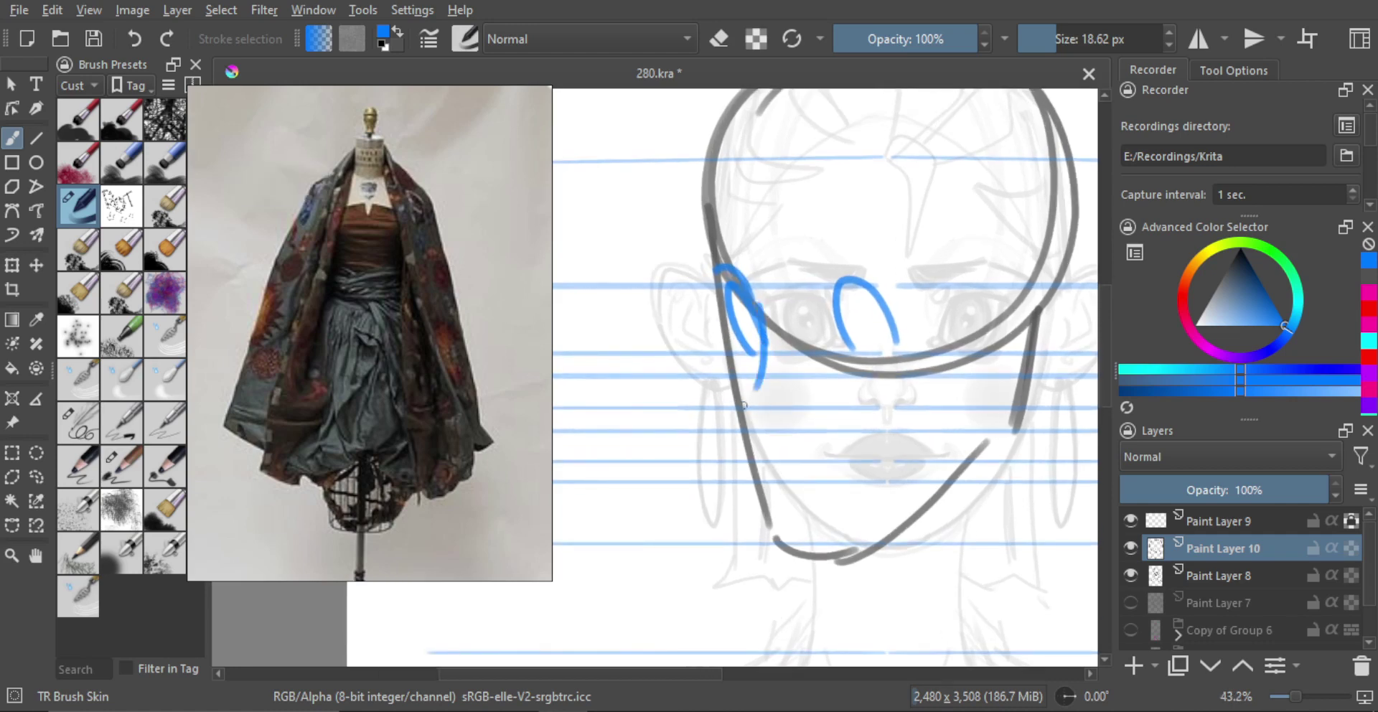
{"action": "key", "text": "ctrl+z"}
{"action": "mouse_move", "coordinate": [760, 320]}
{"action": "left_mouse_down"}
{"action": "mouse_move", "coordinate": [749, 385]}
{"action": "mouse_move", "coordinate": [760, 413]}
{"action": "mouse_move", "coordinate": [794, 385]}
{"action": "mouse_move", "coordinate": [792, 400]}
{"action": "left_mouse_up"}
{"action": "scroll", "coordinate": [764, 388], "scroll_direction": "up", "scroll_amount": 1}
{"action": "scroll", "coordinate": [794, 401], "scroll_direction": "up", "scroll_amount": 1}
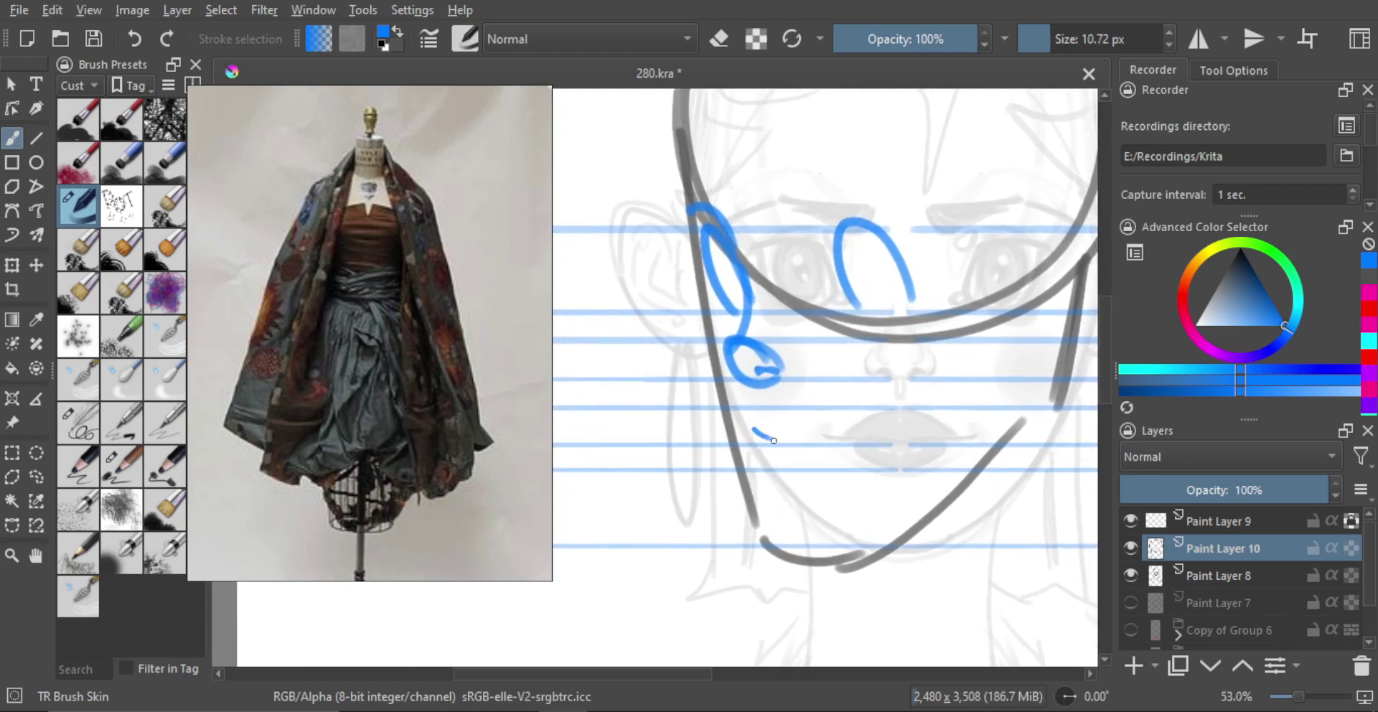
Draw a curved blue mouth line below the nose, from the face edge towards the centre.
{"action": "mouse_move", "coordinate": [762, 438]}
{"action": "left_mouse_down"}
{"action": "mouse_move", "coordinate": [847, 439]}
{"action": "mouse_move", "coordinate": [834, 443]}
{"action": "left_mouse_up"}
{"action": "key", "text": "ctrl+z"}
{"action": "key", "text": "ctrl+z"}
{"action": "key", "text": "ctrl+z"}
{"action": "key", "text": "ctrl+z"}
{"action": "left_click_drag", "start_coordinate": [850, 431], "coordinate": [871, 439]}
{"action": "mouse_move", "coordinate": [789, 428]}
{"action": "left_mouse_down"}
{"action": "mouse_move", "coordinate": [825, 395]}
{"action": "mouse_move", "coordinate": [844, 408]}
{"action": "left_mouse_up"}
Recolour the blue facial marks on Paint Layer 10 dark grey with the Gradient tool.
{"action": "key", "text": "x"}
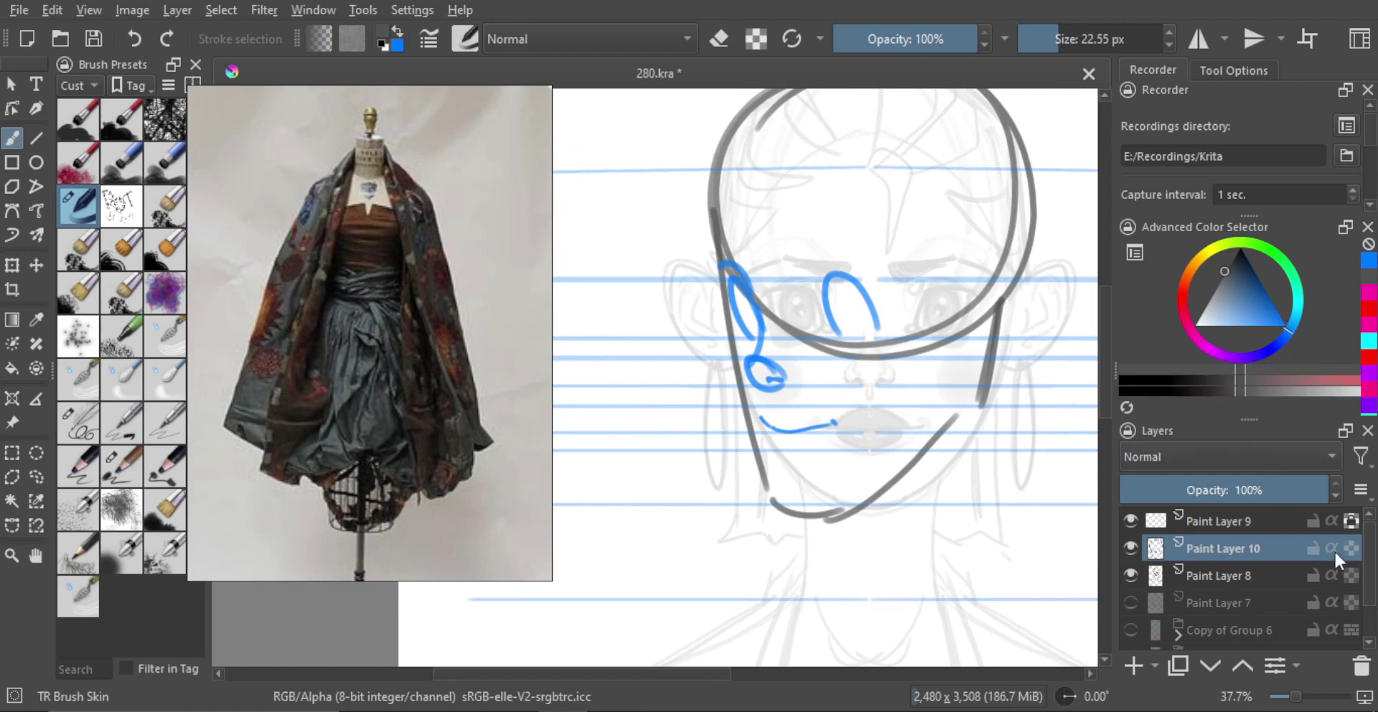
{"action": "key", "text": "g"}
{"action": "left_click_drag", "start_coordinate": [1055, 491], "coordinate": [999, 463]}
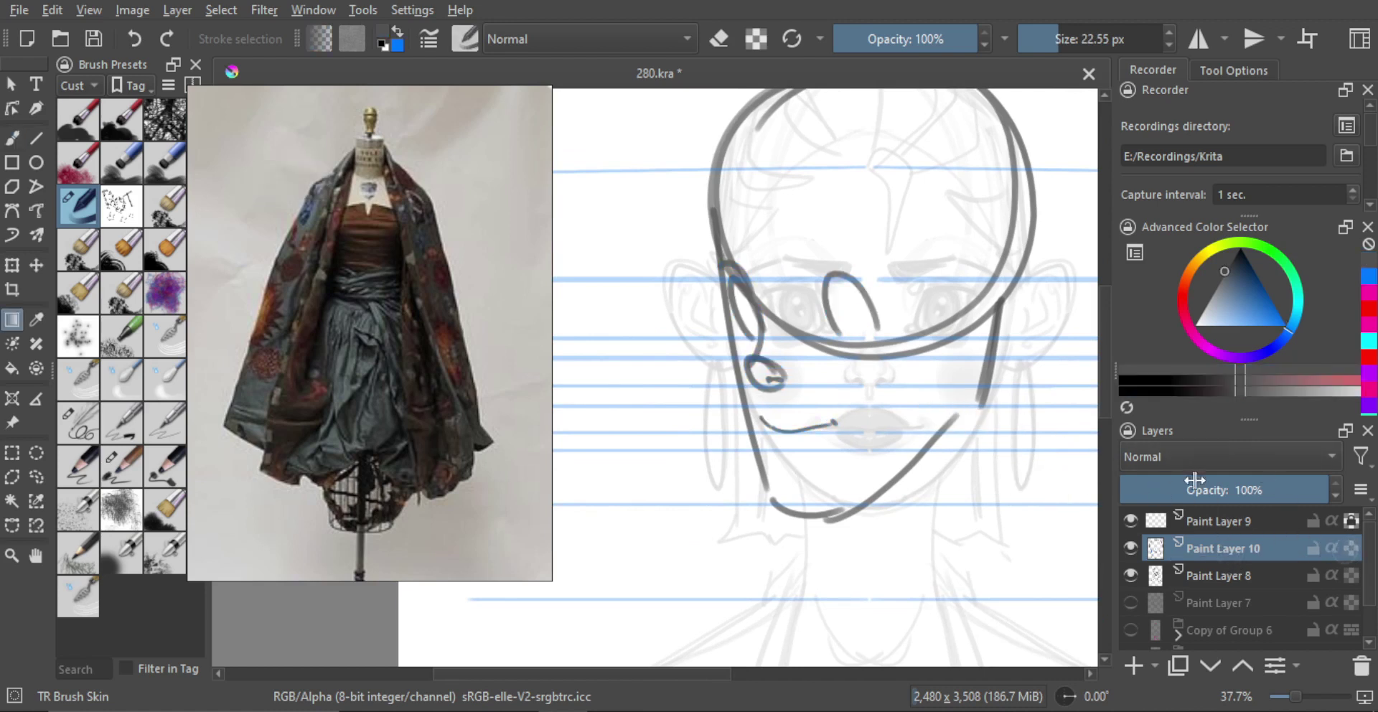
Paint solid dark grey upper and lower lips around the mouth line of the turned face.
{"action": "key", "text": "b"}
{"action": "key", "text": "ctrl"}
{"action": "left_click_drag", "start_coordinate": [817, 404], "coordinate": [817, 369]}
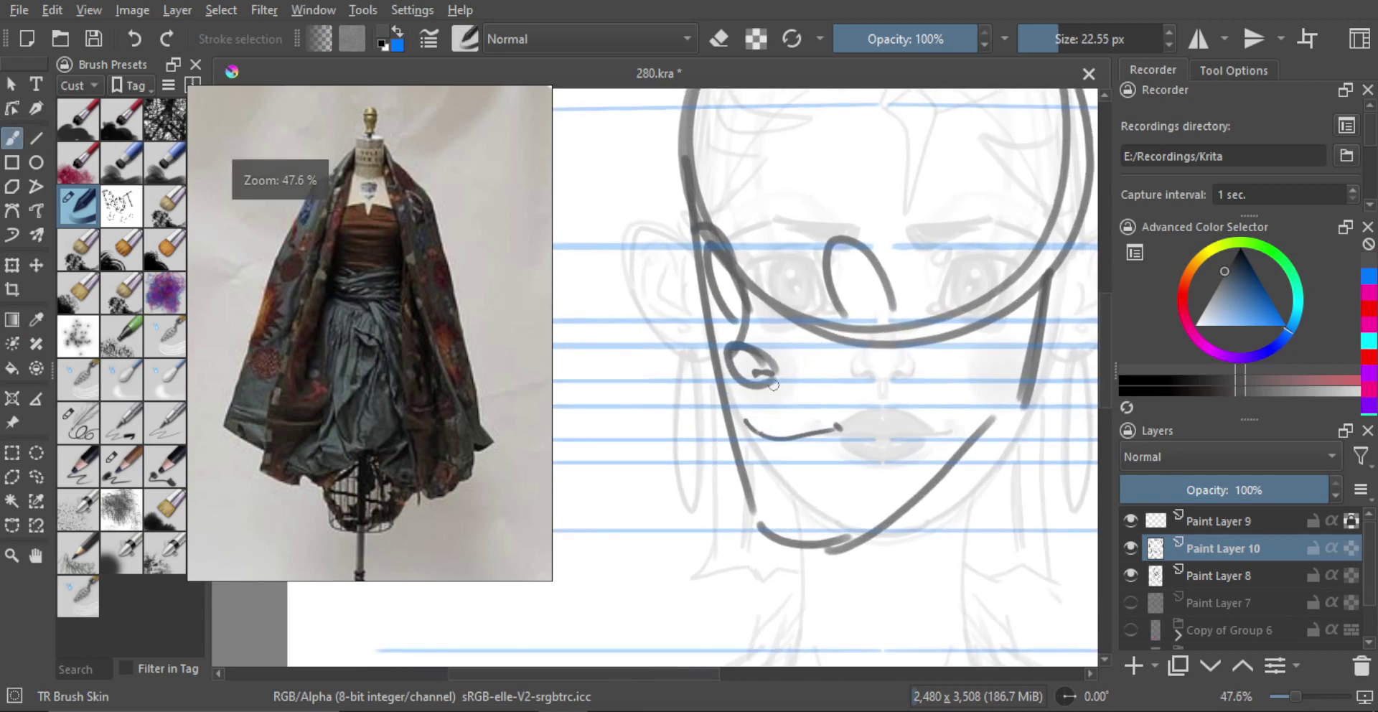
{"action": "mouse_move", "coordinate": [763, 424]}
{"action": "left_mouse_down"}
{"action": "mouse_move", "coordinate": [763, 406]}
{"action": "mouse_move", "coordinate": [761, 427]}
{"action": "mouse_move", "coordinate": [789, 429]}
{"action": "mouse_move", "coordinate": [779, 459]}
{"action": "mouse_move", "coordinate": [806, 417]}
{"action": "mouse_move", "coordinate": [784, 462]}
{"action": "mouse_move", "coordinate": [795, 397]}
{"action": "mouse_move", "coordinate": [741, 461]}
{"action": "left_mouse_up"}
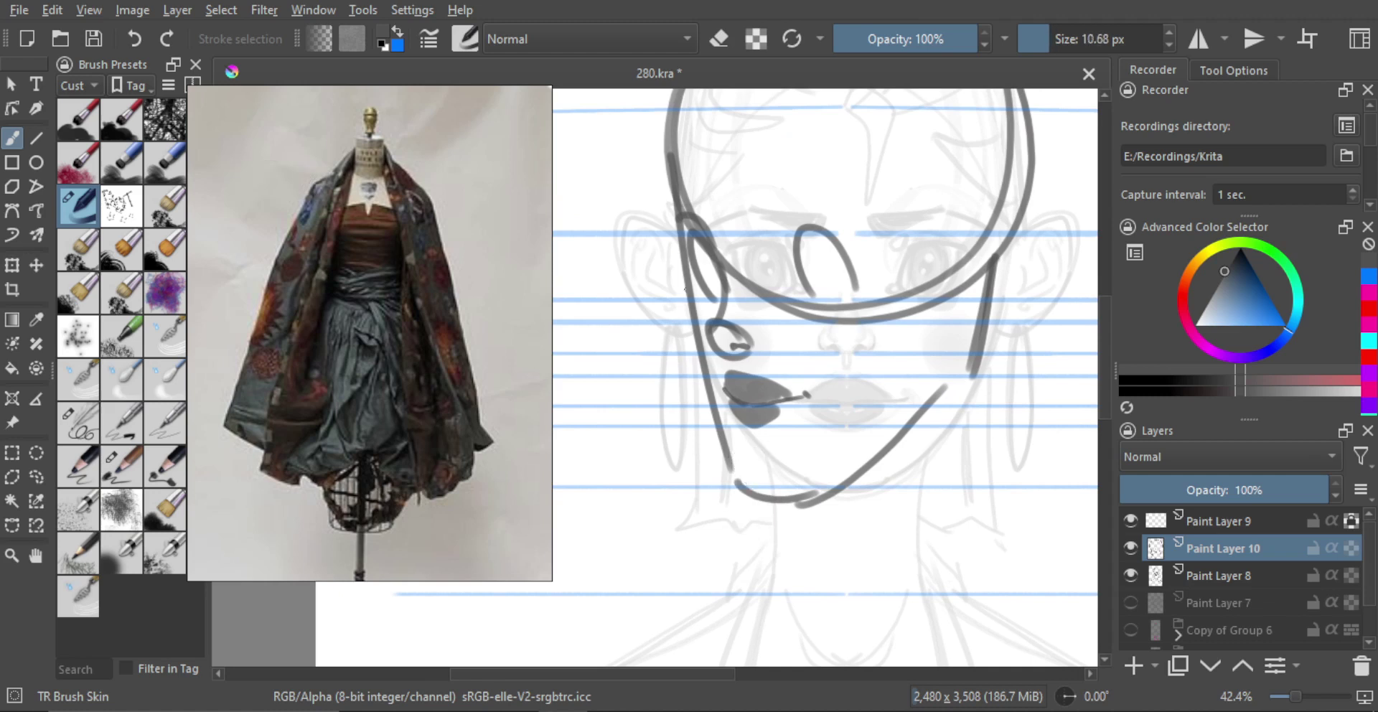
Redraw the chin and jaw line slightly higher with an 11.21 px brush and erase the old line beneath it.
{"action": "left_click_drag", "start_coordinate": [685, 337], "coordinate": [691, 335]}
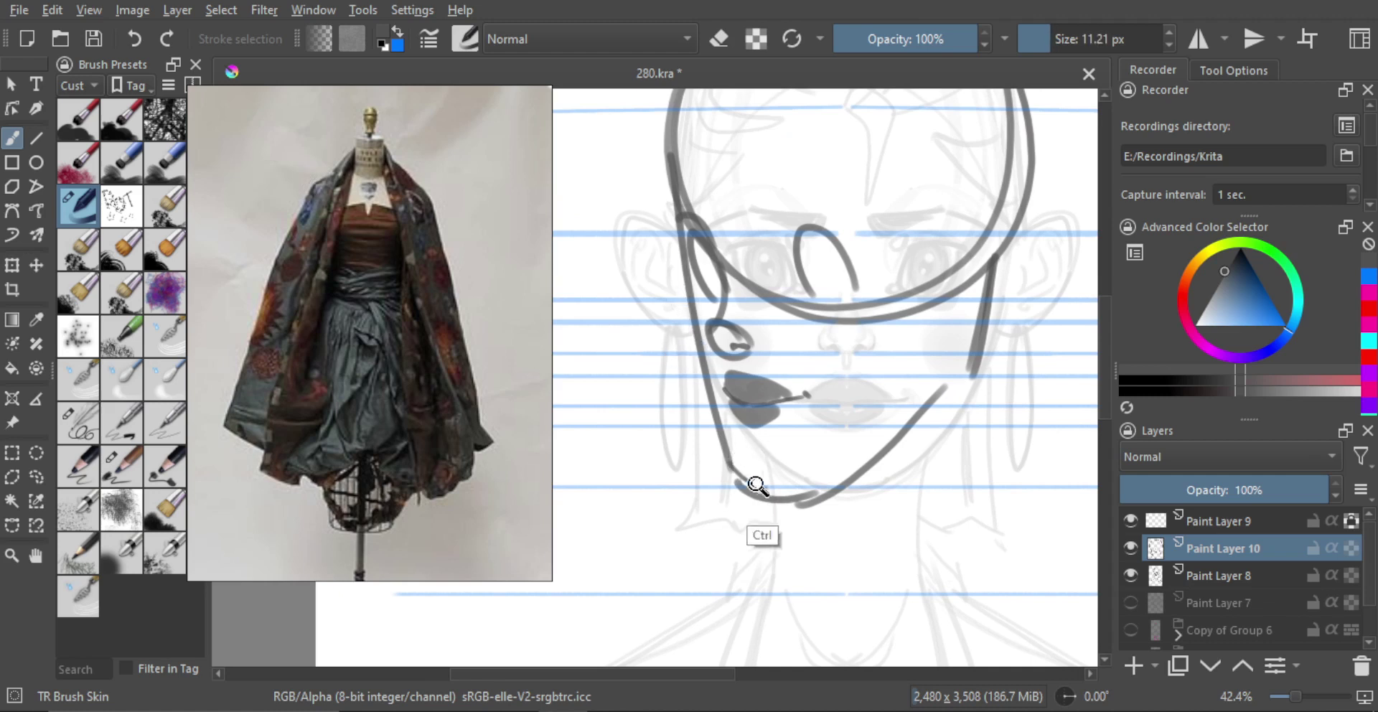
{"action": "left_click_drag", "start_coordinate": [727, 459], "coordinate": [828, 482]}
{"action": "key", "text": "ctrl+z"}
{"action": "mouse_move", "coordinate": [771, 482]}
{"action": "left_mouse_down"}
{"action": "mouse_move", "coordinate": [904, 431]}
{"action": "mouse_move", "coordinate": [761, 502]}
{"action": "left_mouse_up"}
{"action": "key", "text": "e"}
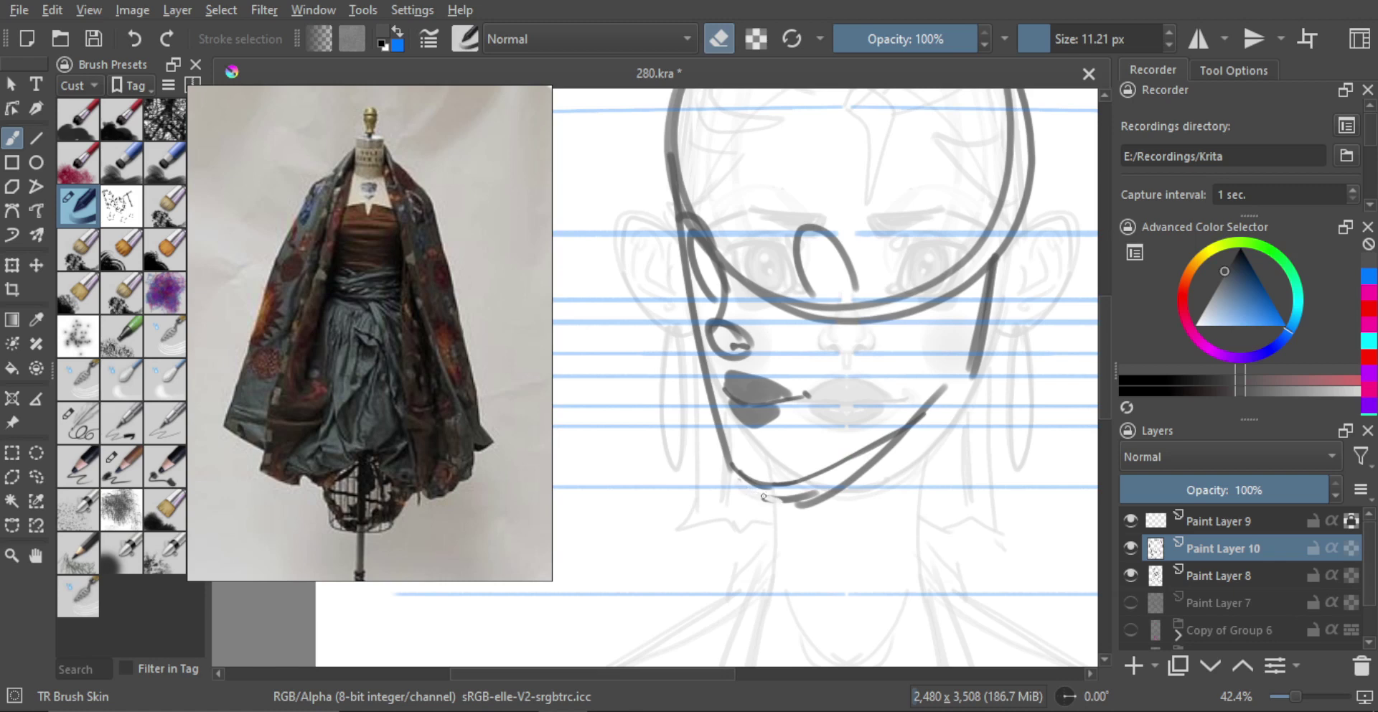
{"action": "mouse_move", "coordinate": [836, 479]}
{"action": "left_mouse_down"}
{"action": "mouse_move", "coordinate": [826, 495]}
{"action": "mouse_move", "coordinate": [754, 511]}
{"action": "left_mouse_up"}
{"action": "left_click_drag", "start_coordinate": [865, 465], "coordinate": [912, 435]}
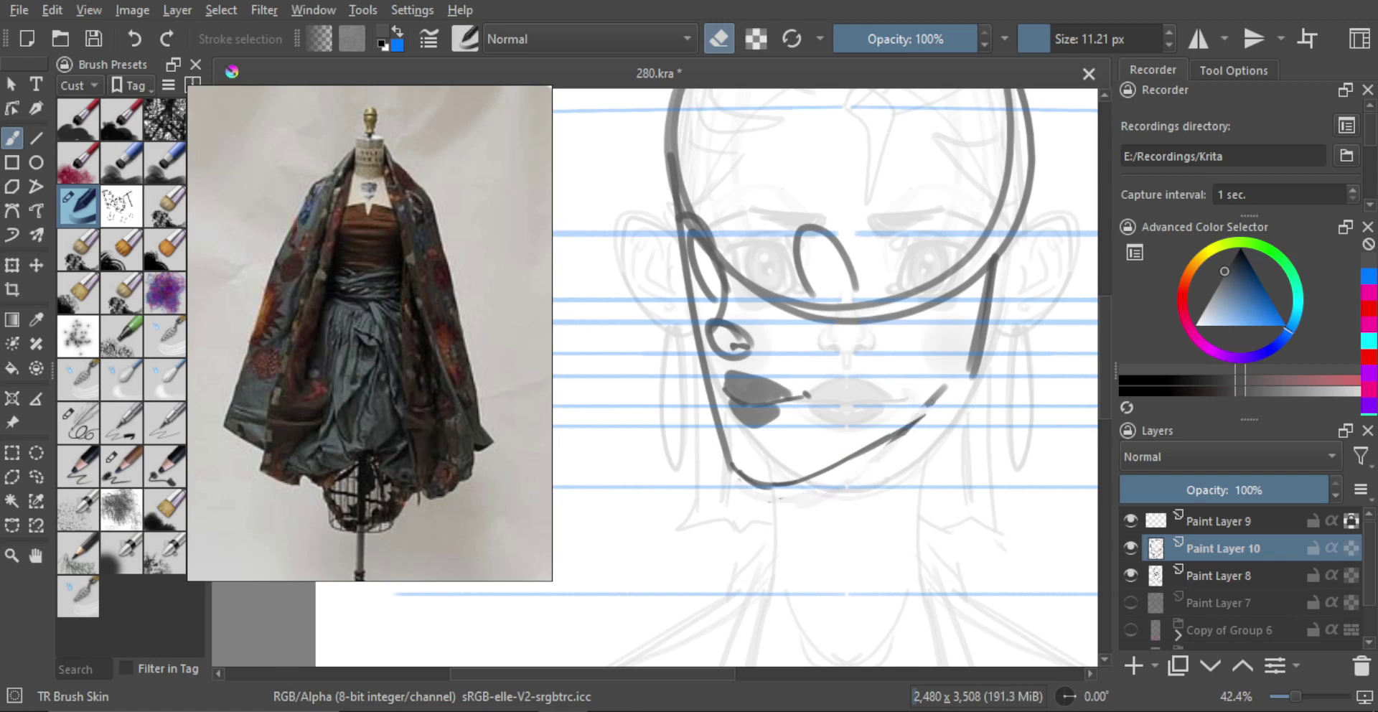
{"action": "key", "text": "e"}
Draw the rear jaw curve up from the chin line and short strokes marking the ear's top and bottom.
{"action": "mouse_move", "coordinate": [930, 363]}
{"action": "left_mouse_down"}
{"action": "mouse_move", "coordinate": [879, 413]}
{"action": "mouse_move", "coordinate": [898, 363]}
{"action": "left_mouse_up"}
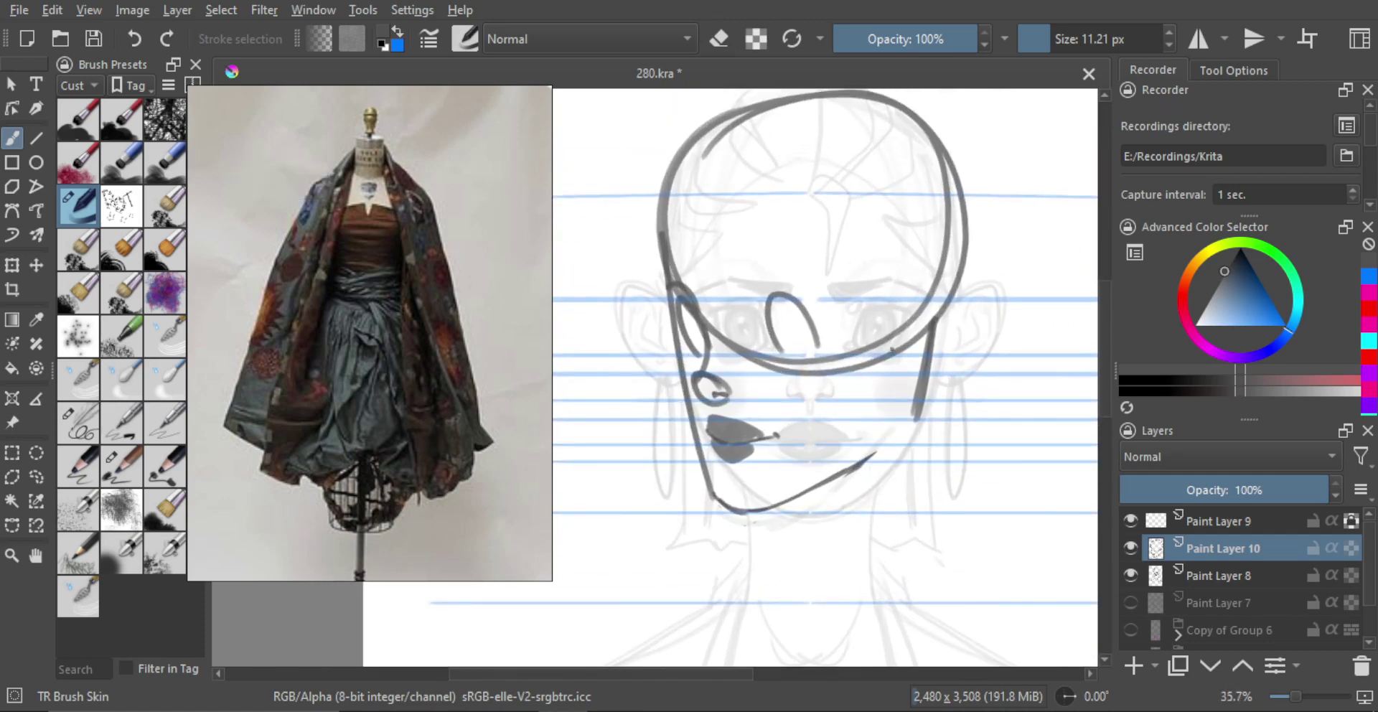
{"action": "left_click_drag", "start_coordinate": [898, 359], "coordinate": [854, 468]}
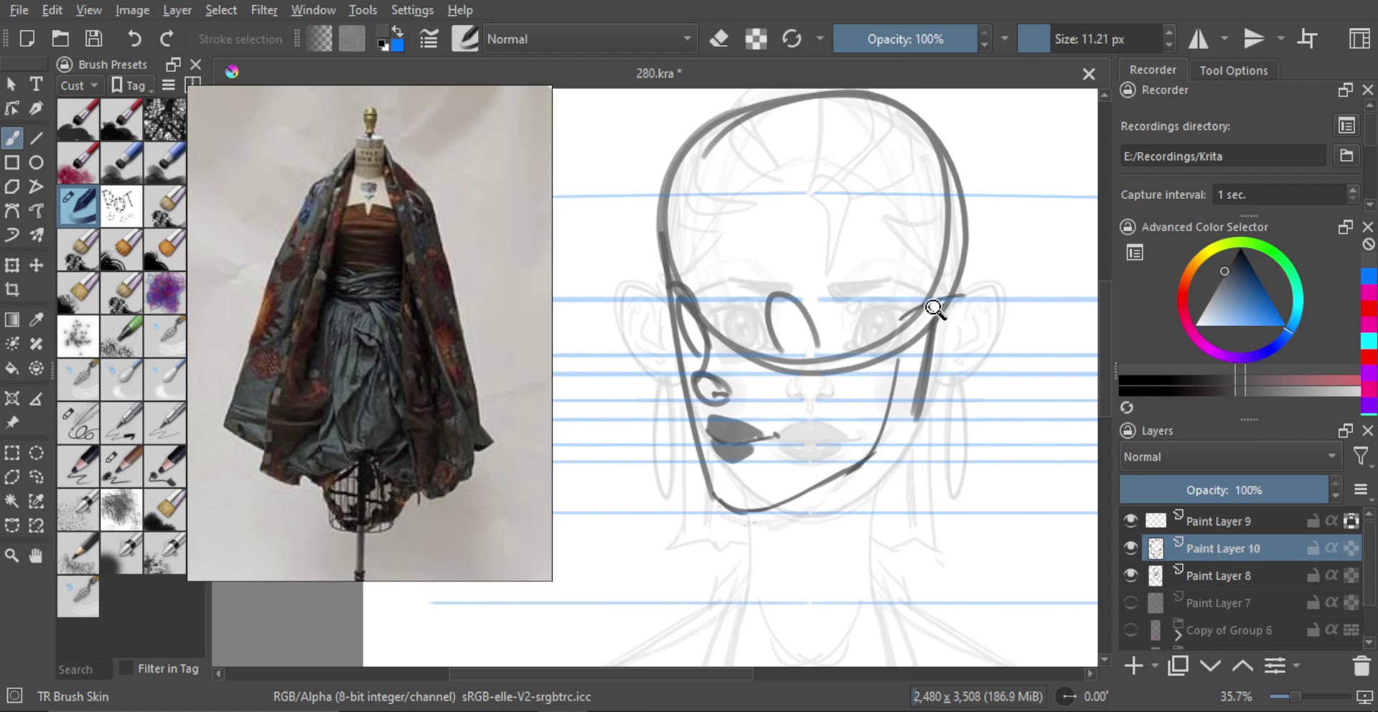
{"action": "left_click_drag", "start_coordinate": [898, 323], "coordinate": [961, 296]}
{"action": "left_click_drag", "start_coordinate": [947, 364], "coordinate": [924, 390]}
Draw the near eyebrow arching over the eye socket at the brow guide line.
{"action": "mouse_move", "coordinate": [811, 292]}
{"action": "left_mouse_down"}
{"action": "mouse_move", "coordinate": [848, 316]}
{"action": "mouse_move", "coordinate": [762, 326]}
{"action": "left_mouse_up"}
{"action": "scroll", "coordinate": [848, 316], "scroll_direction": "up", "scroll_amount": 1}
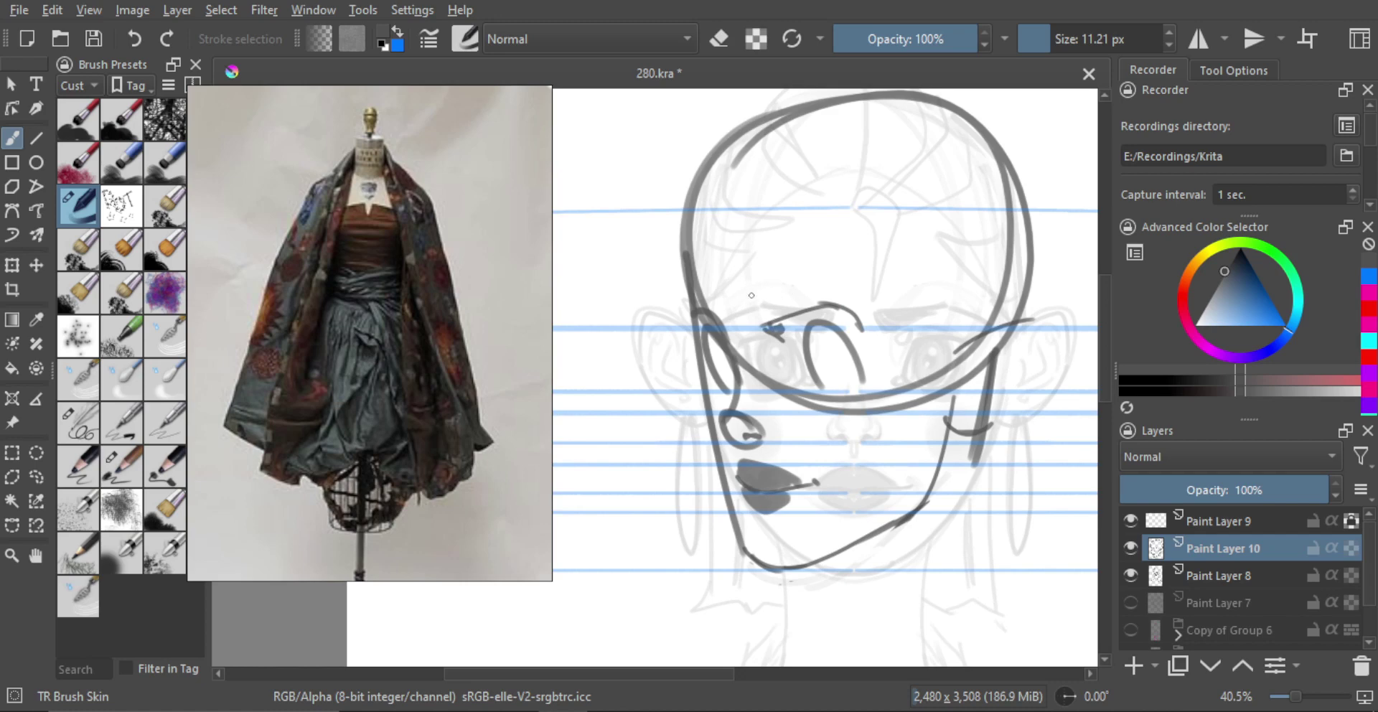
{"action": "scroll", "coordinate": [752, 295], "scroll_direction": "down", "scroll_amount": 2}
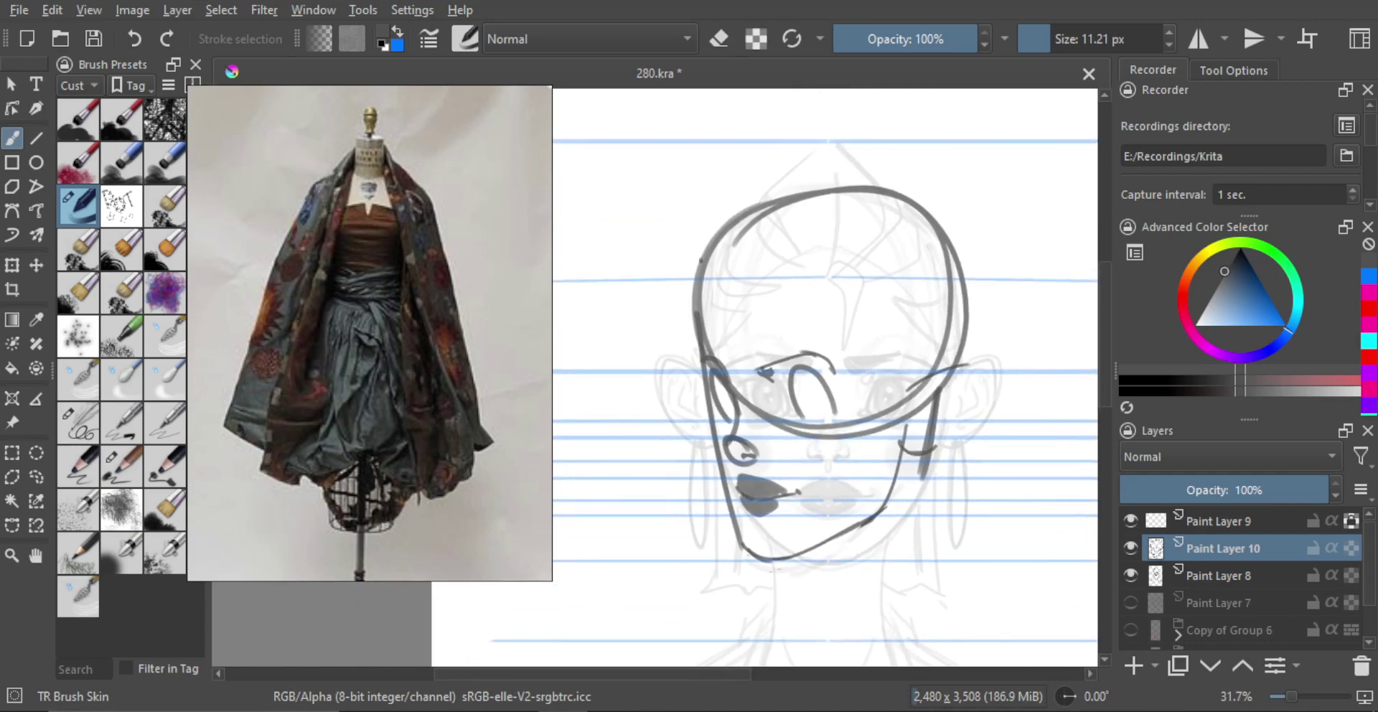
{"action": "left_click_drag", "start_coordinate": [693, 242], "coordinate": [718, 275]}
{"action": "left_click_drag", "start_coordinate": [682, 206], "coordinate": [725, 276]}
{"action": "key", "text": "ctrl+z"}
{"action": "left_click_drag", "start_coordinate": [671, 145], "coordinate": [722, 264]}
{"action": "key", "text": "ctrl+z"}
{"action": "left_click_drag", "start_coordinate": [668, 171], "coordinate": [729, 279]}
{"action": "scroll", "coordinate": [700, 402], "scroll_direction": "down", "scroll_amount": 1}
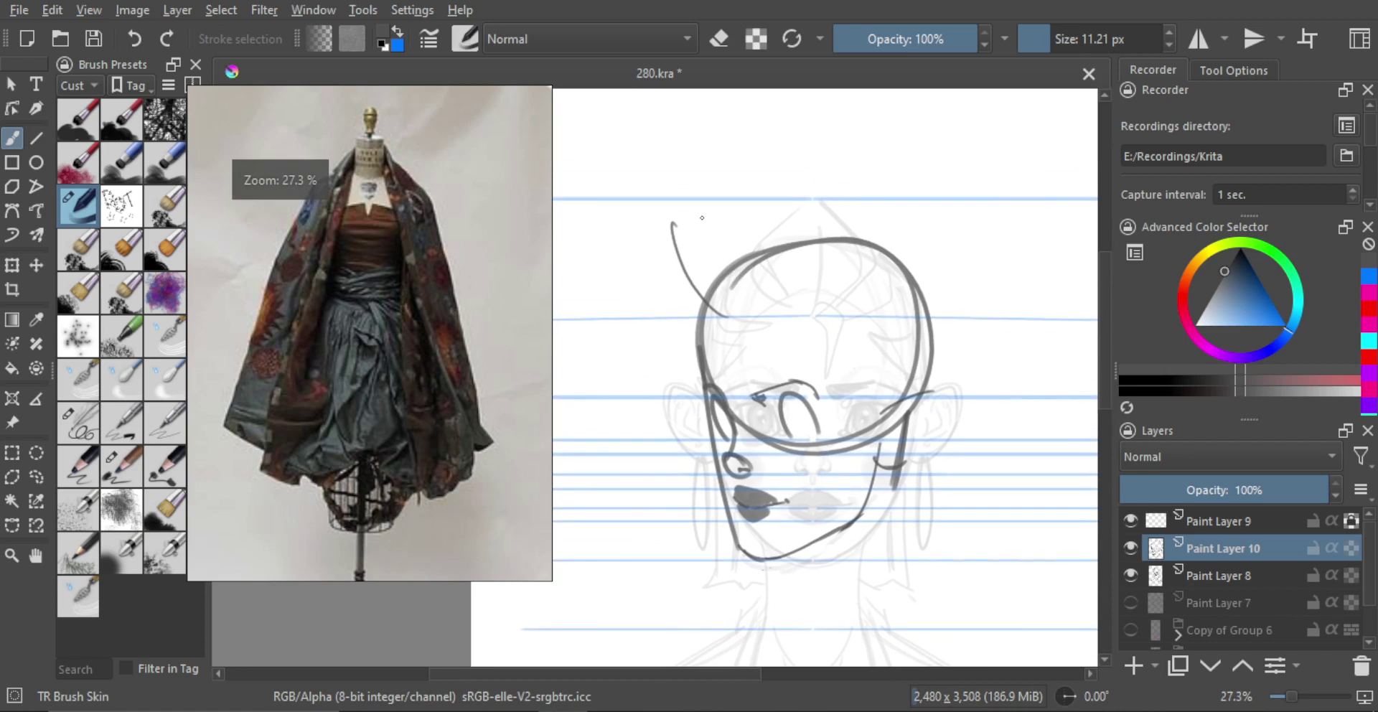
{"action": "mouse_move", "coordinate": [680, 213]}
{"action": "left_mouse_down"}
{"action": "mouse_move", "coordinate": [820, 214]}
{"action": "mouse_move", "coordinate": [874, 239]}
{"action": "left_mouse_up"}
{"action": "key", "text": "ctrl+z"}
{"action": "key", "text": "ctrl+z"}
{"action": "key", "text": "ctrl+z"}
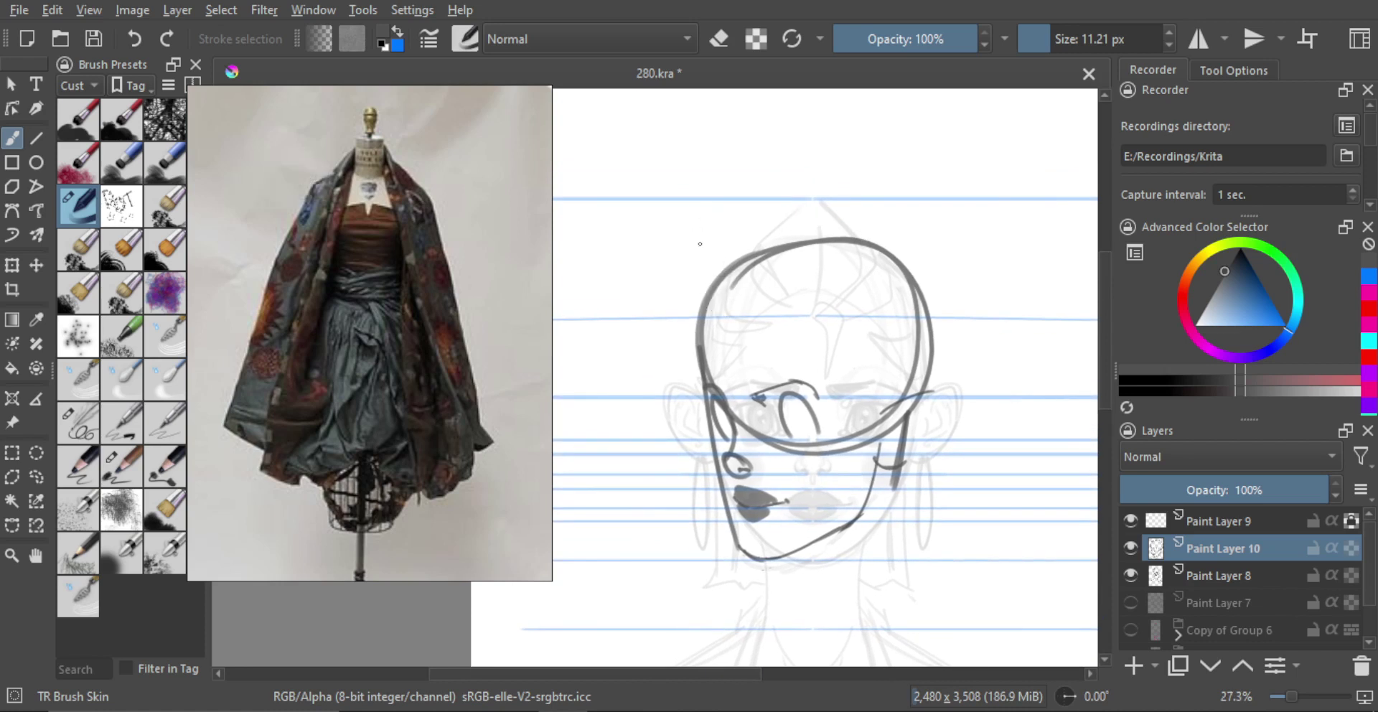
{"action": "key", "text": "ctrl+z"}
Draw the swept-up front hair crest, rising from the forehead to the top guide line and running back over the skull.
{"action": "left_click_drag", "start_coordinate": [684, 217], "coordinate": [733, 316]}
{"action": "key", "text": "ctrl+z"}
{"action": "left_click_drag", "start_coordinate": [684, 207], "coordinate": [903, 243]}
{"action": "left_click_drag", "start_coordinate": [701, 322], "coordinate": [699, 285]}
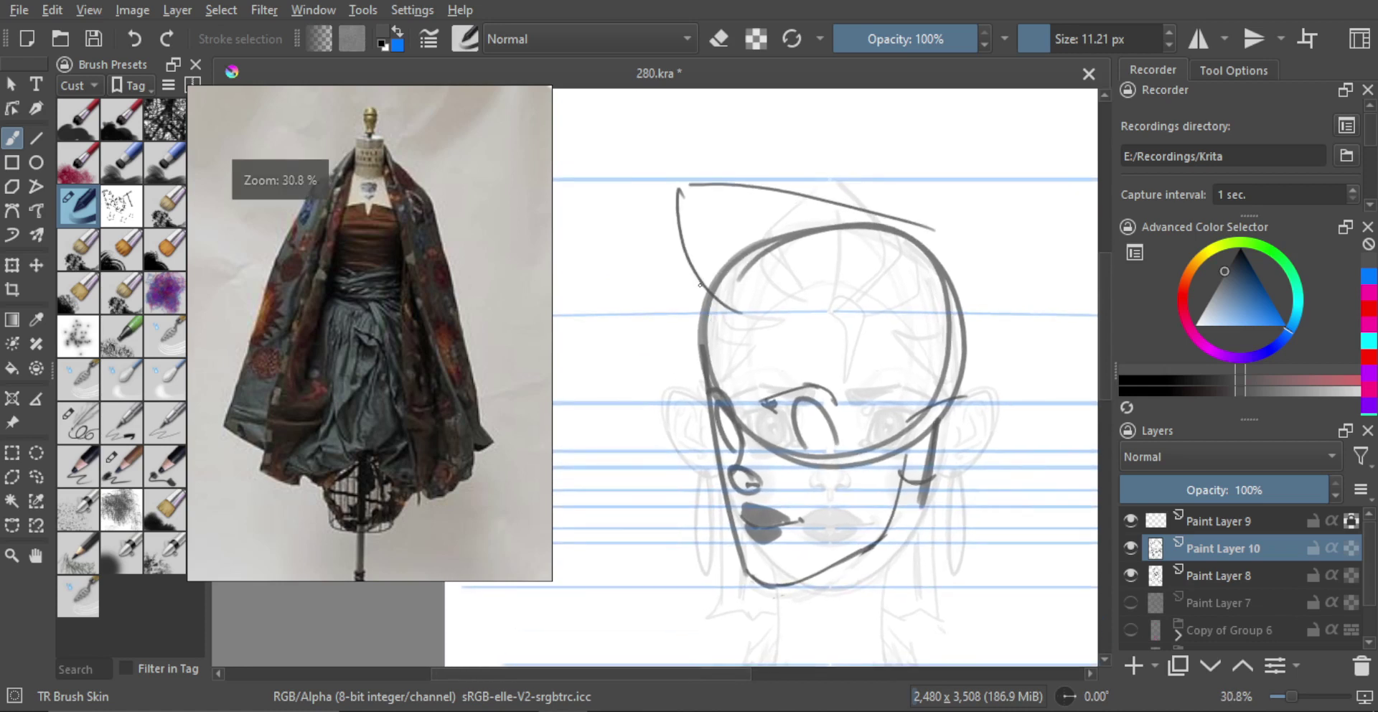
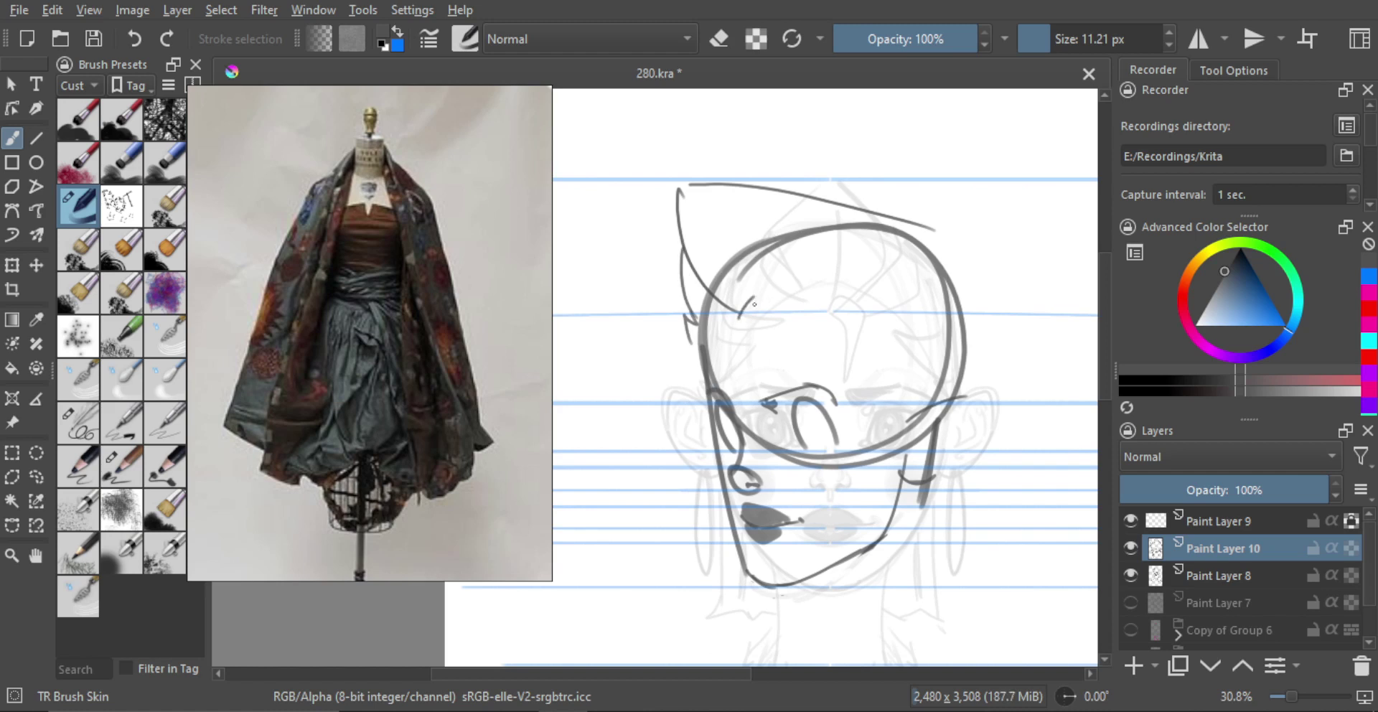
Draw a pointed V-shaped lock on the forehead and leaf-shaped hair strands beside it at the hairline.
{"action": "key", "text": "ctrl+z"}
{"action": "left_click_drag", "start_coordinate": [744, 320], "coordinate": [750, 378]}
{"action": "left_click_drag", "start_coordinate": [769, 326], "coordinate": [752, 393]}
{"action": "mouse_move", "coordinate": [775, 308]}
{"action": "left_mouse_down"}
{"action": "mouse_move", "coordinate": [852, 298]}
{"action": "mouse_move", "coordinate": [884, 327]}
{"action": "left_mouse_up"}
{"action": "key", "text": "ctrl+z"}
{"action": "left_click_drag", "start_coordinate": [795, 315], "coordinate": [918, 382]}
{"action": "key", "text": "ctrl+z"}
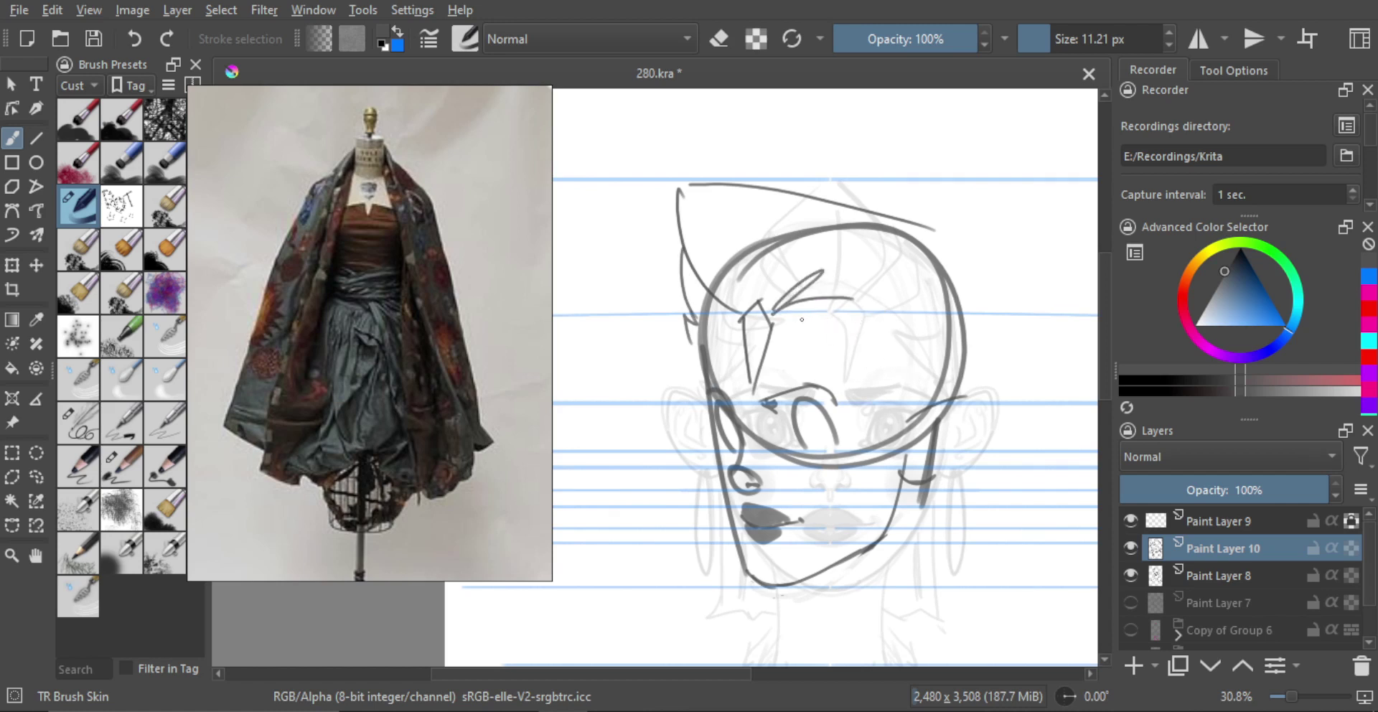
{"action": "key", "text": "ctrl+z"}
{"action": "mouse_move", "coordinate": [798, 316]}
{"action": "left_mouse_down"}
{"action": "mouse_move", "coordinate": [898, 384]}
{"action": "mouse_move", "coordinate": [936, 356]}
{"action": "mouse_move", "coordinate": [922, 388]}
{"action": "left_mouse_up"}
{"action": "key", "text": "ctrl+z"}
{"action": "key", "text": "ctrl+z"}
Draw long tapered hair locks sweeping back from the forehead across the side of the skull, with short strands above the ear.
{"action": "mouse_move", "coordinate": [878, 338]}
{"action": "left_mouse_down"}
{"action": "mouse_move", "coordinate": [823, 346]}
{"action": "mouse_move", "coordinate": [922, 393]}
{"action": "mouse_move", "coordinate": [917, 408]}
{"action": "left_mouse_up"}
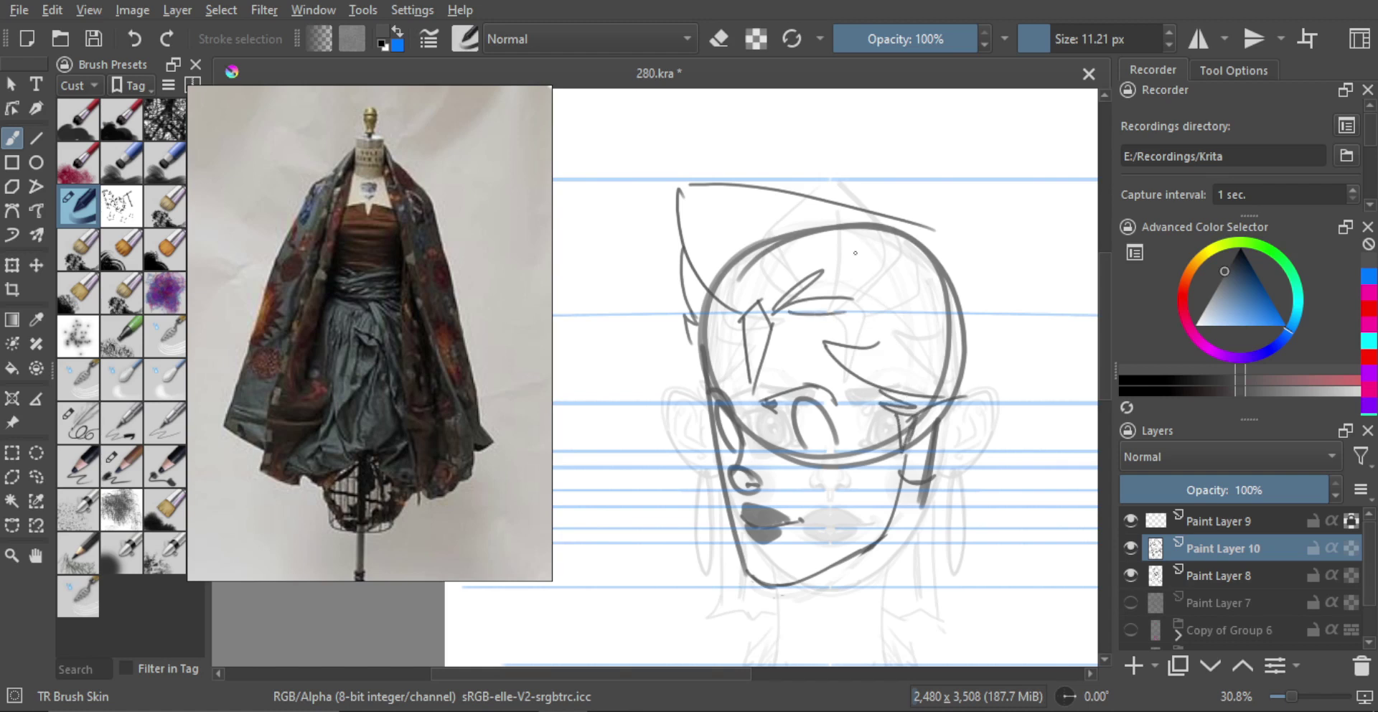
{"action": "key", "text": "ctrl+z"}
{"action": "mouse_move", "coordinate": [806, 280]}
{"action": "left_mouse_down"}
{"action": "mouse_move", "coordinate": [957, 282]}
{"action": "mouse_move", "coordinate": [947, 270]}
{"action": "mouse_move", "coordinate": [963, 289]}
{"action": "left_mouse_up"}
{"action": "key", "text": "ctrl+z"}
{"action": "left_click_drag", "start_coordinate": [825, 314], "coordinate": [931, 294]}
{"action": "key", "text": "ctrl+z"}
{"action": "left_click_drag", "start_coordinate": [841, 347], "coordinate": [958, 383]}
{"action": "key", "text": "ctrl+z"}
{"action": "key", "text": "ctrl+z"}
{"action": "left_click_drag", "start_coordinate": [810, 318], "coordinate": [968, 379]}
{"action": "key", "text": "ctrl+z"}
{"action": "left_click_drag", "start_coordinate": [853, 320], "coordinate": [962, 382]}
{"action": "key", "text": "ctrl+z"}
Draw the back edge of the hair running down along the rear of the skull.
{"action": "left_click_drag", "start_coordinate": [959, 292], "coordinate": [967, 397]}
{"action": "mouse_move", "coordinate": [911, 226]}
{"action": "left_mouse_down"}
{"action": "mouse_move", "coordinate": [953, 294]}
{"action": "mouse_move", "coordinate": [956, 270]}
{"action": "mouse_move", "coordinate": [887, 377]}
{"action": "mouse_move", "coordinate": [916, 350]}
{"action": "left_mouse_up"}
{"action": "key", "text": "ctrl+z"}
{"action": "key", "text": "ctrl+z"}
{"action": "key", "text": "ctrl+z"}
{"action": "key", "text": "ctrl+z"}
{"action": "key", "text": "e"}
{"action": "key", "text": "e"}
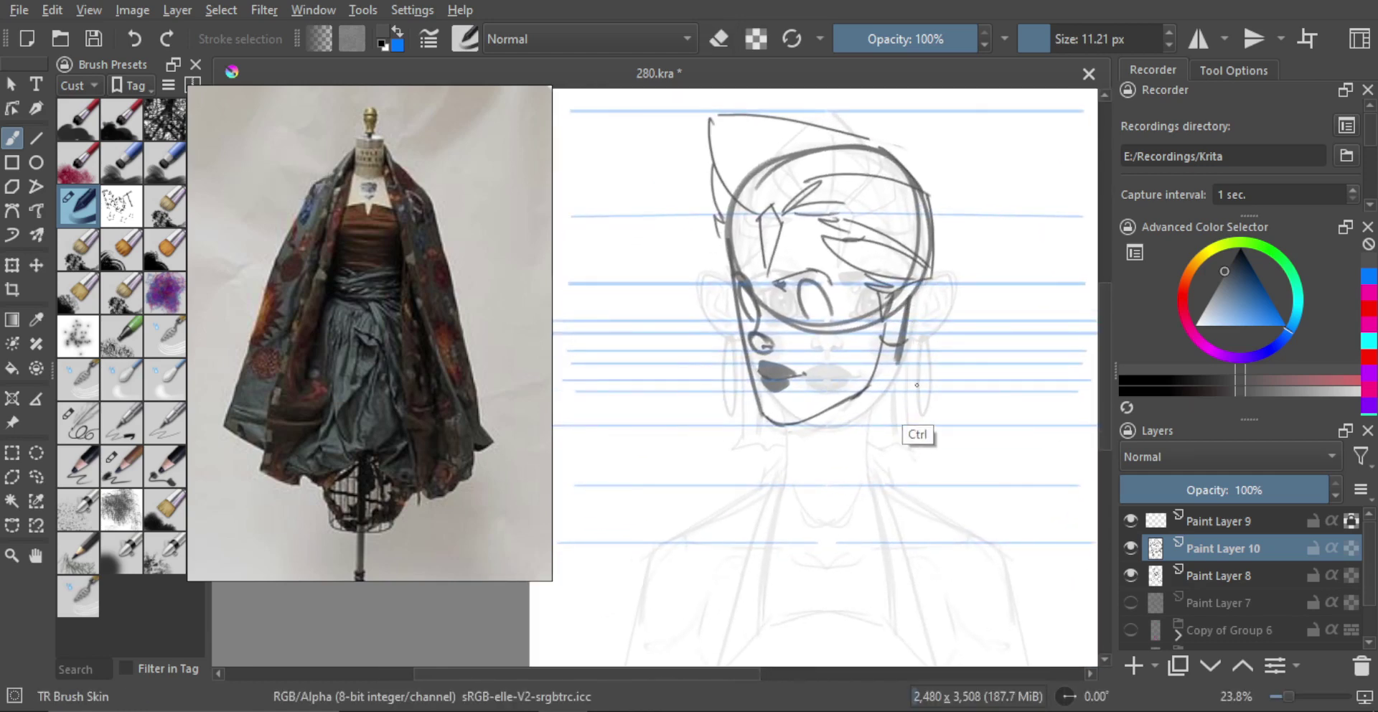
{"action": "scroll", "coordinate": [878, 419], "scroll_direction": "up", "scroll_amount": 1}
{"action": "left_click_drag", "start_coordinate": [879, 420], "coordinate": [877, 403]}
{"action": "left_click_drag", "start_coordinate": [882, 334], "coordinate": [867, 464]}
{"action": "key", "text": "ctrl+z"}
{"action": "key", "text": "ctrl+z"}
{"action": "mouse_move", "coordinate": [885, 315]}
{"action": "left_mouse_down"}
{"action": "mouse_move", "coordinate": [869, 380]}
{"action": "mouse_move", "coordinate": [874, 466]}
{"action": "left_mouse_up"}
{"action": "key", "text": "ctrl+z"}
{"action": "mouse_move", "coordinate": [769, 409]}
{"action": "left_mouse_down"}
{"action": "mouse_move", "coordinate": [774, 478]}
{"action": "mouse_move", "coordinate": [788, 490]}
{"action": "left_mouse_up"}
{"action": "key", "text": "ctrl+z"}
{"action": "key", "text": "ctrl+z"}
{"action": "key", "text": "ctrl+z"}
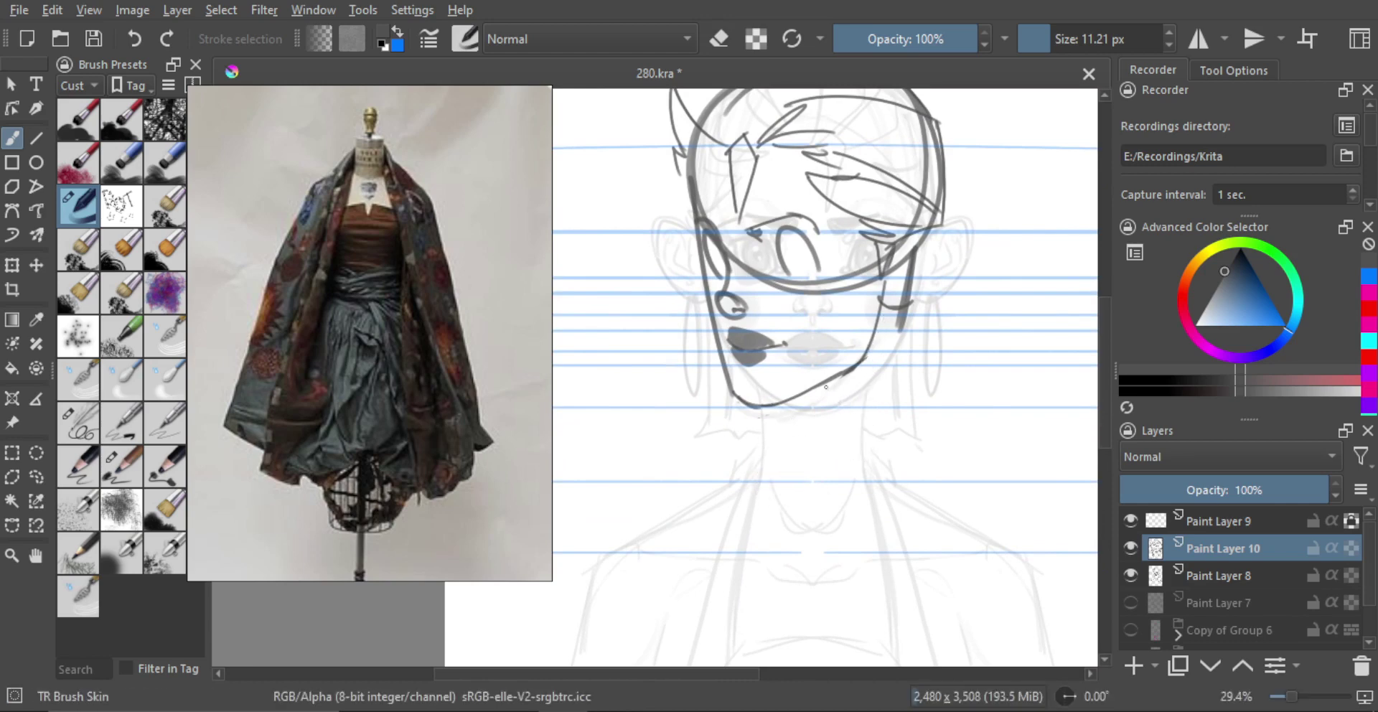
Draw the near eye's upper lid line and dark inner corner inside the eye socket with a 16.84 px brush.
{"action": "scroll", "coordinate": [867, 390], "scroll_direction": "down", "scroll_amount": 2}
{"action": "scroll", "coordinate": [825, 330], "scroll_direction": "up", "scroll_amount": 4}
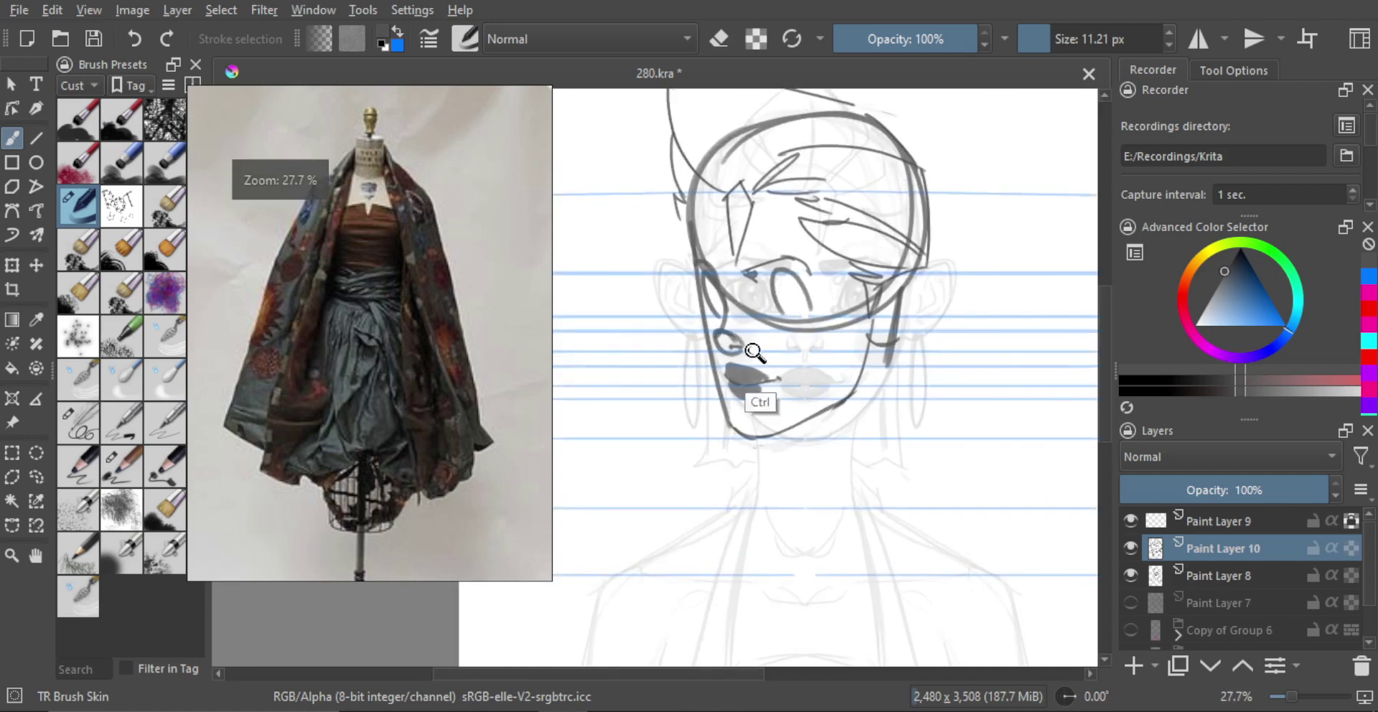
{"action": "left_click_drag", "start_coordinate": [861, 385], "coordinate": [807, 359]}
{"action": "key", "text": "ctrl+z"}
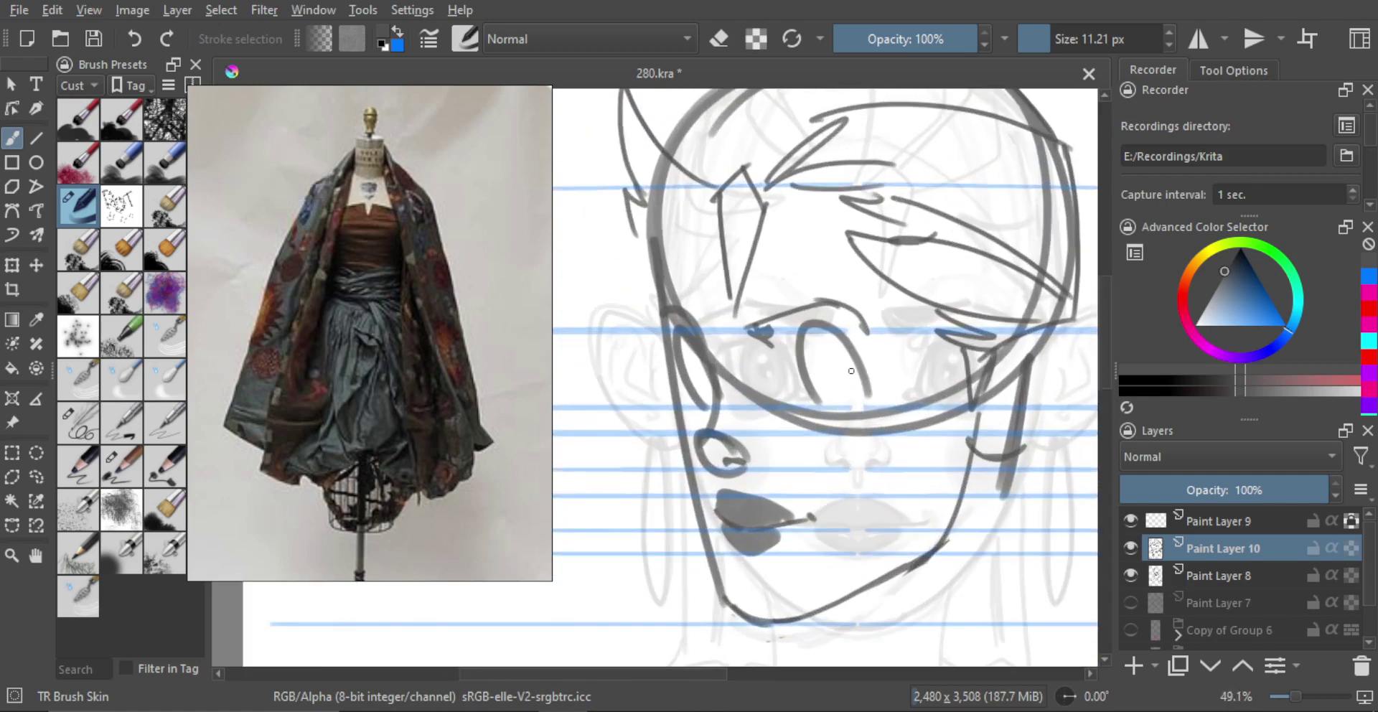
{"action": "left_click_drag", "start_coordinate": [835, 413], "coordinate": [841, 413], "text": "shift"}
{"action": "mouse_move", "coordinate": [852, 368]}
{"action": "left_mouse_down"}
{"action": "mouse_move", "coordinate": [793, 363]}
{"action": "mouse_move", "coordinate": [806, 353]}
{"action": "left_mouse_up"}
{"action": "key", "text": "ctrl+z"}
{"action": "key", "text": "ctrl+z"}
{"action": "mouse_move", "coordinate": [864, 385]}
{"action": "left_mouse_down"}
{"action": "mouse_move", "coordinate": [829, 346]}
{"action": "mouse_move", "coordinate": [795, 346]}
{"action": "mouse_move", "coordinate": [795, 404]}
{"action": "left_mouse_up"}
{"action": "key", "text": "ctrl+z"}
{"action": "mouse_move", "coordinate": [805, 347]}
{"action": "left_mouse_down"}
{"action": "mouse_move", "coordinate": [800, 395]}
{"action": "mouse_move", "coordinate": [816, 397]}
{"action": "left_mouse_up"}
{"action": "key", "text": "ctrl+z"}
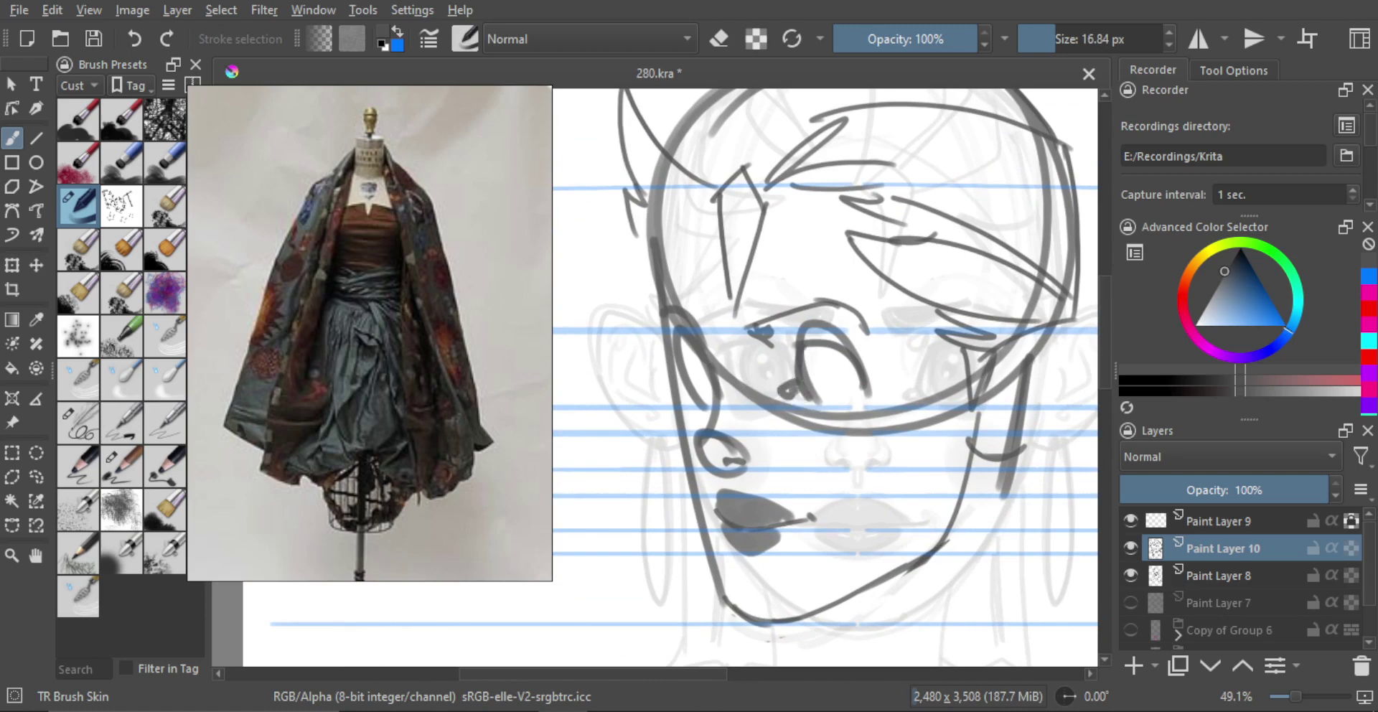
Erase the old eye-socket lines around the near eye's new lid and reduce the brush to 15.05 px.
{"action": "key", "text": "e"}
{"action": "left_click_drag", "start_coordinate": [802, 351], "coordinate": [817, 399]}
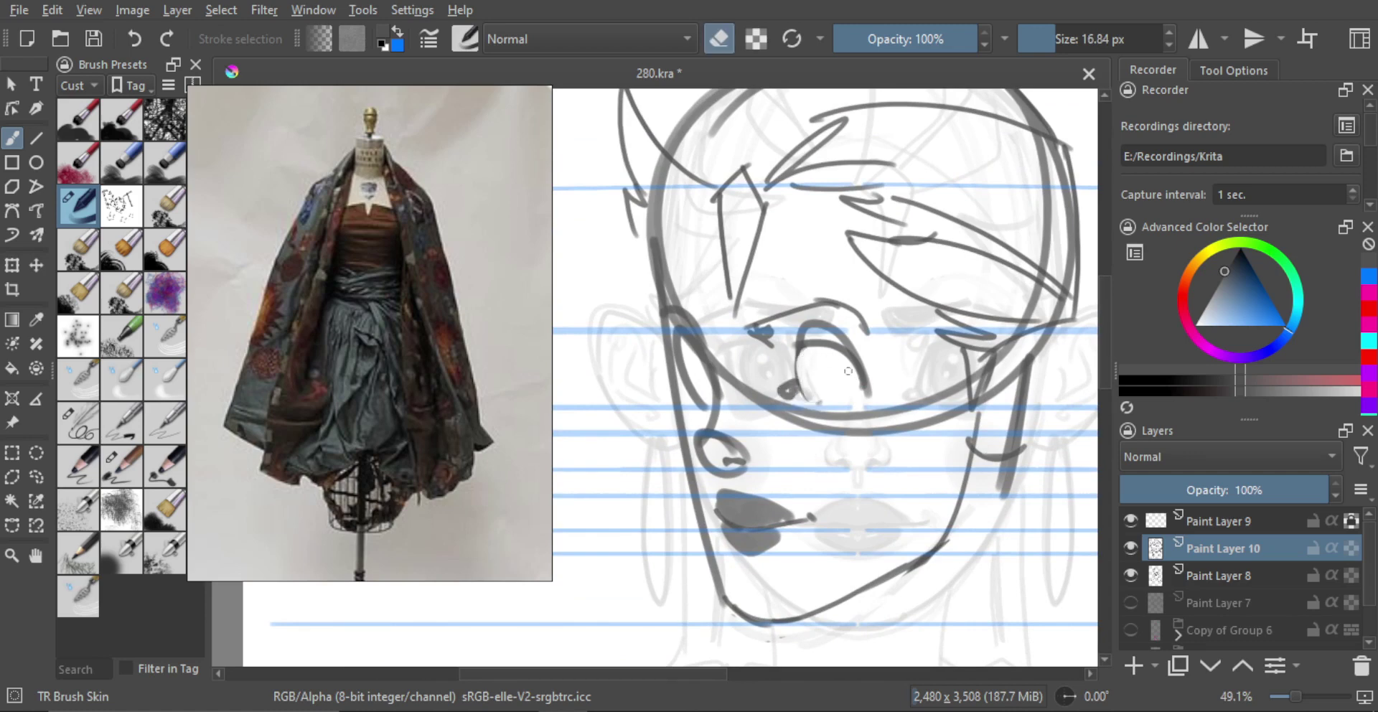
{"action": "mouse_move", "coordinate": [798, 336]}
{"action": "left_mouse_down"}
{"action": "mouse_move", "coordinate": [827, 327]}
{"action": "mouse_move", "coordinate": [860, 364]}
{"action": "left_mouse_up"}
{"action": "key", "text": "e"}
{"action": "key", "text": "bracketleft"}
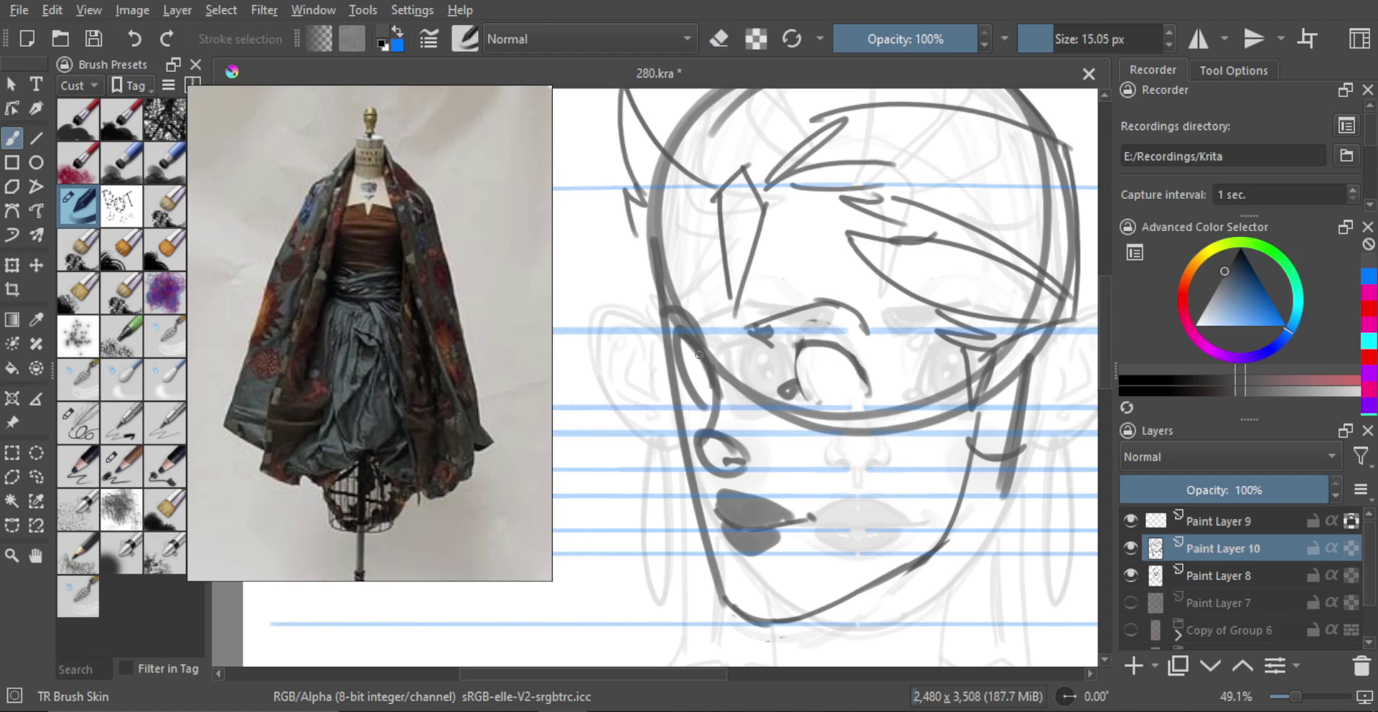
Draw the near eye's iris, pupil and outer corner beneath the upper lid.
{"action": "mouse_move", "coordinate": [681, 337]}
{"action": "left_mouse_down"}
{"action": "mouse_move", "coordinate": [681, 377]}
{"action": "mouse_move", "coordinate": [764, 399]}
{"action": "mouse_move", "coordinate": [783, 440]}
{"action": "mouse_move", "coordinate": [798, 366]}
{"action": "left_mouse_up"}
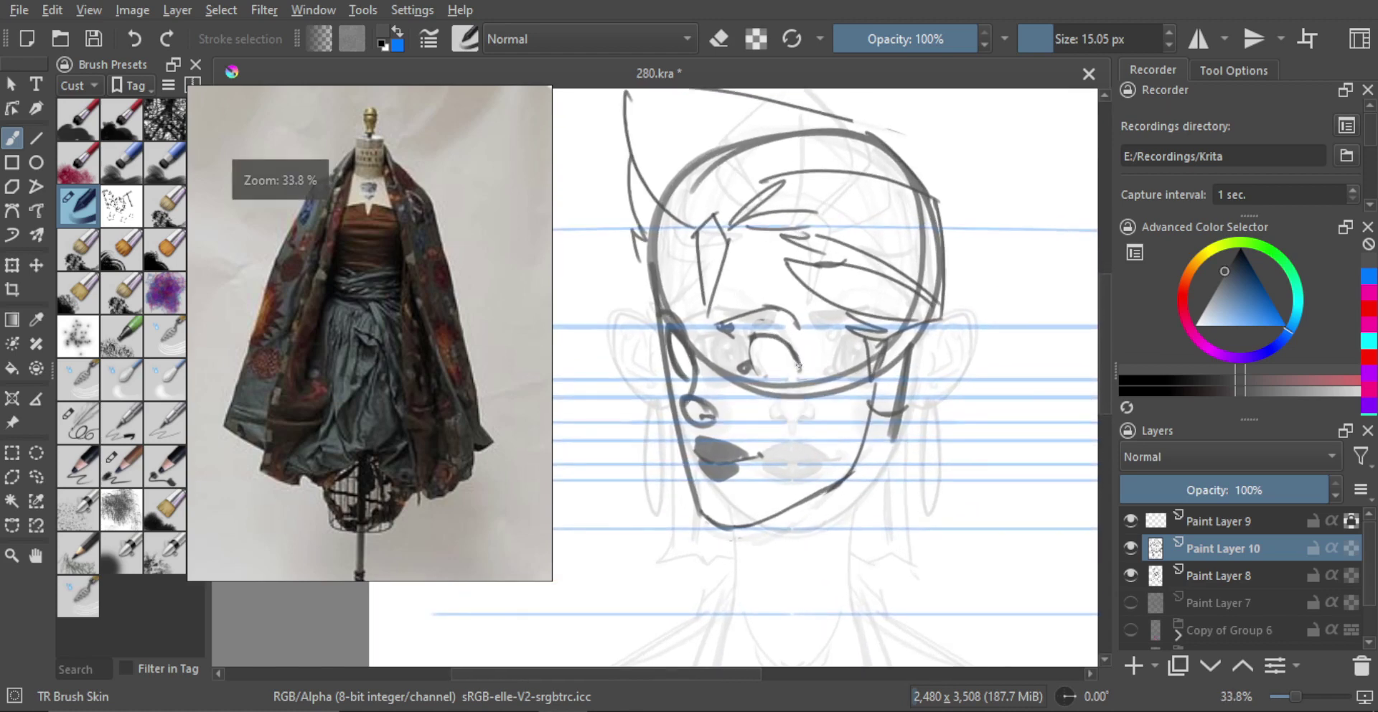
{"action": "scroll", "coordinate": [798, 368], "scroll_direction": "up", "scroll_amount": 1}
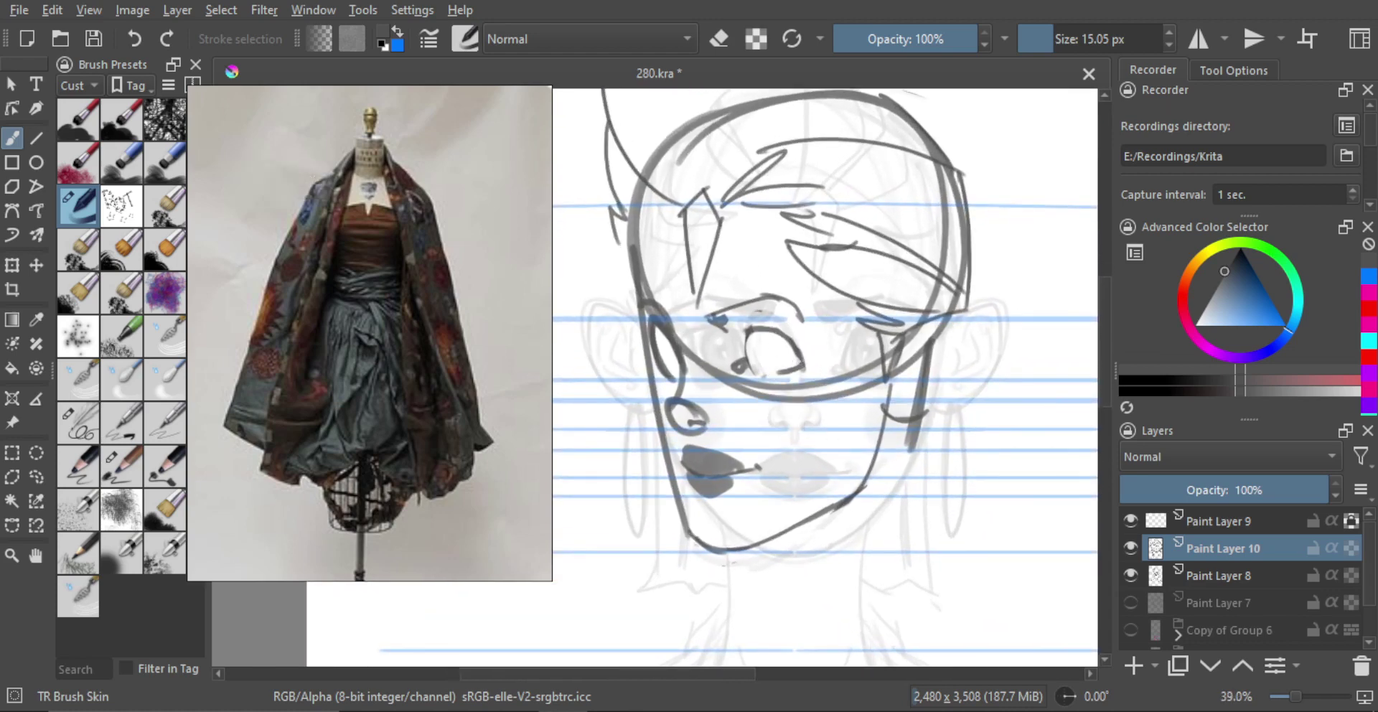
{"action": "mouse_move", "coordinate": [760, 337]}
{"action": "left_mouse_down"}
{"action": "mouse_move", "coordinate": [755, 364]}
{"action": "mouse_move", "coordinate": [758, 332]}
{"action": "left_mouse_up"}
{"action": "key", "text": "ctrl+z"}
{"action": "key", "text": "ctrl+z"}
{"action": "key", "text": "ctrl+z"}
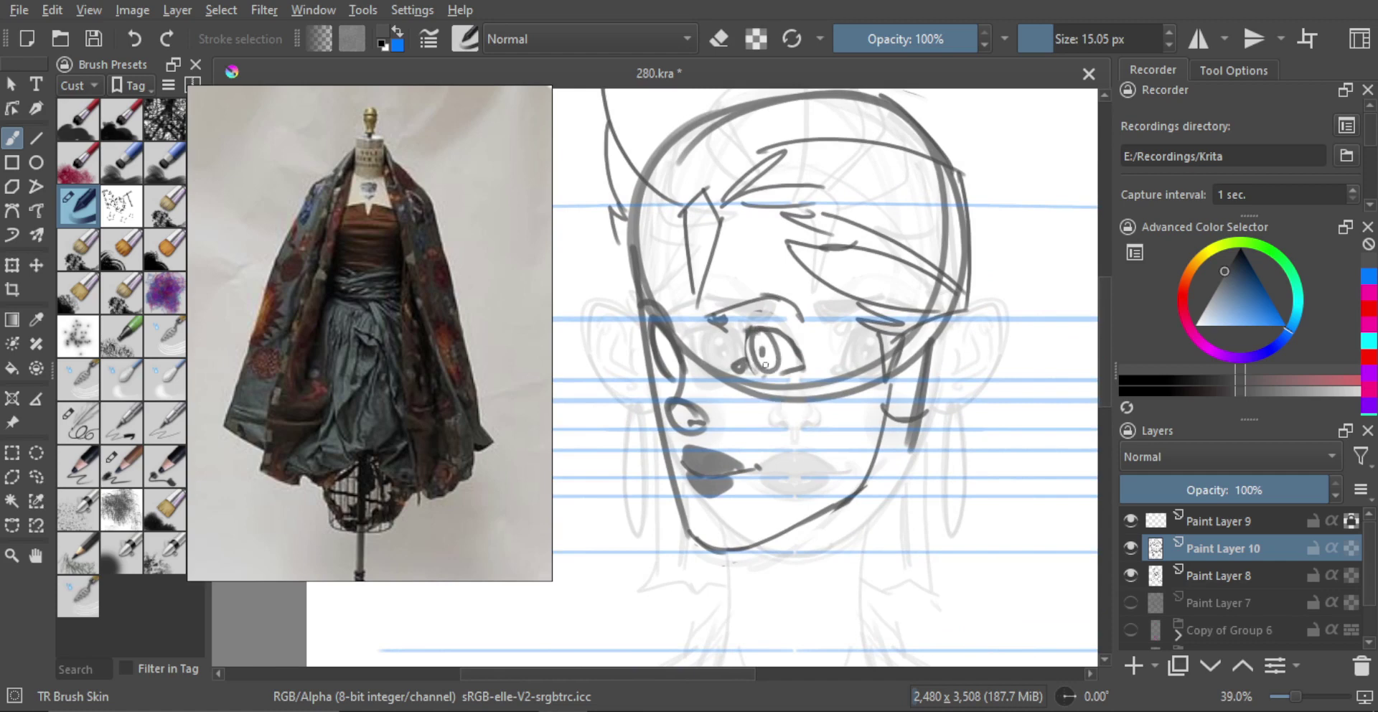
Draw a long oval earring hanging from the ear down to the chin level.
{"action": "scroll", "coordinate": [727, 344], "scroll_direction": "down", "scroll_amount": 2}
{"action": "left_click_drag", "start_coordinate": [770, 399], "coordinate": [758, 379]}
{"action": "left_click_drag", "start_coordinate": [849, 376], "coordinate": [845, 379]}
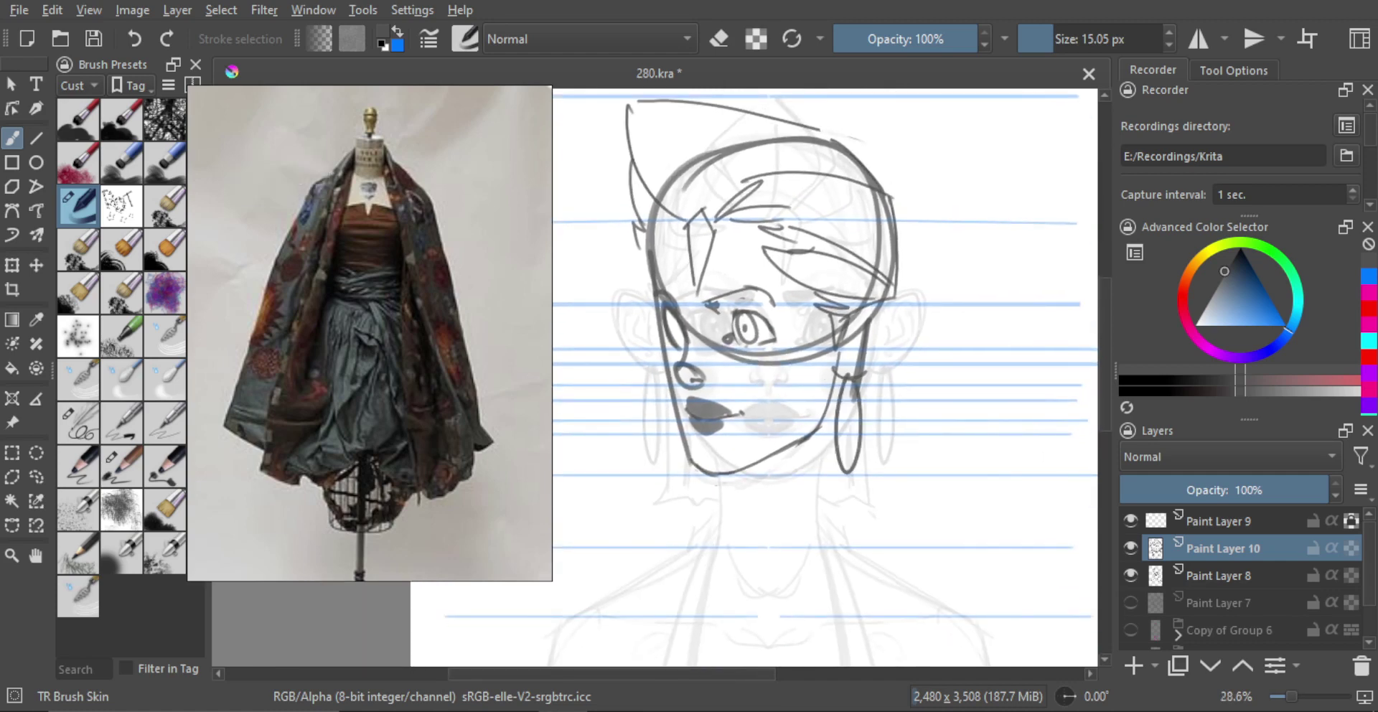
Draw the back neck line down from behind the ear and the front neck line down from under the chin.
{"action": "mouse_move", "coordinate": [897, 300]}
{"action": "left_mouse_down"}
{"action": "mouse_move", "coordinate": [840, 417]}
{"action": "mouse_move", "coordinate": [835, 509]}
{"action": "left_mouse_up"}
{"action": "scroll", "coordinate": [877, 366], "scroll_direction": "down", "scroll_amount": 1}
{"action": "key", "text": "ctrl+z"}
{"action": "left_click_drag", "start_coordinate": [854, 366], "coordinate": [846, 504]}
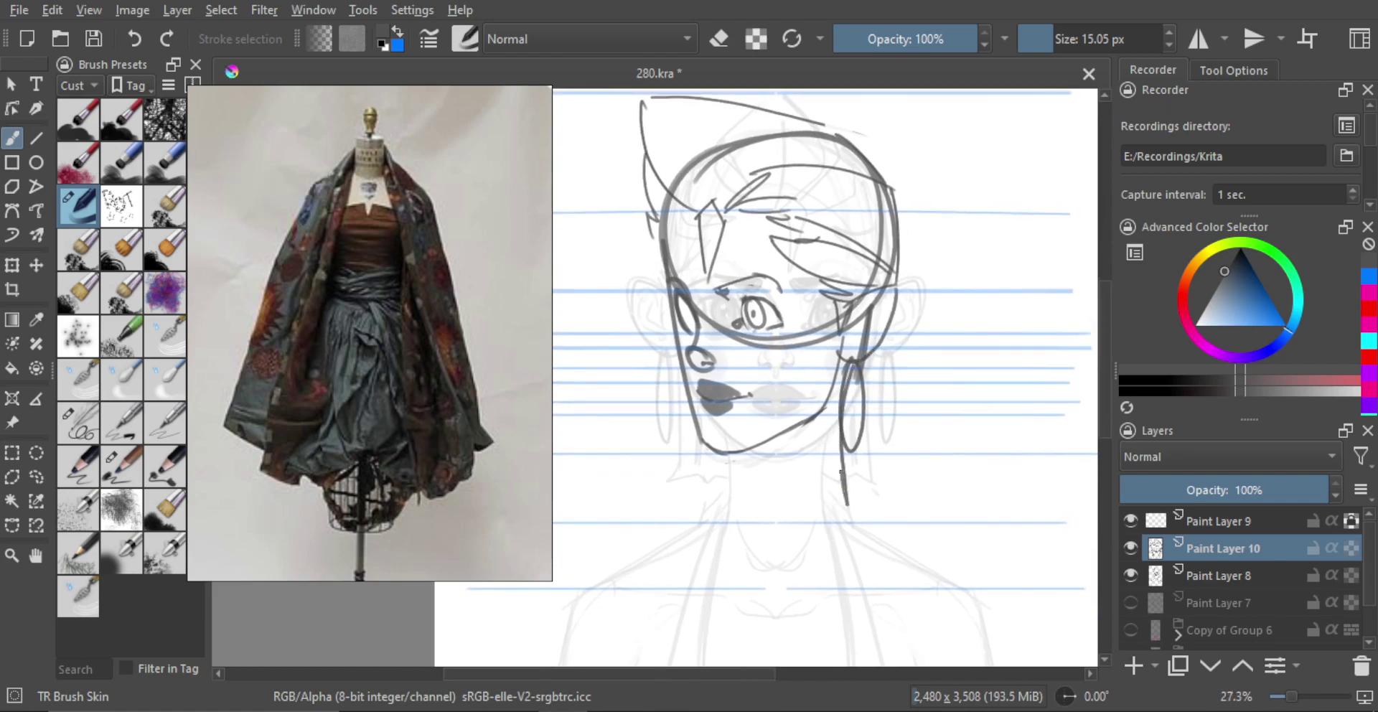
{"action": "key", "text": "ctrl+z"}
{"action": "left_click_drag", "start_coordinate": [845, 368], "coordinate": [855, 505]}
{"action": "left_click_drag", "start_coordinate": [741, 456], "coordinate": [748, 511]}
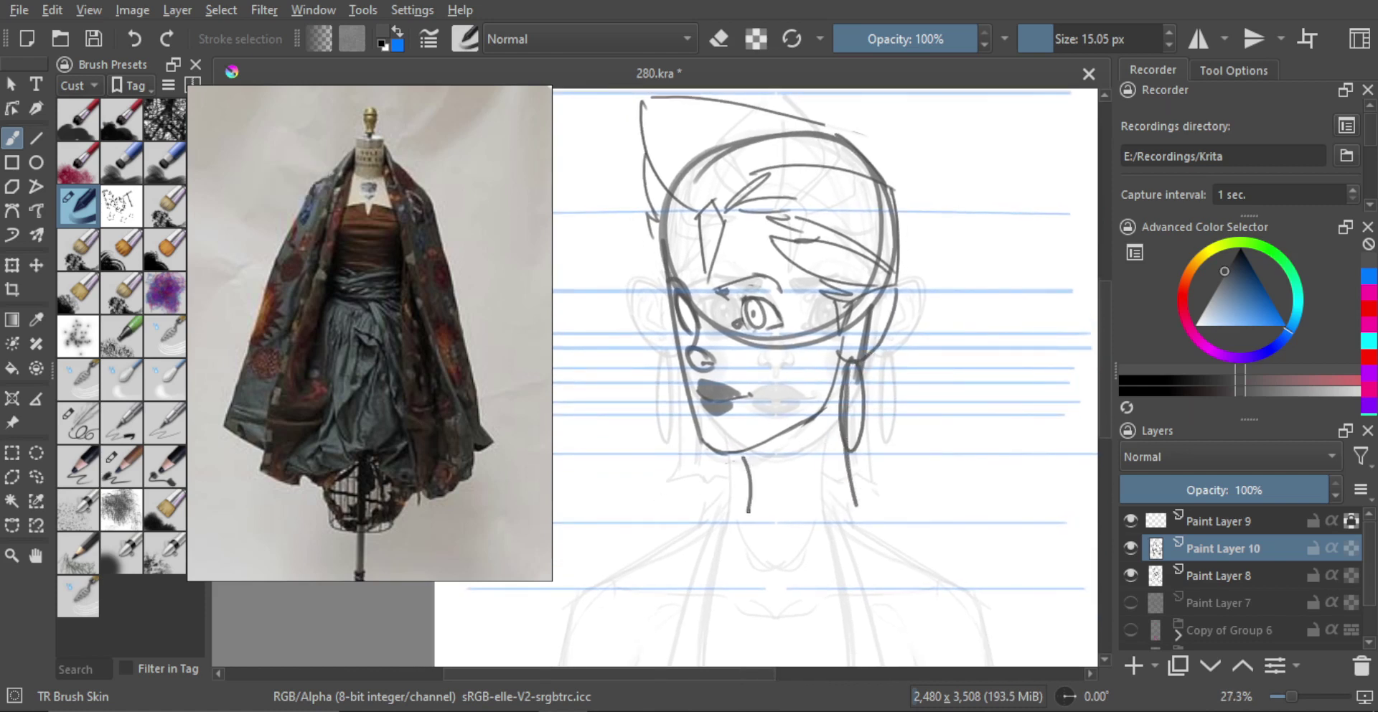
{"action": "key", "text": "ctrl+z"}
{"action": "left_click_drag", "start_coordinate": [749, 458], "coordinate": [750, 524]}
Draw the near shoulder sloping from the neck, the curve at the neck's base and the short far shoulder line.
{"action": "scroll", "coordinate": [825, 467], "scroll_direction": "down", "scroll_amount": 1}
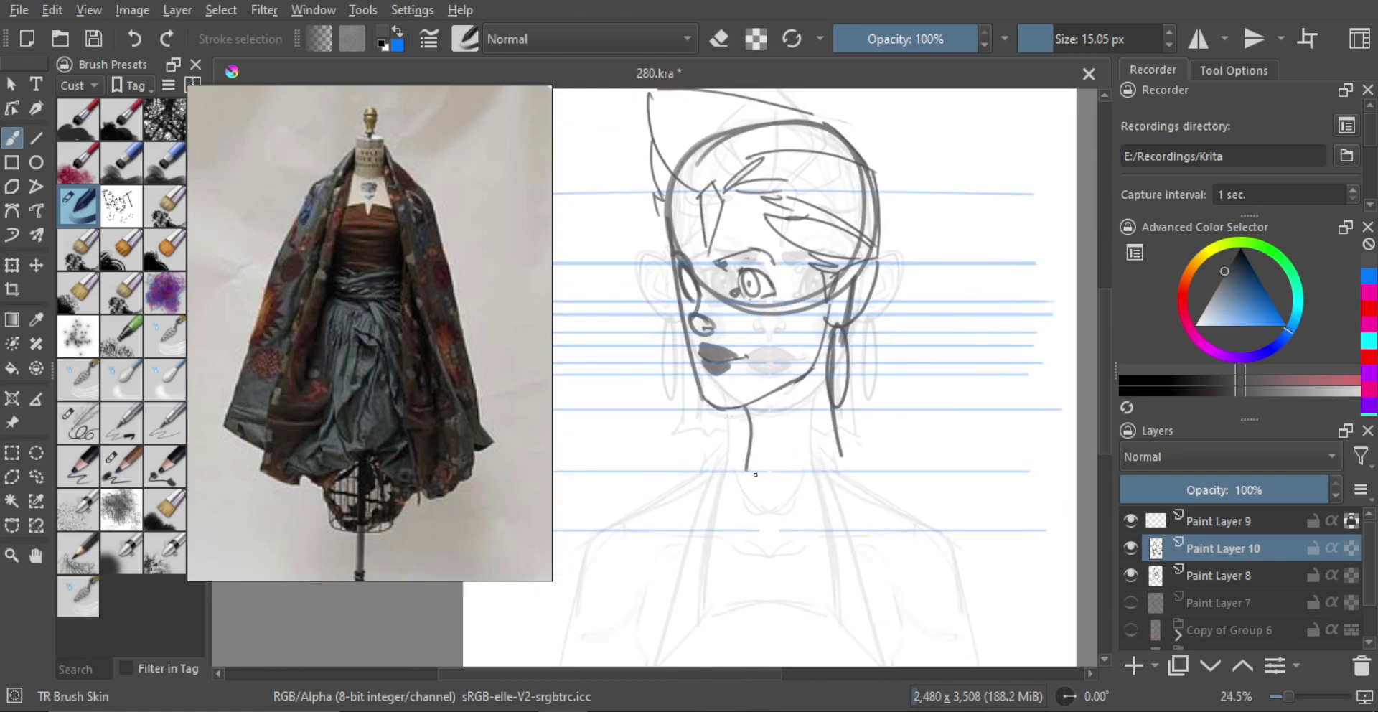
{"action": "left_click_drag", "start_coordinate": [840, 456], "coordinate": [946, 525]}
{"action": "key", "text": "ctrl+z"}
{"action": "key", "text": "ctrl+z"}
{"action": "left_click_drag", "start_coordinate": [745, 461], "coordinate": [651, 503]}
{"action": "key", "text": "ctrl+z"}
{"action": "left_click_drag", "start_coordinate": [743, 459], "coordinate": [678, 483]}
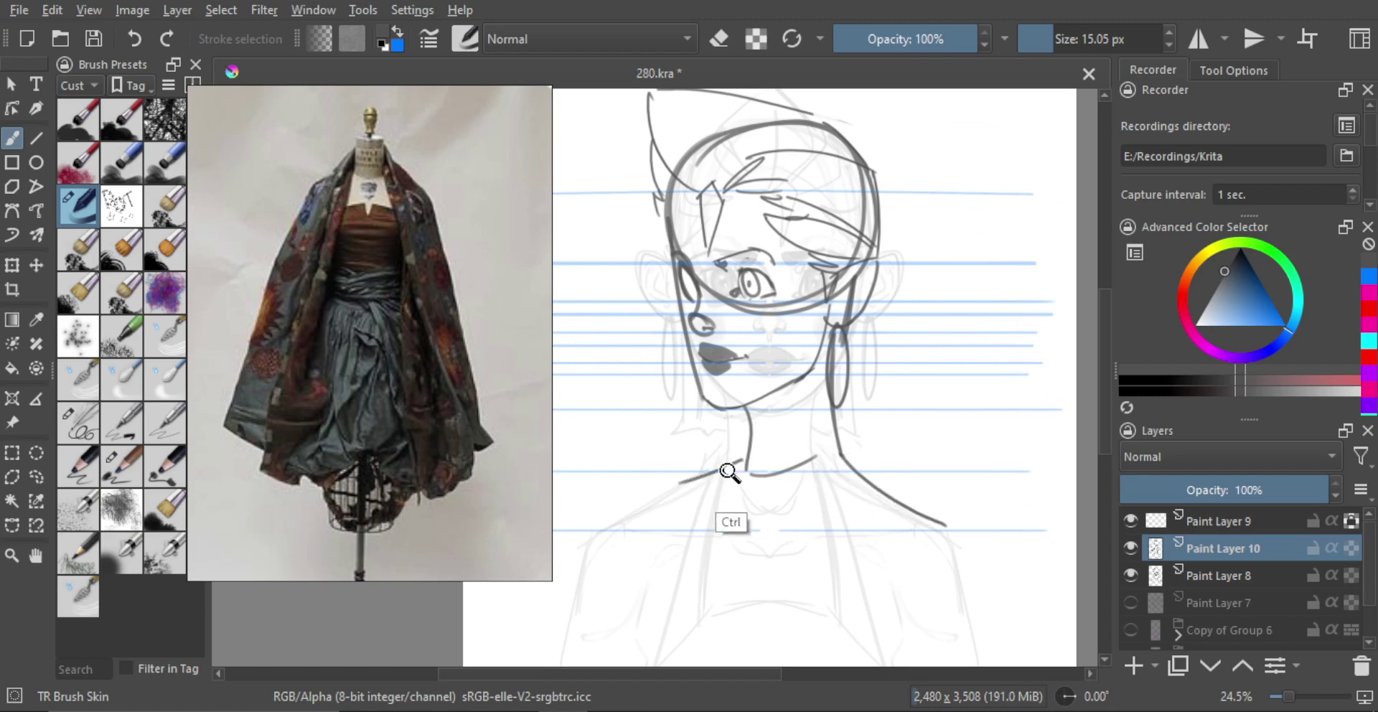
{"action": "scroll", "coordinate": [733, 467], "scroll_direction": "down", "scroll_amount": 1}
{"action": "scroll", "coordinate": [733, 467], "scroll_direction": "up", "scroll_amount": 1}
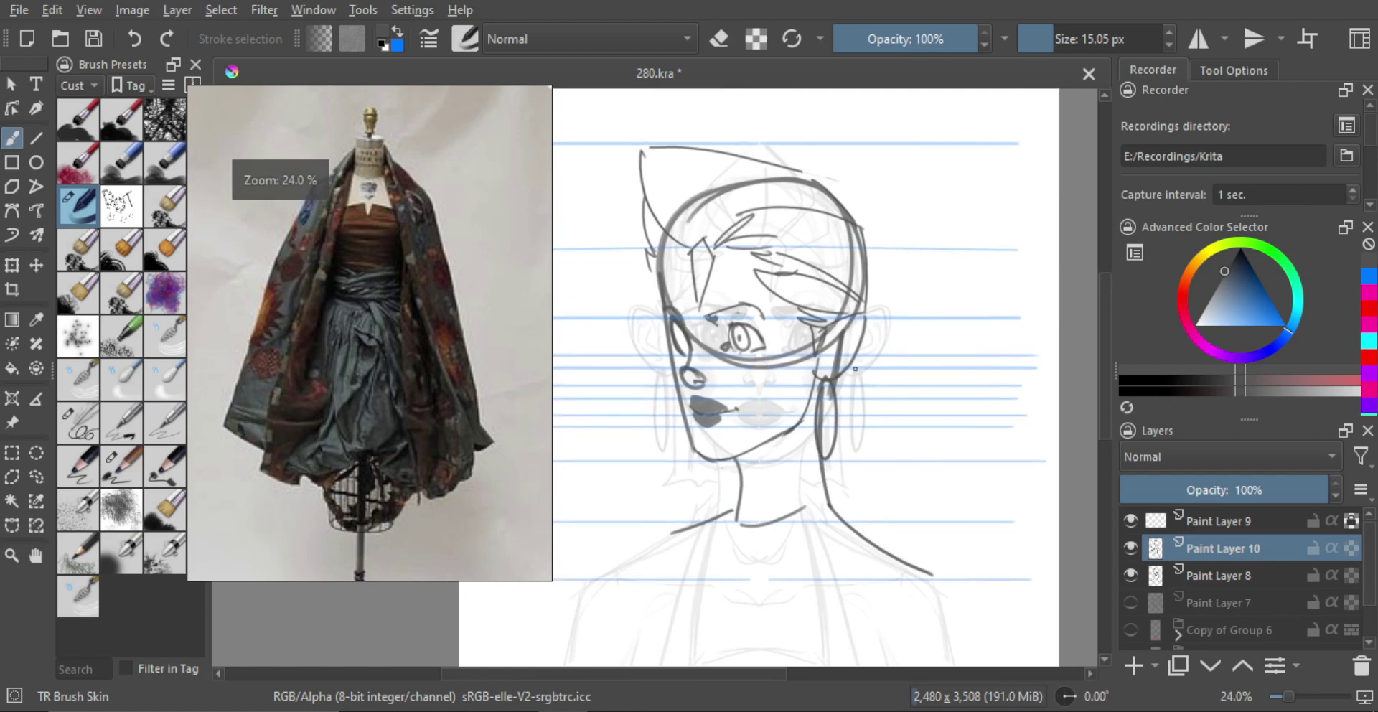
Draw a straight strand of back hair hanging behind the earring, closed by a short stroke toward the neck.
{"action": "key", "text": "ctrl+z"}
{"action": "mouse_move", "coordinate": [853, 365]}
{"action": "left_mouse_down"}
{"action": "mouse_move", "coordinate": [840, 509]}
{"action": "mouse_move", "coordinate": [849, 478]}
{"action": "left_mouse_up"}
{"action": "key", "text": "ctrl+z"}
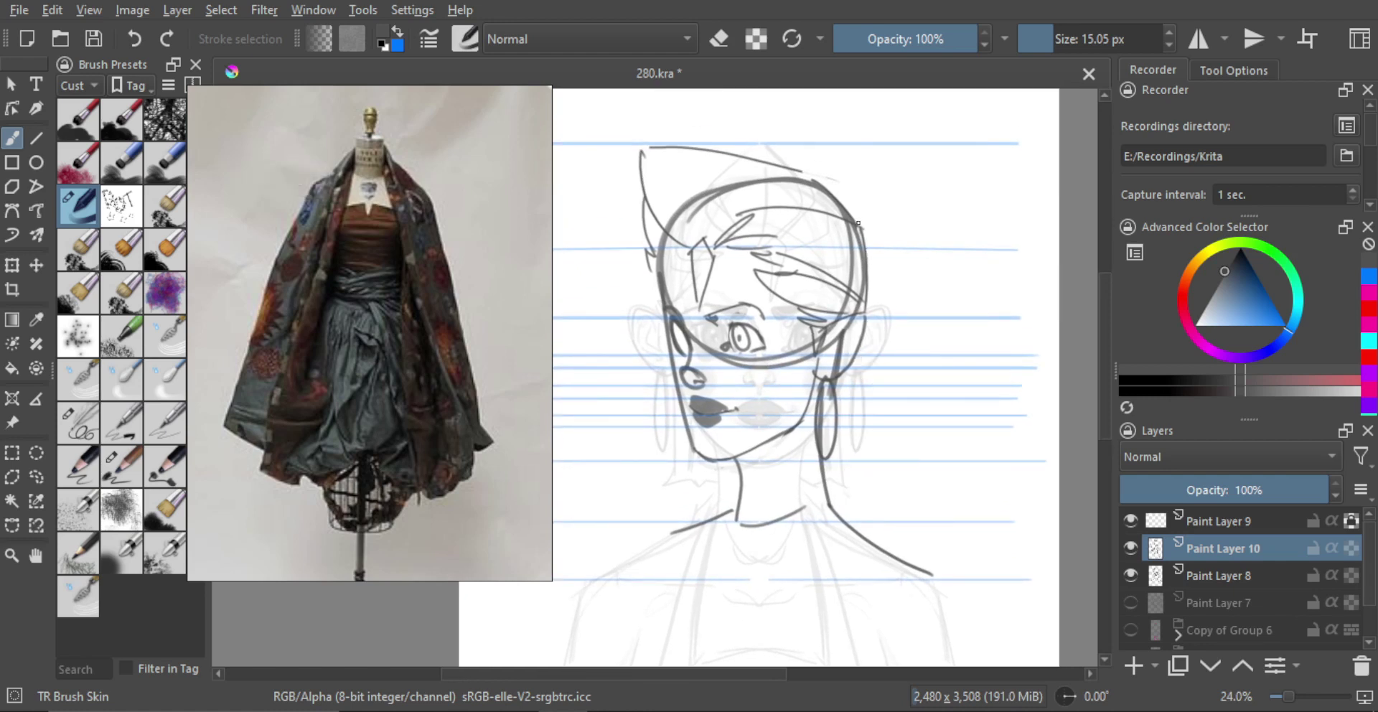
{"action": "mouse_move", "coordinate": [859, 222]}
{"action": "left_mouse_down"}
{"action": "mouse_move", "coordinate": [866, 311]}
{"action": "mouse_move", "coordinate": [836, 363]}
{"action": "left_mouse_up"}
{"action": "key", "text": "ctrl+z"}
{"action": "left_click_drag", "start_coordinate": [855, 310], "coordinate": [867, 423]}
{"action": "key", "text": "ctrl+z"}
{"action": "key", "text": "ctrl+z"}
{"action": "left_click_drag", "start_coordinate": [862, 335], "coordinate": [857, 494]}
{"action": "left_click_drag", "start_coordinate": [859, 361], "coordinate": [862, 484]}
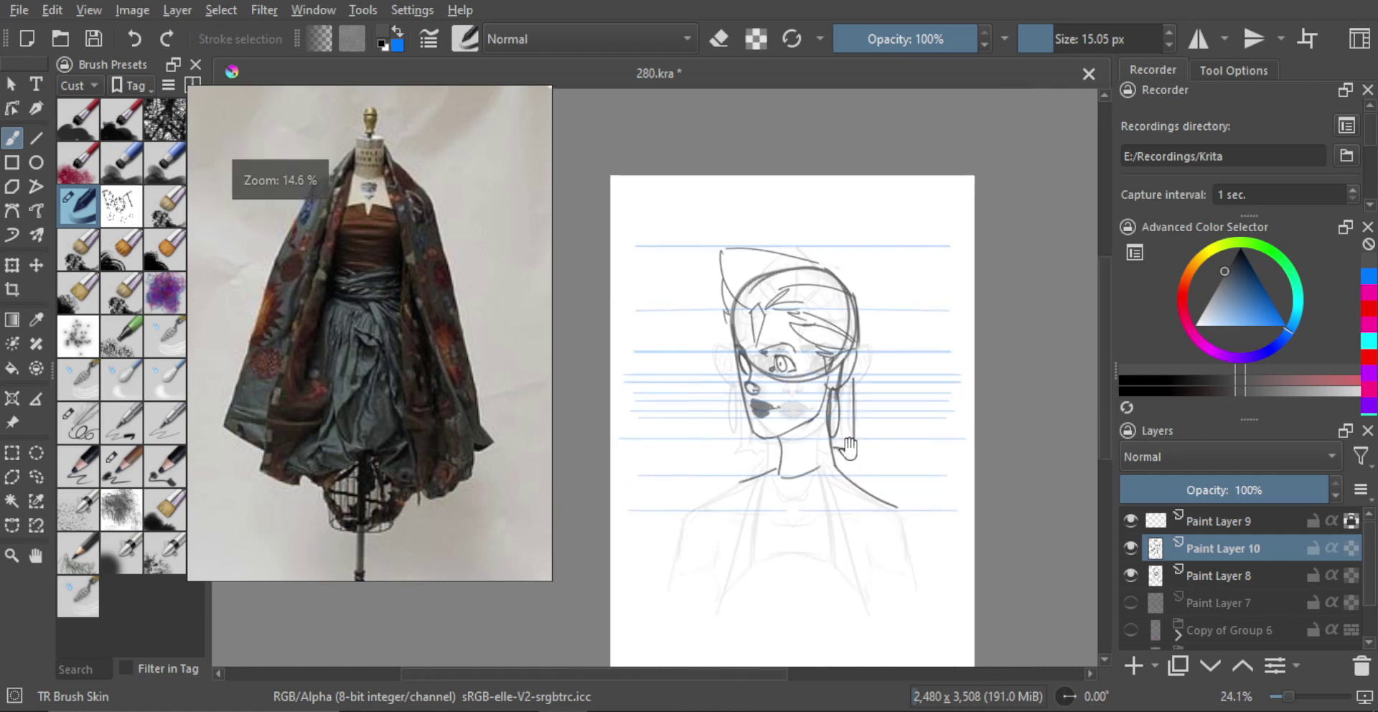
Draw two garment strap lines running from the neck and shoulder down across the chest, and reinforce the far shoulder.
{"action": "scroll", "coordinate": [840, 463], "scroll_direction": "down", "scroll_amount": 3}
{"action": "scroll", "coordinate": [839, 462], "scroll_direction": "up", "scroll_amount": 2}
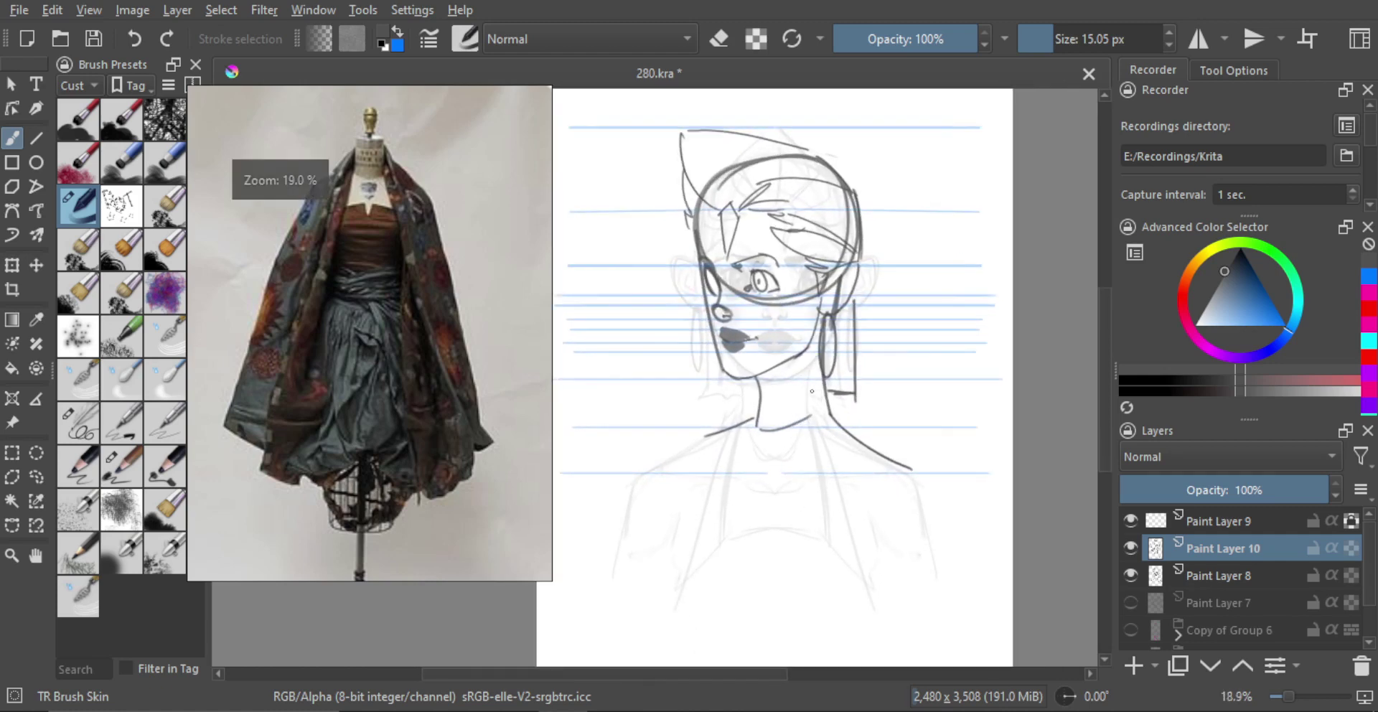
{"action": "left_click_drag", "start_coordinate": [825, 380], "coordinate": [762, 577]}
{"action": "left_click_drag", "start_coordinate": [798, 492], "coordinate": [816, 449], "text": "ctrl"}
{"action": "key", "text": "ctrl+z"}
{"action": "mouse_move", "coordinate": [832, 369]}
{"action": "left_mouse_down"}
{"action": "mouse_move", "coordinate": [775, 579]}
{"action": "mouse_move", "coordinate": [829, 405]}
{"action": "mouse_move", "coordinate": [955, 461]}
{"action": "mouse_move", "coordinate": [860, 389]}
{"action": "mouse_move", "coordinate": [951, 454]}
{"action": "mouse_move", "coordinate": [901, 426]}
{"action": "left_mouse_up"}
{"action": "key", "text": "ctrl+z"}
{"action": "scroll", "coordinate": [940, 452], "scroll_direction": "down", "scroll_amount": 2}
{"action": "mouse_move", "coordinate": [775, 356]}
{"action": "left_mouse_down"}
{"action": "mouse_move", "coordinate": [724, 543]}
{"action": "mouse_move", "coordinate": [748, 375]}
{"action": "mouse_move", "coordinate": [725, 388]}
{"action": "left_mouse_up"}
{"action": "key", "text": "ctrl+z"}
{"action": "key", "text": "ctrl+z"}
{"action": "scroll", "coordinate": [742, 382], "scroll_direction": "down", "scroll_amount": 3}
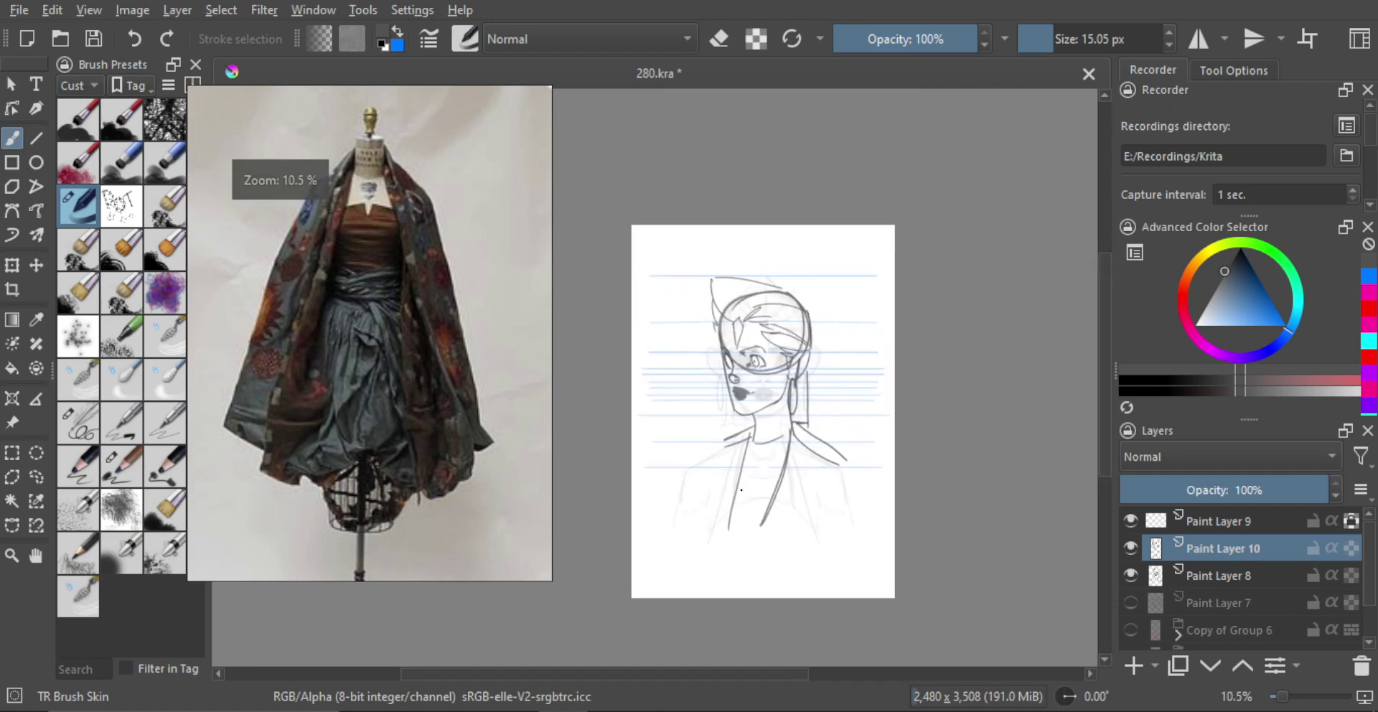
Fade the turned sketch on Paint Layer 10 and restore the front-view sketch on Paint Layer 8 to 100% opacity.
{"action": "left_click", "coordinate": [1245, 488]}
{"action": "mouse_move", "coordinate": [1245, 488]}
{"action": "left_mouse_down"}
{"action": "mouse_move", "coordinate": [1208, 489]}
{"action": "mouse_move", "coordinate": [1352, 485]}
{"action": "left_mouse_up"}
{"action": "left_click", "coordinate": [1197, 570]}
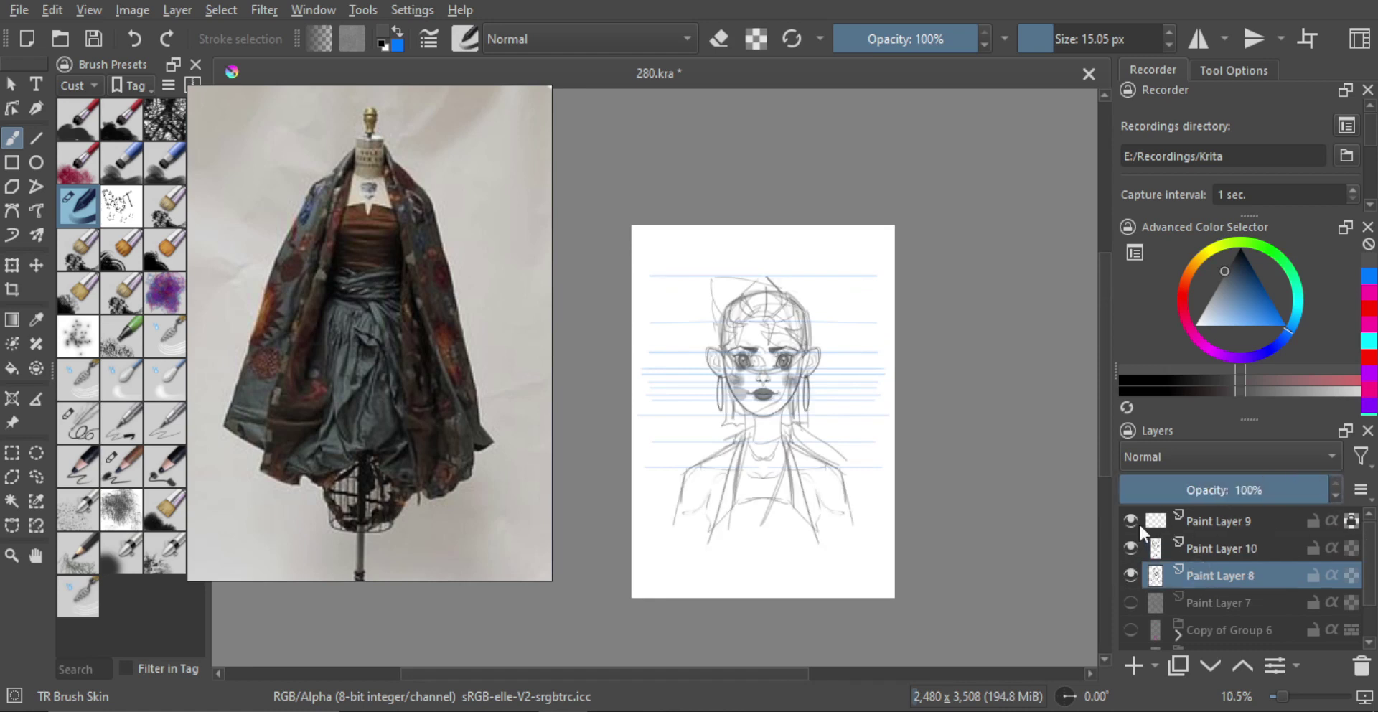
Hide the guide lines on Paint Layer 9 and the front view on Paint Layer 8, and add a layer above Paint Layer 10.
{"action": "left_click", "coordinate": [1131, 521]}
{"action": "left_click", "coordinate": [1130, 576]}
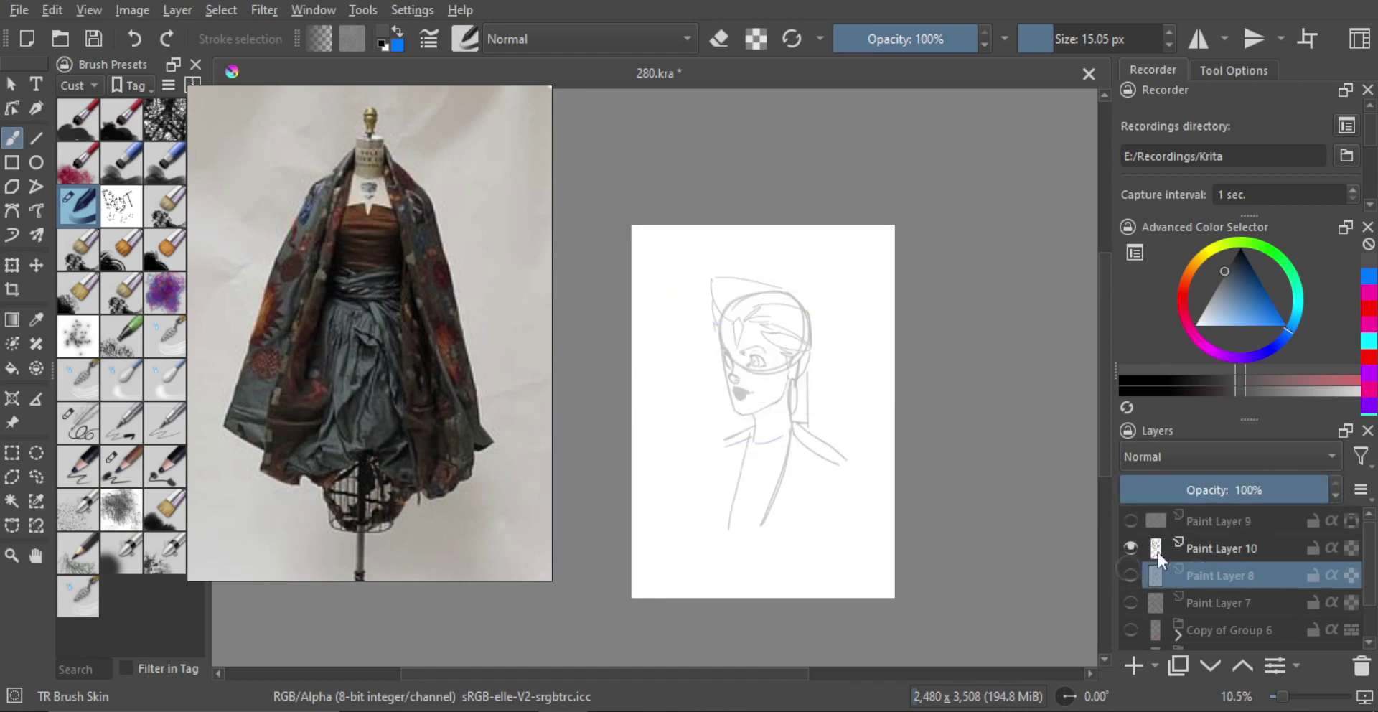
{"action": "left_click", "coordinate": [1164, 546]}
{"action": "left_click", "coordinate": [1148, 656]}
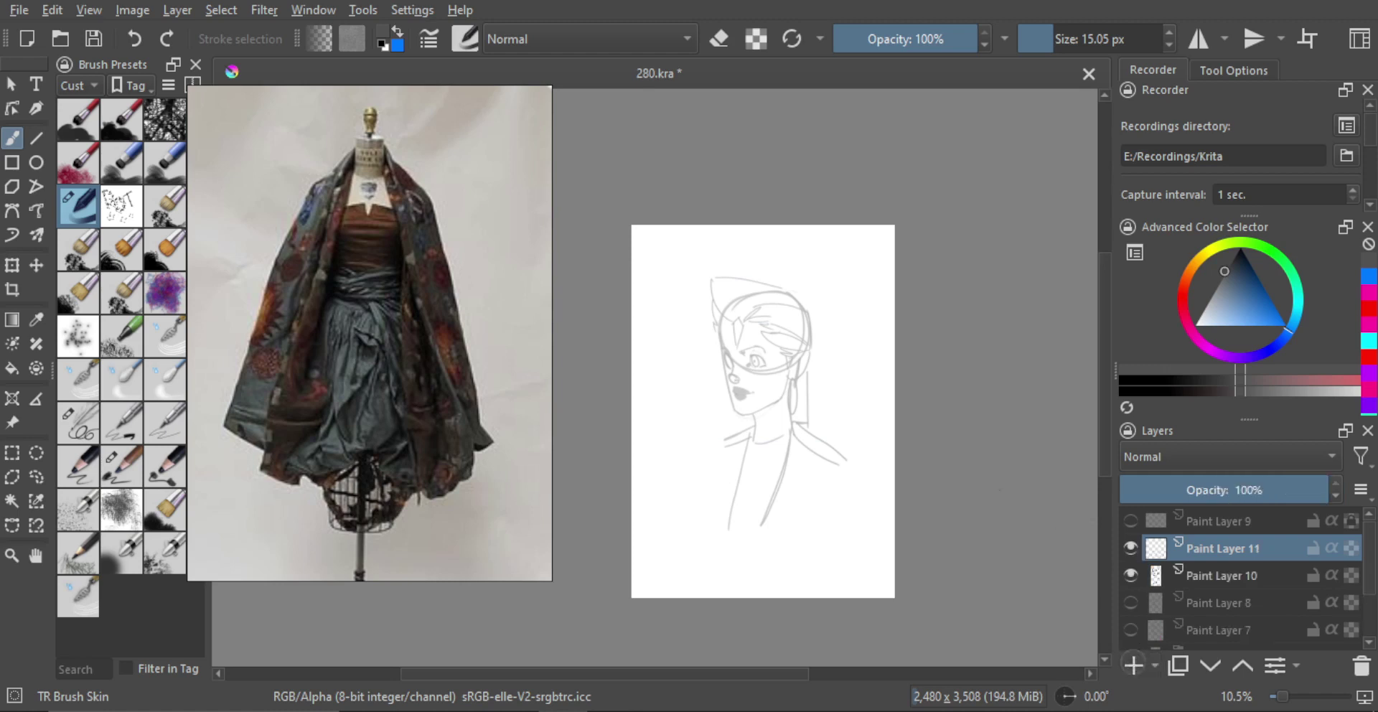
Compare the faded turned sketch with the front-view sketch by alternating the visibility of Paint Layer 10 and Paint Layer 8.
{"action": "scroll", "coordinate": [743, 371], "scroll_direction": "up", "scroll_amount": 3}
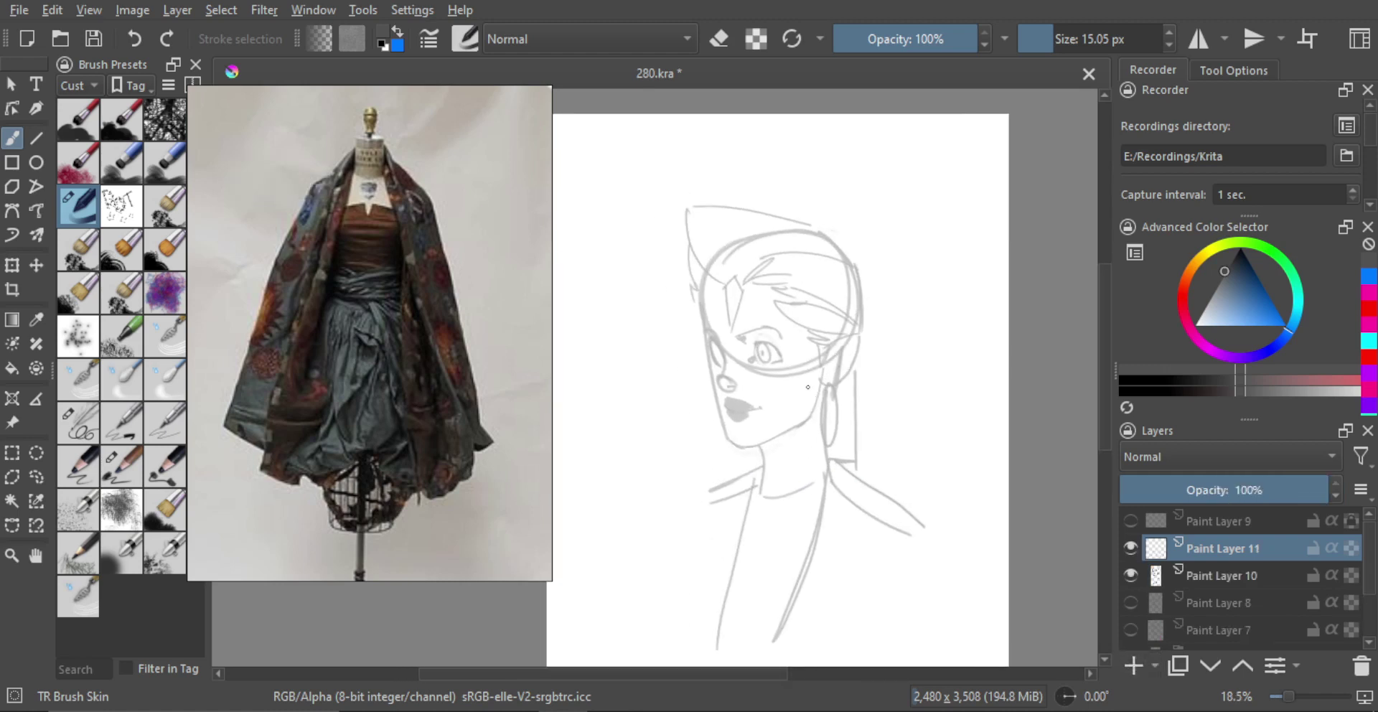
{"action": "left_click", "coordinate": [1132, 575]}
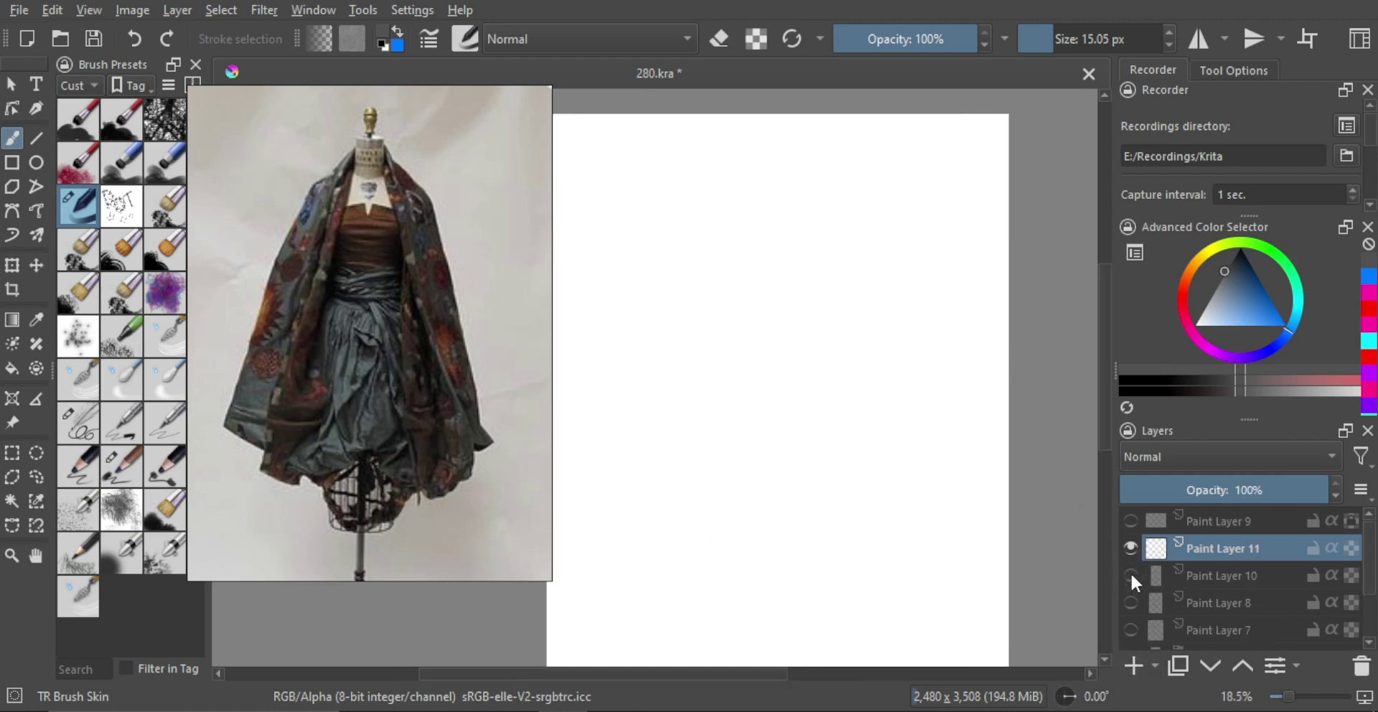
{"action": "left_click", "coordinate": [1130, 602]}
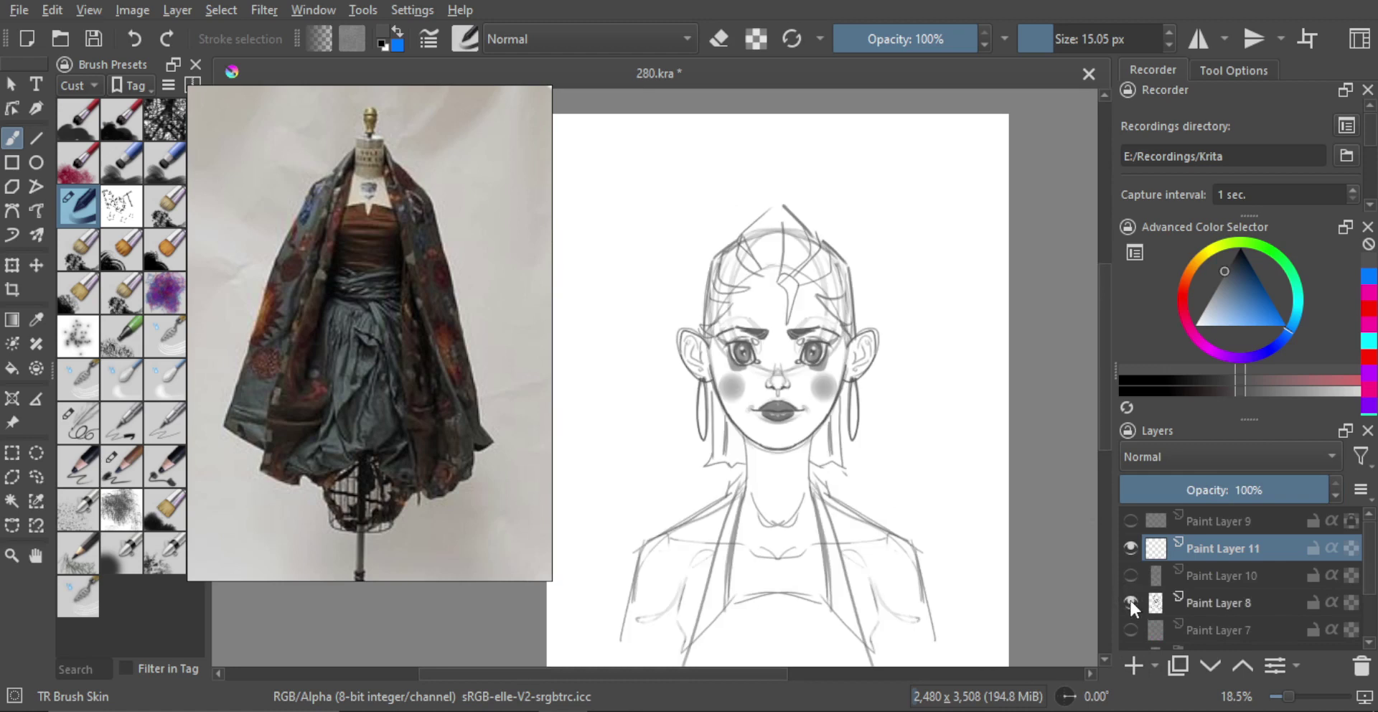
{"action": "left_click", "coordinate": [1131, 601]}
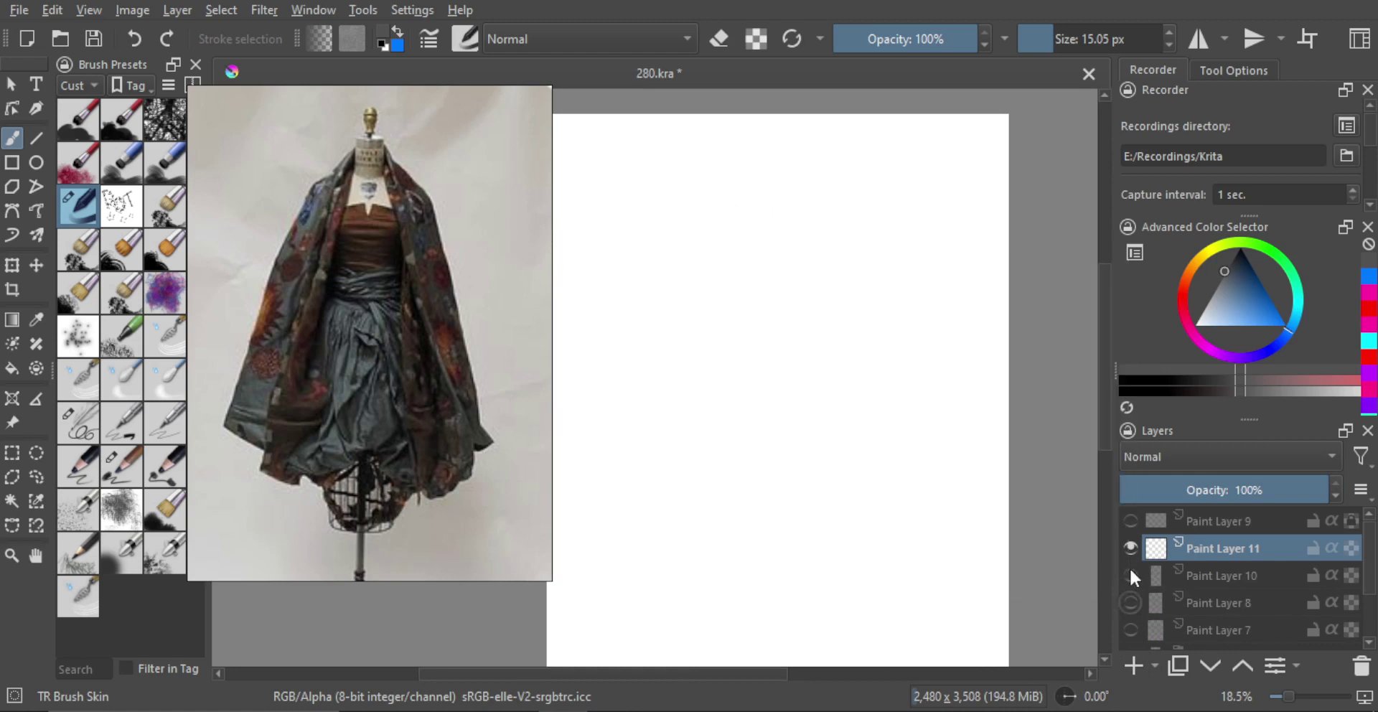
{"action": "left_click", "coordinate": [1131, 575]}
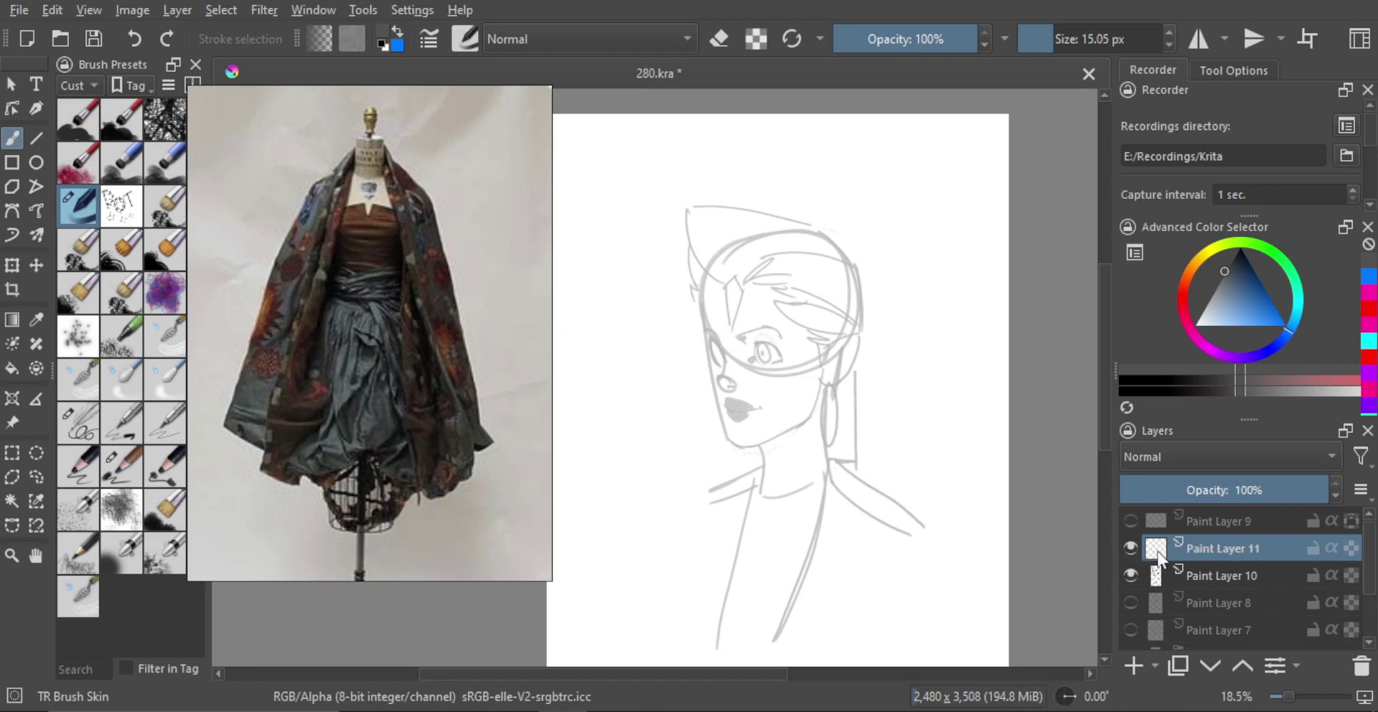
{"action": "left_click_drag", "start_coordinate": [765, 364], "coordinate": [714, 272], "text": "ctrl"}
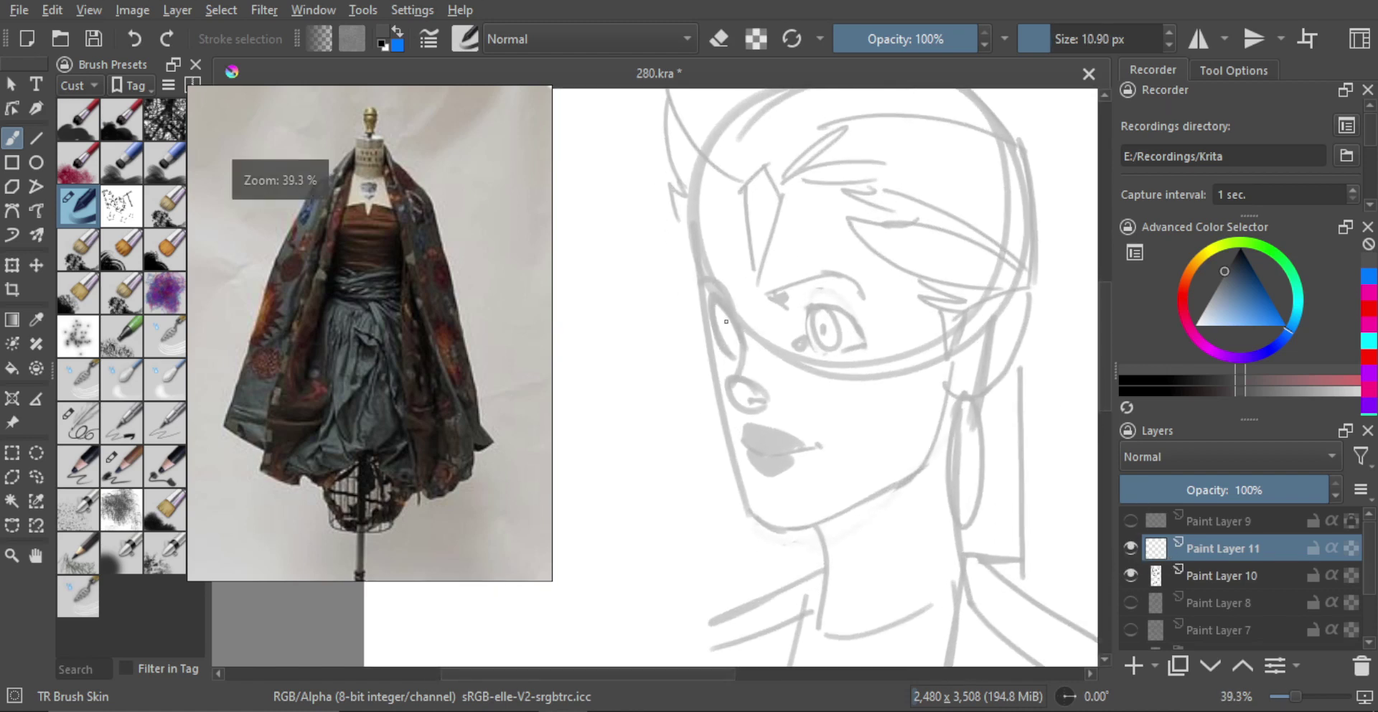
Draw the forehead contour along the far edge of the face on Paint Layer 11.
{"action": "scroll", "coordinate": [714, 272], "scroll_direction": "up", "scroll_amount": 1}
{"action": "left_click_drag", "start_coordinate": [710, 228], "coordinate": [706, 337]}
{"action": "key", "text": "ctrl+z"}
{"action": "left_click_drag", "start_coordinate": [713, 237], "coordinate": [709, 334]}
{"action": "key", "text": "ctrl+z"}
{"action": "key", "text": "ctrl+z"}
{"action": "left_click_drag", "start_coordinate": [710, 249], "coordinate": [713, 385]}
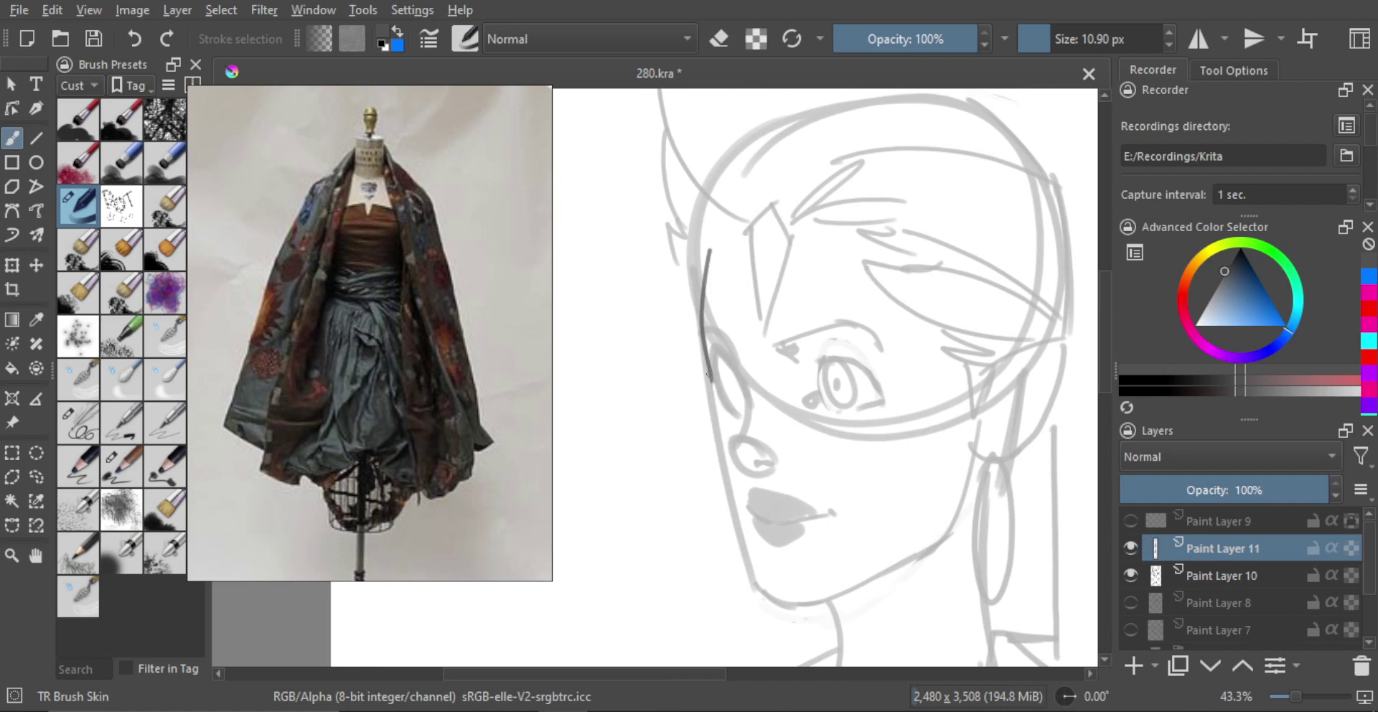
Try to outline the far cheek from the forehead line down to the chin and around its underside.
{"action": "mouse_move", "coordinate": [702, 343]}
{"action": "left_mouse_down"}
{"action": "mouse_move", "coordinate": [714, 439]}
{"action": "mouse_move", "coordinate": [751, 467]}
{"action": "left_mouse_up"}
{"action": "mouse_move", "coordinate": [750, 466]}
{"action": "left_mouse_down"}
{"action": "mouse_move", "coordinate": [726, 419]}
{"action": "mouse_move", "coordinate": [720, 501]}
{"action": "left_mouse_up"}
{"action": "key", "text": "ctrl+z"}
{"action": "mouse_move", "coordinate": [693, 387]}
{"action": "left_mouse_down"}
{"action": "mouse_move", "coordinate": [734, 514]}
{"action": "mouse_move", "coordinate": [703, 443]}
{"action": "mouse_move", "coordinate": [750, 518]}
{"action": "left_mouse_up"}
{"action": "key", "text": "ctrl+z"}
{"action": "key", "text": "ctrl+z"}
{"action": "key", "text": "ctrl+z"}
{"action": "mouse_move", "coordinate": [693, 387]}
{"action": "left_mouse_down"}
{"action": "mouse_move", "coordinate": [753, 515]}
{"action": "mouse_move", "coordinate": [721, 475]}
{"action": "mouse_move", "coordinate": [752, 508]}
{"action": "left_mouse_up"}
{"action": "key", "text": "ctrl+z"}
{"action": "key", "text": "ctrl+z"}
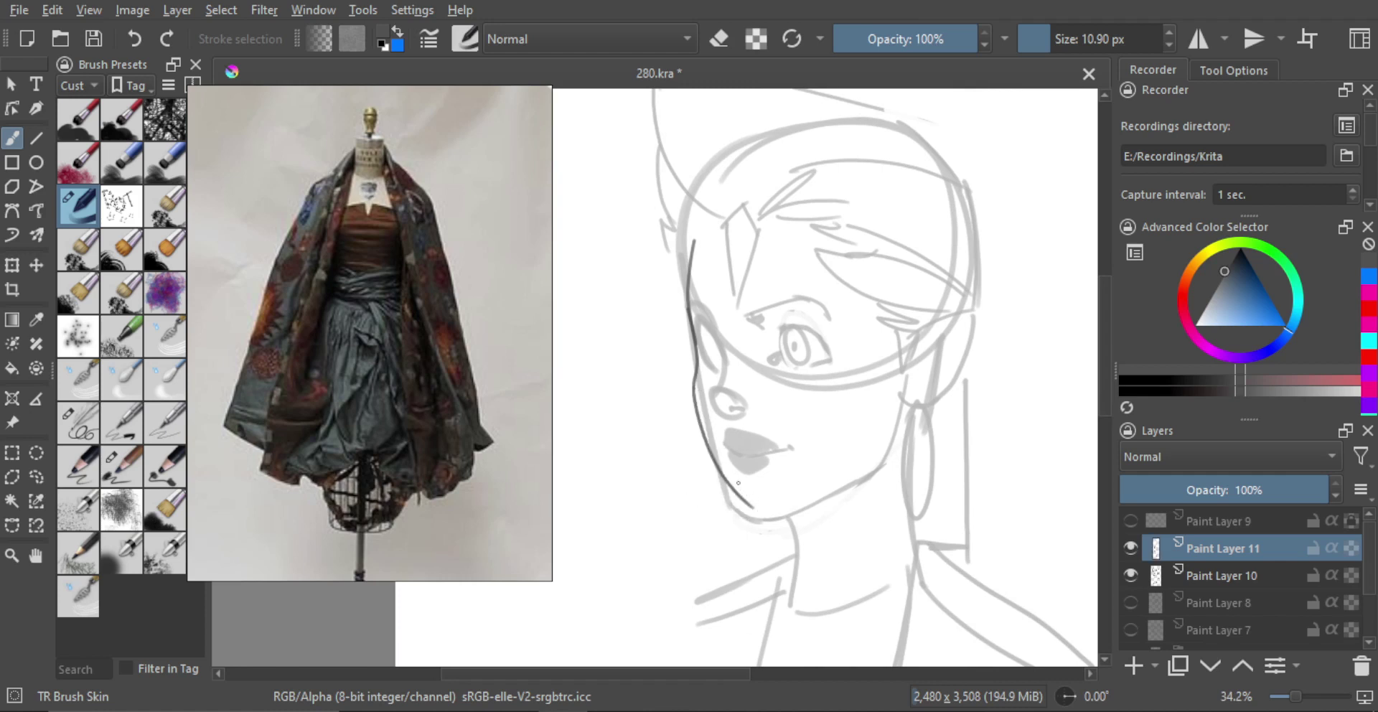
{"action": "key", "text": "ctrl+z"}
{"action": "left_click_drag", "start_coordinate": [693, 384], "coordinate": [749, 514]}
{"action": "scroll", "coordinate": [745, 495], "scroll_direction": "up", "scroll_amount": 2, "text": "ctrl"}
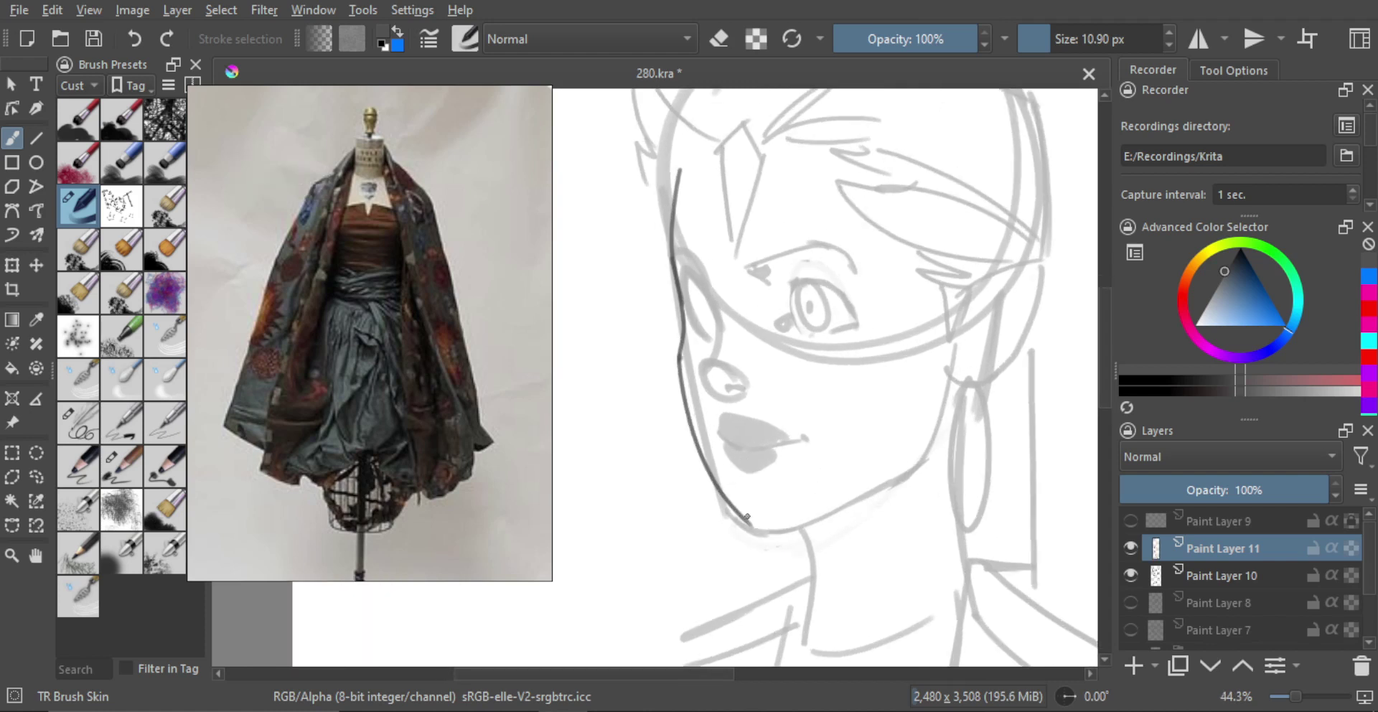
{"action": "left_click_drag", "start_coordinate": [748, 525], "coordinate": [857, 507]}
Compare the new outline with the front-view sketch on Paint Layer 8 and undo the cheek and chin strokes.
{"action": "left_click", "coordinate": [1131, 602]}
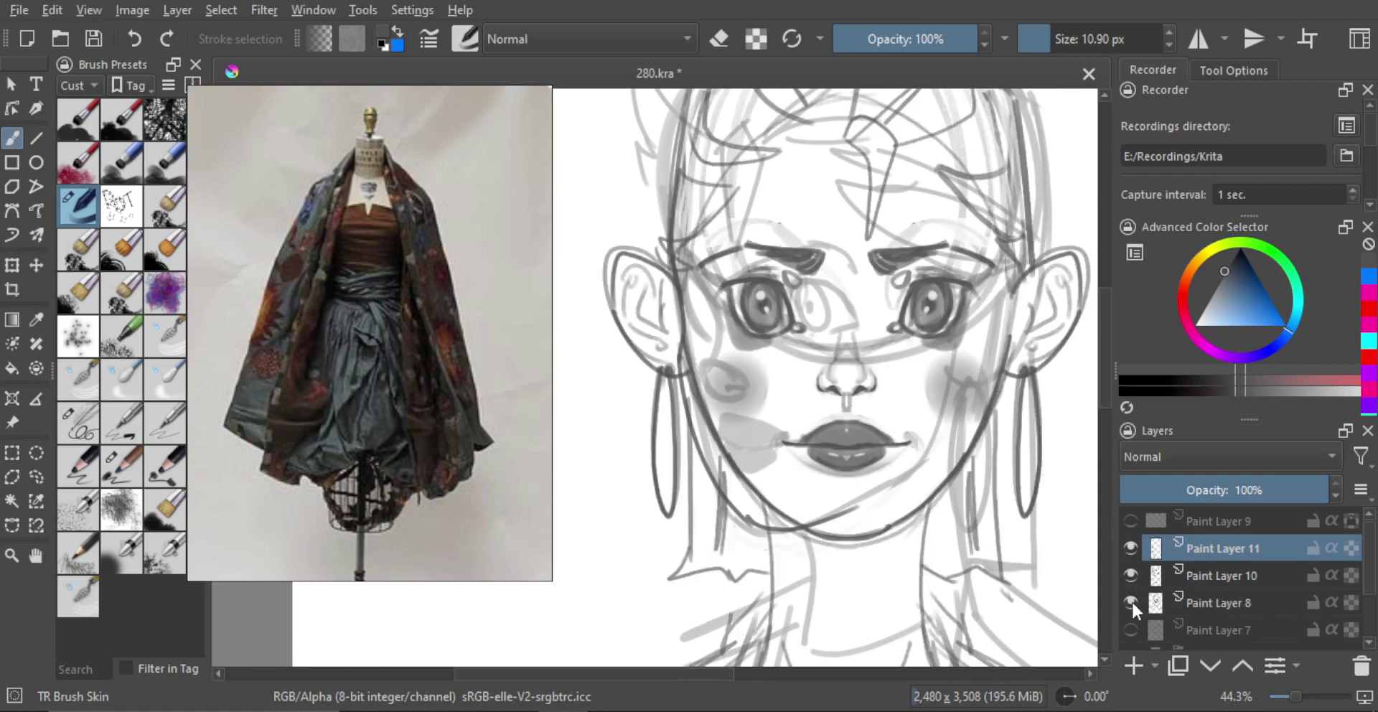
{"action": "left_click", "coordinate": [1130, 600]}
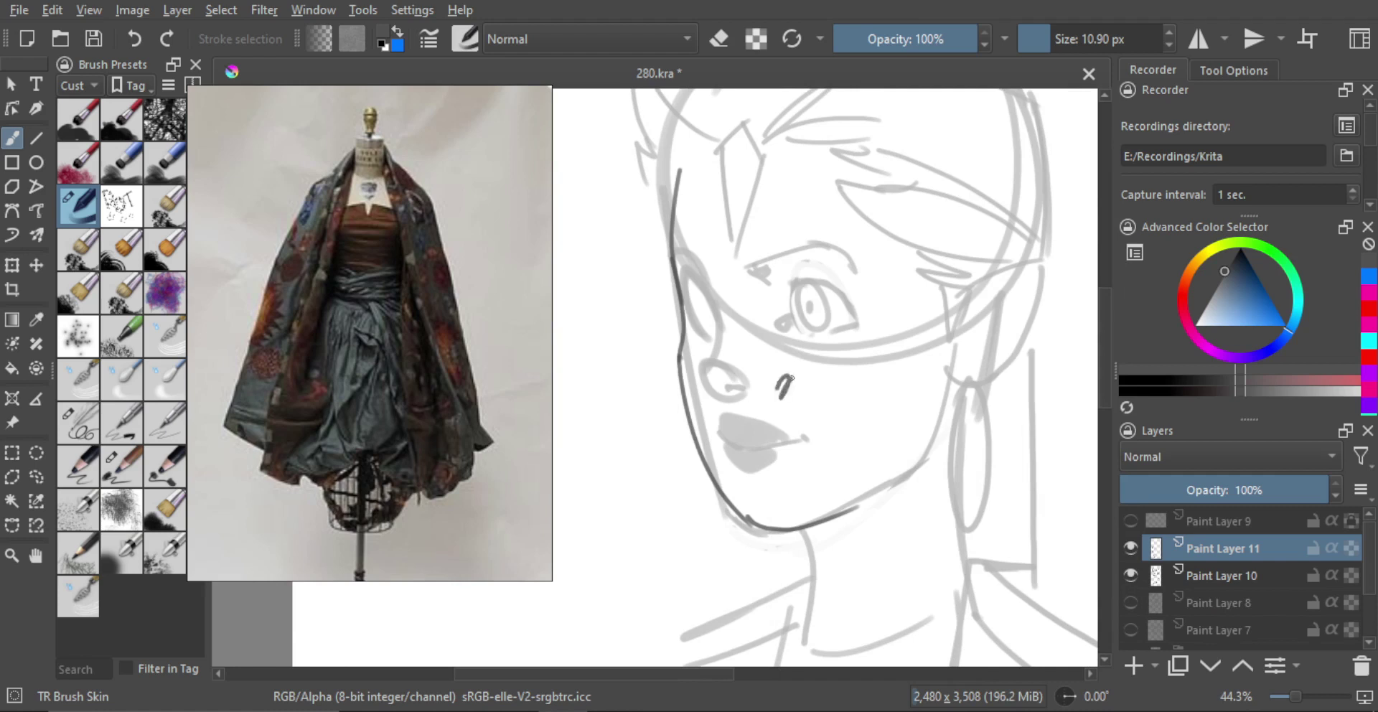
{"action": "key", "text": "ctrl+z"}
{"action": "key", "text": "ctrl+z"}
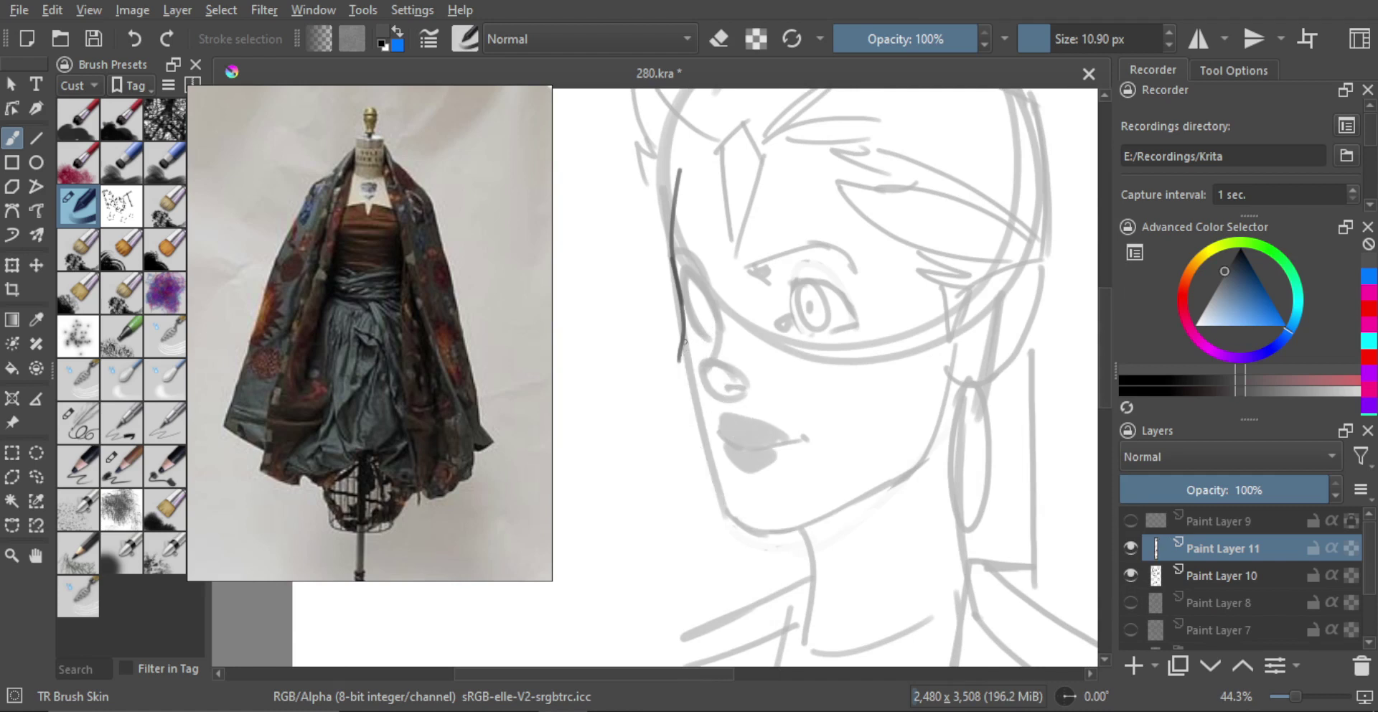
Redraw the far cheek contour in one smooth curve from the far eye down to the chin.
{"action": "left_click_drag", "start_coordinate": [684, 331], "coordinate": [711, 470]}
{"action": "key", "text": "ctrl+z"}
{"action": "key", "text": "ctrl+z"}
{"action": "left_click_drag", "start_coordinate": [674, 251], "coordinate": [733, 504]}
{"action": "key", "text": "ctrl+z"}
{"action": "key", "text": "ctrl+z"}
{"action": "key", "text": "ctrl+z"}
{"action": "mouse_move", "coordinate": [686, 347]}
{"action": "left_mouse_down"}
{"action": "mouse_move", "coordinate": [743, 522]}
{"action": "mouse_move", "coordinate": [732, 505]}
{"action": "left_mouse_up"}
{"action": "key", "text": "ctrl+z"}
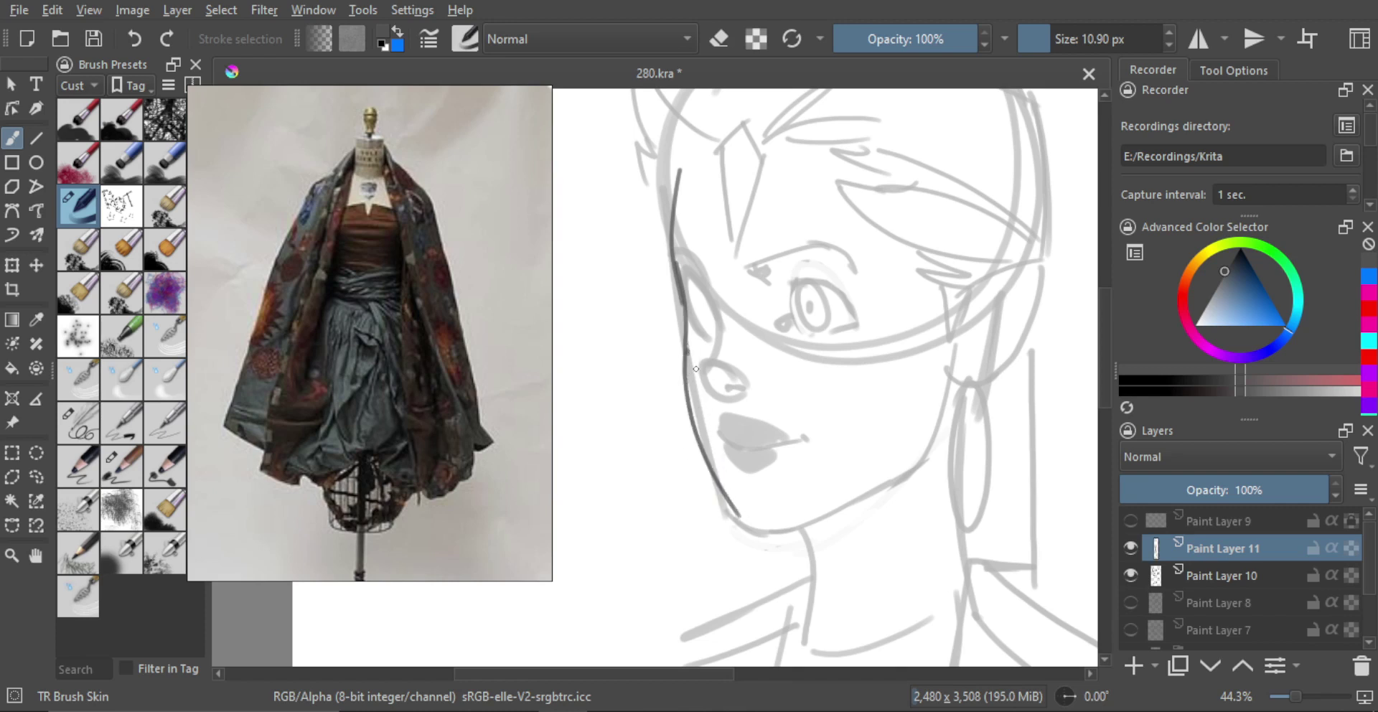
{"action": "key", "text": "e"}
{"action": "key", "text": "e"}
{"action": "key", "text": "ctrl+z"}
Draw the chin and near jawline, curving up from the chin toward the ear.
{"action": "mouse_move", "coordinate": [741, 519]}
{"action": "left_mouse_down"}
{"action": "mouse_move", "coordinate": [799, 532]}
{"action": "mouse_move", "coordinate": [908, 454]}
{"action": "left_mouse_up"}
{"action": "key", "text": "ctrl+z"}
{"action": "key", "text": "ctrl+z"}
{"action": "key", "text": "ctrl+z"}
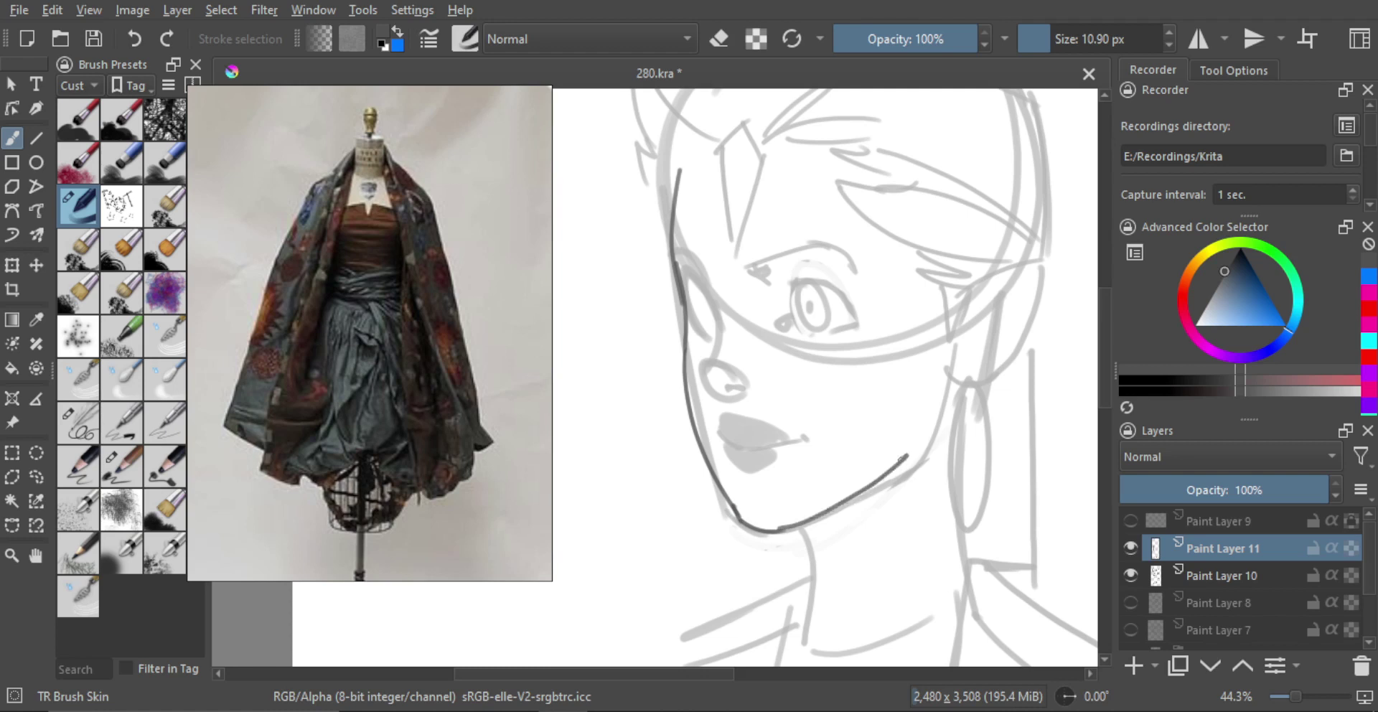
{"action": "key", "text": "ctrl+z"}
{"action": "mouse_move", "coordinate": [779, 530]}
{"action": "left_mouse_down"}
{"action": "mouse_move", "coordinate": [922, 445]}
{"action": "mouse_move", "coordinate": [878, 488]}
{"action": "mouse_move", "coordinate": [927, 457]}
{"action": "left_mouse_up"}
{"action": "key", "text": "ctrl+z"}
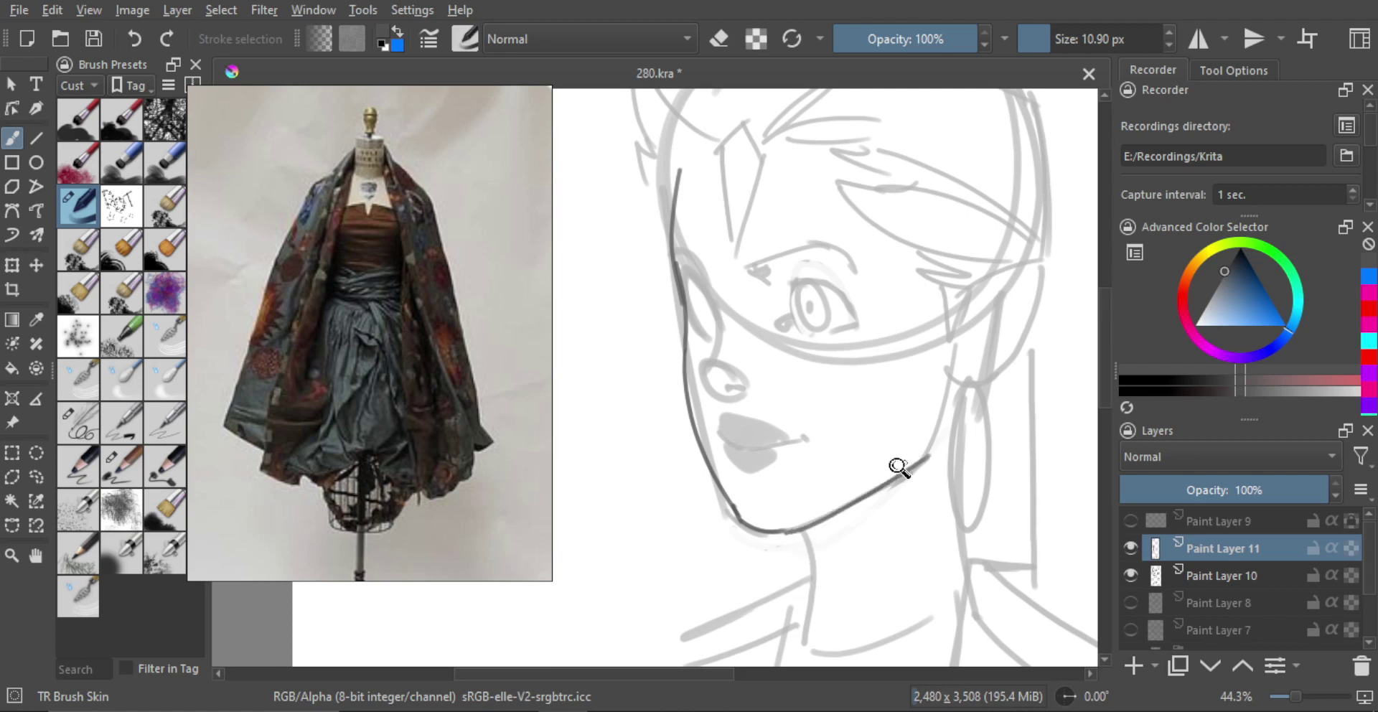
{"action": "key", "text": "ctrl+z"}
{"action": "mouse_move", "coordinate": [785, 530]}
{"action": "left_mouse_down"}
{"action": "mouse_move", "coordinate": [915, 458]}
{"action": "mouse_move", "coordinate": [908, 427]}
{"action": "left_mouse_up"}
{"action": "left_click_drag", "start_coordinate": [908, 428], "coordinate": [912, 456]}
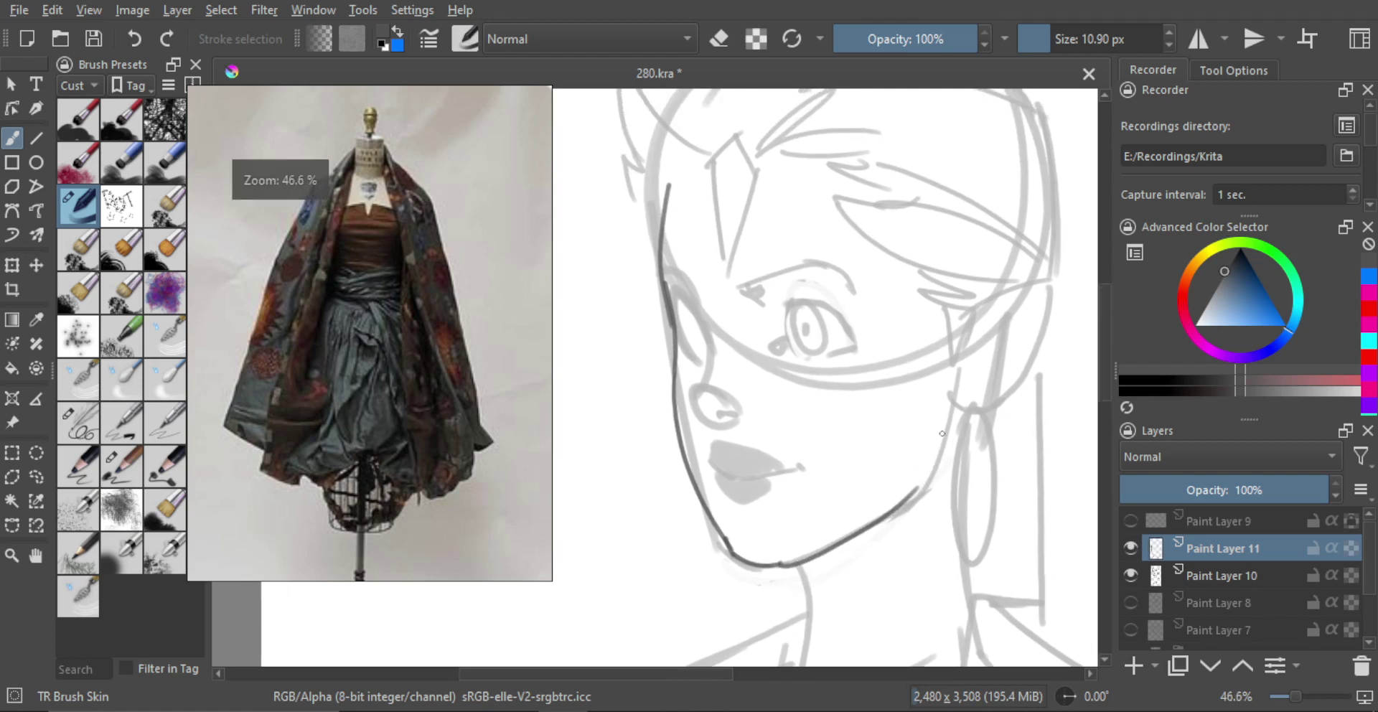
{"action": "left_click_drag", "start_coordinate": [947, 402], "coordinate": [927, 488]}
{"action": "key", "text": "ctrl+z"}
Draw the nose bridge, rounded nose tip and near nostril over the faded sketch.
{"action": "left_click_drag", "start_coordinate": [711, 357], "coordinate": [714, 385]}
{"action": "scroll", "coordinate": [714, 383], "scroll_direction": "up", "scroll_amount": 1}
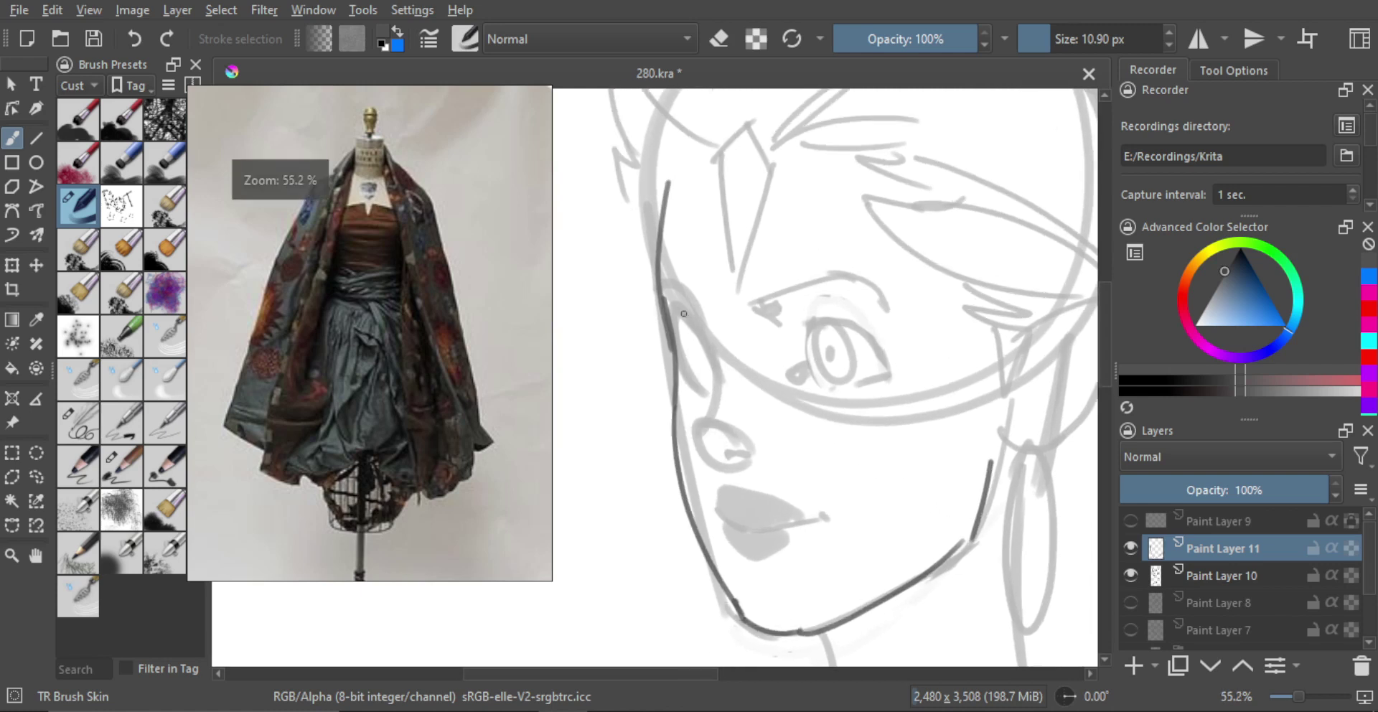
{"action": "mouse_move", "coordinate": [687, 295]}
{"action": "left_mouse_down"}
{"action": "mouse_move", "coordinate": [712, 349]}
{"action": "mouse_move", "coordinate": [711, 411]}
{"action": "left_mouse_up"}
{"action": "key", "text": "ctrl+z"}
{"action": "left_click_drag", "start_coordinate": [709, 347], "coordinate": [711, 411]}
{"action": "key", "text": "ctrl+z"}
{"action": "key", "text": "ctrl+z"}
{"action": "mouse_move", "coordinate": [693, 307]}
{"action": "left_mouse_down"}
{"action": "mouse_move", "coordinate": [714, 404]}
{"action": "mouse_move", "coordinate": [694, 441]}
{"action": "mouse_move", "coordinate": [715, 465]}
{"action": "mouse_move", "coordinate": [750, 466]}
{"action": "left_mouse_up"}
{"action": "scroll", "coordinate": [714, 424], "scroll_direction": "up", "scroll_amount": 1}
{"action": "key", "text": "ctrl+z"}
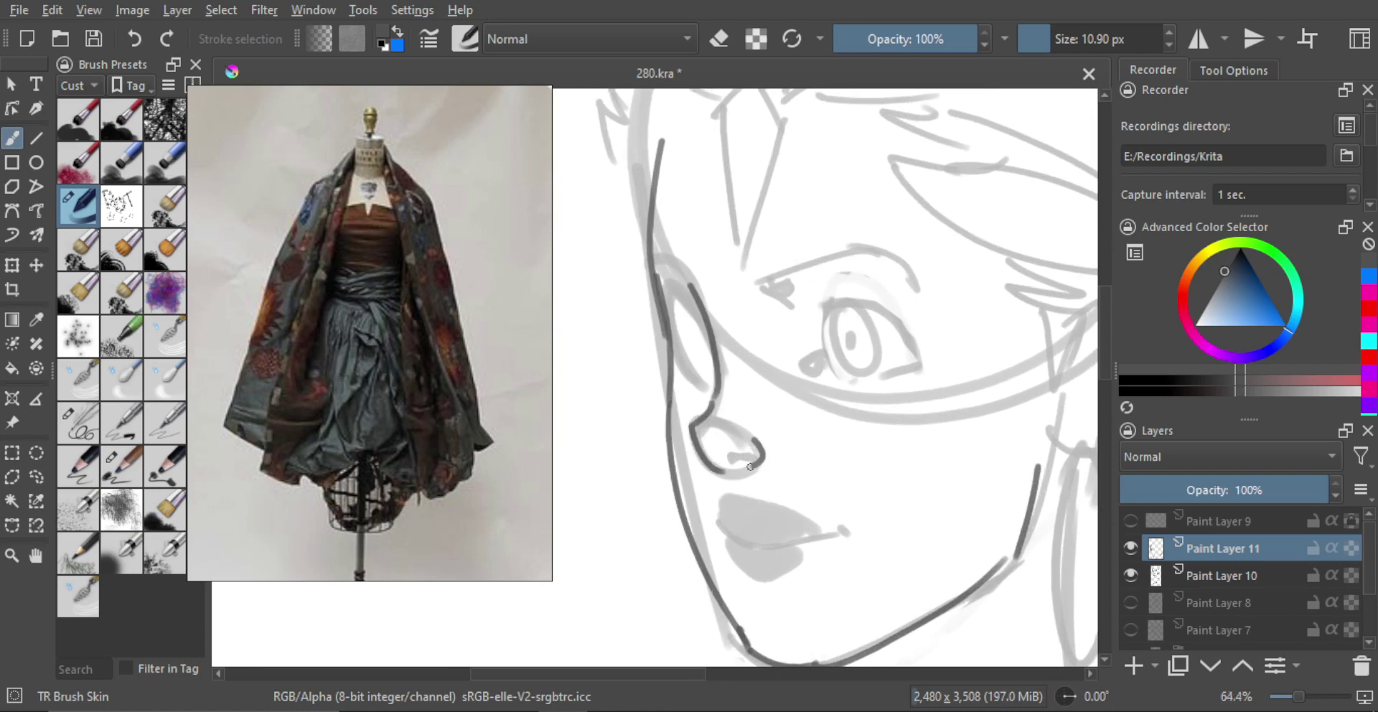
{"action": "left_click_drag", "start_coordinate": [756, 490], "coordinate": [756, 553]}
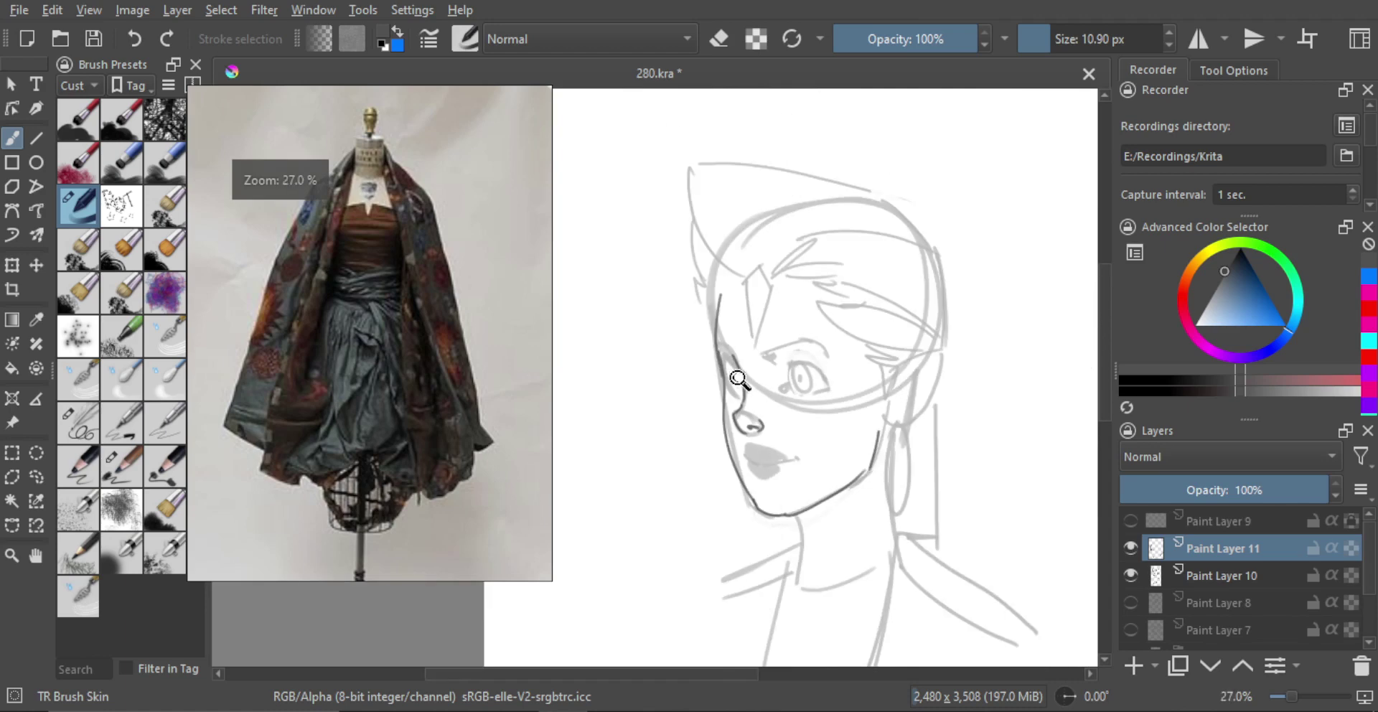
{"action": "mouse_move", "coordinate": [738, 395]}
{"action": "left_mouse_down"}
{"action": "mouse_move", "coordinate": [747, 357]}
{"action": "mouse_move", "coordinate": [735, 434]}
{"action": "left_mouse_up"}
{"action": "key", "text": "ctrl+z"}
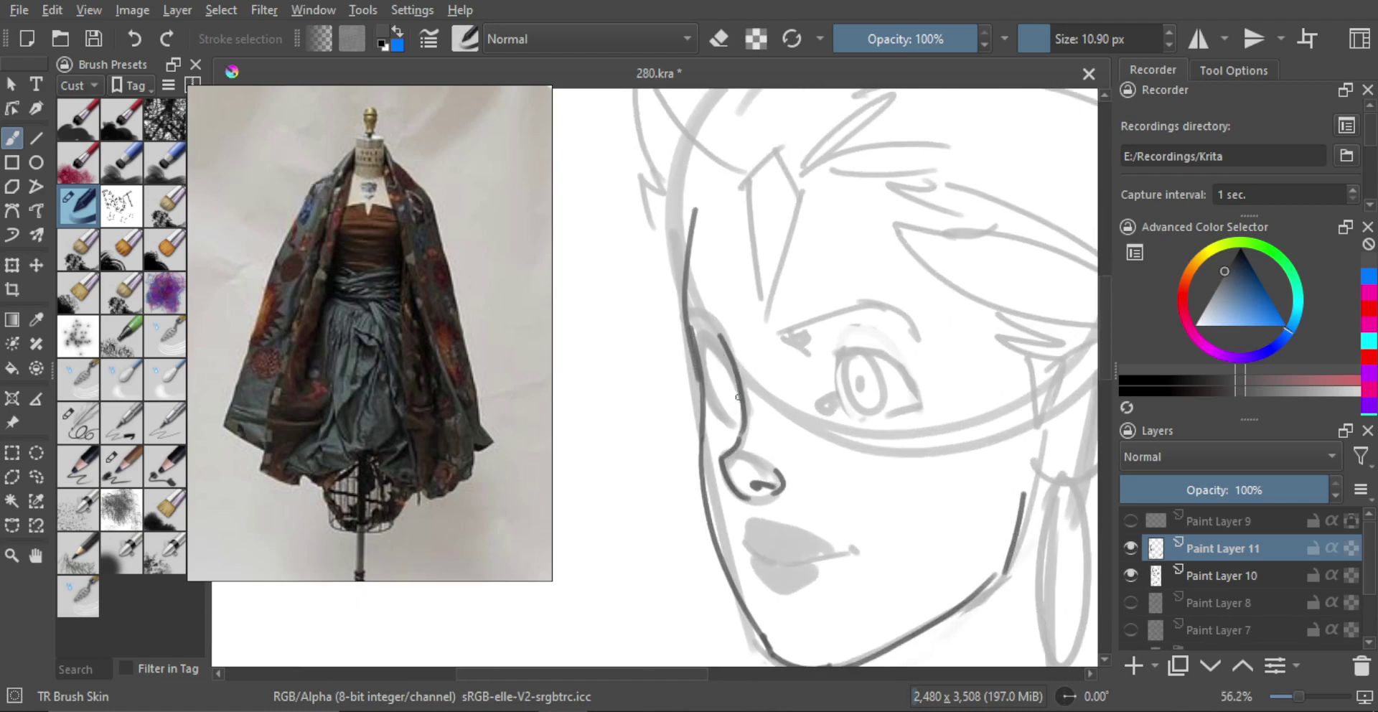
Outline the narrow far eye between the face contour and the nose bridge.
{"action": "left_click_drag", "start_coordinate": [702, 350], "coordinate": [741, 396]}
{"action": "left_click_drag", "start_coordinate": [709, 347], "coordinate": [724, 421]}
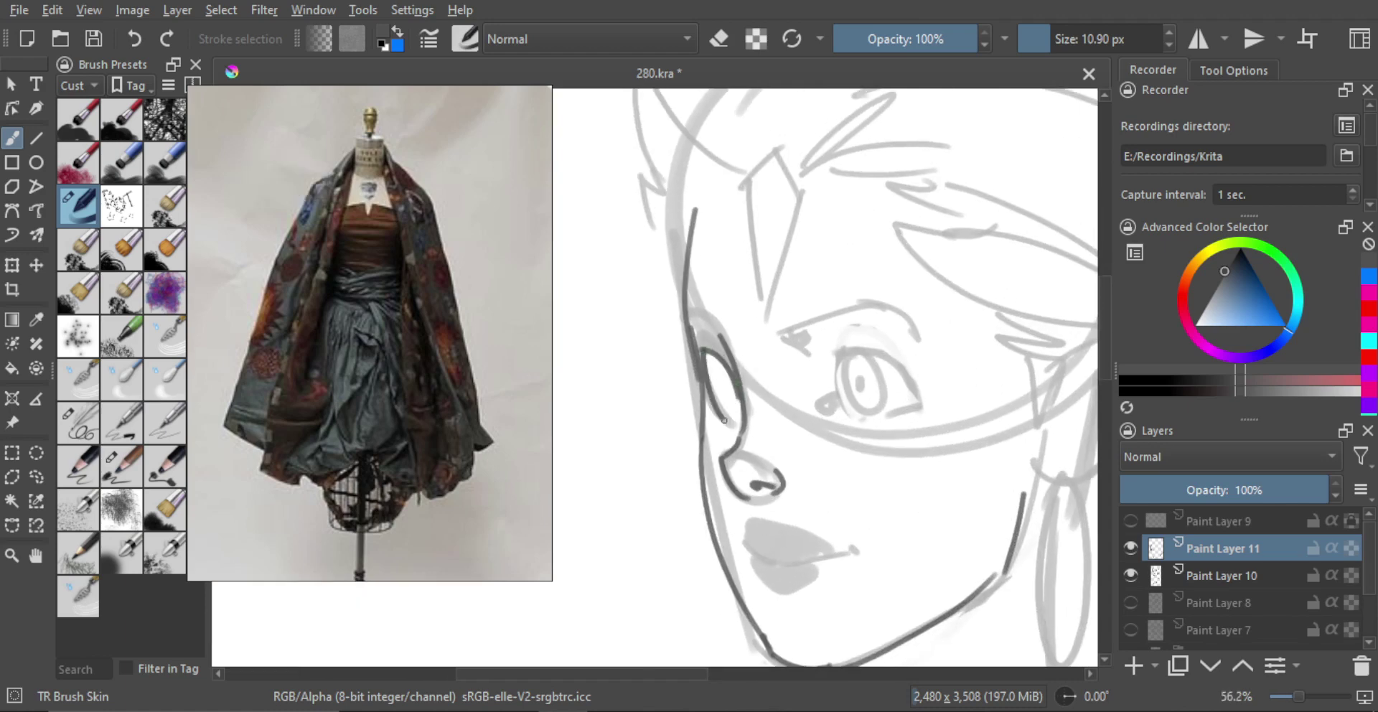
{"action": "key", "text": "ctrl+z"}
{"action": "left_click_drag", "start_coordinate": [706, 349], "coordinate": [737, 421]}
{"action": "key", "text": "ctrl+z"}
{"action": "key", "text": "ctrl+shift+z"}
{"action": "key", "text": "ctrl+z"}
Draw and darken the narrow iris inside the far eye.
{"action": "left_click_drag", "start_coordinate": [705, 368], "coordinate": [718, 420]}
{"action": "left_click_drag", "start_coordinate": [718, 364], "coordinate": [737, 408]}
{"action": "key", "text": "ctrl+z"}
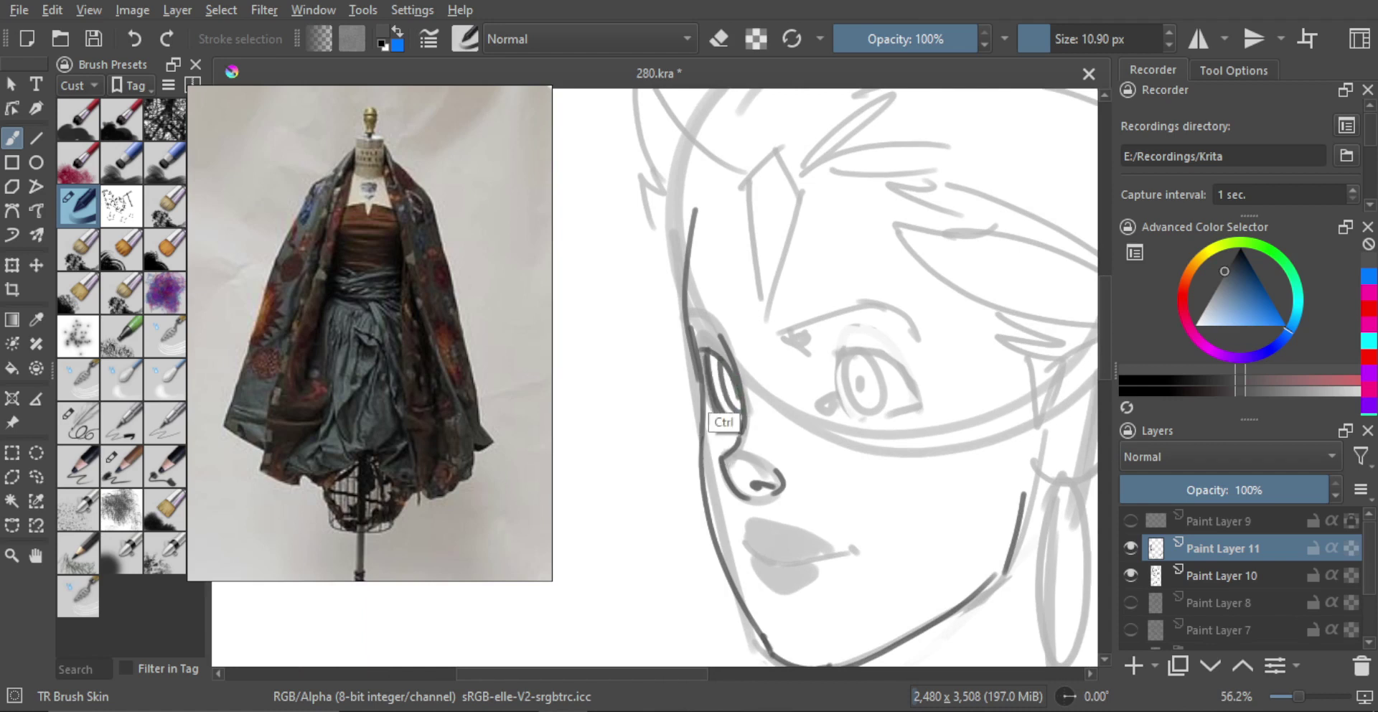
{"action": "key", "text": "ctrl+shift+z"}
{"action": "key", "text": "ctrl+z"}
{"action": "key", "text": "ctrl+z"}
{"action": "left_click_drag", "start_coordinate": [715, 360], "coordinate": [735, 414]}
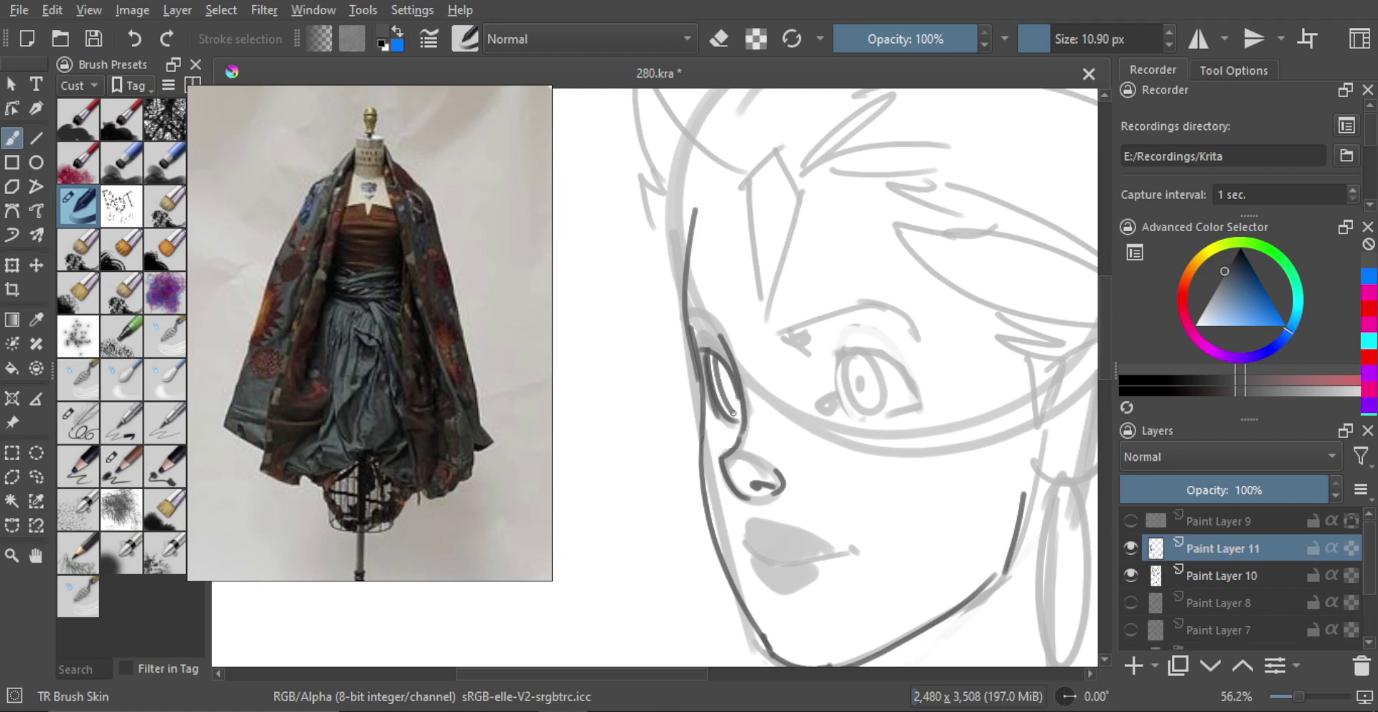
{"action": "key", "text": "ctrl+z"}
{"action": "left_click_drag", "start_coordinate": [719, 365], "coordinate": [738, 412]}
{"action": "key", "text": "ctrl+z"}
{"action": "left_click_drag", "start_coordinate": [721, 367], "coordinate": [734, 406]}
{"action": "key", "text": "ctrl+z"}
Fill in the far eyebrow, and draw the near eyebrow with a thick inner end and an arched, tapering line.
{"action": "left_click_drag", "start_coordinate": [691, 326], "coordinate": [724, 346]}
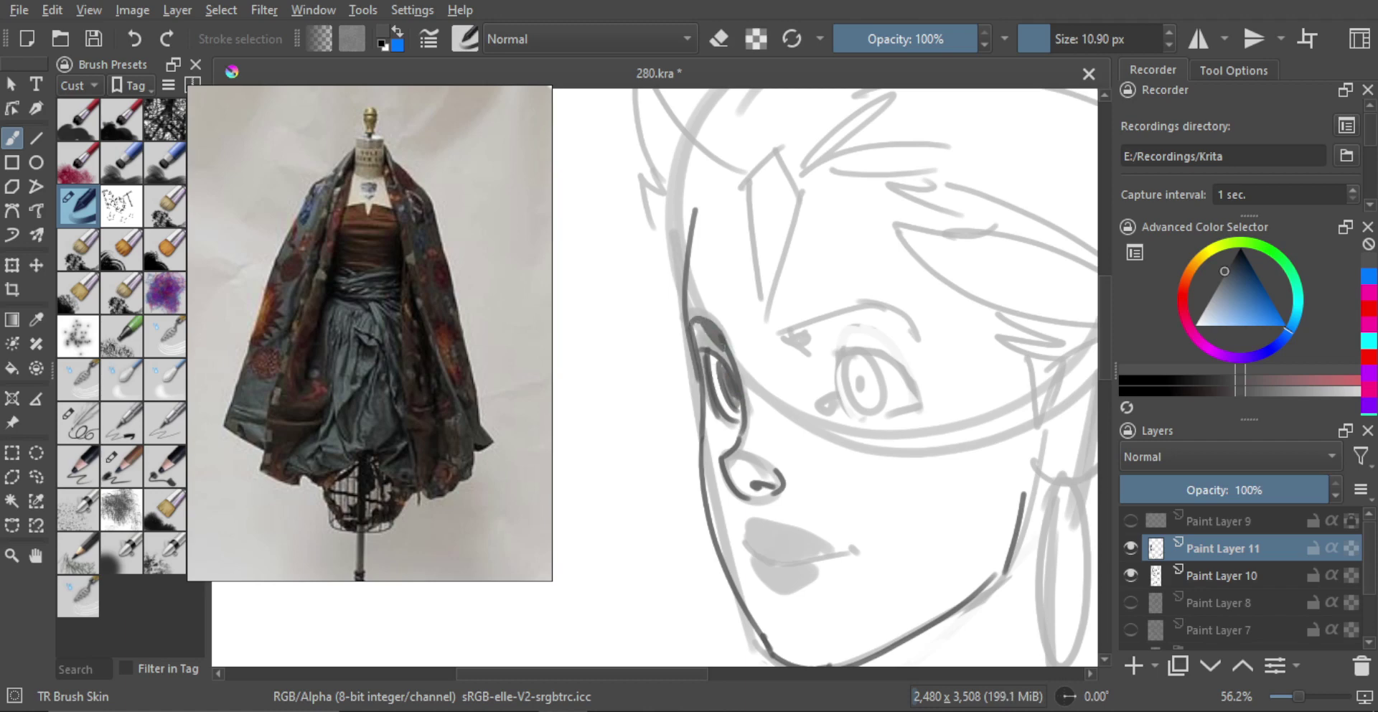
{"action": "scroll", "coordinate": [742, 335], "scroll_direction": "down", "scroll_amount": 3}
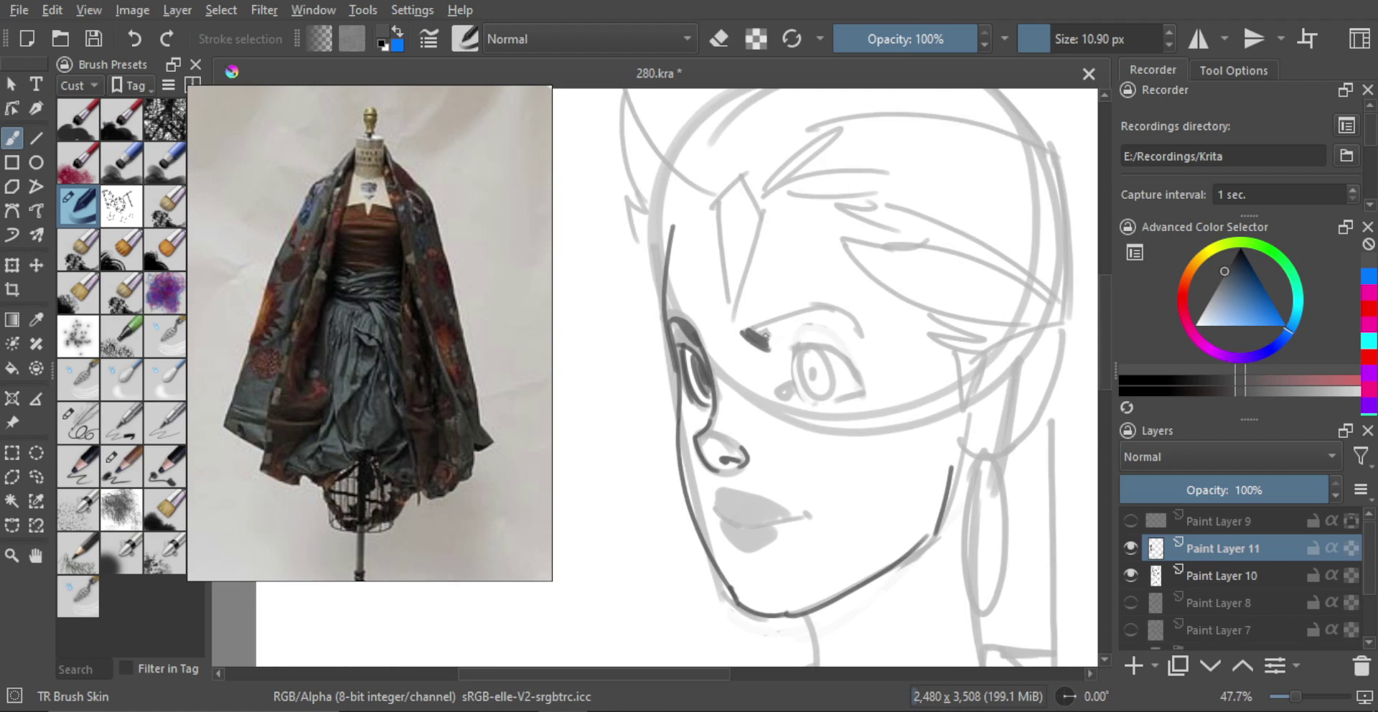
{"action": "left_click_drag", "start_coordinate": [761, 333], "coordinate": [841, 317]}
{"action": "key", "text": "ctrl+z"}
{"action": "key", "text": "ctrl+z"}
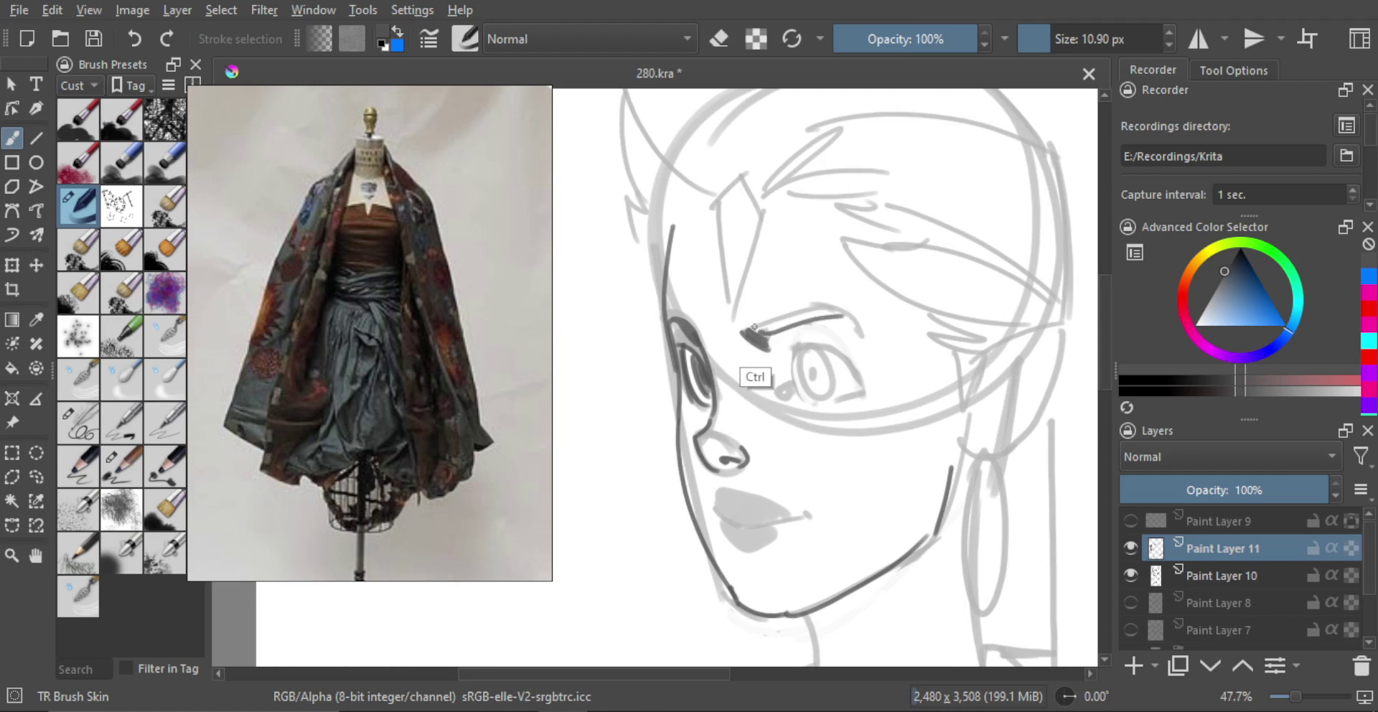
{"action": "key", "text": "ctrl+z"}
{"action": "left_click_drag", "start_coordinate": [739, 327], "coordinate": [846, 306]}
{"action": "left_click_drag", "start_coordinate": [750, 331], "coordinate": [861, 319]}
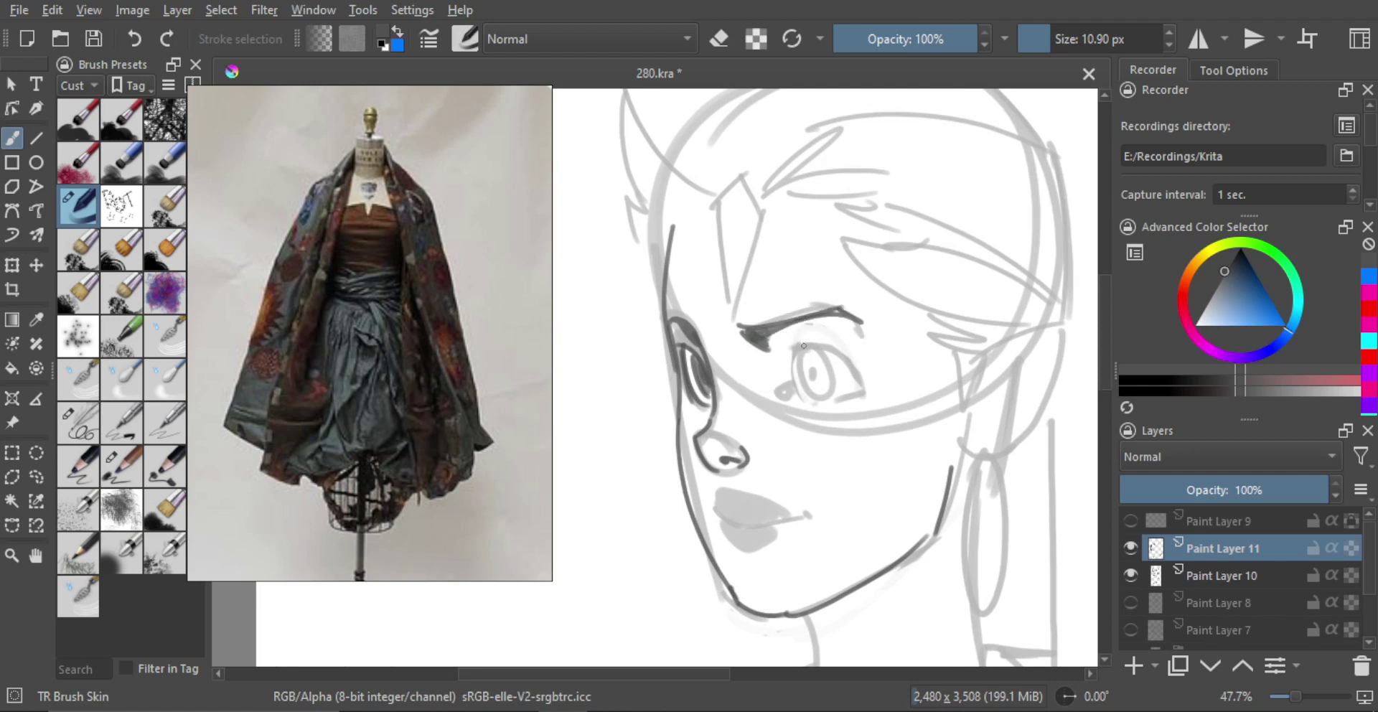
Try to draw the near eye's inner edge, checking it against the front-view sketch on Paint Layer 8.
{"action": "scroll", "coordinate": [804, 345], "scroll_direction": "up", "scroll_amount": 1}
{"action": "mouse_move", "coordinate": [792, 391]}
{"action": "left_mouse_down"}
{"action": "mouse_move", "coordinate": [807, 374]}
{"action": "mouse_move", "coordinate": [829, 402]}
{"action": "left_mouse_up"}
{"action": "key", "text": "ctrl+z"}
{"action": "key", "text": "ctrl+z"}
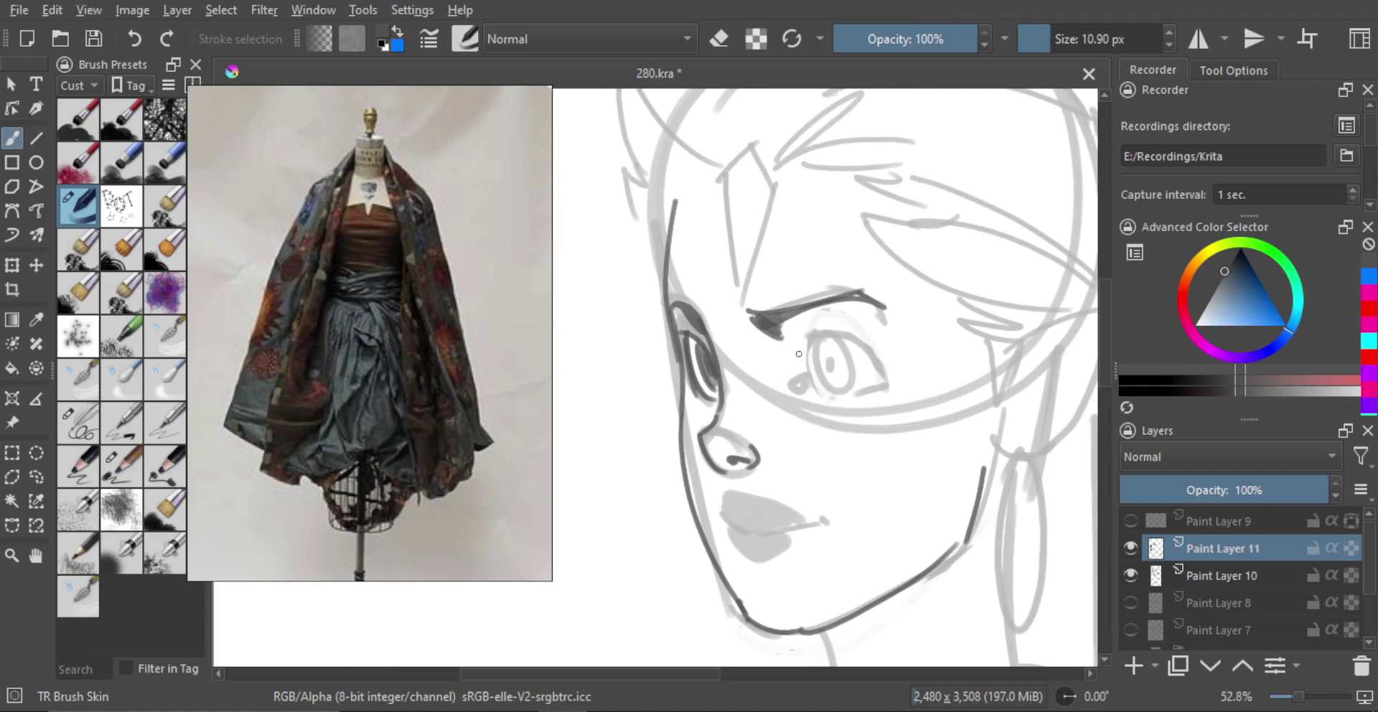
{"action": "left_click_drag", "start_coordinate": [799, 355], "coordinate": [826, 404]}
{"action": "key", "text": "m"}
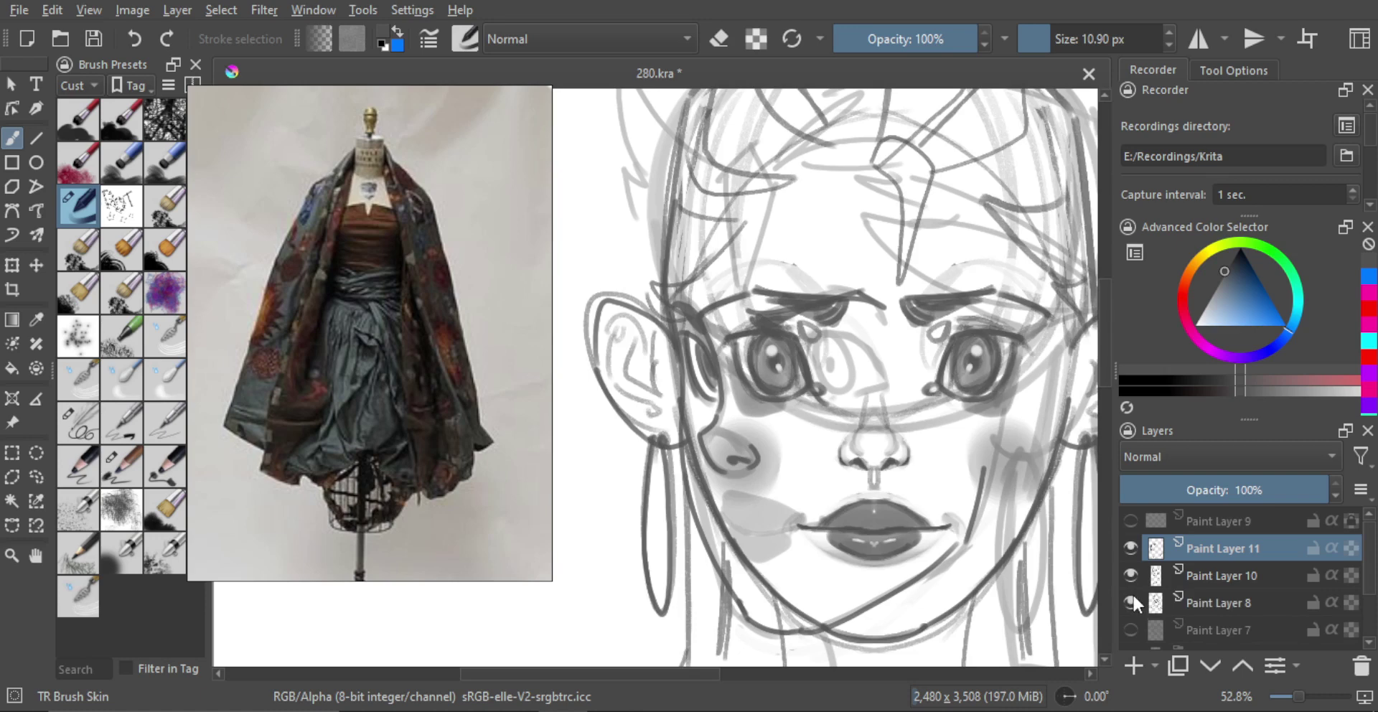
{"action": "key", "text": "m"}
{"action": "key", "text": "ctrl+z"}
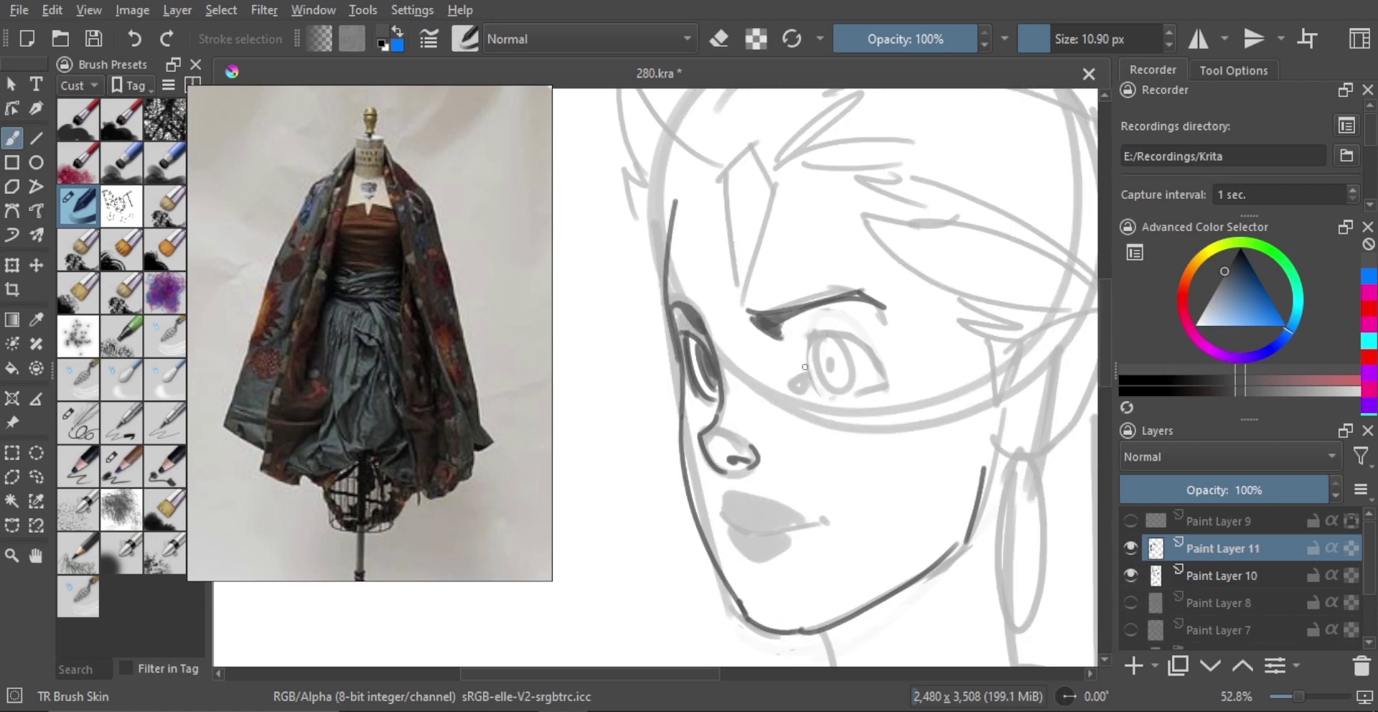
{"action": "key", "text": "ctrl+z"}
Draw the near eye's curved upper lid, inner edge and tear duct.
{"action": "mouse_move", "coordinate": [801, 351]}
{"action": "left_mouse_down"}
{"action": "mouse_move", "coordinate": [825, 405]}
{"action": "mouse_move", "coordinate": [783, 355]}
{"action": "left_mouse_up"}
{"action": "key", "text": "ctrl+z"}
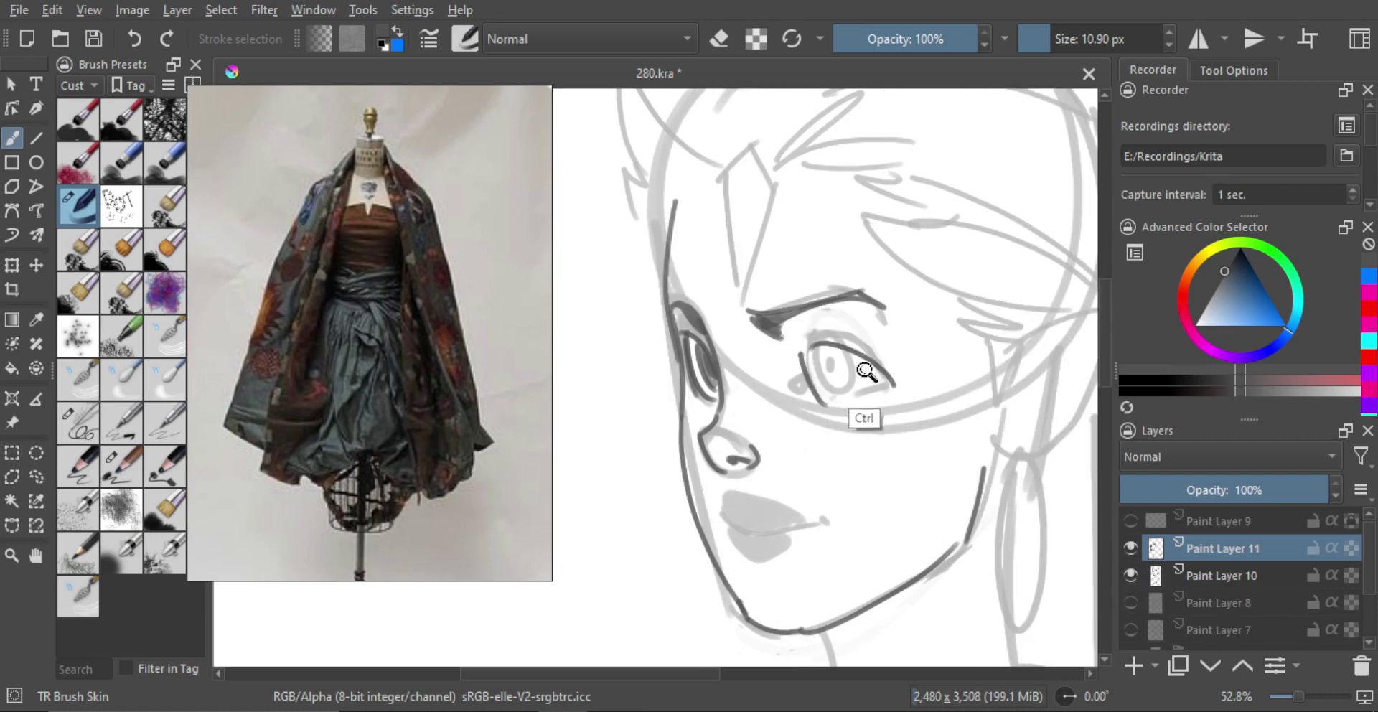
{"action": "key", "text": "ctrl+z"}
{"action": "left_click_drag", "start_coordinate": [887, 388], "coordinate": [781, 355]}
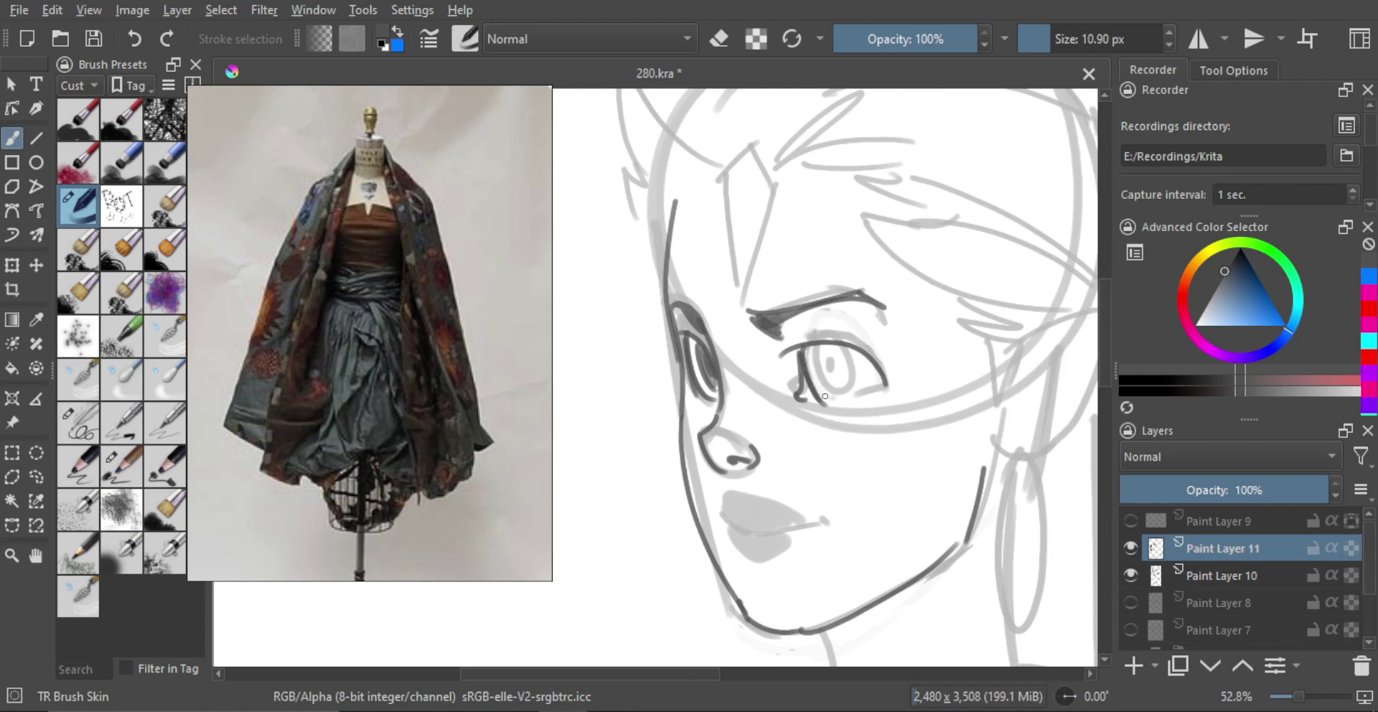
{"action": "key", "text": "ctrl+z"}
{"action": "left_click_drag", "start_coordinate": [811, 399], "coordinate": [879, 392]}
{"action": "key", "text": "ctrl+z"}
Draw the near eye's iris and pupil, and shade the iris gray.
{"action": "mouse_move", "coordinate": [814, 349]}
{"action": "left_mouse_down"}
{"action": "mouse_move", "coordinate": [845, 394]}
{"action": "mouse_move", "coordinate": [855, 357]}
{"action": "mouse_move", "coordinate": [826, 346]}
{"action": "mouse_move", "coordinate": [836, 375]}
{"action": "left_mouse_up"}
{"action": "key", "text": "ctrl+z"}
{"action": "left_click_drag", "start_coordinate": [832, 373], "coordinate": [840, 373], "text": "shift"}
{"action": "mouse_move", "coordinate": [821, 353]}
{"action": "left_mouse_down"}
{"action": "mouse_move", "coordinate": [838, 390]}
{"action": "mouse_move", "coordinate": [833, 356]}
{"action": "mouse_move", "coordinate": [845, 381]}
{"action": "mouse_move", "coordinate": [841, 466]}
{"action": "left_mouse_up"}
{"action": "mouse_move", "coordinate": [834, 418]}
{"action": "left_mouse_down", "text": "ctrl"}
{"action": "mouse_move", "coordinate": [872, 351]}
{"action": "mouse_move", "coordinate": [879, 398]}
{"action": "mouse_move", "coordinate": [892, 397]}
{"action": "left_mouse_up", "text": "ctrl"}
Clean up the near eye's lower edge with the eraser and draw its lower lid with a 9.78 px brush.
{"action": "scroll", "coordinate": [861, 367], "scroll_direction": "up", "scroll_amount": 3}
{"action": "key", "text": "e"}
{"action": "left_click_drag", "start_coordinate": [861, 377], "coordinate": [907, 357]}
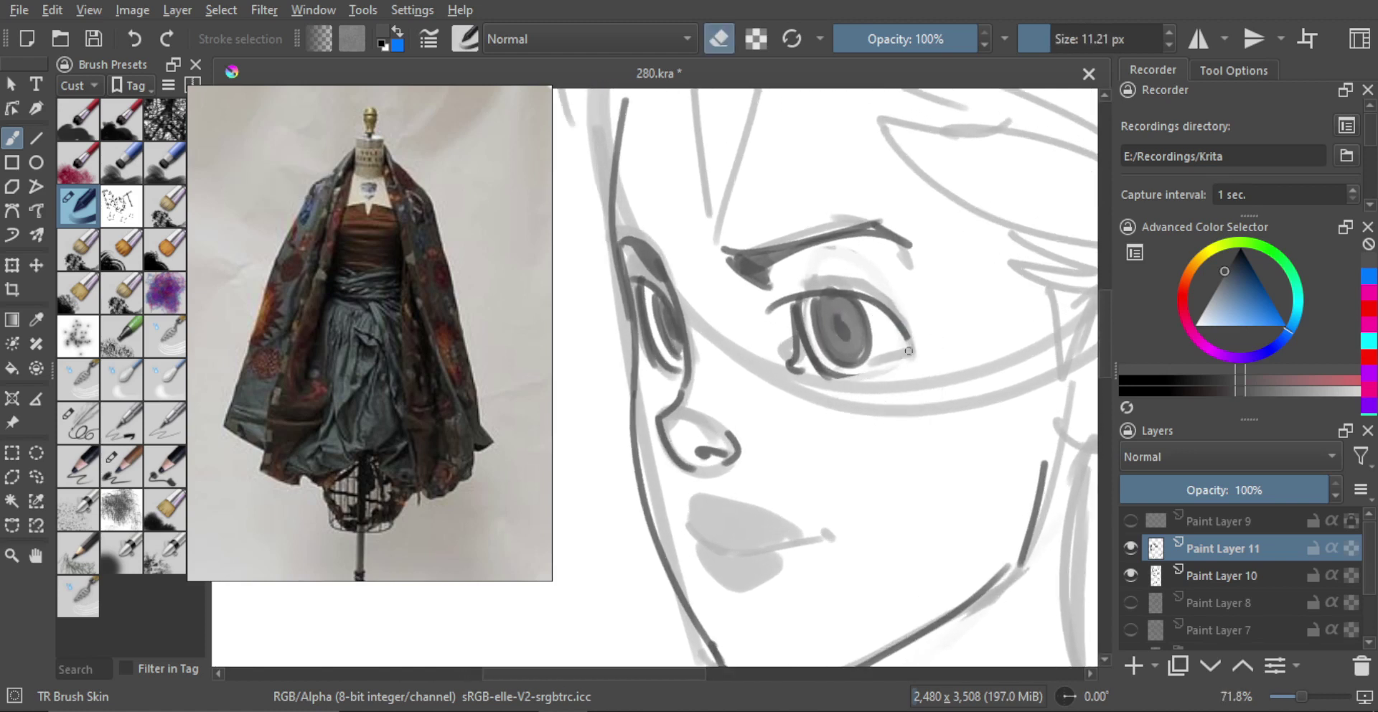
{"action": "key", "text": "e"}
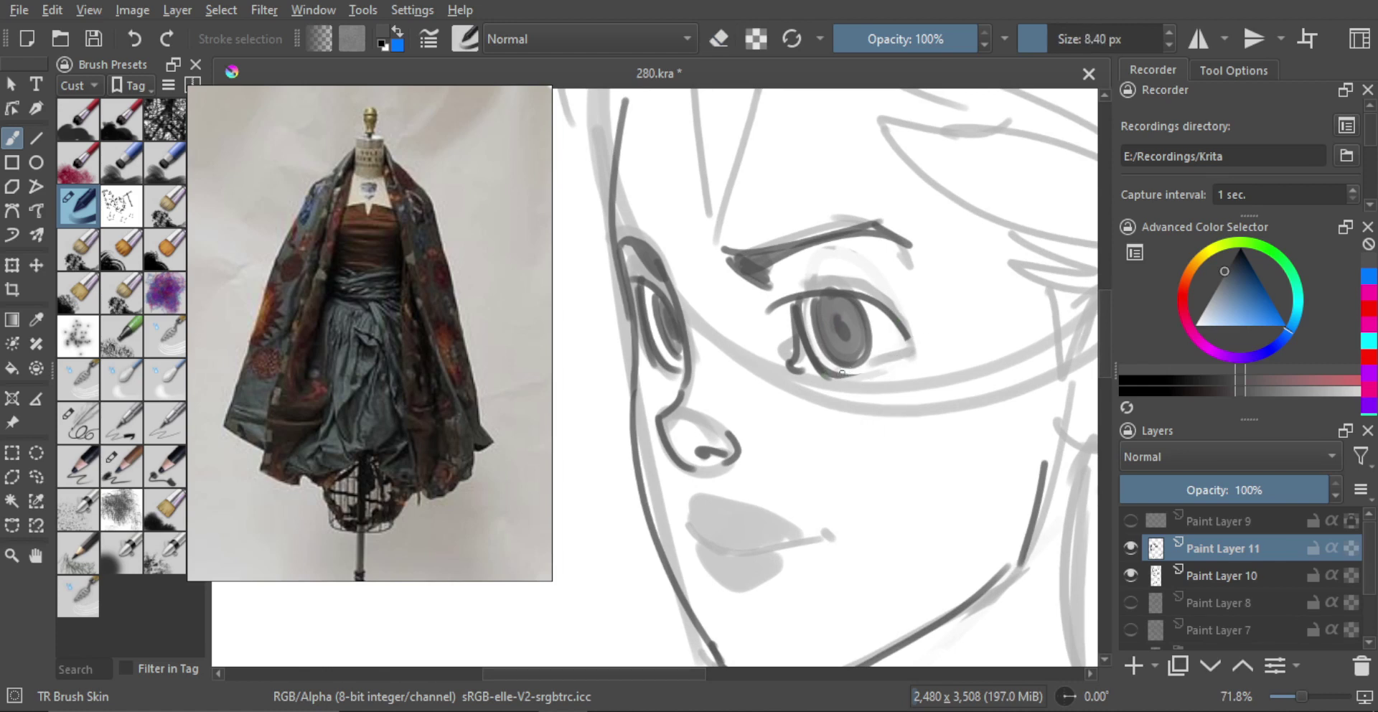
{"action": "left_click_drag", "start_coordinate": [842, 373], "coordinate": [847, 373], "text": "shift"}
{"action": "mouse_move", "coordinate": [827, 375]}
{"action": "left_mouse_down"}
{"action": "mouse_move", "coordinate": [895, 358]}
{"action": "mouse_move", "coordinate": [877, 369]}
{"action": "left_mouse_up"}
{"action": "key", "text": "ctrl+z"}
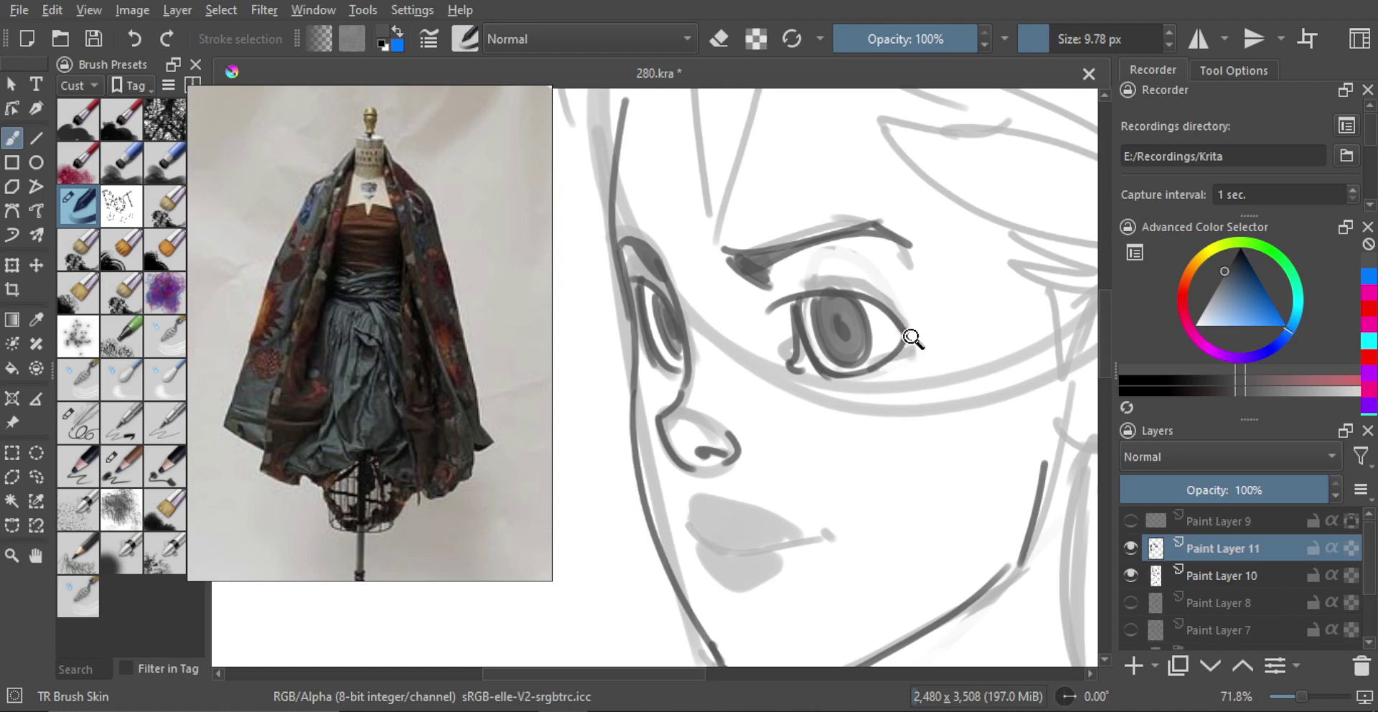
Draw the mouth line between the upper and lower lips.
{"action": "scroll", "coordinate": [843, 405], "scroll_direction": "down", "scroll_amount": 3}
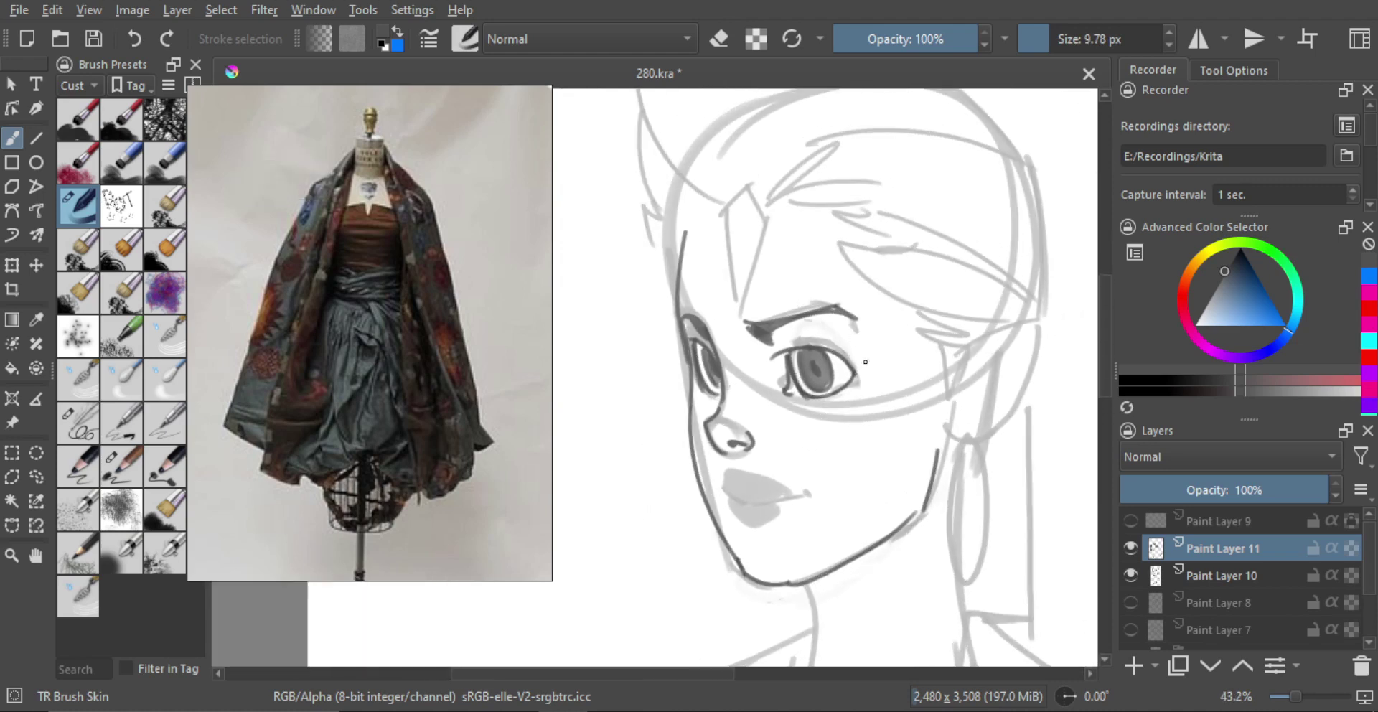
{"action": "scroll", "coordinate": [789, 473], "scroll_direction": "up", "scroll_amount": 1}
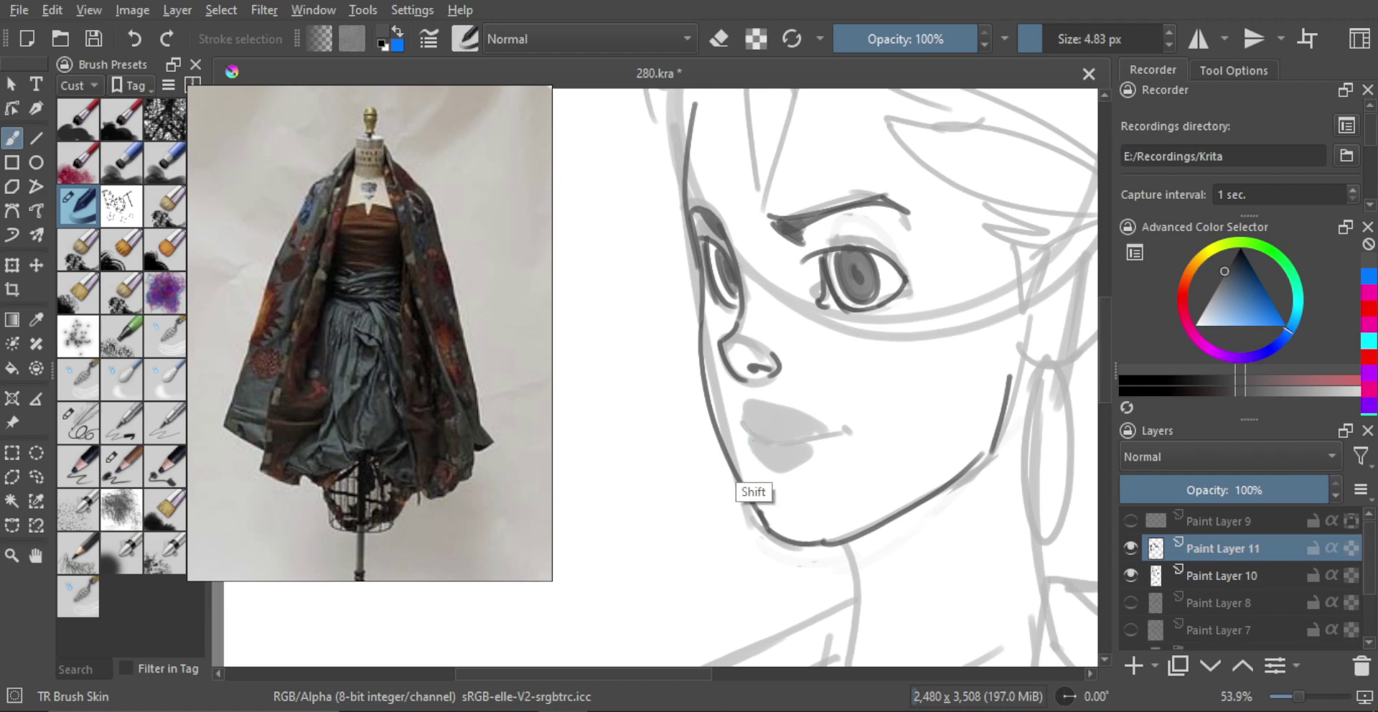
{"action": "left_click_drag", "start_coordinate": [747, 429], "coordinate": [836, 444]}
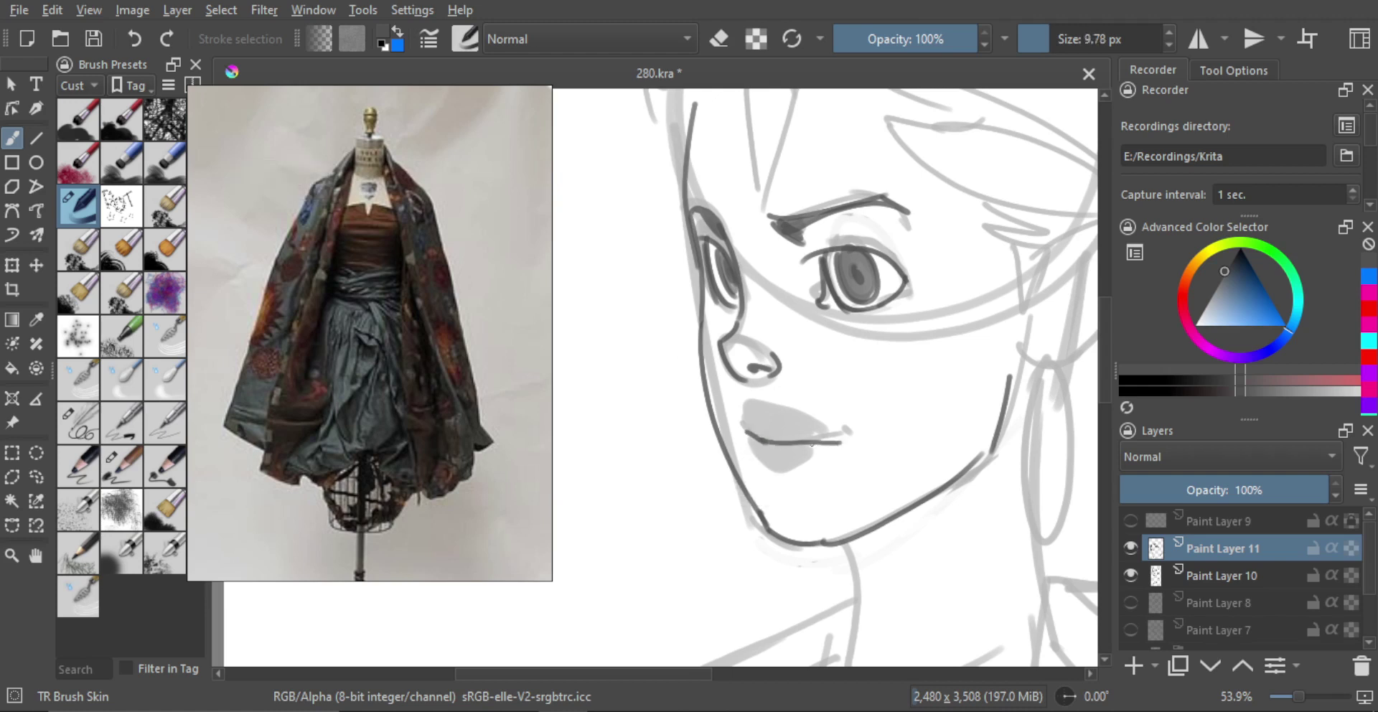
{"action": "key", "text": "ctrl+z"}
{"action": "key", "text": "ctrl+z"}
{"action": "mouse_move", "coordinate": [748, 431]}
{"action": "left_mouse_down"}
{"action": "mouse_move", "coordinate": [844, 441]}
{"action": "mouse_move", "coordinate": [851, 502]}
{"action": "left_mouse_up"}
{"action": "key", "text": "ctrl+z"}
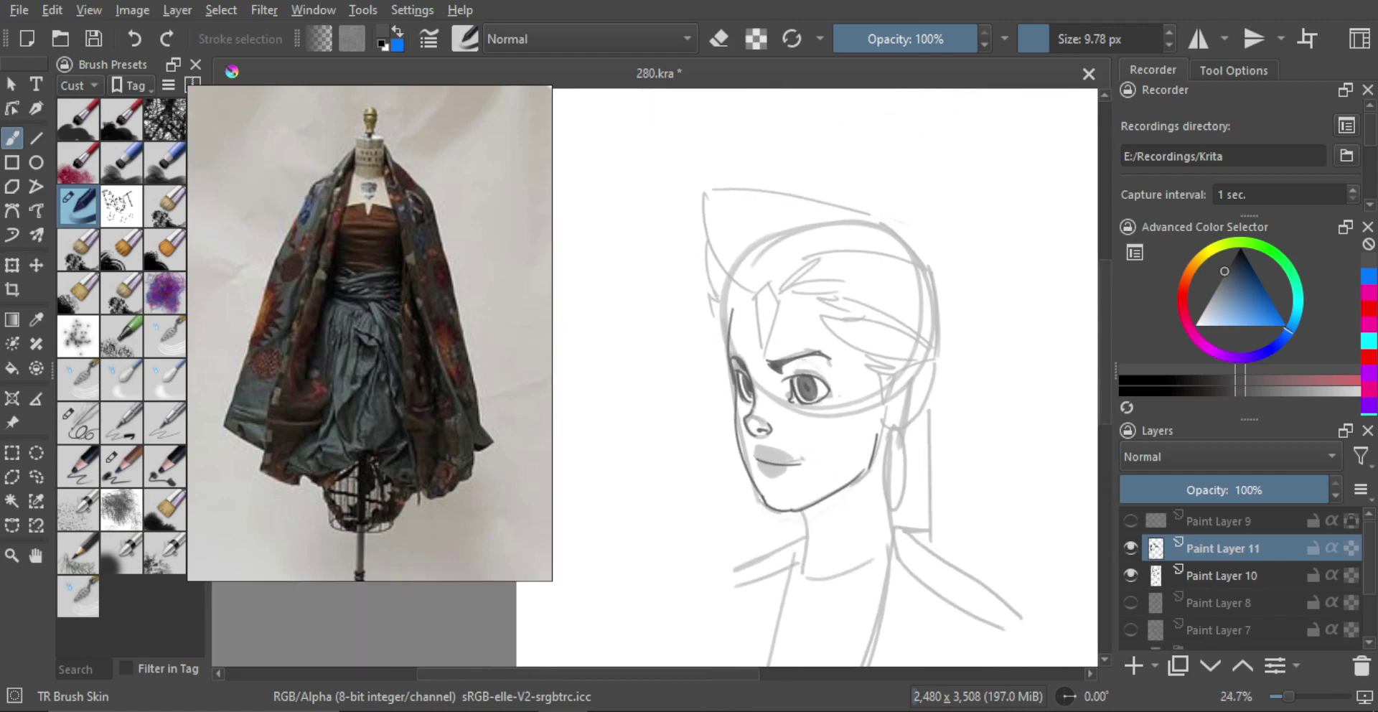
Stretch the face drawing on Paint Layer 11 slightly wider with the Transform tool.
{"action": "left_click_drag", "start_coordinate": [817, 432], "coordinate": [816, 420]}
{"action": "key", "text": "ctrl+t"}
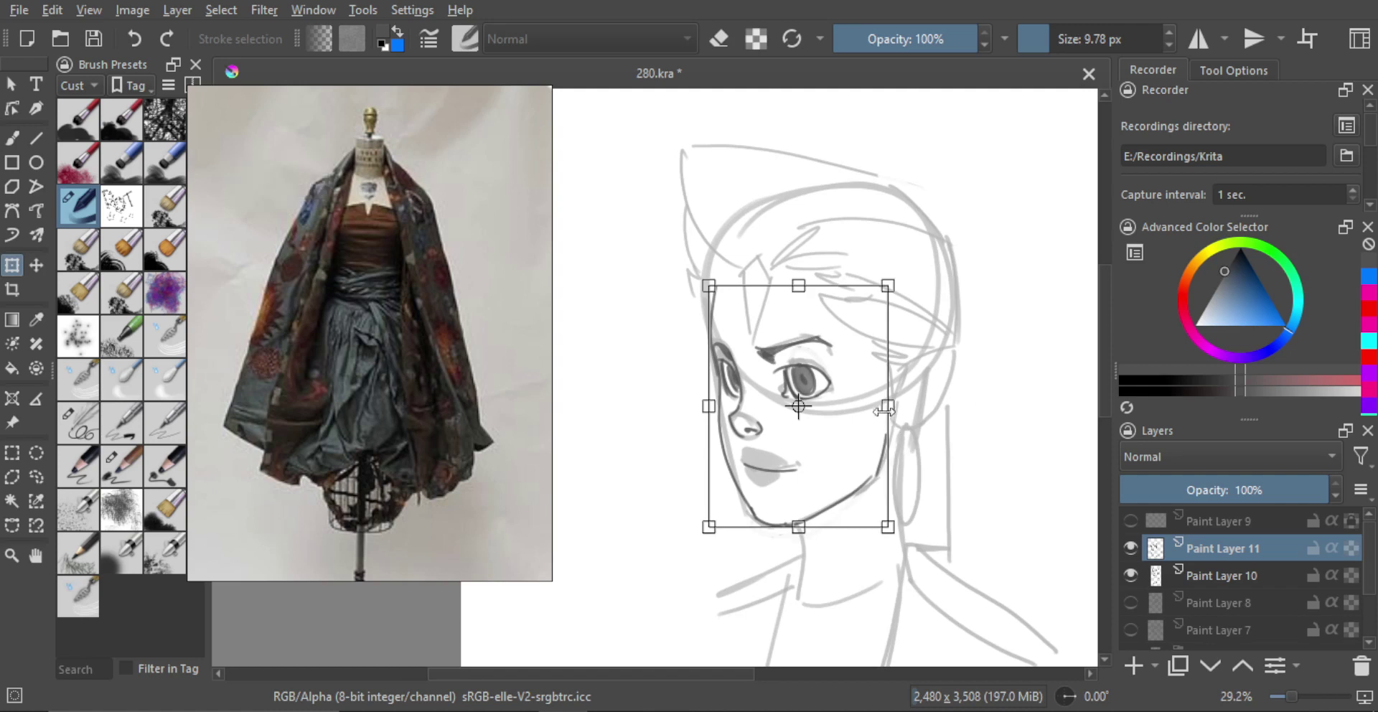
{"action": "left_click_drag", "start_coordinate": [896, 409], "coordinate": [902, 409]}
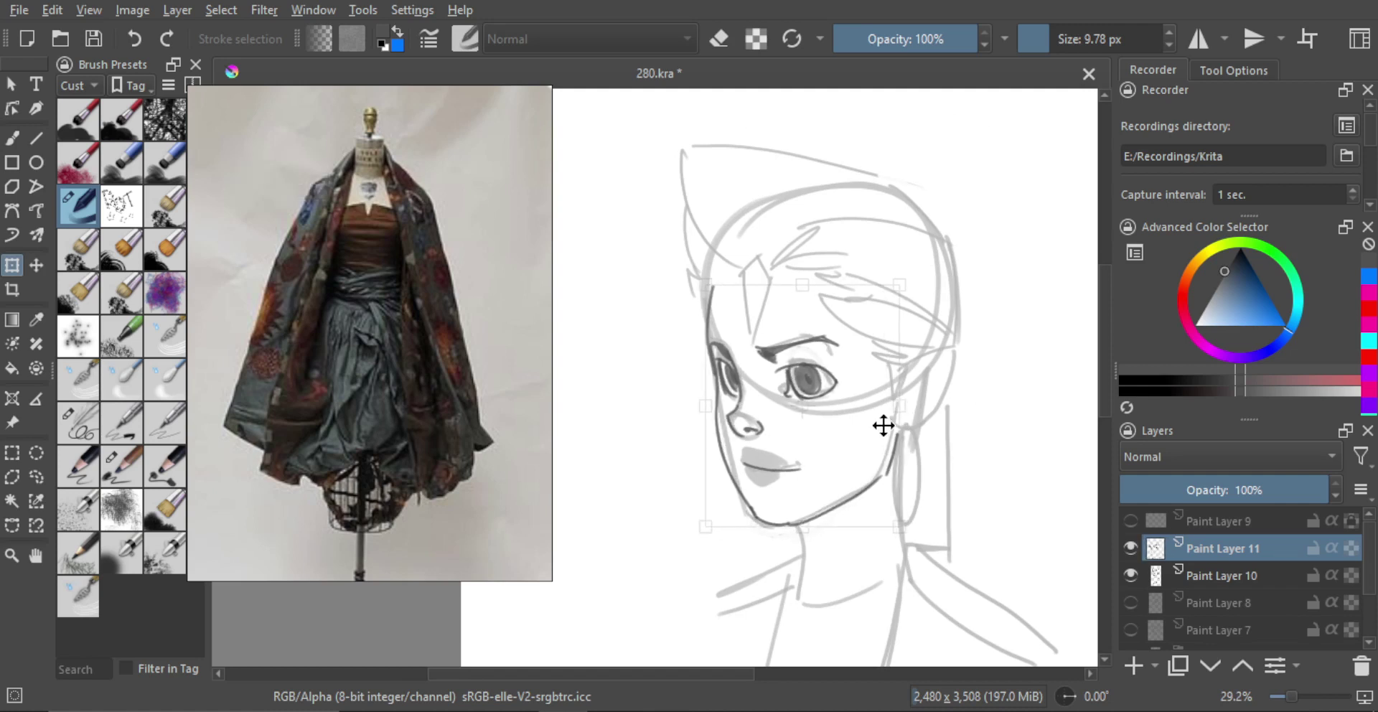
{"action": "key", "text": "b"}
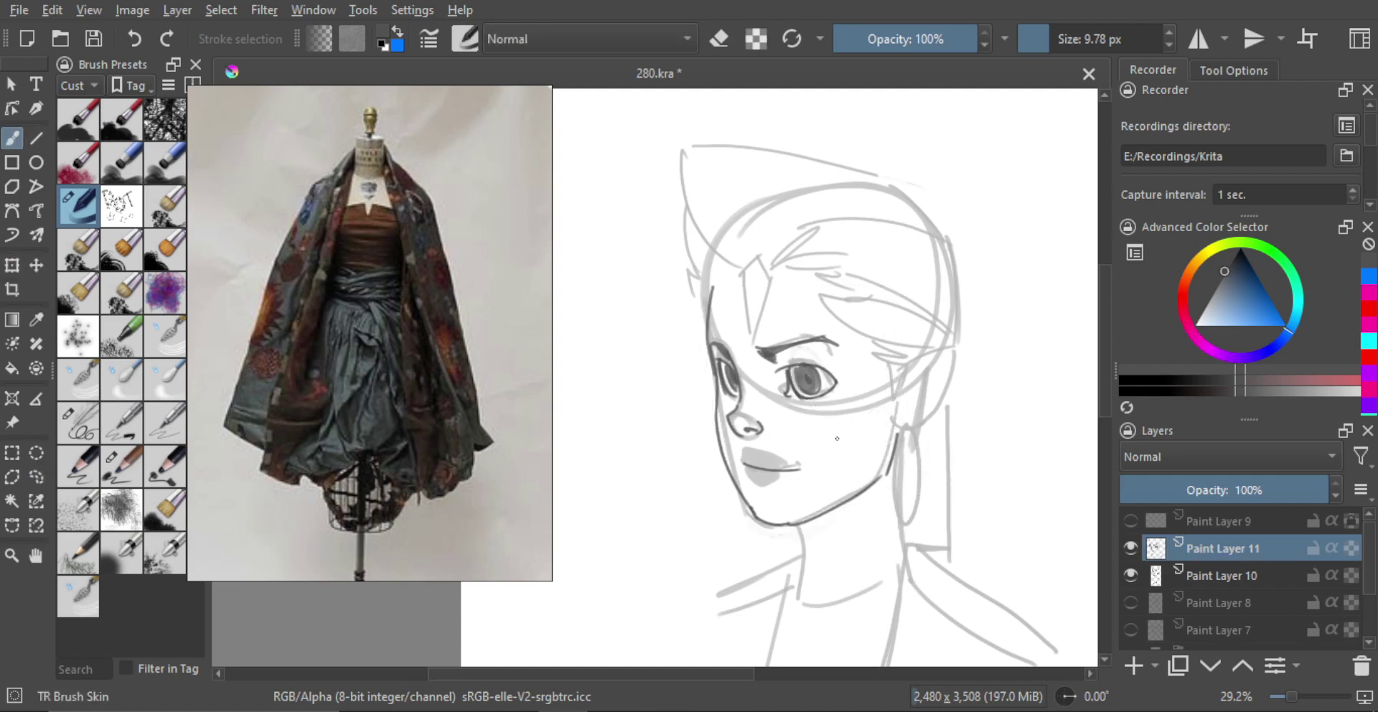
Draw the curved corner at the near end of the mouth line.
{"action": "mouse_move", "coordinate": [916, 467]}
{"action": "left_mouse_down"}
{"action": "mouse_move", "coordinate": [789, 404]}
{"action": "mouse_move", "coordinate": [802, 350]}
{"action": "left_mouse_up"}
{"action": "left_click_drag", "start_coordinate": [801, 350], "coordinate": [801, 323]}
{"action": "left_click_drag", "start_coordinate": [809, 428], "coordinate": [819, 429]}
{"action": "left_click_drag", "start_coordinate": [818, 433], "coordinate": [825, 446]}
{"action": "key", "text": "ctrl+z"}
Fade the mouth line and its corner with a 21.92 px eraser and show the guide lines on Paint Layer 9.
{"action": "key", "text": "e"}
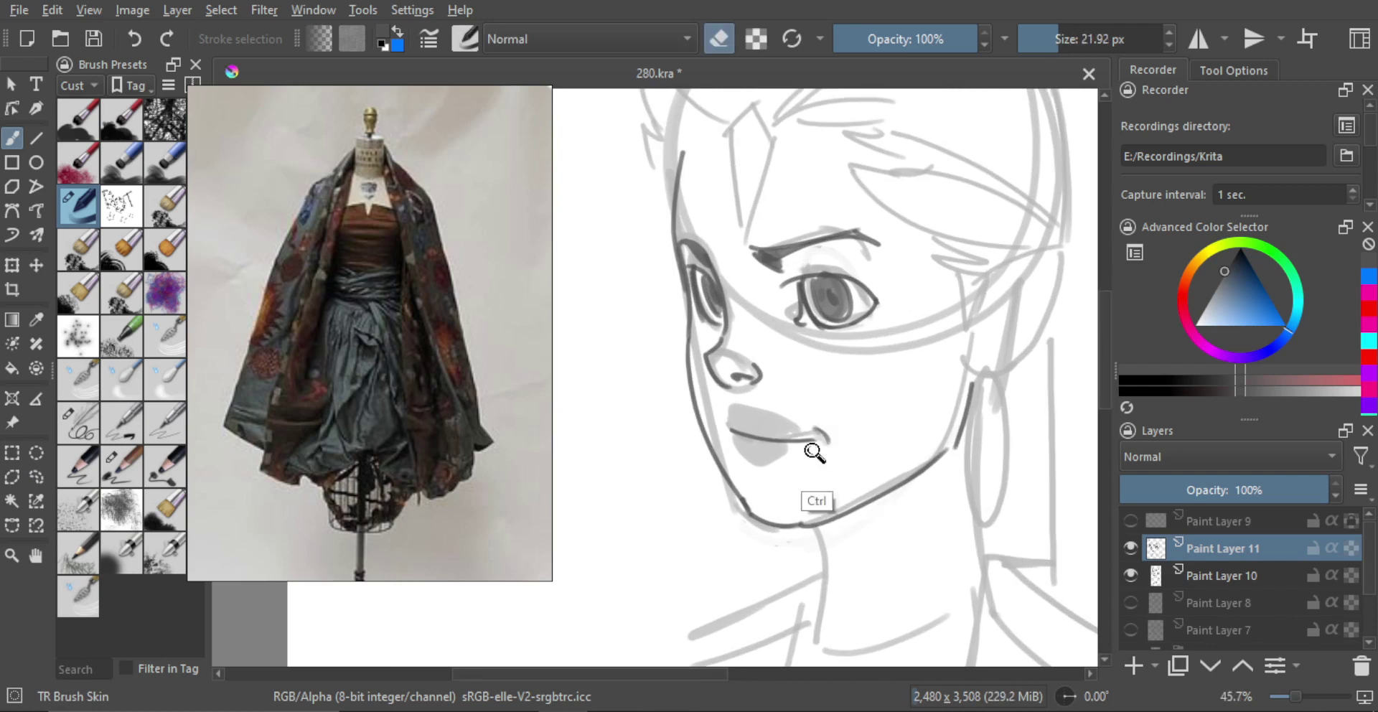
{"action": "left_click_drag", "start_coordinate": [731, 431], "coordinate": [832, 438]}
{"action": "left_click", "coordinate": [1130, 520]}
{"action": "scroll", "coordinate": [830, 391], "scroll_direction": "up", "scroll_amount": 3}
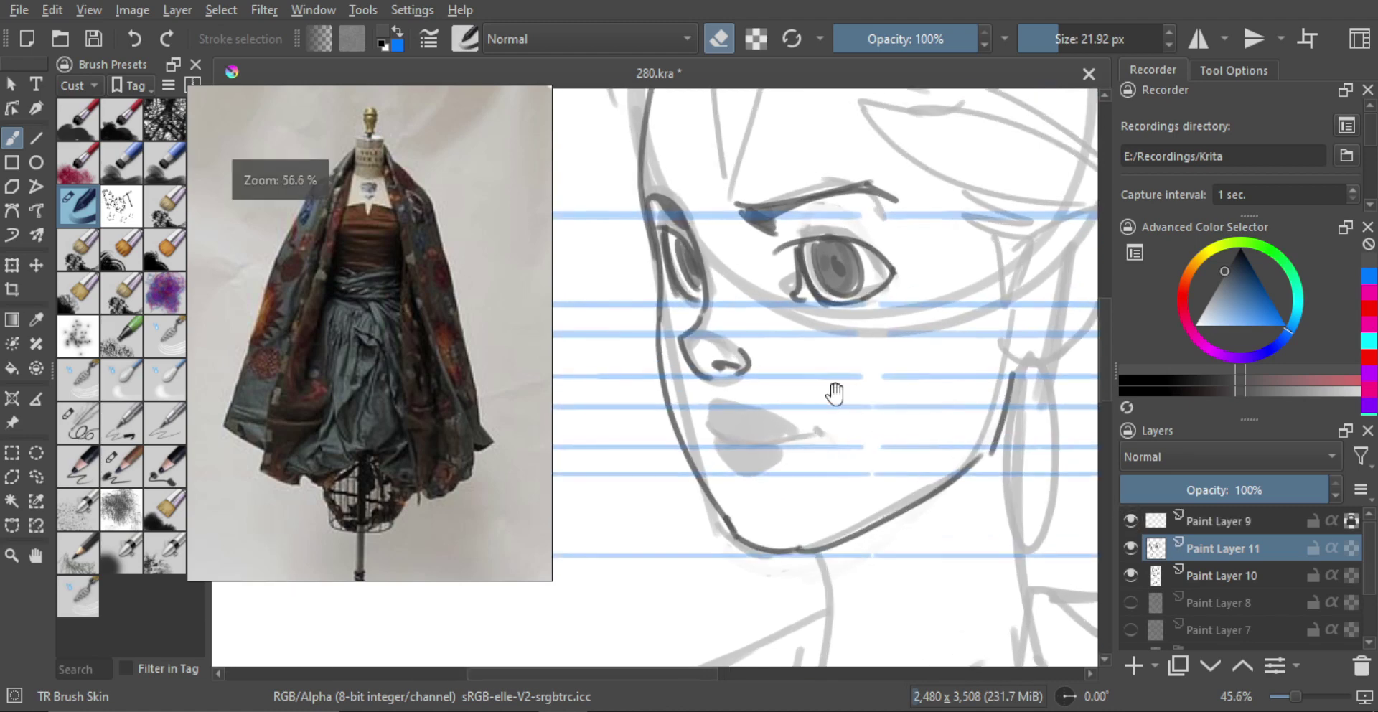
Redraw the mouth's near corner as a small dark curve with a 9.38 px brush.
{"action": "key", "text": "e"}
{"action": "left_click_drag", "start_coordinate": [860, 440], "coordinate": [855, 441], "text": "shift"}
{"action": "left_click_drag", "start_coordinate": [854, 432], "coordinate": [857, 449]}
{"action": "key", "text": "ctrl+z"}
{"action": "key", "text": "ctrl+z"}
{"action": "key", "text": "e"}
{"action": "key", "text": "ctrl+z"}
{"action": "mouse_move", "coordinate": [819, 448]}
{"action": "left_mouse_down", "text": "shift"}
{"action": "mouse_move", "coordinate": [753, 446]}
{"action": "mouse_move", "coordinate": [843, 441]}
{"action": "mouse_move", "coordinate": [745, 429]}
{"action": "left_mouse_up", "text": "shift"}
{"action": "key", "text": "e"}
{"action": "key", "text": "ctrl+z"}
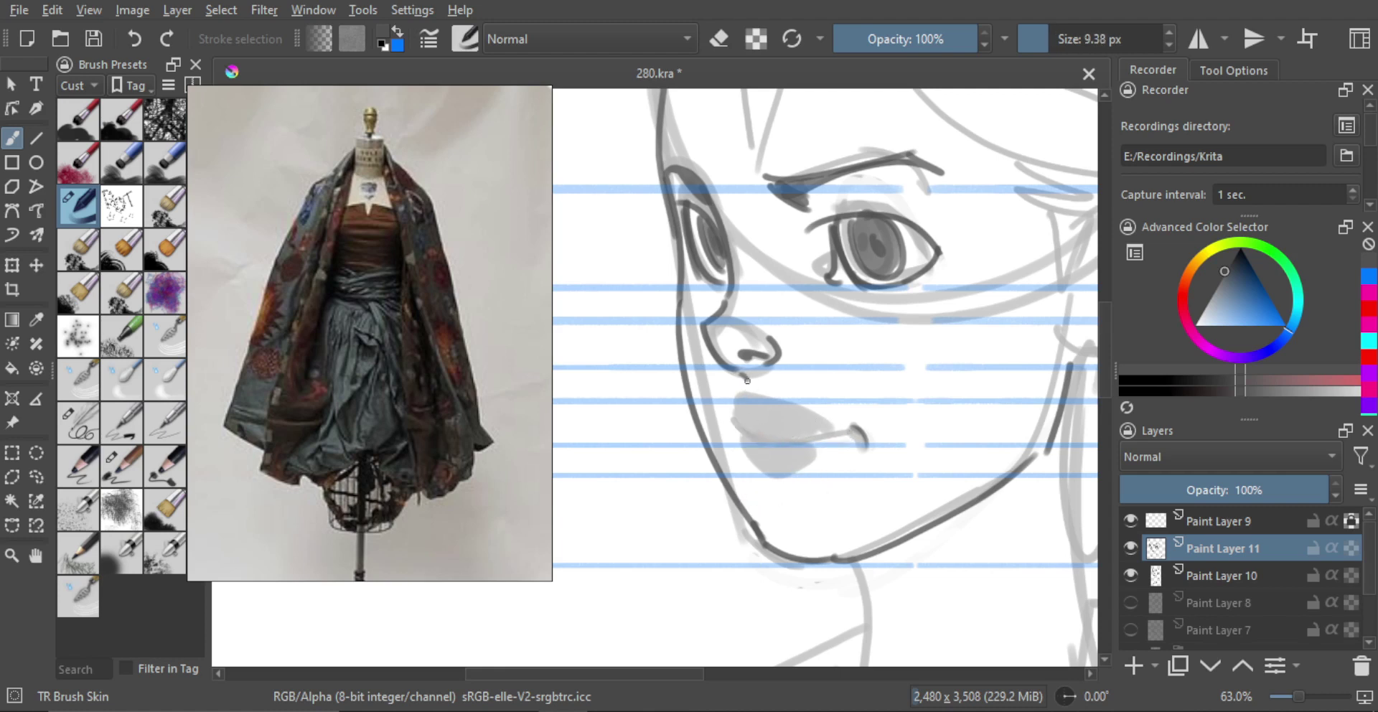
Redraw the line between the lips, add the groove under the nose and outline the upper lip.
{"action": "mouse_move", "coordinate": [772, 443]}
{"action": "left_mouse_down"}
{"action": "mouse_move", "coordinate": [854, 438]}
{"action": "mouse_move", "coordinate": [787, 402]}
{"action": "mouse_move", "coordinate": [747, 434]}
{"action": "left_mouse_up"}
{"action": "key", "text": "ctrl+z"}
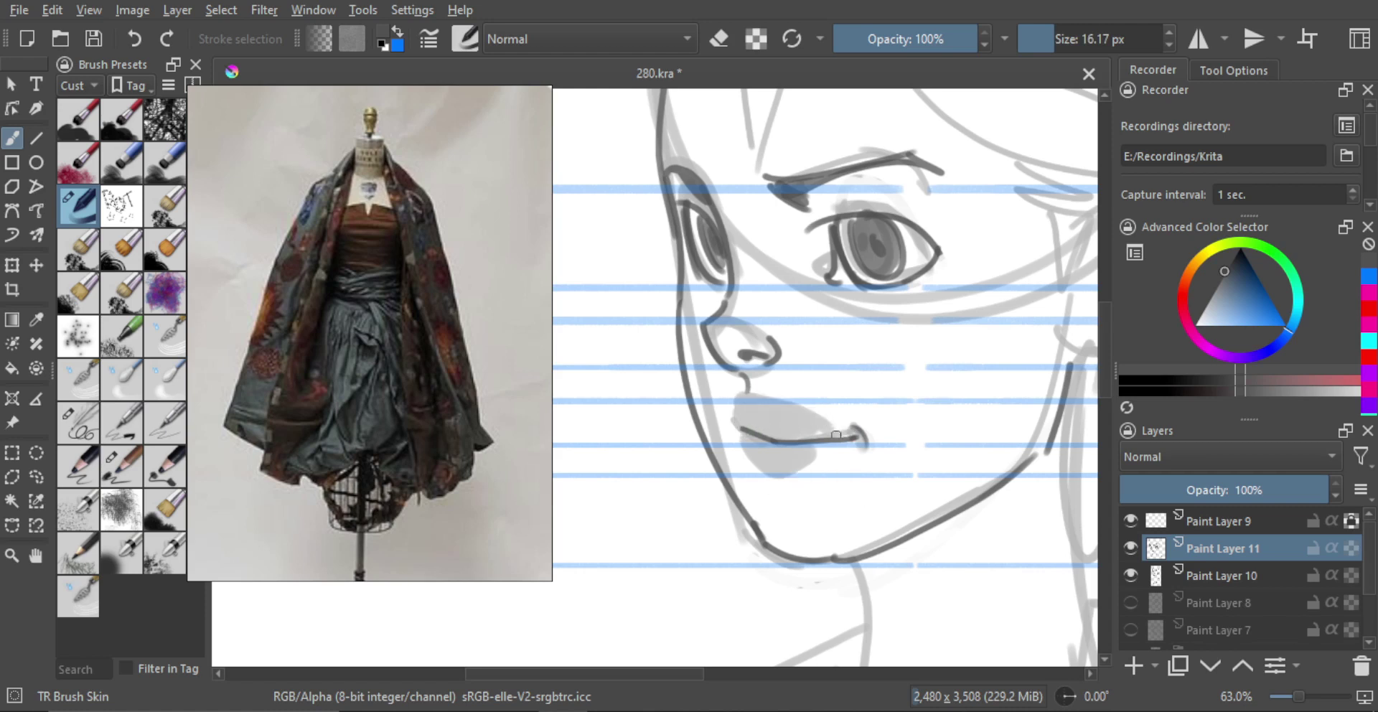
{"action": "mouse_move", "coordinate": [839, 436]}
{"action": "left_mouse_down"}
{"action": "mouse_move", "coordinate": [751, 397]}
{"action": "mouse_move", "coordinate": [753, 441]}
{"action": "mouse_move", "coordinate": [814, 434]}
{"action": "mouse_move", "coordinate": [742, 414]}
{"action": "mouse_move", "coordinate": [751, 401]}
{"action": "mouse_move", "coordinate": [833, 439]}
{"action": "left_mouse_up"}
{"action": "key", "text": "ctrl+z"}
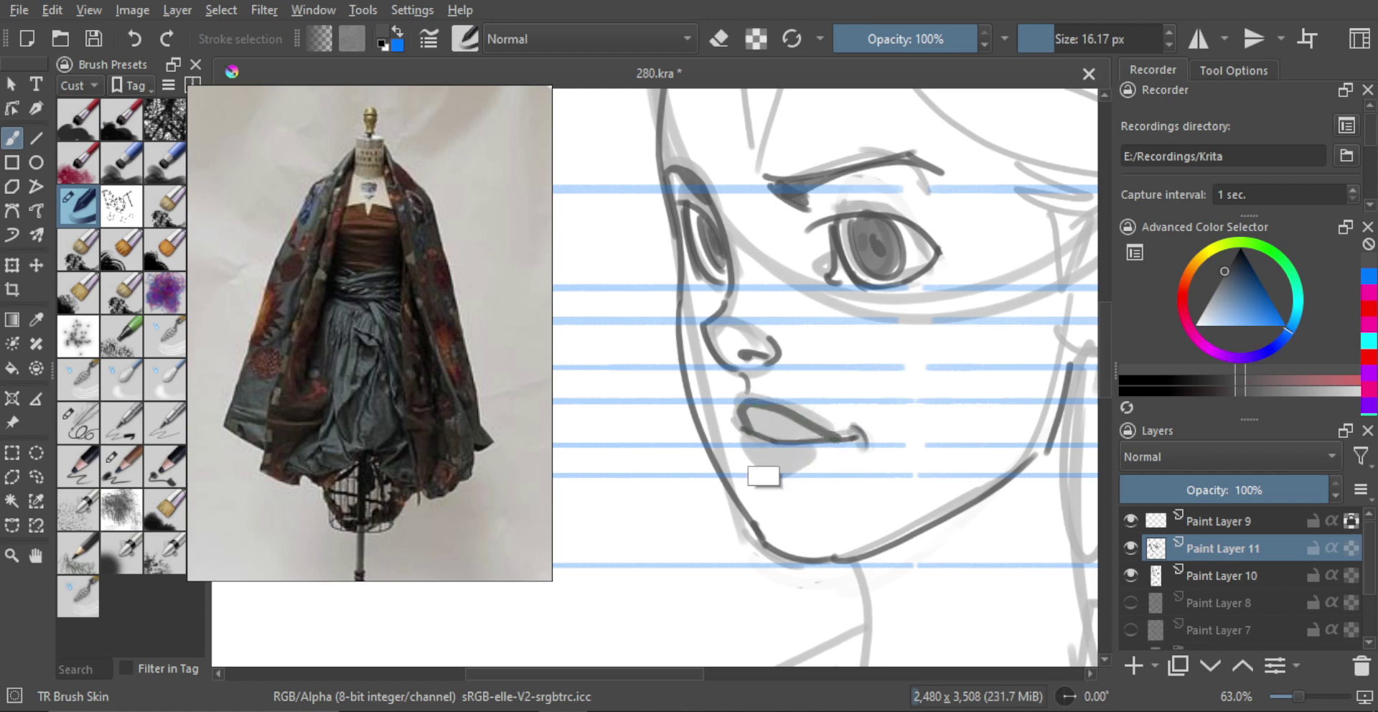
Fill both lips with dark gray, using a 30.94 px brush.
{"action": "key", "text": "ctrl+z"}
{"action": "mouse_move", "coordinate": [746, 430]}
{"action": "left_mouse_down"}
{"action": "mouse_move", "coordinate": [761, 402]}
{"action": "mouse_move", "coordinate": [839, 436]}
{"action": "mouse_move", "coordinate": [747, 462]}
{"action": "mouse_move", "coordinate": [785, 469]}
{"action": "mouse_move", "coordinate": [834, 451]}
{"action": "mouse_move", "coordinate": [783, 431]}
{"action": "left_mouse_up"}
{"action": "key", "text": "ctrl+z"}
{"action": "mouse_move", "coordinate": [777, 429]}
{"action": "left_mouse_down"}
{"action": "mouse_move", "coordinate": [758, 435]}
{"action": "mouse_move", "coordinate": [762, 460]}
{"action": "mouse_move", "coordinate": [814, 455]}
{"action": "mouse_move", "coordinate": [799, 449]}
{"action": "mouse_move", "coordinate": [818, 513]}
{"action": "left_mouse_up"}
{"action": "key", "text": "ctrl+z"}
{"action": "left_click_drag", "start_coordinate": [841, 463], "coordinate": [865, 424], "text": "ctrl"}
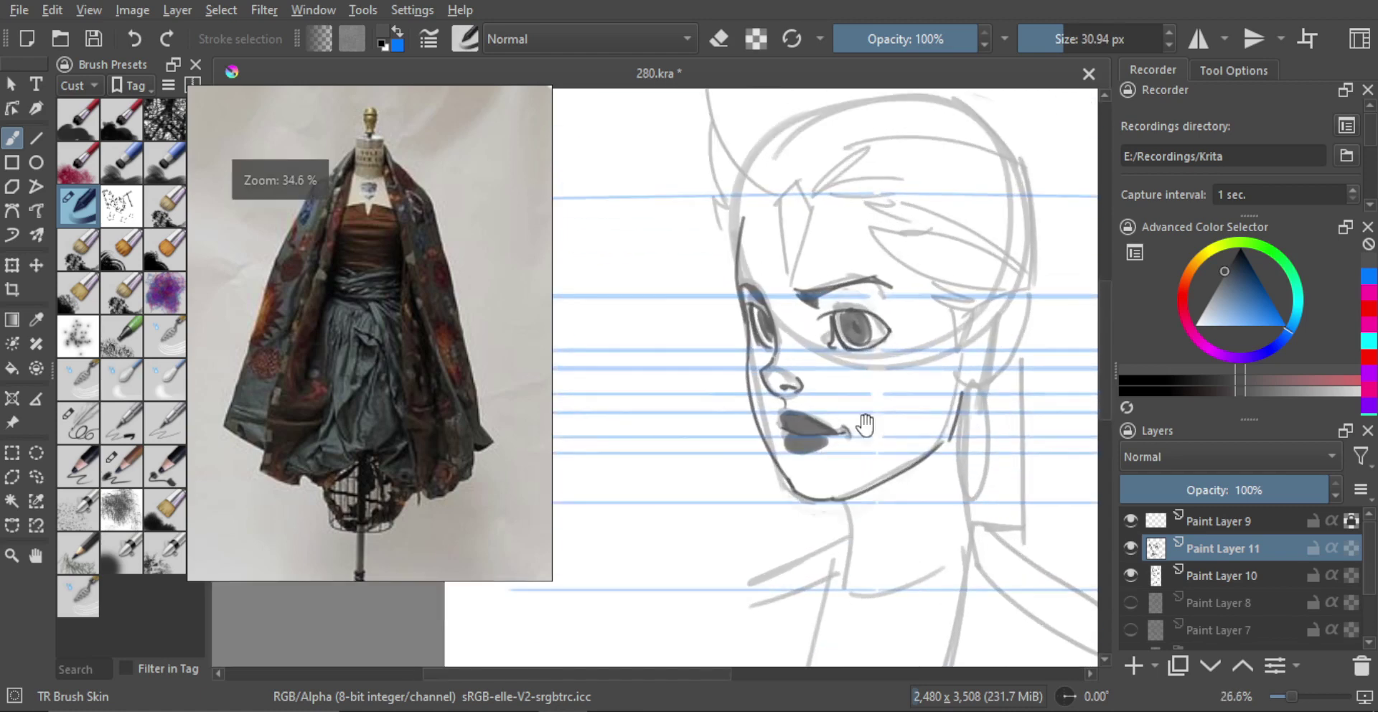
Compare the turned face with the front view by briefly showing Paint Layer 8.
{"action": "scroll", "coordinate": [861, 406], "scroll_direction": "down", "scroll_amount": 2}
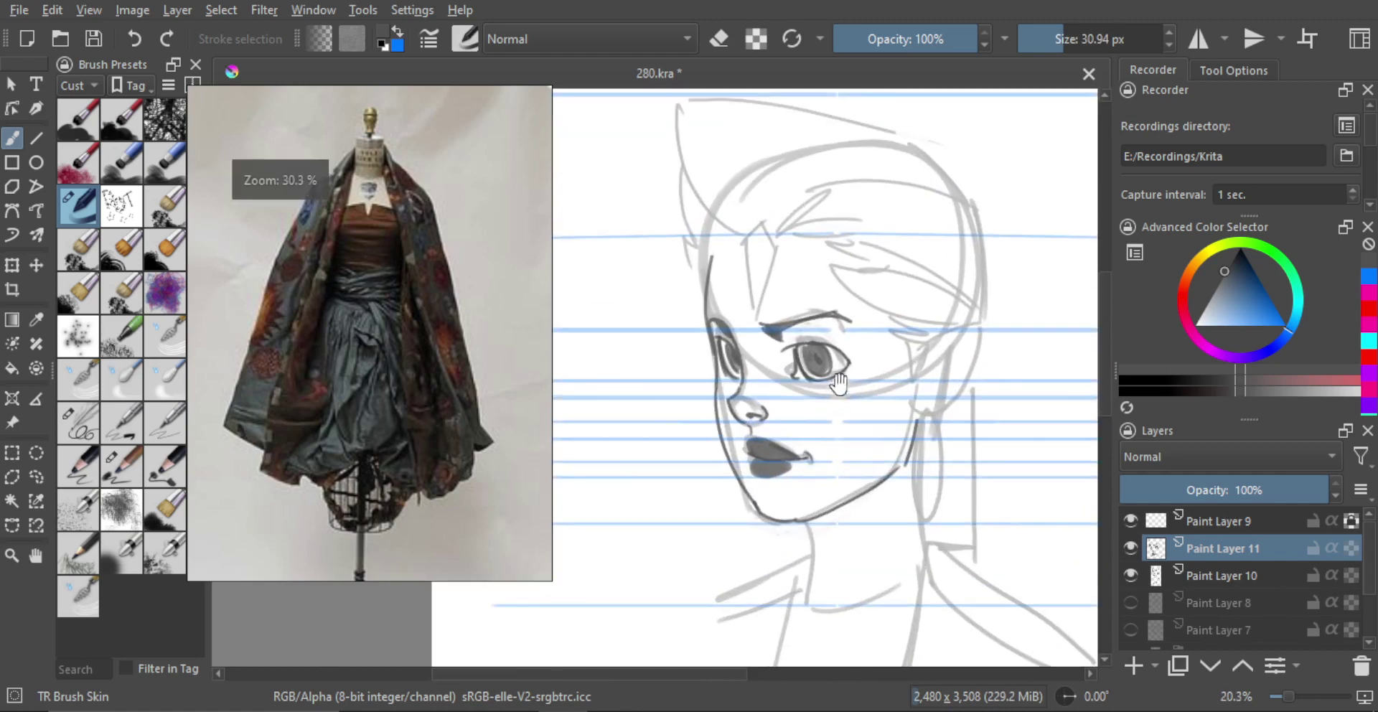
{"action": "left_click", "coordinate": [1129, 603]}
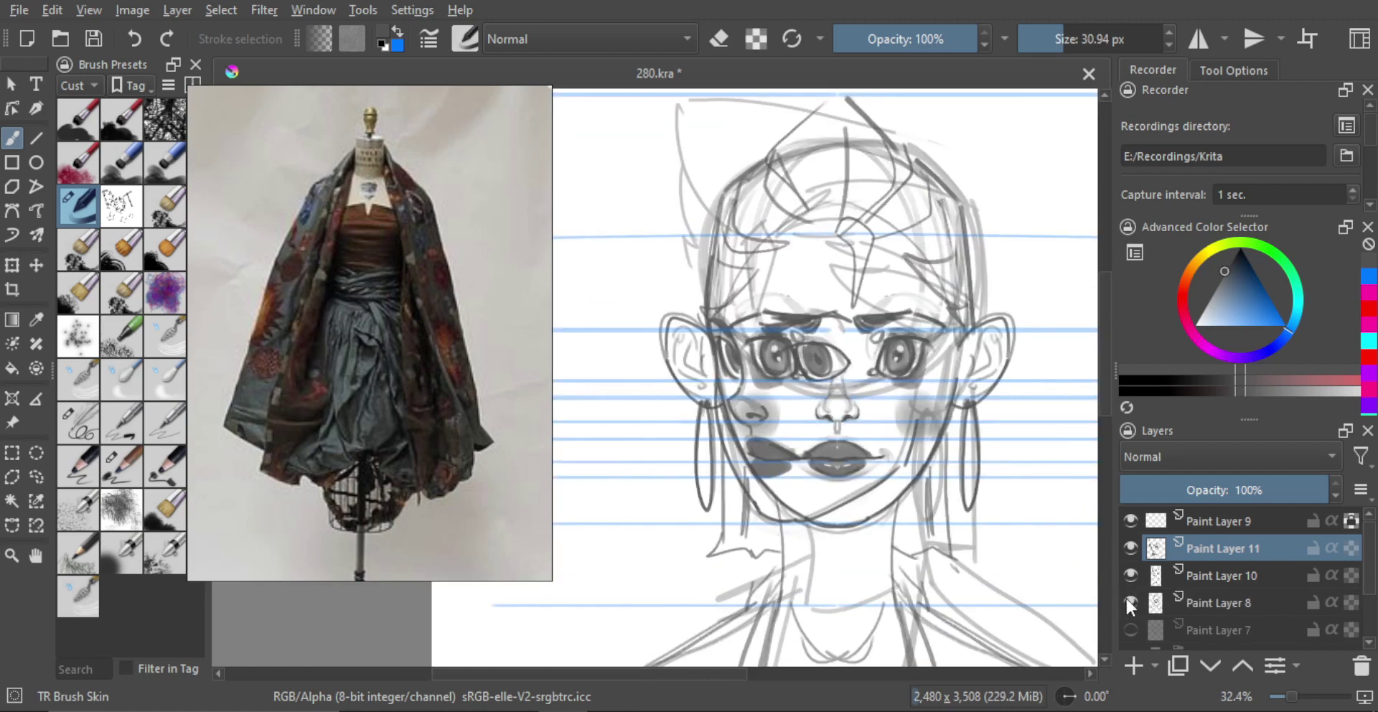
{"action": "left_click", "coordinate": [1131, 603]}
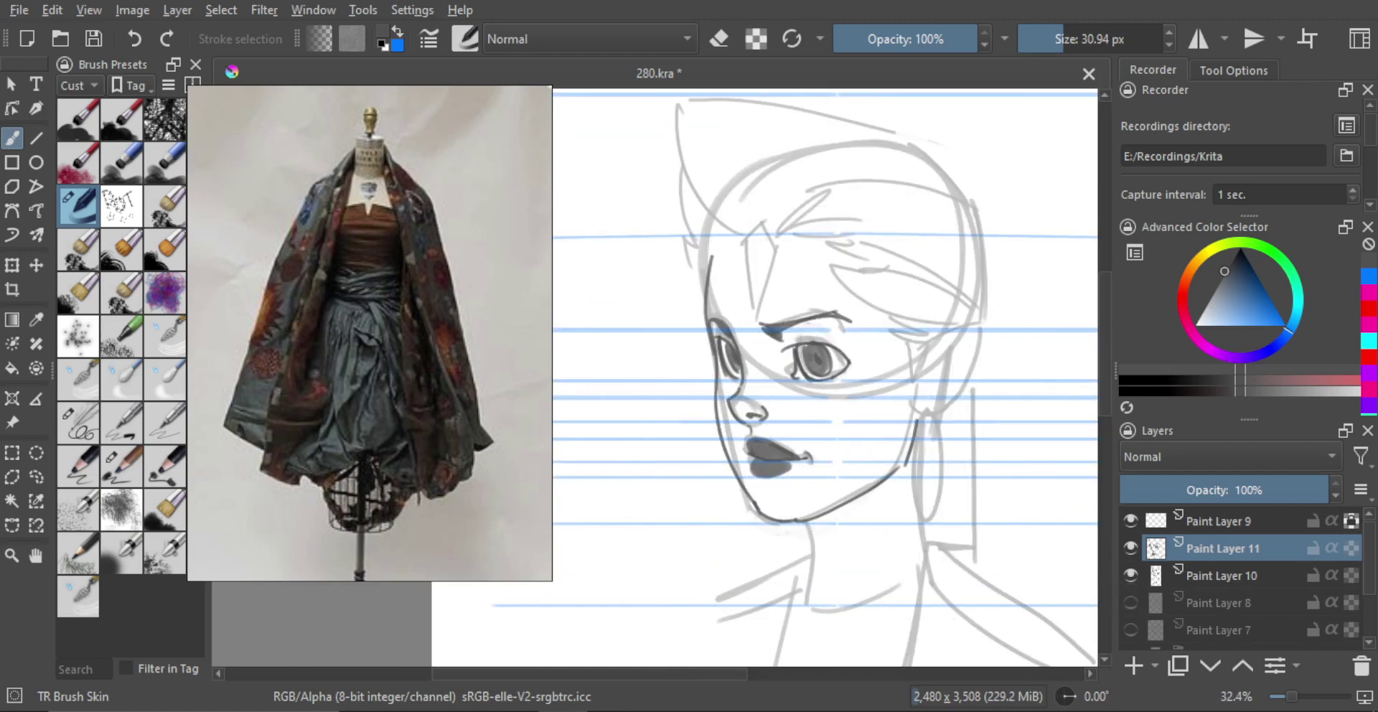
Fade the near eye's iris and inner corner with a 42.09 px eraser.
{"action": "scroll", "coordinate": [789, 373], "scroll_direction": "up", "scroll_amount": 3}
{"action": "key", "text": "e"}
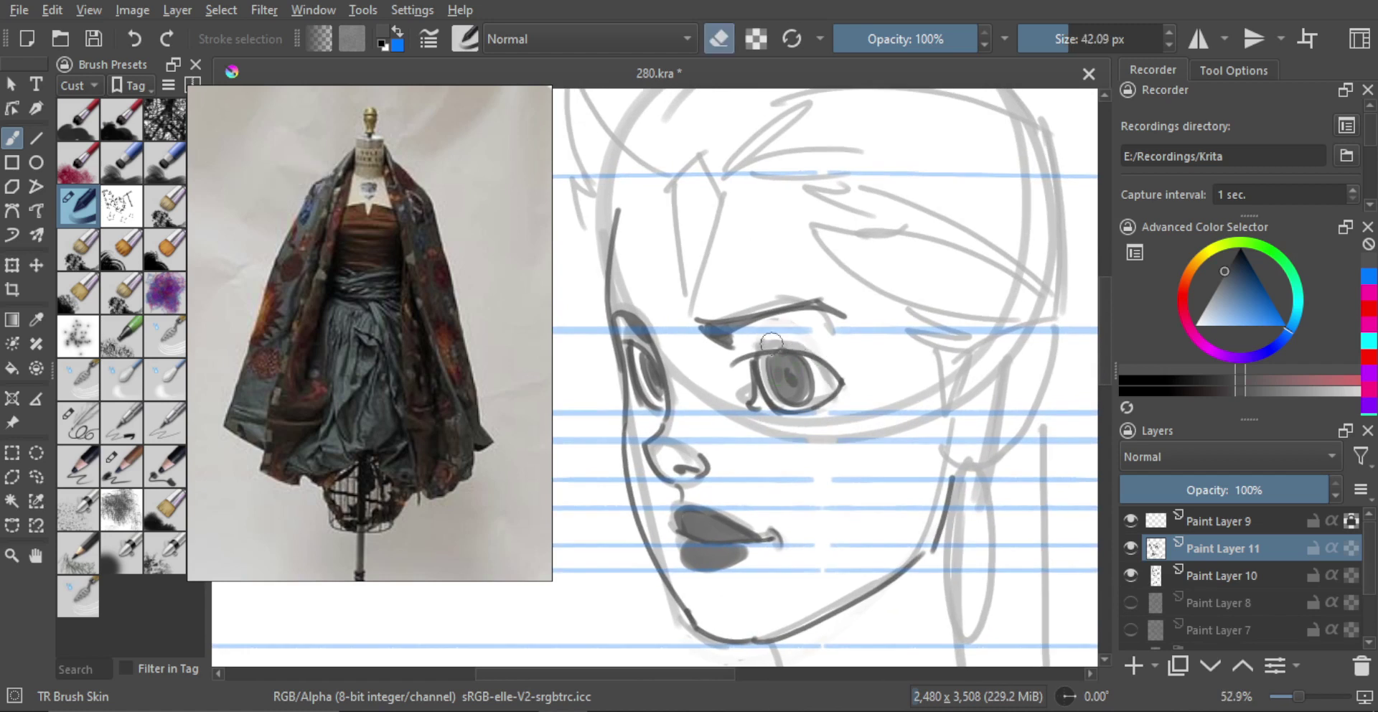
{"action": "mouse_move", "coordinate": [753, 344]}
{"action": "left_mouse_down"}
{"action": "mouse_move", "coordinate": [728, 391]}
{"action": "mouse_move", "coordinate": [838, 377]}
{"action": "mouse_move", "coordinate": [803, 355]}
{"action": "mouse_move", "coordinate": [772, 411]}
{"action": "left_mouse_up"}
{"action": "key", "text": "e"}
{"action": "key", "text": "bracketleft"}
{"action": "key", "text": "ctrl+z"}
Redraw the near eye's upper lid curve and outer corner with a 15.10 px brush.
{"action": "left_click_drag", "start_coordinate": [753, 368], "coordinate": [776, 409]}
{"action": "left_click_drag", "start_coordinate": [840, 368], "coordinate": [730, 365]}
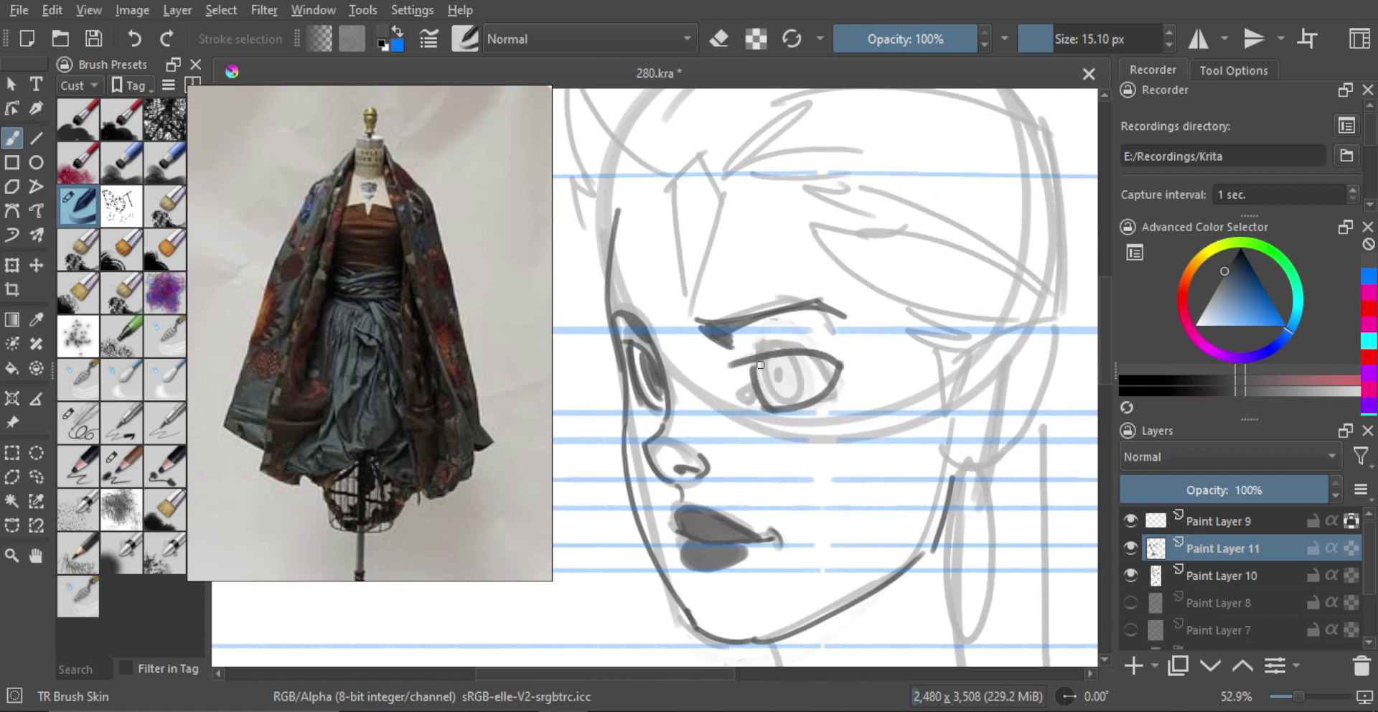
{"action": "key", "text": "ctrl+z"}
{"action": "left_click_drag", "start_coordinate": [839, 367], "coordinate": [746, 362]}
{"action": "key", "text": "ctrl+z"}
{"action": "left_click_drag", "start_coordinate": [838, 367], "coordinate": [735, 359]}
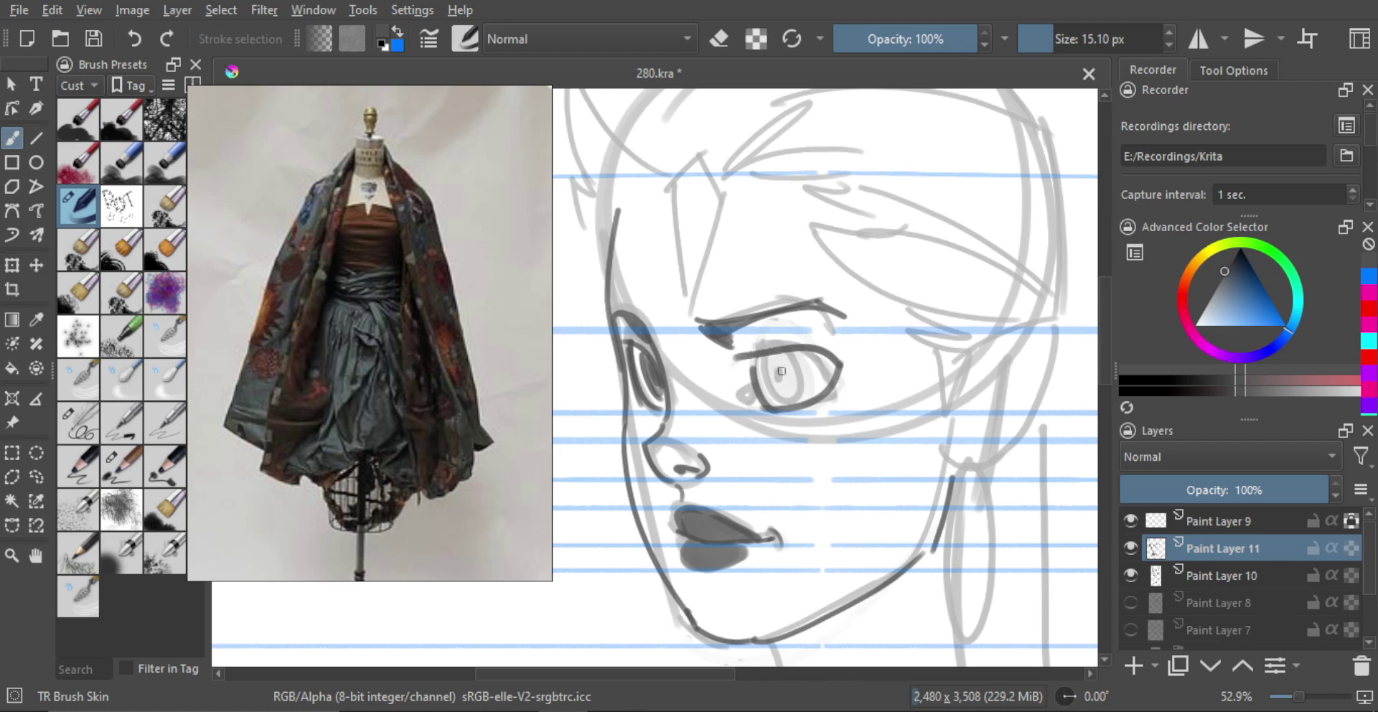
{"action": "key", "text": "ctrl+z"}
{"action": "mouse_move", "coordinate": [838, 376]}
{"action": "left_mouse_down"}
{"action": "mouse_move", "coordinate": [794, 353]}
{"action": "mouse_move", "coordinate": [739, 357]}
{"action": "mouse_move", "coordinate": [753, 395]}
{"action": "mouse_move", "coordinate": [846, 369]}
{"action": "mouse_move", "coordinate": [818, 399]}
{"action": "mouse_move", "coordinate": [750, 391]}
{"action": "mouse_move", "coordinate": [787, 391]}
{"action": "mouse_move", "coordinate": [782, 405]}
{"action": "left_mouse_up"}
{"action": "key", "text": "ctrl+z"}
Outline the near eye's iris and pupil with a 15.14 px brush, checking the shape in the mirrored view.
{"action": "key", "text": "e"}
{"action": "key", "text": "e"}
{"action": "left_click_drag", "start_coordinate": [783, 351], "coordinate": [789, 407]}
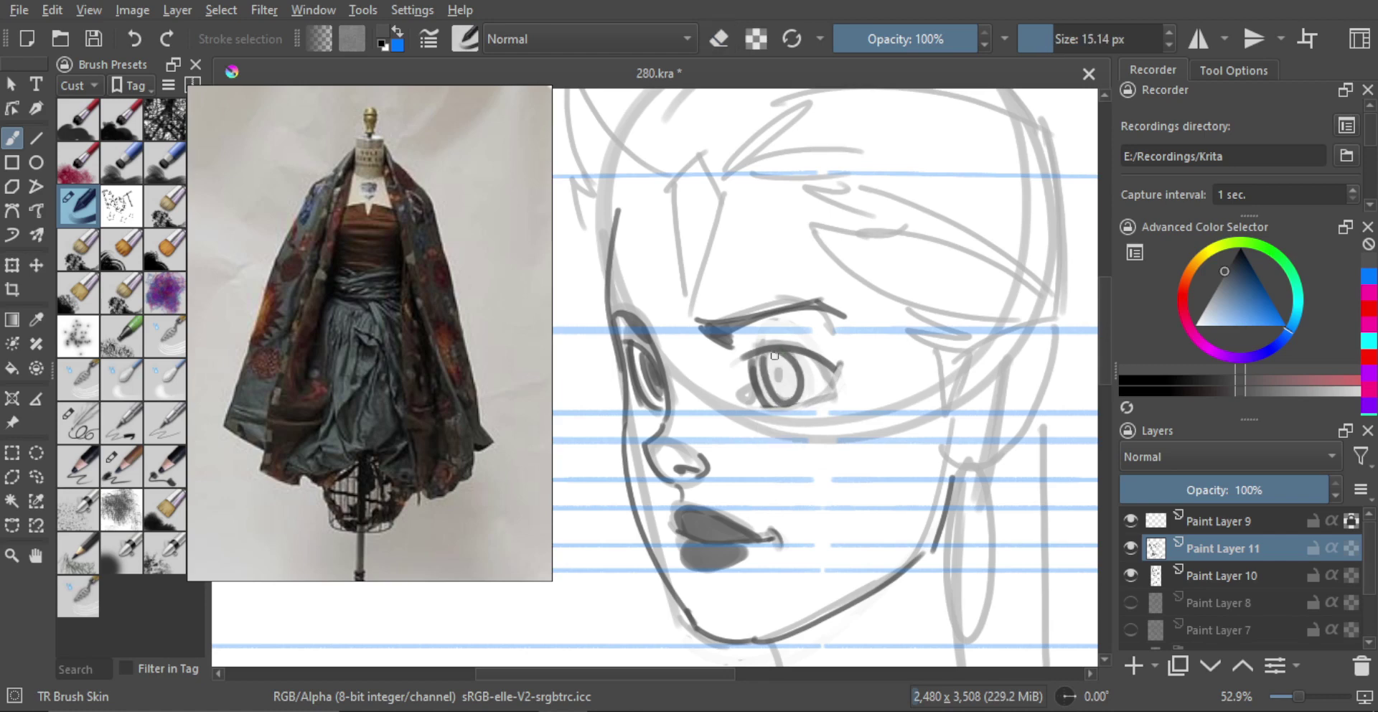
{"action": "key", "text": "ctrl+z"}
{"action": "left_click_drag", "start_coordinate": [783, 351], "coordinate": [789, 406]}
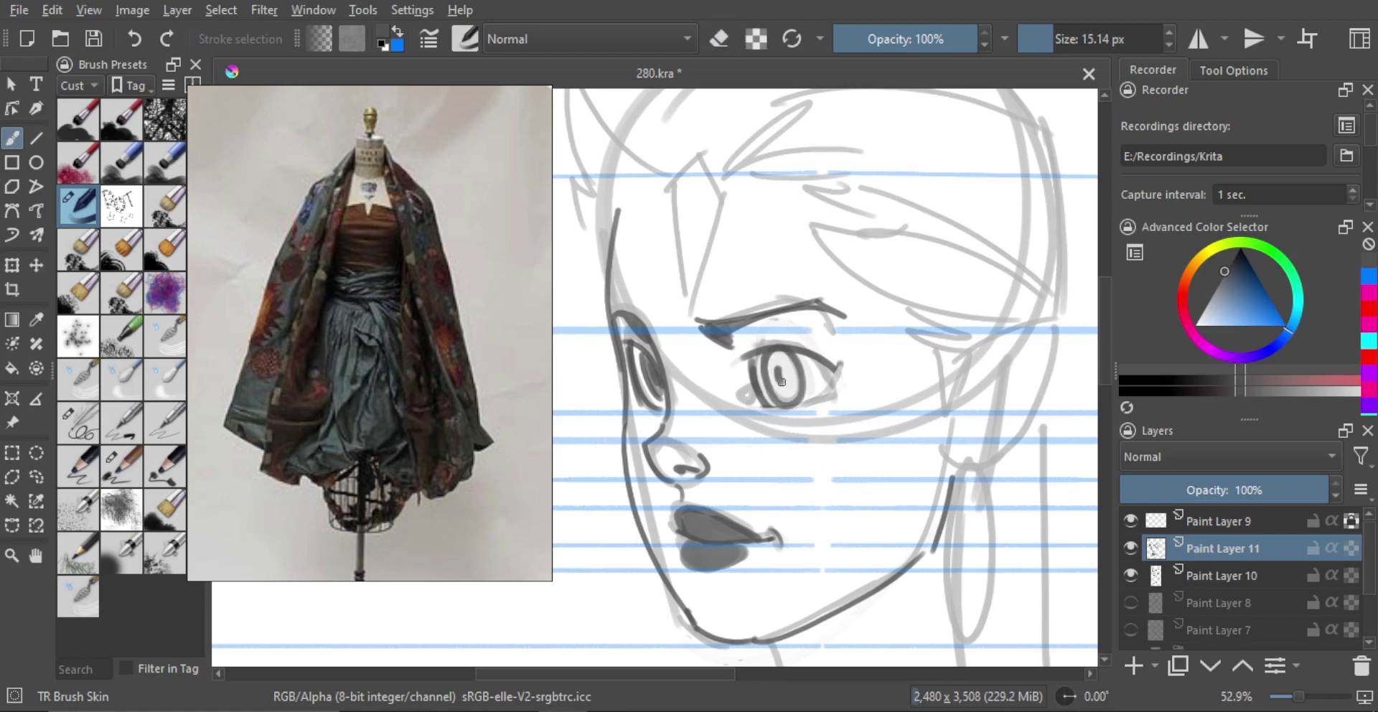
{"action": "key", "text": "m"}
{"action": "key", "text": "m"}
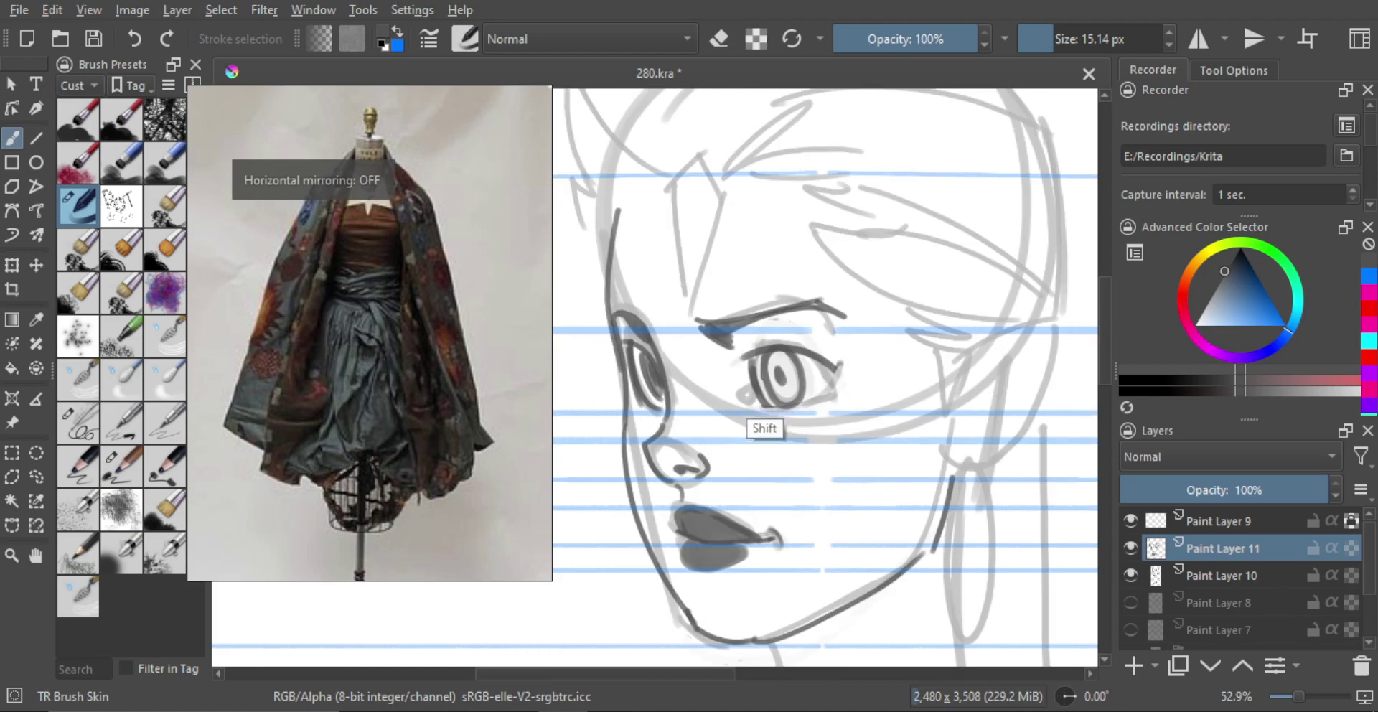
Shade the near eye's iris gray around a darker pupil with a 19.38 px brush.
{"action": "mouse_move", "coordinate": [766, 391]}
{"action": "left_mouse_down", "text": "shift"}
{"action": "mouse_move", "coordinate": [787, 391]}
{"action": "mouse_move", "coordinate": [774, 353]}
{"action": "mouse_move", "coordinate": [792, 389]}
{"action": "left_mouse_up", "text": "shift"}
{"action": "key", "text": "ctrl+z"}
{"action": "key", "text": "ctrl+z"}
{"action": "key", "text": "ctrl+z"}
{"action": "key", "text": "ctrl+z"}
{"action": "key", "text": "ctrl+z"}
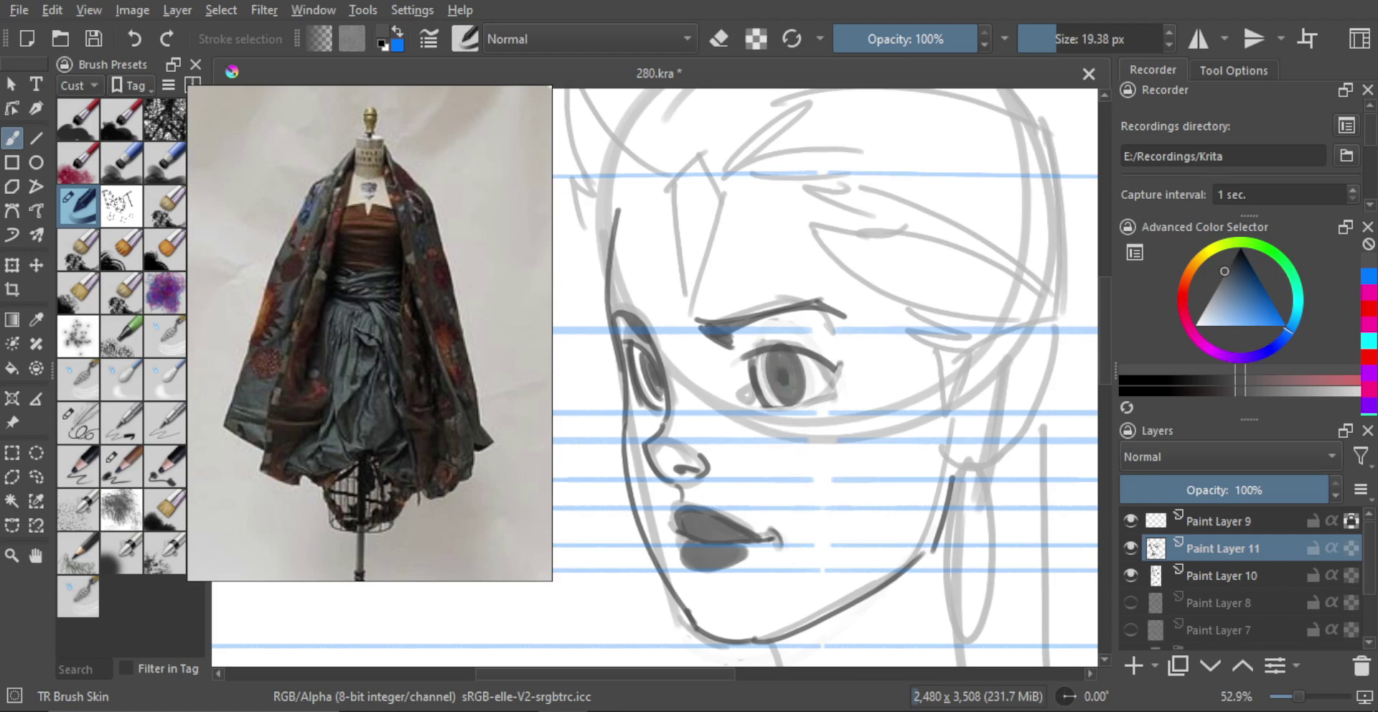
In the mirrored view, clean up the near eye's upper lid and redraw its lower lid and inner corner.
{"action": "key", "text": "m"}
{"action": "key", "text": "e"}
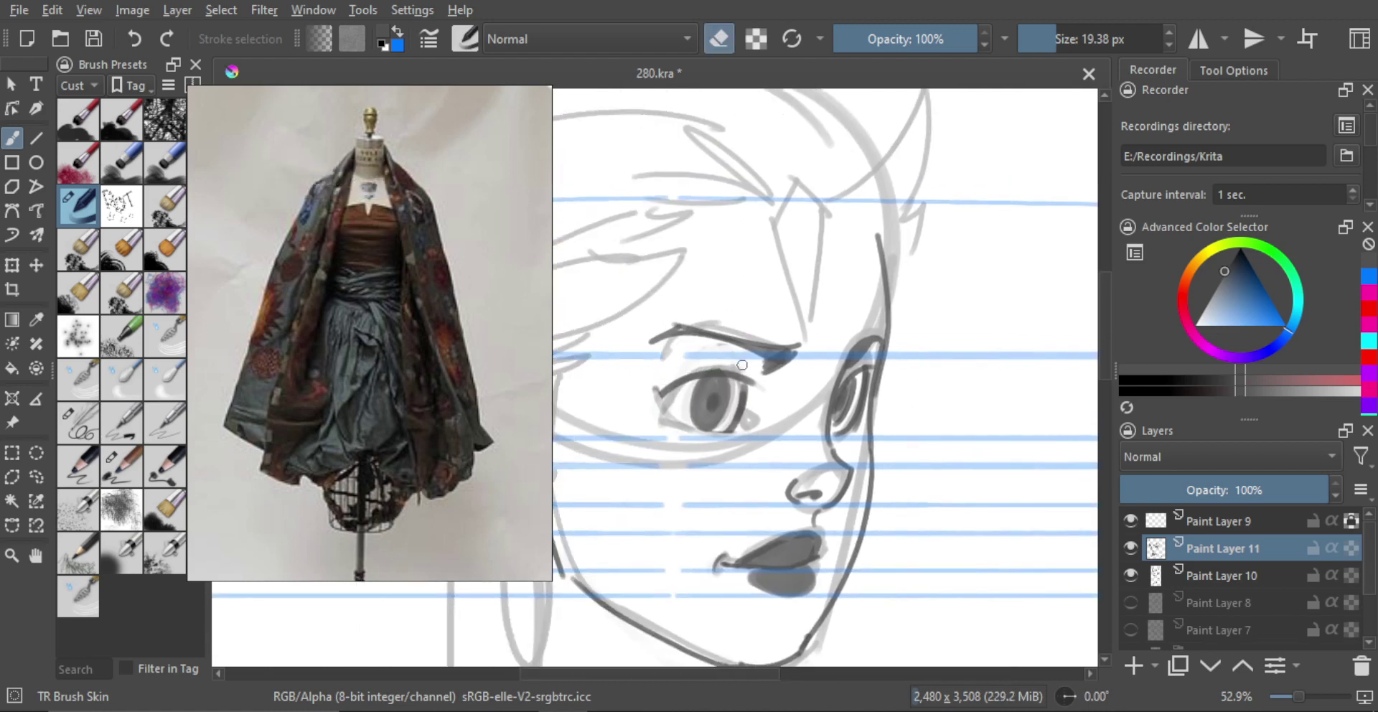
{"action": "left_click_drag", "start_coordinate": [698, 368], "coordinate": [748, 380]}
{"action": "key", "text": "e"}
{"action": "mouse_move", "coordinate": [659, 394]}
{"action": "left_mouse_down"}
{"action": "mouse_move", "coordinate": [680, 428]}
{"action": "mouse_move", "coordinate": [719, 430]}
{"action": "mouse_move", "coordinate": [772, 488]}
{"action": "left_mouse_up"}
{"action": "key", "text": "ctrl+z"}
{"action": "key", "text": "ctrl+z"}
{"action": "key", "text": "m"}
{"action": "left_click_drag", "start_coordinate": [793, 436], "coordinate": [971, 409]}
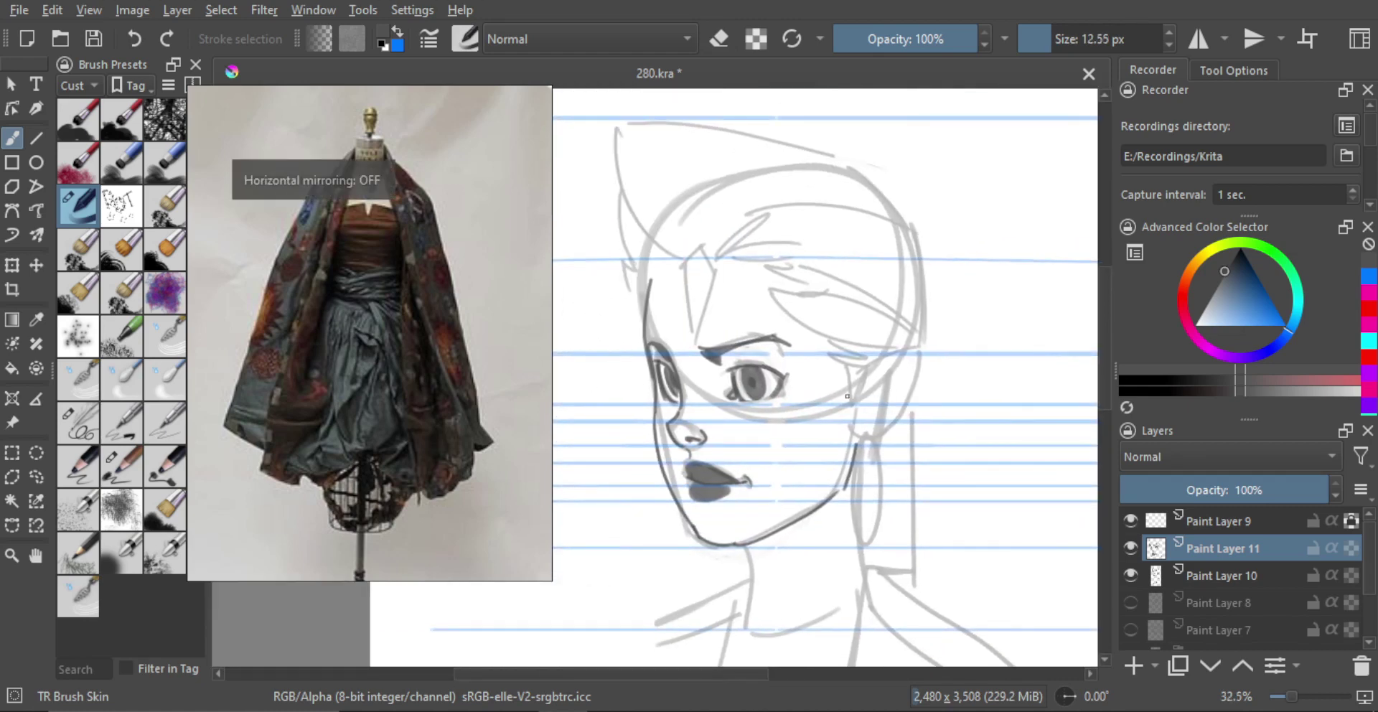
Redraw the chin and strengthen the jawline from the chin toward the ear with a 12.55 px brush.
{"action": "scroll", "coordinate": [690, 439], "scroll_direction": "up", "scroll_amount": 3}
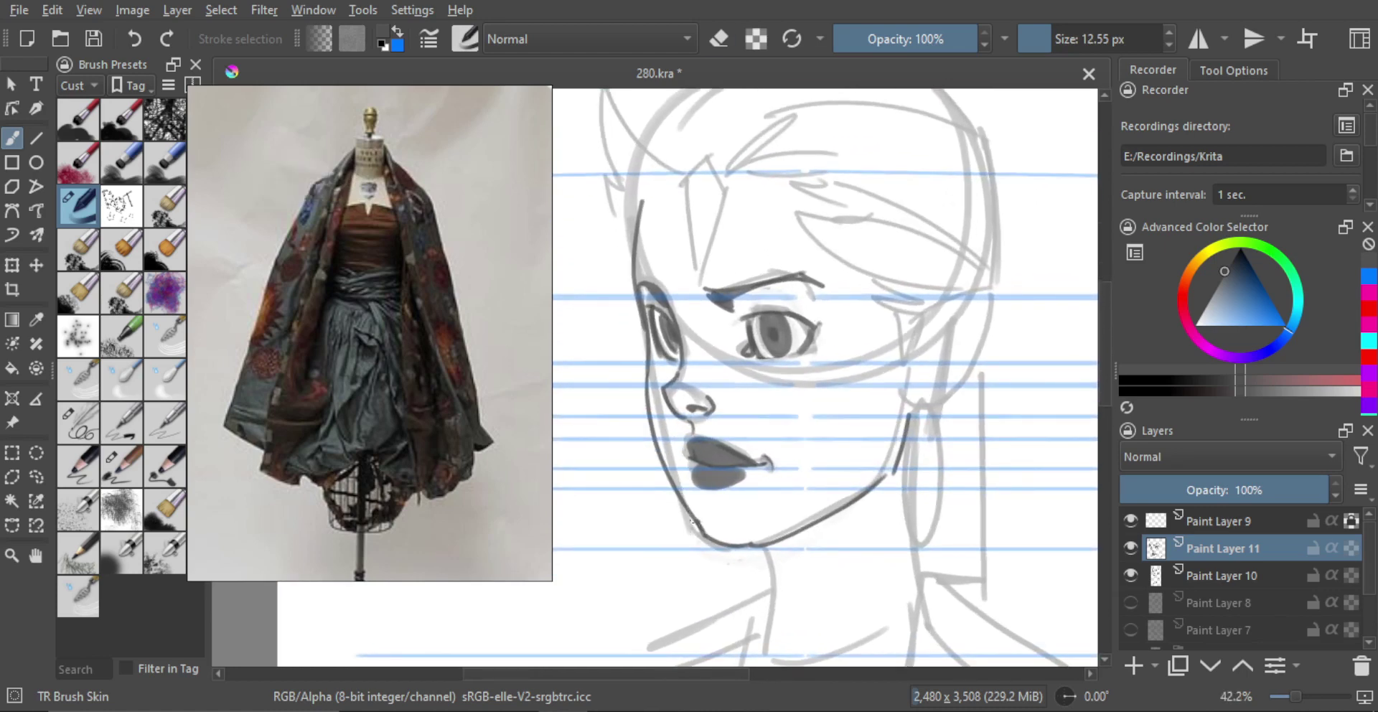
{"action": "key", "text": "e"}
{"action": "key", "text": "e"}
{"action": "left_click_drag", "start_coordinate": [678, 489], "coordinate": [718, 546]}
{"action": "key", "text": "ctrl+z"}
{"action": "key", "text": "ctrl+z"}
{"action": "mouse_move", "coordinate": [683, 506]}
{"action": "left_mouse_down"}
{"action": "mouse_move", "coordinate": [718, 548]}
{"action": "mouse_move", "coordinate": [818, 502]}
{"action": "left_mouse_up"}
{"action": "key", "text": "ctrl+z"}
{"action": "left_click_drag", "start_coordinate": [713, 545], "coordinate": [868, 492]}
Erase the rear jawline below the ear and redraw it as a smoother curve joining the jaw.
{"action": "key", "text": "e"}
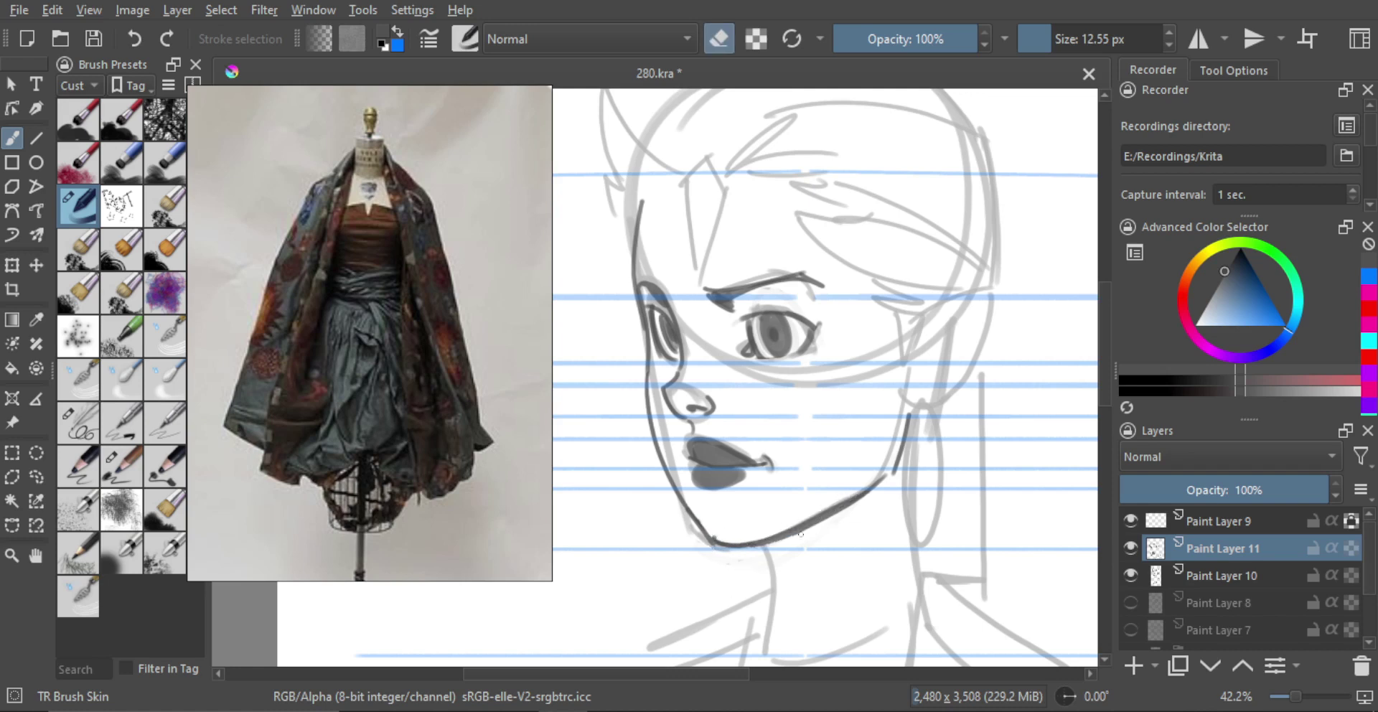
{"action": "left_click_drag", "start_coordinate": [800, 534], "coordinate": [796, 531]}
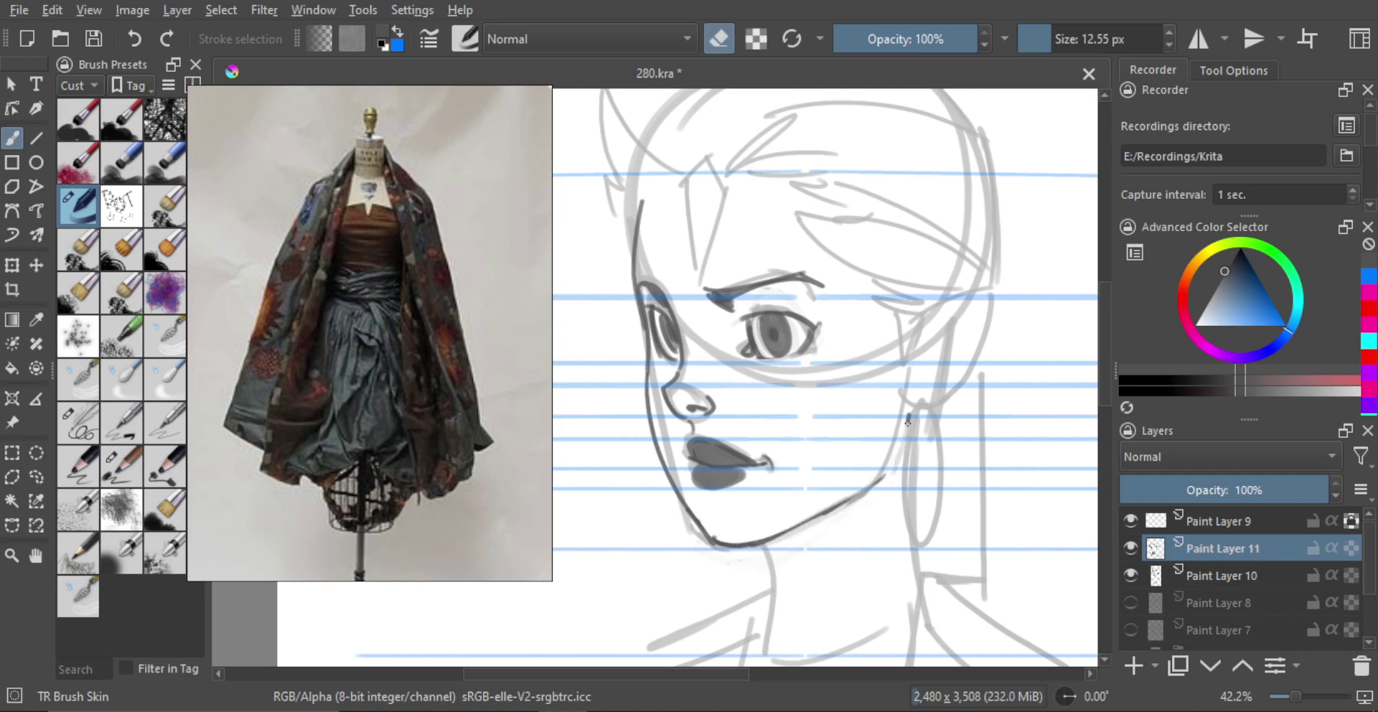
{"action": "key", "text": "e"}
{"action": "left_click_drag", "start_coordinate": [908, 422], "coordinate": [879, 480]}
{"action": "key", "text": "ctrl+z"}
{"action": "left_click_drag", "start_coordinate": [896, 431], "coordinate": [881, 478]}
{"action": "left_click_drag", "start_coordinate": [882, 429], "coordinate": [870, 471]}
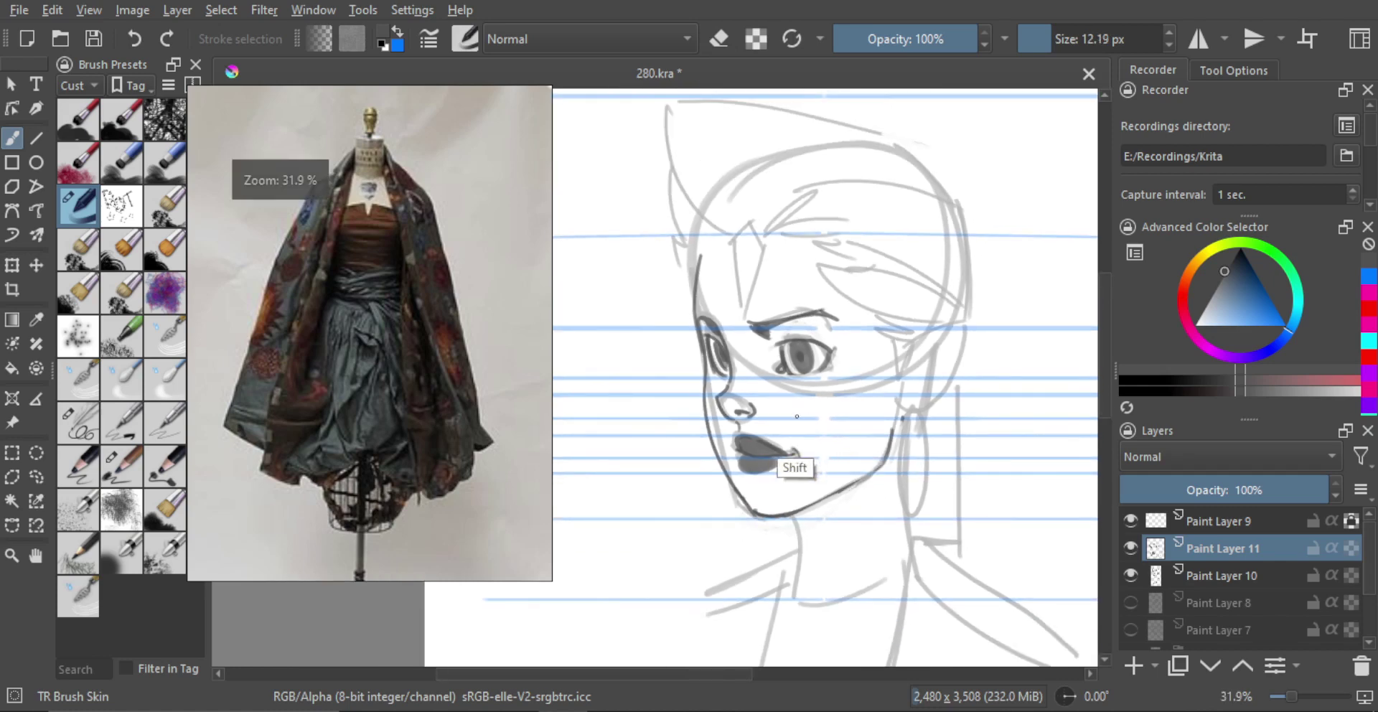
Add a soft round blush to the near cheek below the eye with a brush of about 125 px.
{"action": "left_click_drag", "start_coordinate": [797, 416], "coordinate": [817, 413]}
{"action": "left_click", "coordinate": [819, 410]}
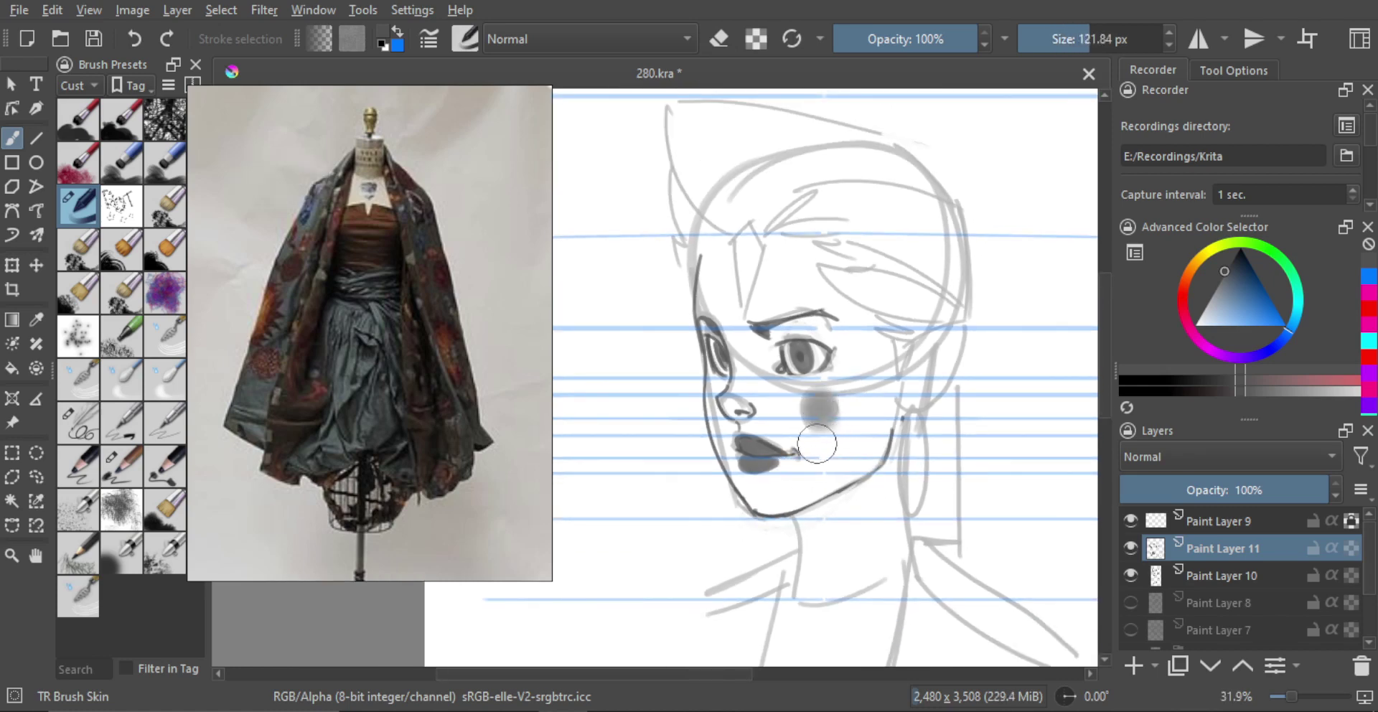
{"action": "key", "text": "ctrl+z"}
{"action": "left_click_drag", "start_coordinate": [815, 411], "coordinate": [821, 411]}
{"action": "left_click", "coordinate": [812, 412]}
{"action": "key", "text": "bracketleft"}
{"action": "key", "text": "bracketleft"}
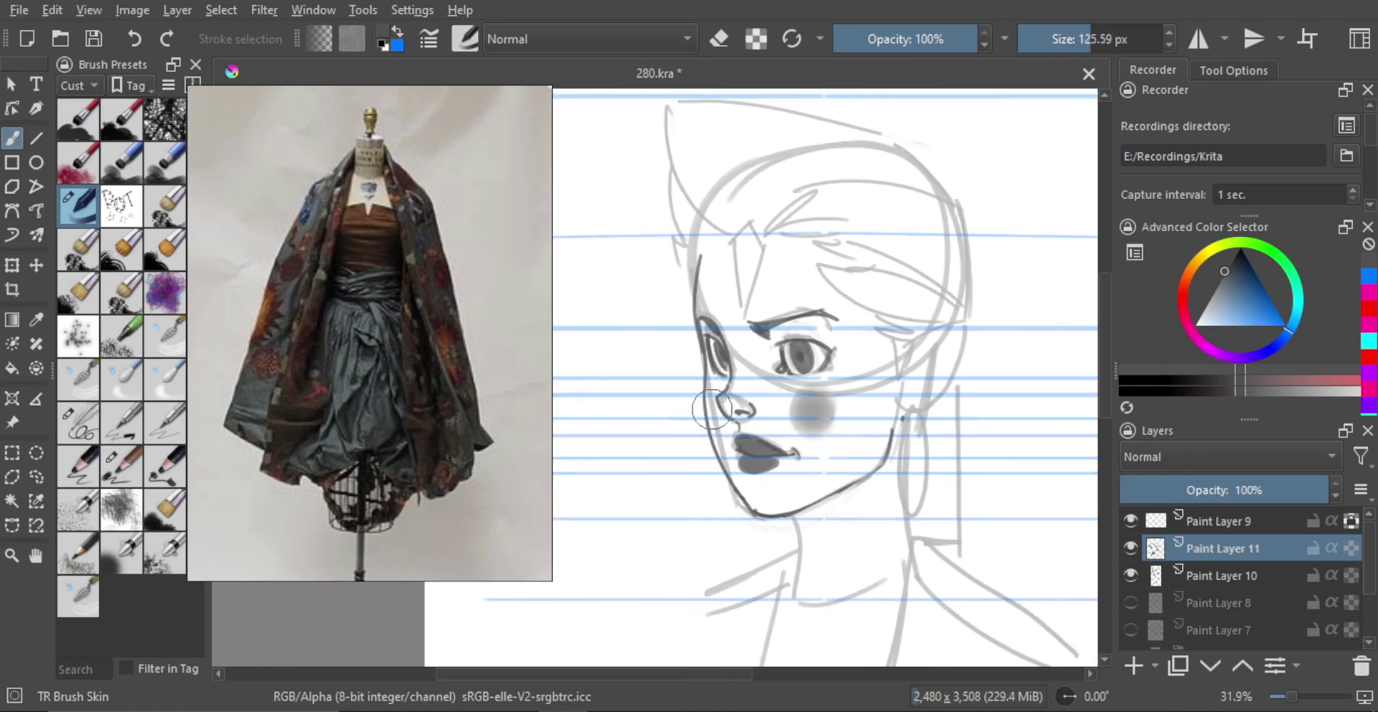
Shade the far cheek lightly along the face outline and clean up its edge with the eraser.
{"action": "left_click_drag", "start_coordinate": [693, 410], "coordinate": [700, 452]}
{"action": "key", "text": "e"}
{"action": "key", "text": "e"}
{"action": "mouse_move", "coordinate": [752, 298]}
{"action": "left_mouse_down"}
{"action": "mouse_move", "coordinate": [756, 251]}
{"action": "mouse_move", "coordinate": [731, 251]}
{"action": "left_mouse_up"}
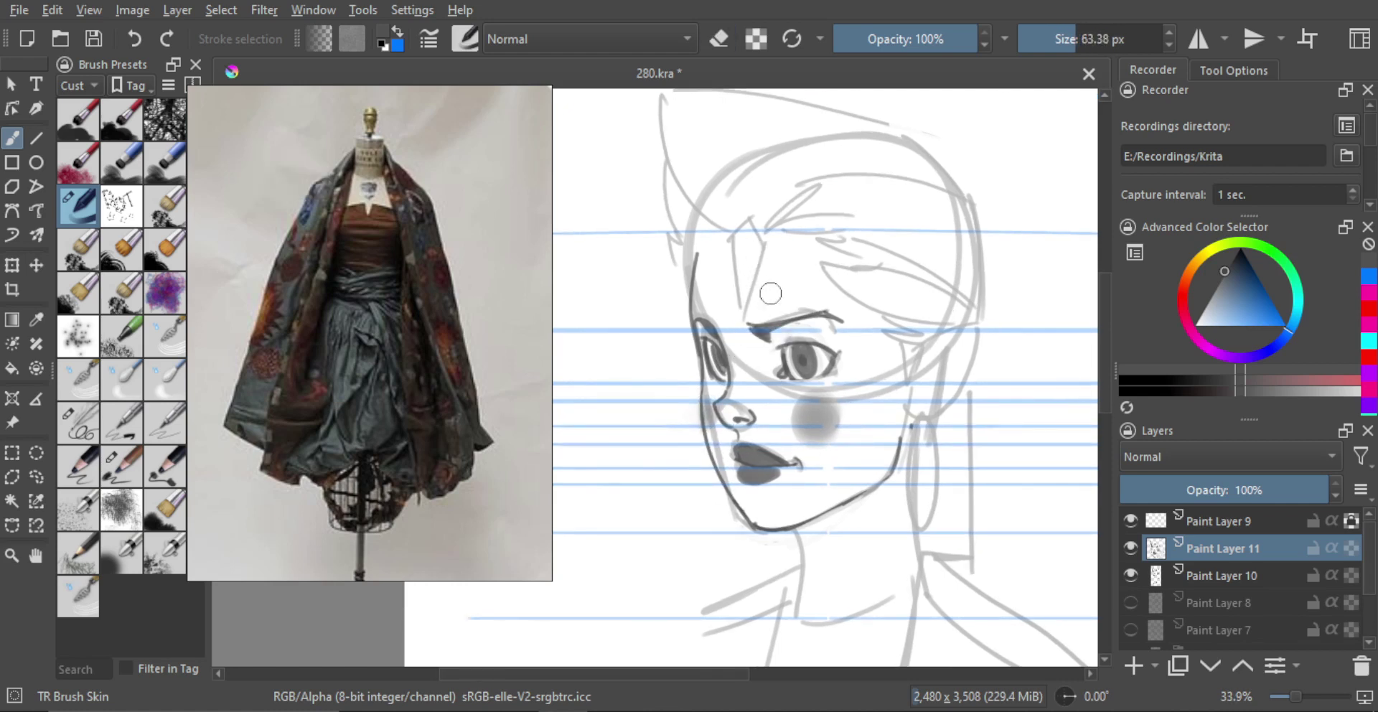
Compare the turned head's features with the front-view sketch on Paint Layer 8.
{"action": "left_click", "coordinate": [1131, 603]}
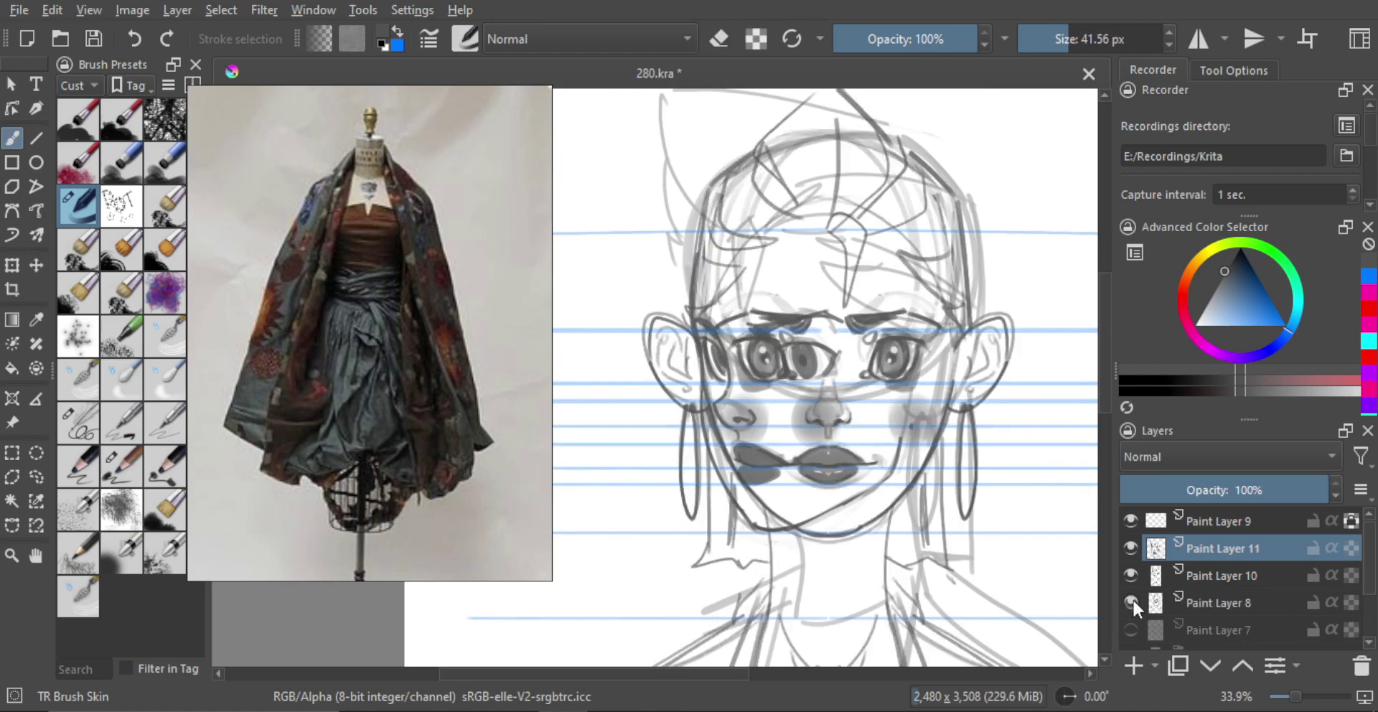
{"action": "left_click", "coordinate": [1132, 601]}
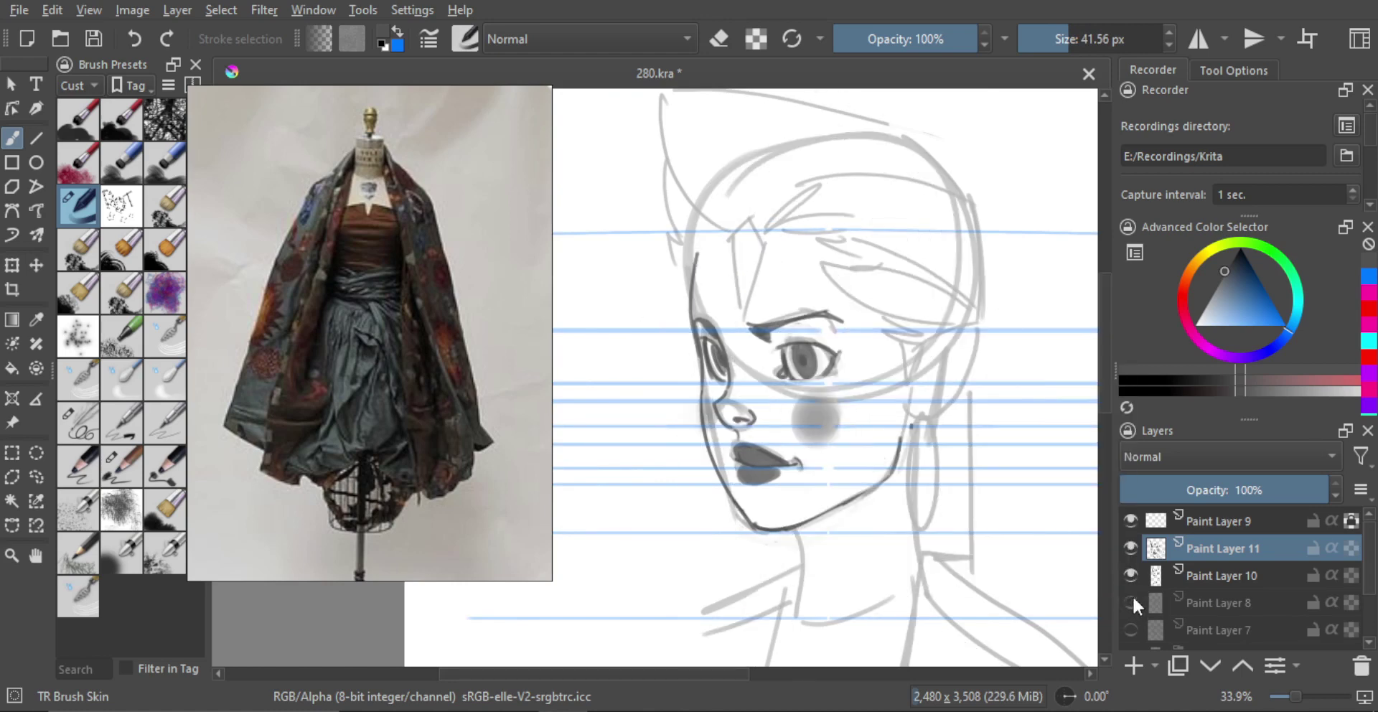
{"action": "left_click", "coordinate": [1131, 602]}
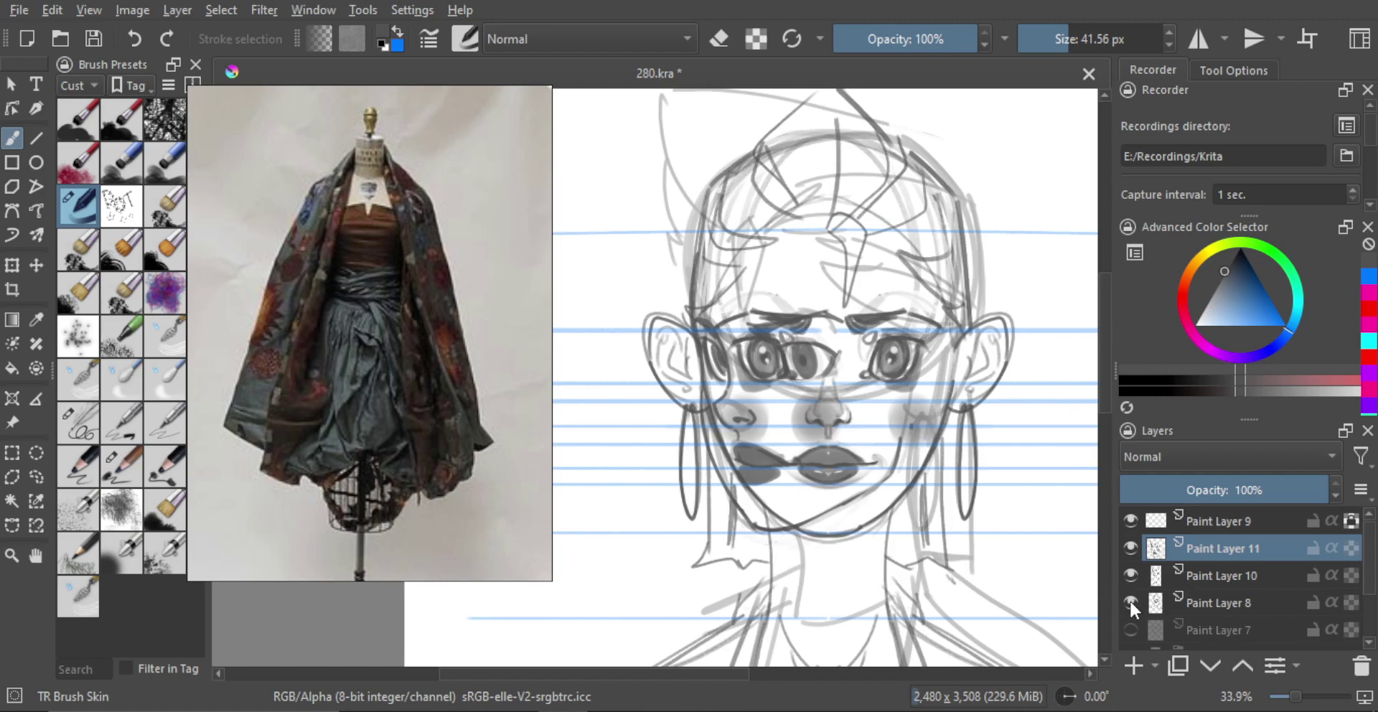
{"action": "left_click", "coordinate": [1129, 599]}
Erase the jawline behind the chin and redraw it as a clean curve with a 13.93 px brush.
{"action": "key", "text": "e"}
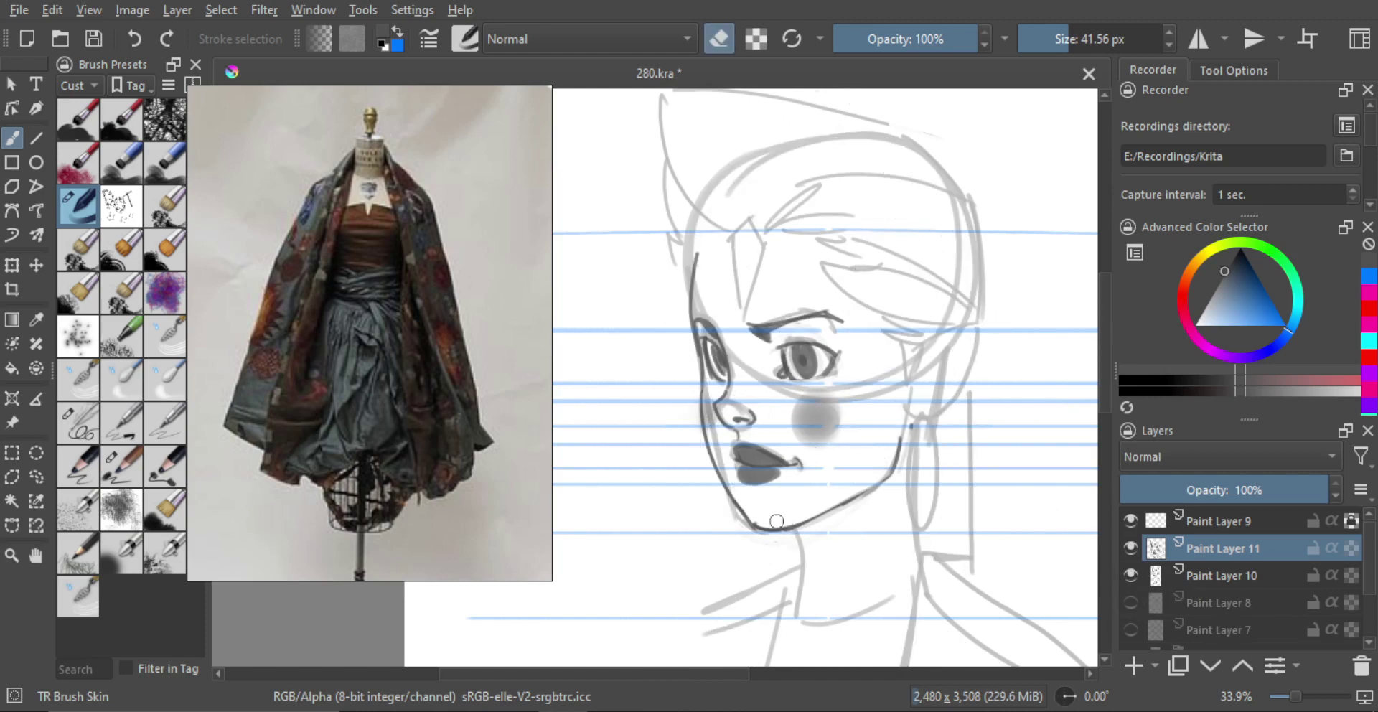
{"action": "key", "text": "e"}
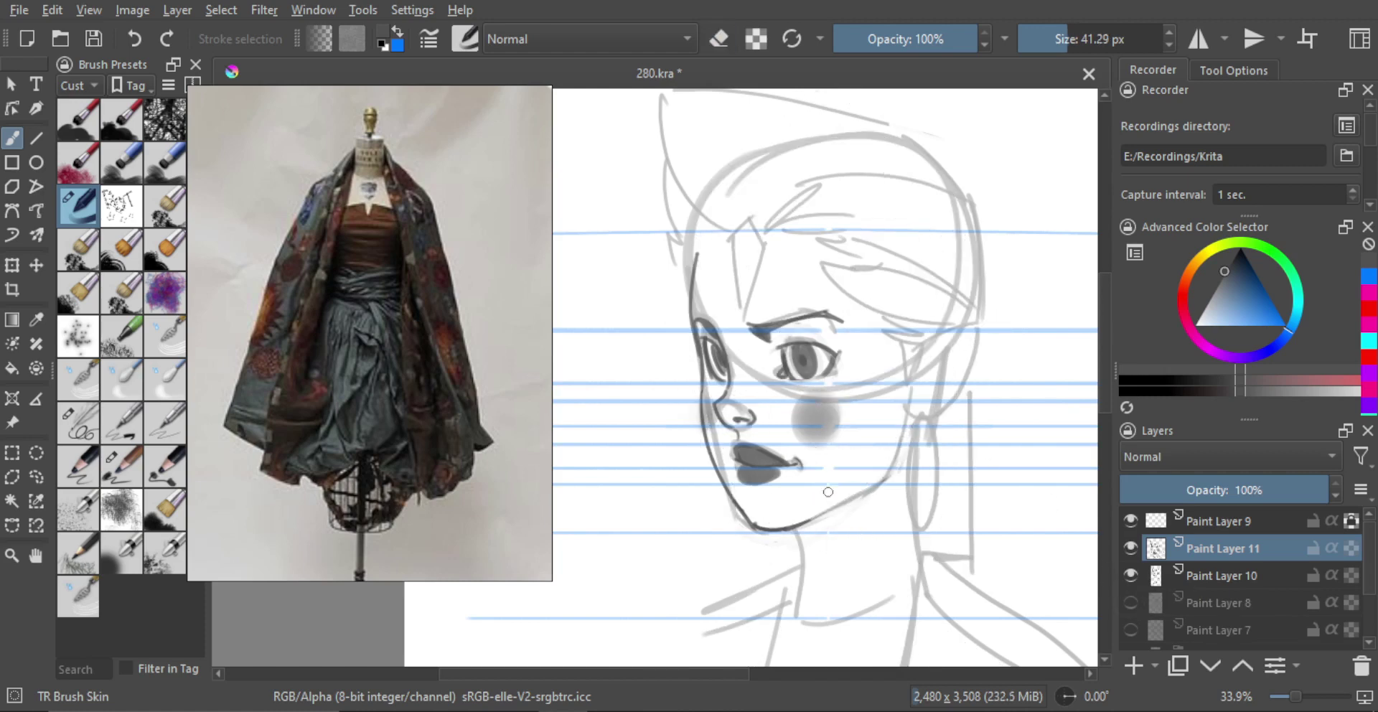
{"action": "mouse_move", "coordinate": [800, 518]}
{"action": "left_mouse_down", "text": "shift"}
{"action": "mouse_move", "coordinate": [782, 518]}
{"action": "mouse_move", "coordinate": [843, 505]}
{"action": "mouse_move", "coordinate": [890, 474]}
{"action": "left_mouse_up", "text": "shift"}
{"action": "key", "text": "ctrl+z"}
{"action": "key", "text": "ctrl+z"}
{"action": "left_click_drag", "start_coordinate": [797, 527], "coordinate": [878, 478]}
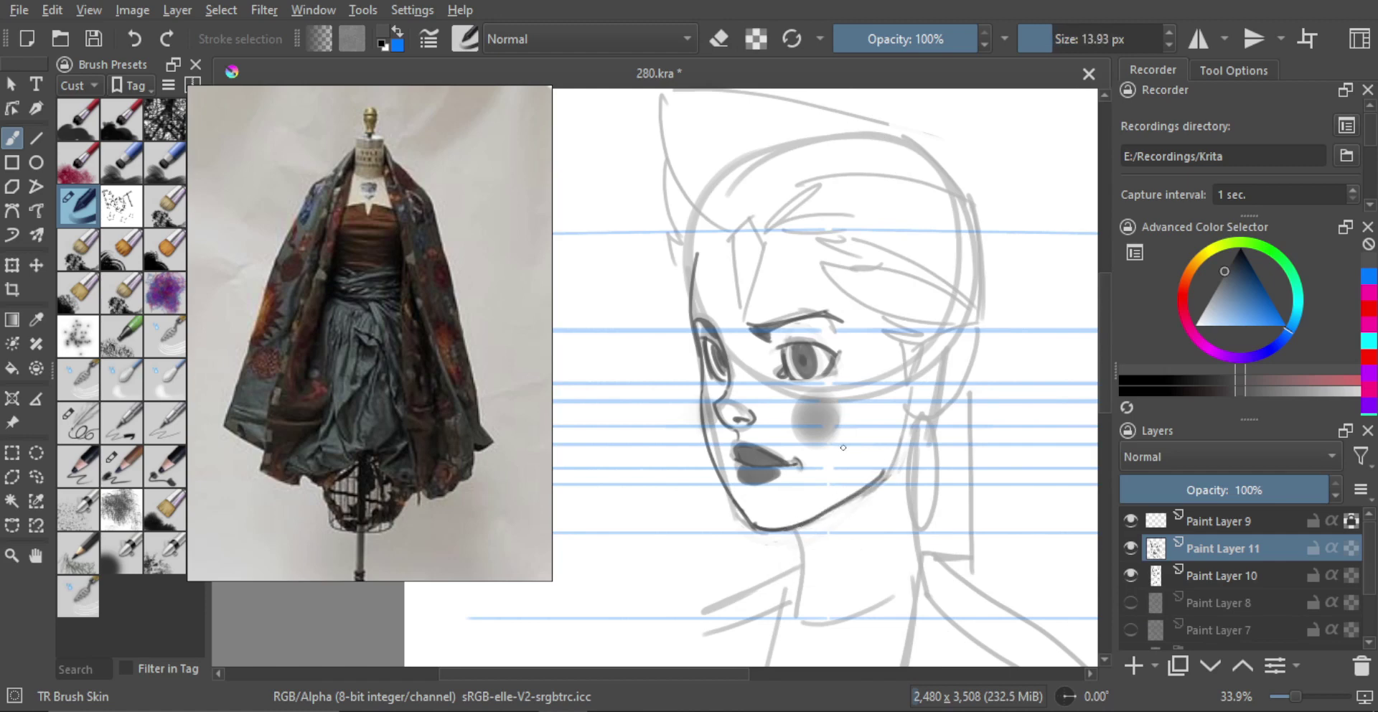
Compare the turned head with the front-view sketch on Paint Layer 8 and enlarge the brush to 32.77 px.
{"action": "left_click", "coordinate": [1131, 602]}
{"action": "left_click", "coordinate": [1131, 602]}
{"action": "scroll", "coordinate": [768, 481], "scroll_direction": "up", "scroll_amount": 2}
{"action": "left_click_drag", "start_coordinate": [786, 483], "coordinate": [811, 482]}
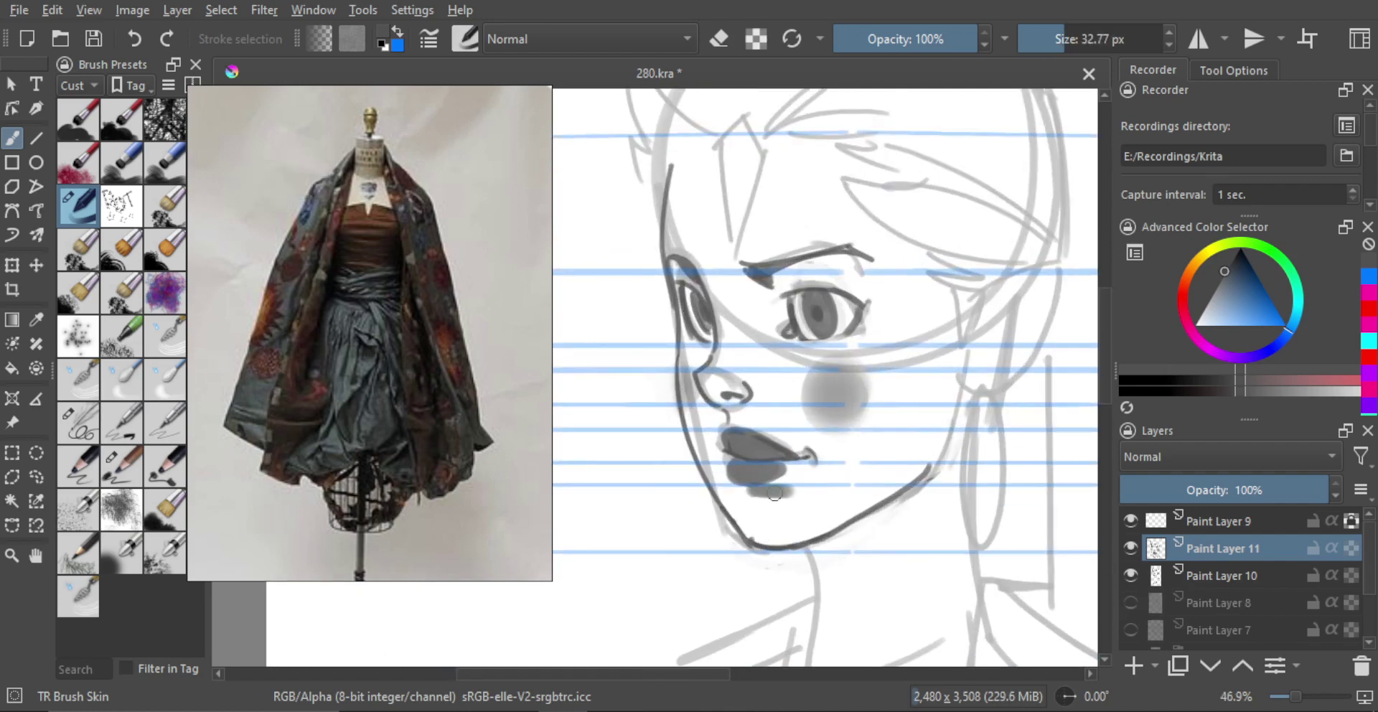
Draw the hair's outer contour from the forehead hairline over the crown to the back of the head with a 16.17 px brush.
{"action": "scroll", "coordinate": [795, 418], "scroll_direction": "down", "scroll_amount": 2}
{"action": "left_click_drag", "start_coordinate": [794, 418], "coordinate": [765, 310]}
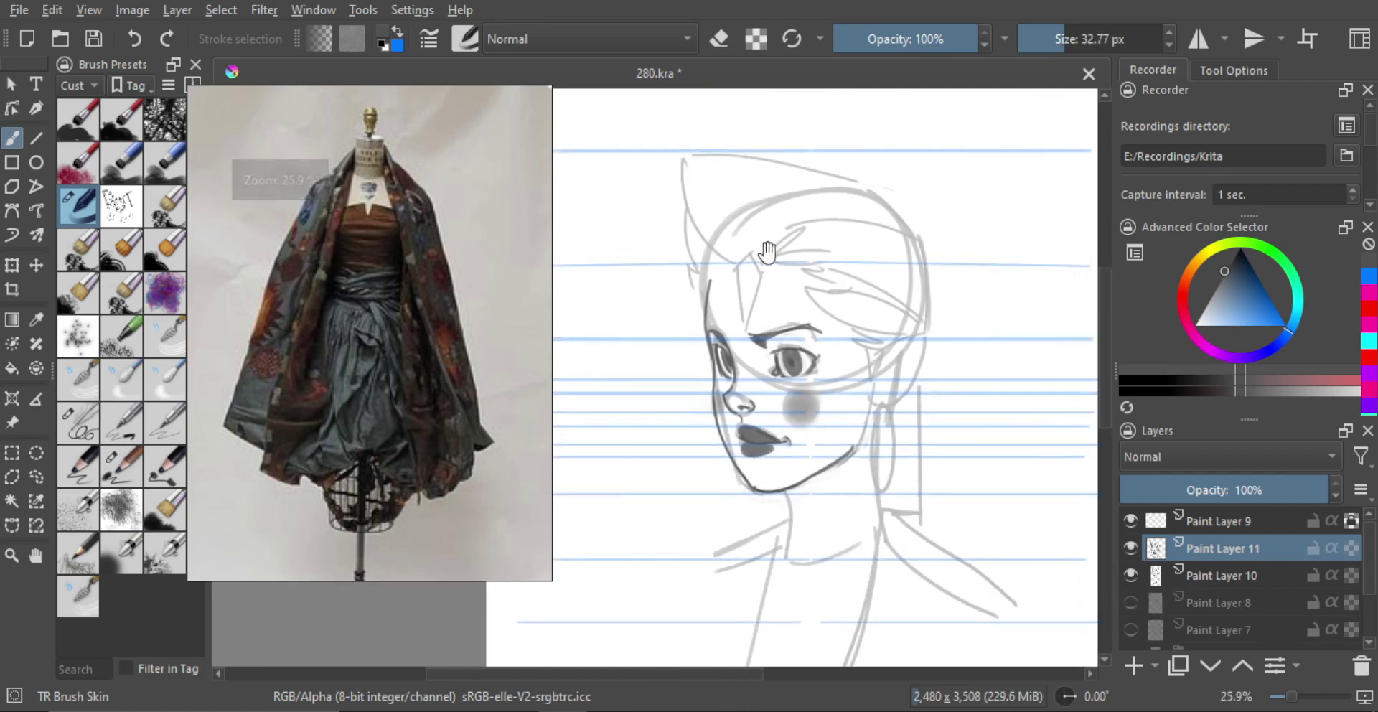
{"action": "mouse_move", "coordinate": [765, 255]}
{"action": "left_mouse_down"}
{"action": "mouse_move", "coordinate": [726, 320]}
{"action": "mouse_move", "coordinate": [723, 293]}
{"action": "left_mouse_up"}
{"action": "scroll", "coordinate": [762, 267], "scroll_direction": "down", "scroll_amount": 1}
{"action": "left_click_drag", "start_coordinate": [716, 294], "coordinate": [728, 331]}
{"action": "key", "text": "ctrl+z"}
{"action": "mouse_move", "coordinate": [714, 265]}
{"action": "left_mouse_down"}
{"action": "mouse_move", "coordinate": [727, 330]}
{"action": "mouse_move", "coordinate": [863, 225]}
{"action": "mouse_move", "coordinate": [717, 317]}
{"action": "mouse_move", "coordinate": [728, 333]}
{"action": "mouse_move", "coordinate": [709, 280]}
{"action": "mouse_move", "coordinate": [939, 300]}
{"action": "left_mouse_up"}
{"action": "key", "text": "ctrl+z"}
{"action": "key", "text": "ctrl+z"}
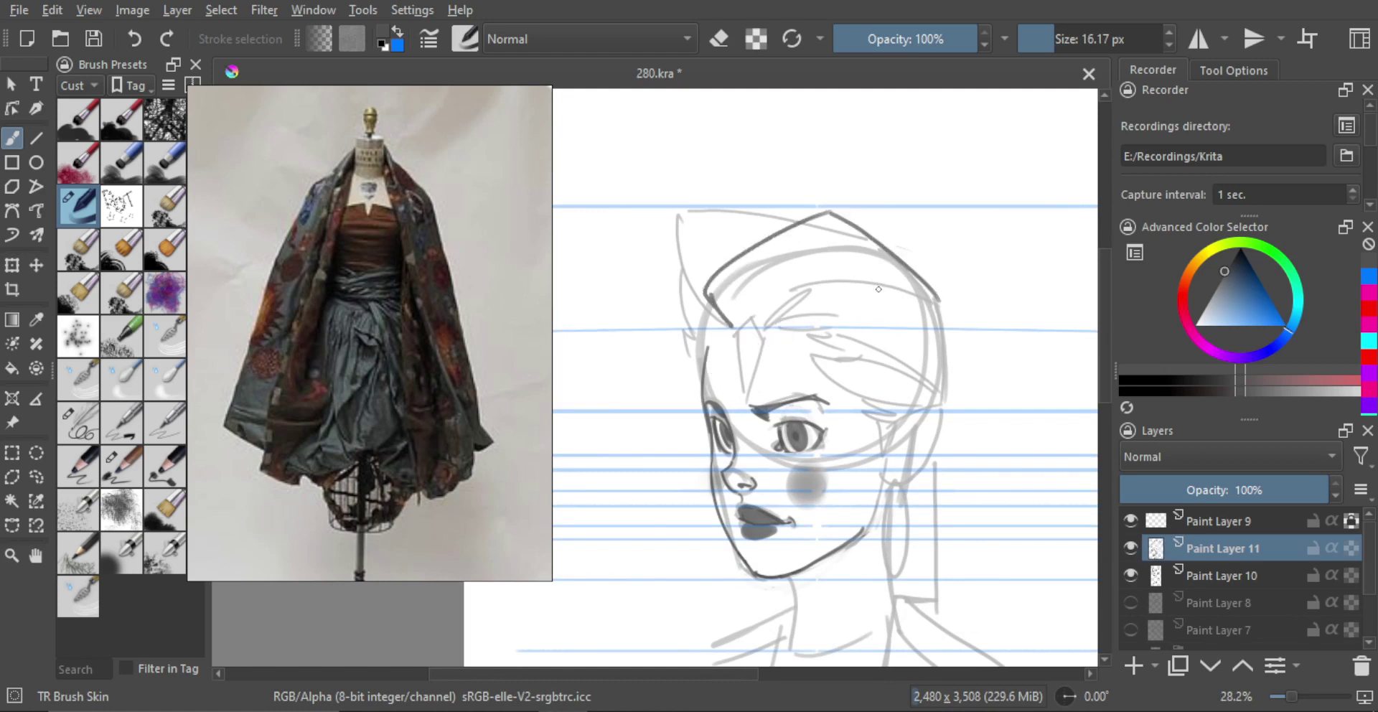
{"action": "key", "text": "ctrl+z"}
{"action": "left_click_drag", "start_coordinate": [732, 327], "coordinate": [773, 227]}
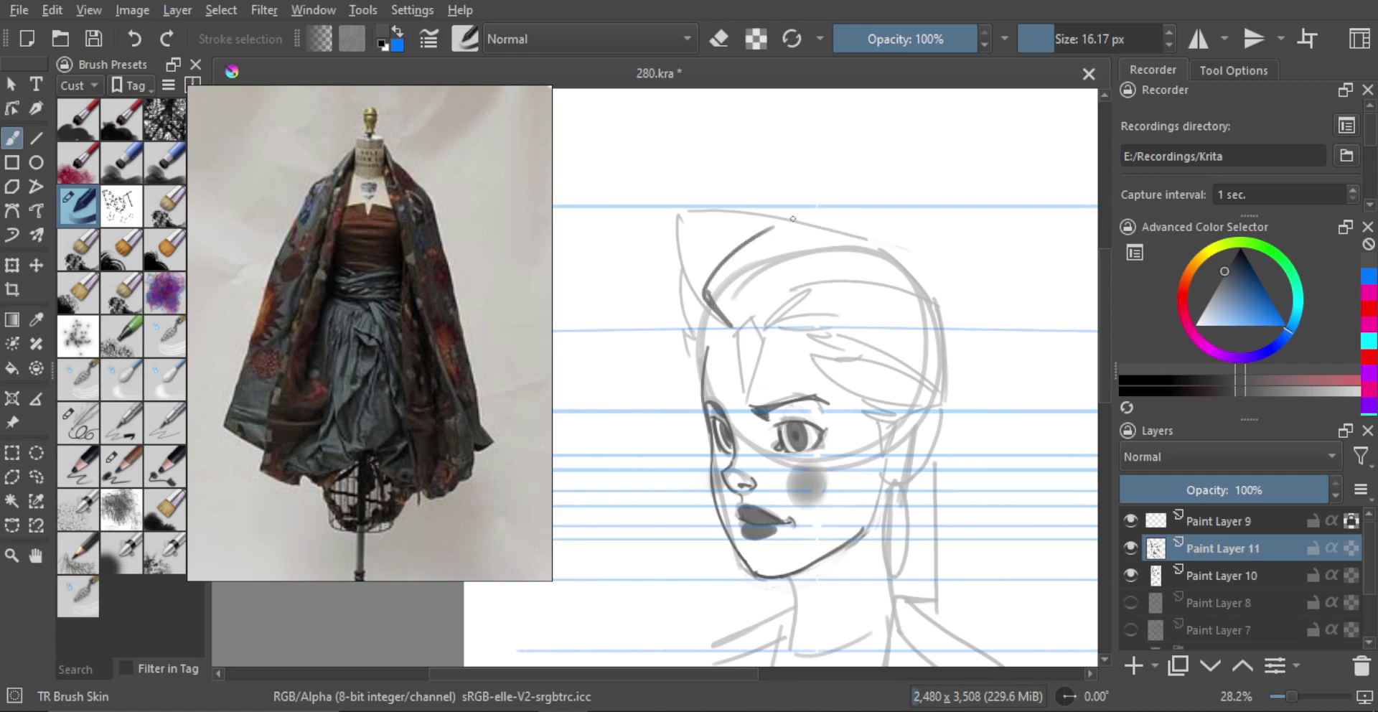
{"action": "key", "text": "ctrl+z"}
{"action": "mouse_move", "coordinate": [732, 328]}
{"action": "left_mouse_down"}
{"action": "mouse_move", "coordinate": [709, 294]}
{"action": "mouse_move", "coordinate": [796, 219]}
{"action": "mouse_move", "coordinate": [825, 220]}
{"action": "mouse_move", "coordinate": [931, 301]}
{"action": "left_mouse_up"}
{"action": "key", "text": "ctrl+z"}
{"action": "left_click_drag", "start_coordinate": [811, 219], "coordinate": [937, 314]}
{"action": "key", "text": "ctrl+z"}
{"action": "left_click_drag", "start_coordinate": [818, 218], "coordinate": [944, 345]}
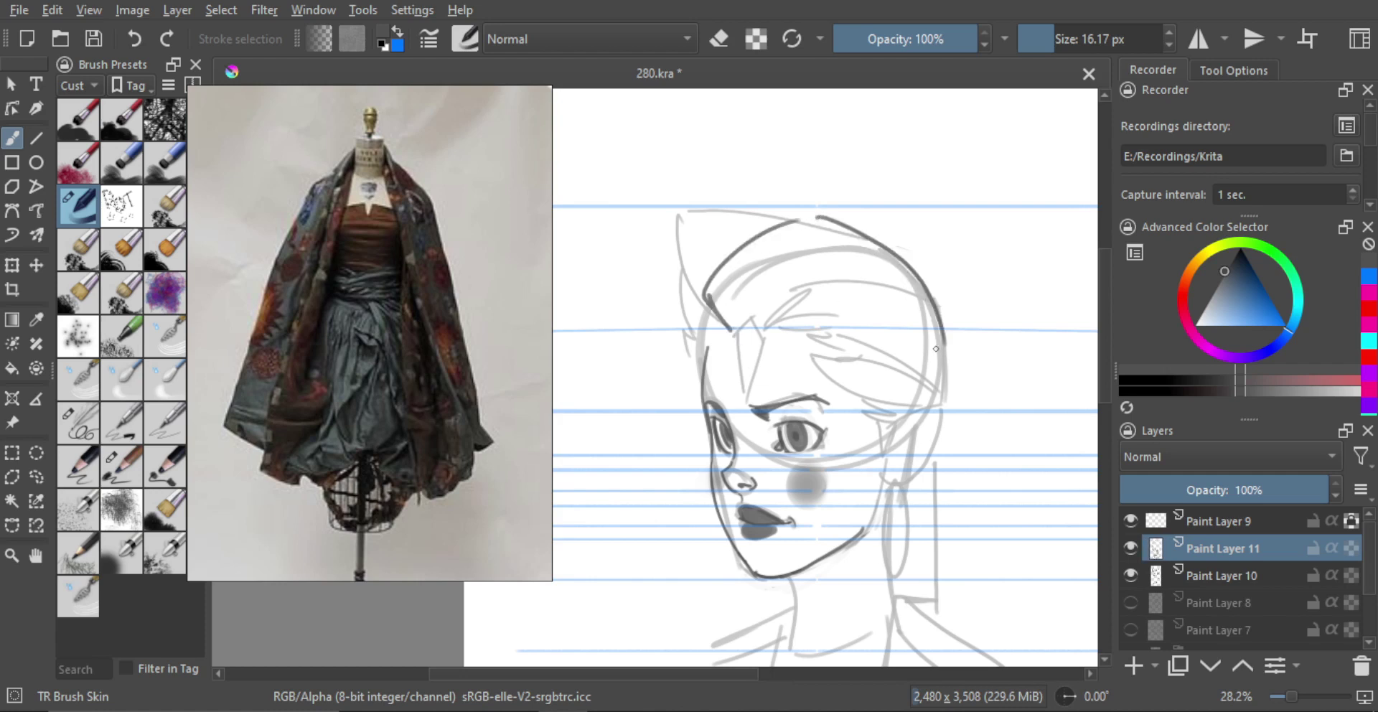
Extend the back of the hair straight down to neck level and close its end with a short stroke.
{"action": "mouse_move", "coordinate": [937, 387]}
{"action": "left_mouse_down"}
{"action": "mouse_move", "coordinate": [917, 309]}
{"action": "mouse_move", "coordinate": [910, 522]}
{"action": "left_mouse_up"}
{"action": "key", "text": "ctrl+z"}
{"action": "mouse_move", "coordinate": [932, 305]}
{"action": "left_mouse_down"}
{"action": "mouse_move", "coordinate": [923, 521]}
{"action": "mouse_move", "coordinate": [920, 448]}
{"action": "mouse_move", "coordinate": [930, 489]}
{"action": "left_mouse_up"}
{"action": "key", "text": "ctrl+z"}
{"action": "mouse_move", "coordinate": [926, 438]}
{"action": "left_mouse_down"}
{"action": "mouse_move", "coordinate": [927, 476]}
{"action": "mouse_move", "coordinate": [907, 477]}
{"action": "left_mouse_up"}
{"action": "key", "text": "ctrl+z"}
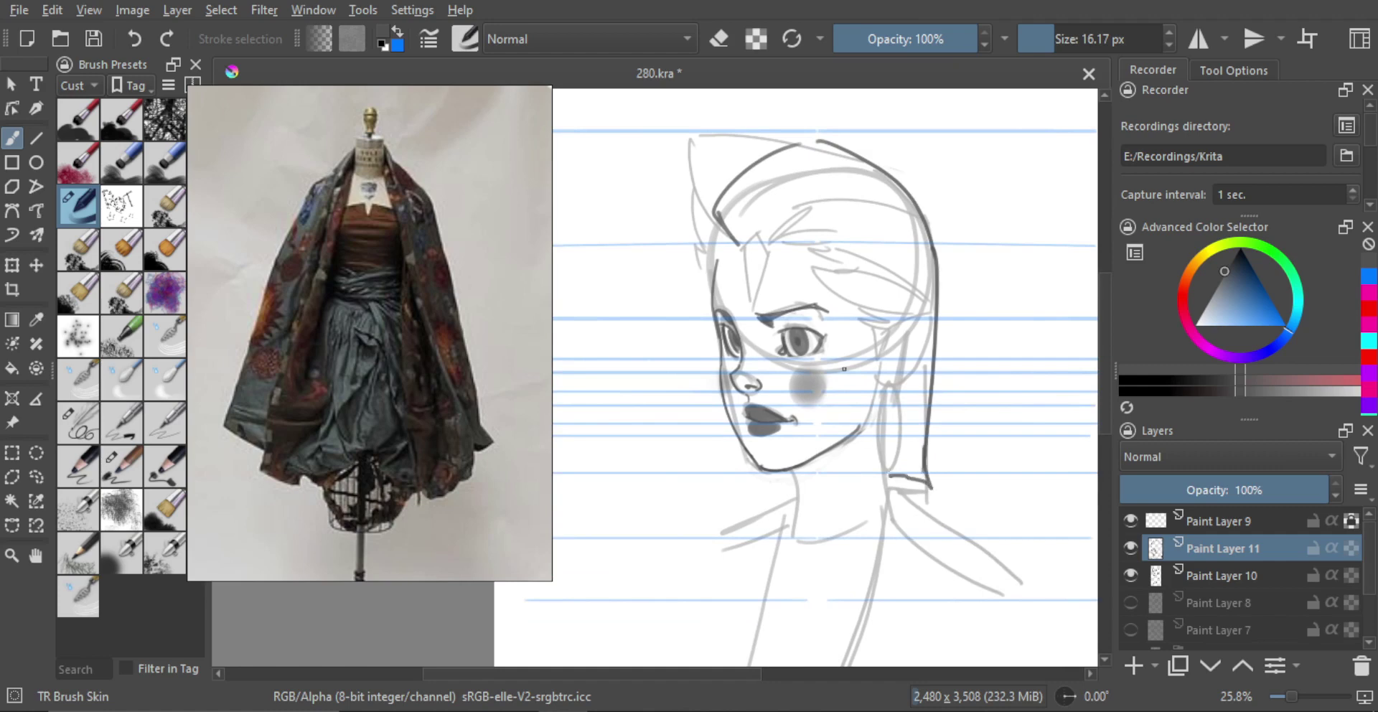
Draw jagged hair tufts at the far temple and a pointed lock hanging over the middle of the forehead.
{"action": "mouse_move", "coordinate": [739, 317]}
{"action": "left_mouse_down"}
{"action": "mouse_move", "coordinate": [734, 287]}
{"action": "mouse_move", "coordinate": [742, 339]}
{"action": "left_mouse_up"}
{"action": "key", "text": "ctrl+z"}
{"action": "key", "text": "ctrl+z"}
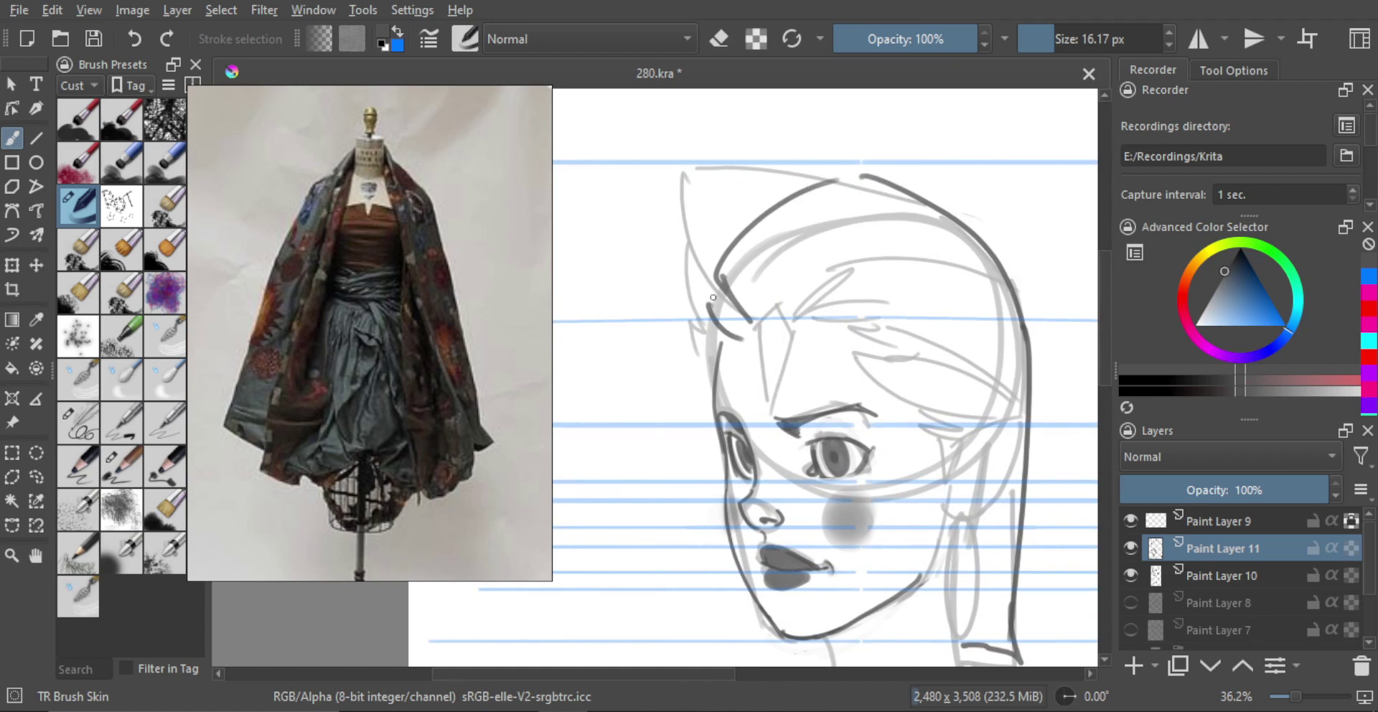
{"action": "key", "text": "ctrl+z"}
{"action": "mouse_move", "coordinate": [717, 286]}
{"action": "left_mouse_down"}
{"action": "mouse_move", "coordinate": [704, 343]}
{"action": "mouse_move", "coordinate": [740, 339]}
{"action": "mouse_move", "coordinate": [723, 323]}
{"action": "mouse_move", "coordinate": [757, 328]}
{"action": "mouse_move", "coordinate": [785, 307]}
{"action": "mouse_move", "coordinate": [796, 335]}
{"action": "mouse_move", "coordinate": [762, 353]}
{"action": "mouse_move", "coordinate": [766, 418]}
{"action": "mouse_move", "coordinate": [857, 276]}
{"action": "left_mouse_up"}
{"action": "key", "text": "ctrl+z"}
{"action": "key", "text": "ctrl+z"}
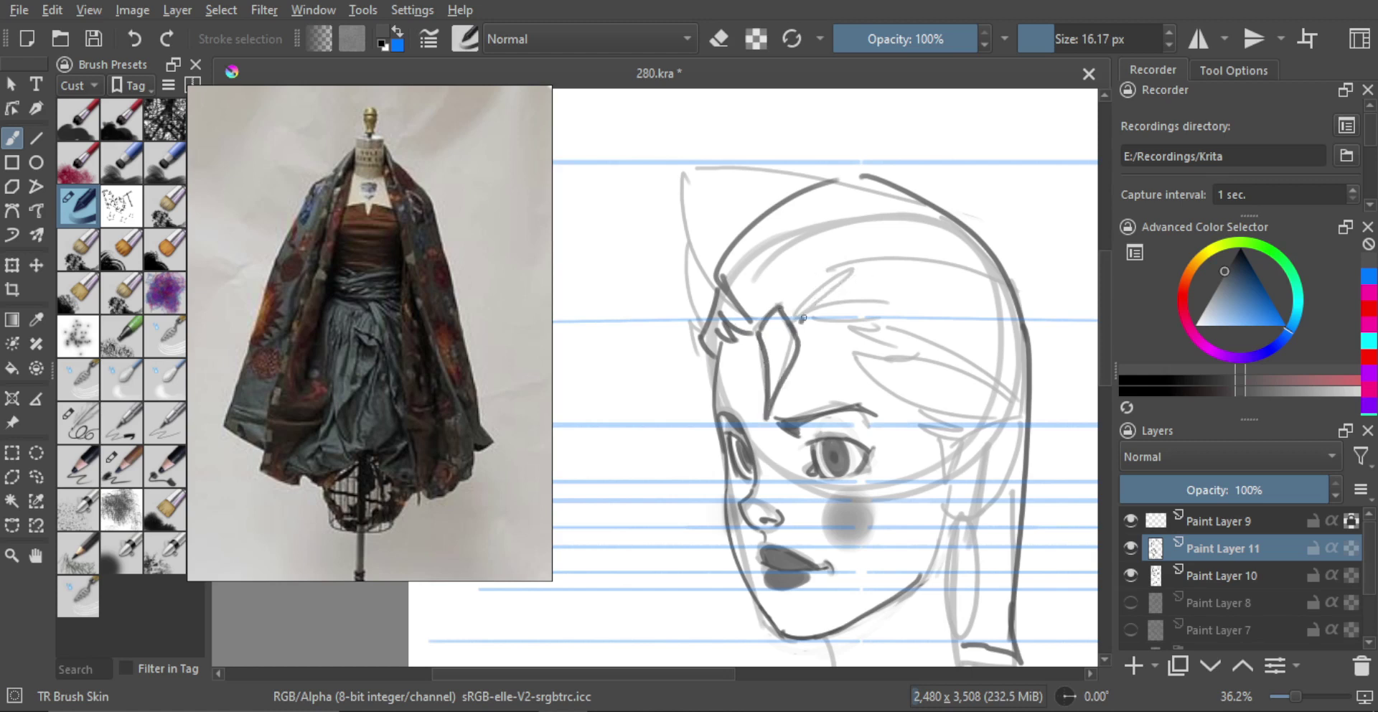
Draw the swept-back hair strands curving from the forehead lock over the near side of the head.
{"action": "left_click_drag", "start_coordinate": [802, 320], "coordinate": [864, 270]}
{"action": "mouse_move", "coordinate": [798, 316]}
{"action": "left_mouse_down"}
{"action": "mouse_move", "coordinate": [826, 287]}
{"action": "mouse_move", "coordinate": [800, 283]}
{"action": "mouse_move", "coordinate": [873, 212]}
{"action": "left_mouse_up"}
{"action": "key", "text": "ctrl+z"}
{"action": "key", "text": "ctrl+z"}
{"action": "mouse_move", "coordinate": [795, 317]}
{"action": "left_mouse_down"}
{"action": "mouse_move", "coordinate": [889, 259]}
{"action": "mouse_move", "coordinate": [1002, 322]}
{"action": "mouse_move", "coordinate": [951, 290]}
{"action": "left_mouse_up"}
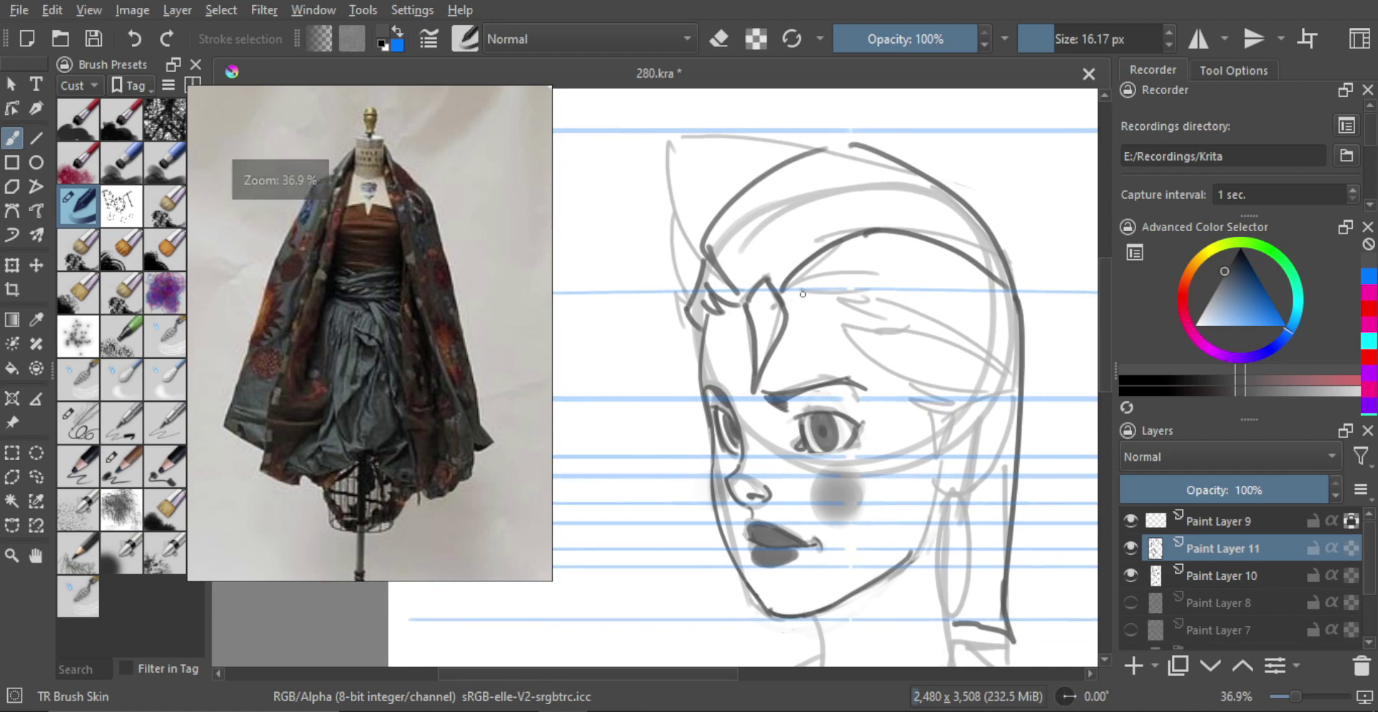
{"action": "mouse_move", "coordinate": [801, 307]}
{"action": "left_mouse_down"}
{"action": "mouse_move", "coordinate": [1018, 387]}
{"action": "mouse_move", "coordinate": [947, 389]}
{"action": "mouse_move", "coordinate": [934, 304]}
{"action": "left_mouse_up"}
{"action": "mouse_move", "coordinate": [856, 251]}
{"action": "left_mouse_down"}
{"action": "mouse_move", "coordinate": [829, 258]}
{"action": "mouse_move", "coordinate": [955, 322]}
{"action": "left_mouse_up"}
{"action": "key", "text": "ctrl+z"}
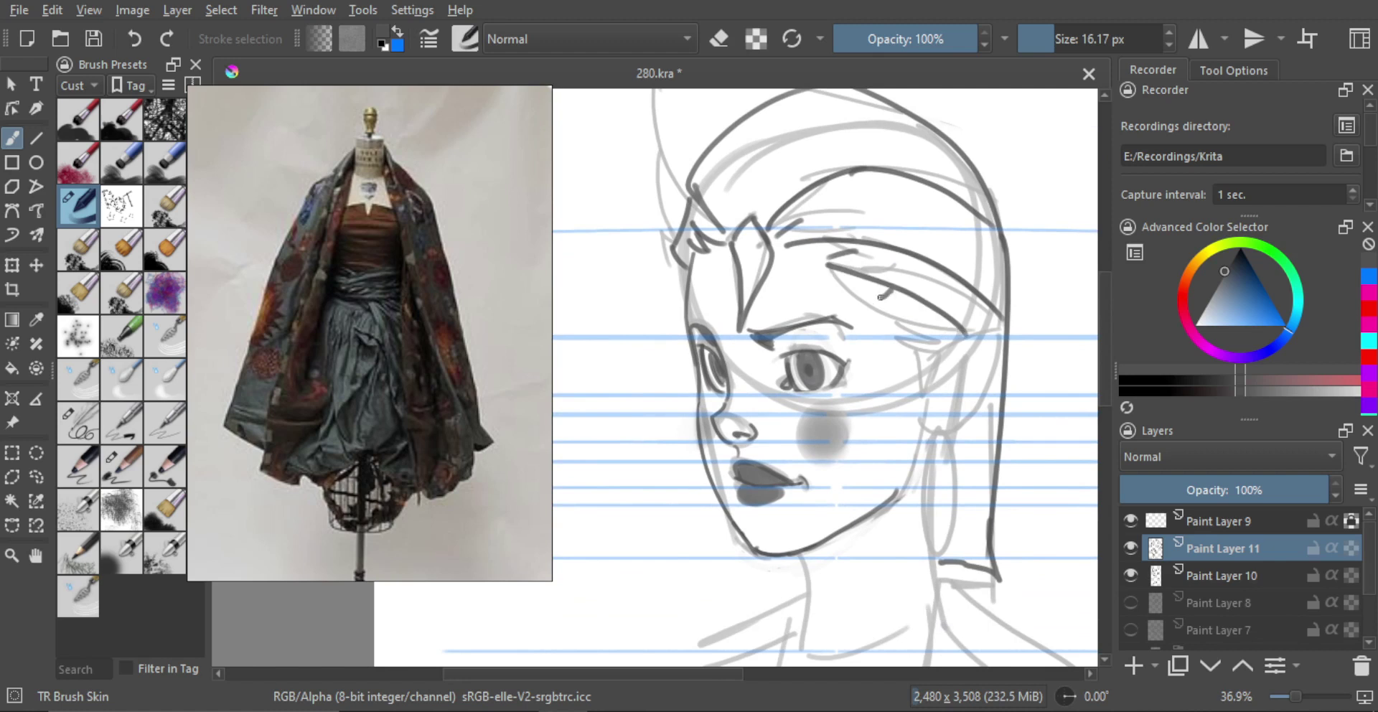
Draw the jagged lock ends at the near temple and the outline of the near ear.
{"action": "mouse_move", "coordinate": [879, 297]}
{"action": "left_mouse_down"}
{"action": "mouse_move", "coordinate": [950, 357]}
{"action": "mouse_move", "coordinate": [897, 333]}
{"action": "mouse_move", "coordinate": [937, 357]}
{"action": "mouse_move", "coordinate": [914, 360]}
{"action": "mouse_move", "coordinate": [943, 371]}
{"action": "mouse_move", "coordinate": [990, 333]}
{"action": "mouse_move", "coordinate": [1004, 361]}
{"action": "mouse_move", "coordinate": [977, 418]}
{"action": "mouse_move", "coordinate": [937, 434]}
{"action": "mouse_move", "coordinate": [948, 398]}
{"action": "mouse_move", "coordinate": [973, 380]}
{"action": "mouse_move", "coordinate": [948, 511]}
{"action": "left_mouse_up"}
{"action": "key", "text": "ctrl+z"}
{"action": "key", "text": "ctrl+z"}
{"action": "left_click_drag", "start_coordinate": [978, 374], "coordinate": [932, 539]}
{"action": "left_click_drag", "start_coordinate": [953, 516], "coordinate": [997, 452]}
{"action": "key", "text": "ctrl+z"}
{"action": "key", "text": "ctrl+z"}
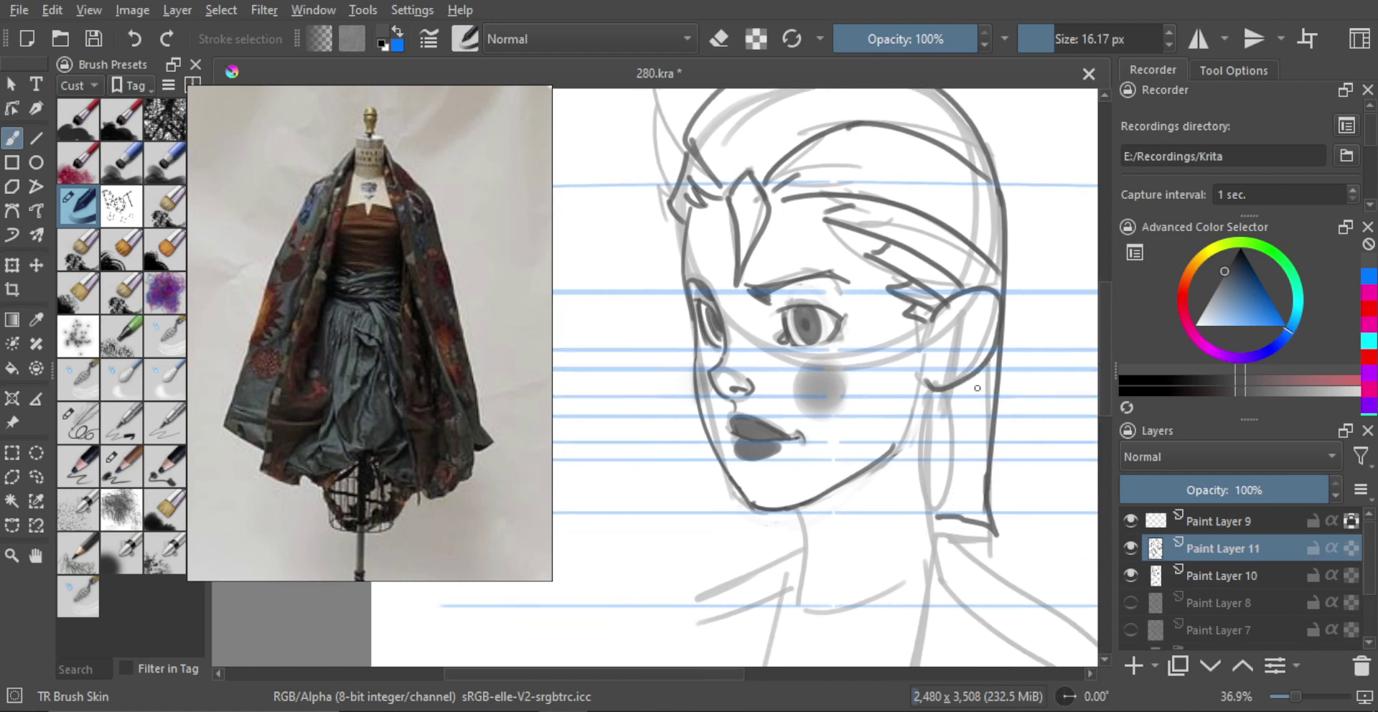
Draw the hair behind the ear tapering to a point and erase the old squared-off hair end.
{"action": "mouse_move", "coordinate": [982, 372]}
{"action": "left_mouse_down"}
{"action": "mouse_move", "coordinate": [974, 442]}
{"action": "mouse_move", "coordinate": [928, 538]}
{"action": "mouse_move", "coordinate": [997, 429]}
{"action": "left_mouse_up"}
{"action": "key", "text": "e"}
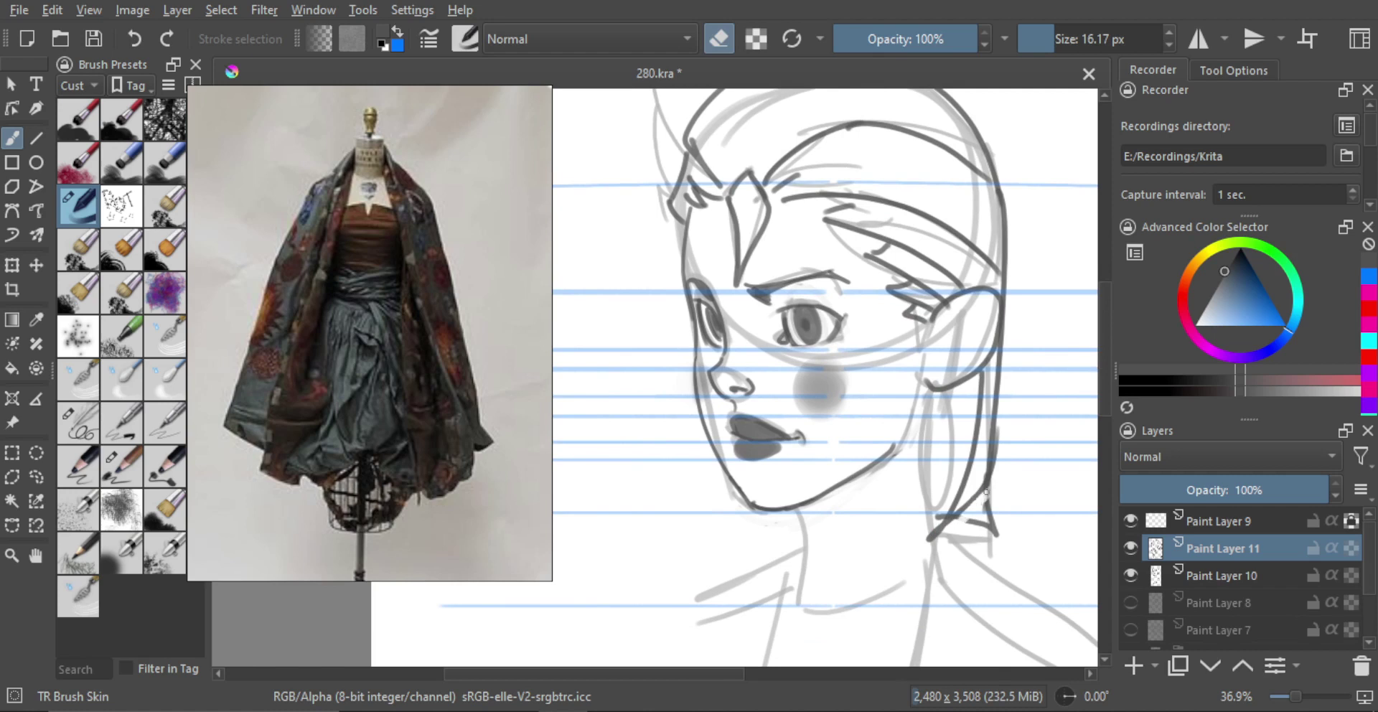
{"action": "left_click_drag", "start_coordinate": [986, 492], "coordinate": [983, 548]}
{"action": "left_click_drag", "start_coordinate": [997, 438], "coordinate": [986, 494]}
{"action": "key", "text": "e"}
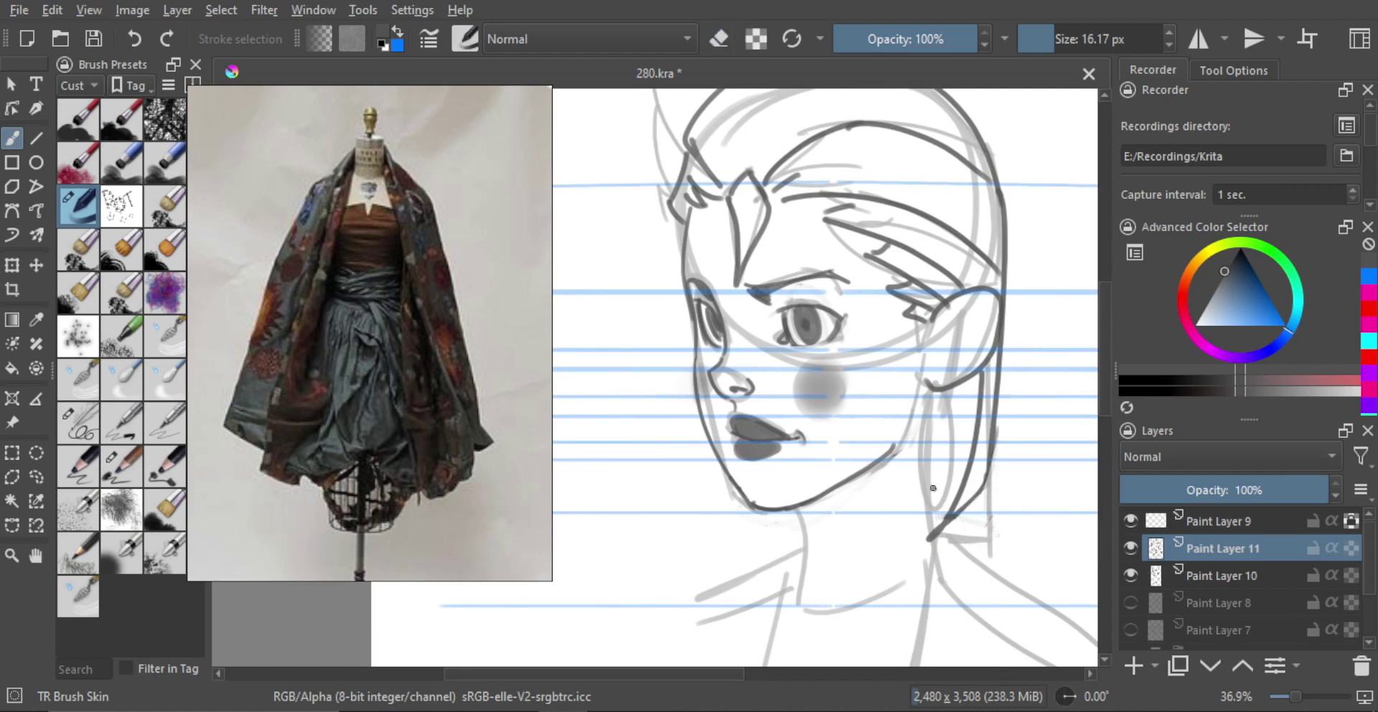
Add an inner strand to the hair behind the ear and draw the front line of the neck below the chin.
{"action": "scroll", "coordinate": [918, 419], "scroll_direction": "down", "scroll_amount": 2}
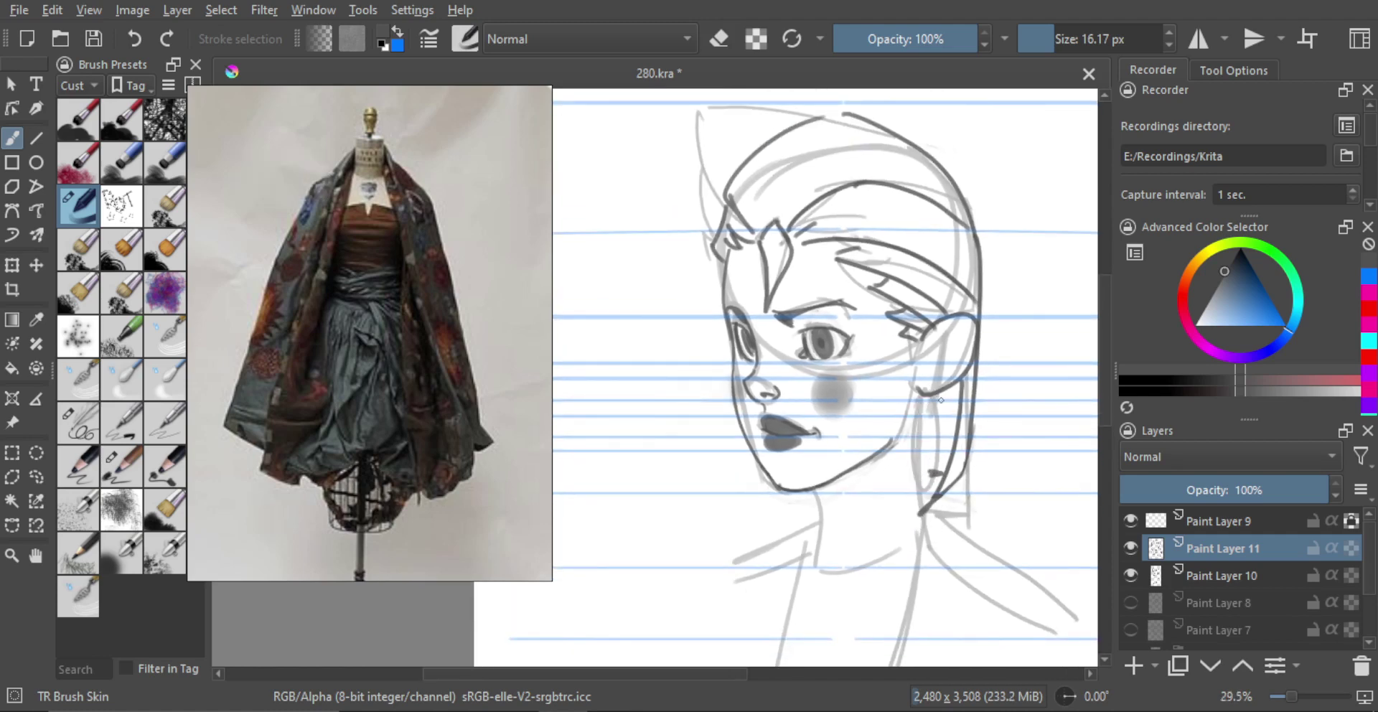
{"action": "left_click_drag", "start_coordinate": [941, 399], "coordinate": [922, 511]}
{"action": "scroll", "coordinate": [917, 466], "scroll_direction": "down", "scroll_amount": 3}
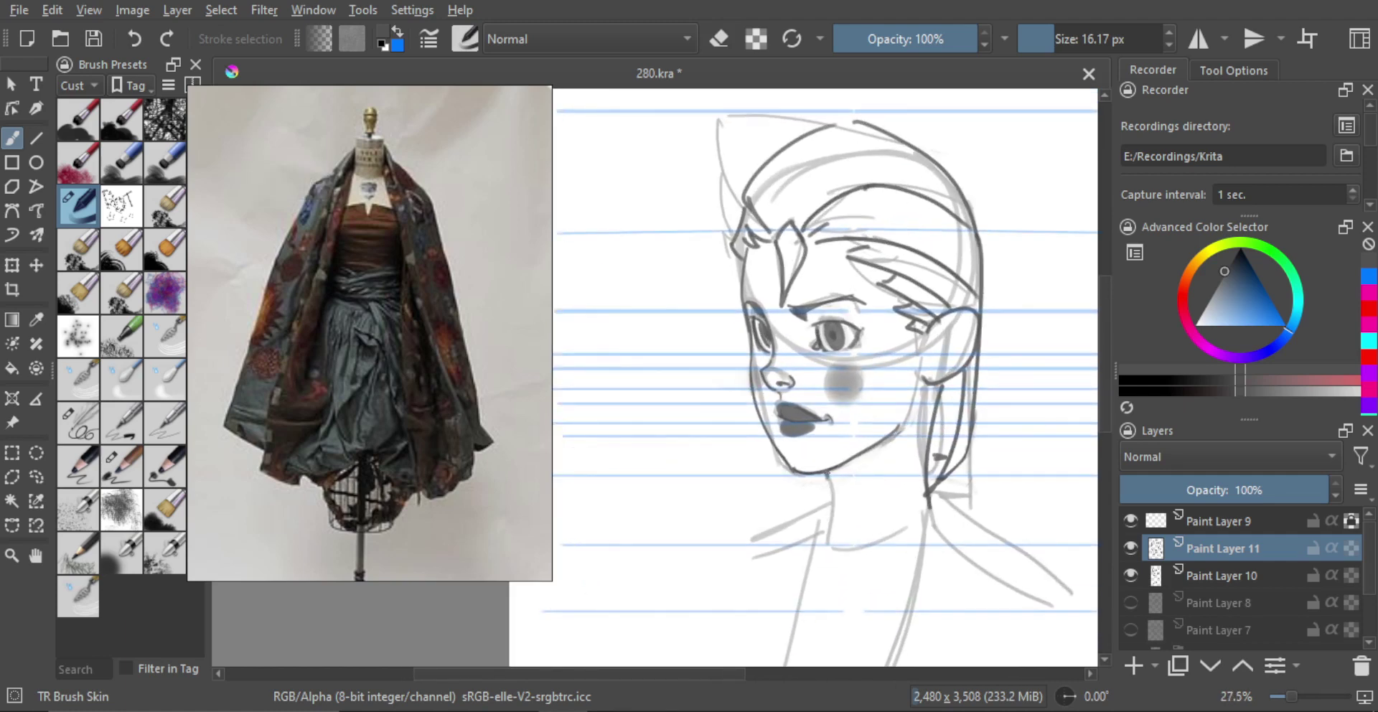
{"action": "scroll", "coordinate": [833, 477], "scroll_direction": "down", "scroll_amount": 3}
{"action": "scroll", "coordinate": [841, 419], "scroll_direction": "up", "scroll_amount": 2}
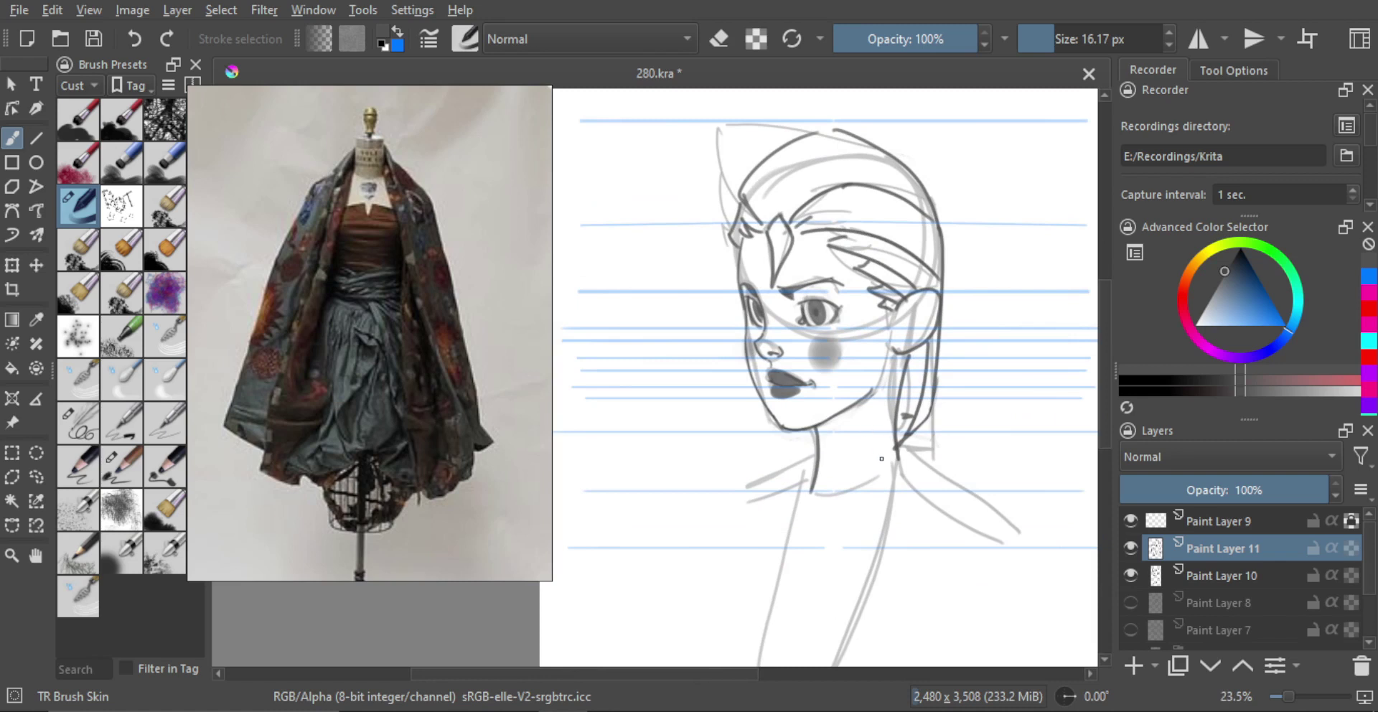
Hide the guide lines on Paint Layer 9 and check the head drawing without the rough sketch on Paint Layer 10.
{"action": "scroll", "coordinate": [864, 435], "scroll_direction": "down", "scroll_amount": 2}
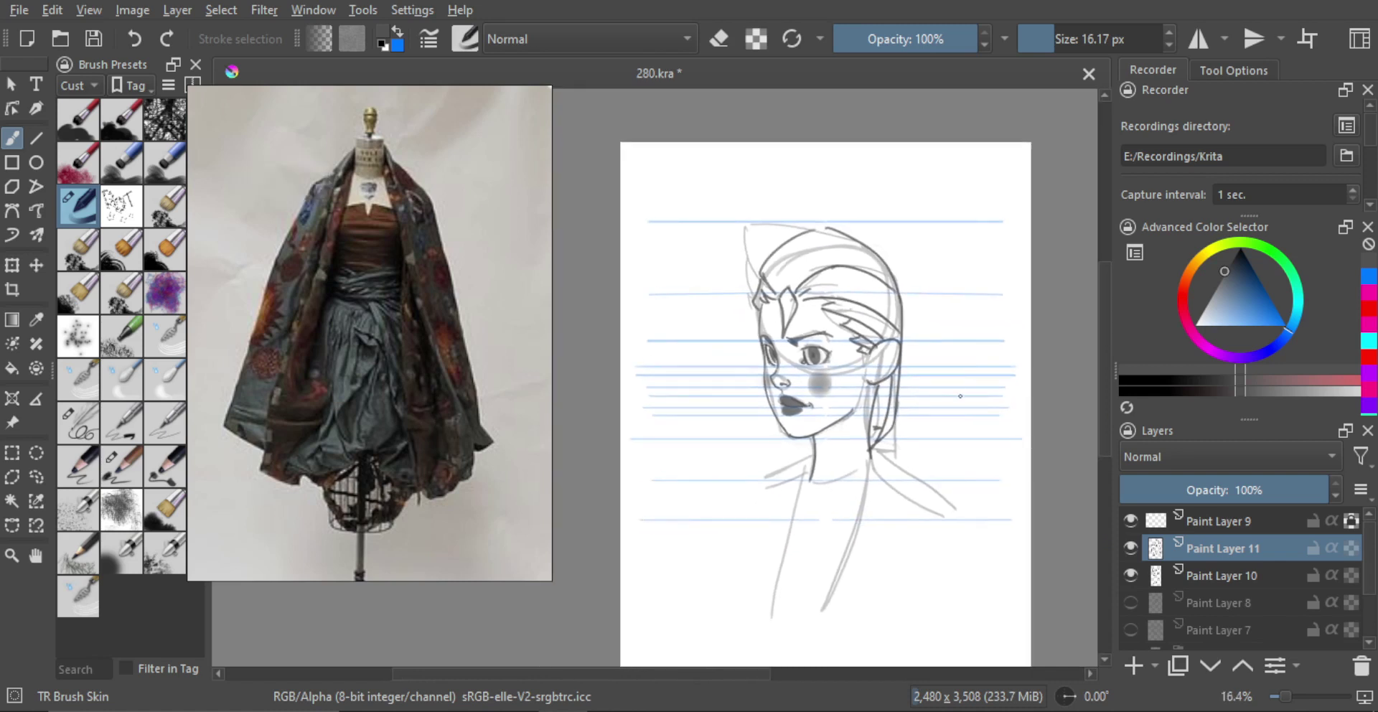
{"action": "left_click", "coordinate": [1131, 521]}
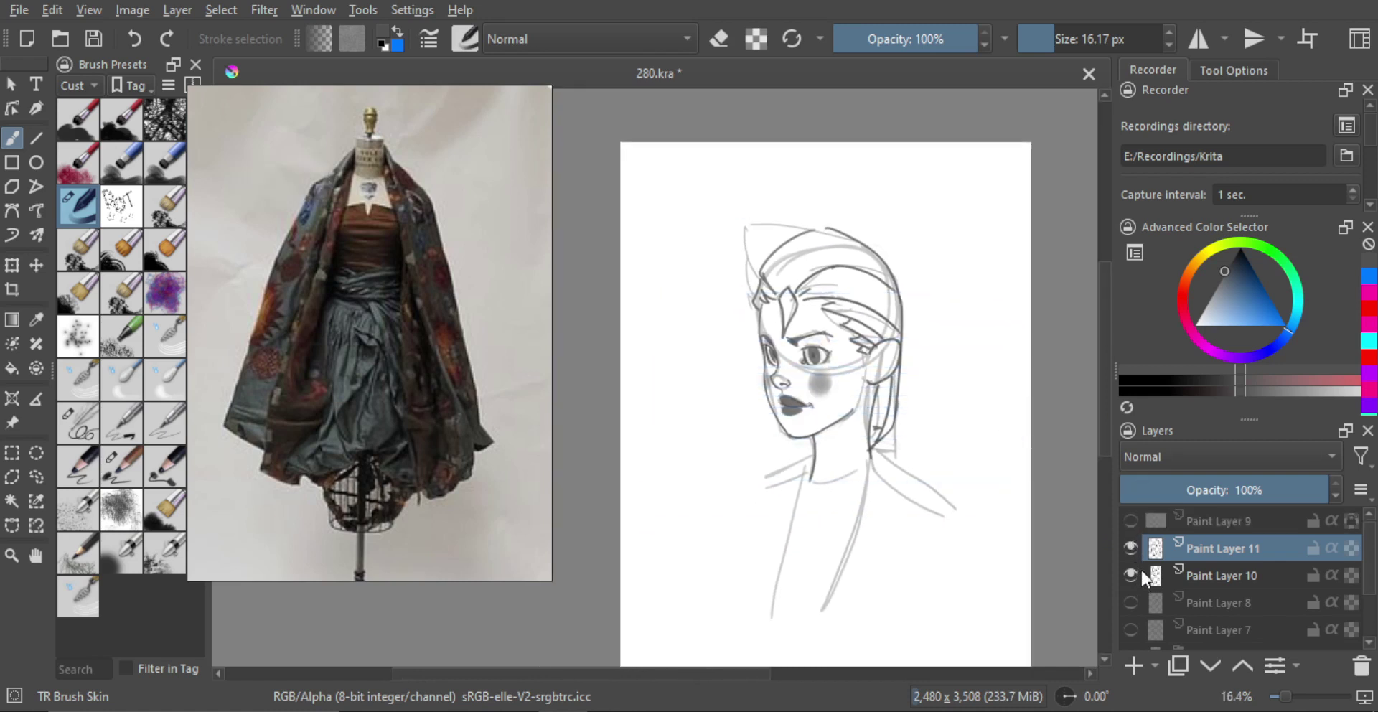
{"action": "left_click", "coordinate": [1129, 574]}
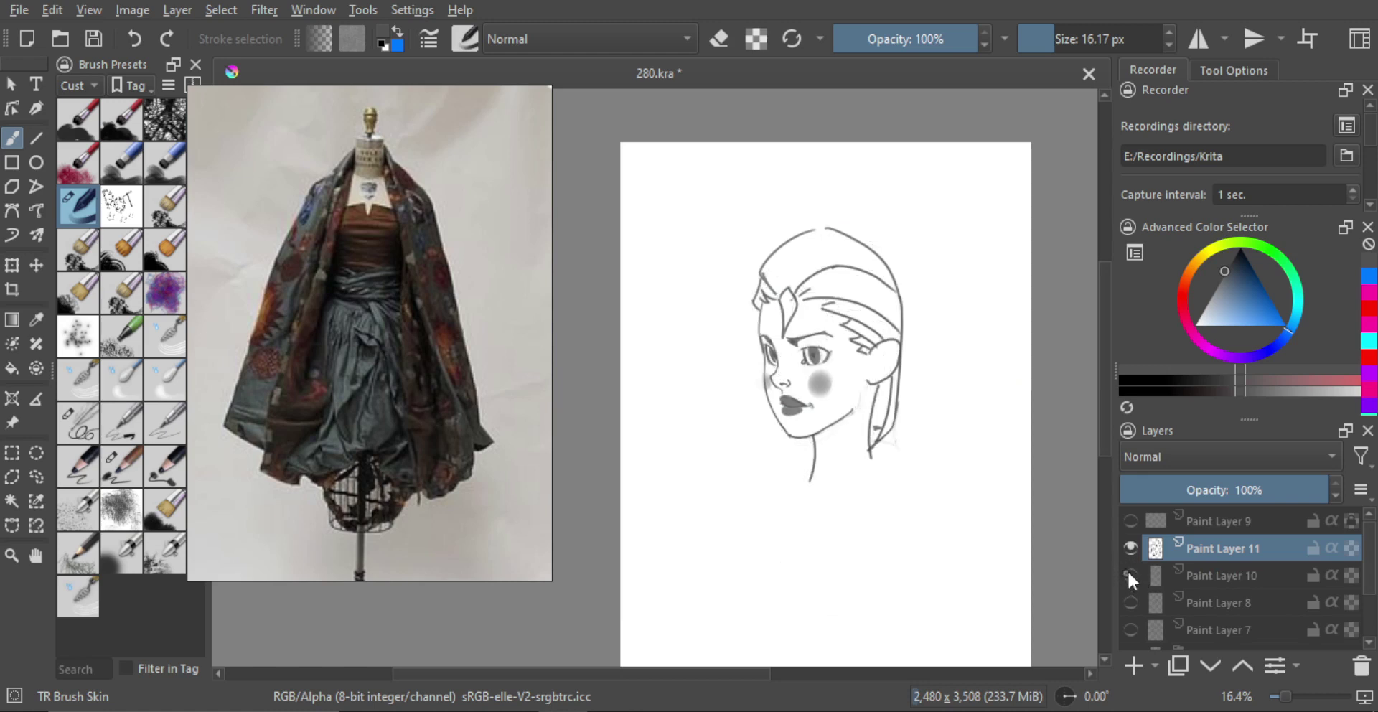
{"action": "left_click", "coordinate": [1129, 574]}
Erase the rough hair spike on Paint Layer 10 with a 45.75 px eraser and merge Paint Layer 11 down into it.
{"action": "key", "text": "e"}
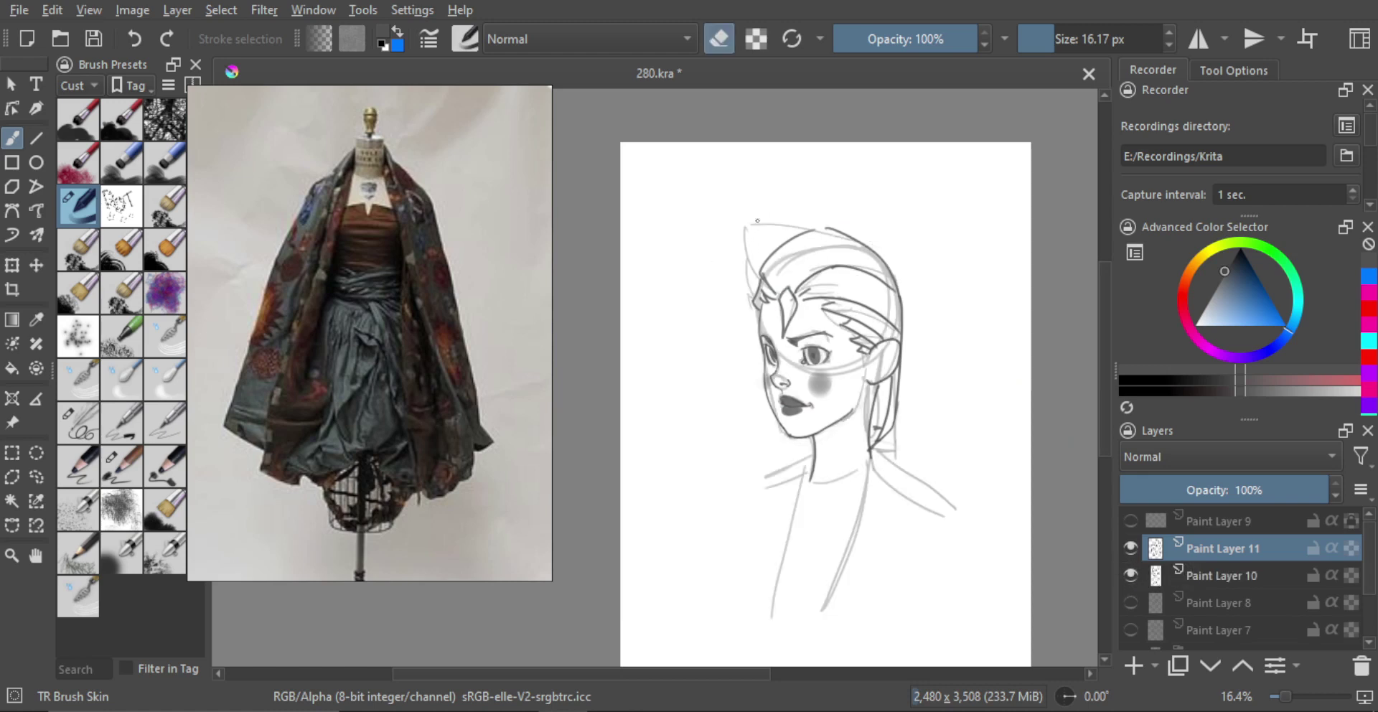
{"action": "left_click", "coordinate": [1181, 566]}
{"action": "left_click_drag", "start_coordinate": [769, 201], "coordinate": [790, 201], "text": "shift"}
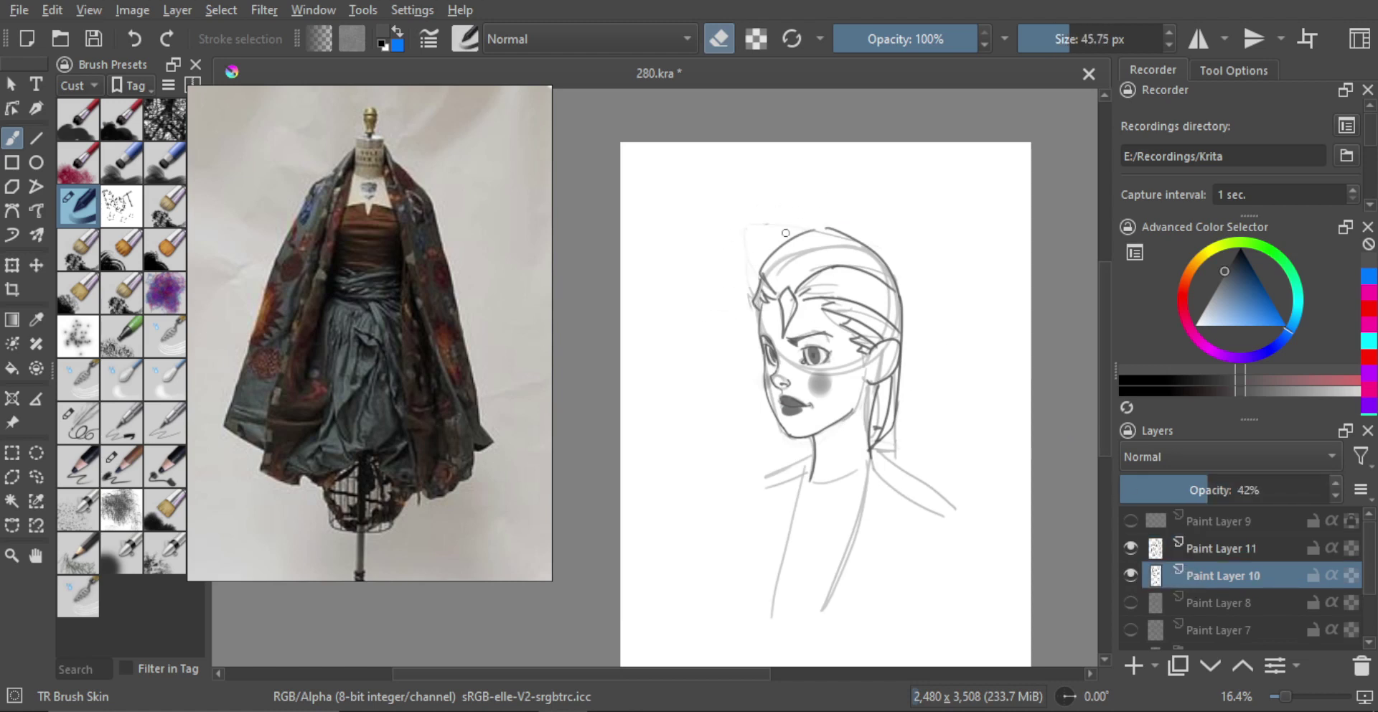
{"action": "left_click", "coordinate": [1205, 545]}
{"action": "key", "text": "ctrl+e"}
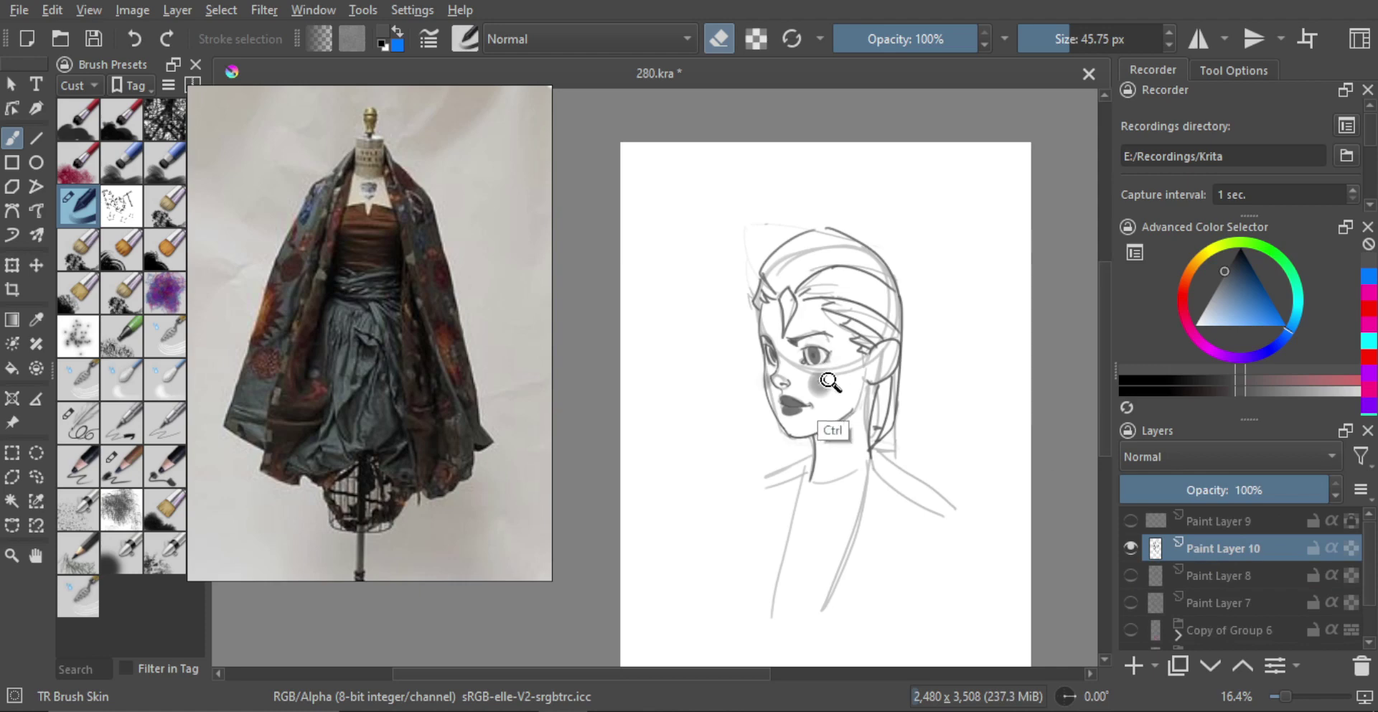
Compare the merged turned head with the earlier sketches on Paint Layer 7 and Paint Layer 8.
{"action": "scroll", "coordinate": [961, 409], "scroll_direction": "up", "scroll_amount": 1}
{"action": "left_click", "coordinate": [1130, 600]}
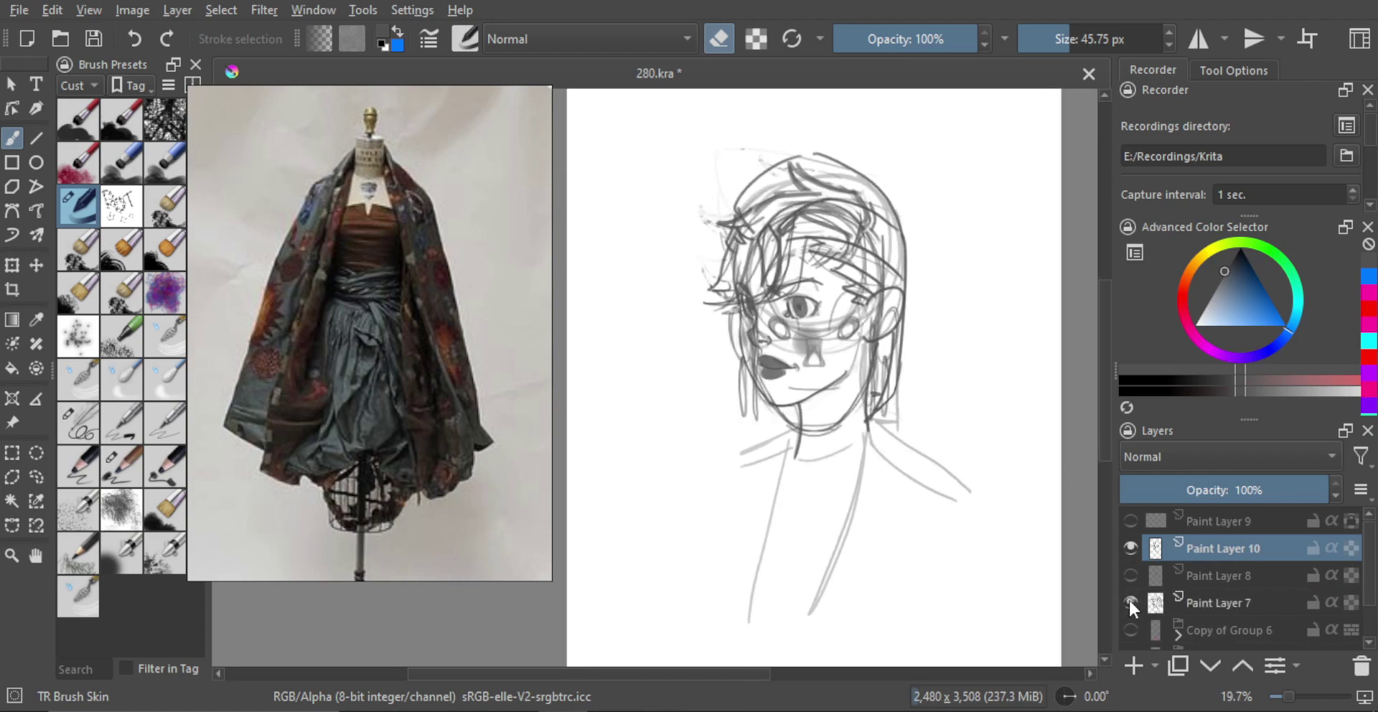
{"action": "left_click", "coordinate": [1130, 600]}
{"action": "left_click", "coordinate": [1130, 601]}
{"action": "left_click", "coordinate": [1129, 601]}
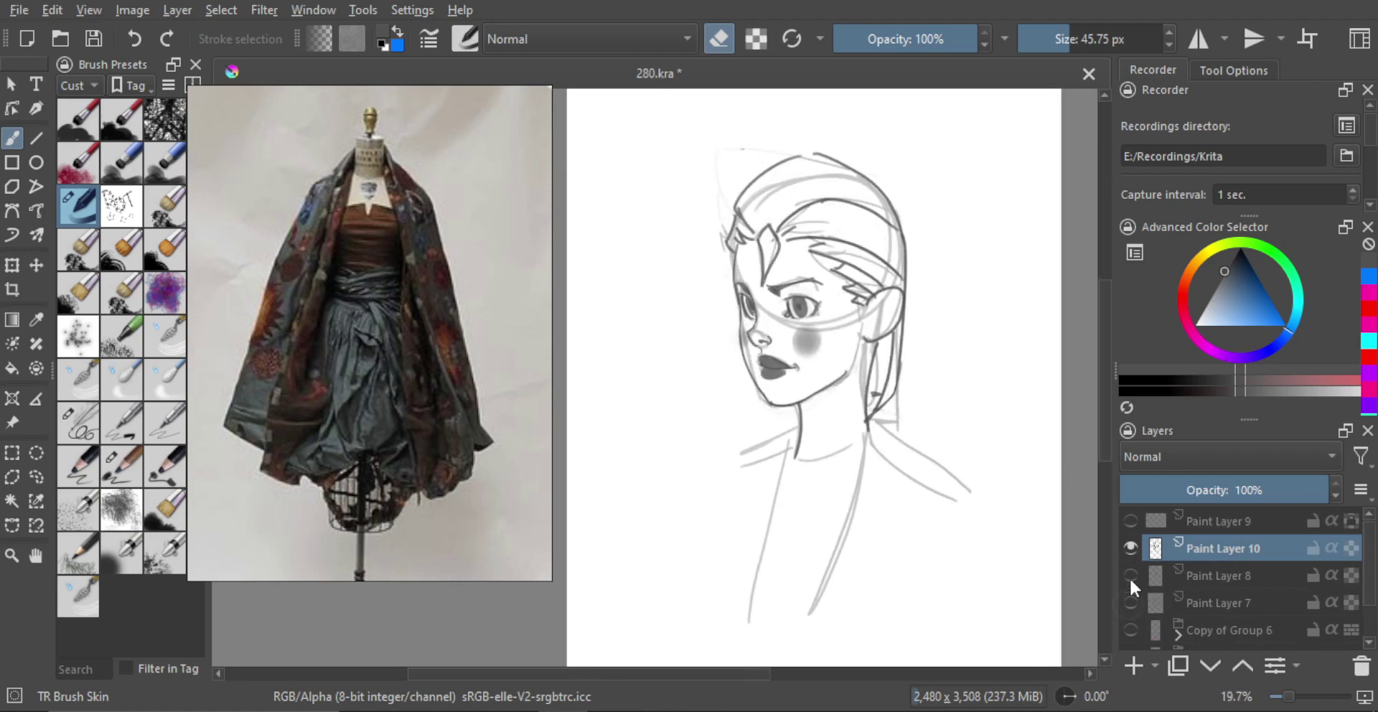
{"action": "left_click", "coordinate": [1129, 576]}
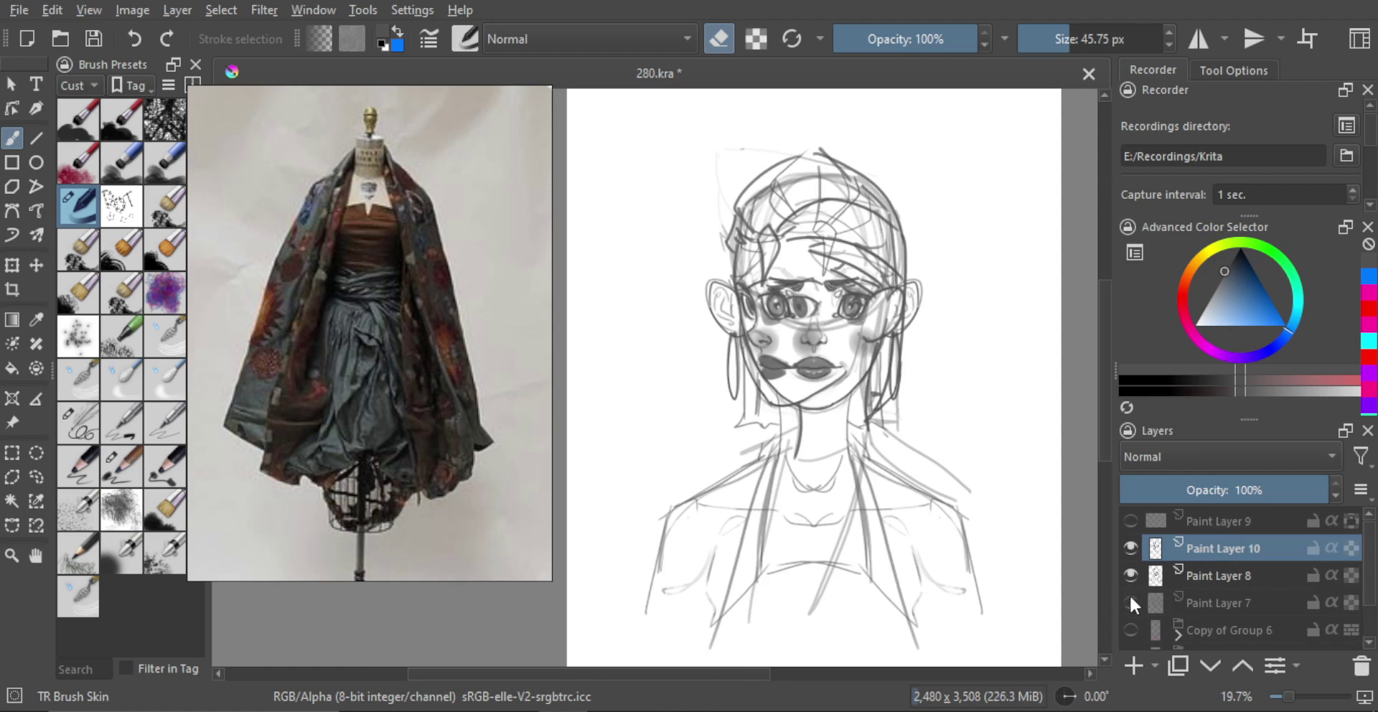
{"action": "left_click", "coordinate": [1130, 547]}
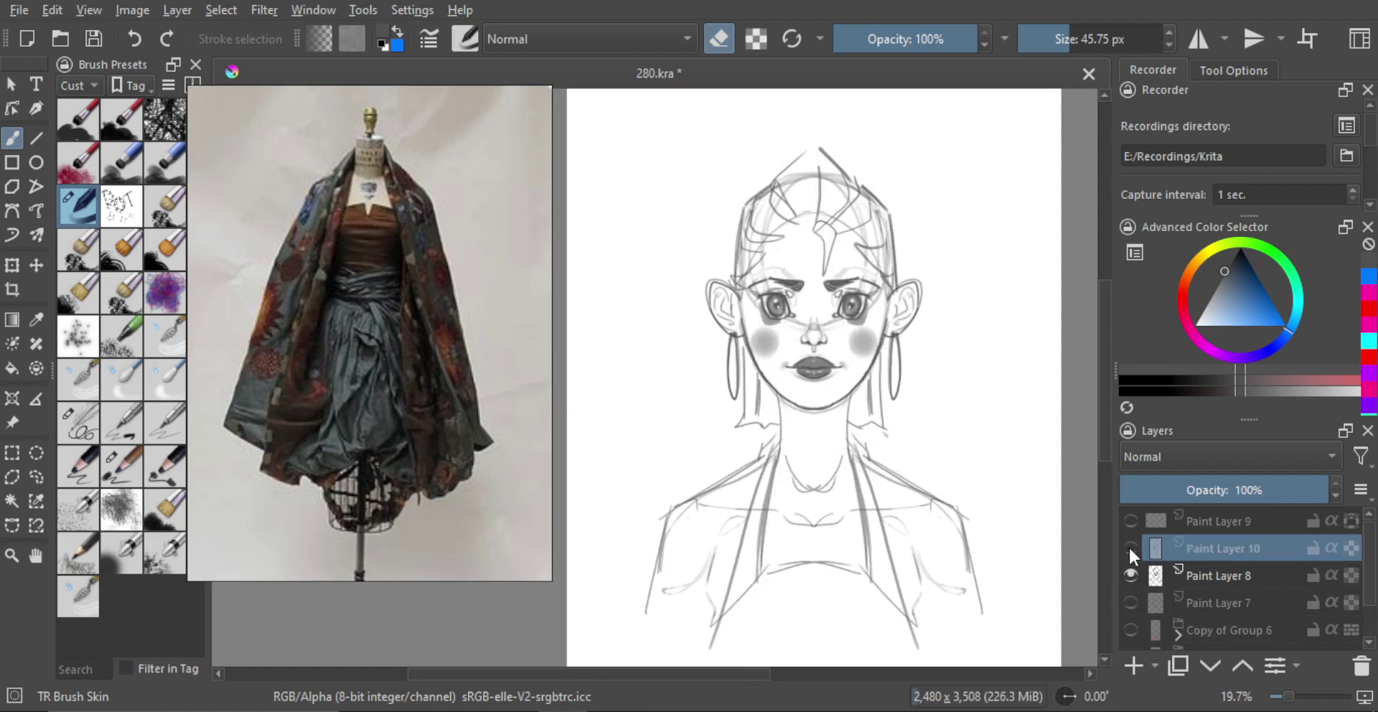
{"action": "left_click", "coordinate": [1130, 548]}
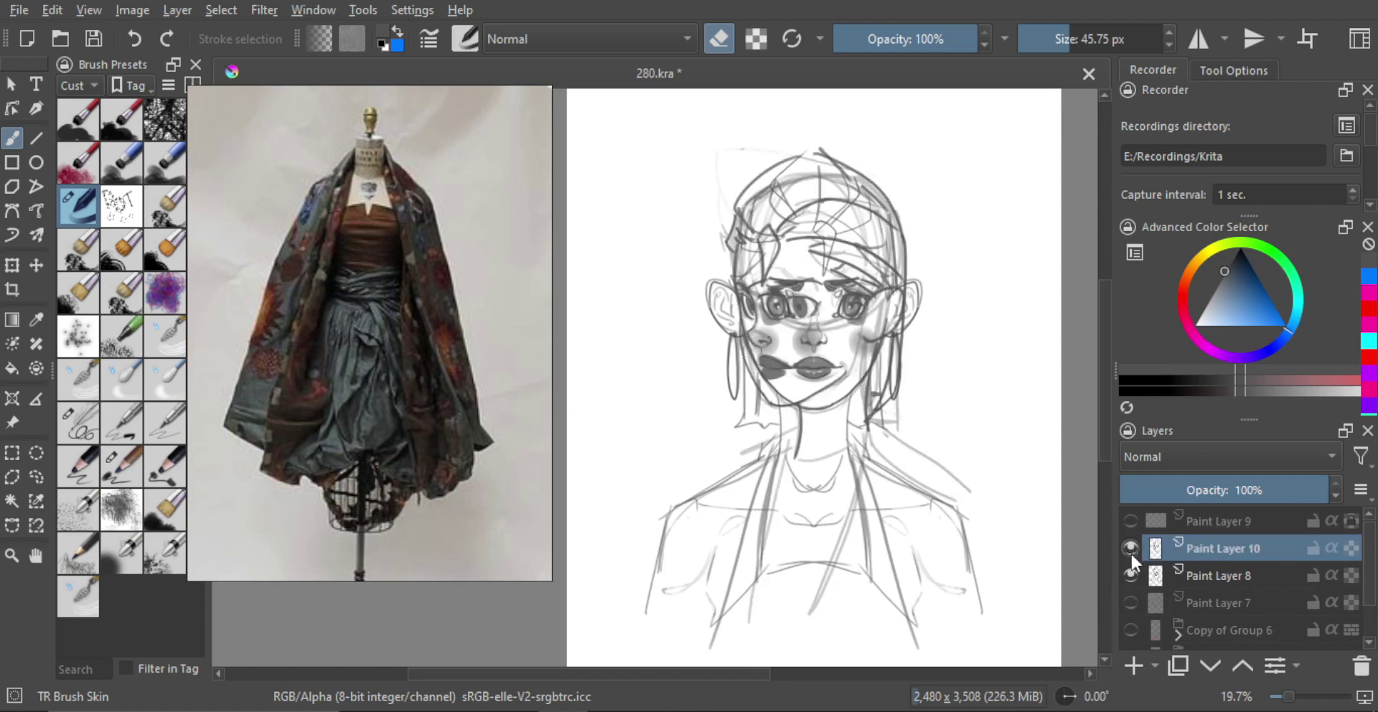
{"action": "left_click", "coordinate": [1131, 577]}
Sketch the neckline across the upper chest and the near side of the torso with a 22.68 px brush.
{"action": "scroll", "coordinate": [826, 431], "scroll_direction": "down", "scroll_amount": 2}
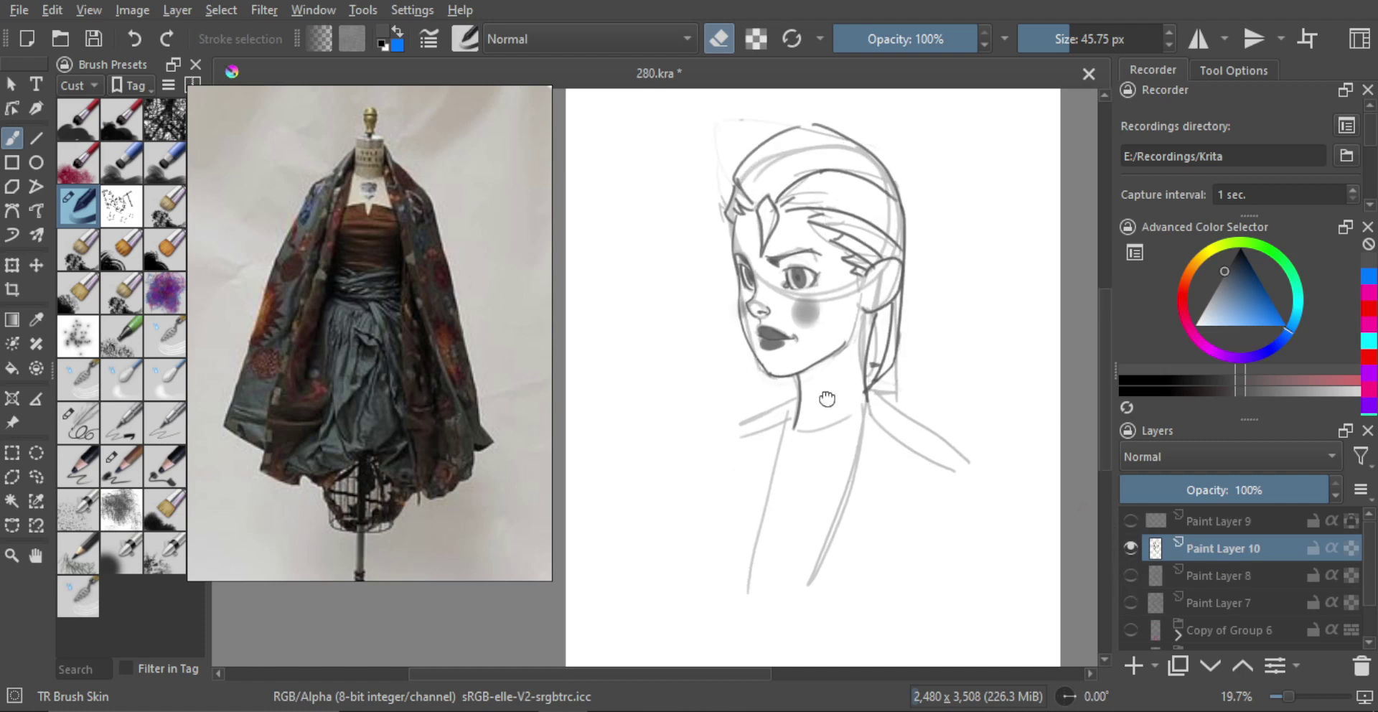
{"action": "key", "text": "e"}
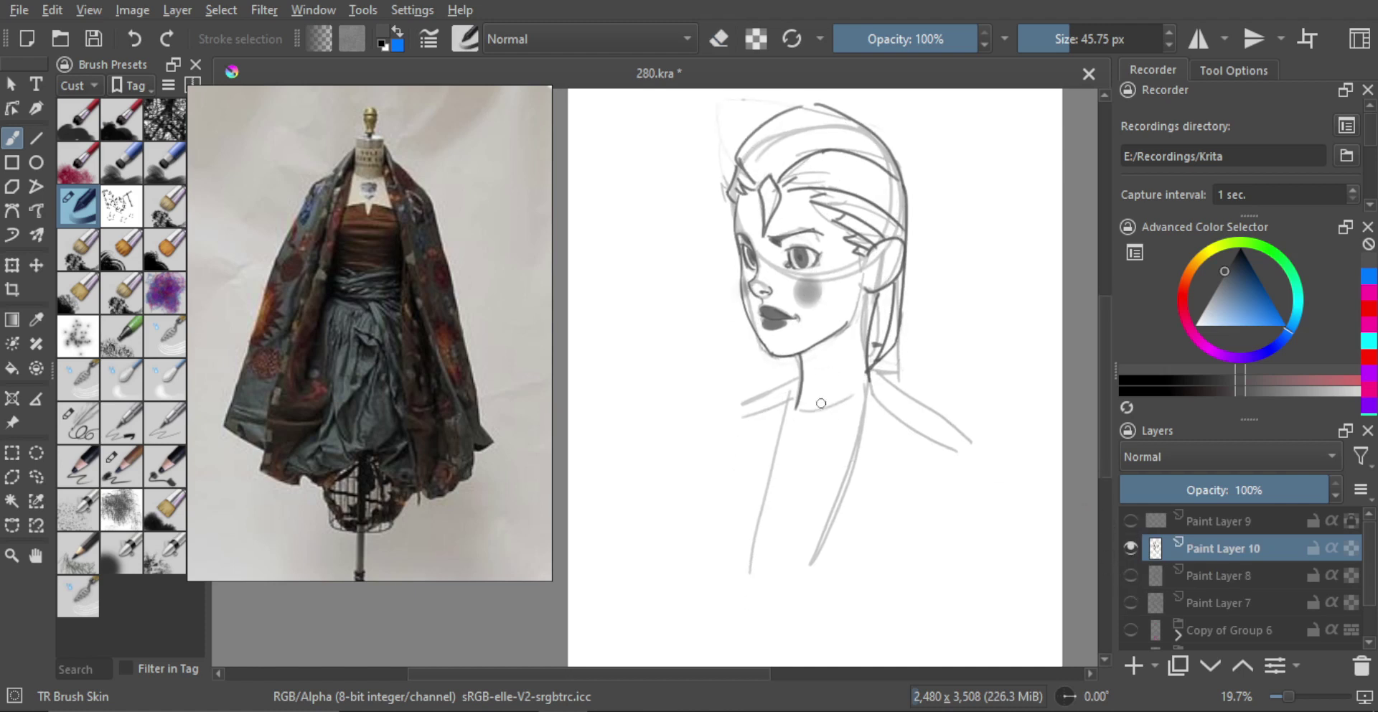
{"action": "key", "text": "minus"}
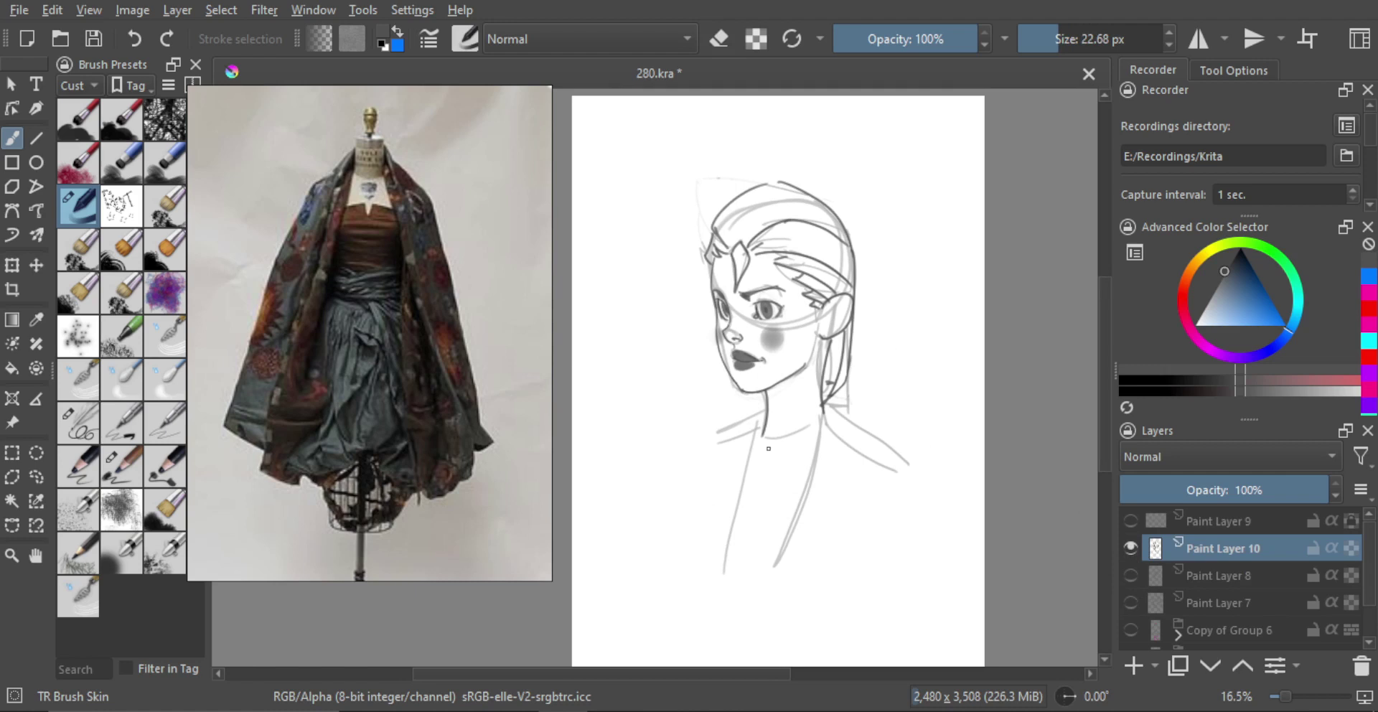
{"action": "mouse_move", "coordinate": [748, 463]}
{"action": "left_mouse_down"}
{"action": "mouse_move", "coordinate": [809, 478]}
{"action": "mouse_move", "coordinate": [749, 495]}
{"action": "left_mouse_up"}
{"action": "key", "text": "ctrl+z"}
{"action": "key", "text": "ctrl+z"}
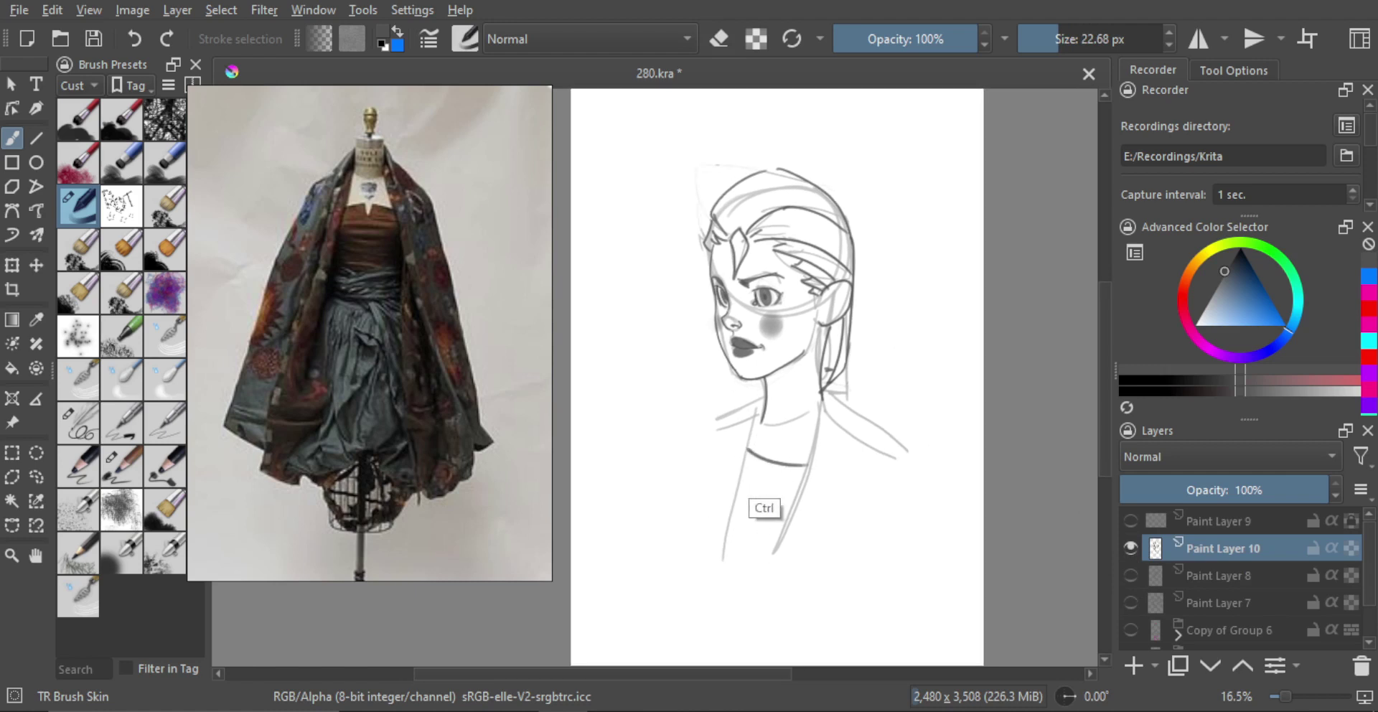
{"action": "mouse_move", "coordinate": [754, 449]}
{"action": "left_mouse_down"}
{"action": "mouse_move", "coordinate": [823, 449]}
{"action": "mouse_move", "coordinate": [809, 449]}
{"action": "mouse_move", "coordinate": [823, 511]}
{"action": "left_mouse_up"}
{"action": "key", "text": "ctrl+z"}
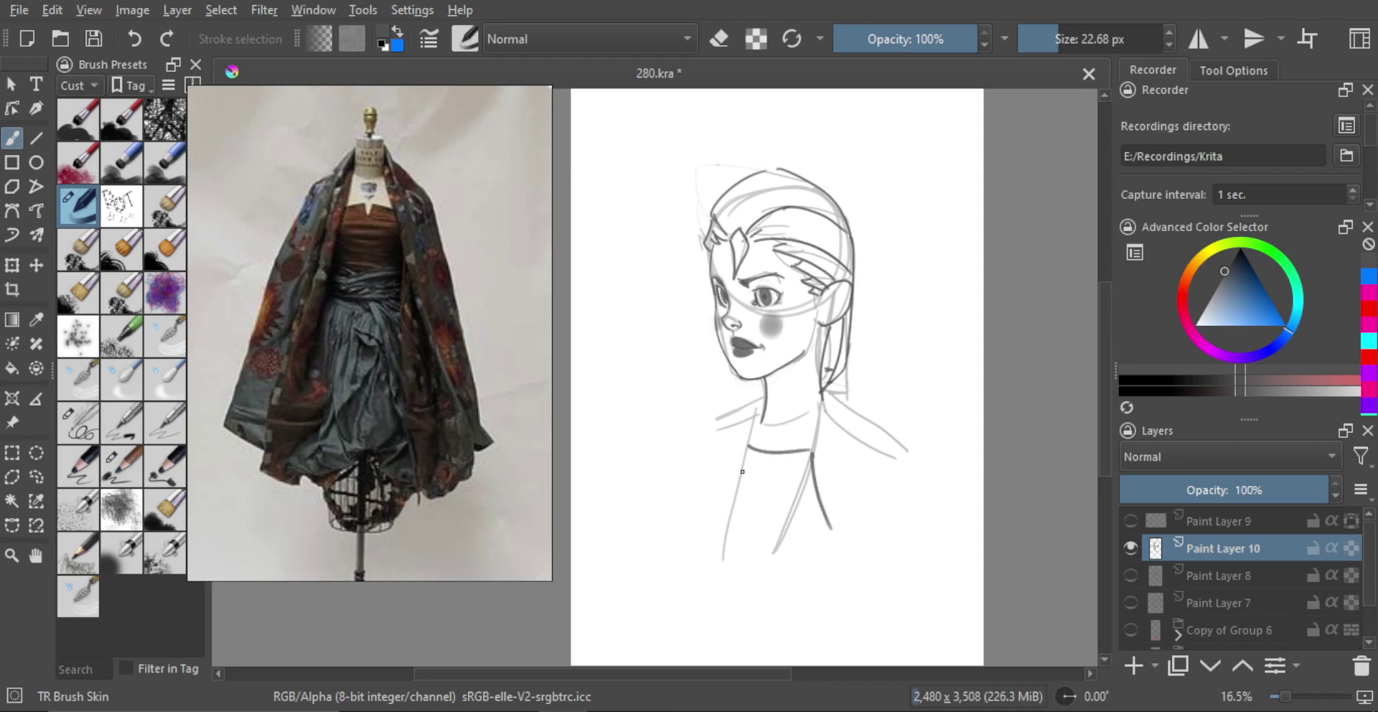
Sketch the far side of the torso and the lower edge of the chest with short angular strokes.
{"action": "left_click_drag", "start_coordinate": [747, 446], "coordinate": [717, 495]}
{"action": "key", "text": "ctrl+z"}
{"action": "mouse_move", "coordinate": [747, 446]}
{"action": "left_mouse_down"}
{"action": "mouse_move", "coordinate": [704, 499]}
{"action": "mouse_move", "coordinate": [739, 540]}
{"action": "mouse_move", "coordinate": [790, 565]}
{"action": "mouse_move", "coordinate": [794, 554]}
{"action": "left_mouse_up"}
{"action": "key", "text": "ctrl+z"}
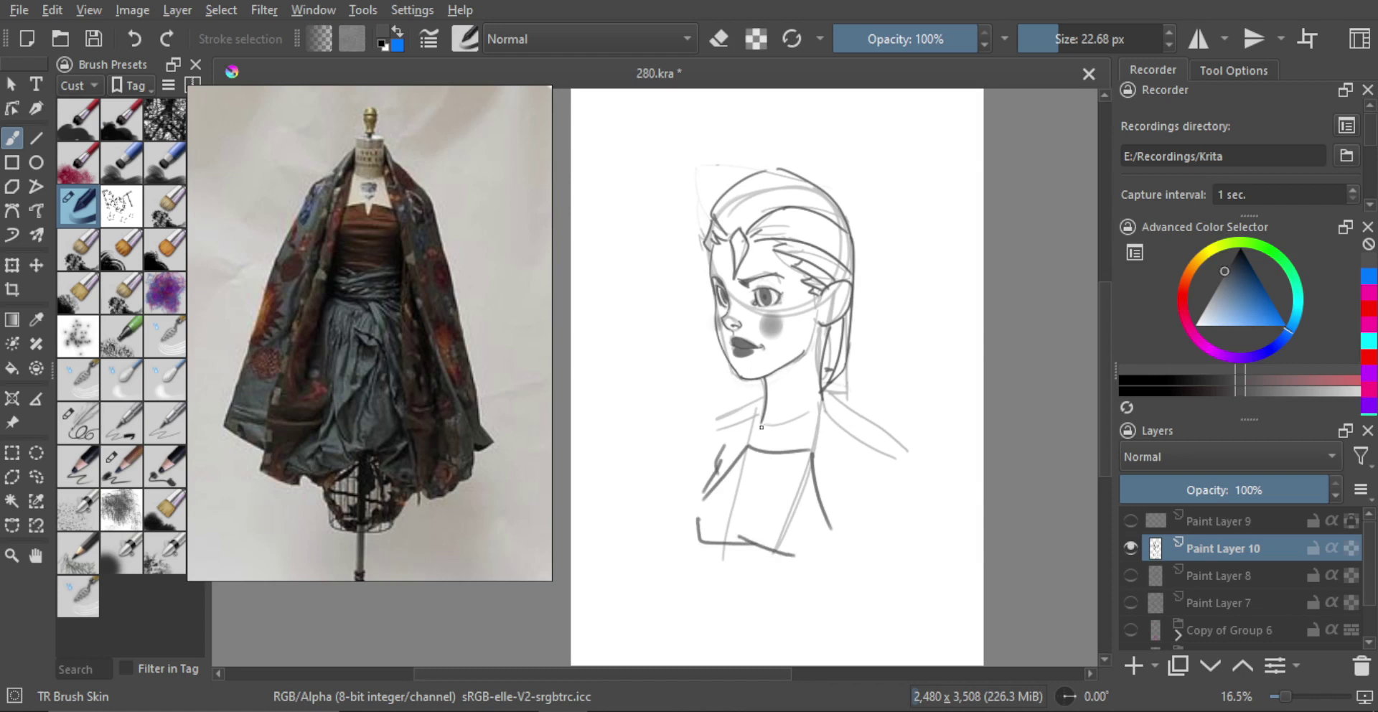
Draw the far edge from the neck down to the neckline and the near line of the neck from the hair downwards.
{"action": "left_click_drag", "start_coordinate": [769, 395], "coordinate": [747, 447]}
{"action": "left_click_drag", "start_coordinate": [818, 398], "coordinate": [814, 476]}
{"action": "key", "text": "ctrl+z"}
{"action": "key", "text": "ctrl+z"}
{"action": "left_click_drag", "start_coordinate": [815, 431], "coordinate": [817, 388]}
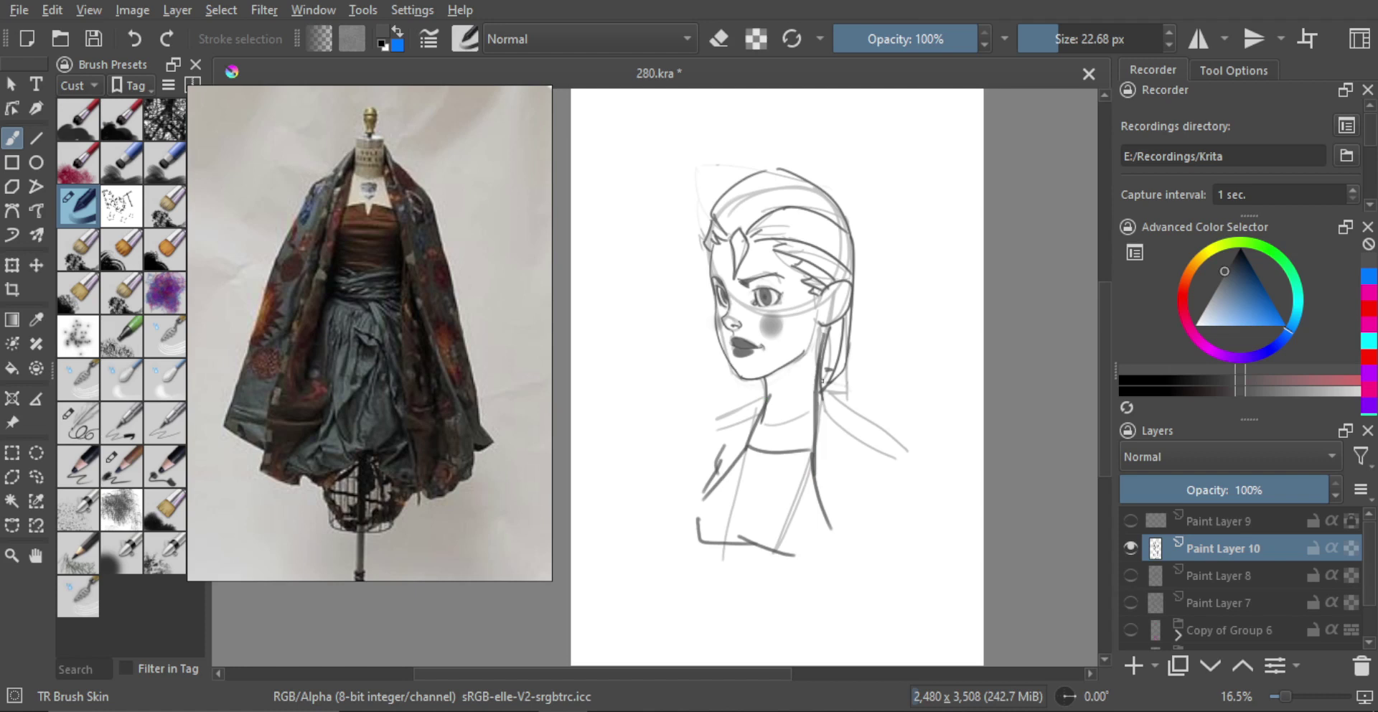
{"action": "key", "text": "ctrl+z"}
Sketch the open collar flaps spreading from both sides of the neck over the shoulders to the neckline.
{"action": "mouse_move", "coordinate": [825, 333]}
{"action": "left_mouse_down"}
{"action": "mouse_move", "coordinate": [817, 398]}
{"action": "mouse_move", "coordinate": [855, 448]}
{"action": "left_mouse_up"}
{"action": "key", "text": "ctrl+z"}
{"action": "key", "text": "ctrl+z"}
{"action": "key", "text": "ctrl+z"}
{"action": "key", "text": "e"}
{"action": "key", "text": "e"}
{"action": "key", "text": "ctrl+z"}
{"action": "mouse_move", "coordinate": [823, 387]}
{"action": "left_mouse_down"}
{"action": "mouse_move", "coordinate": [879, 444]}
{"action": "mouse_move", "coordinate": [825, 450]}
{"action": "left_mouse_up"}
{"action": "key", "text": "ctrl+z"}
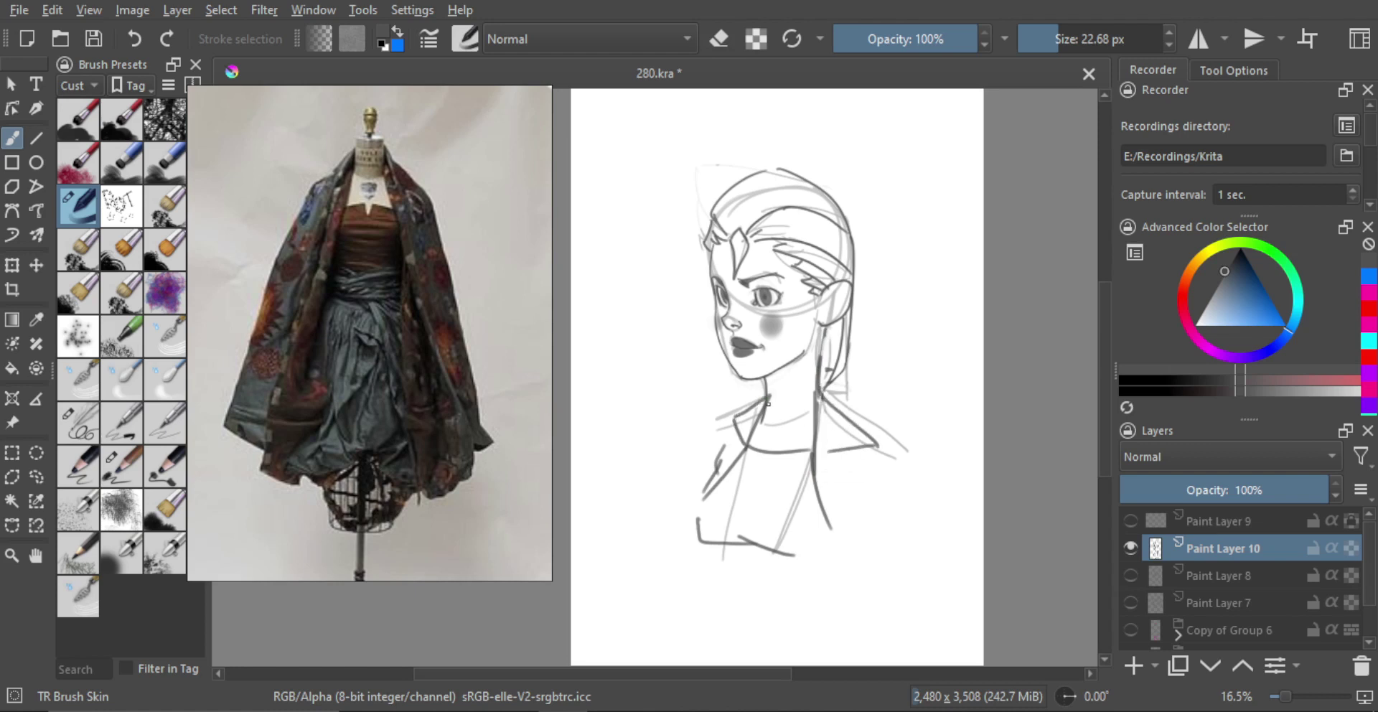
Sketch the outer edge of the near shoulder and the angular lapel lines below the near collar flap.
{"action": "key", "text": "ctrl+z"}
{"action": "scroll", "coordinate": [754, 391], "scroll_direction": "down", "scroll_amount": 2}
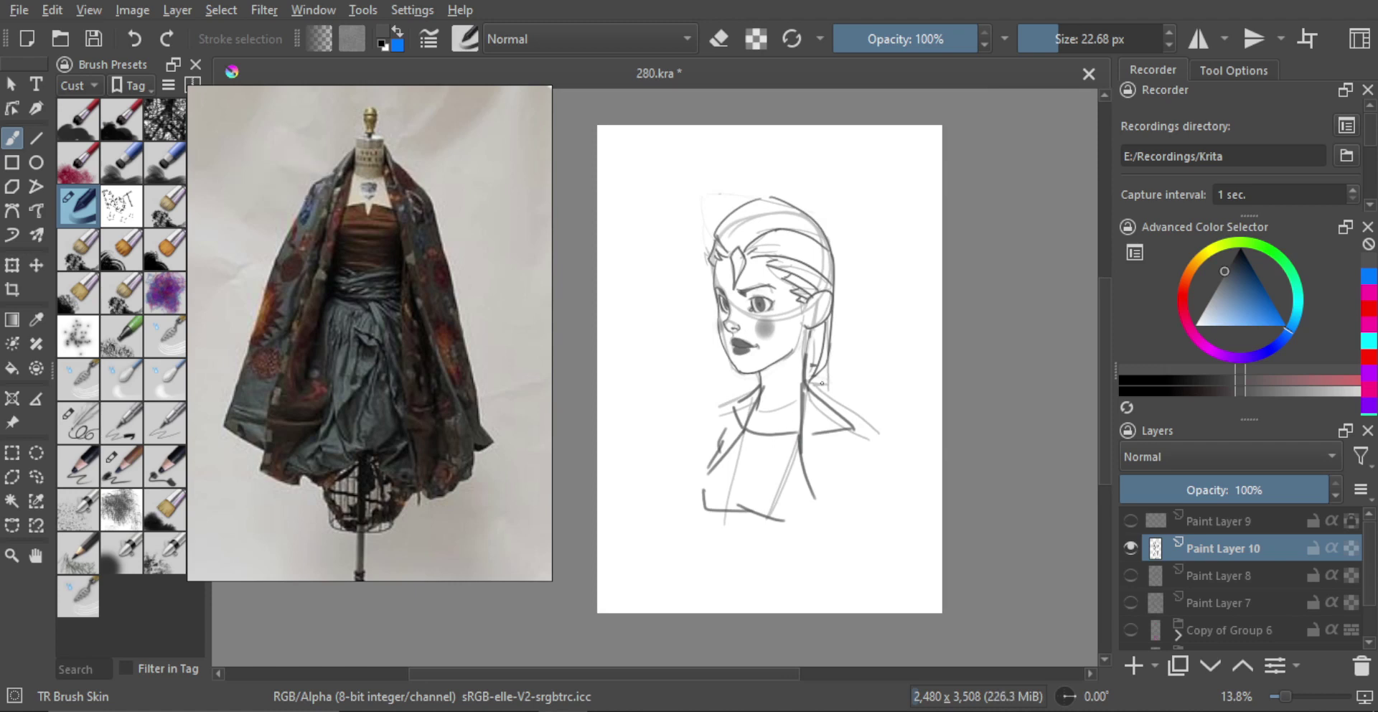
{"action": "scroll", "coordinate": [815, 467], "scroll_direction": "up", "scroll_amount": 2}
{"action": "left_click_drag", "start_coordinate": [803, 452], "coordinate": [866, 502]}
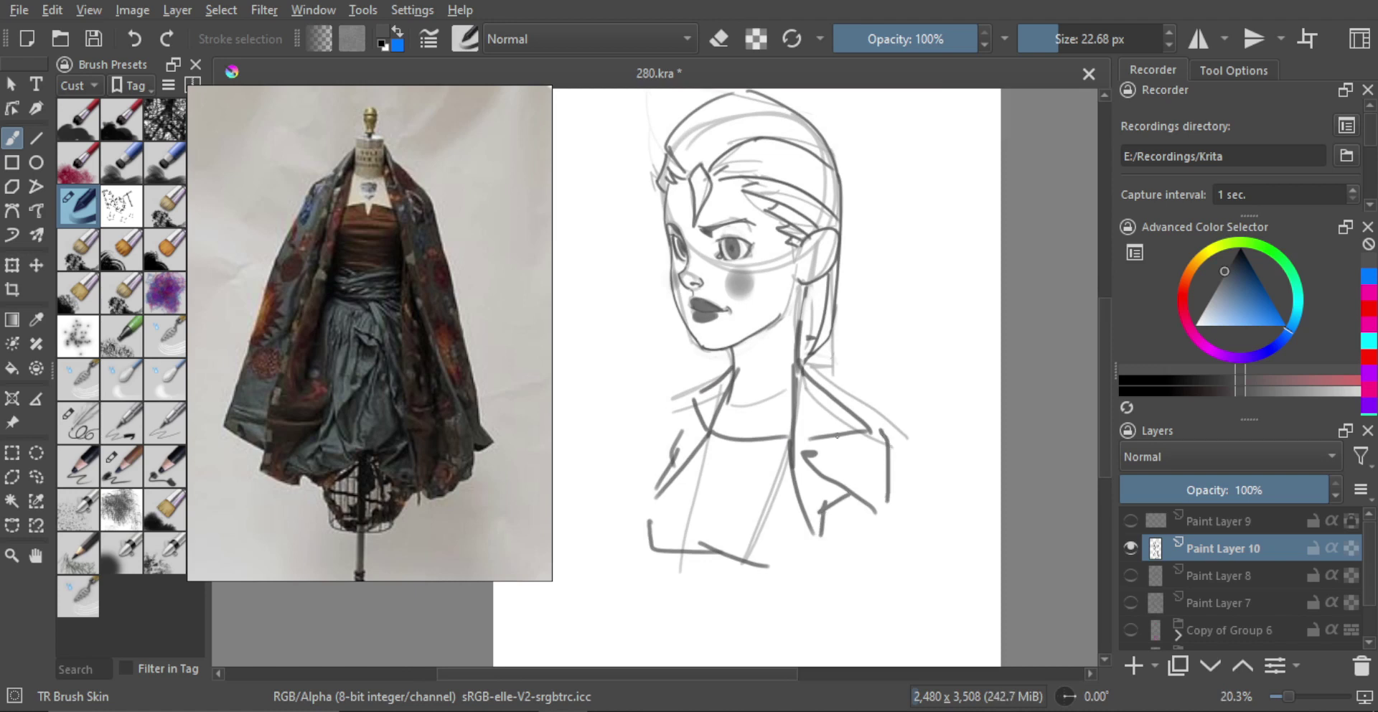
{"action": "scroll", "coordinate": [866, 451], "scroll_direction": "down", "scroll_amount": 3}
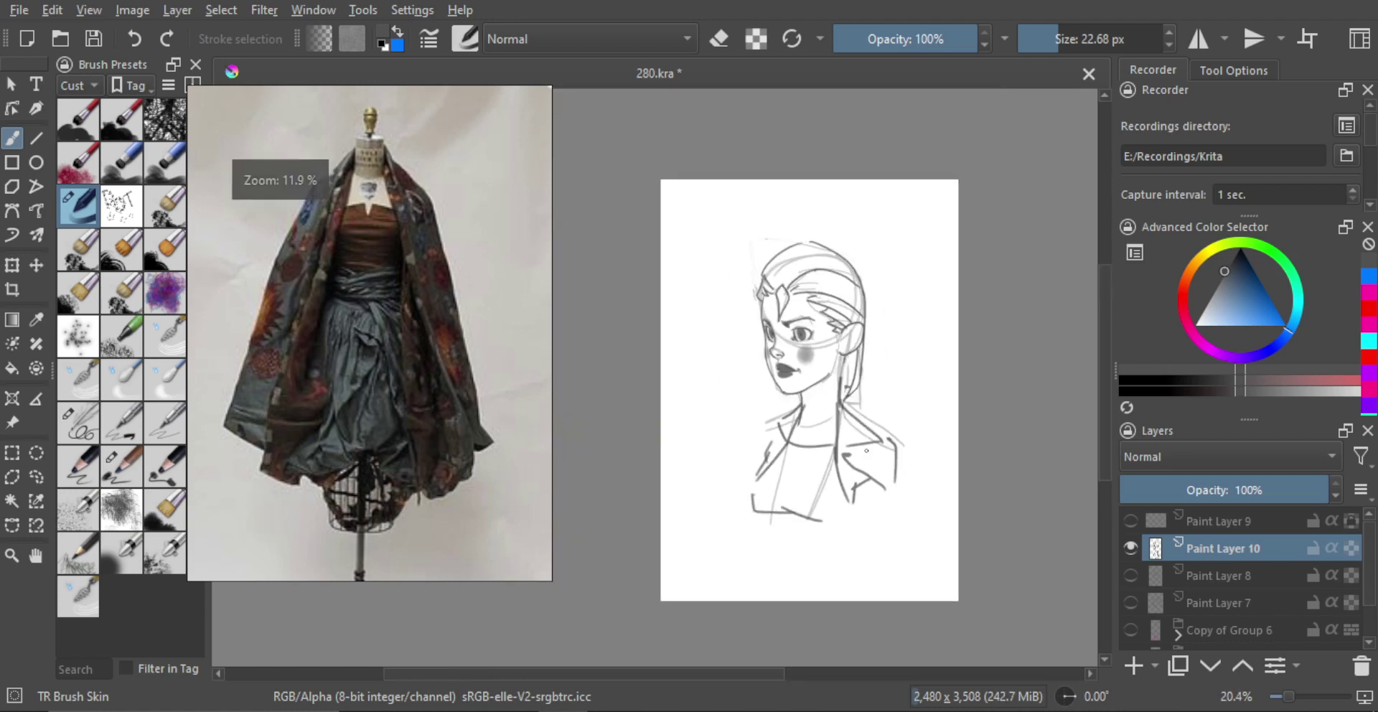
{"action": "scroll", "coordinate": [839, 393], "scroll_direction": "down", "scroll_amount": 2}
{"action": "left_click_drag", "start_coordinate": [838, 405], "coordinate": [807, 419]}
{"action": "scroll", "coordinate": [825, 409], "scroll_direction": "up", "scroll_amount": 3}
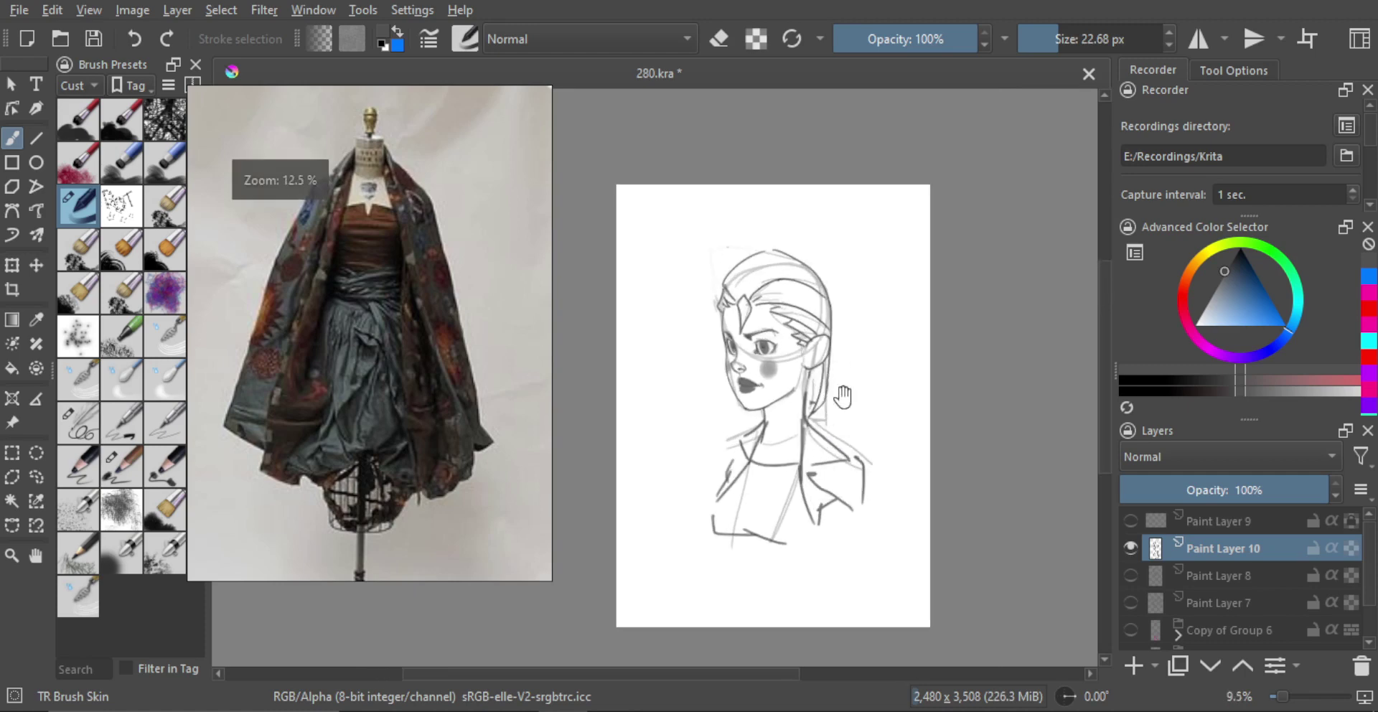
{"action": "scroll", "coordinate": [789, 402], "scroll_direction": "up", "scroll_amount": 5}
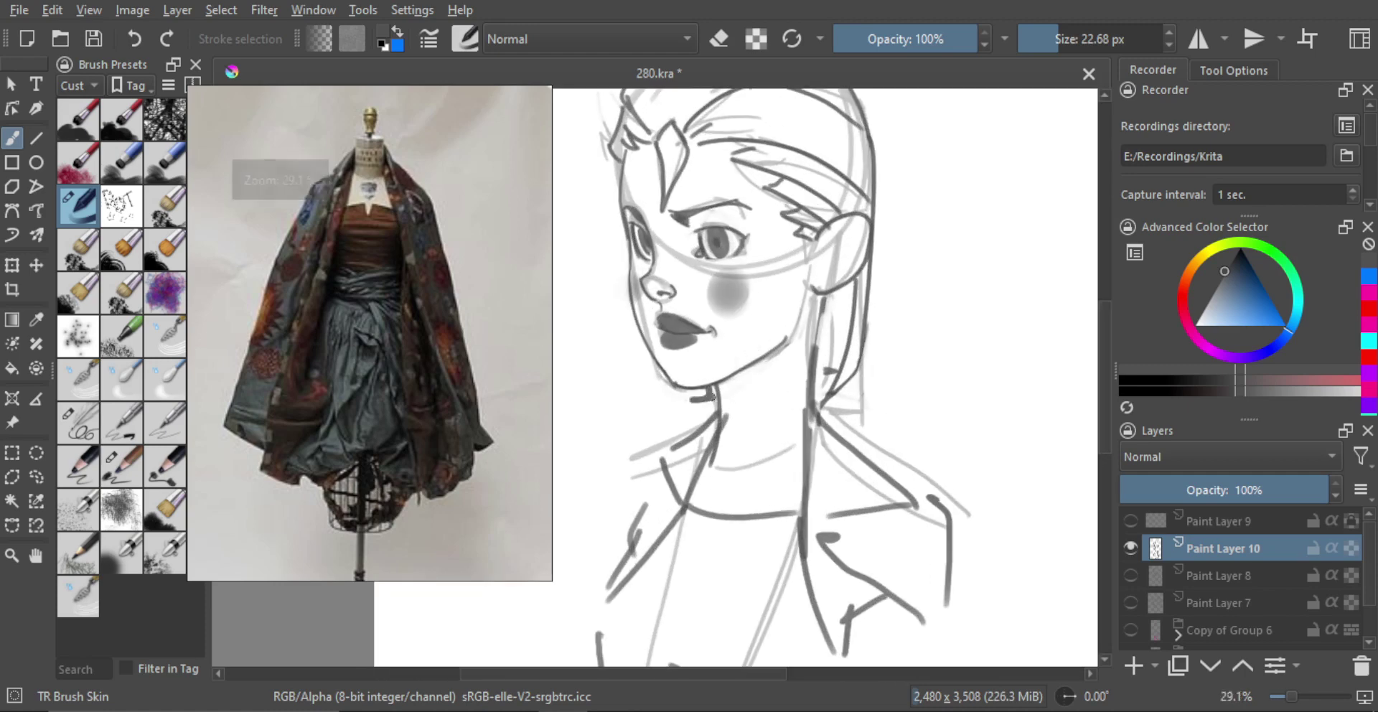
Check the turned sketch in a horizontally mirrored view and compare it with the front view on Paint Layer 8.
{"action": "scroll", "coordinate": [730, 436], "scroll_direction": "down", "scroll_amount": 4}
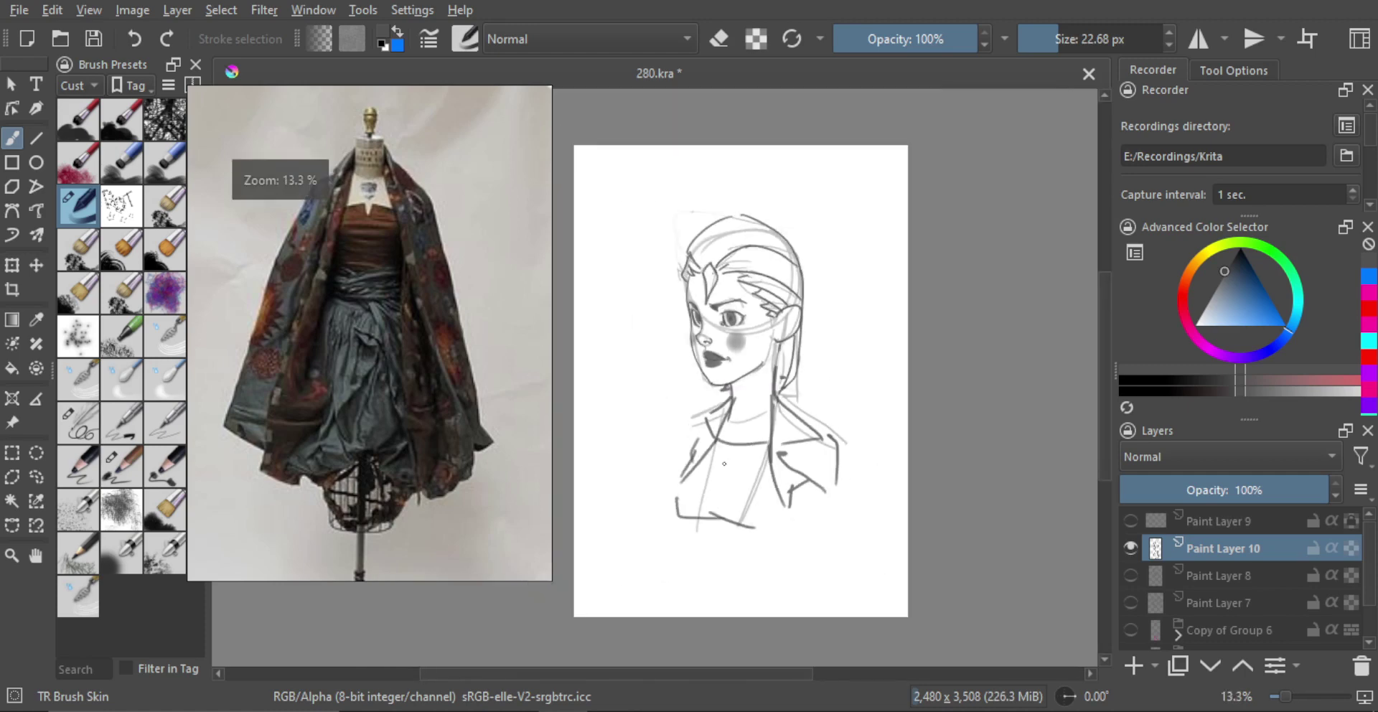
{"action": "scroll", "coordinate": [762, 389], "scroll_direction": "down", "scroll_amount": 1}
{"action": "key", "text": "m"}
{"action": "left_click_drag", "start_coordinate": [679, 400], "coordinate": [827, 411]}
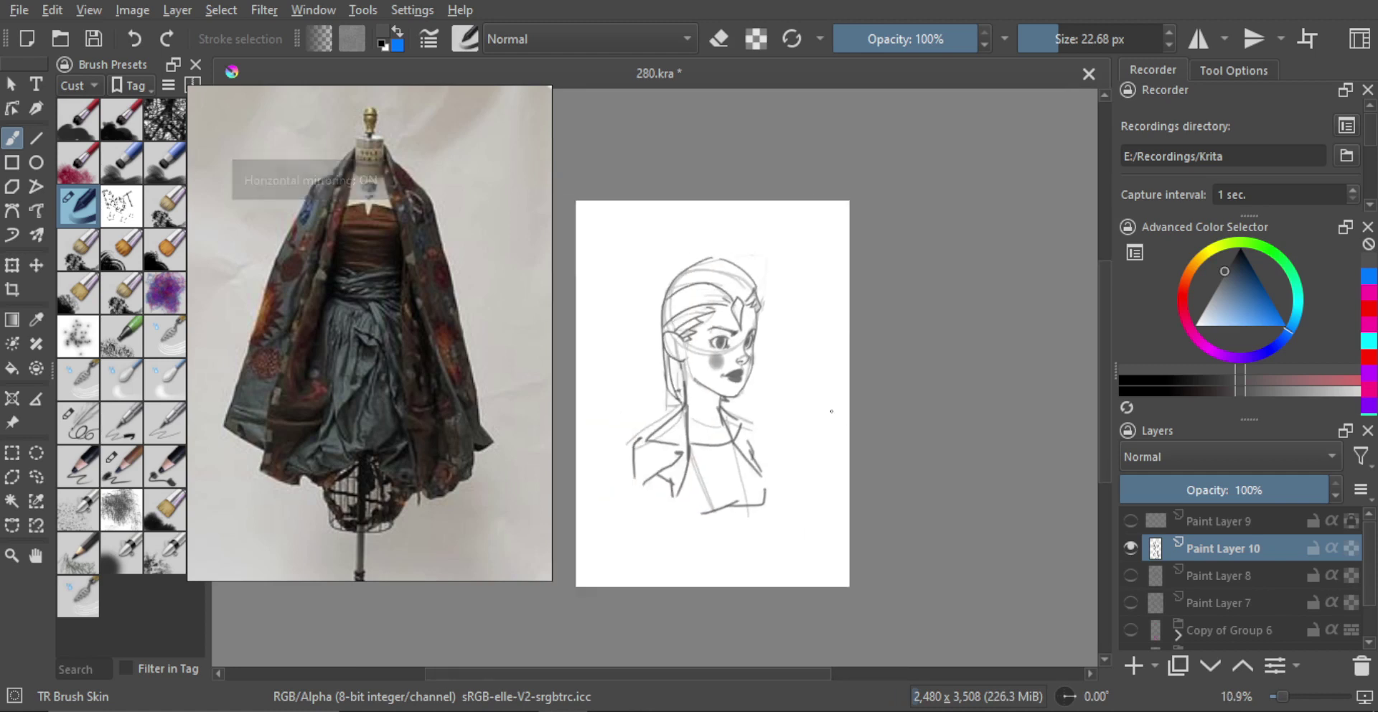
{"action": "key", "text": "m"}
{"action": "left_click_drag", "start_coordinate": [689, 410], "coordinate": [852, 428]}
{"action": "scroll", "coordinate": [787, 453], "scroll_direction": "up", "scroll_amount": 1}
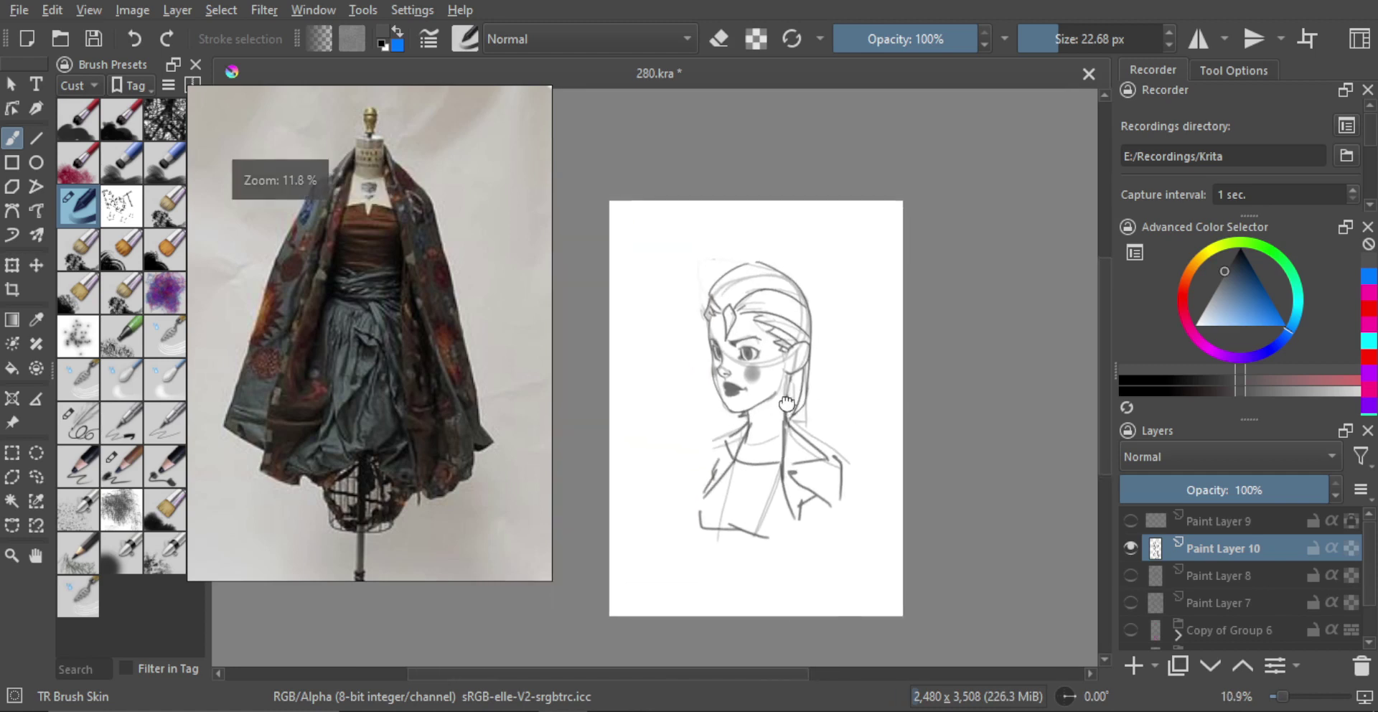
{"action": "left_click", "coordinate": [1131, 575]}
{"action": "left_click", "coordinate": [1131, 547]}
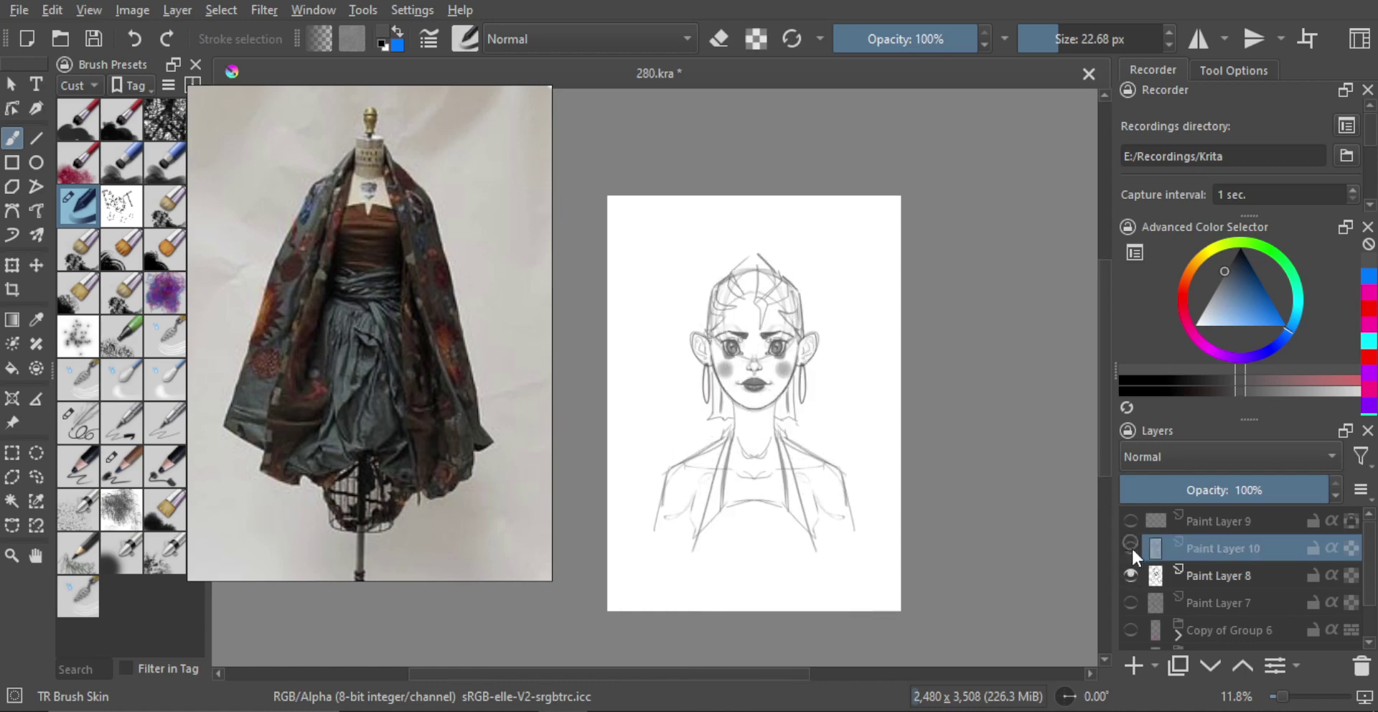
{"action": "left_click", "coordinate": [1130, 549]}
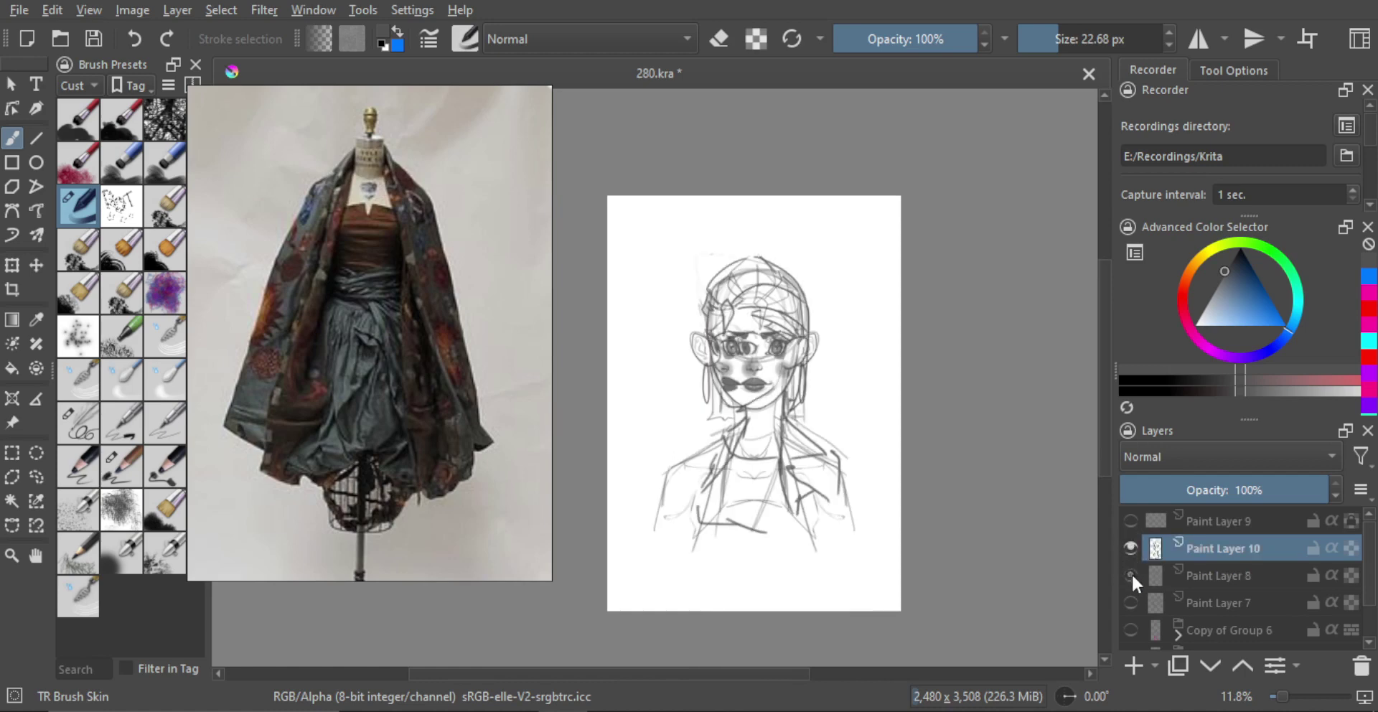
{"action": "left_click", "coordinate": [1131, 574]}
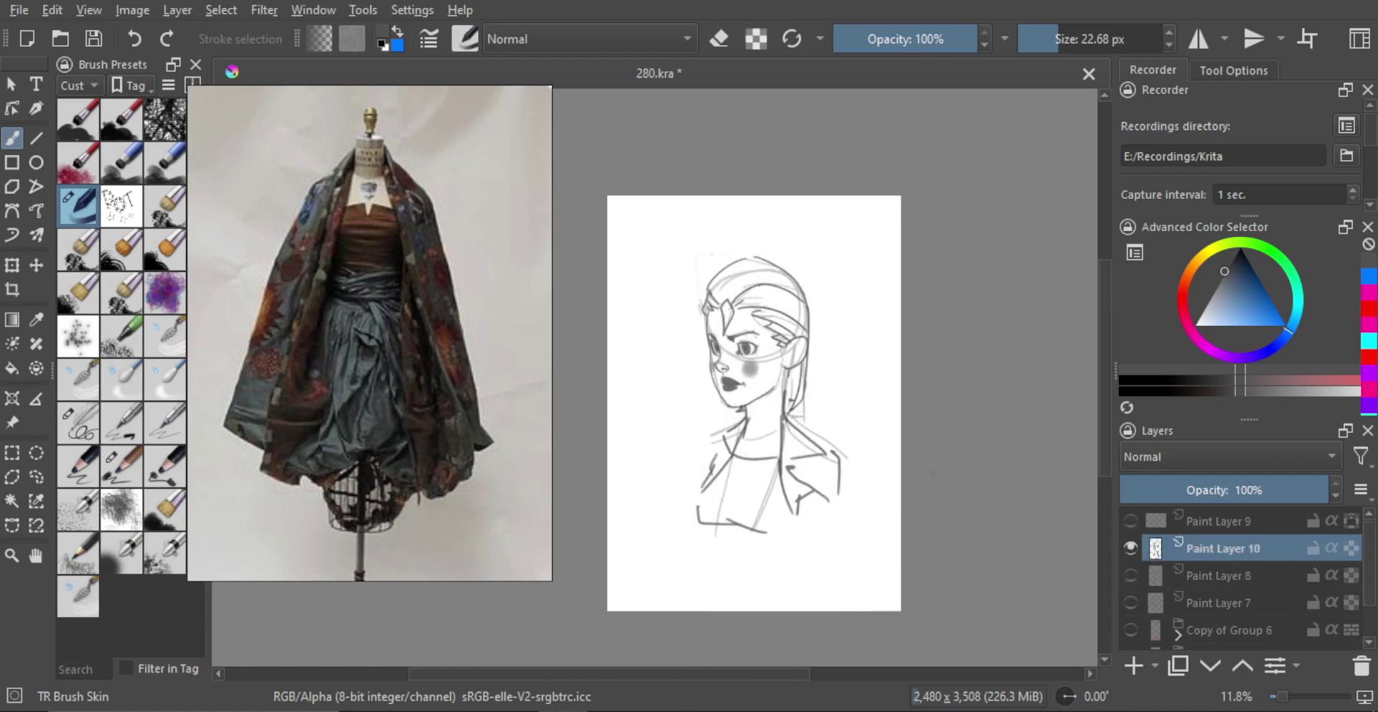
Reduce the brush to 10.54 px and thin the outline of the far cheek and chin with the eraser.
{"action": "scroll", "coordinate": [732, 381], "scroll_direction": "up", "scroll_amount": 3}
{"action": "key", "text": "e"}
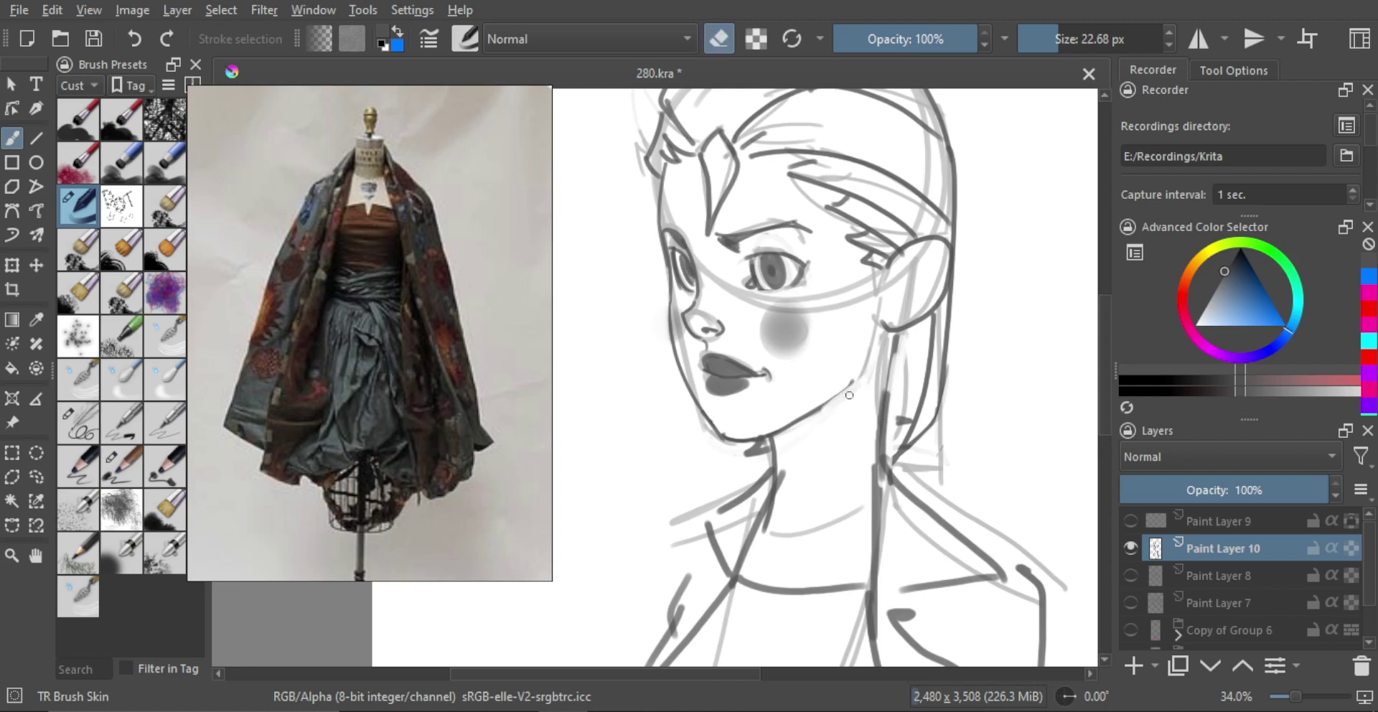
{"action": "left_click_drag", "start_coordinate": [690, 321], "coordinate": [687, 321], "text": "shift"}
{"action": "left_click_drag", "start_coordinate": [701, 402], "coordinate": [687, 403], "text": "shift"}
{"action": "mouse_move", "coordinate": [700, 406]}
{"action": "left_mouse_down"}
{"action": "mouse_move", "coordinate": [724, 438]}
{"action": "mouse_move", "coordinate": [705, 406]}
{"action": "mouse_move", "coordinate": [722, 440]}
{"action": "mouse_move", "coordinate": [706, 427]}
{"action": "left_mouse_up"}
{"action": "key", "text": "ctrl+z"}
{"action": "key", "text": "e"}
{"action": "key", "text": "ctrl+z"}
{"action": "key", "text": "e"}
{"action": "left_click_drag", "start_coordinate": [700, 417], "coordinate": [725, 451]}
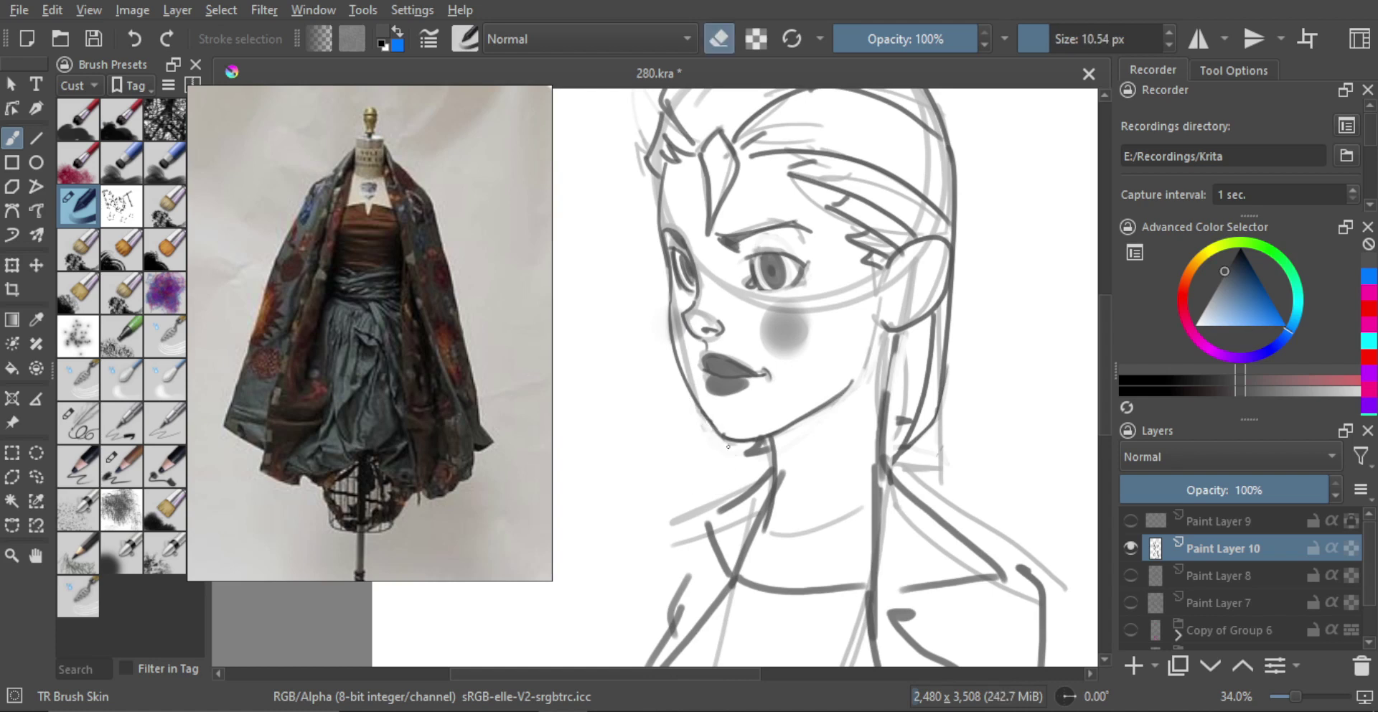
Redraw the far cheek contour down to the chin with thin strokes.
{"action": "key", "text": "e"}
{"action": "left_click_drag", "start_coordinate": [673, 349], "coordinate": [712, 430]}
{"action": "left_click_drag", "start_coordinate": [713, 433], "coordinate": [680, 372]}
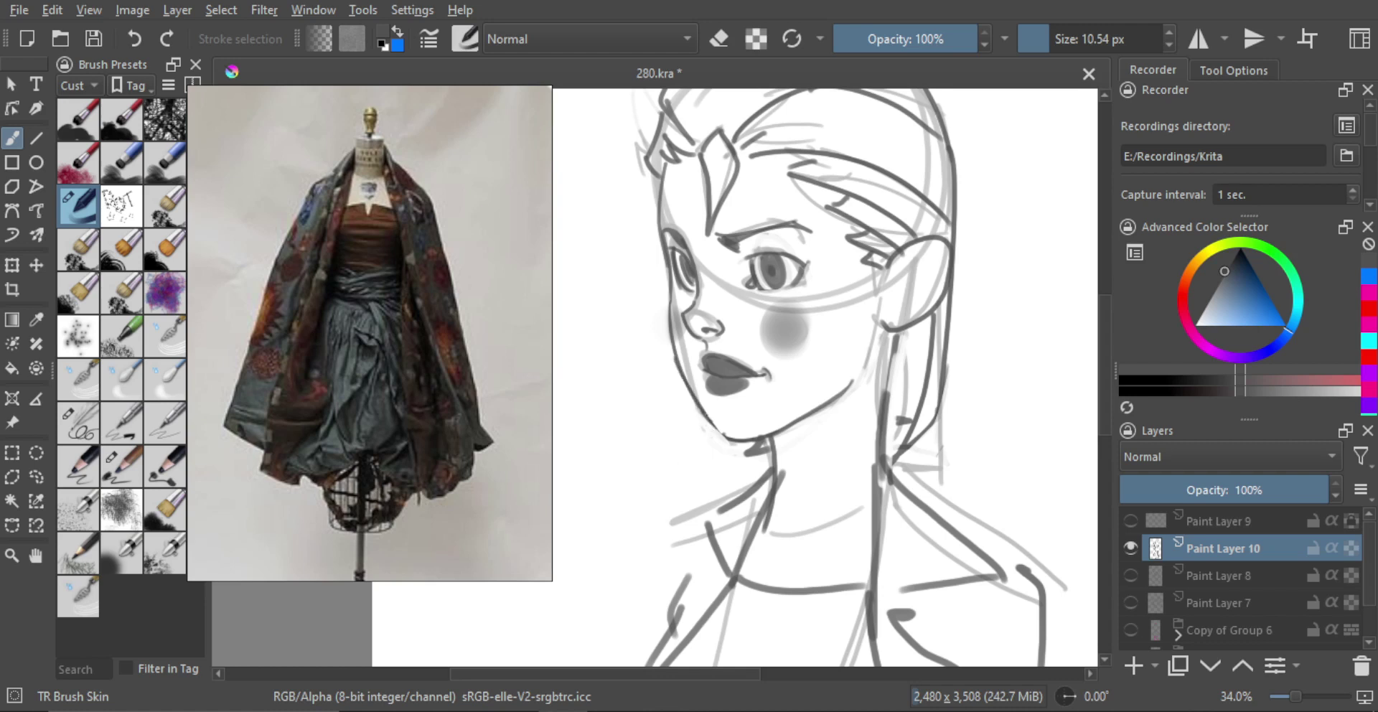
{"action": "key", "text": "e"}
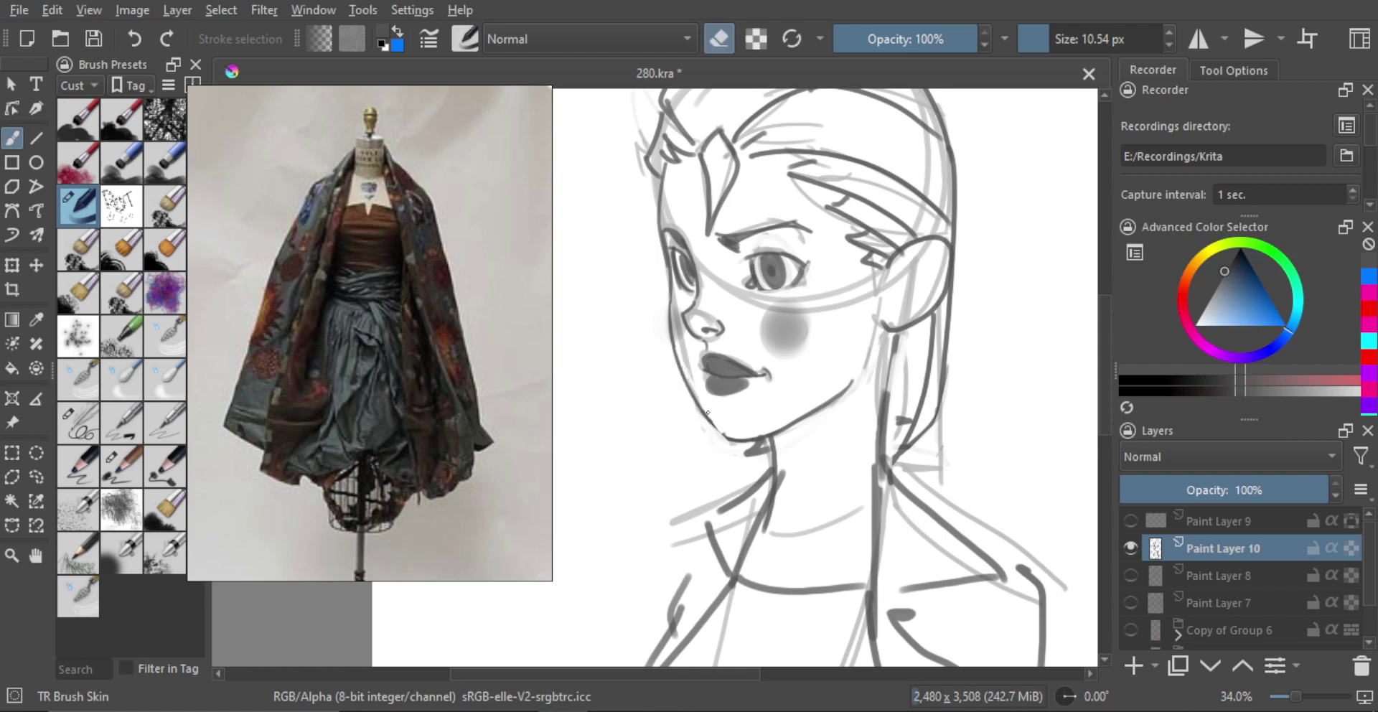
{"action": "key", "text": "e"}
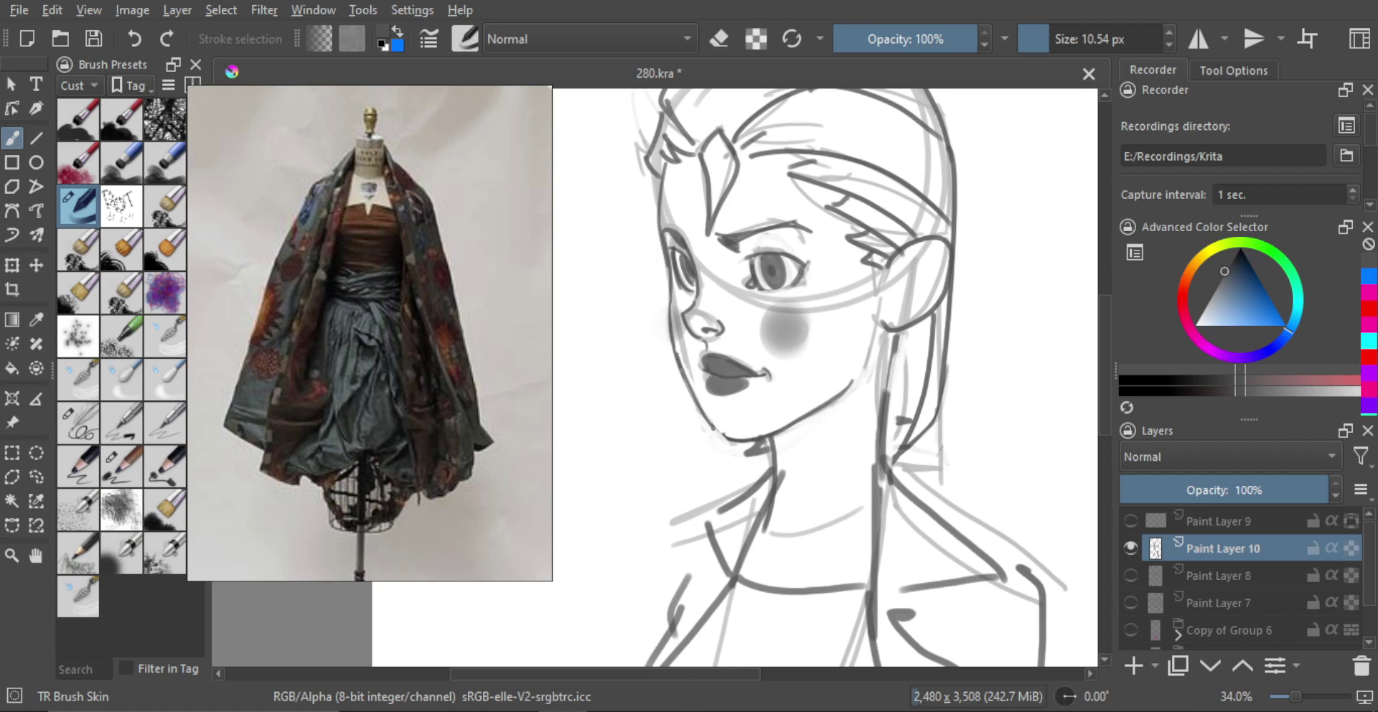
{"action": "left_click_drag", "start_coordinate": [737, 428], "coordinate": [678, 353]}
{"action": "key", "text": "ctrl+z"}
Refine the jawline from the chin towards the near ear, trimming its lower edge with the eraser.
{"action": "mouse_move", "coordinate": [850, 382]}
{"action": "left_mouse_down"}
{"action": "mouse_move", "coordinate": [719, 439]}
{"action": "mouse_move", "coordinate": [766, 435]}
{"action": "mouse_move", "coordinate": [719, 441]}
{"action": "left_mouse_up"}
{"action": "key", "text": "e"}
{"action": "key", "text": "ctrl+z"}
{"action": "key", "text": "e"}
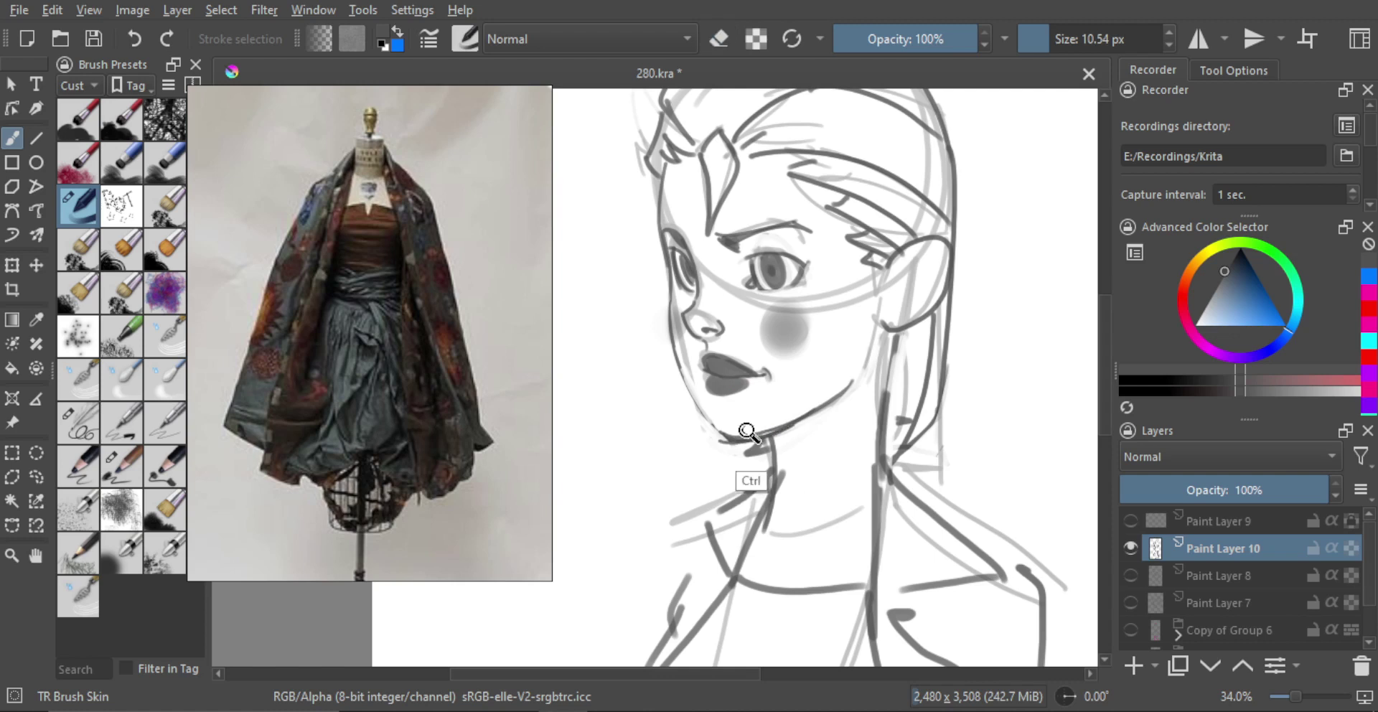
{"action": "key", "text": "e"}
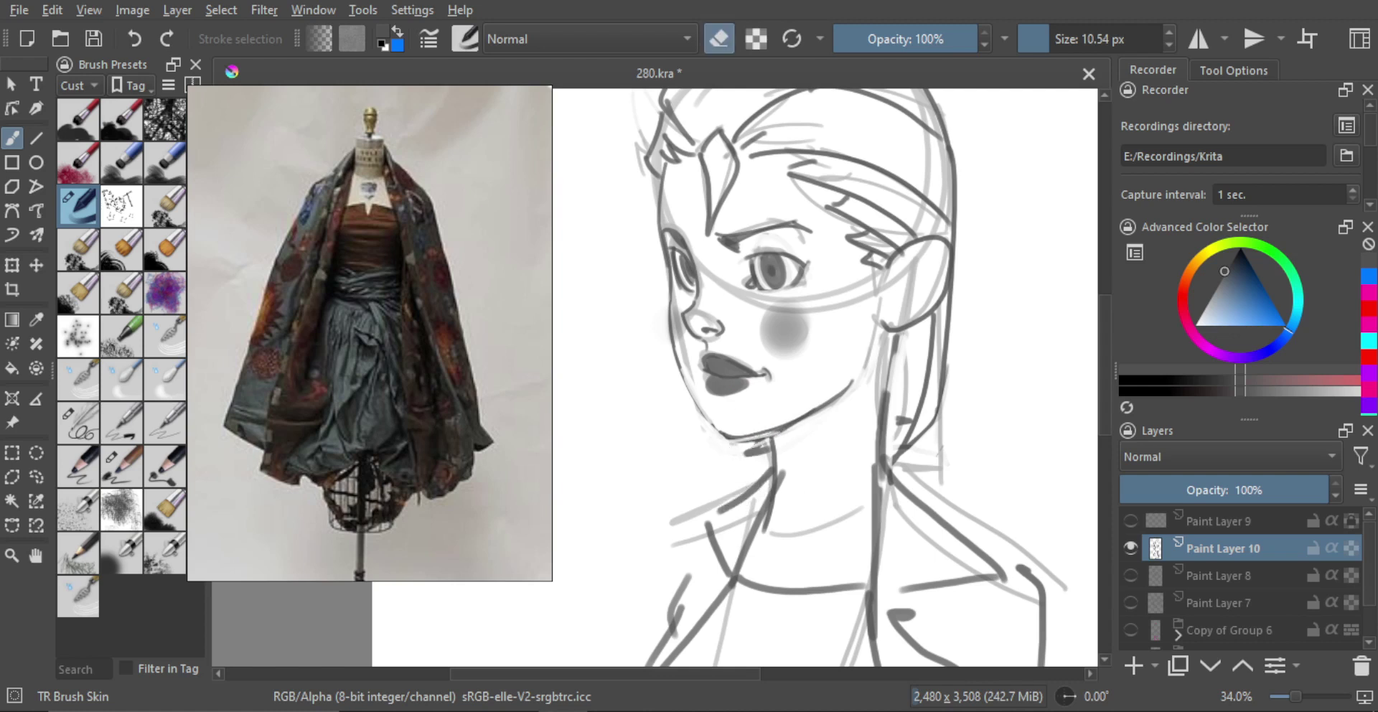
{"action": "left_click_drag", "start_coordinate": [769, 434], "coordinate": [855, 381]}
{"action": "key", "text": "e"}
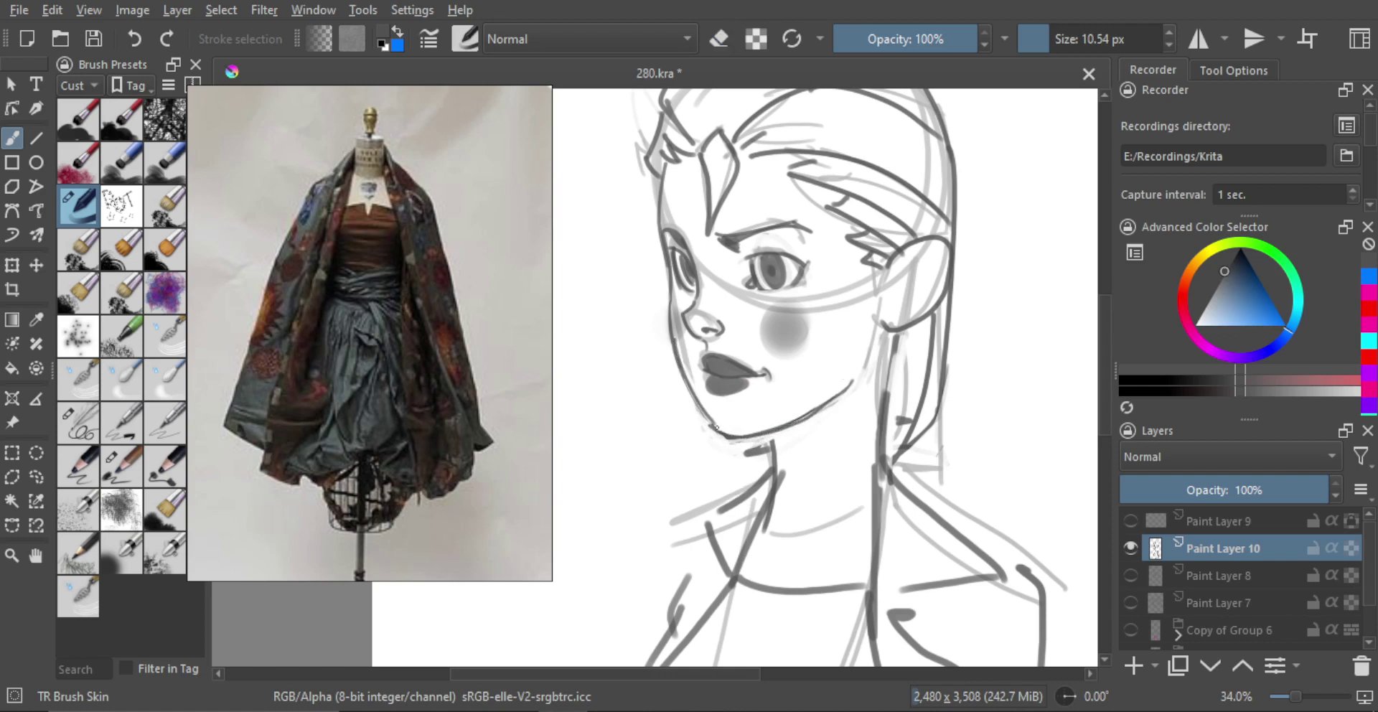
Erase the excess line weight along the near jaw and around the chin.
{"action": "key", "text": "e"}
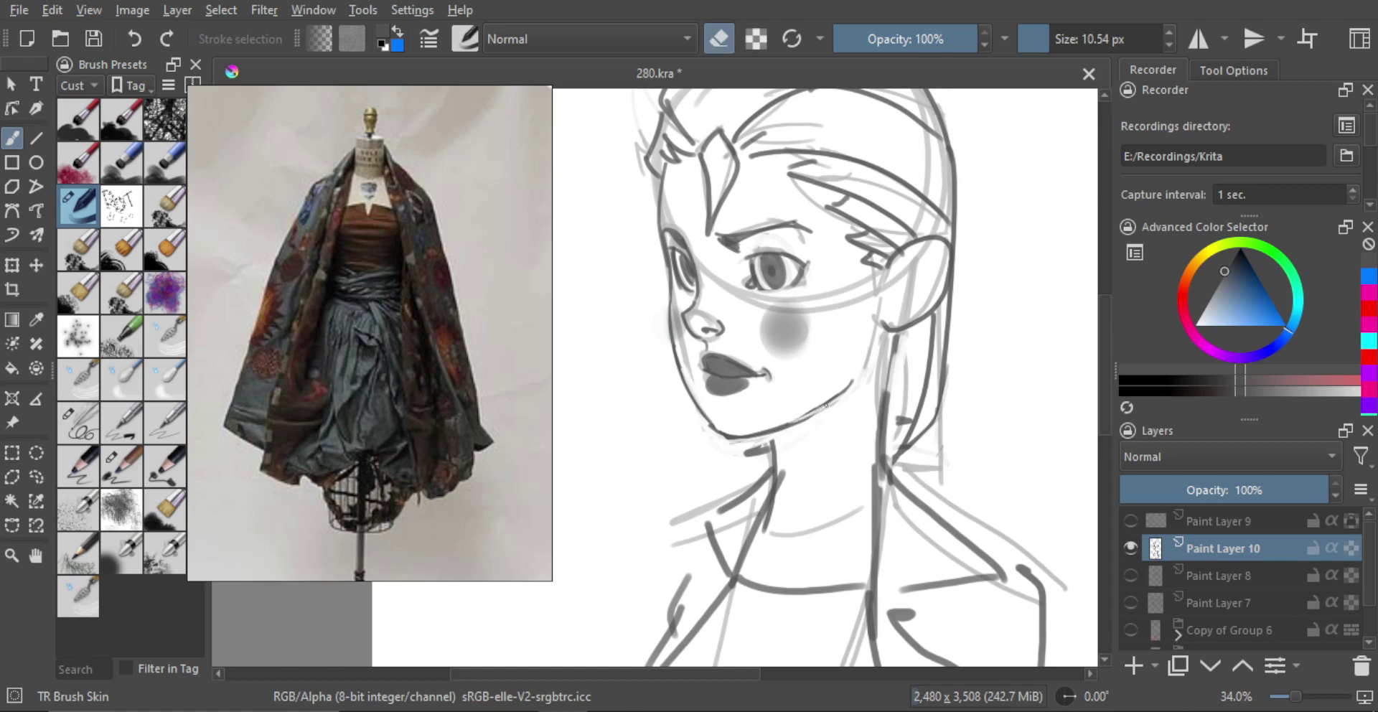
{"action": "mouse_move", "coordinate": [791, 429]}
{"action": "left_mouse_down"}
{"action": "mouse_move", "coordinate": [845, 405]}
{"action": "mouse_move", "coordinate": [837, 387]}
{"action": "left_mouse_up"}
{"action": "scroll", "coordinate": [780, 439], "scroll_direction": "up", "scroll_amount": 3}
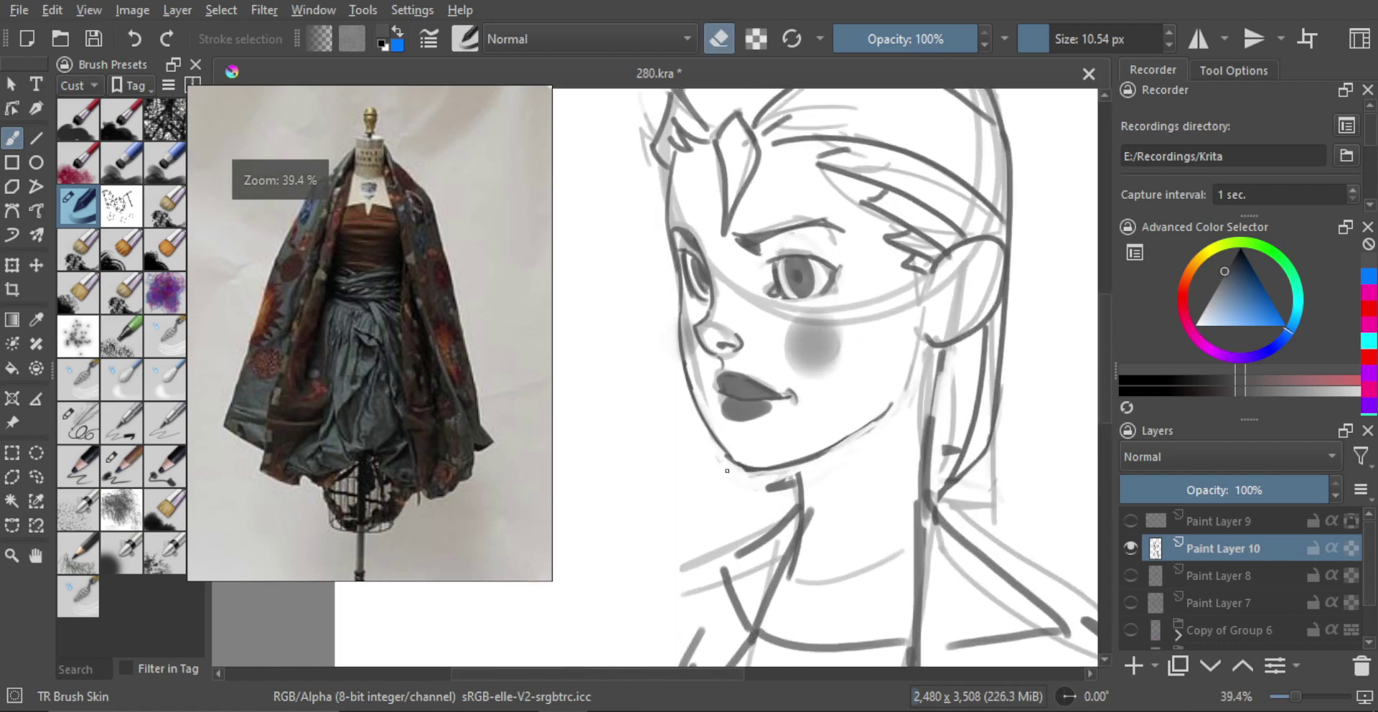
{"action": "key", "text": "e"}
{"action": "key", "text": "e"}
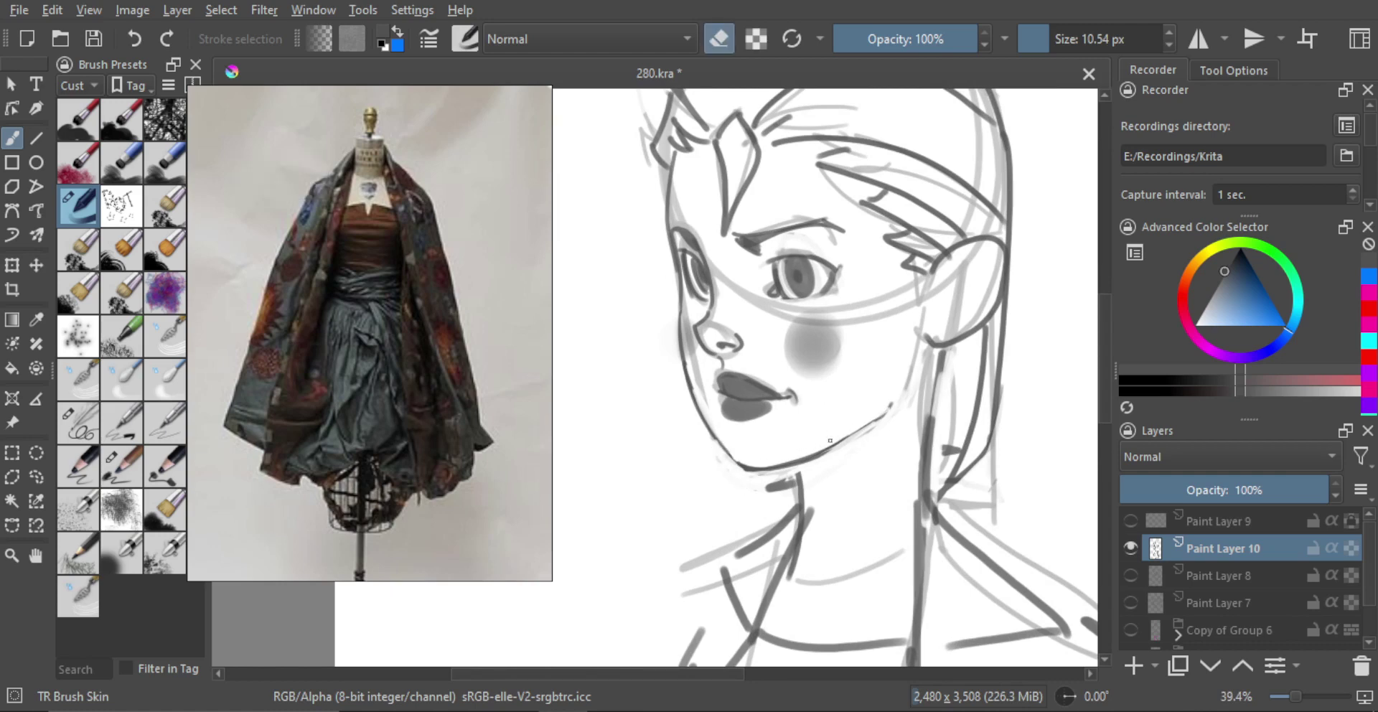
{"action": "key", "text": "e"}
Try drawing a hoop earring below the near ear with a 15.63 px brush.
{"action": "scroll", "coordinate": [847, 430], "scroll_direction": "down", "scroll_amount": 5}
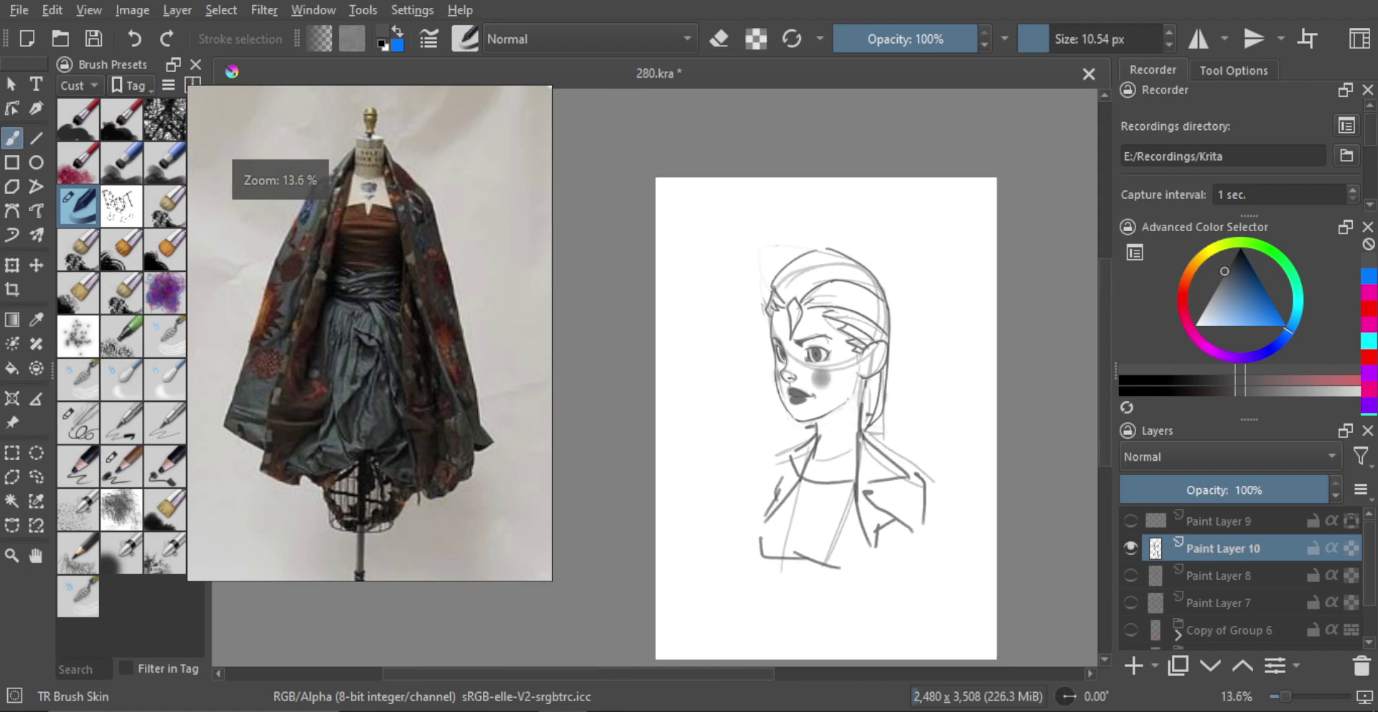
{"action": "scroll", "coordinate": [847, 434], "scroll_direction": "up", "scroll_amount": 2}
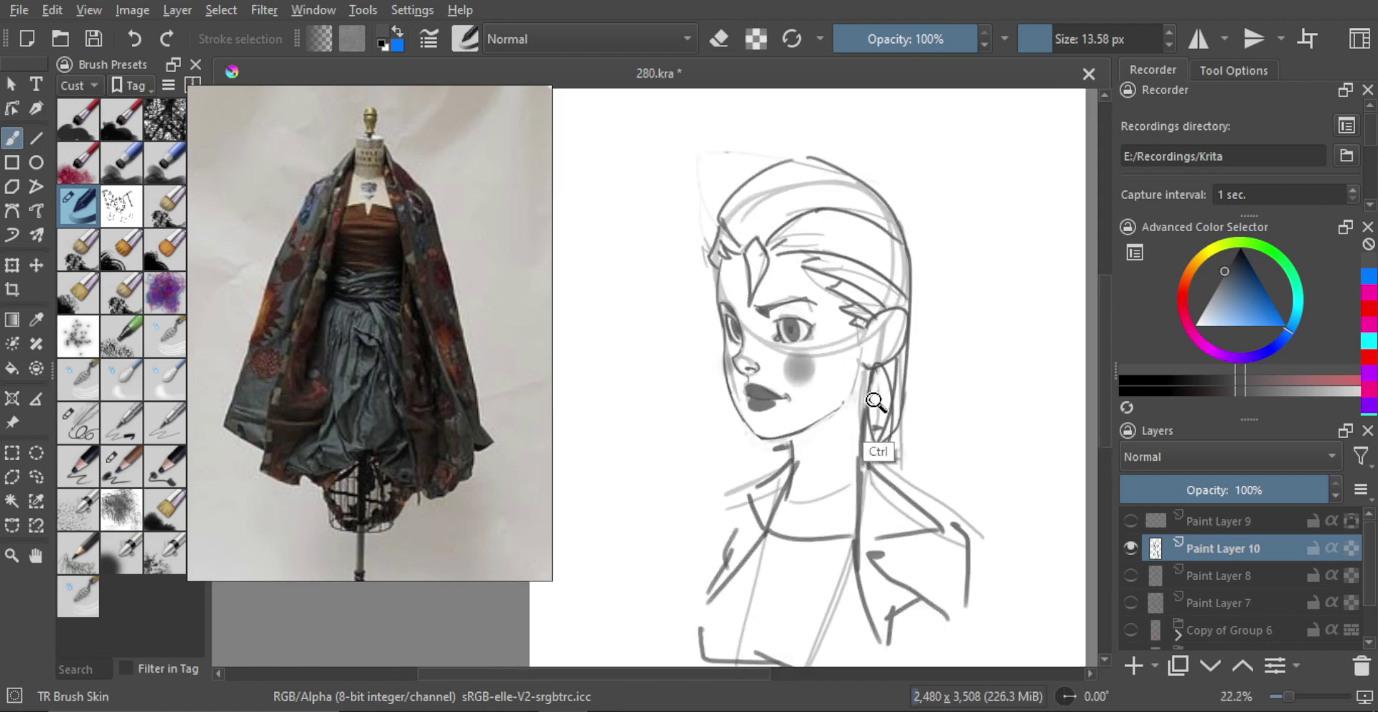
{"action": "key", "text": "ctrl+z"}
{"action": "left_click_drag", "start_coordinate": [866, 402], "coordinate": [863, 455], "text": "shift"}
{"action": "left_click_drag", "start_coordinate": [873, 370], "coordinate": [877, 437]}
{"action": "key", "text": "ctrl+z"}
{"action": "key", "text": "ctrl+z"}
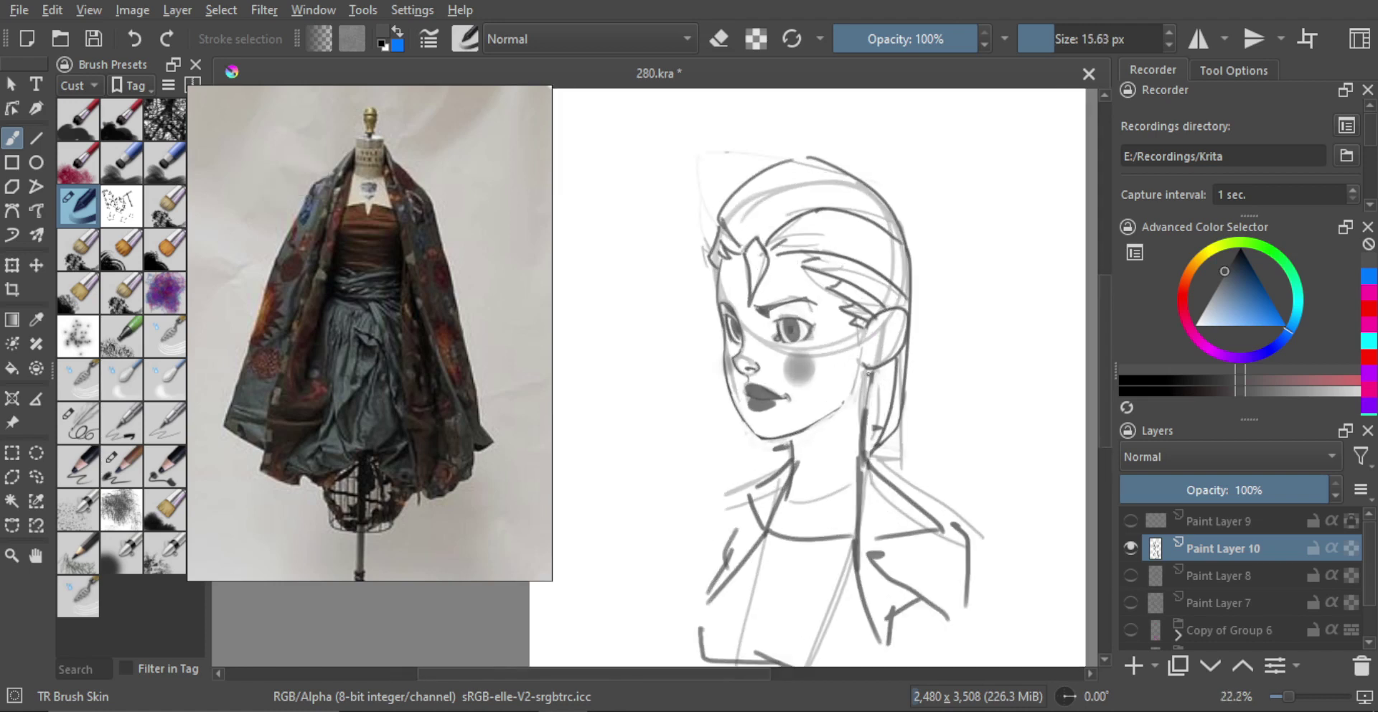
{"action": "left_click_drag", "start_coordinate": [871, 371], "coordinate": [861, 429]}
{"action": "key", "text": "ctrl+z"}
{"action": "key", "text": "ctrl+z"}
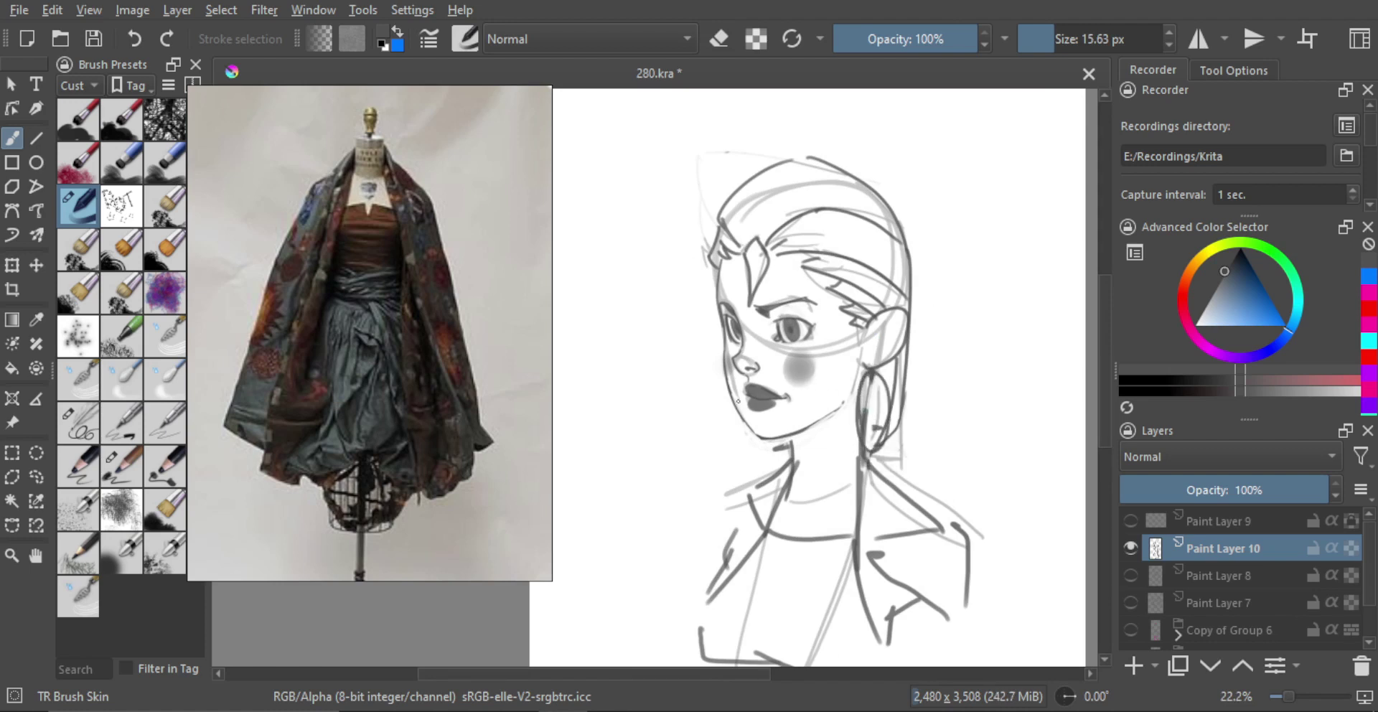
Try a far hoop earring behind the chin on a new paint layer, trim it with the eraser, and delete that layer.
{"action": "key", "text": "Insert"}
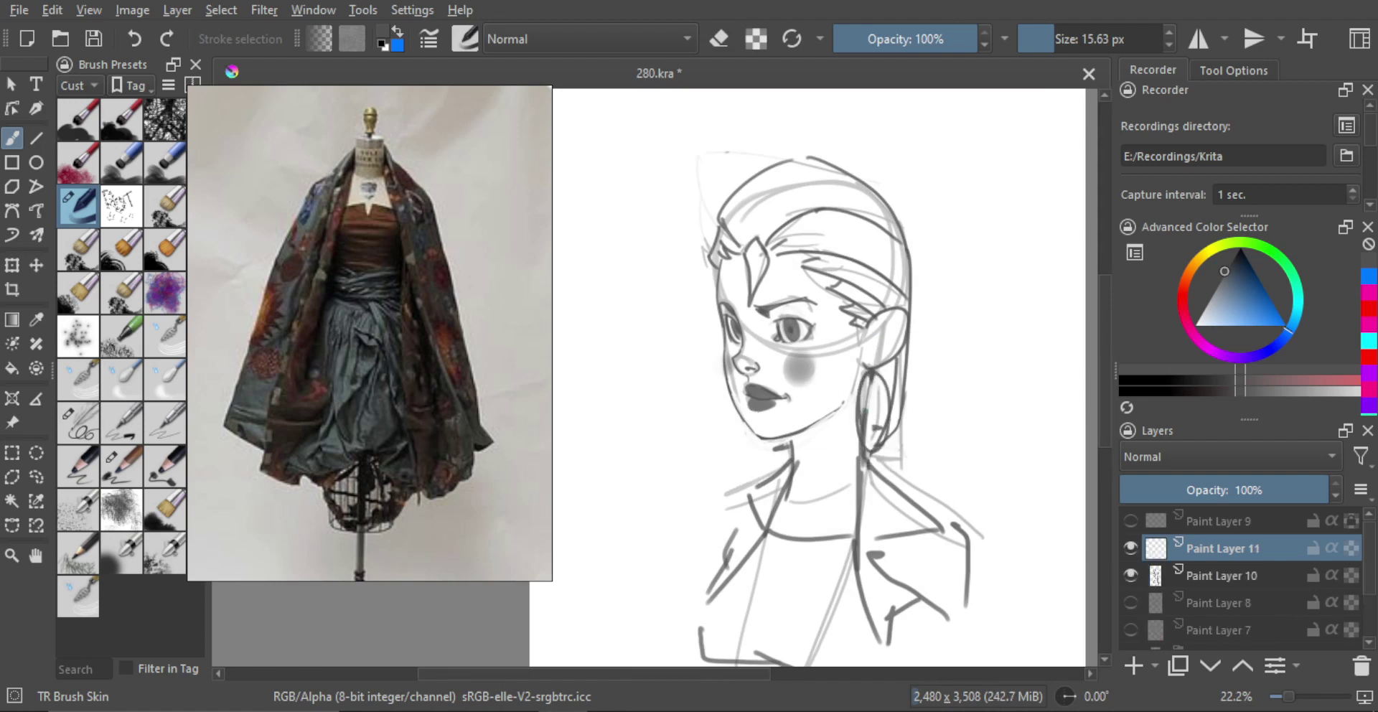
{"action": "mouse_move", "coordinate": [746, 395]}
{"action": "left_mouse_down"}
{"action": "mouse_move", "coordinate": [746, 457]}
{"action": "mouse_move", "coordinate": [766, 402]}
{"action": "mouse_move", "coordinate": [750, 396]}
{"action": "mouse_move", "coordinate": [756, 412]}
{"action": "left_mouse_up"}
{"action": "key", "text": "ctrl+z"}
{"action": "key", "text": "ctrl+z"}
{"action": "key", "text": "e"}
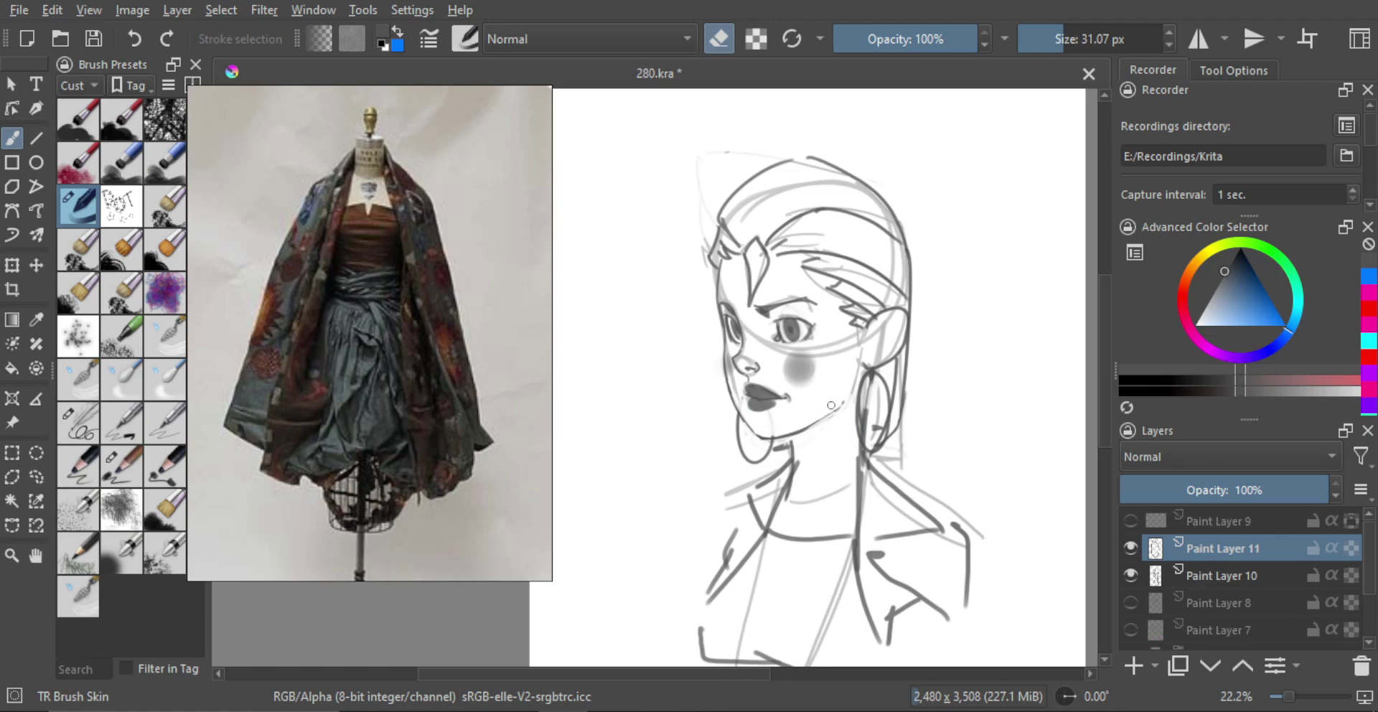
{"action": "scroll", "coordinate": [831, 406], "scroll_direction": "down", "scroll_amount": 3}
{"action": "scroll", "coordinate": [828, 414], "scroll_direction": "up", "scroll_amount": 2}
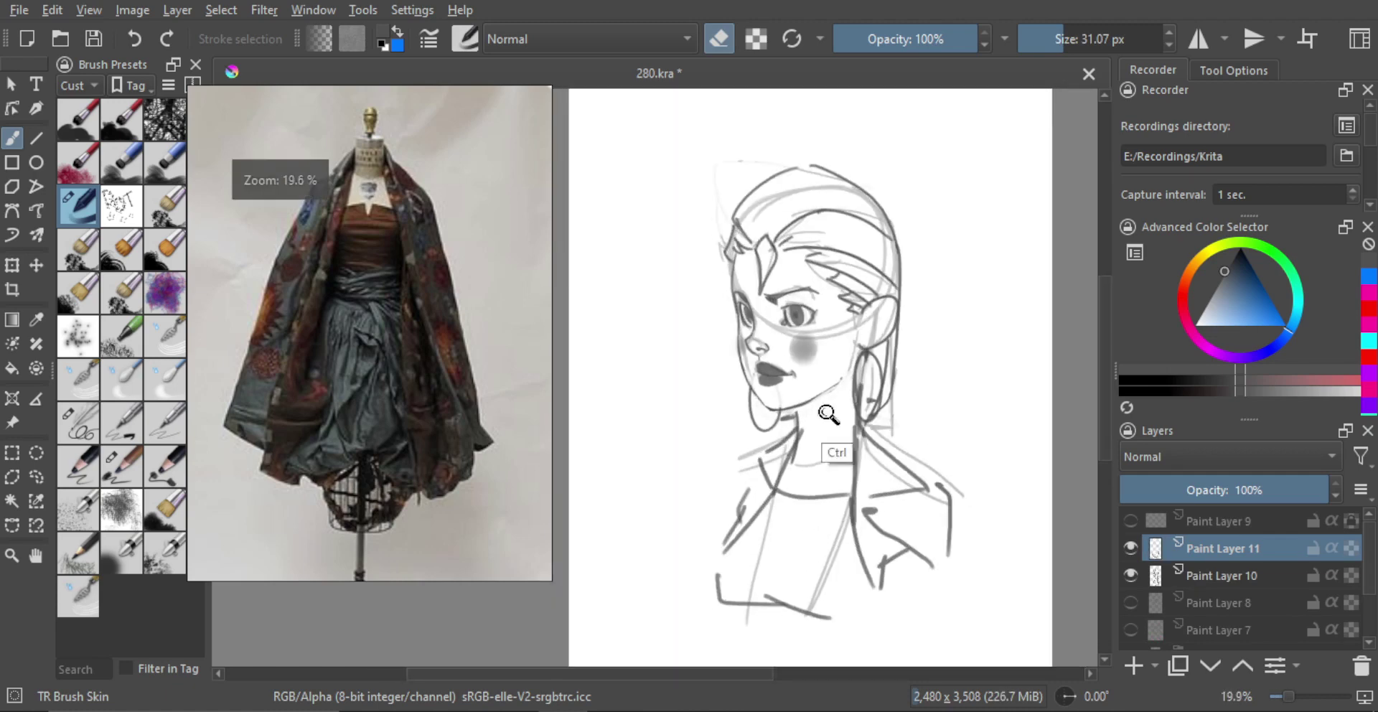
{"action": "scroll", "coordinate": [827, 412], "scroll_direction": "down", "scroll_amount": 2}
{"action": "scroll", "coordinate": [826, 423], "scroll_direction": "up", "scroll_amount": 3}
{"action": "left_click_drag", "start_coordinate": [846, 381], "coordinate": [851, 381]}
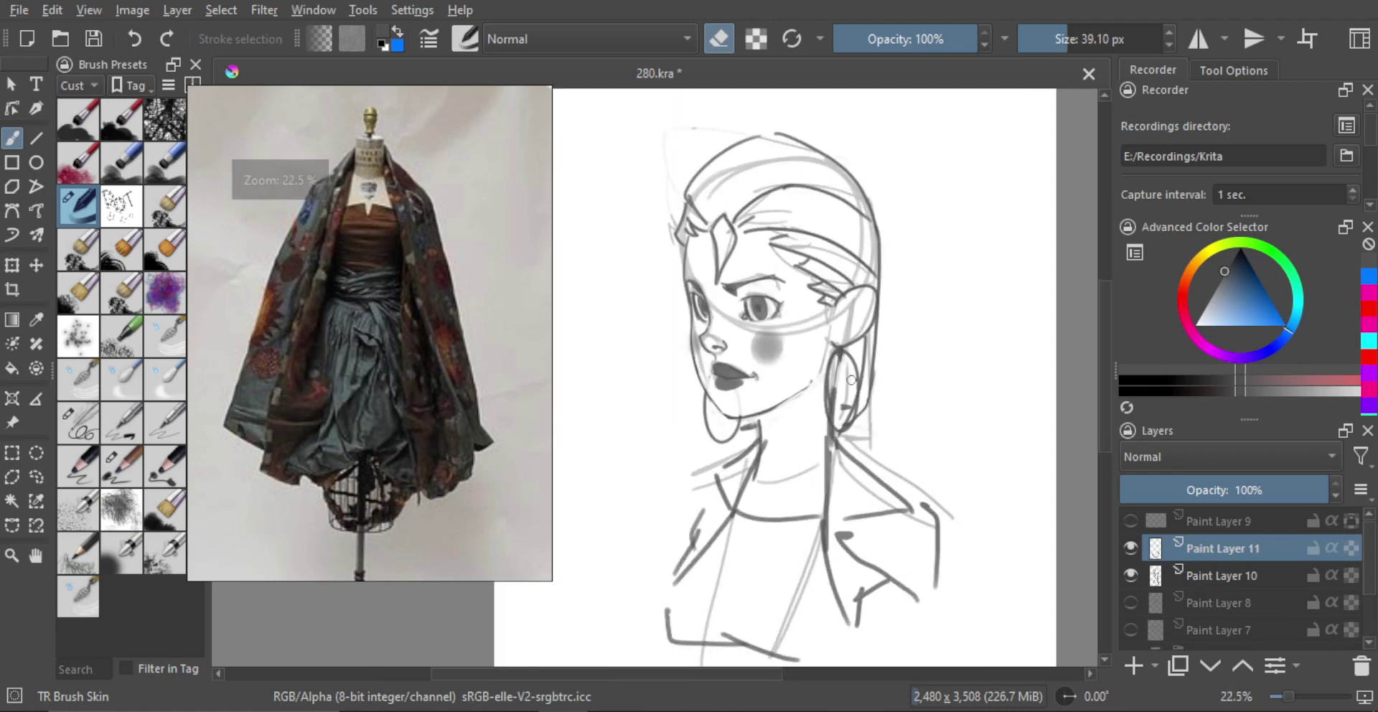
{"action": "key", "text": "shift+Delete"}
With a 30.40 px brush, draw thick hoops over the far jaw and below the near ear, and a narrow oval beside the nose bridge.
{"action": "key", "text": "bracketleft"}
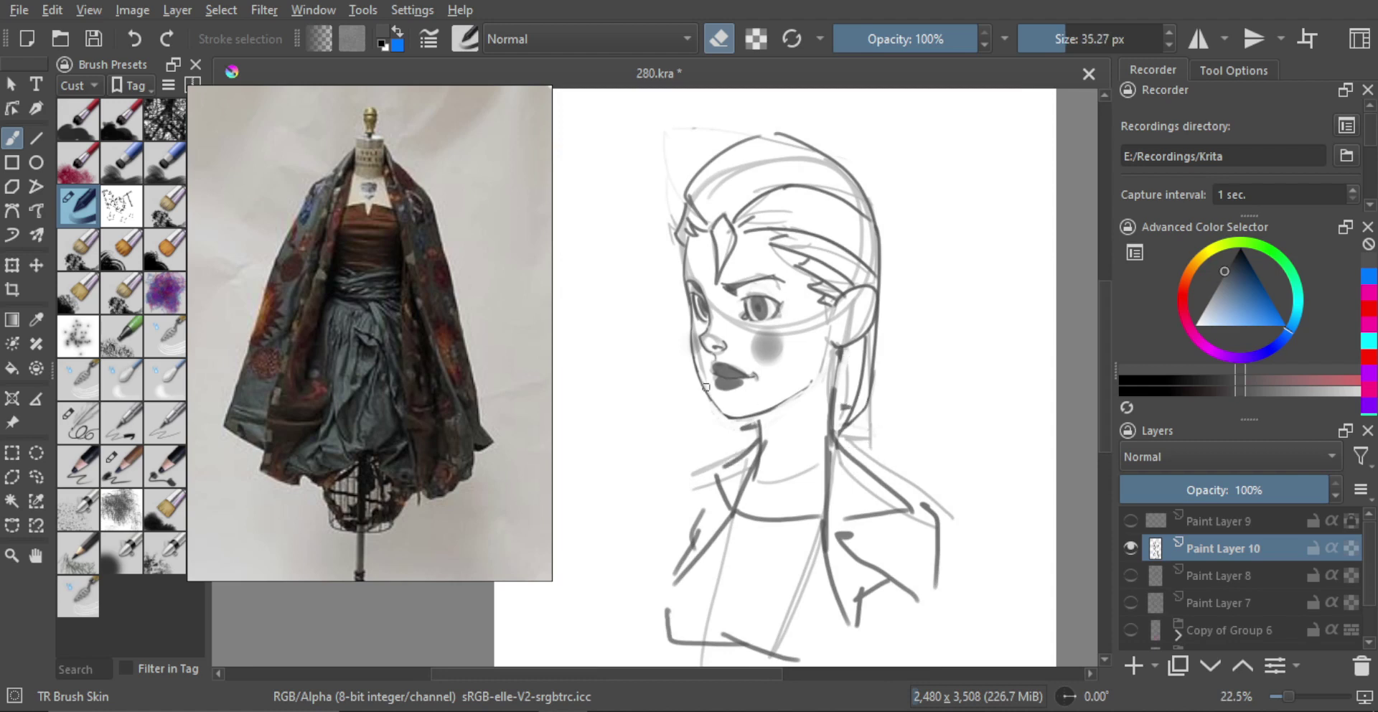
{"action": "key", "text": "e"}
{"action": "mouse_move", "coordinate": [714, 368]}
{"action": "left_mouse_down"}
{"action": "mouse_move", "coordinate": [697, 404]}
{"action": "mouse_move", "coordinate": [737, 399]}
{"action": "mouse_move", "coordinate": [753, 375]}
{"action": "left_mouse_up"}
{"action": "key", "text": "ctrl+z"}
{"action": "key", "text": "bracketleft"}
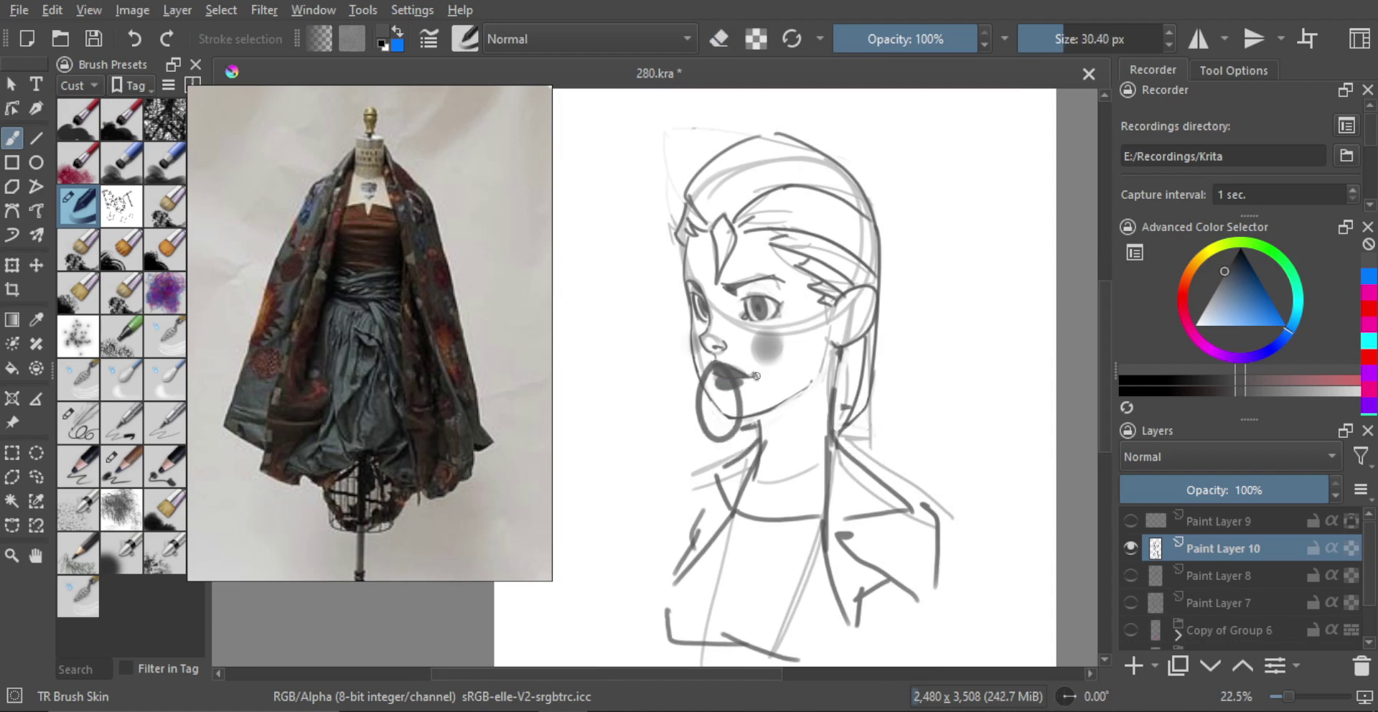
{"action": "key", "text": "ctrl+z"}
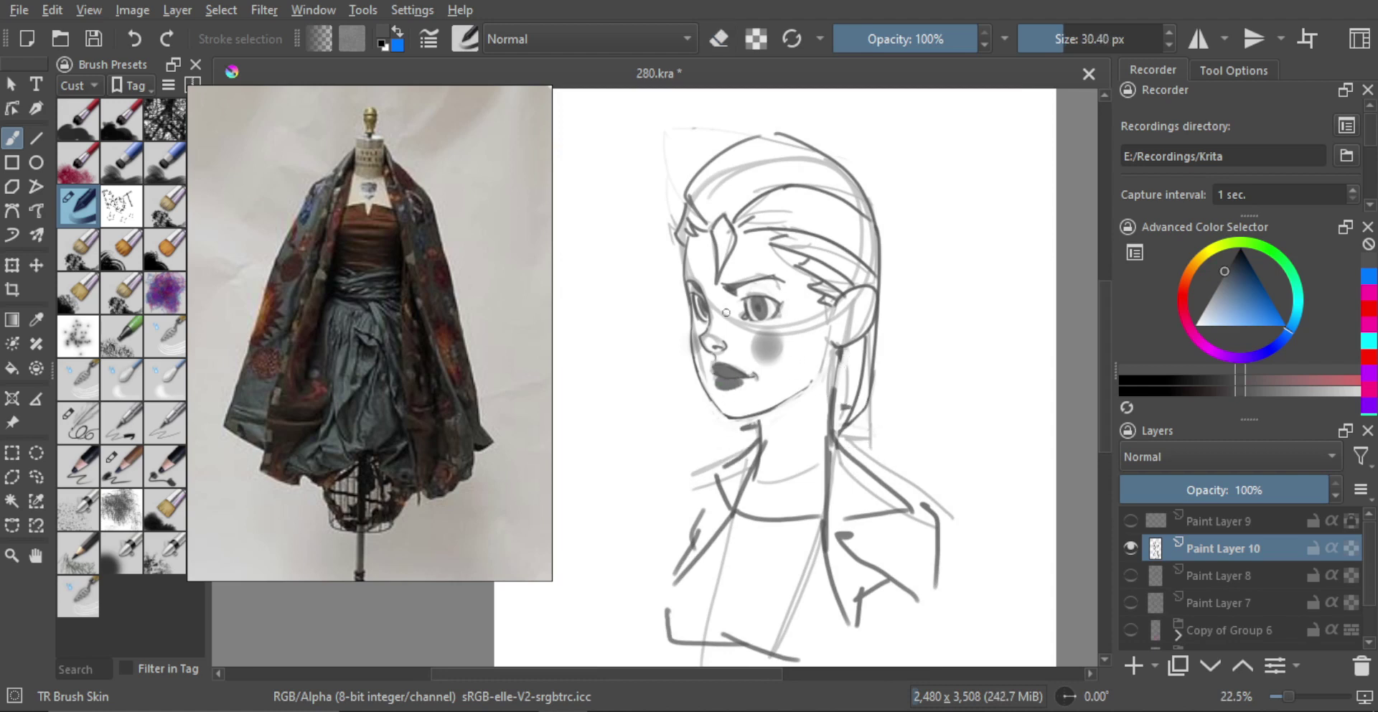
{"action": "mouse_move", "coordinate": [753, 280]}
{"action": "left_mouse_down"}
{"action": "mouse_move", "coordinate": [730, 324]}
{"action": "mouse_move", "coordinate": [721, 309]}
{"action": "mouse_move", "coordinate": [720, 350]}
{"action": "left_mouse_up"}
{"action": "key", "text": "ctrl+z"}
{"action": "key", "text": "ctrl+z"}
{"action": "left_click_drag", "start_coordinate": [831, 382], "coordinate": [827, 402]}
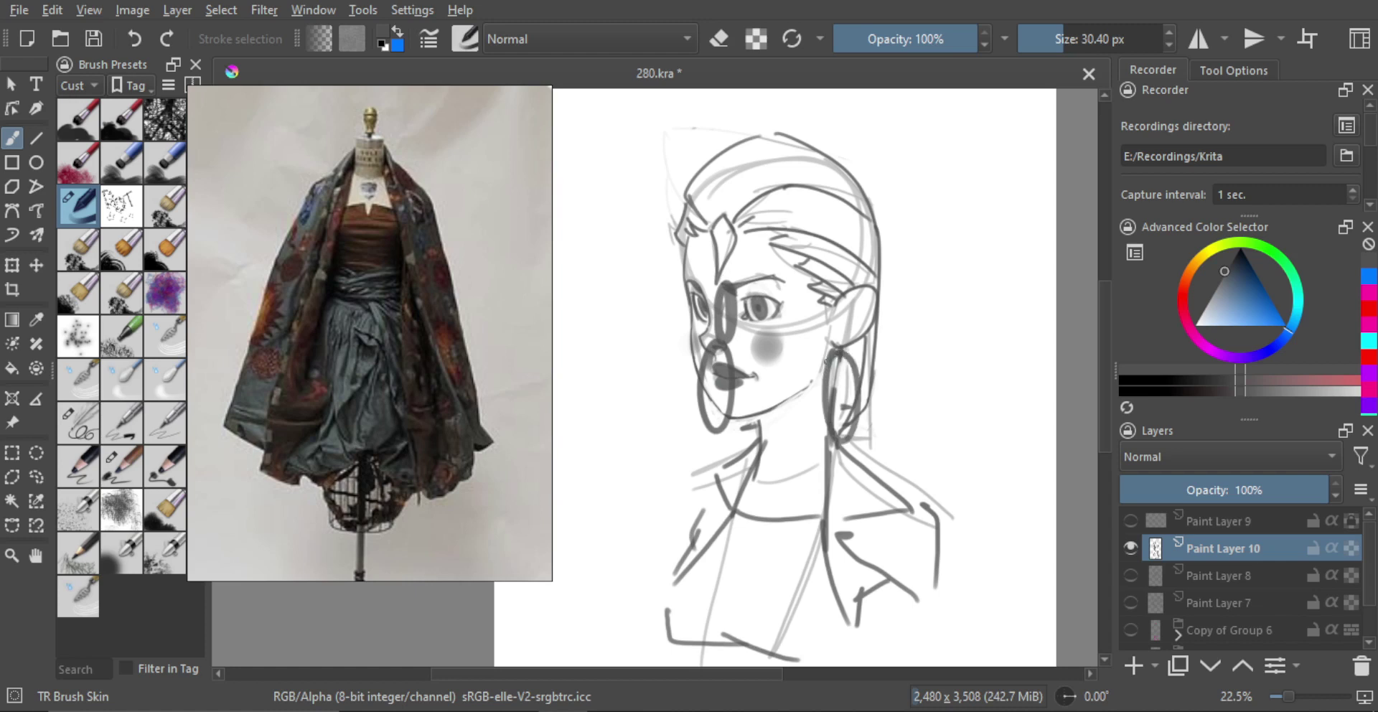
{"action": "key", "text": "ctrl+z"}
{"action": "left_click_drag", "start_coordinate": [839, 355], "coordinate": [844, 362]}
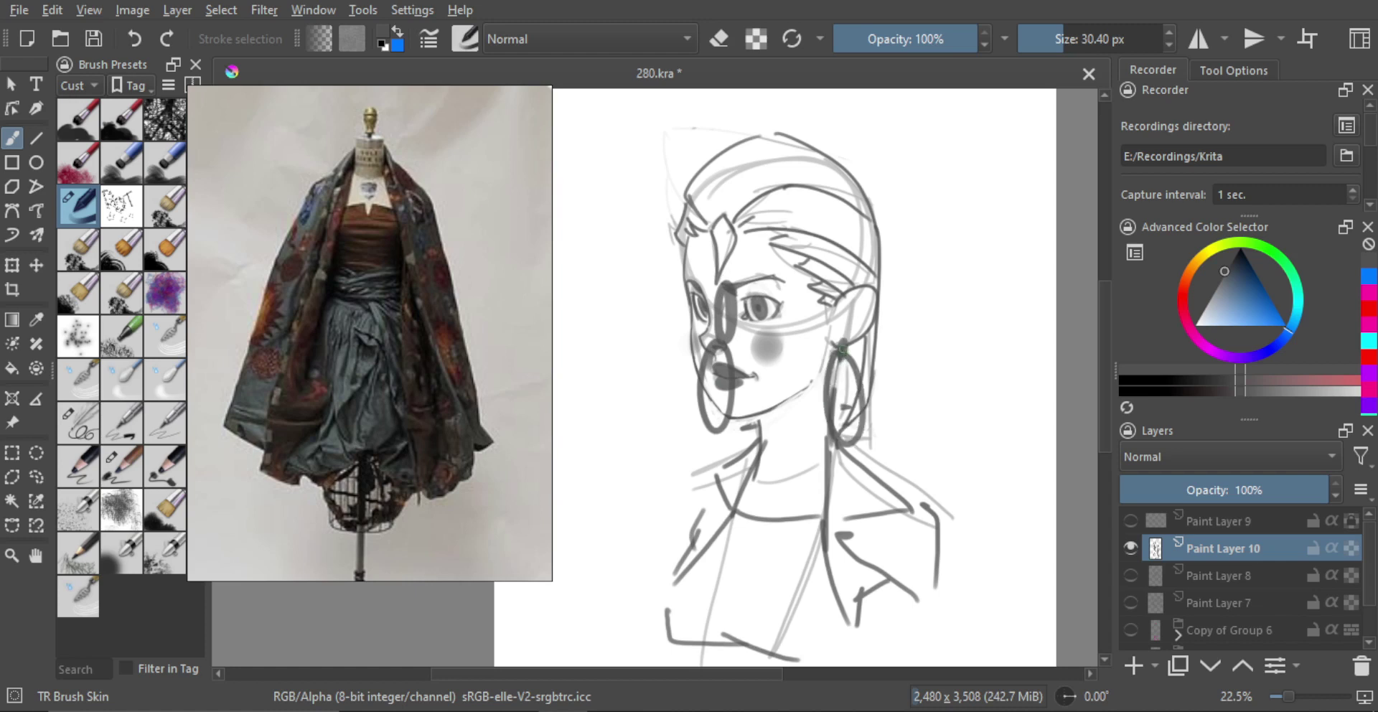
Undo the thick hoops over the far jaw and near ear and the oval beside the nose bridge.
{"action": "key", "text": "e"}
{"action": "left_click_drag", "start_coordinate": [726, 284], "coordinate": [720, 384]}
{"action": "key", "text": "ctrl+z"}
{"action": "key", "text": "ctrl+z"}
{"action": "key", "text": "ctrl+z"}
{"action": "key", "text": "ctrl+z"}
{"action": "key", "text": "ctrl+z"}
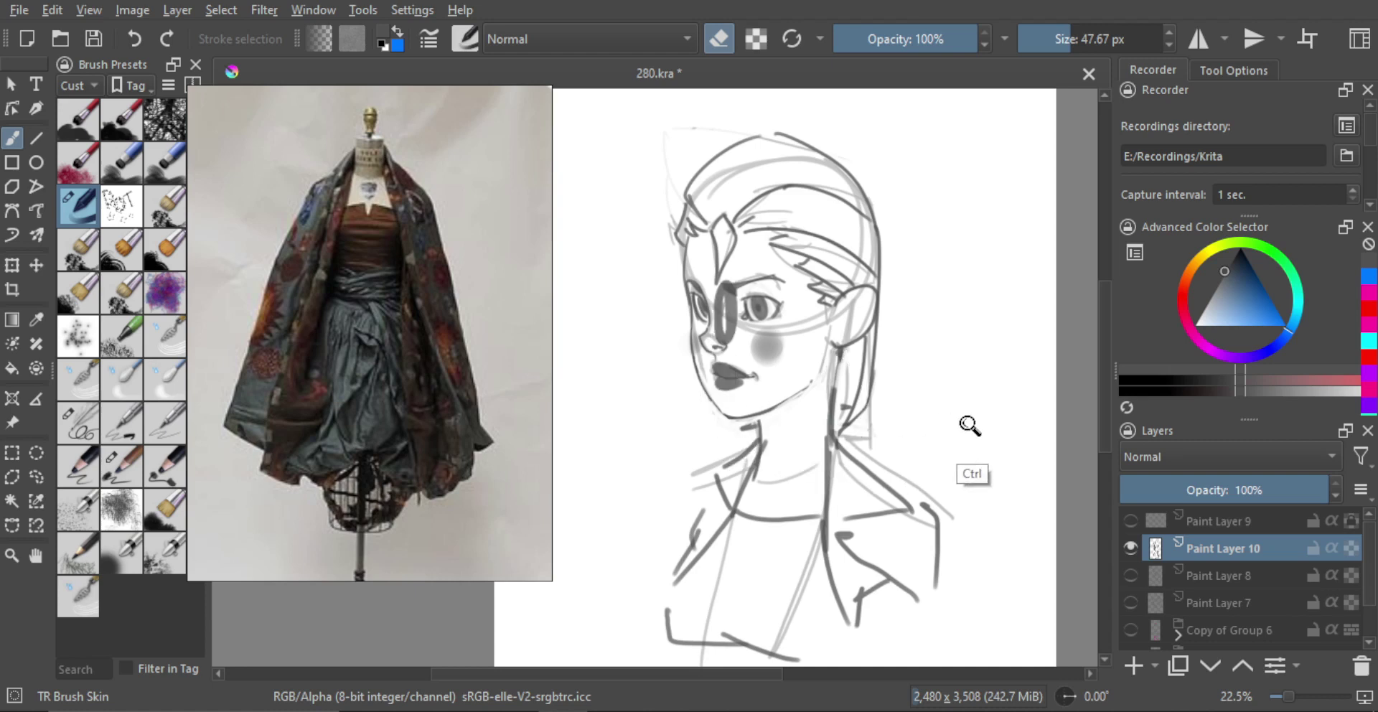
Add a paint layer above Paint Layer 10 and draw thick hoops with a 47.67 px brush over the far jaw and below the near ear.
{"action": "left_click", "coordinate": [1129, 540]}
{"action": "left_click", "coordinate": [1129, 540]}
{"action": "left_click", "coordinate": [1130, 521]}
{"action": "left_click", "coordinate": [1130, 523]}
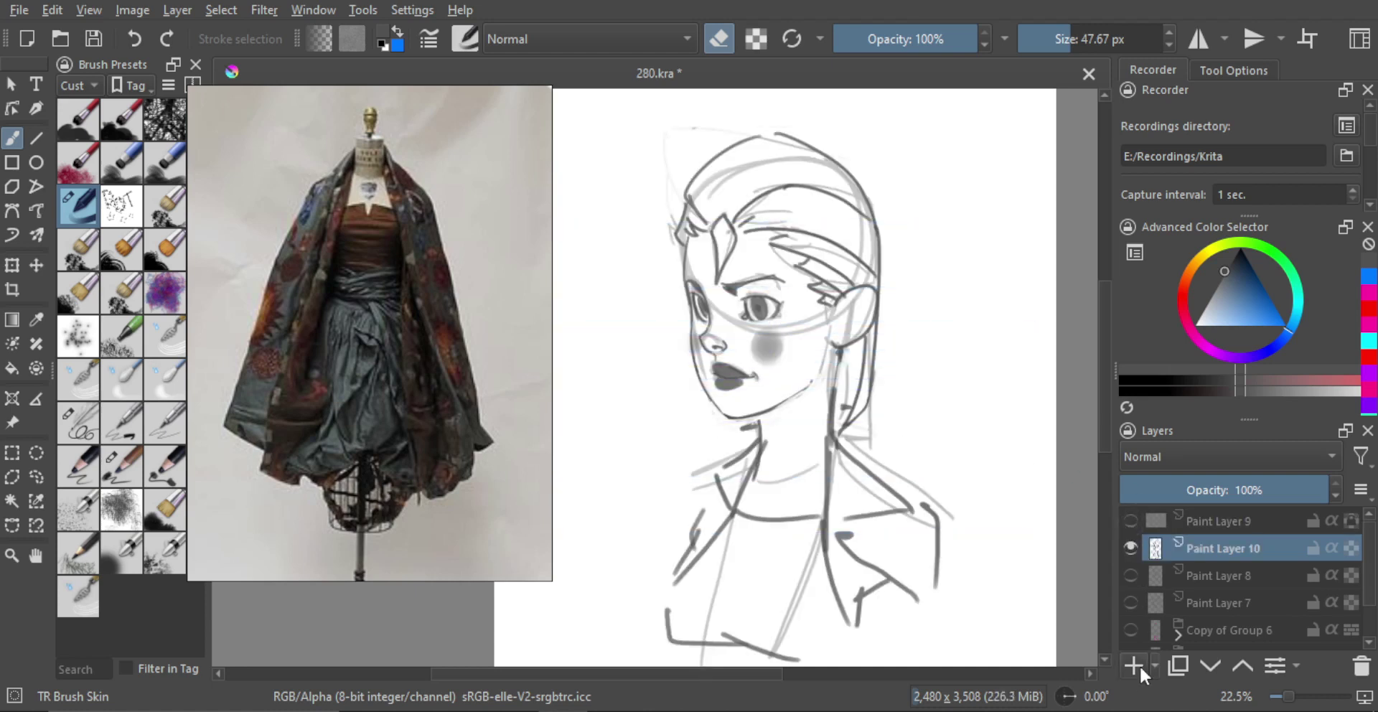
{"action": "left_click", "coordinate": [1134, 664]}
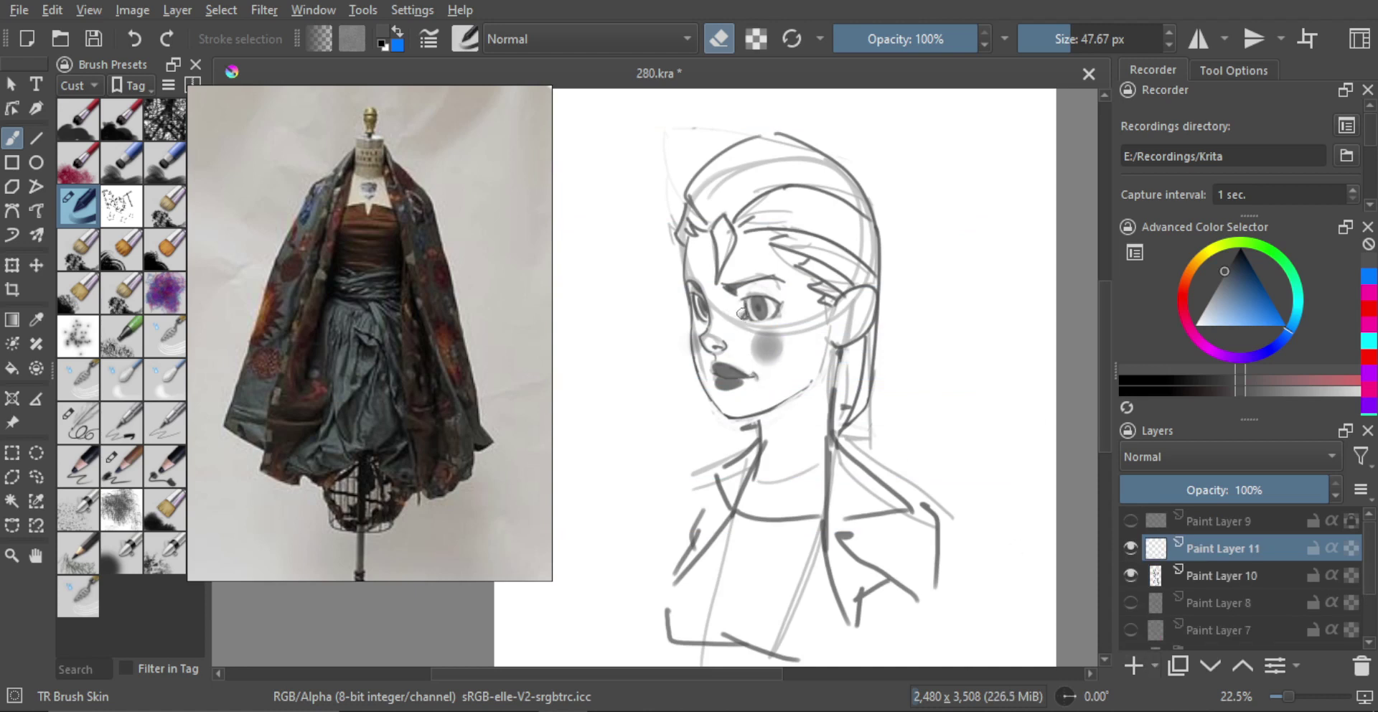
{"action": "key", "text": "e"}
{"action": "mouse_move", "coordinate": [726, 309]}
{"action": "left_mouse_down"}
{"action": "mouse_move", "coordinate": [739, 335]}
{"action": "mouse_move", "coordinate": [727, 307]}
{"action": "left_mouse_up"}
{"action": "left_click_drag", "start_coordinate": [726, 357], "coordinate": [715, 370]}
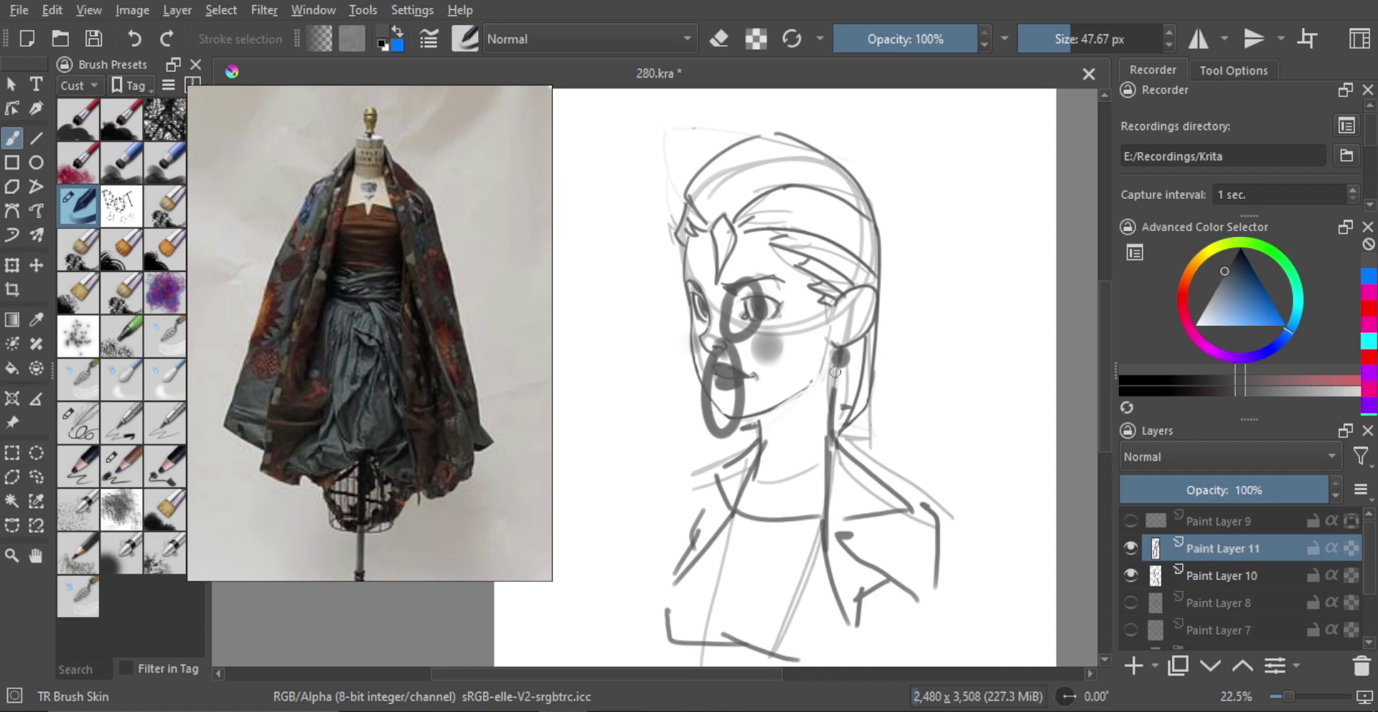
{"action": "mouse_move", "coordinate": [834, 371]}
{"action": "left_mouse_down"}
{"action": "mouse_move", "coordinate": [840, 400]}
{"action": "mouse_move", "coordinate": [818, 378]}
{"action": "mouse_move", "coordinate": [837, 367]}
{"action": "mouse_move", "coordinate": [843, 440]}
{"action": "mouse_move", "coordinate": [836, 363]}
{"action": "left_mouse_up"}
{"action": "key", "text": "ctrl+z"}
{"action": "key", "text": "ctrl+z"}
Erase the stray hoop over the eye and the part of the far hoop overlapping the face, with a 45.80 px eraser.
{"action": "key", "text": "e"}
{"action": "key", "text": "bracketright"}
{"action": "mouse_move", "coordinate": [725, 294]}
{"action": "left_mouse_down"}
{"action": "mouse_move", "coordinate": [718, 355]}
{"action": "mouse_move", "coordinate": [764, 283]}
{"action": "left_mouse_up"}
{"action": "left_click_drag", "start_coordinate": [732, 338], "coordinate": [760, 255]}
{"action": "mouse_move", "coordinate": [736, 350]}
{"action": "left_mouse_down"}
{"action": "mouse_move", "coordinate": [729, 396]}
{"action": "mouse_move", "coordinate": [711, 365]}
{"action": "mouse_move", "coordinate": [716, 399]}
{"action": "mouse_move", "coordinate": [742, 362]}
{"action": "mouse_move", "coordinate": [746, 410]}
{"action": "mouse_move", "coordinate": [732, 408]}
{"action": "mouse_move", "coordinate": [769, 272]}
{"action": "mouse_move", "coordinate": [727, 282]}
{"action": "left_mouse_up"}
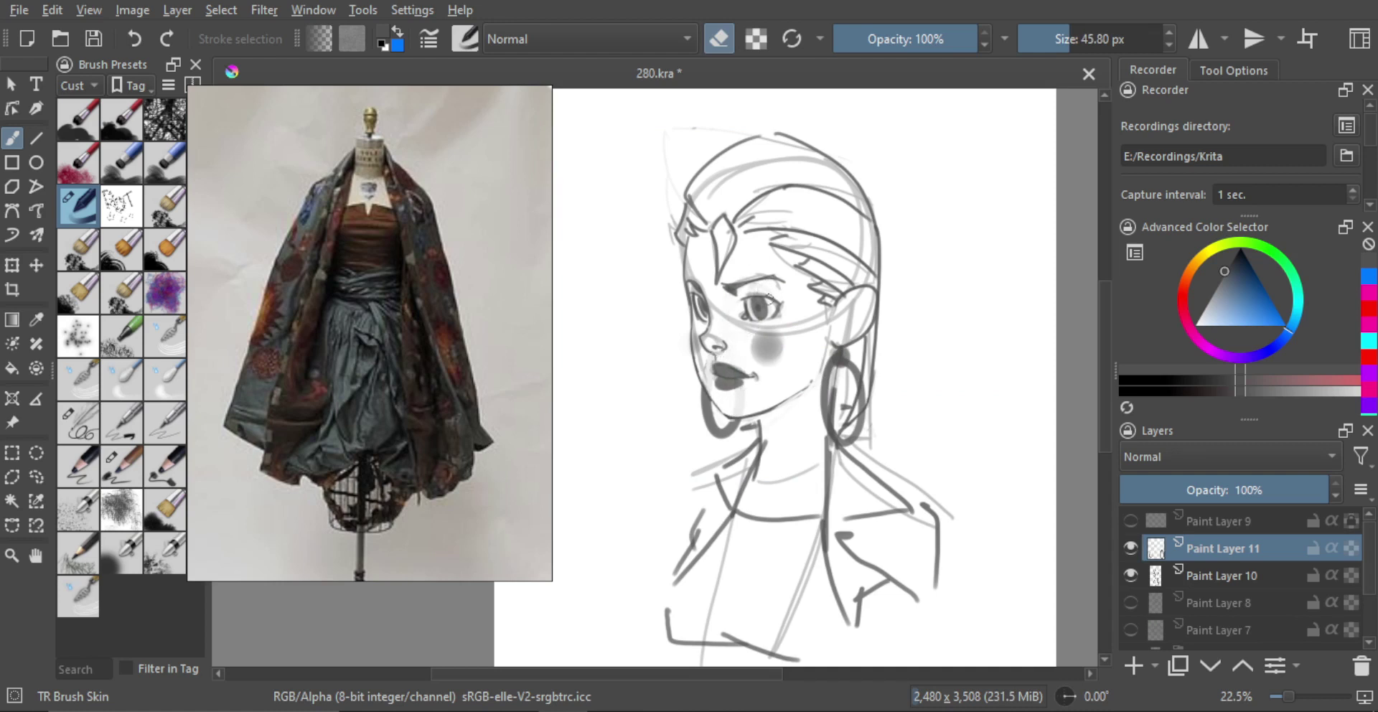
{"action": "left_click_drag", "start_coordinate": [801, 363], "coordinate": [816, 400]}
{"action": "key", "text": "m"}
{"action": "key", "text": "m"}
With a 44.19 px brush, draw the coat's two long front edges running from the neck down past the chest.
{"action": "key", "text": "e"}
{"action": "scroll", "coordinate": [815, 399], "scroll_direction": "down", "scroll_amount": 1}
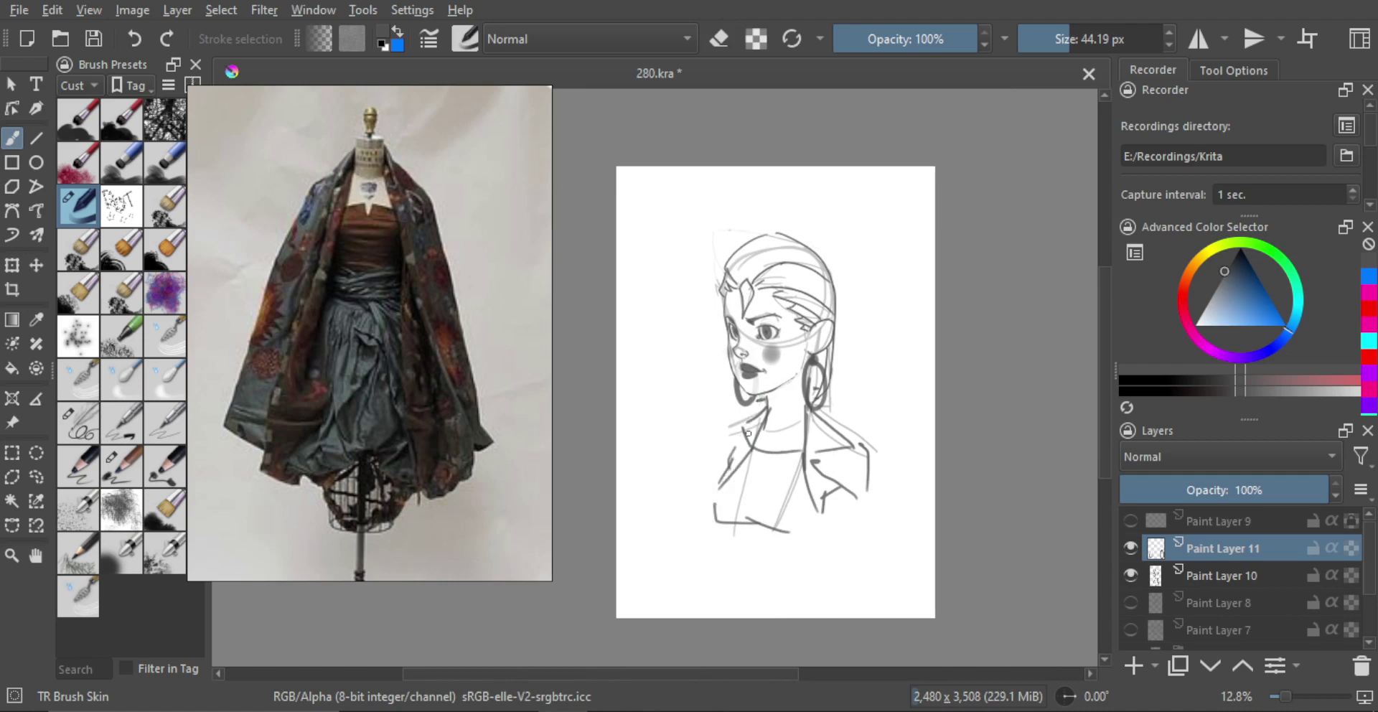
{"action": "mouse_move", "coordinate": [702, 549]}
{"action": "left_mouse_down"}
{"action": "mouse_move", "coordinate": [765, 407]}
{"action": "mouse_move", "coordinate": [809, 577]}
{"action": "left_mouse_up"}
{"action": "key", "text": "ctrl+z"}
{"action": "key", "text": "ctrl+z"}
{"action": "mouse_move", "coordinate": [704, 555]}
{"action": "left_mouse_down"}
{"action": "mouse_move", "coordinate": [762, 405]}
{"action": "mouse_move", "coordinate": [820, 563]}
{"action": "left_mouse_up"}
{"action": "key", "text": "ctrl+z"}
{"action": "mouse_move", "coordinate": [807, 416]}
{"action": "left_mouse_down"}
{"action": "mouse_move", "coordinate": [795, 587]}
{"action": "mouse_move", "coordinate": [798, 542]}
{"action": "left_mouse_up"}
{"action": "key", "text": "ctrl+z"}
{"action": "key", "text": "ctrl+z"}
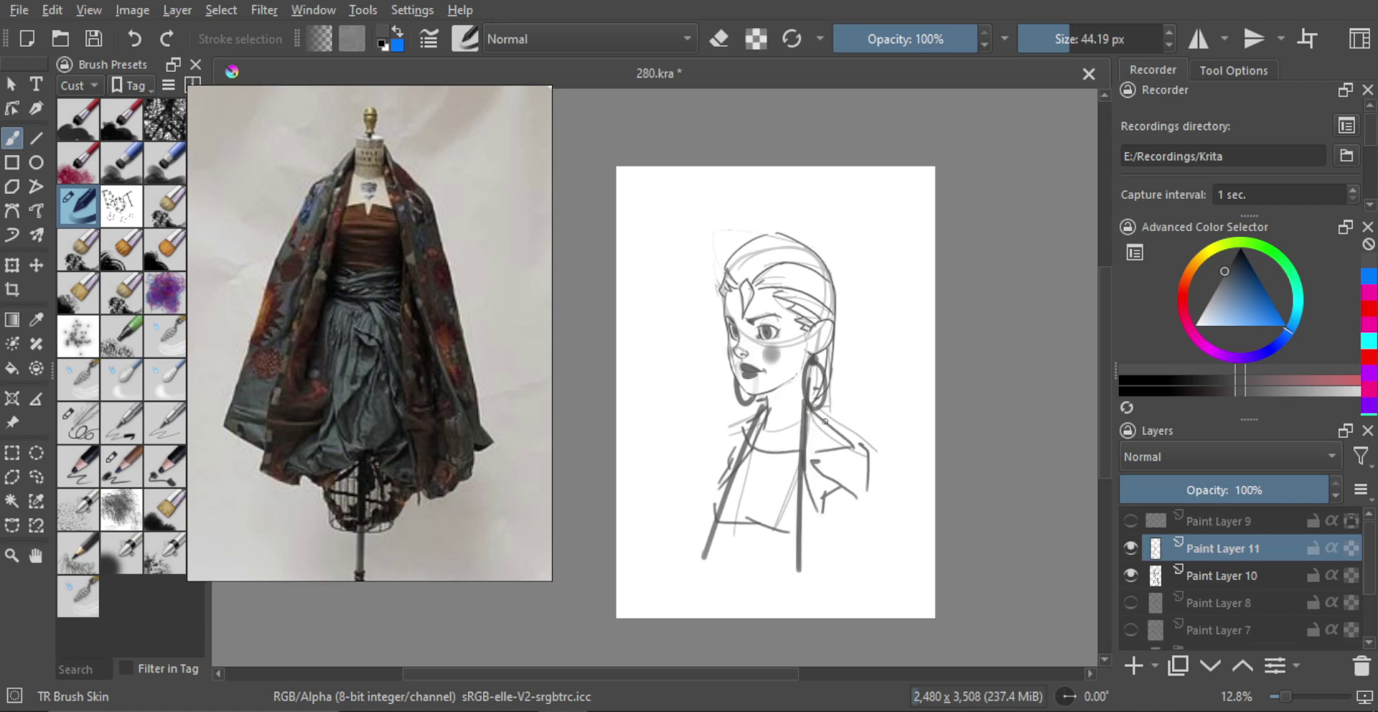
Draw the near shoulder slope of the coat and continue it down the outside of the sleeve.
{"action": "left_click_drag", "start_coordinate": [823, 408], "coordinate": [876, 452]}
{"action": "key", "text": "ctrl+z"}
{"action": "left_click_drag", "start_coordinate": [820, 407], "coordinate": [873, 450]}
{"action": "left_click_drag", "start_coordinate": [868, 454], "coordinate": [883, 547]}
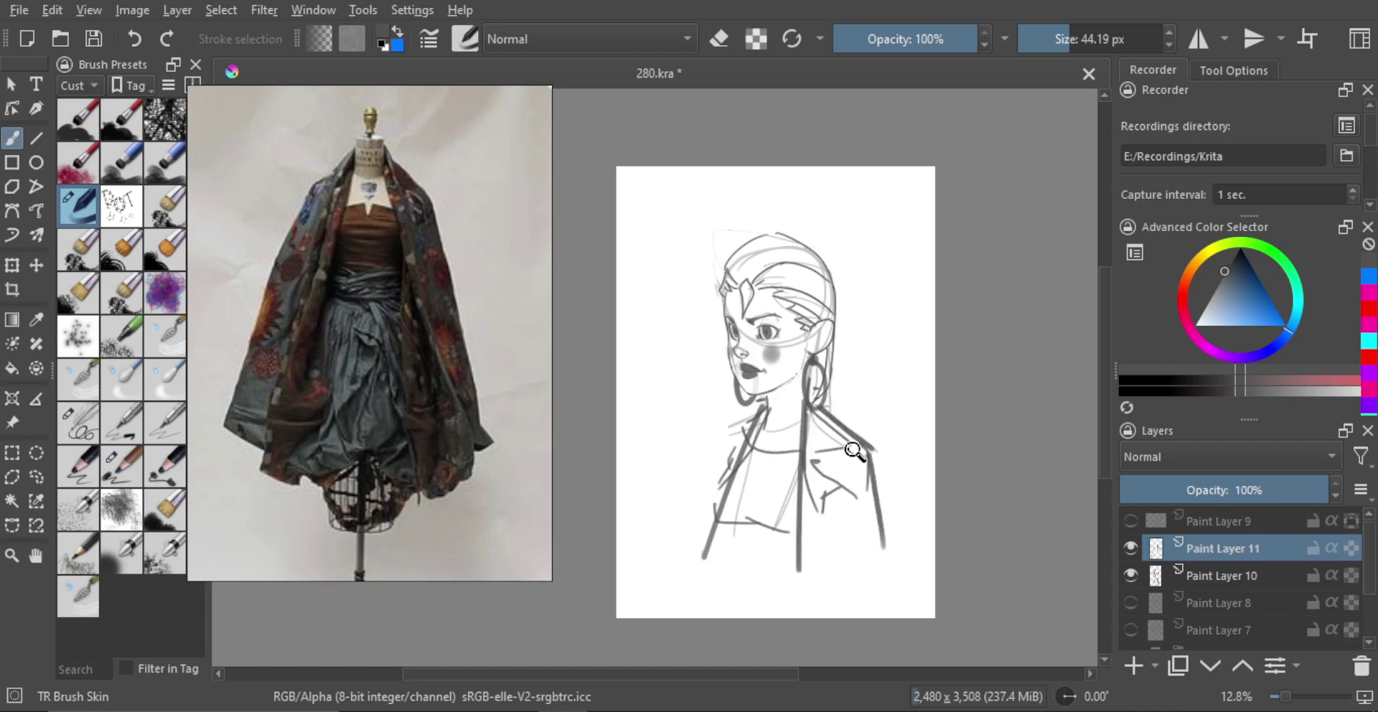
{"action": "key", "text": "ctrl+z"}
{"action": "mouse_move", "coordinate": [818, 404]}
{"action": "left_mouse_down"}
{"action": "mouse_move", "coordinate": [883, 491]}
{"action": "mouse_move", "coordinate": [889, 534]}
{"action": "left_mouse_up"}
Draw the far shoulder and sleeve outline, add a curved line at the near sleeve's lower end, and check the sketch mirrored.
{"action": "mouse_move", "coordinate": [731, 429]}
{"action": "left_mouse_down"}
{"action": "mouse_move", "coordinate": [766, 402]}
{"action": "mouse_move", "coordinate": [680, 547]}
{"action": "mouse_move", "coordinate": [749, 423]}
{"action": "left_mouse_up"}
{"action": "key", "text": "ctrl+z"}
{"action": "key", "text": "ctrl+z"}
{"action": "key", "text": "ctrl+z"}
{"action": "key", "text": "ctrl+z"}
{"action": "mouse_move", "coordinate": [724, 438]}
{"action": "left_mouse_down"}
{"action": "mouse_move", "coordinate": [709, 494]}
{"action": "mouse_move", "coordinate": [735, 425]}
{"action": "mouse_move", "coordinate": [771, 406]}
{"action": "mouse_move", "coordinate": [679, 566]}
{"action": "left_mouse_up"}
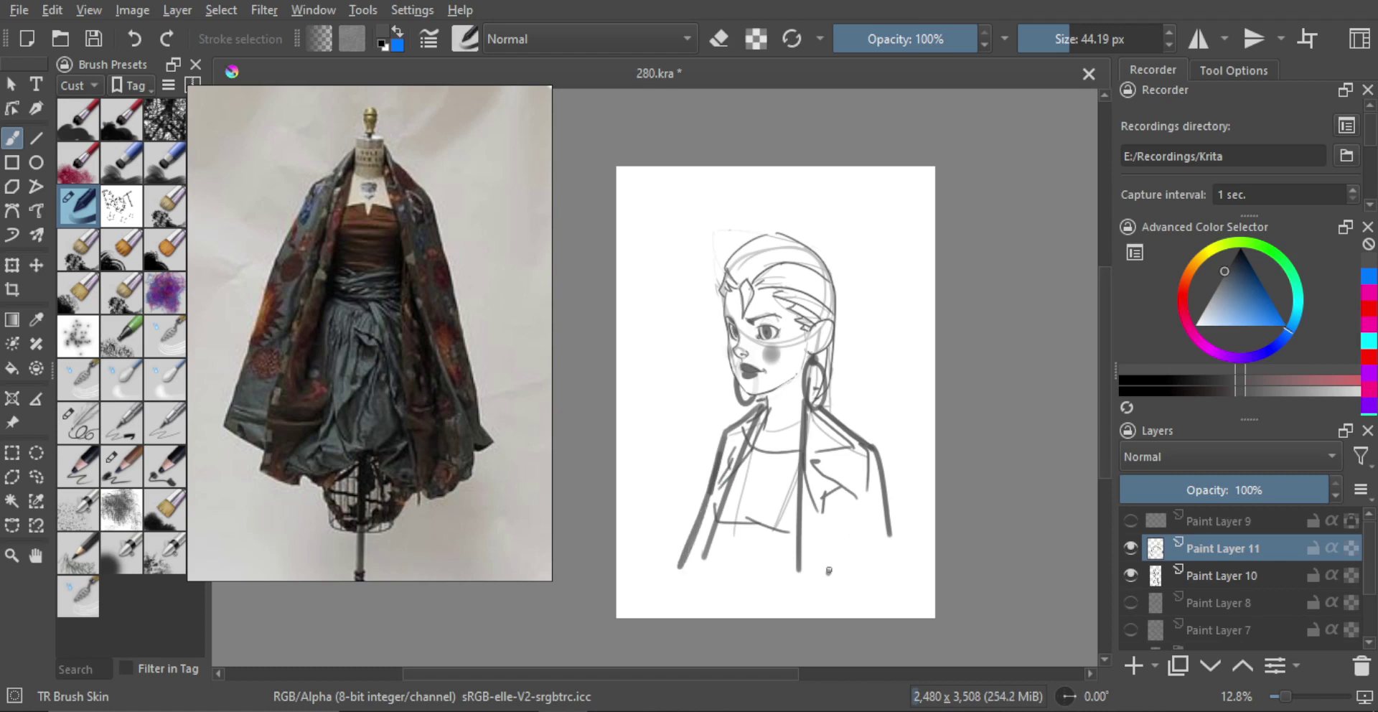
{"action": "left_click_drag", "start_coordinate": [838, 559], "coordinate": [876, 529]}
{"action": "key", "text": "m"}
{"action": "key", "text": "m"}
{"action": "key", "text": "m"}
{"action": "key", "text": "m"}
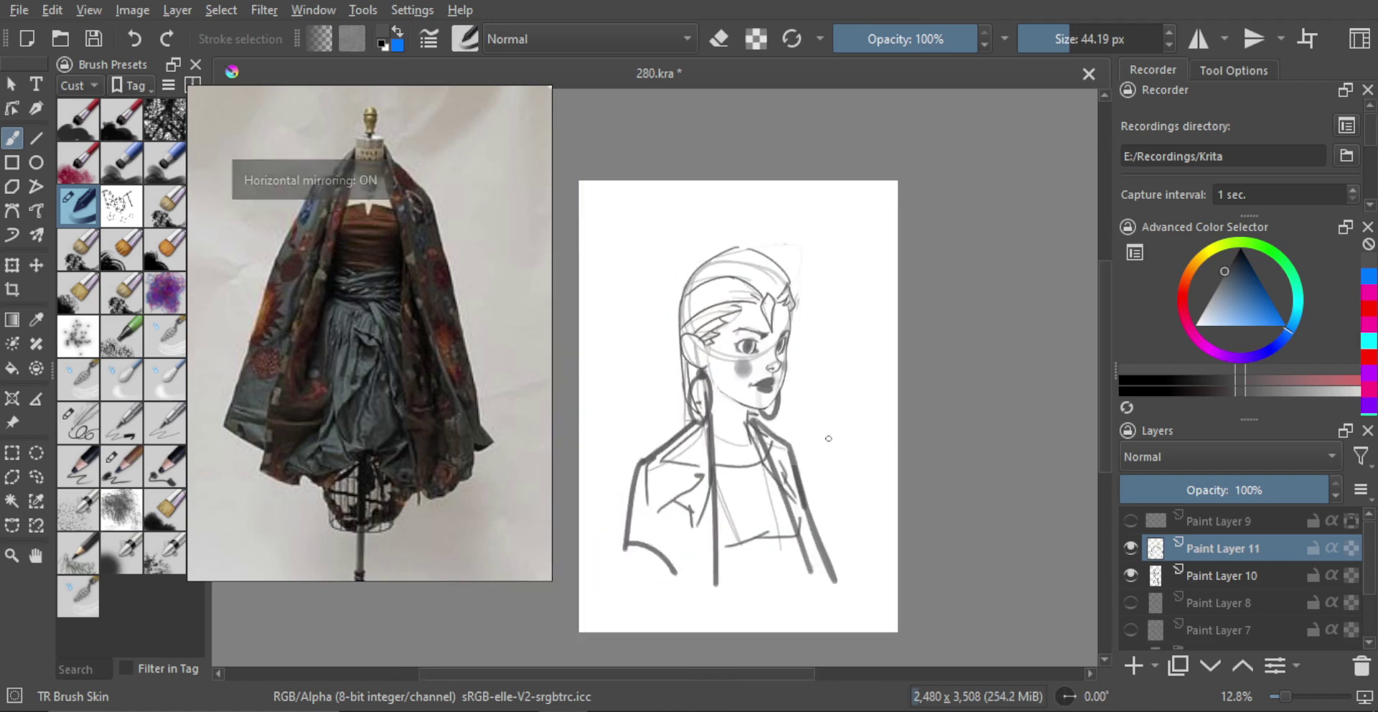
Lighten the heavy coat lines with a 59.41 px eraser and merge the layer down into Paint Layer 10.
{"action": "scroll", "coordinate": [808, 430], "scroll_direction": "up", "scroll_amount": 2}
{"action": "key", "text": "e"}
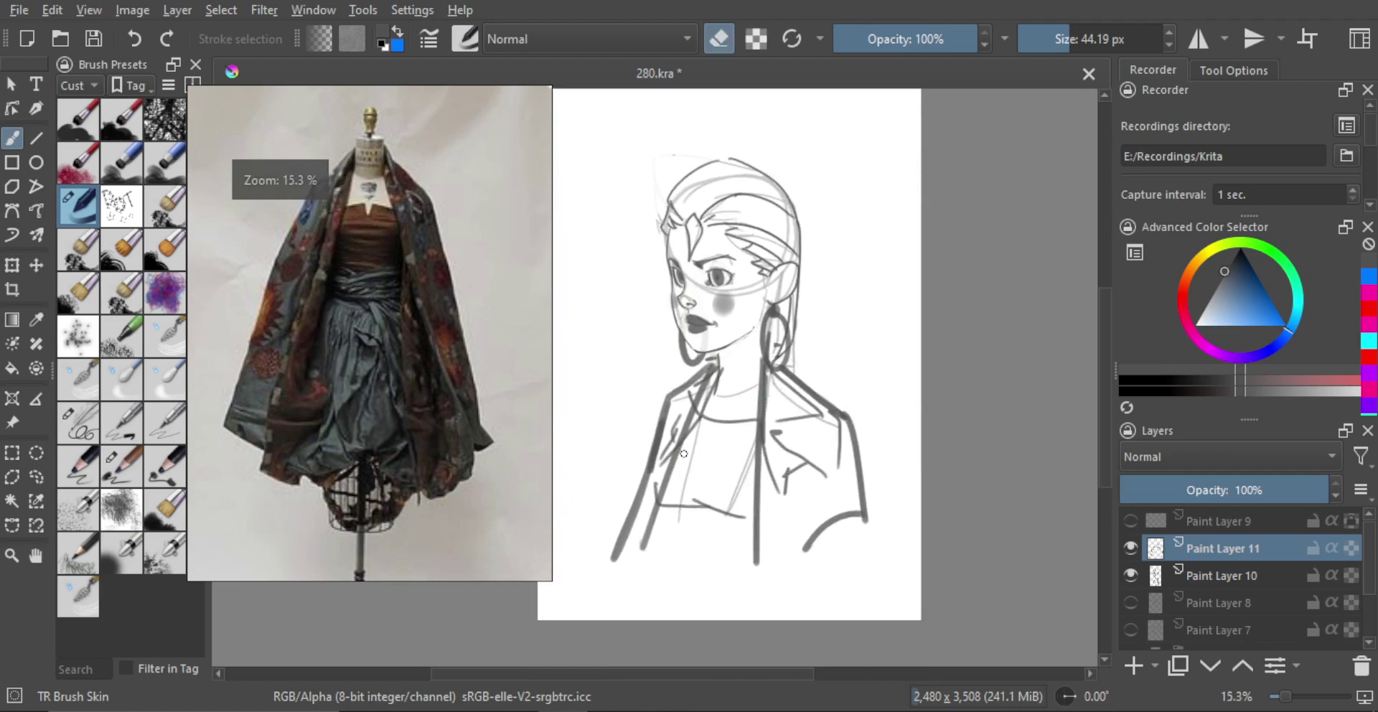
{"action": "left_click_drag", "start_coordinate": [620, 558], "coordinate": [673, 406]}
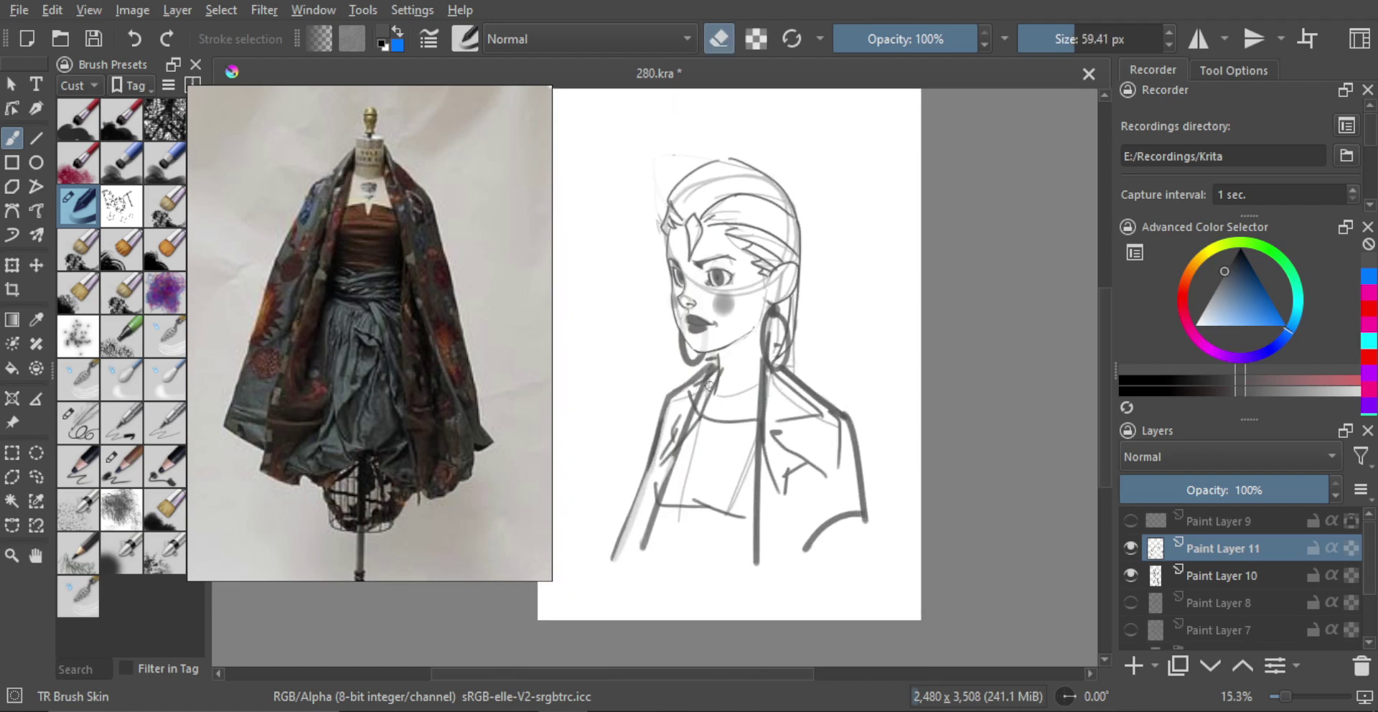
{"action": "mouse_move", "coordinate": [764, 453]}
{"action": "left_mouse_down"}
{"action": "mouse_move", "coordinate": [764, 389]}
{"action": "mouse_move", "coordinate": [834, 416]}
{"action": "mouse_move", "coordinate": [857, 482]}
{"action": "mouse_move", "coordinate": [825, 380]}
{"action": "mouse_move", "coordinate": [821, 407]}
{"action": "left_mouse_up"}
{"action": "key", "text": "m"}
{"action": "key", "text": "m"}
{"action": "left_click_drag", "start_coordinate": [743, 389], "coordinate": [790, 419]}
{"action": "mouse_move", "coordinate": [786, 479]}
{"action": "left_mouse_down"}
{"action": "mouse_move", "coordinate": [769, 420]}
{"action": "mouse_move", "coordinate": [801, 475]}
{"action": "mouse_move", "coordinate": [791, 438]}
{"action": "mouse_move", "coordinate": [744, 461]}
{"action": "left_mouse_up"}
{"action": "key", "text": "ctrl+e"}
Fade out the lower ends of the coat and top with a 151.38 px eraser.
{"action": "key", "text": "e"}
{"action": "left_click_drag", "start_coordinate": [710, 536], "coordinate": [749, 514], "text": "shift"}
{"action": "key", "text": "ctrl+z"}
{"action": "key", "text": "e"}
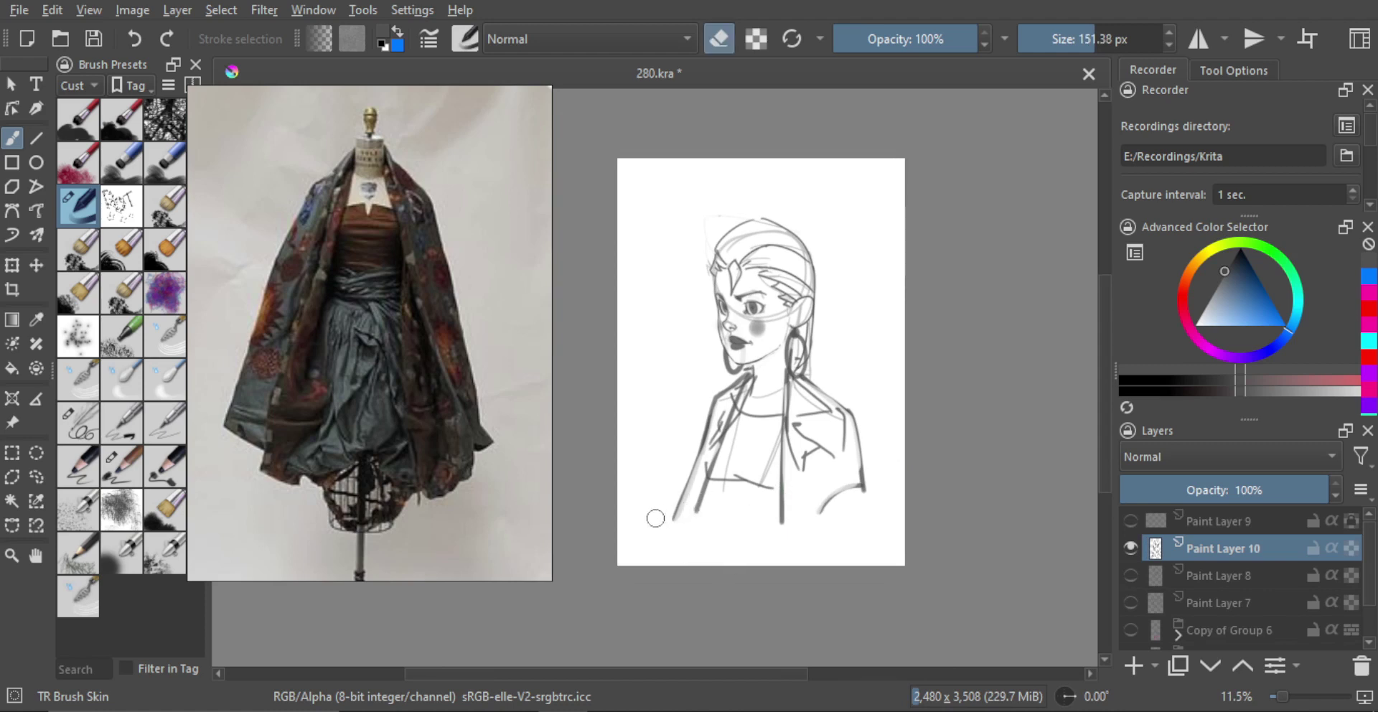
{"action": "mouse_move", "coordinate": [655, 518]}
{"action": "left_mouse_down"}
{"action": "mouse_move", "coordinate": [853, 509]}
{"action": "mouse_move", "coordinate": [864, 493]}
{"action": "mouse_move", "coordinate": [626, 494]}
{"action": "mouse_move", "coordinate": [834, 509]}
{"action": "mouse_move", "coordinate": [673, 524]}
{"action": "mouse_move", "coordinate": [640, 497]}
{"action": "left_mouse_up"}
{"action": "mouse_move", "coordinate": [859, 497]}
{"action": "left_mouse_down"}
{"action": "mouse_move", "coordinate": [641, 499]}
{"action": "mouse_move", "coordinate": [869, 489]}
{"action": "mouse_move", "coordinate": [870, 530]}
{"action": "mouse_move", "coordinate": [630, 482]}
{"action": "left_mouse_up"}
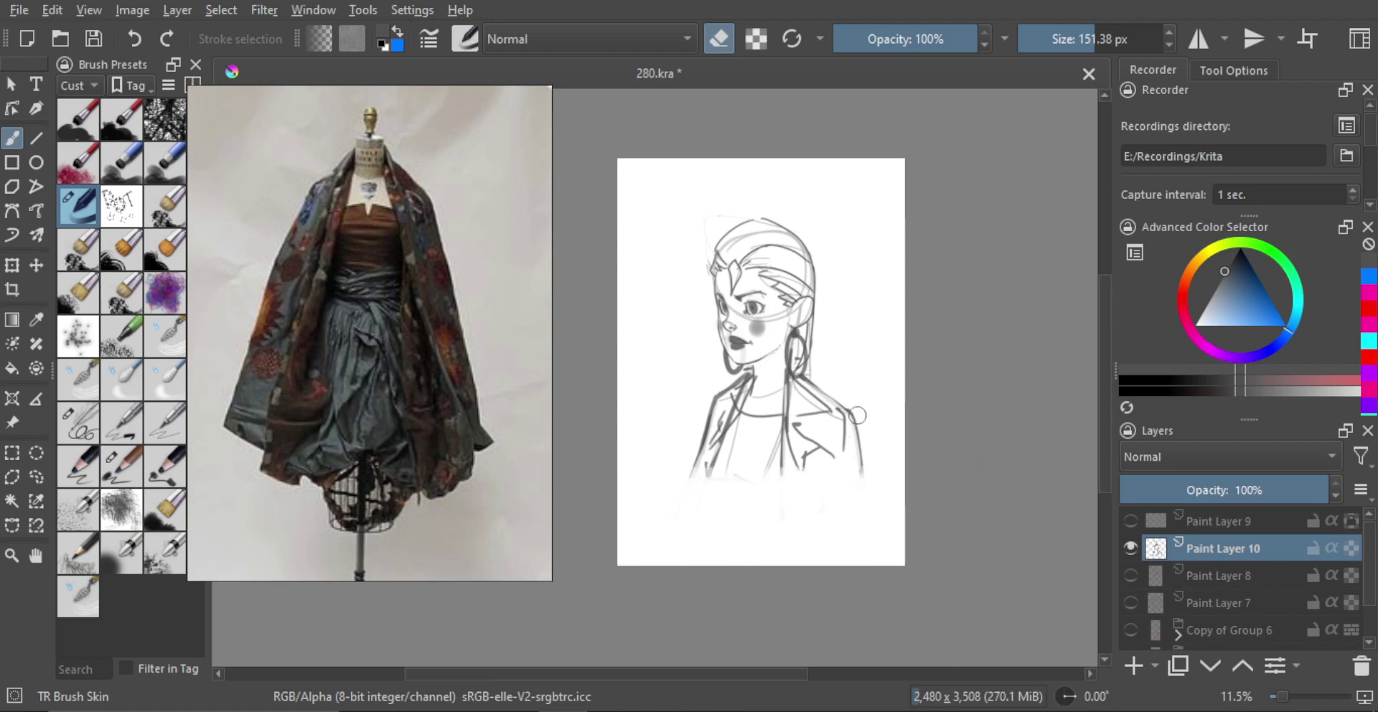
Compare the turned sketch on Paint Layer 10 with the front view on Paint Layer 8, leaving only Paint Layer 8 shown.
{"action": "scroll", "coordinate": [982, 465], "scroll_direction": "up", "scroll_amount": 1}
{"action": "left_click", "coordinate": [1130, 547]}
{"action": "left_click", "coordinate": [1131, 573]}
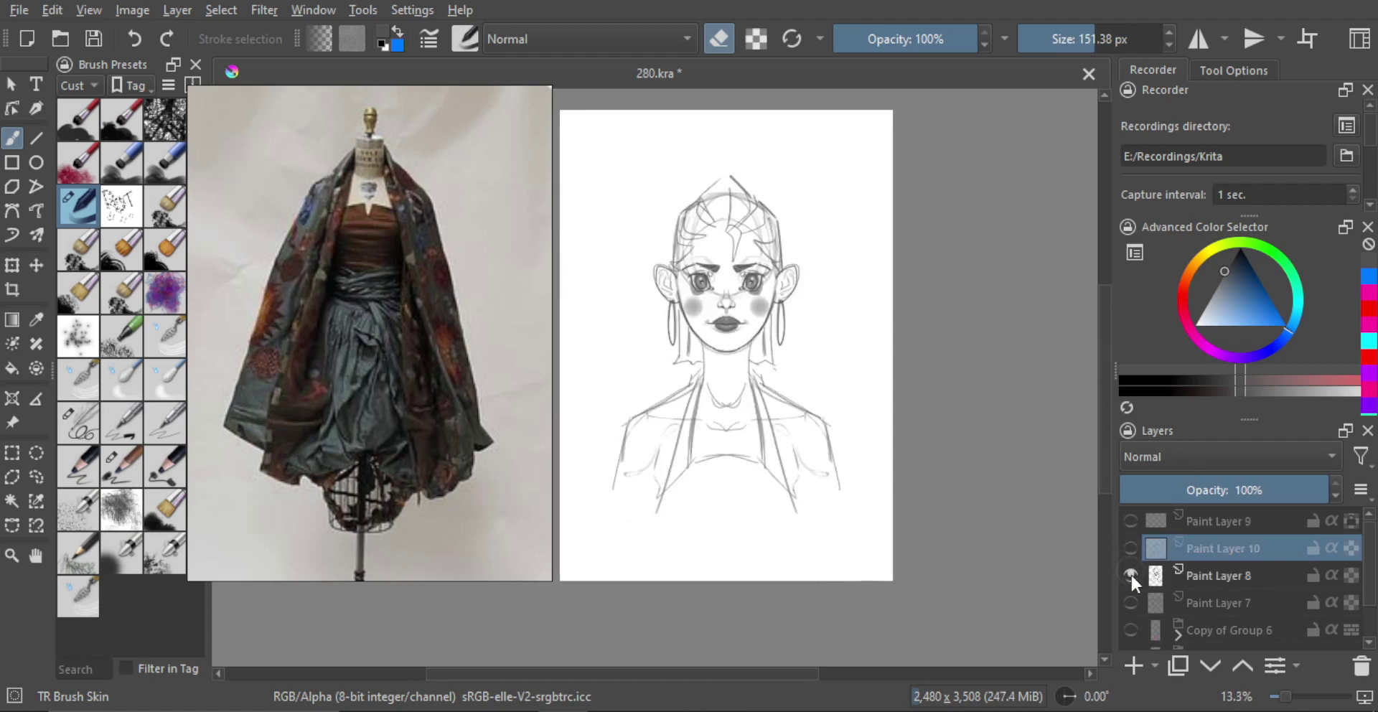
{"action": "left_click", "coordinate": [1130, 573]}
{"action": "left_click", "coordinate": [1129, 546]}
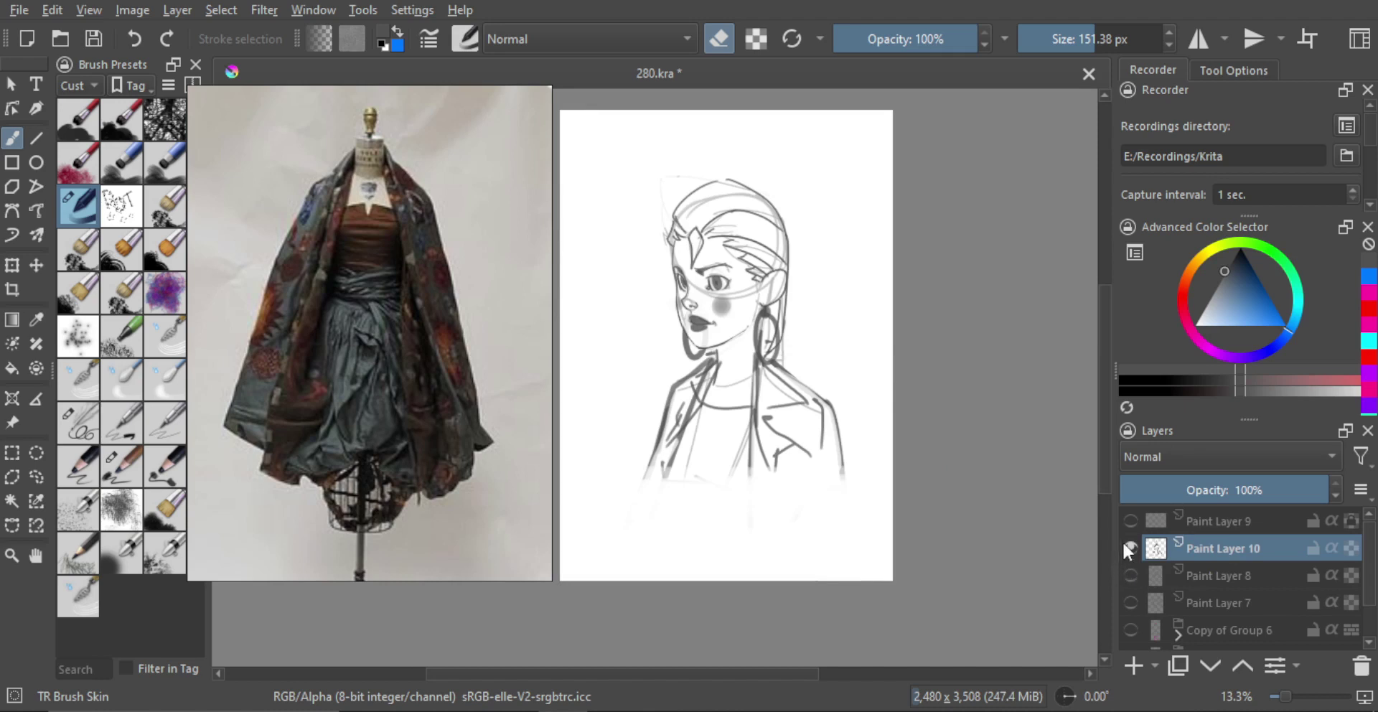
{"action": "left_click", "coordinate": [1130, 548]}
{"action": "left_click", "coordinate": [1130, 574]}
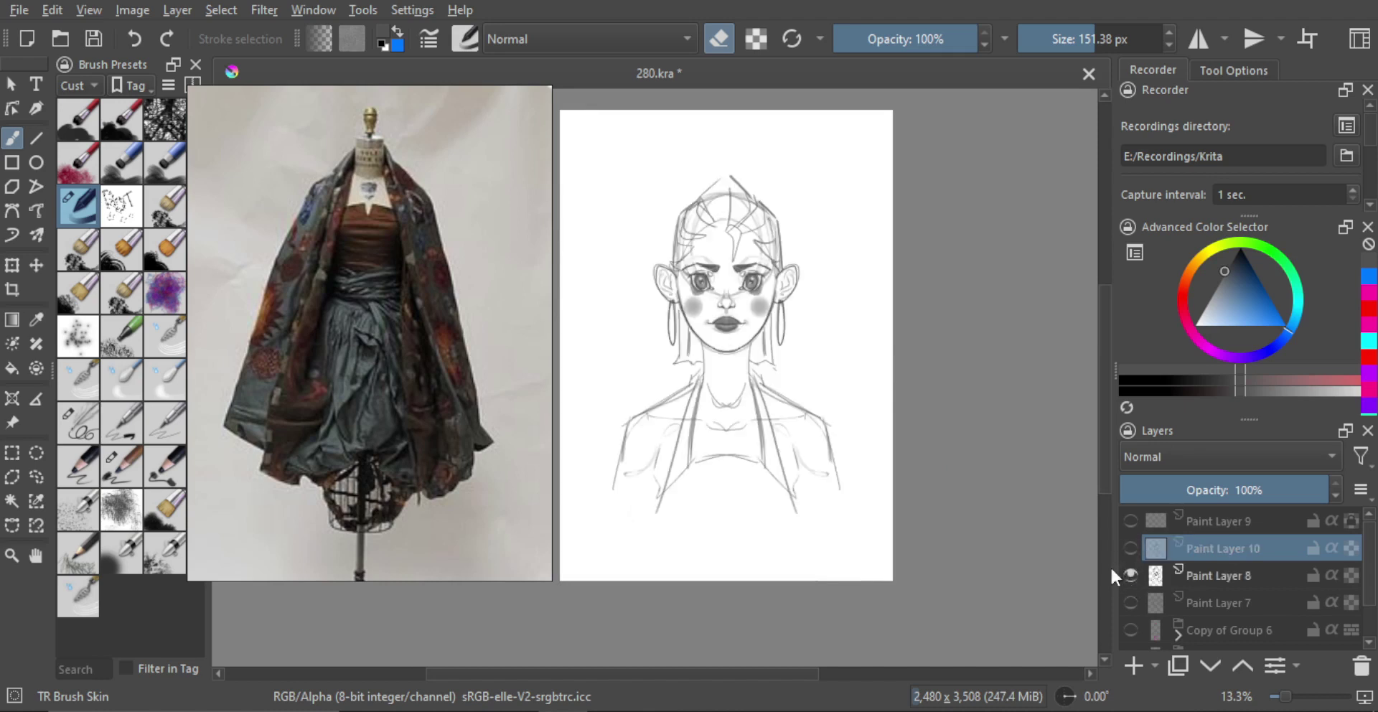
Make Paint Layer 8 active with a 26.39 px brush and turn on horizontal mirror painting.
{"action": "scroll", "coordinate": [725, 395], "scroll_direction": "up", "scroll_amount": 1}
{"action": "key", "text": "shift"}
{"action": "mouse_move", "coordinate": [722, 365]}
{"action": "left_mouse_down"}
{"action": "mouse_move", "coordinate": [691, 366]}
{"action": "mouse_move", "coordinate": [629, 420]}
{"action": "mouse_move", "coordinate": [611, 473]}
{"action": "mouse_move", "coordinate": [619, 404]}
{"action": "left_mouse_up"}
{"action": "left_click", "coordinate": [1208, 574]}
{"action": "key", "text": "e"}
{"action": "left_click", "coordinate": [1197, 39]}
{"action": "key", "text": "ctrl+z"}
Redraw the outer sleeve lines on both sides of the front view with darker mirrored strokes.
{"action": "left_click_drag", "start_coordinate": [605, 492], "coordinate": [629, 395]}
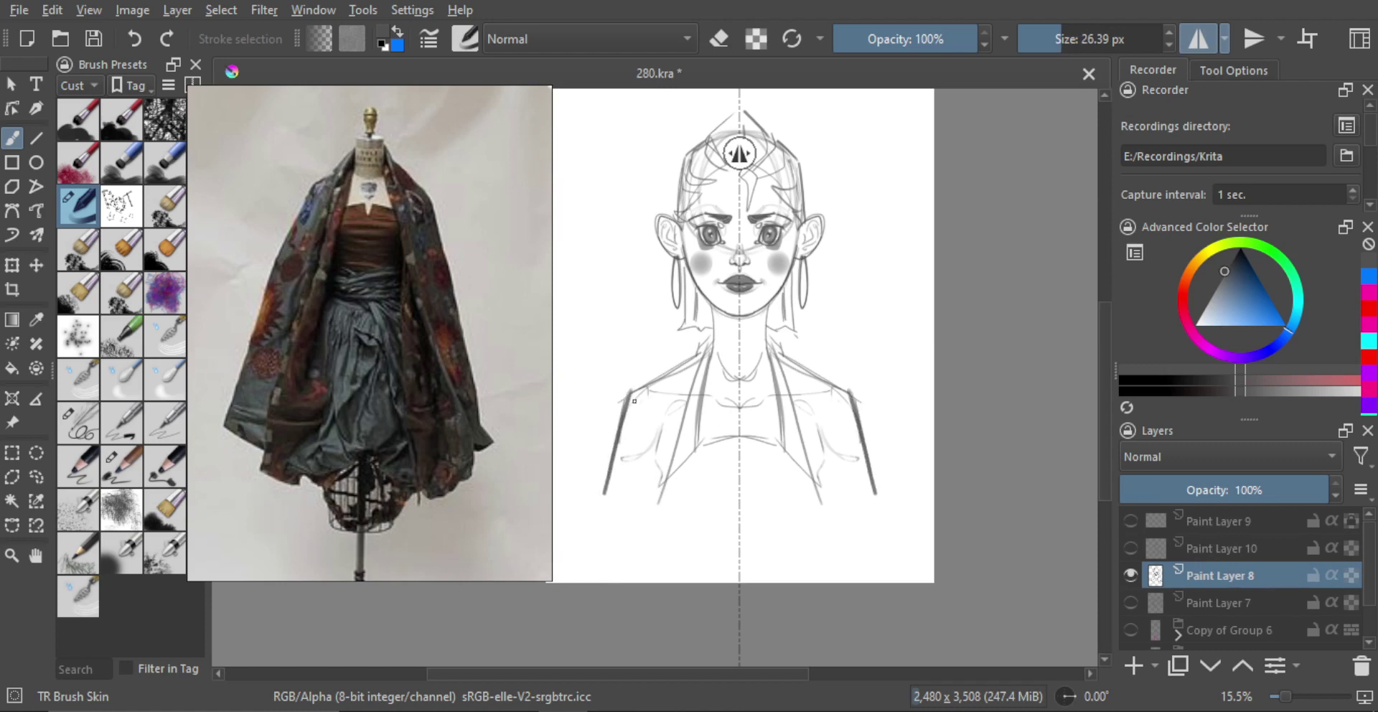
{"action": "key", "text": "ctrl+z"}
{"action": "left_click_drag", "start_coordinate": [608, 494], "coordinate": [630, 396]}
{"action": "key", "text": "ctrl+z"}
{"action": "left_click_drag", "start_coordinate": [606, 489], "coordinate": [618, 434]}
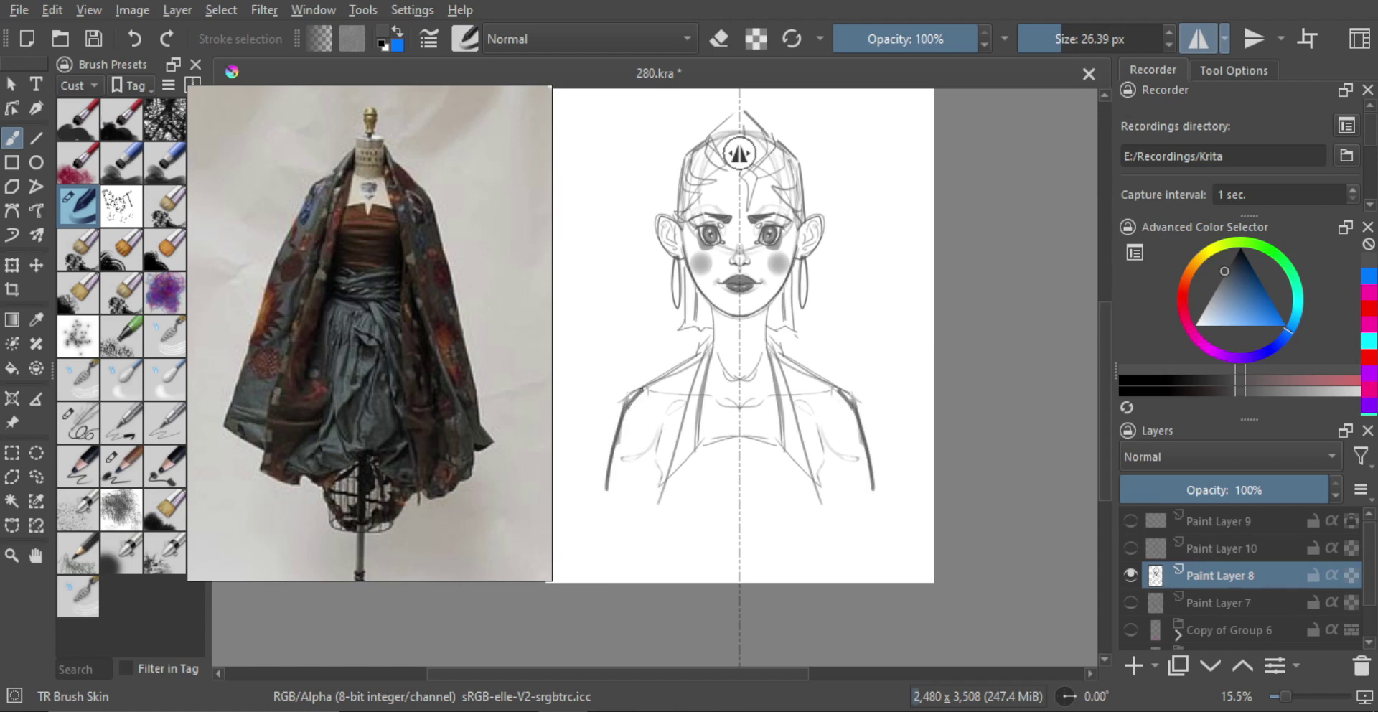
{"action": "key", "text": "ctrl+z"}
Darken the shoulder slopes and draw the long outer lapel edges from the neck to below the chest.
{"action": "mouse_move", "coordinate": [641, 390]}
{"action": "left_mouse_down"}
{"action": "mouse_move", "coordinate": [704, 349]}
{"action": "mouse_move", "coordinate": [656, 510]}
{"action": "left_mouse_up"}
{"action": "key", "text": "ctrl+z"}
{"action": "key", "text": "ctrl+z"}
{"action": "left_click_drag", "start_coordinate": [703, 350], "coordinate": [654, 510]}
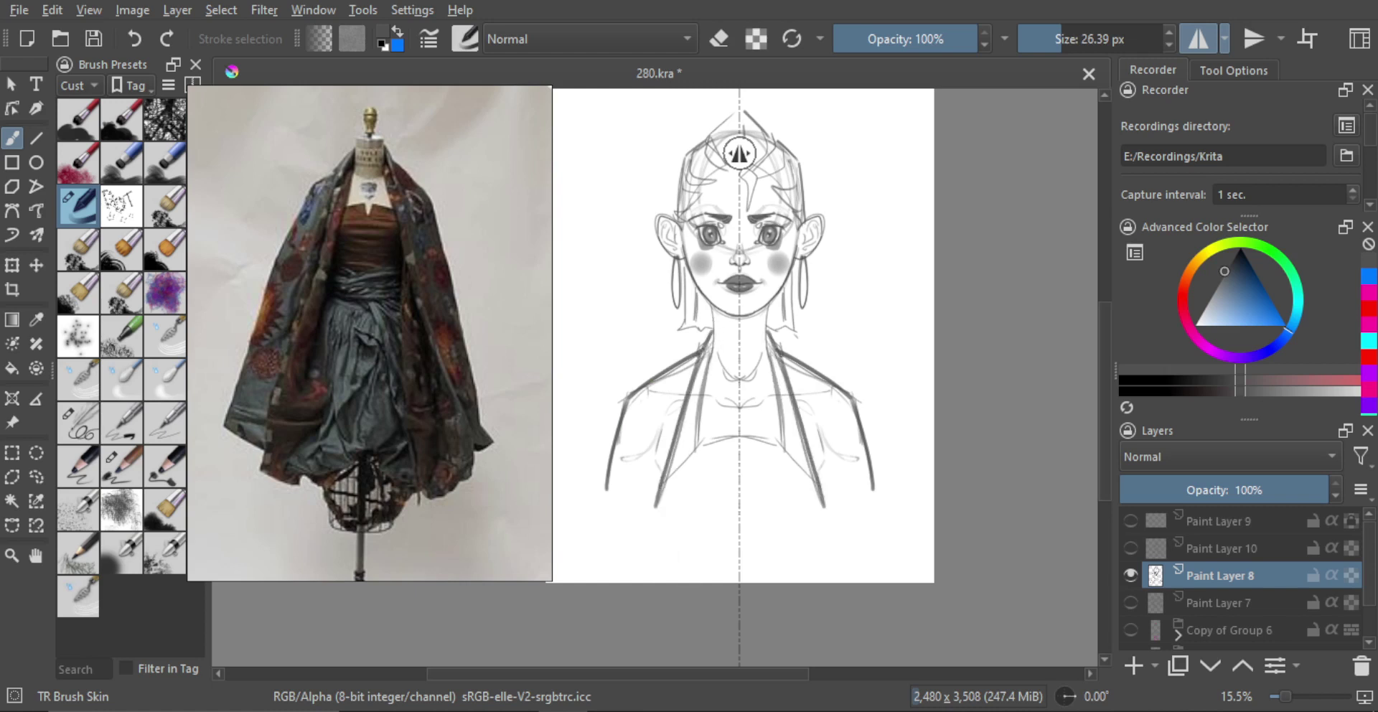
Strengthen the inner collar edges beside the neck and draw the straight neckline of the top between them.
{"action": "mouse_move", "coordinate": [713, 343]}
{"action": "left_mouse_down"}
{"action": "mouse_move", "coordinate": [693, 460]}
{"action": "mouse_move", "coordinate": [698, 440]}
{"action": "mouse_move", "coordinate": [773, 440]}
{"action": "mouse_move", "coordinate": [655, 492]}
{"action": "left_mouse_up"}
{"action": "key", "text": "ctrl+z"}
{"action": "key", "text": "ctrl+z"}
{"action": "key", "text": "ctrl+z"}
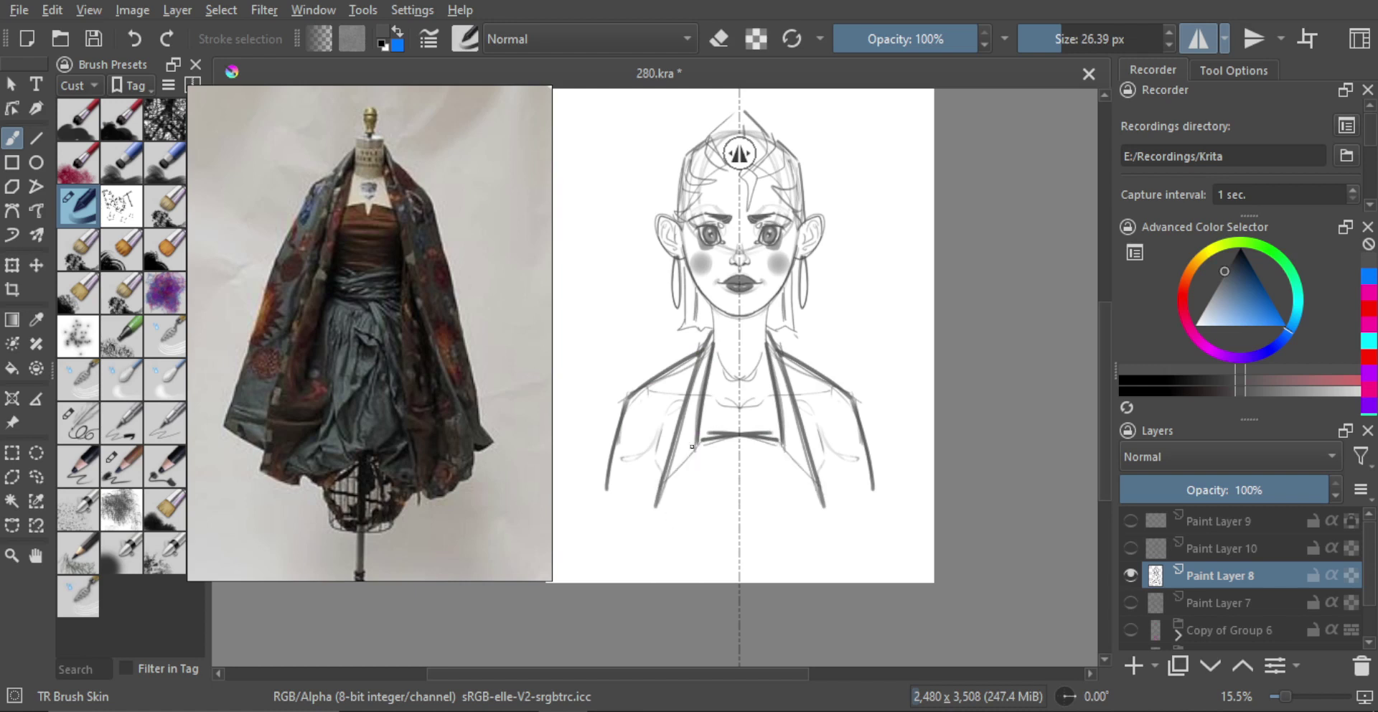
Draw darker mirrored hair locks hanging from beside the ears to the base of the neck.
{"action": "scroll", "coordinate": [691, 446], "scroll_direction": "down", "scroll_amount": 4}
{"action": "scroll", "coordinate": [692, 402], "scroll_direction": "up", "scroll_amount": 3}
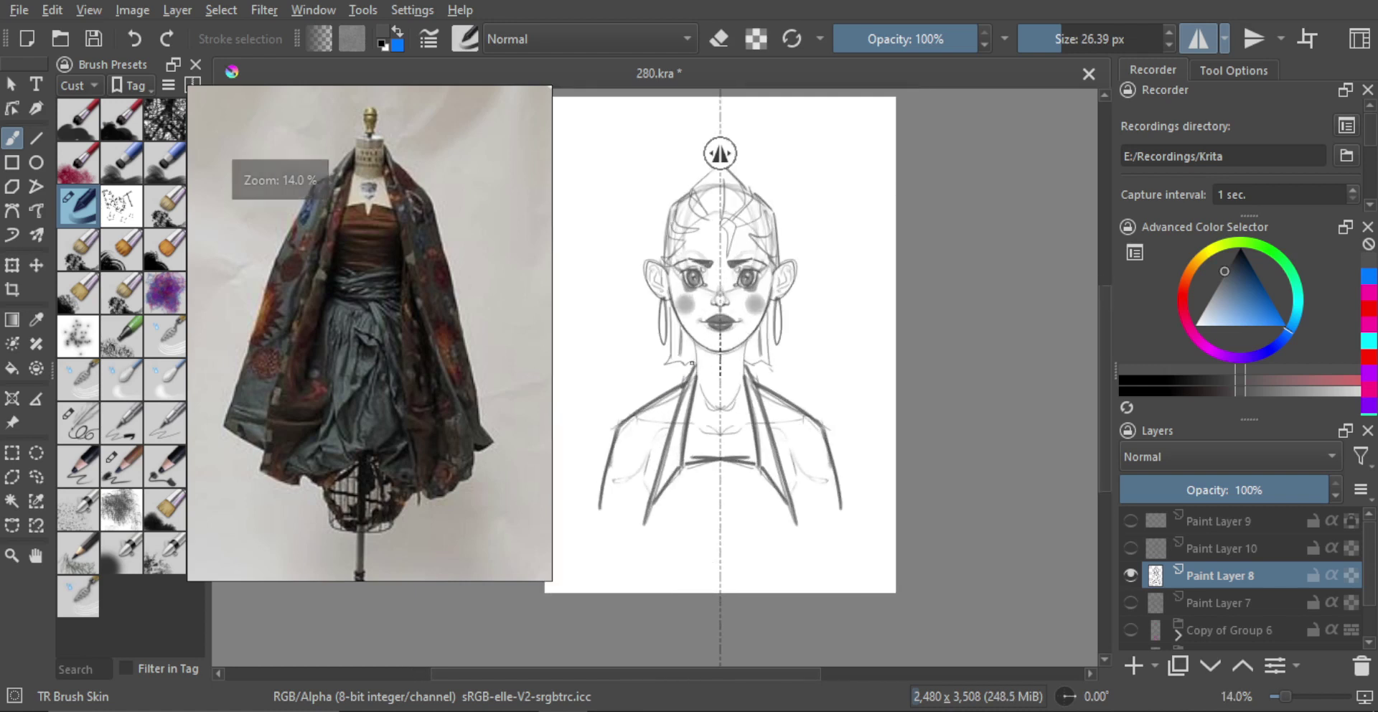
{"action": "scroll", "coordinate": [727, 388], "scroll_direction": "down", "scroll_amount": 2}
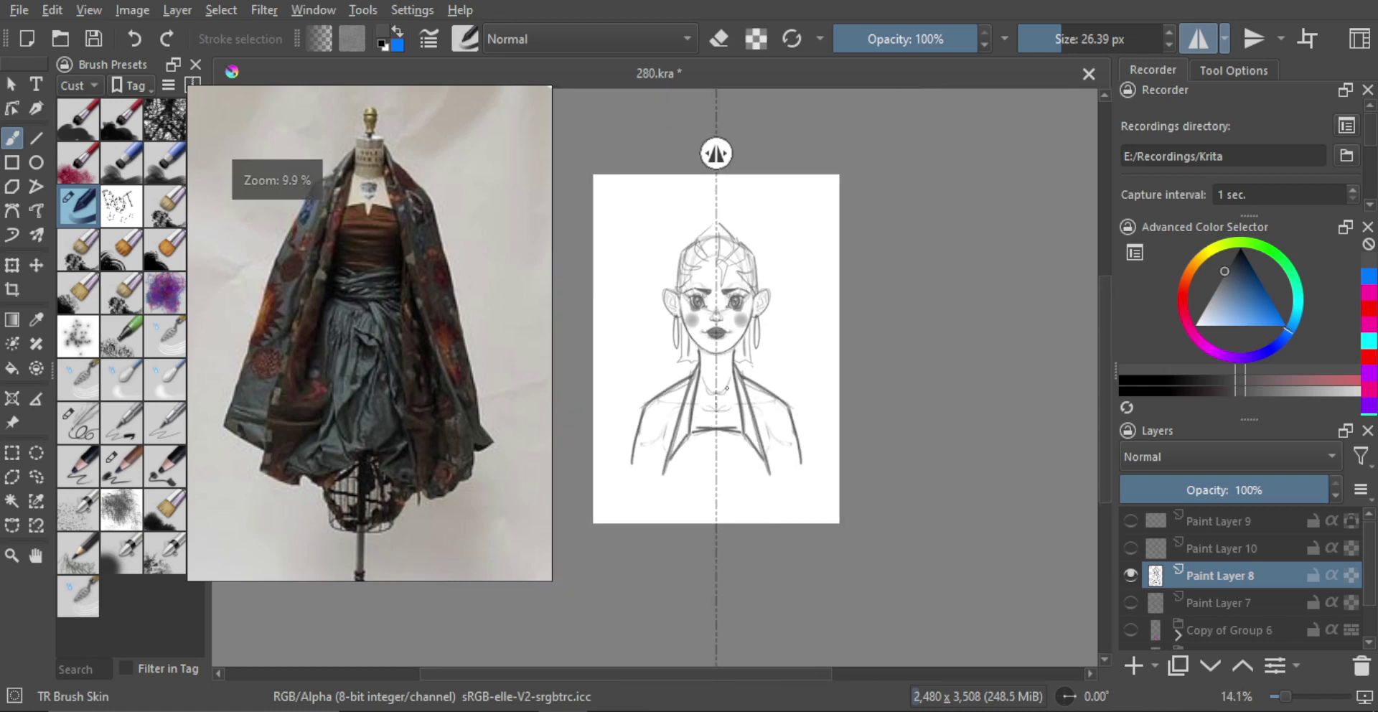
{"action": "scroll", "coordinate": [703, 358], "scroll_direction": "up", "scroll_amount": 5}
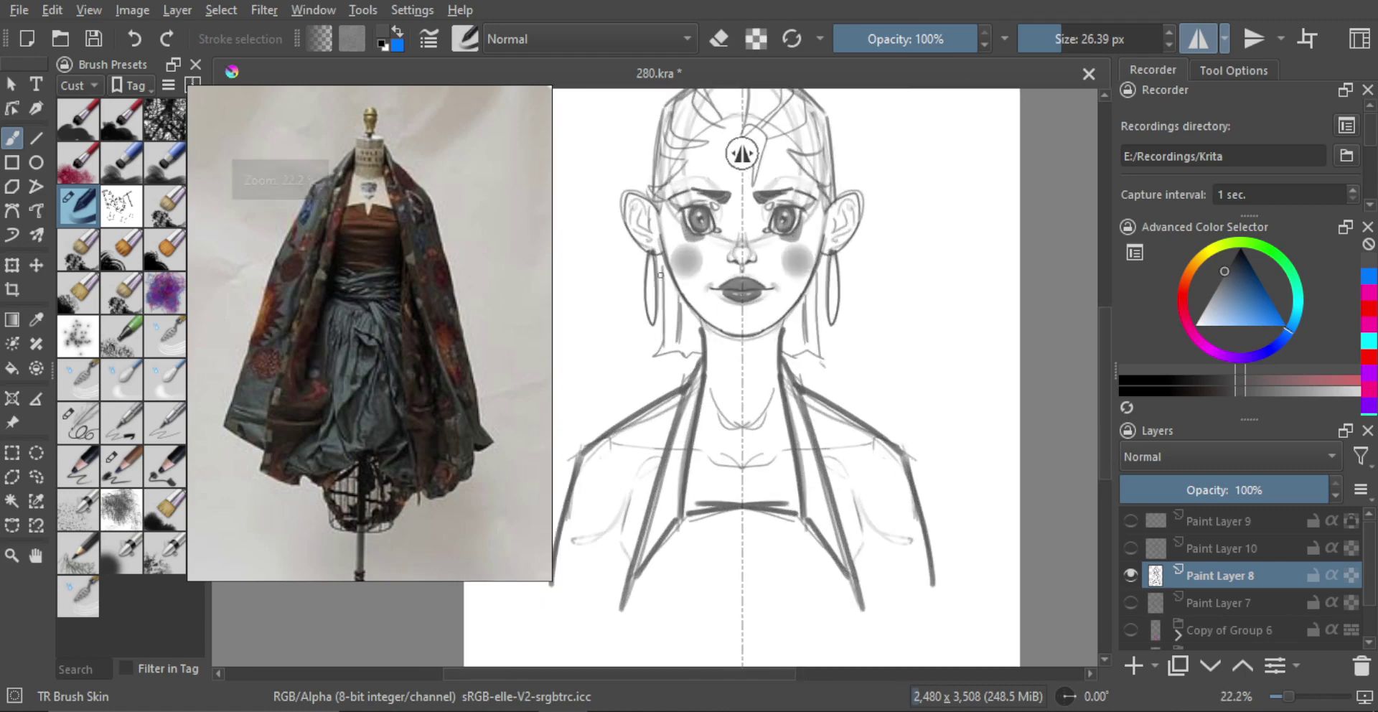
{"action": "left_click_drag", "start_coordinate": [661, 267], "coordinate": [673, 373]}
{"action": "key", "text": "ctrl+z"}
{"action": "left_click_drag", "start_coordinate": [663, 273], "coordinate": [674, 368]}
{"action": "left_click_drag", "start_coordinate": [668, 369], "coordinate": [663, 302]}
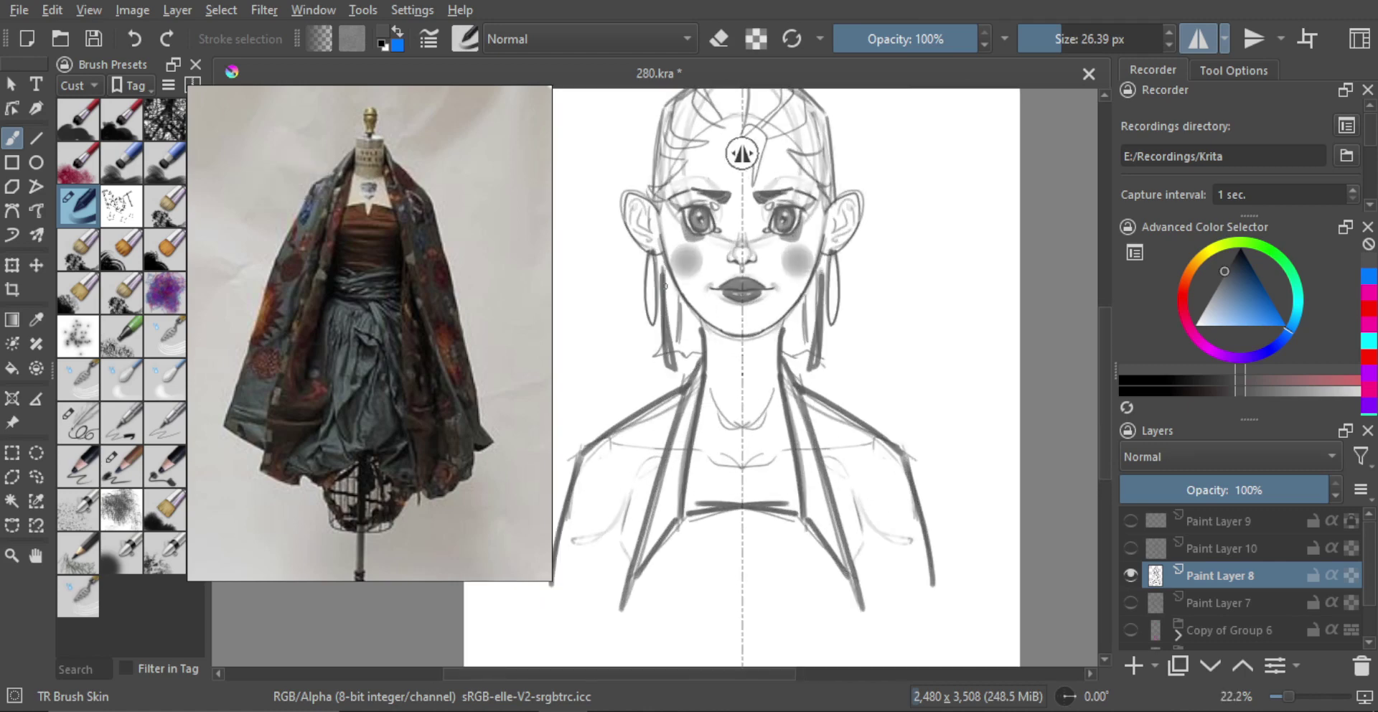
{"action": "key", "text": "ctrl+z"}
{"action": "mouse_move", "coordinate": [662, 252]}
{"action": "left_mouse_down"}
{"action": "mouse_move", "coordinate": [670, 372]}
{"action": "mouse_move", "coordinate": [661, 256]}
{"action": "left_mouse_up"}
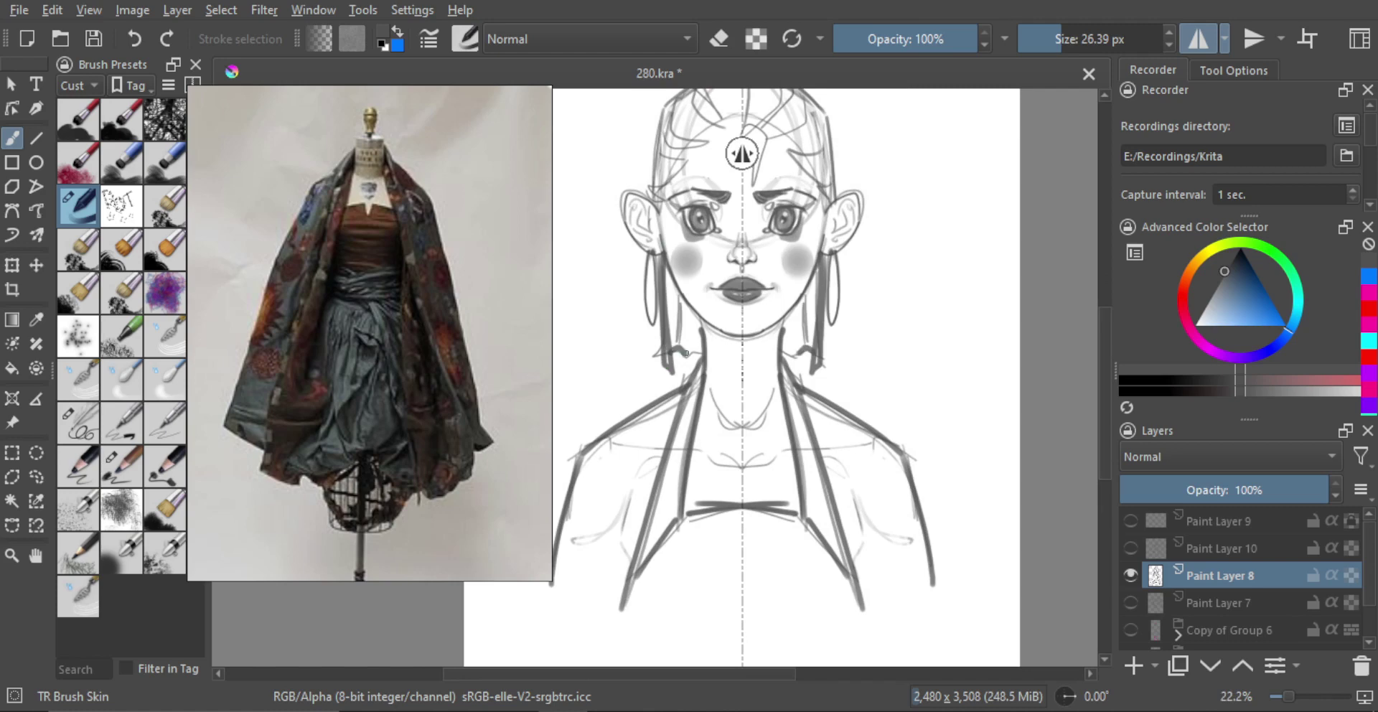
Redraw the hairline strands sweeping from the temples down to the tops of both ears.
{"action": "scroll", "coordinate": [721, 357], "scroll_direction": "down", "scroll_amount": 3}
{"action": "scroll", "coordinate": [689, 344], "scroll_direction": "up", "scroll_amount": 3}
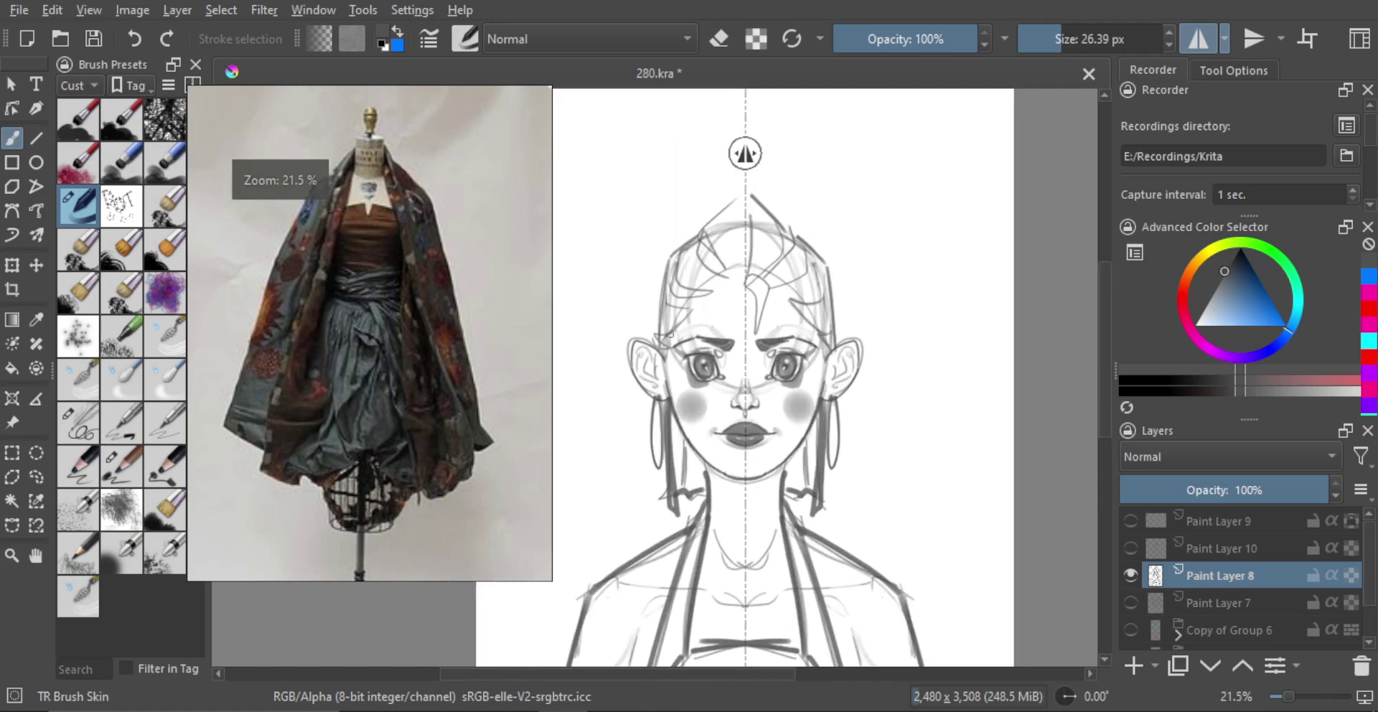
{"action": "left_click_drag", "start_coordinate": [695, 303], "coordinate": [659, 348]}
{"action": "key", "text": "ctrl+z"}
{"action": "key", "text": "ctrl+z"}
{"action": "key", "text": "ctrl+z"}
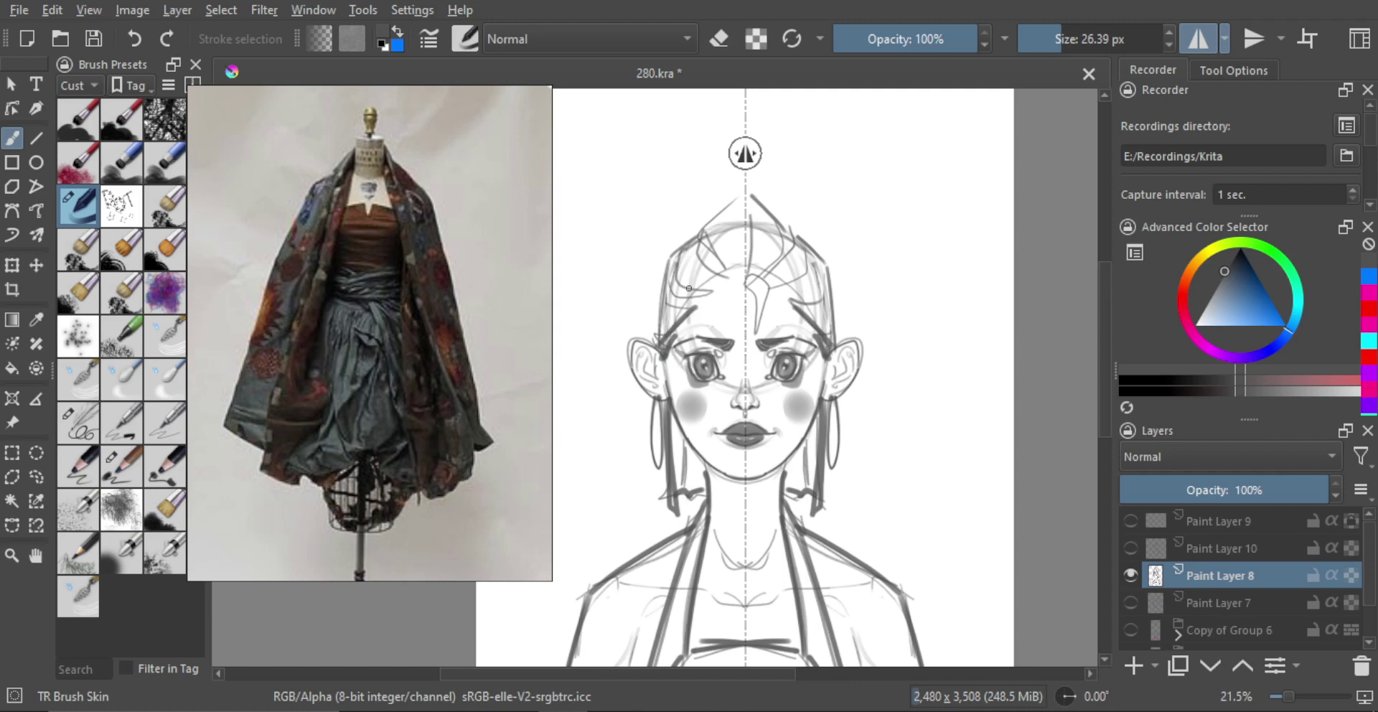
{"action": "key", "text": "ctrl+z"}
{"action": "left_click_drag", "start_coordinate": [696, 304], "coordinate": [663, 344]}
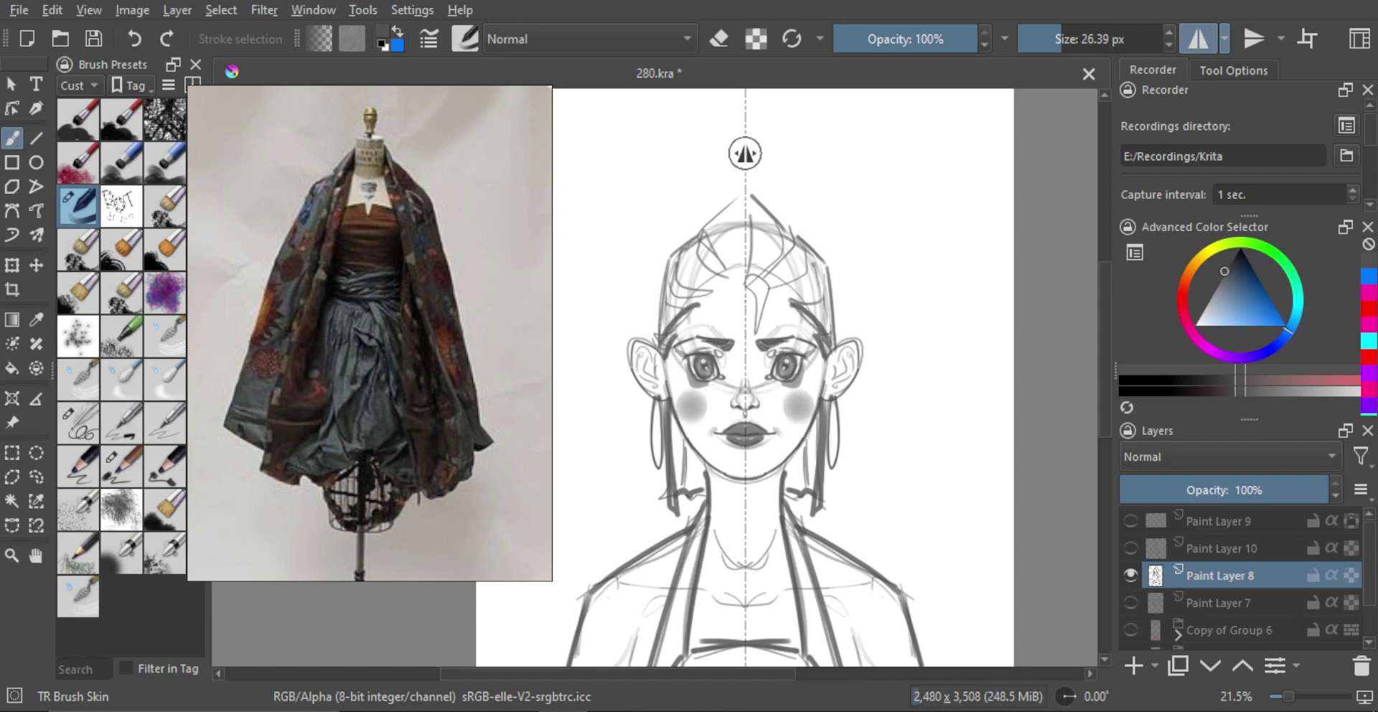
Add dark pointed hair strands along the hairline on both sides of the forehead.
{"action": "mouse_move", "coordinate": [675, 275]}
{"action": "left_mouse_down"}
{"action": "mouse_move", "coordinate": [699, 304]}
{"action": "mouse_move", "coordinate": [660, 318]}
{"action": "left_mouse_up"}
{"action": "key", "text": "ctrl+z"}
{"action": "key", "text": "ctrl+z"}
{"action": "key", "text": "ctrl+z"}
{"action": "left_click_drag", "start_coordinate": [675, 269], "coordinate": [703, 296]}
{"action": "key", "text": "ctrl+z"}
{"action": "key", "text": "ctrl+z"}
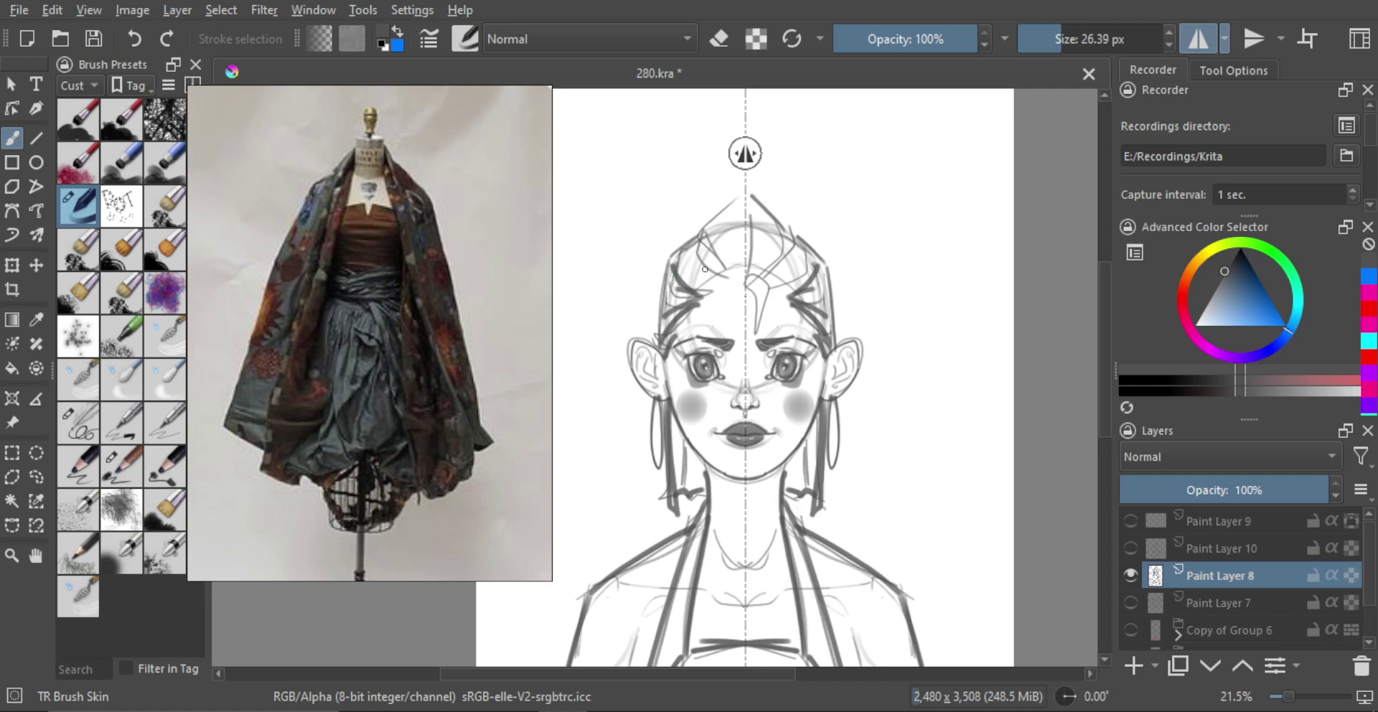
Draw the curved hair sections rising to the peak above the forehead and darken the outer sides of the hair.
{"action": "mouse_move", "coordinate": [691, 245]}
{"action": "left_mouse_down"}
{"action": "mouse_move", "coordinate": [738, 281]}
{"action": "mouse_move", "coordinate": [741, 203]}
{"action": "left_mouse_up"}
{"action": "key", "text": "ctrl+z"}
{"action": "key", "text": "ctrl+z"}
{"action": "key", "text": "ctrl+z"}
{"action": "key", "text": "ctrl+z"}
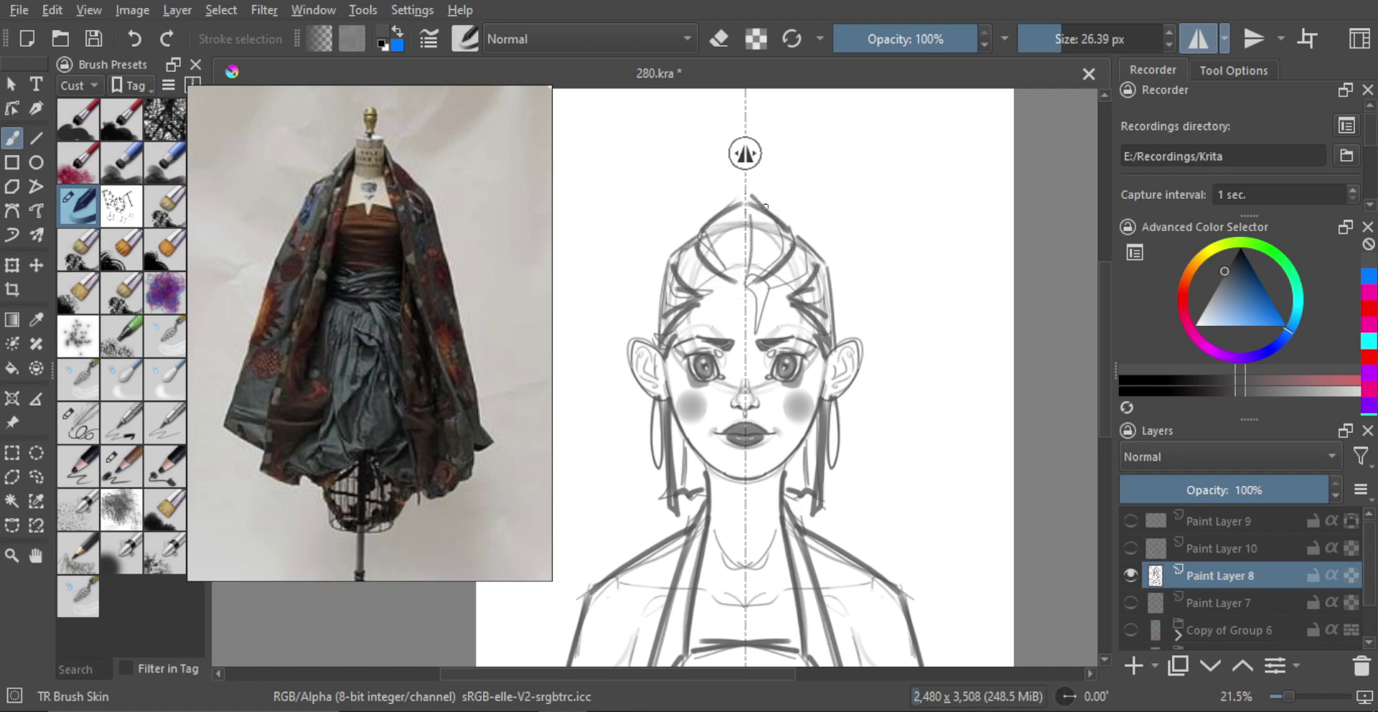
{"action": "mouse_move", "coordinate": [668, 258]}
{"action": "left_mouse_down"}
{"action": "mouse_move", "coordinate": [703, 234]}
{"action": "mouse_move", "coordinate": [658, 327]}
{"action": "left_mouse_up"}
Redraw the long hoop earrings below both ears with darker mirrored strokes using a 23.04 px brush.
{"action": "scroll", "coordinate": [700, 287], "scroll_direction": "down", "scroll_amount": 3}
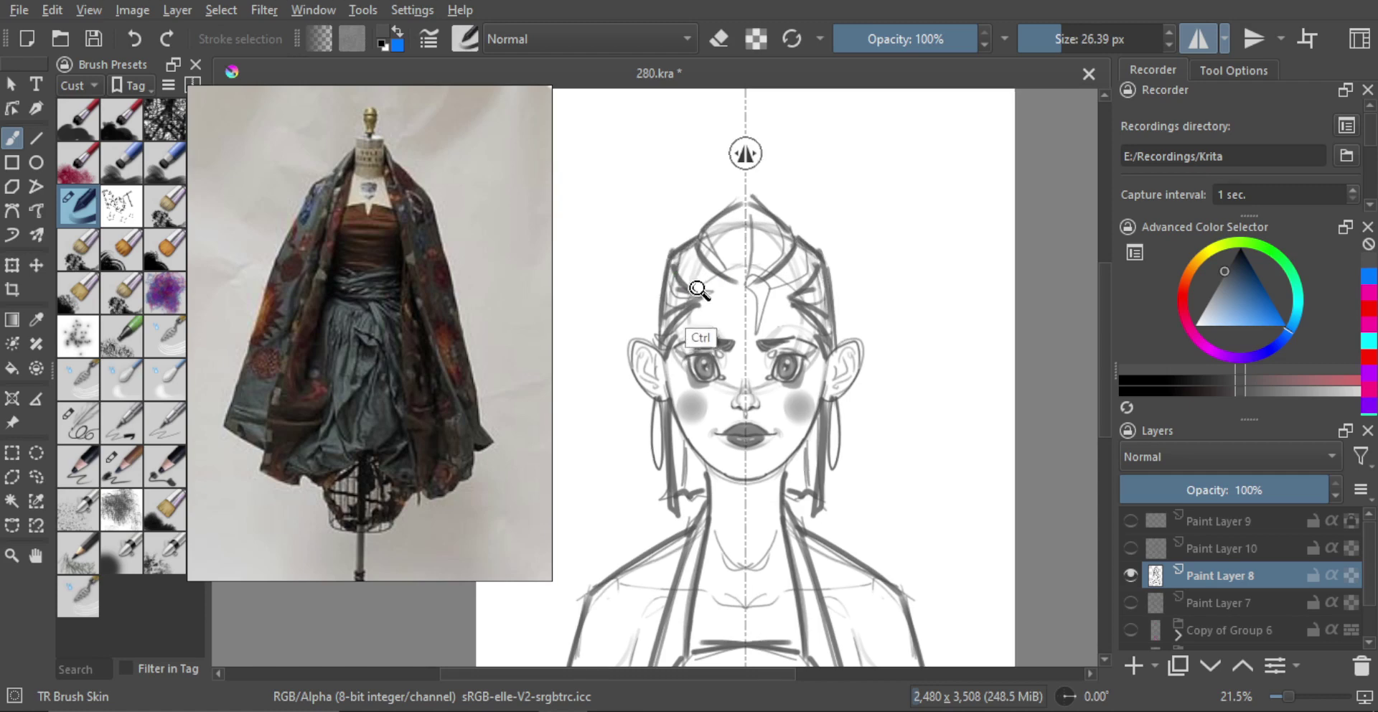
{"action": "left_click_drag", "start_coordinate": [744, 327], "coordinate": [759, 307]}
{"action": "scroll", "coordinate": [678, 316], "scroll_direction": "up", "scroll_amount": 3}
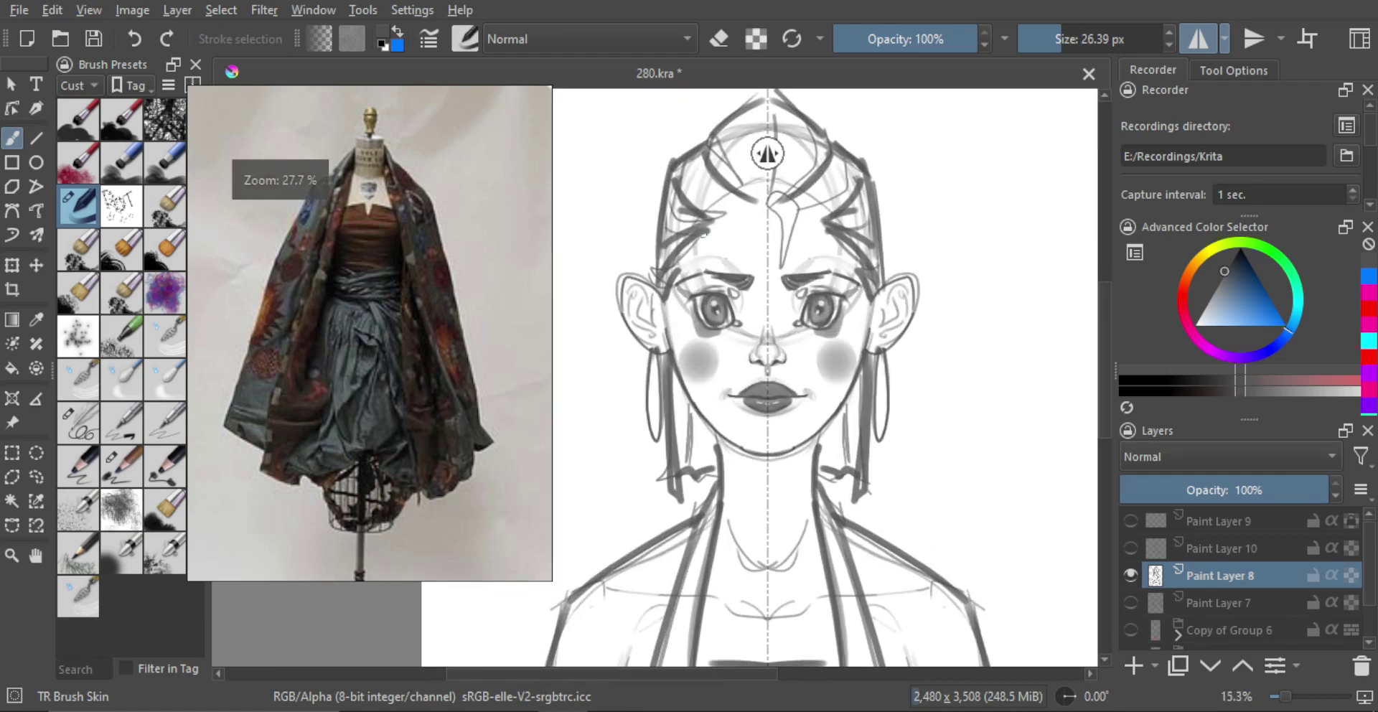
{"action": "left_click_drag", "start_coordinate": [665, 351], "coordinate": [660, 351], "text": "shift"}
{"action": "mouse_move", "coordinate": [657, 285]}
{"action": "left_mouse_down"}
{"action": "mouse_move", "coordinate": [625, 306]}
{"action": "mouse_move", "coordinate": [681, 444]}
{"action": "left_mouse_up"}
{"action": "key", "text": "ctrl+z"}
{"action": "left_click_drag", "start_coordinate": [743, 348], "coordinate": [761, 310], "text": "ctrl"}
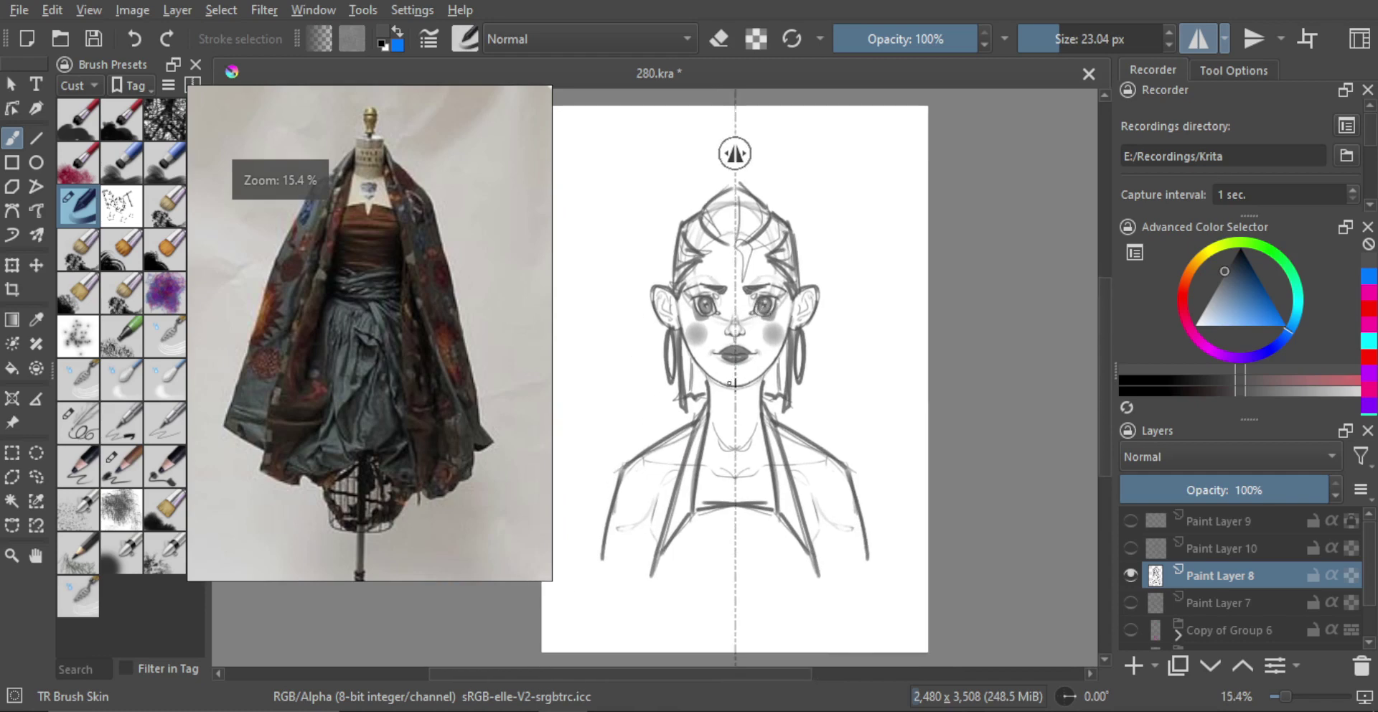
{"action": "left_click_drag", "start_coordinate": [759, 378], "coordinate": [759, 408], "text": "ctrl"}
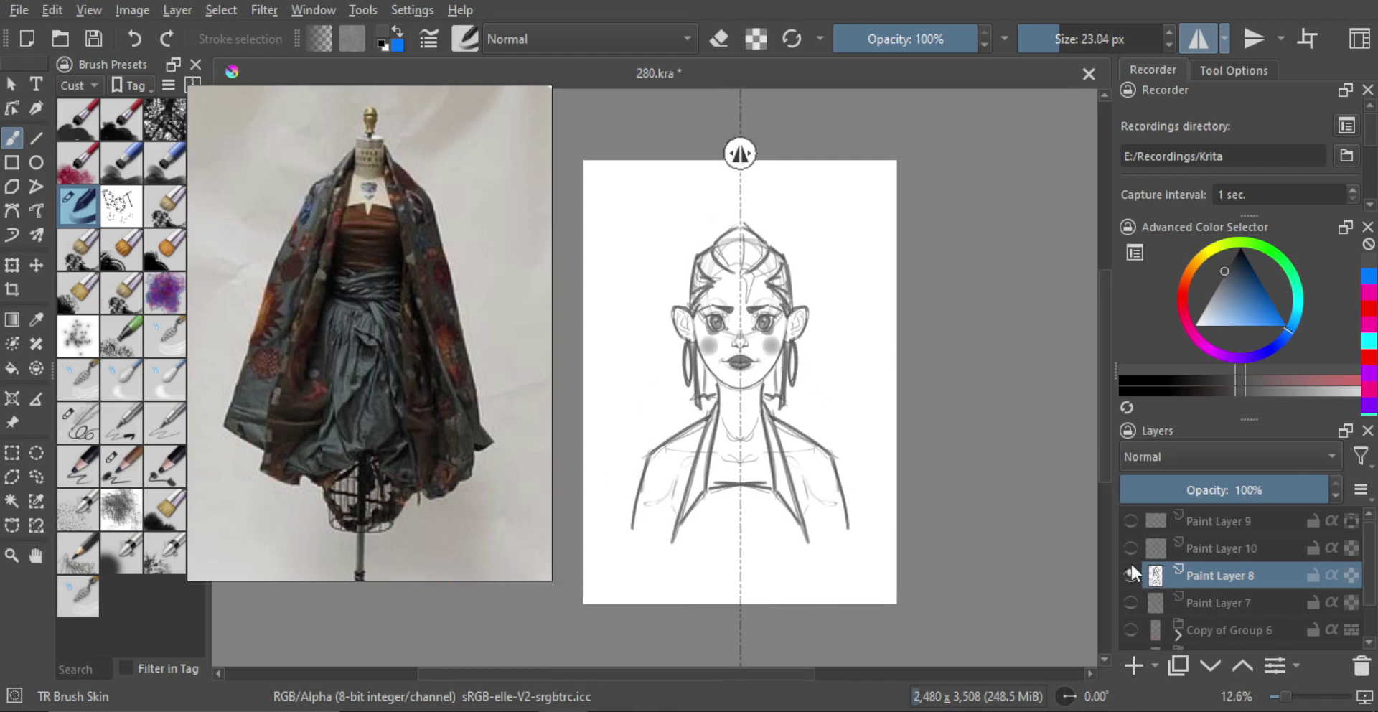
Switch the visibility between Paint Layer 8 and Paint Layer 10 to compare the front and turned views, closing the tablet driver window.
{"action": "left_click", "coordinate": [1130, 566]}
{"action": "left_click", "coordinate": [1129, 548]}
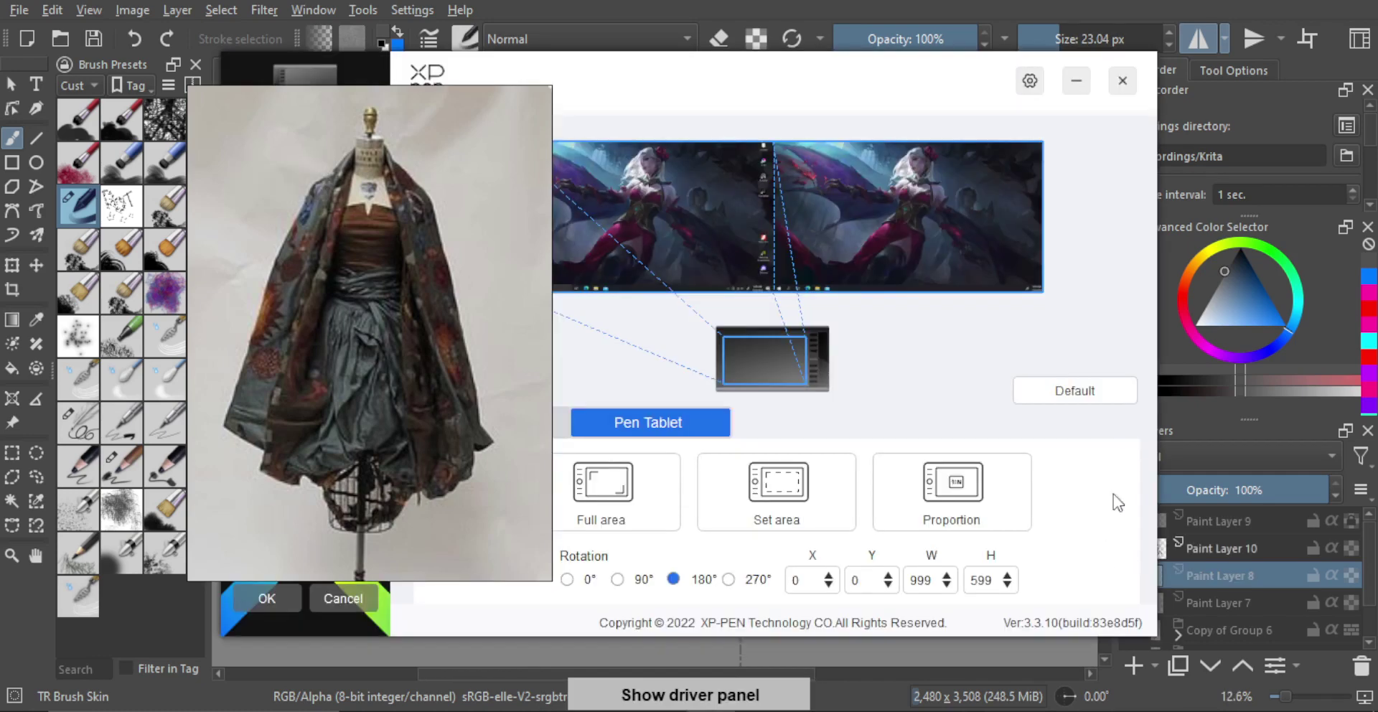
{"action": "left_click", "coordinate": [1122, 81]}
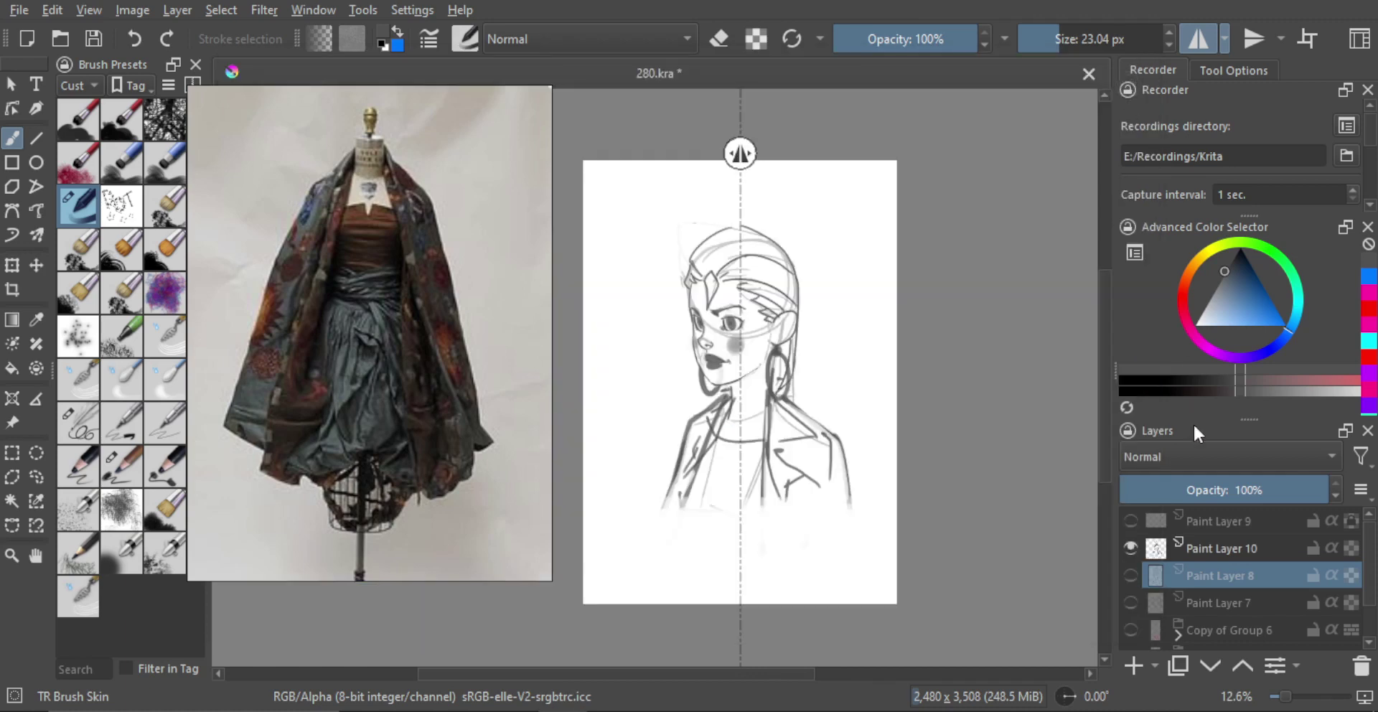
{"action": "left_click", "coordinate": [1131, 575]}
{"action": "left_click", "coordinate": [1131, 546]}
{"action": "left_click", "coordinate": [1131, 547]}
Isolate Paint Layer 9 with the horizontal guide lines by hiding Paint Layers 10 and 8, and delete it.
{"action": "left_click", "coordinate": [1130, 521]}
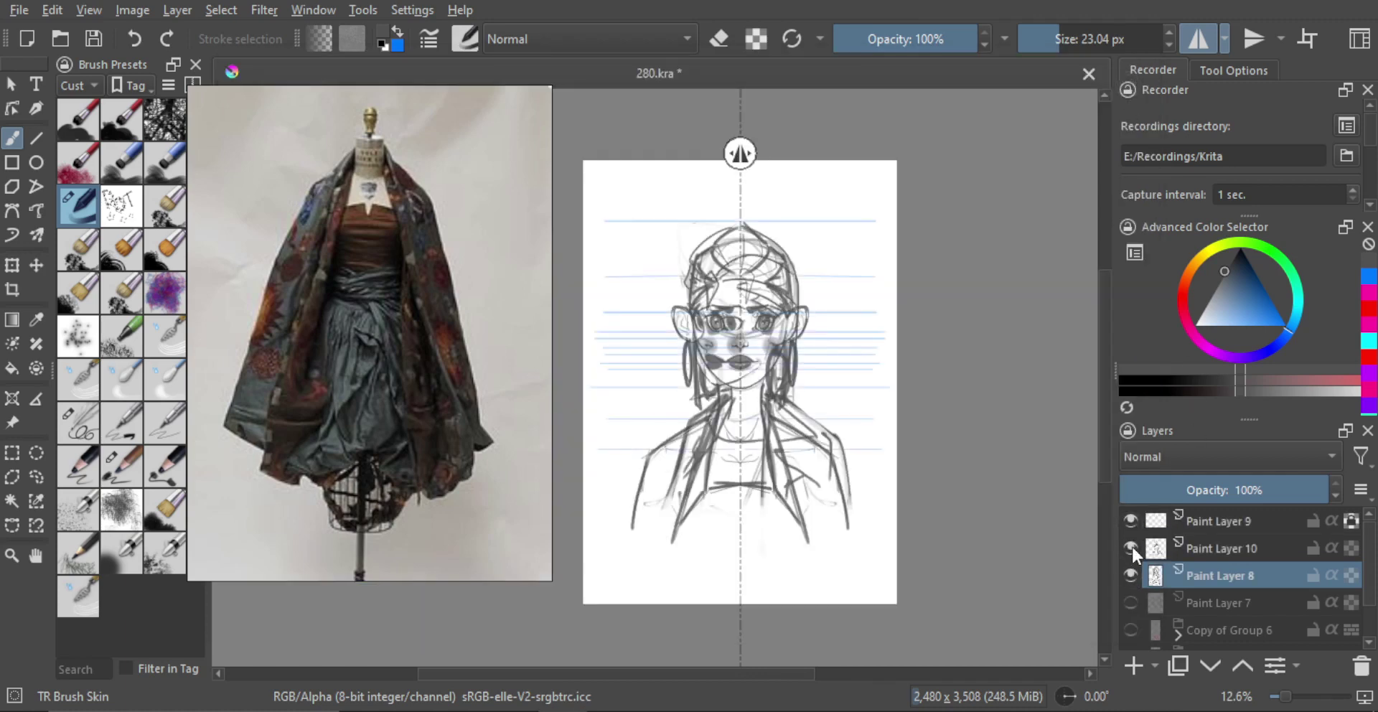
{"action": "left_click", "coordinate": [1131, 549]}
{"action": "left_click", "coordinate": [1131, 574]}
{"action": "left_click", "coordinate": [1219, 520]}
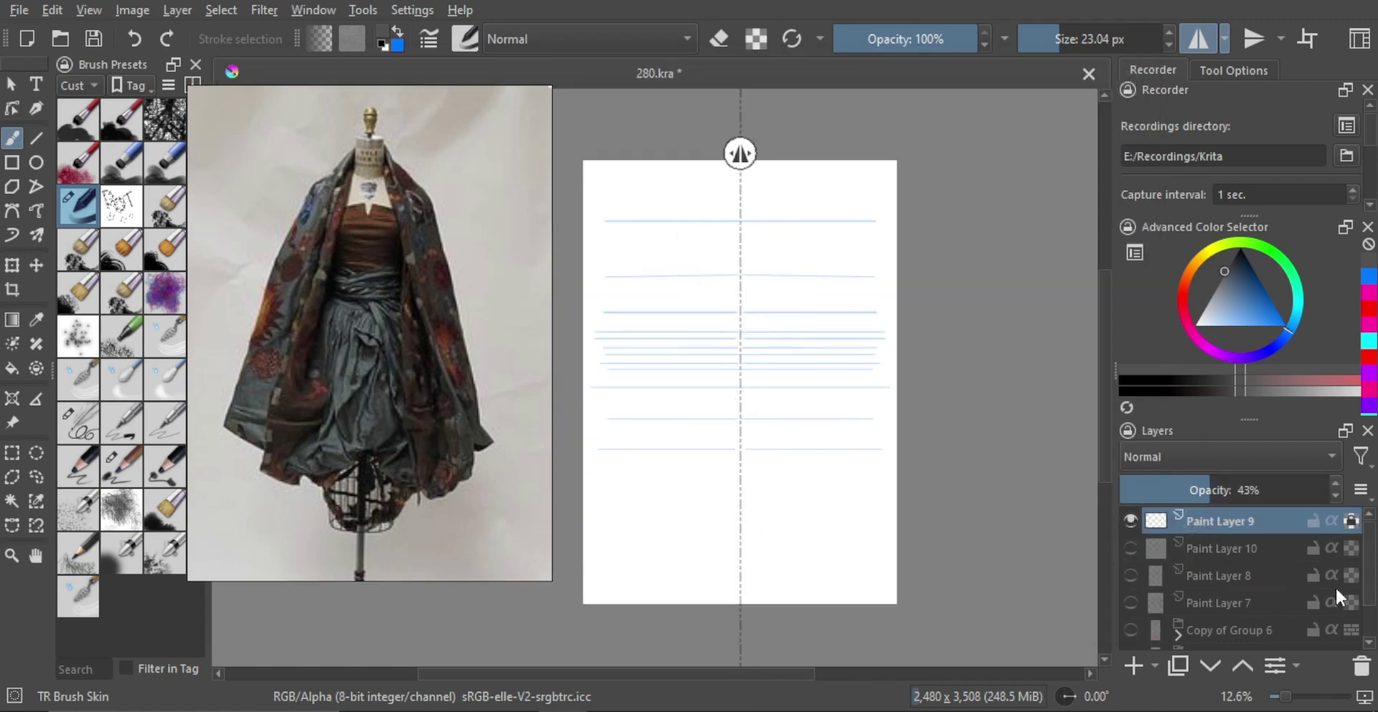
{"action": "left_click", "coordinate": [1361, 666]}
Delete the hidden copied paint layer between Paint Layer 7 and Copy of Group 6.
{"action": "left_click", "coordinate": [1212, 554]}
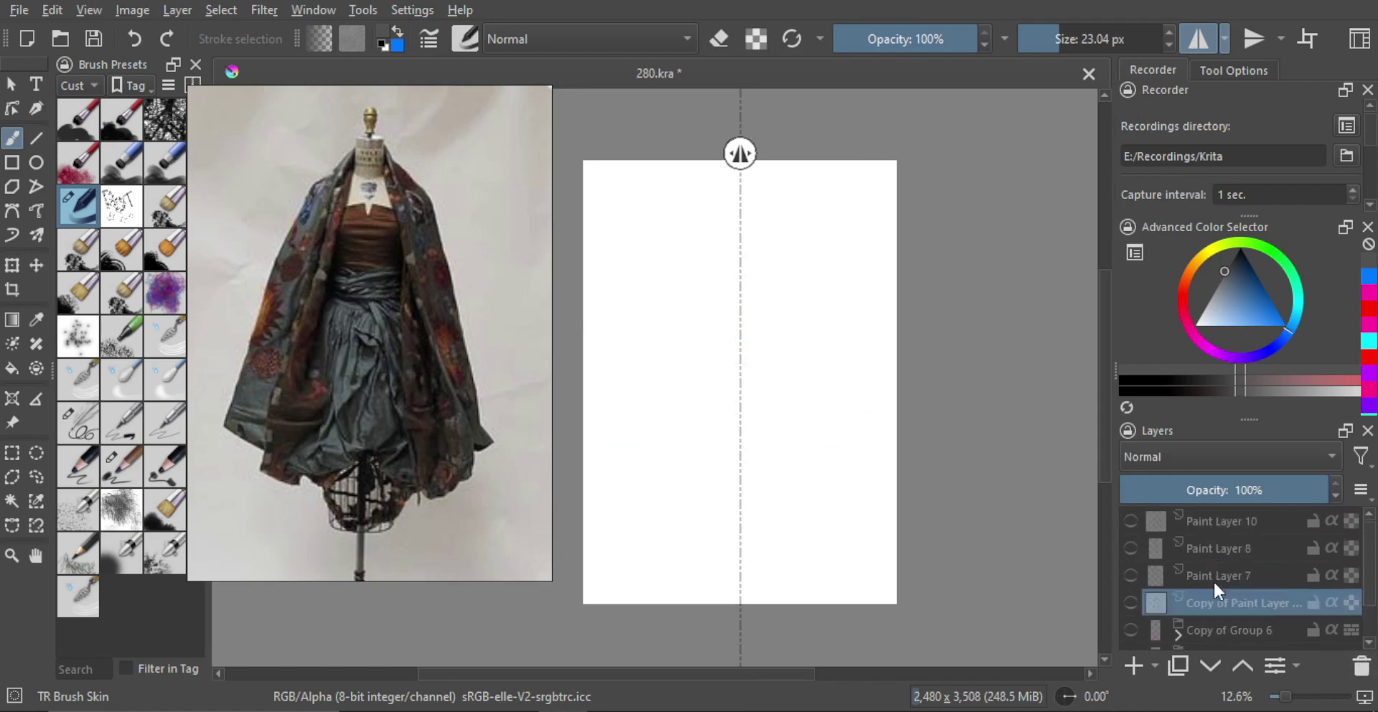
{"action": "left_click_drag", "start_coordinate": [1364, 569], "coordinate": [1362, 581]}
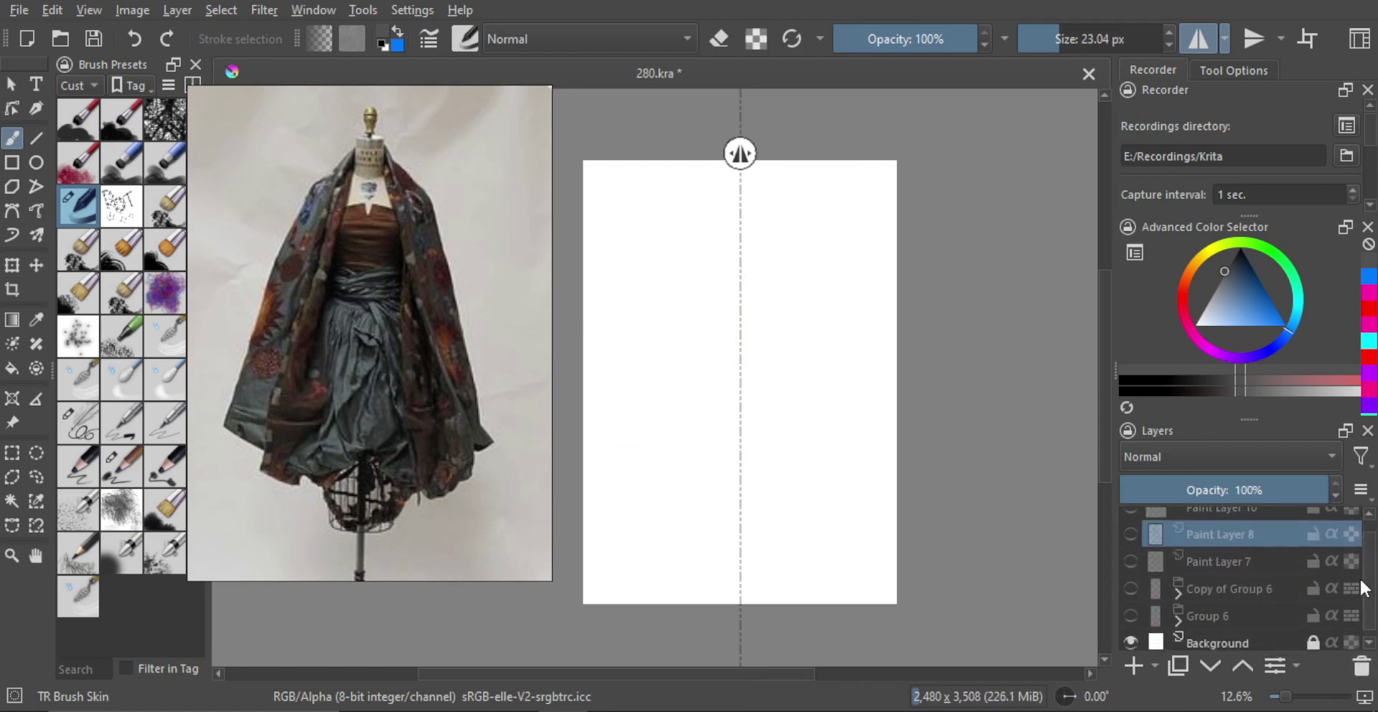
{"action": "key", "text": "ctrl+z"}
{"action": "key", "text": "ctrl+shift+z"}
{"action": "scroll", "coordinate": [1366, 587], "scroll_direction": "down", "scroll_amount": 1}
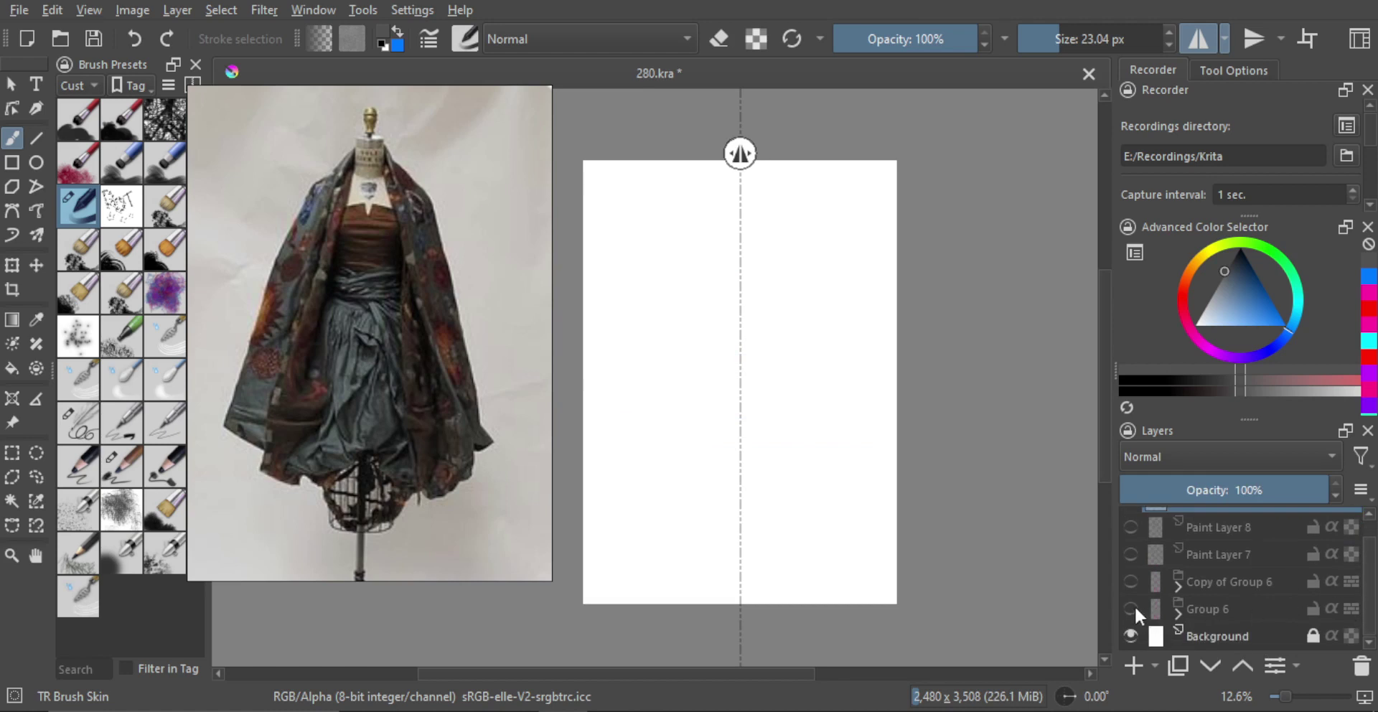
Check the contents of Group 6 and Copy of Group 6, and delete Paint Layer 7 with the old face sketch.
{"action": "left_click", "coordinate": [1132, 607]}
{"action": "left_click", "coordinate": [1126, 605]}
{"action": "left_click", "coordinate": [1126, 578]}
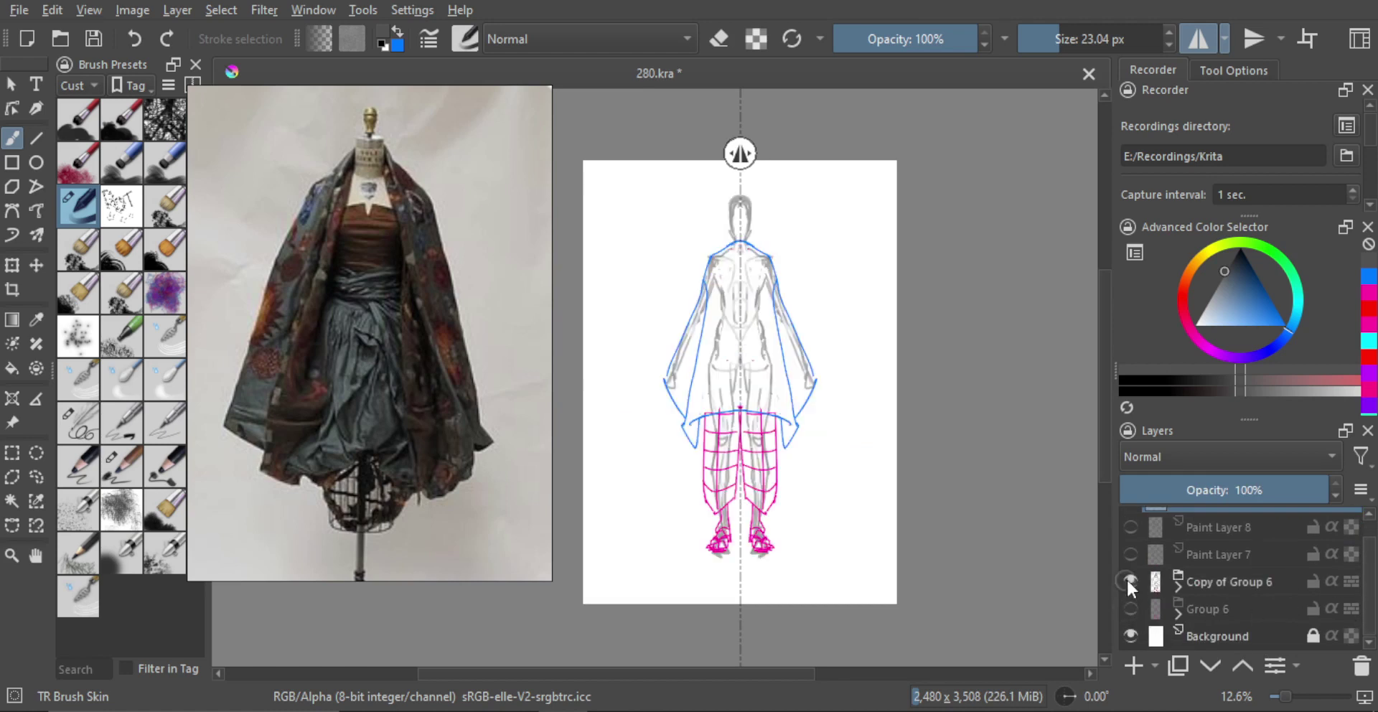
{"action": "left_click", "coordinate": [1126, 577]}
{"action": "left_click", "coordinate": [1129, 554]}
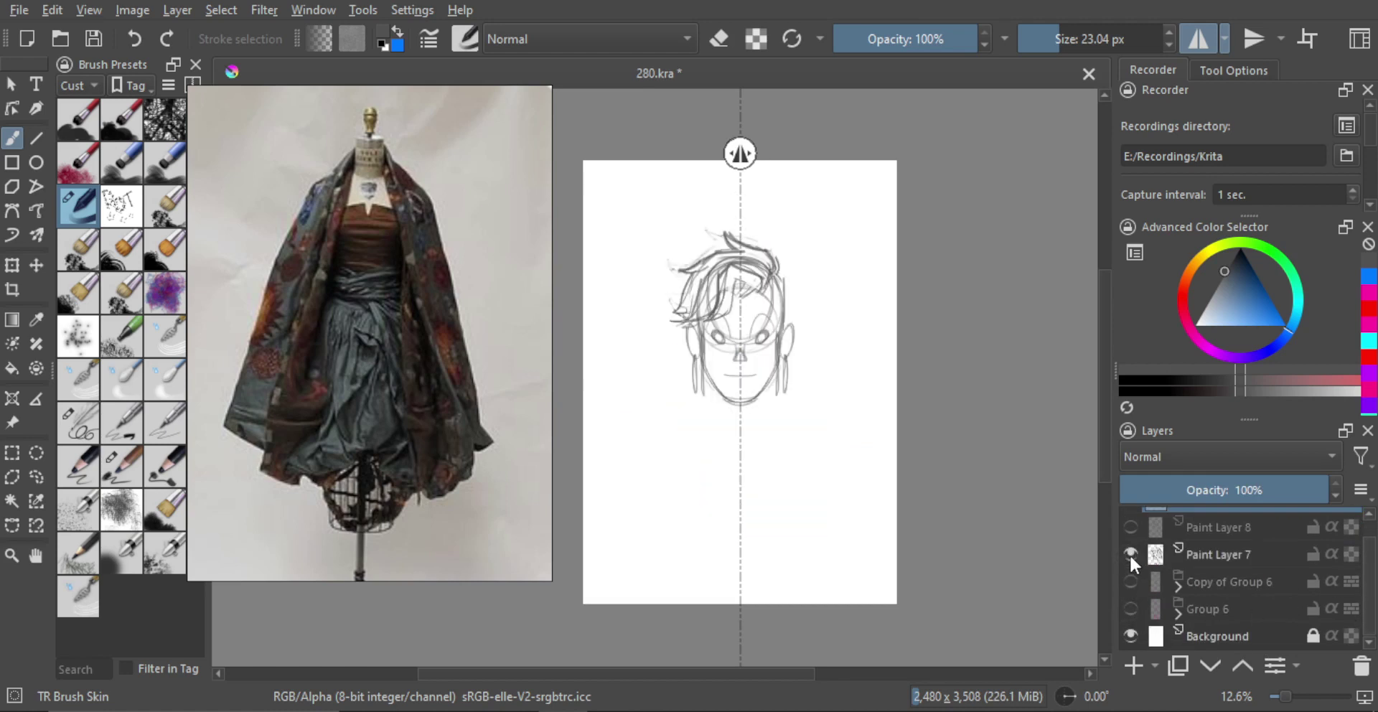
{"action": "left_click", "coordinate": [1202, 552]}
{"action": "left_click", "coordinate": [1362, 667]}
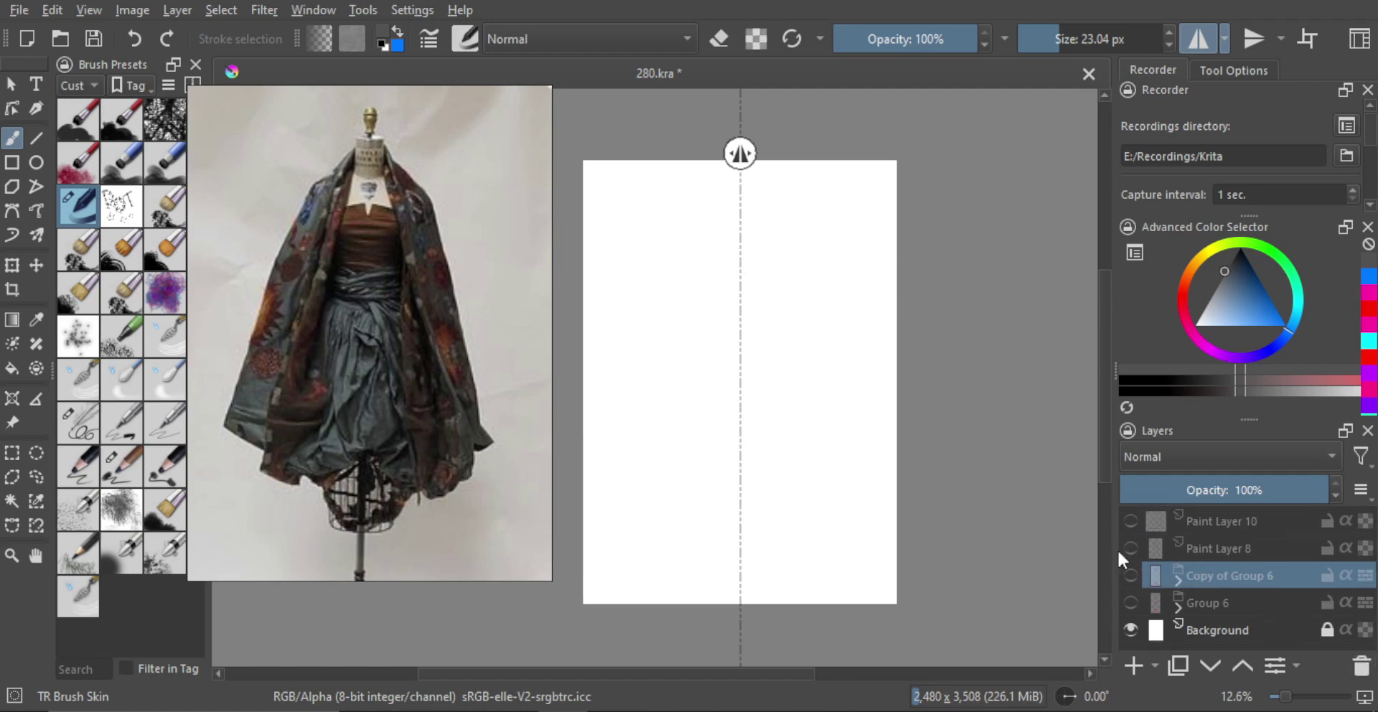
Examine the remaining sketches one at a time: Group 6, Copy of Group 6, Paint Layer 8 and Paint Layer 10.
{"action": "left_click", "coordinate": [1134, 602]}
{"action": "left_click", "coordinate": [1130, 600]}
{"action": "left_click", "coordinate": [1130, 574]}
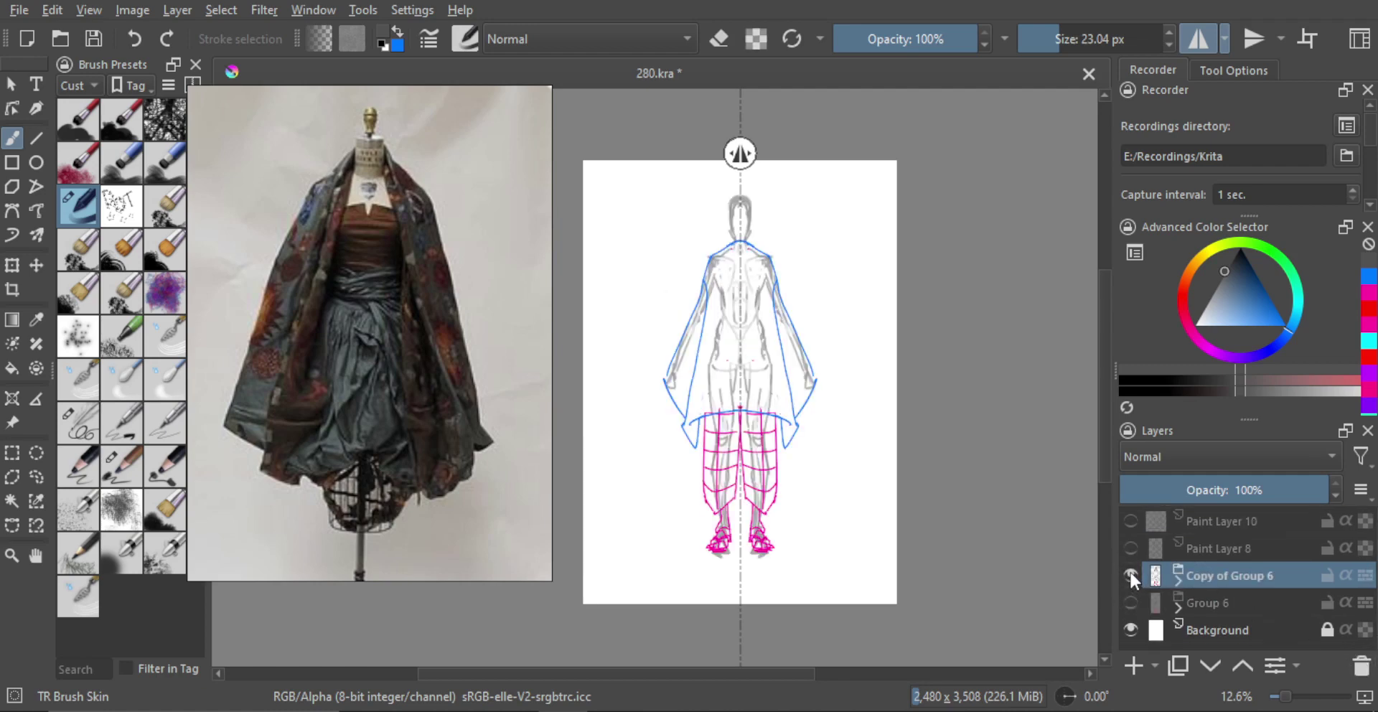
{"action": "left_click", "coordinate": [1130, 574]}
{"action": "left_click", "coordinate": [1130, 548]}
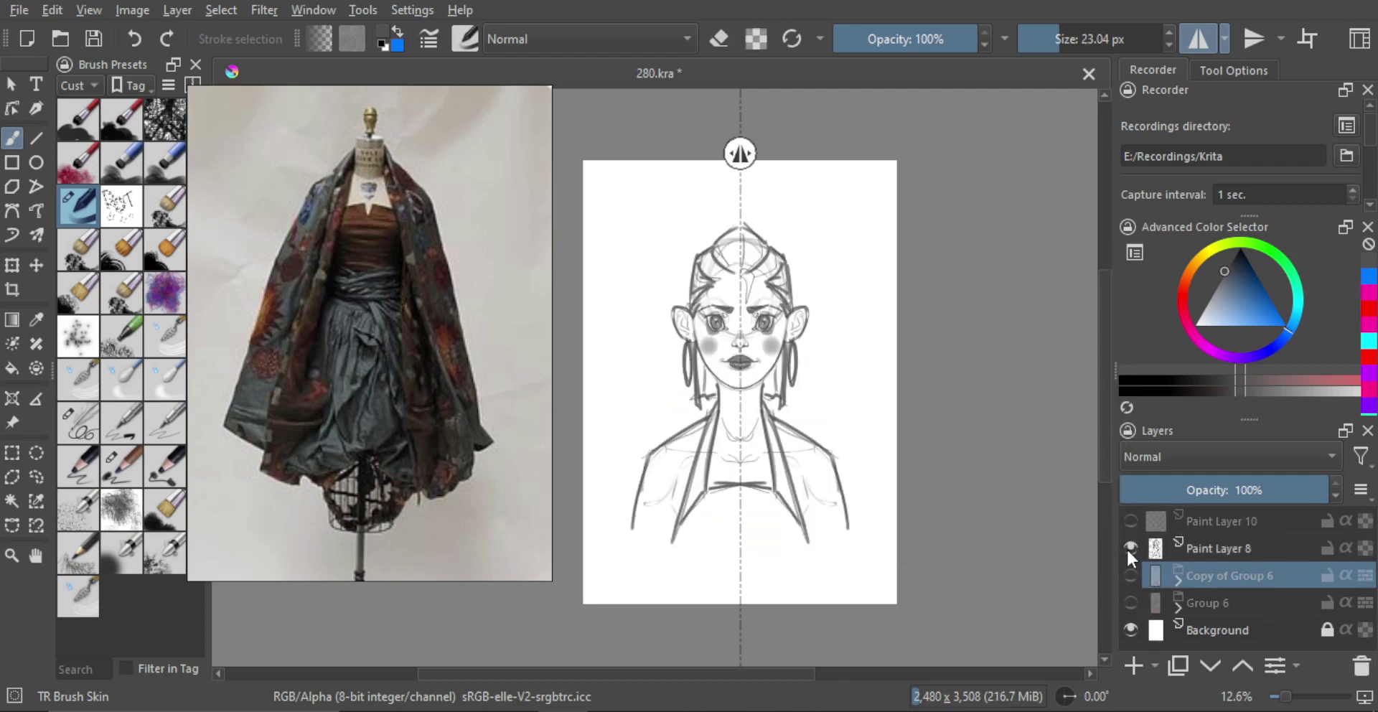
{"action": "left_click", "coordinate": [1130, 548]}
{"action": "left_click", "coordinate": [1129, 520]}
{"action": "left_click", "coordinate": [1130, 521]}
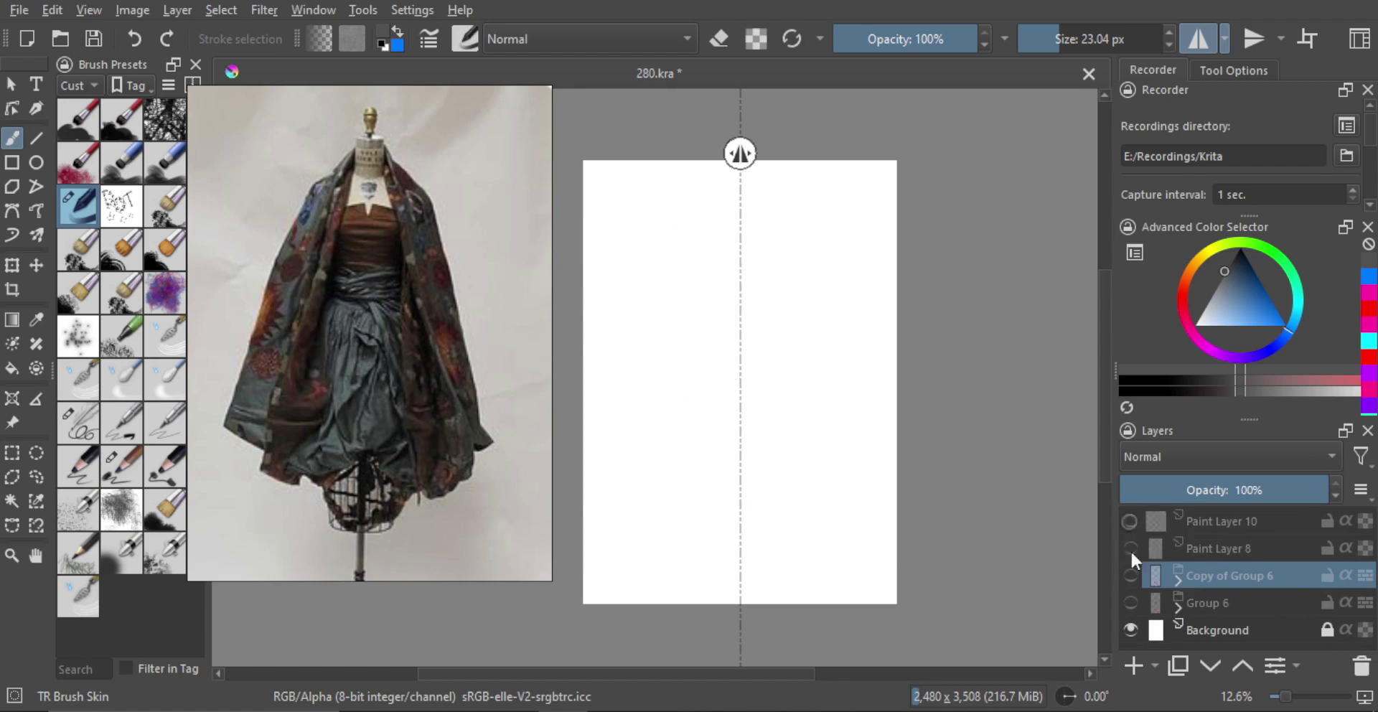
Duplicate Group 6 with the front full-body outfit, and hide both the duplicate and the original.
{"action": "left_click", "coordinate": [1132, 601]}
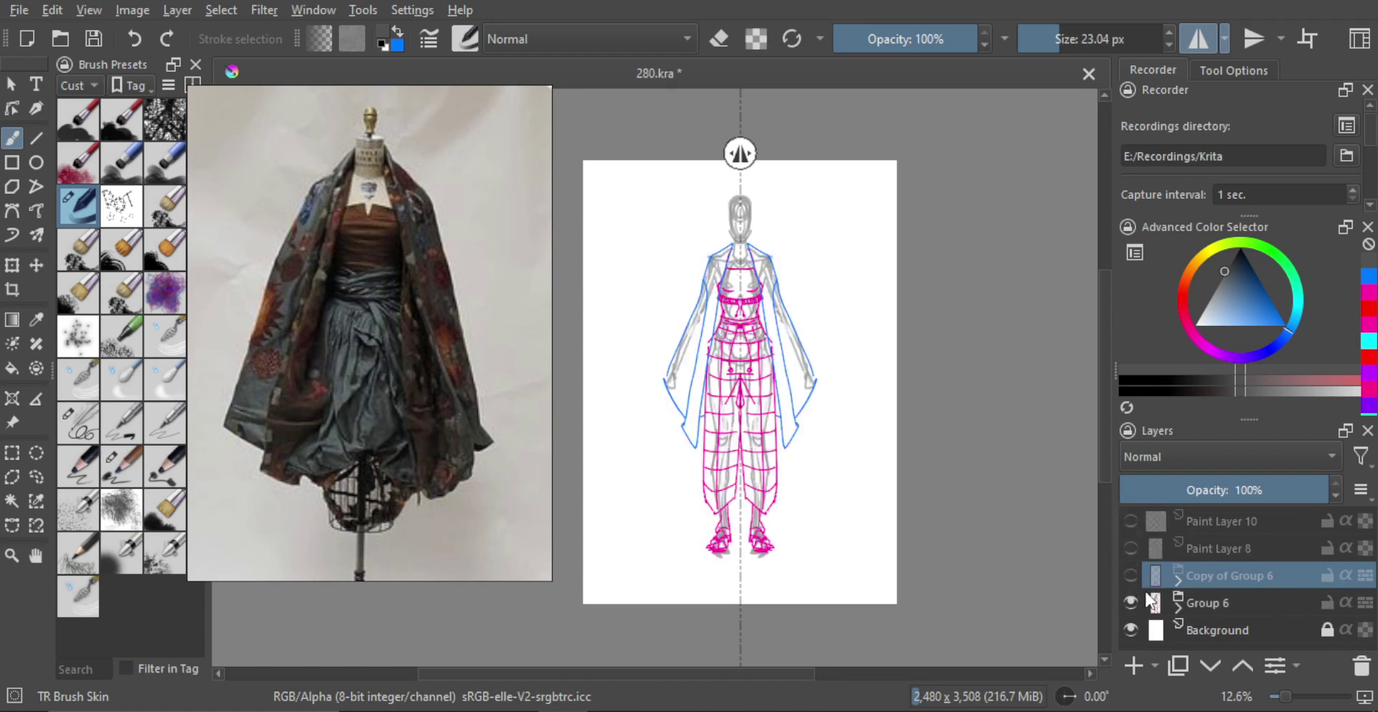
{"action": "left_click", "coordinate": [1178, 609]}
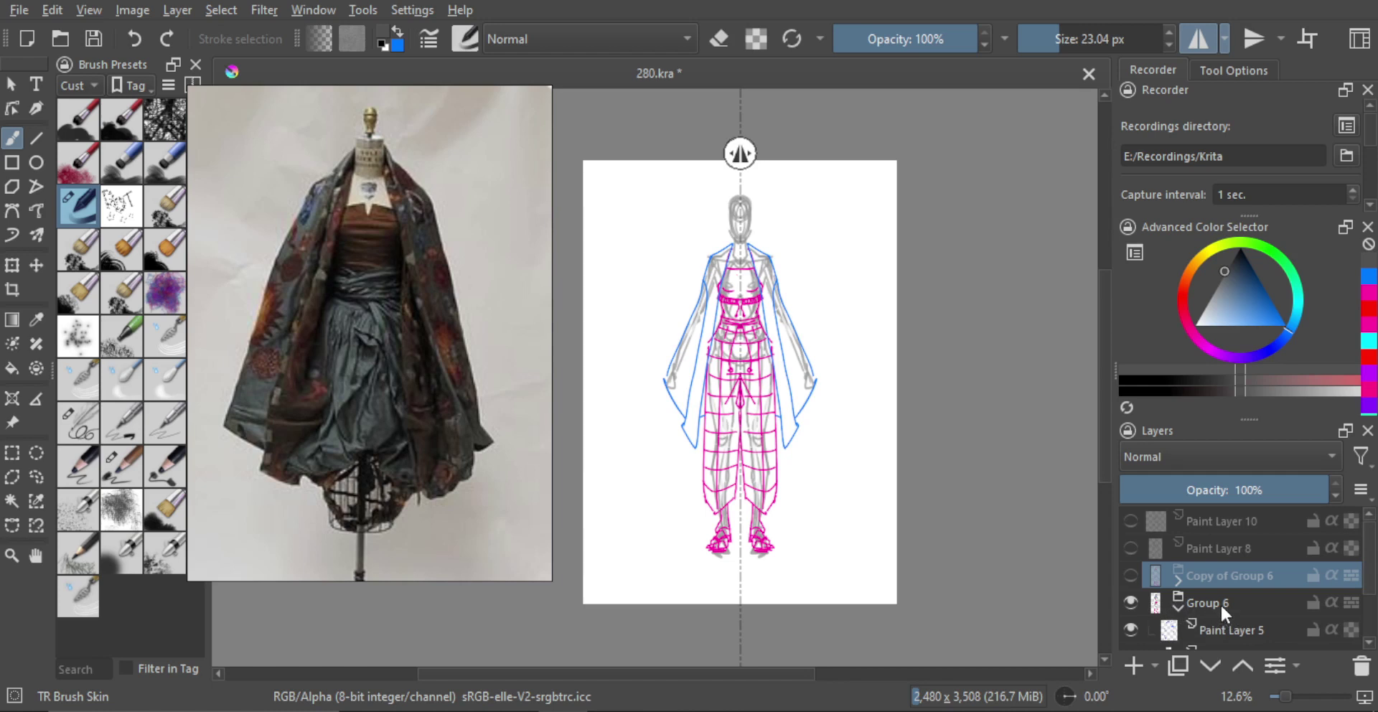
{"action": "left_click", "coordinate": [1200, 605]}
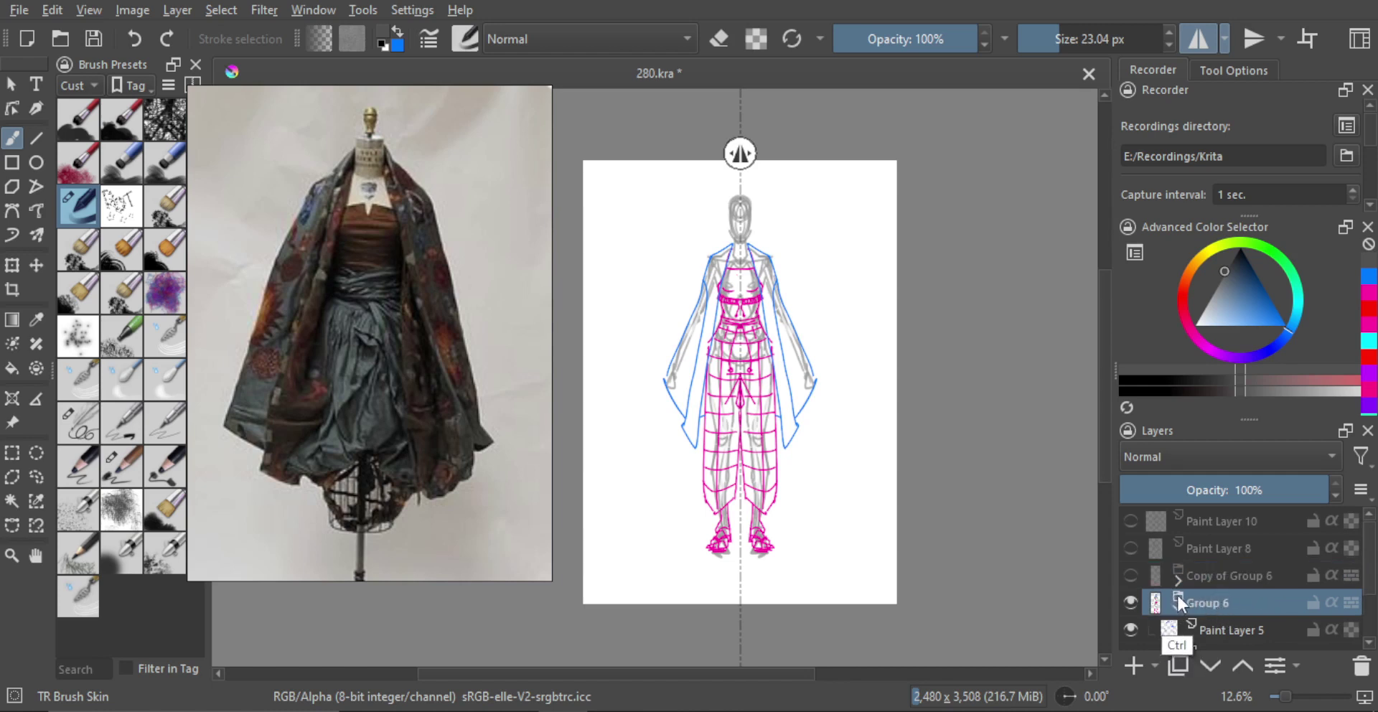
{"action": "key", "text": "ctrl+j"}
{"action": "left_click", "coordinate": [1177, 607]}
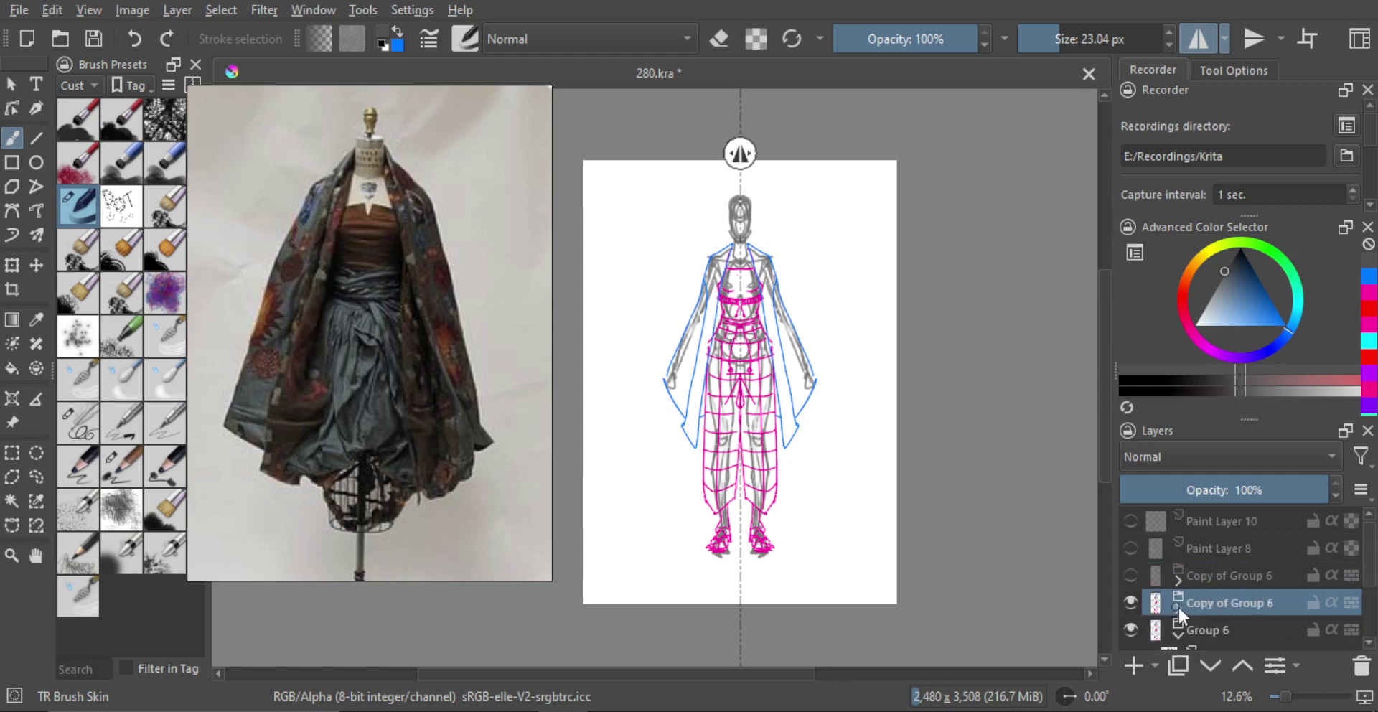
{"action": "left_click", "coordinate": [1131, 629]}
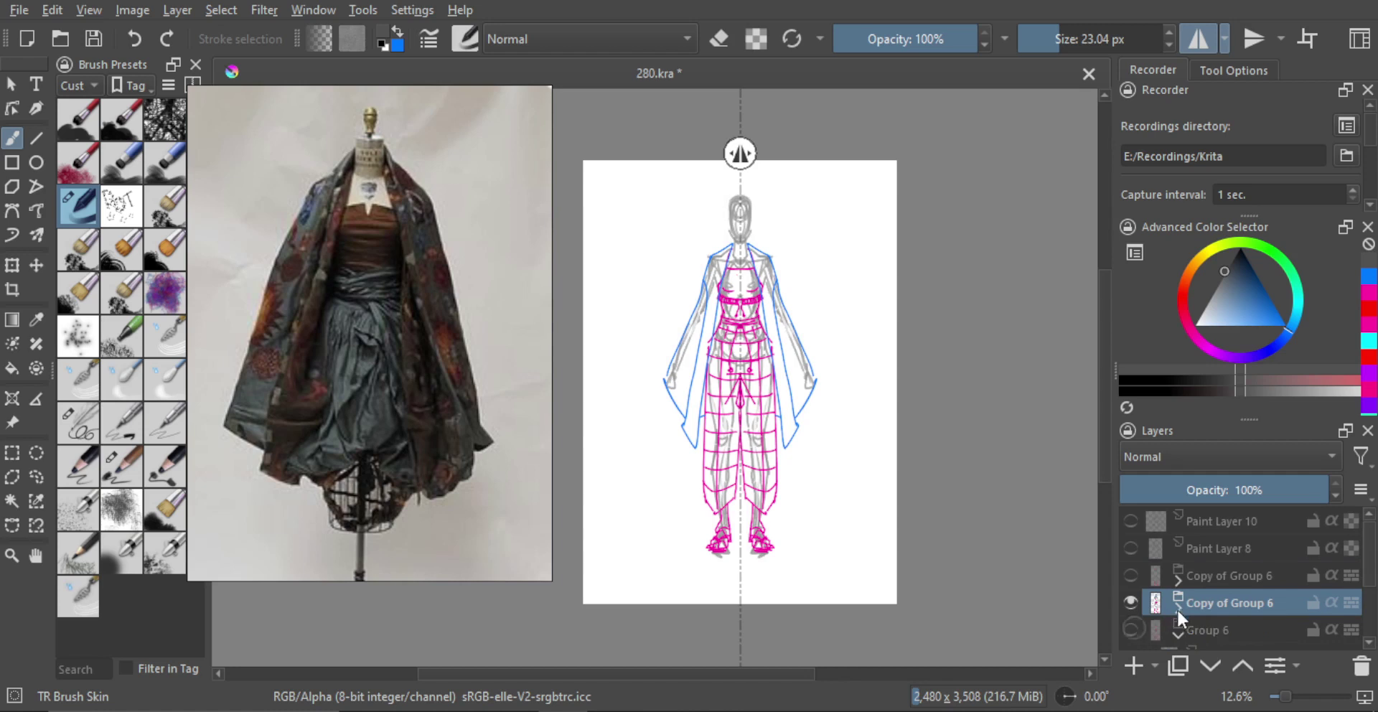
{"action": "left_click", "coordinate": [1130, 601]}
{"action": "scroll", "coordinate": [1309, 614], "scroll_direction": "down", "scroll_amount": 1}
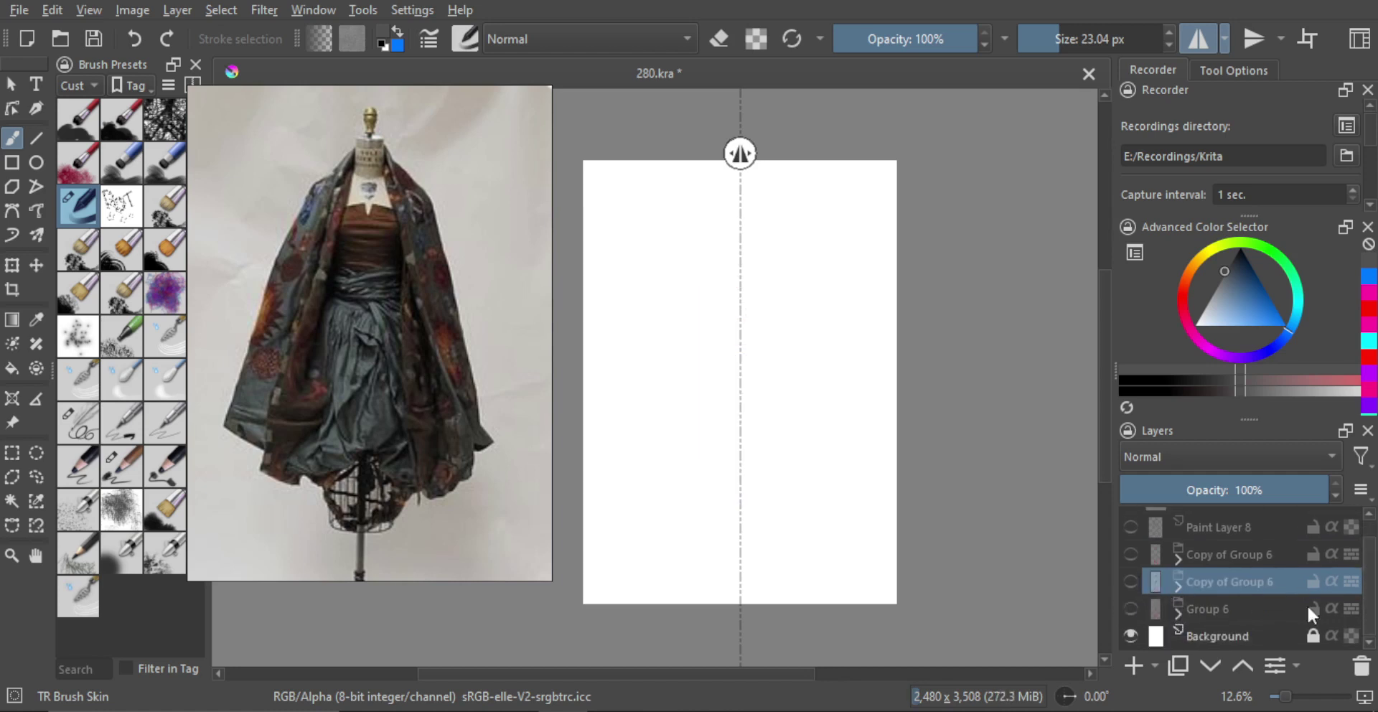
Remove the blue coat outline from the original Group 6 by deleting its Paint Layer 5, and collapse the group.
{"action": "left_click", "coordinate": [1131, 609]}
{"action": "left_click", "coordinate": [1177, 613]}
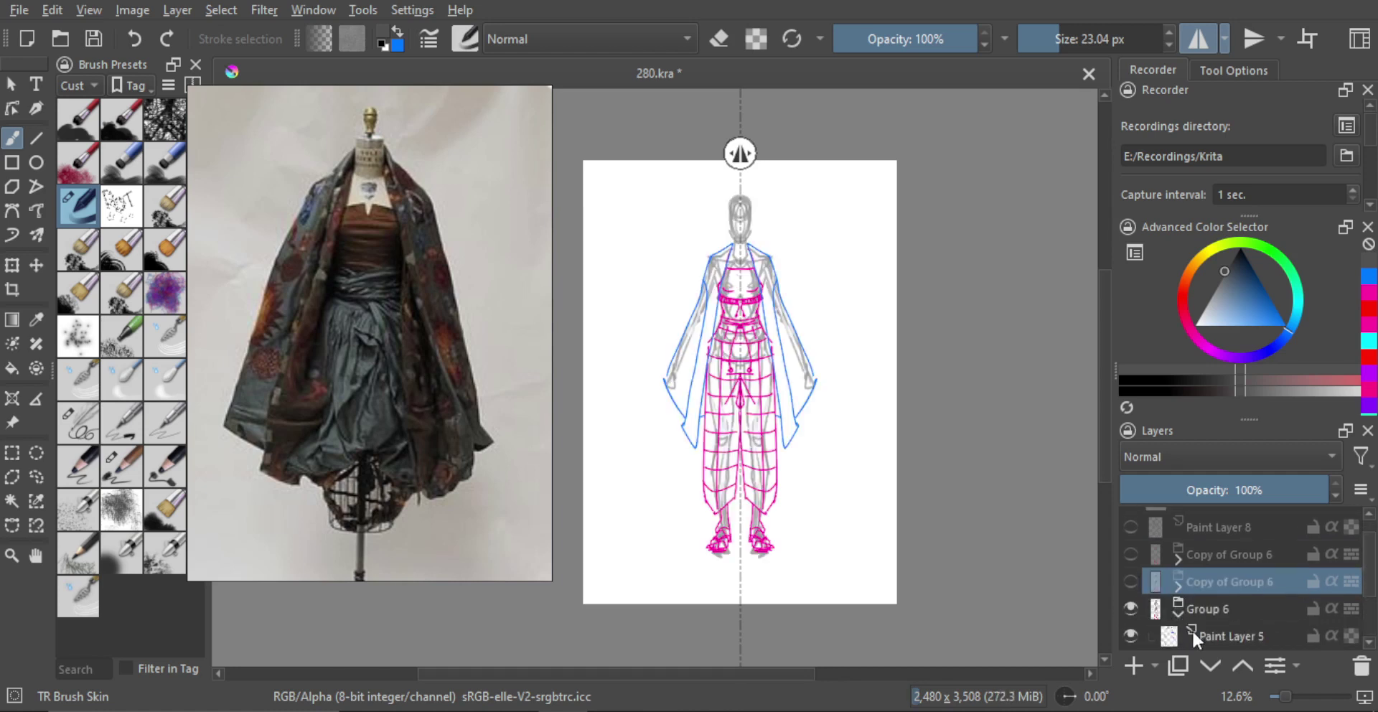
{"action": "left_click", "coordinate": [1130, 636]}
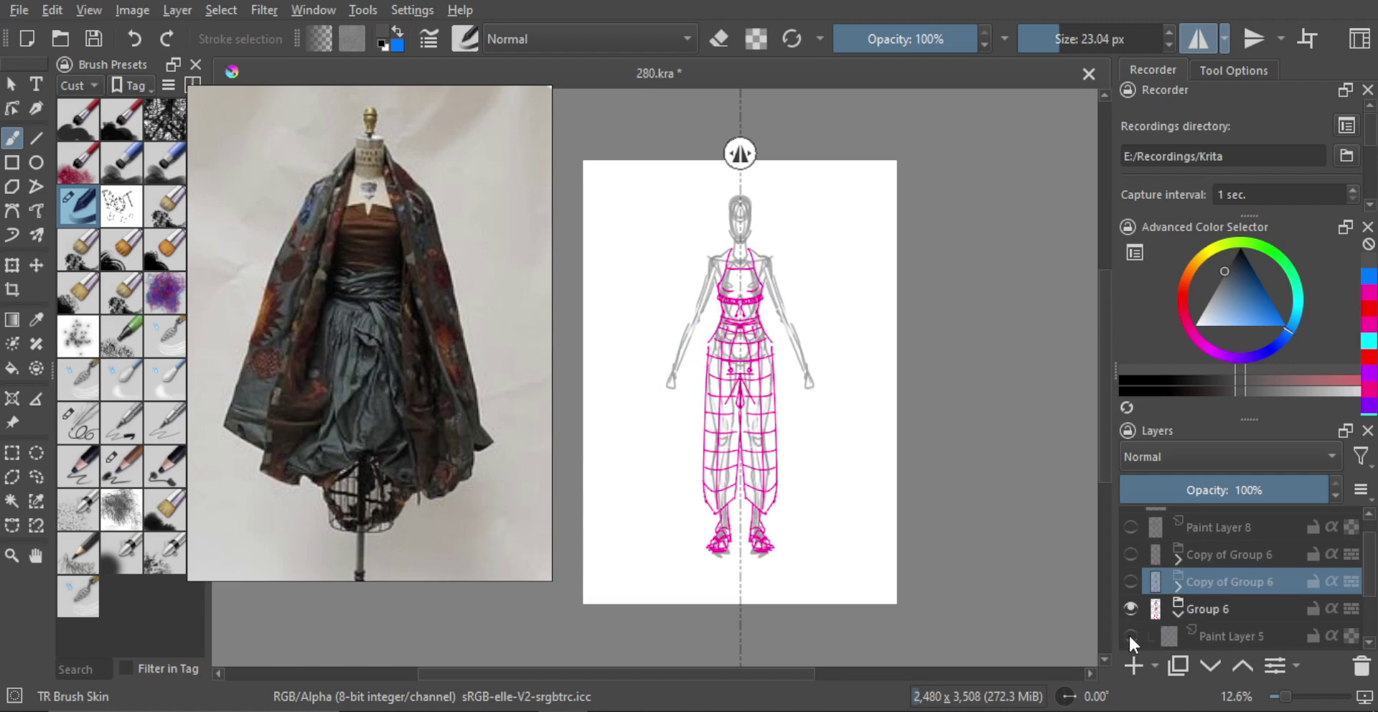
{"action": "left_click", "coordinate": [1229, 631]}
{"action": "left_click", "coordinate": [1358, 667]}
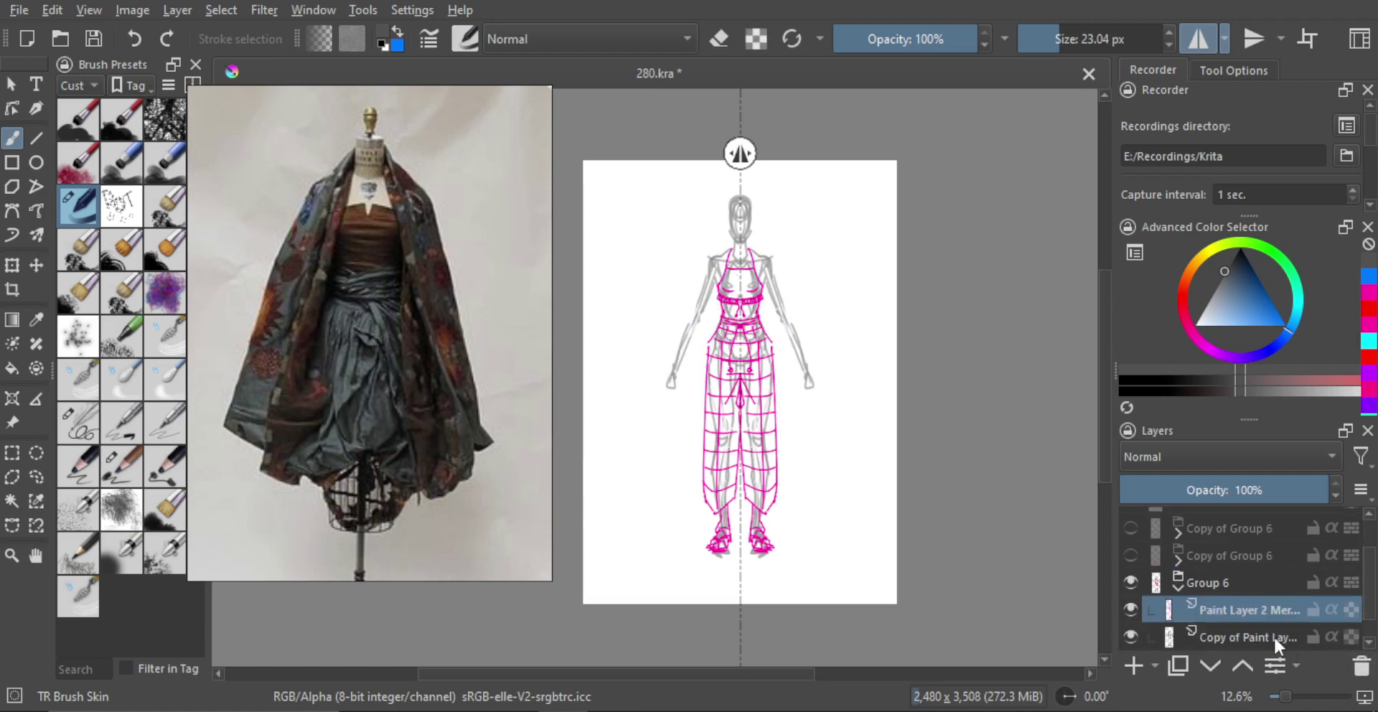
{"action": "left_click_drag", "start_coordinate": [798, 395], "coordinate": [792, 432]}
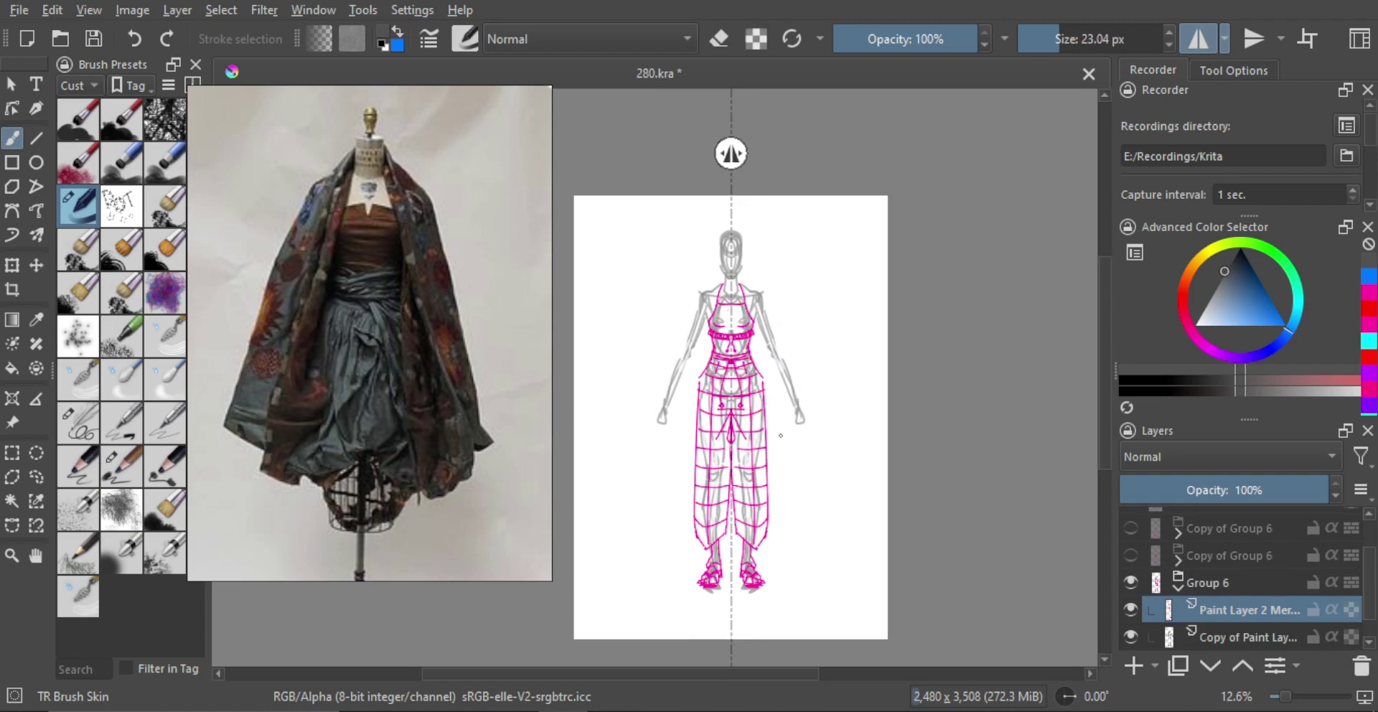
{"action": "left_click", "coordinate": [1180, 589]}
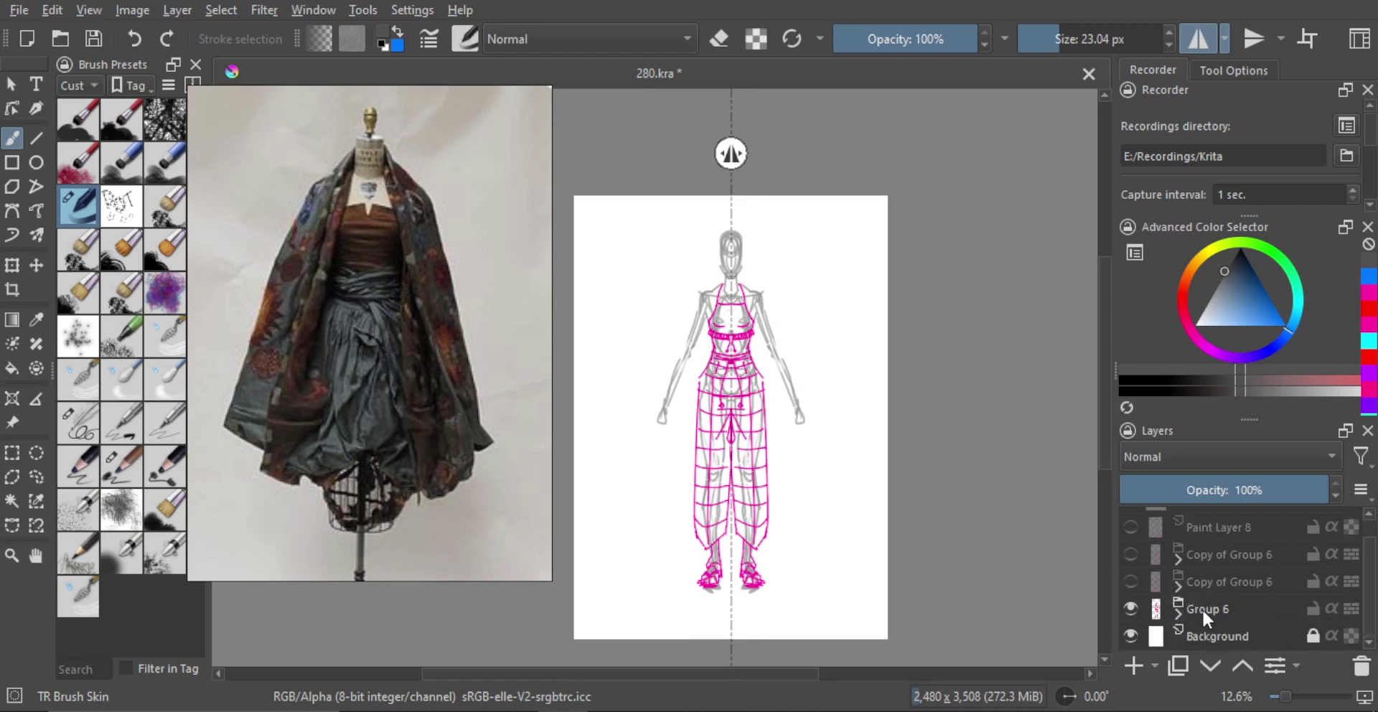
{"action": "left_click", "coordinate": [1202, 610]}
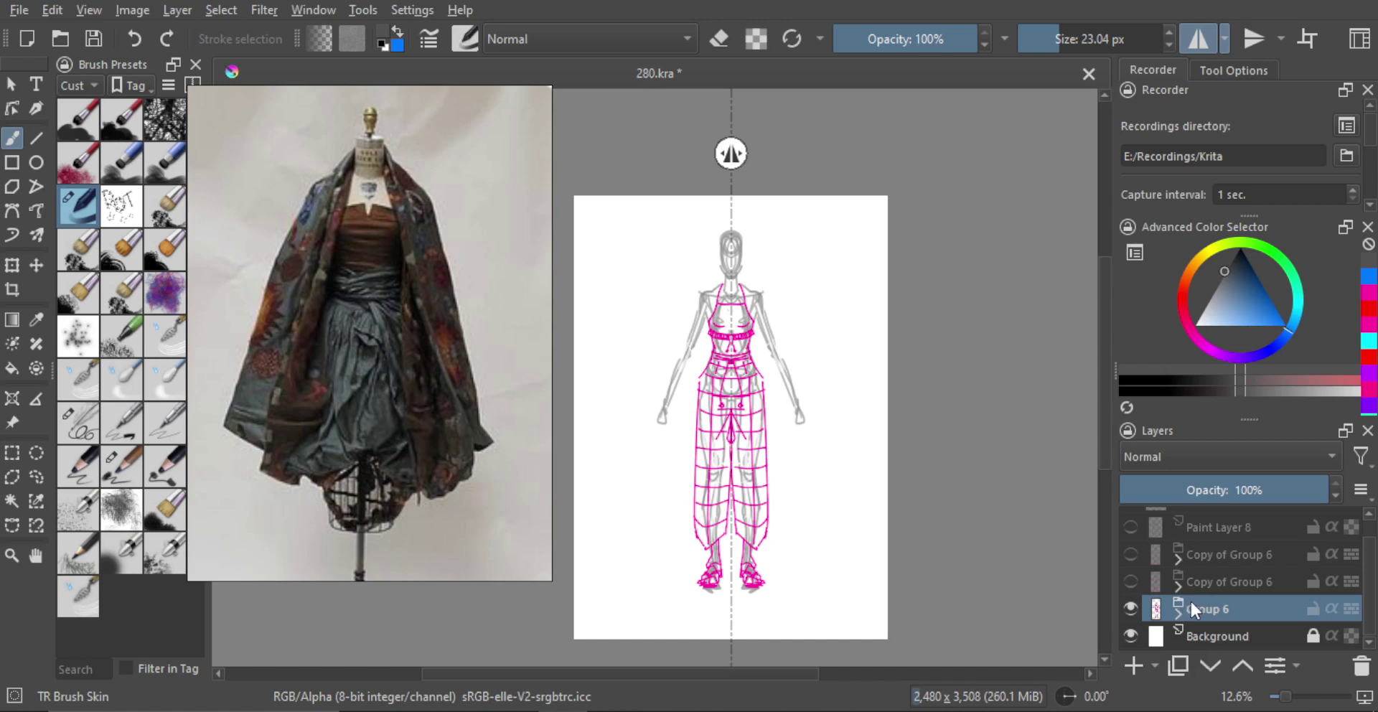
Hide Group 6, duplicate the front-view Copy of Group 6 with the blue coat, and merge the duplicate into a single layer.
{"action": "left_click", "coordinate": [1131, 608]}
{"action": "left_click", "coordinate": [1132, 581]}
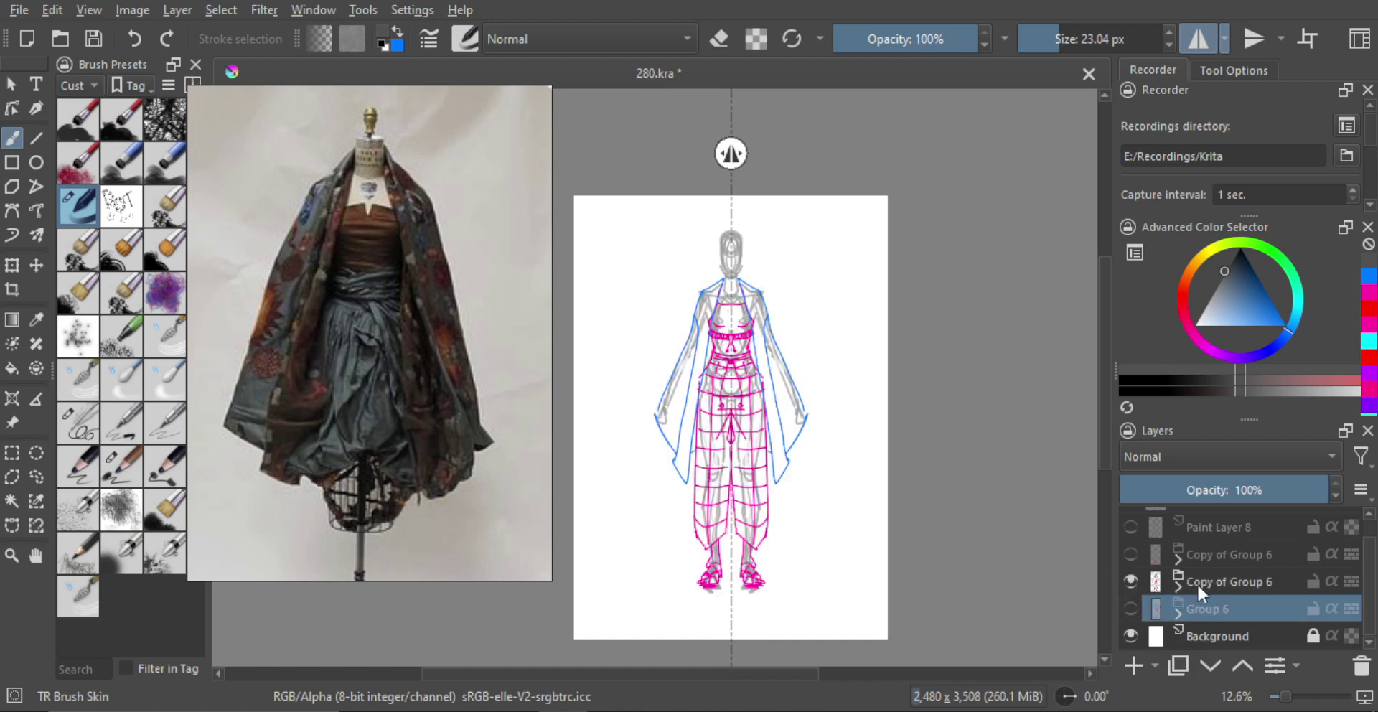
{"action": "left_click", "coordinate": [1204, 583]}
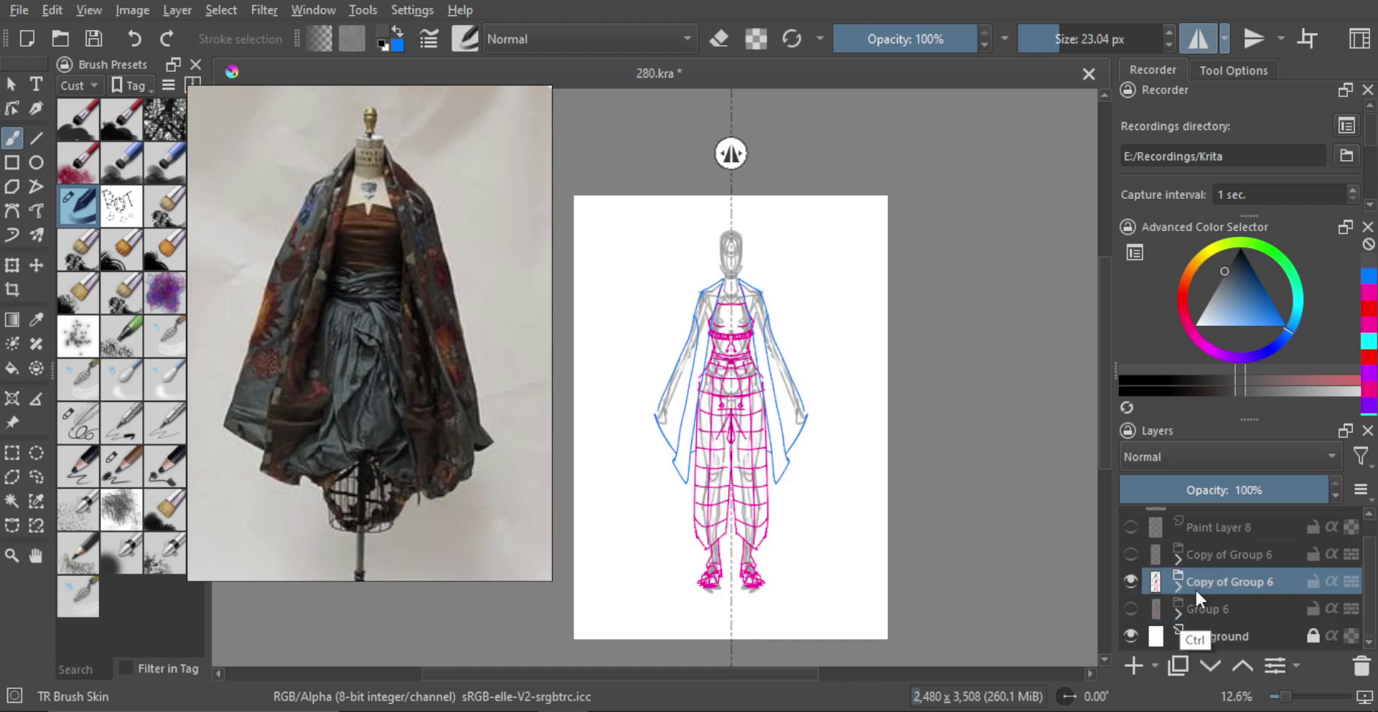
{"action": "key", "text": "ctrl+j"}
{"action": "left_click", "coordinate": [1129, 607]}
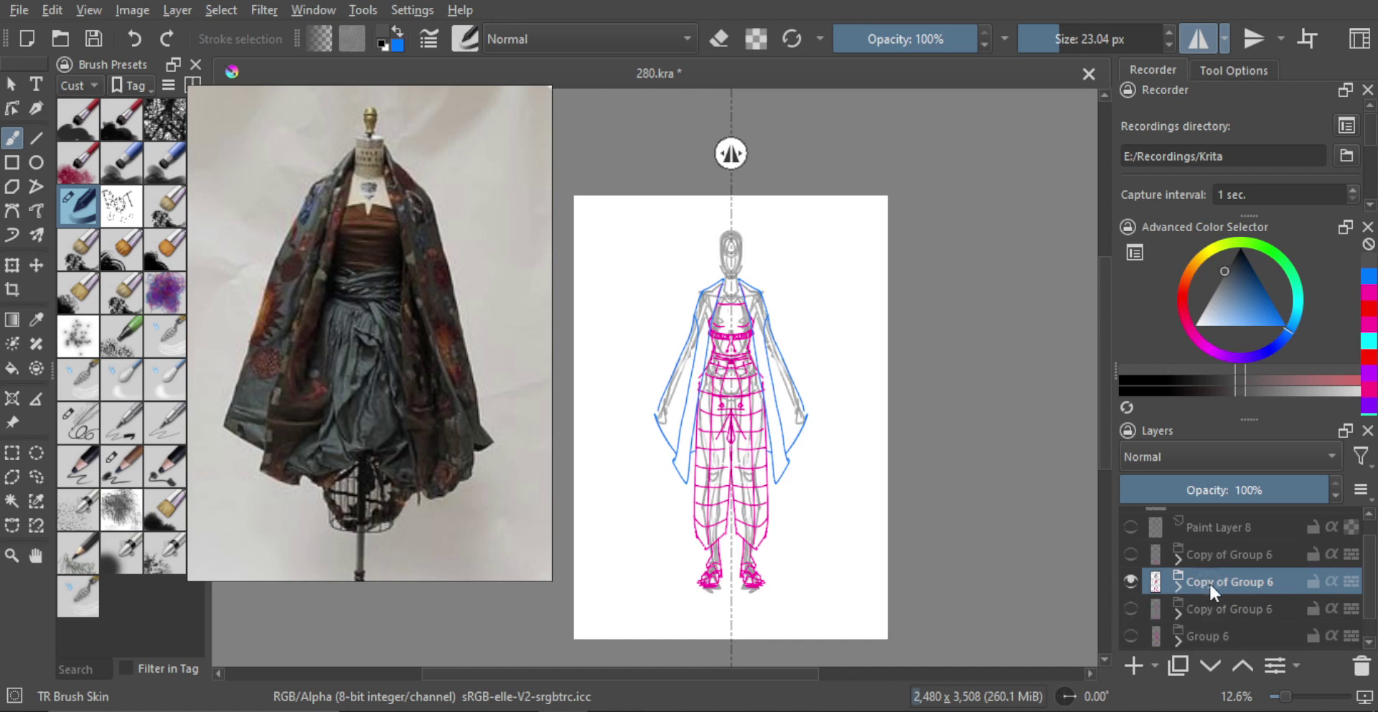
{"action": "key", "text": "ctrl"}
{"action": "key", "text": "ctrl+e"}
Try placing the merged full-body layer above Paint Layer 8.
{"action": "left_click_drag", "start_coordinate": [1220, 579], "coordinate": [1227, 520]}
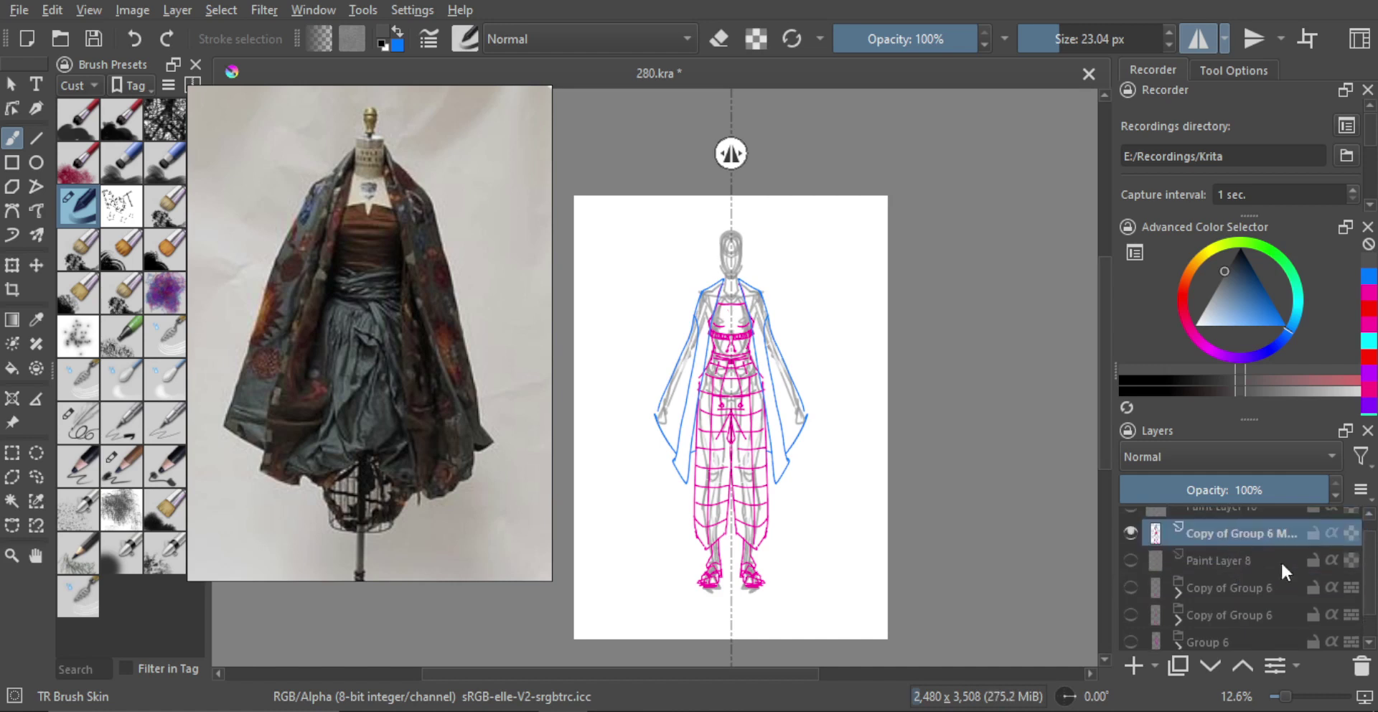
{"action": "key", "text": "ctrl+Page_Down"}
{"action": "key", "text": "ctrl+Page_Down"}
{"action": "scroll", "coordinate": [1344, 553], "scroll_direction": "up", "scroll_amount": 1}
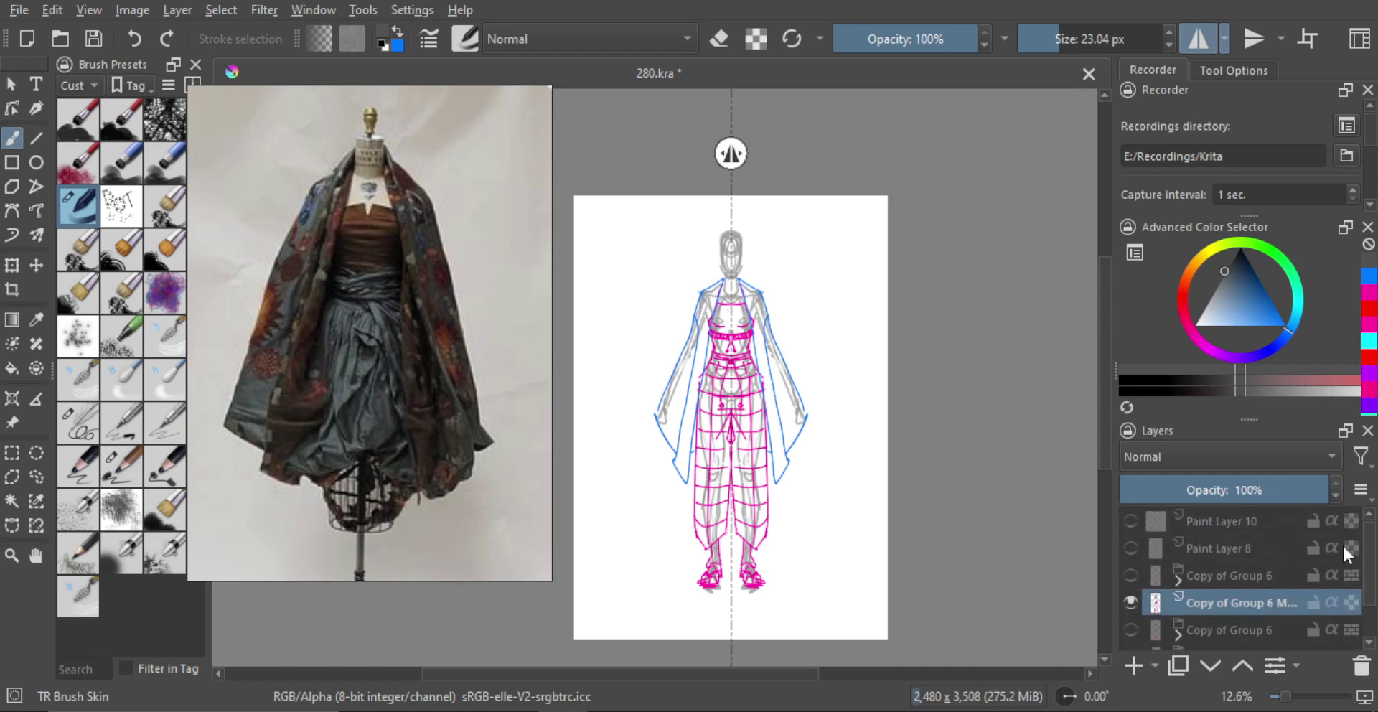
Duplicate Paint Layer 8 with the front bust sketch and keep the copy hidden.
{"action": "left_click", "coordinate": [1130, 548]}
{"action": "left_click", "coordinate": [1129, 542]}
{"action": "left_click", "coordinate": [1190, 550]}
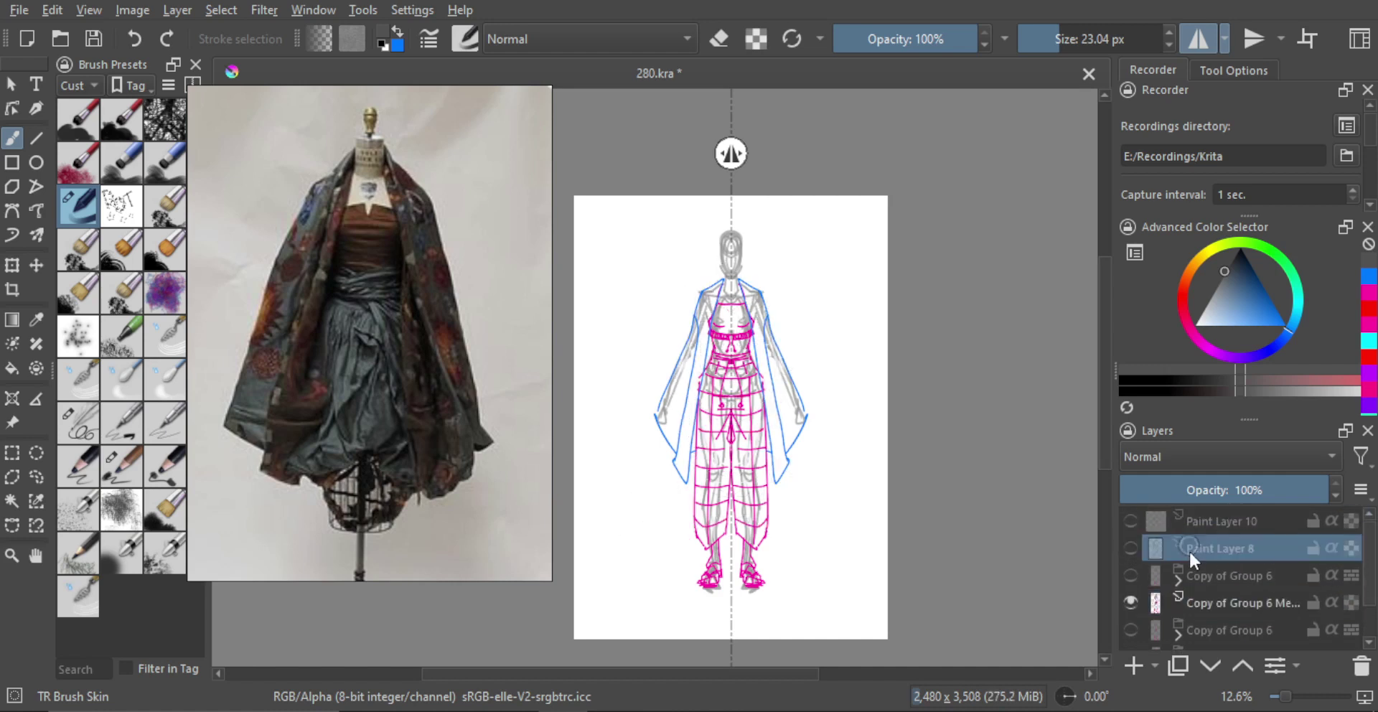
{"action": "key", "text": "ctrl+j"}
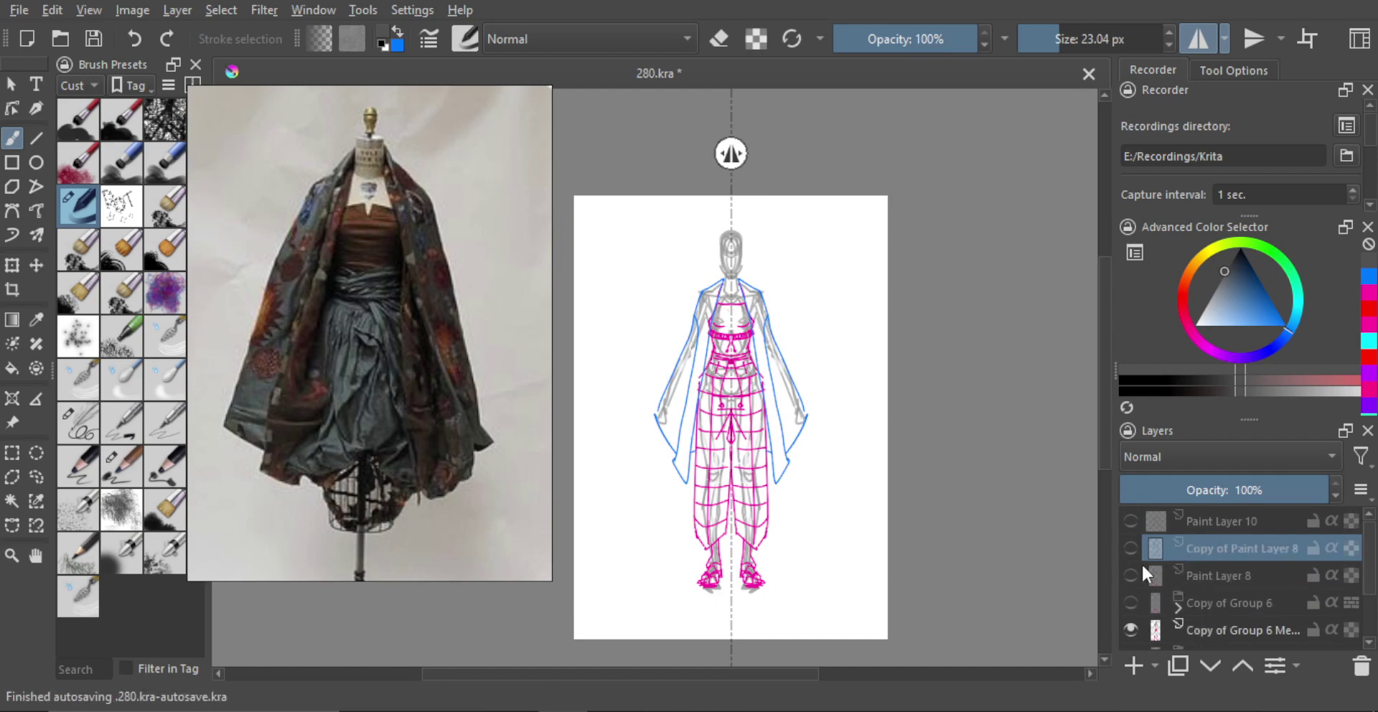
{"action": "left_click", "coordinate": [1130, 549]}
{"action": "left_click", "coordinate": [1130, 553]}
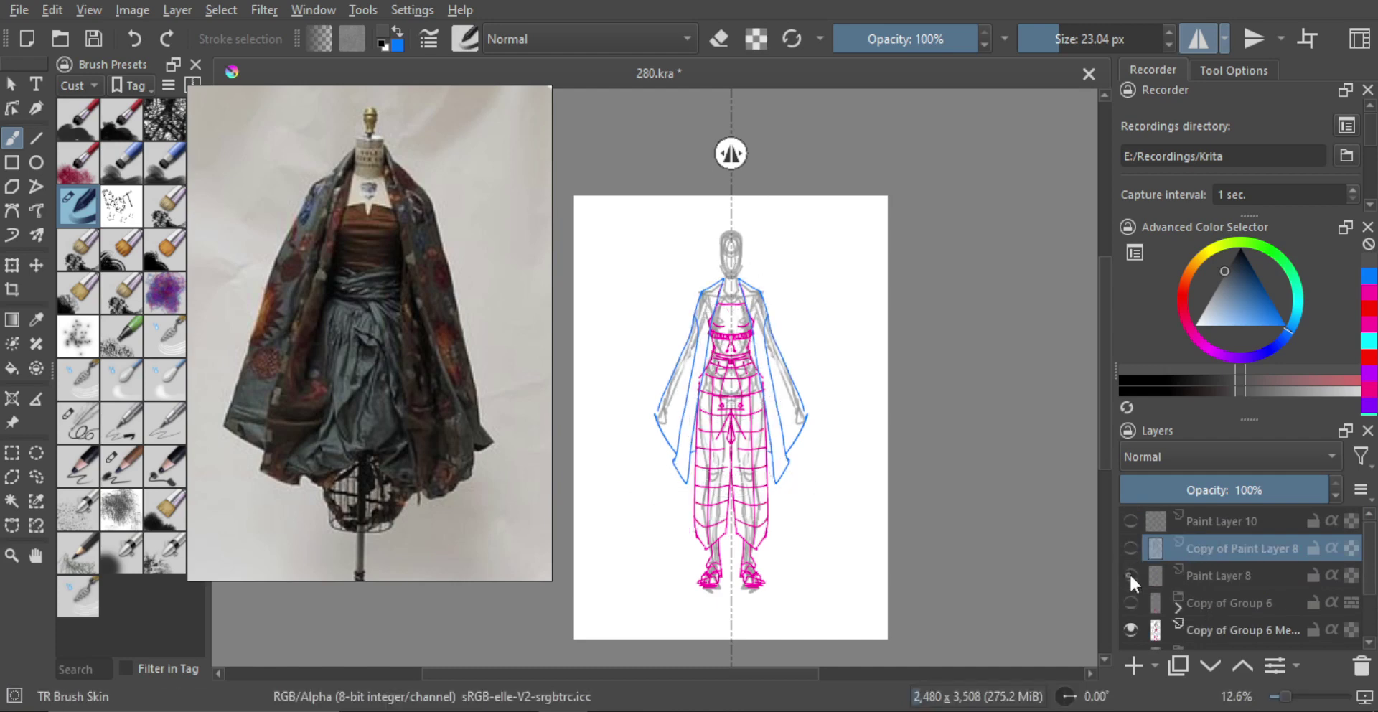
Show Paint Layer 8 over the figure and move the merged full-body layer directly beneath it.
{"action": "left_click", "coordinate": [1130, 574]}
{"action": "left_click", "coordinate": [1221, 578]}
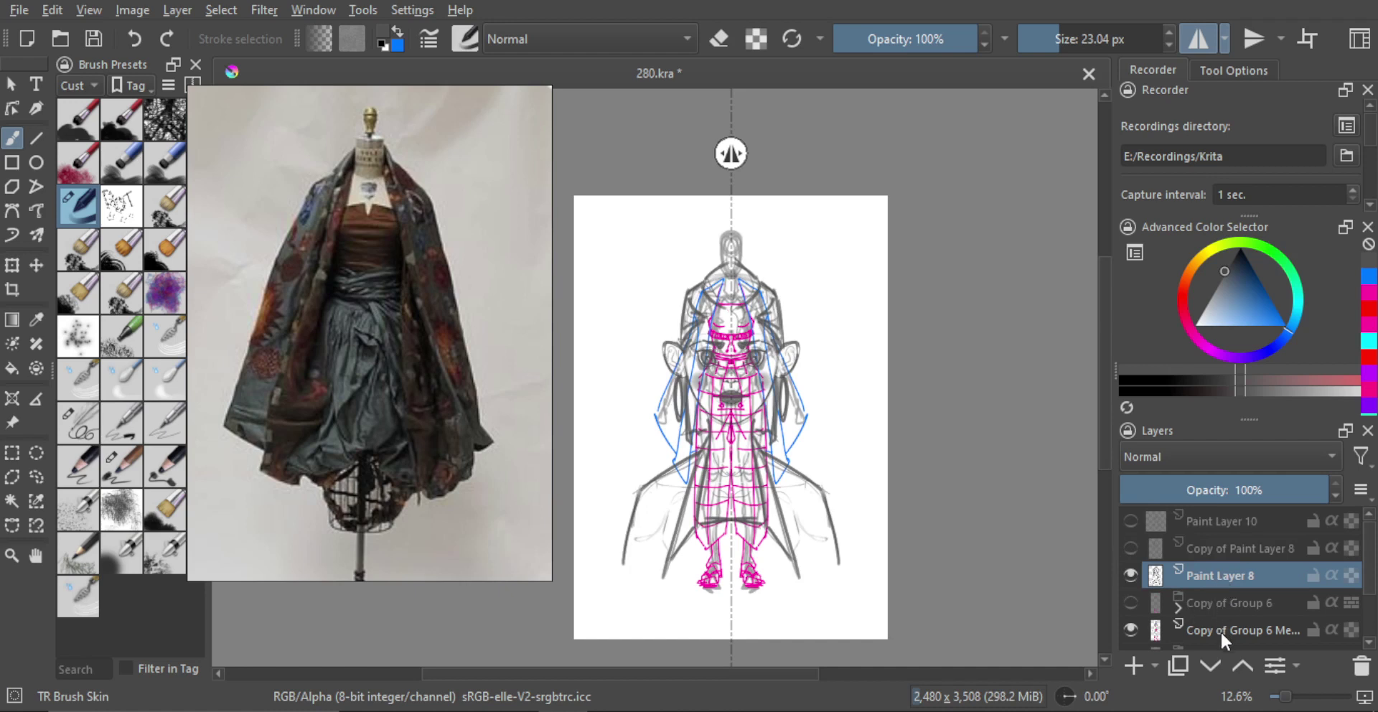
{"action": "left_click_drag", "start_coordinate": [1220, 630], "coordinate": [1224, 586]}
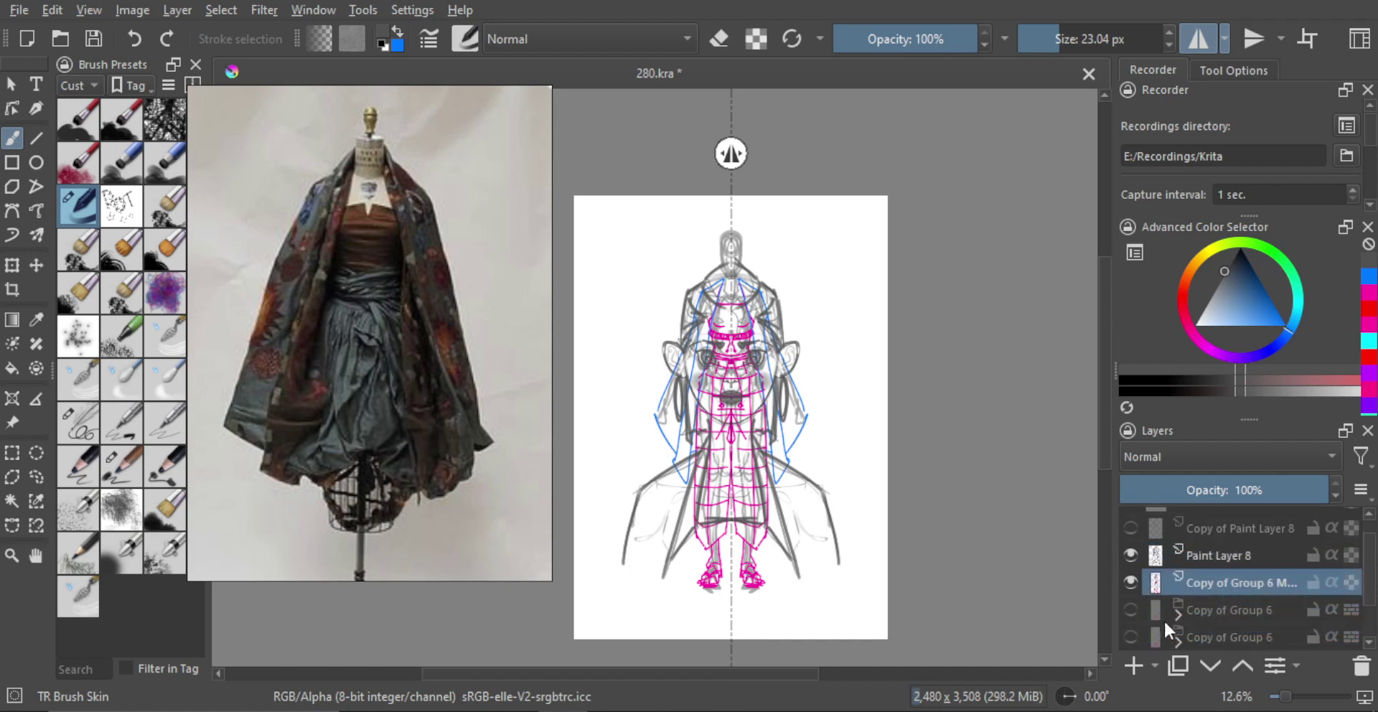
Toggle the visibility of the layers to compare the Paint Layer 8 bust with the merged full-body figure.
{"action": "left_click", "coordinate": [1131, 609]}
{"action": "left_click", "coordinate": [1132, 608]}
{"action": "left_click", "coordinate": [1130, 582]}
{"action": "left_click", "coordinate": [1127, 579]}
{"action": "left_click", "coordinate": [1130, 549]}
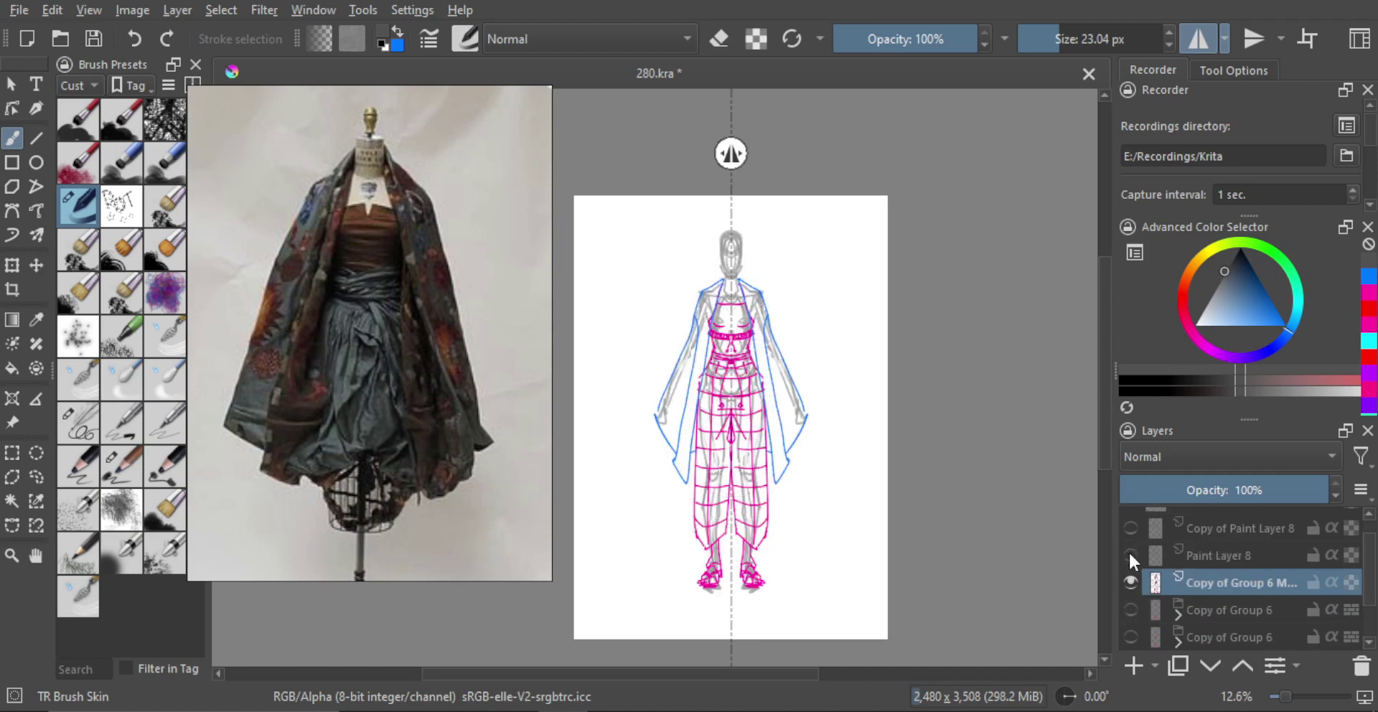
{"action": "left_click", "coordinate": [1128, 550]}
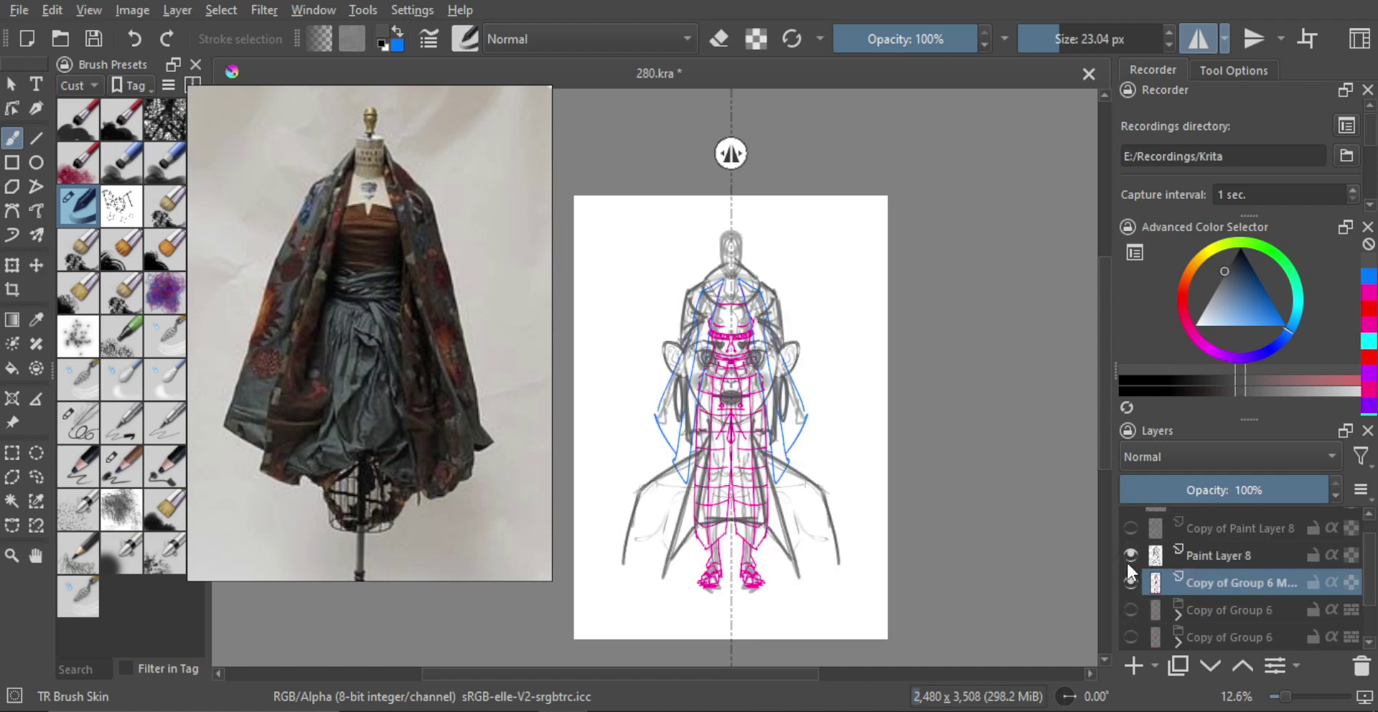
Hide Paint Layer 8 and erase the rough head lines on the merged full-body layer with a 108.68 px eraser.
{"action": "left_click", "coordinate": [1212, 557]}
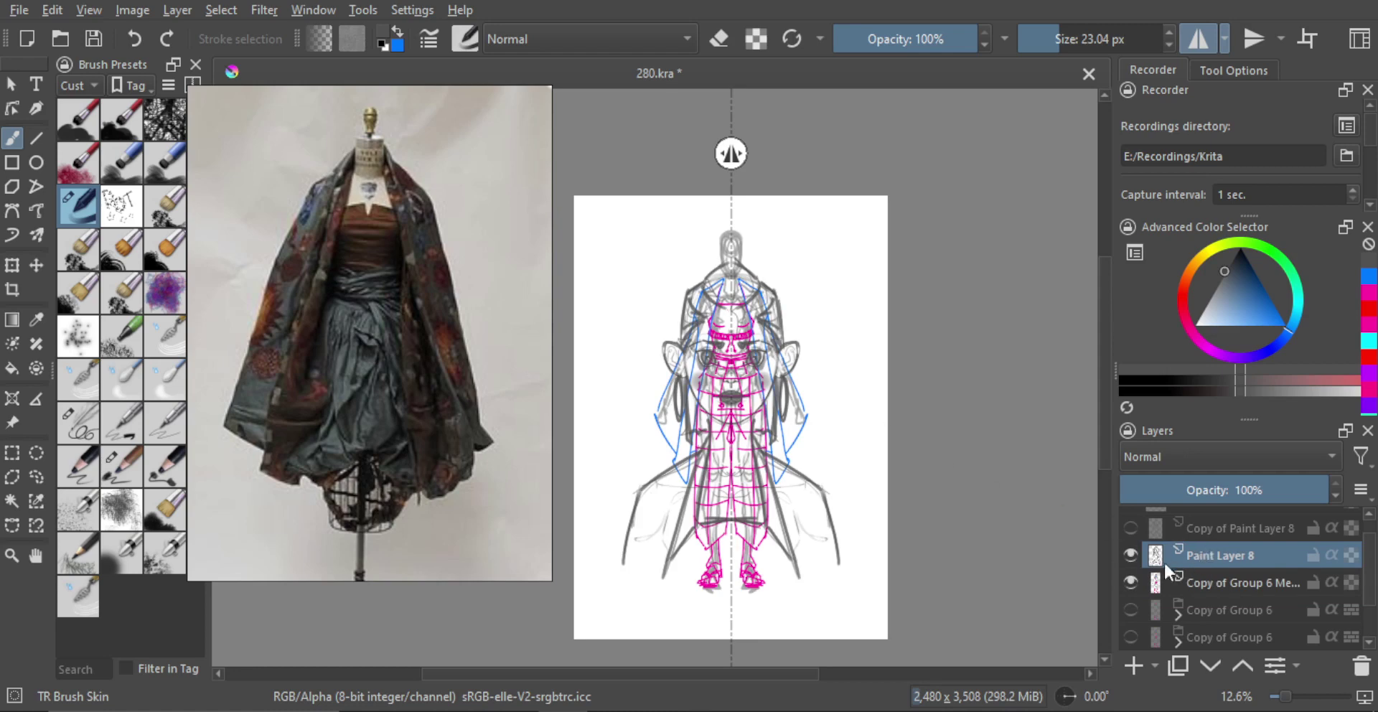
{"action": "left_click", "coordinate": [1131, 550]}
{"action": "scroll", "coordinate": [790, 330], "scroll_direction": "up", "scroll_amount": 1}
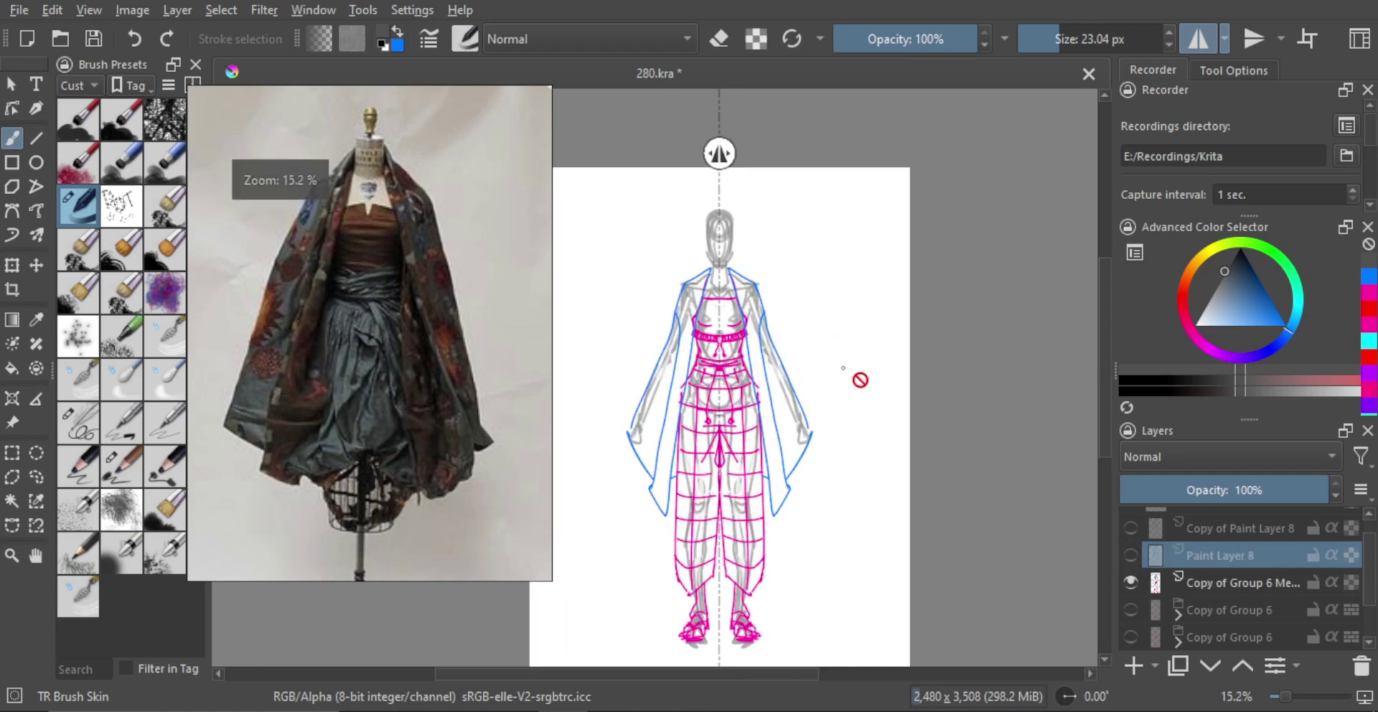
{"action": "left_click", "coordinate": [1215, 582]}
{"action": "left_click", "coordinate": [1134, 580]}
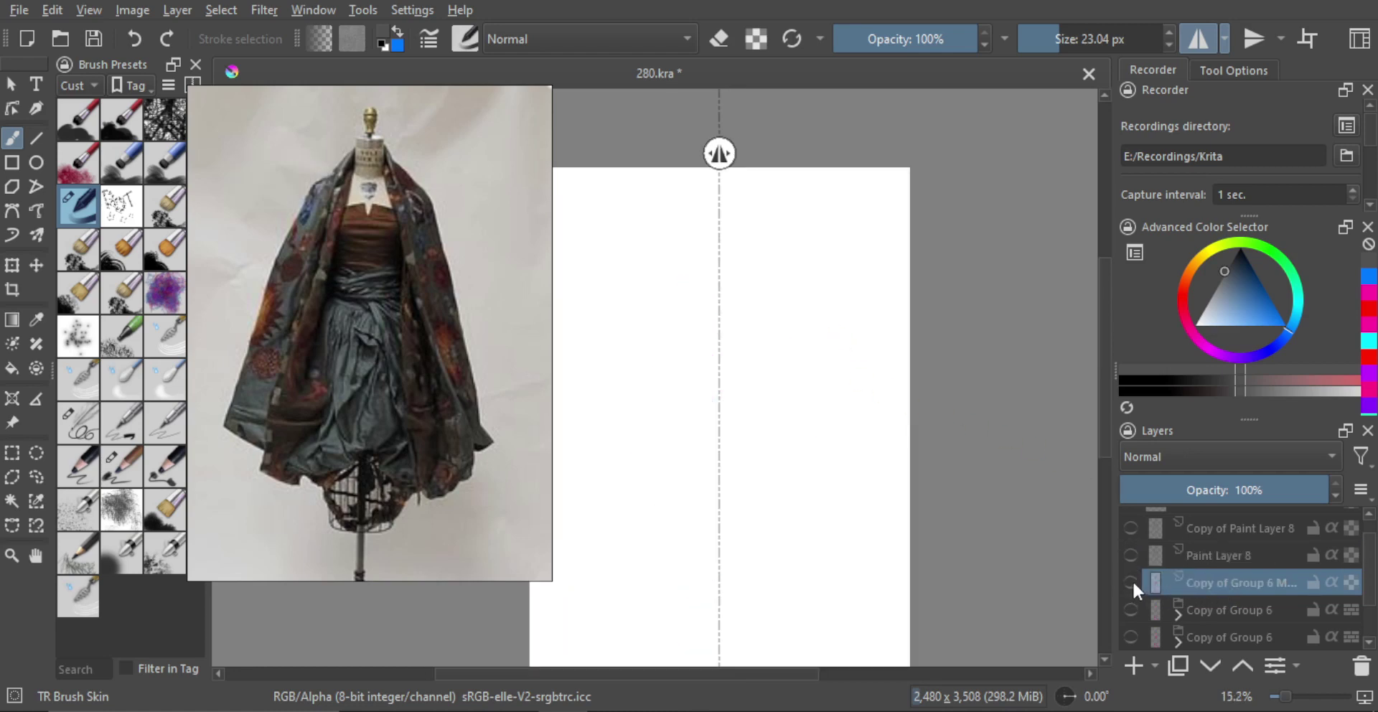
{"action": "left_click", "coordinate": [1132, 581]}
{"action": "key", "text": "q"}
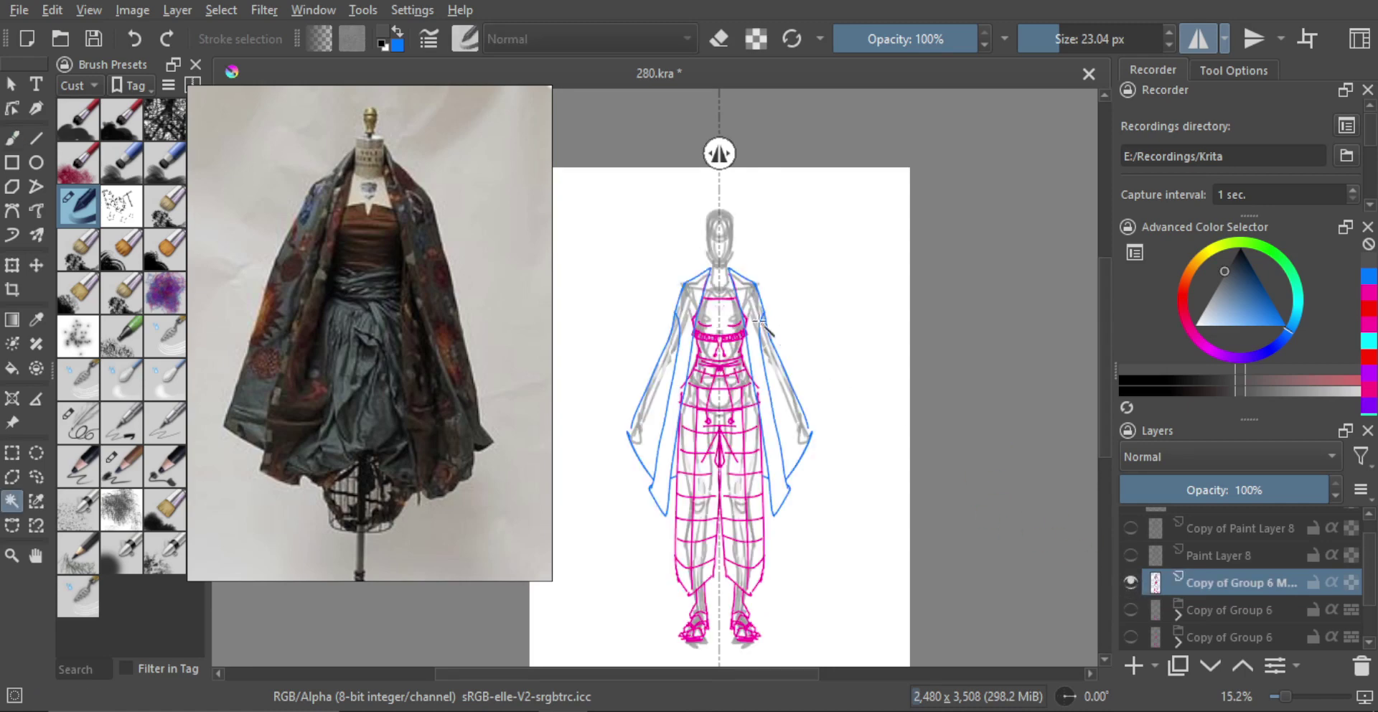
{"action": "key", "text": "b"}
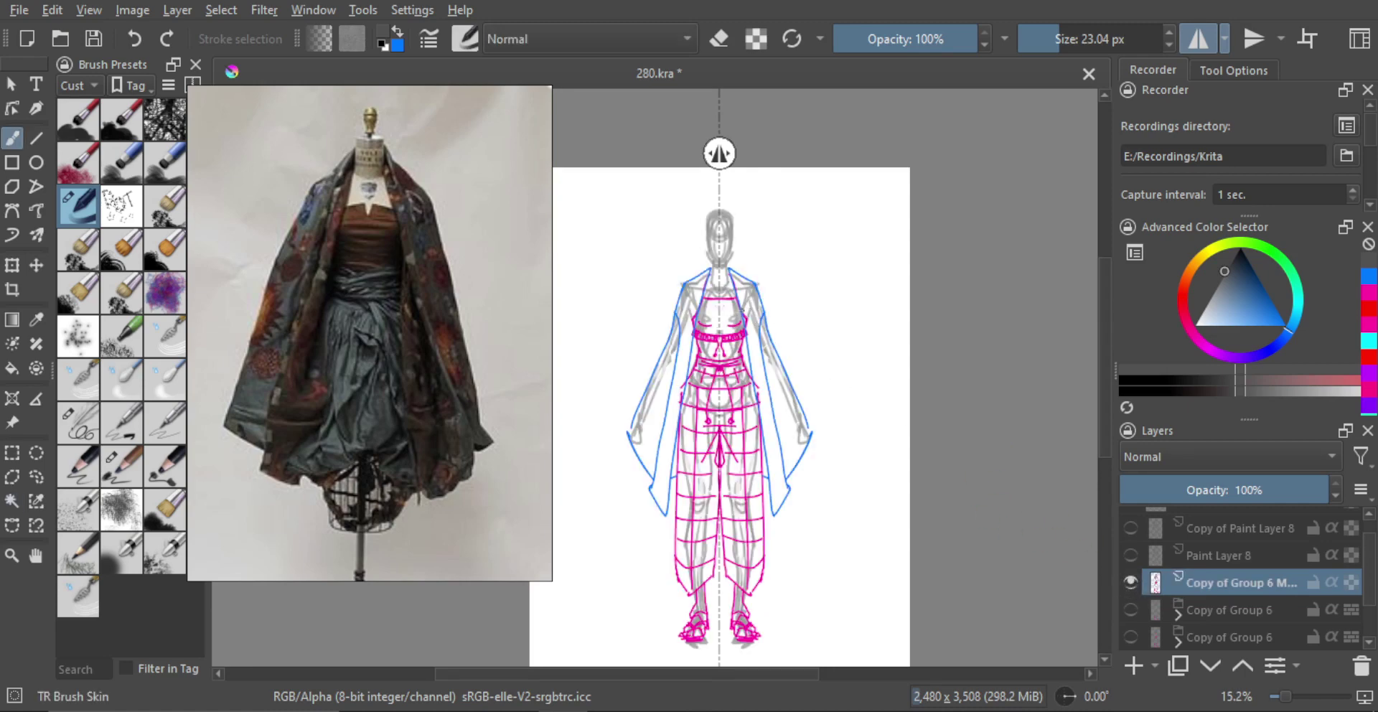
{"action": "key", "text": "e"}
{"action": "scroll", "coordinate": [721, 239], "scroll_direction": "up", "scroll_amount": 1}
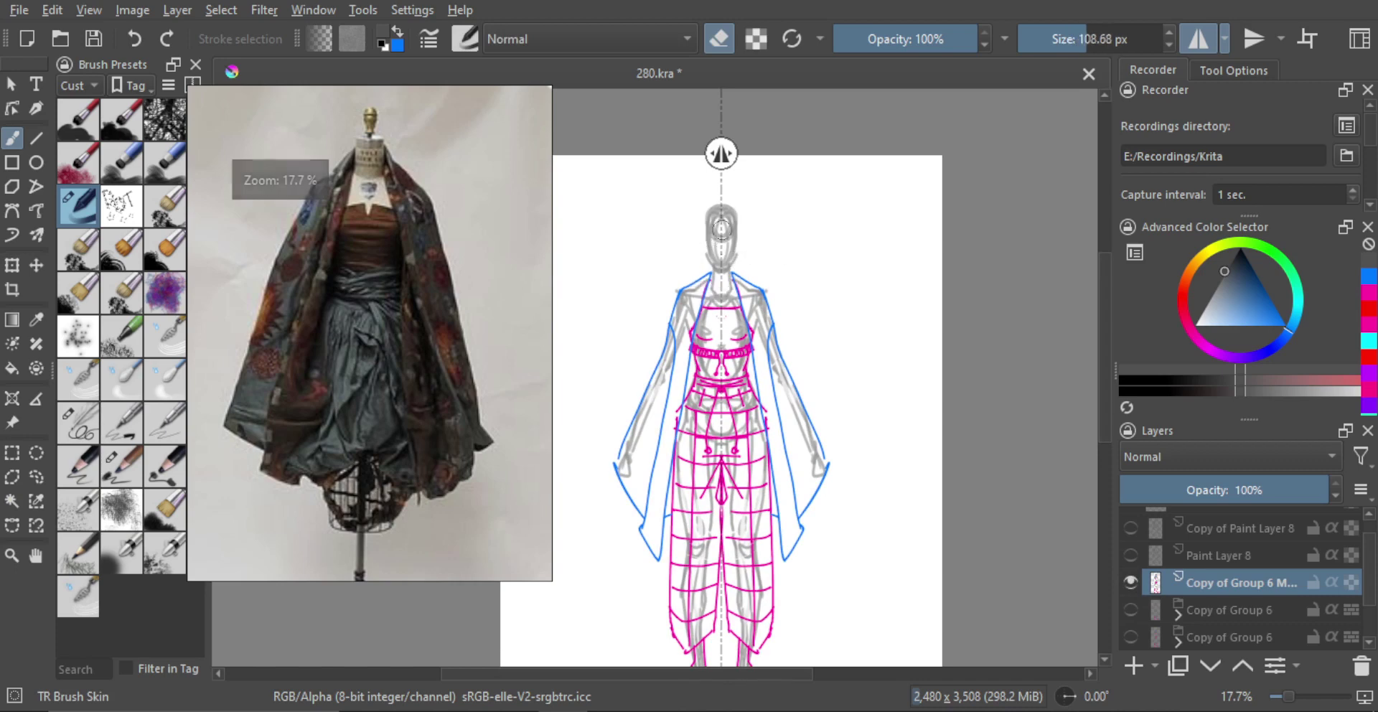
{"action": "scroll", "coordinate": [746, 397], "scroll_direction": "down", "scroll_amount": 2}
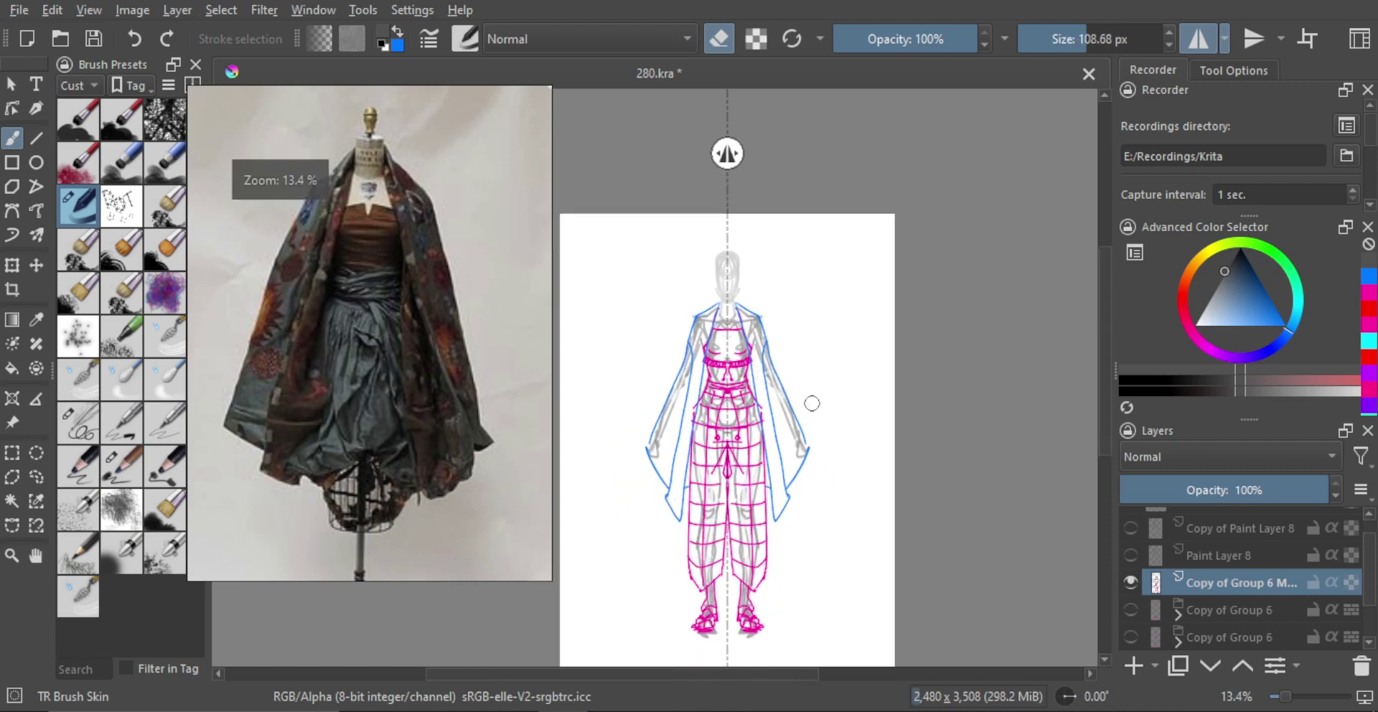
Show Paint Layer 8 and scale its bust sketch down onto the head and shoulders of the full-body figure.
{"action": "left_click", "coordinate": [1200, 557]}
{"action": "left_click", "coordinate": [1131, 555]}
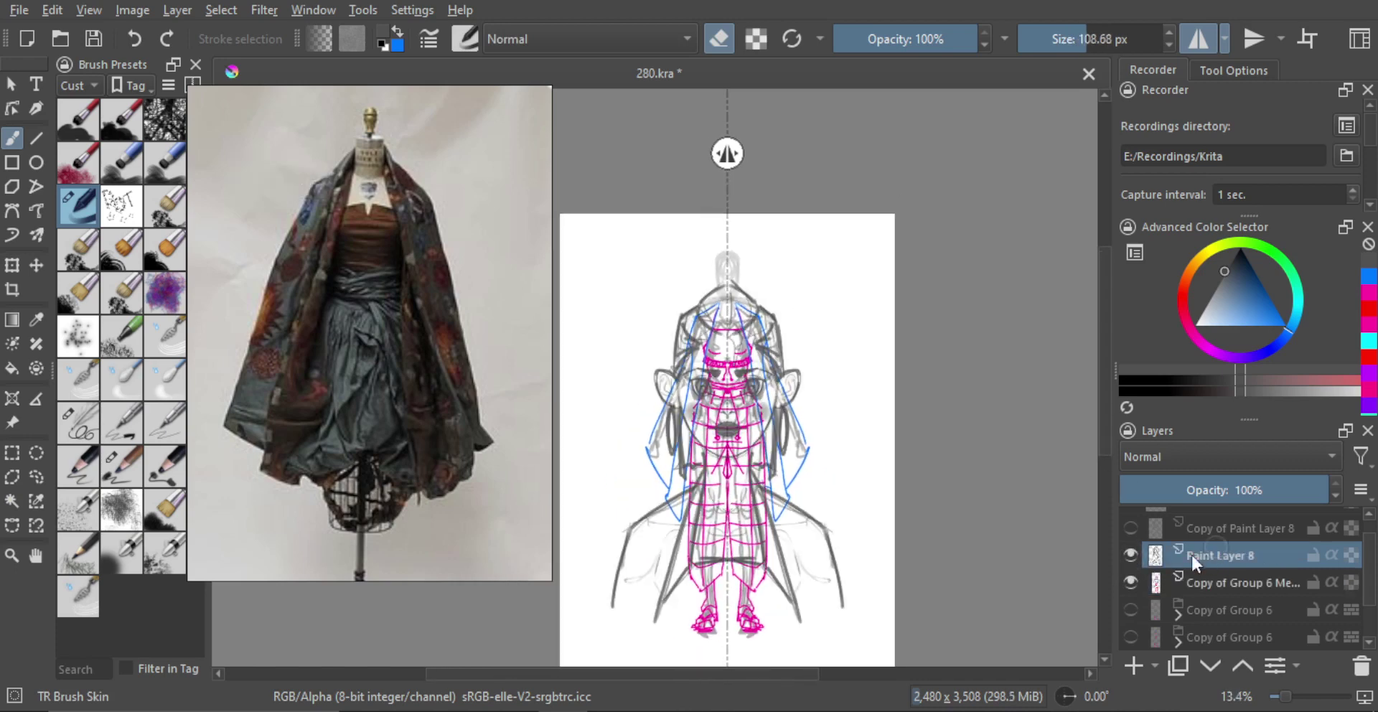
{"action": "key", "text": "ctrl+t"}
{"action": "mouse_move", "coordinate": [843, 649]}
{"action": "left_mouse_down"}
{"action": "mouse_move", "coordinate": [773, 438]}
{"action": "mouse_move", "coordinate": [717, 380]}
{"action": "mouse_move", "coordinate": [816, 387]}
{"action": "left_mouse_up"}
{"action": "scroll", "coordinate": [706, 402], "scroll_direction": "up", "scroll_amount": 3}
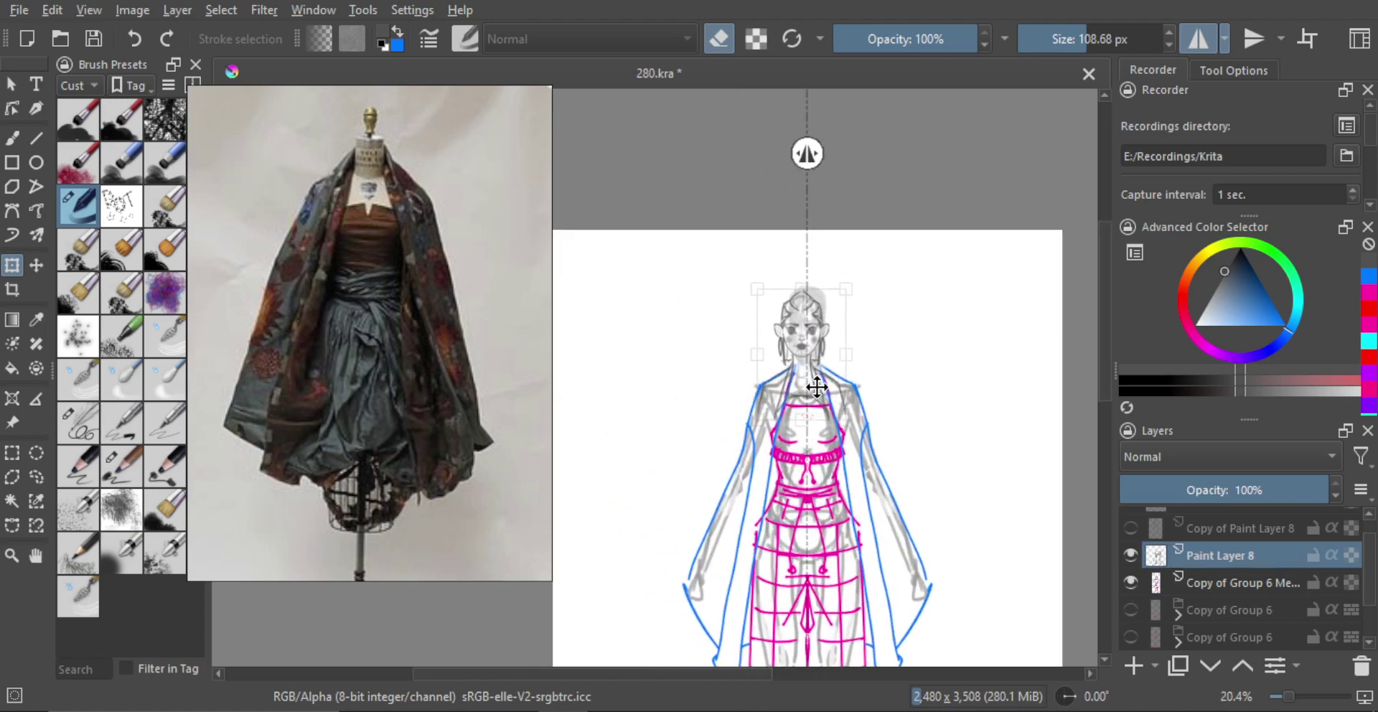
{"action": "scroll", "coordinate": [816, 386], "scroll_direction": "up", "scroll_amount": 2}
Fine-tune the bust's size and position so it is centred on the figure's neck and shoulders, and apply the transform.
{"action": "mouse_move", "coordinate": [857, 431]}
{"action": "left_mouse_down"}
{"action": "mouse_move", "coordinate": [887, 445]}
{"action": "mouse_move", "coordinate": [854, 418]}
{"action": "left_mouse_up"}
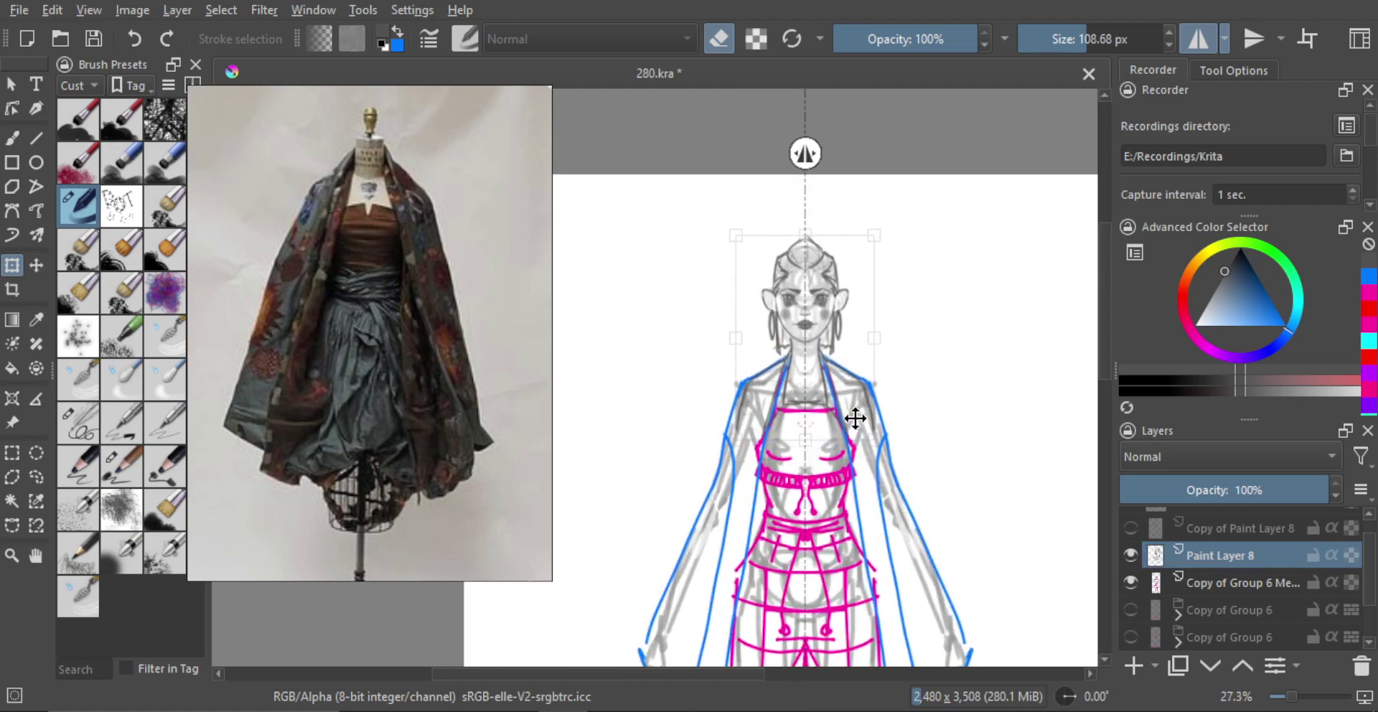
{"action": "scroll", "coordinate": [857, 391], "scroll_direction": "down", "scroll_amount": 5}
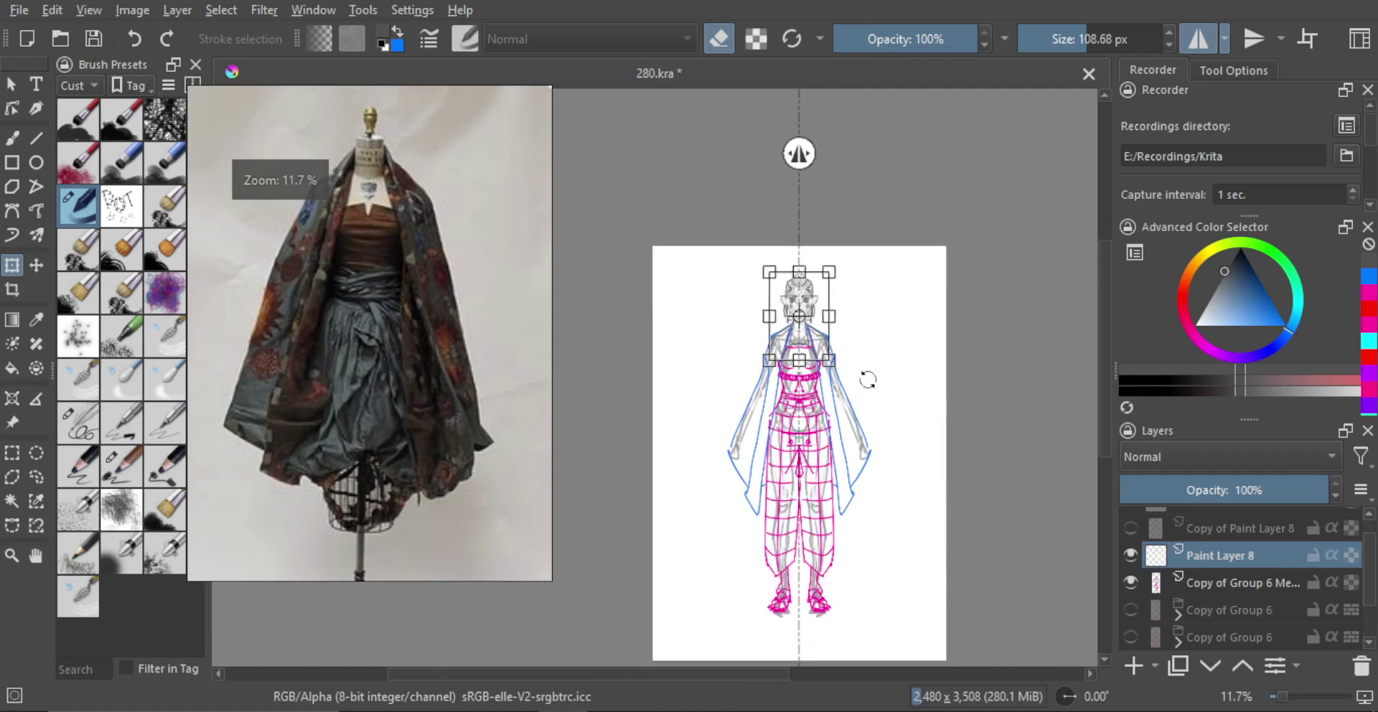
{"action": "scroll", "coordinate": [870, 316], "scroll_direction": "up", "scroll_amount": 6}
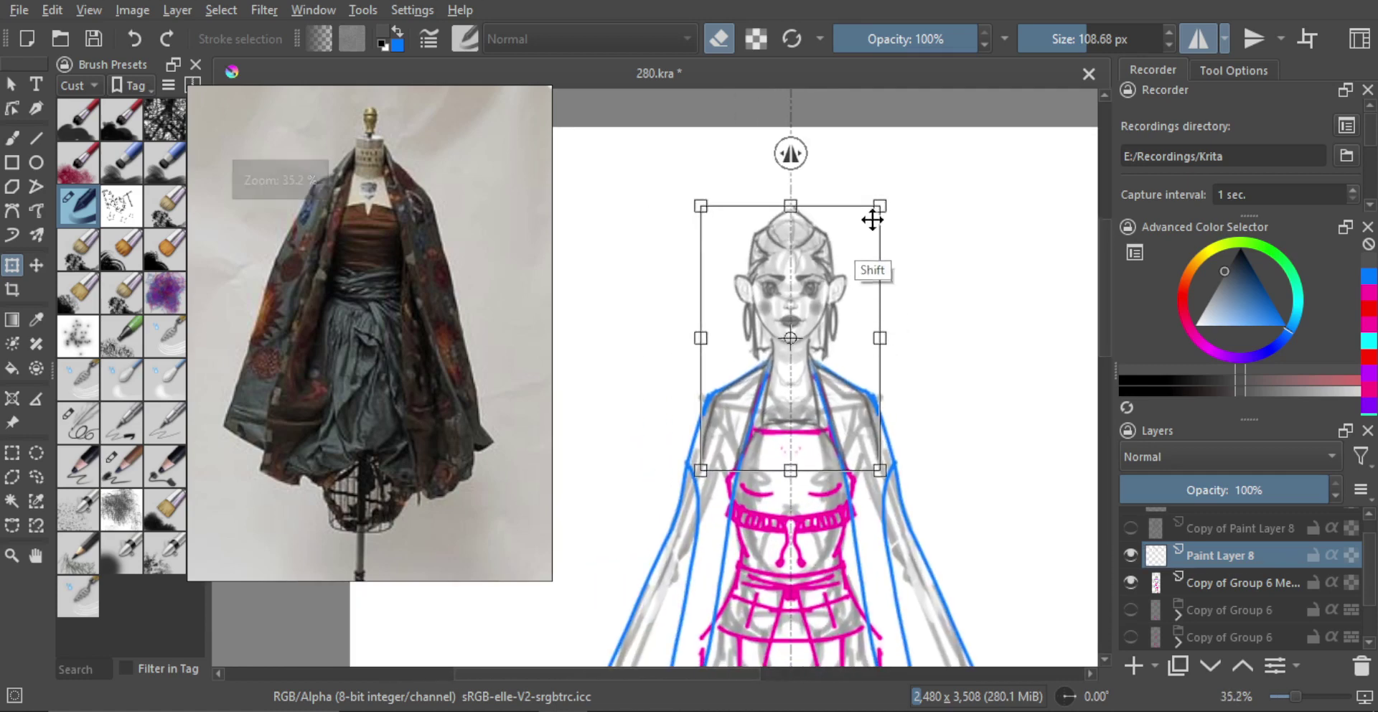
{"action": "left_click_drag", "start_coordinate": [871, 219], "coordinate": [874, 219]}
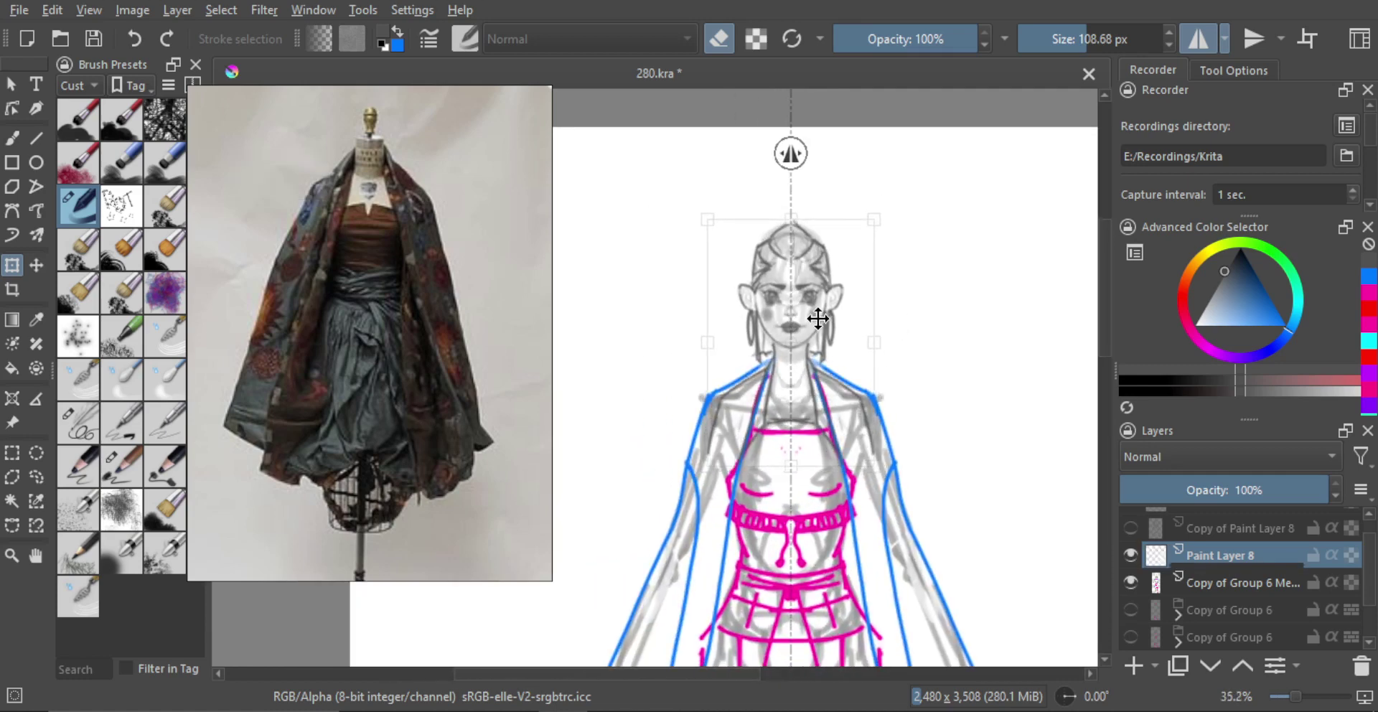
{"action": "left_click_drag", "start_coordinate": [818, 318], "coordinate": [816, 318]}
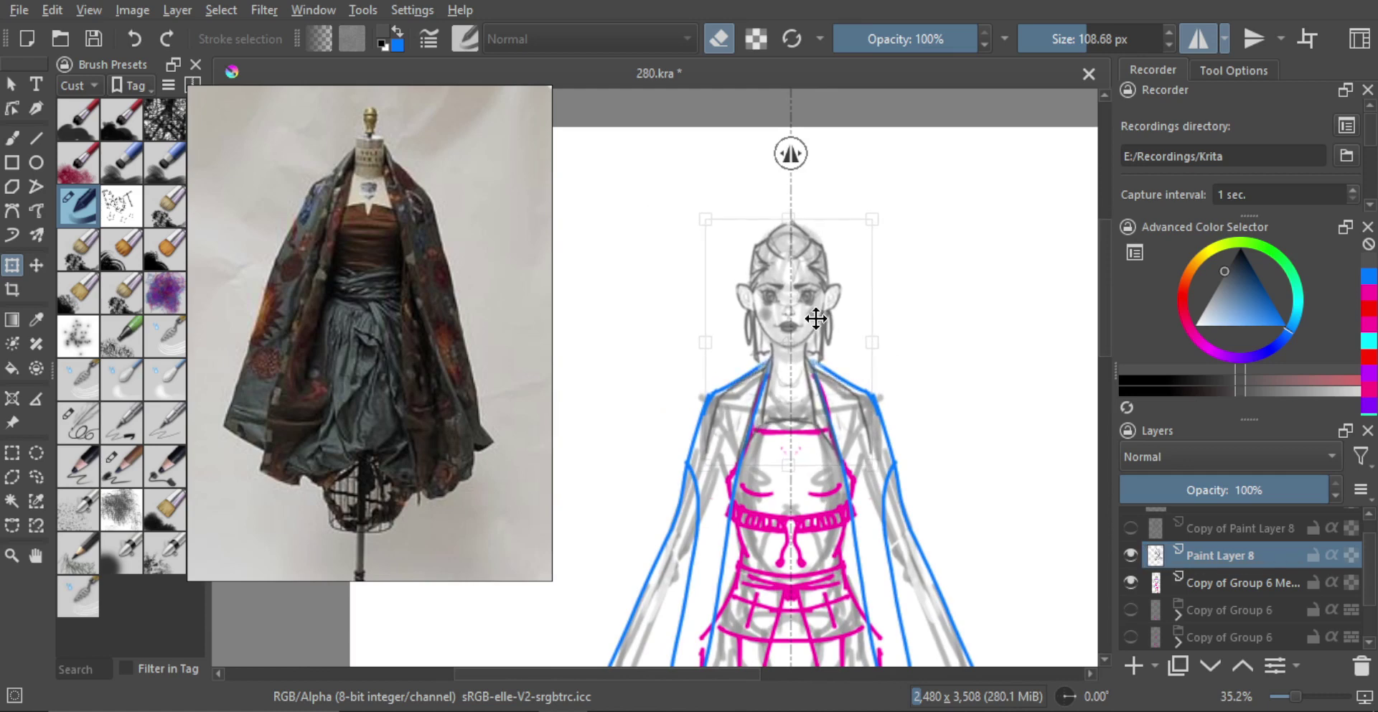
{"action": "scroll", "coordinate": [905, 387], "scroll_direction": "up", "scroll_amount": 3}
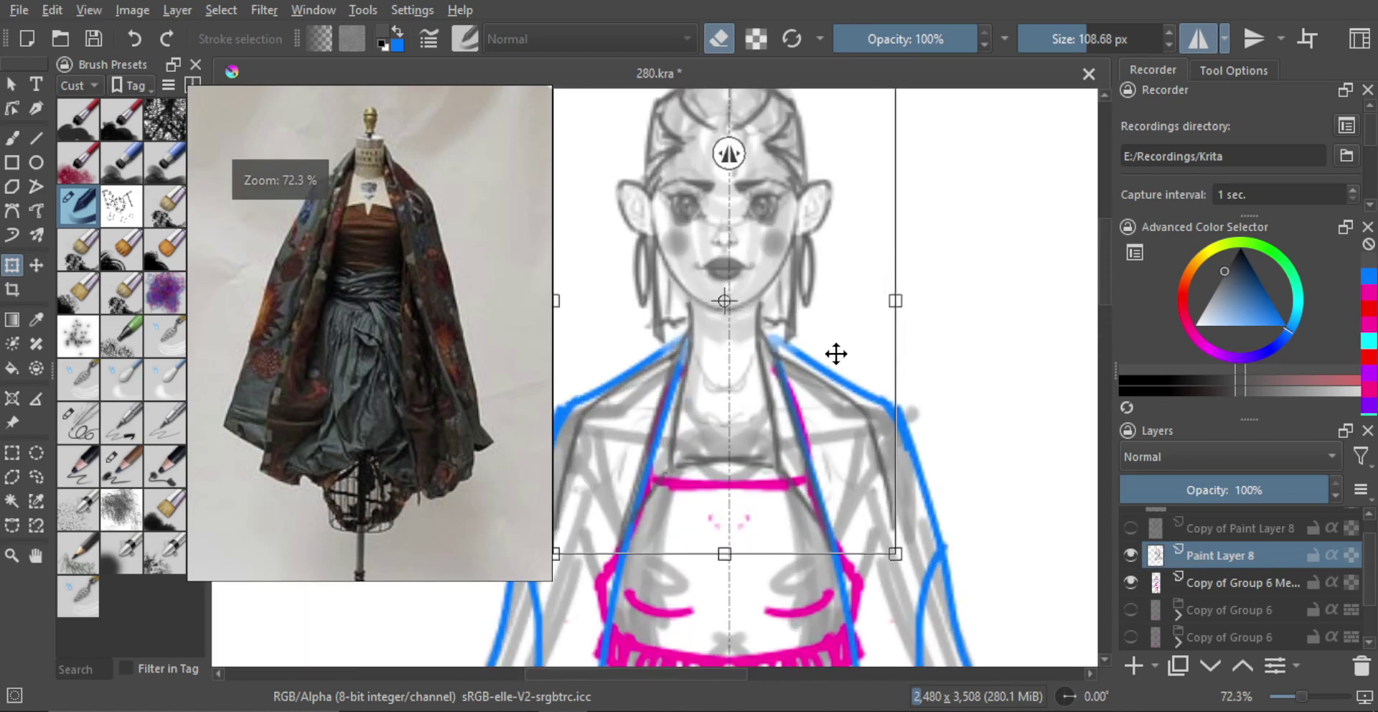
{"action": "left_click_drag", "start_coordinate": [836, 354], "coordinate": [836, 363]}
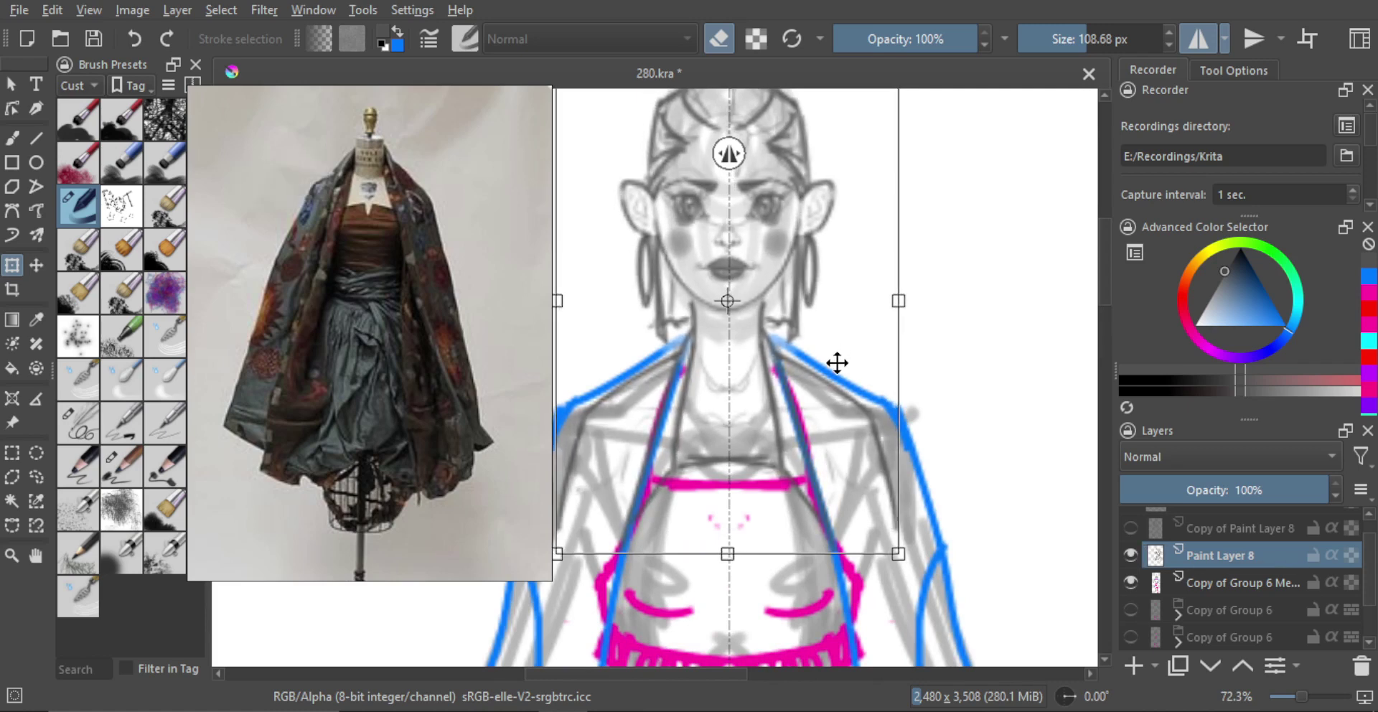
{"action": "scroll", "coordinate": [805, 352], "scroll_direction": "down", "scroll_amount": 5}
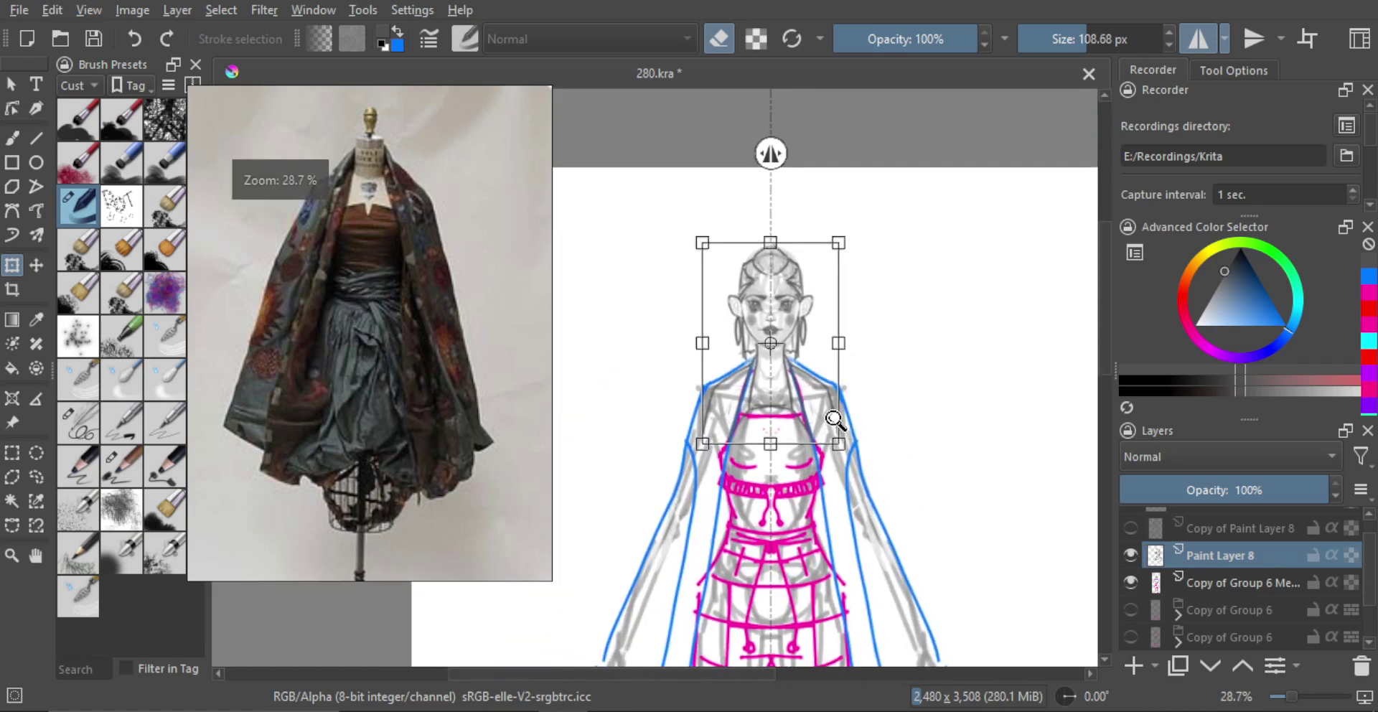
{"action": "key", "text": "Return"}
{"action": "scroll", "coordinate": [892, 426], "scroll_direction": "down", "scroll_amount": 3}
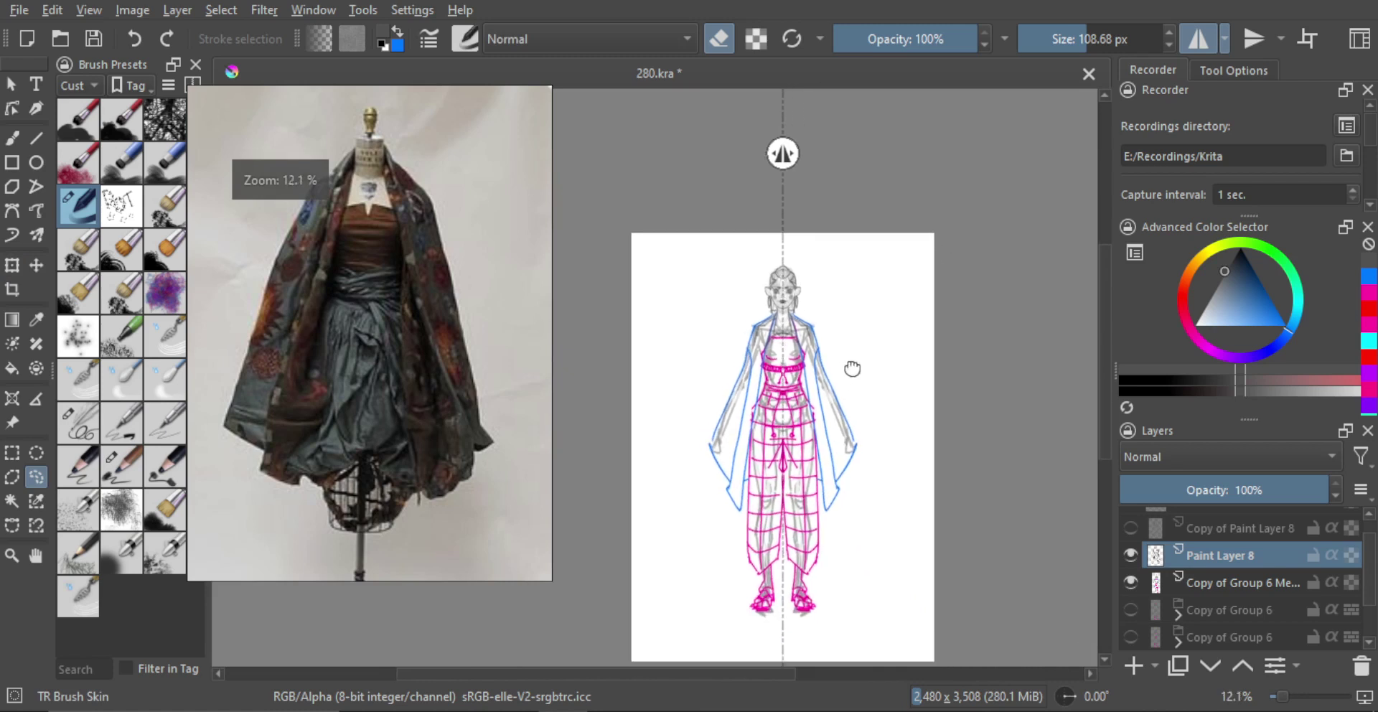
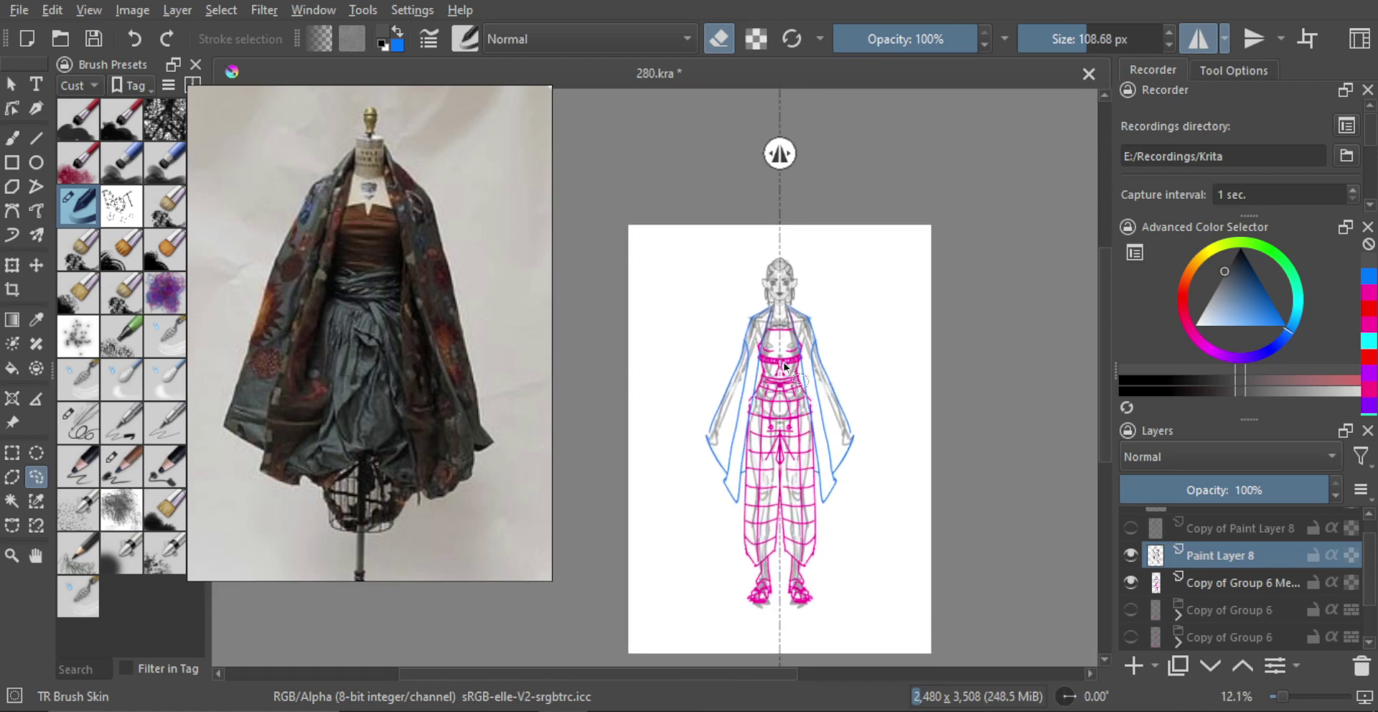
Check the fitted bust against the body and merge Paint Layer 8 down into the merged full-body layer.
{"action": "left_click_drag", "start_coordinate": [768, 328], "coordinate": [807, 297]}
{"action": "scroll", "coordinate": [809, 301], "scroll_direction": "down", "scroll_amount": 2}
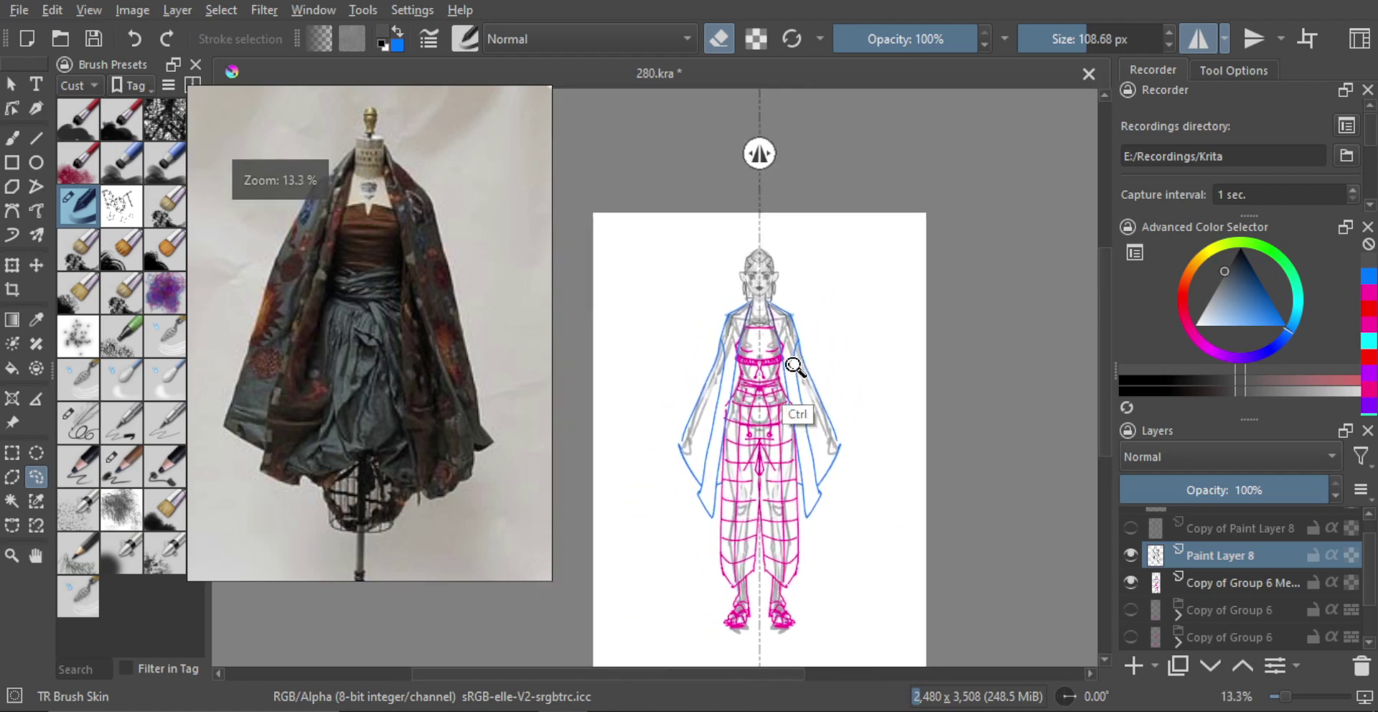
{"action": "scroll", "coordinate": [802, 352], "scroll_direction": "up", "scroll_amount": 1}
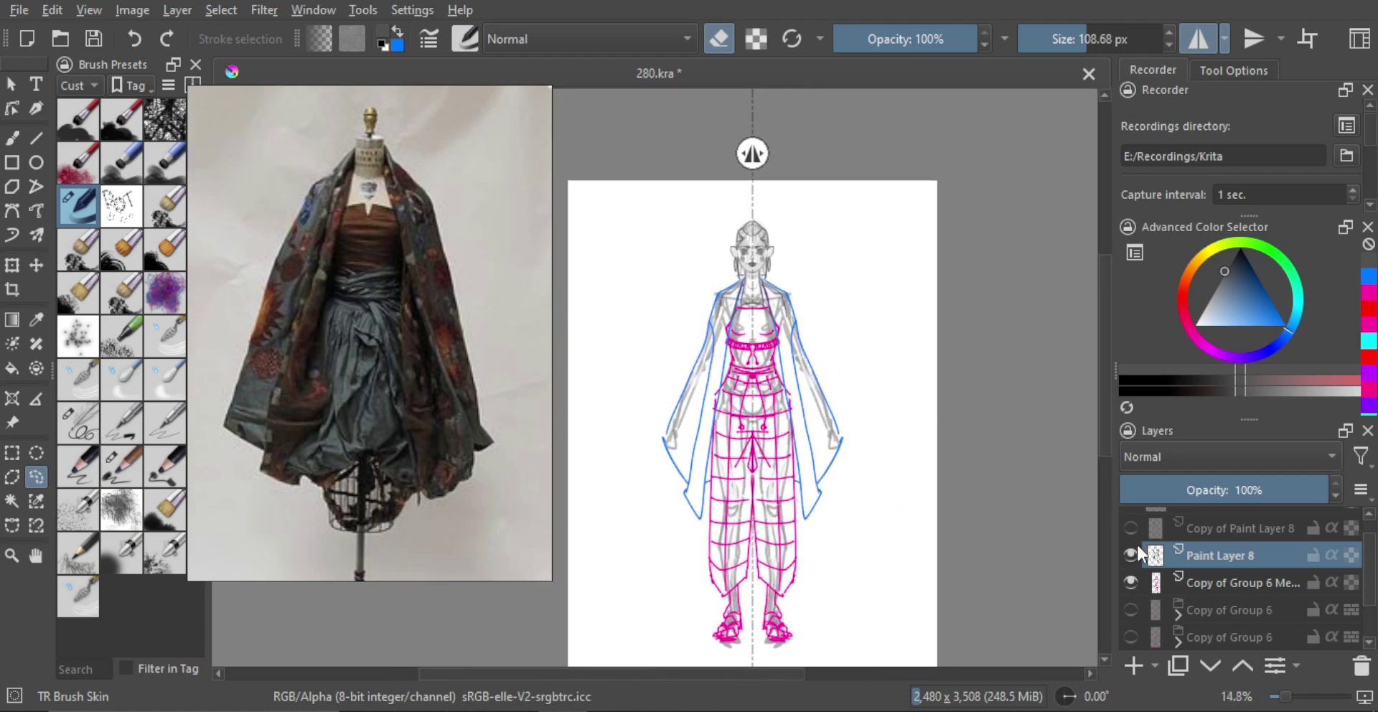
{"action": "left_click", "coordinate": [1130, 579]}
{"action": "left_click", "coordinate": [1131, 578]}
{"action": "left_click", "coordinate": [1130, 553]}
{"action": "left_click", "coordinate": [1138, 561]}
{"action": "key", "text": "ctrl+e"}
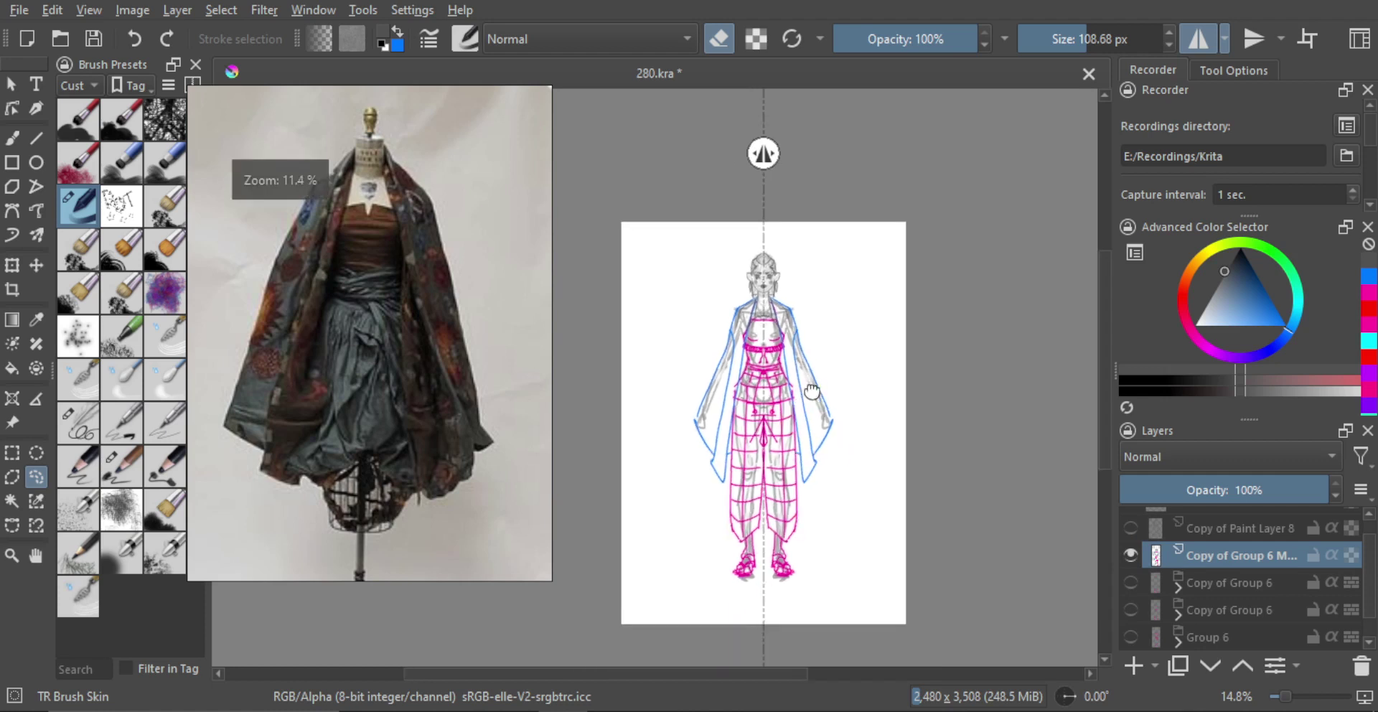
Examine the hidden bust copy and the Group 6 copies one by one, leaving only the merged figure visible.
{"action": "scroll", "coordinate": [795, 359], "scroll_direction": "down", "scroll_amount": 2}
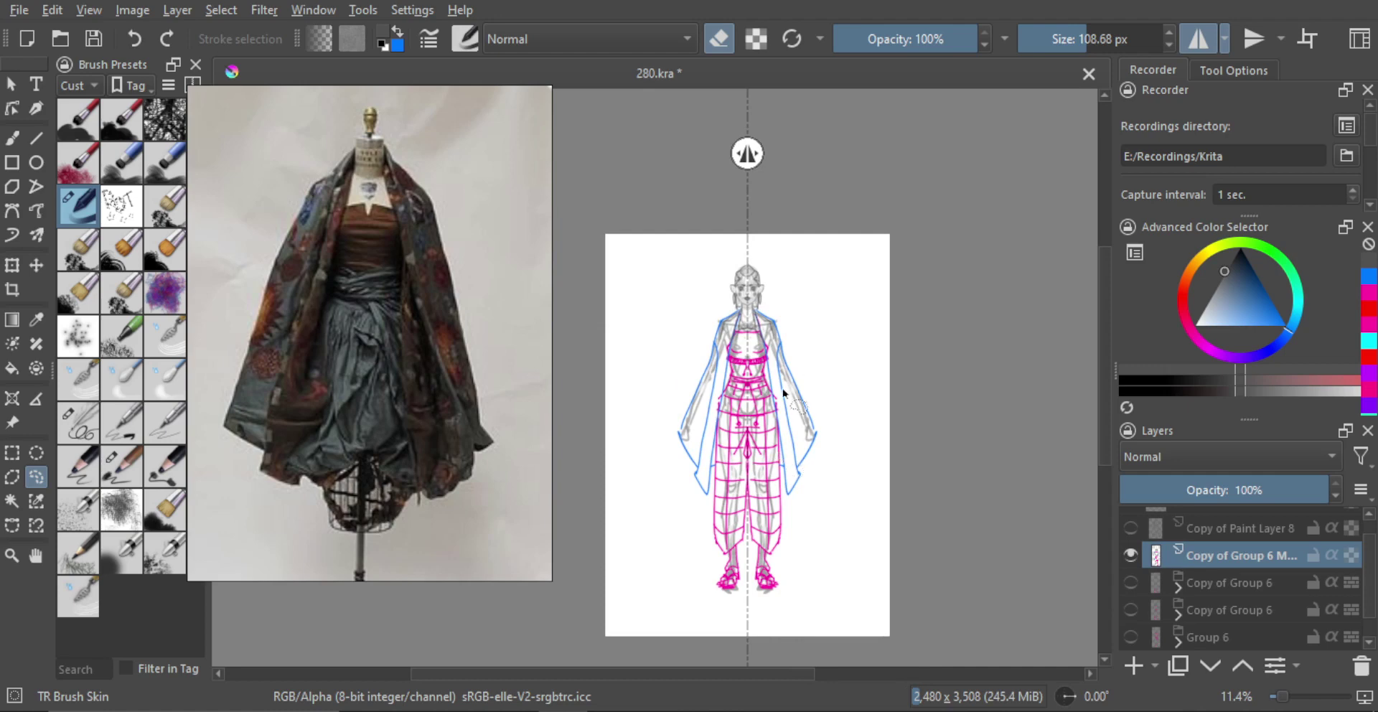
{"action": "scroll", "coordinate": [782, 402], "scroll_direction": "down", "scroll_amount": 1}
{"action": "scroll", "coordinate": [795, 342], "scroll_direction": "up", "scroll_amount": 2}
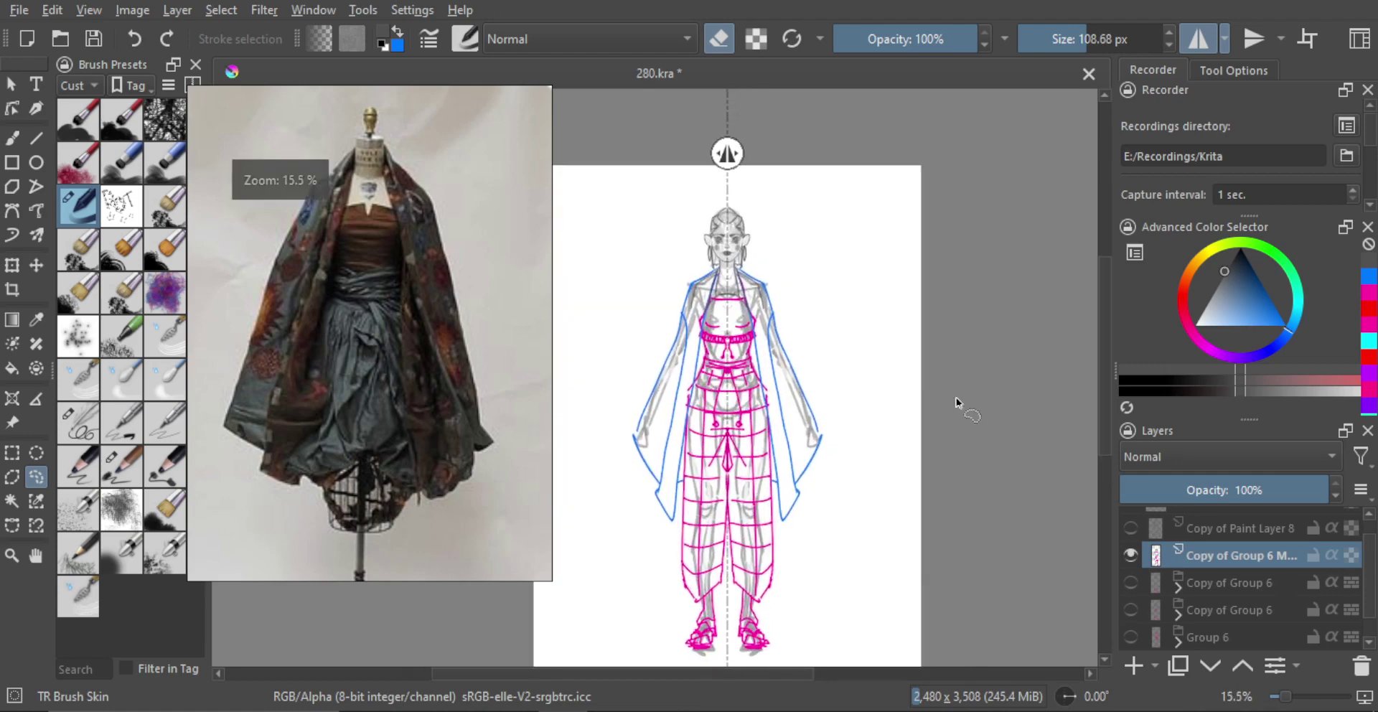
{"action": "left_click", "coordinate": [1130, 527]}
{"action": "left_click", "coordinate": [1130, 527]}
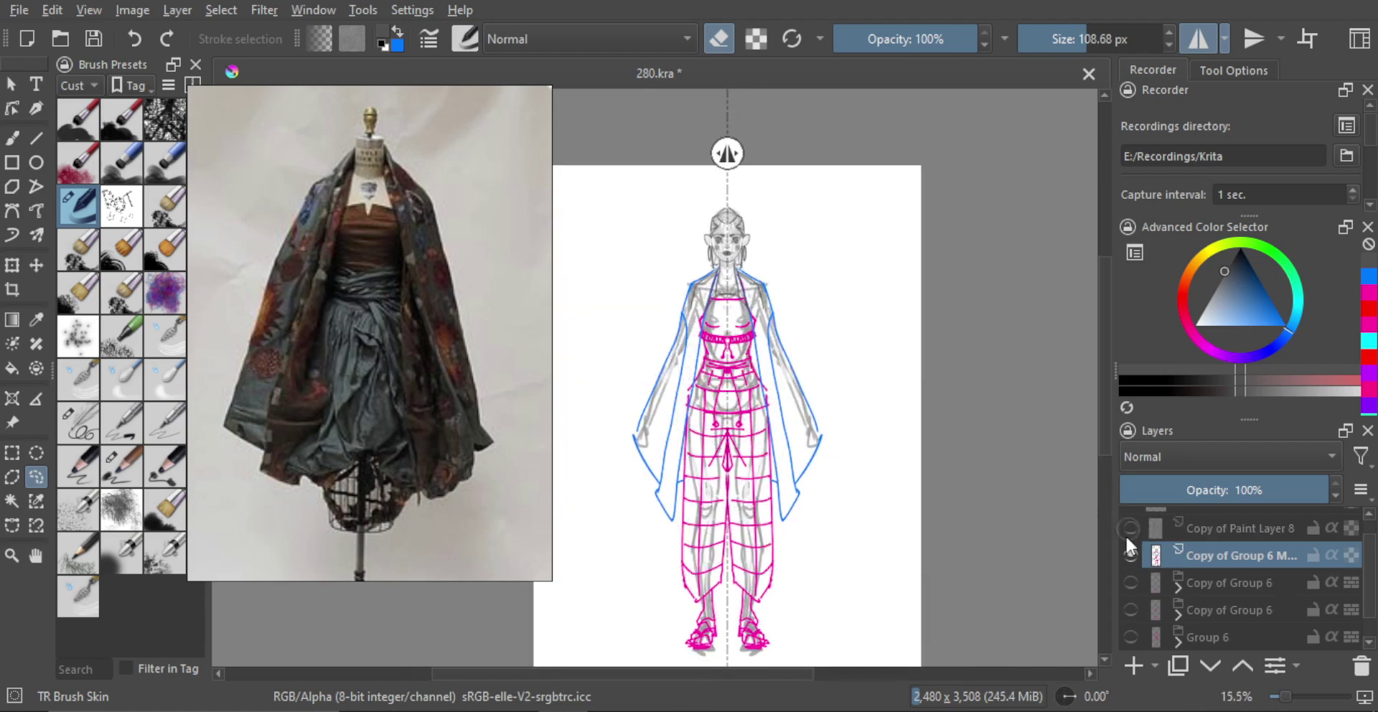
{"action": "left_click", "coordinate": [1132, 580]}
{"action": "left_click", "coordinate": [1132, 580]}
{"action": "left_click", "coordinate": [1131, 553]}
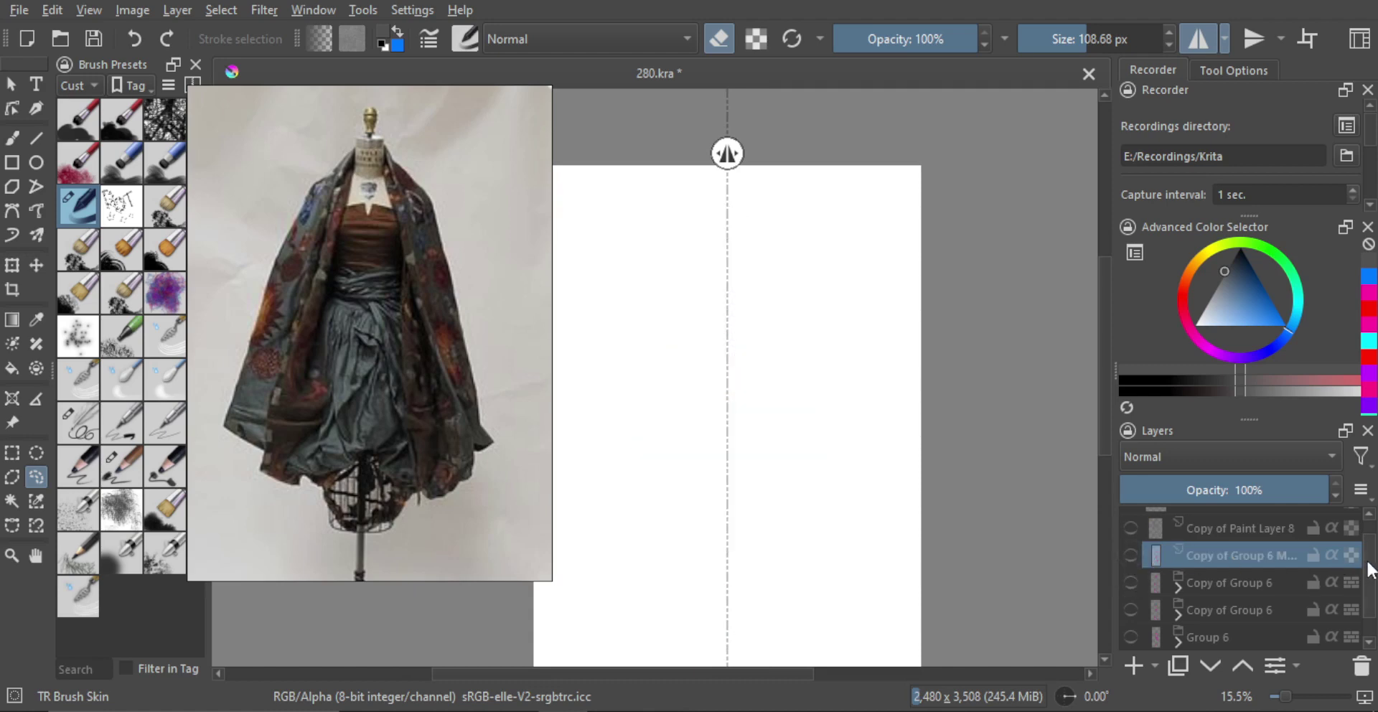
{"action": "scroll", "coordinate": [1364, 567], "scroll_direction": "down", "scroll_amount": 1}
{"action": "left_click", "coordinate": [1130, 544]}
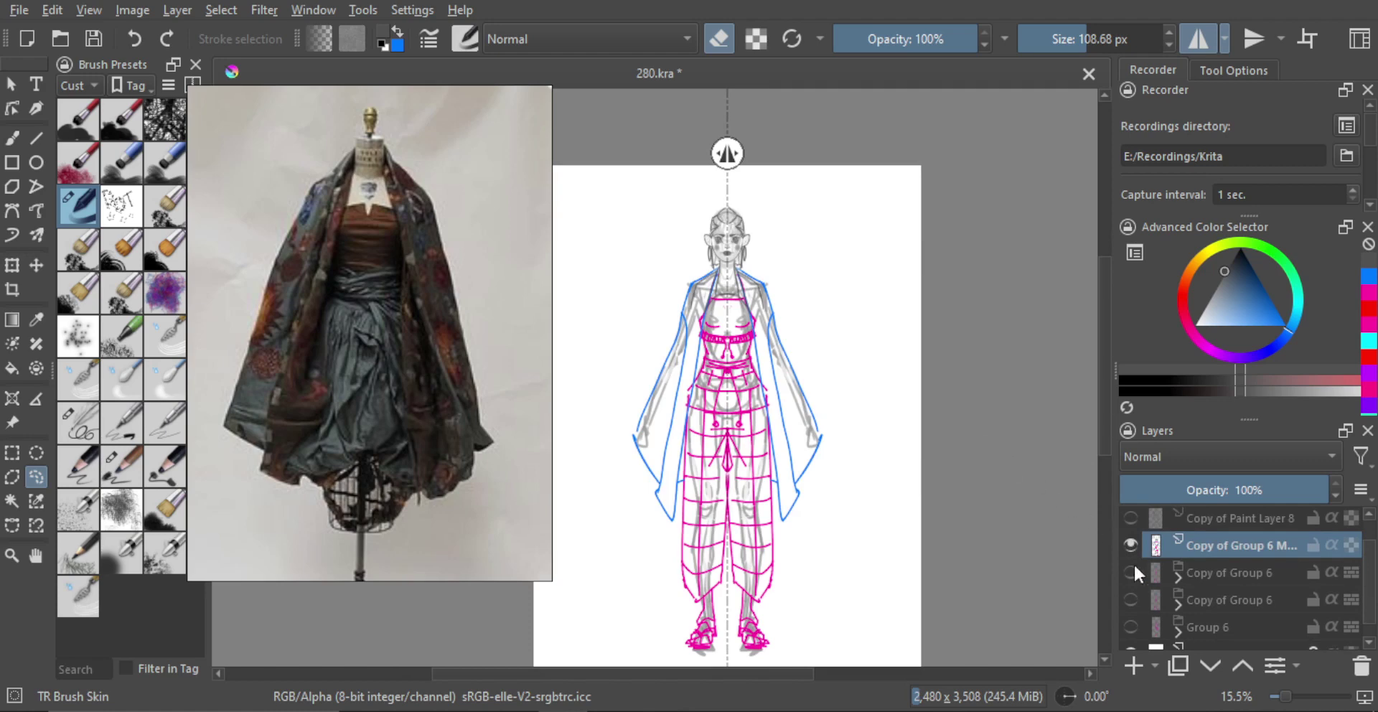
{"action": "left_click", "coordinate": [1131, 545]}
{"action": "left_click", "coordinate": [1131, 572]}
{"action": "left_click", "coordinate": [1131, 571]}
{"action": "left_click", "coordinate": [1131, 599]}
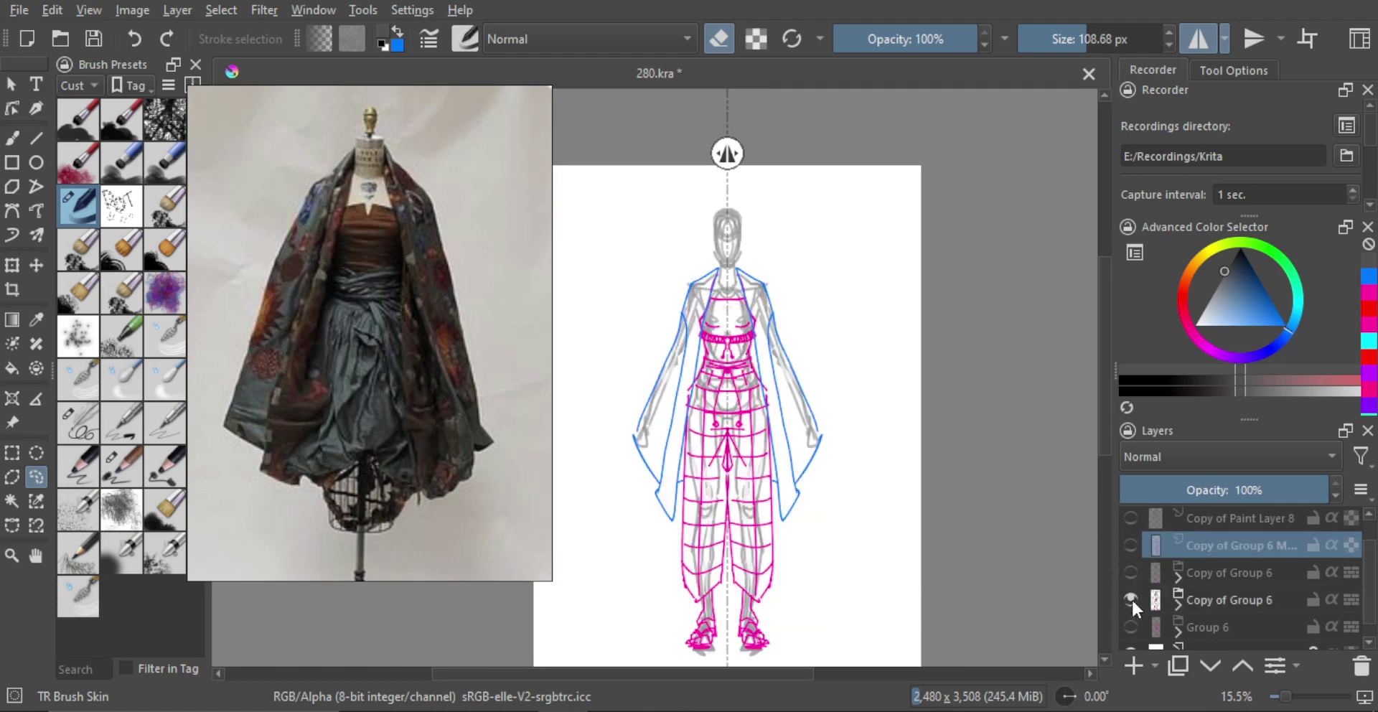
{"action": "left_click", "coordinate": [1130, 626], "text": "shift"}
{"action": "left_click", "coordinate": [1129, 625]}
{"action": "left_click", "coordinate": [1131, 546]}
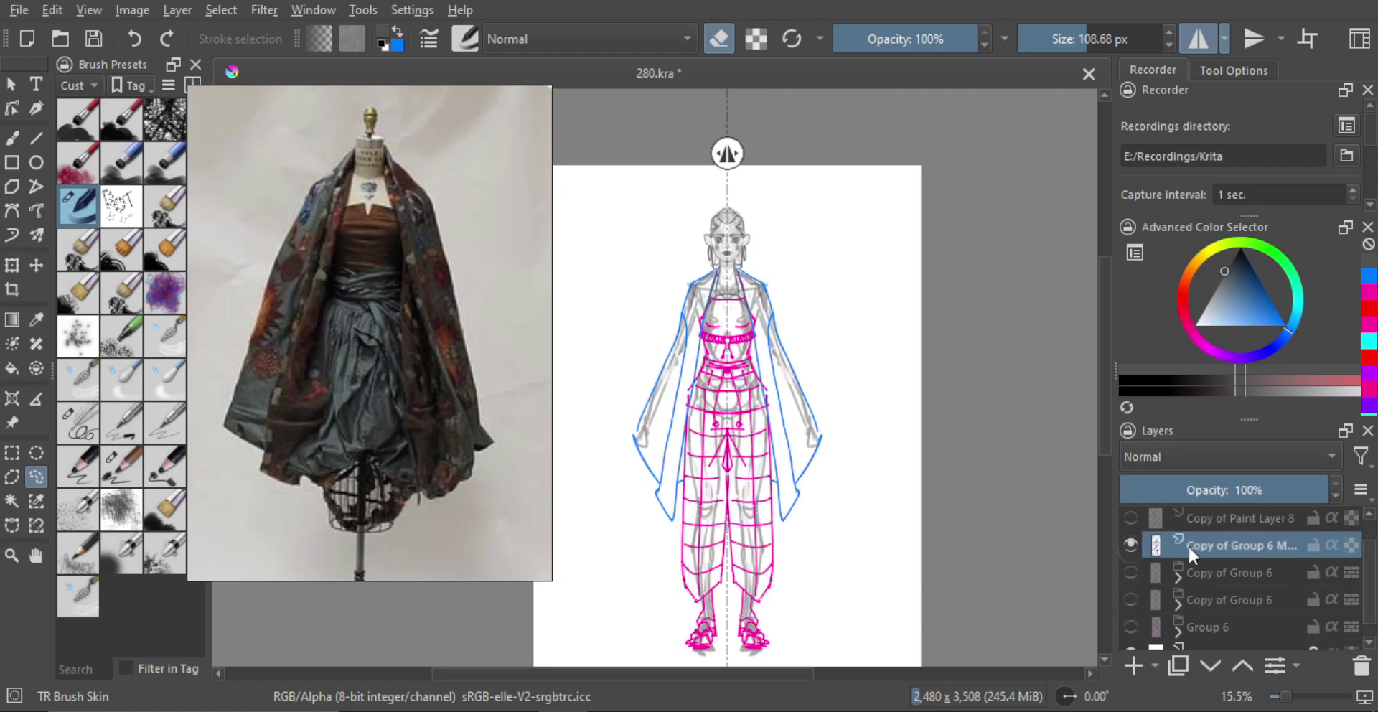
Add a new paint layer above the merged full-body figure and set up a blue brush at 11.93 px.
{"action": "left_click", "coordinate": [1132, 664]}
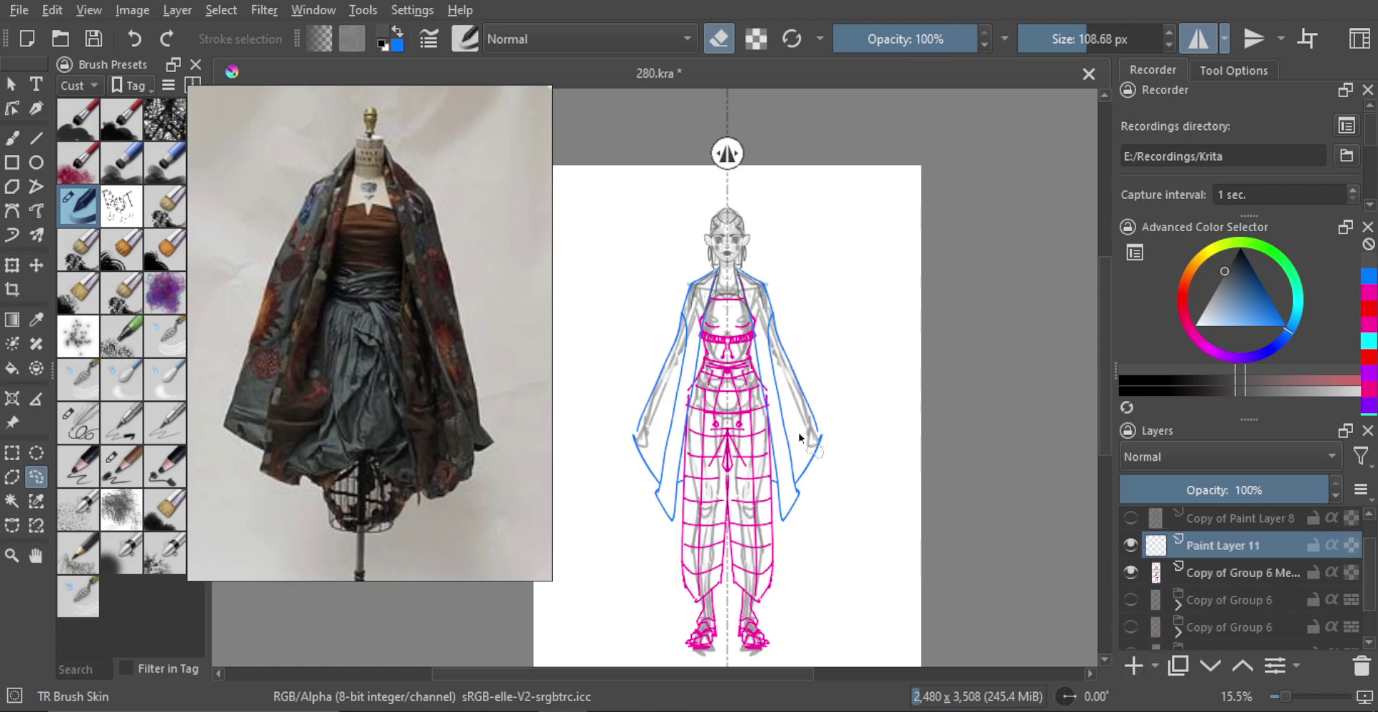
{"action": "key", "text": "b"}
{"action": "mouse_move", "coordinate": [815, 394]}
{"action": "left_mouse_down"}
{"action": "mouse_move", "coordinate": [837, 355]}
{"action": "mouse_move", "coordinate": [818, 293]}
{"action": "mouse_move", "coordinate": [813, 326]}
{"action": "mouse_move", "coordinate": [791, 322]}
{"action": "left_mouse_up"}
{"action": "key", "text": "e"}
{"action": "key", "text": "x"}
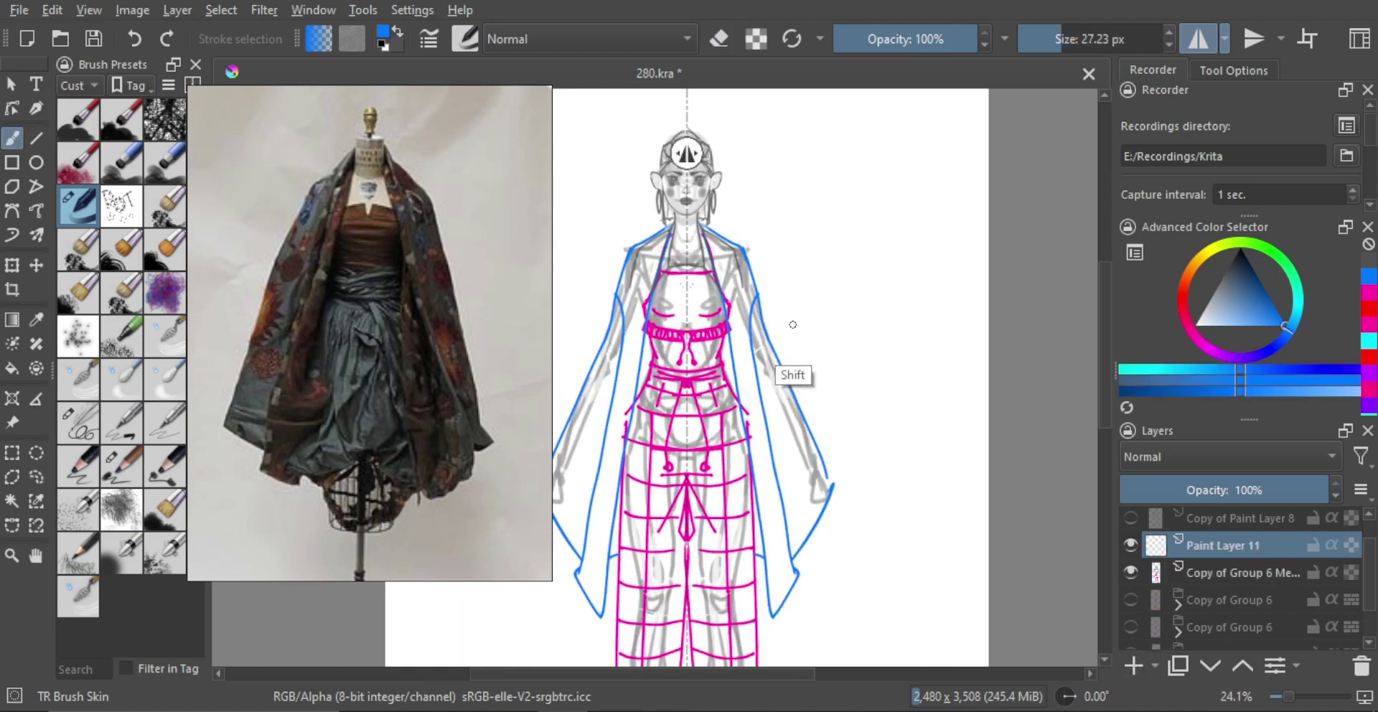
{"action": "scroll", "coordinate": [771, 284], "scroll_direction": "up", "scroll_amount": 2}
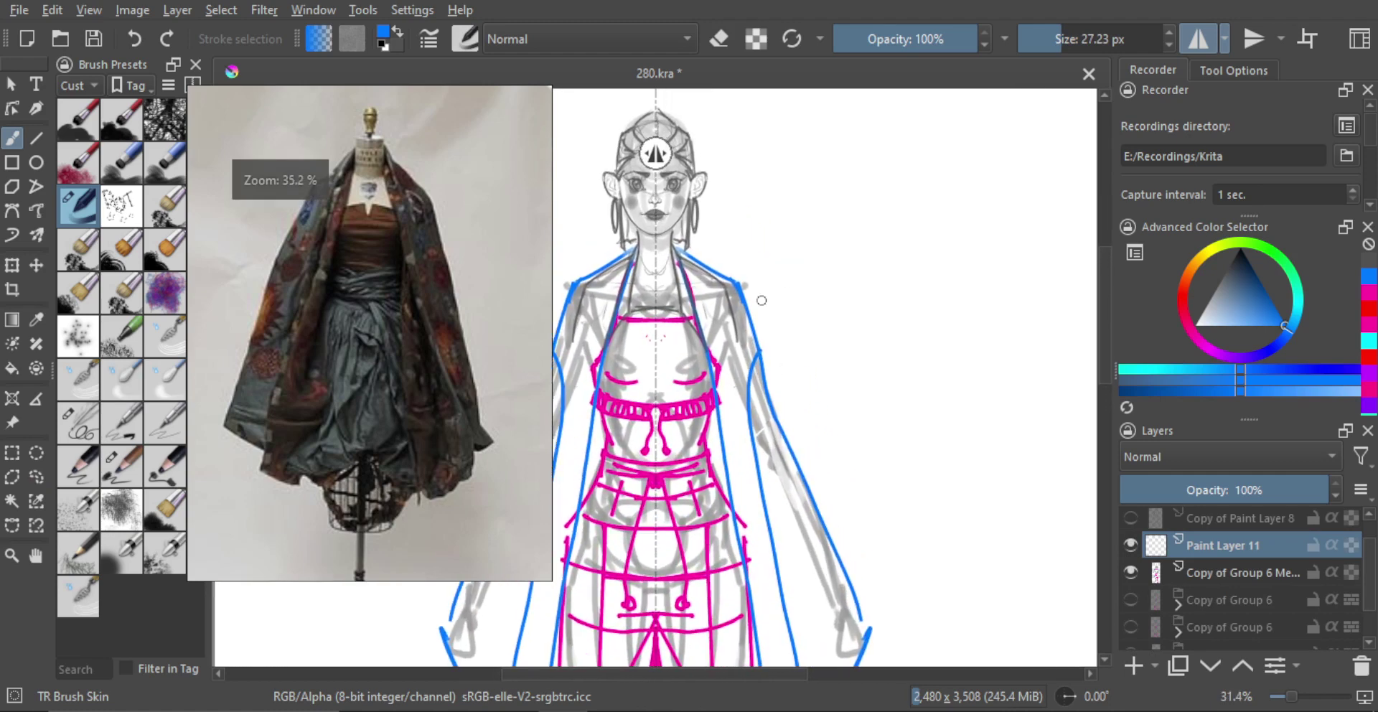
{"action": "mouse_move", "coordinate": [772, 283]}
{"action": "left_mouse_down"}
{"action": "mouse_move", "coordinate": [757, 335]}
{"action": "mouse_move", "coordinate": [767, 308]}
{"action": "mouse_move", "coordinate": [792, 302]}
{"action": "mouse_move", "coordinate": [771, 304]}
{"action": "left_mouse_up"}
{"action": "key", "text": "ctrl+z"}
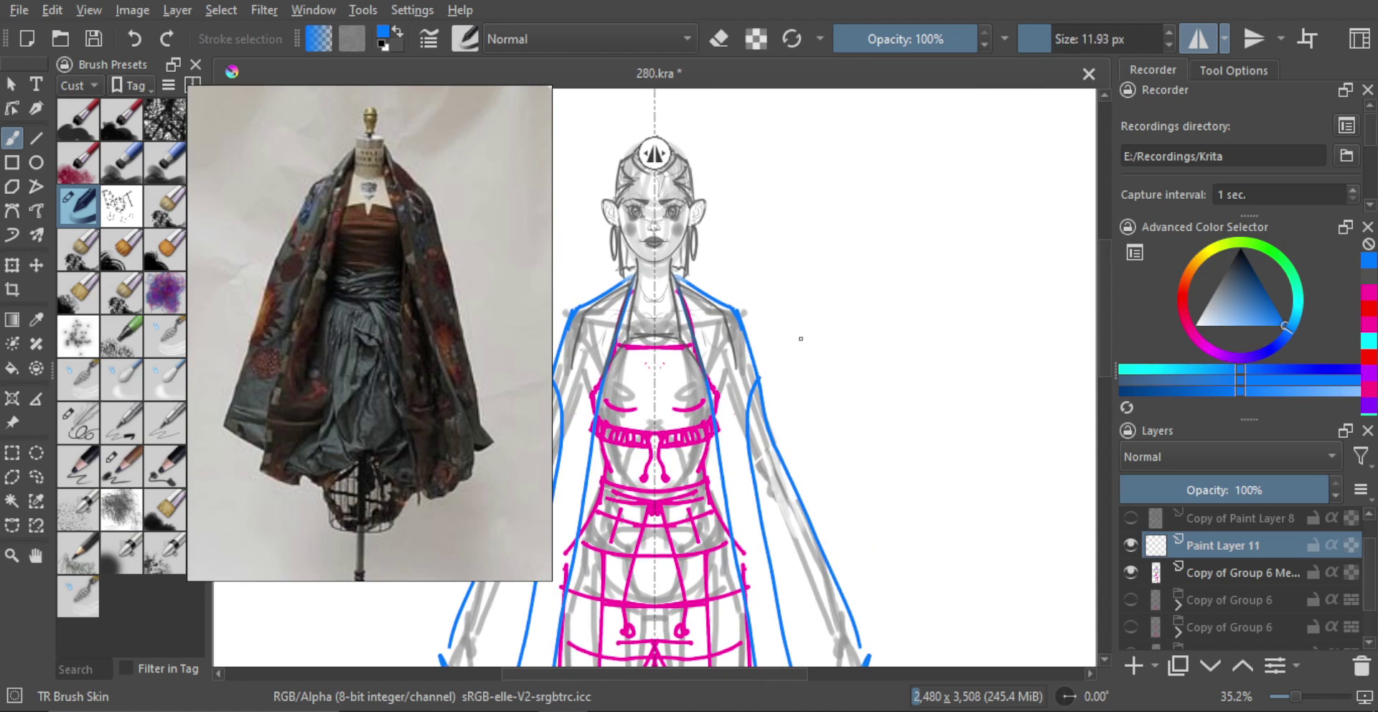
Switch to the TR Pen brush preset with eraser mode turned off.
{"action": "left_click", "coordinate": [91, 430]}
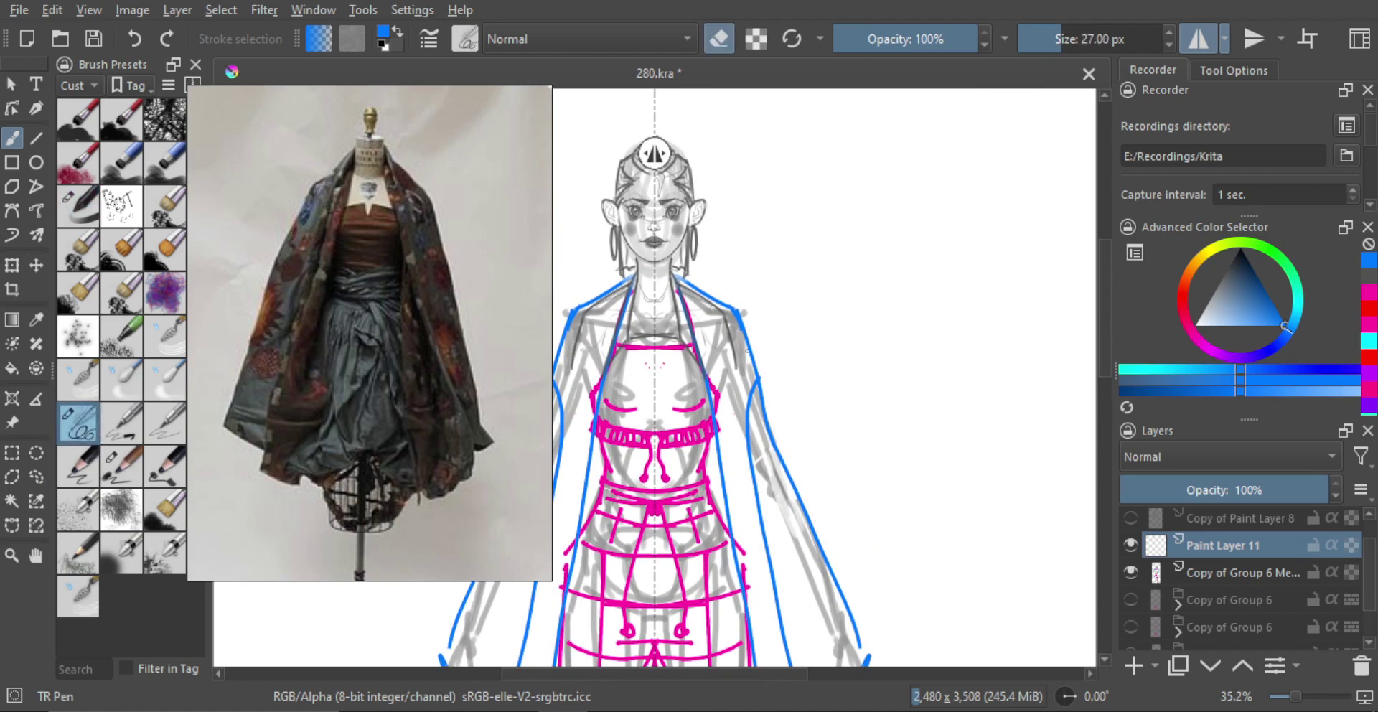
{"action": "key", "text": "e"}
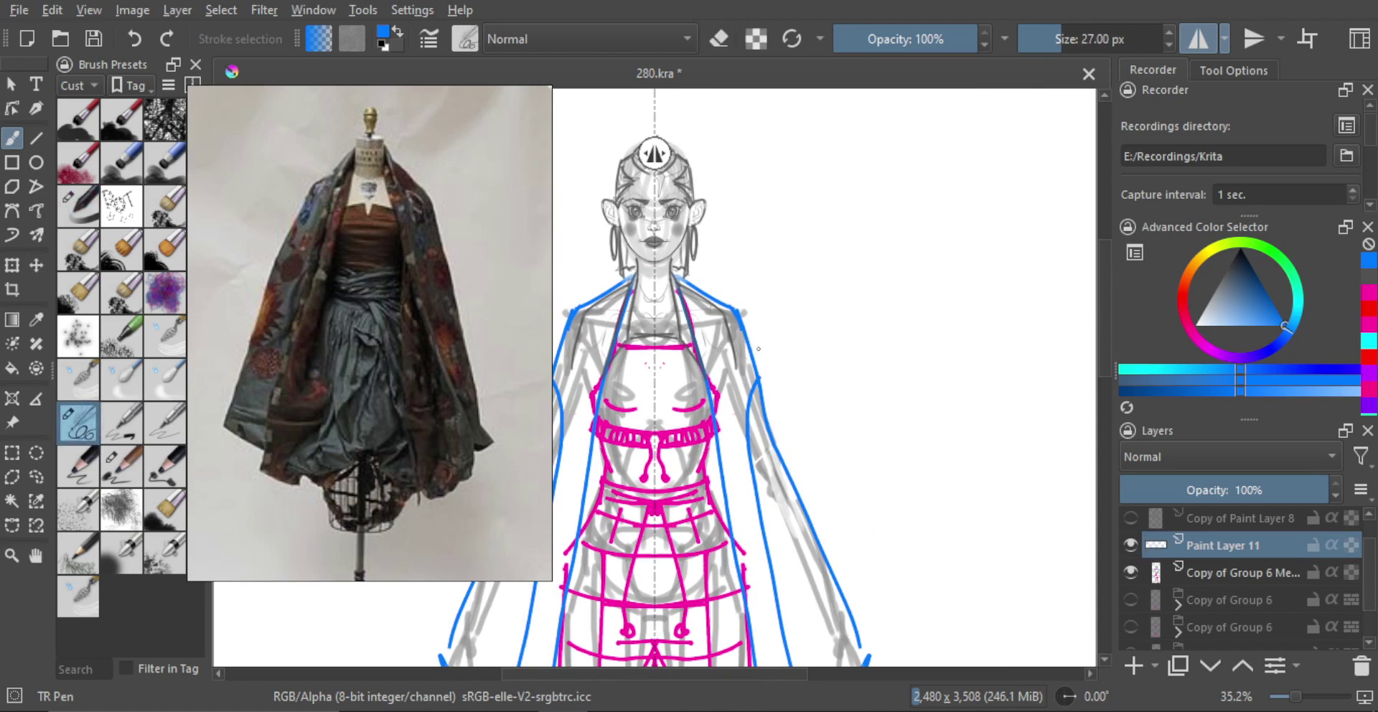
{"action": "mouse_move", "coordinate": [745, 368]}
{"action": "left_mouse_down"}
{"action": "mouse_move", "coordinate": [772, 309]}
{"action": "mouse_move", "coordinate": [756, 323]}
{"action": "left_mouse_up"}
{"action": "key", "text": "ctrl+z"}
{"action": "left_click_drag", "start_coordinate": [746, 367], "coordinate": [764, 294]}
{"action": "key", "text": "ctrl+z"}
Turn off horizontal mirroring so that strokes are drawn on one side of the figure only.
{"action": "left_click_drag", "start_coordinate": [891, 357], "coordinate": [891, 431]}
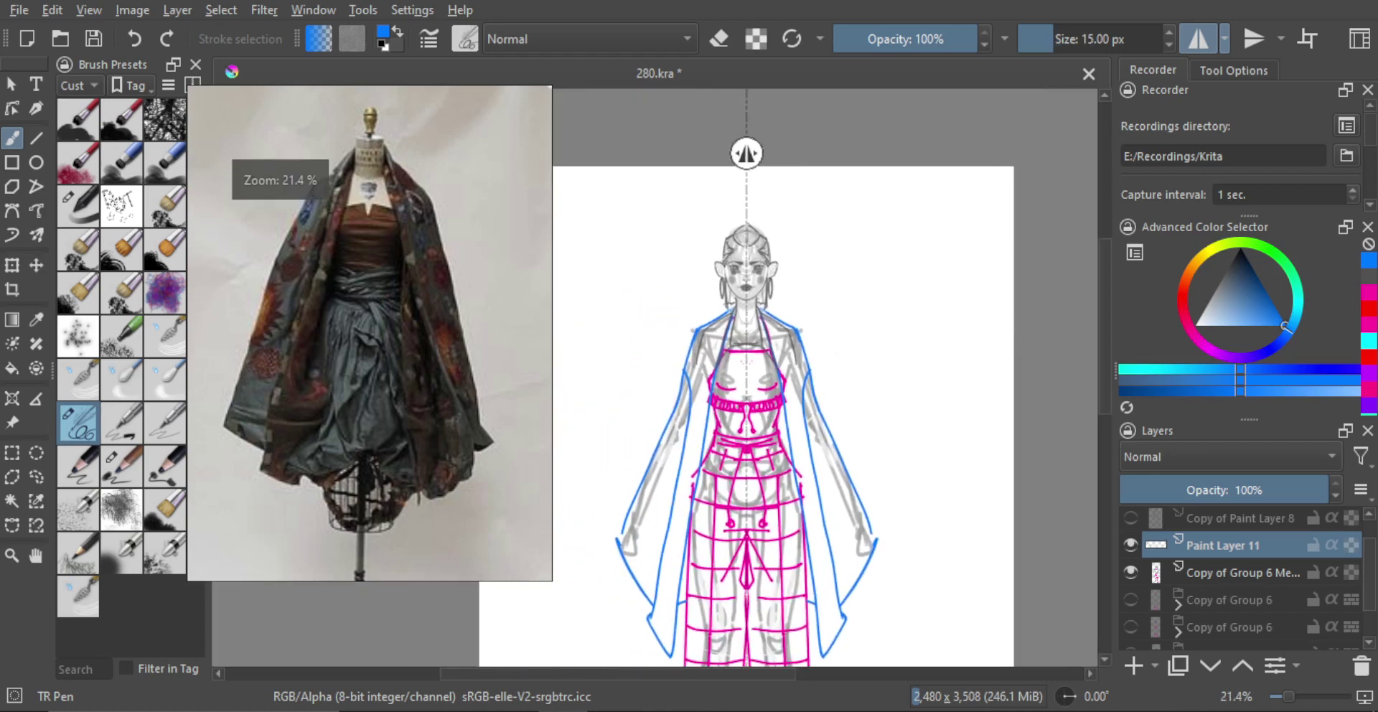
{"action": "left_click", "coordinate": [1195, 45]}
{"action": "left_click_drag", "start_coordinate": [798, 305], "coordinate": [820, 250]}
{"action": "left_click_drag", "start_coordinate": [804, 381], "coordinate": [812, 305]}
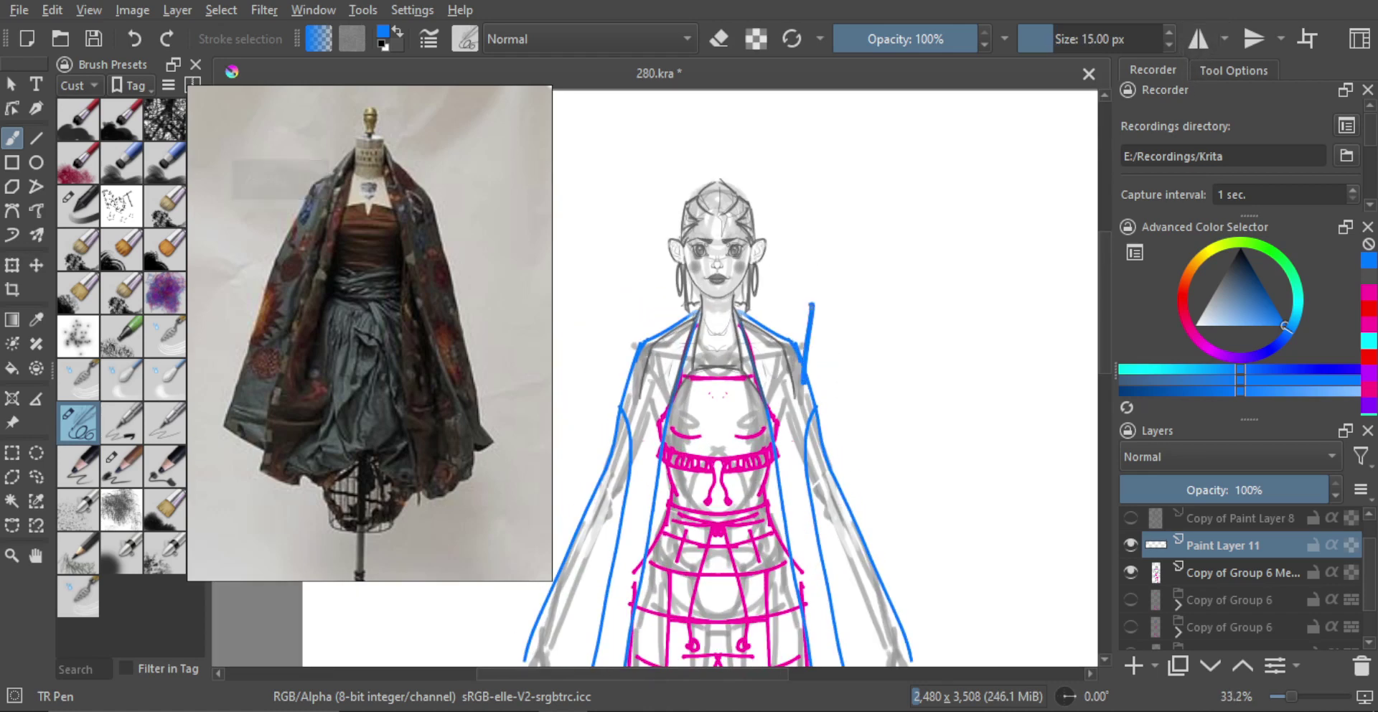
{"action": "key", "text": "ctrl+z"}
{"action": "left_click_drag", "start_coordinate": [836, 406], "coordinate": [782, 271]}
{"action": "mouse_move", "coordinate": [793, 313]}
{"action": "left_mouse_down"}
{"action": "mouse_move", "coordinate": [770, 357]}
{"action": "mouse_move", "coordinate": [794, 365]}
{"action": "mouse_move", "coordinate": [810, 320]}
{"action": "mouse_move", "coordinate": [780, 391]}
{"action": "mouse_move", "coordinate": [812, 308]}
{"action": "mouse_move", "coordinate": [783, 349]}
{"action": "left_mouse_up"}
{"action": "key", "text": "ctrl+z"}
Draw a blue arrow outward from the sleeve beside the upper arm and handwrite the underlined note "Circle pattern" at its end.
{"action": "left_click_drag", "start_coordinate": [783, 348], "coordinate": [794, 326]}
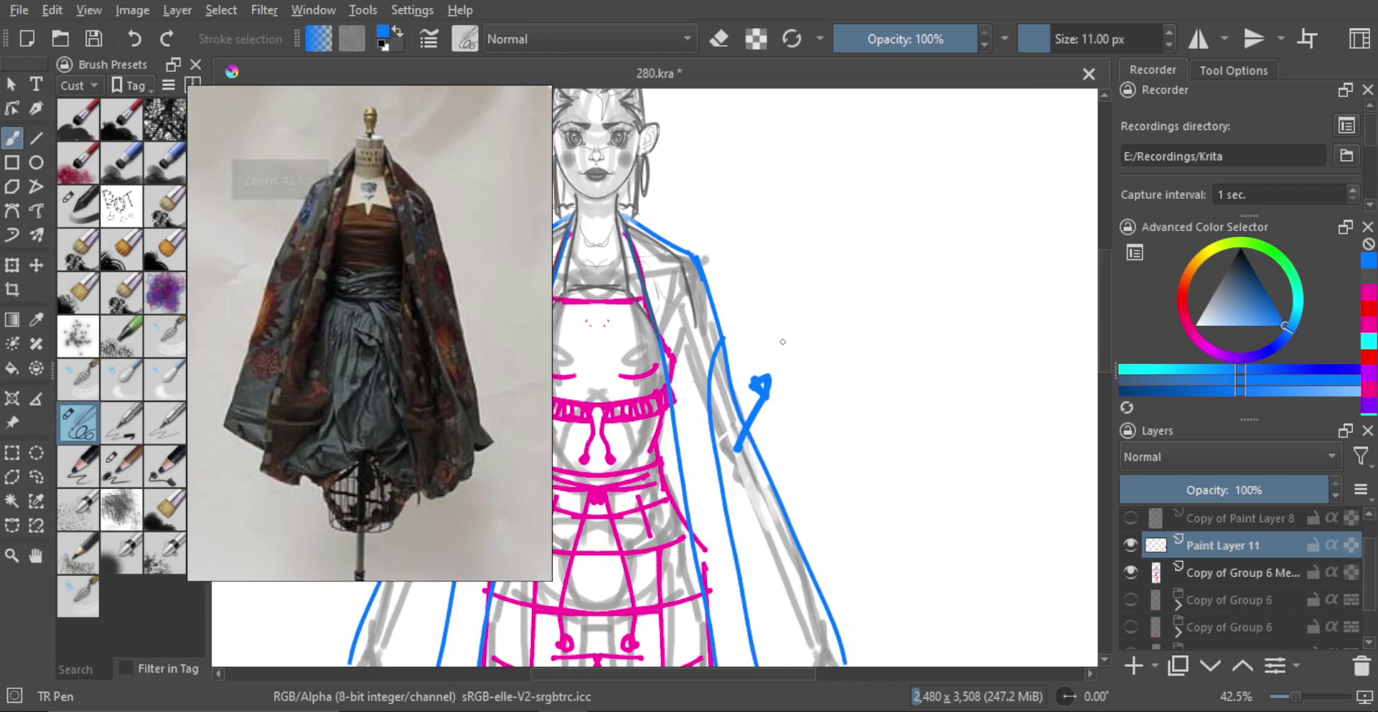
{"action": "mouse_move", "coordinate": [780, 335]}
{"action": "left_mouse_down"}
{"action": "mouse_move", "coordinate": [760, 361]}
{"action": "mouse_move", "coordinate": [811, 346]}
{"action": "mouse_move", "coordinate": [815, 361]}
{"action": "mouse_move", "coordinate": [836, 360]}
{"action": "mouse_move", "coordinate": [786, 408]}
{"action": "mouse_move", "coordinate": [795, 384]}
{"action": "mouse_move", "coordinate": [809, 399]}
{"action": "mouse_move", "coordinate": [821, 381]}
{"action": "mouse_move", "coordinate": [822, 396]}
{"action": "mouse_move", "coordinate": [862, 385]}
{"action": "mouse_move", "coordinate": [802, 382]}
{"action": "left_mouse_up"}
{"action": "scroll", "coordinate": [801, 382], "scroll_direction": "up", "scroll_amount": 2}
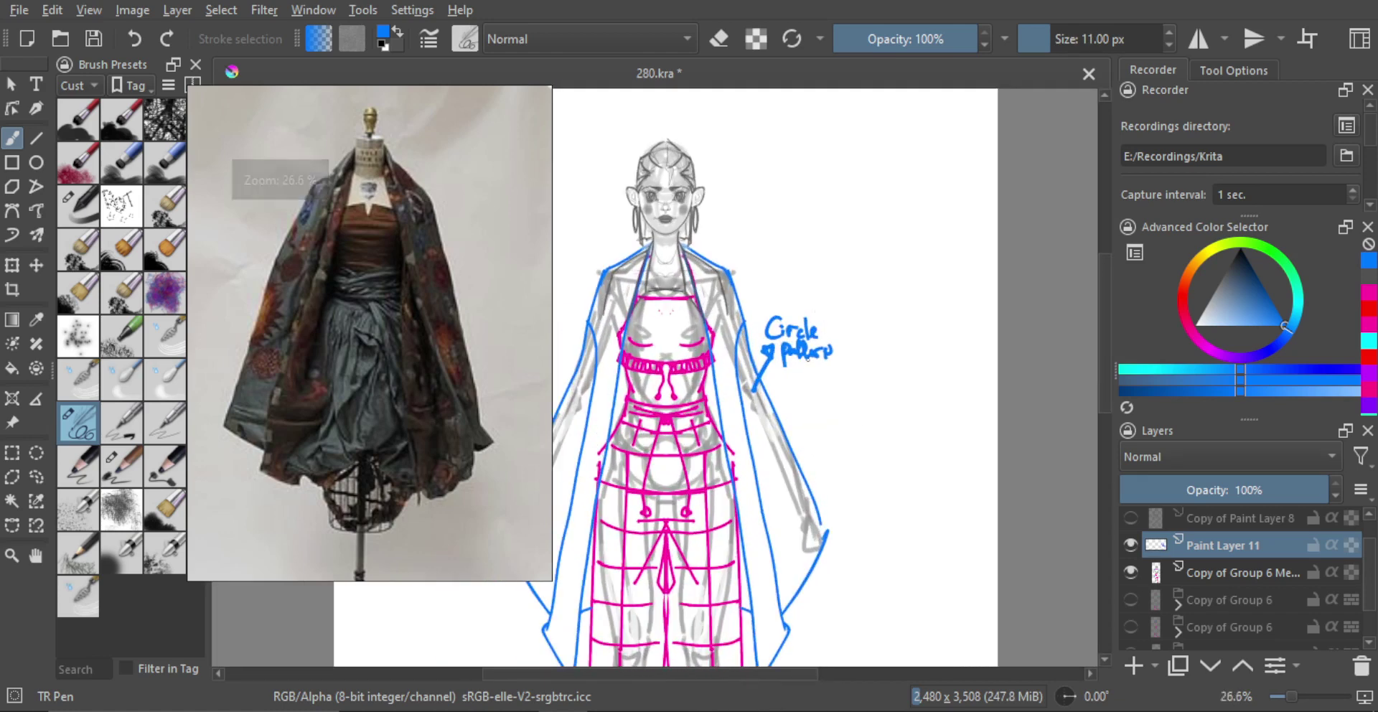
{"action": "scroll", "coordinate": [809, 359], "scroll_direction": "down", "scroll_amount": 4}
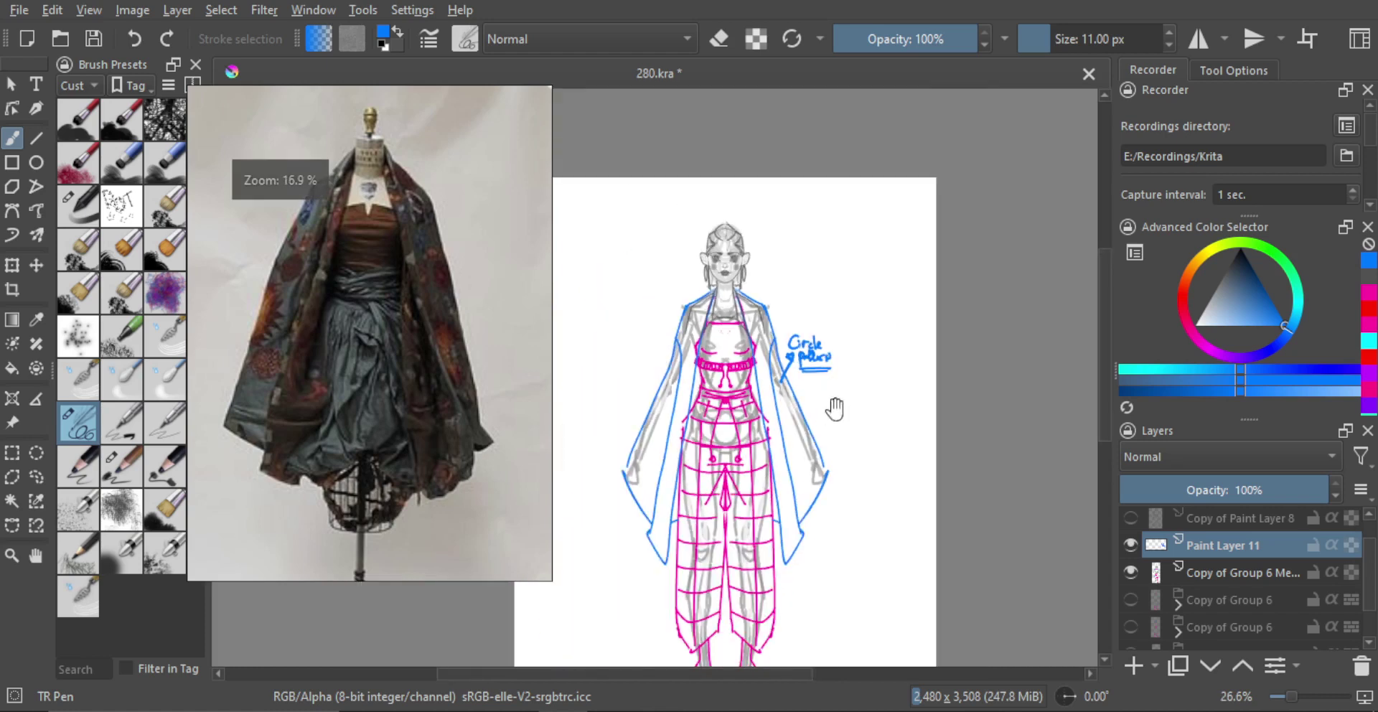